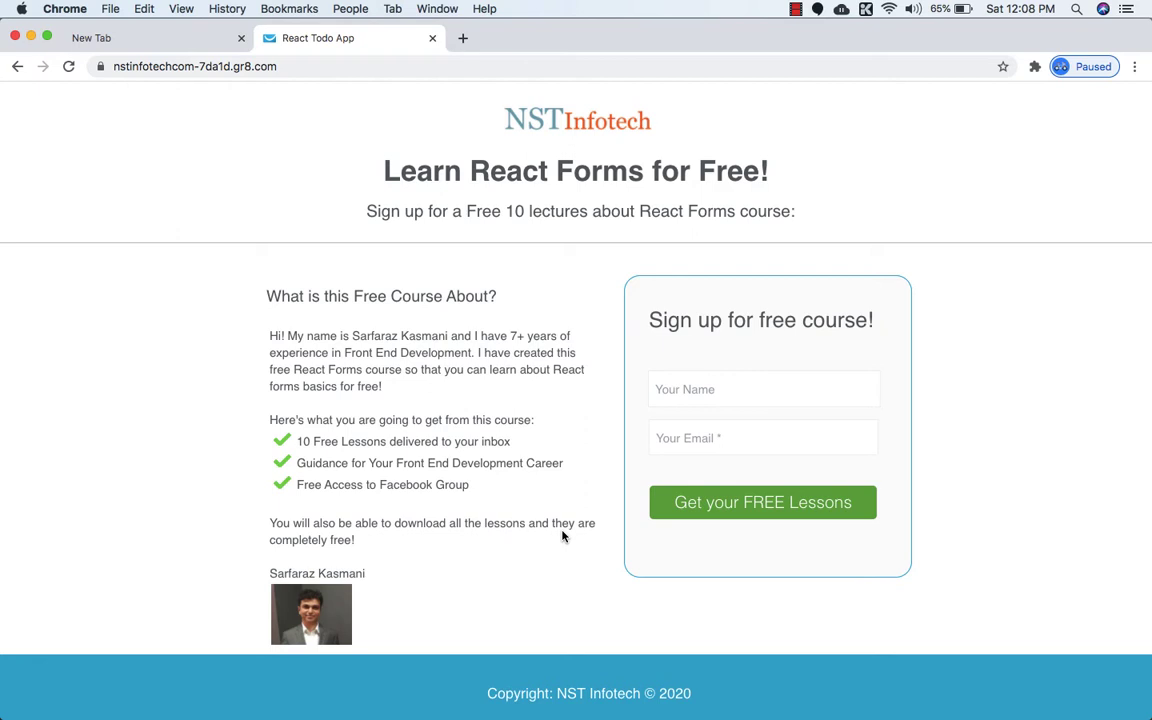
Enter hi.nstinfotech.com/getresponse in the empty new Chrome tab's address bar.
left_click(170, 47)
left_click(190, 66)
type("h")
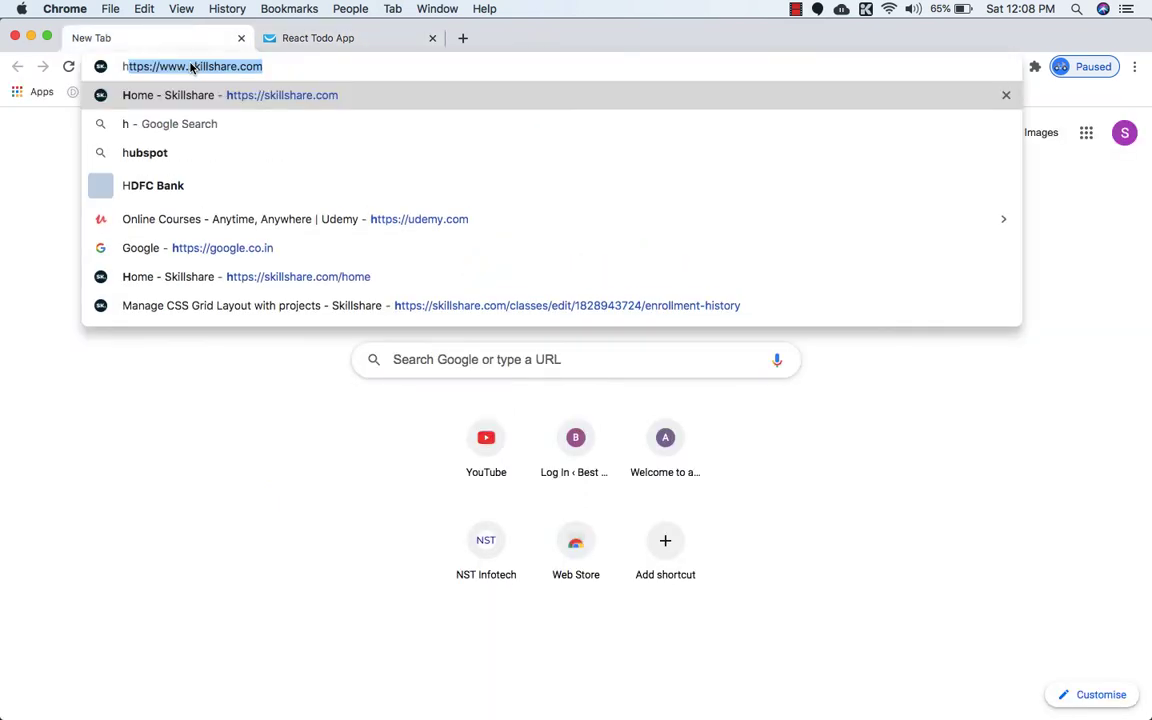
type("i.nsti")
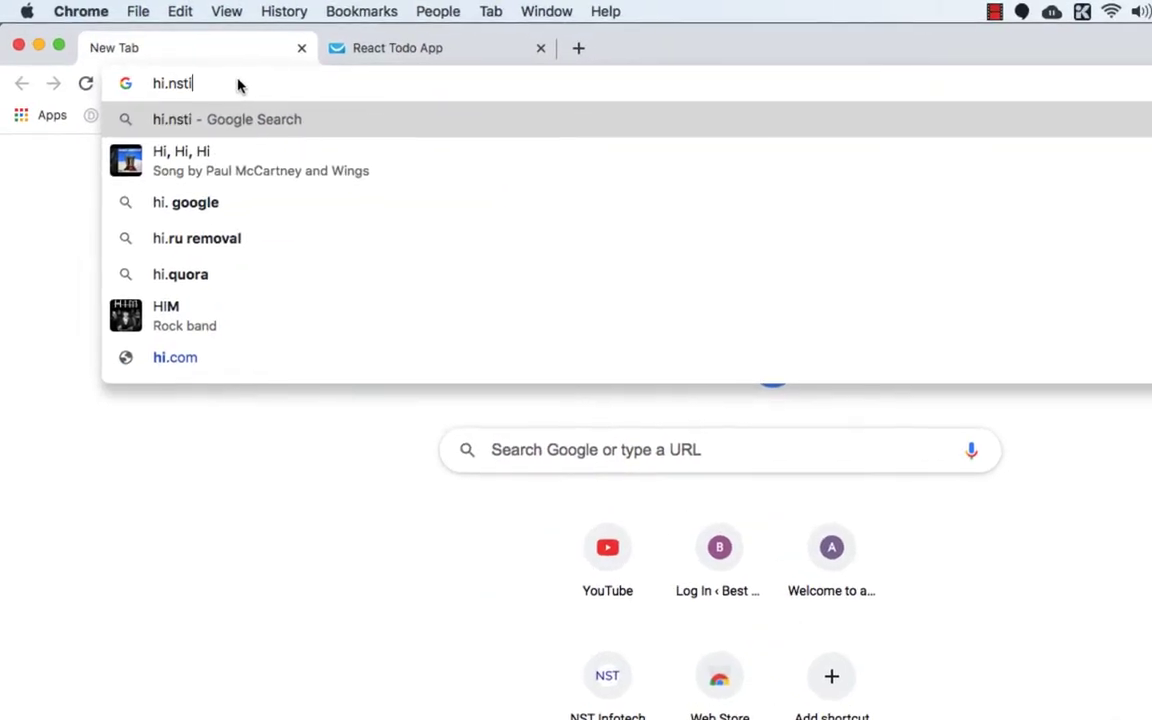
type("nfot")
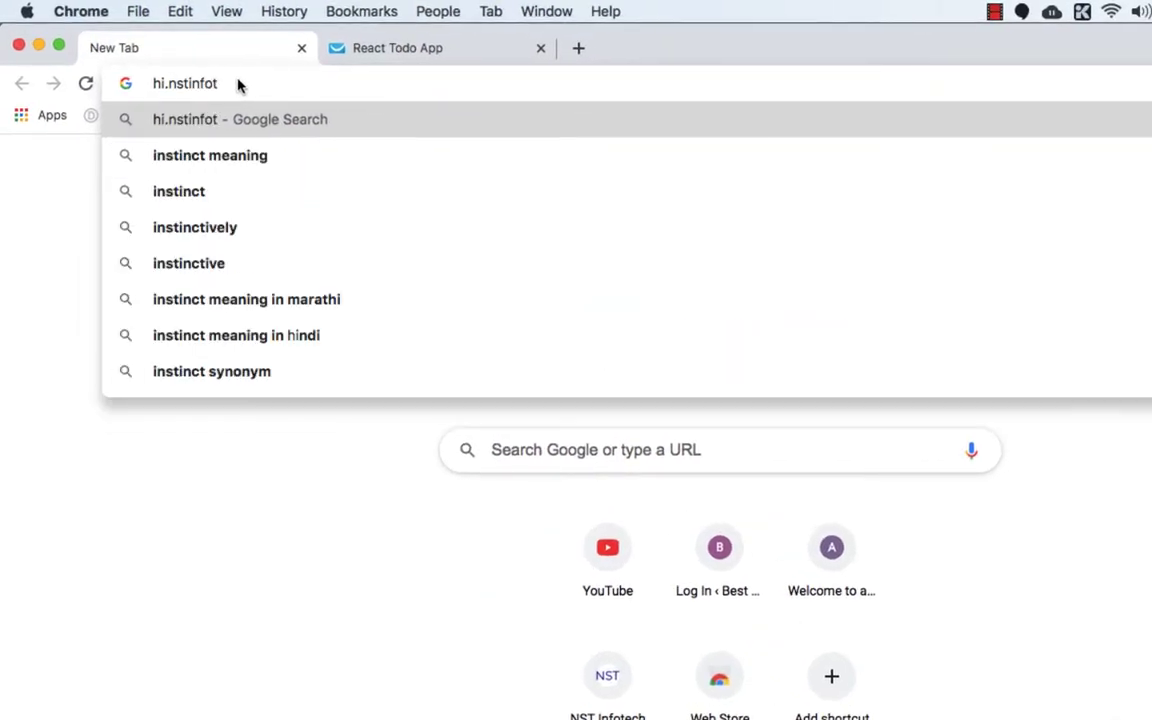
type("ech.com")
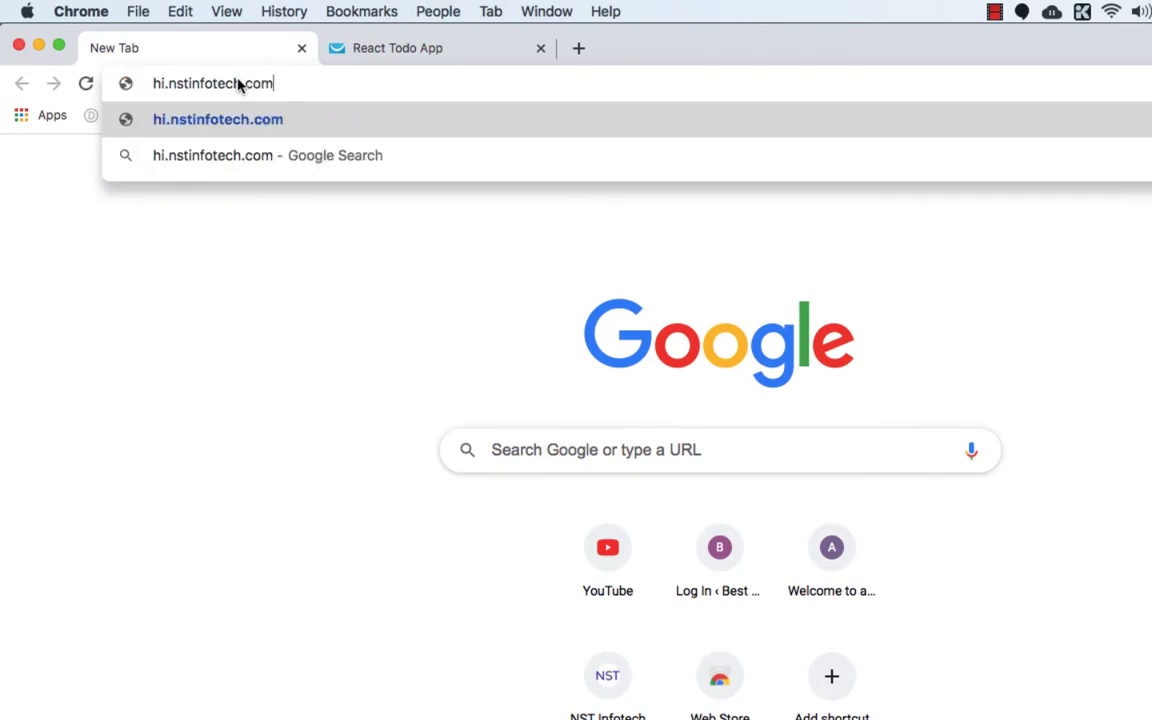
type("/getresponse")
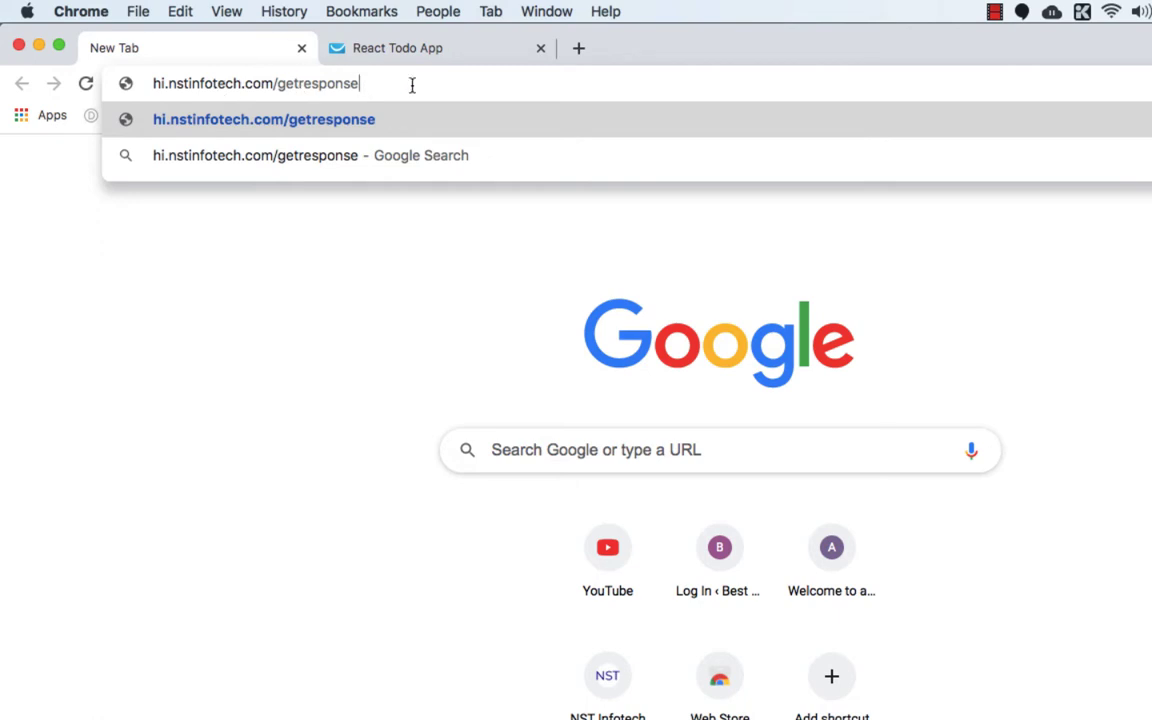
key("Return")
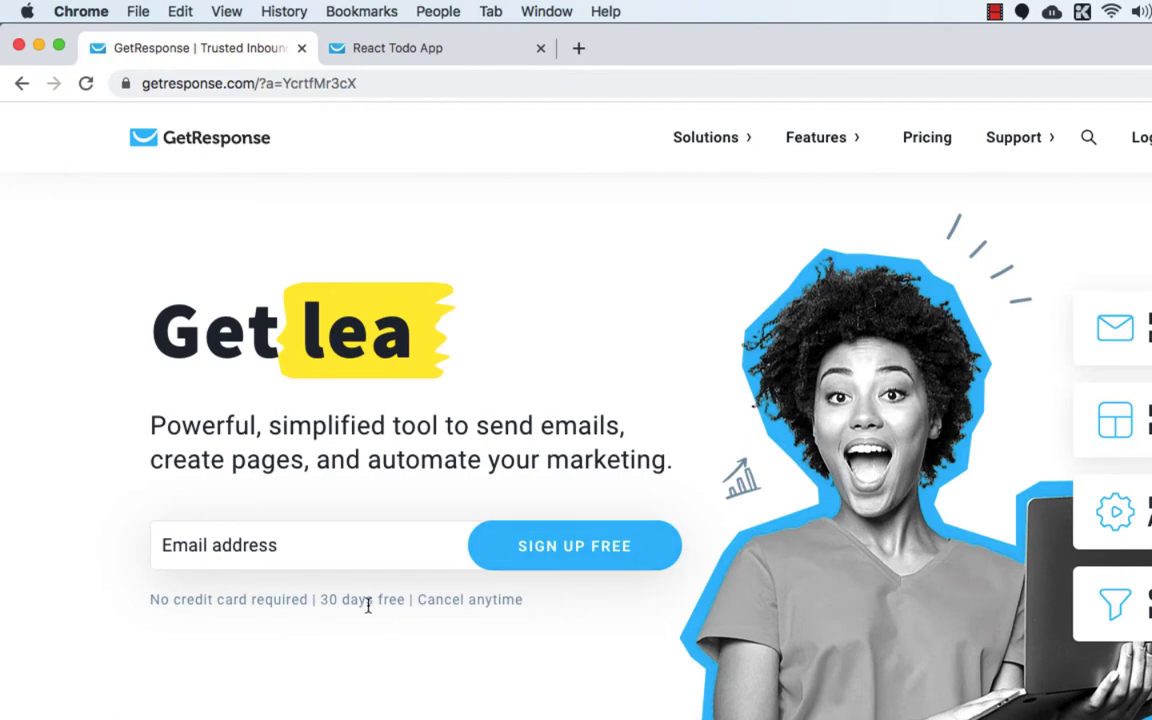
Enter the user's e-mail address in the homepage field and submit it with SIGN UP FREE.
left_click(237, 552)
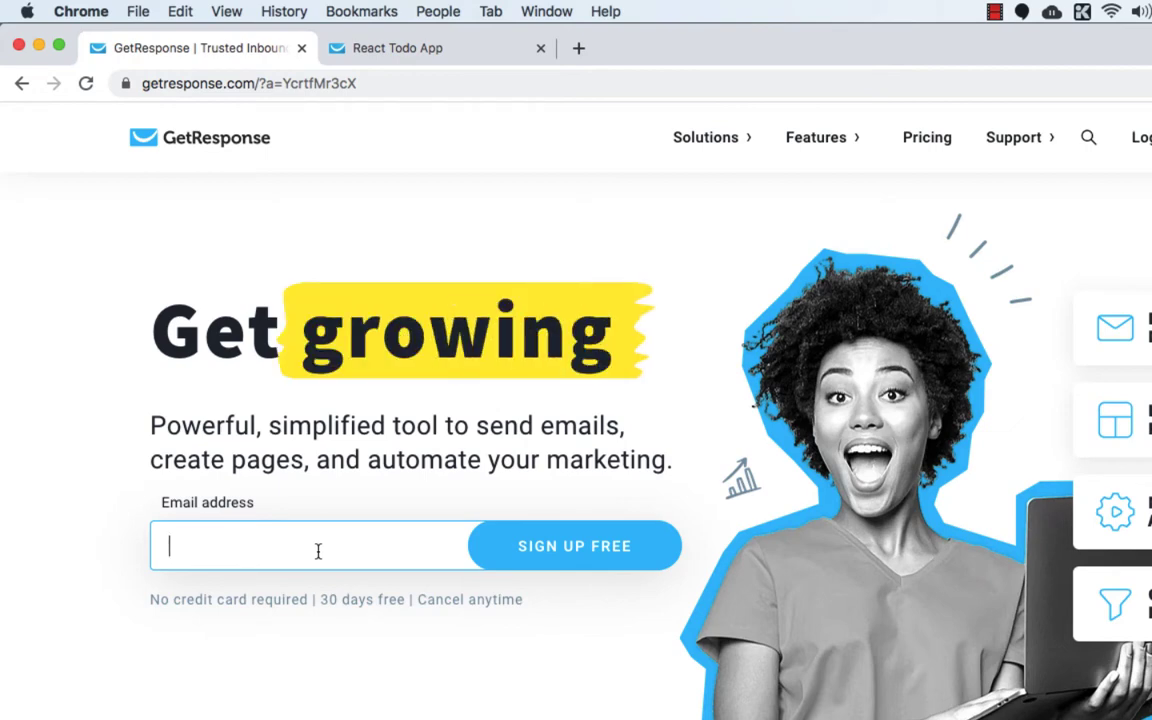
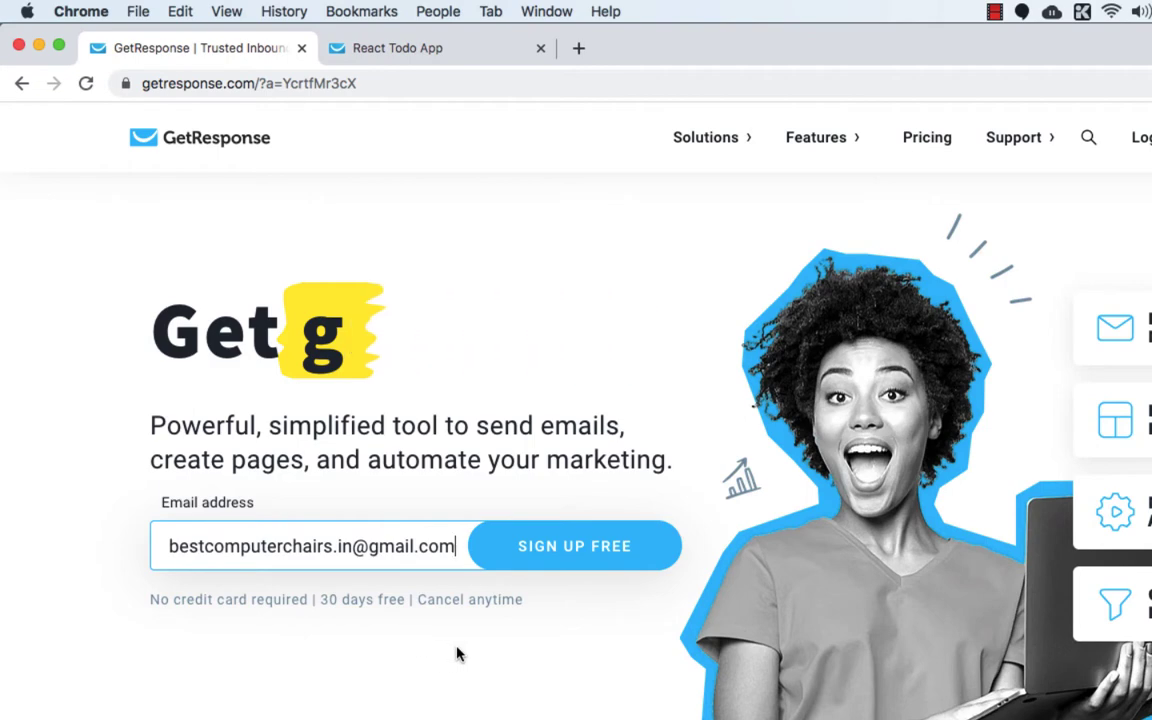
left_click(545, 550)
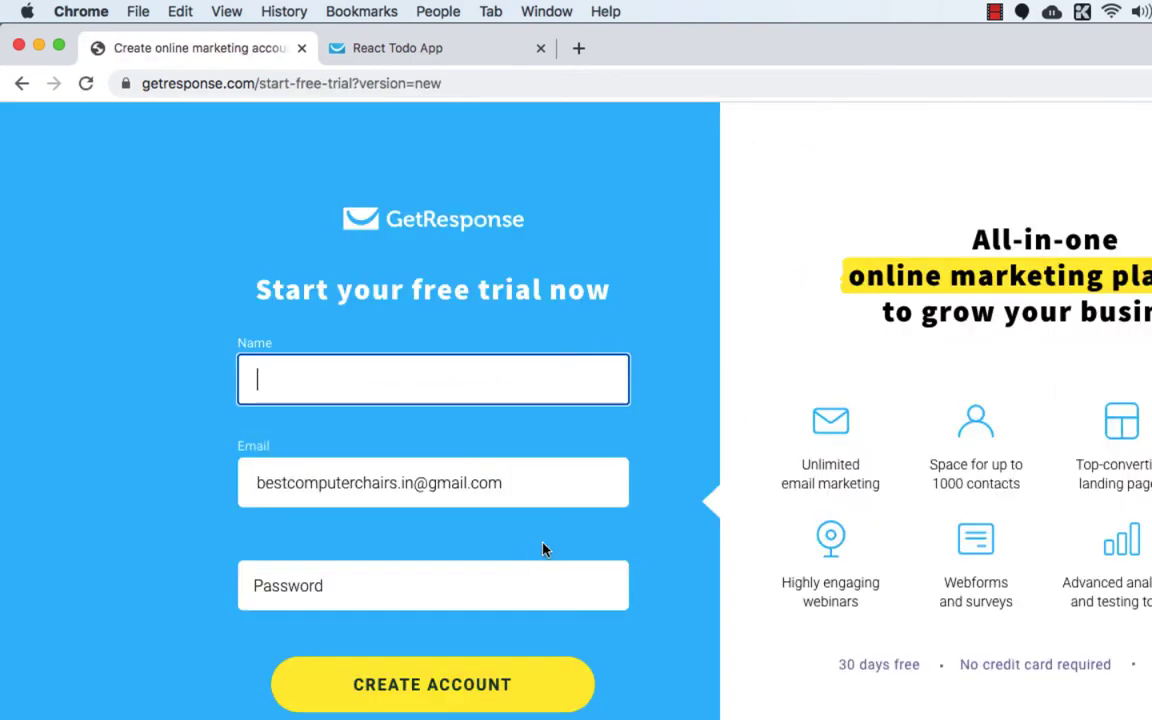
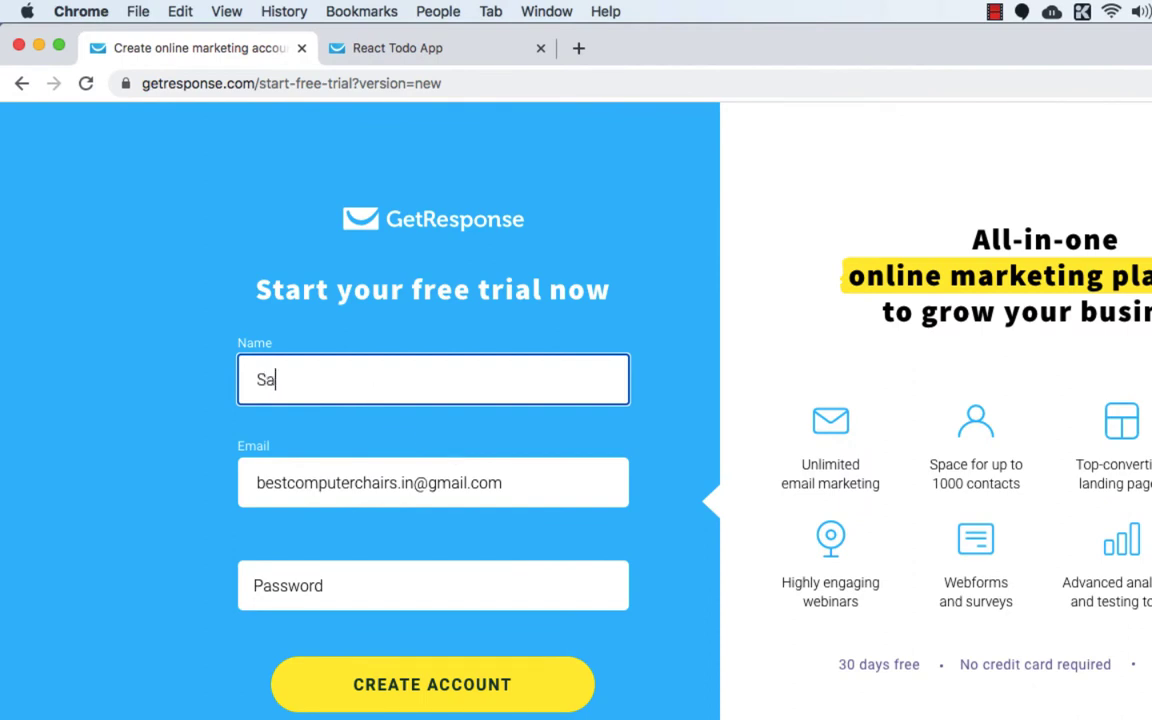
Enter the account holder's name and a password, then create the account.
left_click(340, 591)
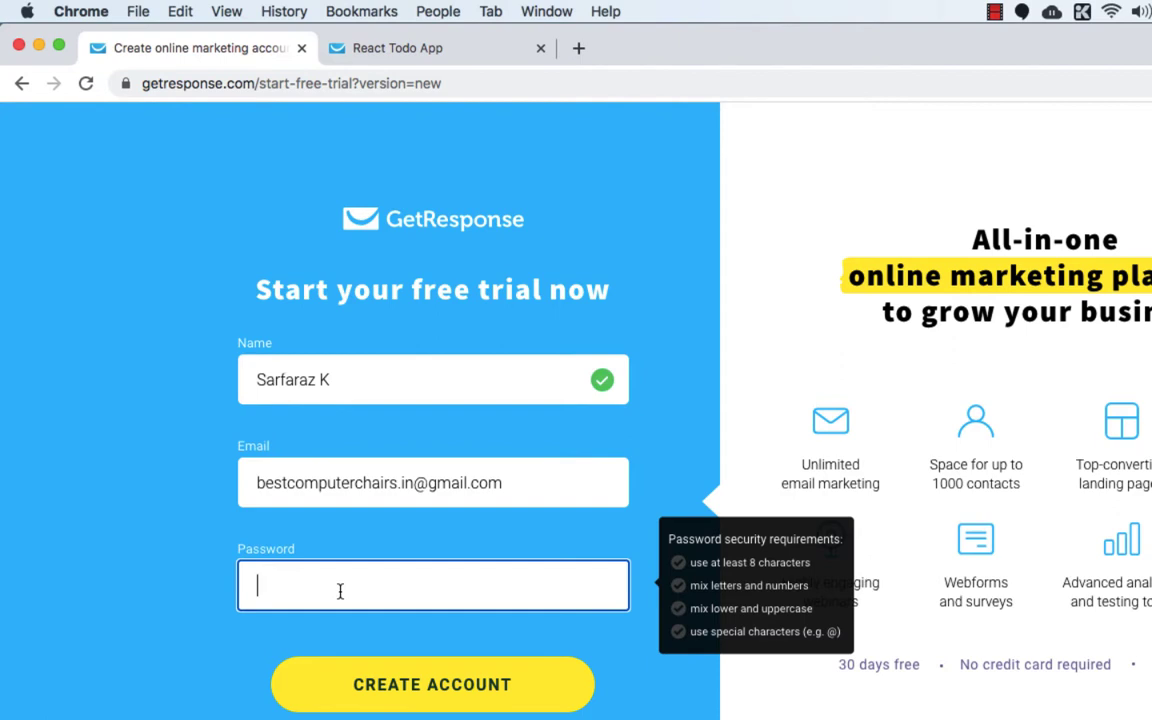
type("••••••••••••")
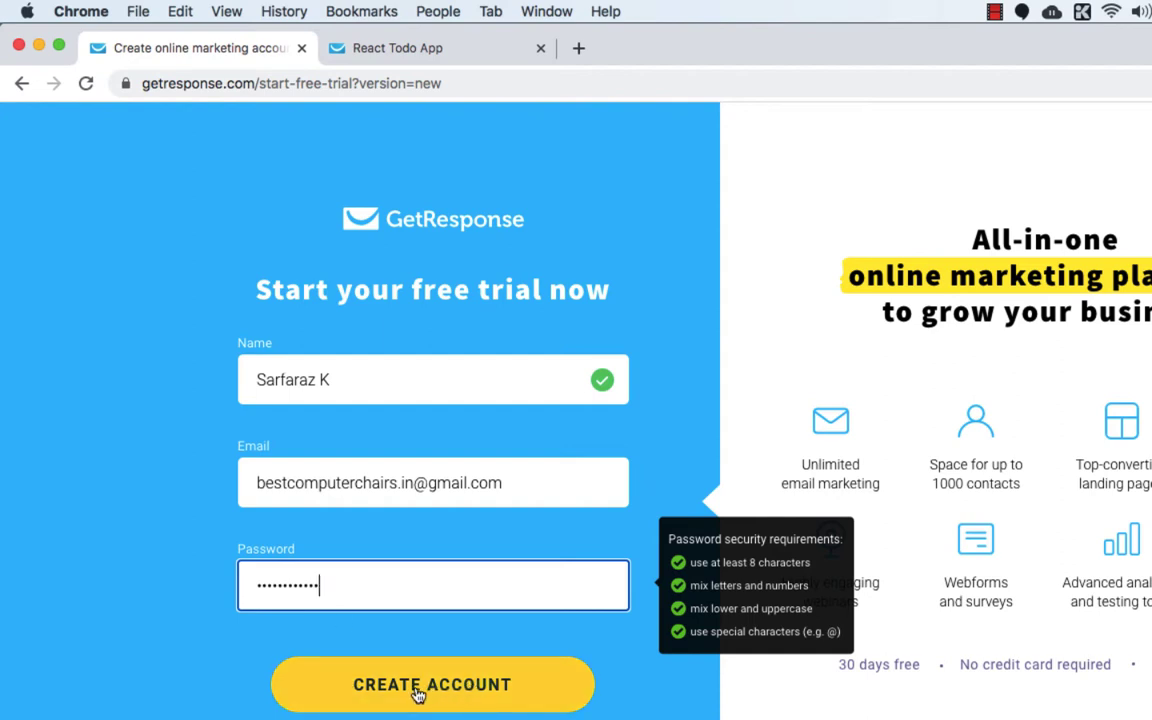
left_click(418, 690)
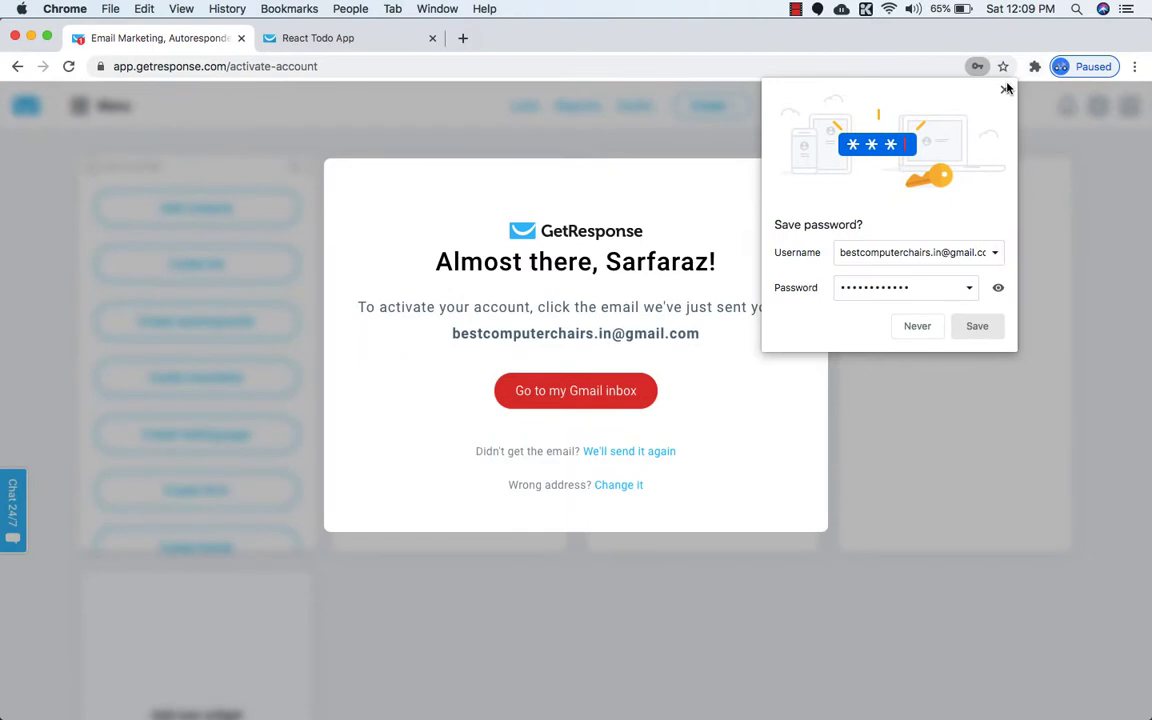
Dismiss Chrome's save-password offer and open a new blank tab.
left_click(1006, 89)
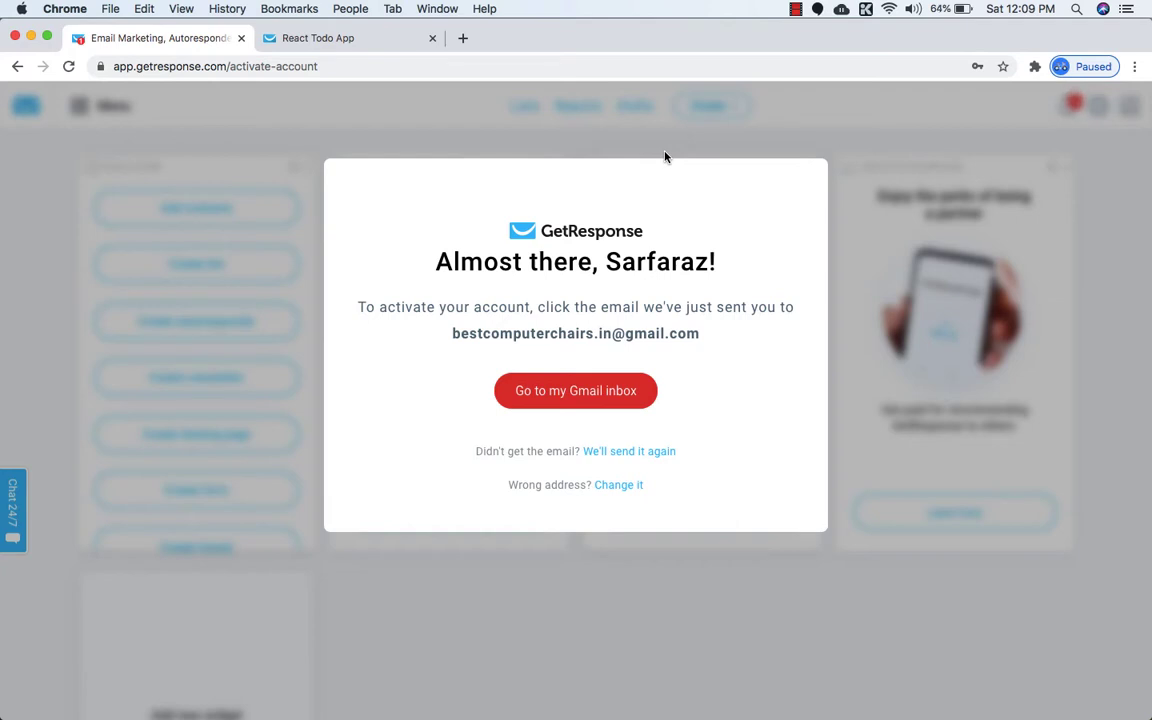
left_click(462, 41)
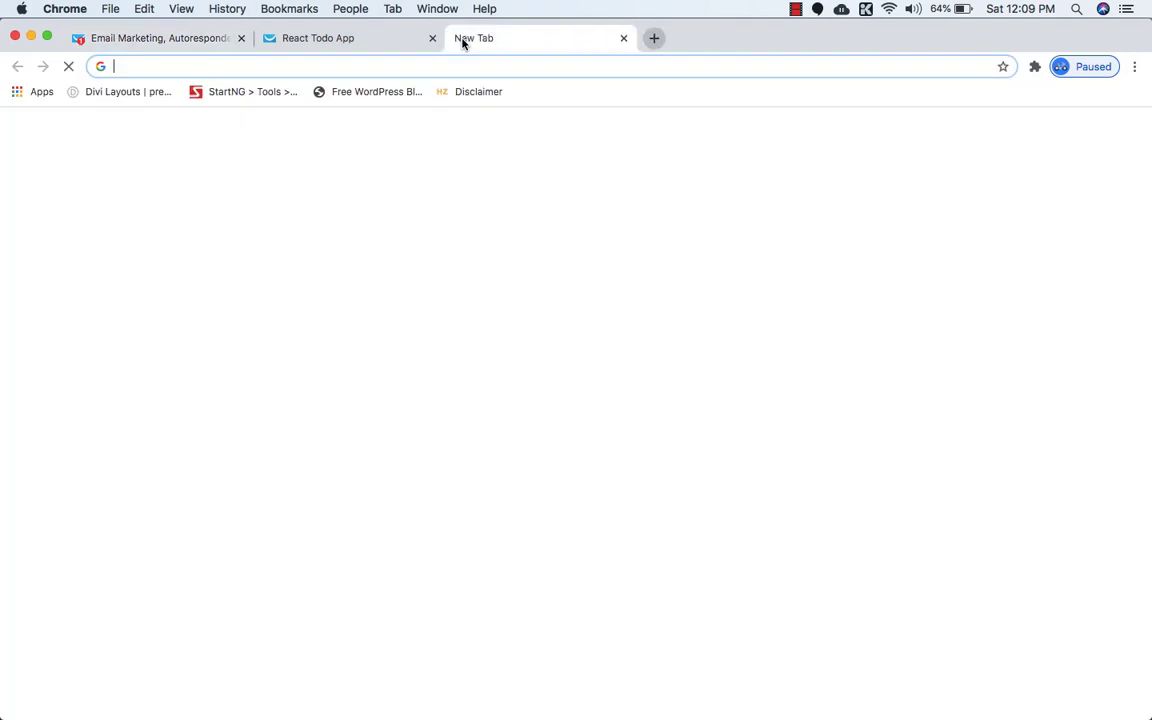
Type hi.nstinfotech.com/getresponse into the new tab's address bar, then close that extra tab.
type("h")
key("BackSpace")
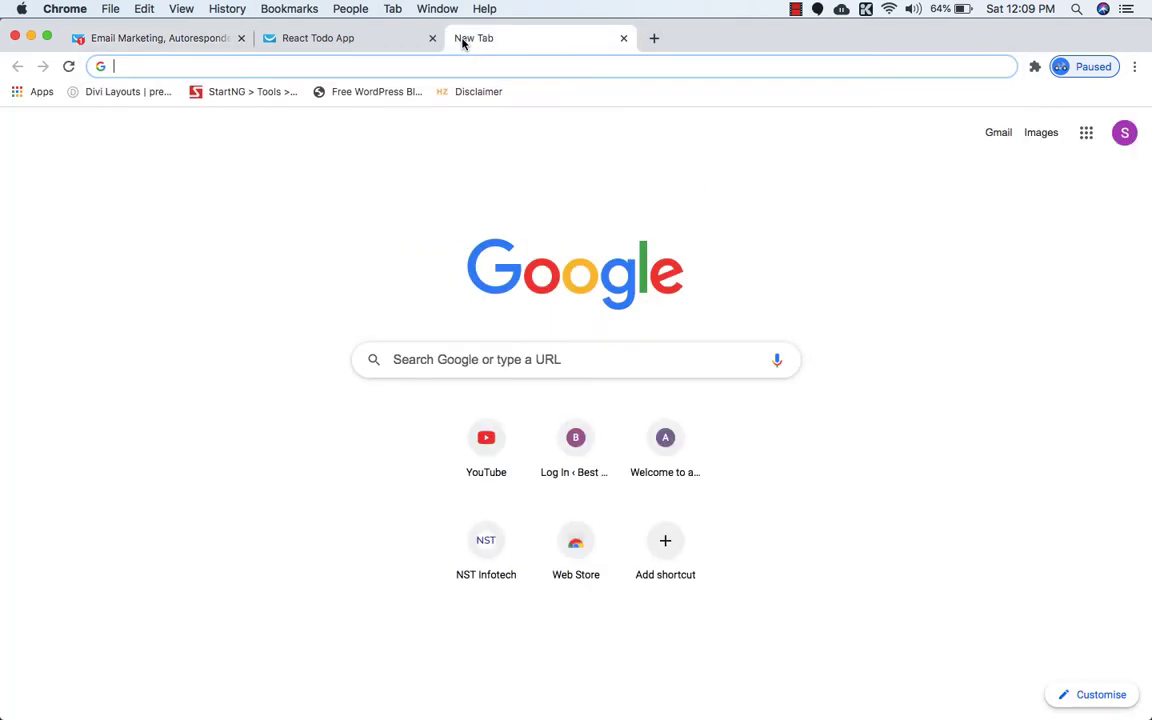
type("hi")
key("Right")
type("/")
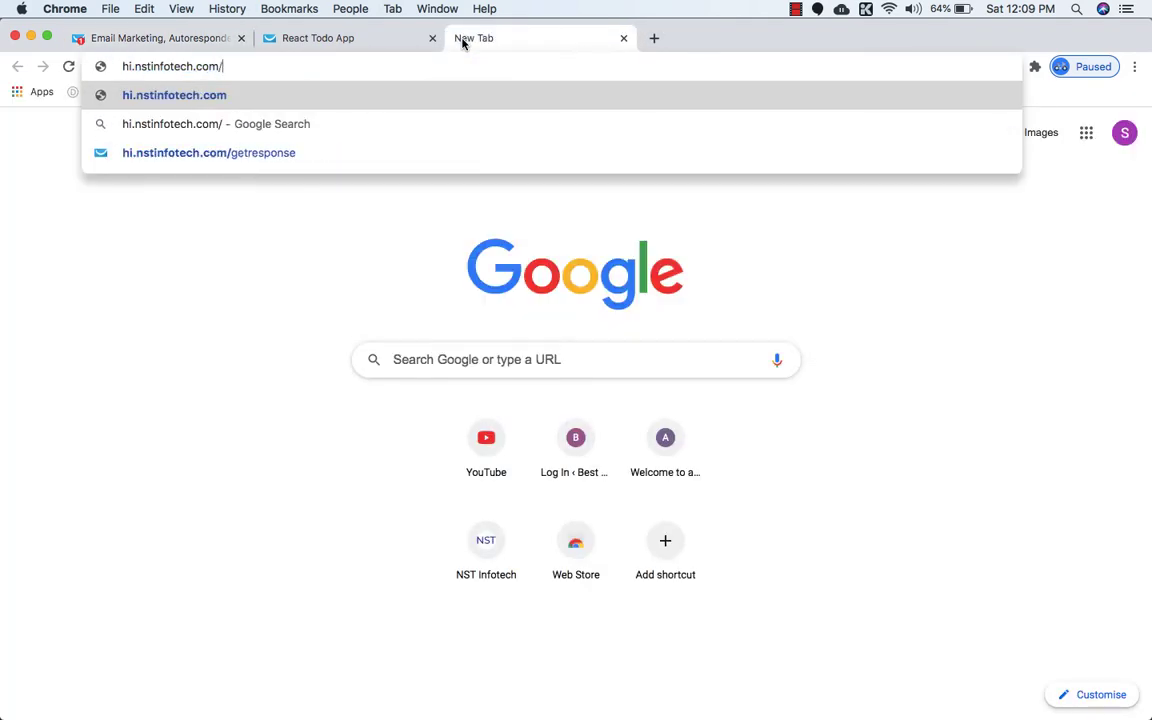
type("get")
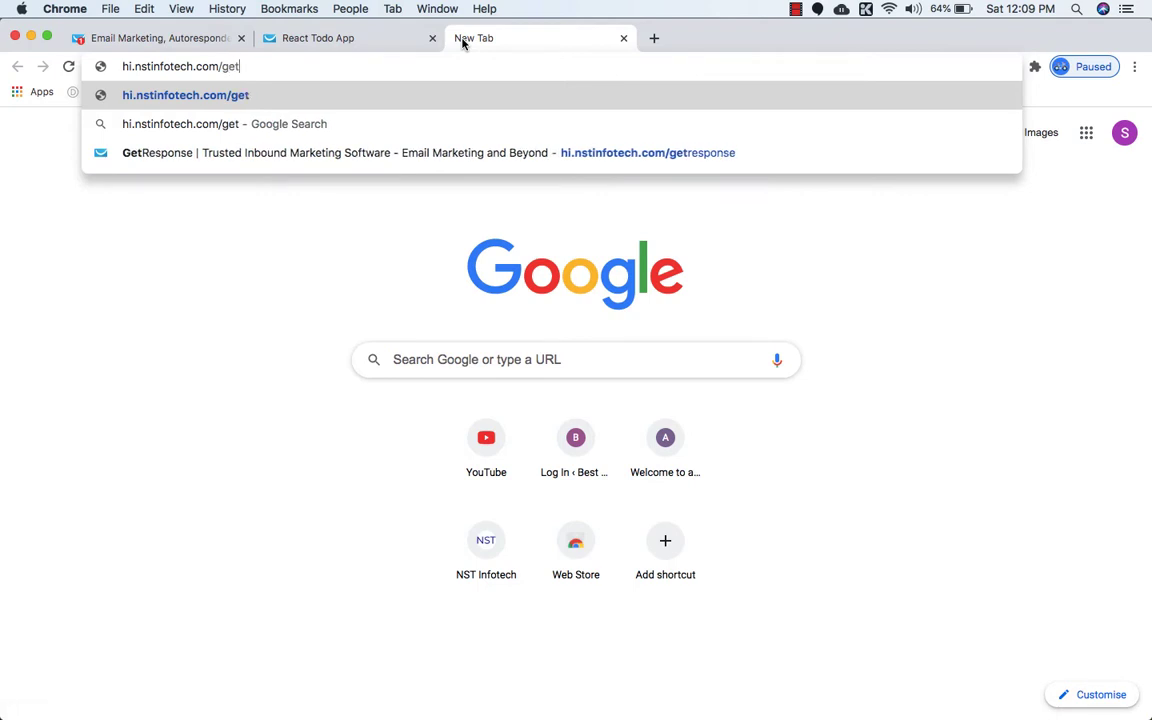
type("resop")
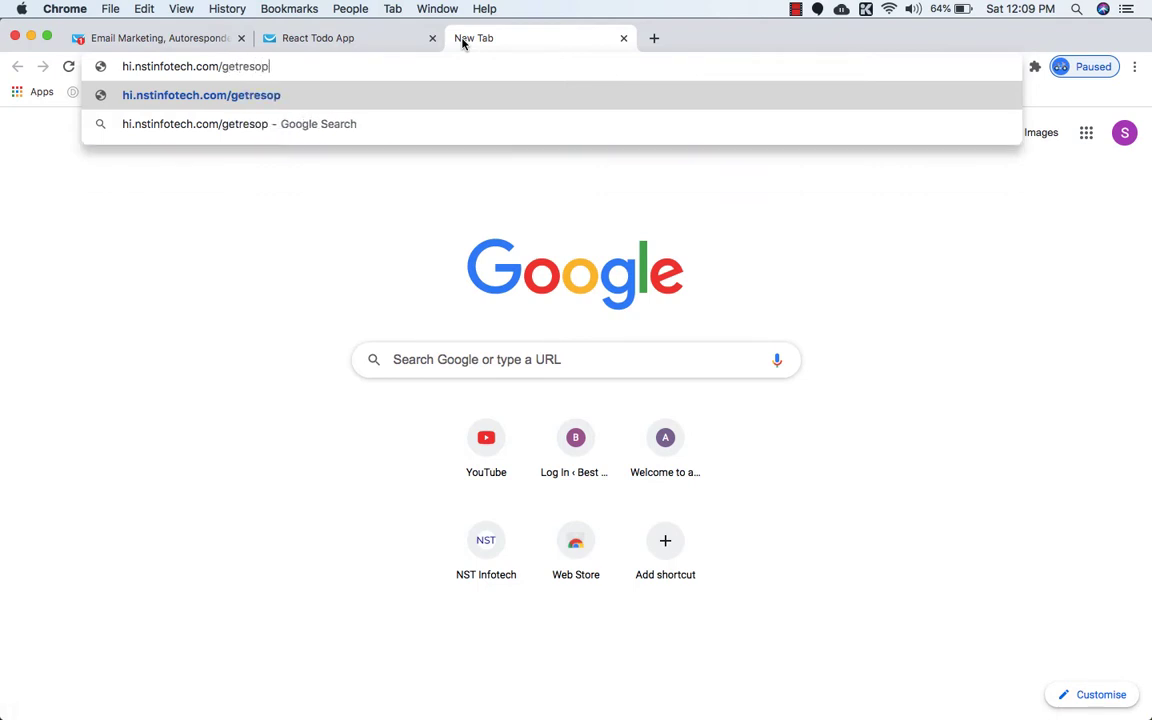
key("BackSpace")
key("BackSpace")
type("ponse")
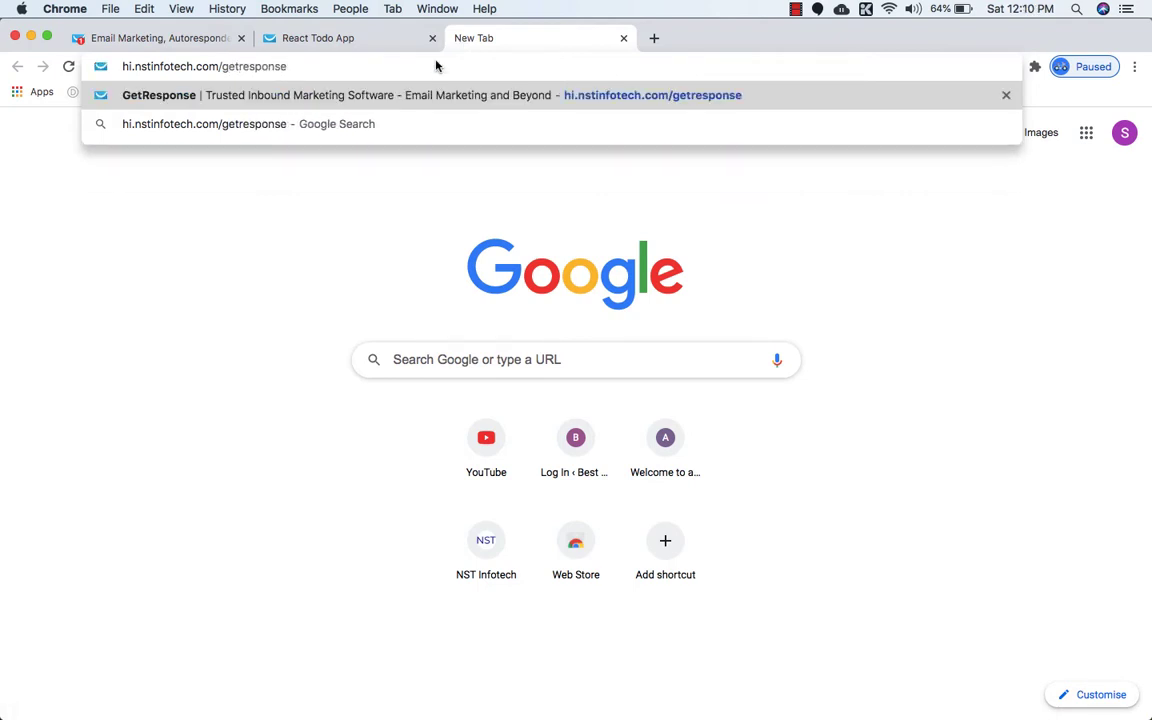
key("Return")
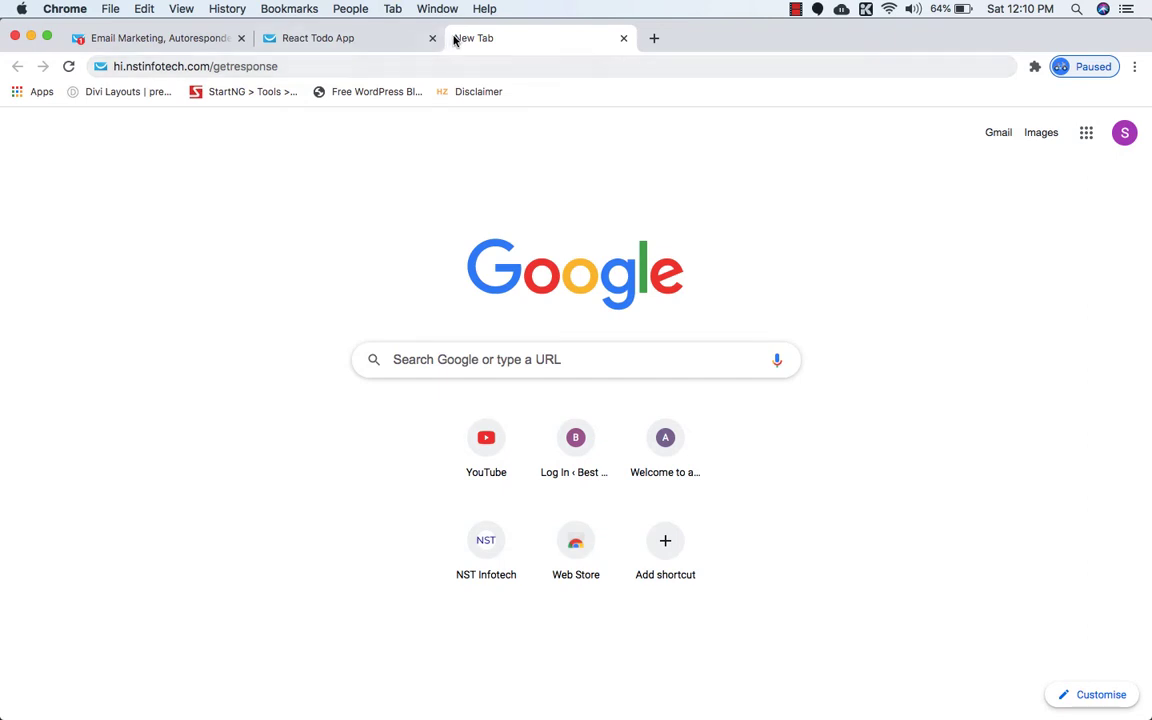
left_click(622, 39)
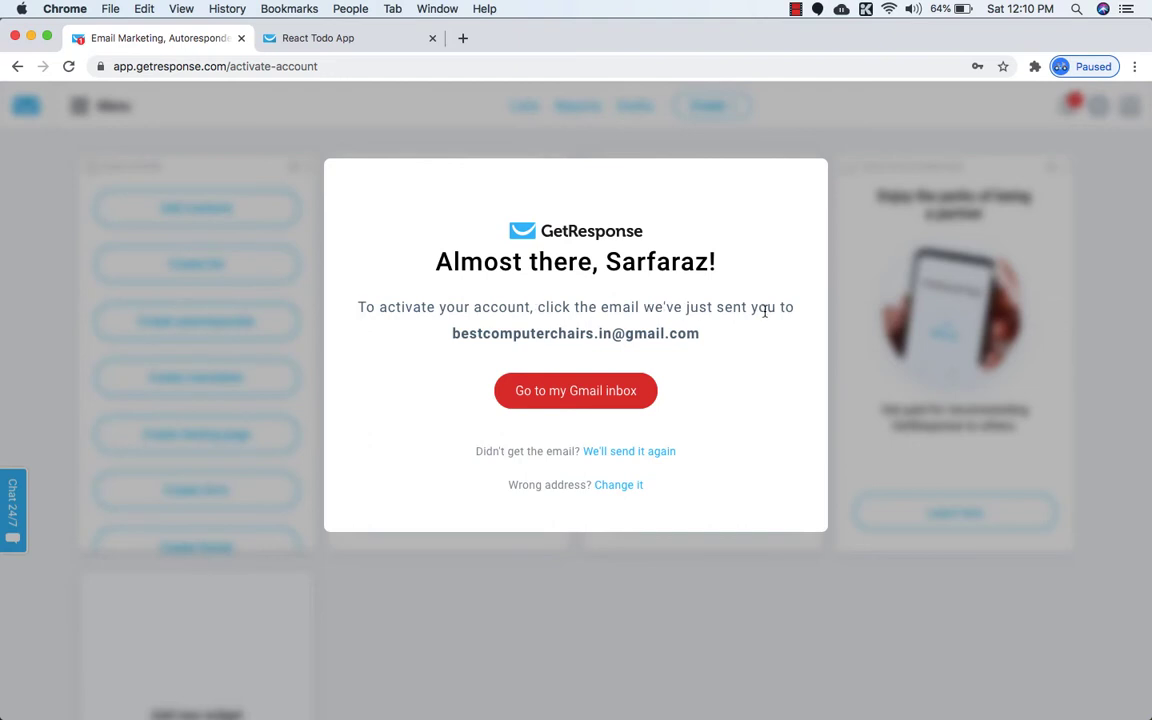
Open the GetResponse activation e-mail in Gmail and click ACTIVATE MY ACCOUNT.
left_click(462, 38)
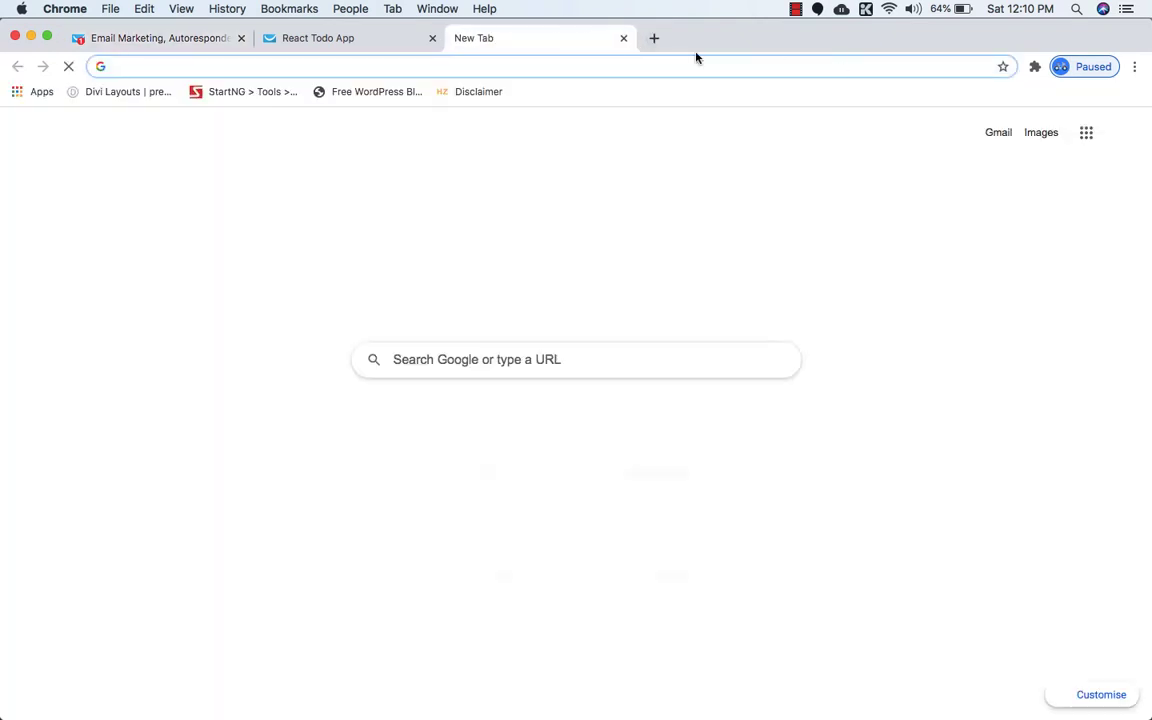
left_click(999, 134)
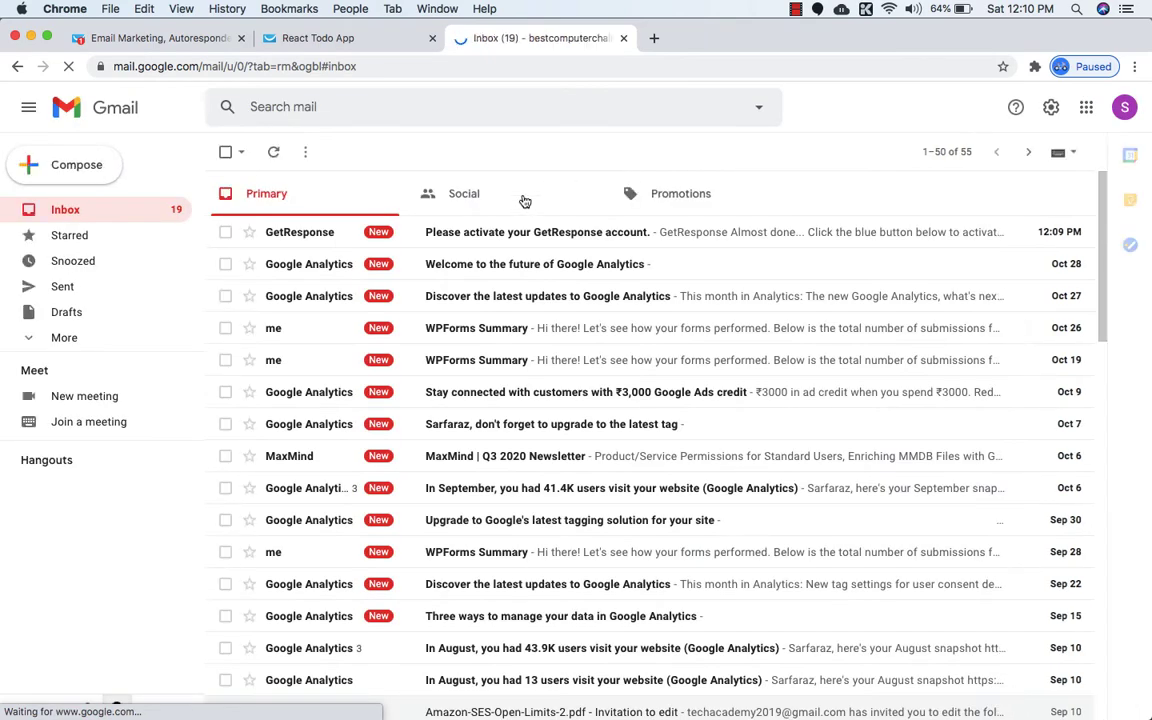
left_click(465, 235)
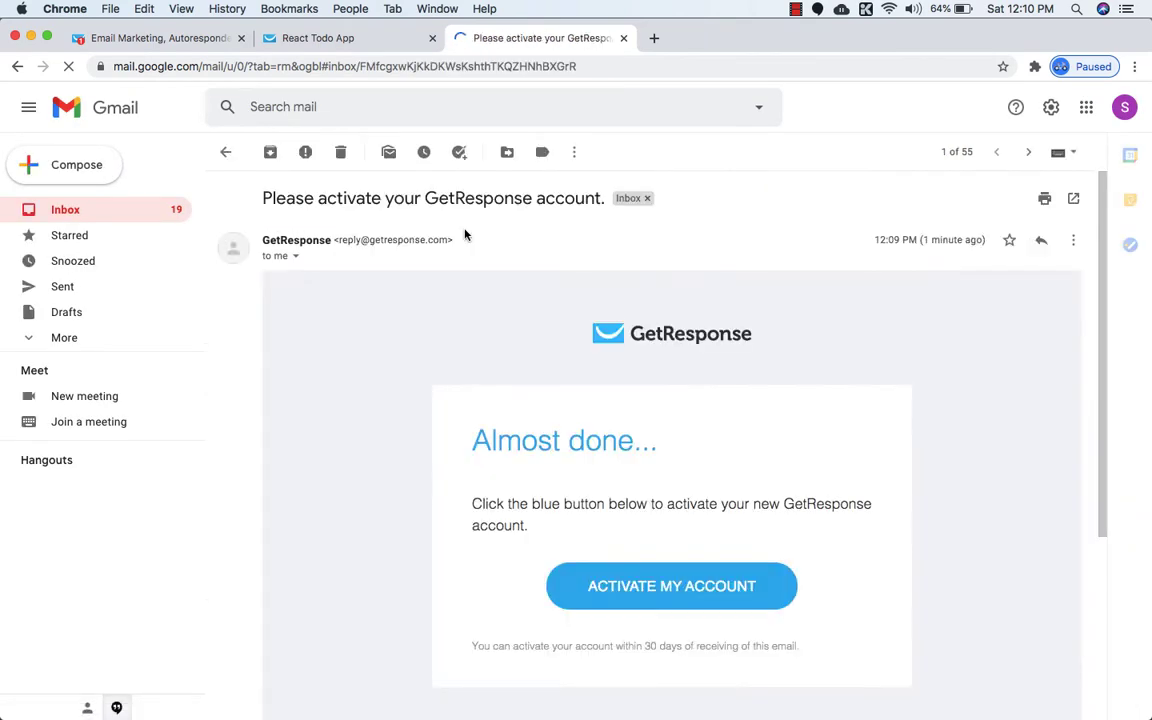
scroll(501, 419, "down", 2)
left_click(625, 535)
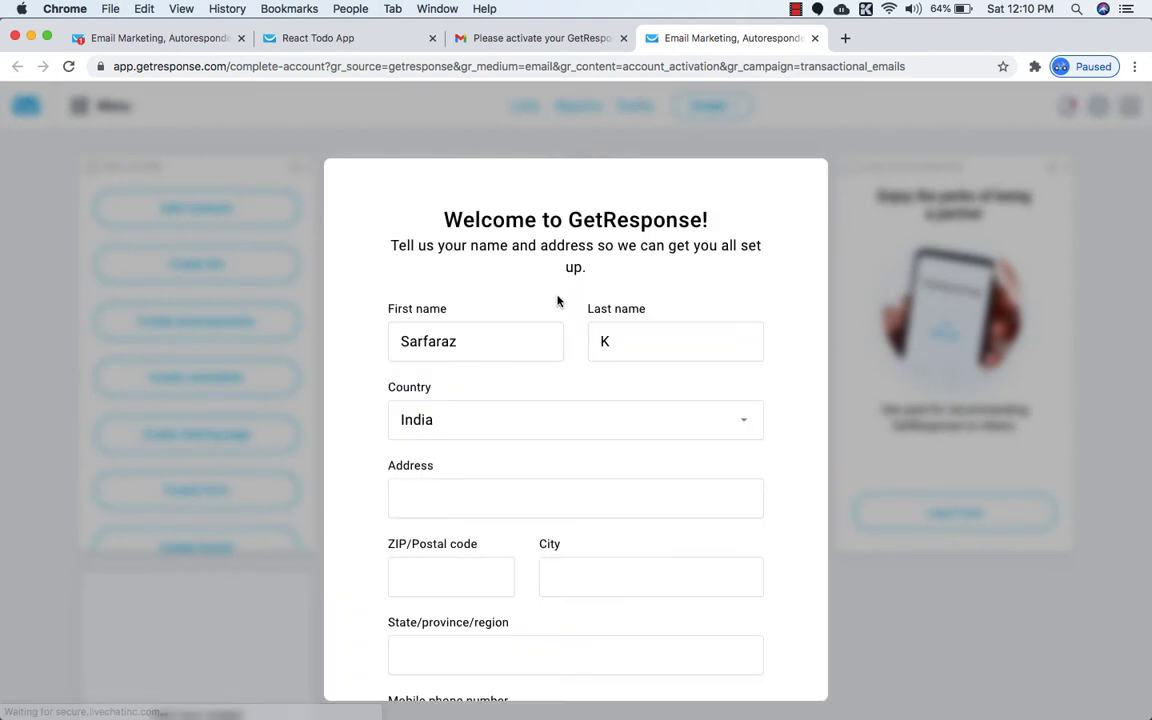
Enter the street address in the account details form.
scroll(558, 298, "down", 1)
scroll(561, 360, "down", 5)
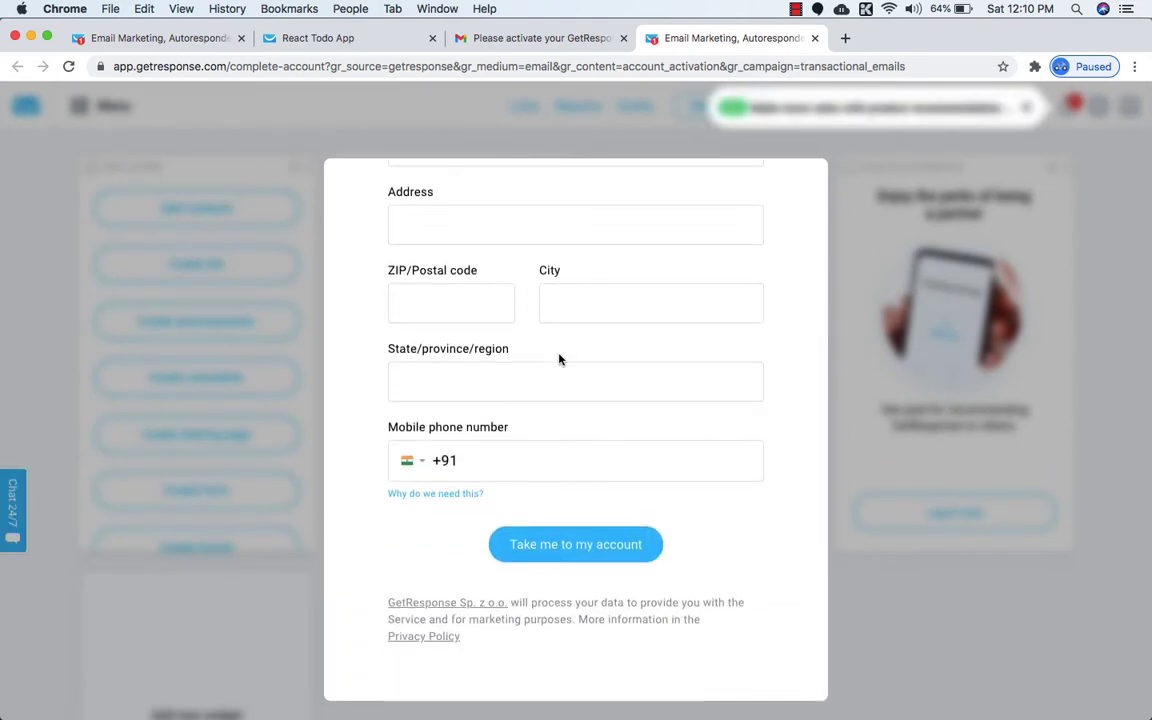
scroll(559, 360, "up", 2)
scroll(559, 360, "up", 3)
scroll(559, 360, "up", 1)
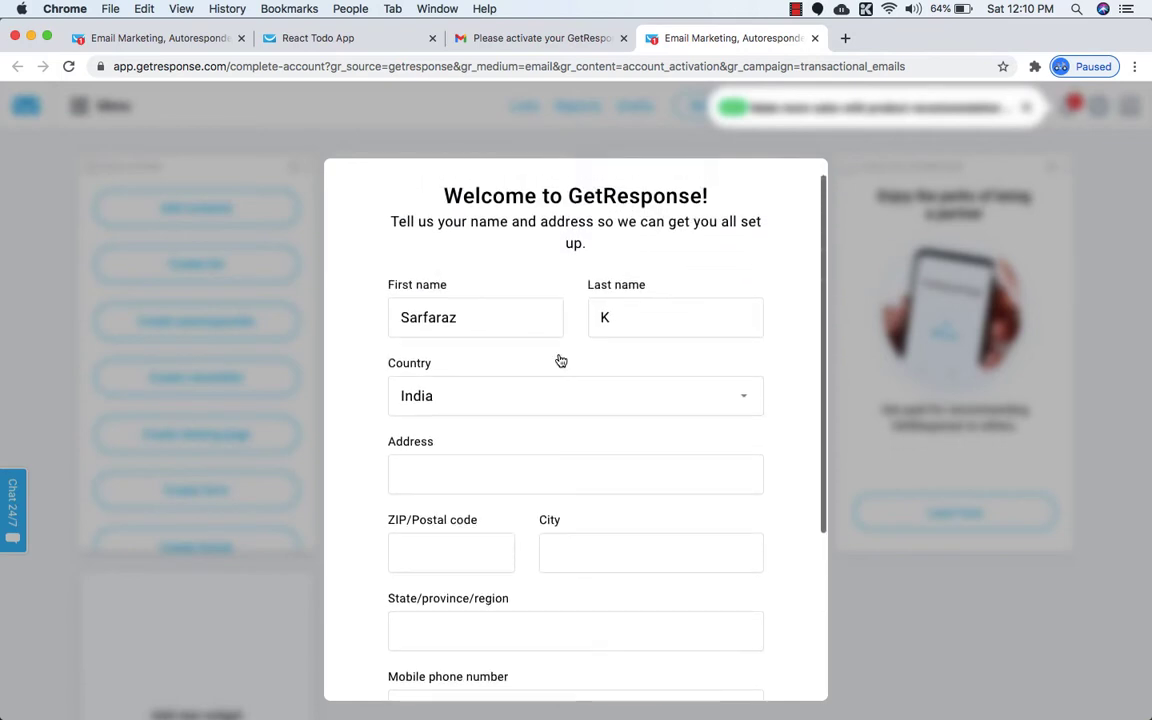
scroll(555, 357, "down", 1)
scroll(457, 418, "down", 1)
scroll(457, 418, "down", 1)
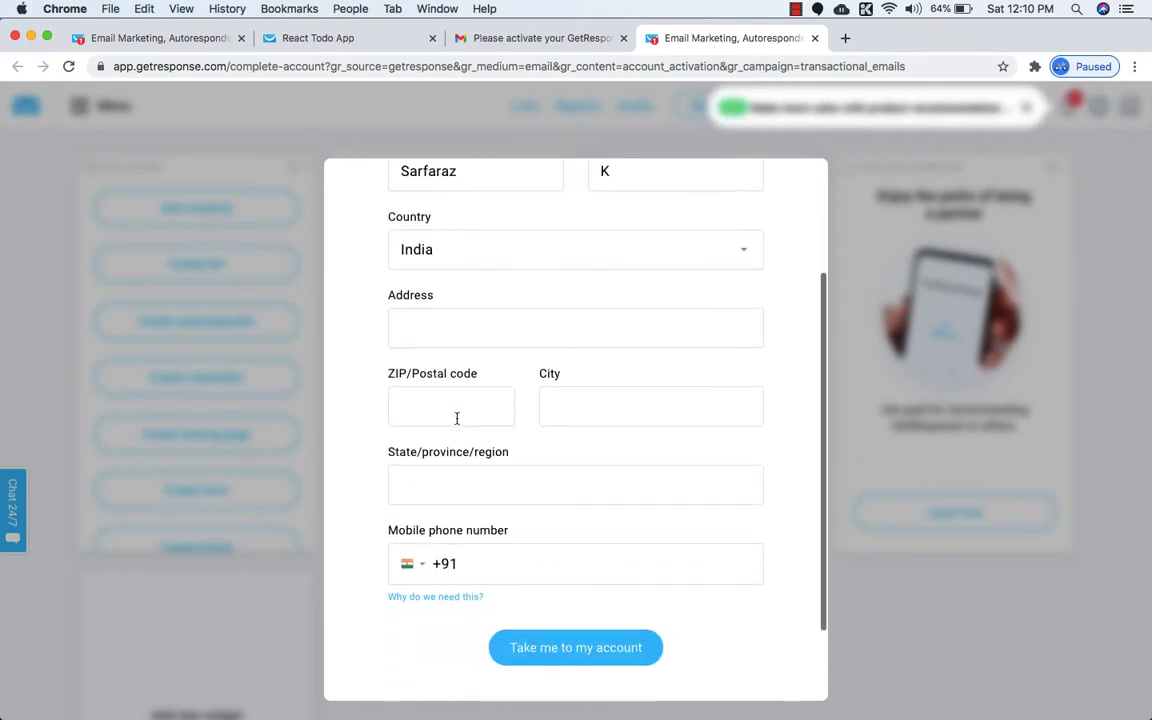
left_click(469, 339)
type("And")
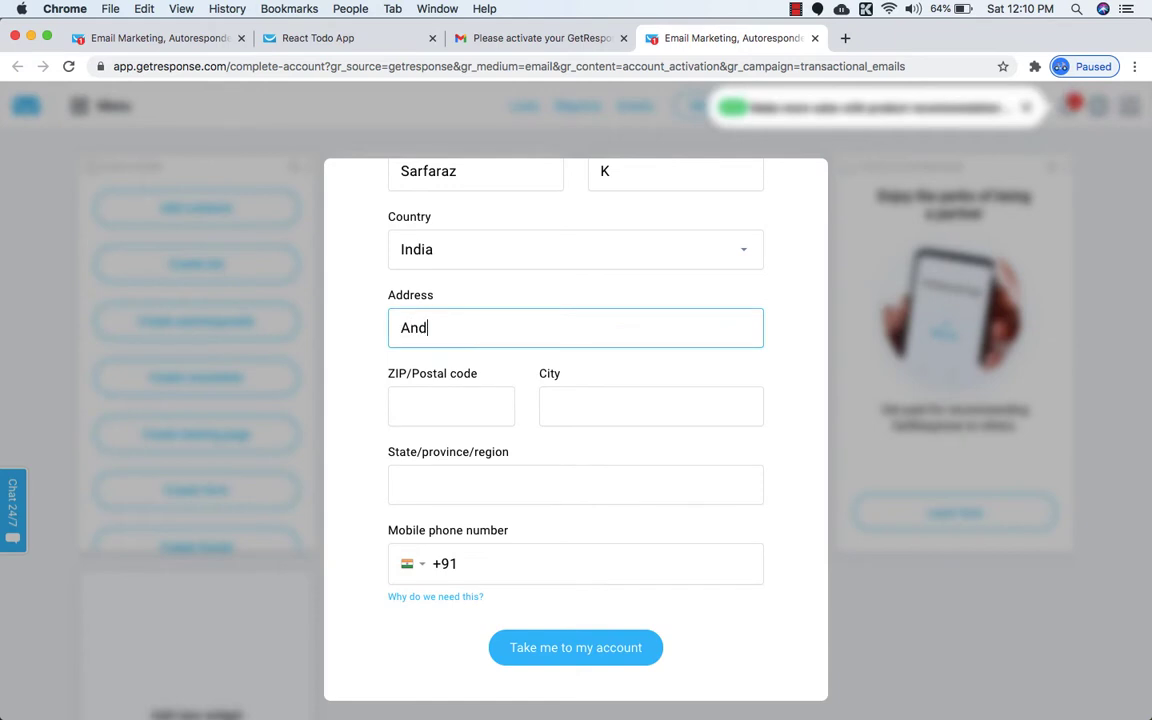
type("h")
key("BackSpace")
type("eri west")
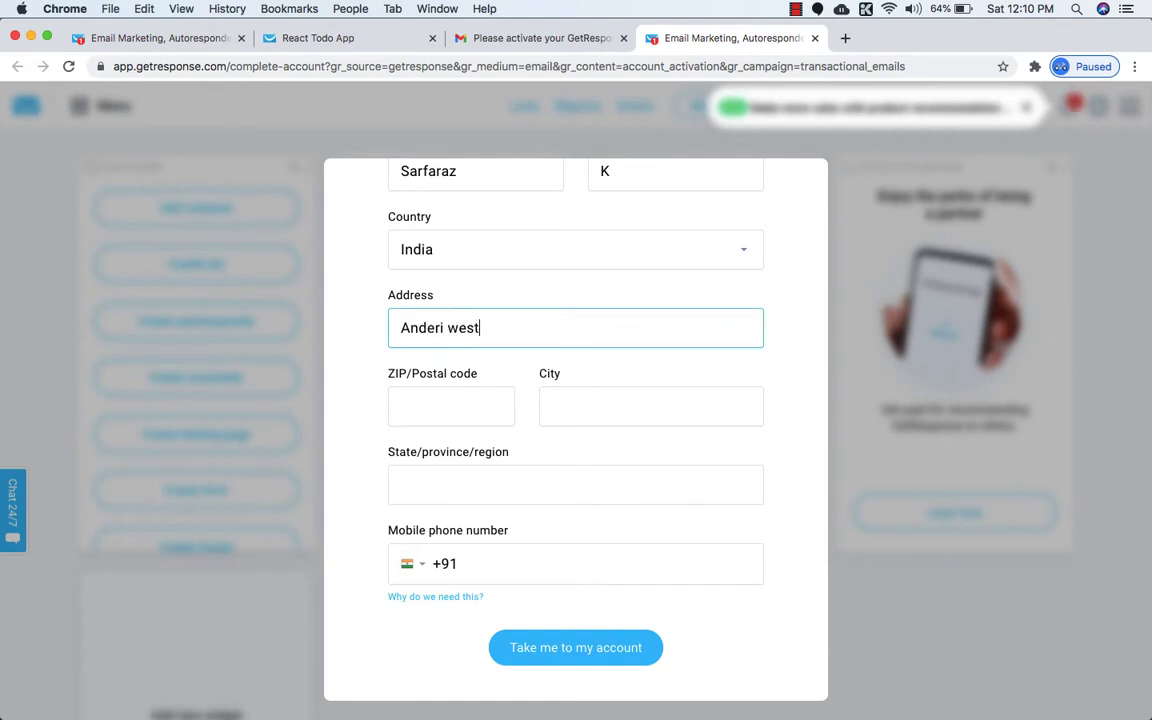
Fill in the postal code, city and state, then submit the form.
left_click(448, 413)
type("400")
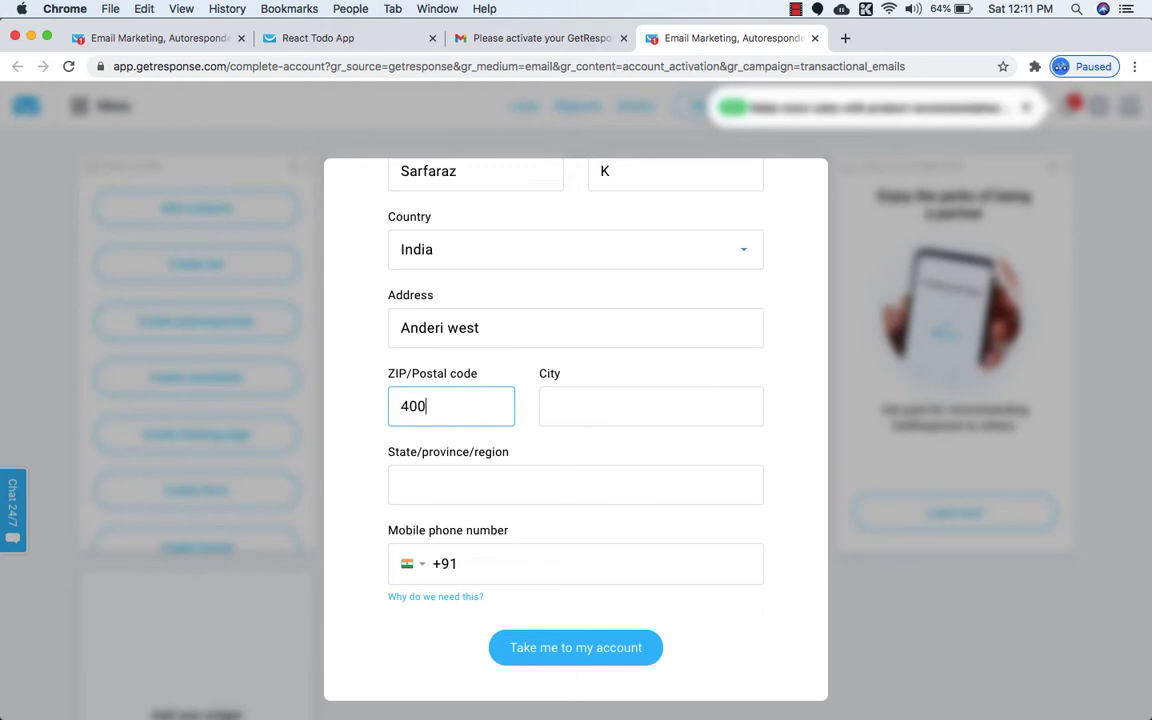
type("061")
left_click(556, 402)
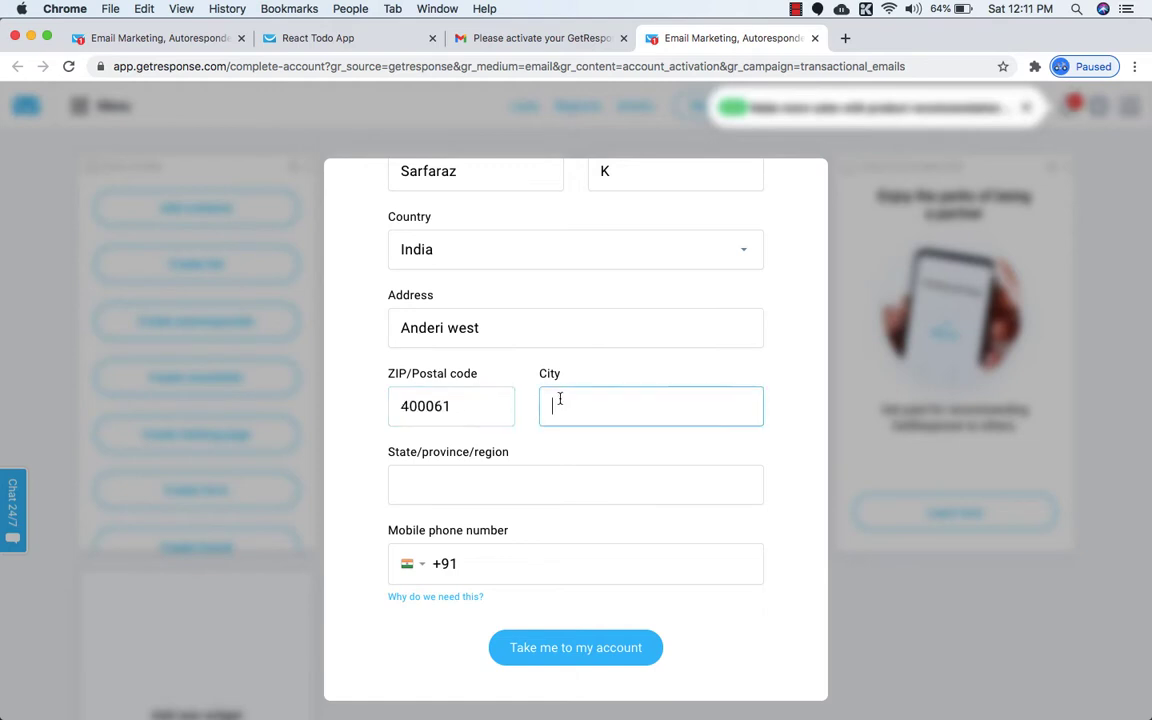
type("Mumbai")
left_click(468, 483)
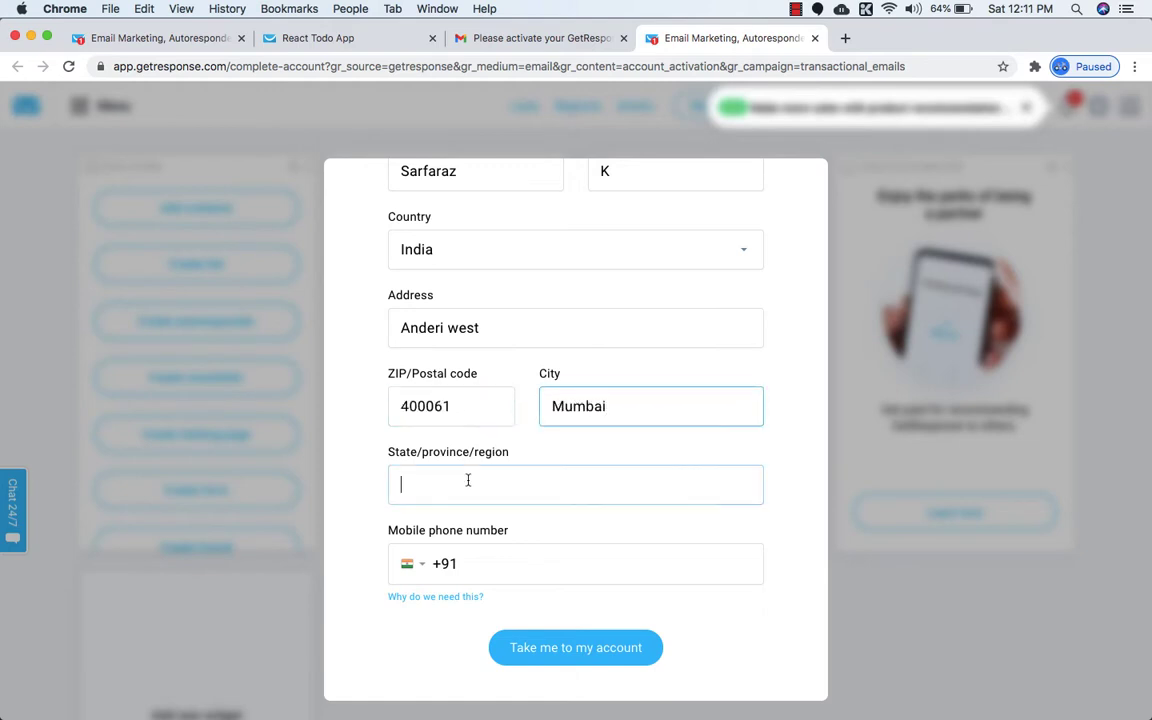
type("Maharashtra")
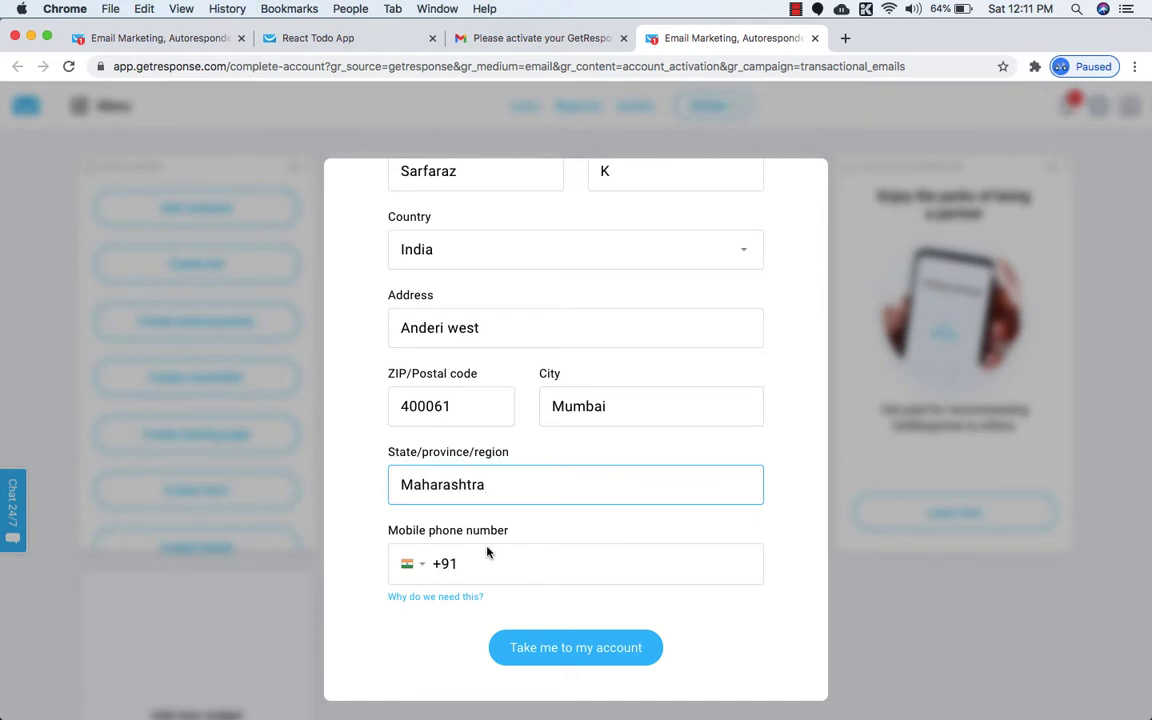
left_click(546, 646)
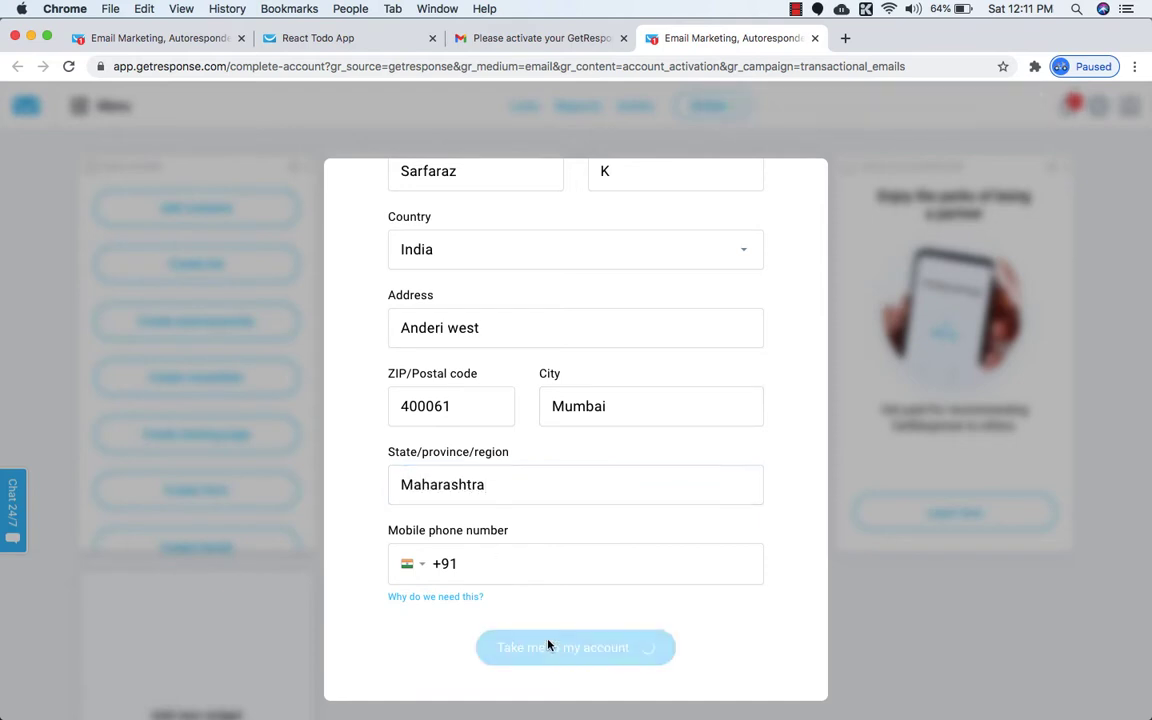
Complete the last name flagged as too short, add the mobile number, and submit.
scroll(535, 597, "up", 2)
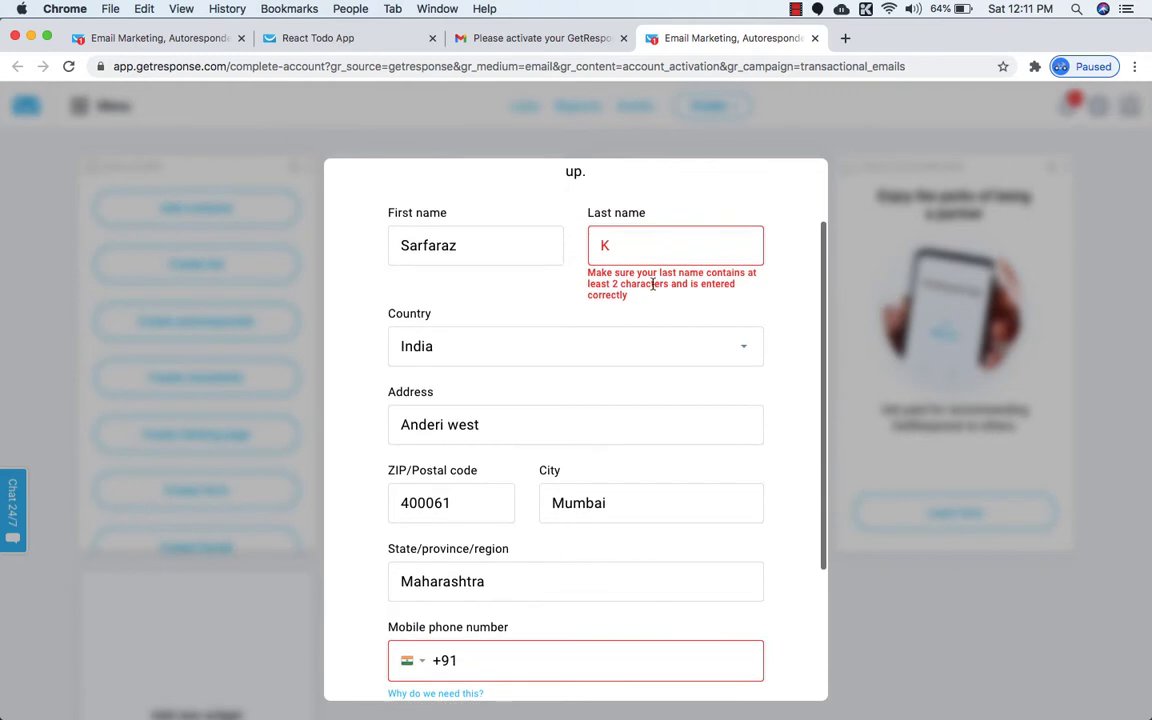
left_click(653, 242)
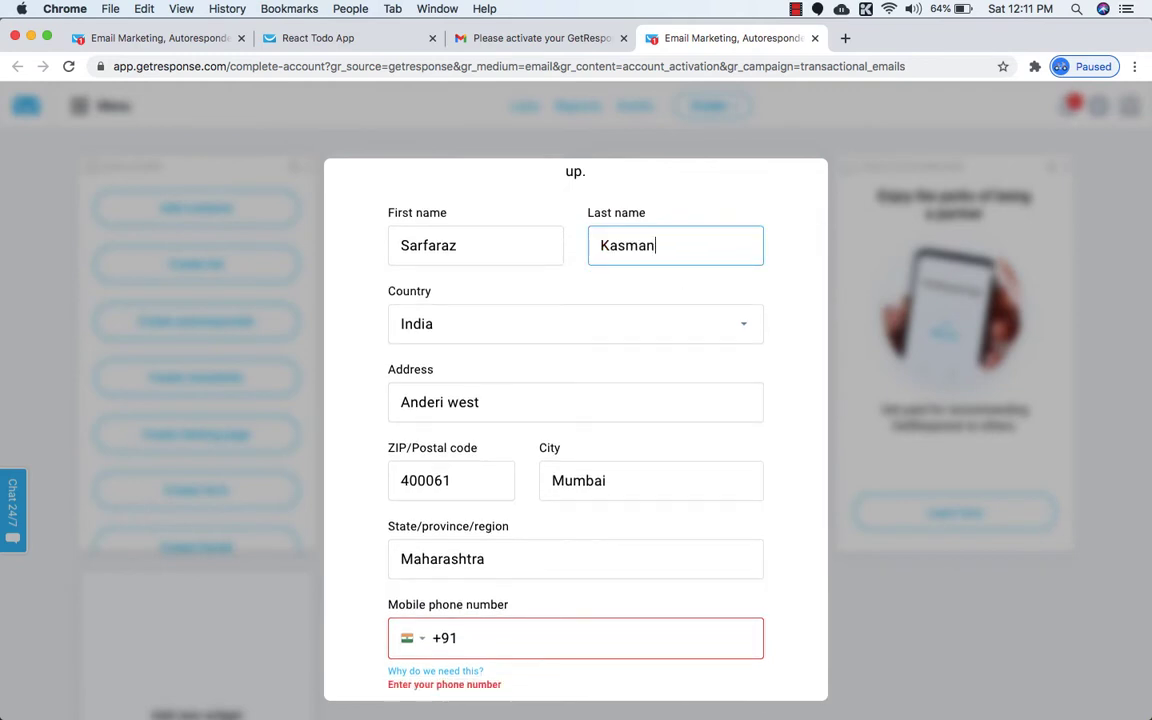
scroll(641, 262, "down", 4)
left_click(512, 458)
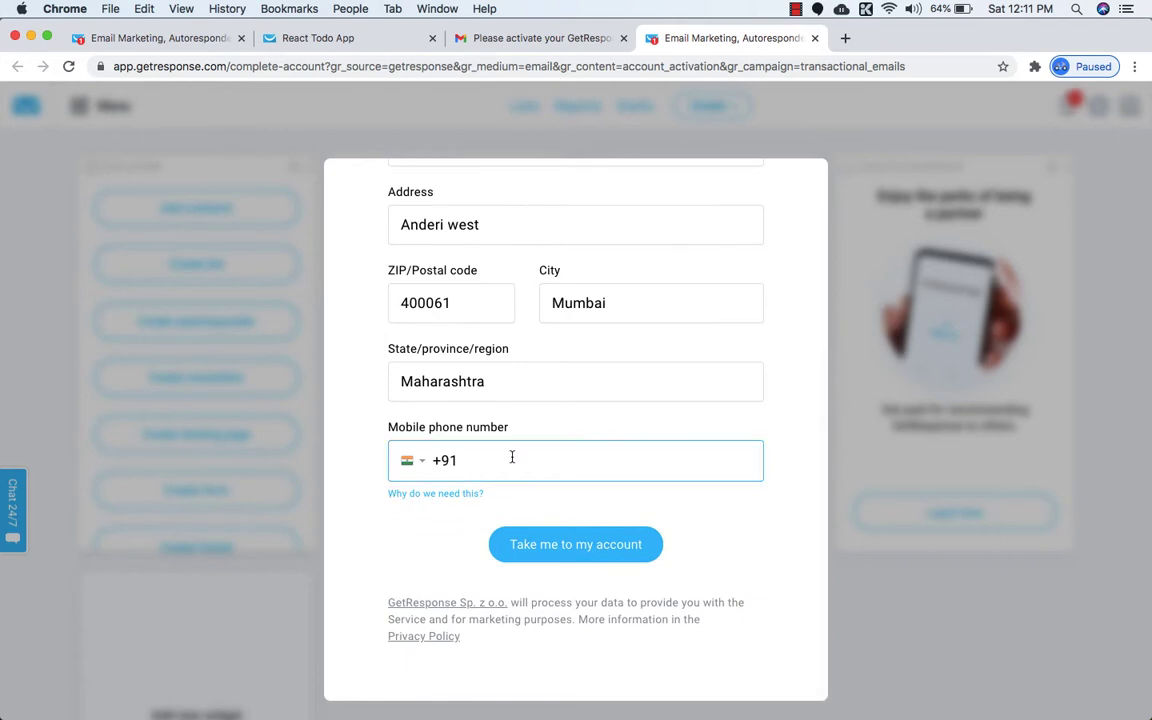
type("9••")
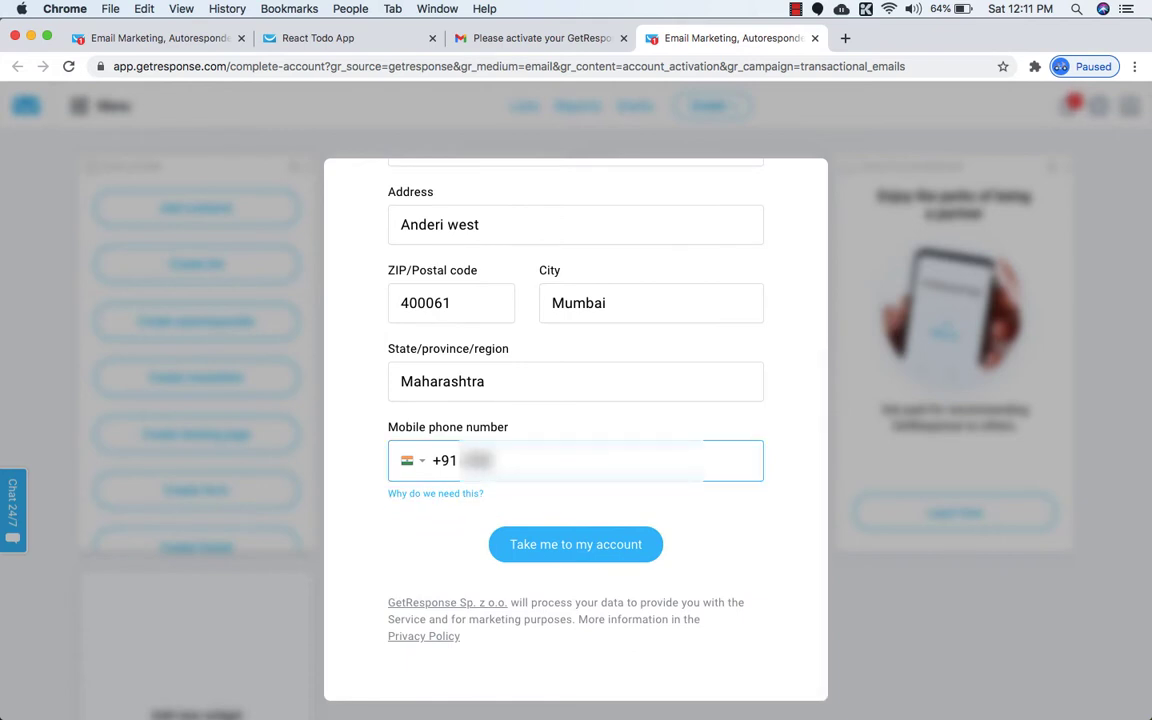
type("•••")
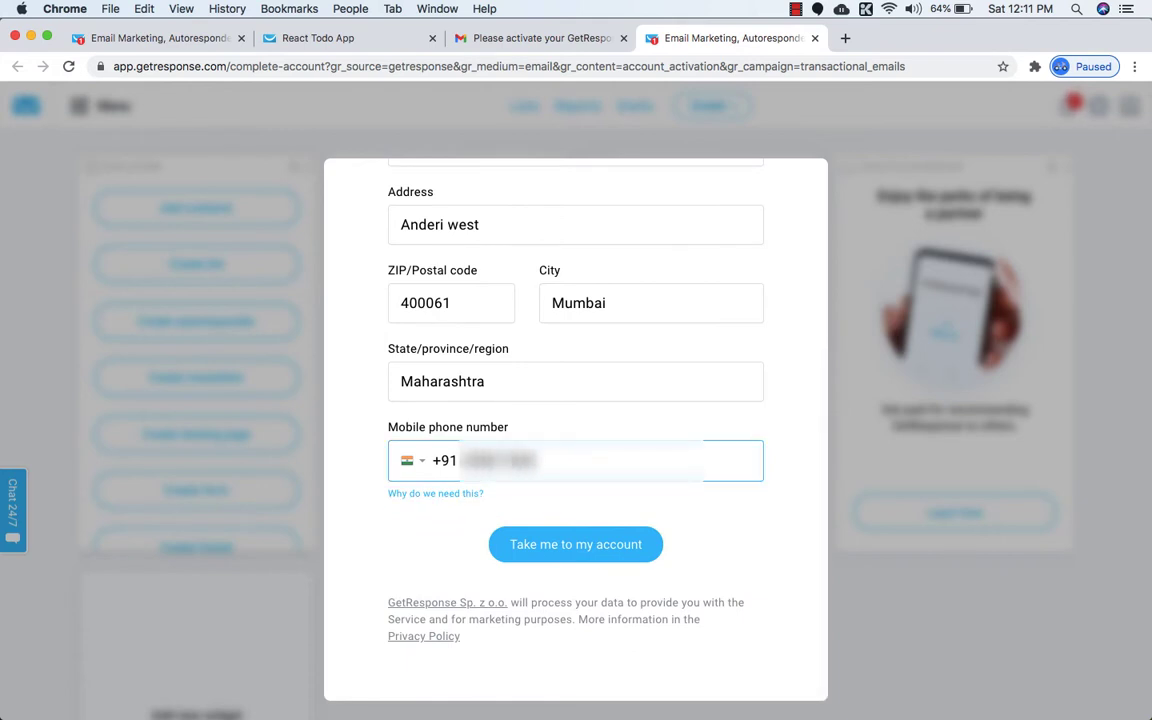
type("••")
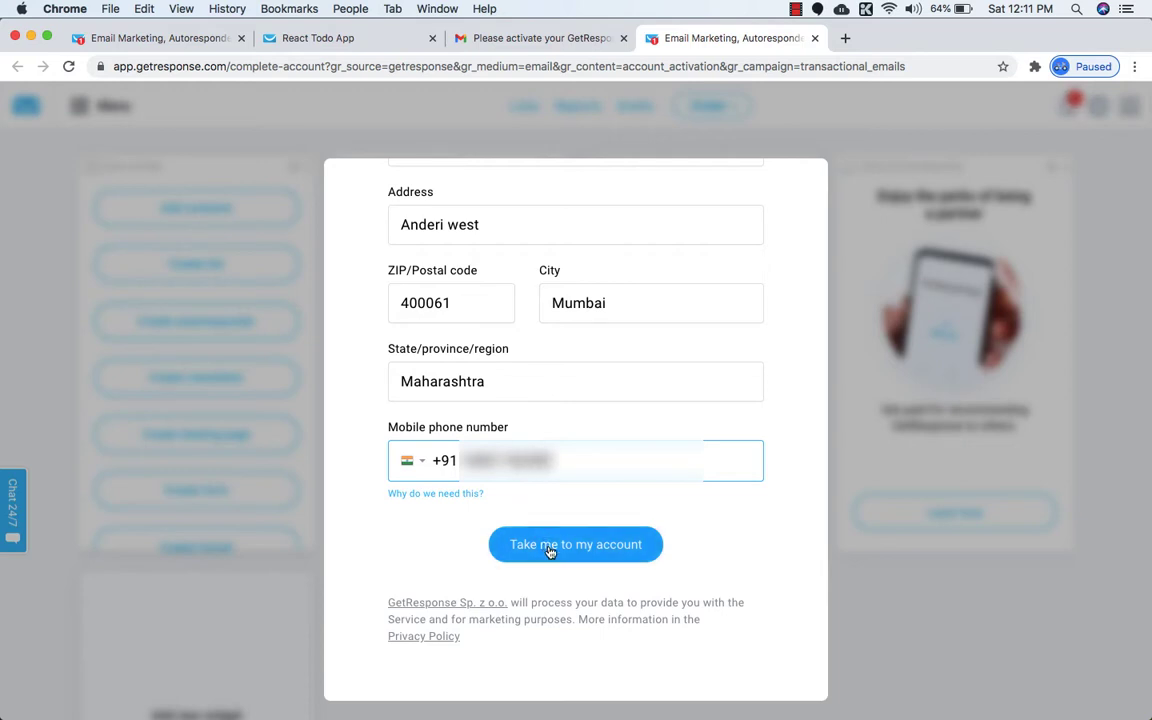
left_click(549, 548)
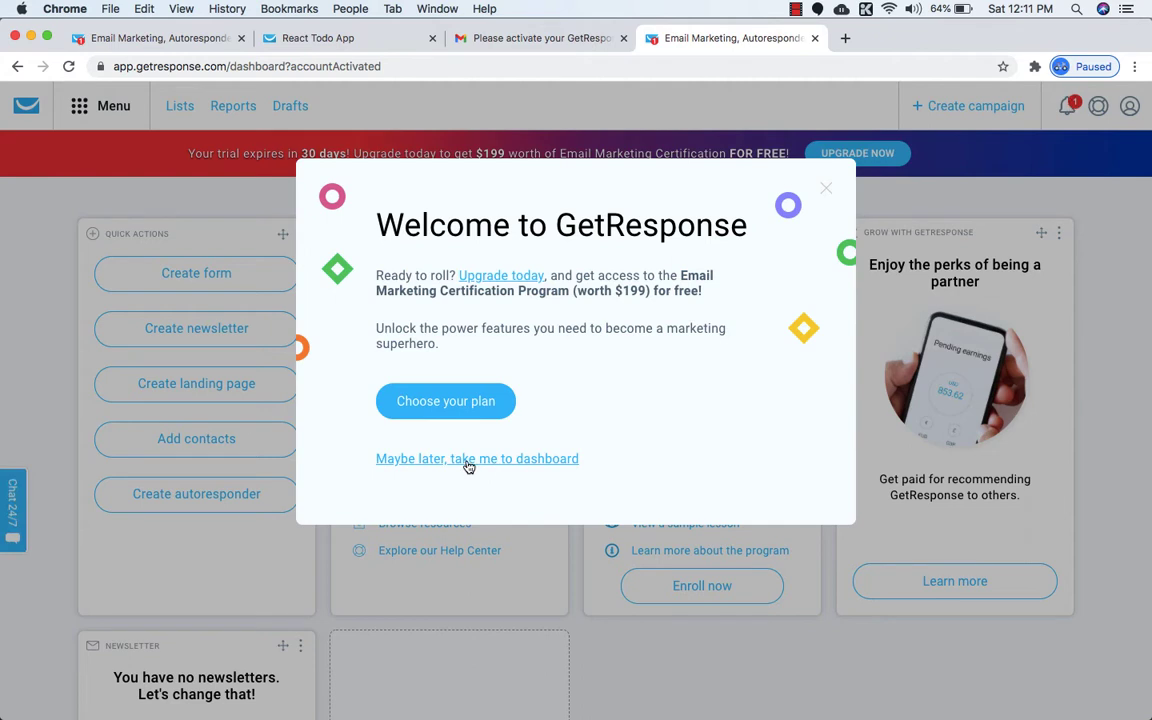
Choose 'Maybe later' on the welcome pop-up, then open and close the tools Menu.
left_click(468, 459)
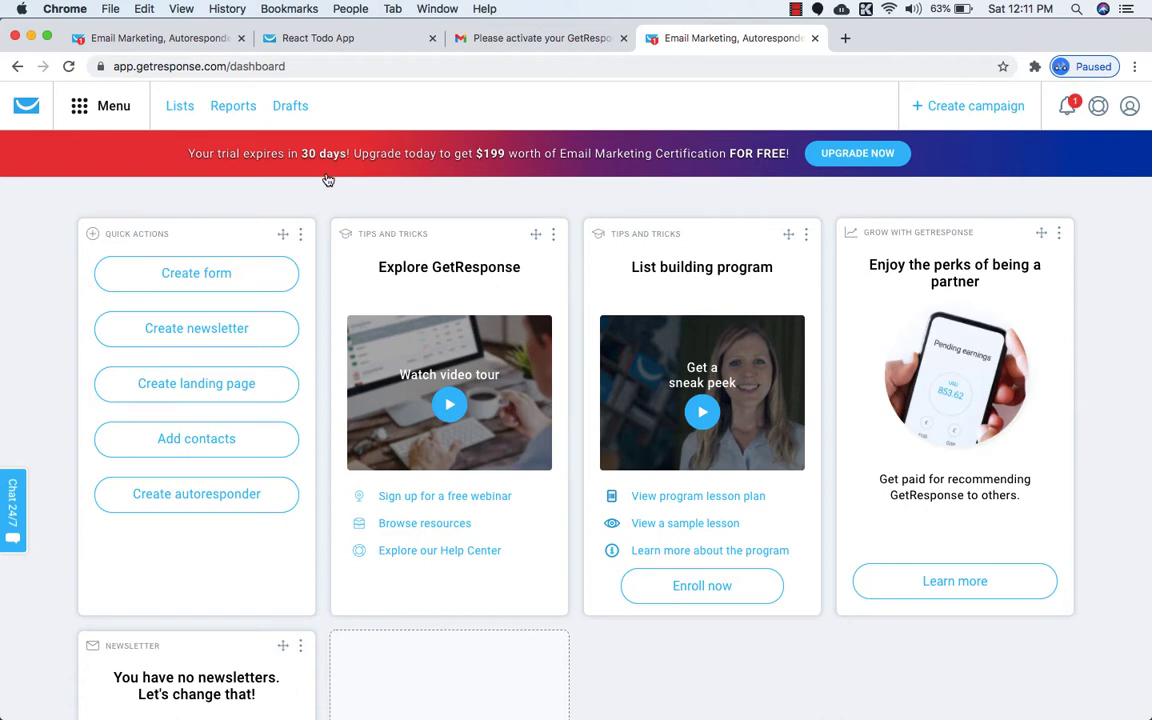
scroll(329, 252, "down", 3)
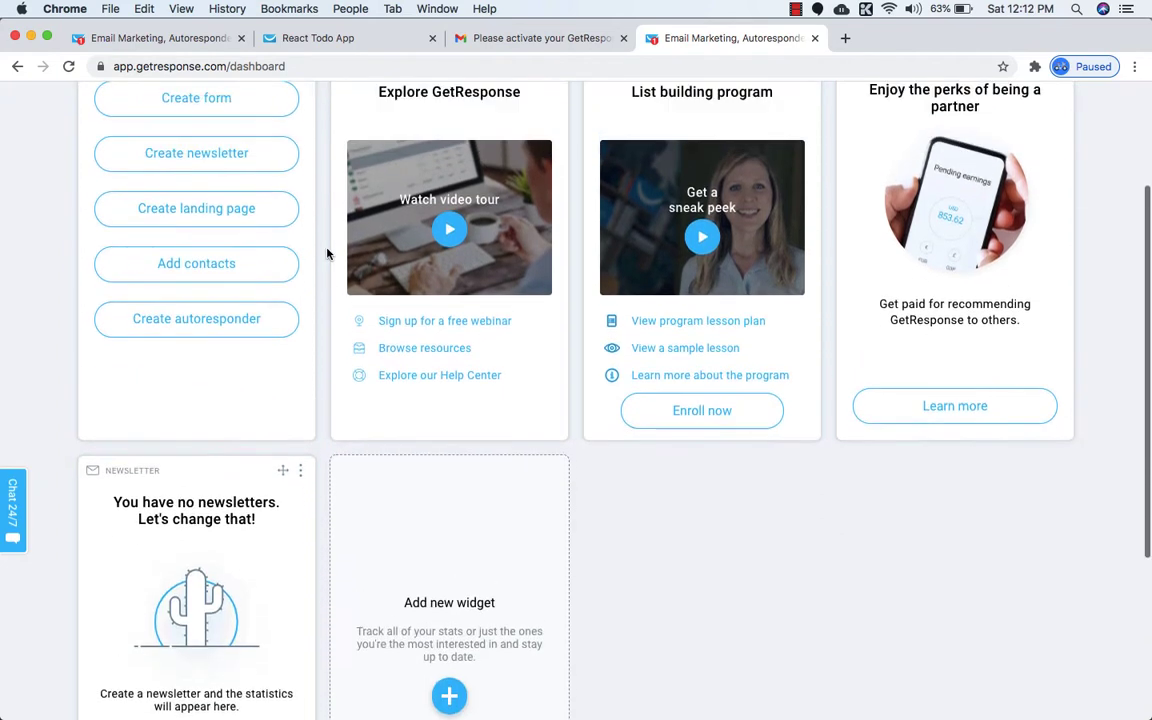
scroll(329, 252, "up", 3)
scroll(326, 254, "down", 2)
scroll(326, 254, "up", 2)
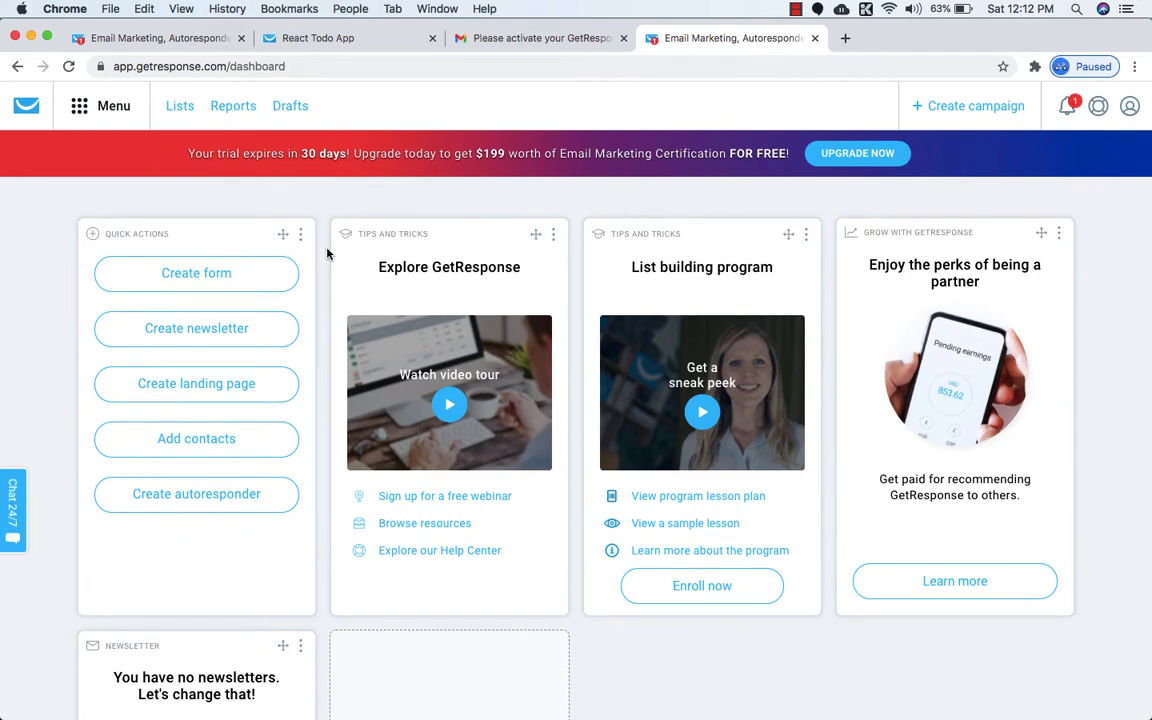
left_click(72, 101)
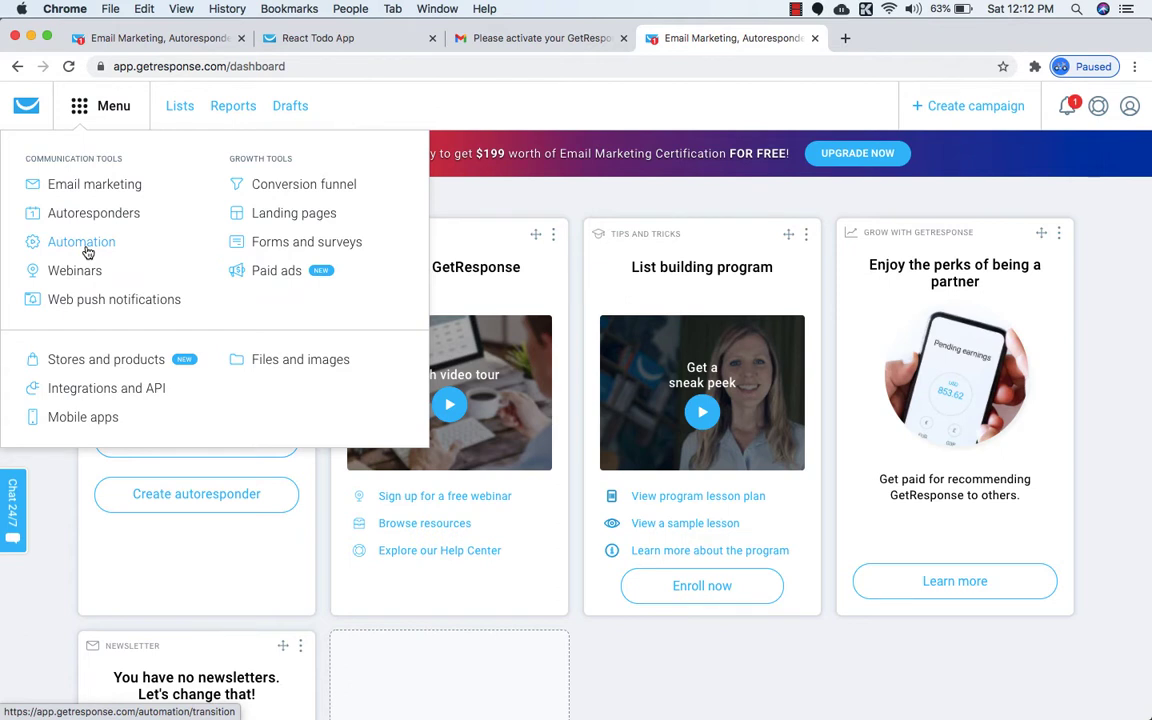
left_click(85, 109)
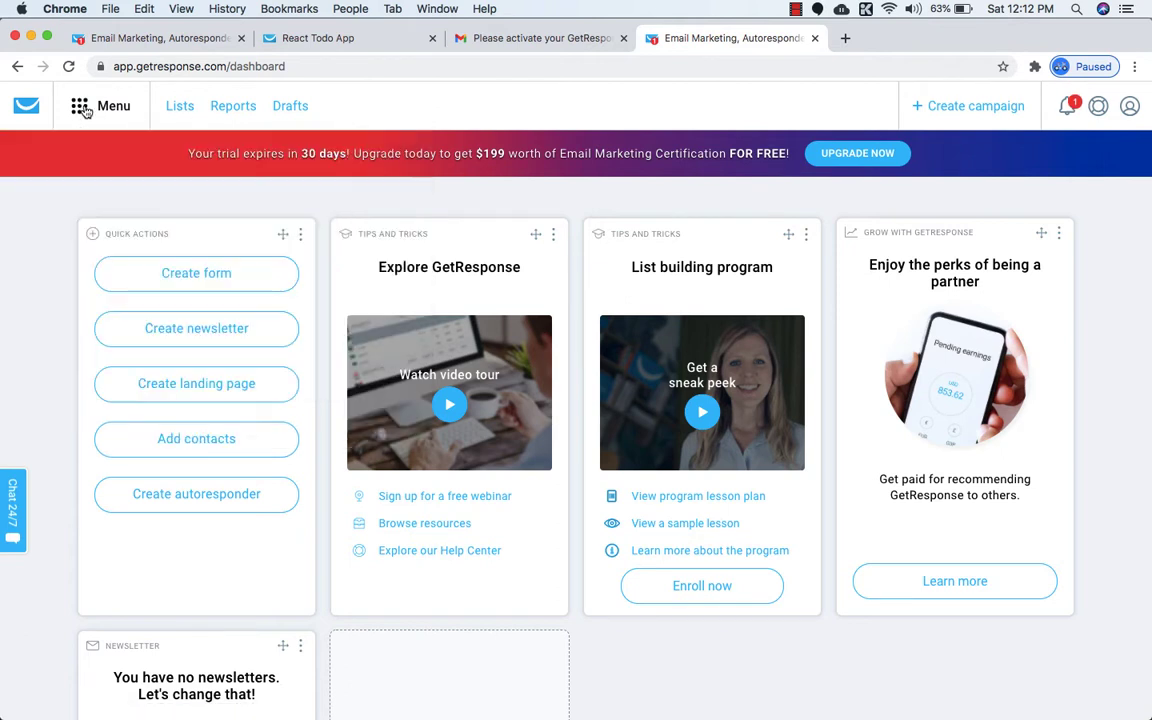
Create a contact list named react_free_course from the Lists page.
left_click(177, 109)
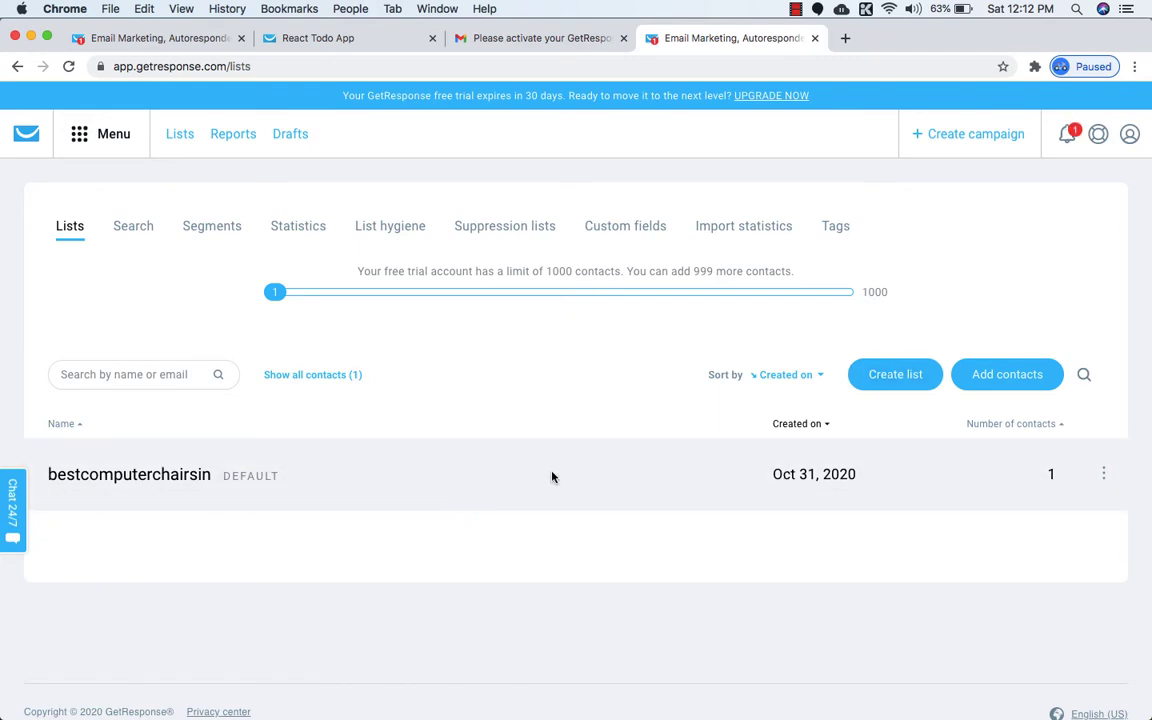
left_click(879, 378)
left_click(489, 274)
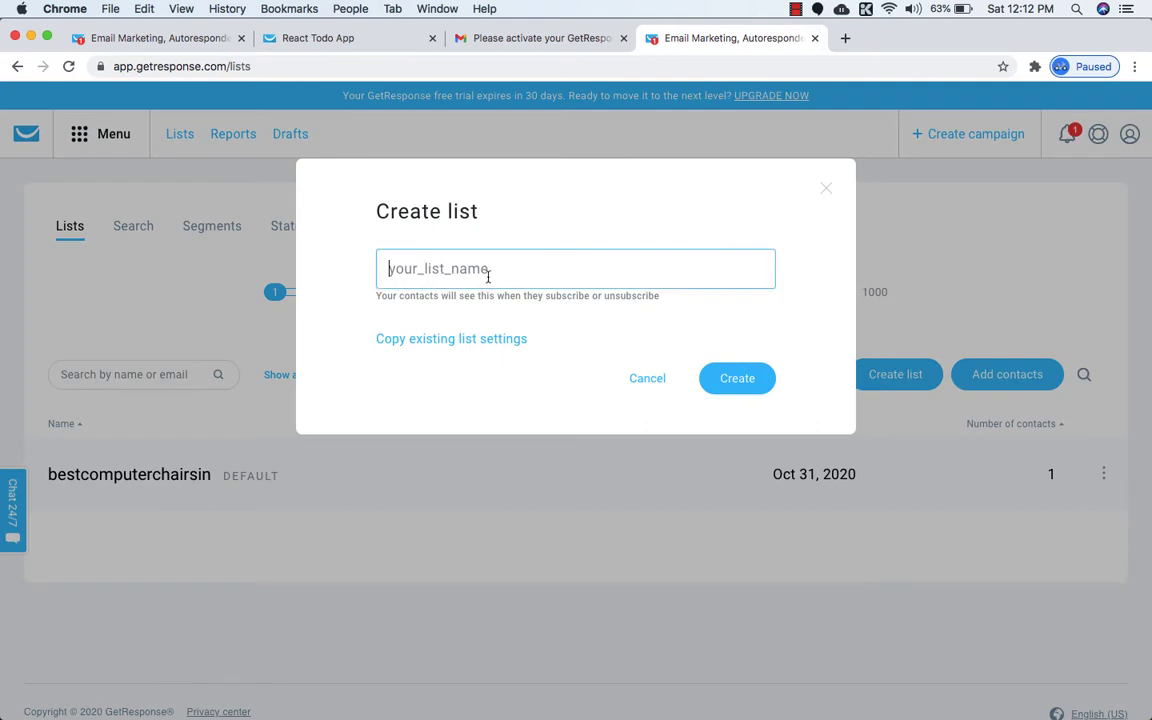
type("react")
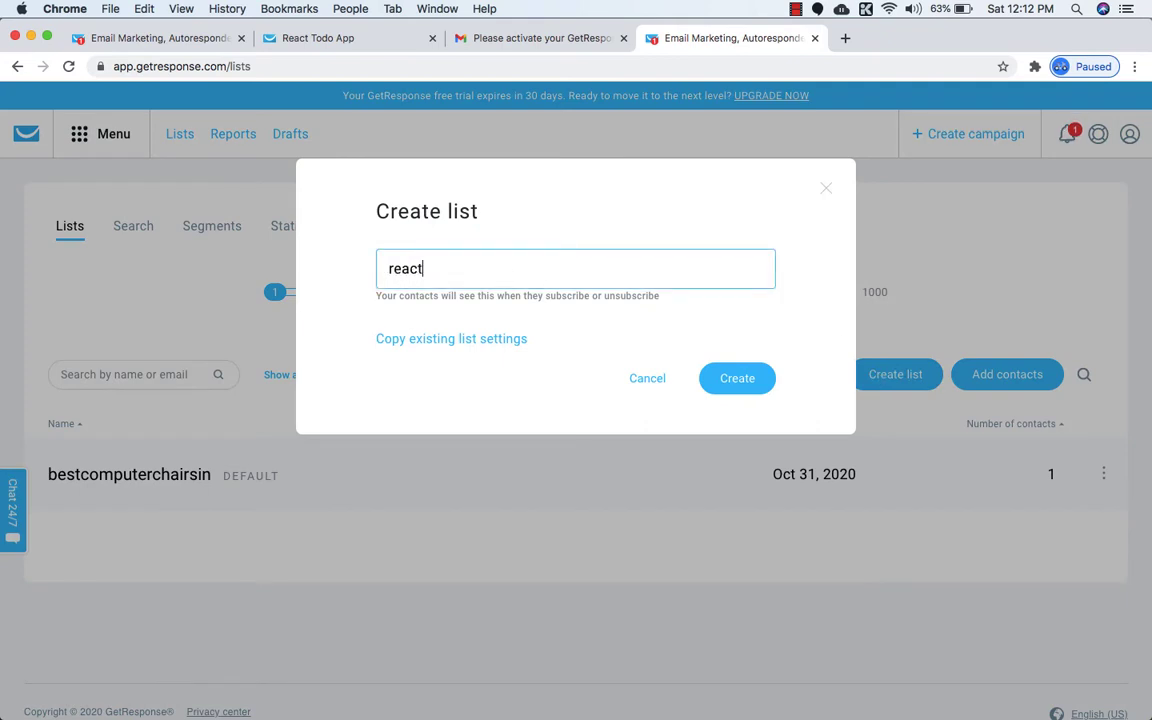
type("_free_course")
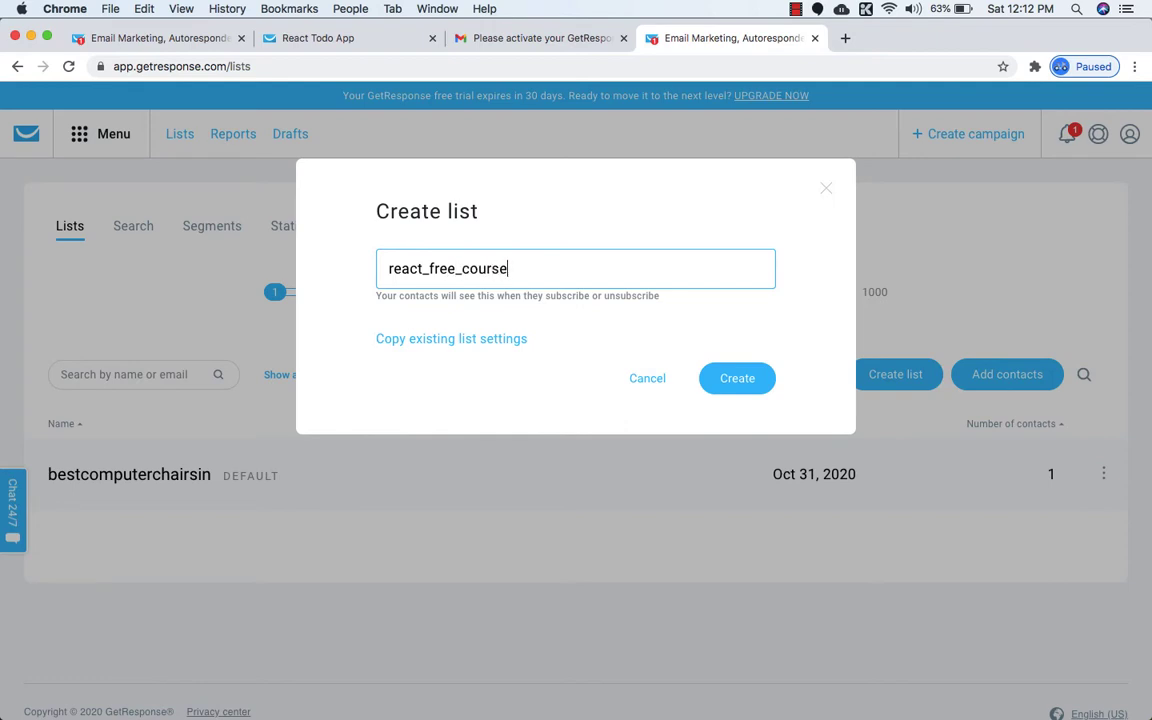
left_click(737, 380)
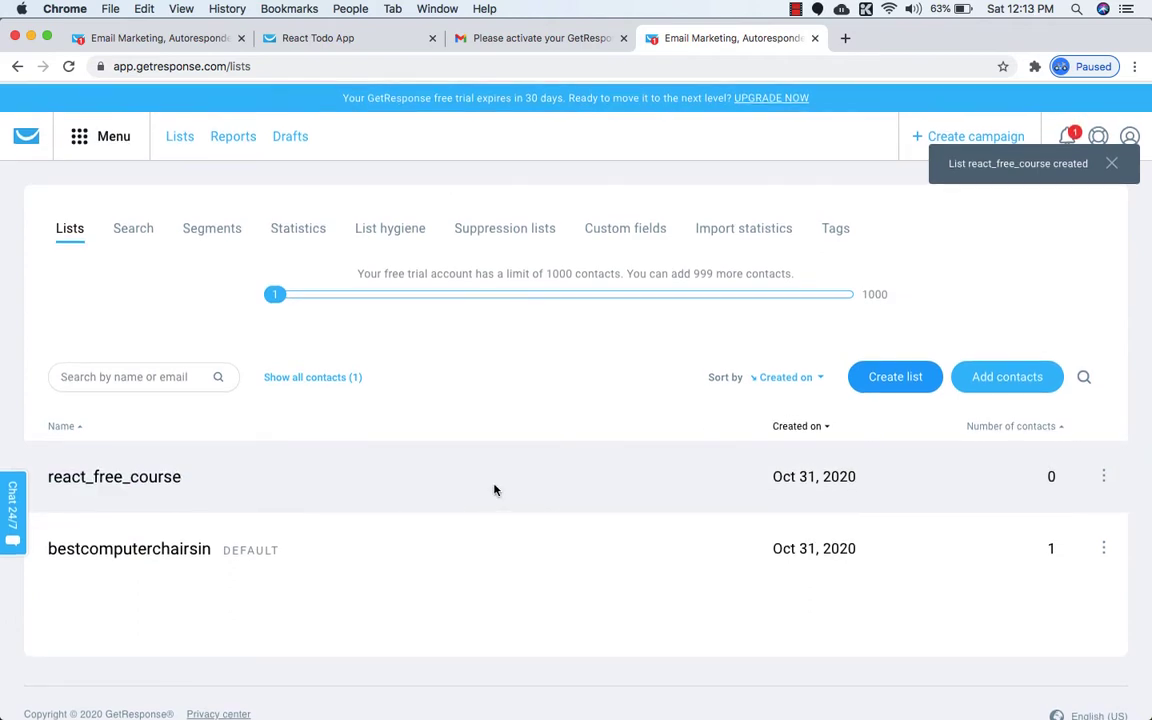
Return to the dashboard, then choose Landing pages from the Menu.
left_click(72, 128)
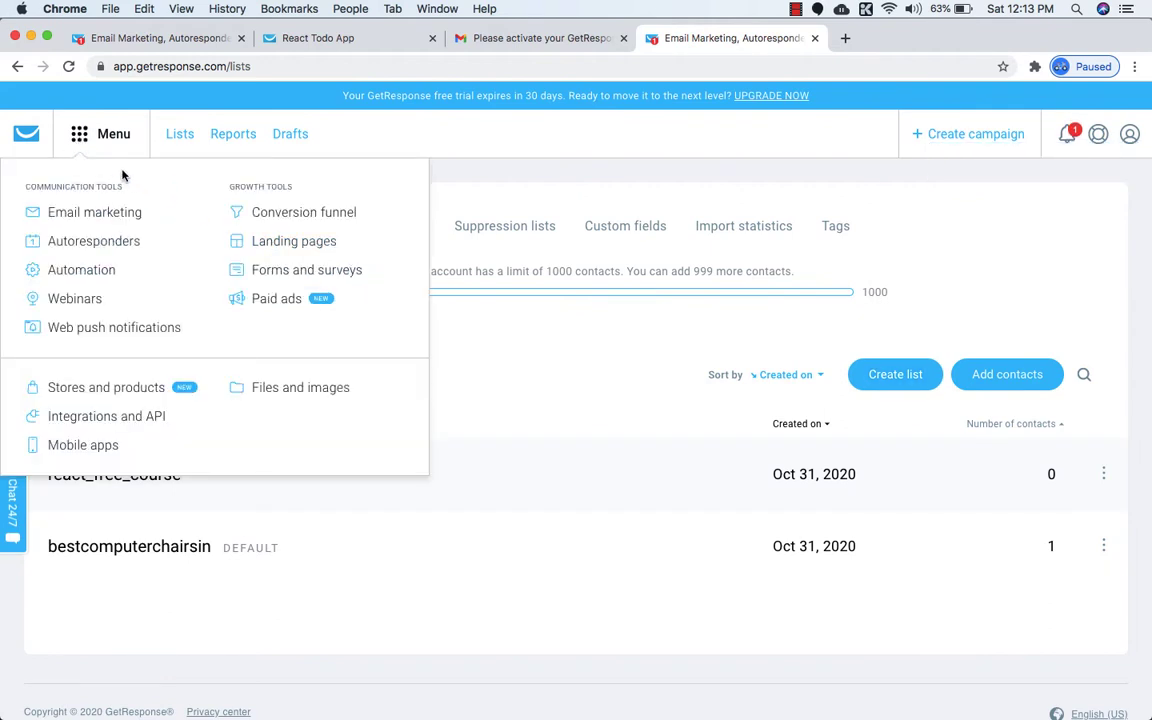
left_click(26, 133)
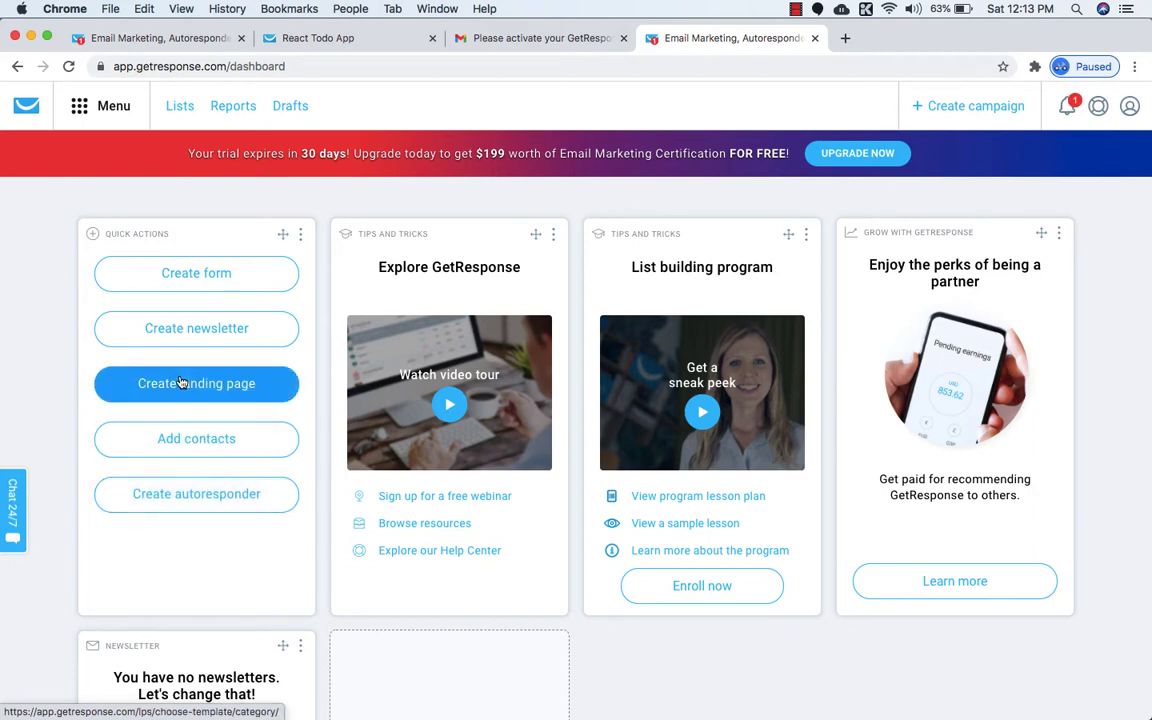
left_click(79, 106)
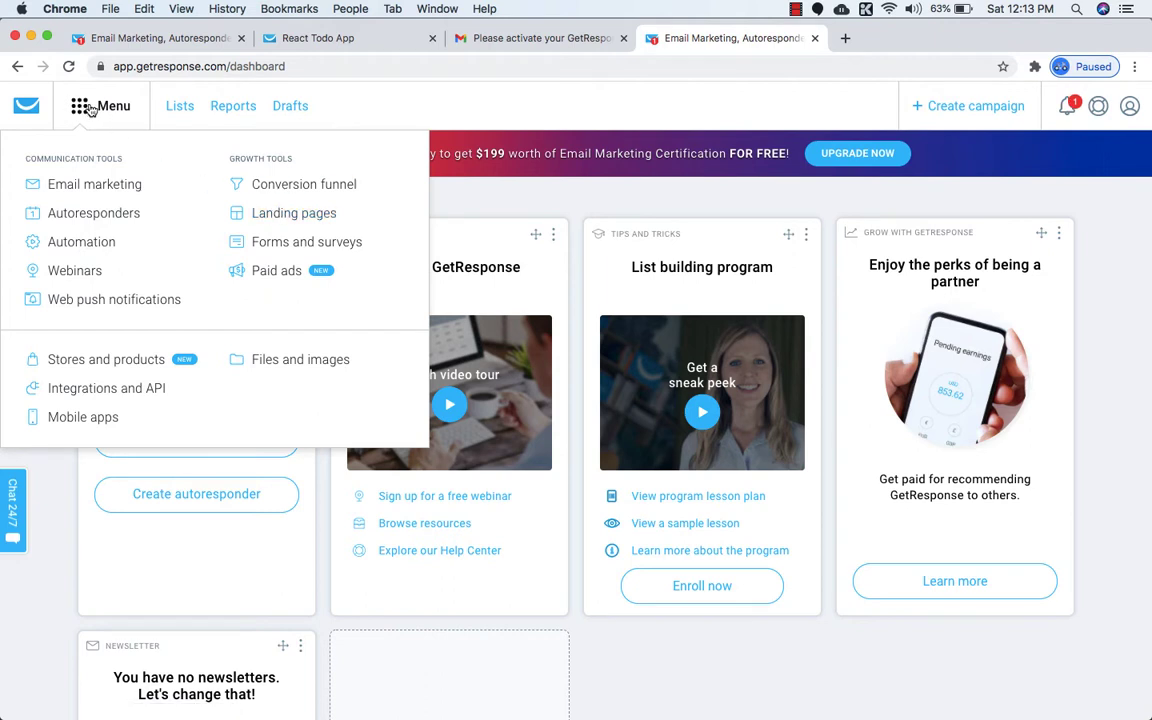
left_click(290, 226)
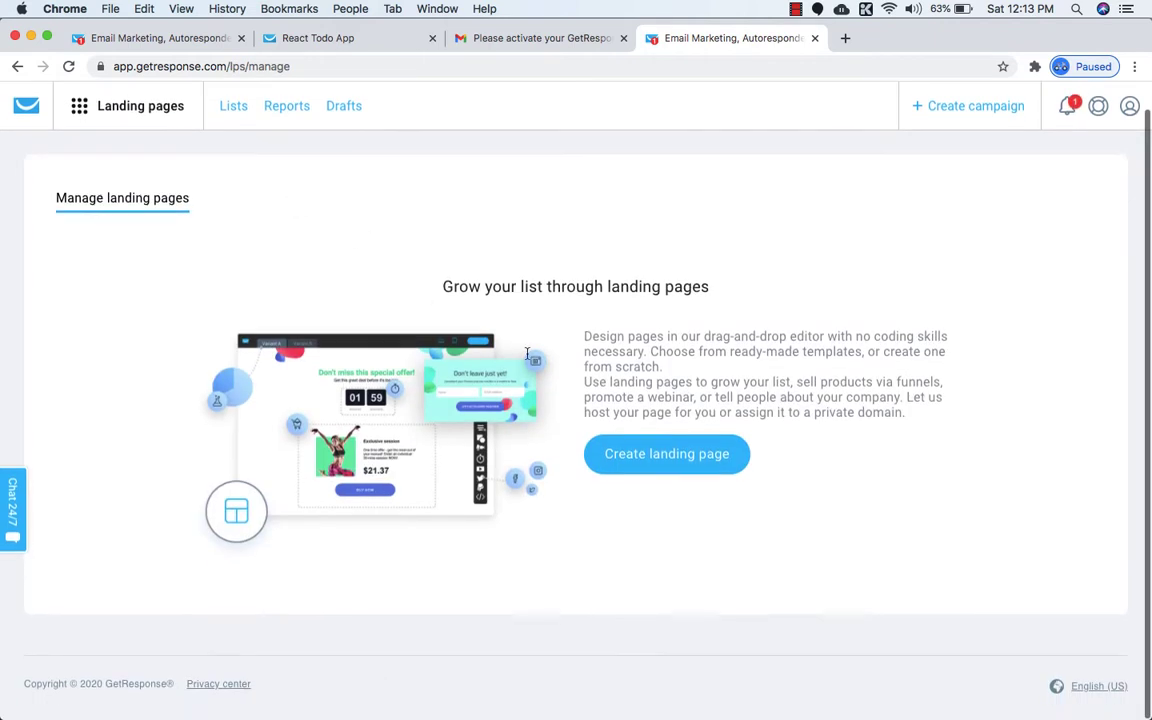
left_click(650, 465)
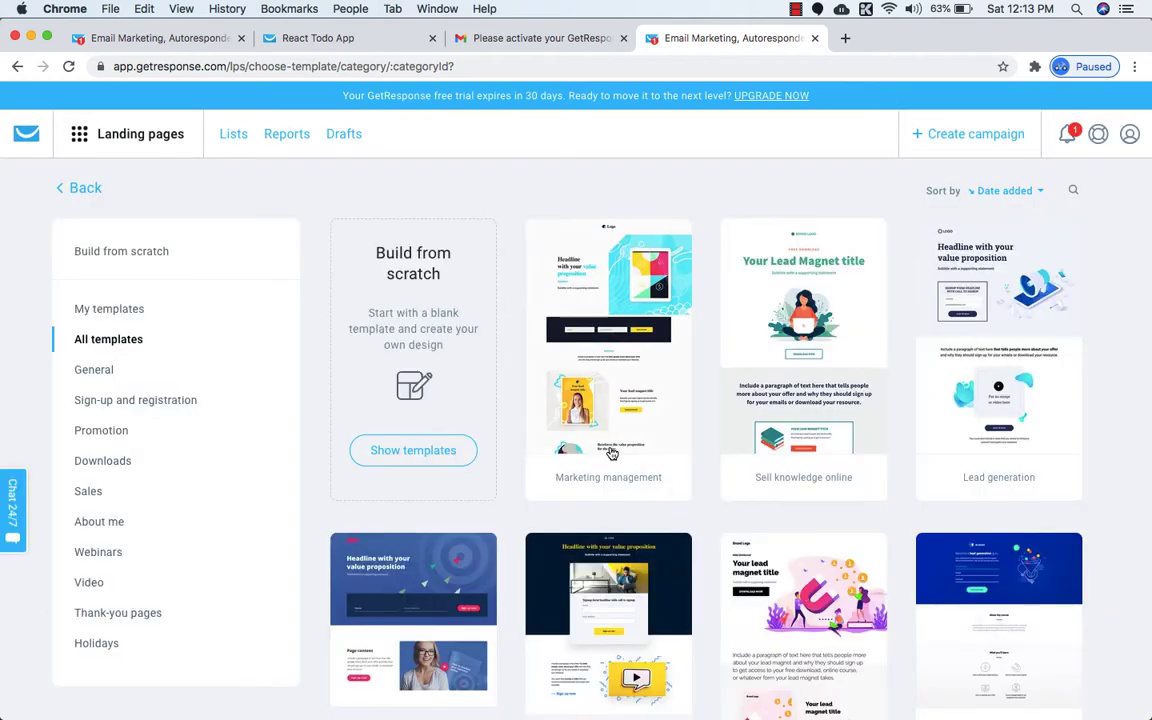
scroll(612, 464, "down", 1)
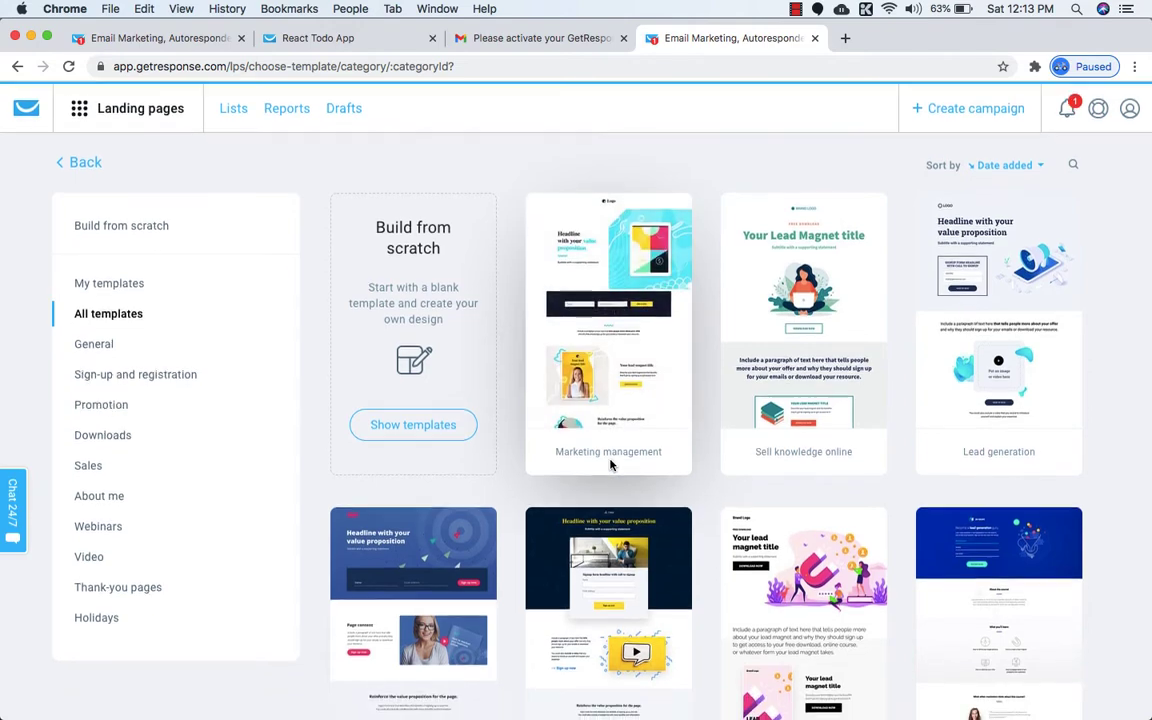
scroll(612, 464, "down", 10)
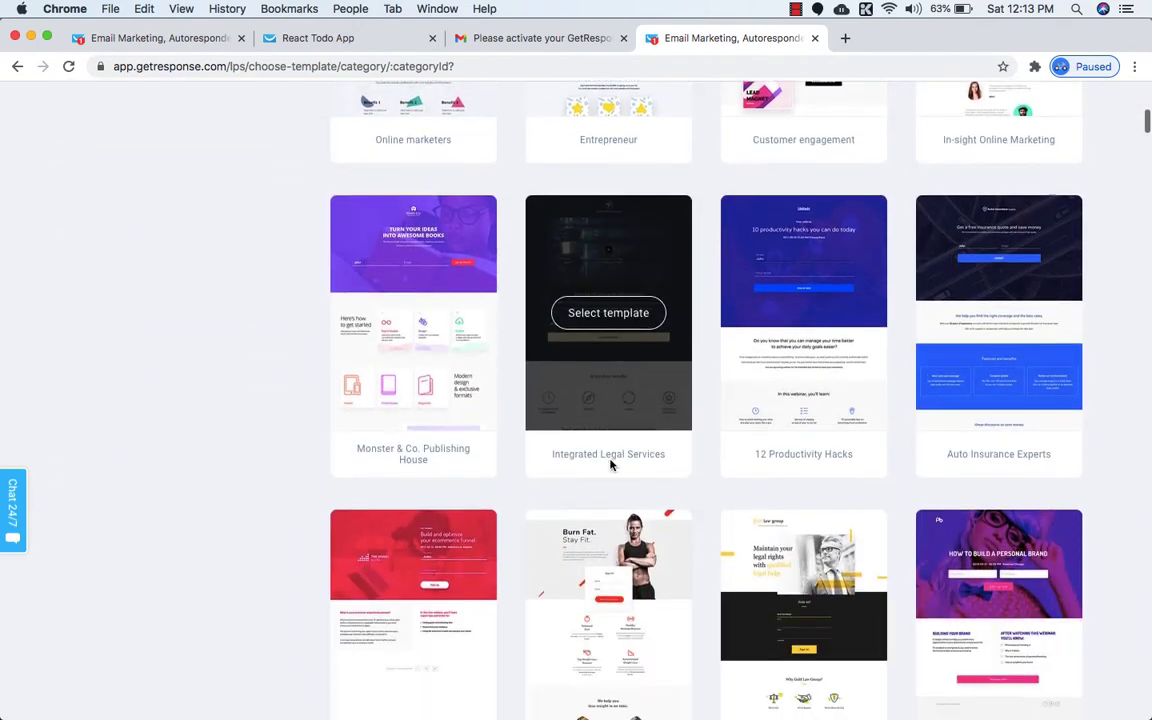
scroll(612, 464, "down", 11)
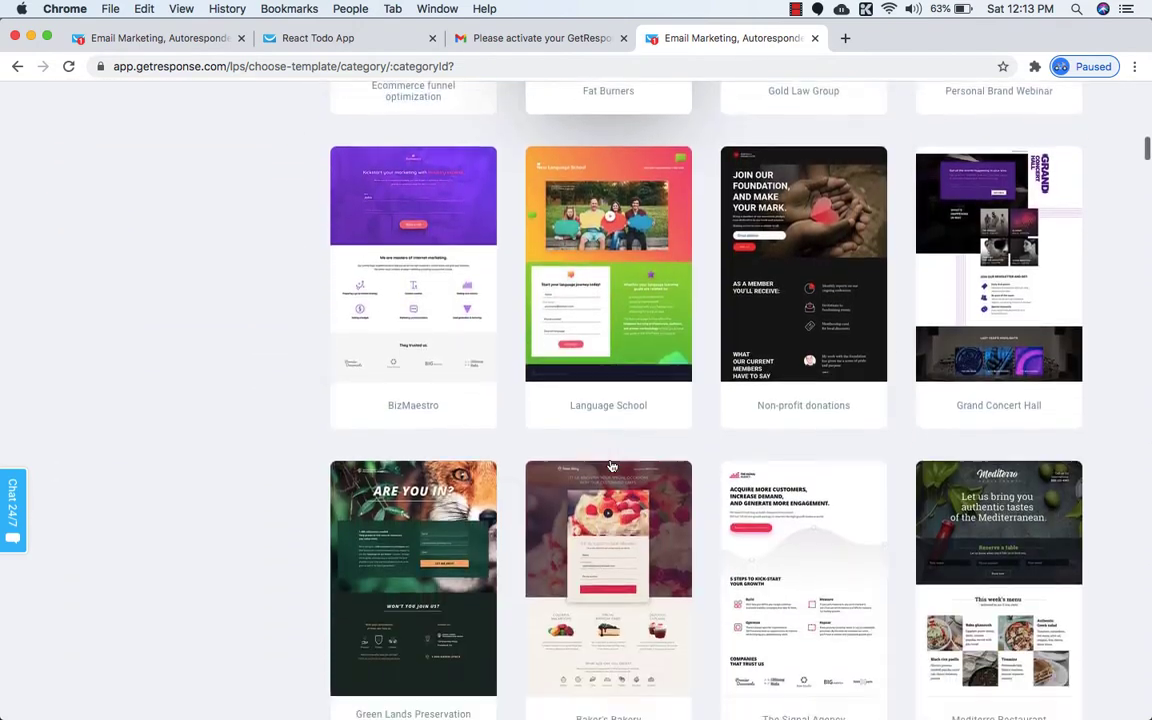
scroll(612, 465, "down", 5)
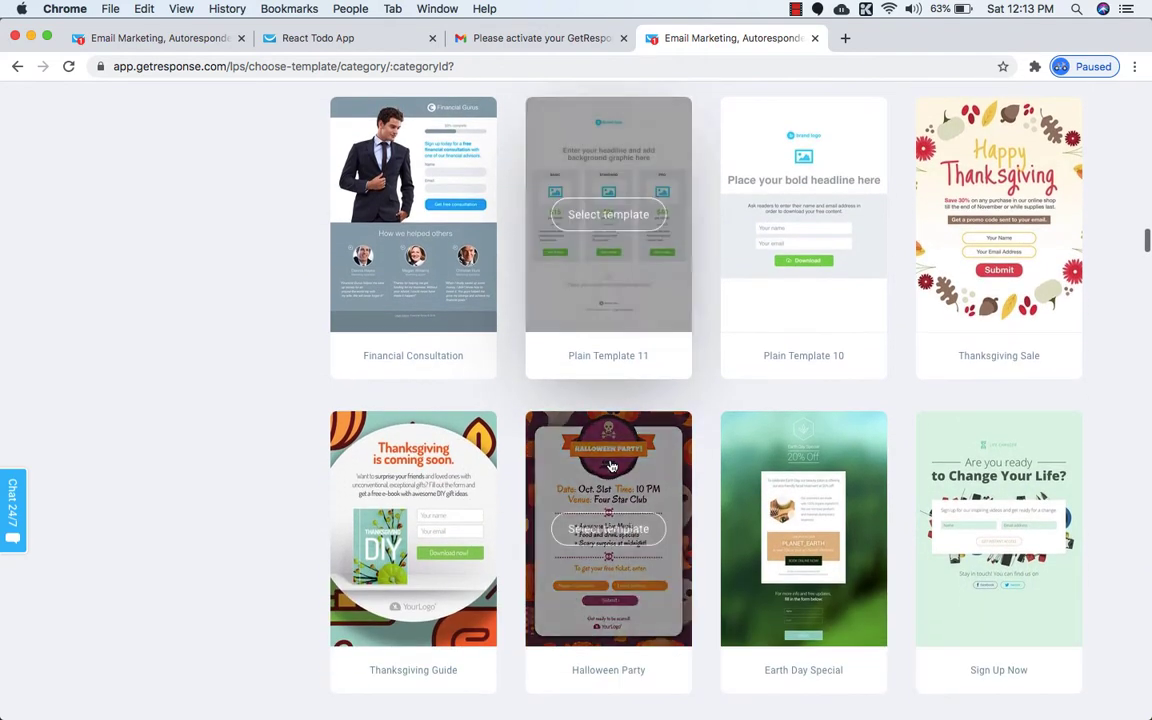
scroll(612, 467, "down", 2)
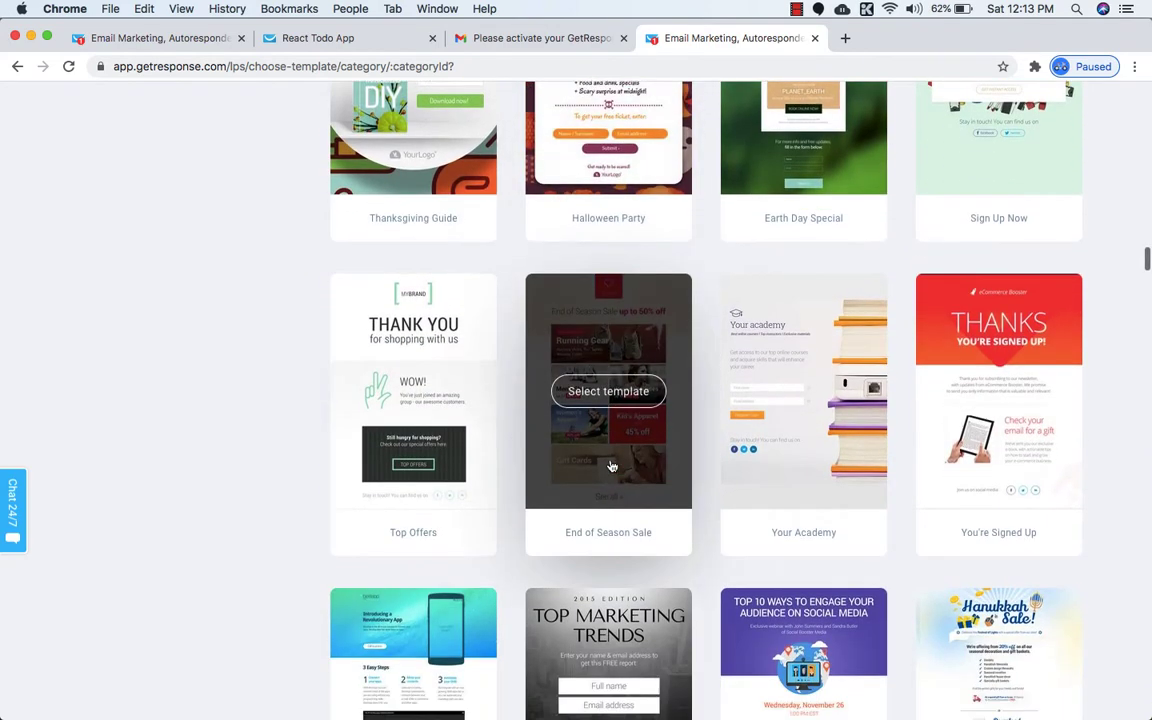
scroll(610, 463, "down", 20)
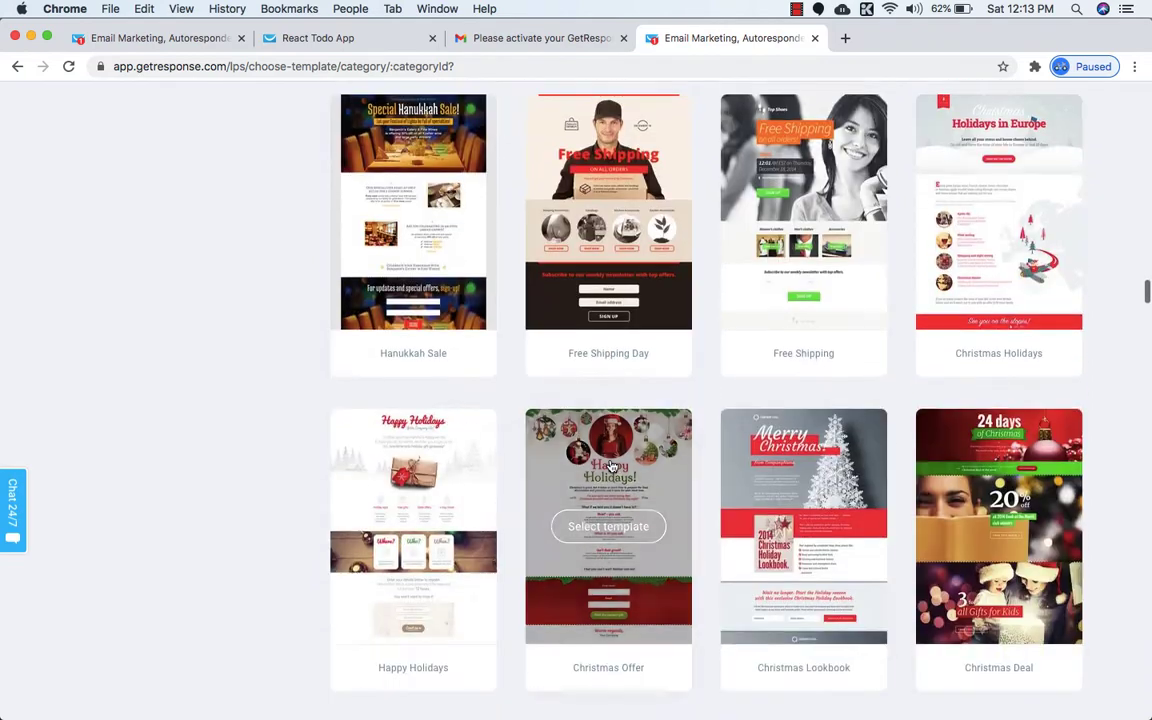
scroll(610, 463, "down", 12)
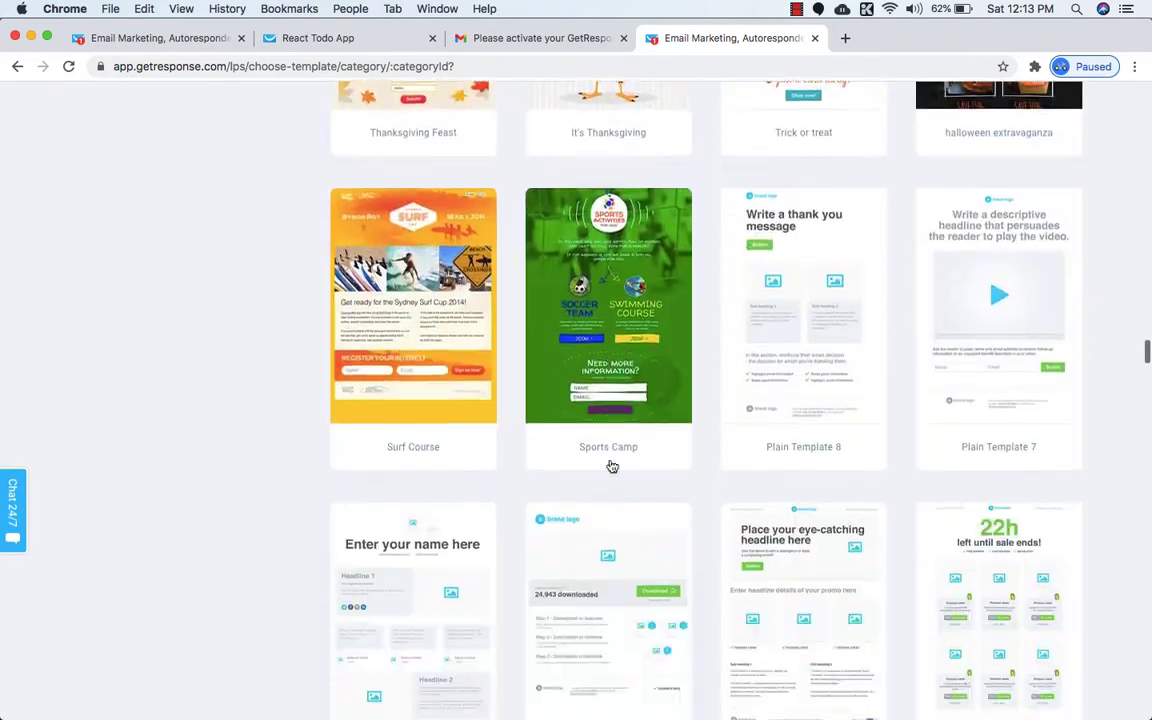
scroll(612, 467, "down", 9)
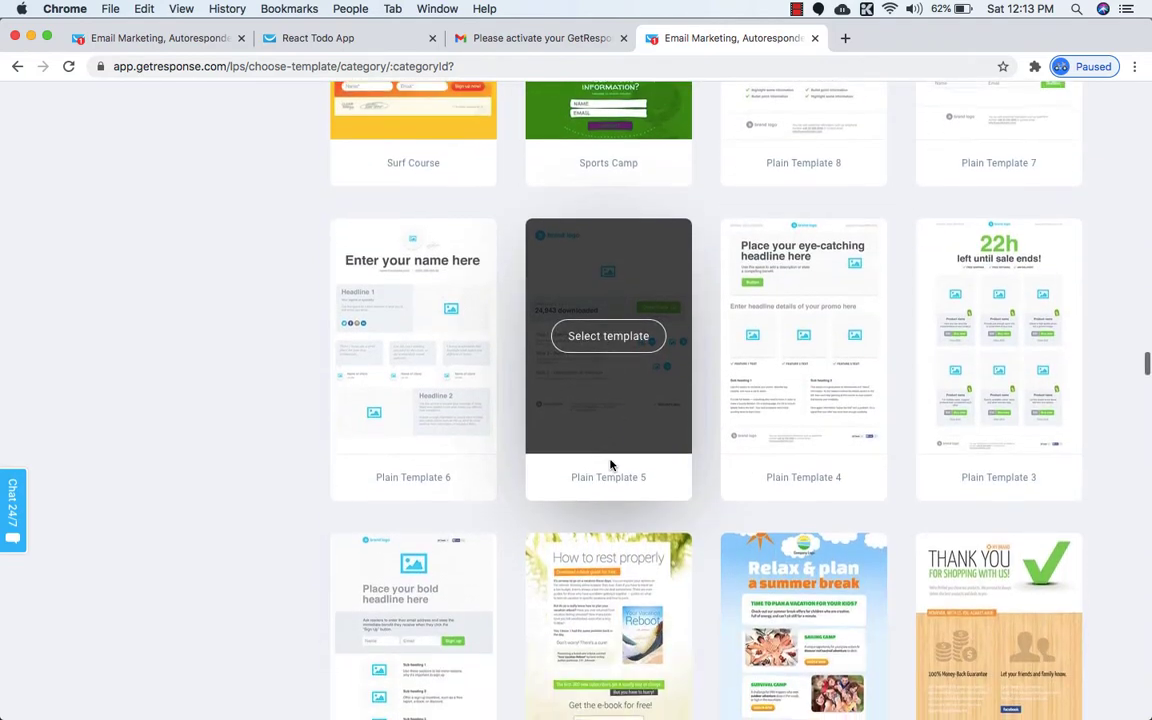
scroll(612, 467, "down", 5)
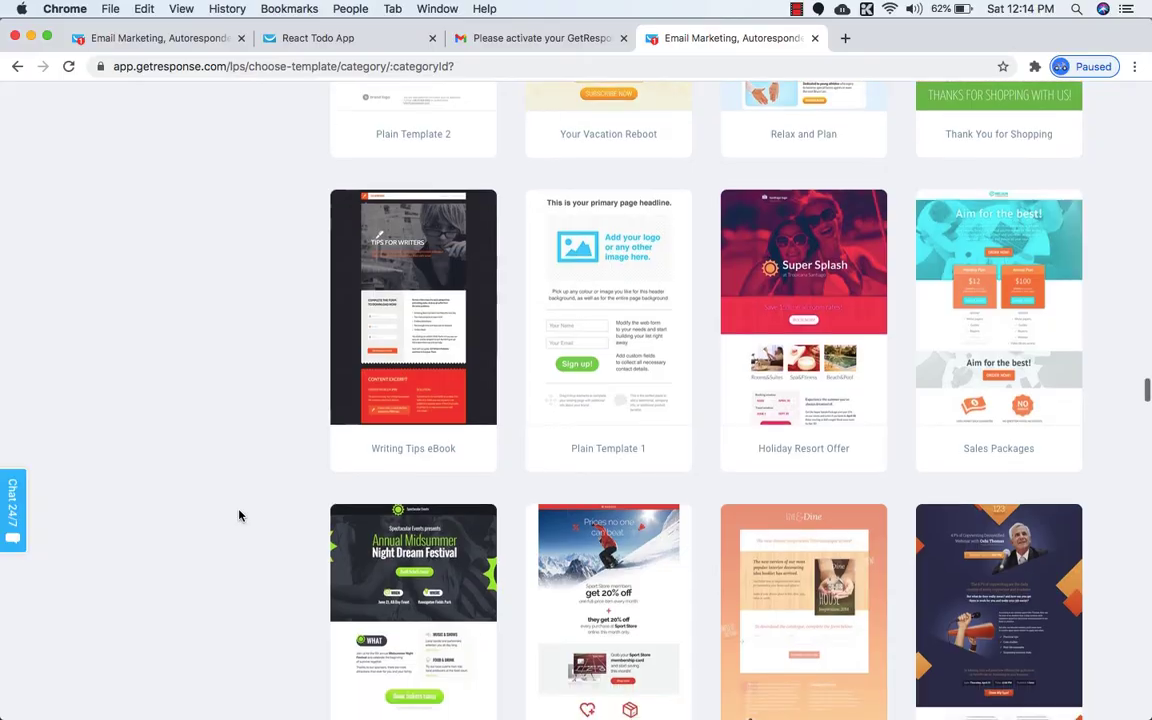
scroll(239, 515, "down", 20)
scroll(239, 515, "down", 10)
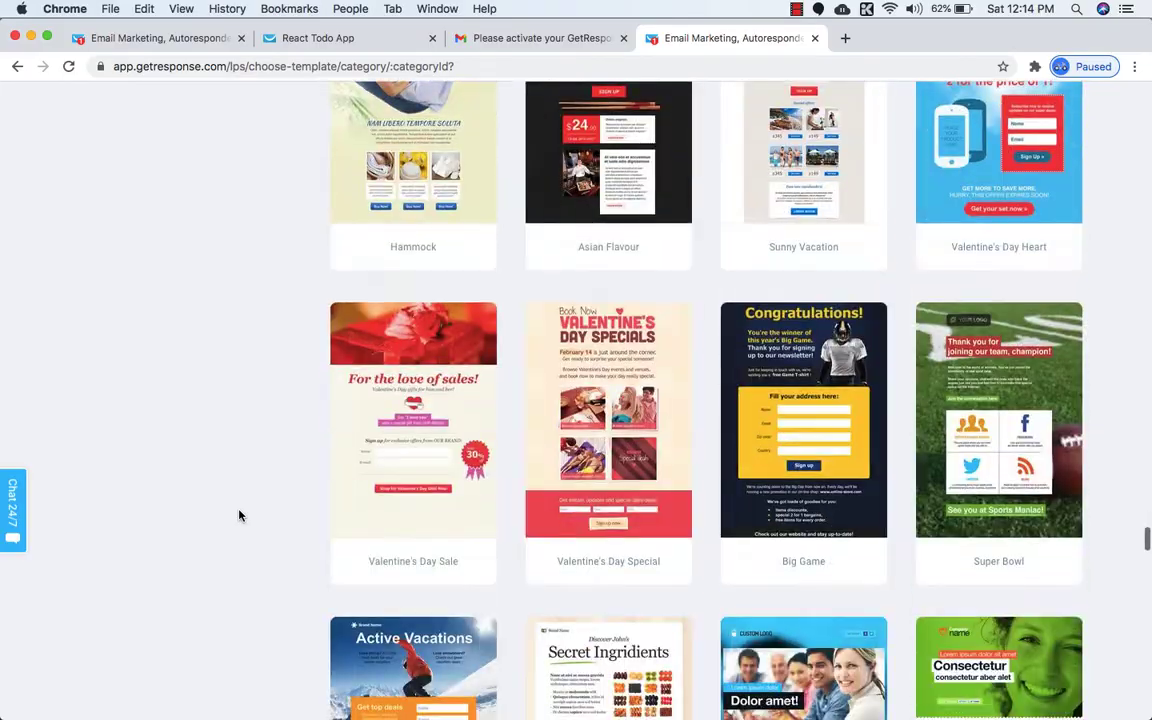
scroll(239, 515, "up", 20)
scroll(239, 515, "up", 20)
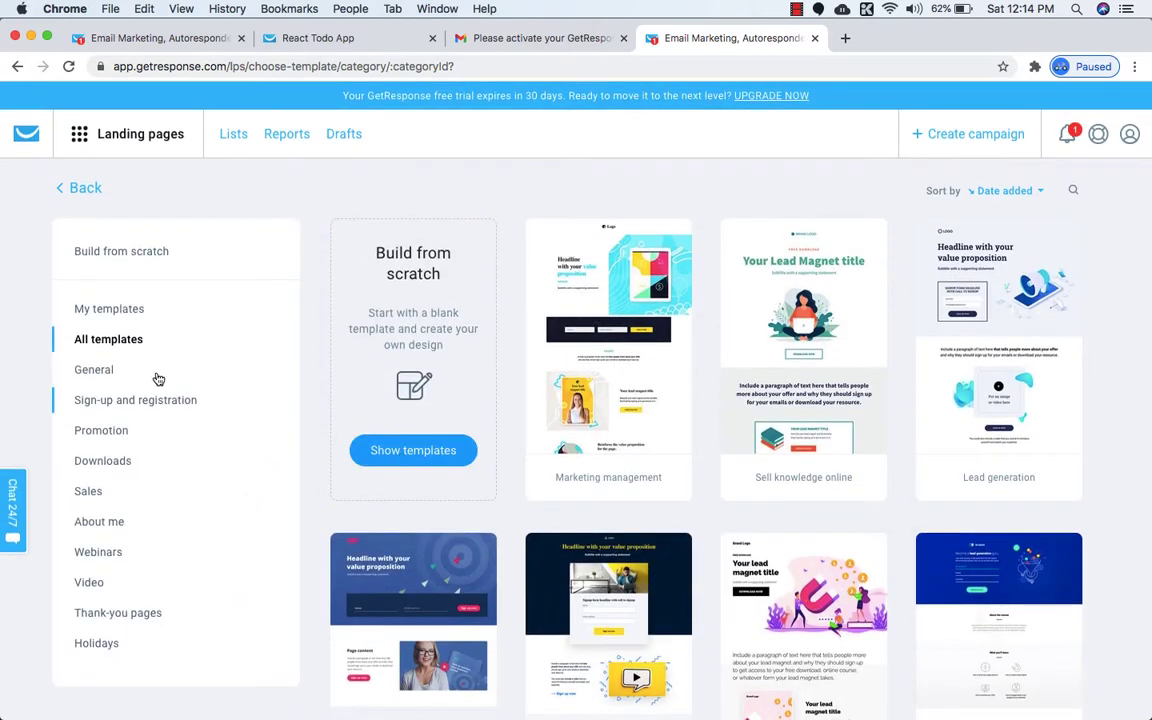
Choose Plain Template 1 from the Build from scratch templates for a new landing page.
left_click(115, 255)
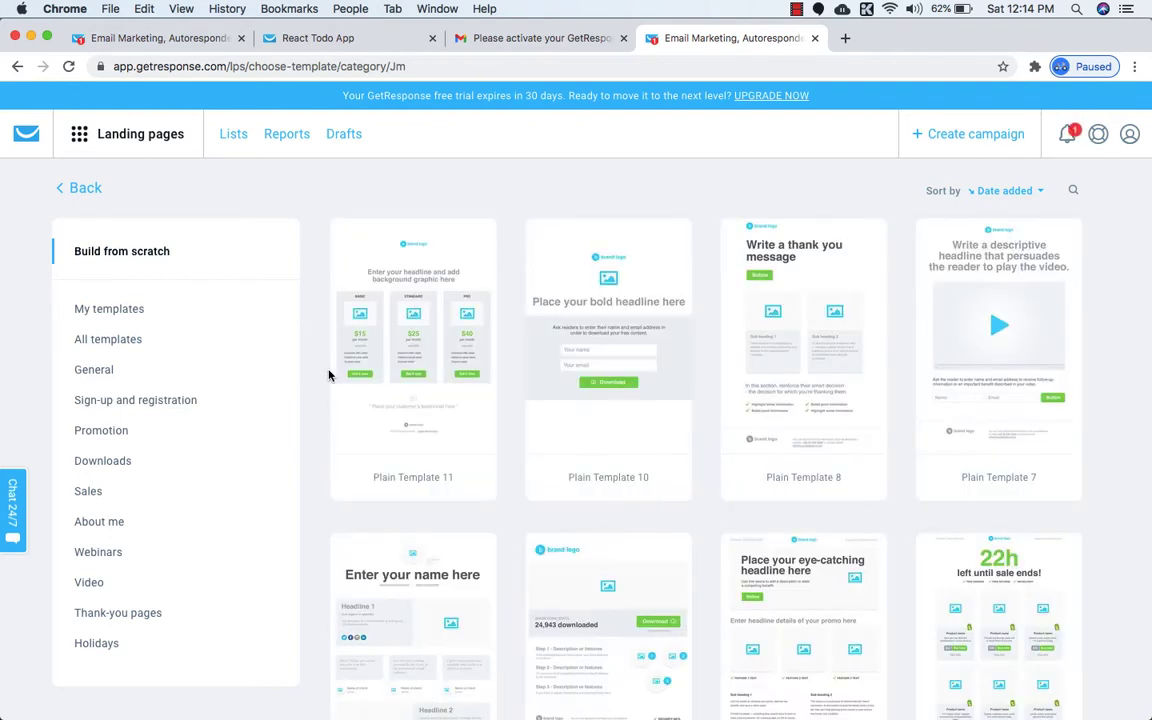
scroll(318, 404, "down", 1)
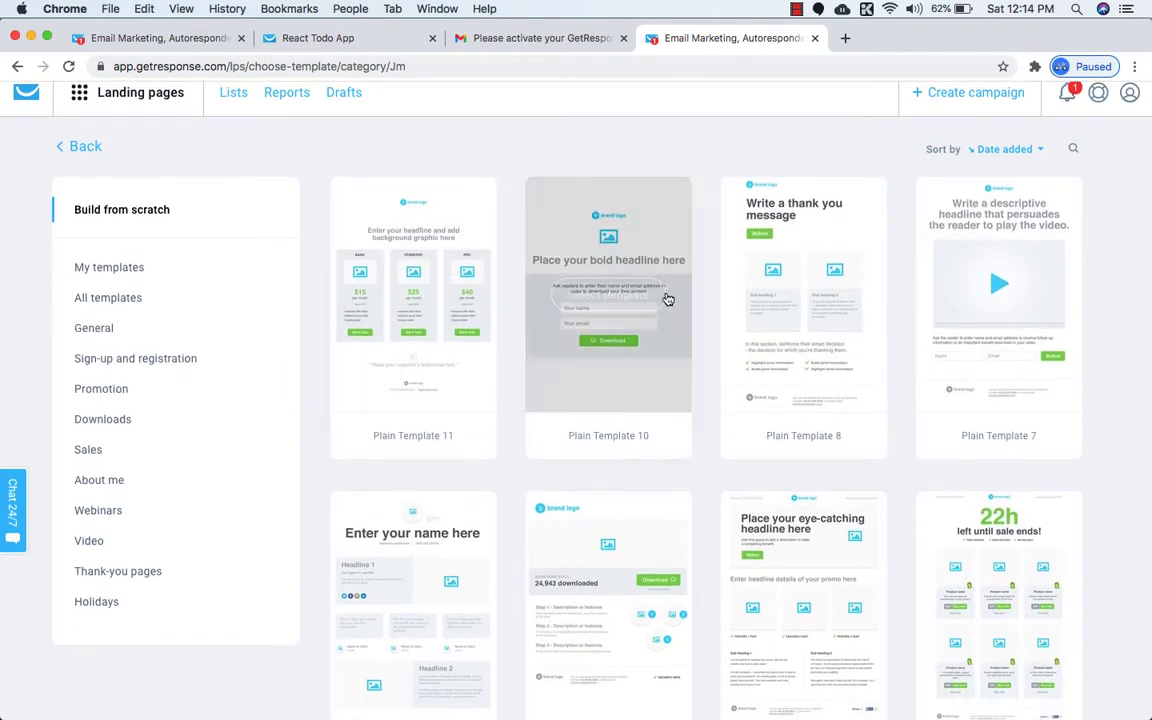
scroll(313, 426, "down", 1)
scroll(312, 427, "down", 8)
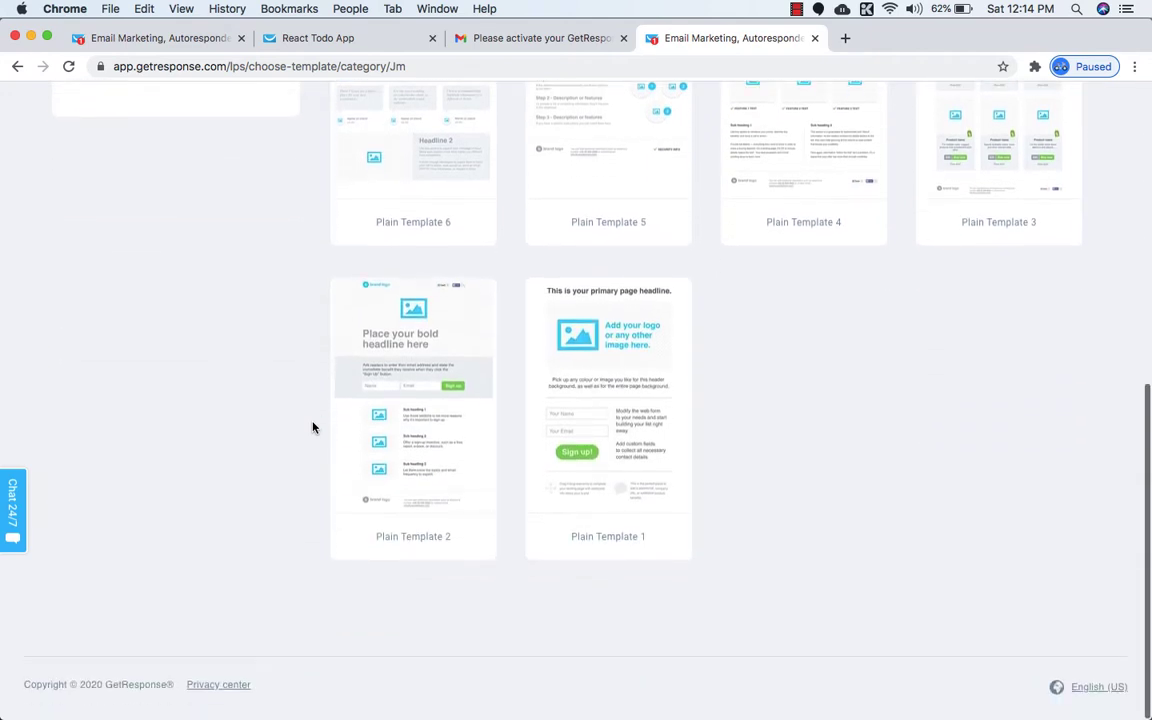
mouse_move(622, 444)
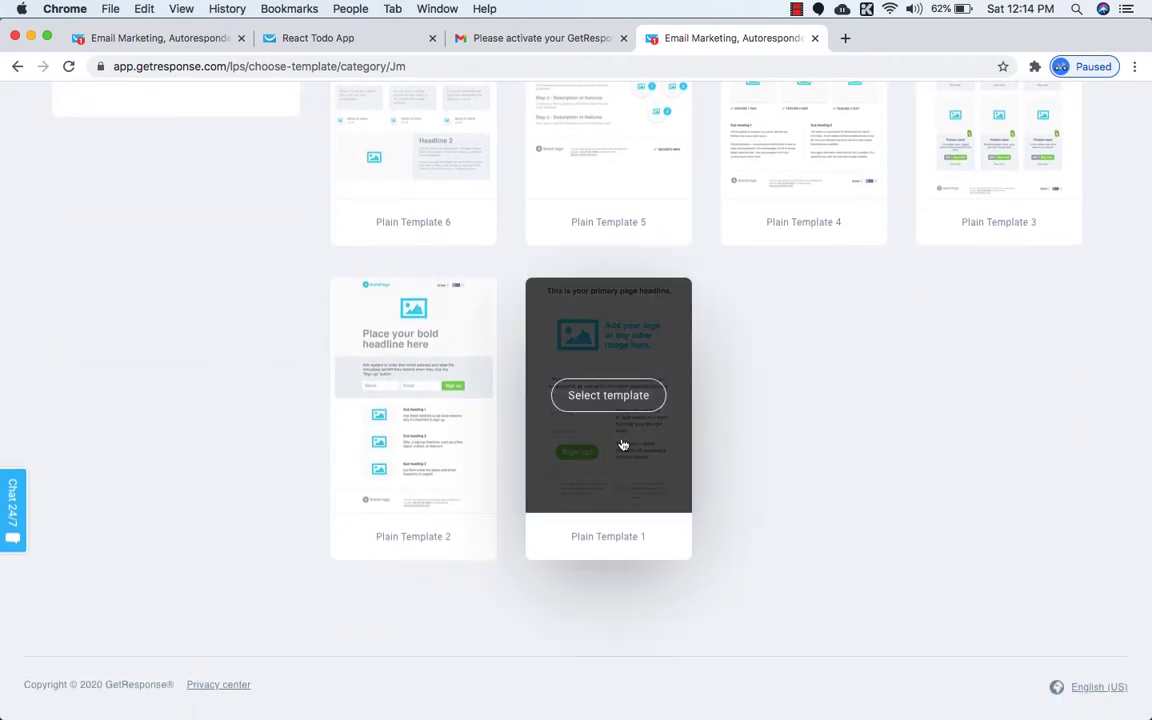
left_click(576, 400)
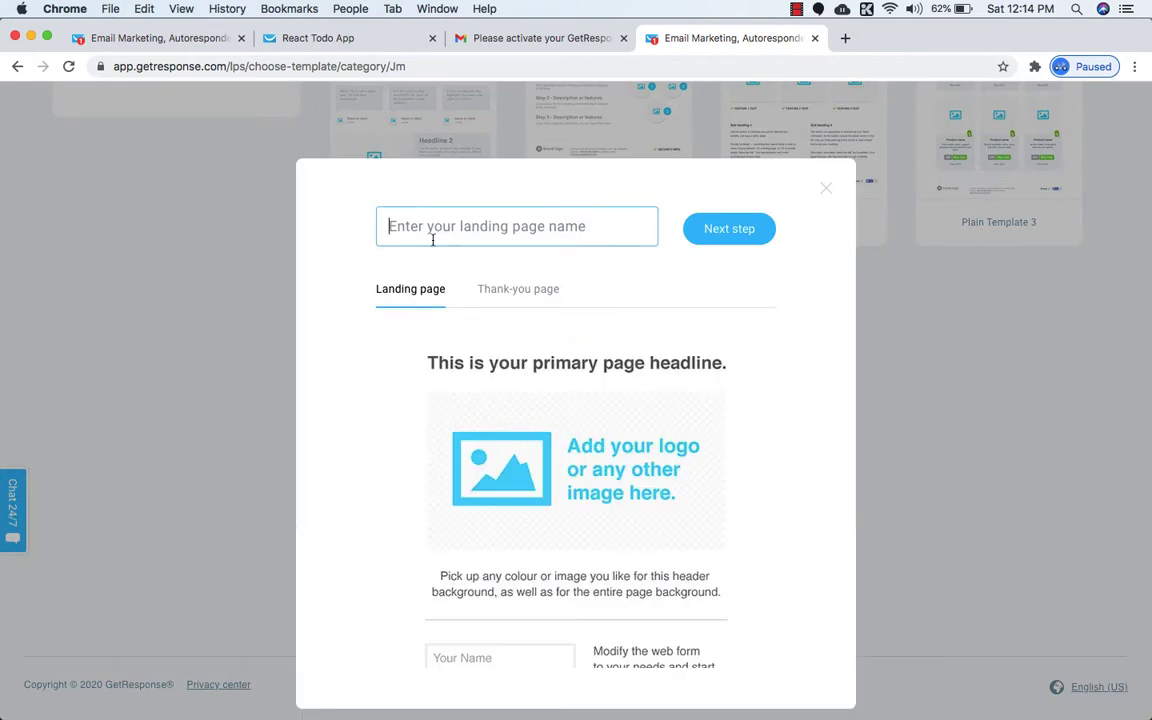
Enter 'React Todo App' as the landing page name and continue to the editor.
left_click(418, 232)
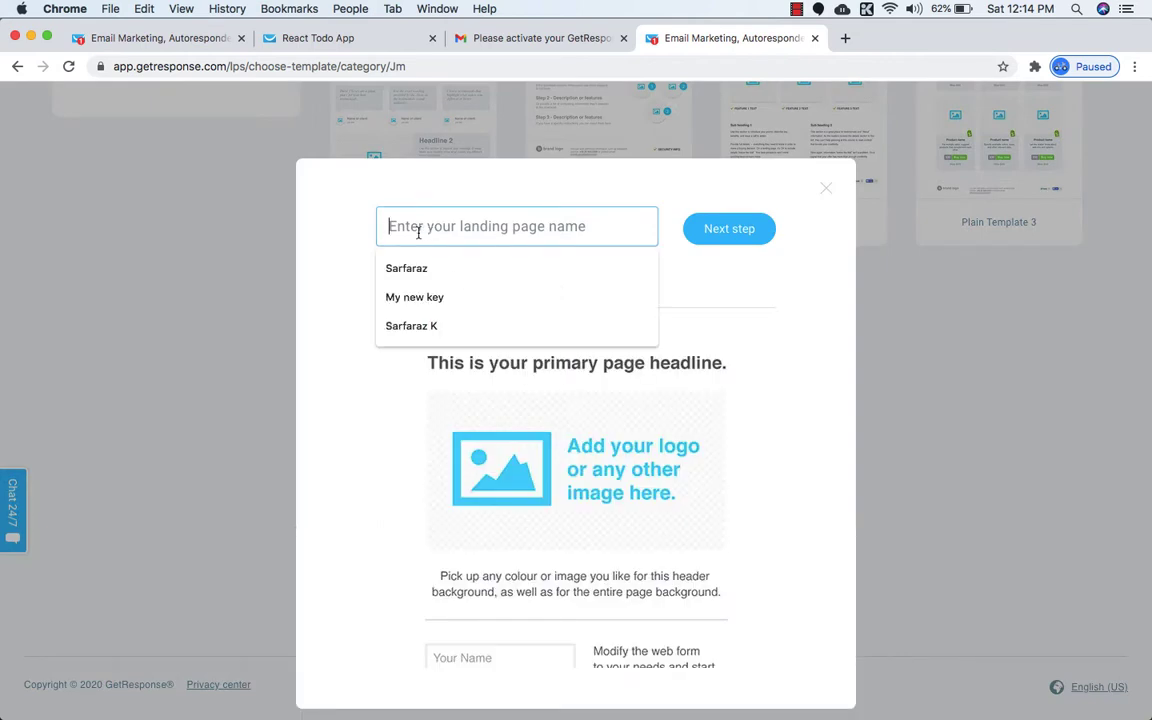
left_click(353, 247)
left_click(447, 227)
type("Rea")
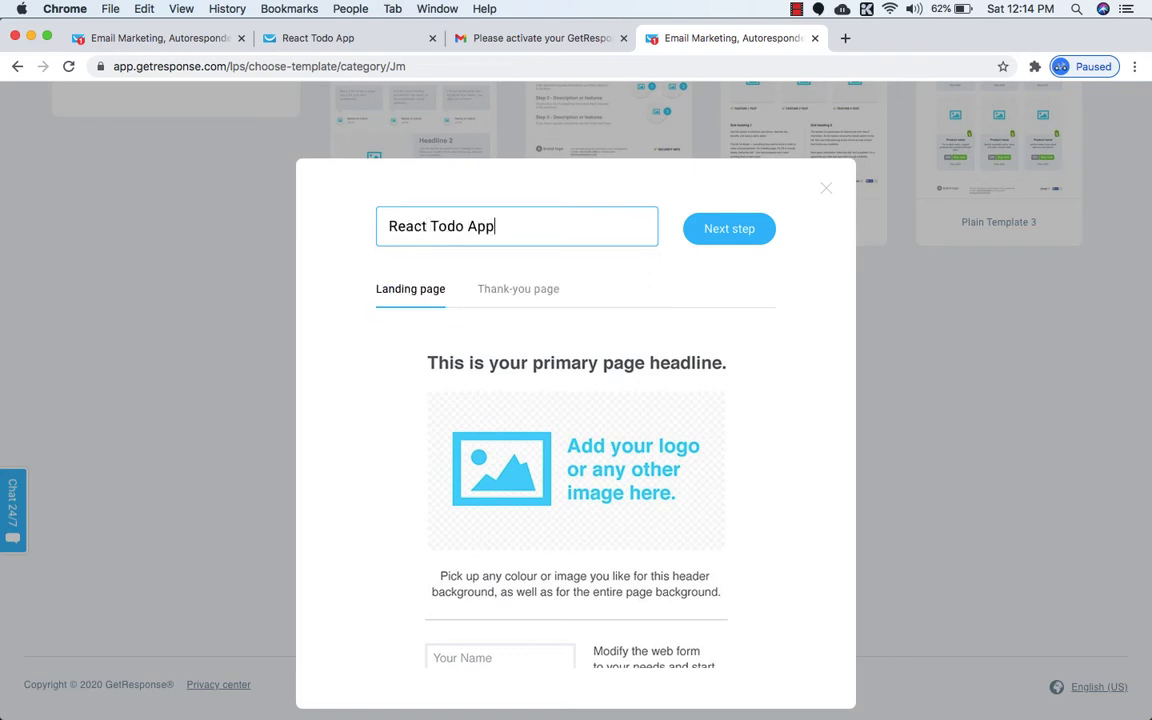
type("ct Todo App")
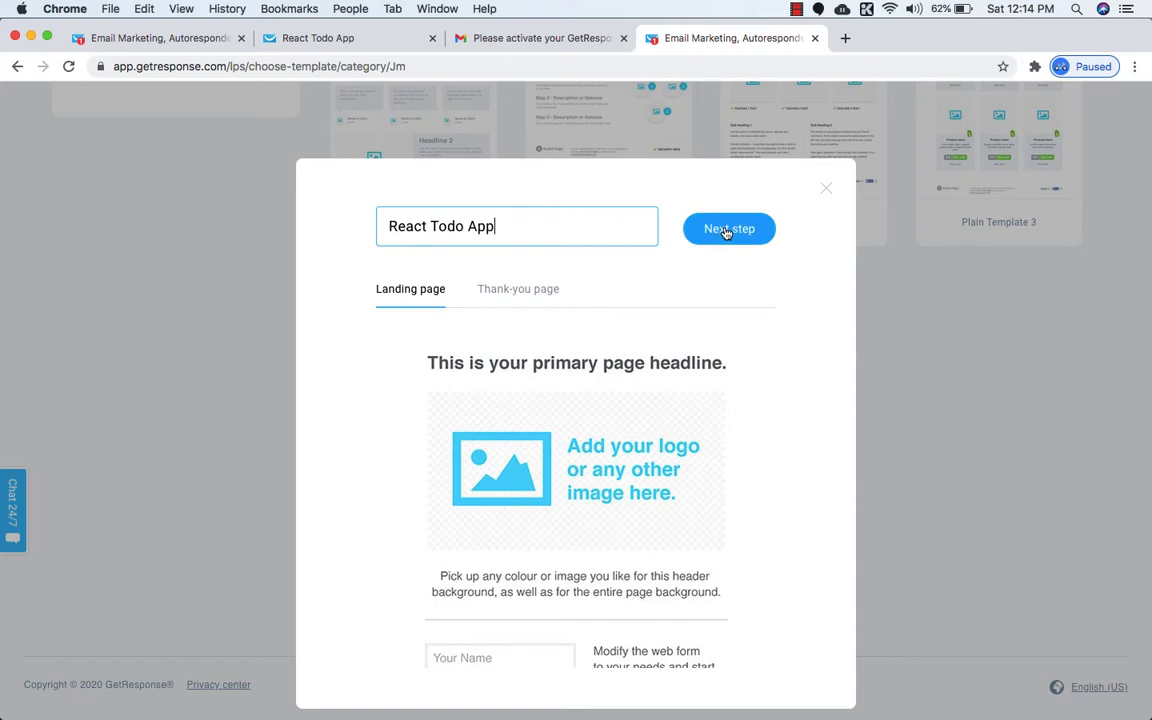
left_click(725, 231)
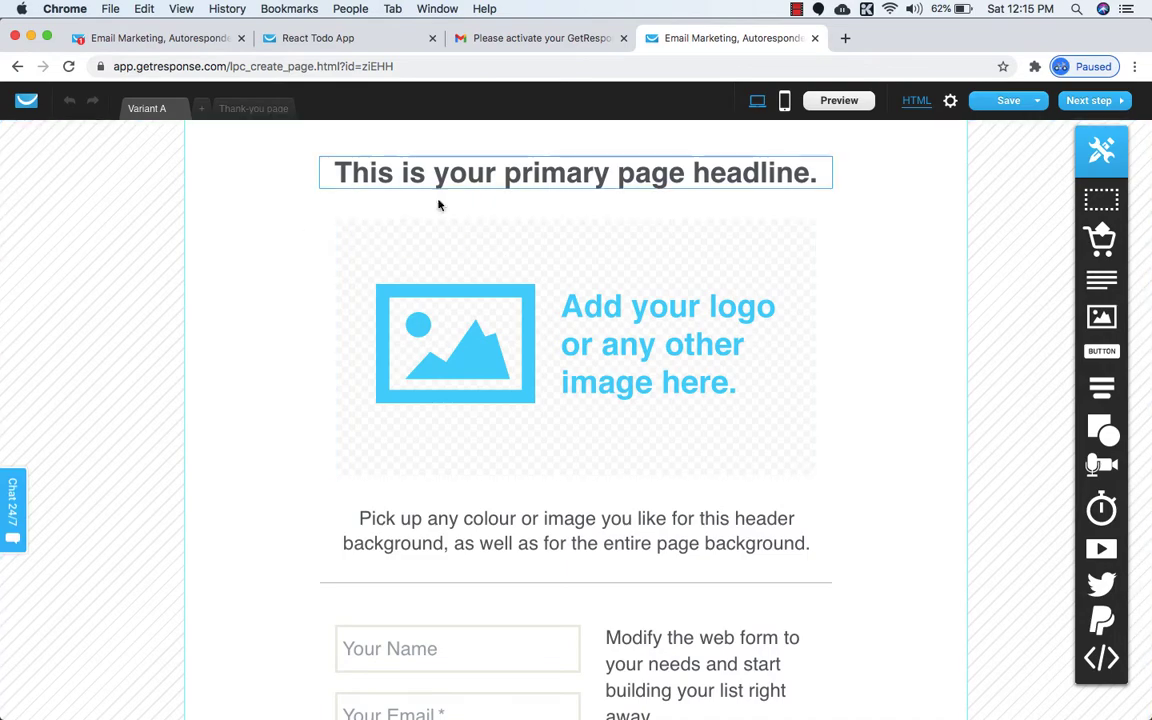
scroll(440, 240, "down", 3)
scroll(443, 262, "up", 3)
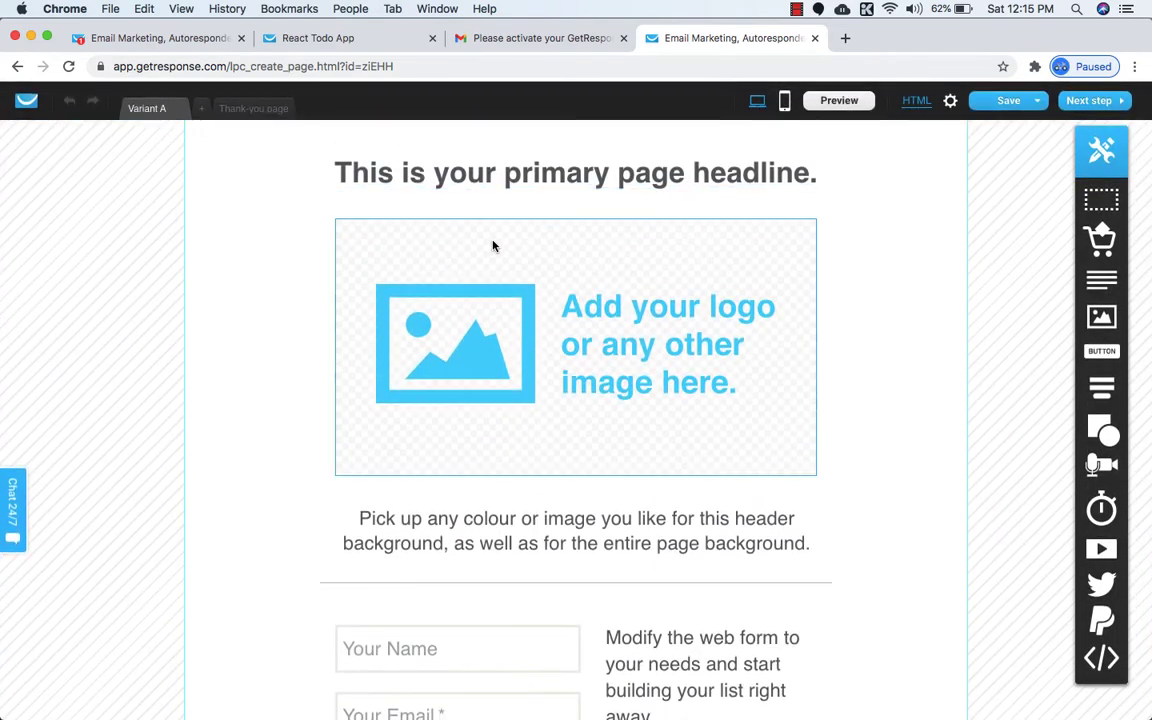
left_click(252, 109)
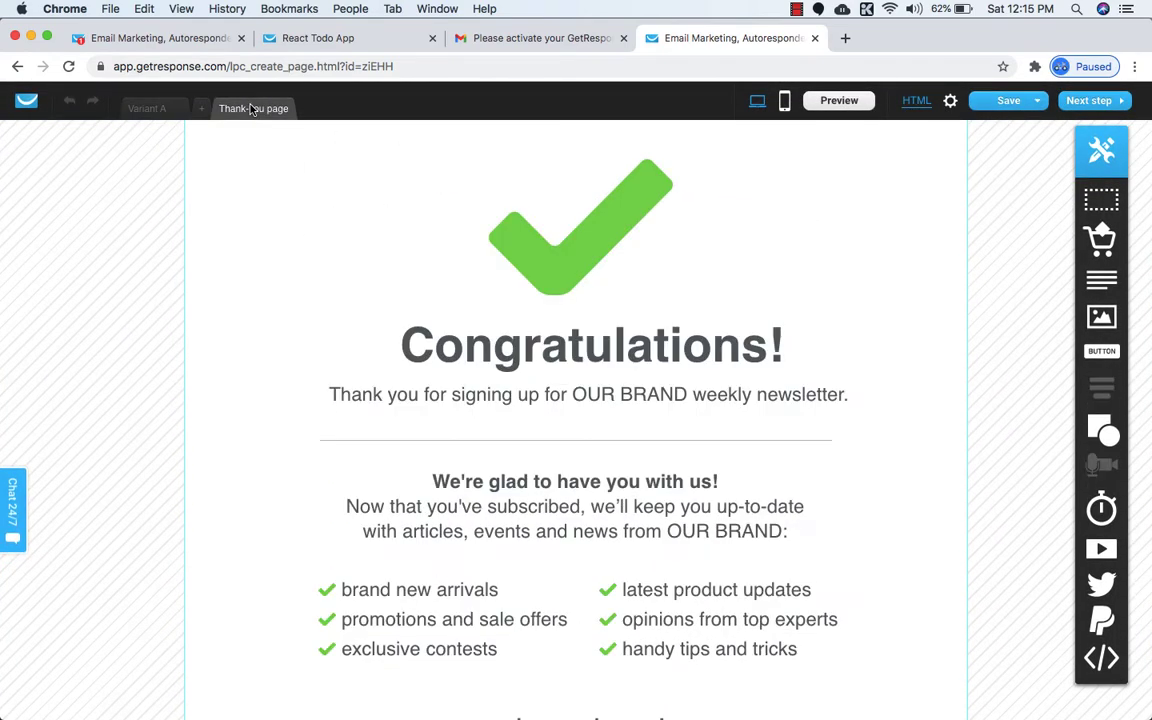
scroll(417, 324, "down", 5)
scroll(417, 321, "up", 3)
scroll(417, 321, "up", 2)
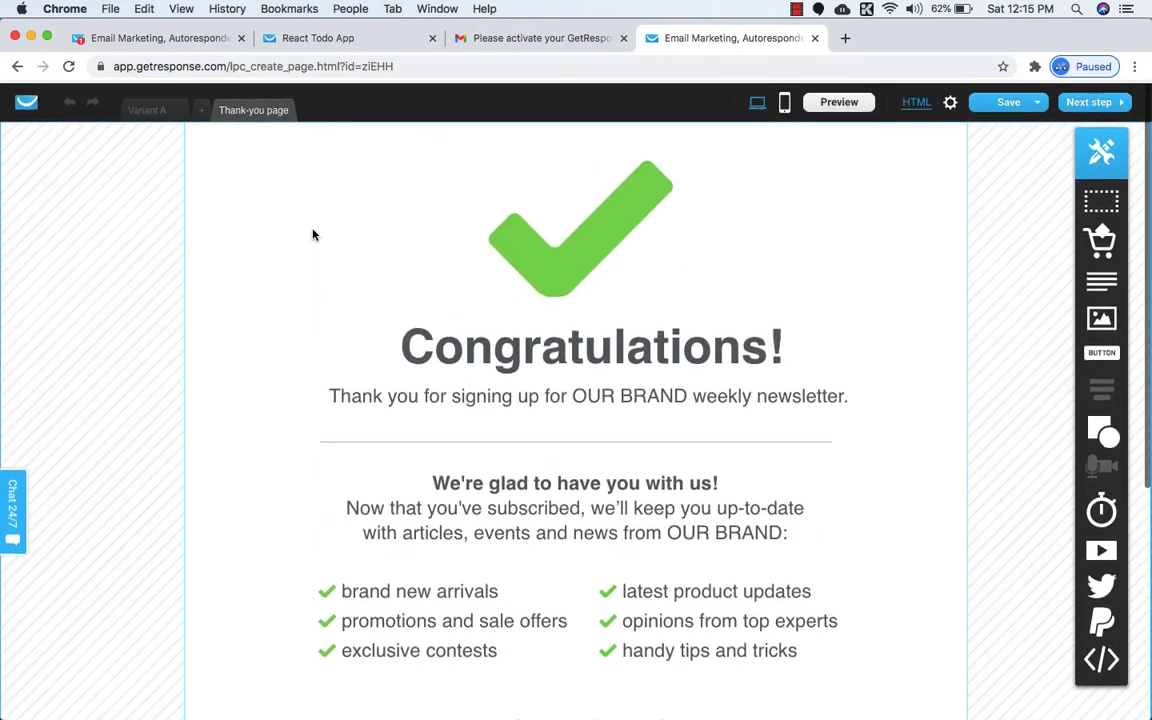
left_click(150, 109)
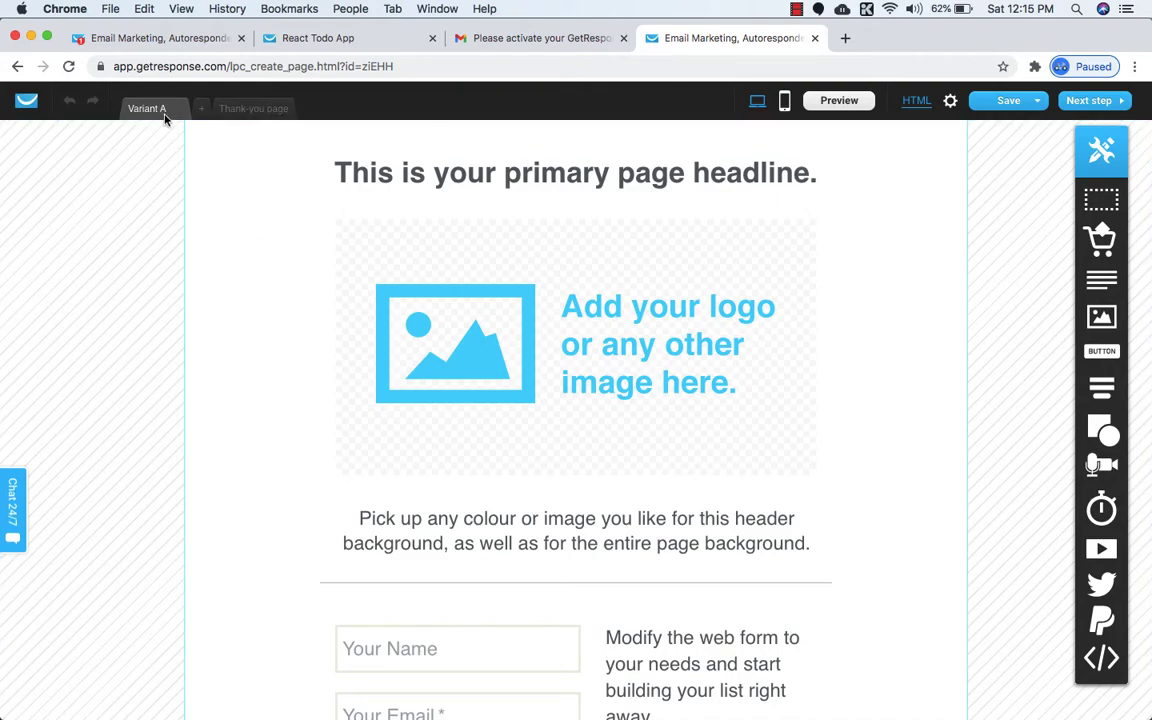
scroll(273, 280, "down", 2)
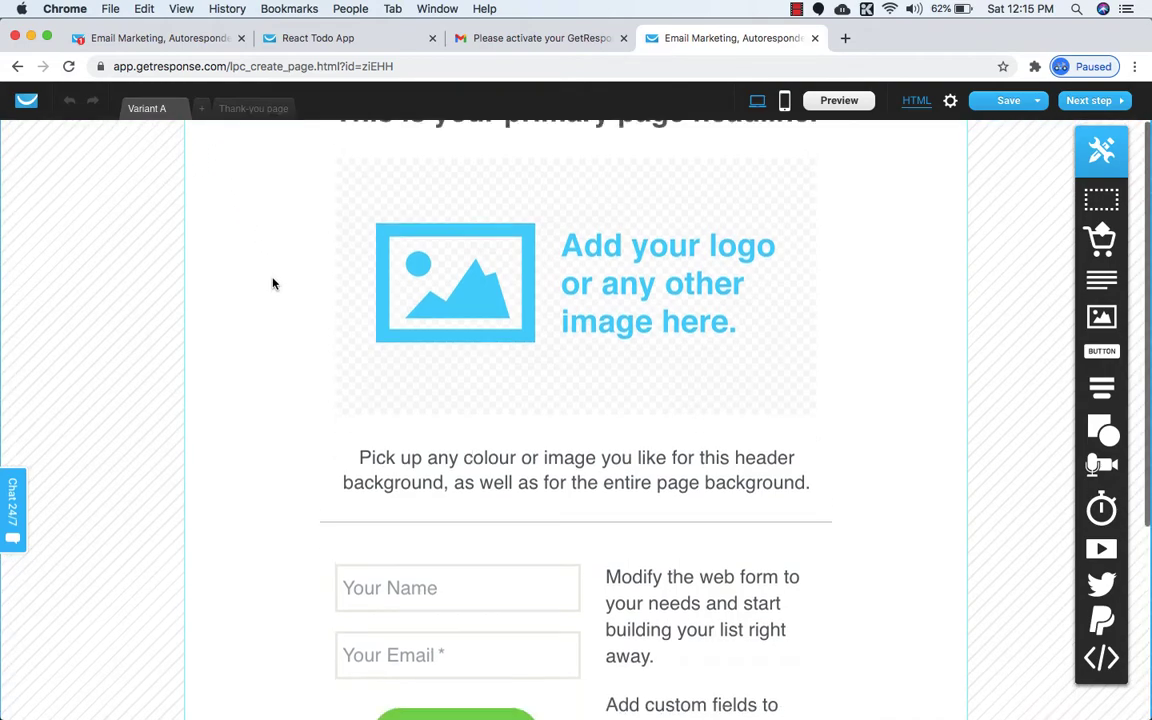
scroll(273, 282, "up", 2)
scroll(273, 284, "down", 4)
scroll(273, 284, "up", 4)
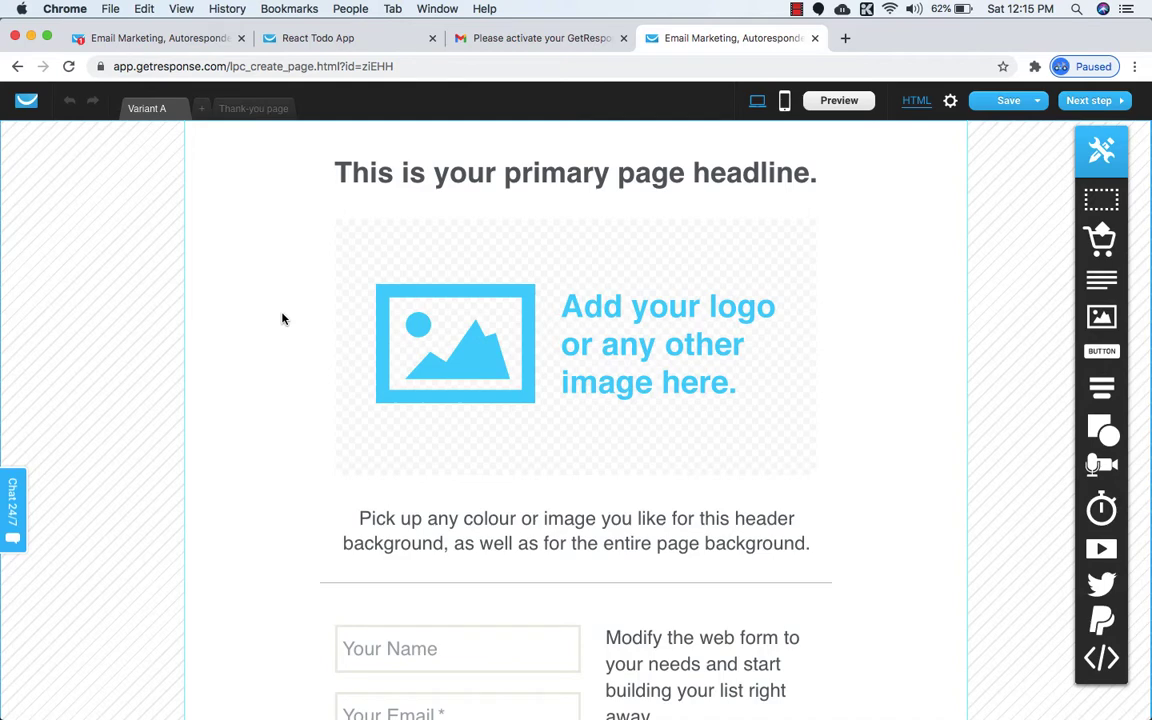
scroll(282, 318, "down", 2)
scroll(290, 393, "up", 2)
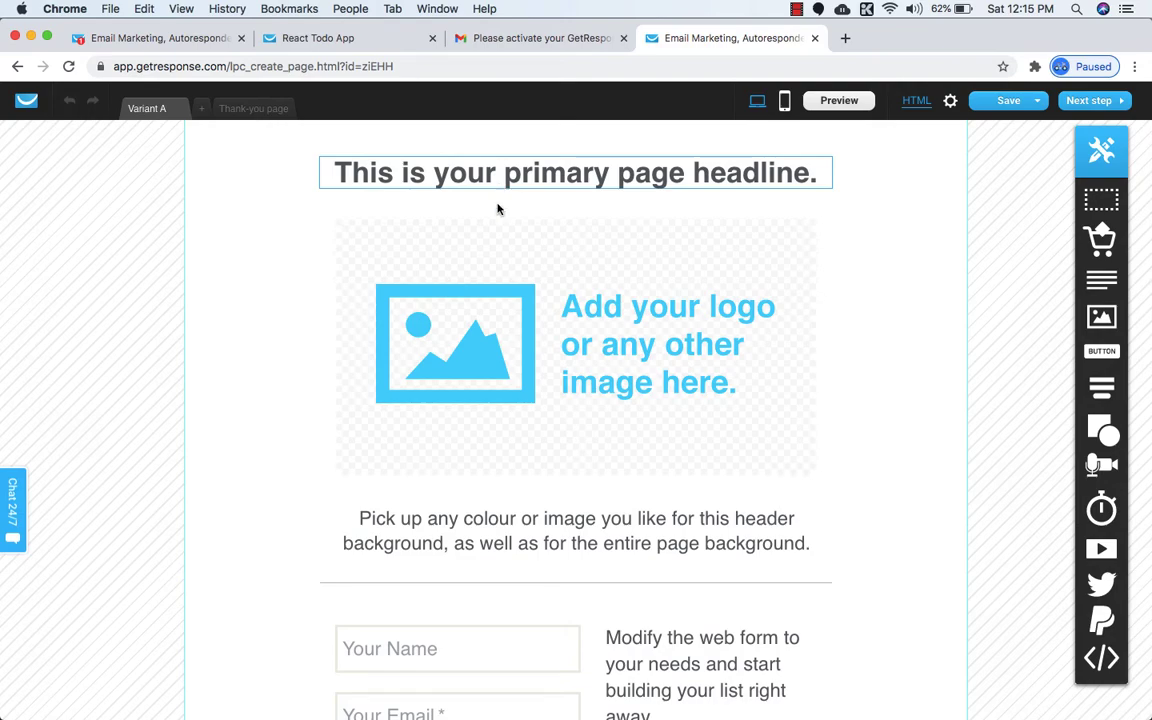
Replace the placeholder headline with 'Learn React Forms for Free!' copied from the published course page.
left_click(392, 40)
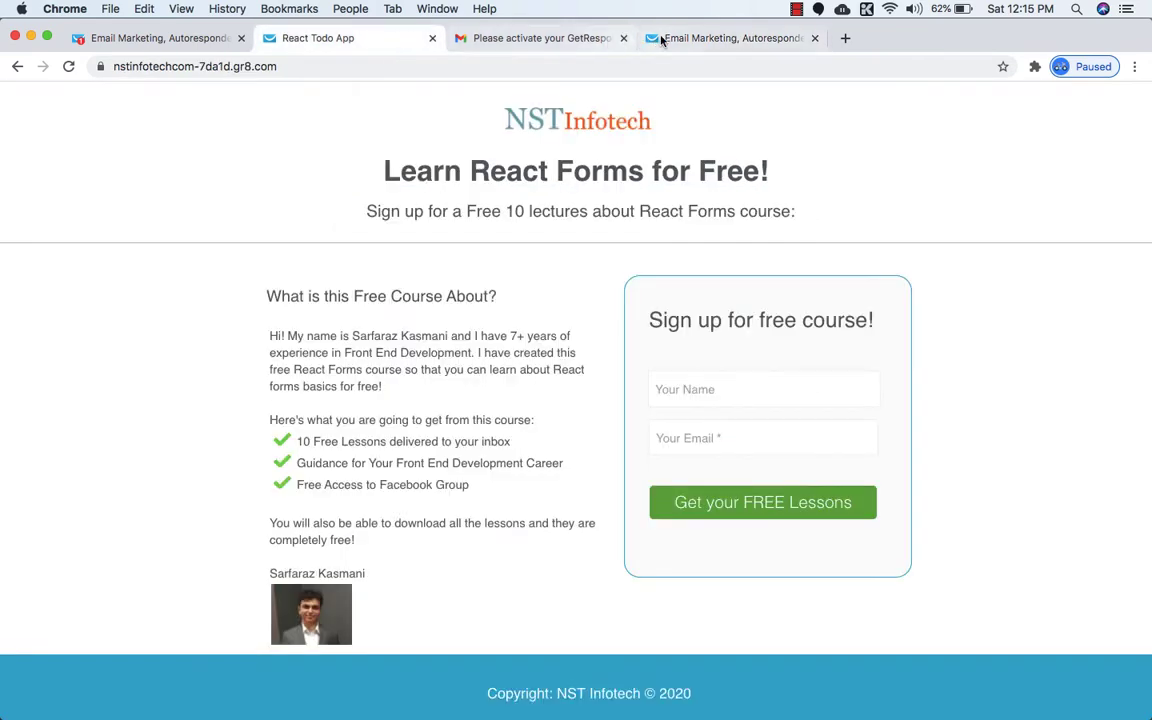
left_click_drag(660, 40, 305, 38)
left_click(488, 40)
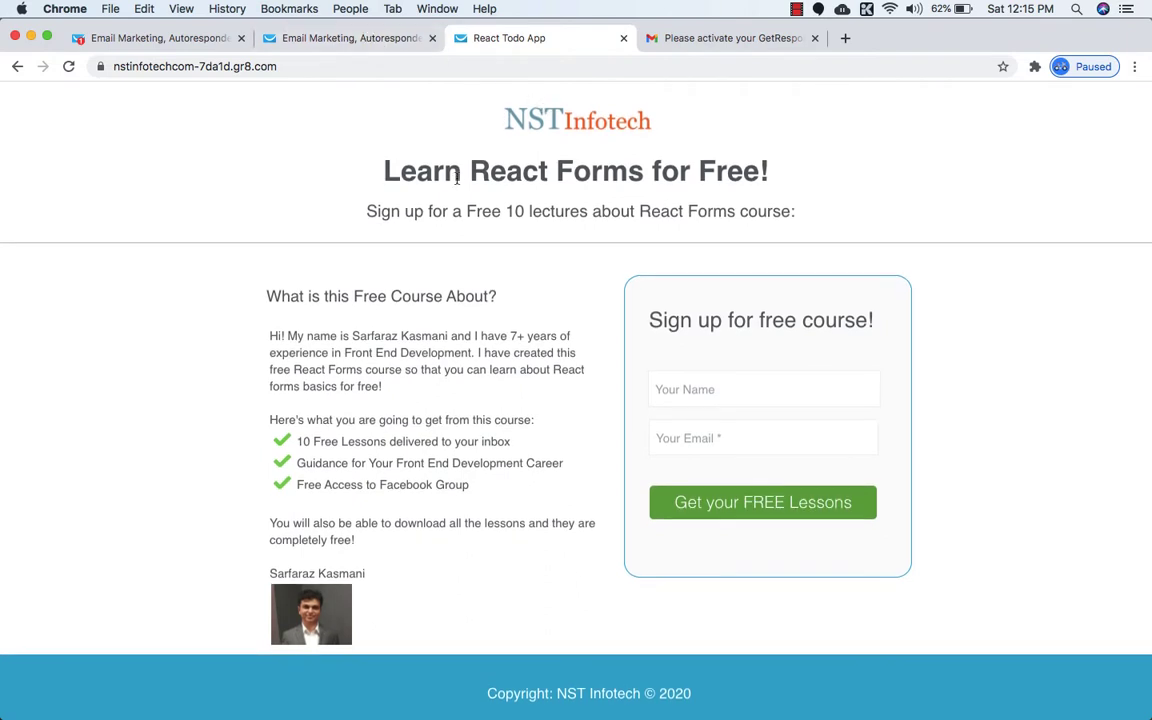
triple_click(533, 172)
key("super+c")
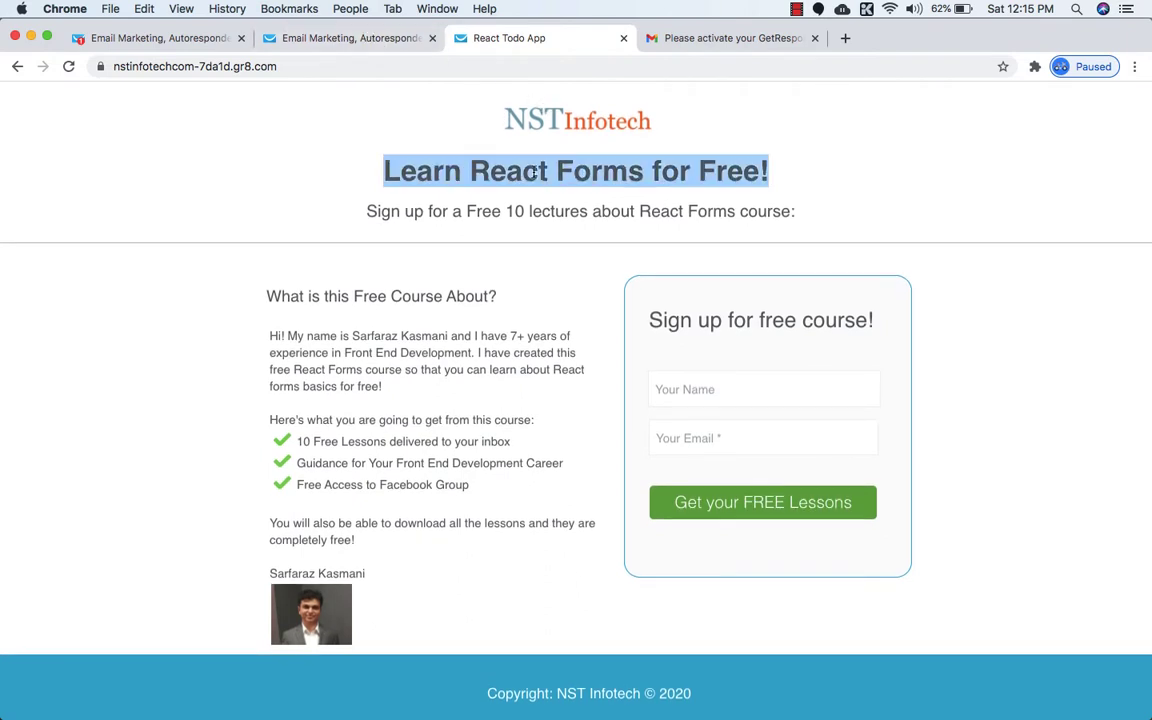
left_click(352, 38)
triple_click(493, 176)
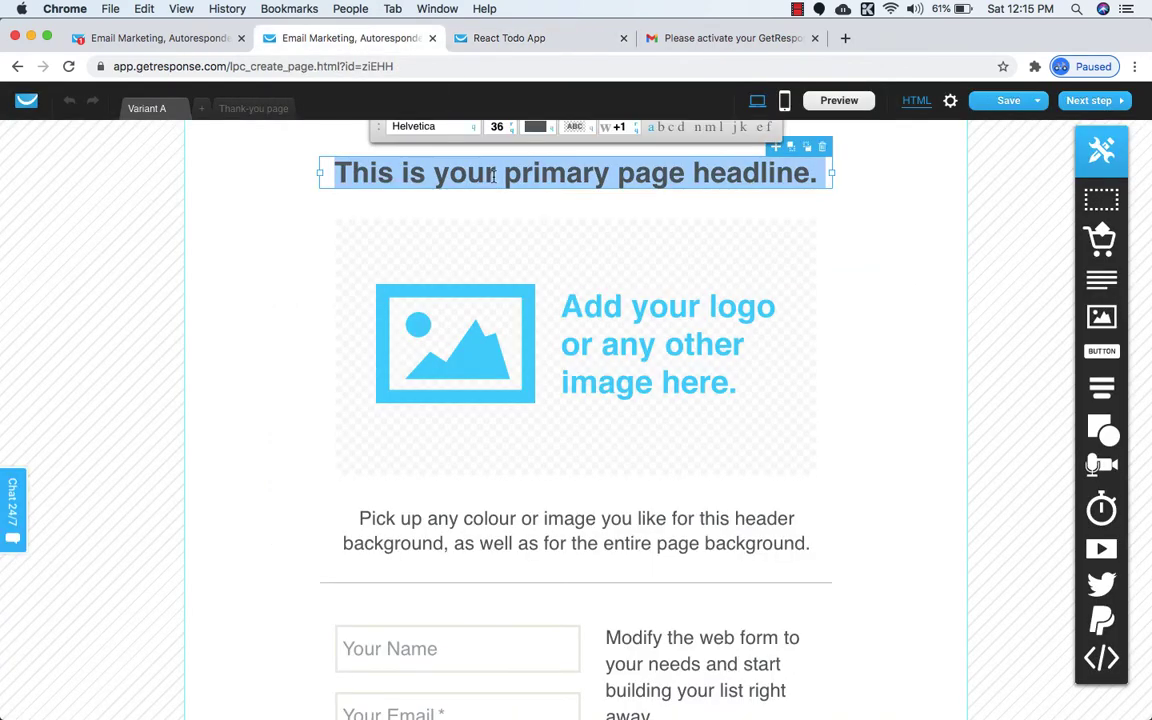
key("super+v")
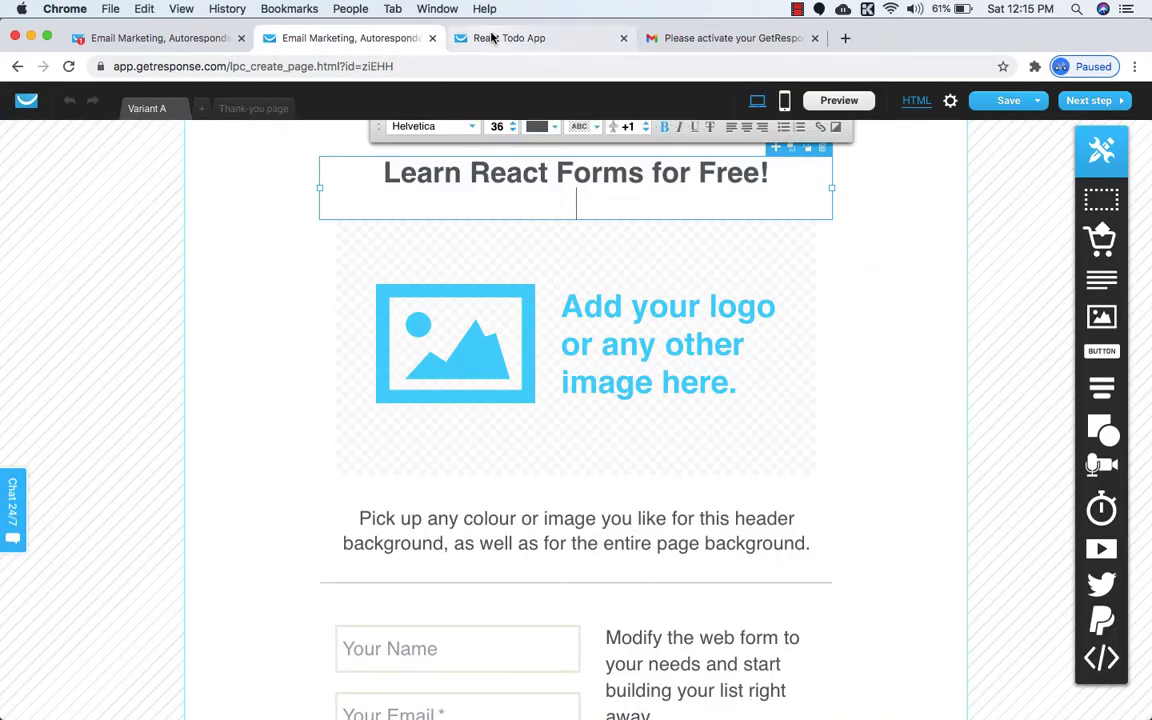
Copy the free-lectures subtitle line from the published page, then select the image block in the editor.
left_click(490, 38)
triple_click(505, 211)
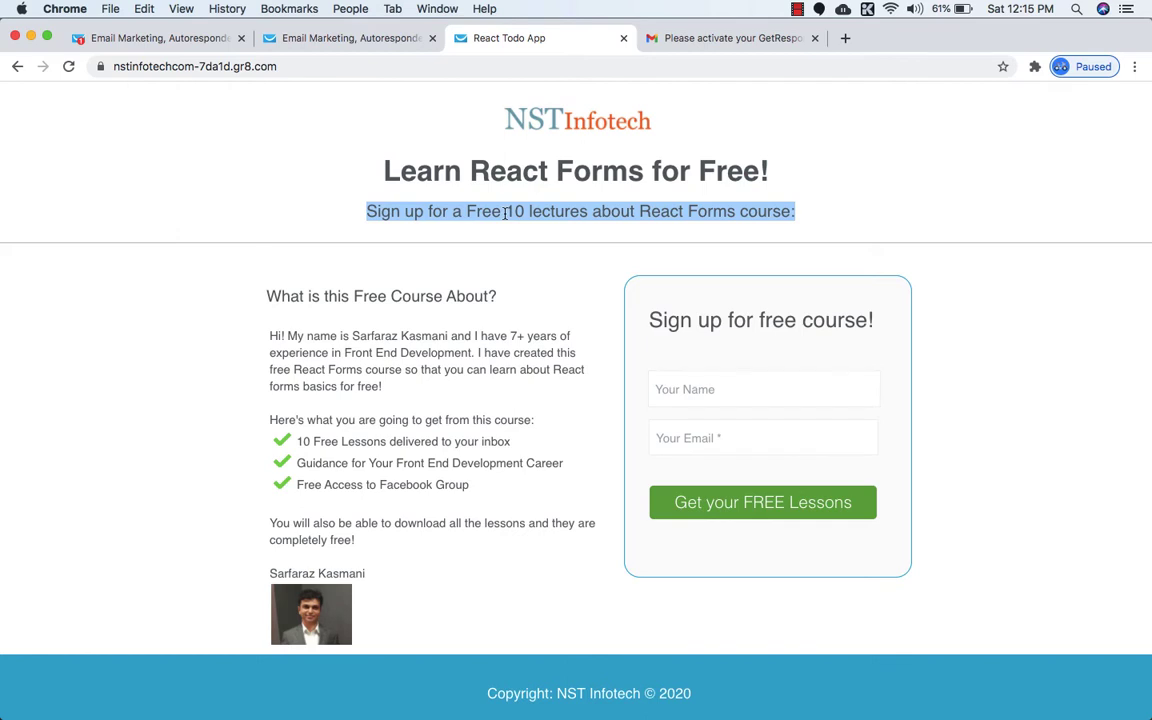
key("super+c")
left_click(319, 40)
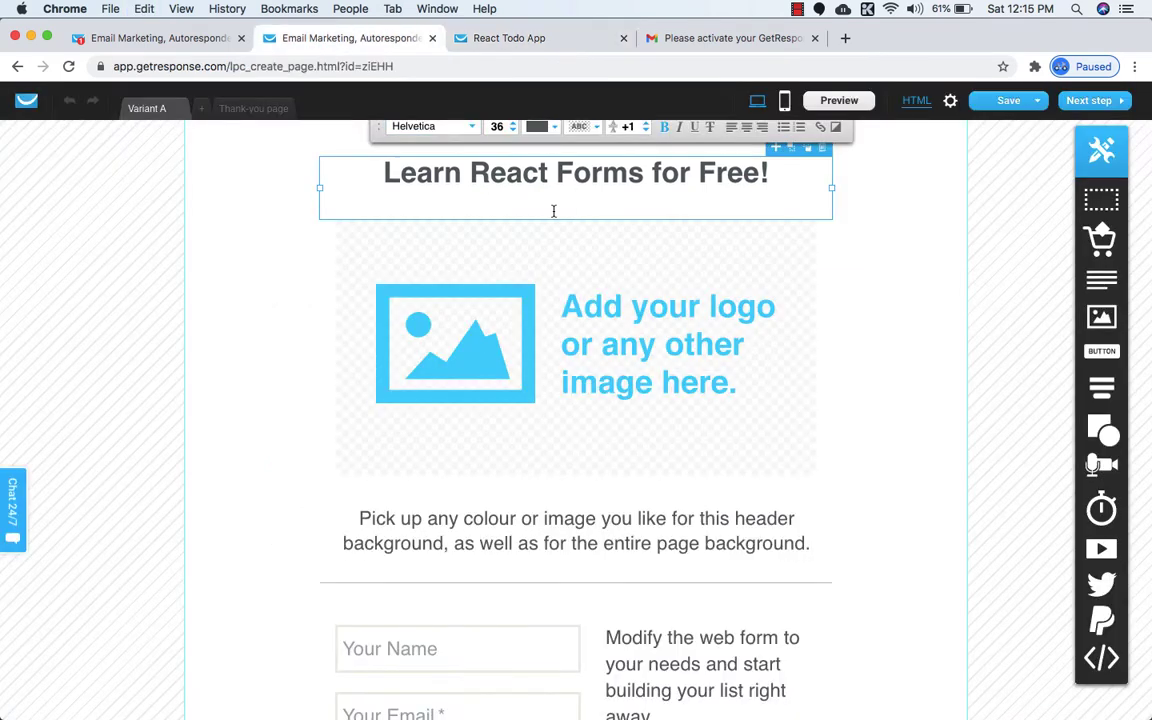
left_click(586, 314)
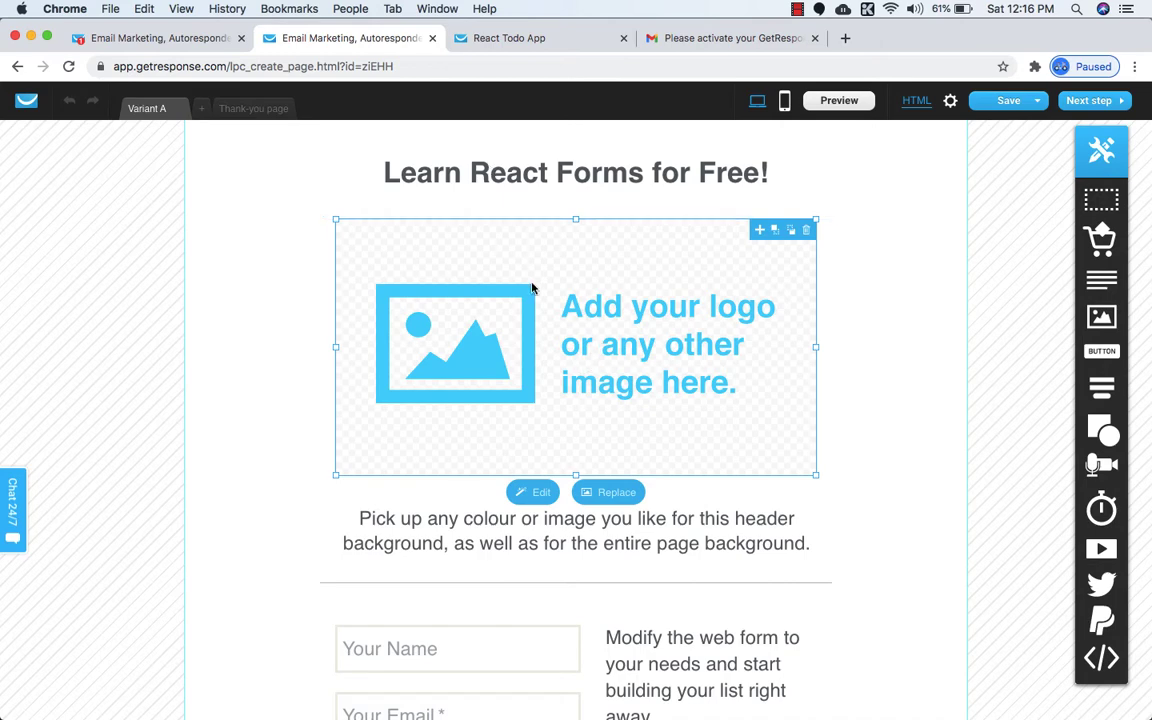
Keep the image placeholder below the headline and bring up its Replace image library.
left_click_drag(585, 285, 586, 170)
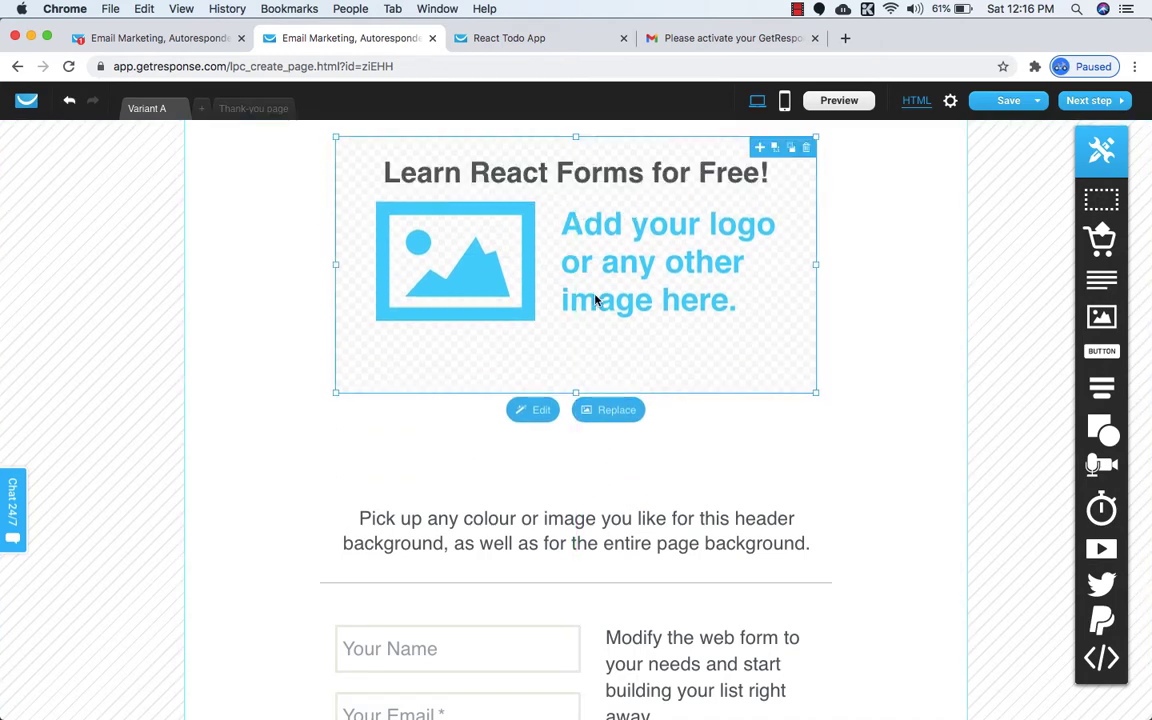
left_click_drag(597, 298, 597, 384)
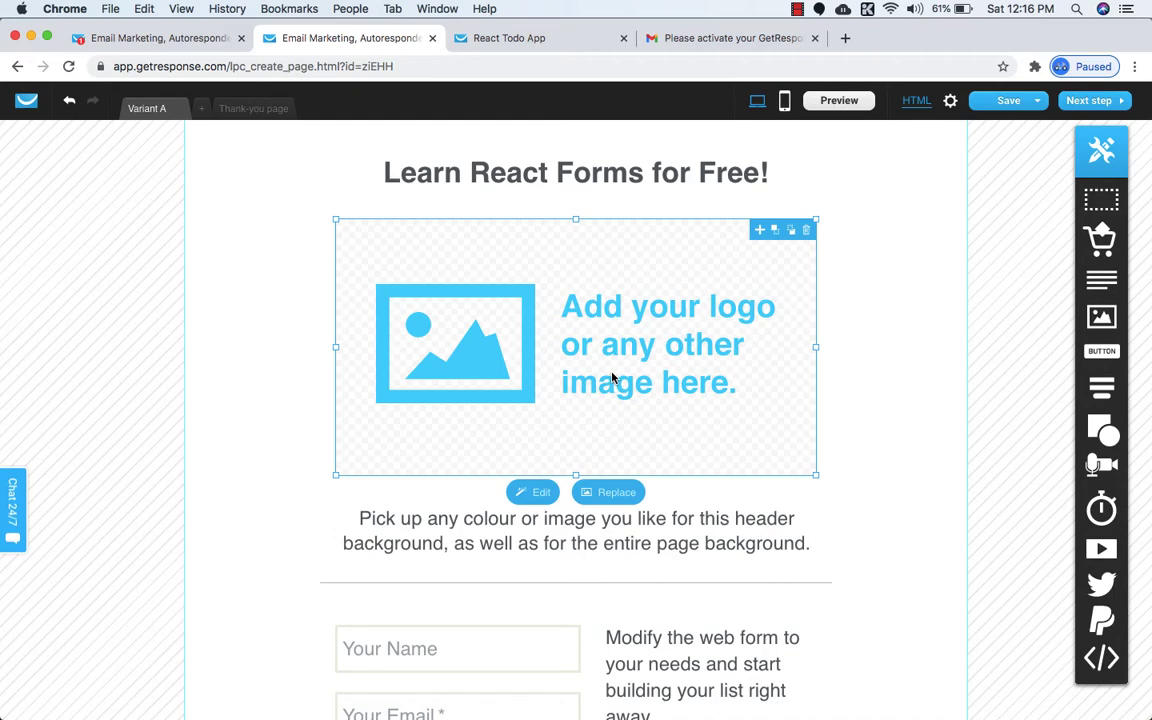
left_click(605, 492)
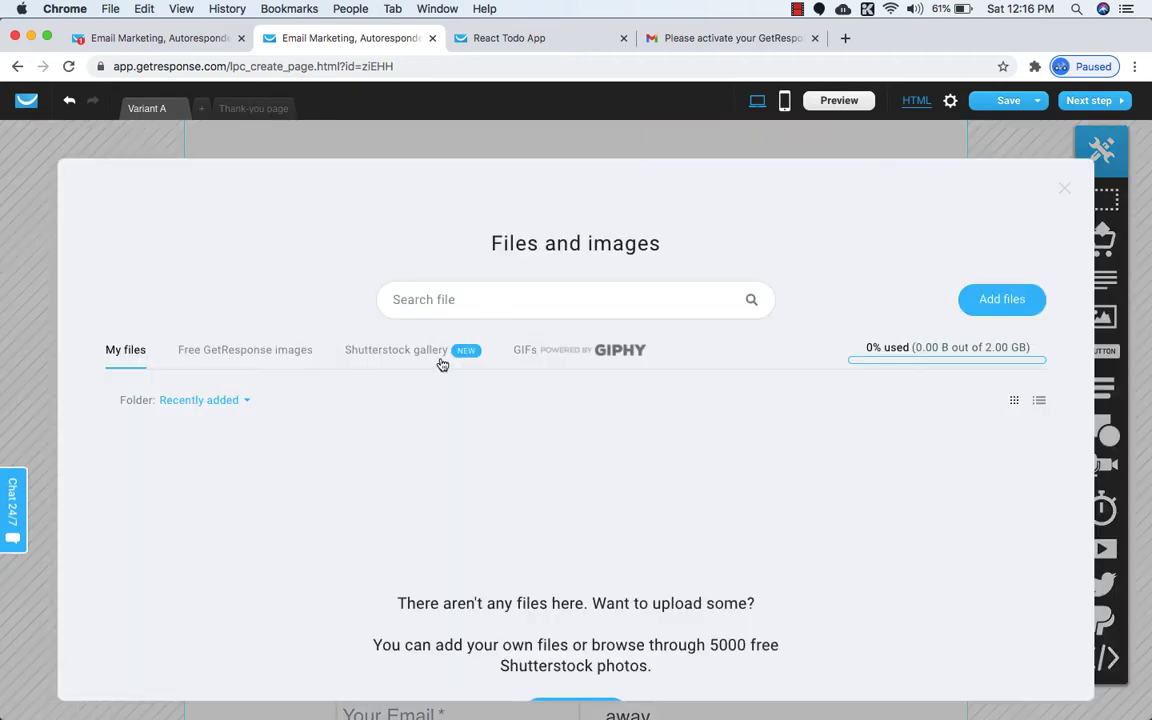
Upload nst-infotech 2.png from the computer and use it in the image block.
left_click(1065, 188)
left_click(620, 496)
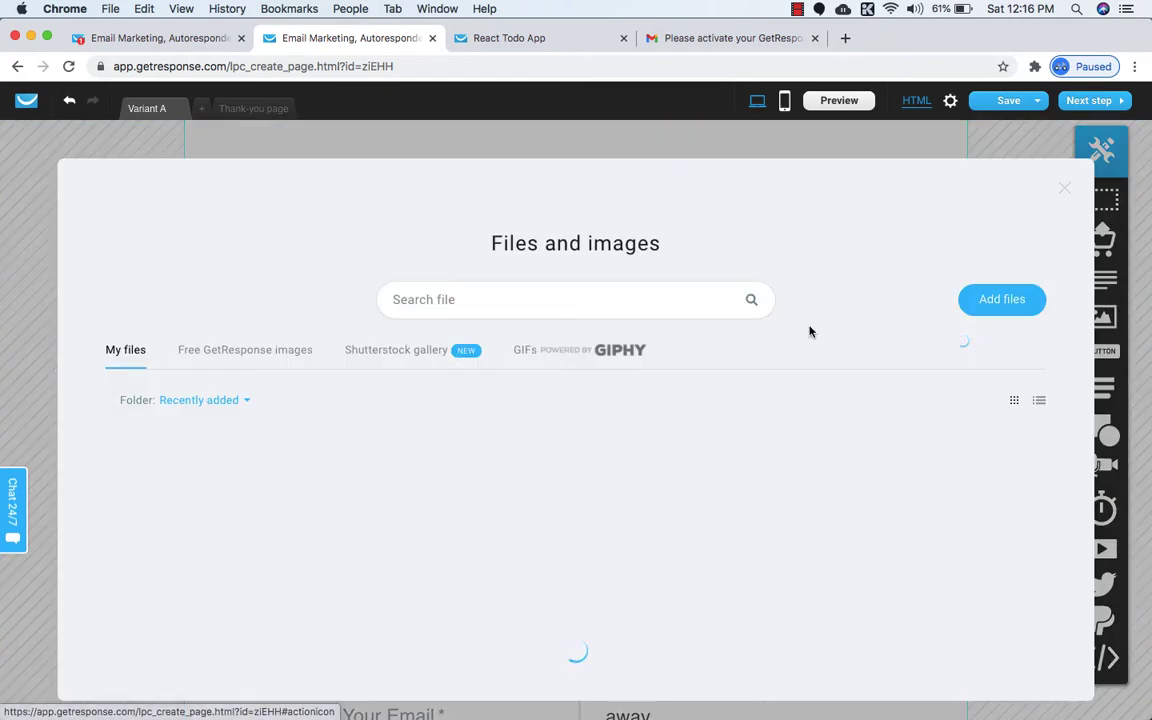
left_click(1006, 302)
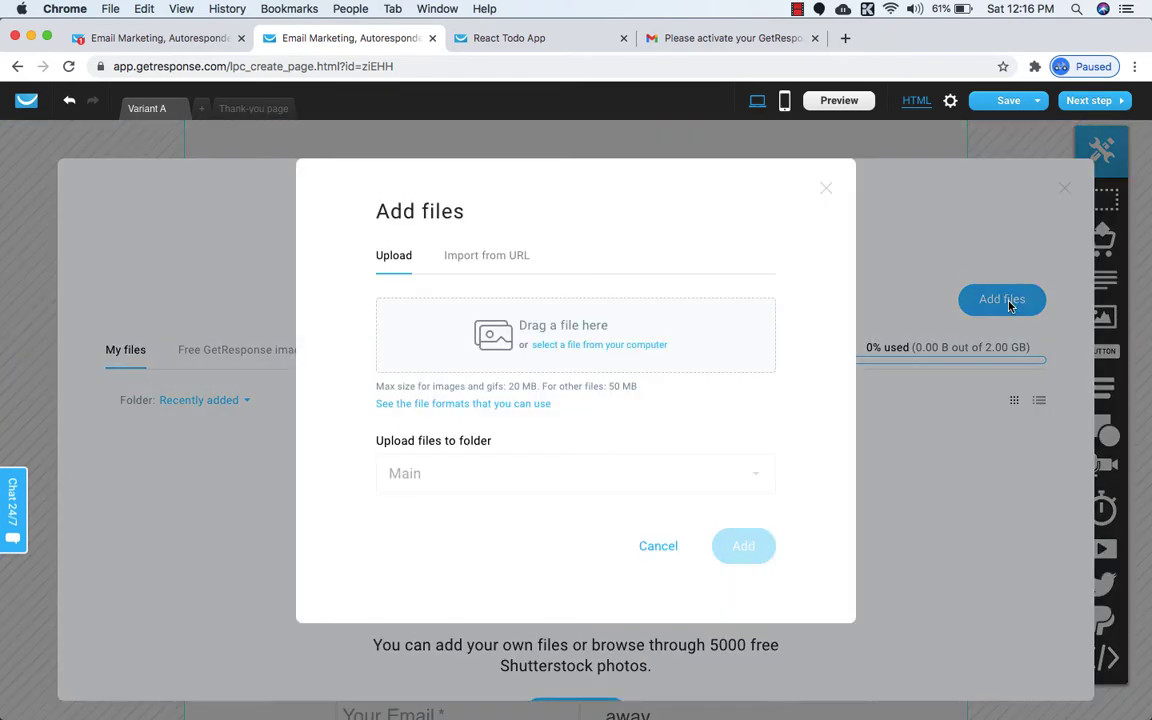
left_click(597, 345)
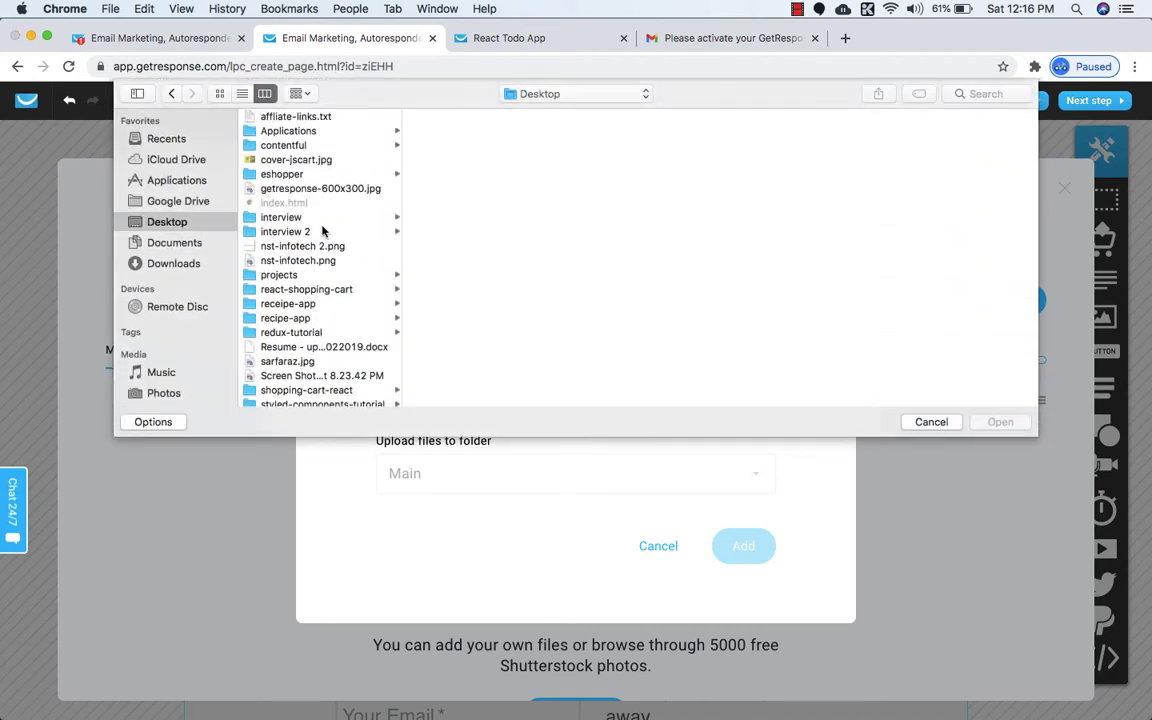
scroll(295, 262, "down", 3)
scroll(295, 265, "down", 3)
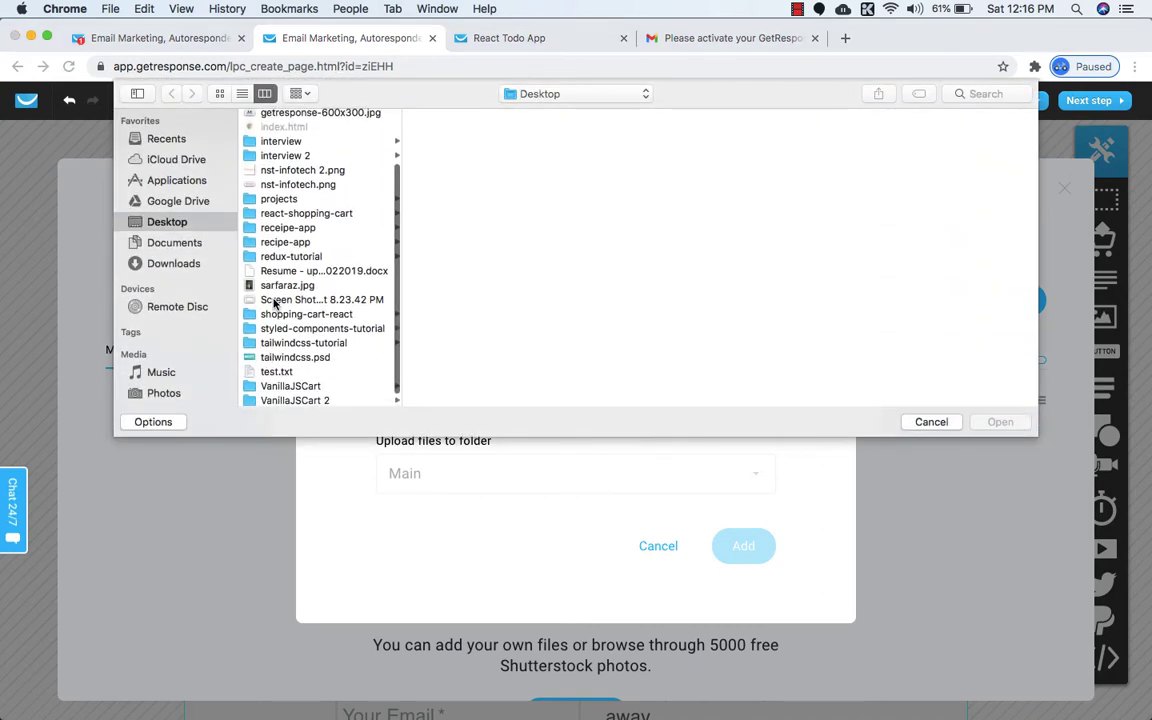
scroll(267, 367, "up", 5)
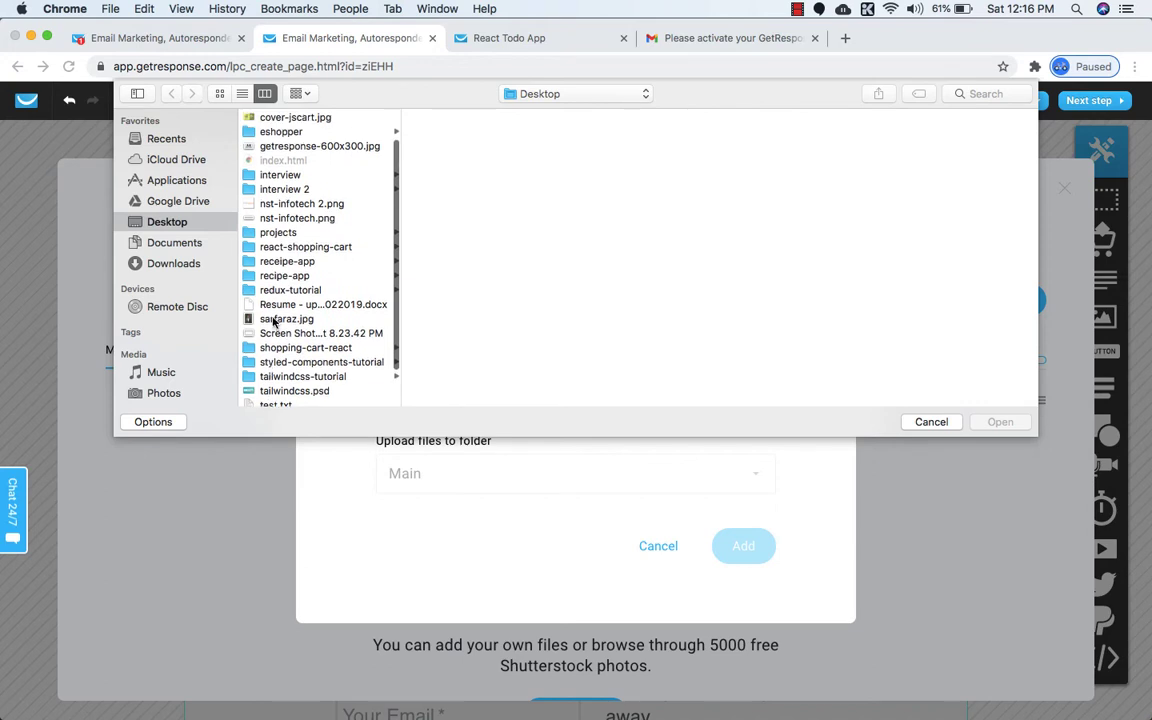
left_click(282, 237)
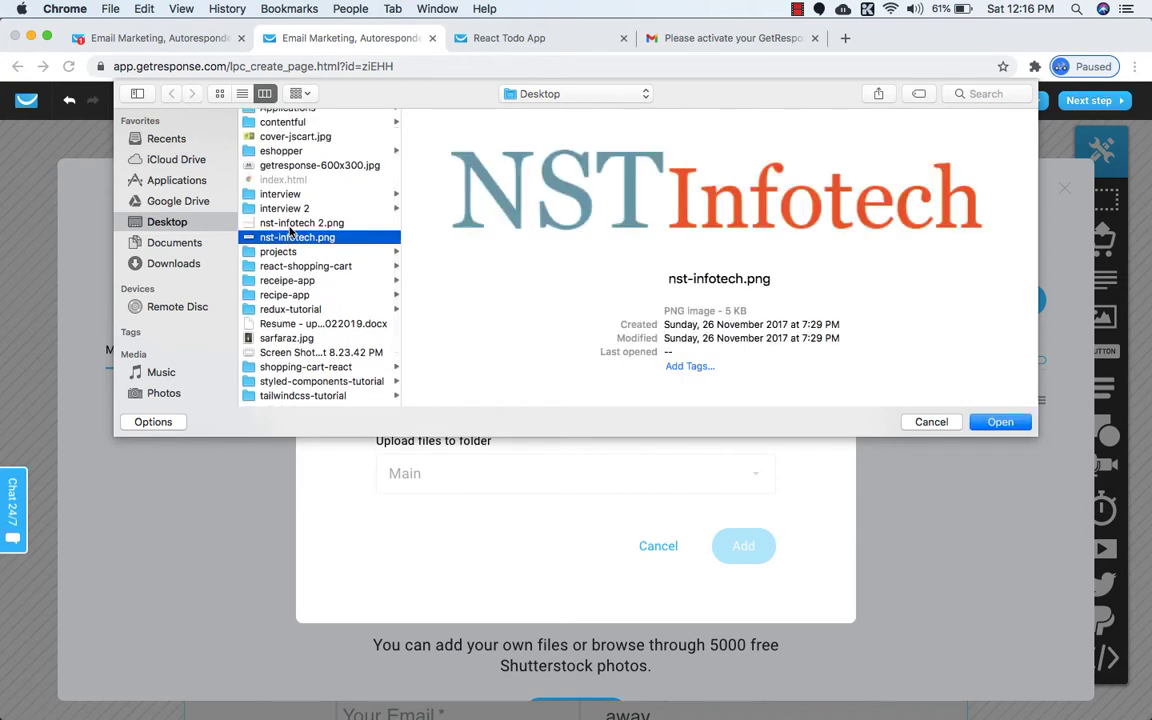
left_click(290, 223)
left_click(981, 425)
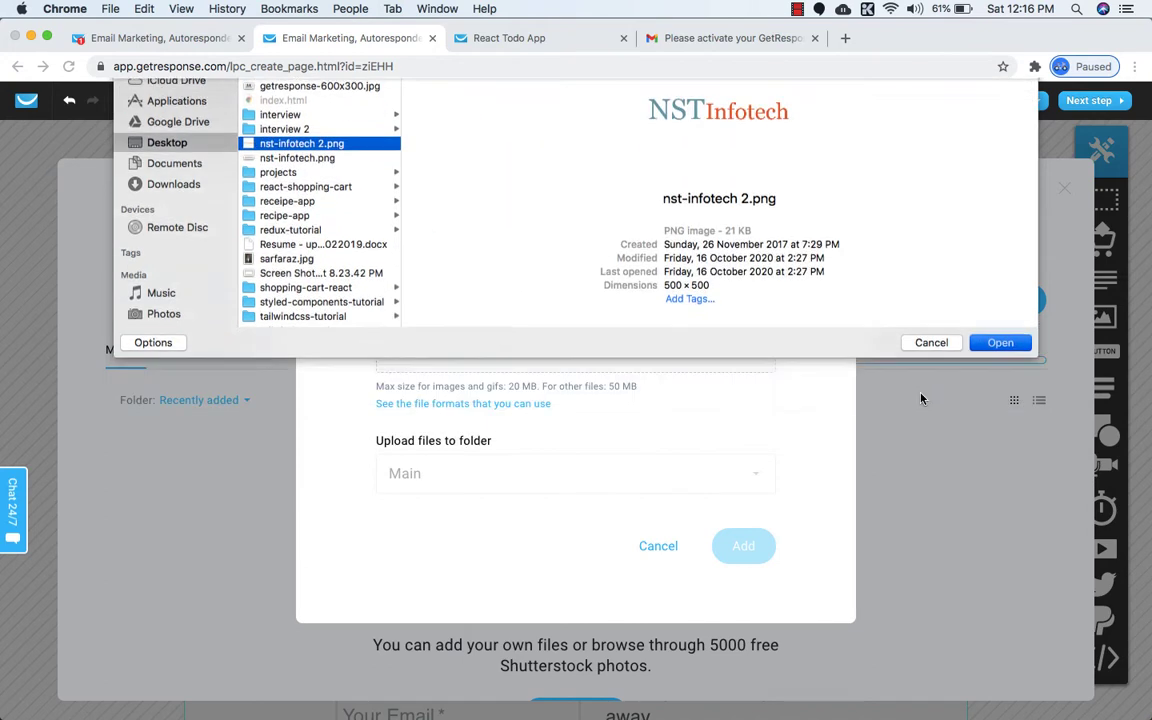
left_click(742, 566)
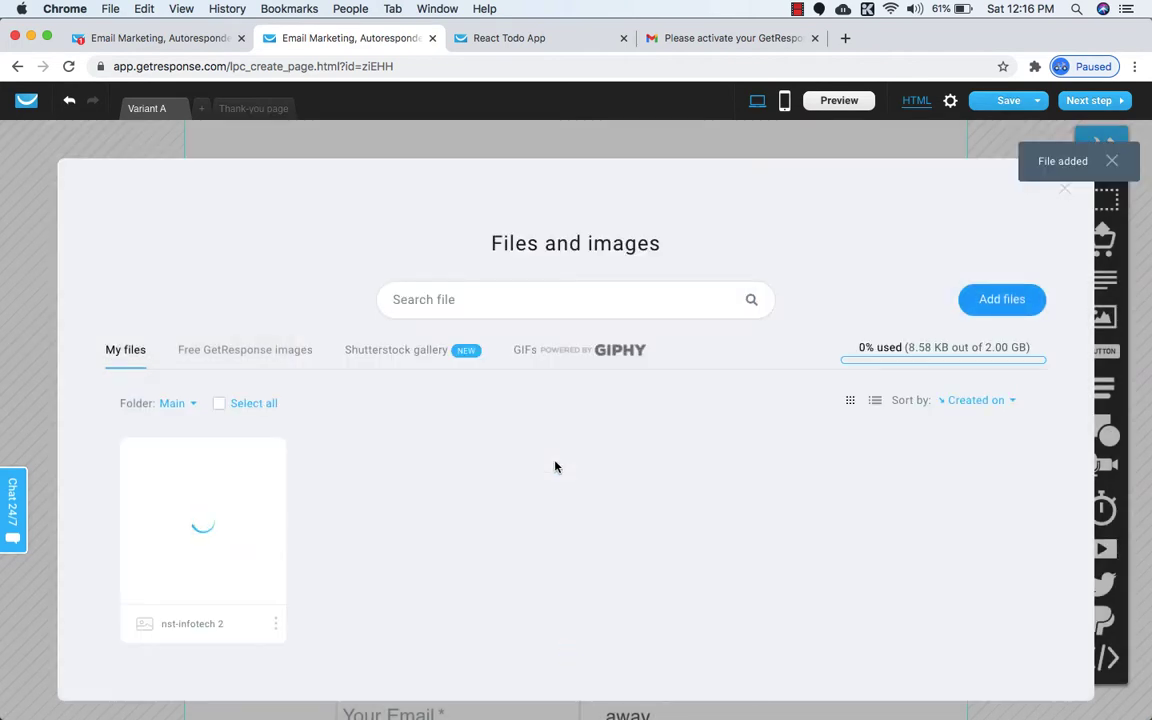
left_click(199, 520)
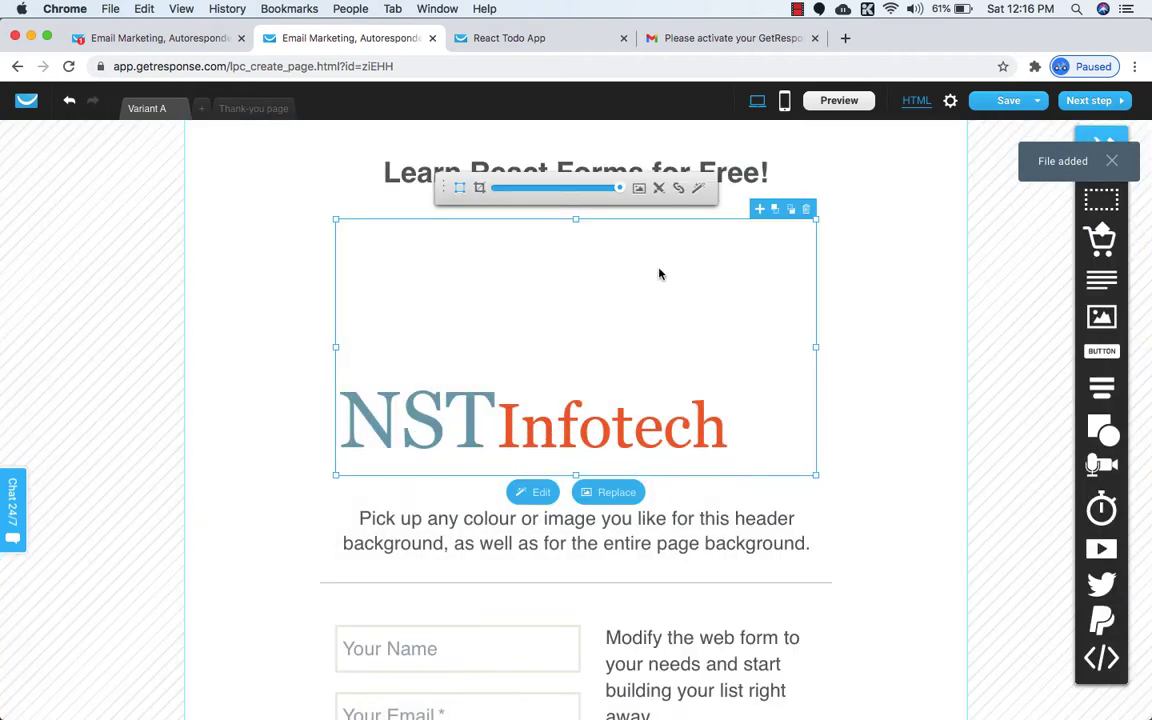
Shrink the logo's image box and recentre the logo inside it.
left_click_drag(813, 221, 609, 383)
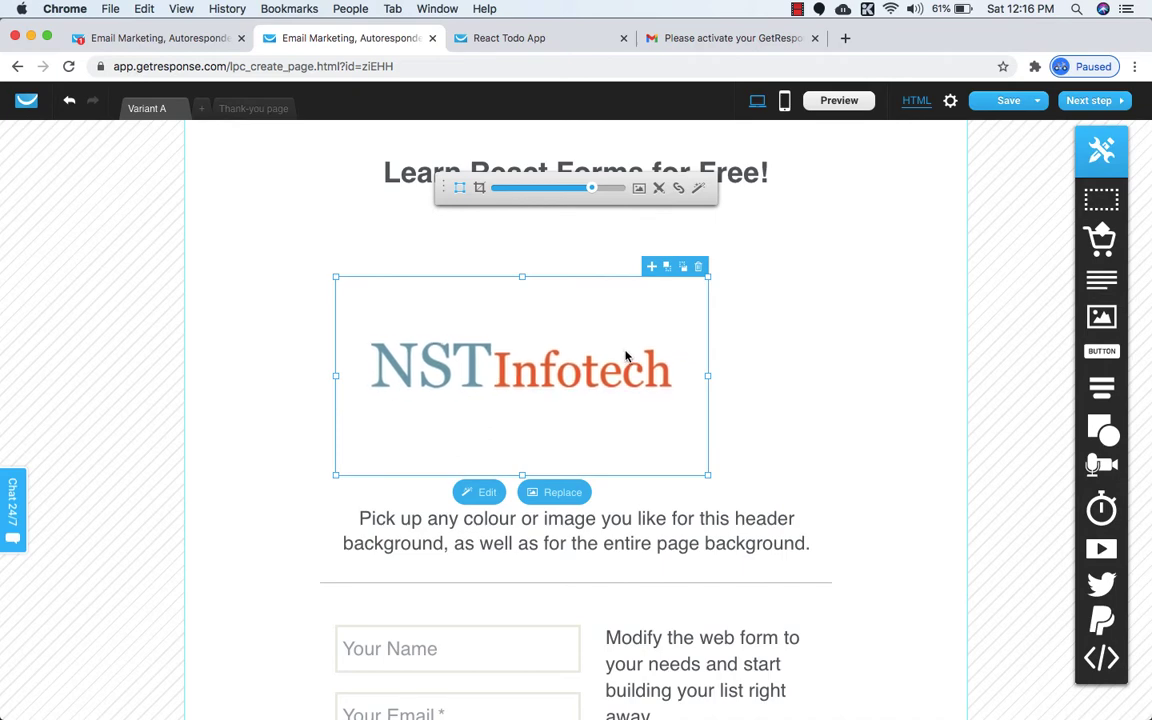
left_click_drag(706, 472, 656, 398)
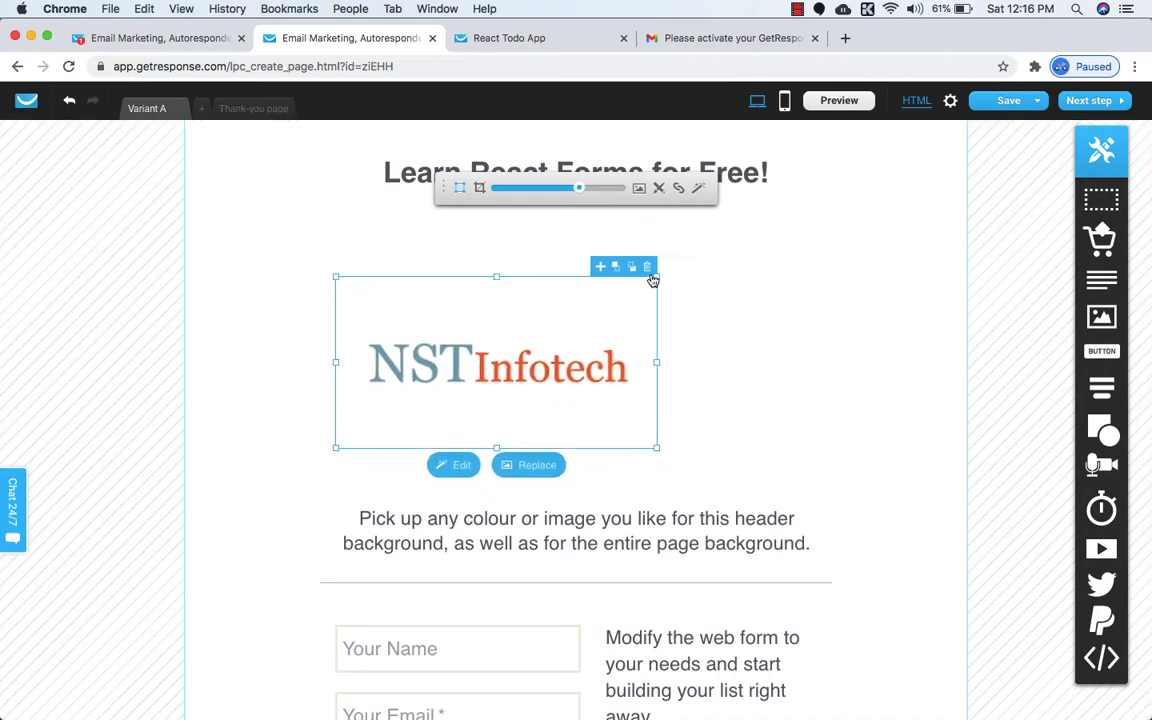
left_click_drag(655, 274, 535, 432)
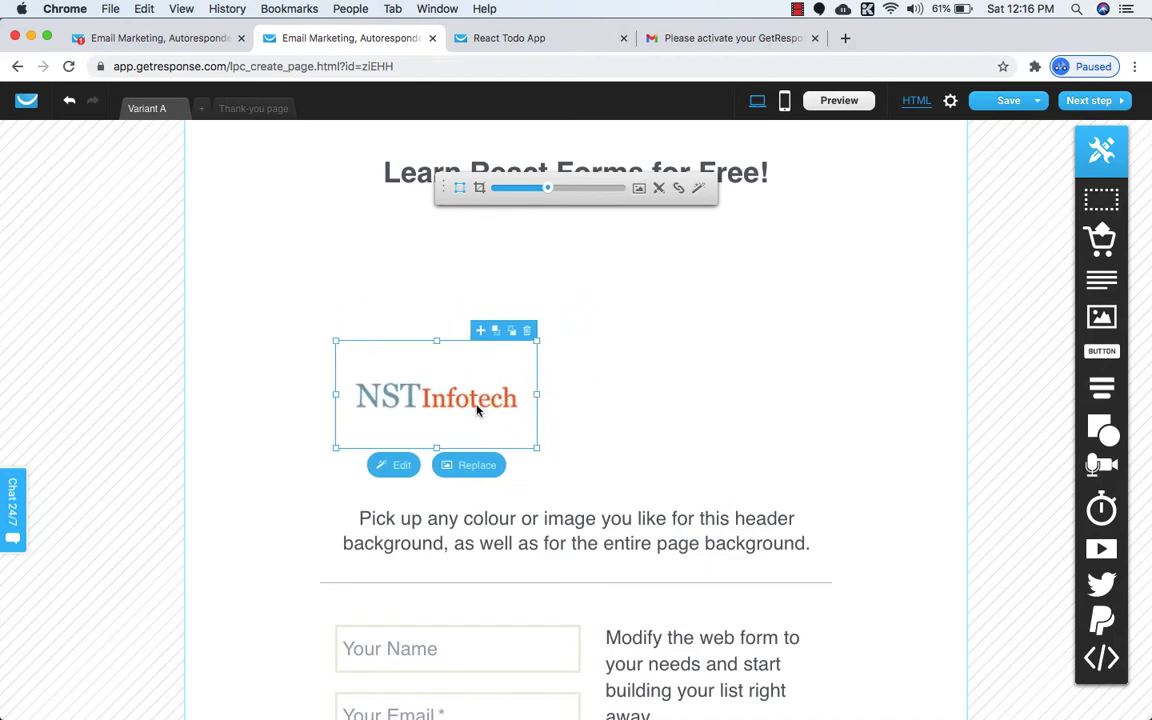
left_click_drag(468, 399, 463, 370)
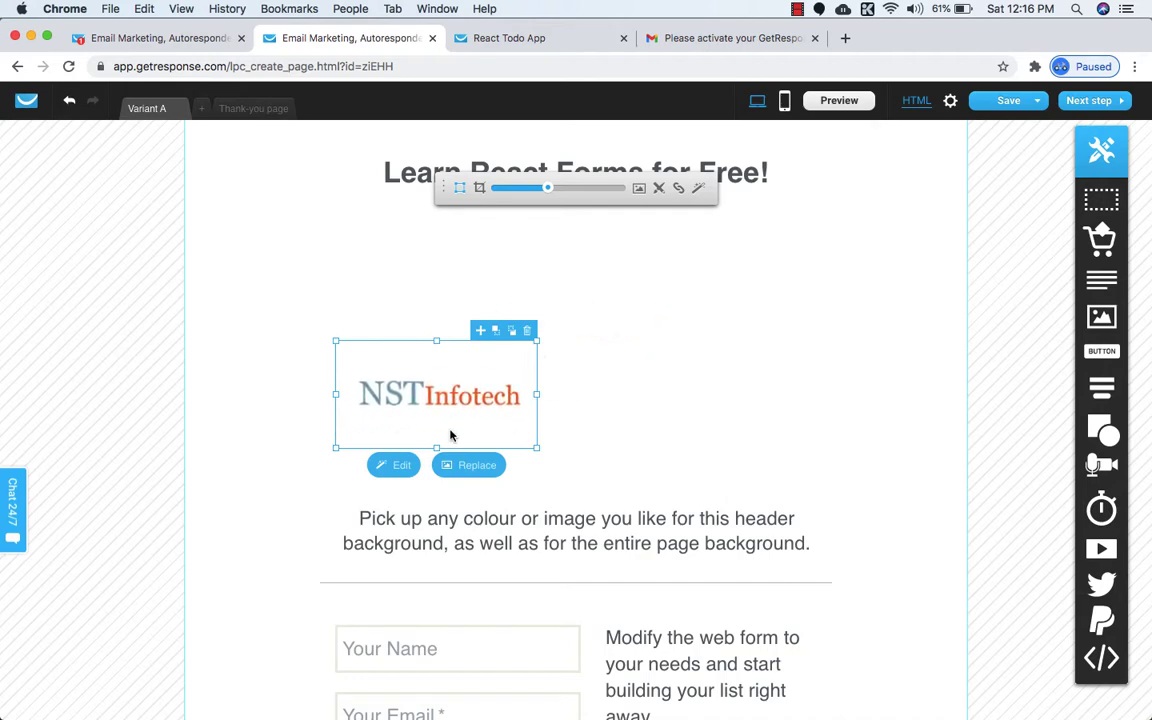
mouse_move(447, 443)
left_mouse_down()
mouse_move(465, 429)
mouse_move(446, 440)
left_mouse_up()
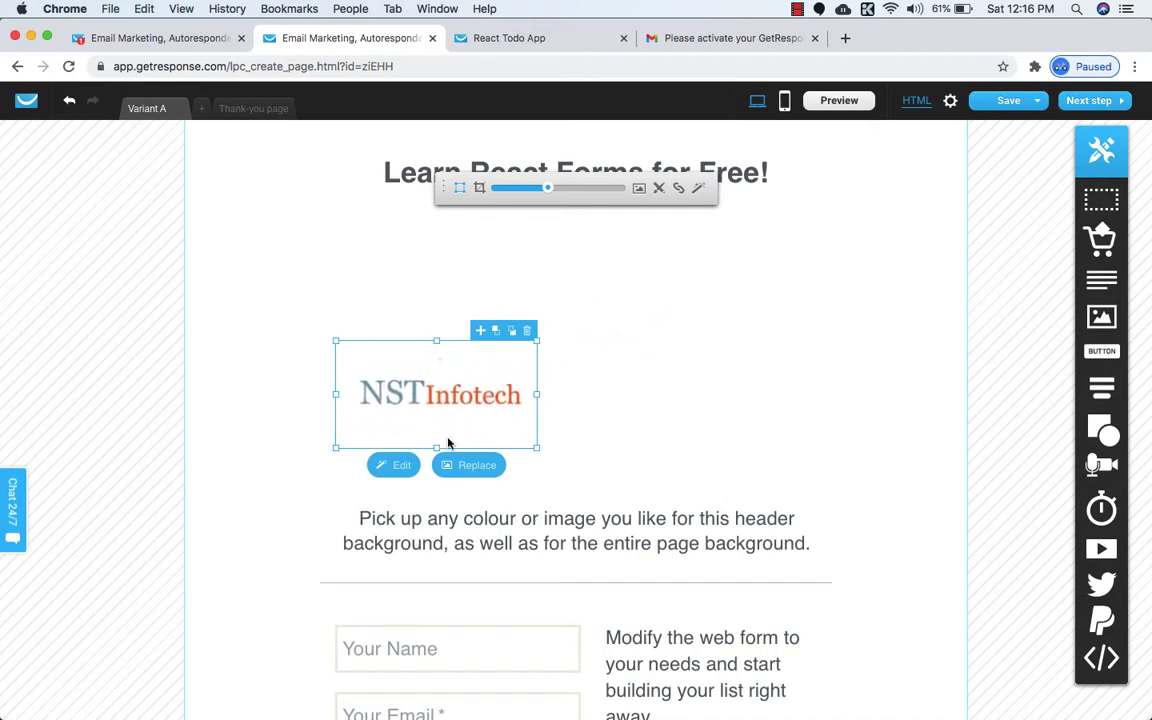
left_click(567, 436)
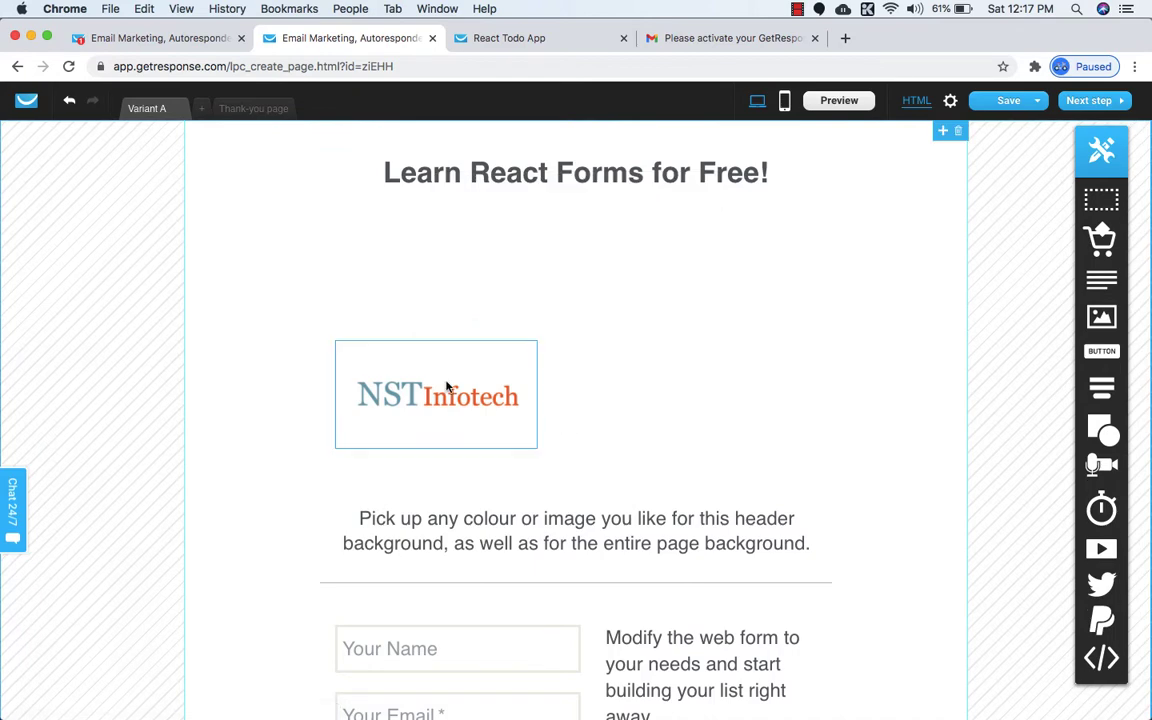
Nudge the logo up and right toward the top centre of the page.
left_click(447, 385)
key("Up")
key("Up")
key("Up")
key("Up")
key("Right")
key("Right")
key("Right")
key("Right")
key("Right")
key("Right")
key("Right")
key("Right")
key("Right")
key("Right")
key("Right")
key("Right")
key("Right")
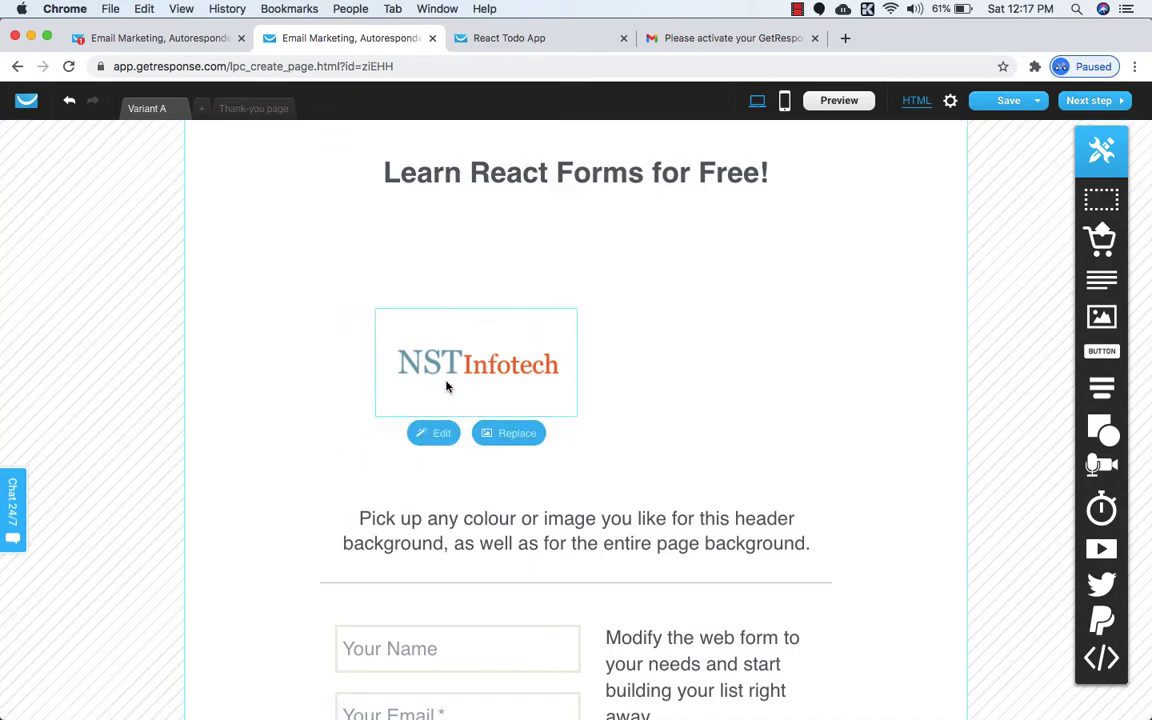
key("Up")
key("Up")
key("Up")
key("Right")
key("Right")
key("Right")
key("Right")
key("Right")
key("Right")
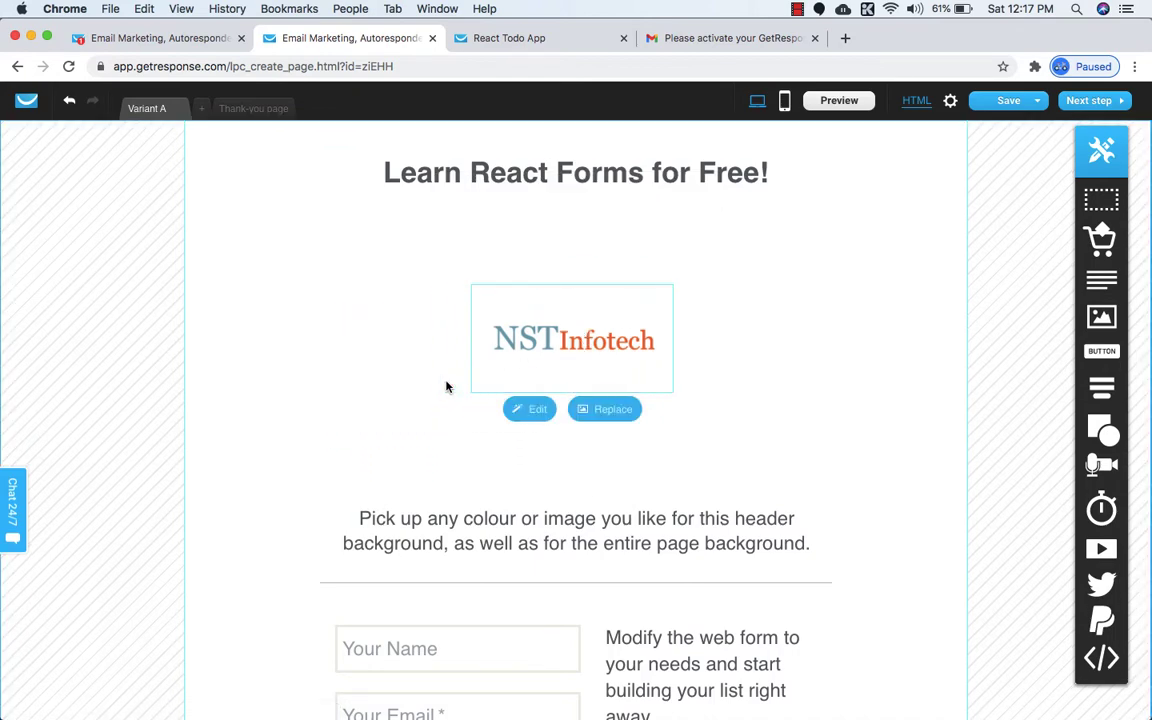
key("Up")
key("Up")
key("Up")
key("Up")
key("Up")
key("Up")
Move the 'Learn React Forms for Free!' headline below the logo and nudge the logo higher.
key("Up")
key("Up")
key("Up")
key("Up")
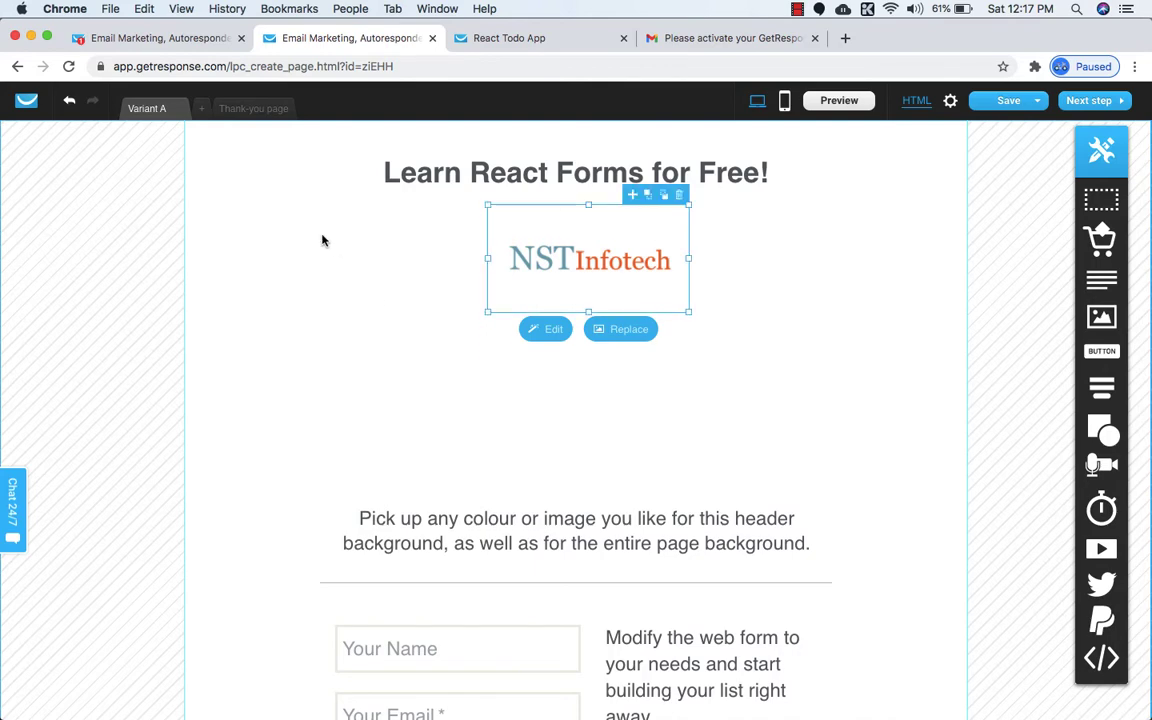
left_click(422, 175)
left_click_drag(422, 175, 422, 311)
left_click(545, 262)
key("Up")
key("Up")
key("Up")
key("Up")
key("Up")
key("Up")
key("Up")
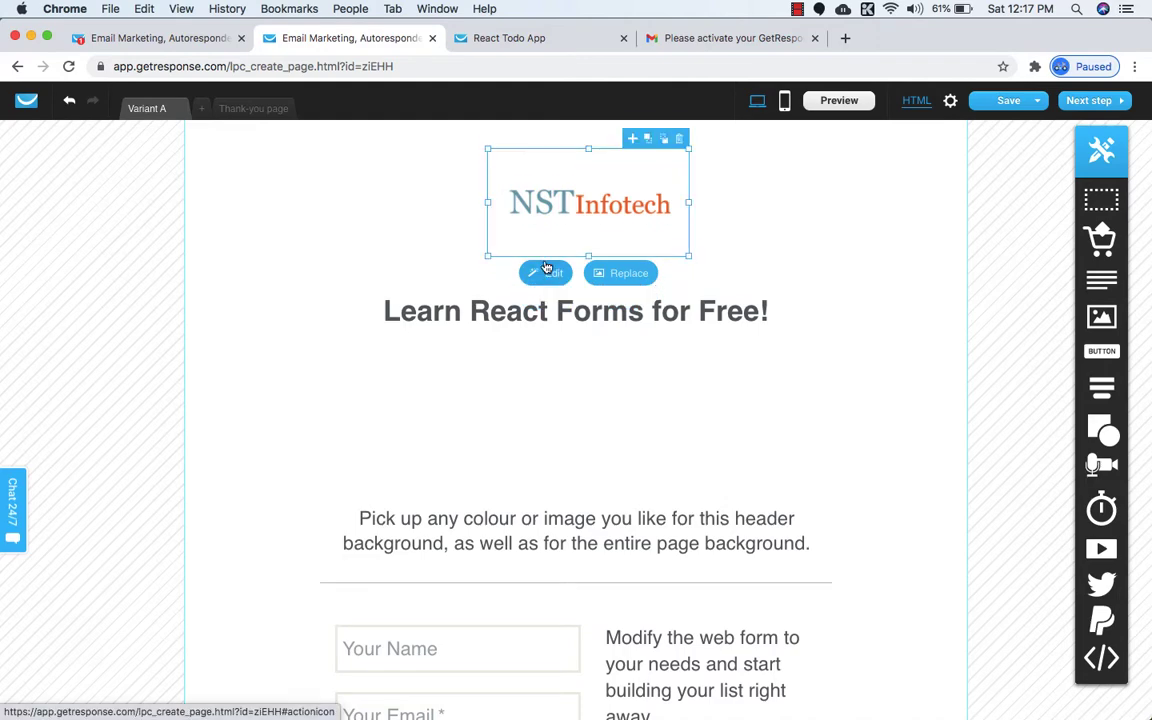
key("Up")
key("Up")
key("Up")
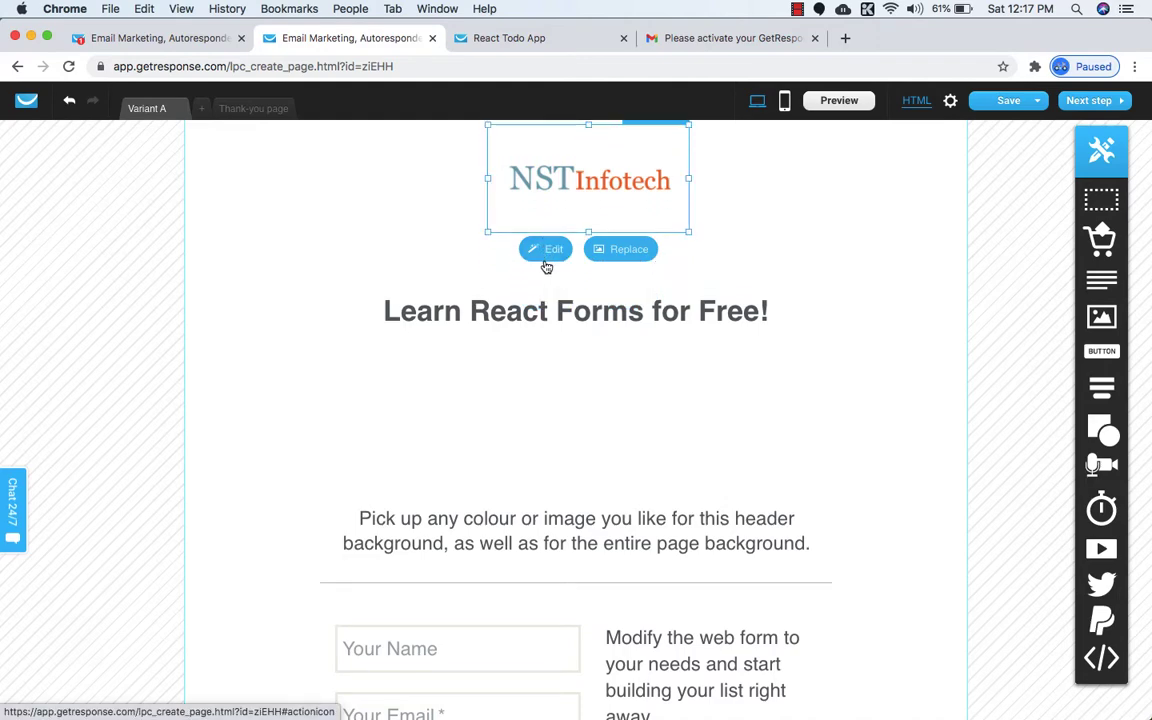
key("Left")
key("Left")
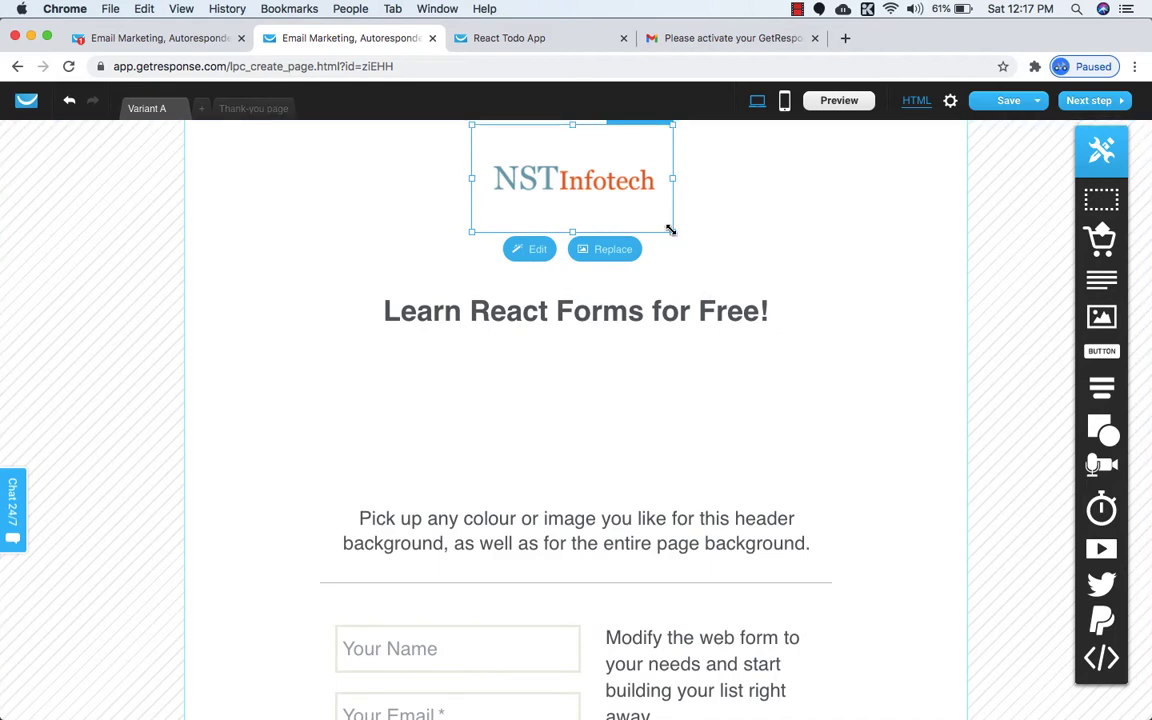
Shrink the logo slightly further so the headline sits directly beneath it.
left_click_drag(669, 230, 655, 219)
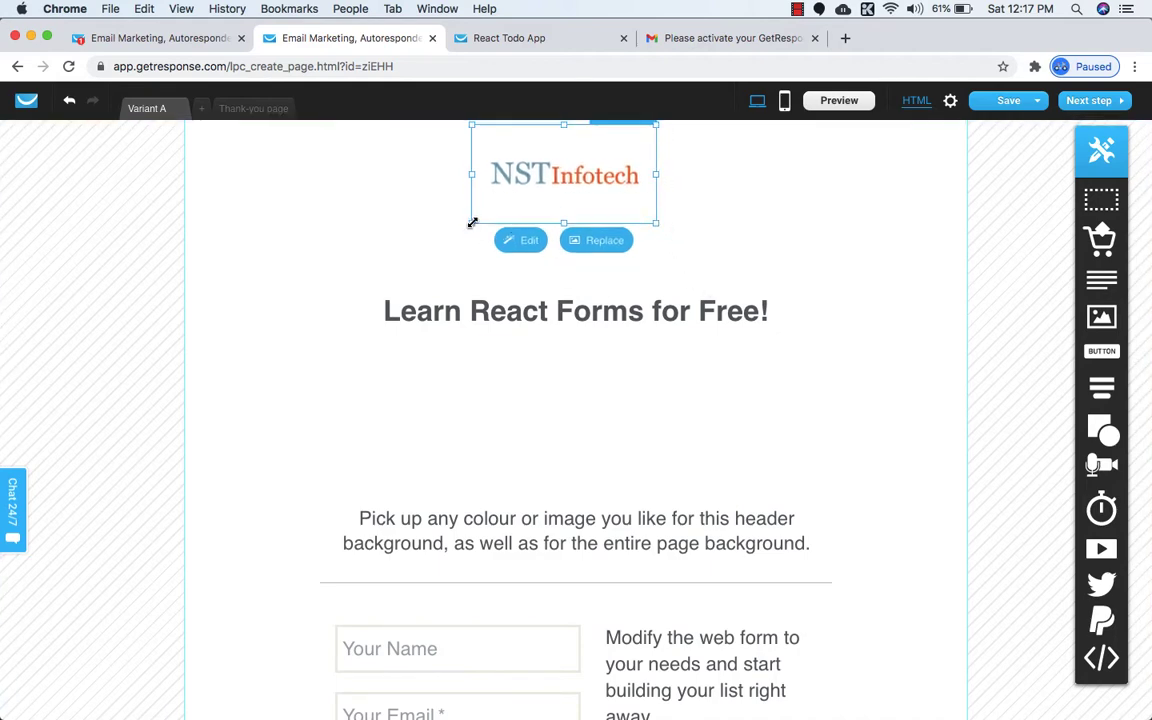
left_click_drag(468, 221, 478, 217)
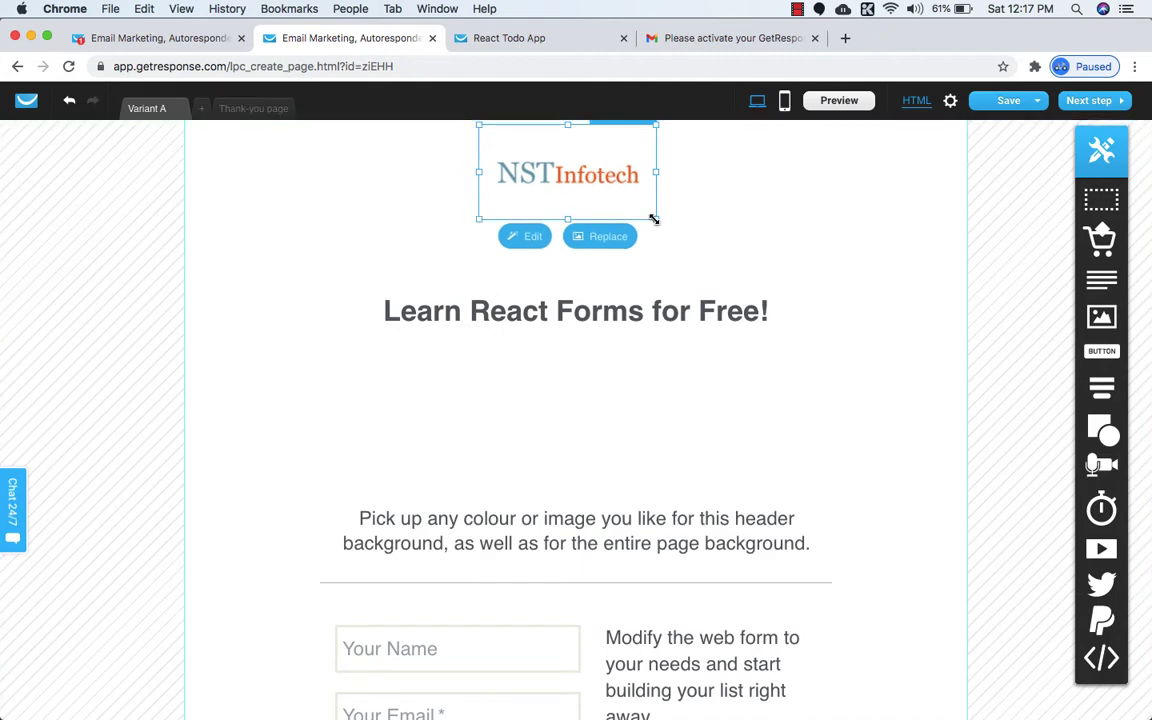
left_click_drag(654, 219, 645, 213)
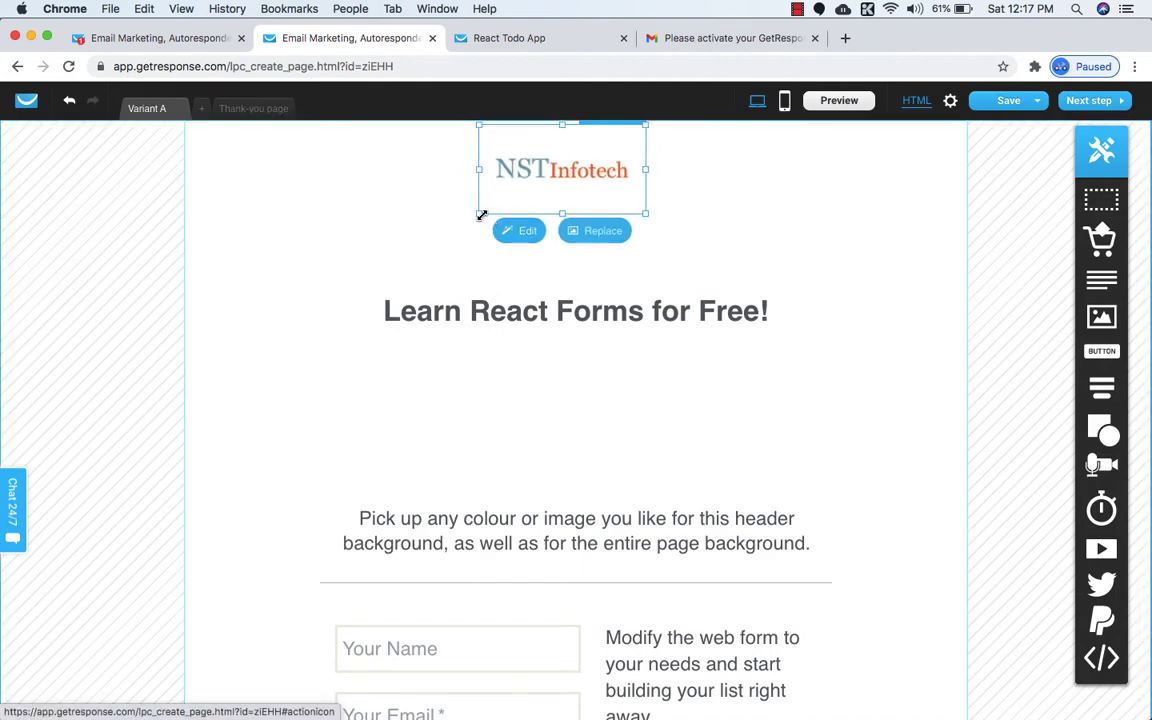
left_click_drag(481, 215, 485, 212)
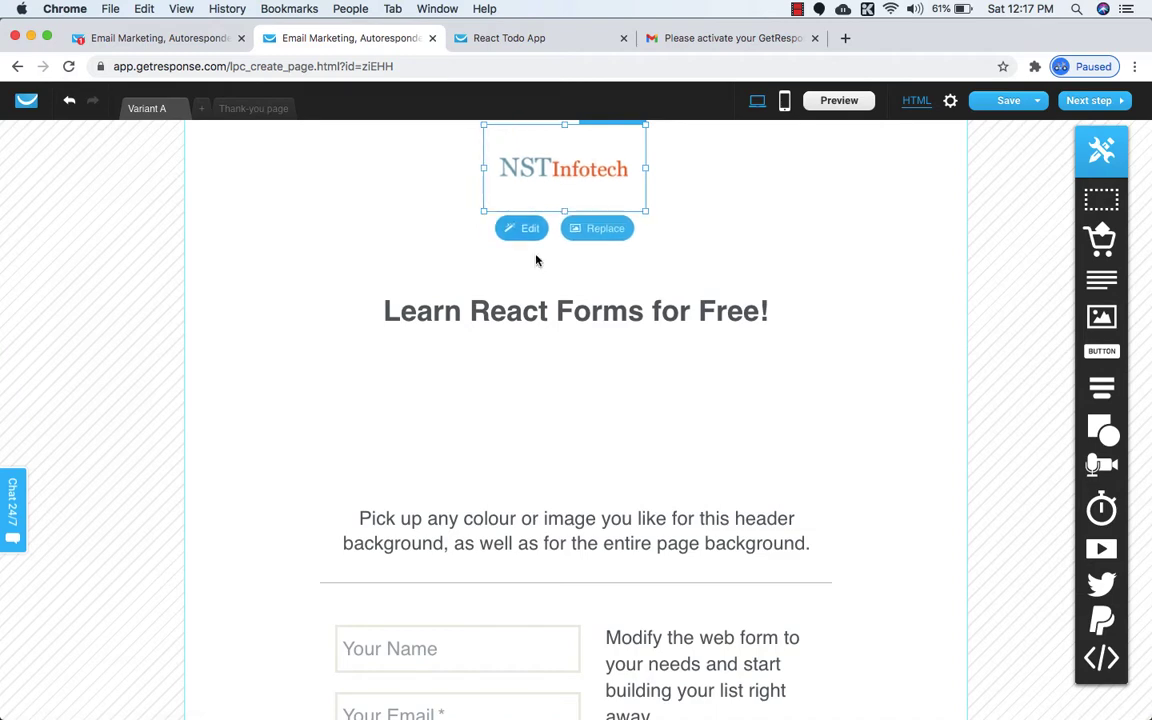
left_click(553, 337)
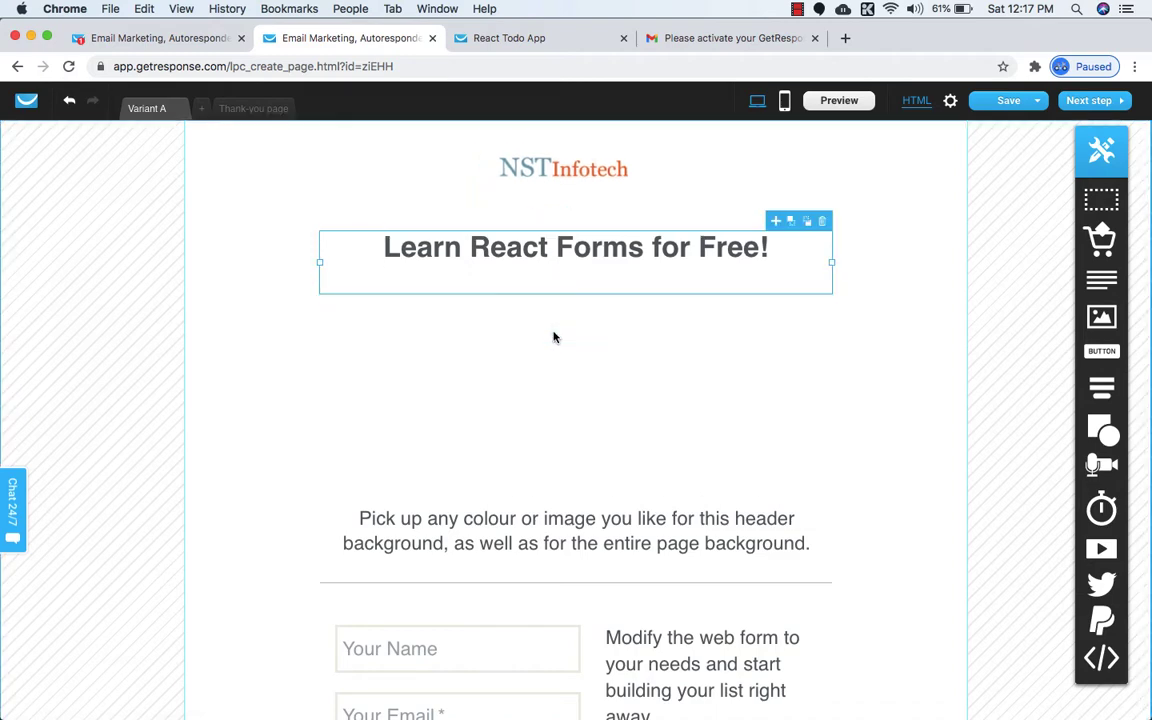
left_click(590, 341)
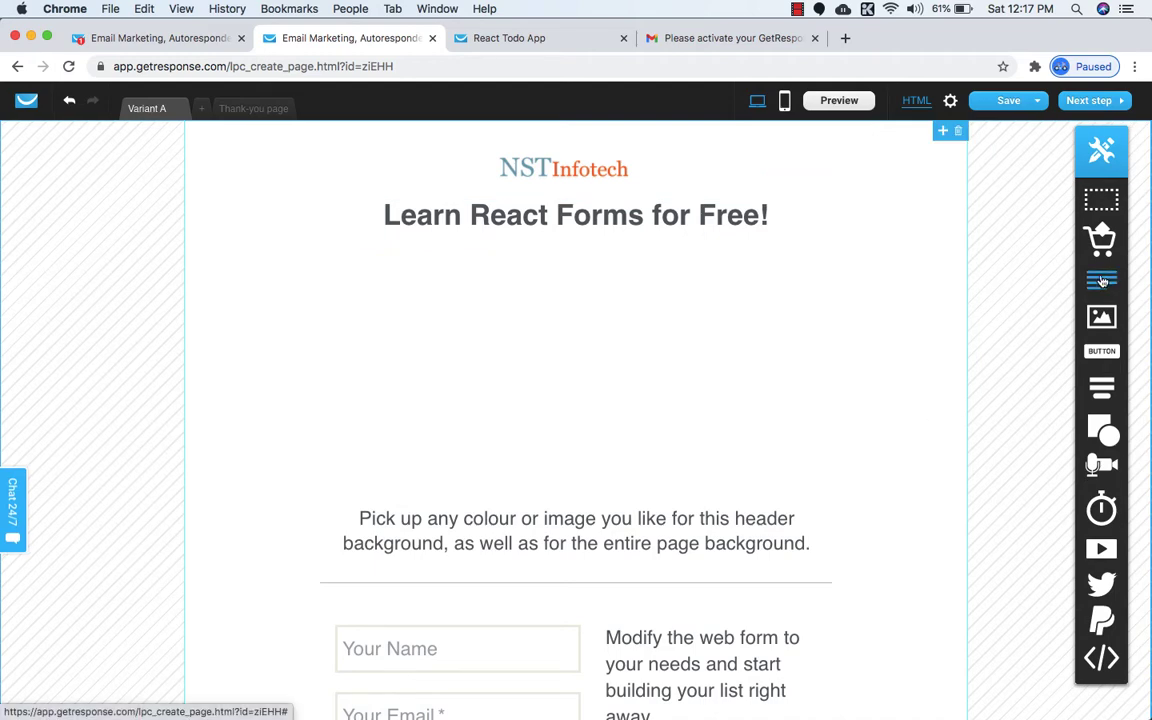
Add a text block below the headline and paste the copied subtitle into it.
left_click_drag(1101, 285, 599, 262)
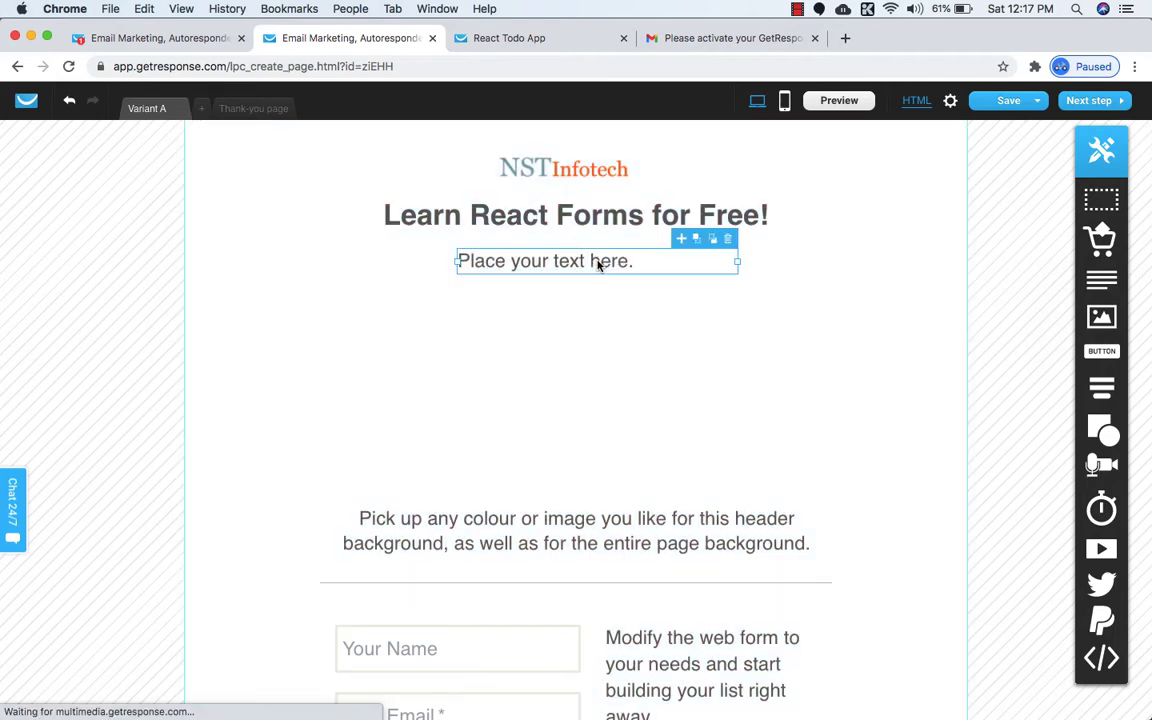
left_click(515, 40)
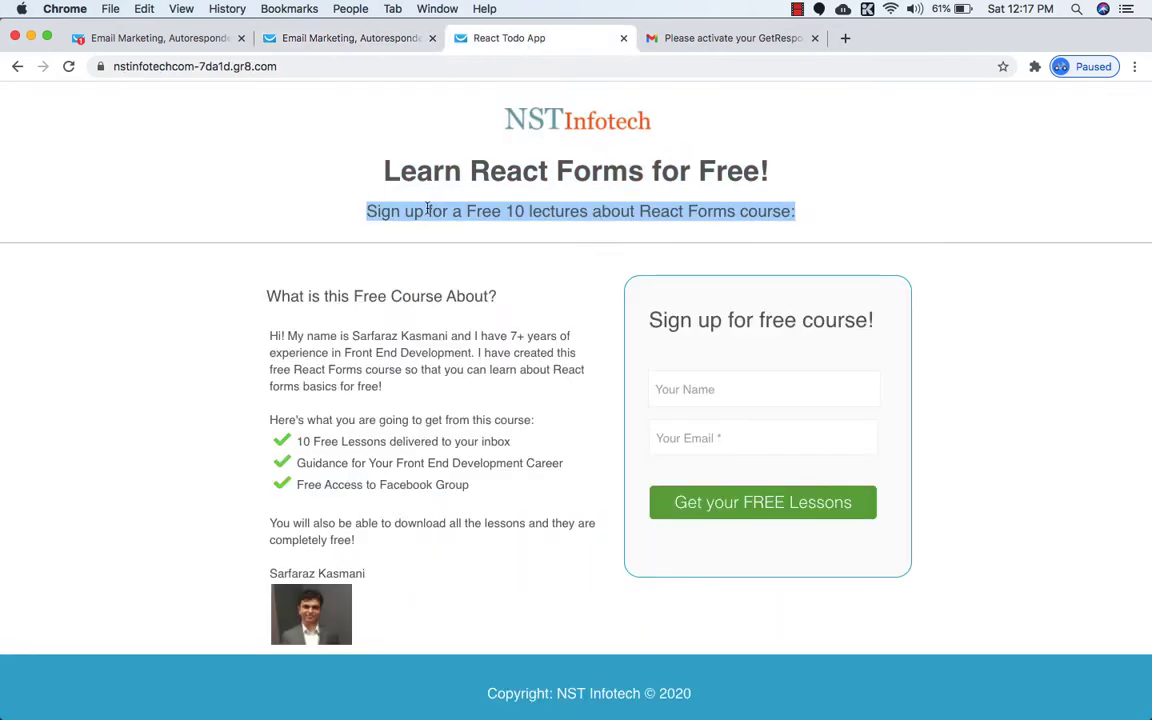
left_click(356, 37)
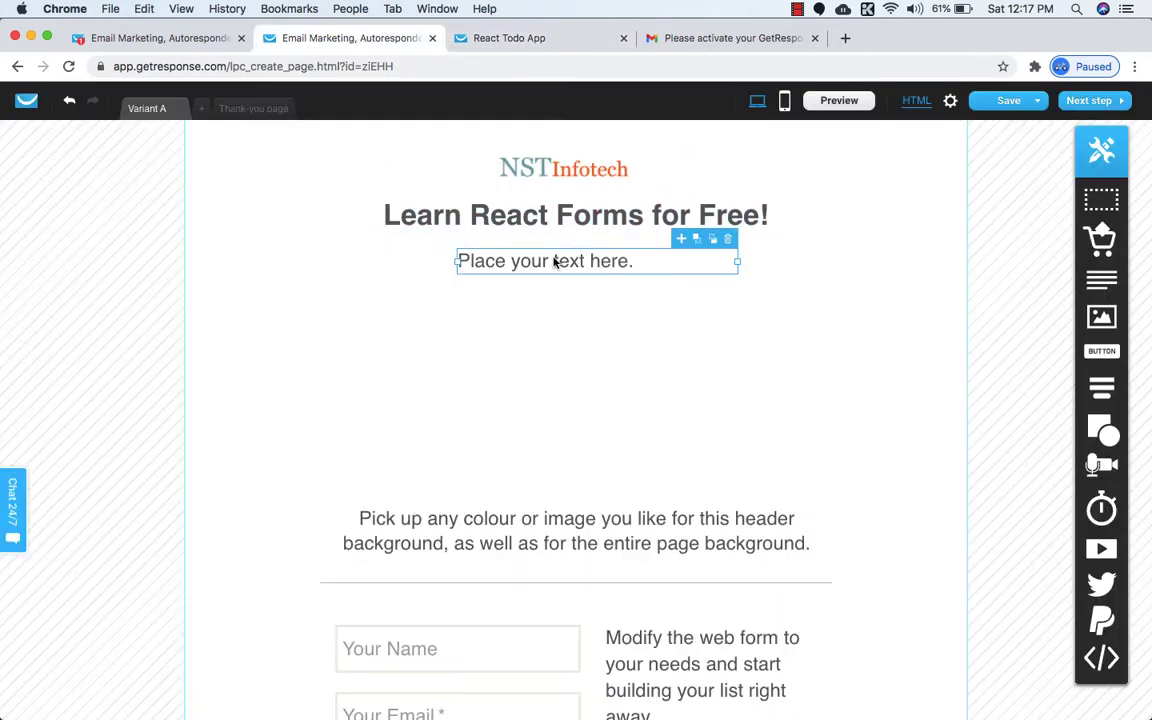
double_click(549, 270)
type("Sign up for a Free 10 lectures about React Forms course:")
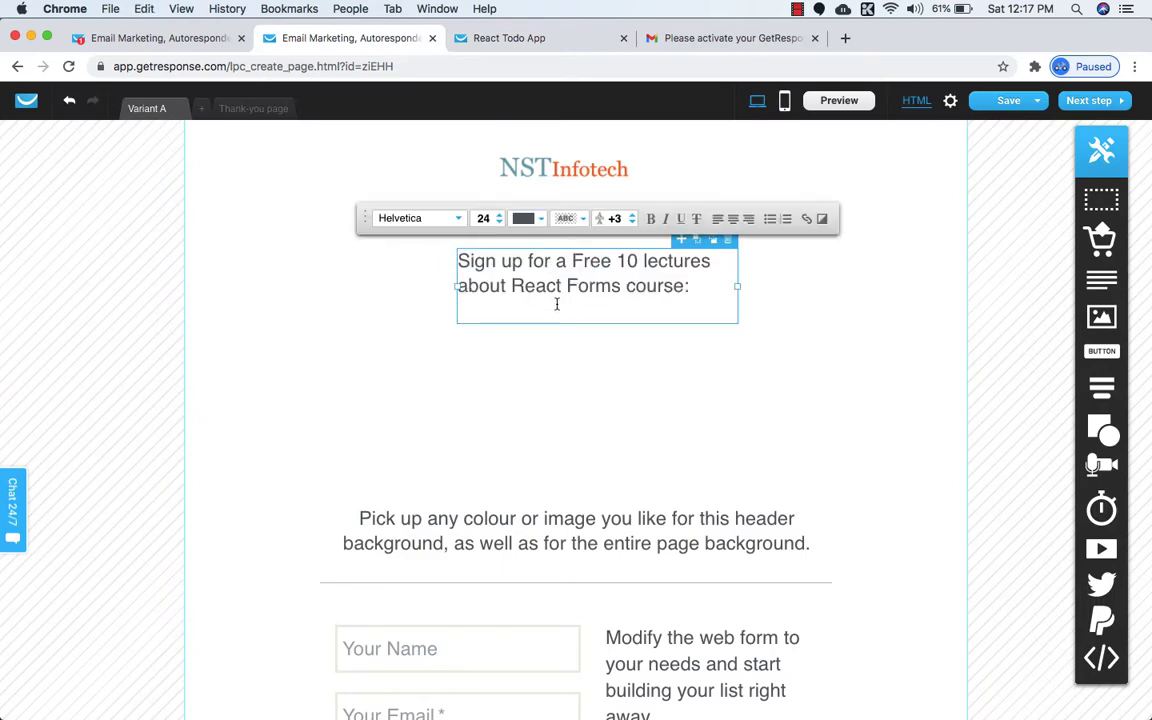
Widen the subtitle box to fit one line, centre-align it, and centre it under the headline.
left_click_drag(456, 288, 320, 277)
left_click_drag(737, 286, 858, 274)
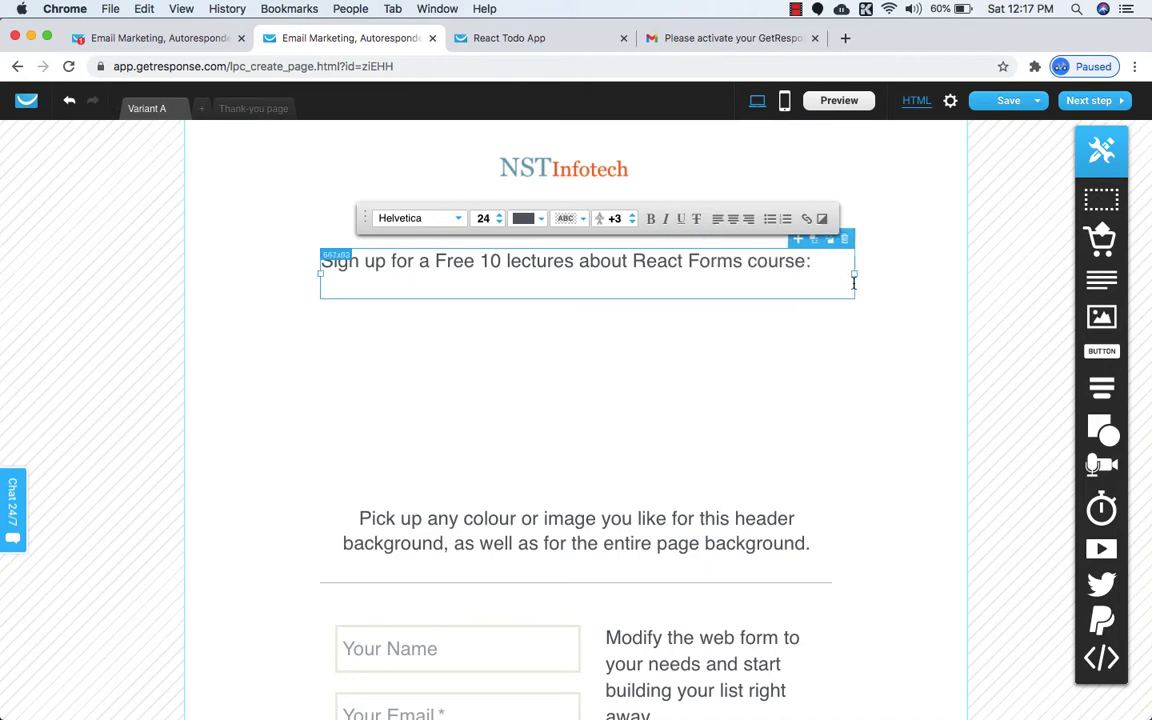
left_click(730, 225)
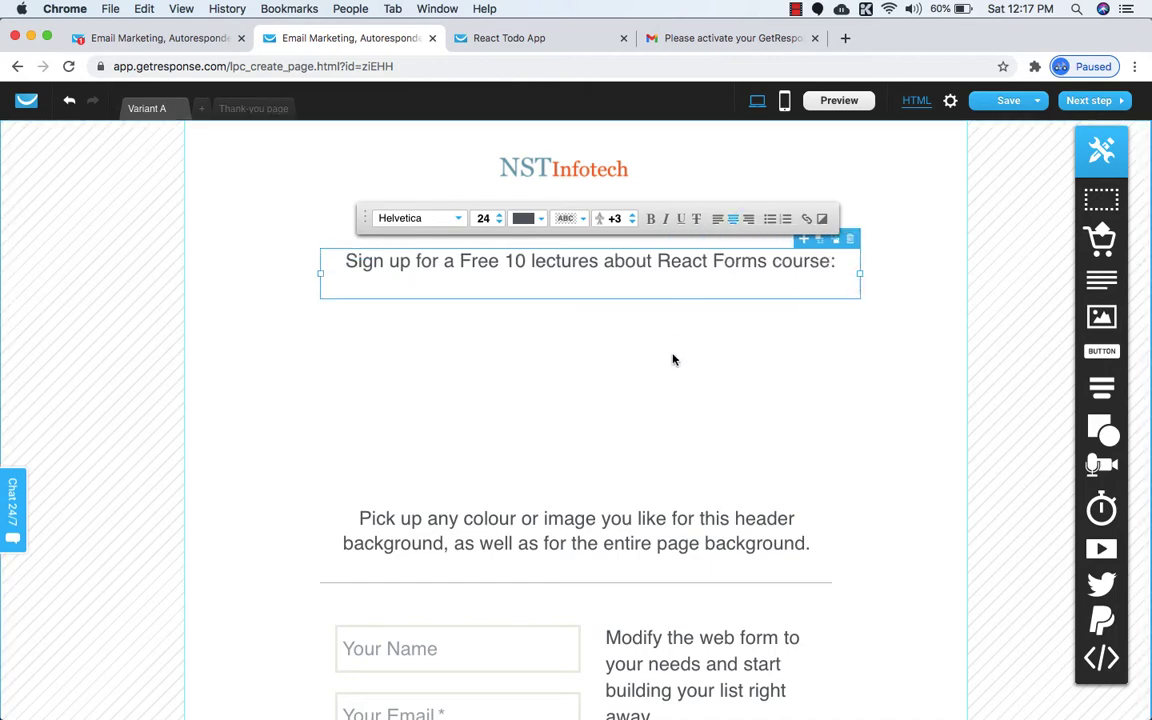
left_click(672, 356)
left_click_drag(617, 265, 605, 258)
left_click(607, 261)
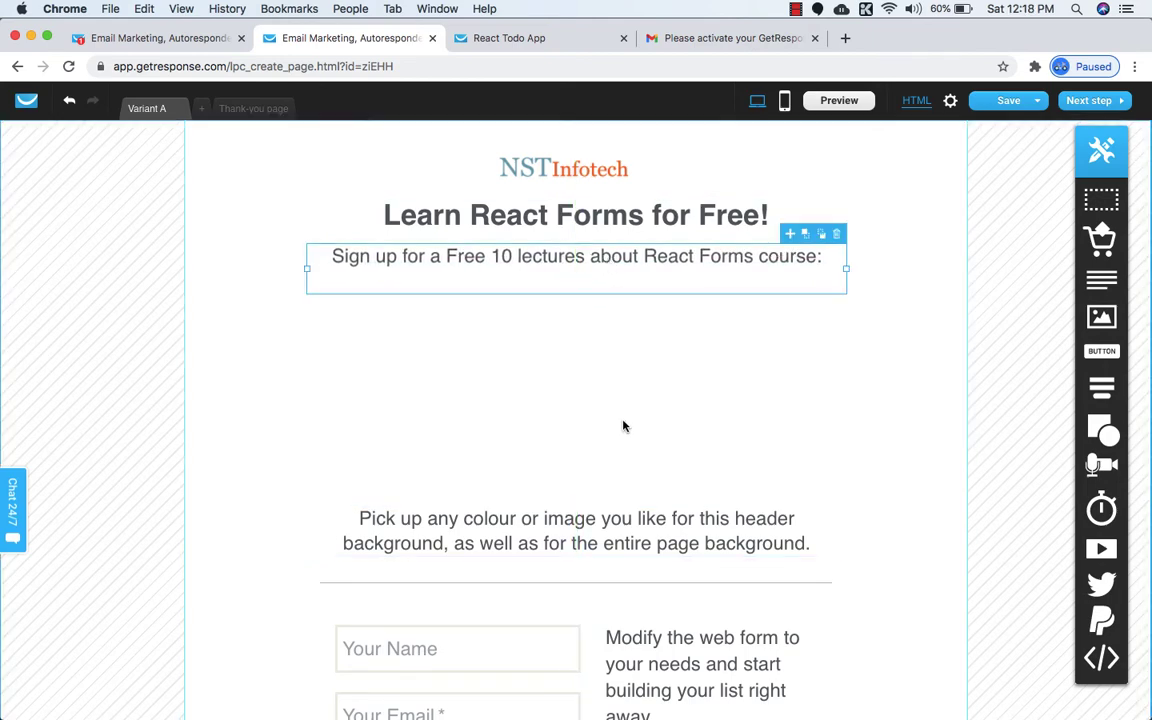
left_click(637, 527)
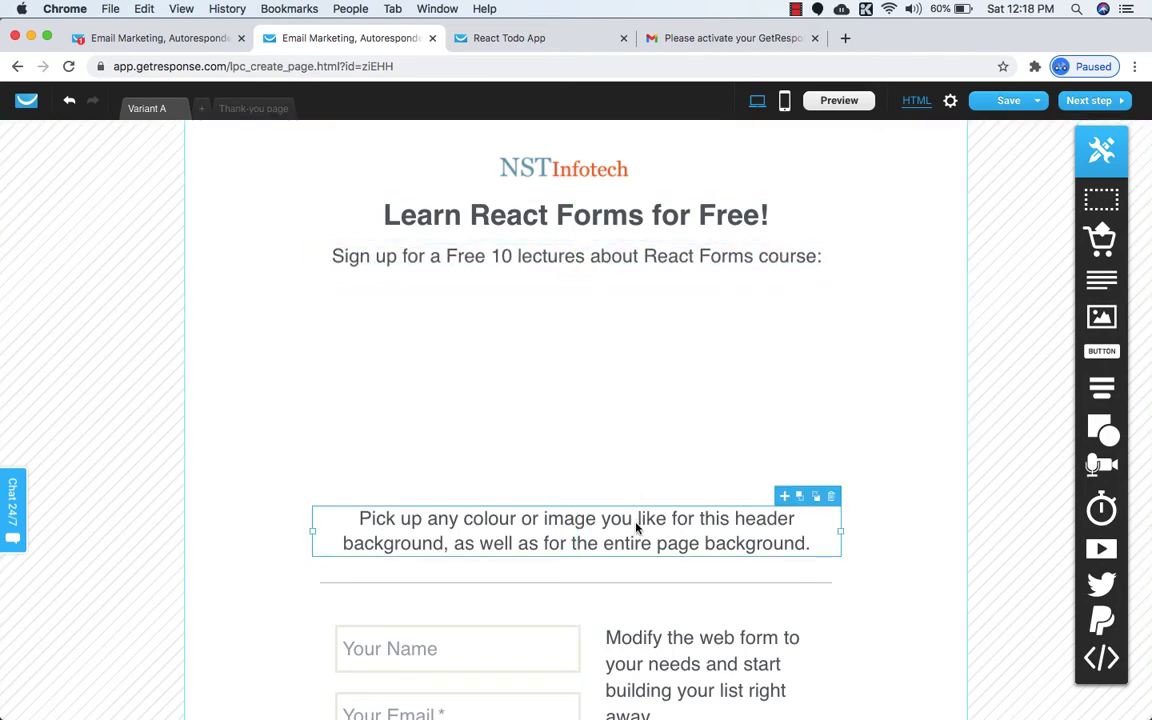
Delete the colour-hint paragraph and nudge the divider up under the subtitle.
key("BackSpace")
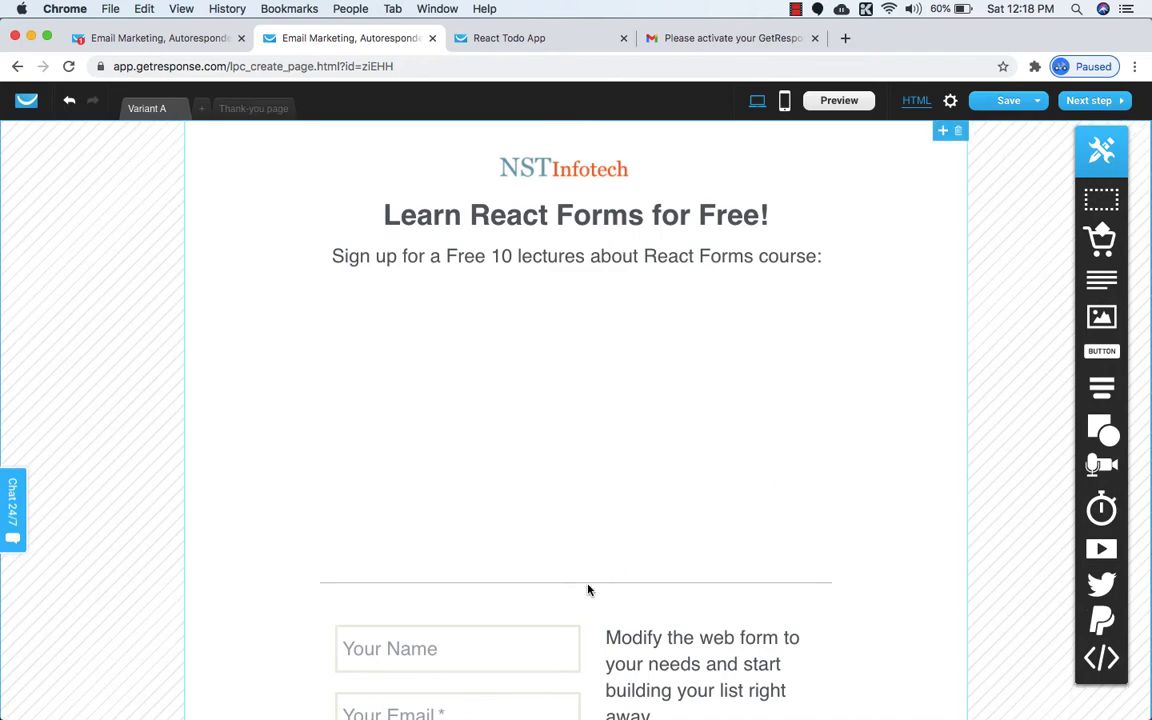
left_click(613, 584)
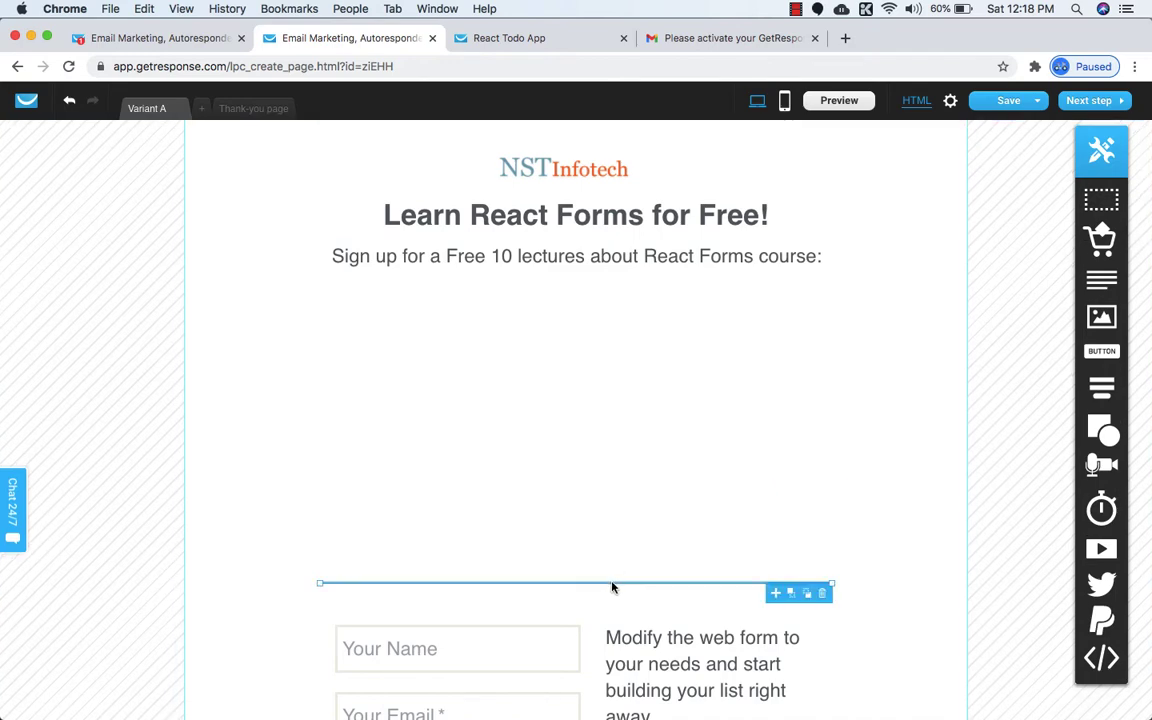
key("Up")
key("Up")
key("Up")
key("Up")
key("Up")
key("Up")
key("Up")
key("Up")
key("Up")
key("Up")
key("Up")
key("Up")
key("Up")
key("Up")
key("Up")
key("Up")
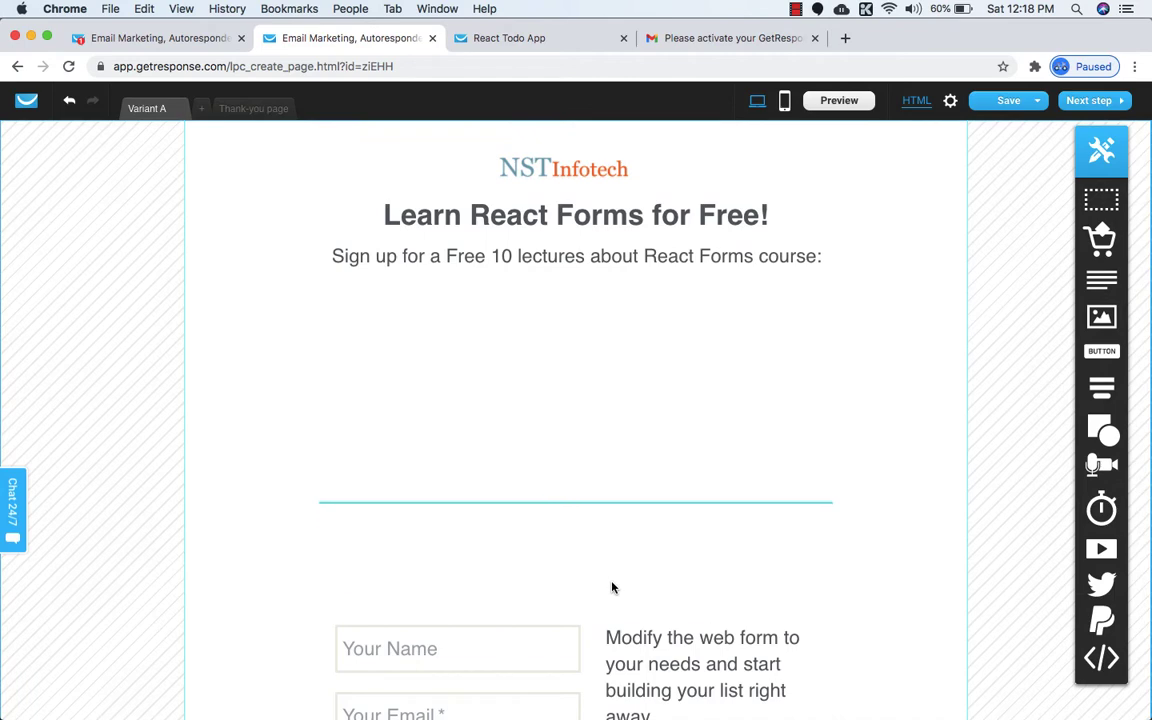
key("Up")
key("Up")
key("Up")
key("Up")
key("Up")
key("Up")
key("Up")
key("Up")
key("Up")
key("Up")
key("Up")
key("Up")
key("Up")
key("Up")
key("Up")
key("Up")
key("Up")
key("Up")
key("Up")
key("Up")
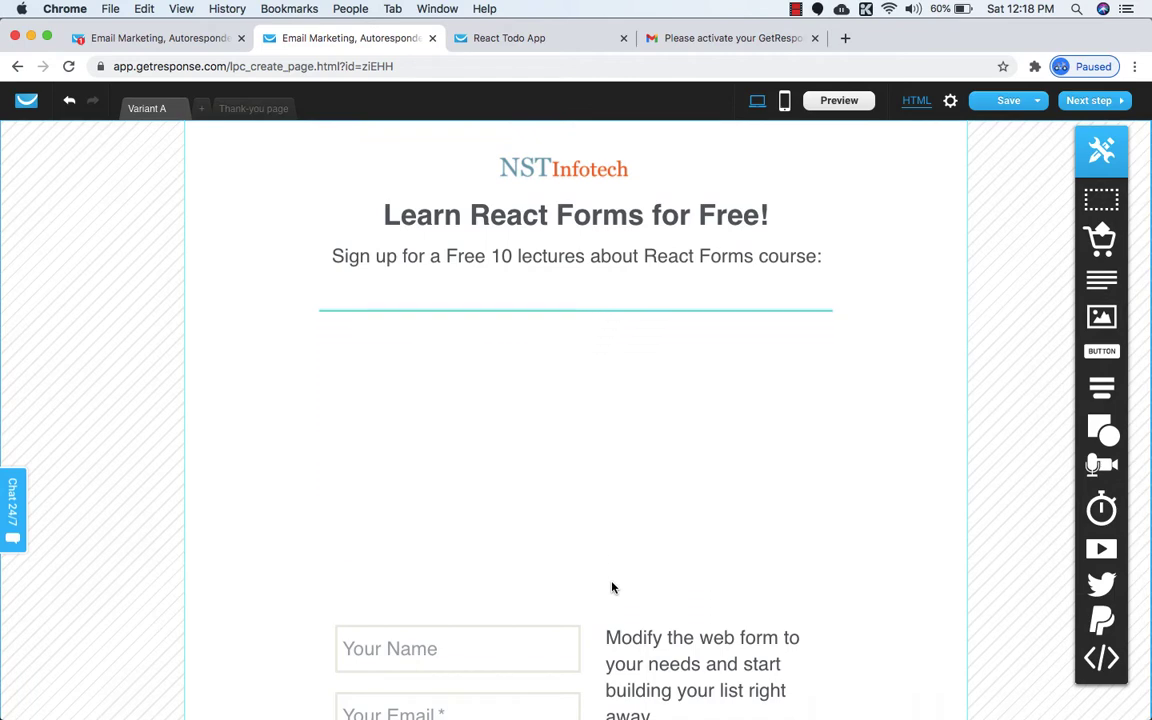
key("Up")
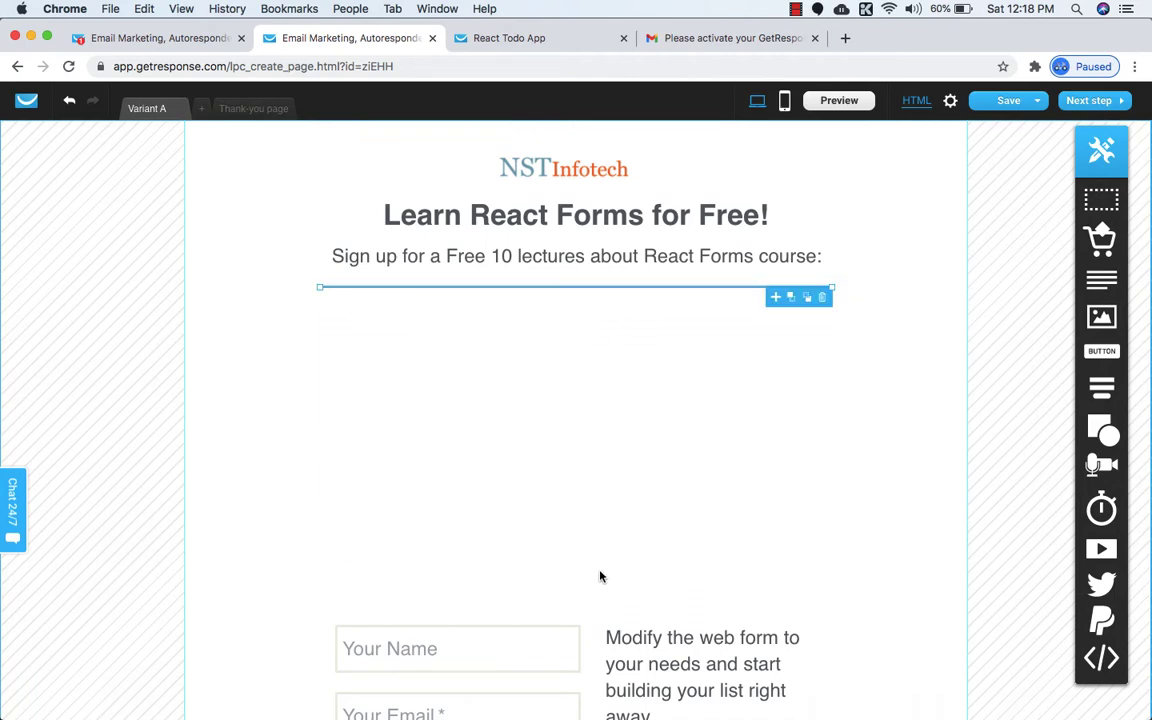
left_click(588, 38)
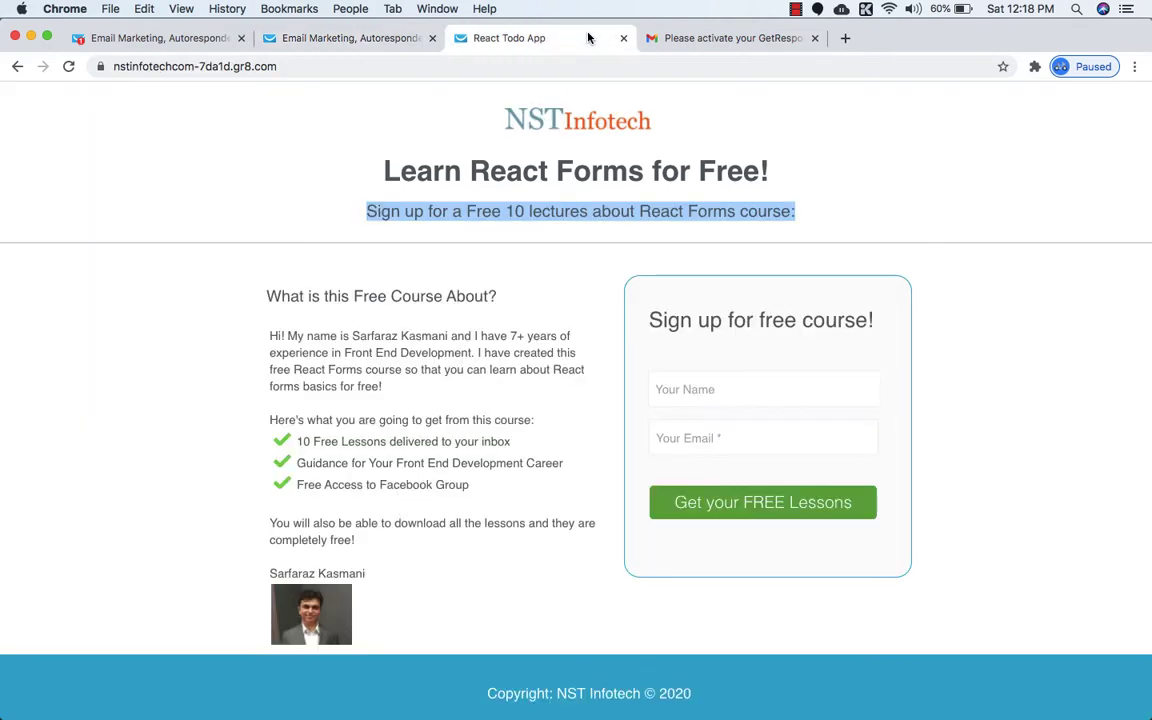
left_click(424, 223)
left_click(337, 40)
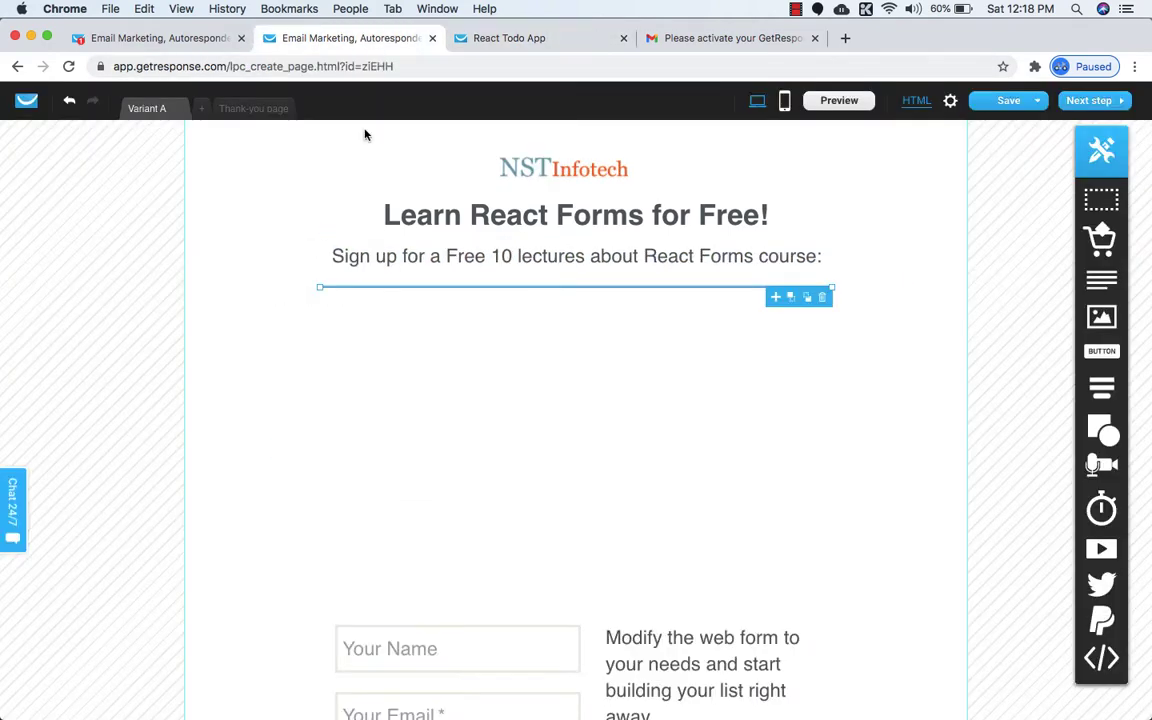
Stretch the divider from the left edge to the right edge of the page.
left_click_drag(320, 287, 1, 288)
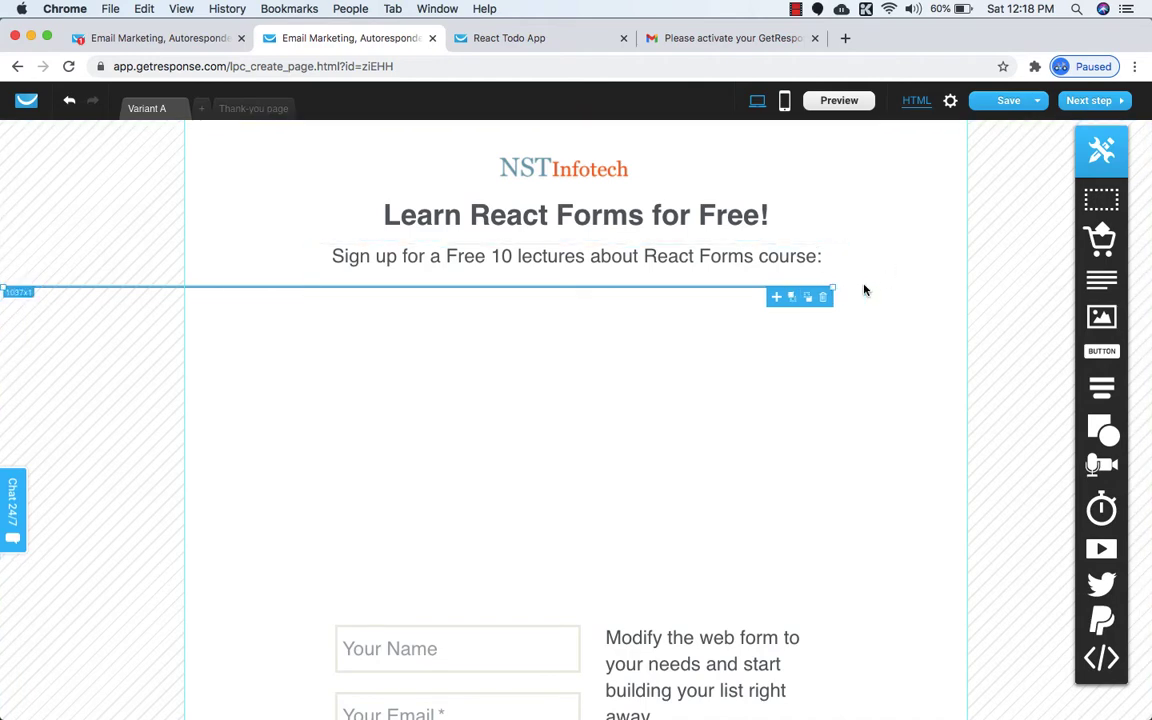
left_click_drag(833, 288, 1148, 286)
left_click(715, 363)
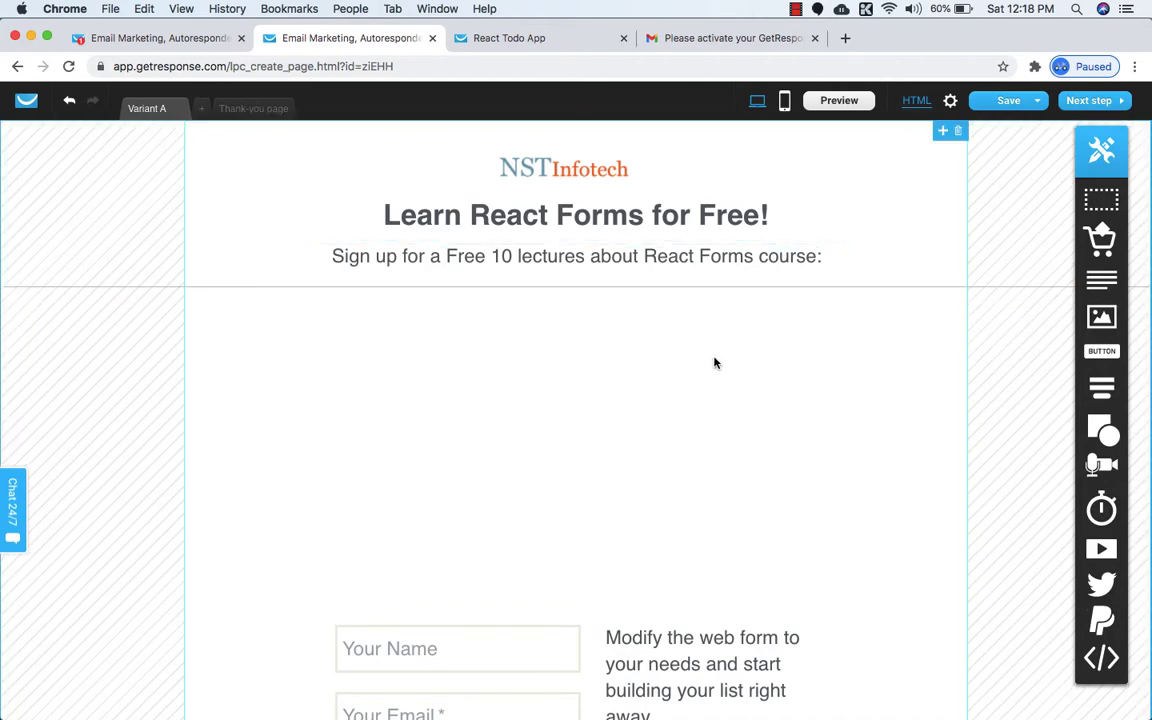
scroll(715, 363, "down", 5)
left_click(501, 40)
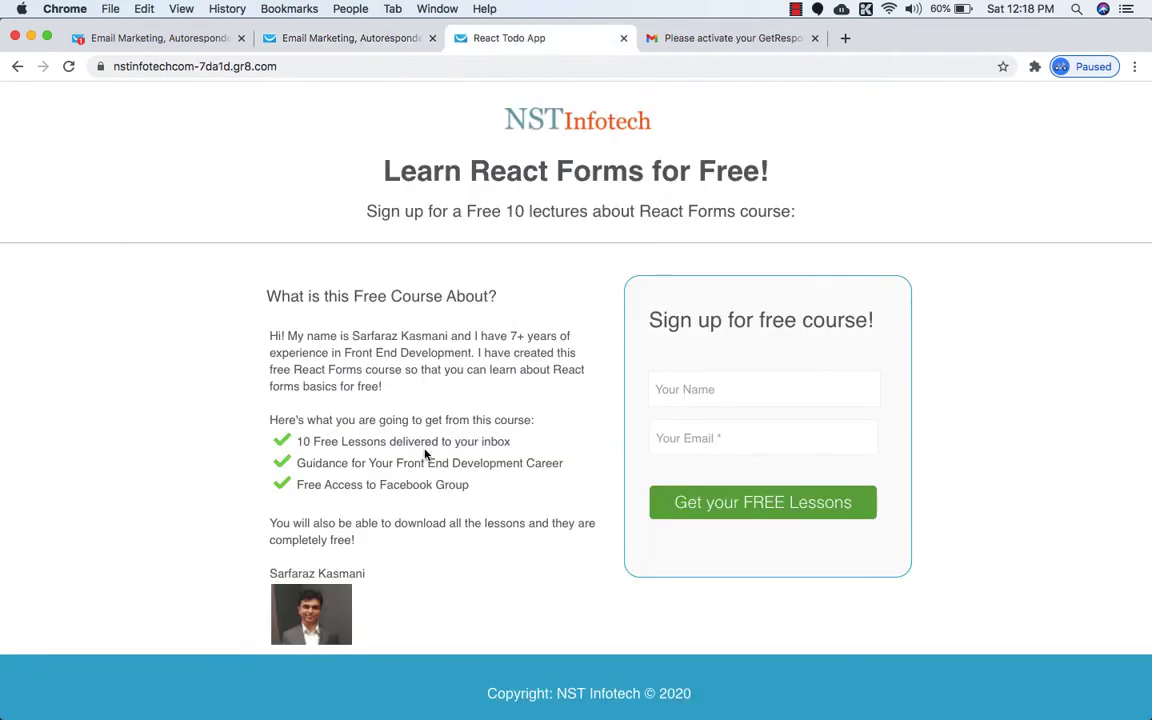
Arrange the 'Modify the web form' and 'Add custom fields' paragraphs in a column beside the signup form.
left_click(380, 38)
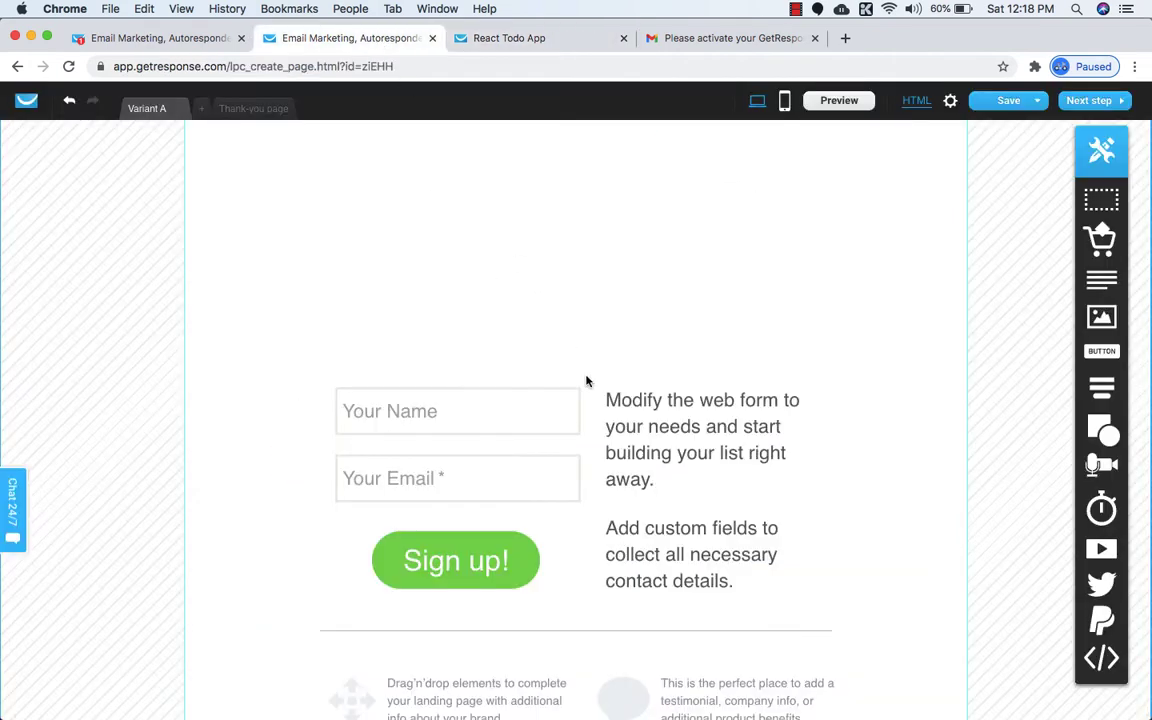
left_click(628, 440)
left_click(512, 420)
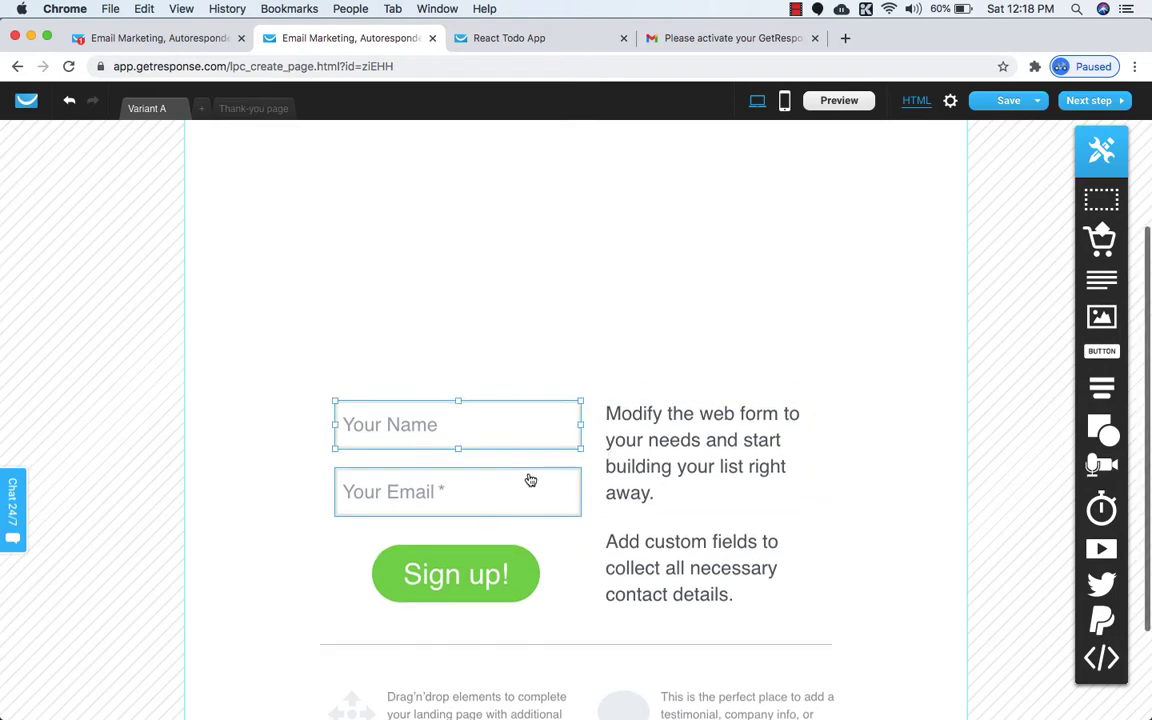
left_click(547, 543)
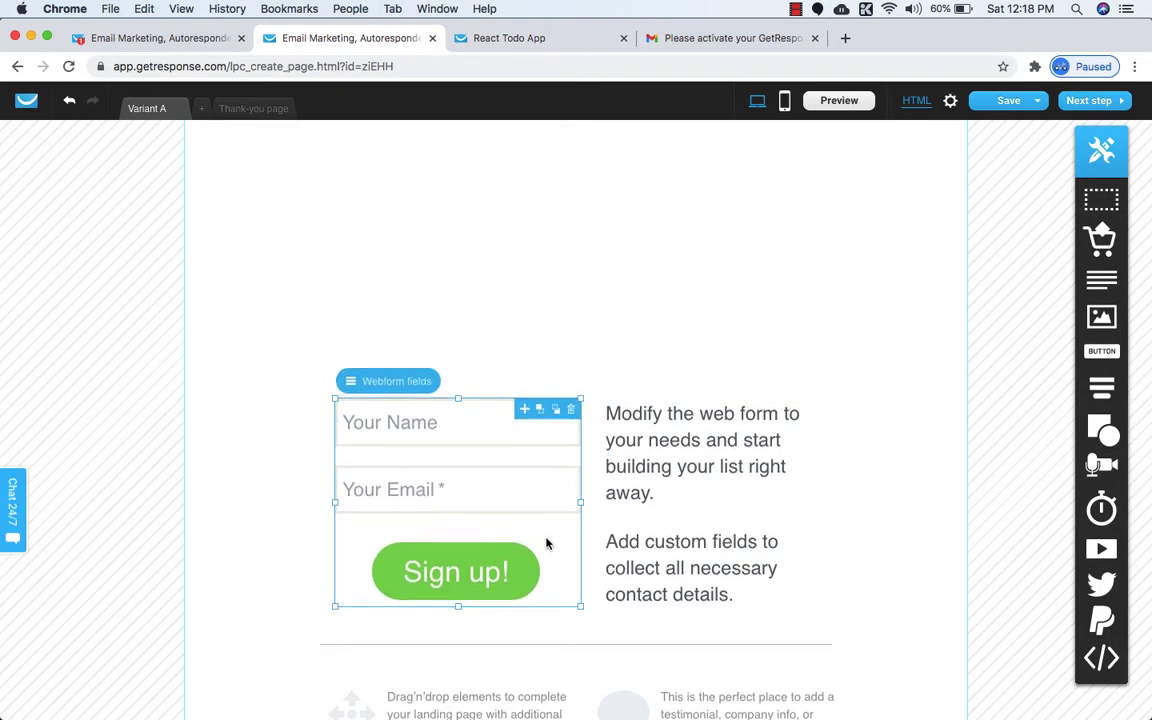
scroll(547, 543, "up", 3)
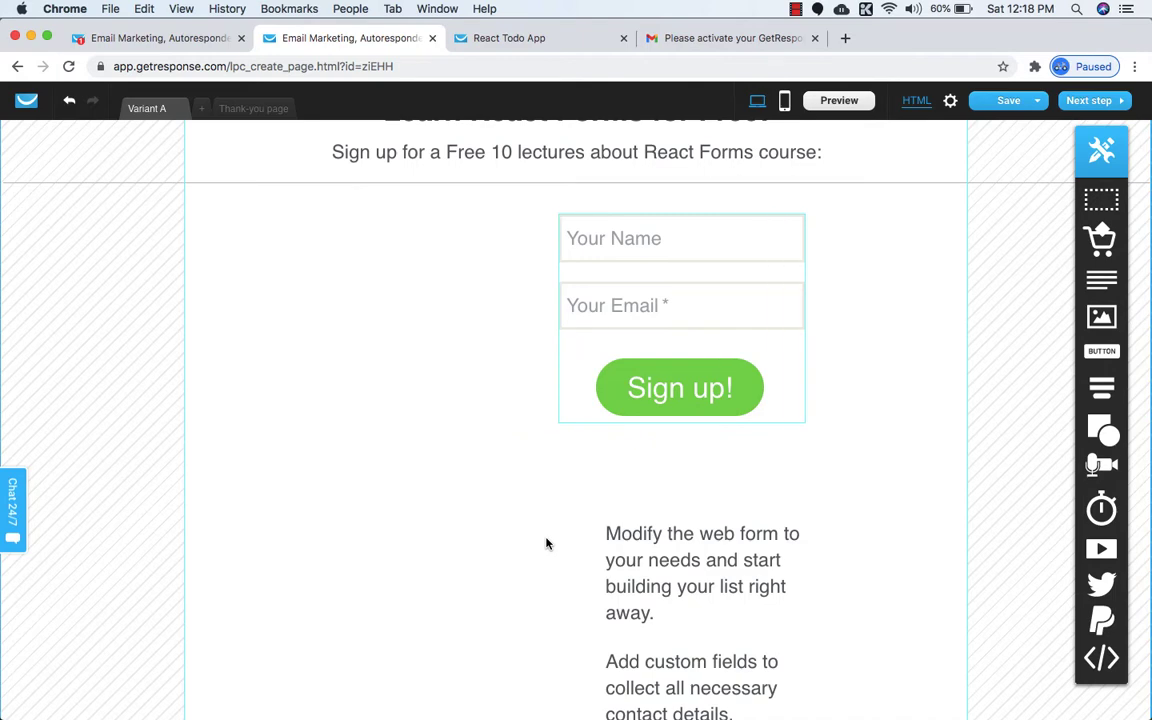
scroll(720, 610, "down", 1)
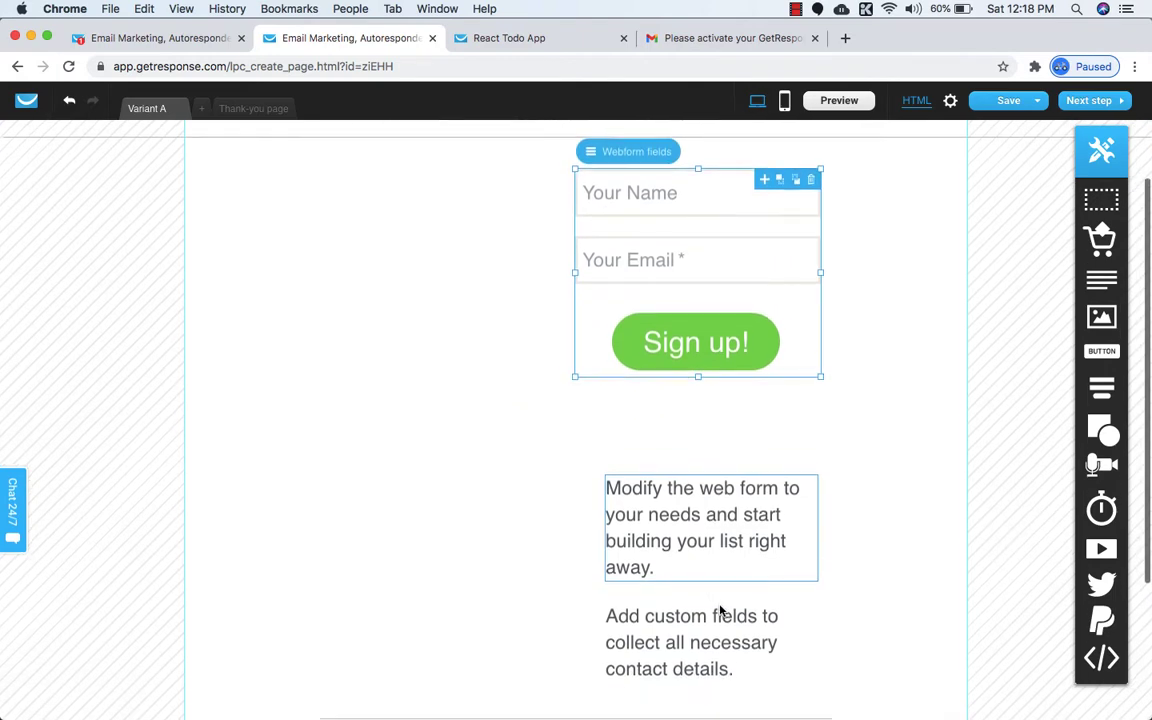
left_click(719, 559)
scroll(719, 560, "up", 1)
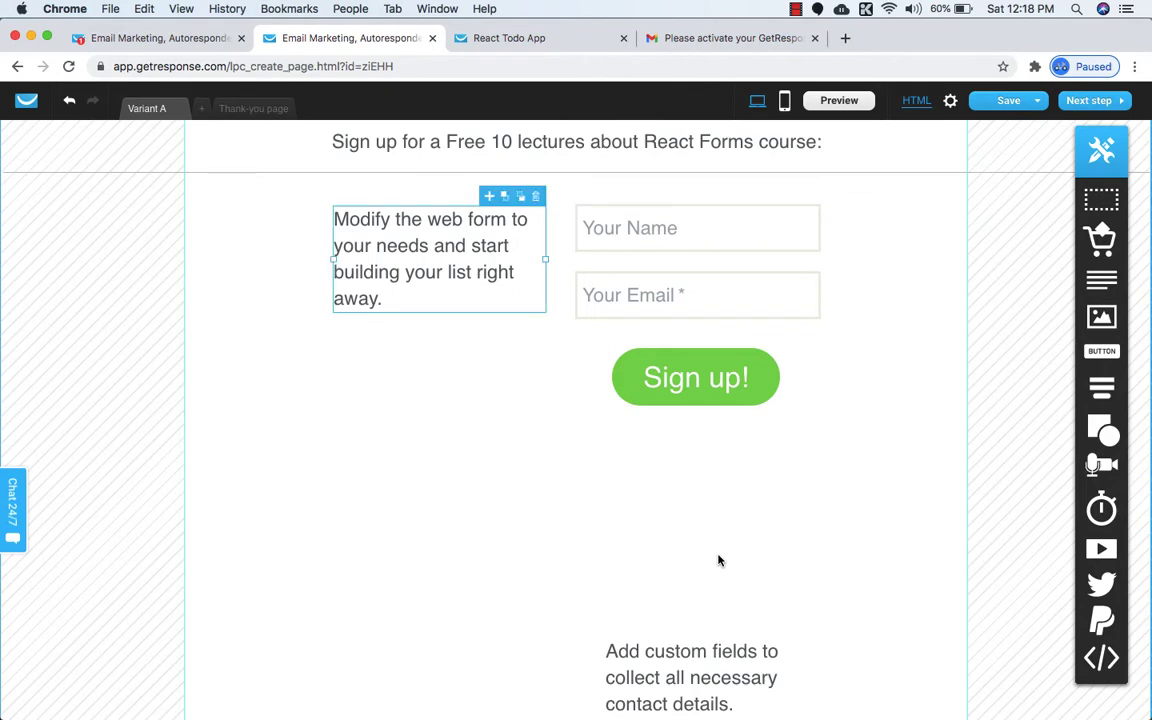
left_click(675, 682)
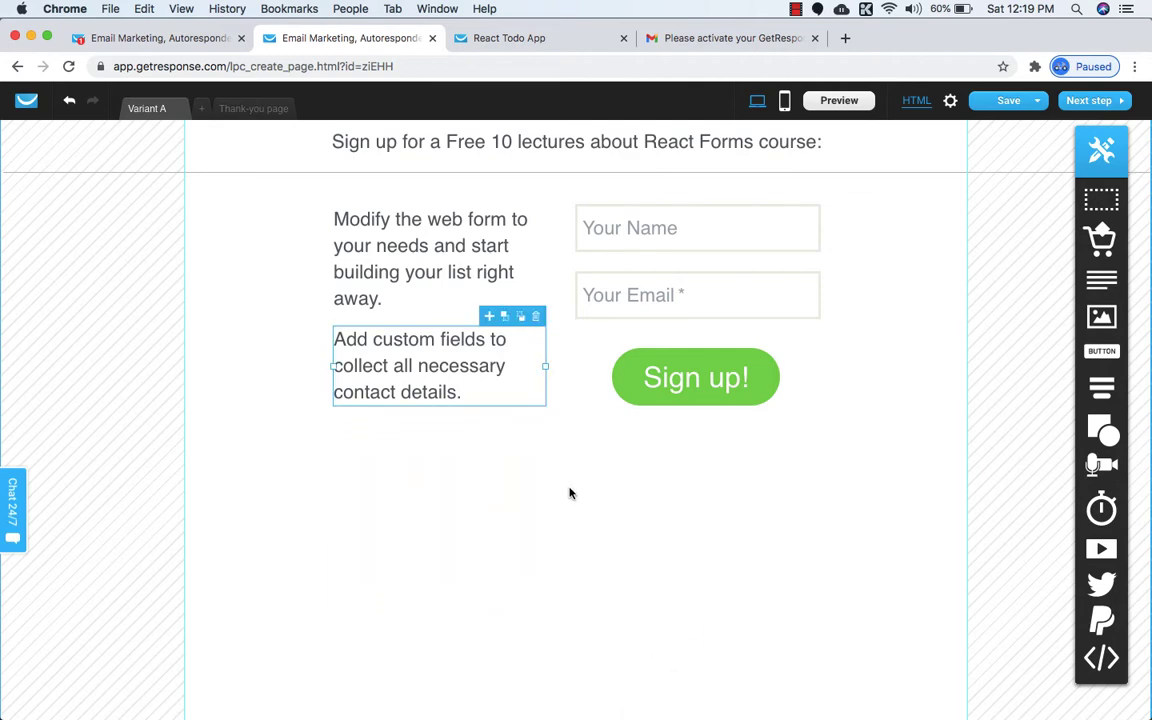
scroll(599, 483, "down", 5)
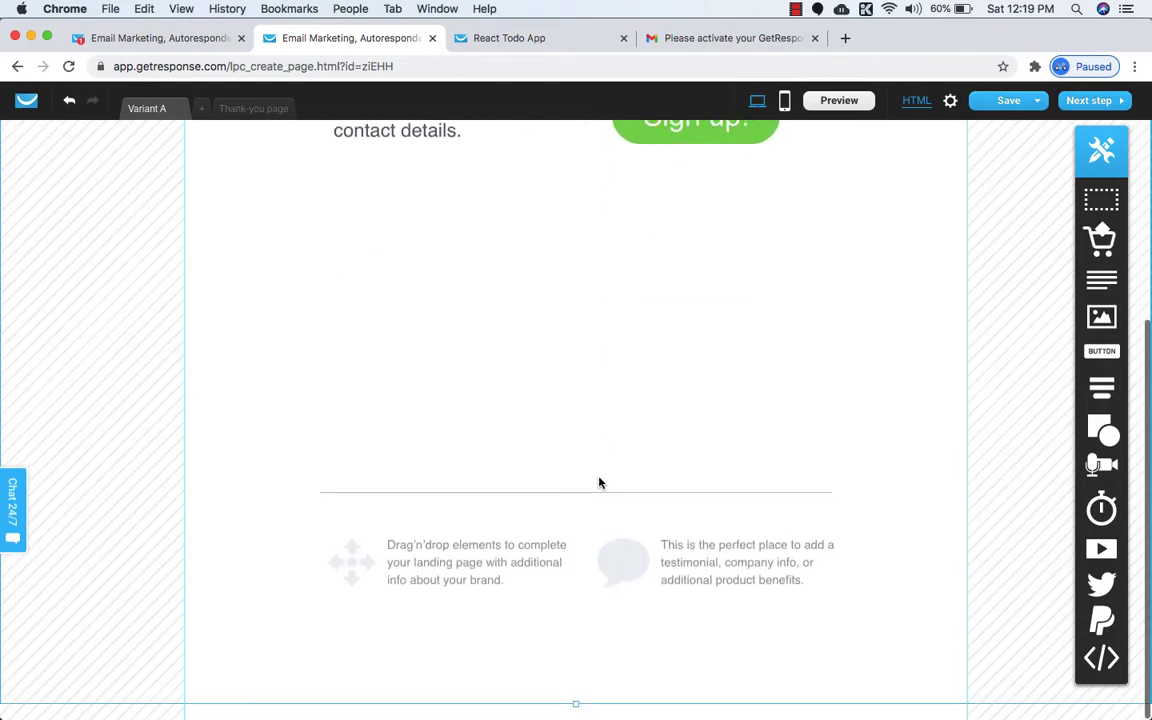
Delete the Drag'n'drop text, arrows icon, testimonial text and speech-bubble icon placeholders.
left_click(486, 567)
key("Delete")
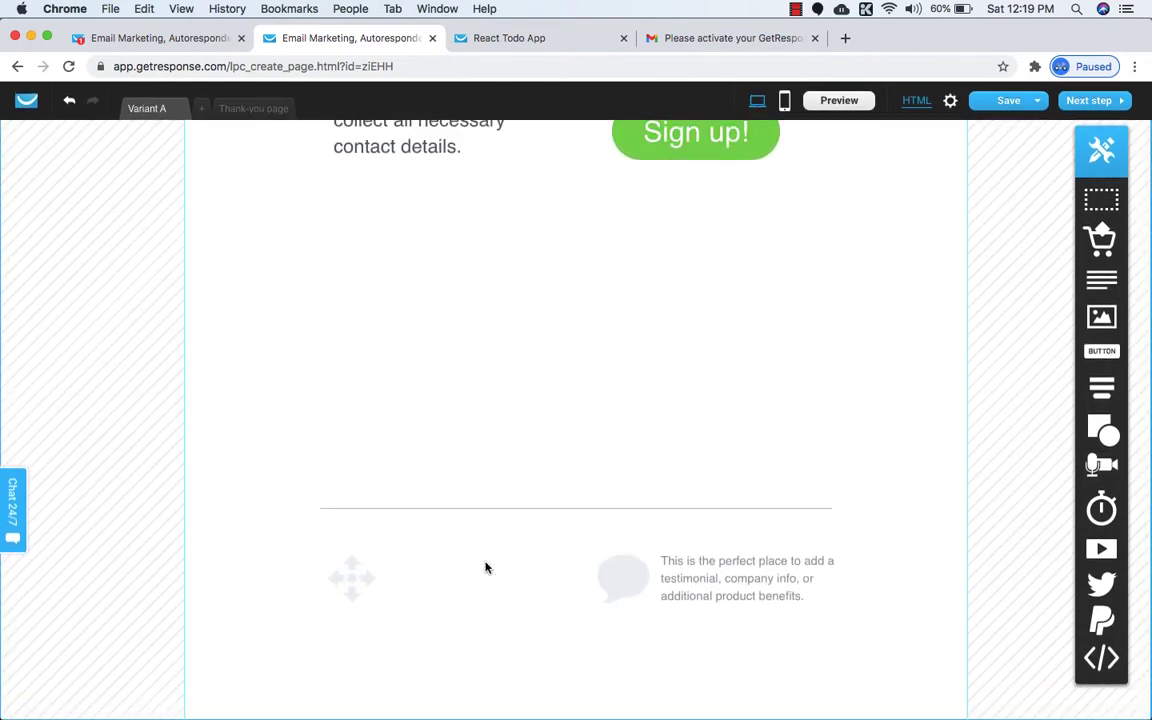
left_click(345, 577)
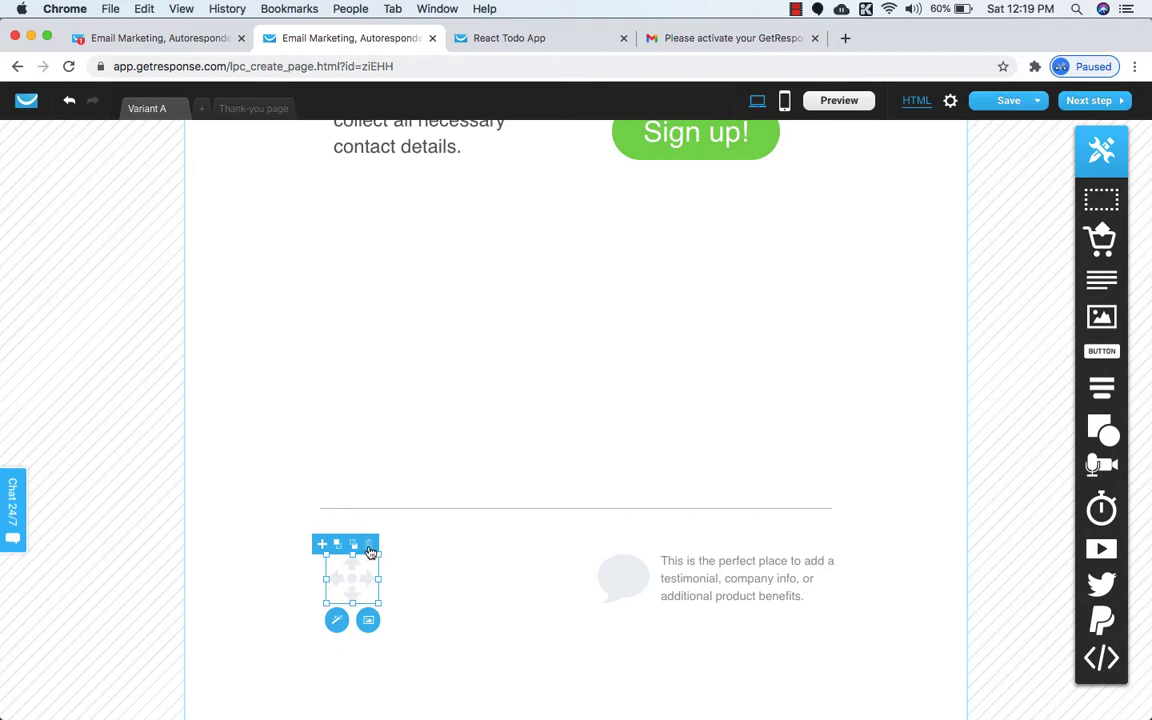
left_click(368, 544)
left_click(705, 572)
left_click(838, 542)
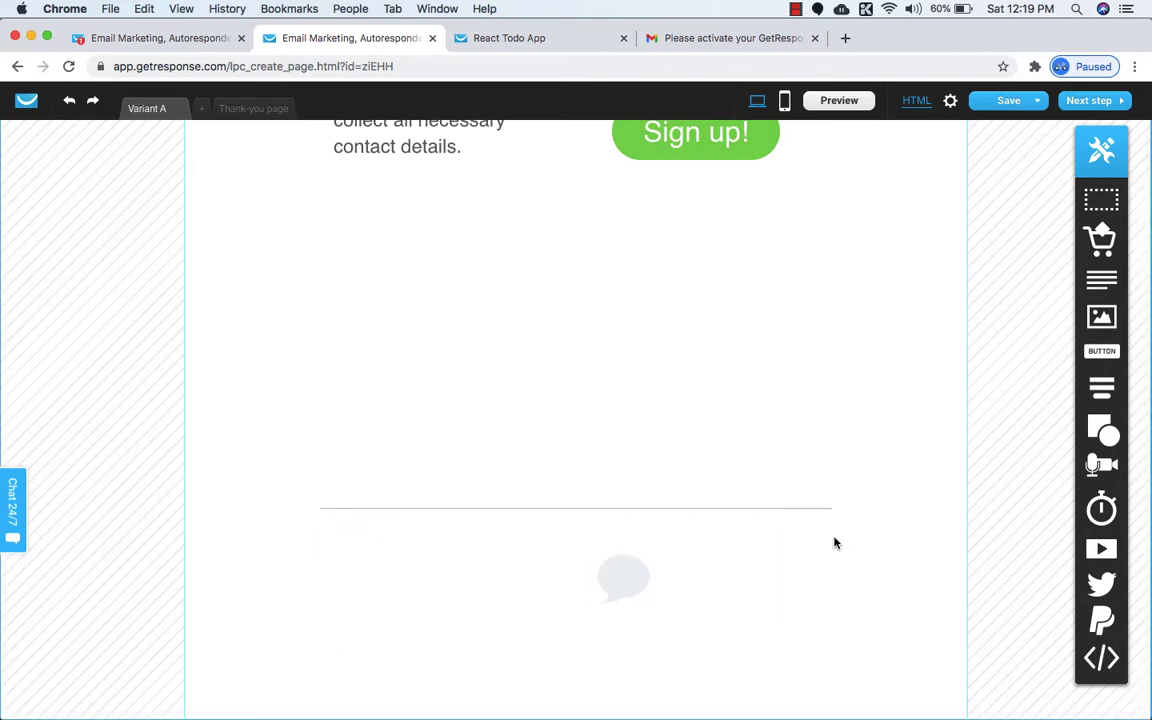
left_click(625, 580)
left_click(641, 547)
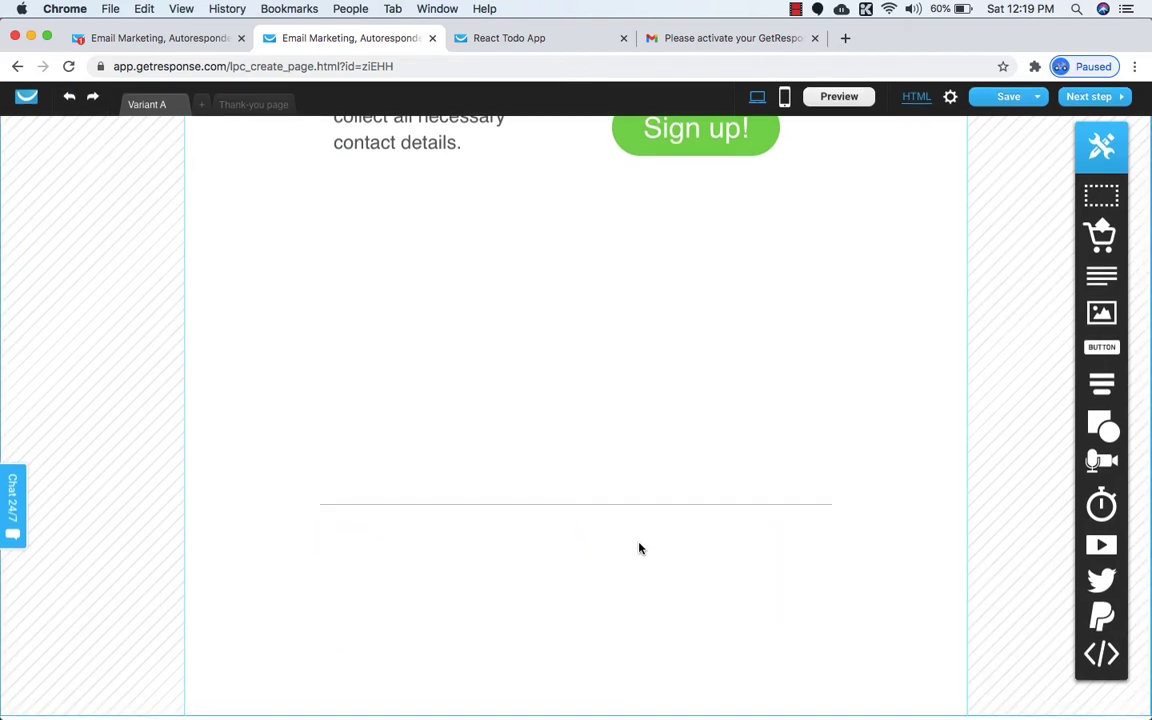
Compare the editor layout against the published React Todo App page.
scroll(640, 548, "up", 3)
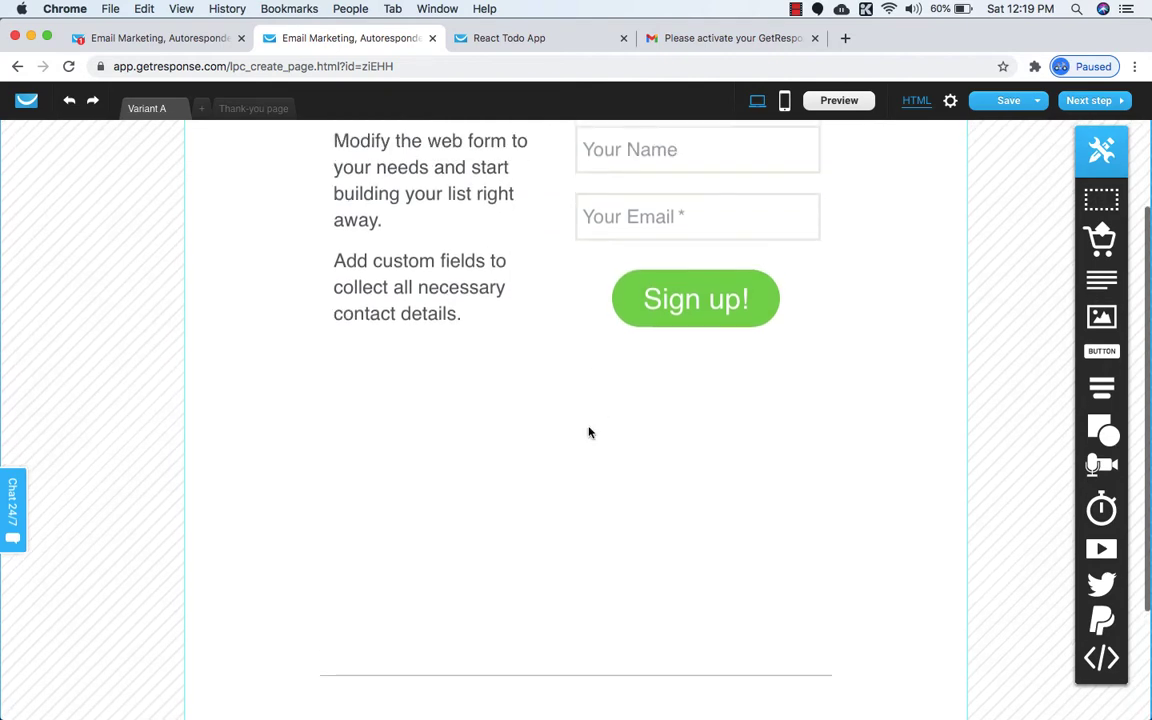
left_click(528, 42)
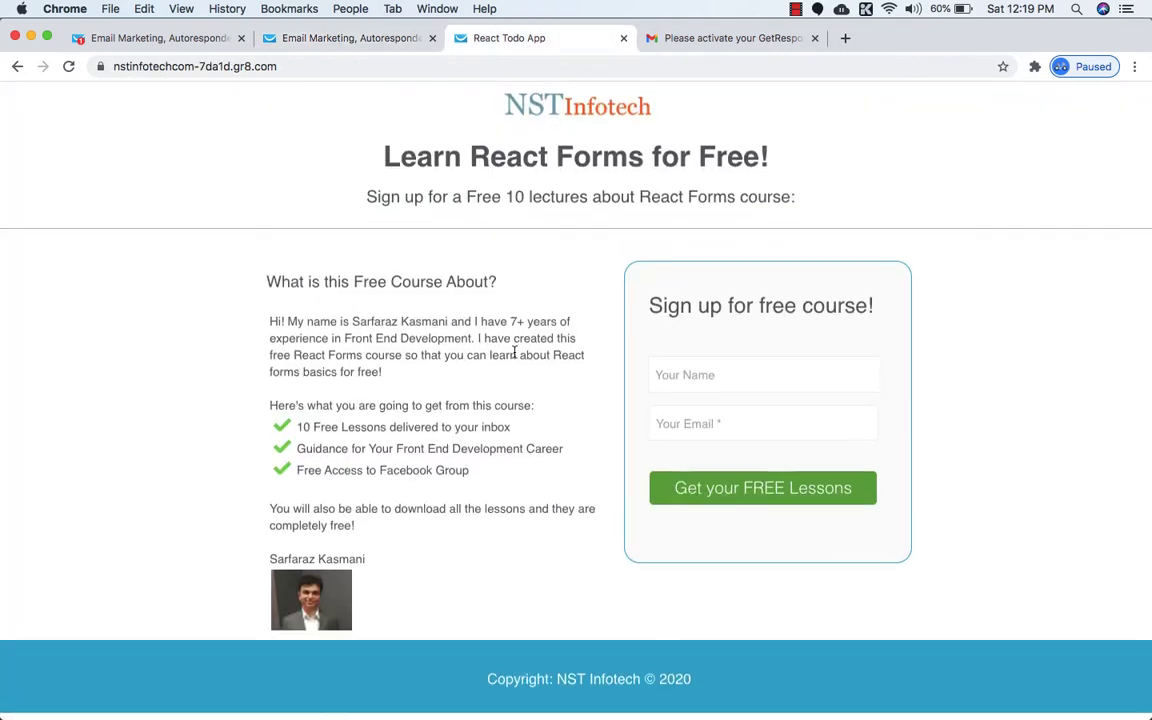
left_click(350, 38)
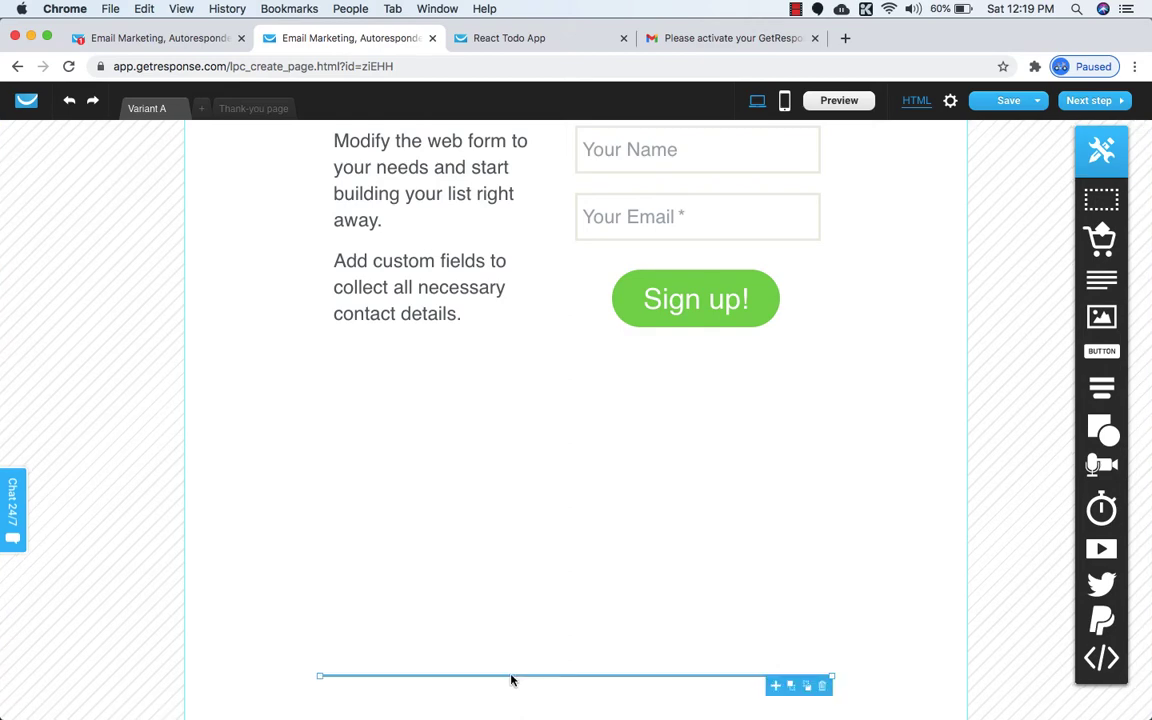
scroll(449, 522, "up", 4)
scroll(449, 522, "down", 1)
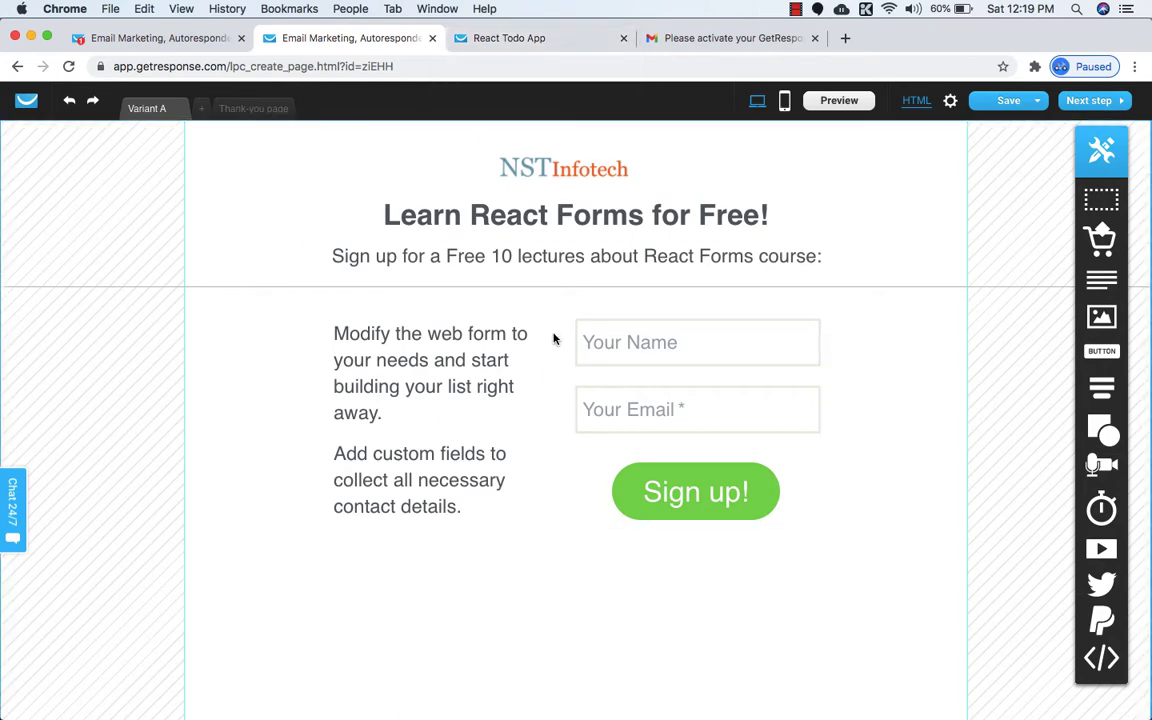
scroll(596, 430, "down", 3)
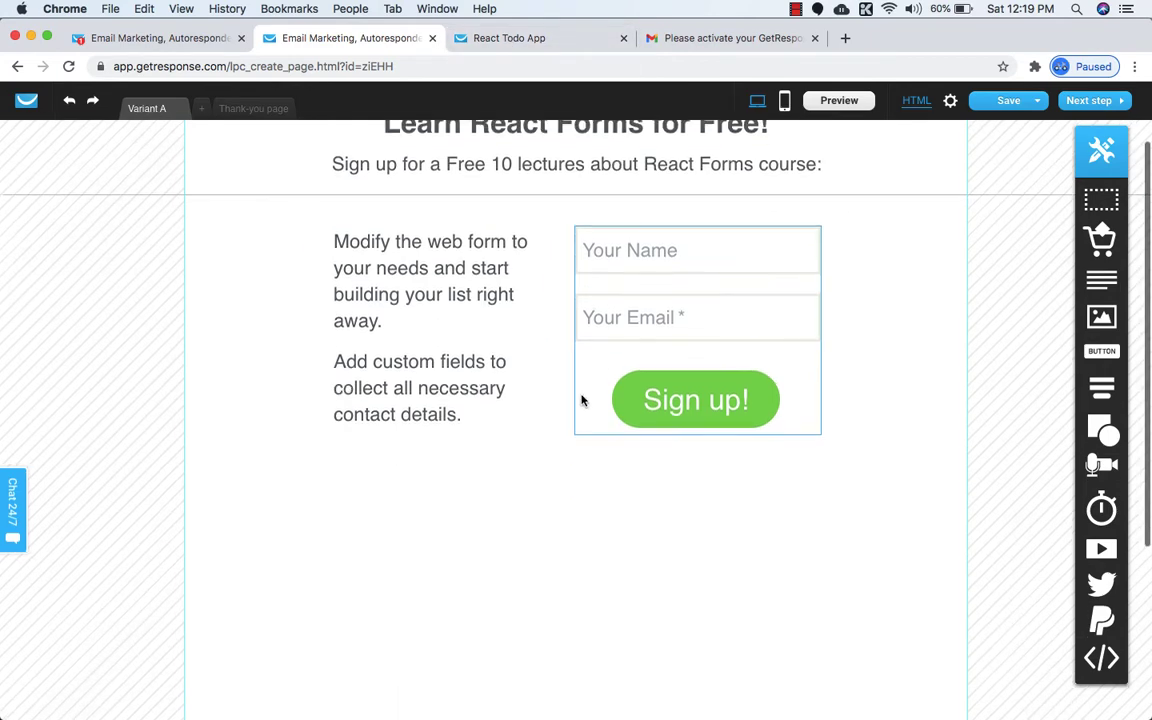
left_click(514, 40)
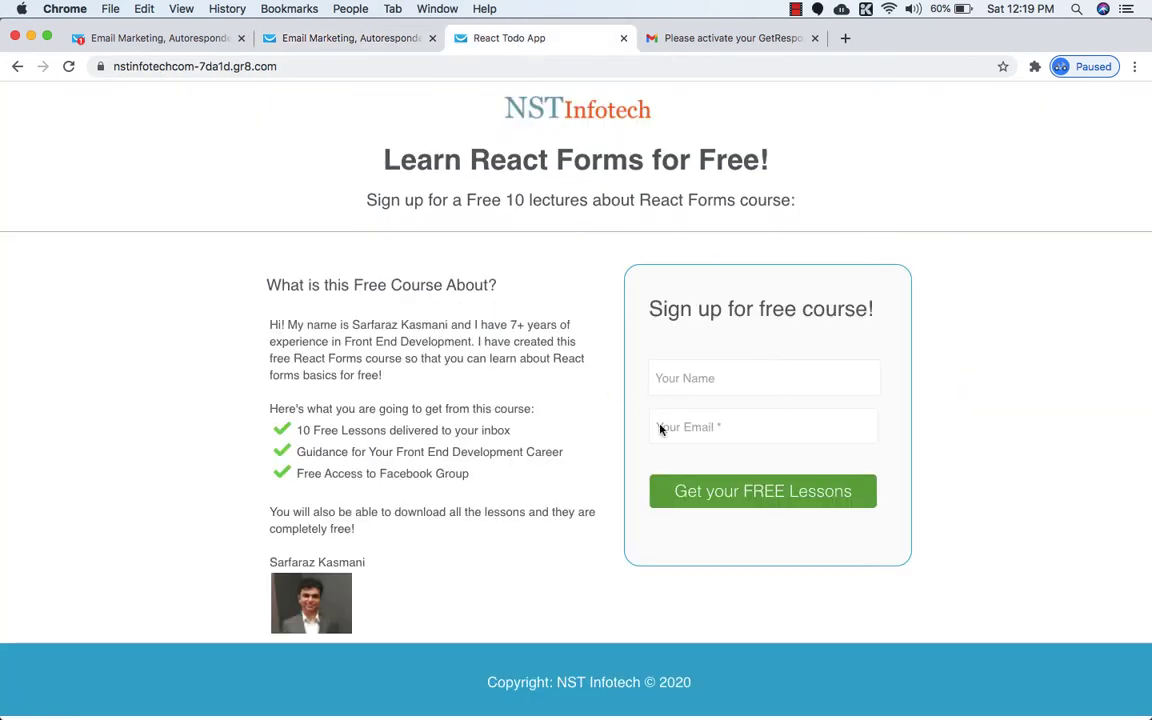
Place a square shape from the Shapes flyout just below the signup form.
left_click(290, 40)
mouse_move(1101, 430)
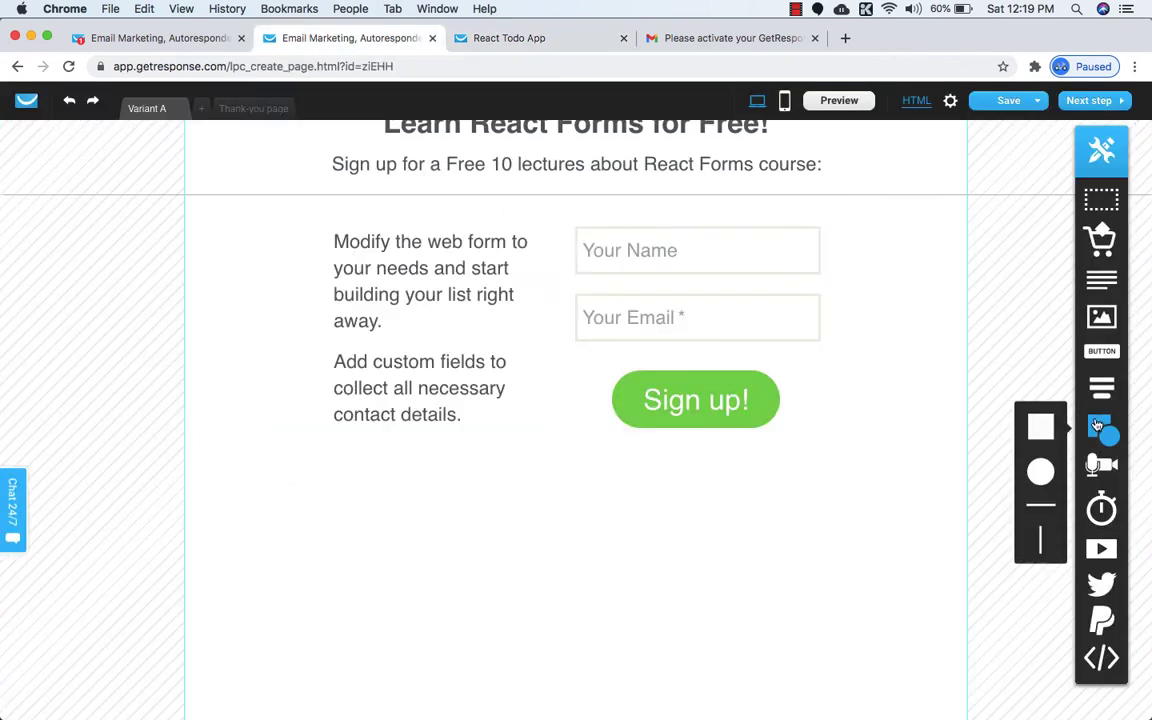
left_click_drag(1039, 424, 696, 559)
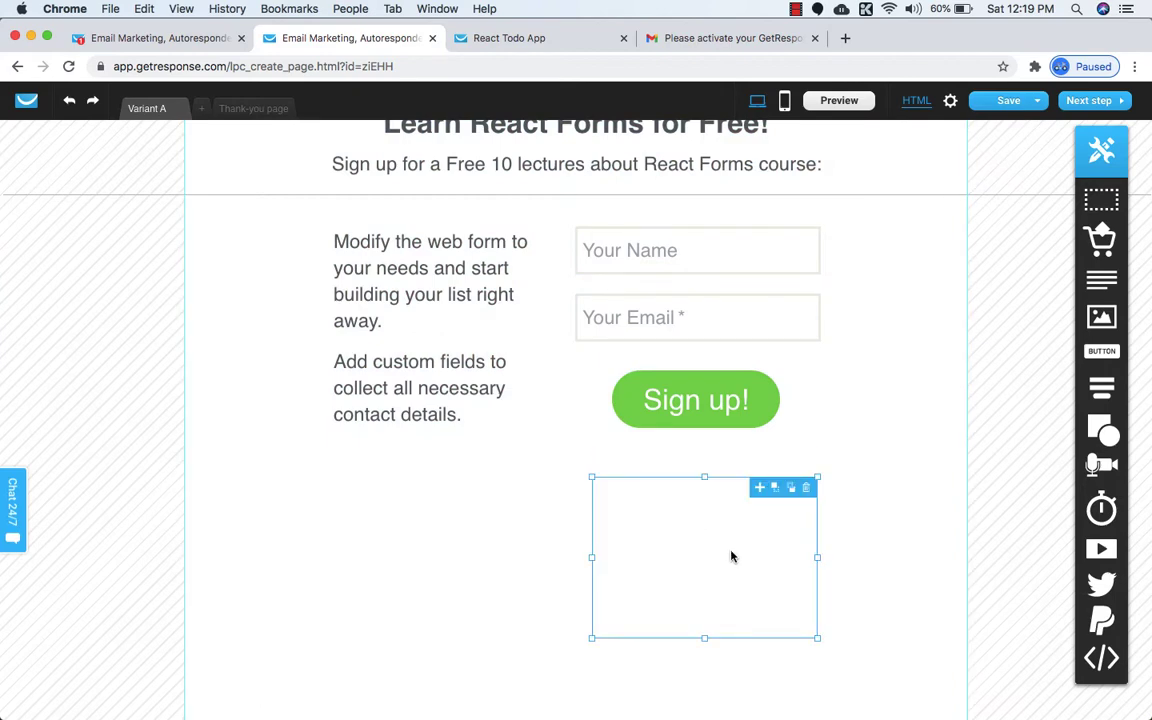
left_click(732, 555)
left_click(556, 576)
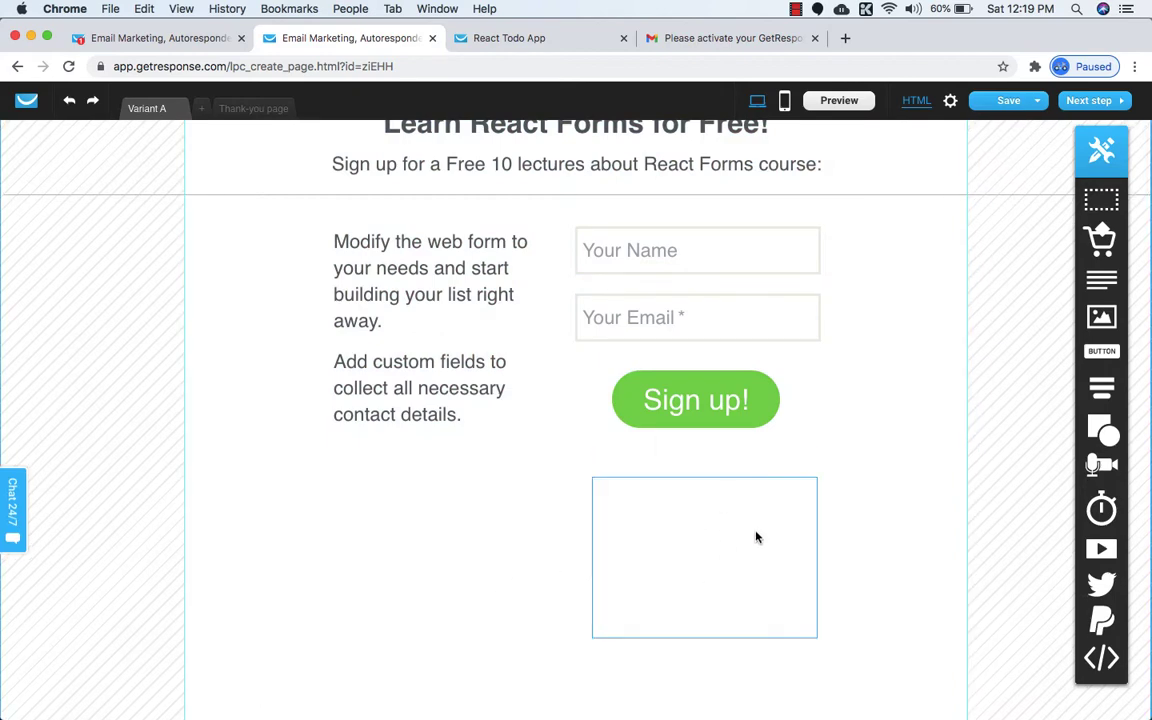
left_click(708, 567)
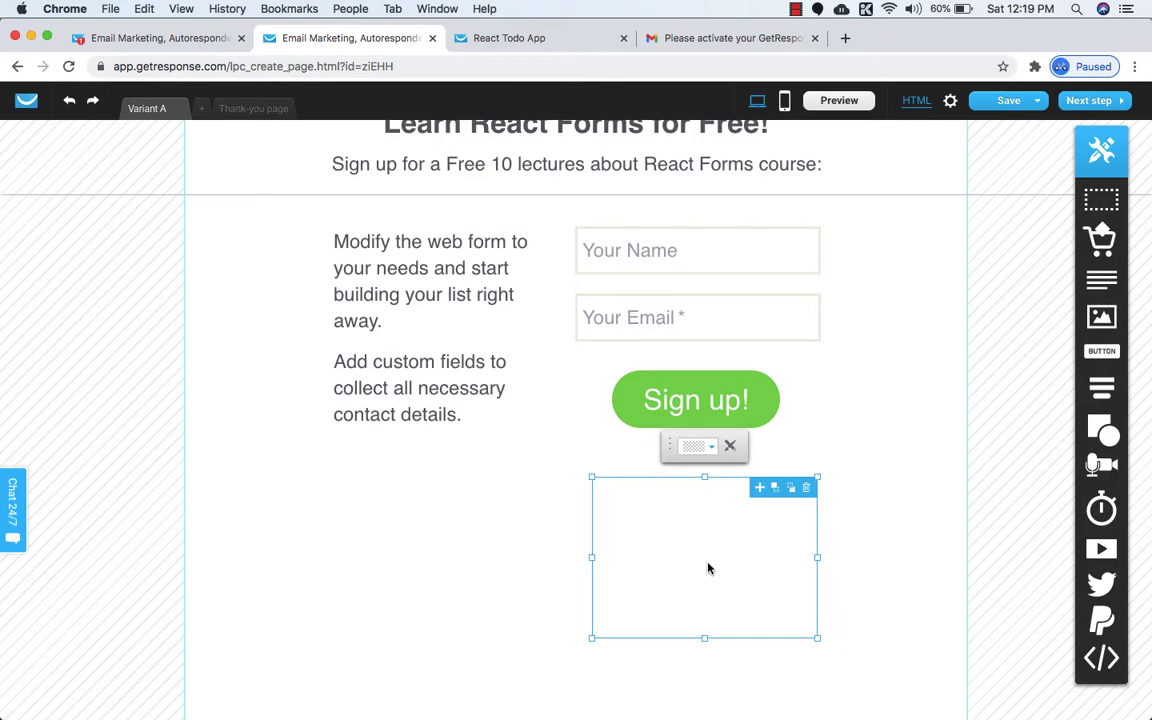
Fill the square with pale grey #E2E2E2.
left_click(697, 445)
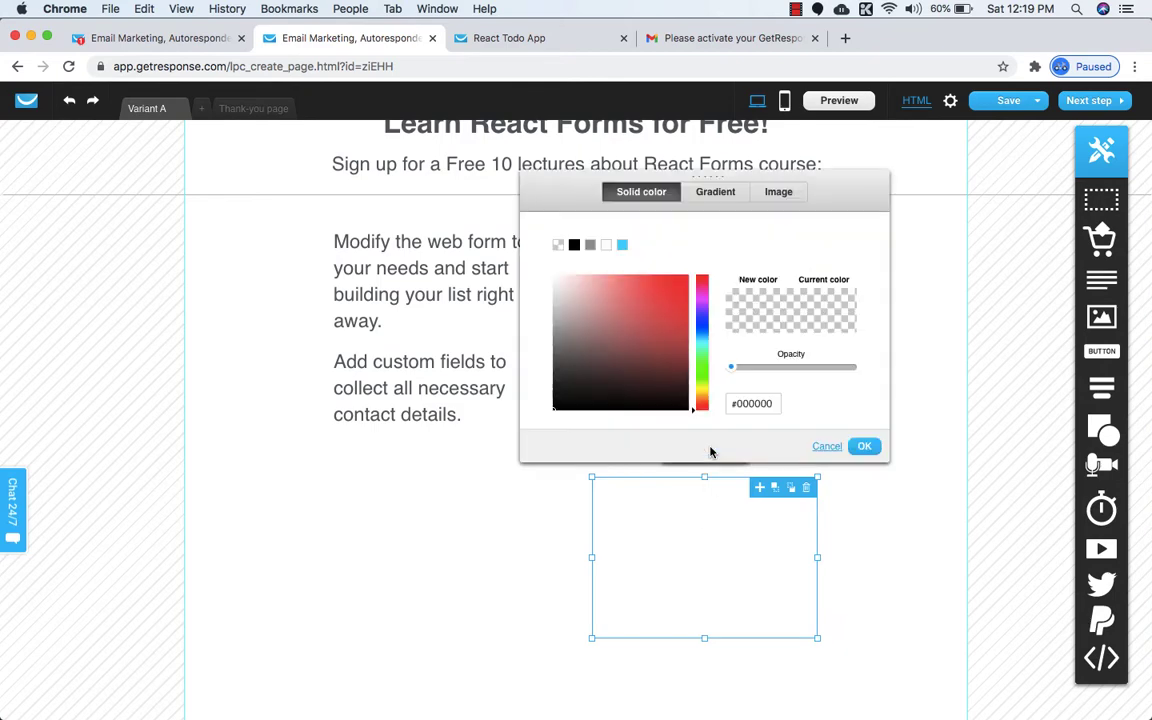
left_click(591, 246)
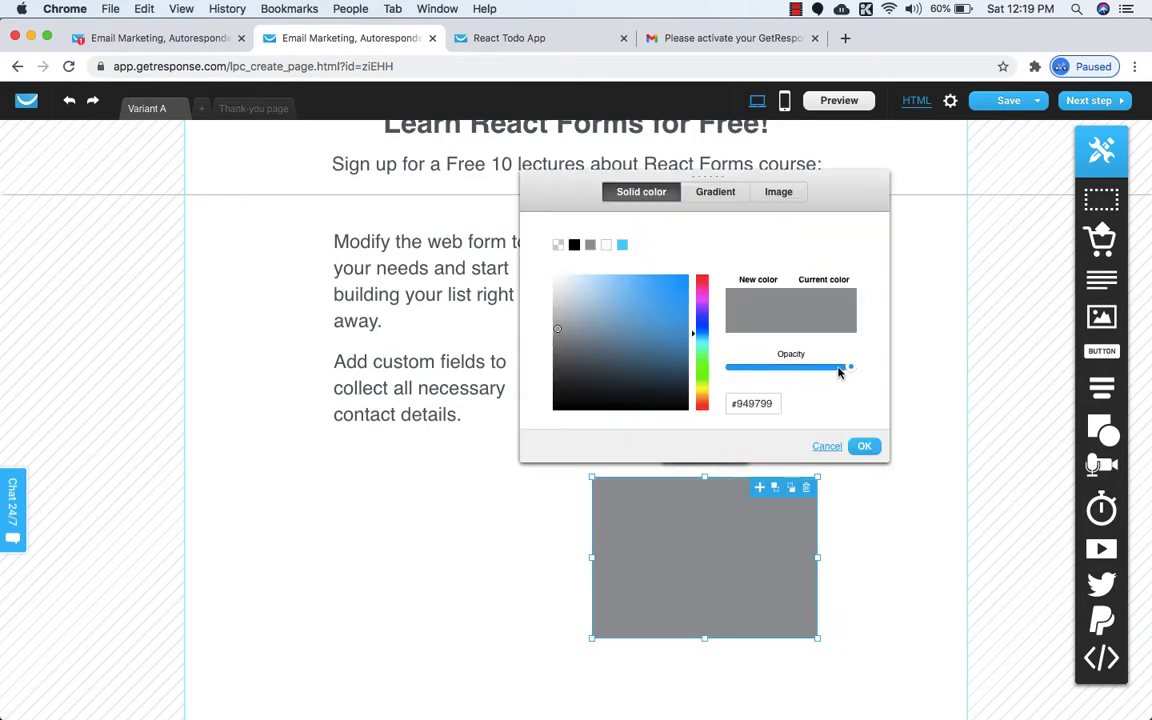
left_click_drag(567, 323, 545, 302)
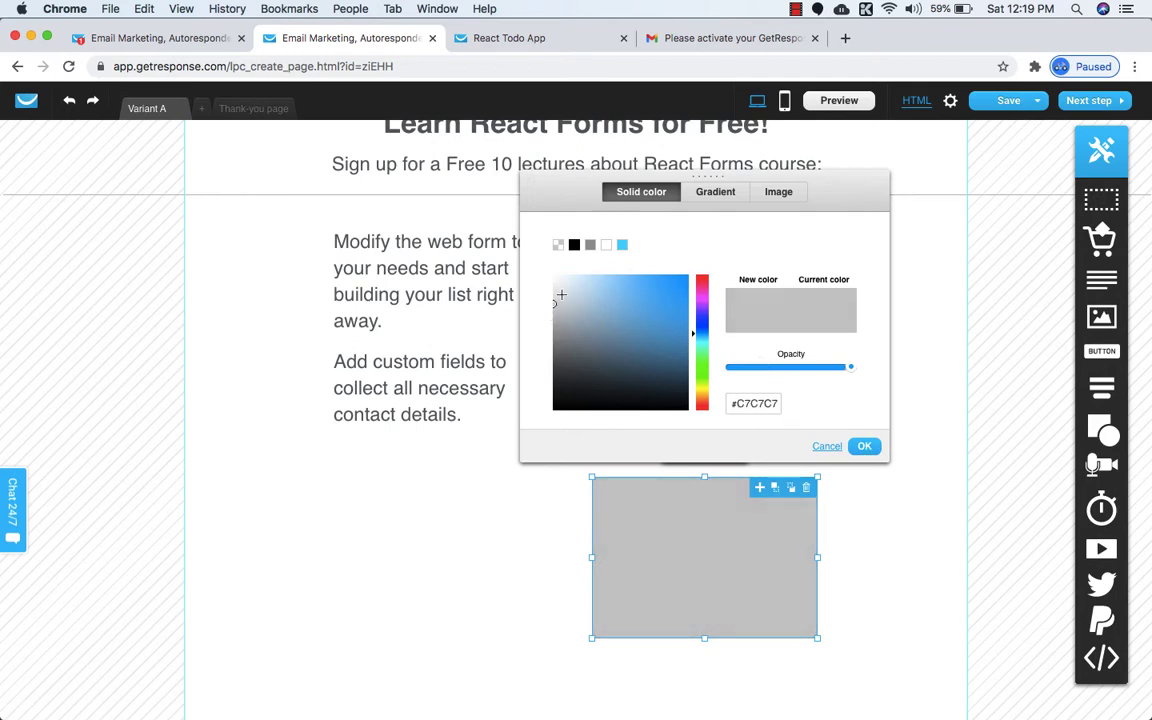
left_click_drag(559, 301, 540, 290)
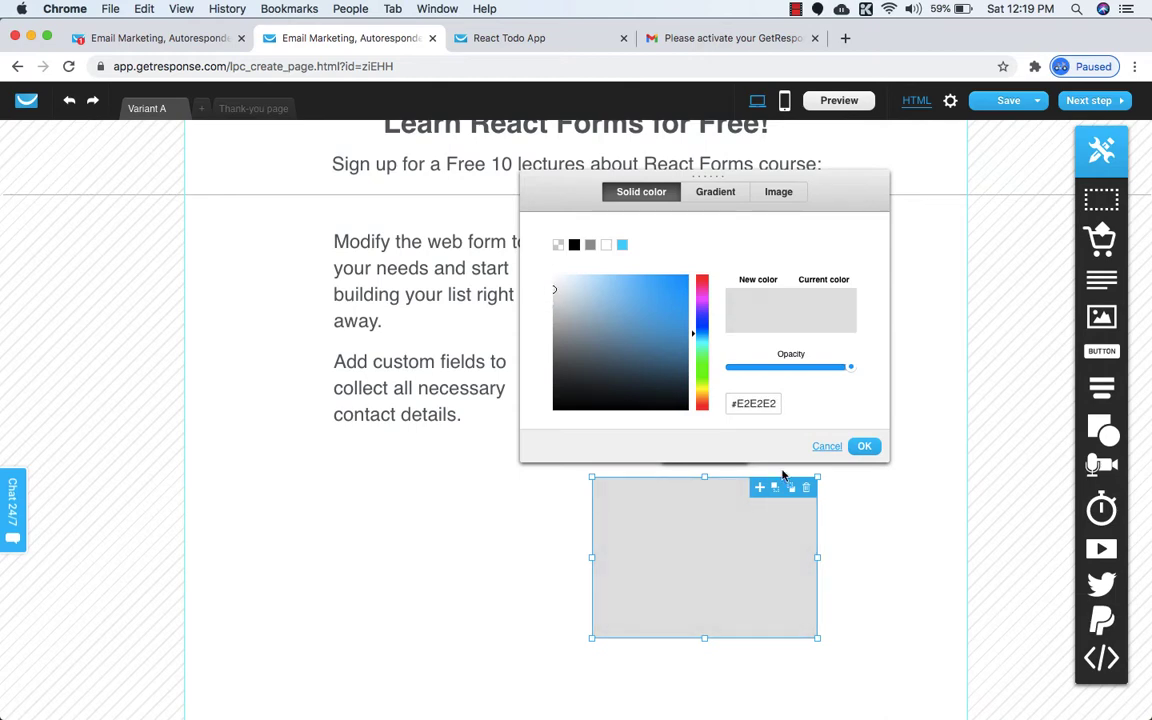
left_click(875, 452)
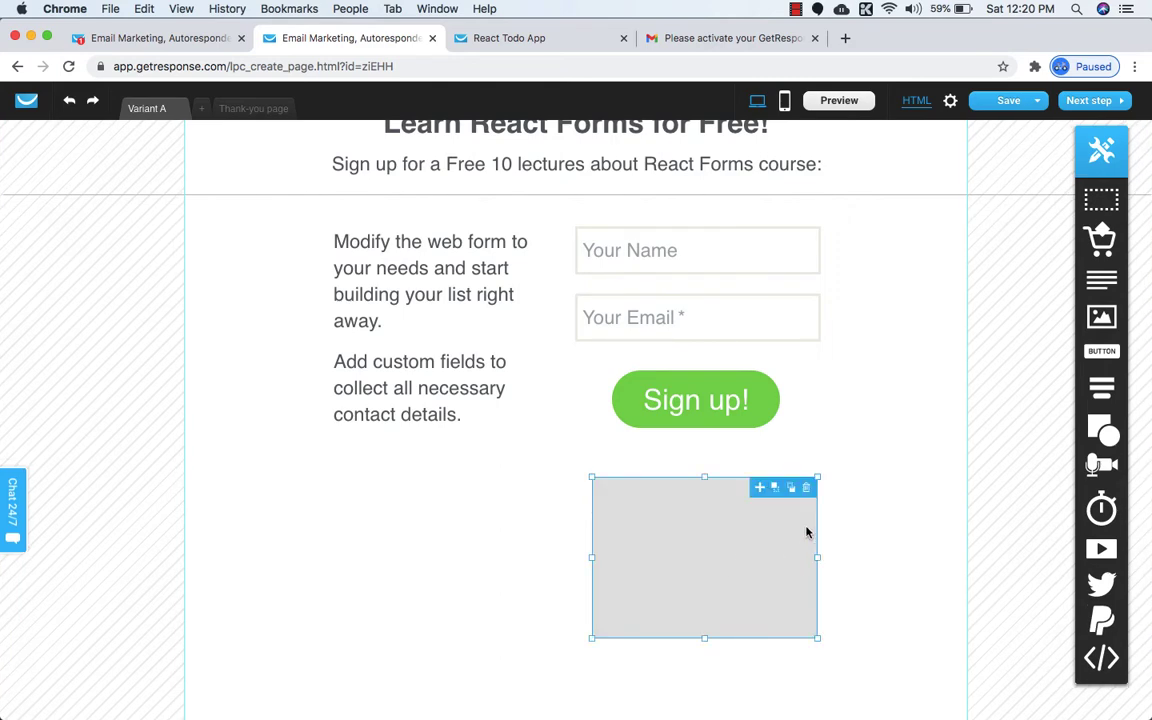
left_click(485, 548)
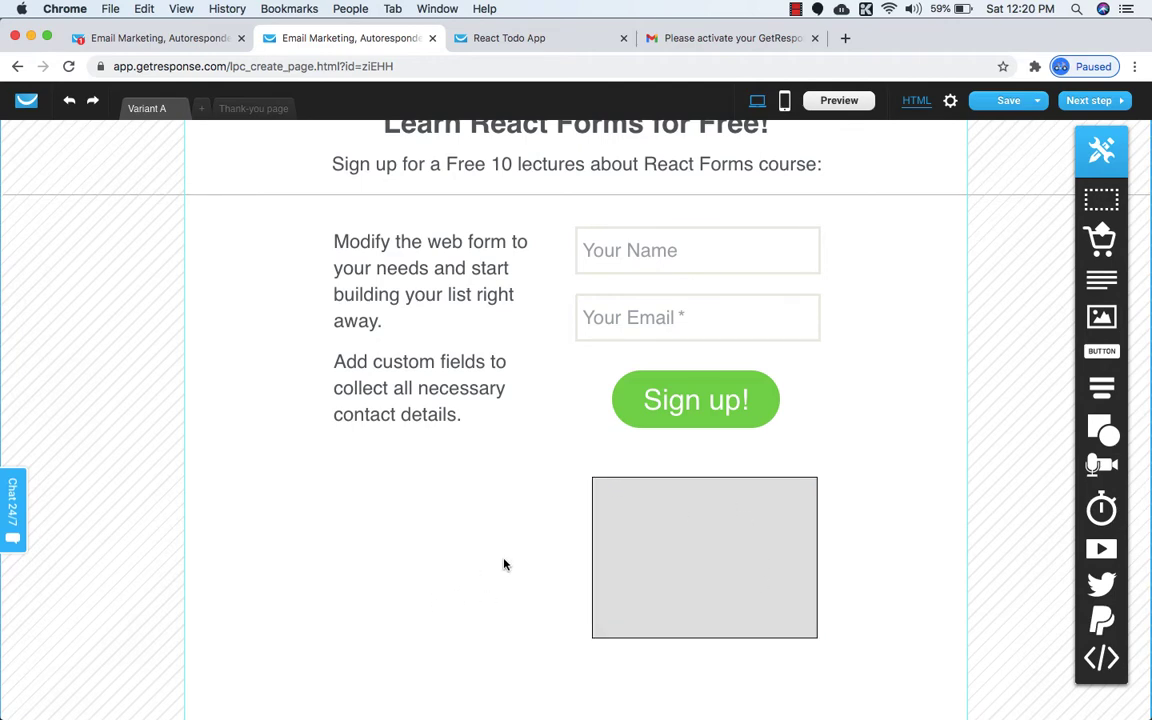
After checking the published page, give the grey box a blue #10B7E7 border.
left_click(504, 37)
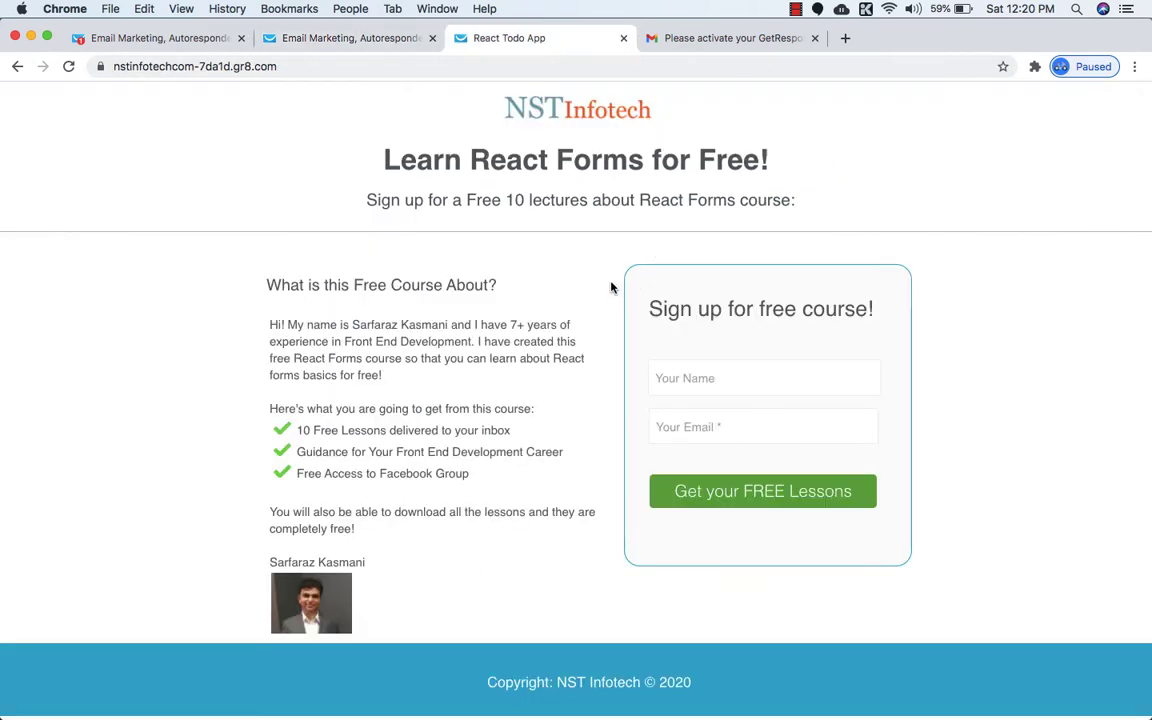
left_click(390, 37)
left_click(627, 569)
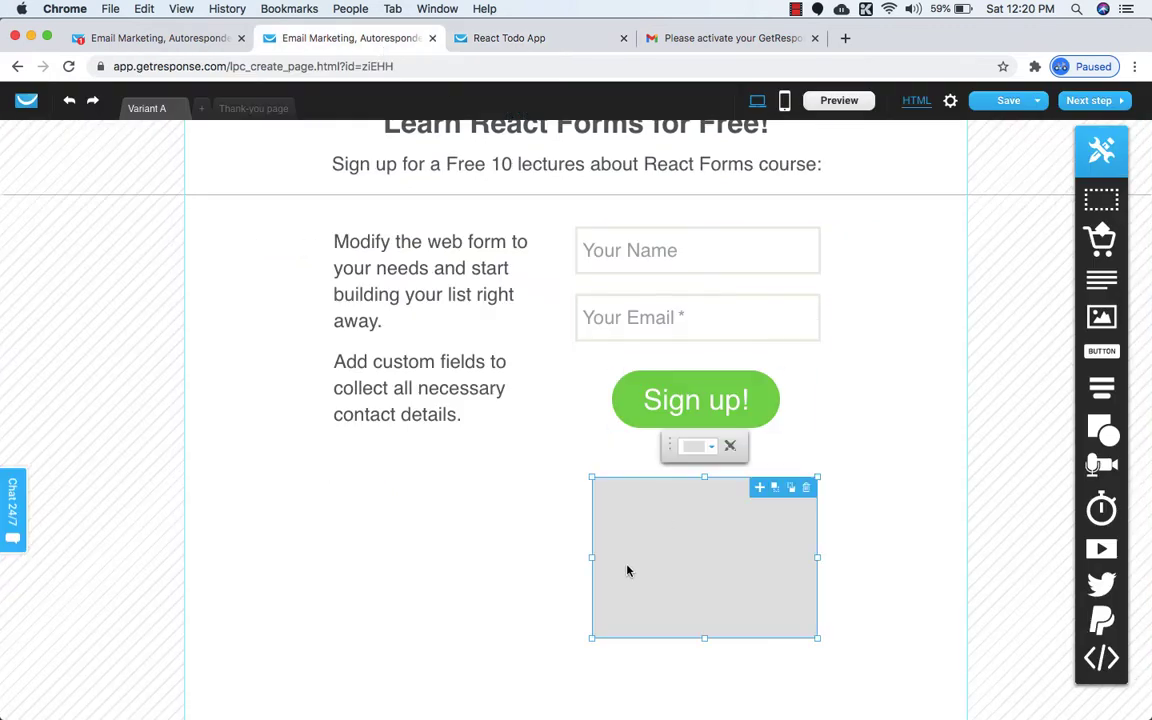
left_click(730, 449)
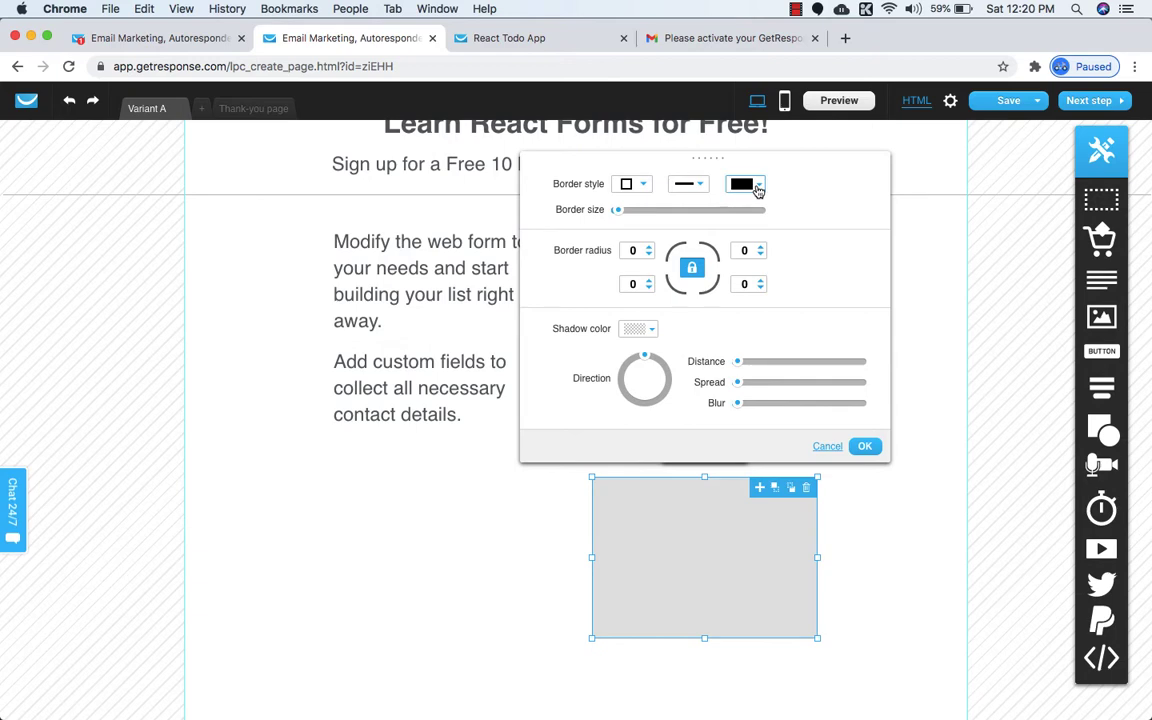
left_click(756, 192)
left_click(622, 258)
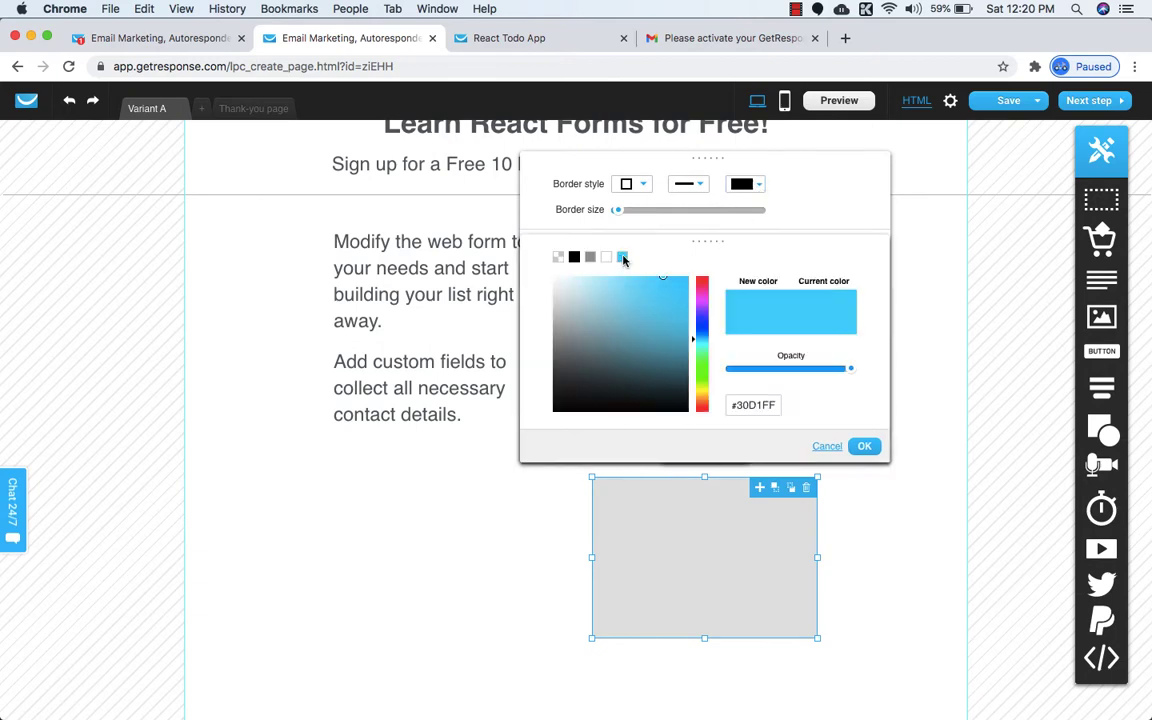
left_click_drag(669, 290, 675, 287)
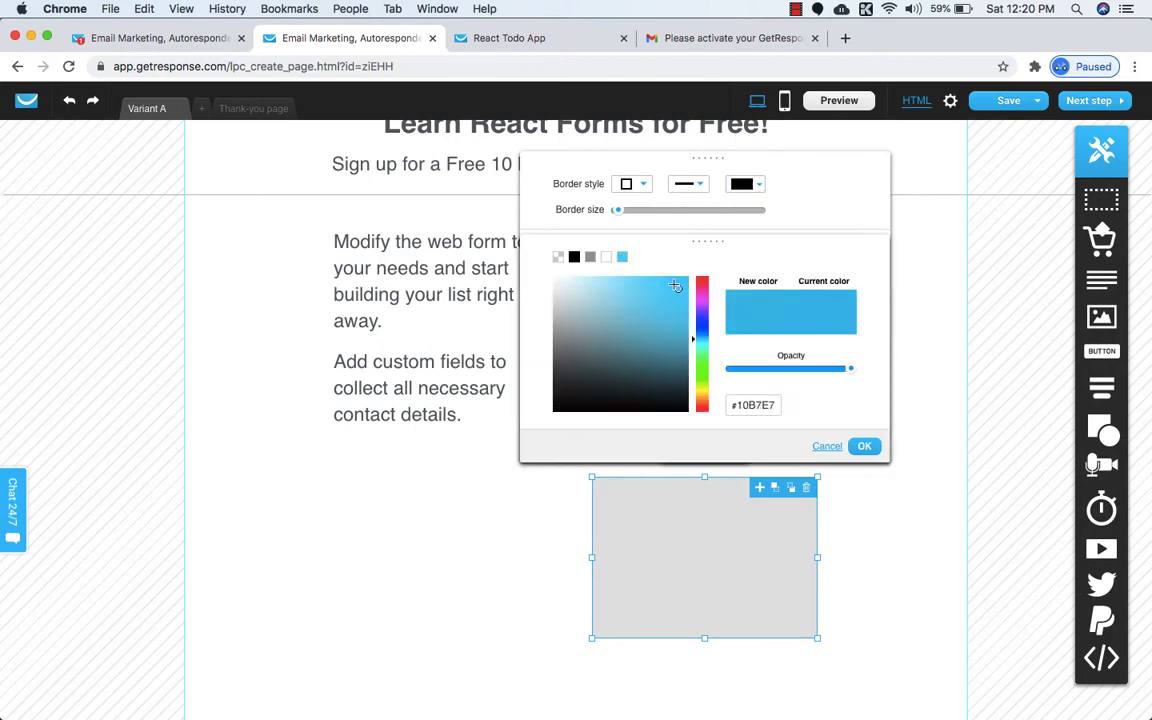
left_click(863, 448)
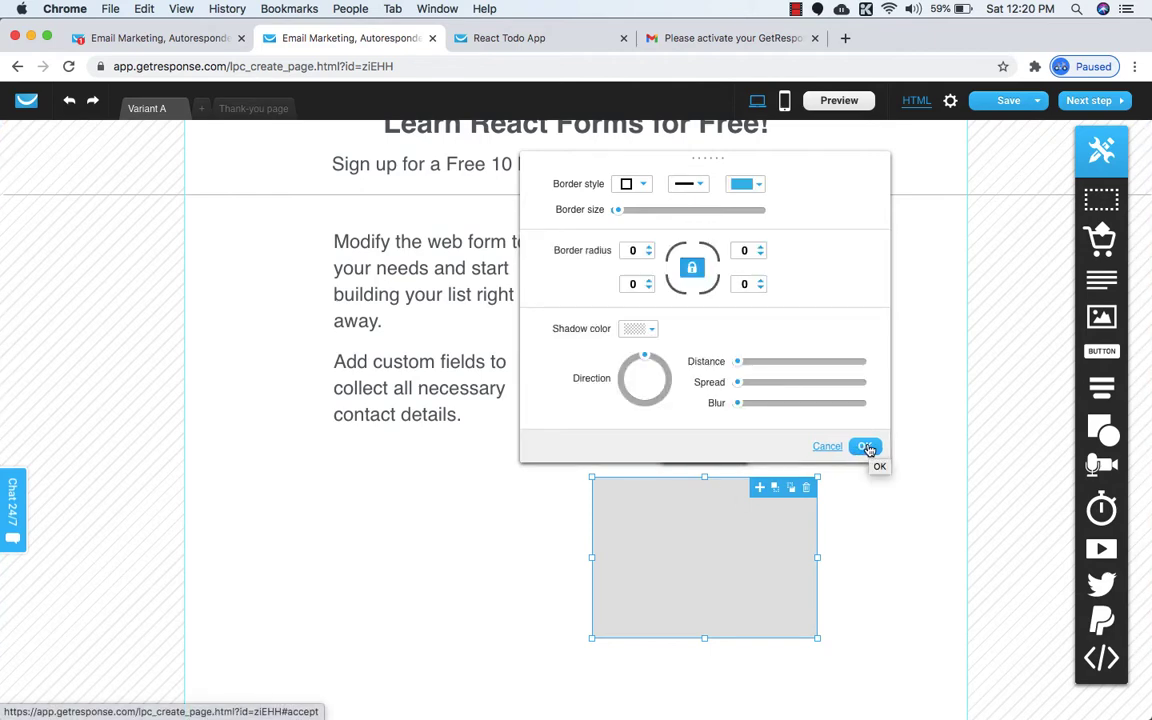
left_click(865, 448)
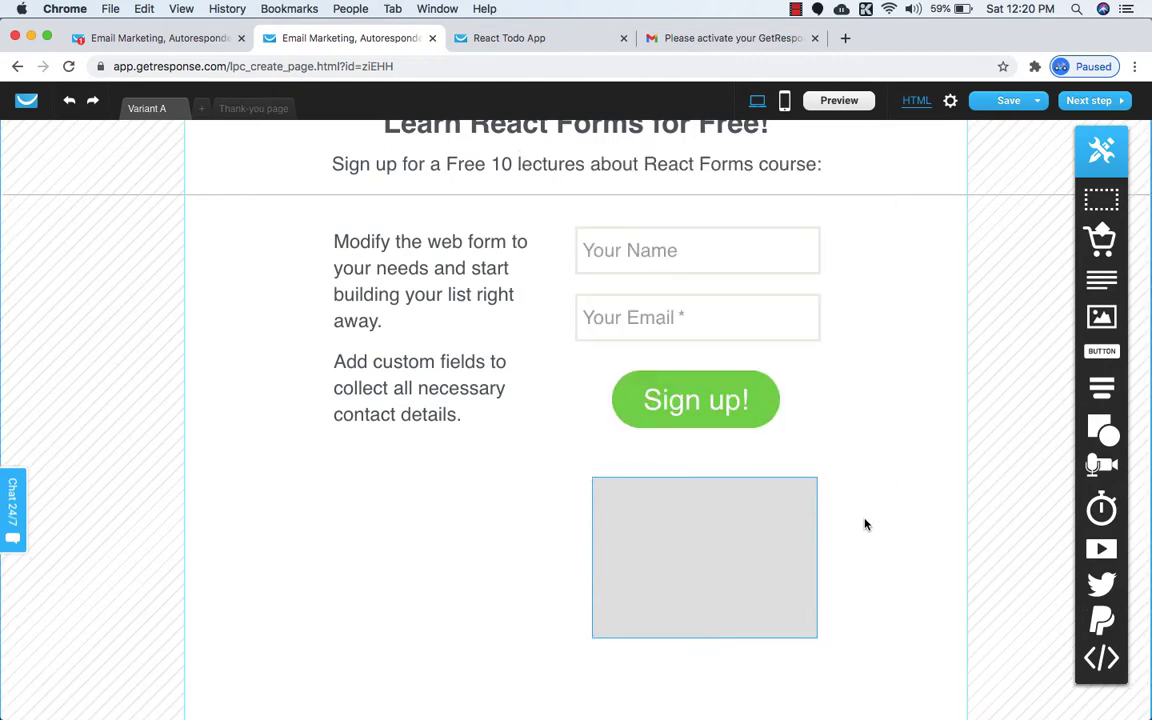
Round all corners of the grey box to a radius of 15.
left_click(744, 565)
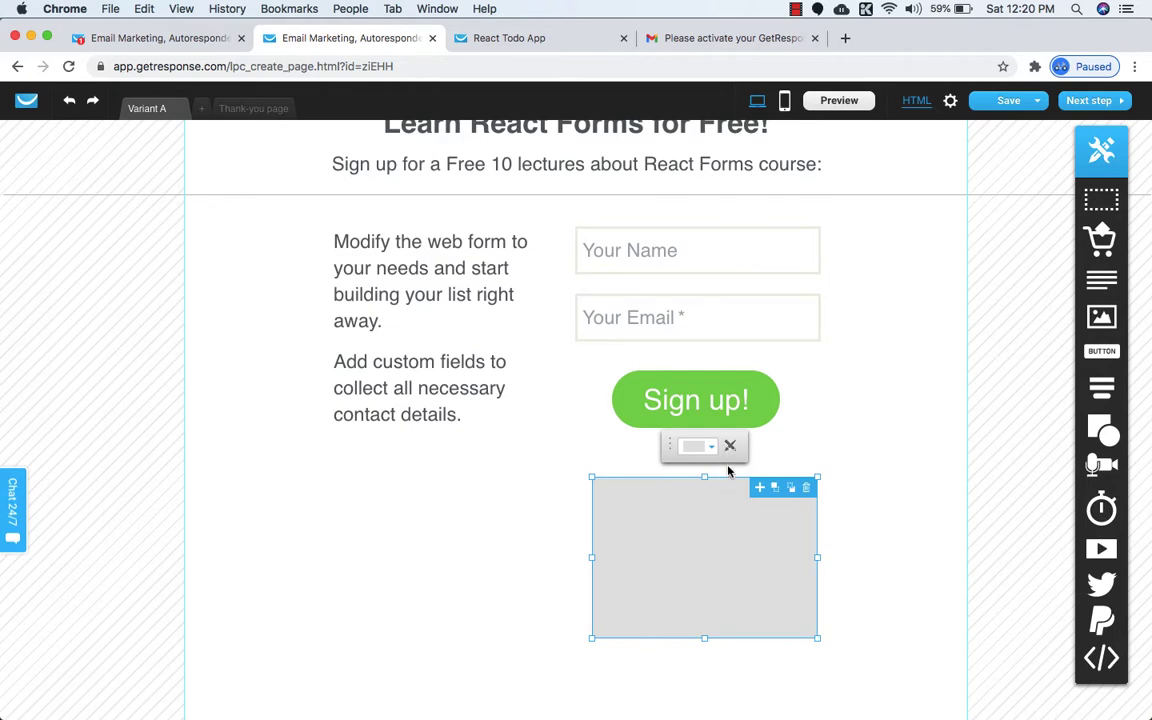
left_click(730, 450)
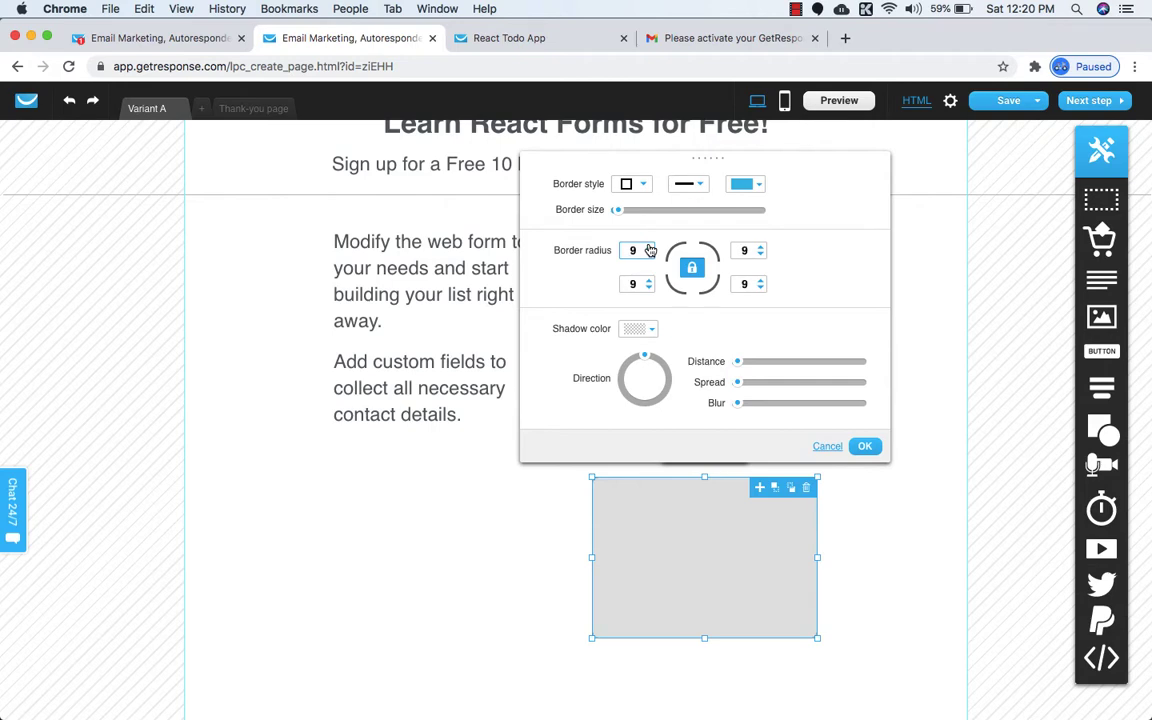
triple_click(649, 247)
left_click(649, 247)
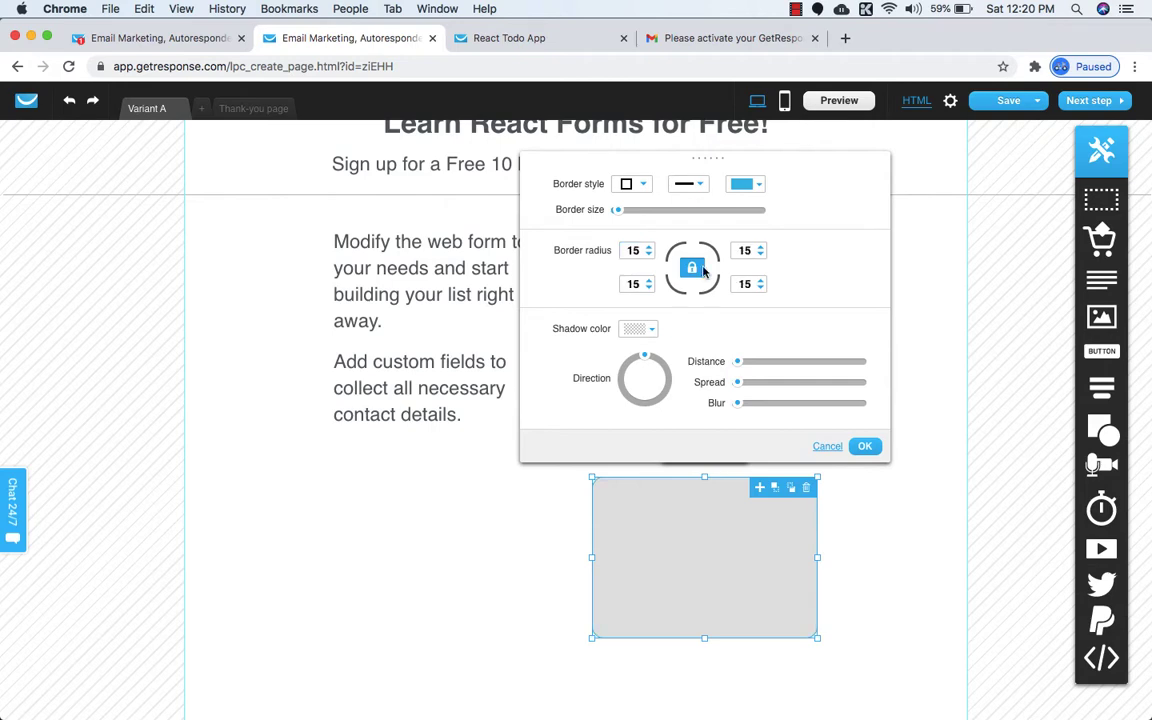
left_click(864, 447)
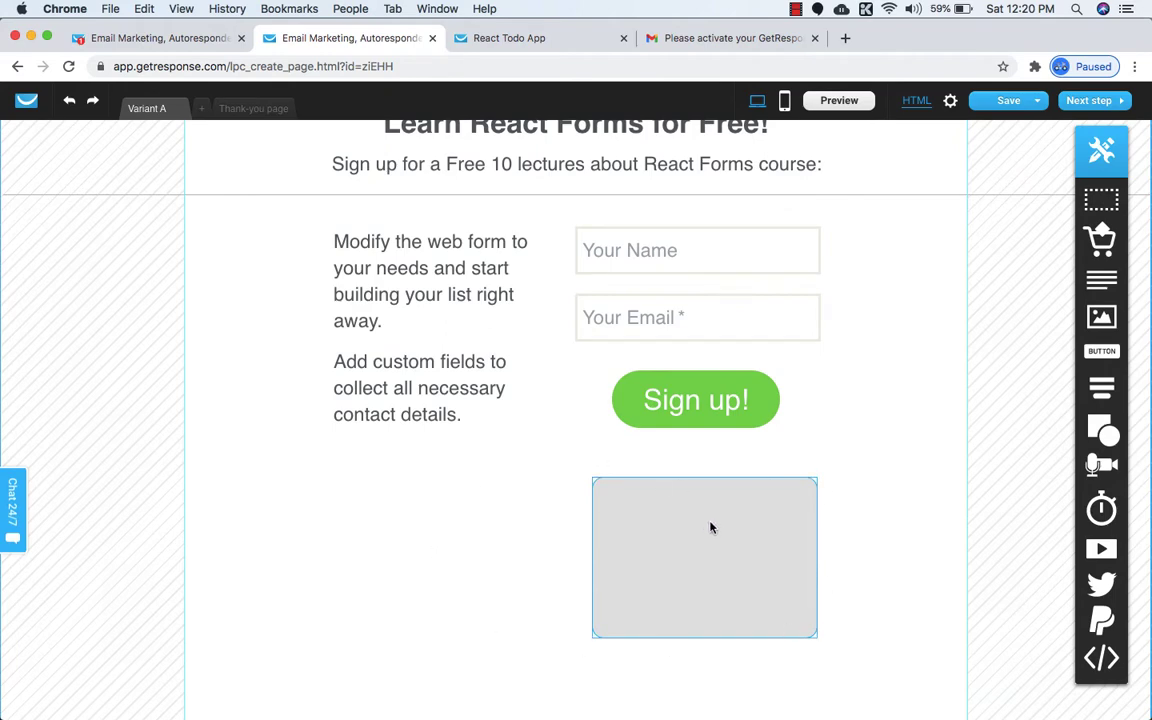
left_click(594, 491)
Enlarge the grey box and shift it around the Sign up button.
left_click_drag(592, 480, 573, 397)
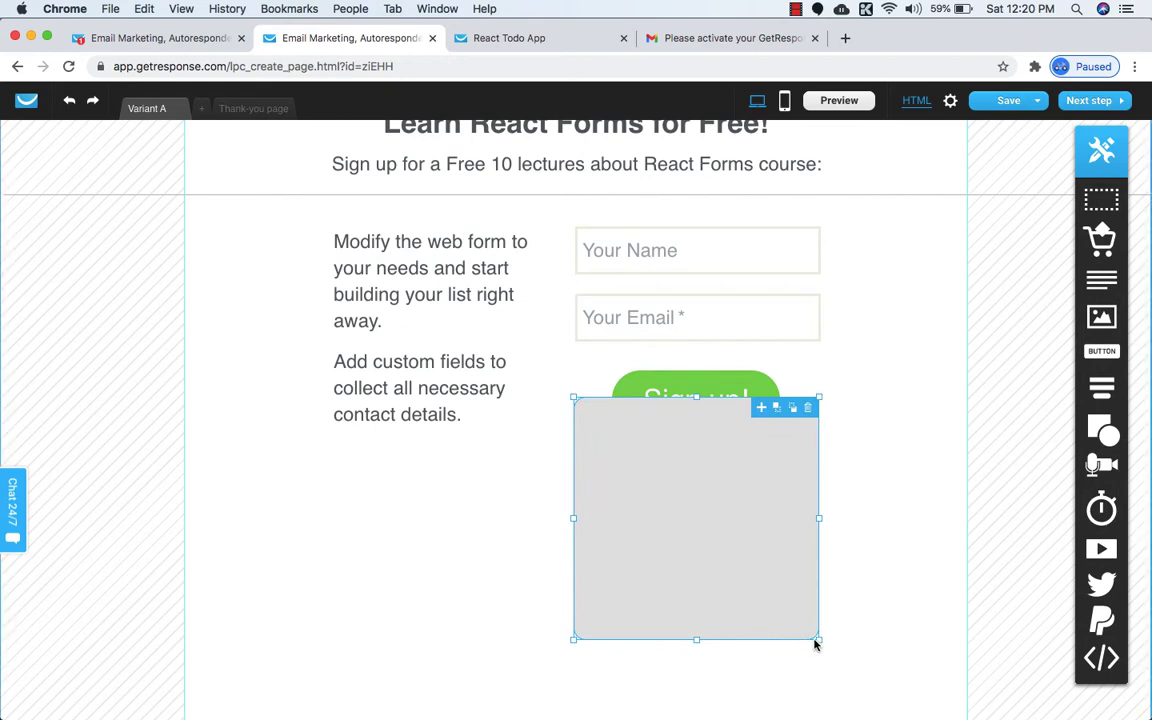
left_click_drag(821, 643, 833, 656)
left_click(693, 574)
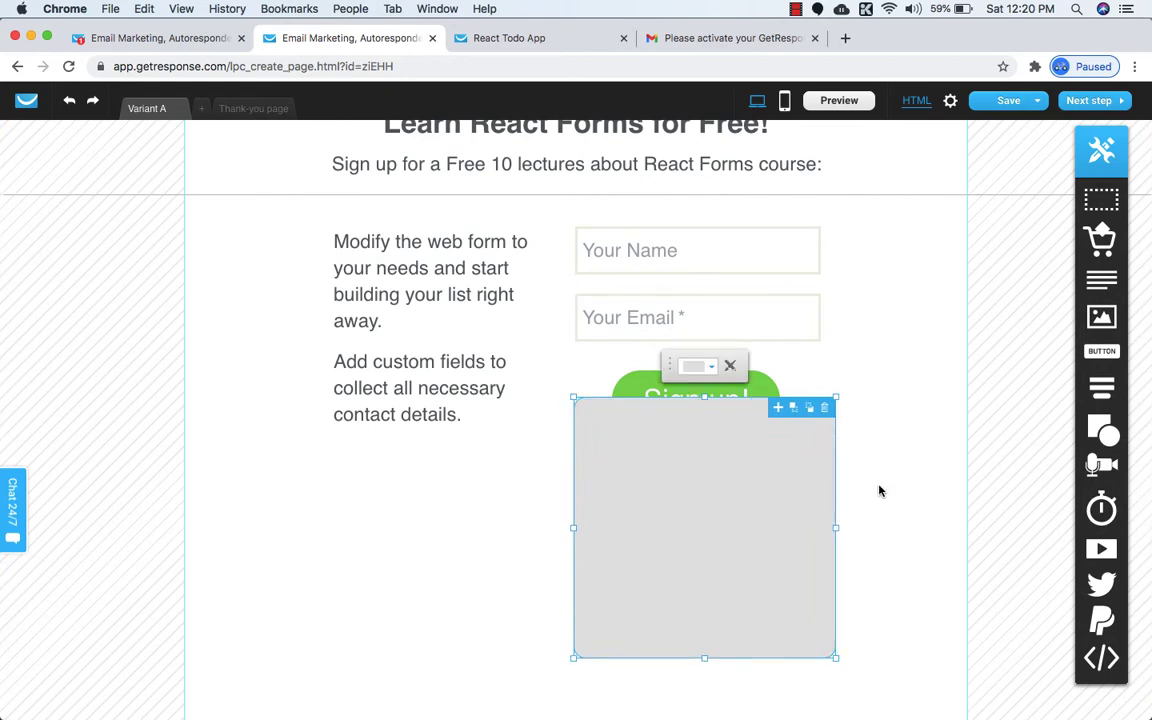
left_click_drag(741, 496, 727, 542)
left_click(774, 421)
left_click_drag(765, 405, 807, 607)
Attach the web form to the grey box and nudge the box up beside the info text.
left_click(802, 401)
scroll(868, 541, "down", 2)
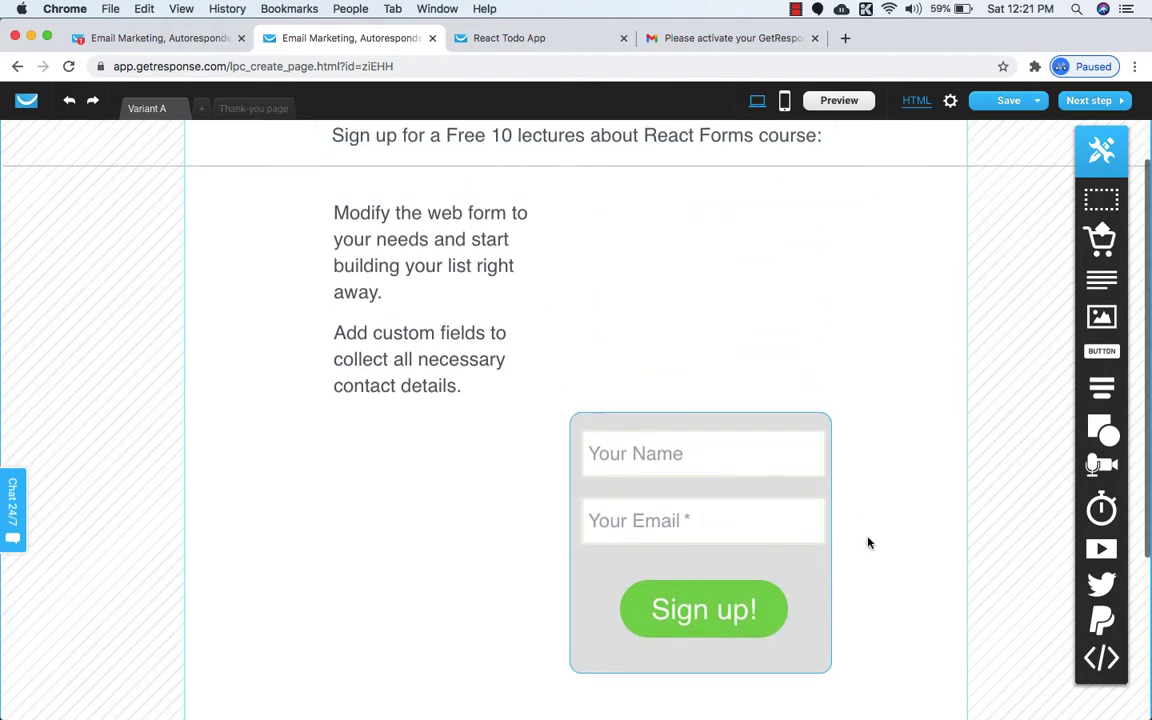
key("Up")
key("Up")
key("Up")
key("Up")
key("Up")
key("Up")
key("Up")
key("Up")
key("Up")
key("Up")
key("Up")
key("Up")
key("Up")
key("Up")
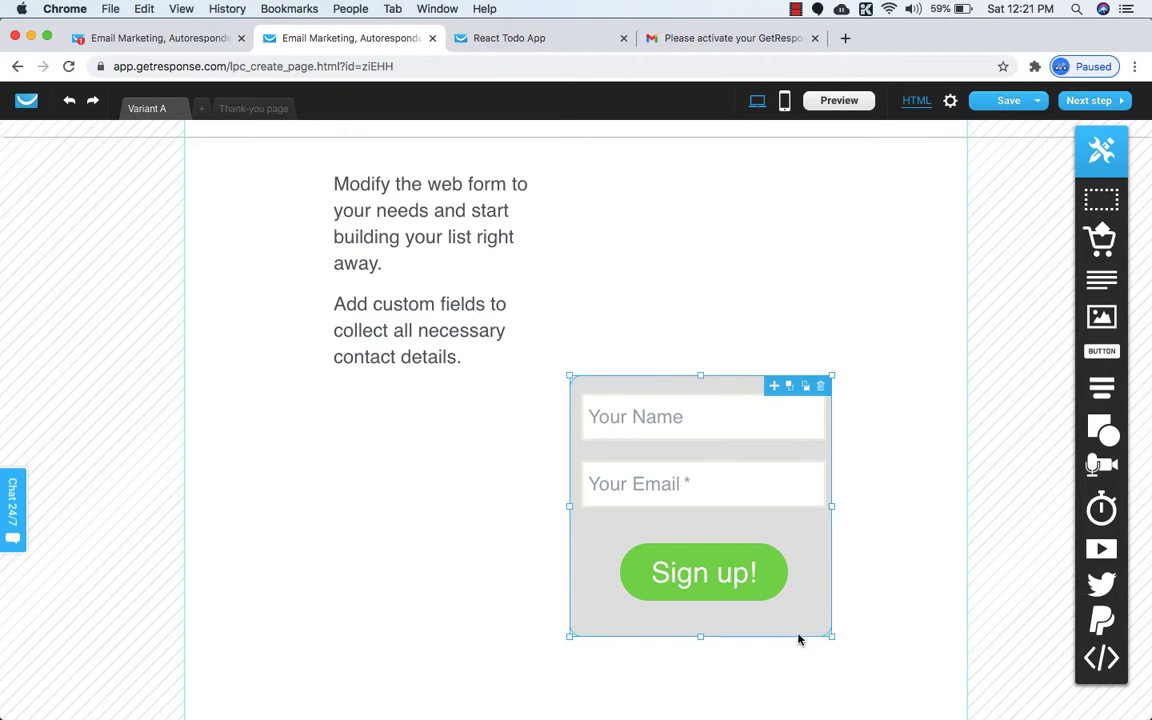
key("Up")
key("Up")
key("Up")
key("Up")
key("Up")
key("Up")
key("Up")
key("Up")
key("Up")
key("Up")
key("Up")
key("Up")
key("Up")
key("Up")
key("Up")
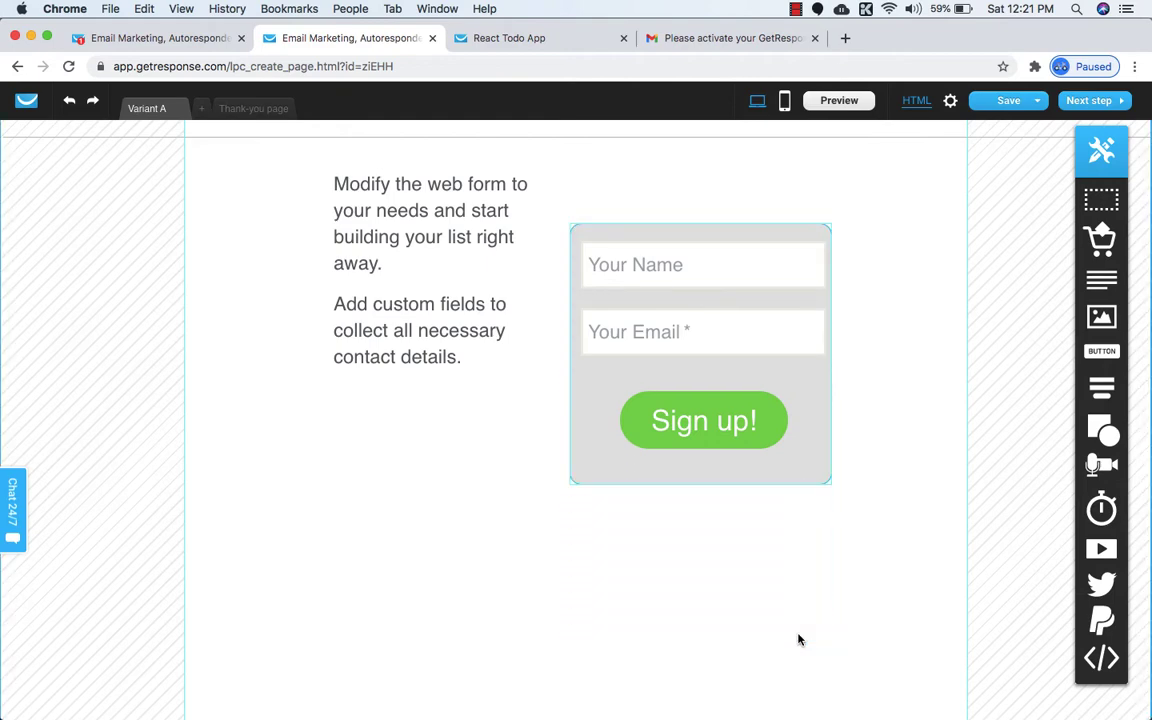
scroll(798, 640, "up", 2)
scroll(798, 640, "up", 1)
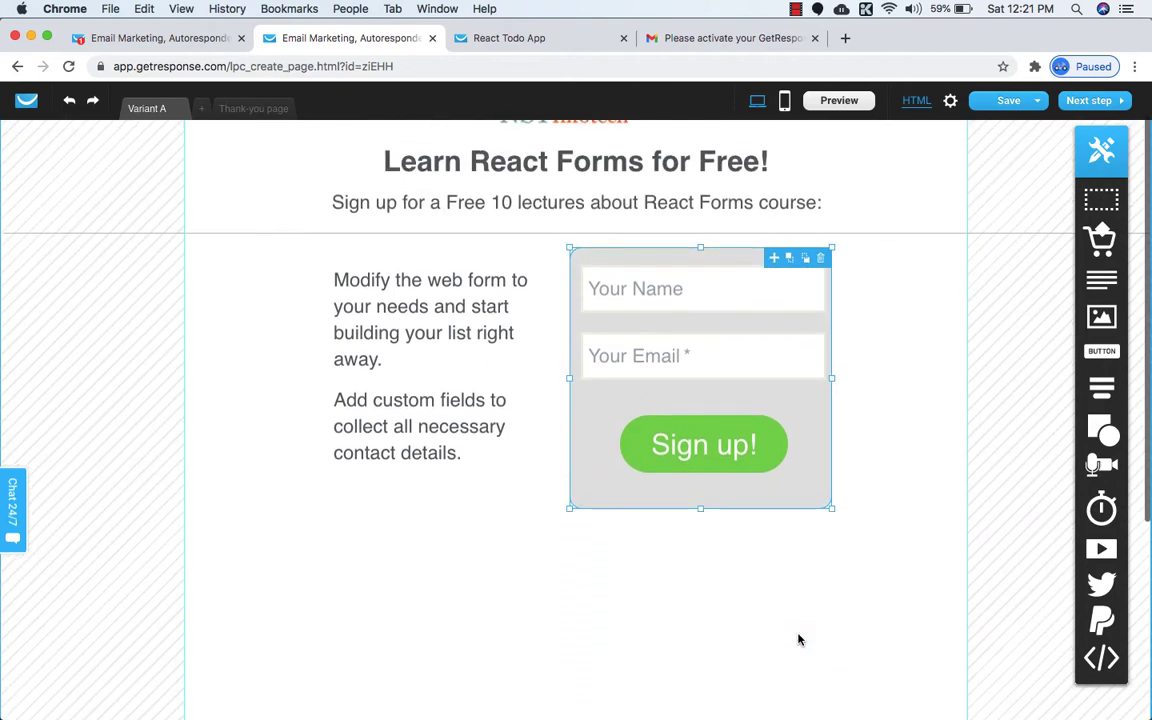
left_click(560, 602)
Make the grey box taller and nudge the Sign up! button two steps lower.
left_click(811, 487)
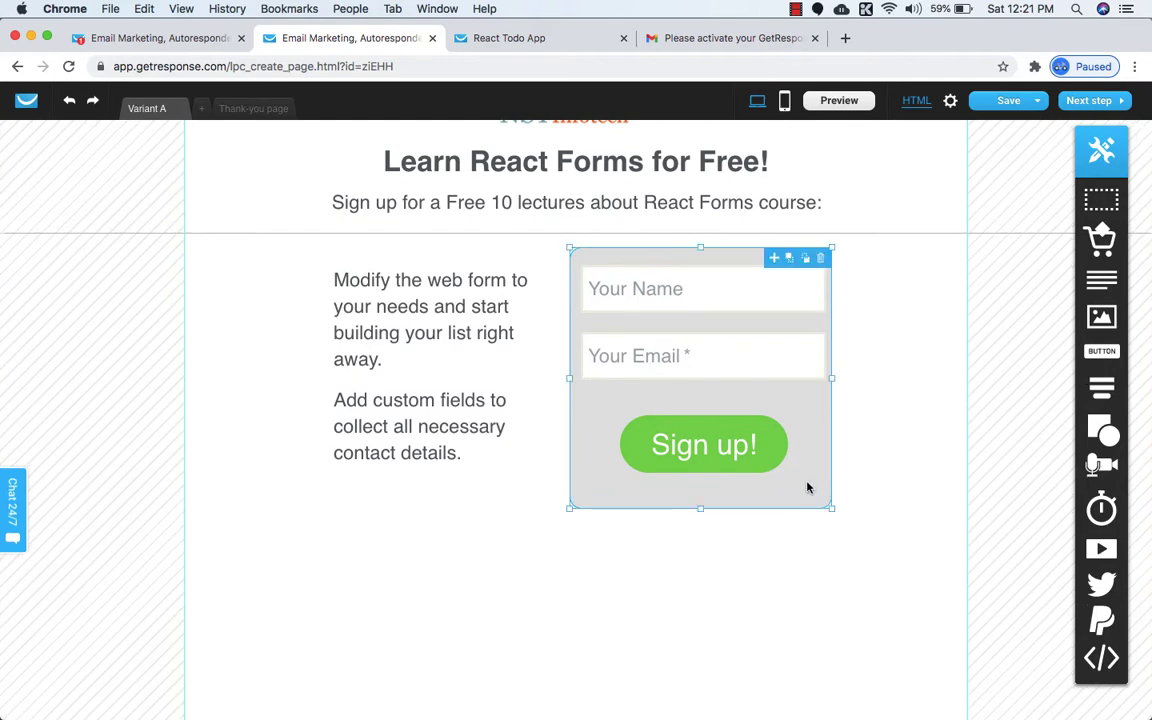
left_click_drag(700, 507, 705, 658)
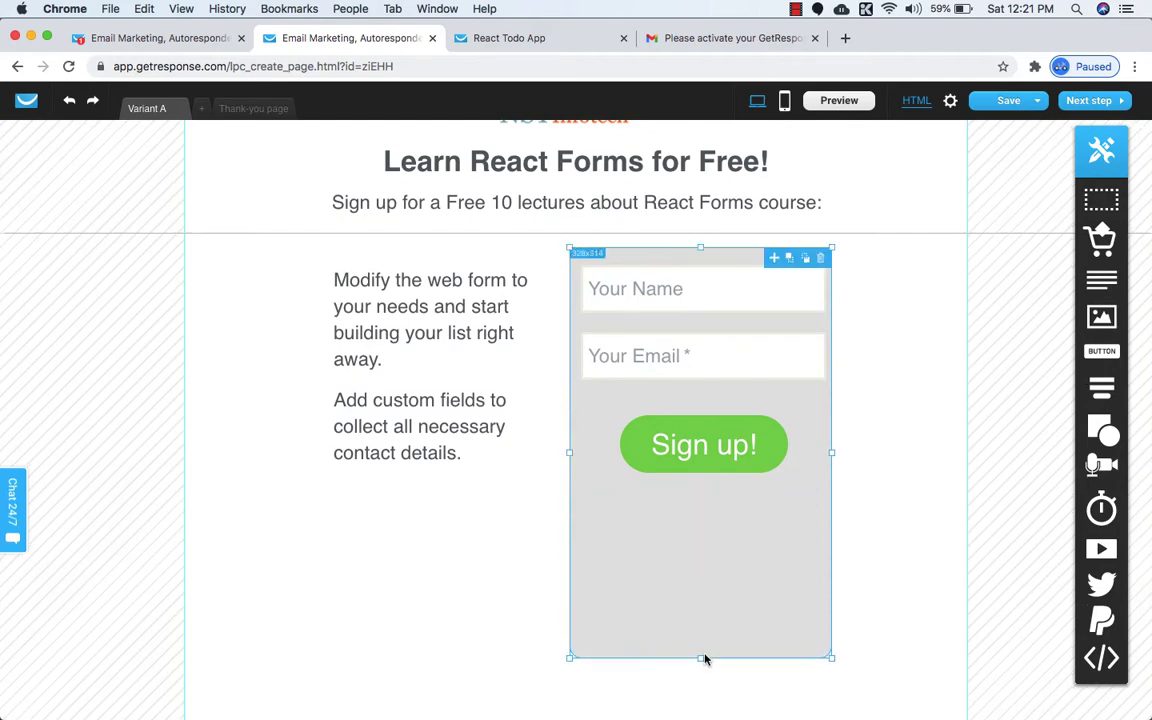
left_click(758, 463)
key("Down")
key("Down")
key("Down")
key("Down")
key("Down")
key("Down")
key("Down")
key("Down")
key("Down")
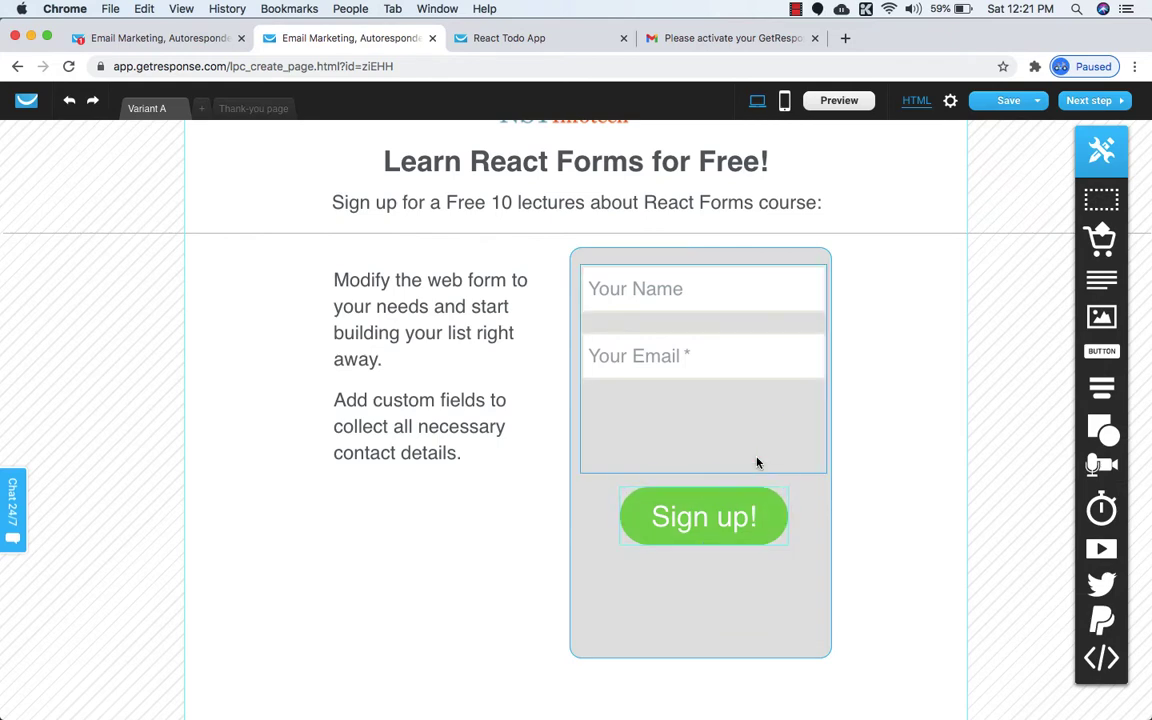
key("Down")
key("Down")
Nudge the Your Email and Your Name fields down, then view the reference page.
left_click(760, 383)
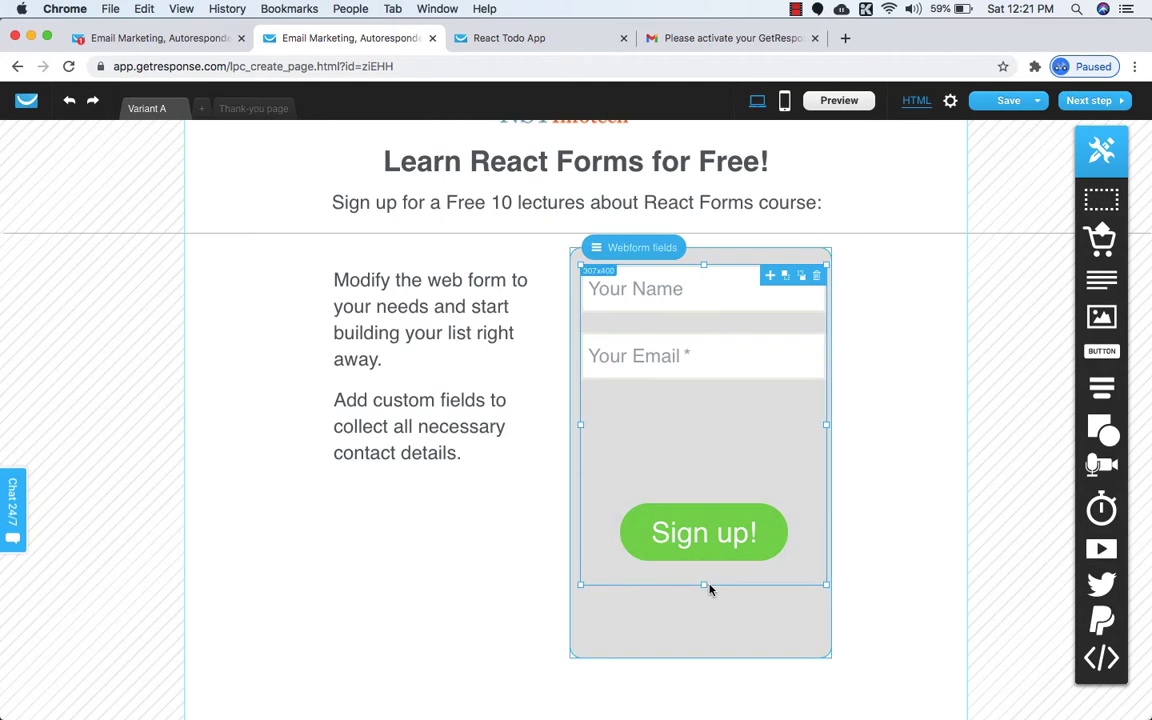
left_click(712, 357)
key("Down")
key("Down")
key("Down")
key("Down")
key("Down")
key("Down")
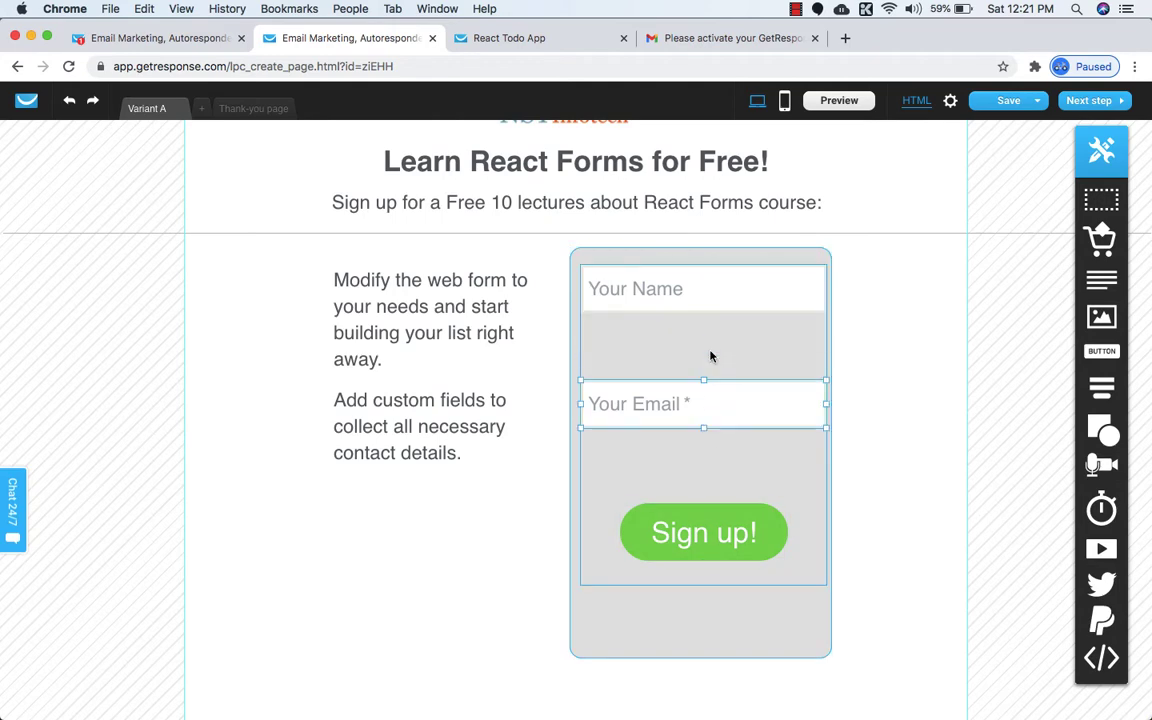
left_click(718, 272)
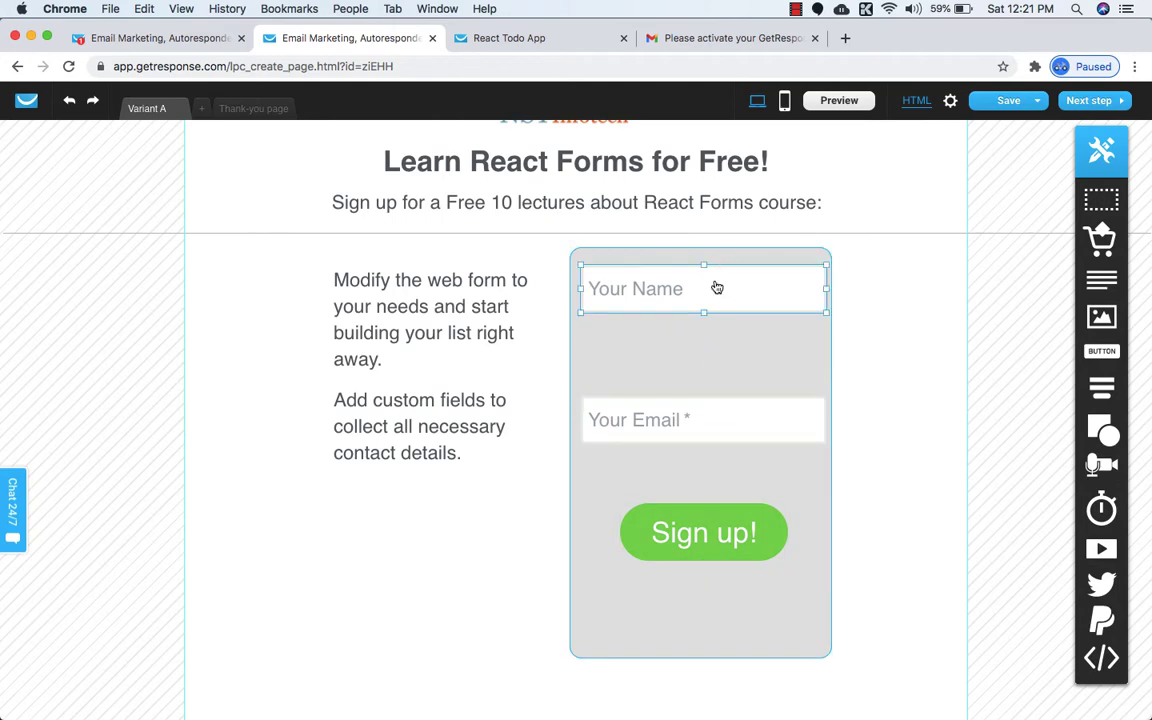
key("Down")
key("Down")
key("Down")
key("Down")
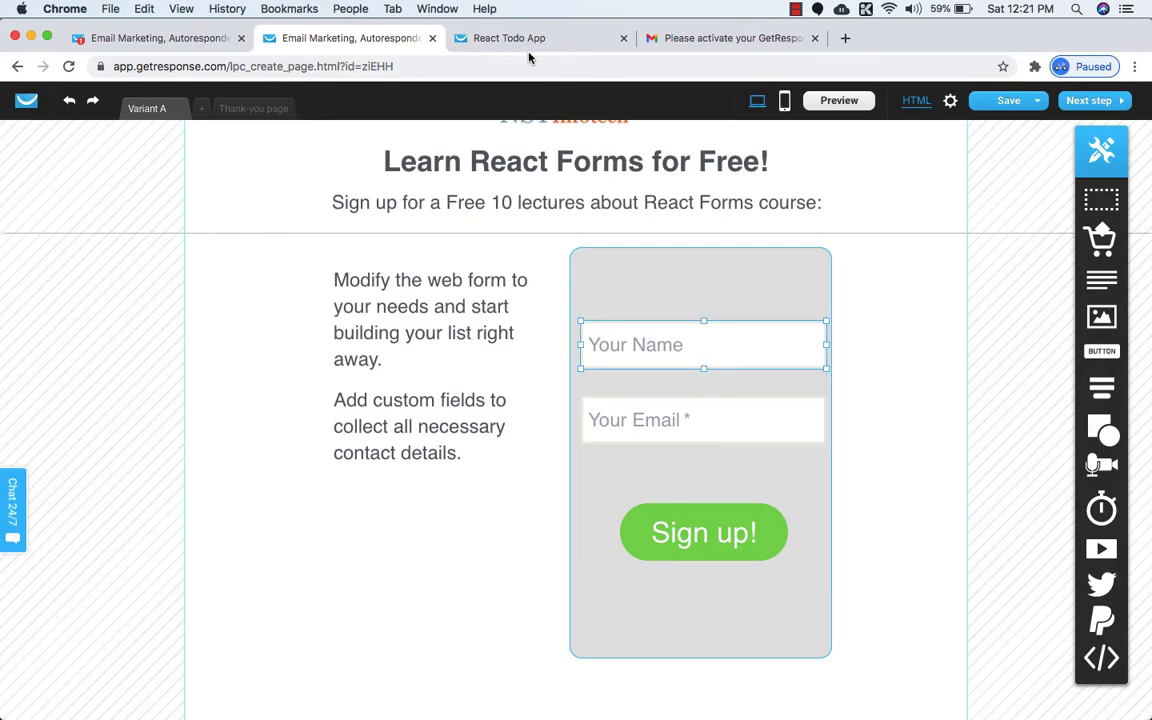
left_click(535, 40)
Copy 'Sign up for free course!' from the reference page into a new text element atop the box.
triple_click(718, 312)
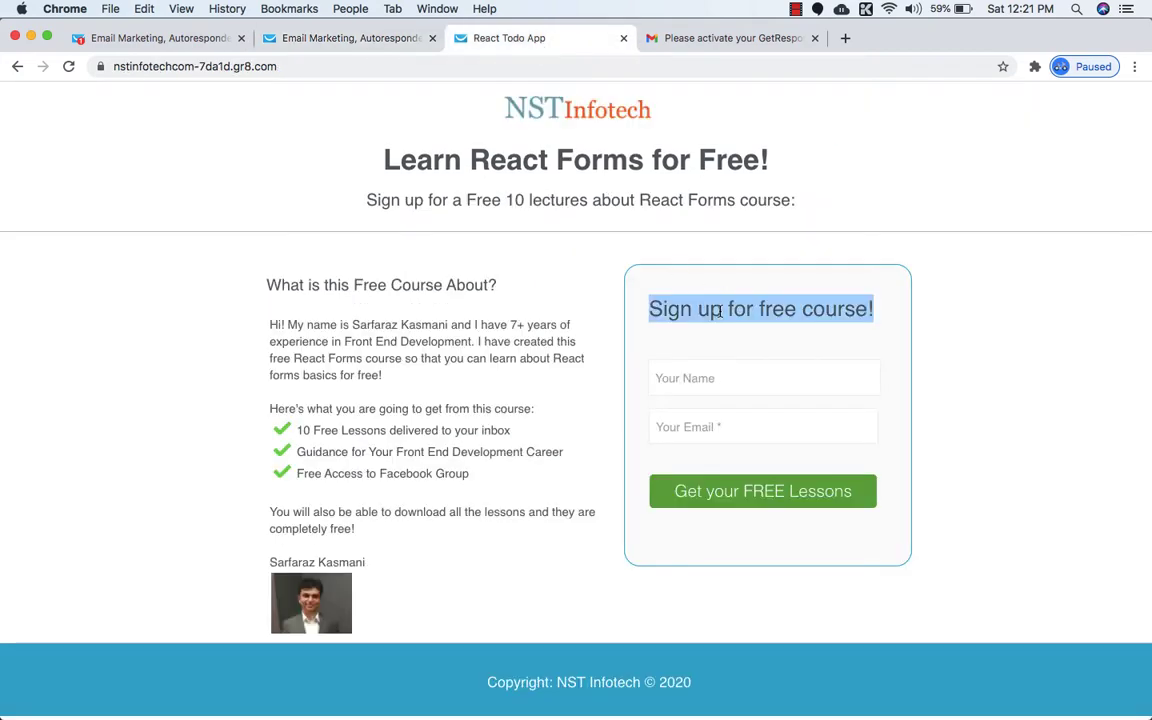
key("super+c")
left_click(362, 39)
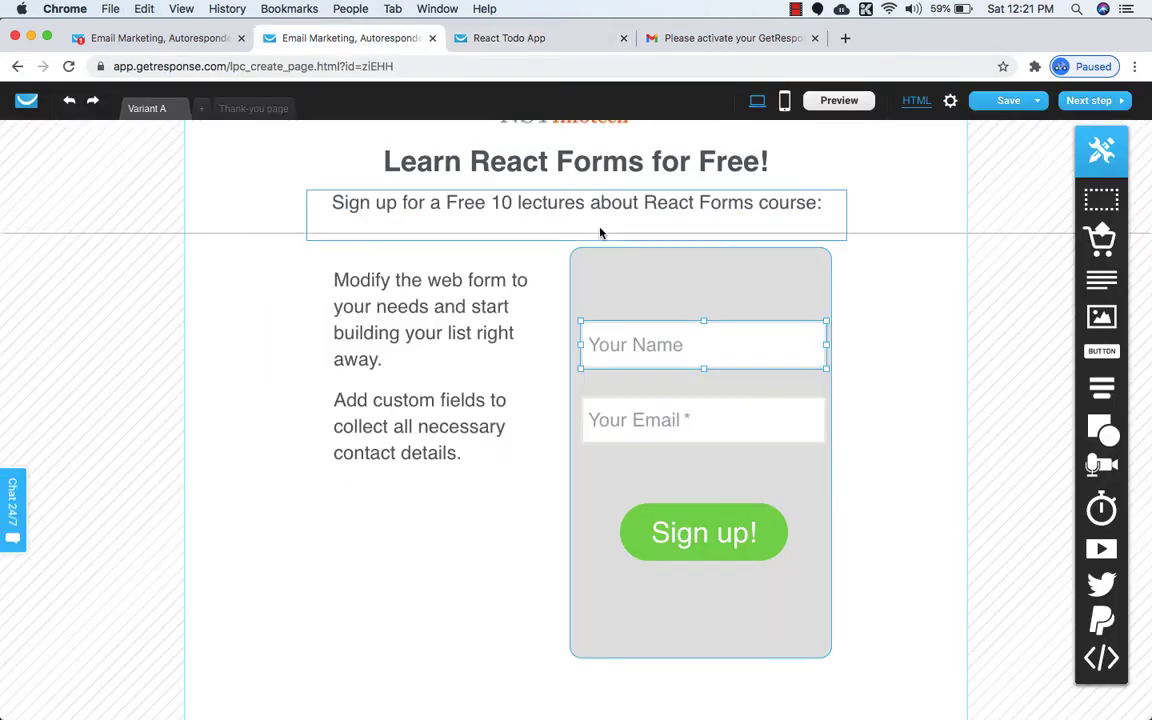
left_click(648, 292)
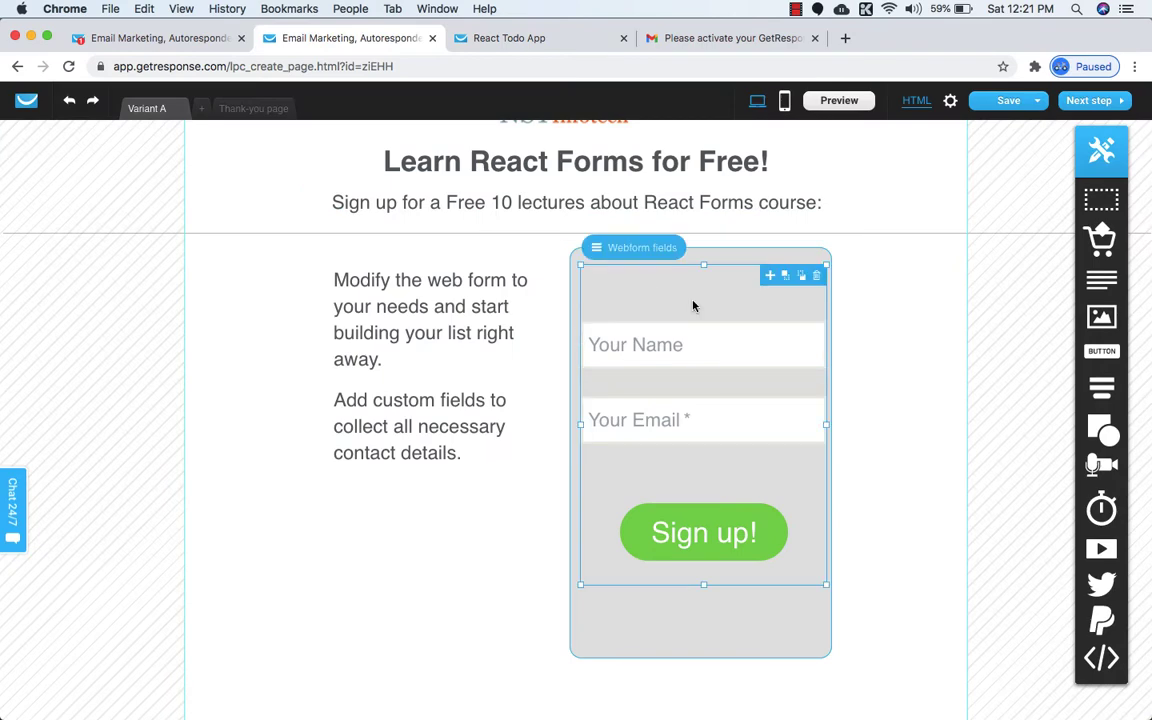
left_click_drag(1101, 280, 718, 262)
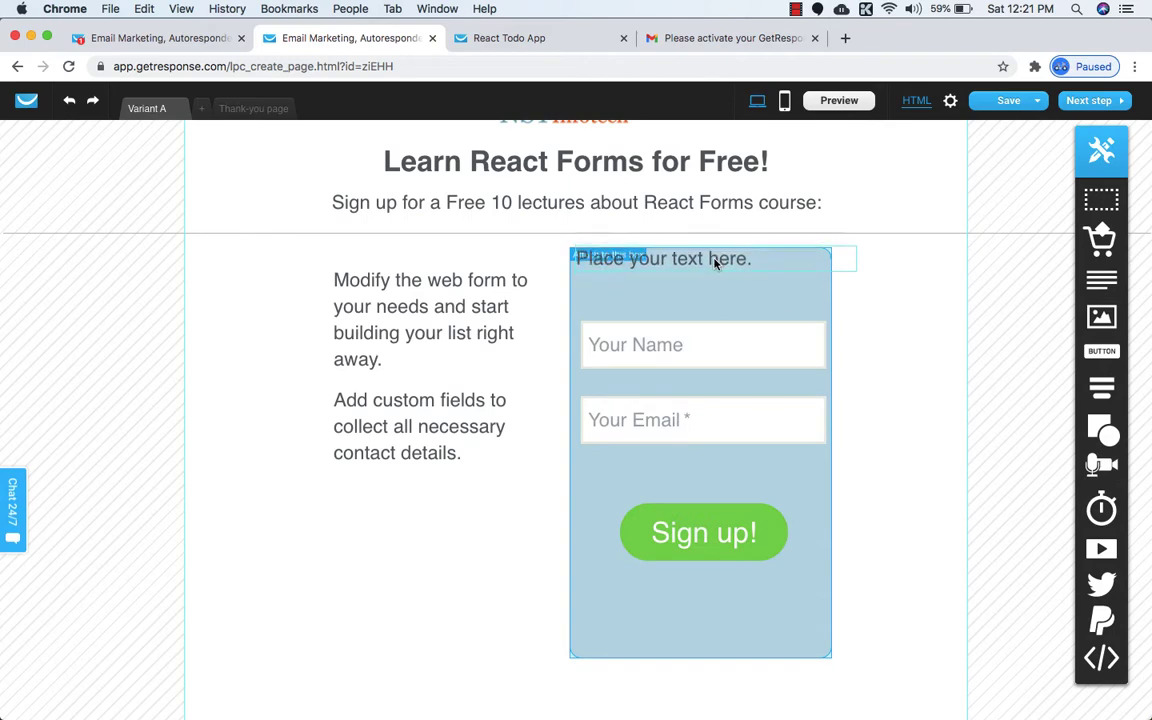
double_click(687, 263)
key("super+v")
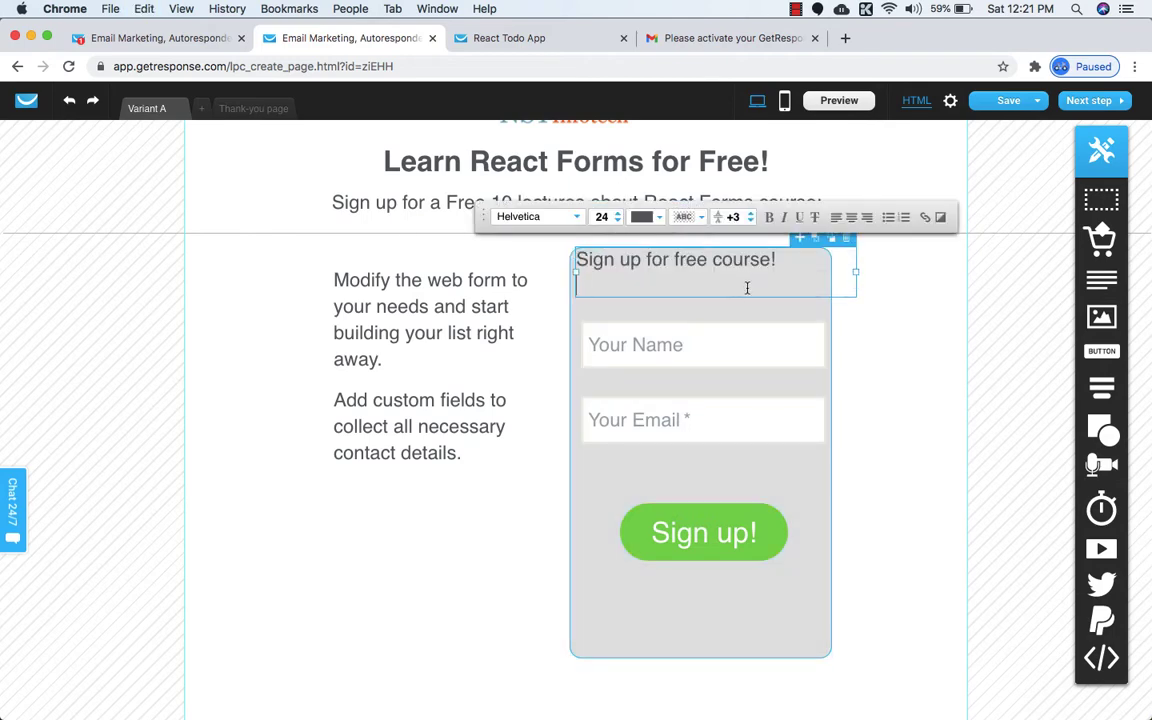
left_click(728, 312)
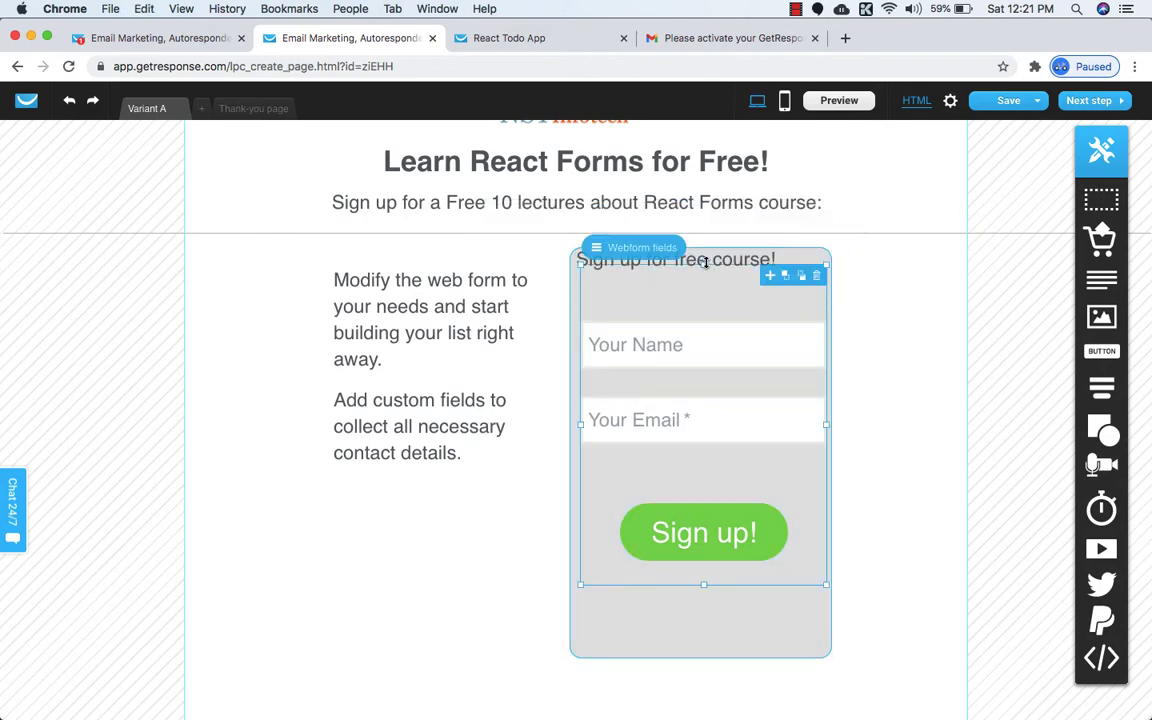
Move the Your Name, Your Email fields and Sign up! button up and shrink the form block.
left_click_drag(703, 263, 702, 309)
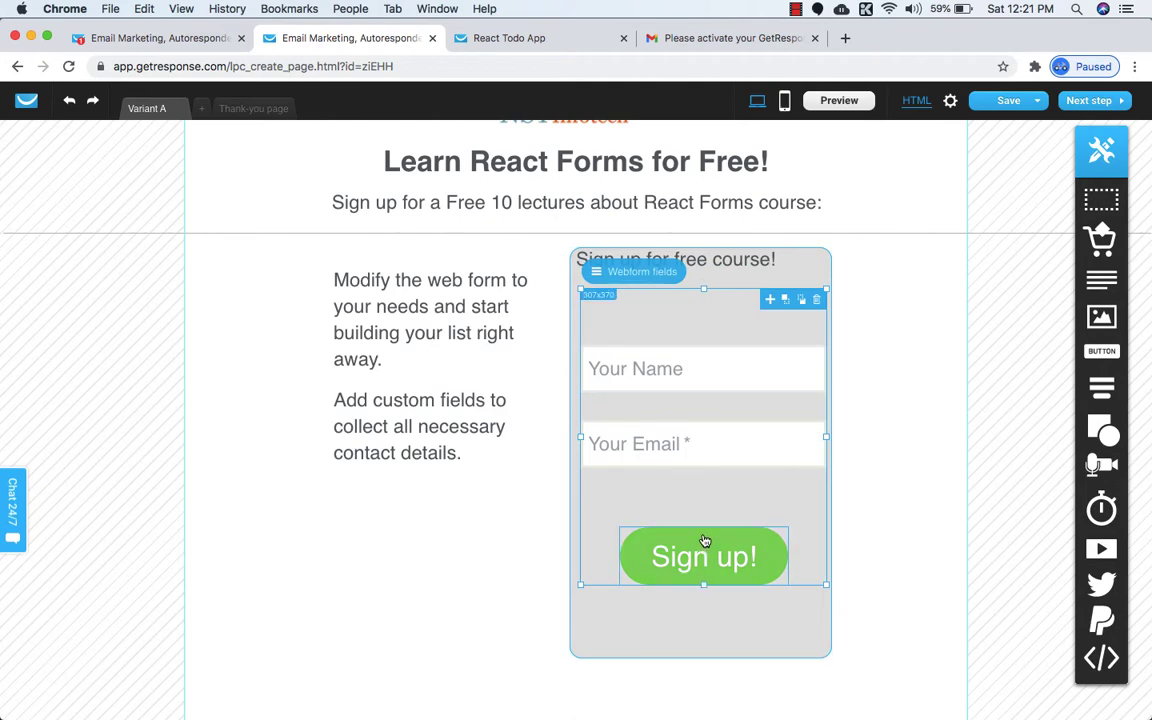
left_click_drag(706, 541, 708, 502)
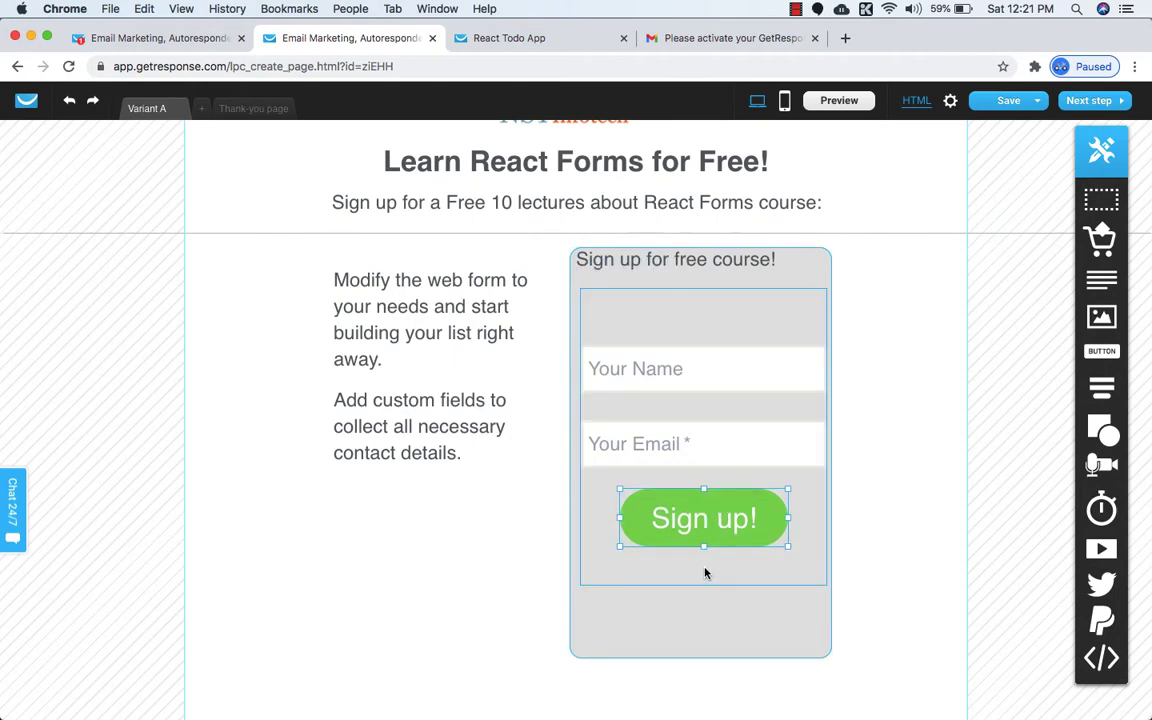
left_click(706, 572)
left_click_drag(705, 571, 704, 563)
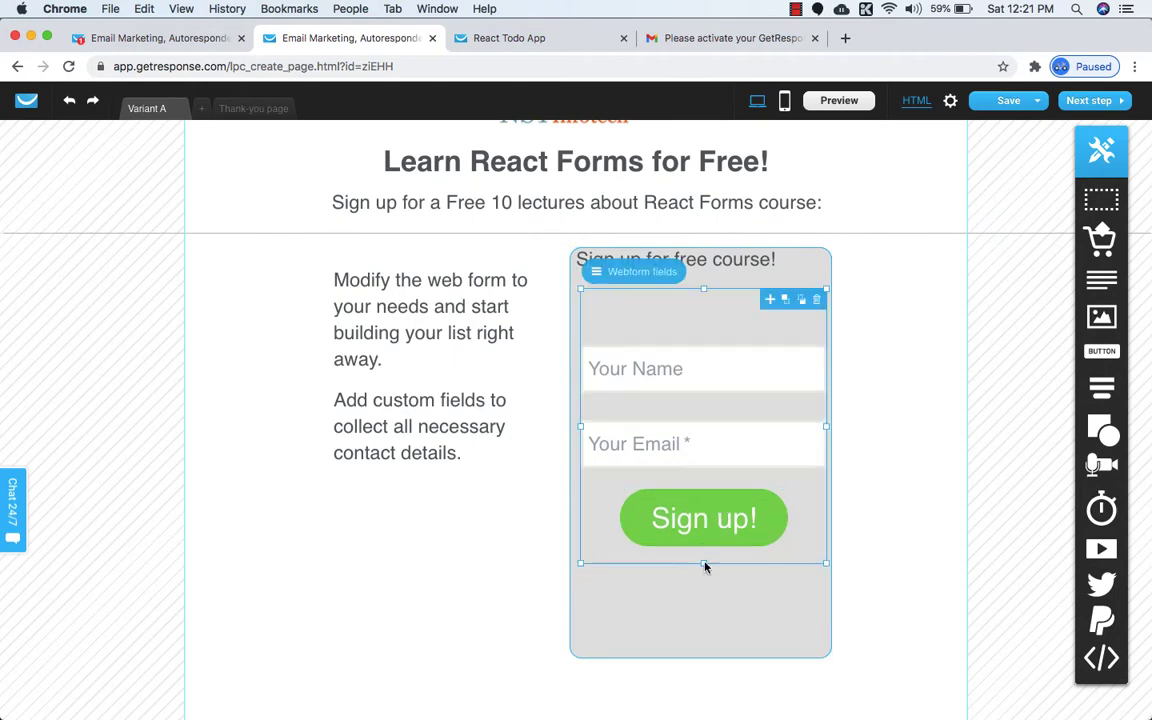
left_click_drag(712, 375, 712, 322)
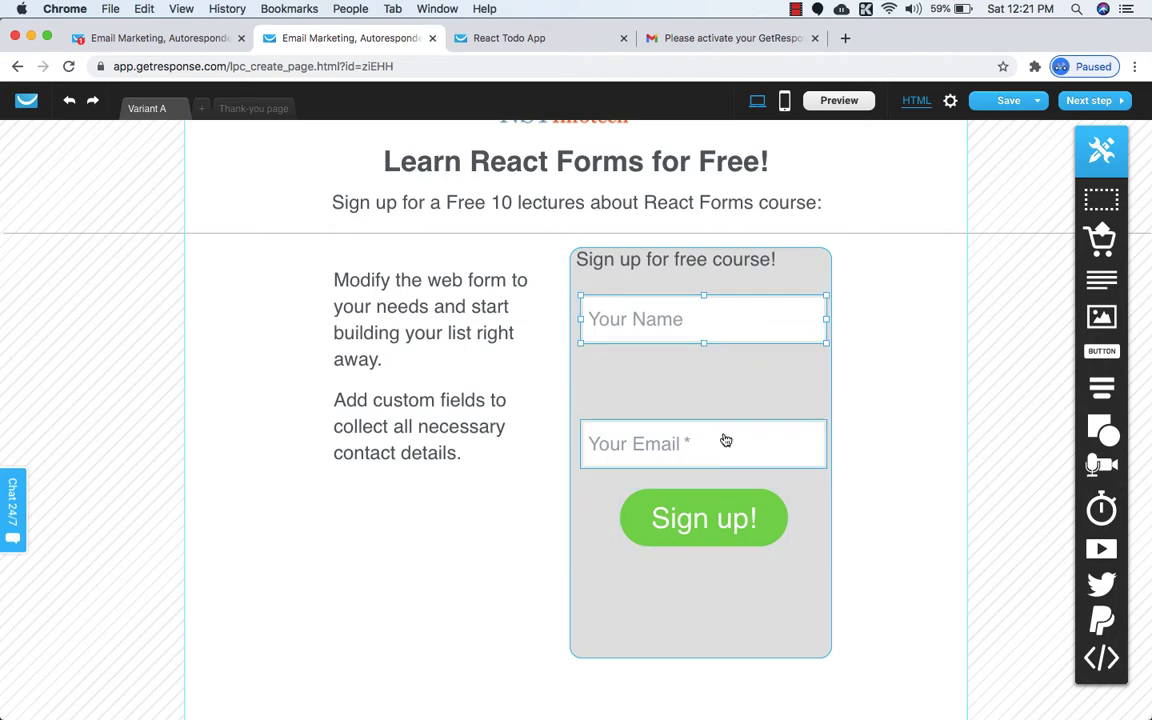
left_click_drag(725, 440, 725, 384)
left_click_drag(720, 520, 722, 488)
left_click(700, 561)
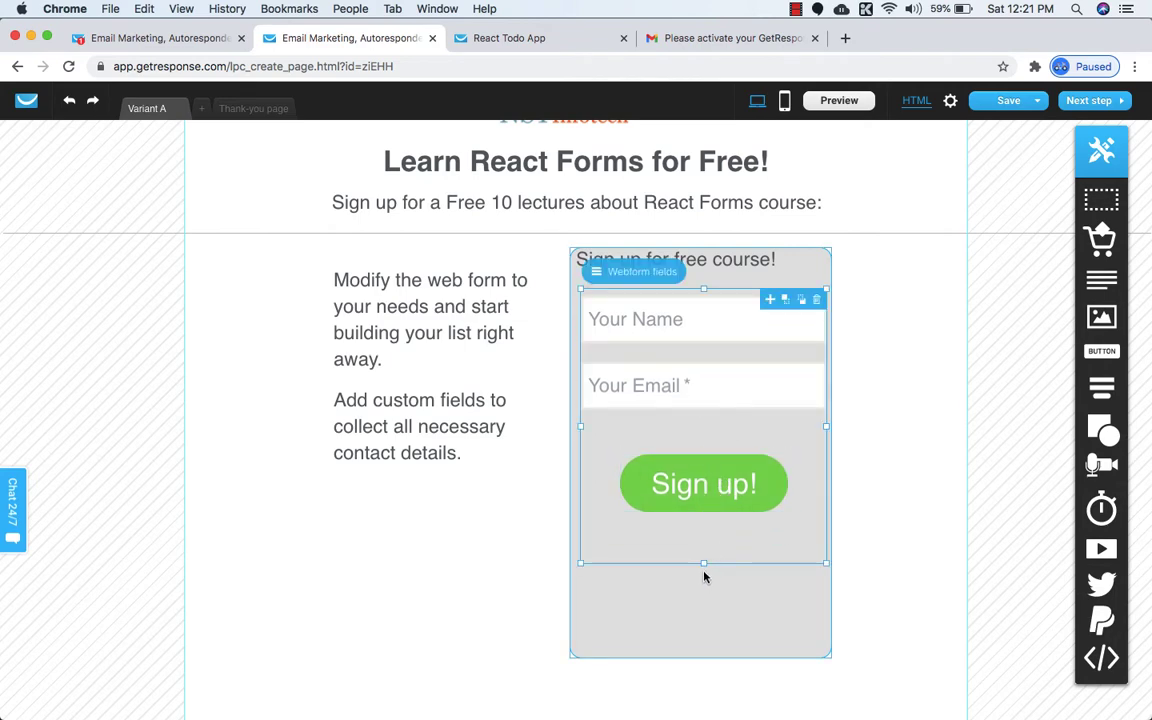
left_click_drag(704, 566, 702, 529)
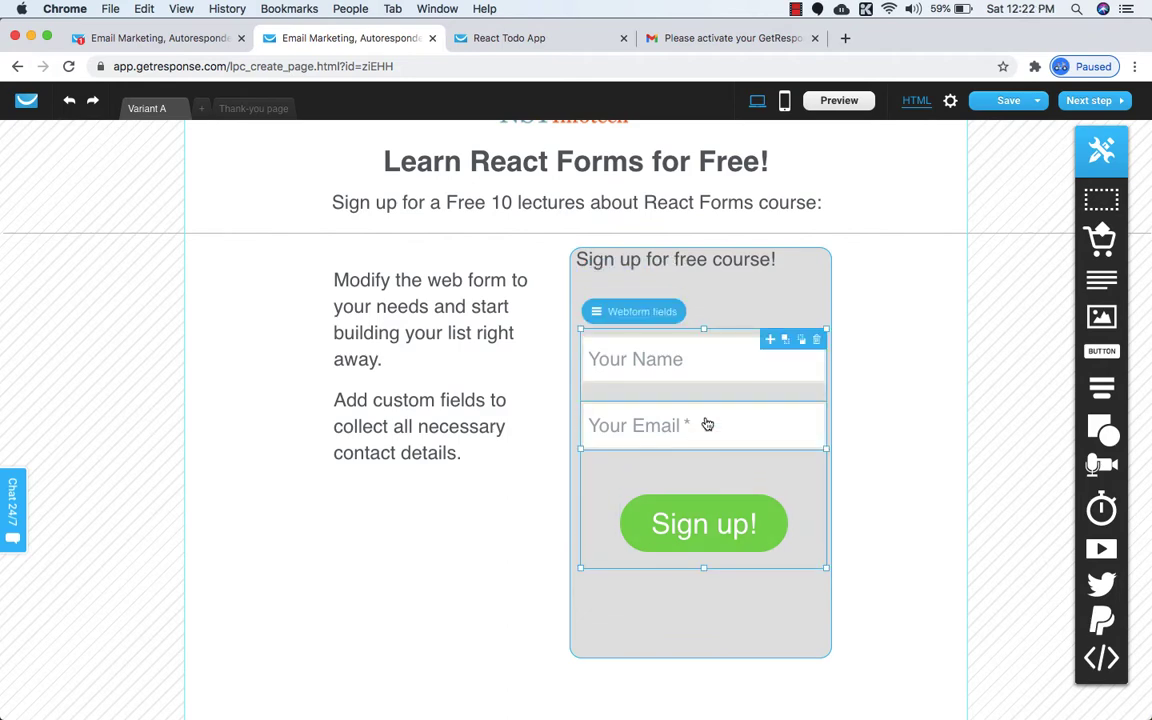
Center-align the 'Sign up for free course!' heading and nudge it into position in the box.
left_click(714, 263)
key("Down")
key("Right")
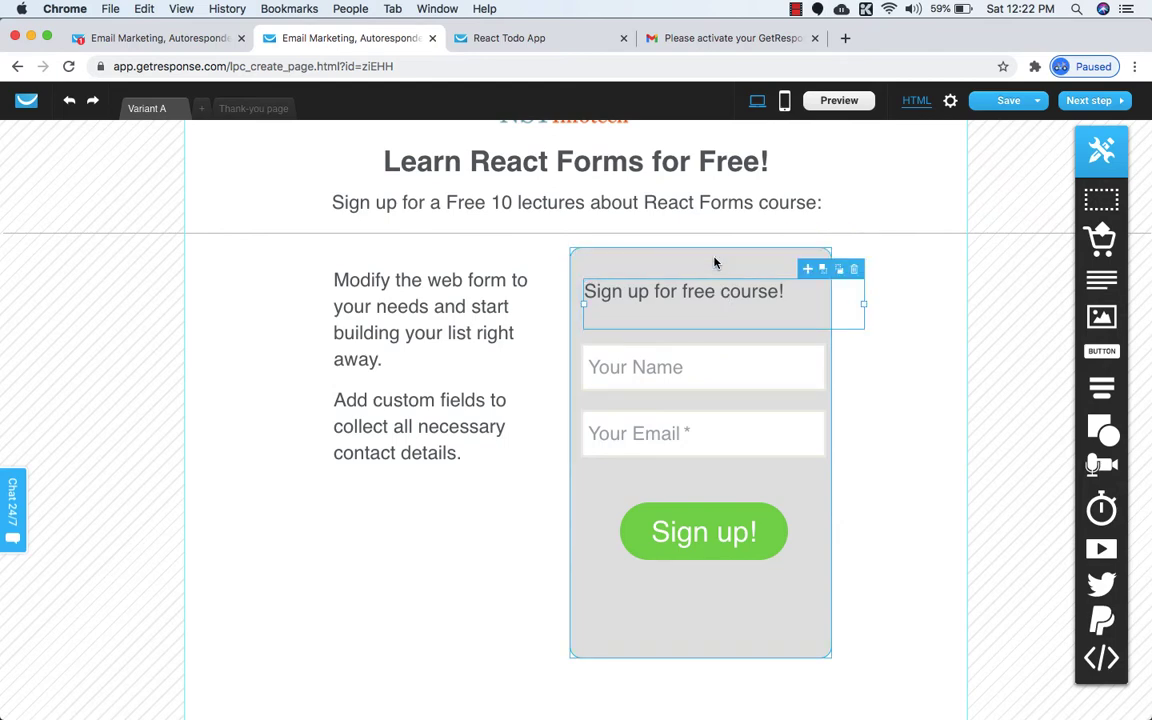
double_click(740, 292)
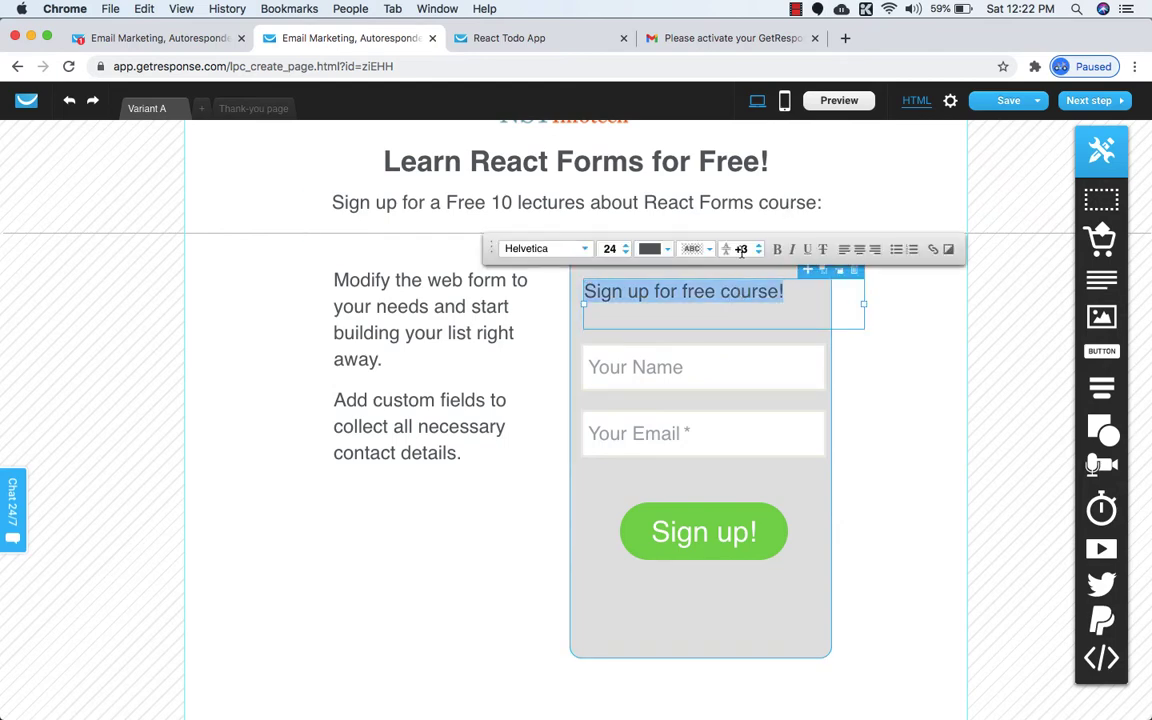
left_click(860, 250)
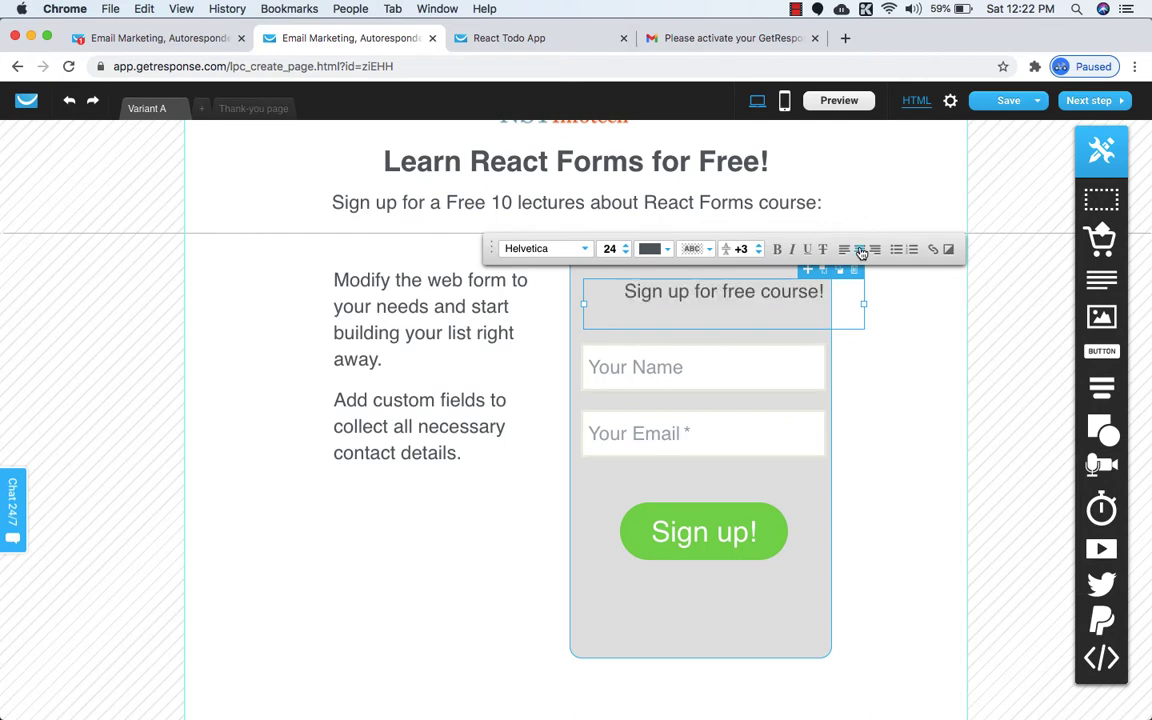
left_click(877, 370)
left_click(729, 301)
key("Left")
key("Left")
key("Left")
key("Left")
key("Down")
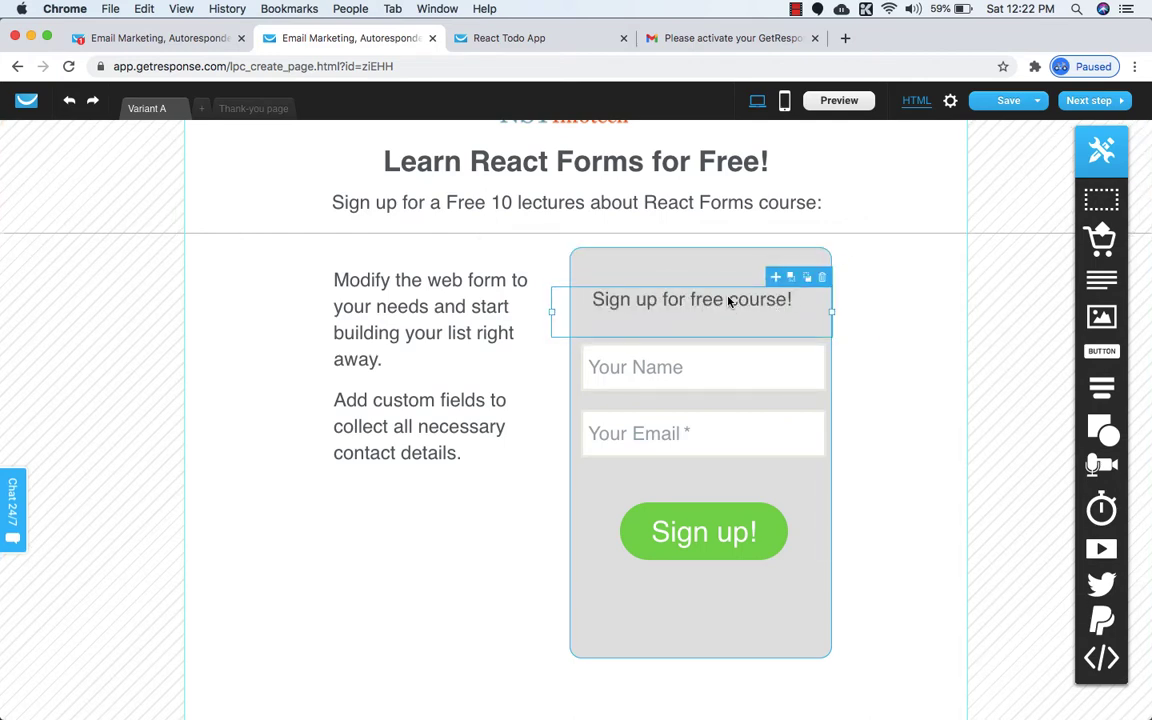
key("Right")
key("Down")
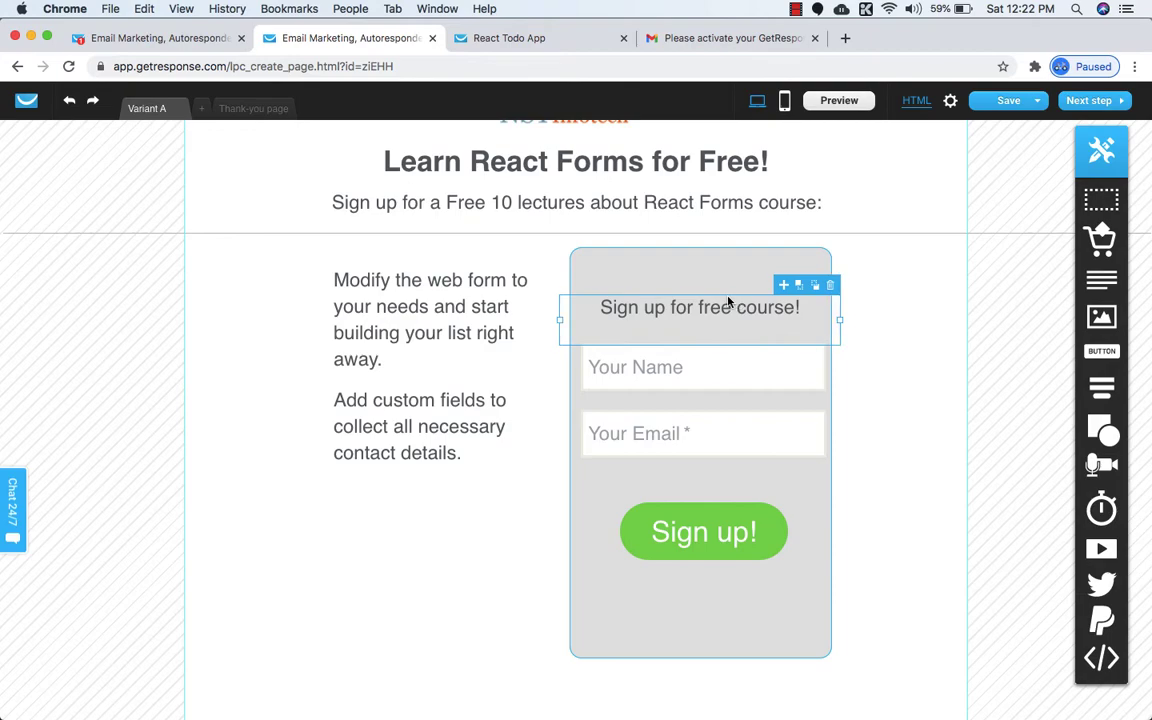
key("Left")
key("Left")
Raise the heading's font size to 28 and compare with the reference page.
left_click(494, 42)
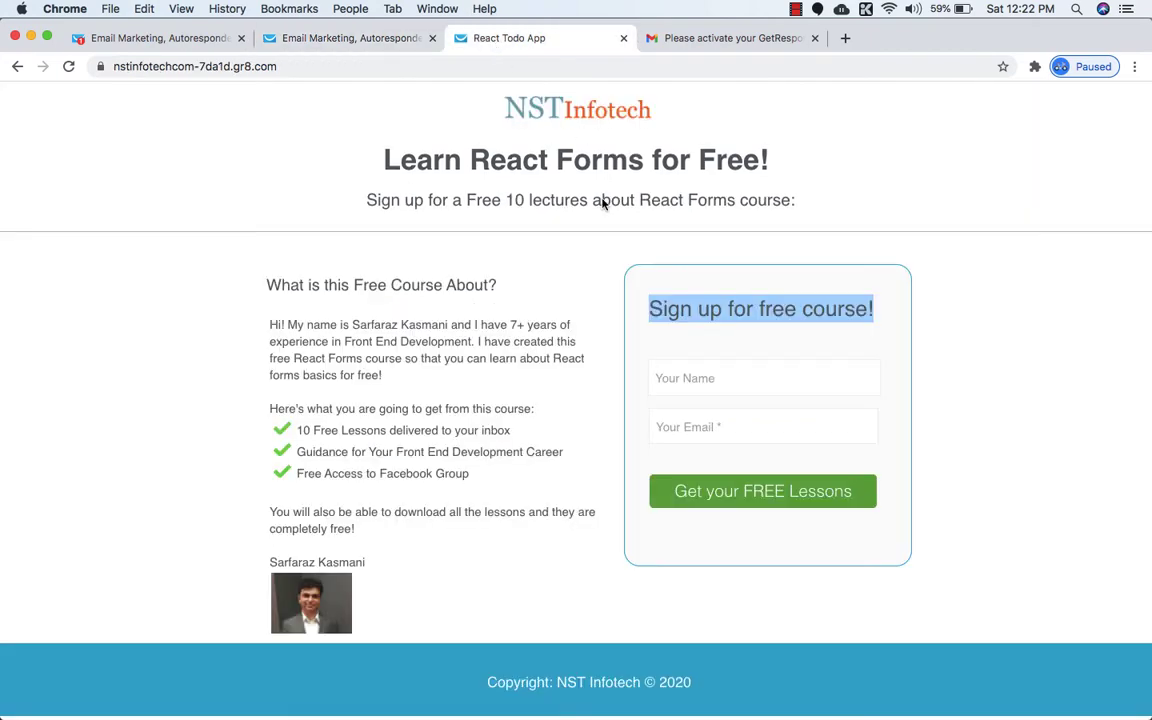
left_click(676, 297)
left_click(352, 41)
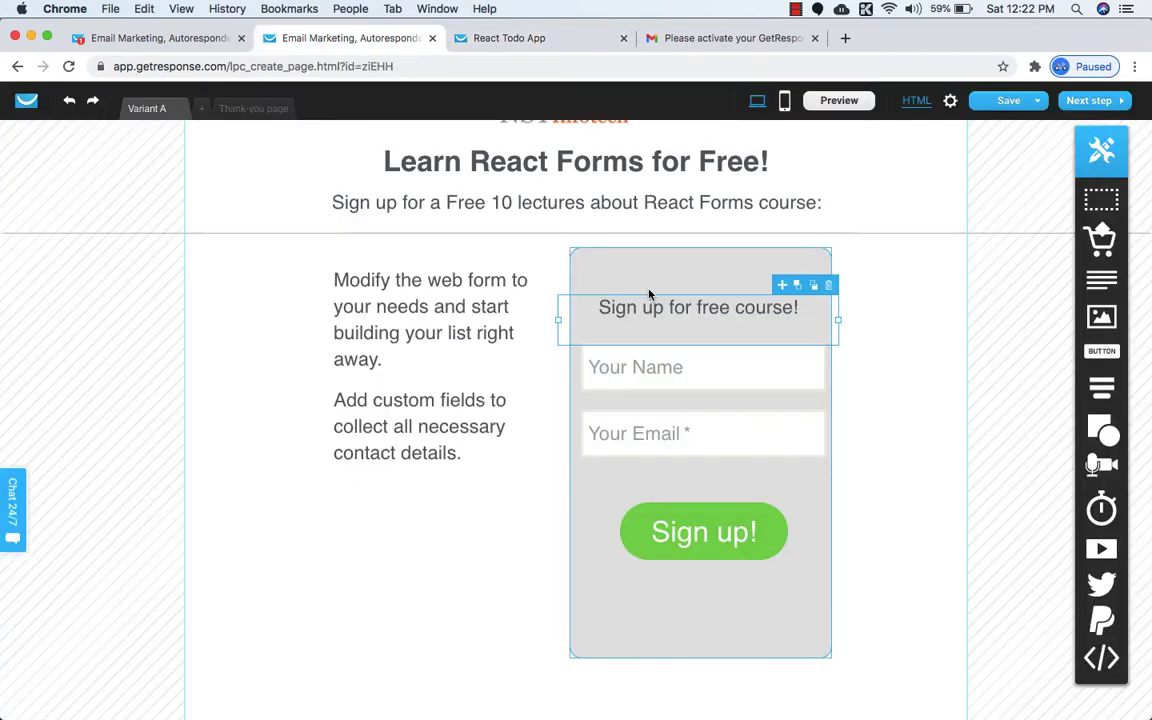
double_click(647, 307)
left_click(602, 262)
left_click(602, 262)
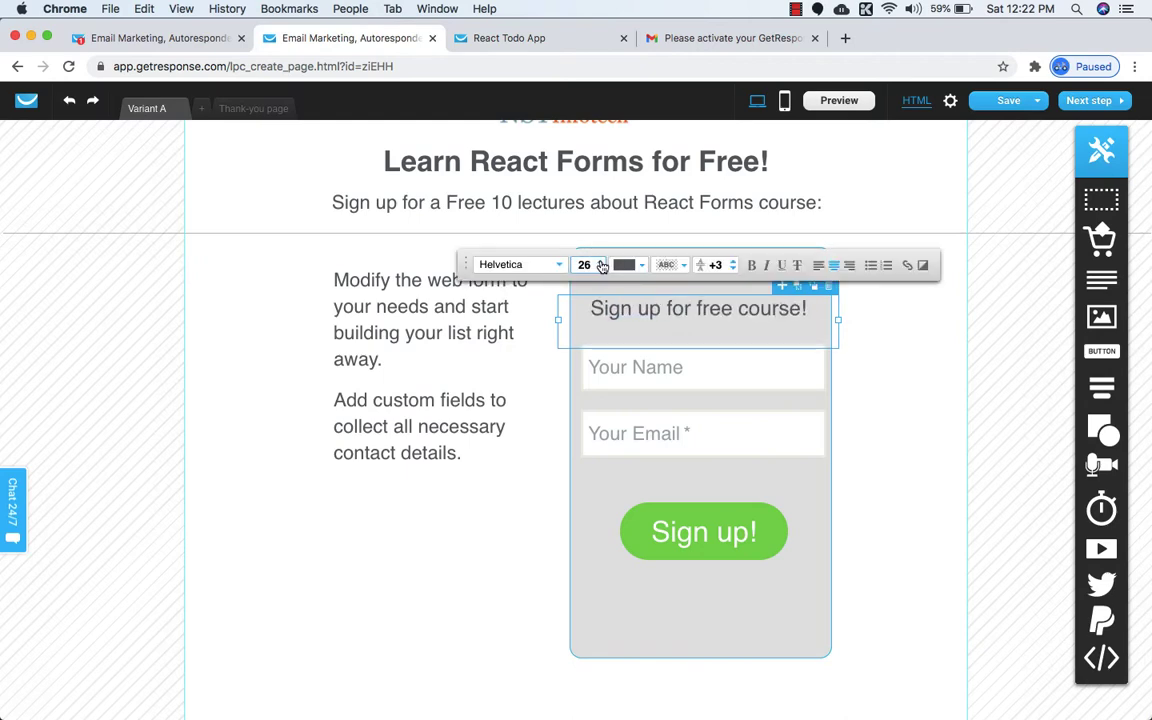
left_click(602, 262)
left_click(602, 264)
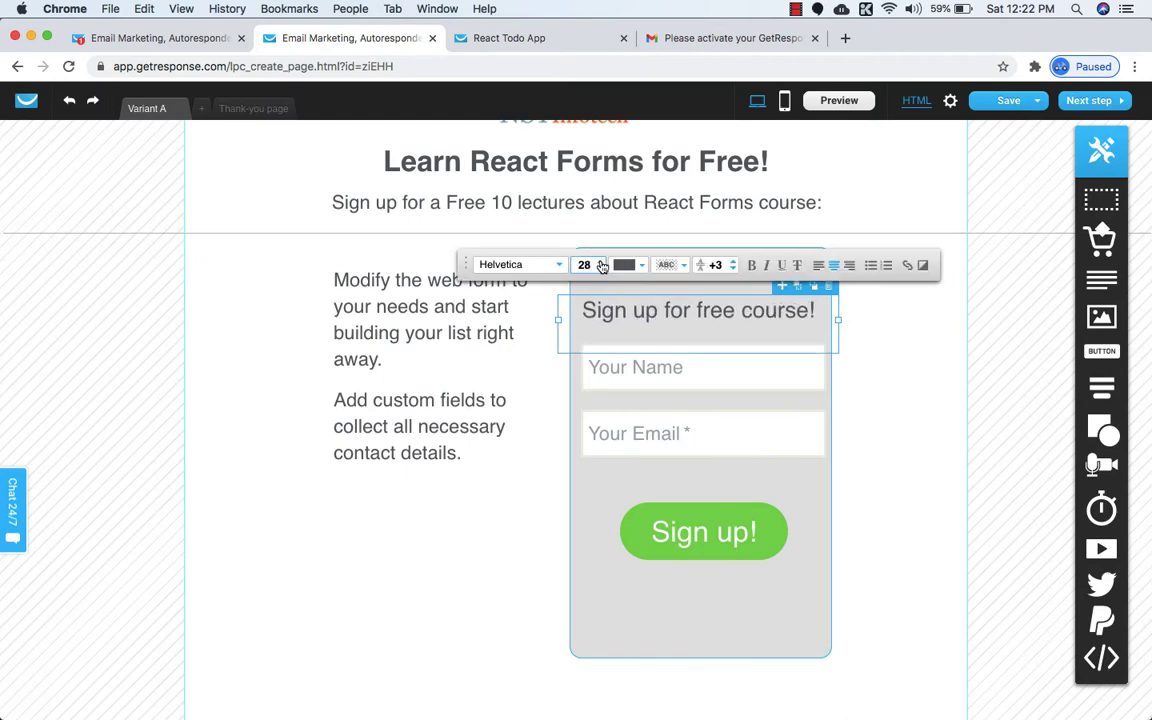
left_click(871, 415)
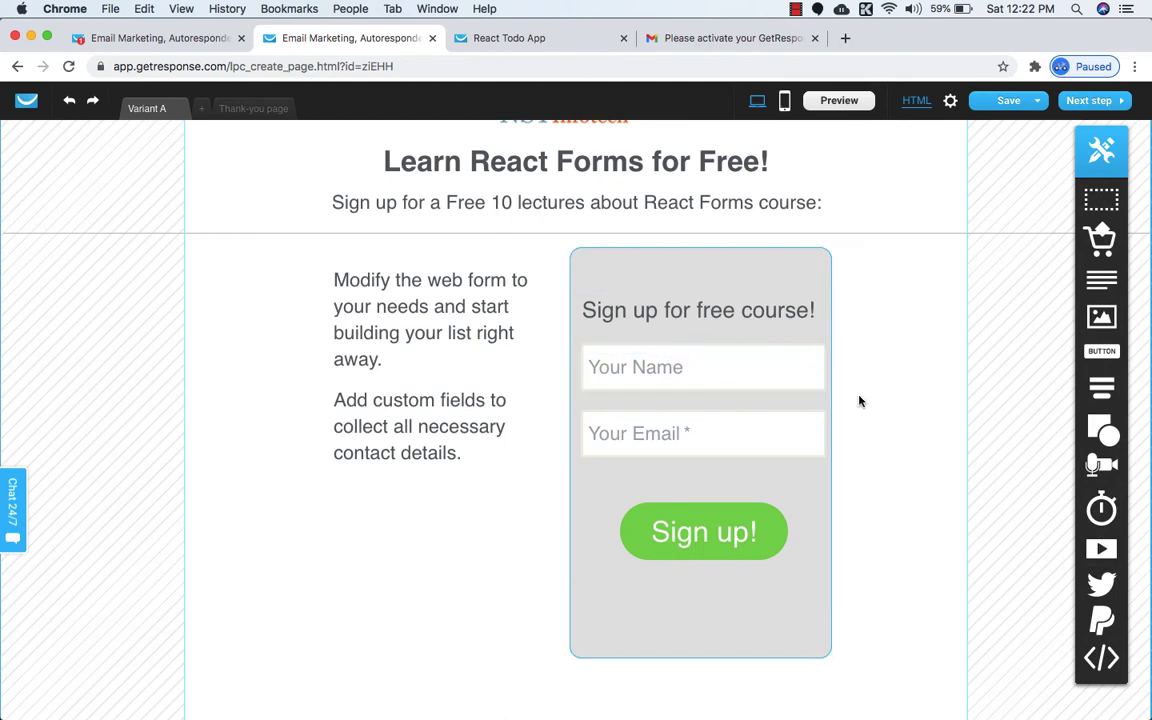
left_click(510, 38)
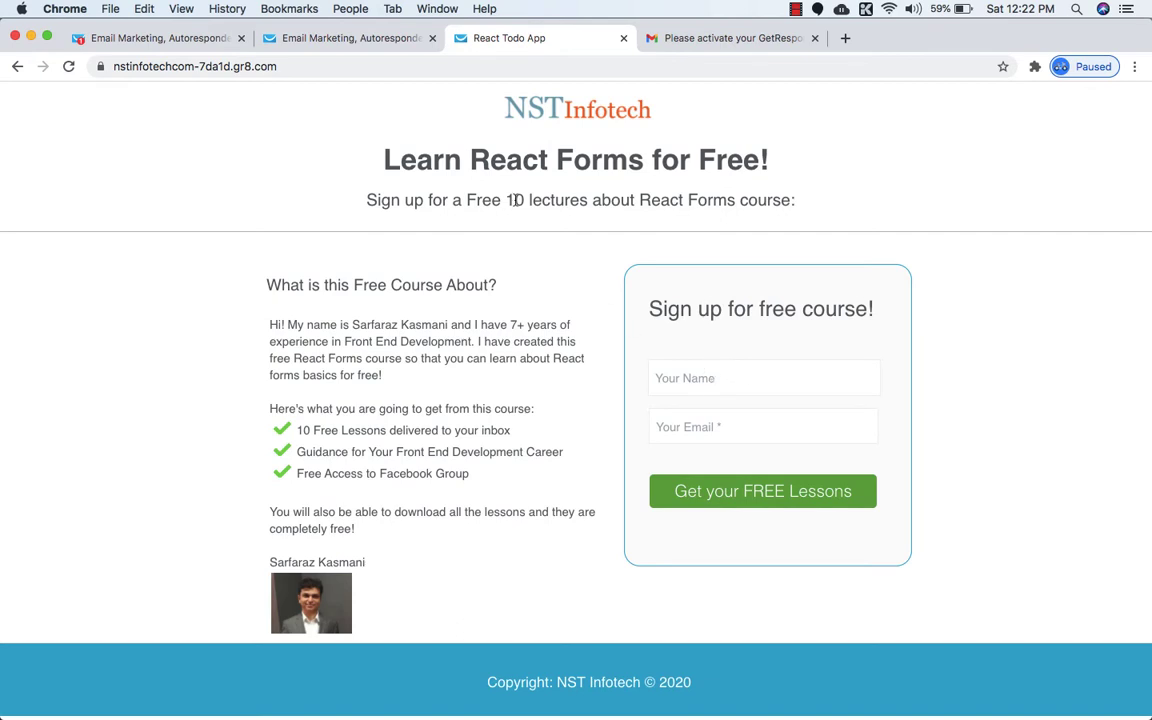
Reduce the Your Name field text size from 24 to 18.
left_click(330, 37)
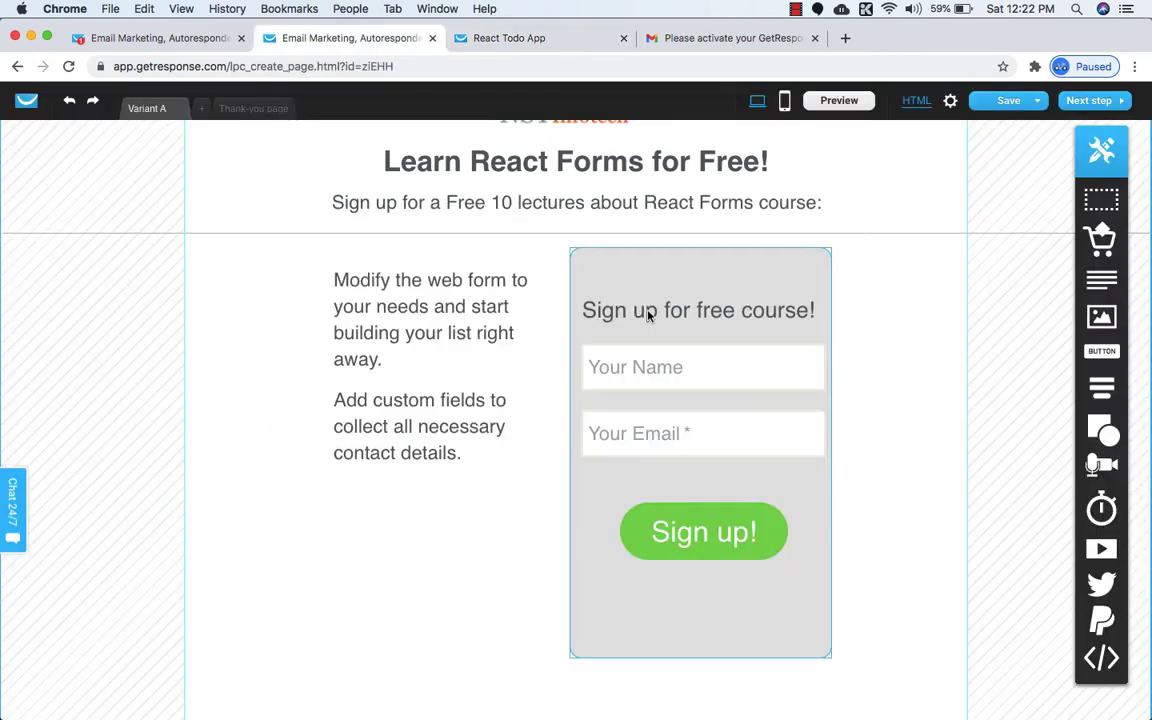
double_click(719, 386)
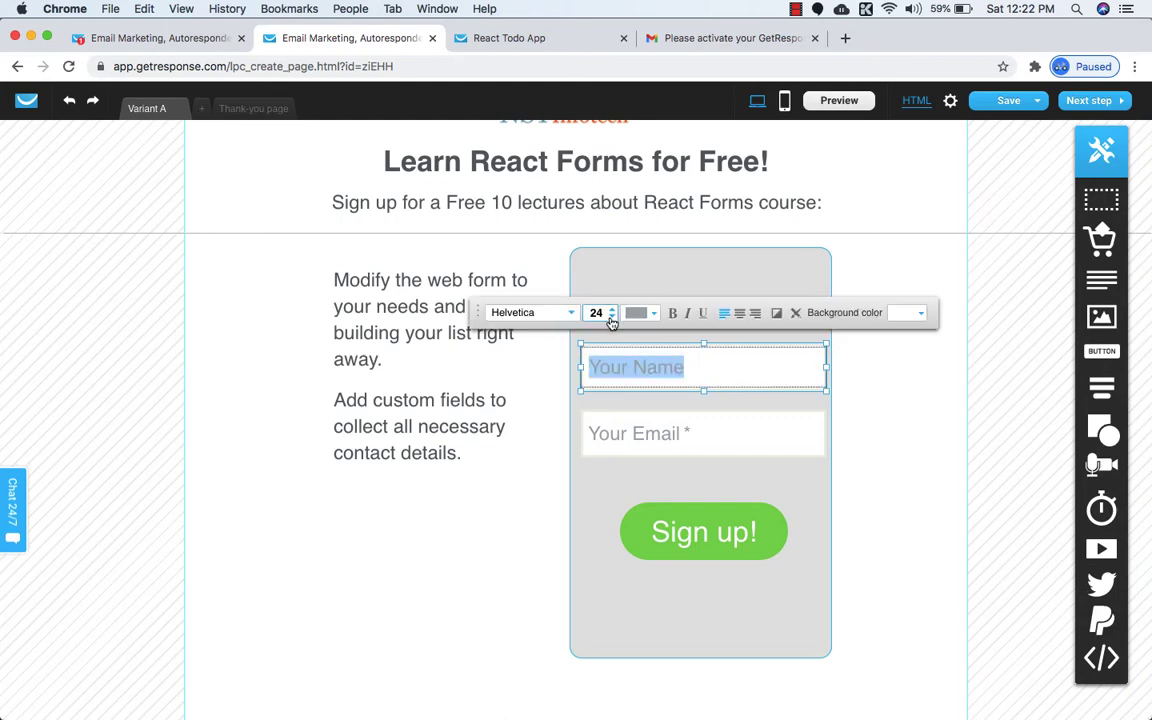
left_click(611, 317)
left_click(611, 317)
left_click(611, 317)
left_click(611, 317)
left_click(611, 317)
left_click(611, 317)
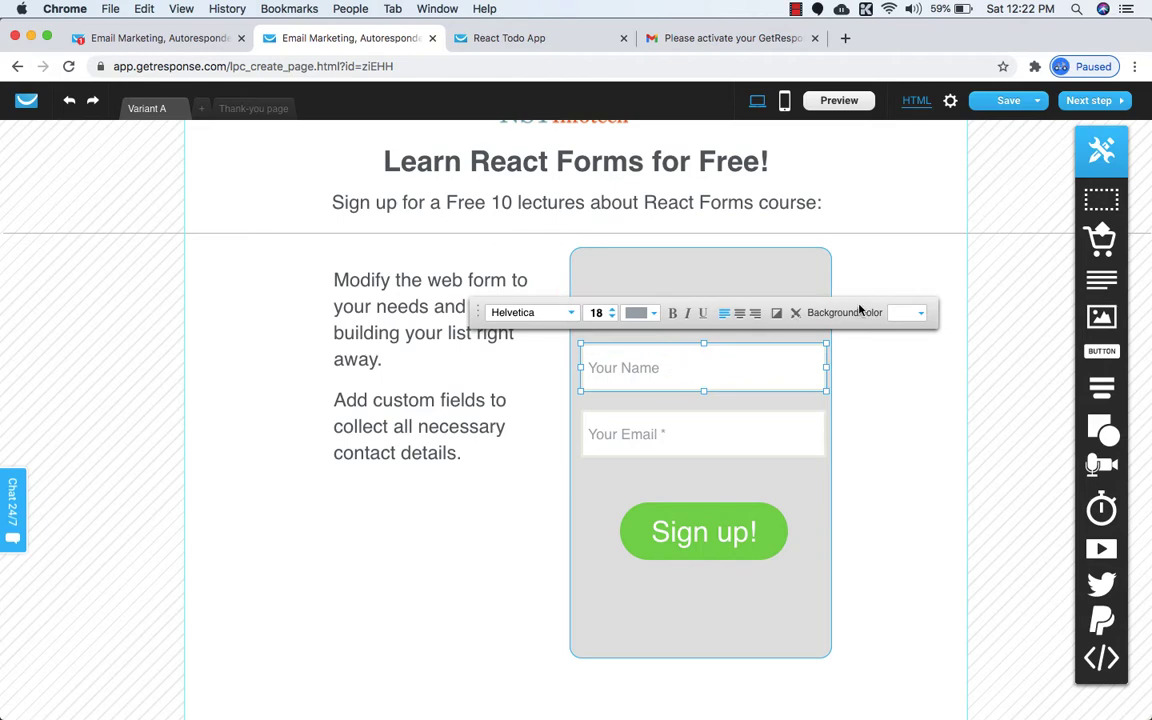
Give the form fields a light grey #E8E8E8 border.
left_click(796, 314)
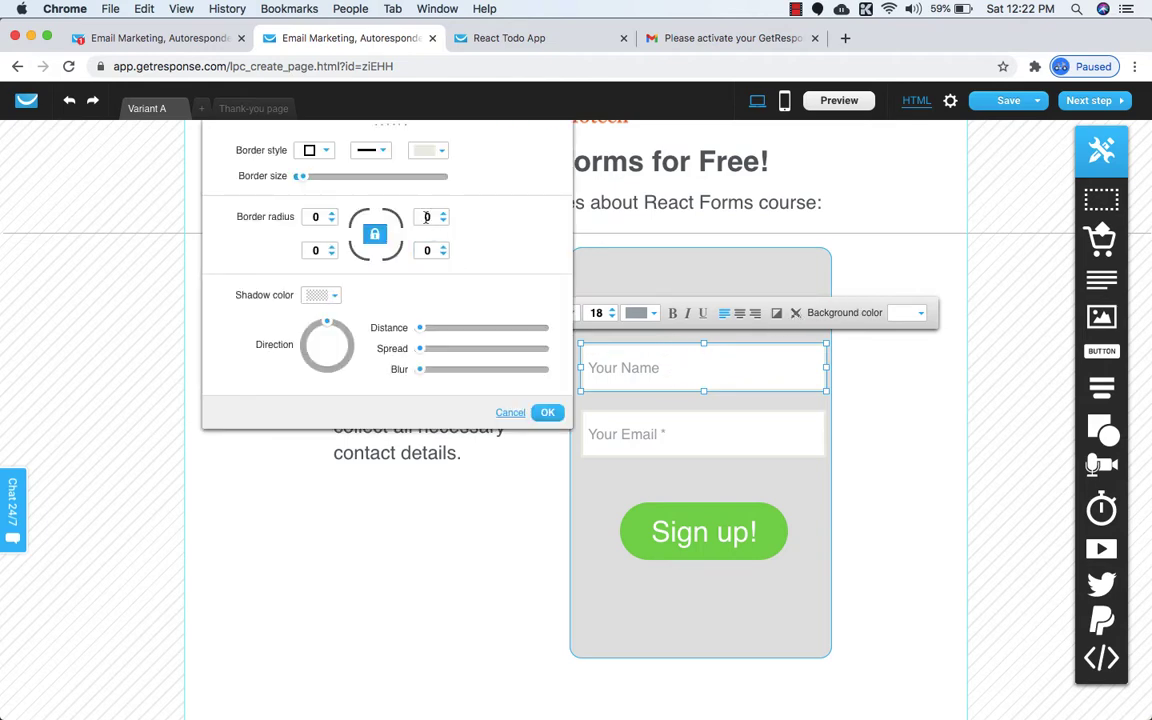
left_click(439, 154)
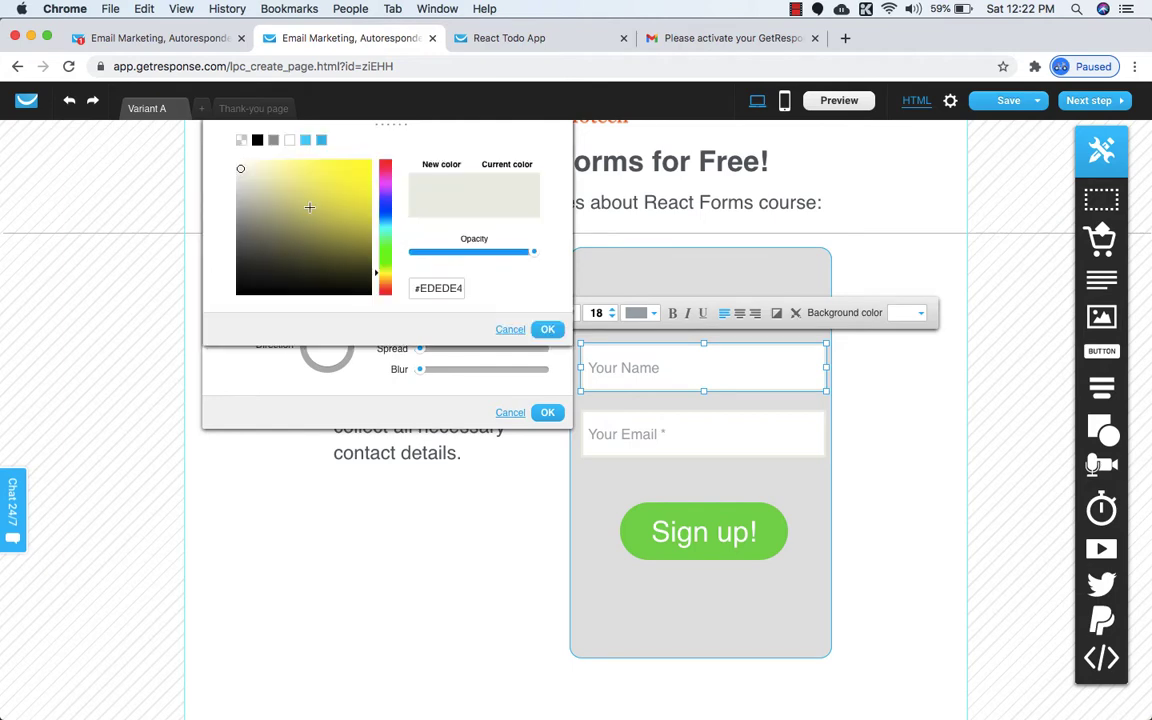
left_click_drag(245, 178, 220, 168)
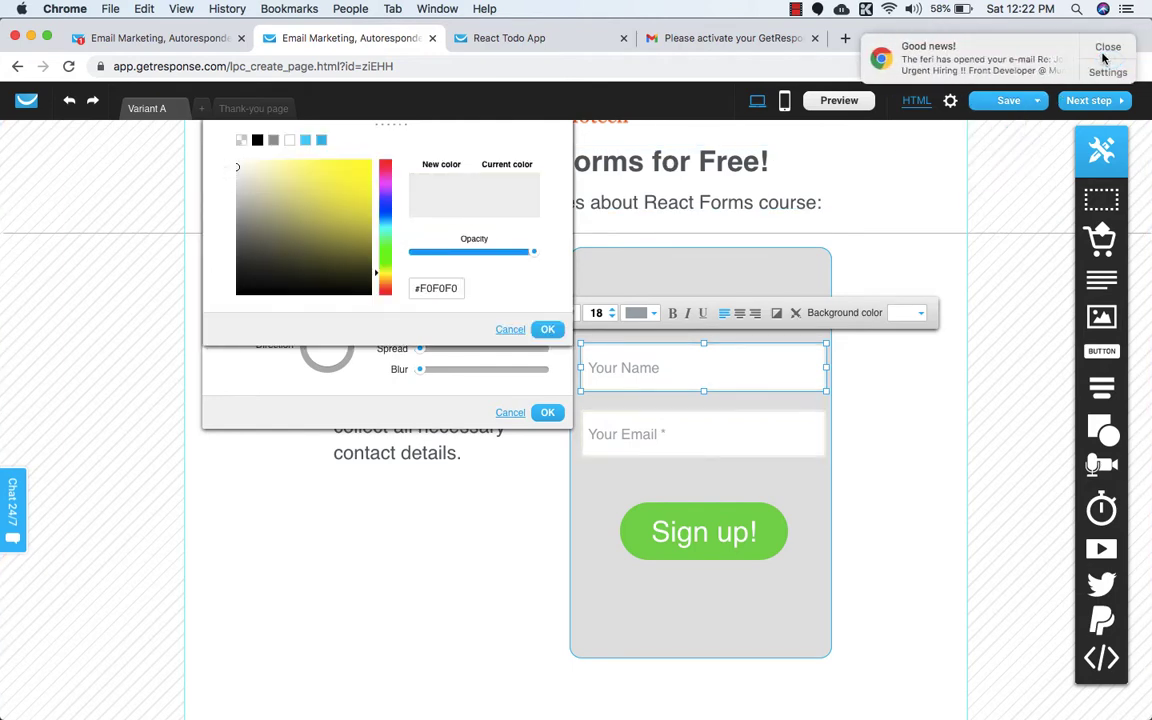
left_click(1107, 57)
left_click(238, 170)
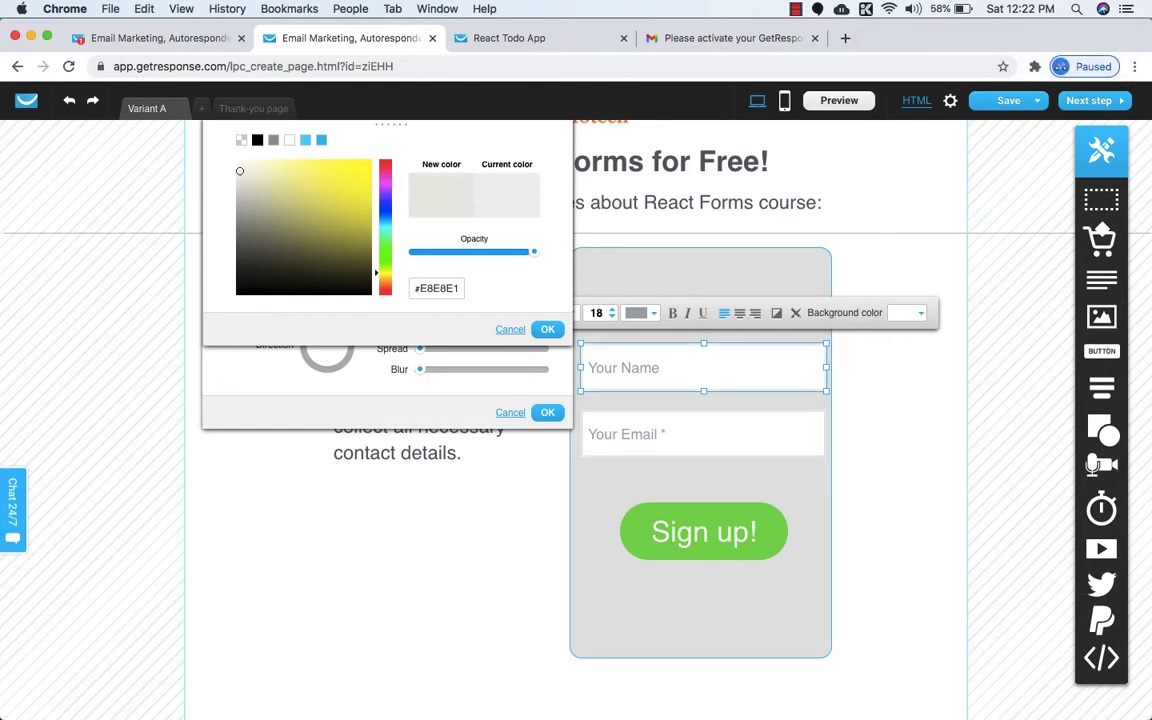
left_click(543, 331)
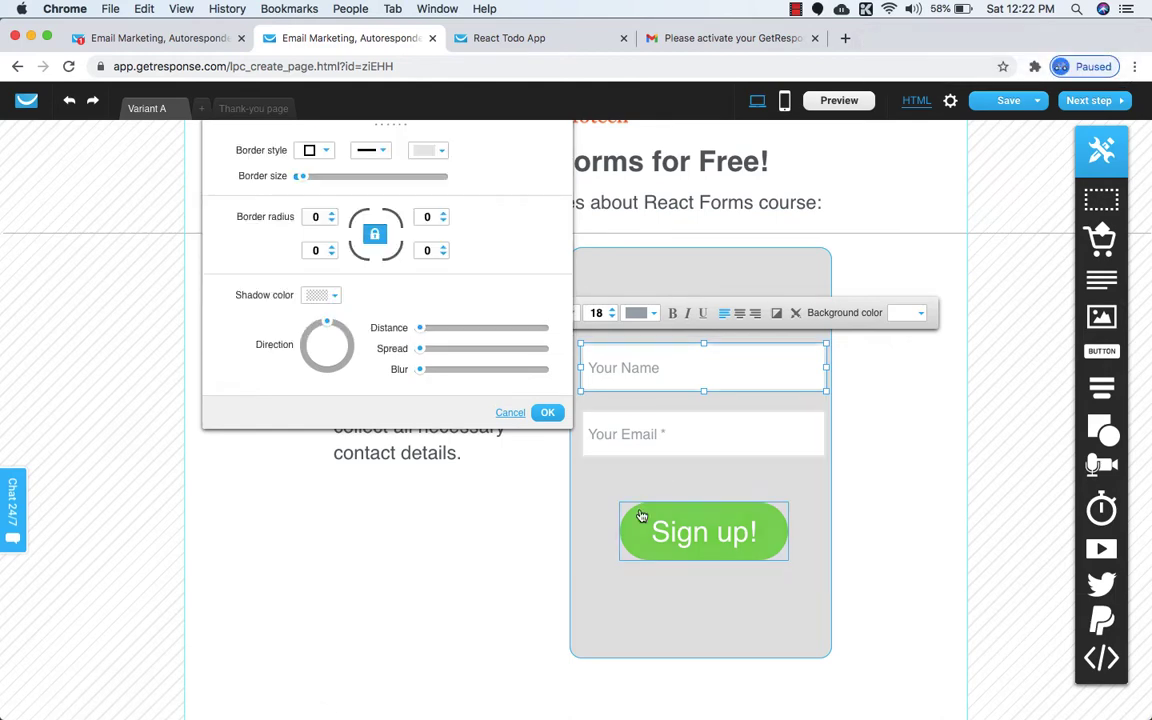
left_click(547, 412)
left_click(638, 519)
left_click(583, 483)
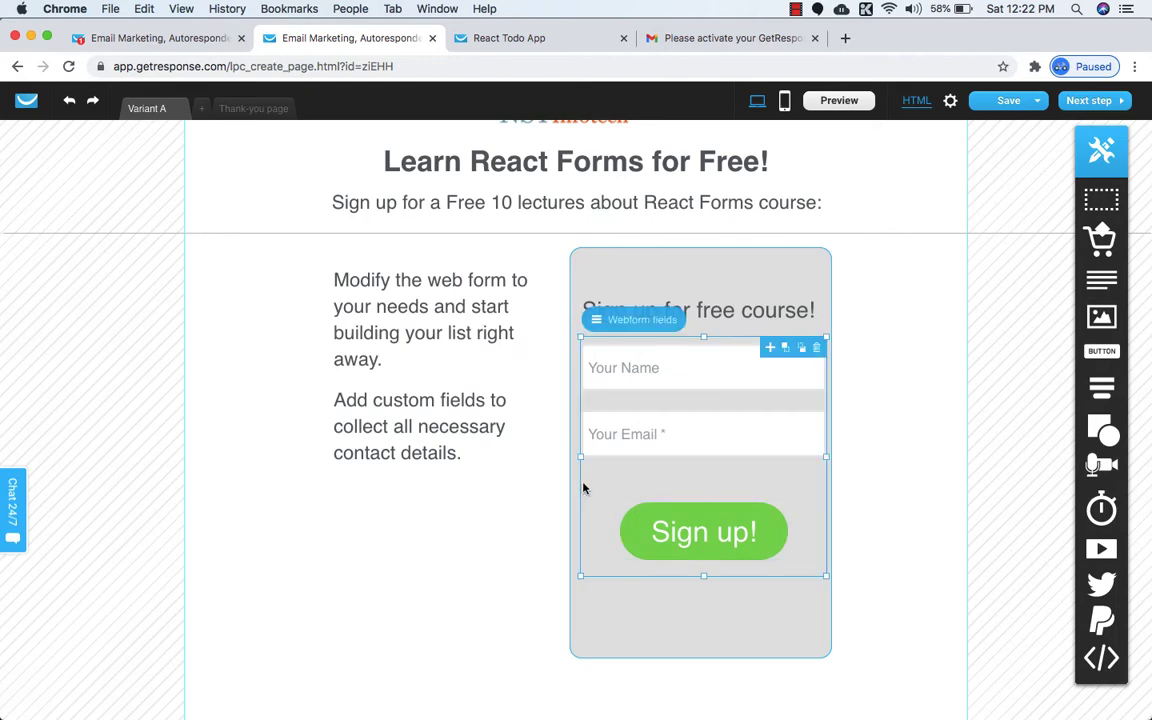
left_click(865, 405)
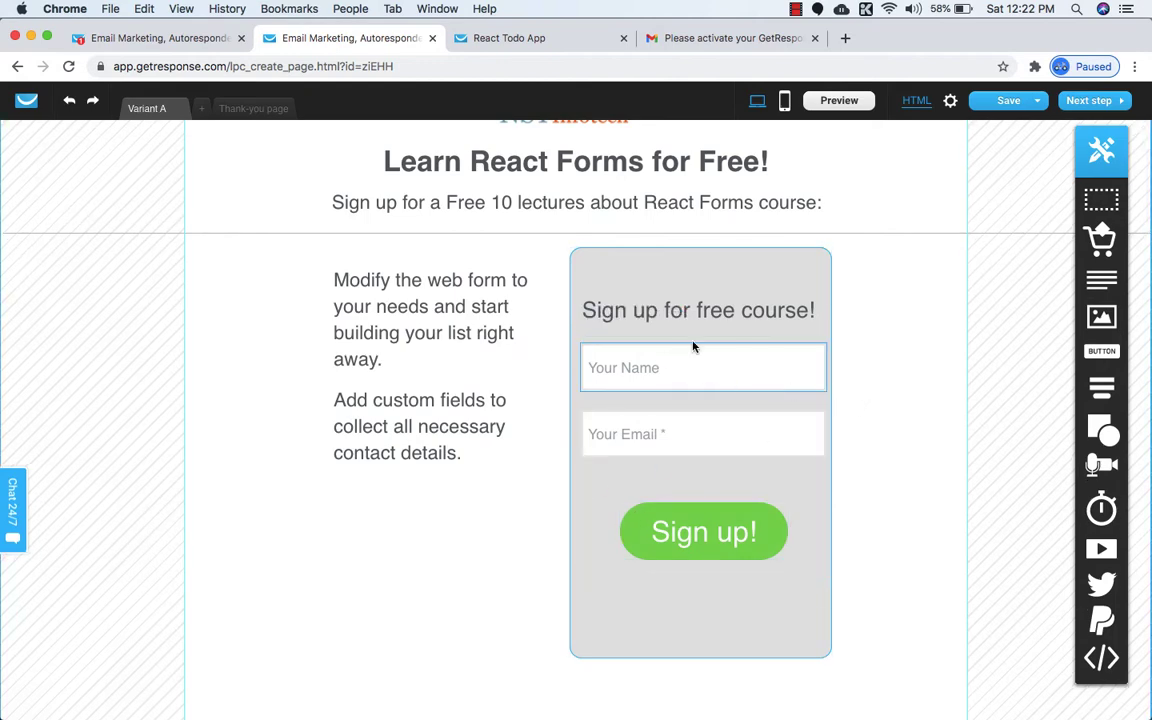
Change the name and email field border colour to darker grey #C9C9C9.
left_click(743, 376)
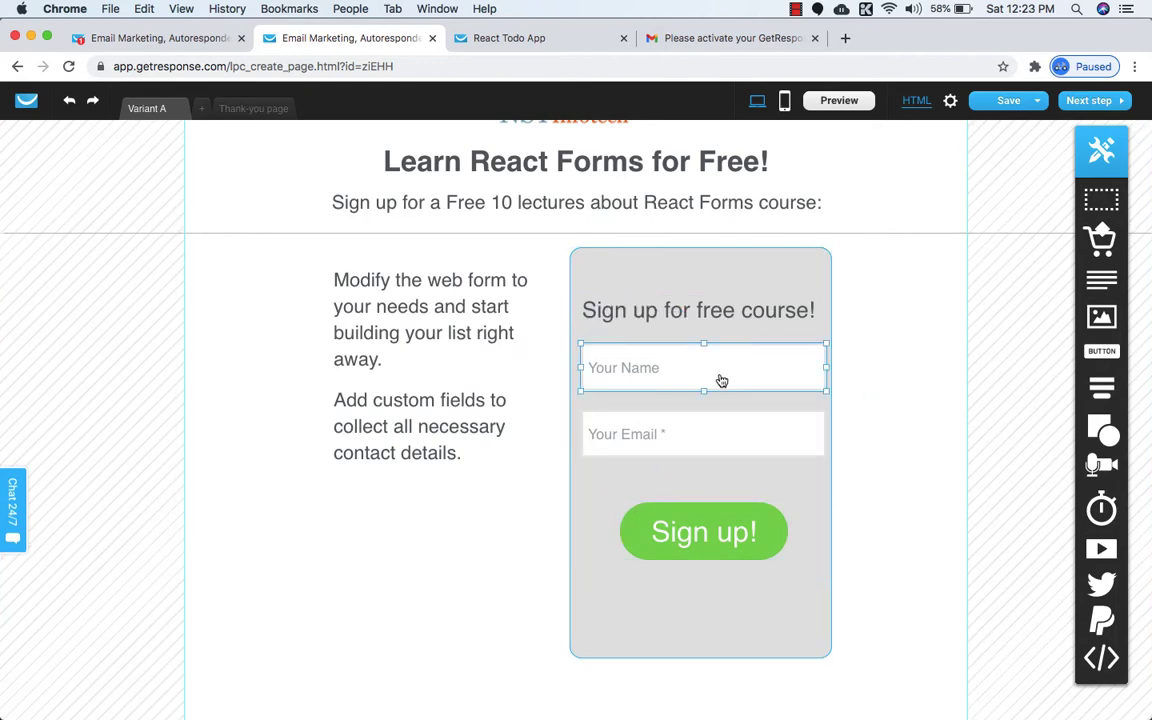
left_click(777, 313)
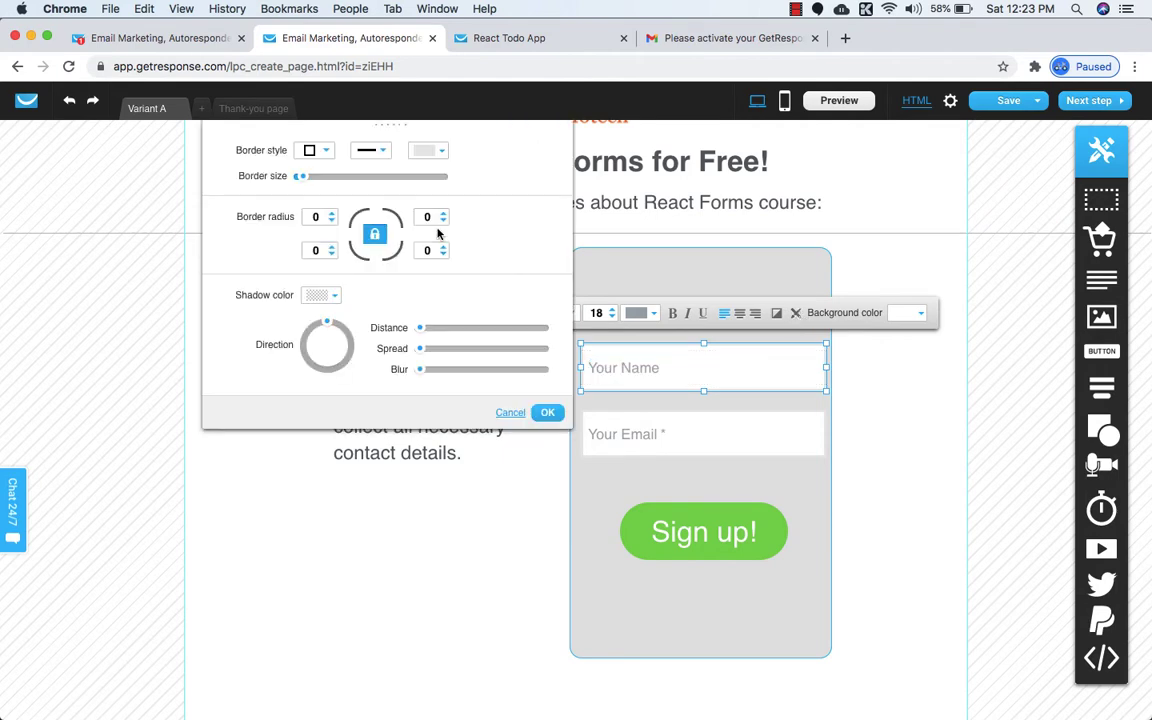
left_click(443, 152)
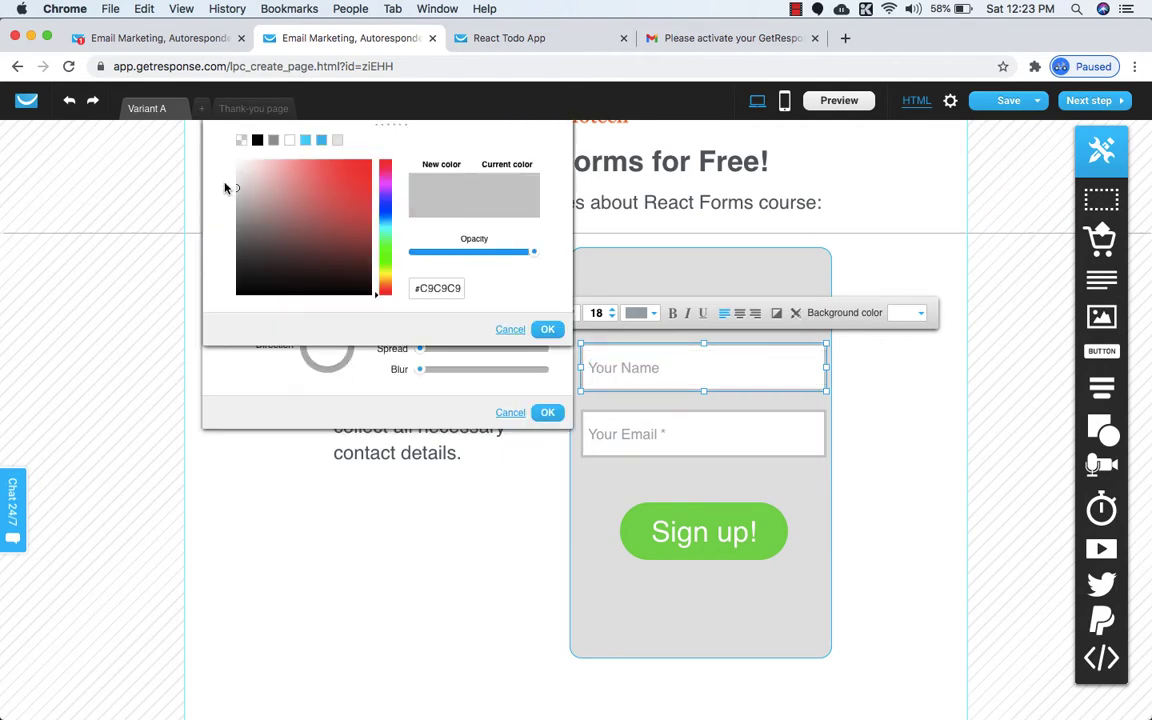
left_click(548, 330)
left_click(913, 409)
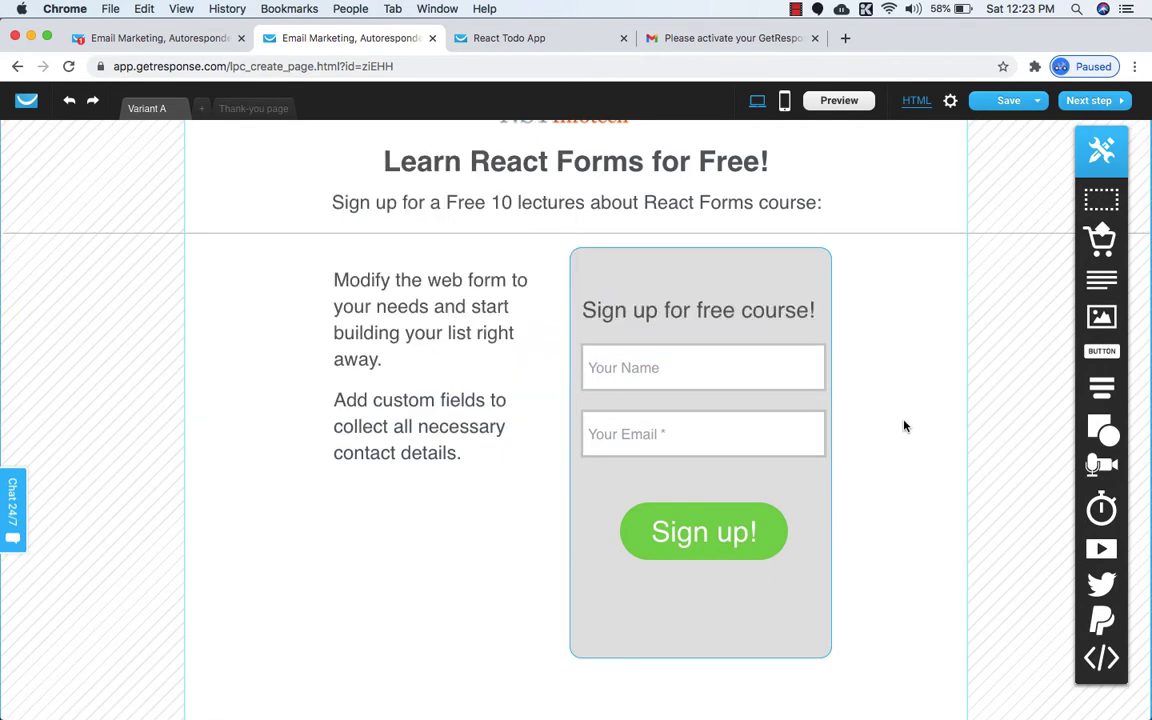
left_click(780, 375)
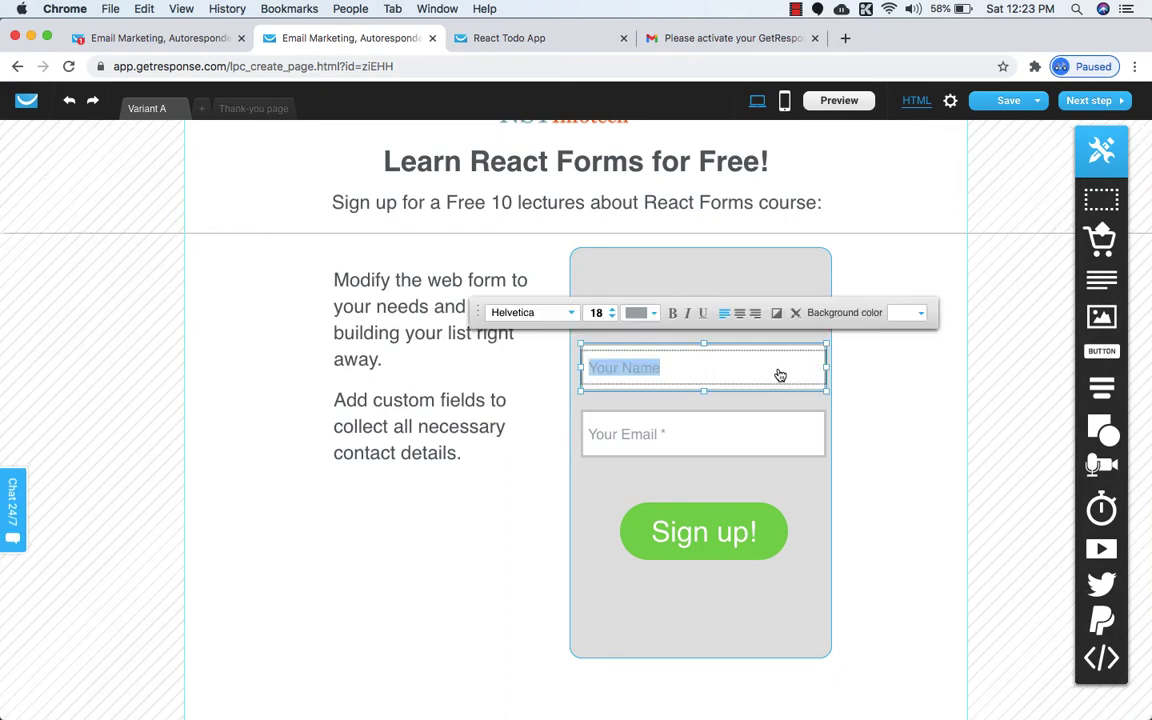
left_click(776, 313)
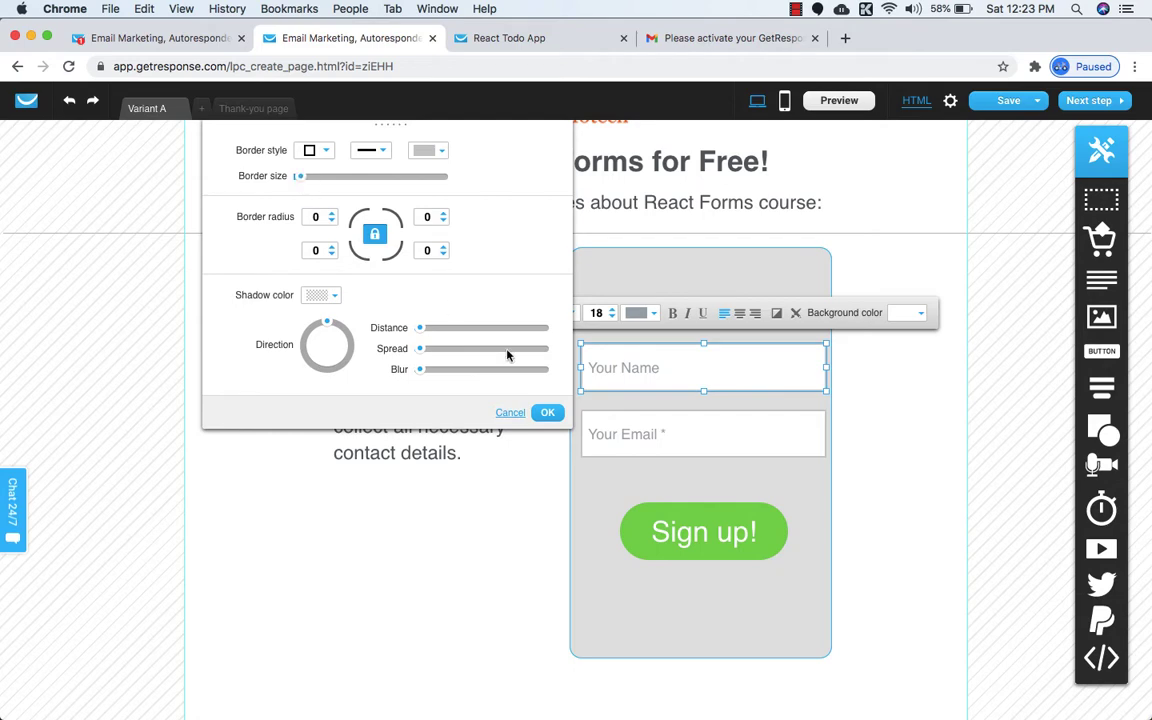
left_click(545, 413)
left_click(943, 403)
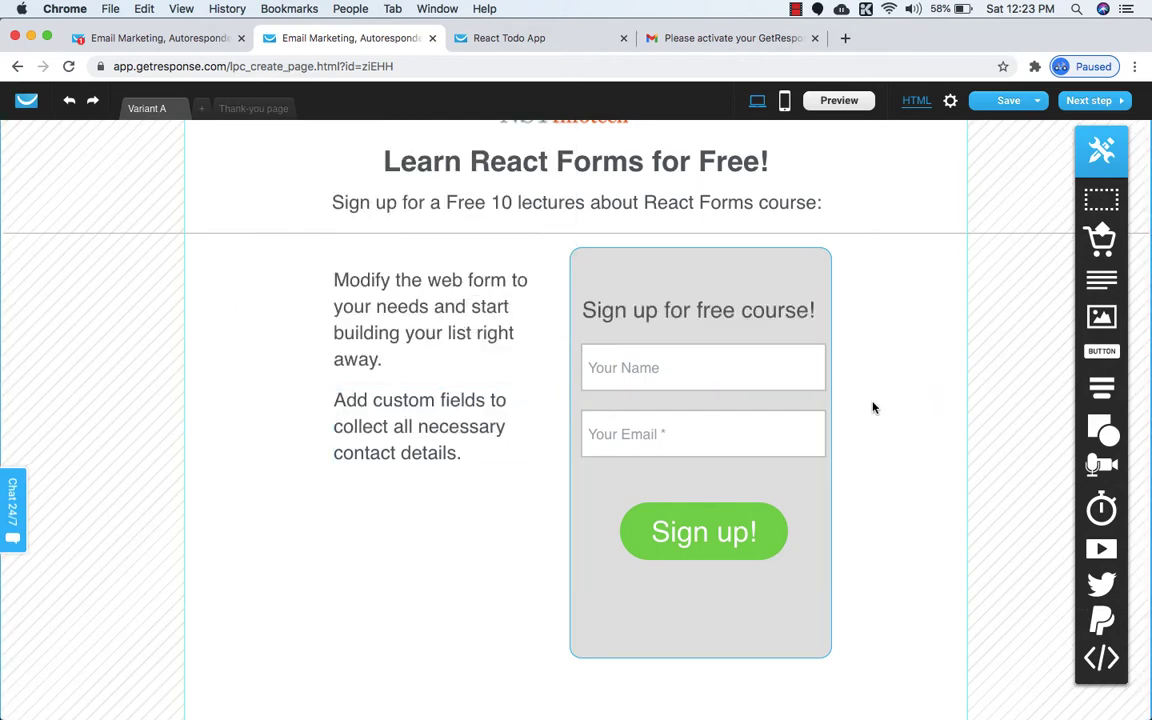
Reduce the field border size and compare with the published landing page.
left_click(773, 385)
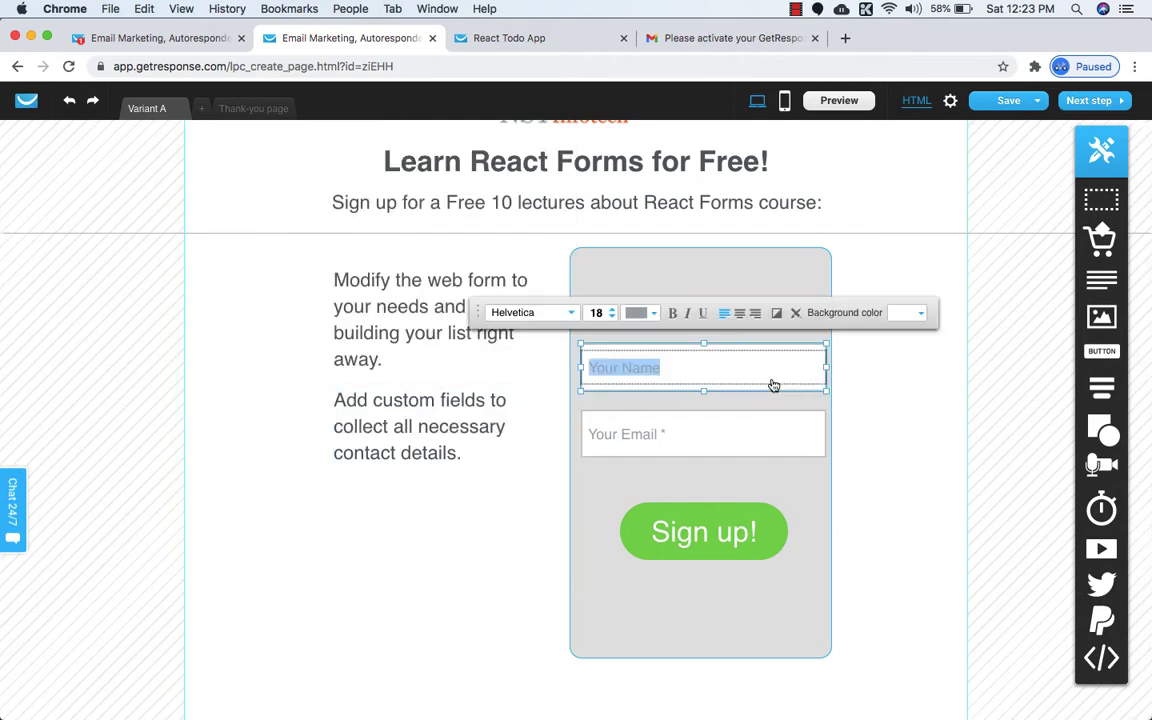
left_click(796, 314)
left_click_drag(301, 176, 299, 176)
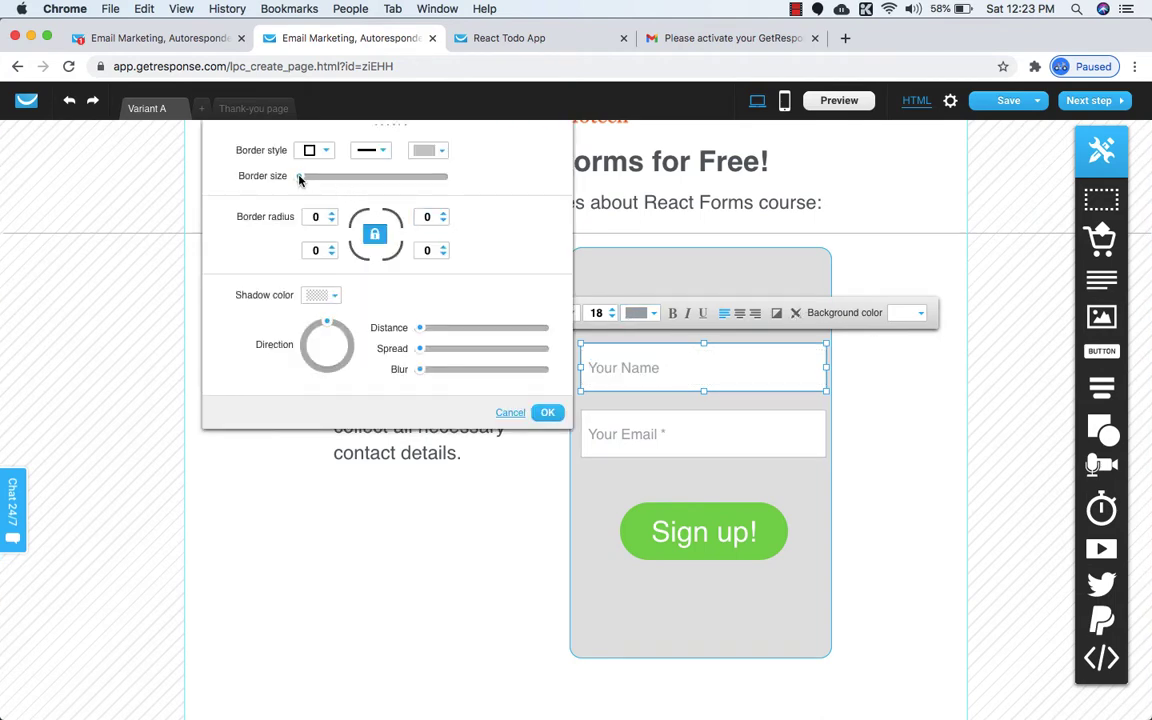
left_click(549, 413)
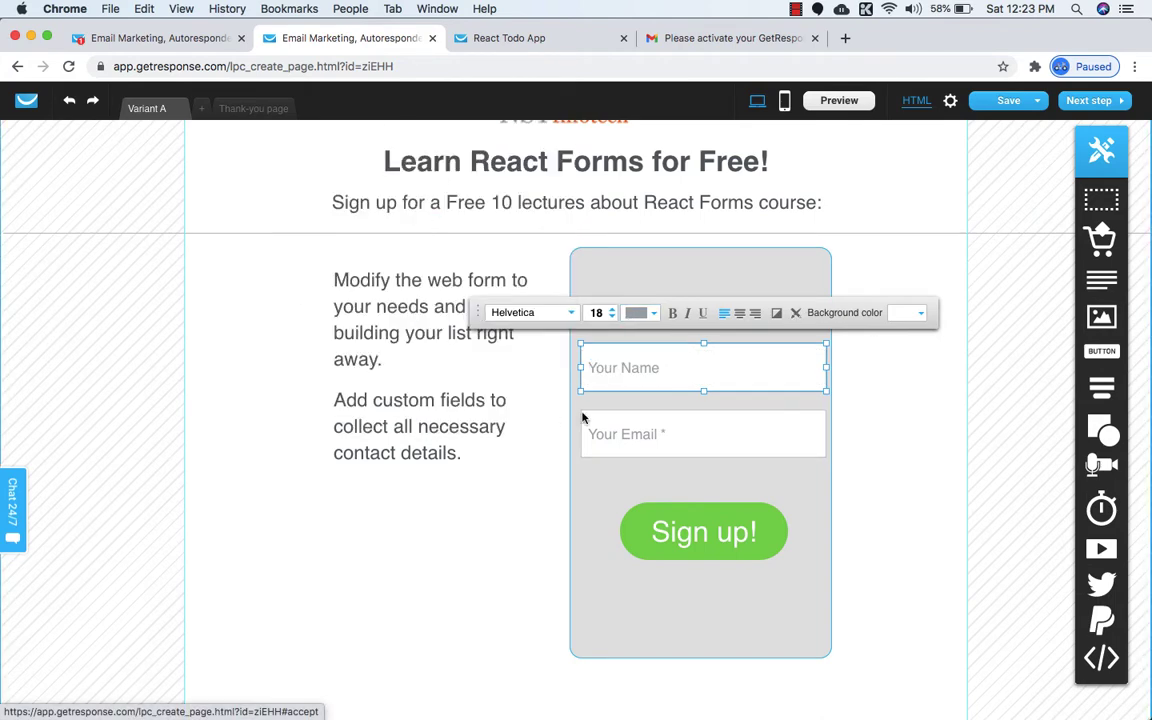
left_click(926, 419)
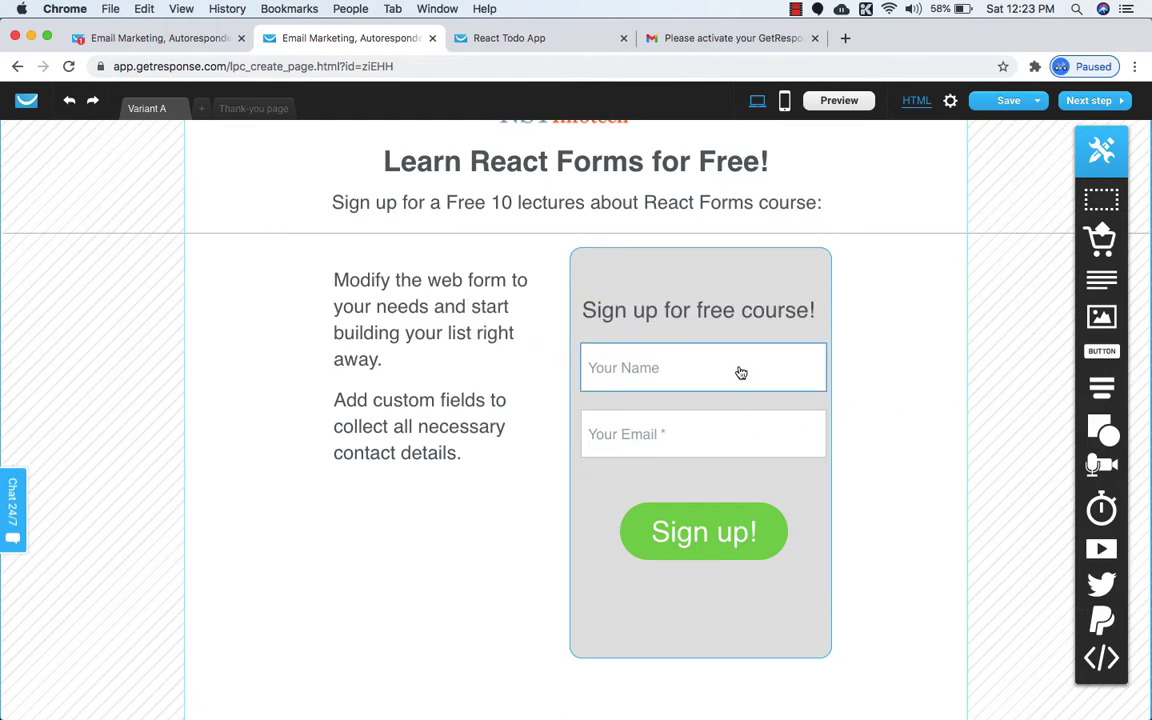
left_click(506, 40)
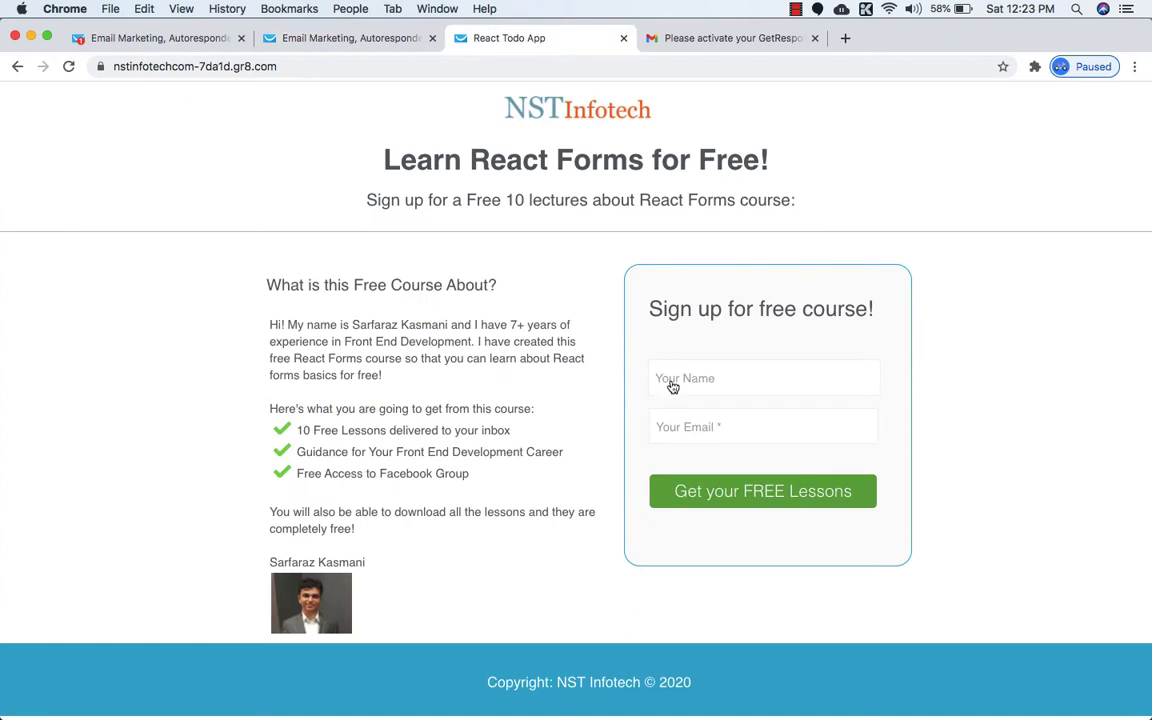
left_click(310, 36)
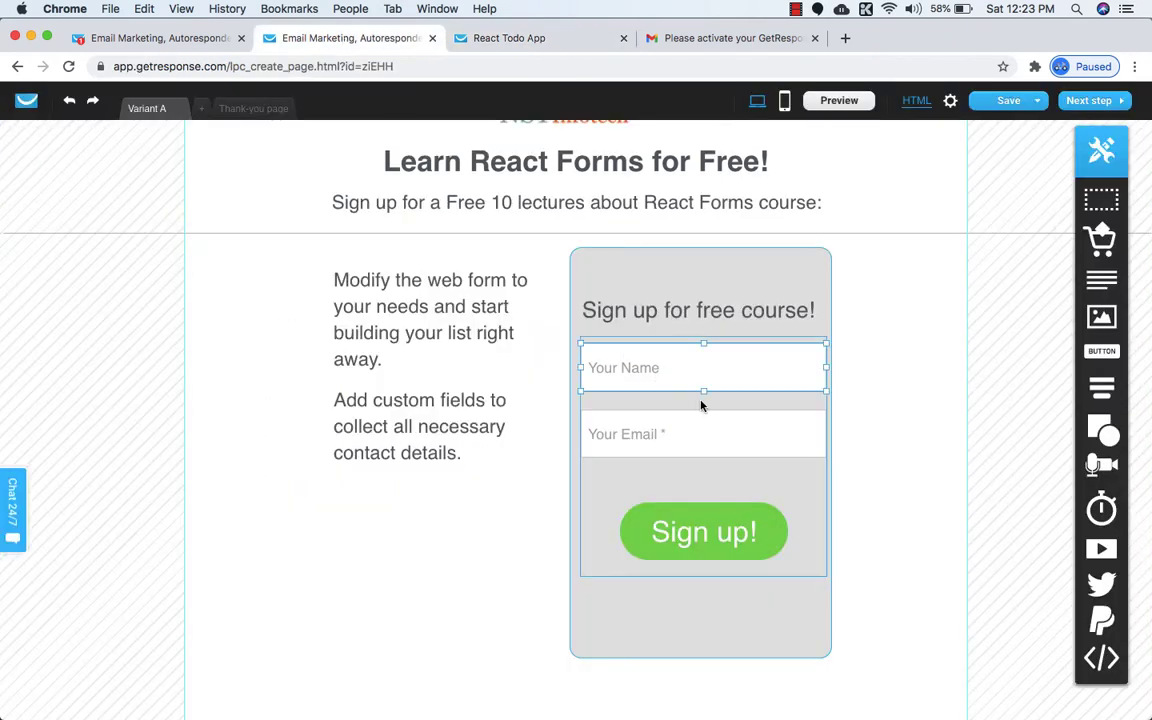
Shorten the Your Name and Your Email fields and nudge the email field up.
left_click_drag(706, 390, 604, 391)
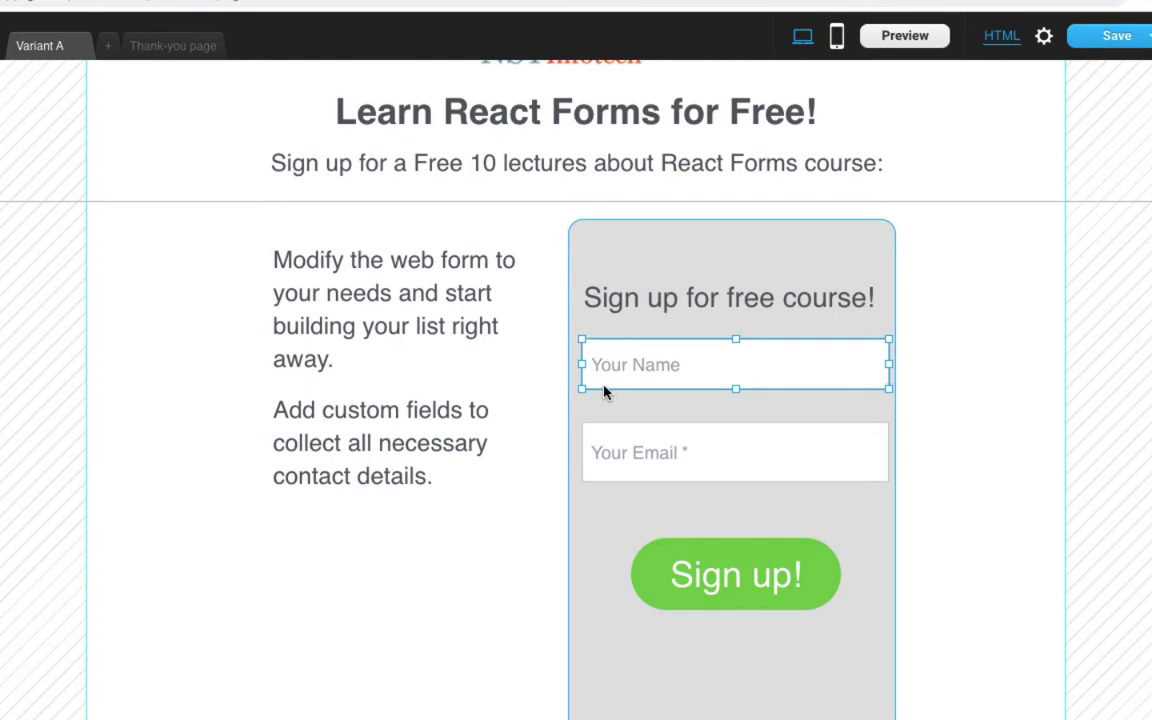
left_click(705, 458)
left_click_drag(733, 482, 733, 476)
left_click(733, 511)
left_click(764, 457)
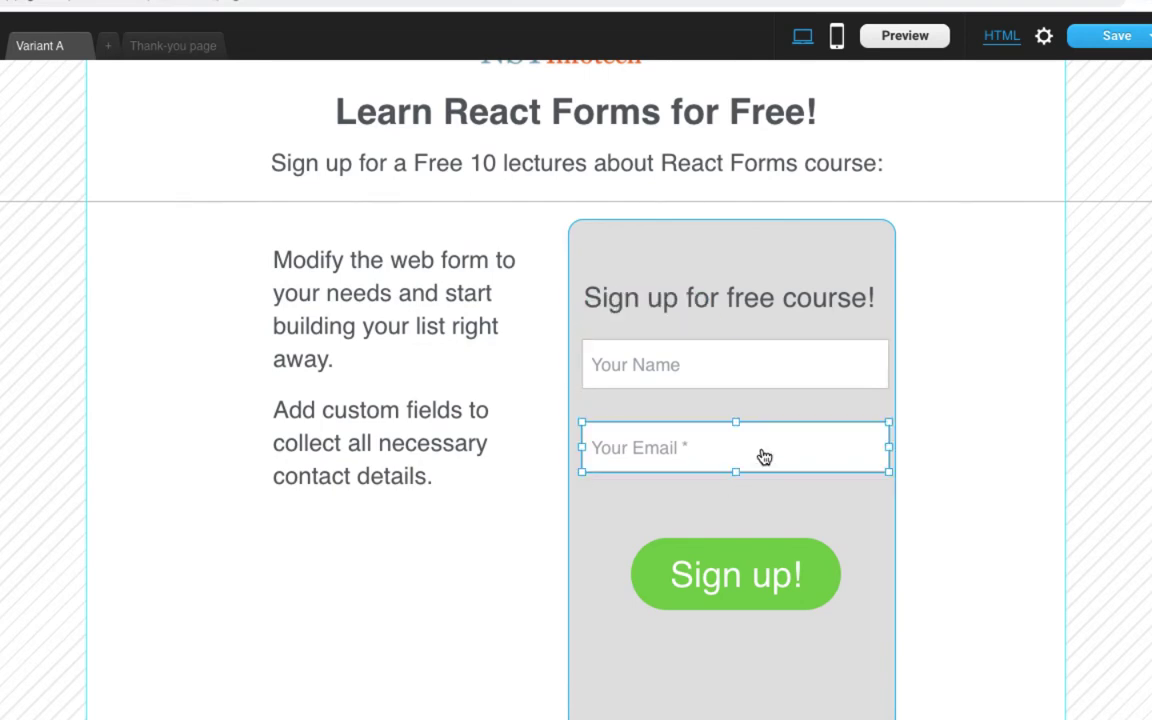
key("Up")
key("Up")
key("Up")
key("Up")
key("Up")
key("Up")
key("Up")
key("Up")
key("Up")
key("Up")
key("Up")
key("Up")
key("Up")
key("Up")
key("Up")
key("Up")
key("Up")
key("Up")
key("Up")
key("Up")
key("Up")
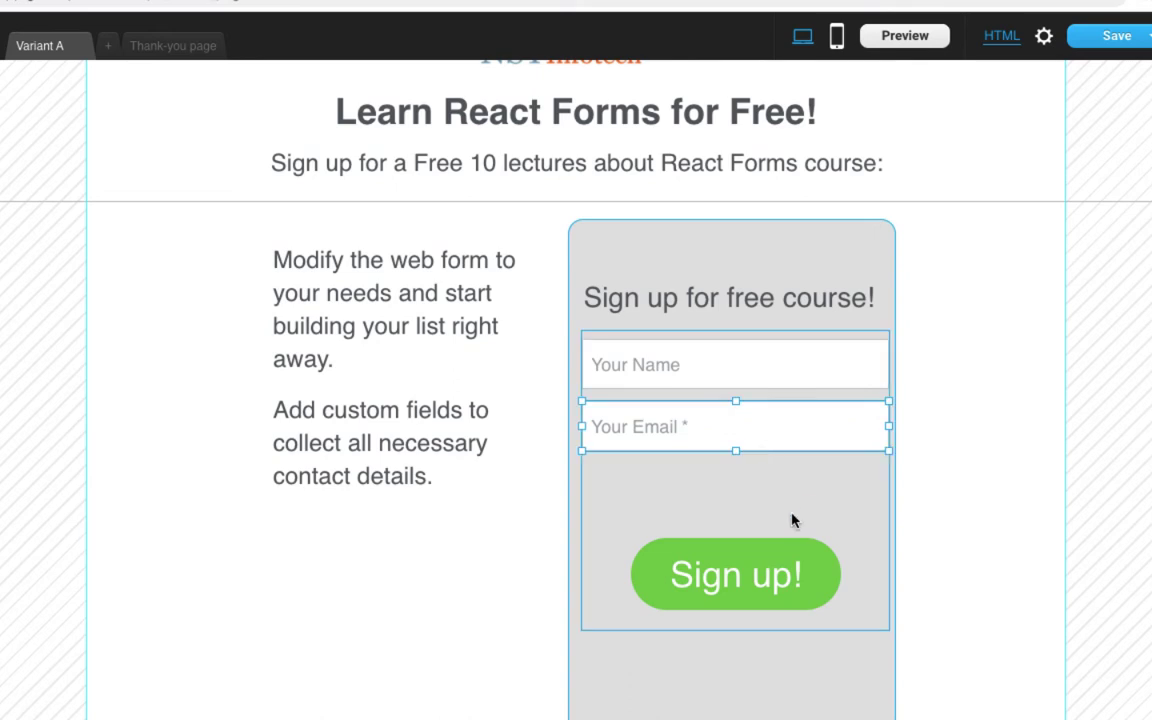
left_click(947, 481)
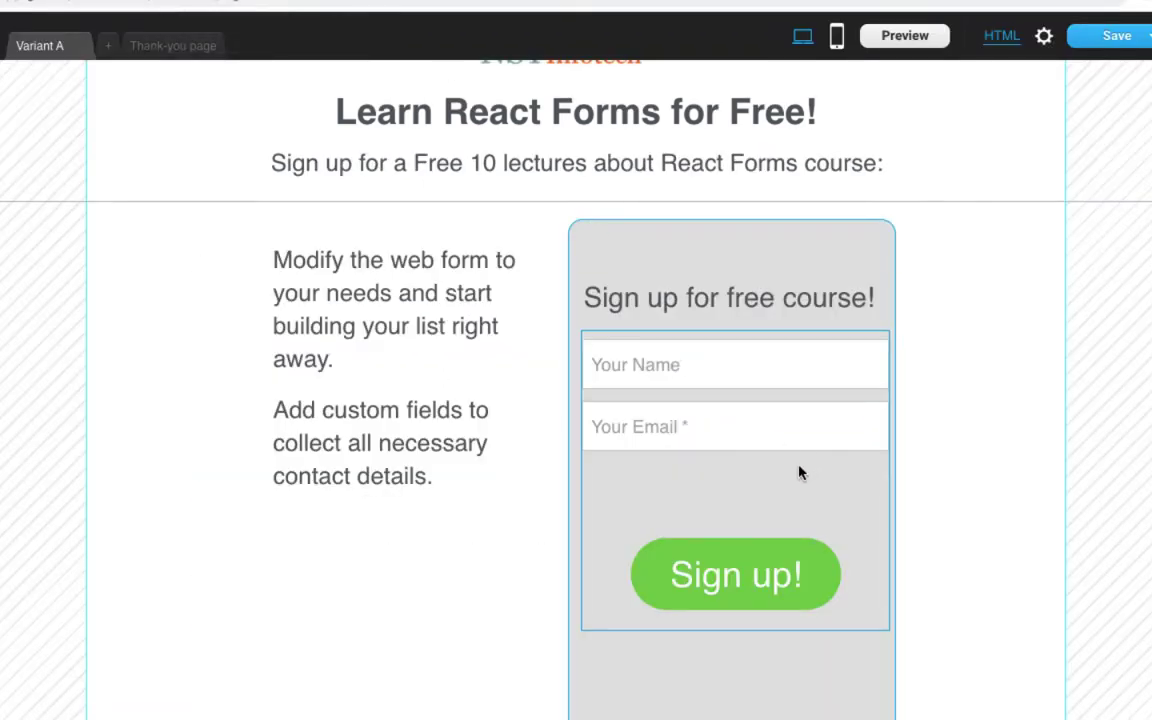
Inspect the Sign up! button, fields container, heading and whole form box.
left_click(797, 587)
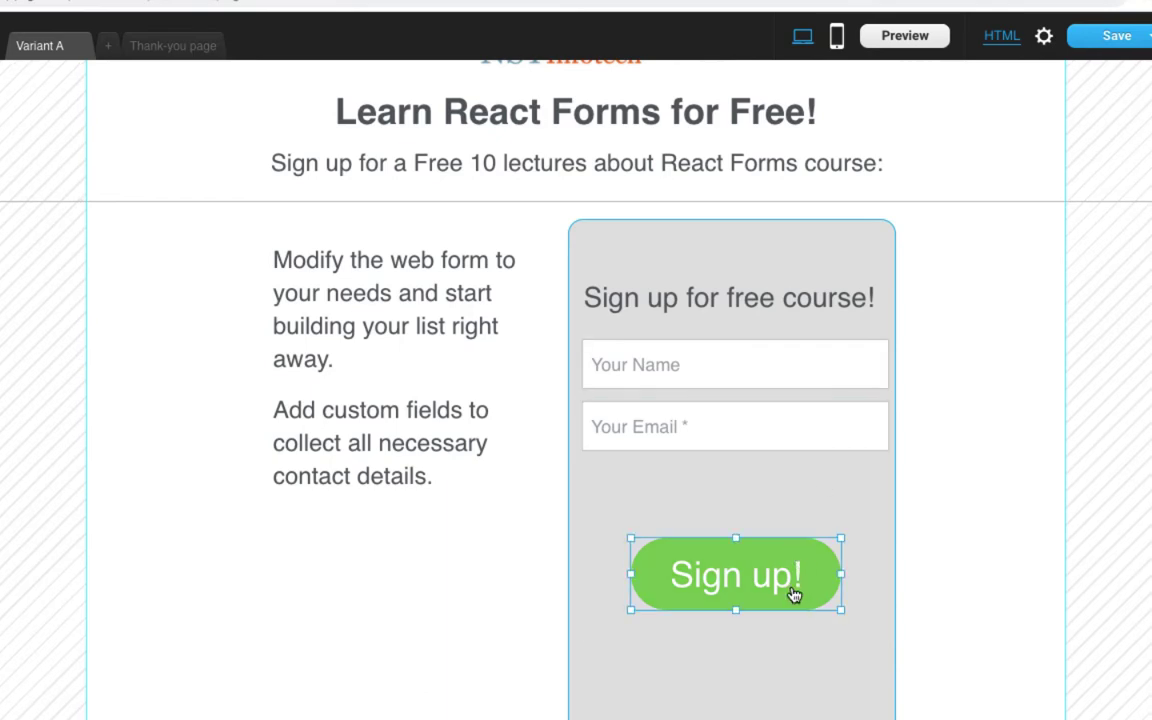
left_click(692, 491)
left_click(743, 309)
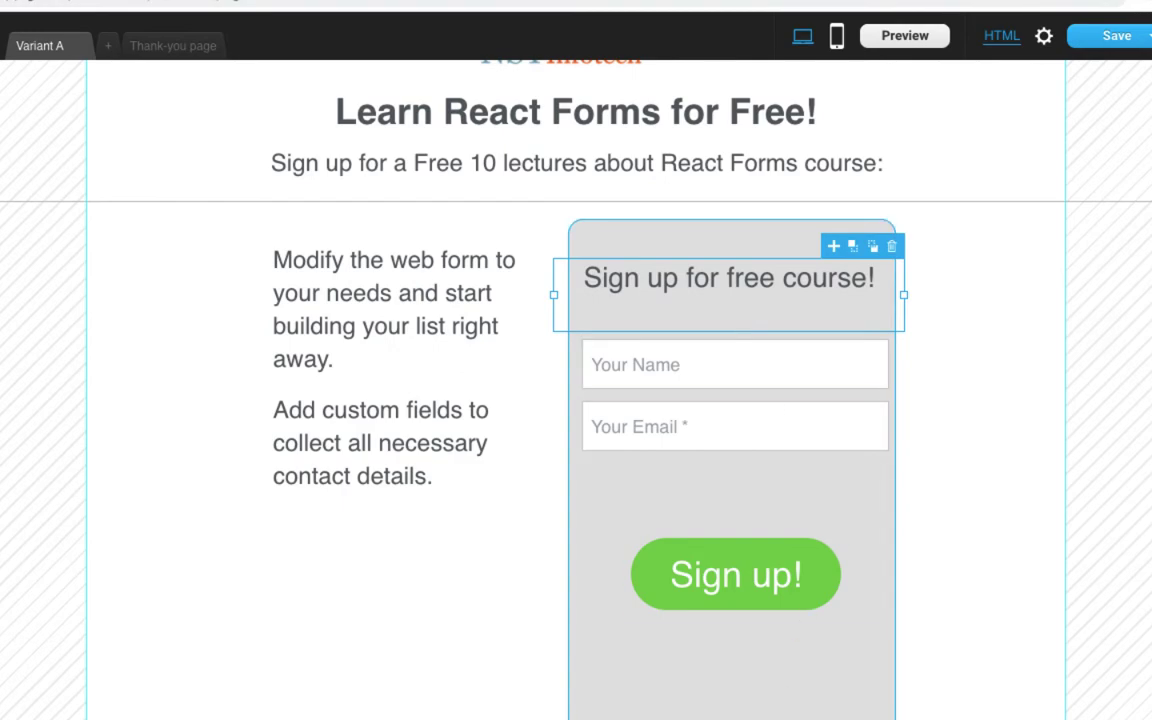
left_click(731, 624)
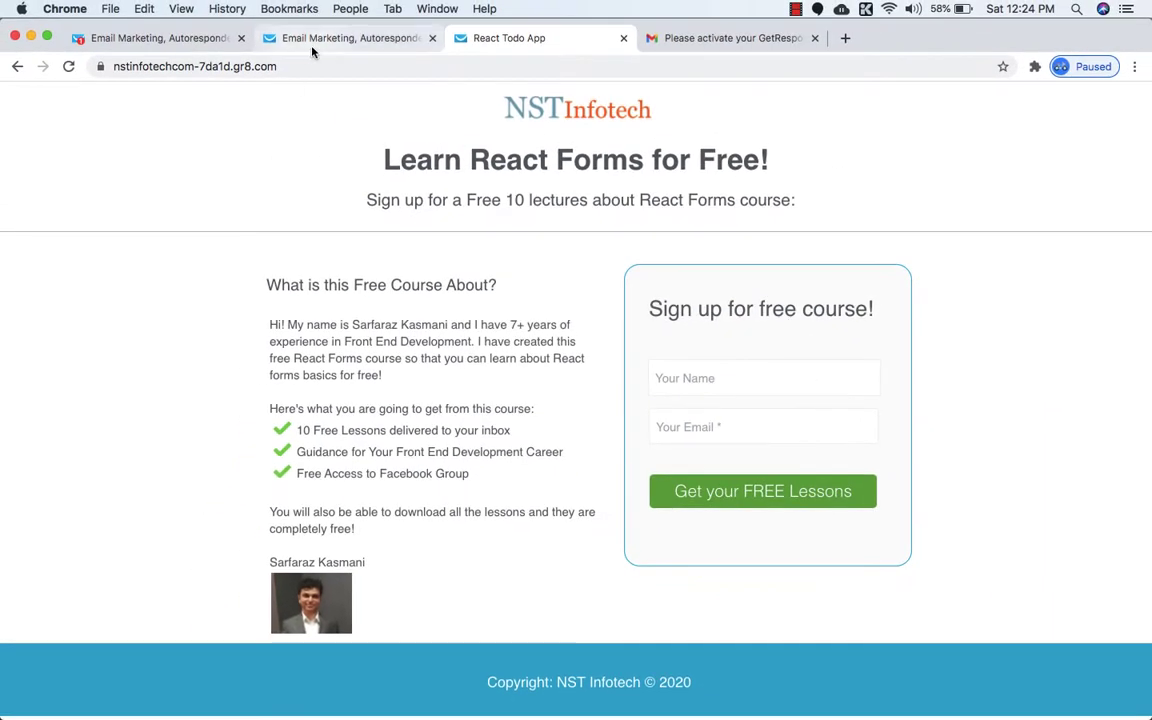
left_click(285, 38)
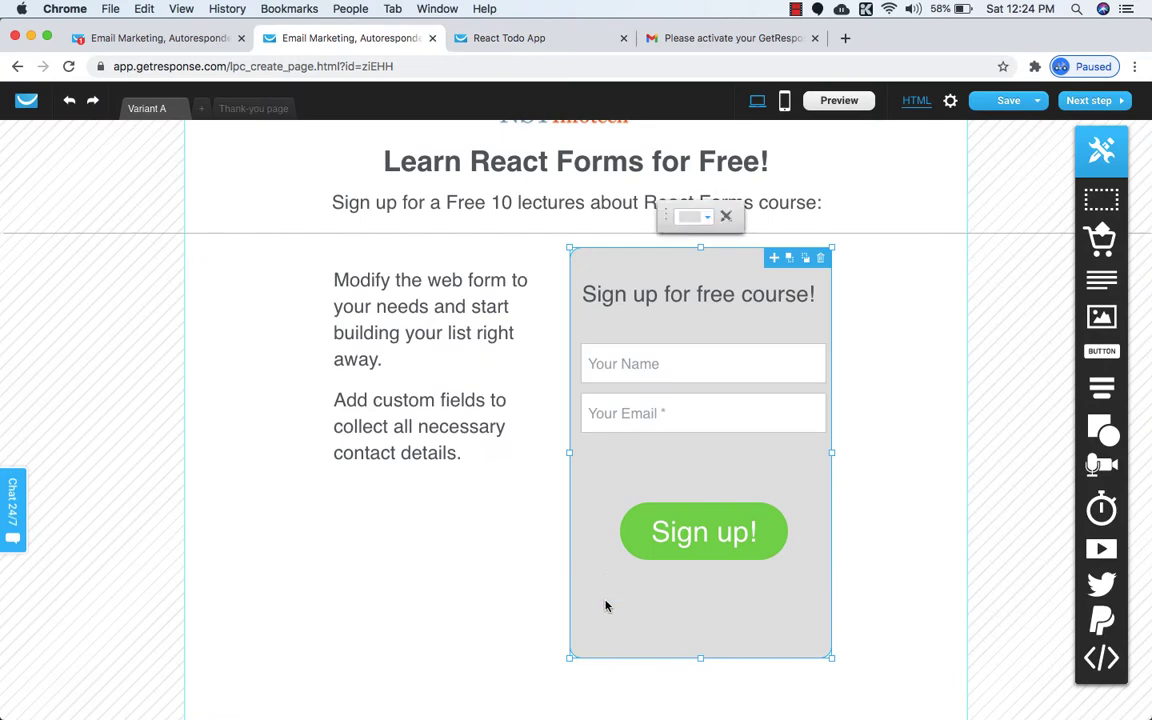
Fill the signup form background with light grey #E8E8E8 and view the NST Infotech page.
left_click(708, 218)
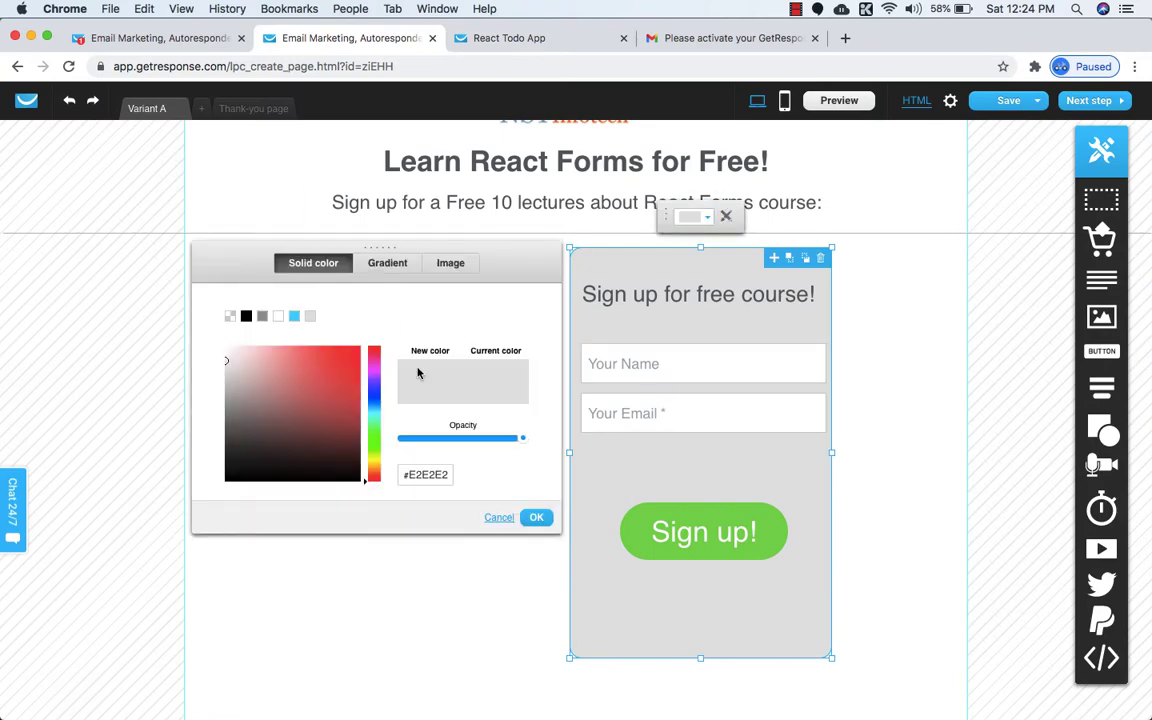
left_click_drag(229, 360, 220, 358)
left_click(540, 518)
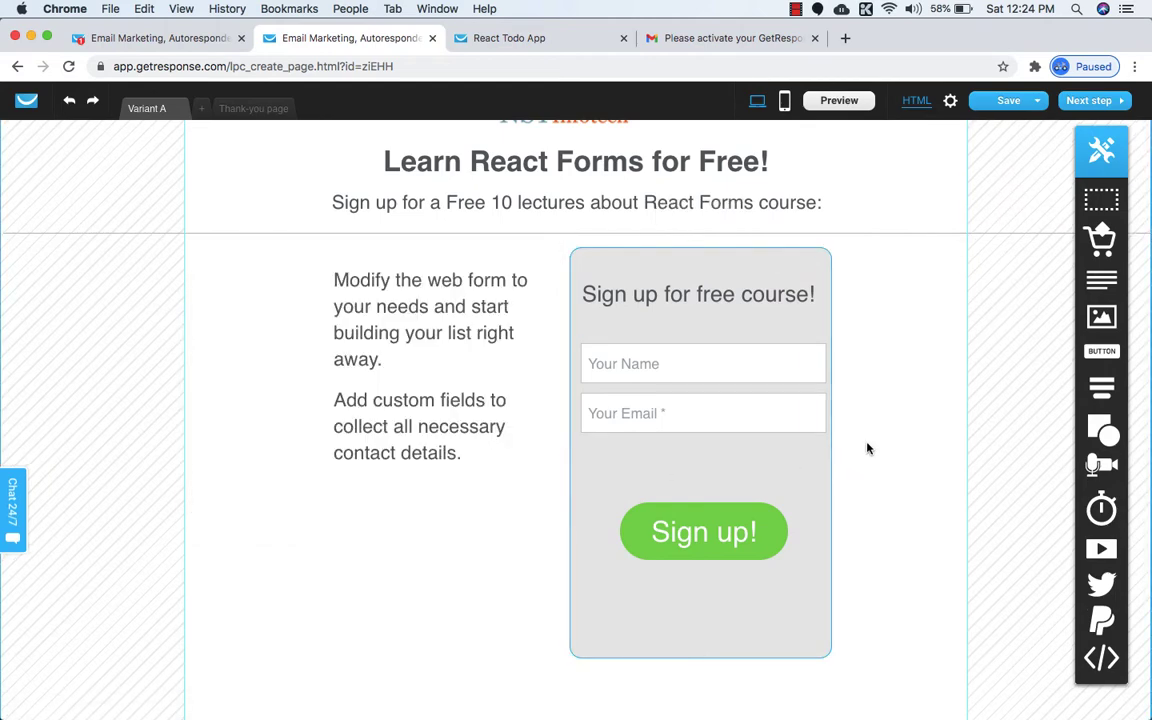
left_click(579, 39)
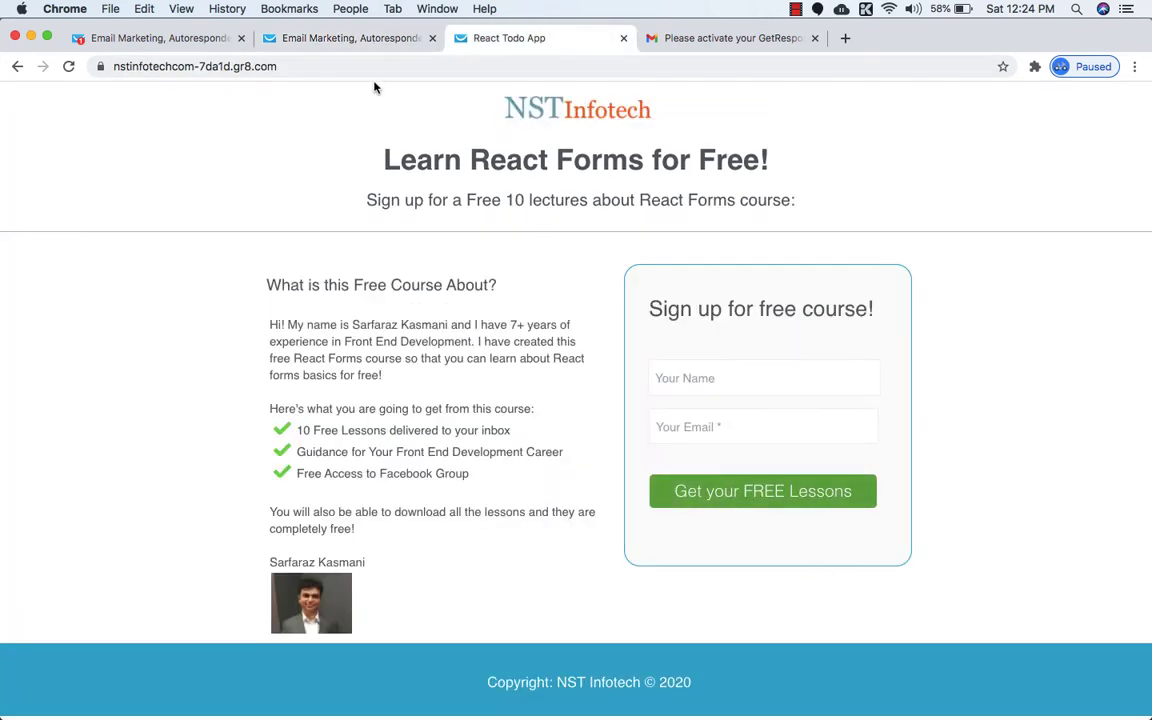
Relabel the signup button 'Get your FREE Lessons'.
left_click(362, 39)
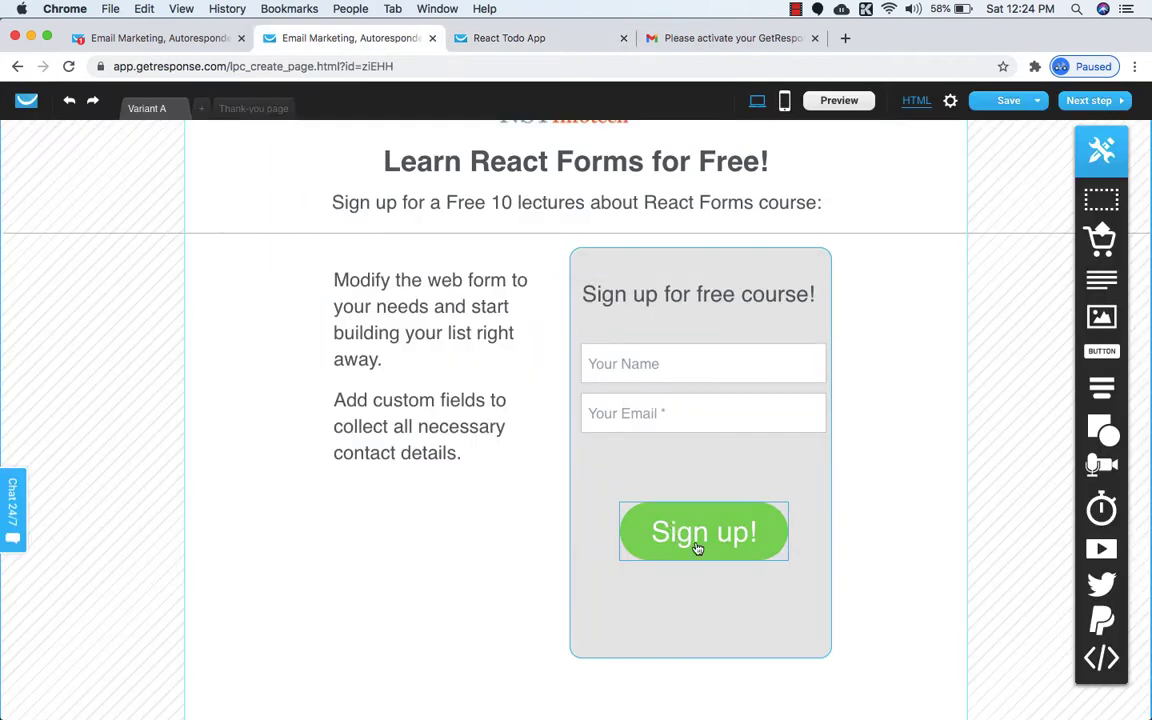
left_click(698, 548)
type("Get y")
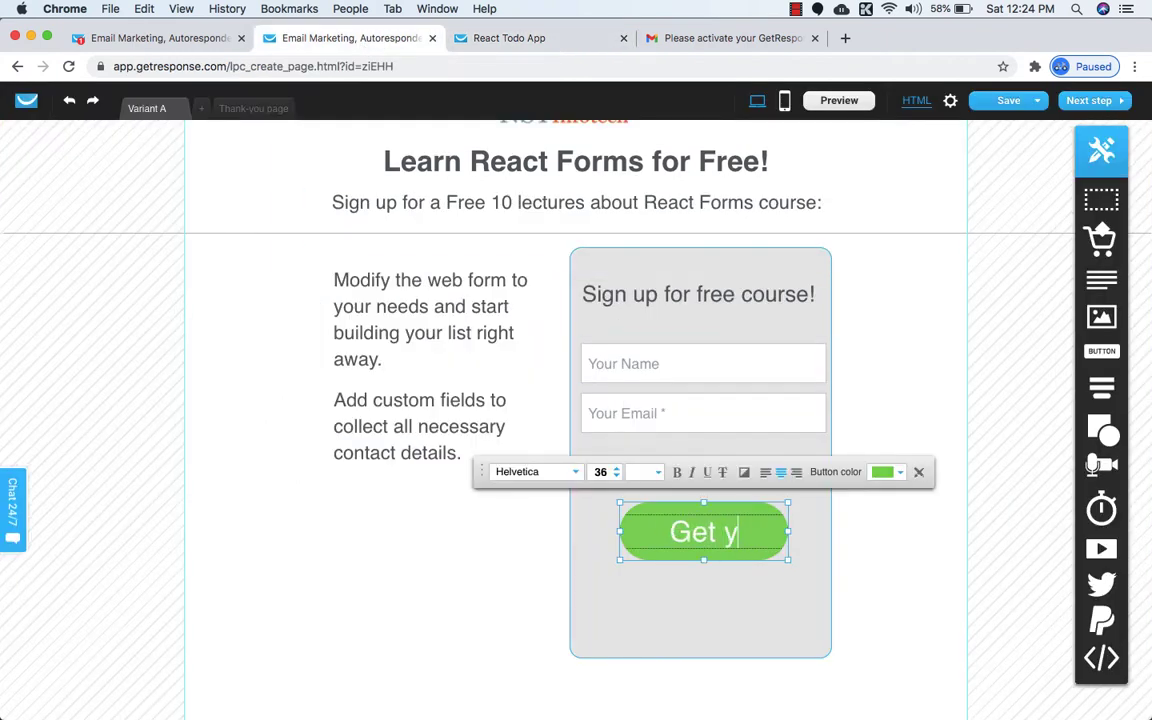
type("our FREE")
key("BackSpace")
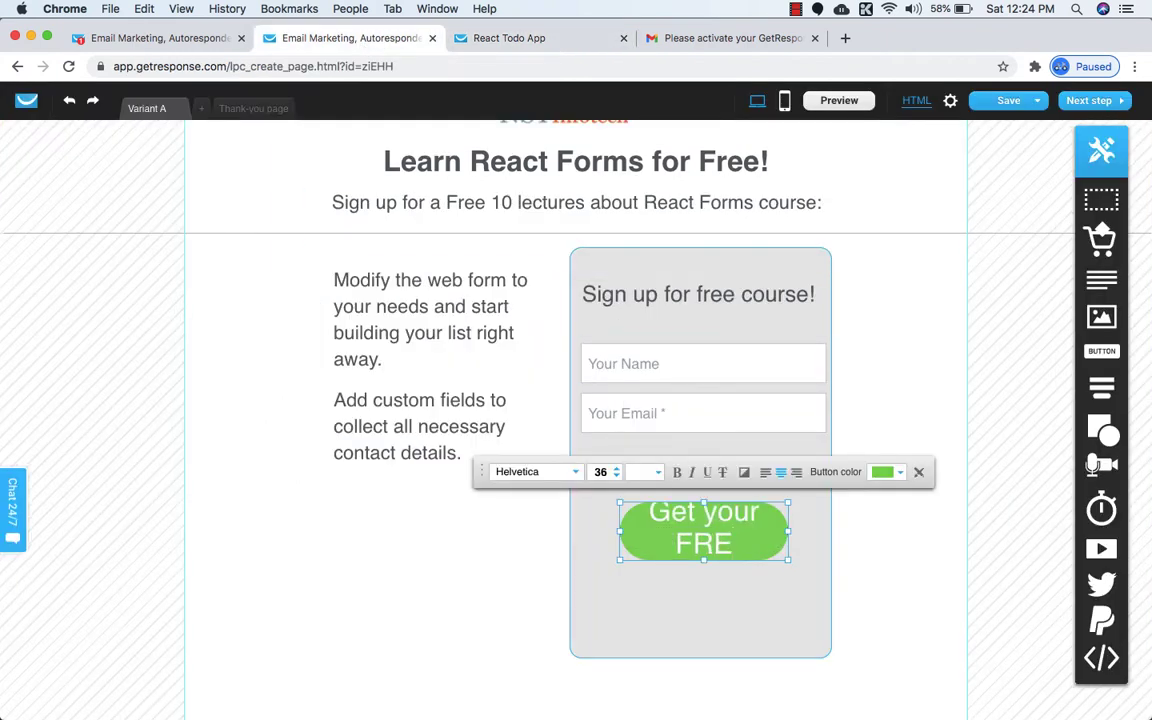
type("E Lessons")
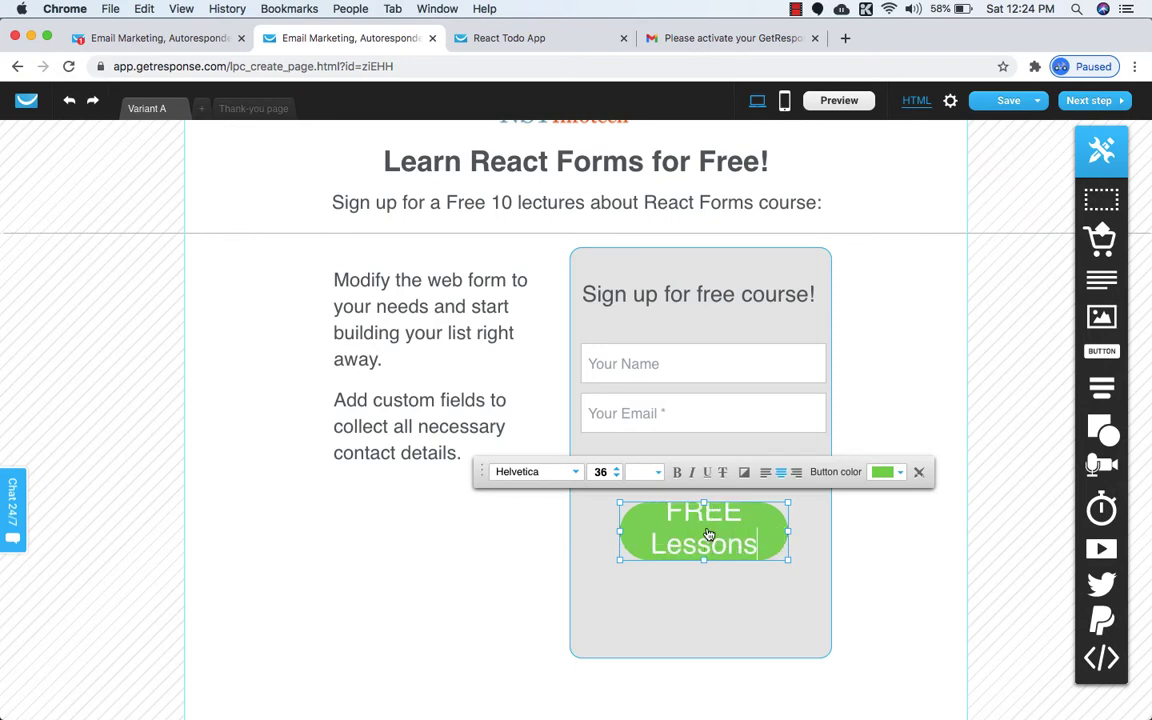
left_click(699, 635)
left_click(796, 9)
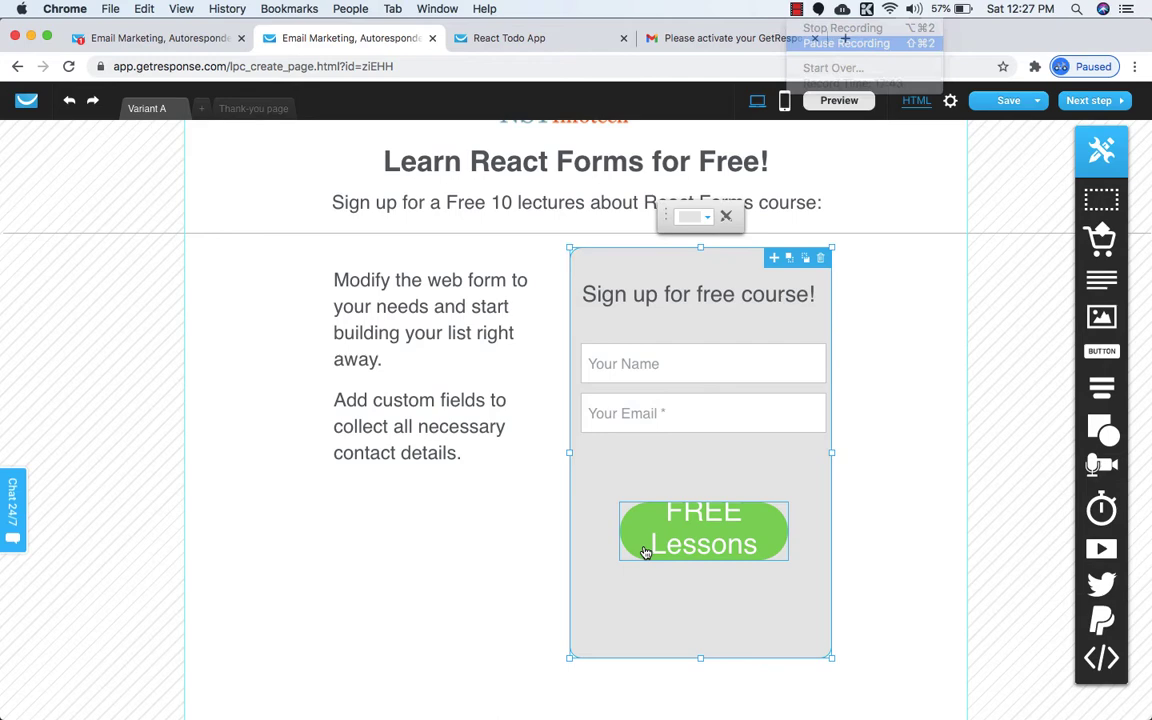
Widen the green signup button on both the left and right sides.
left_click(645, 553)
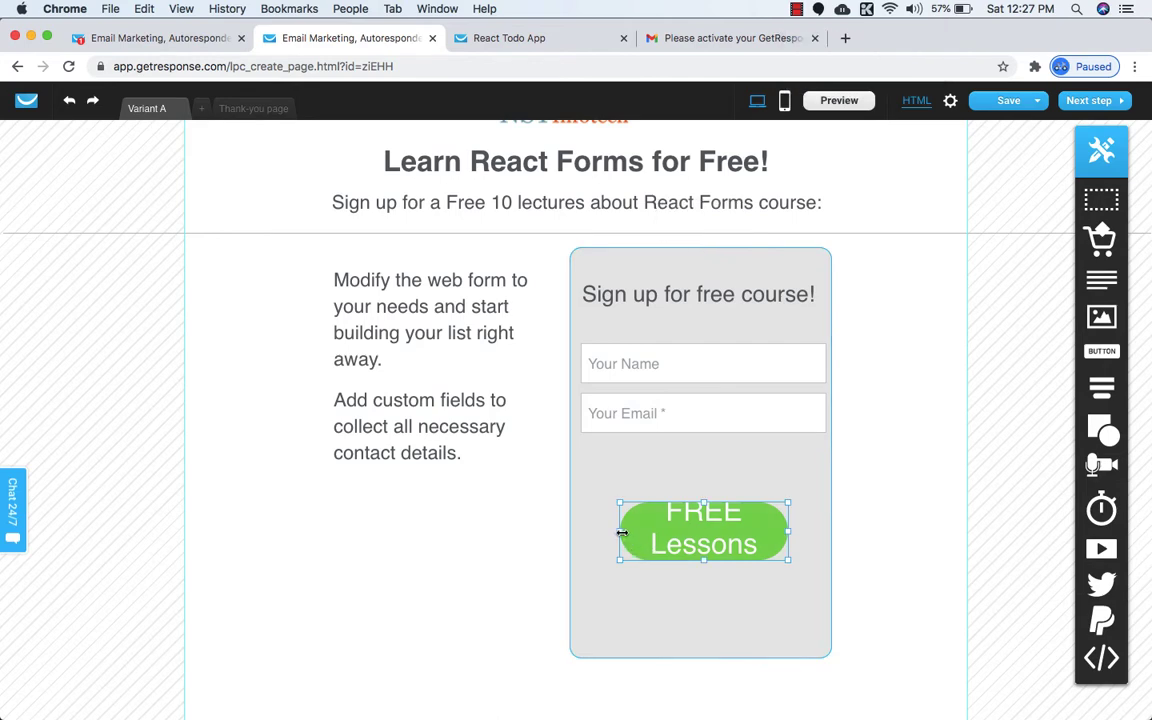
left_click_drag(619, 532, 580, 532)
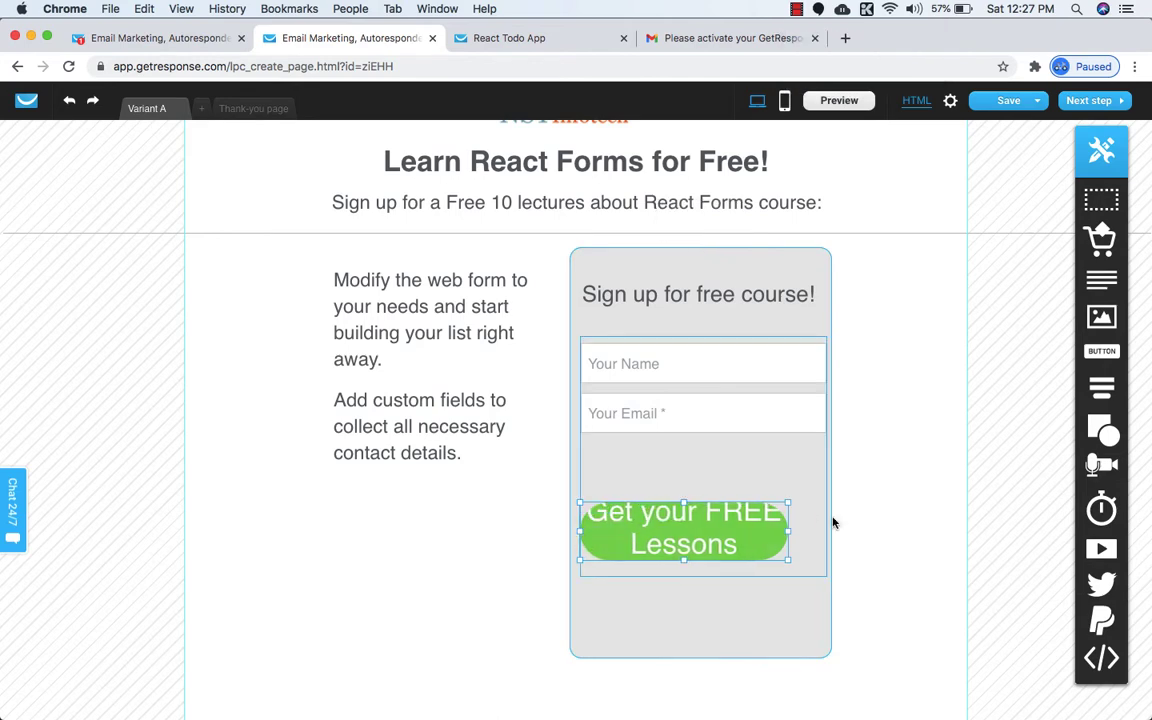
left_click_drag(788, 532, 822, 529)
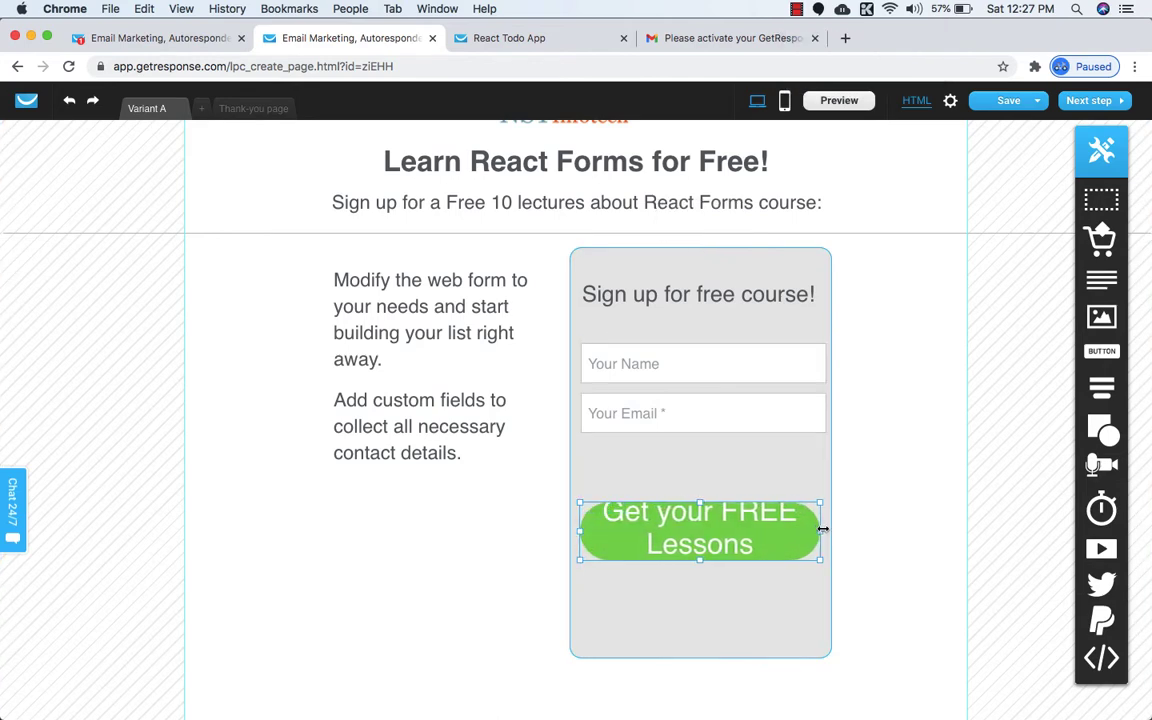
Lower the button text size to 23 so the label fits on one line.
left_click(709, 515)
left_click(612, 477)
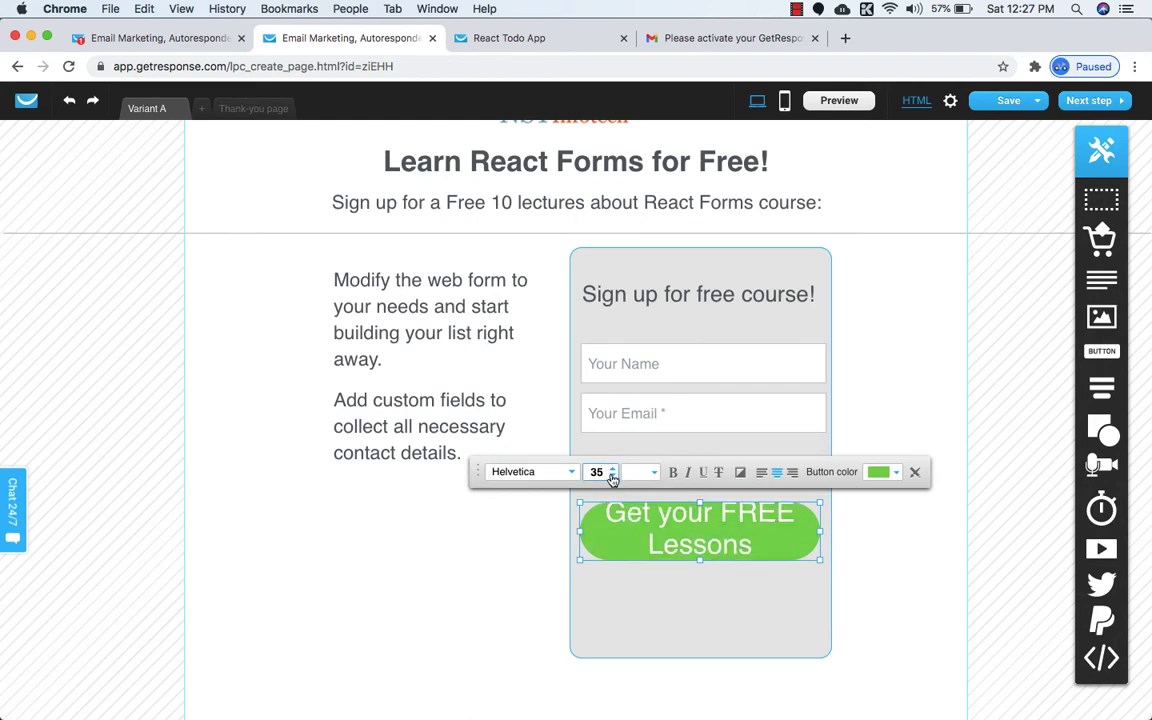
left_click(612, 477)
left_click(612, 477)
left_click(612, 477)
left_click(613, 477)
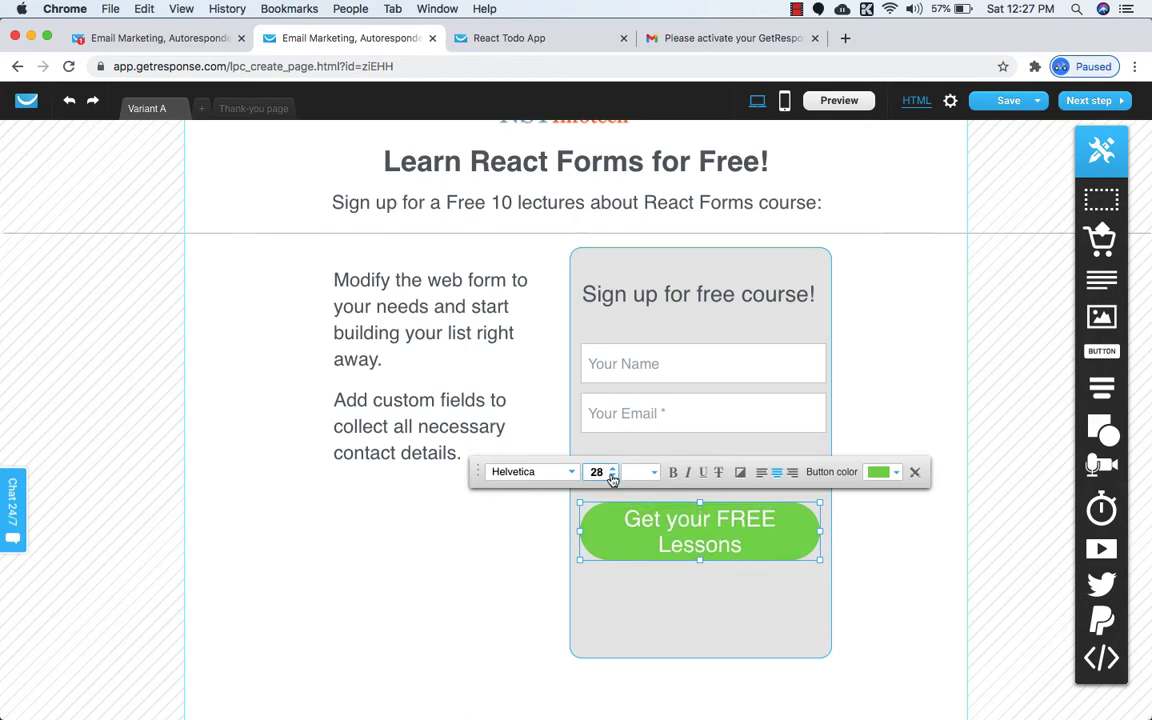
left_click(613, 477)
left_click(613, 477)
left_click(613, 477)
left_click(613, 477)
left_click(613, 477)
left_click(613, 477)
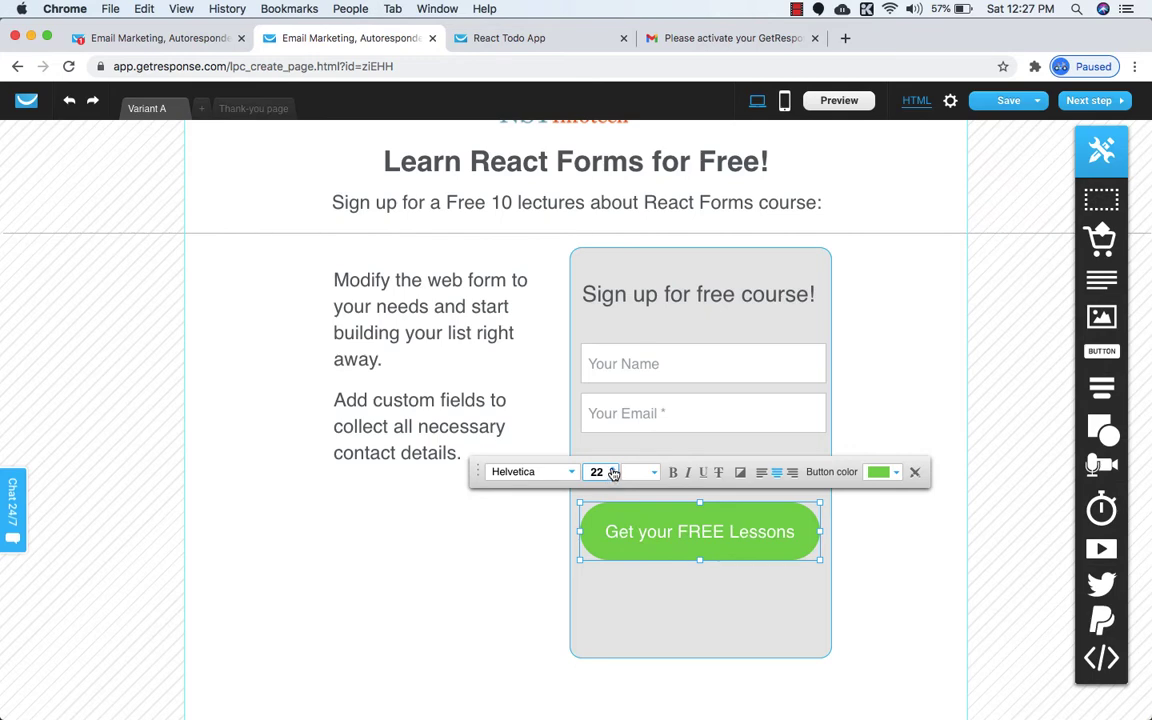
left_click(613, 468)
left_click(640, 584)
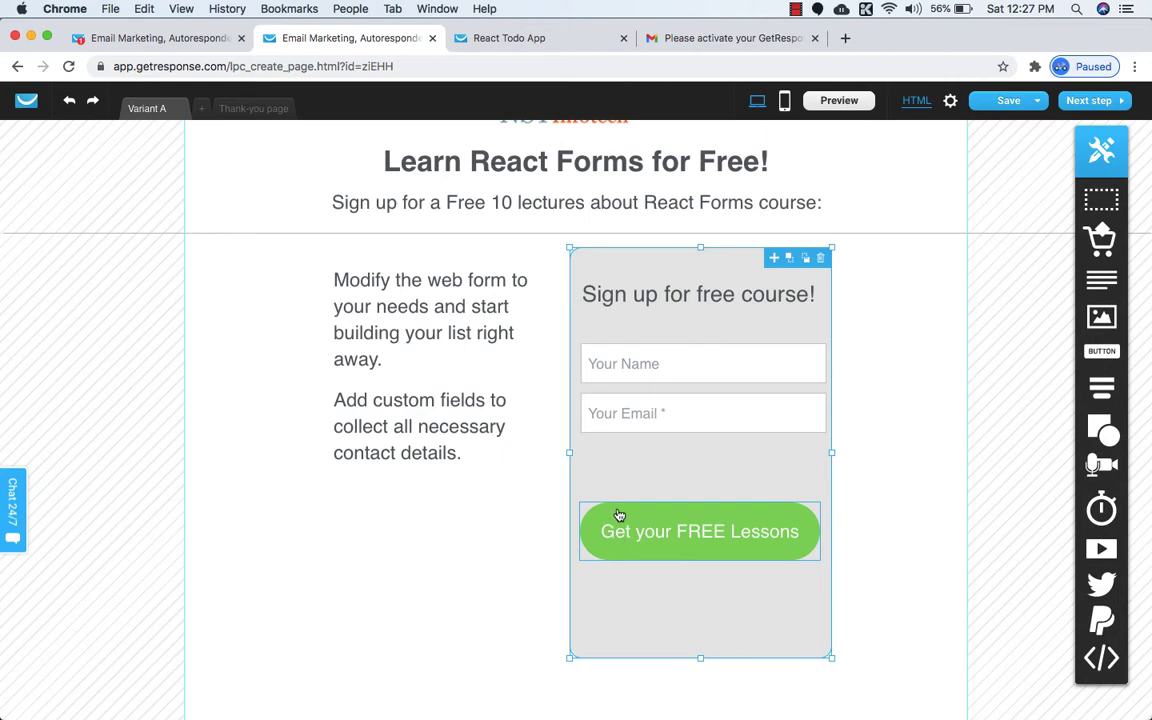
left_click(619, 515)
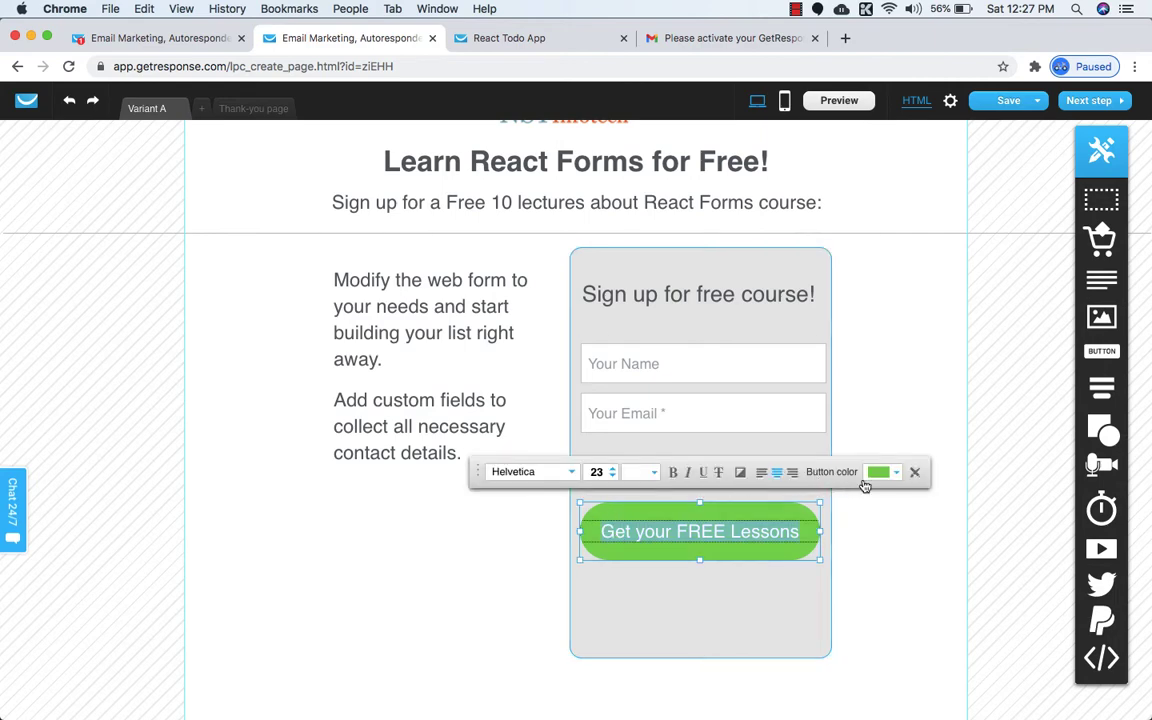
Lower the signup button's linked border radius values from 40 to 10.
left_click(915, 475)
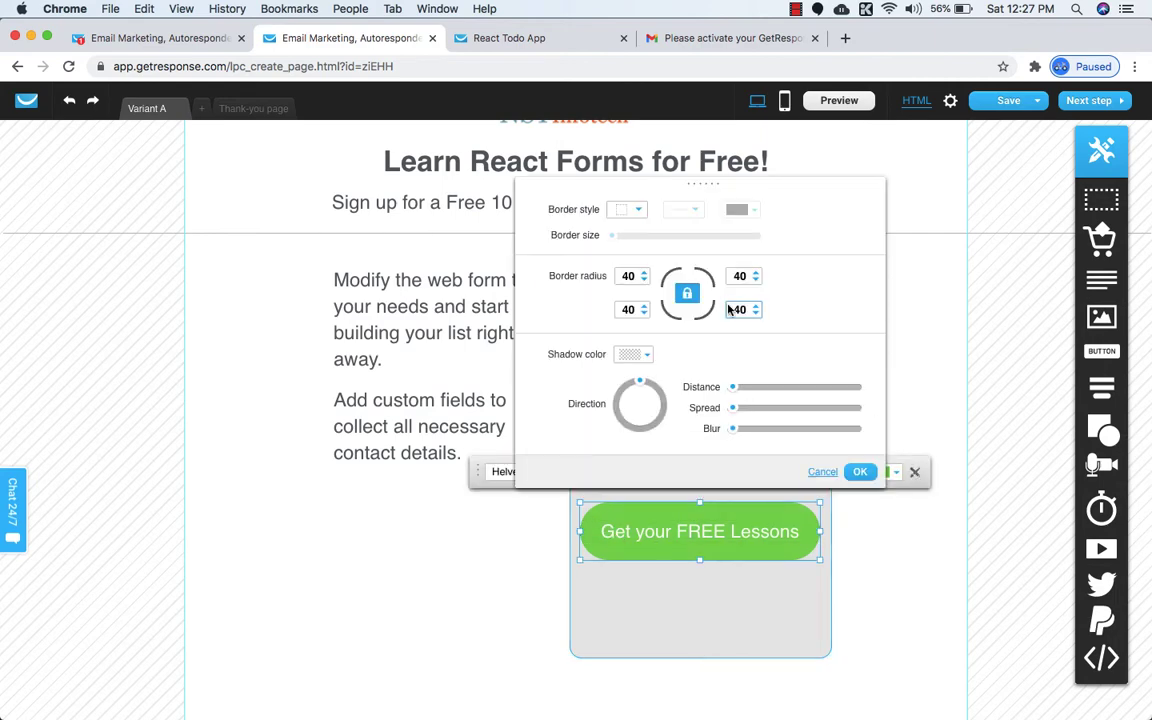
left_click(646, 280)
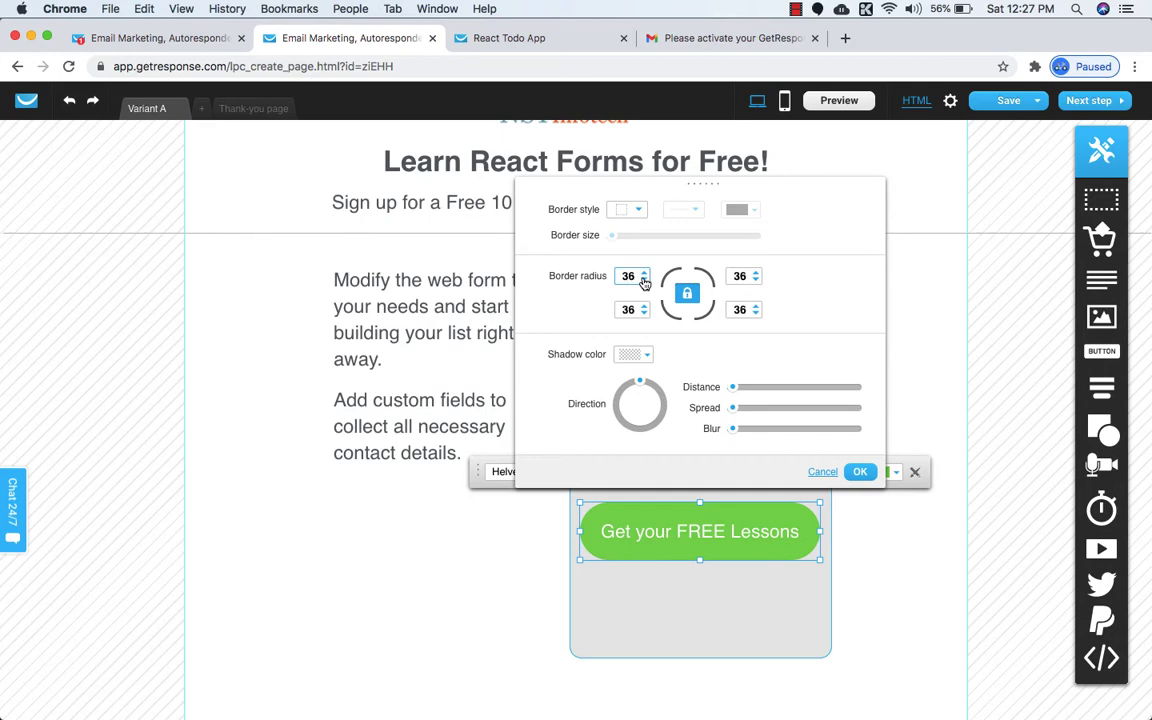
left_click(644, 280)
left_click(644, 280)
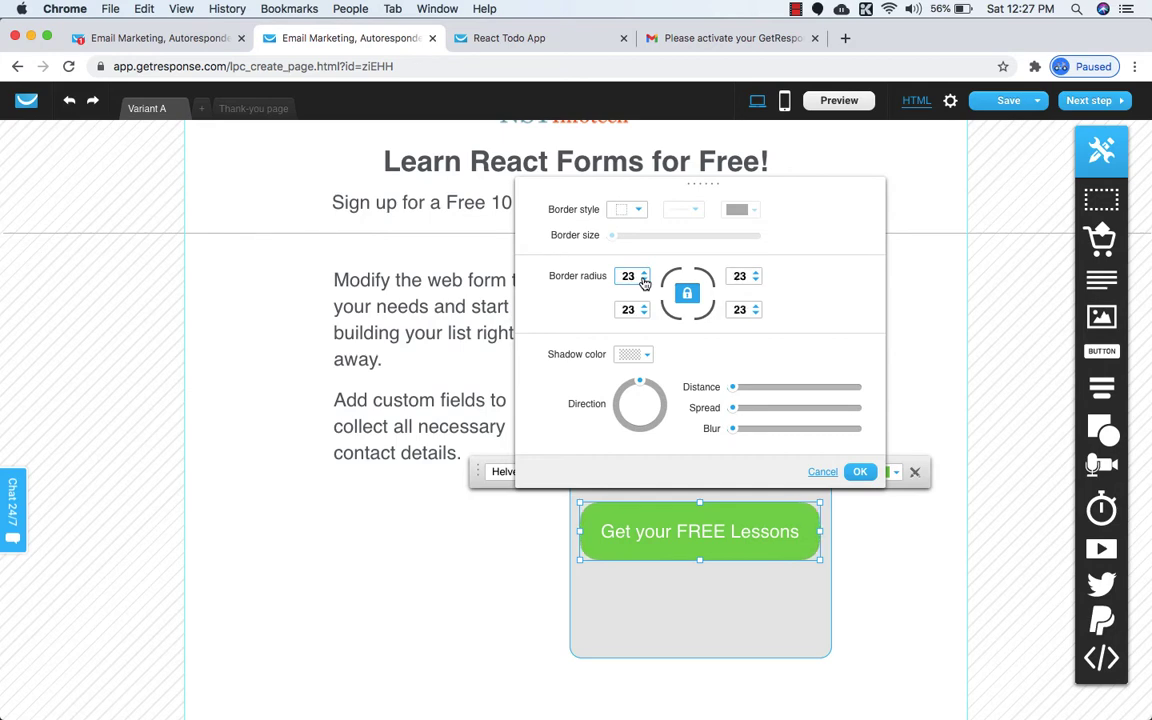
left_click(644, 281)
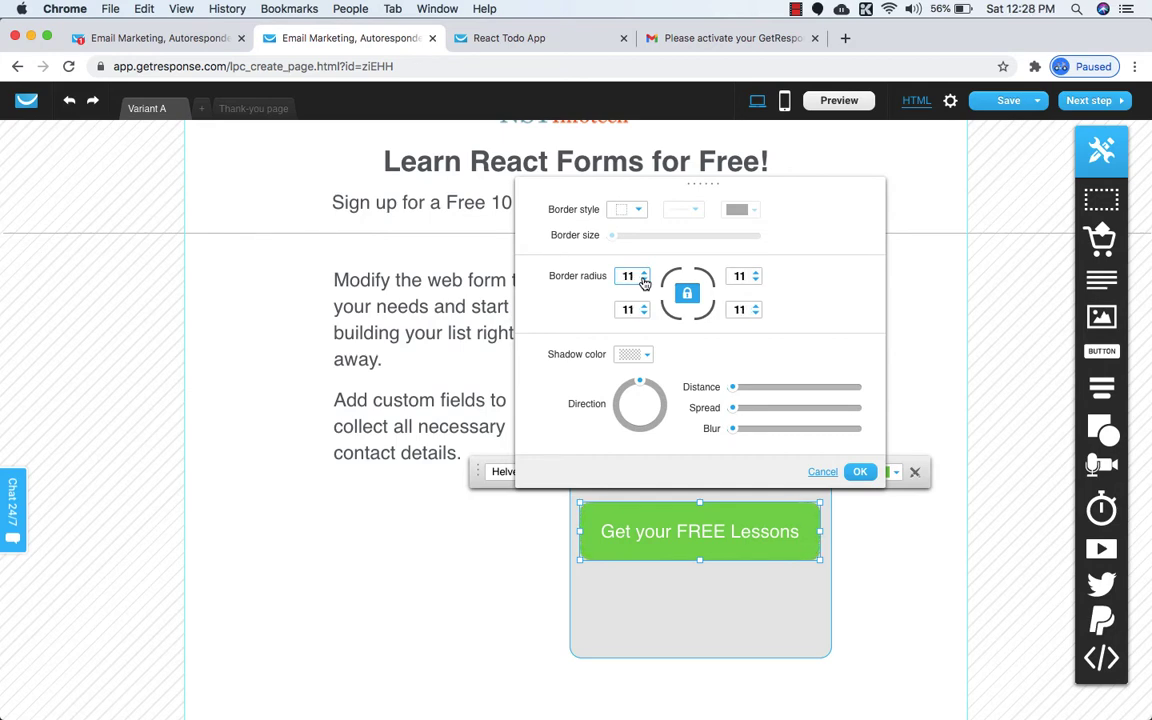
left_click(860, 475)
left_click(787, 602)
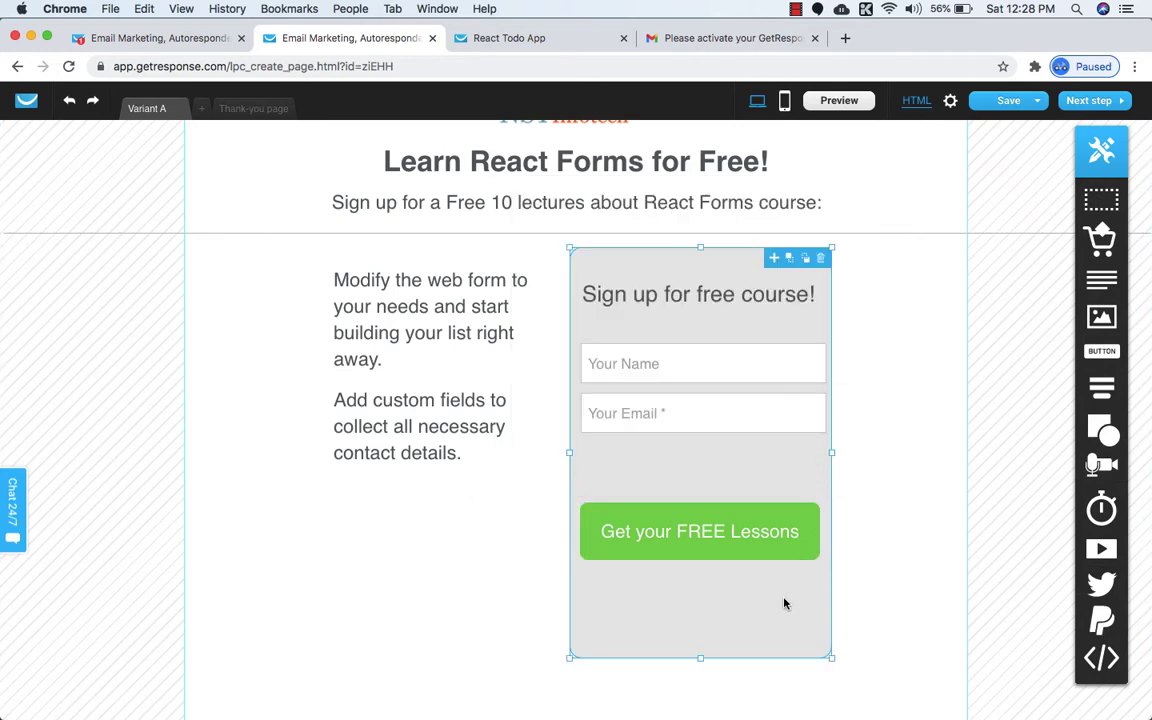
Set the signup button colour to darker green #4FAF12.
left_click(600, 523)
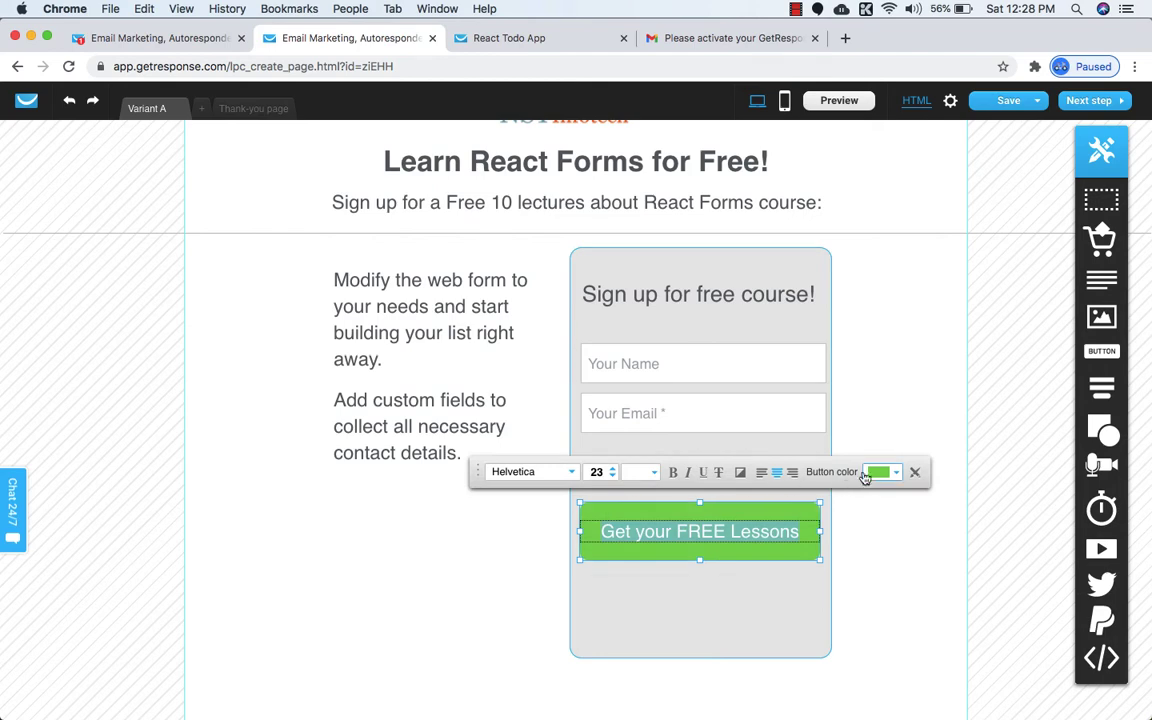
left_click(883, 471)
left_click(666, 340)
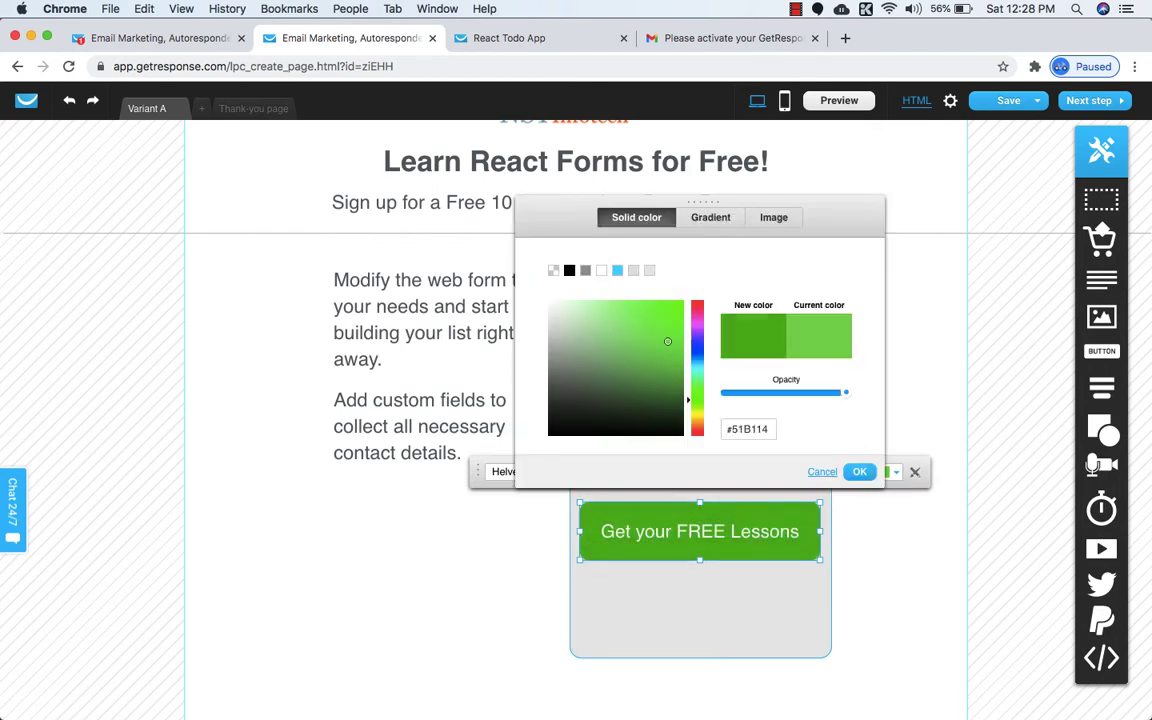
left_click(860, 475)
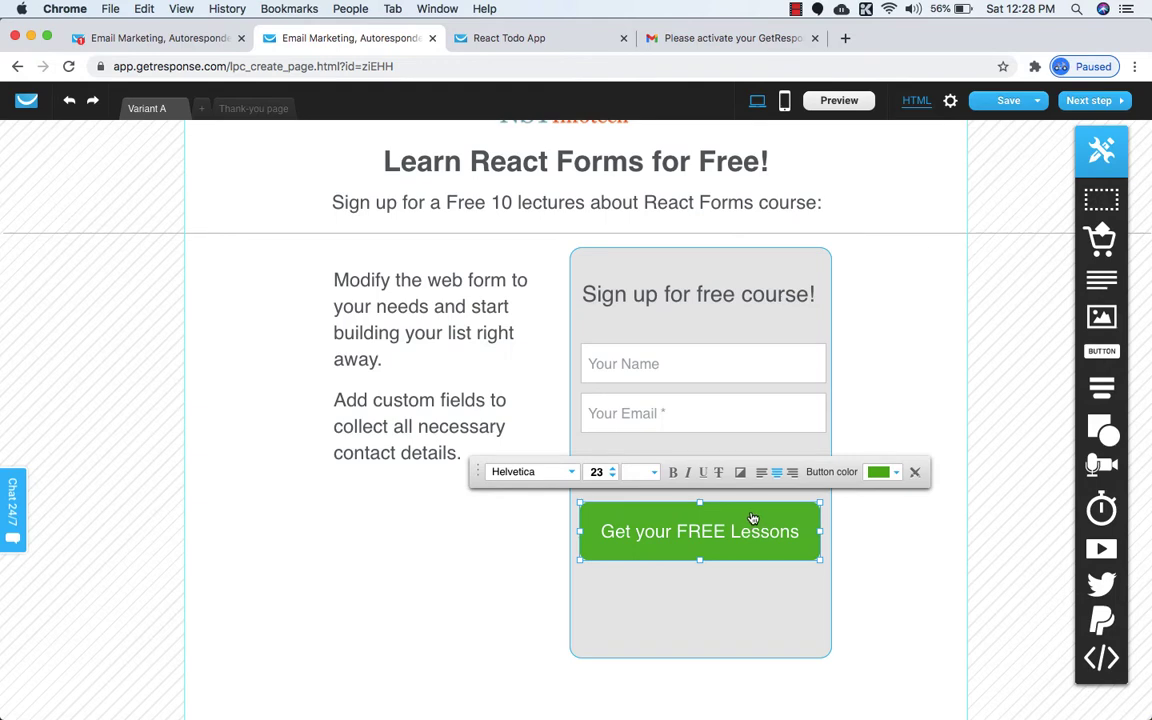
Make the signup button shorter and compare with the published NST Infotech page.
left_click(712, 563)
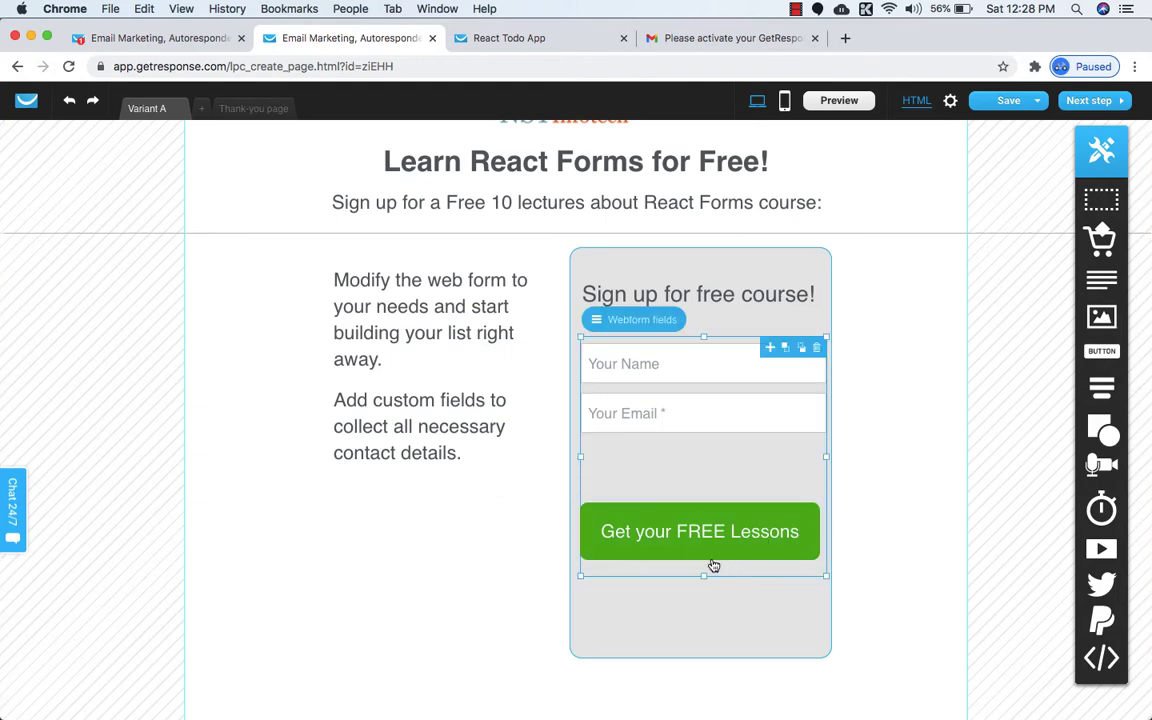
left_click_drag(698, 560, 698, 544)
left_click(704, 570)
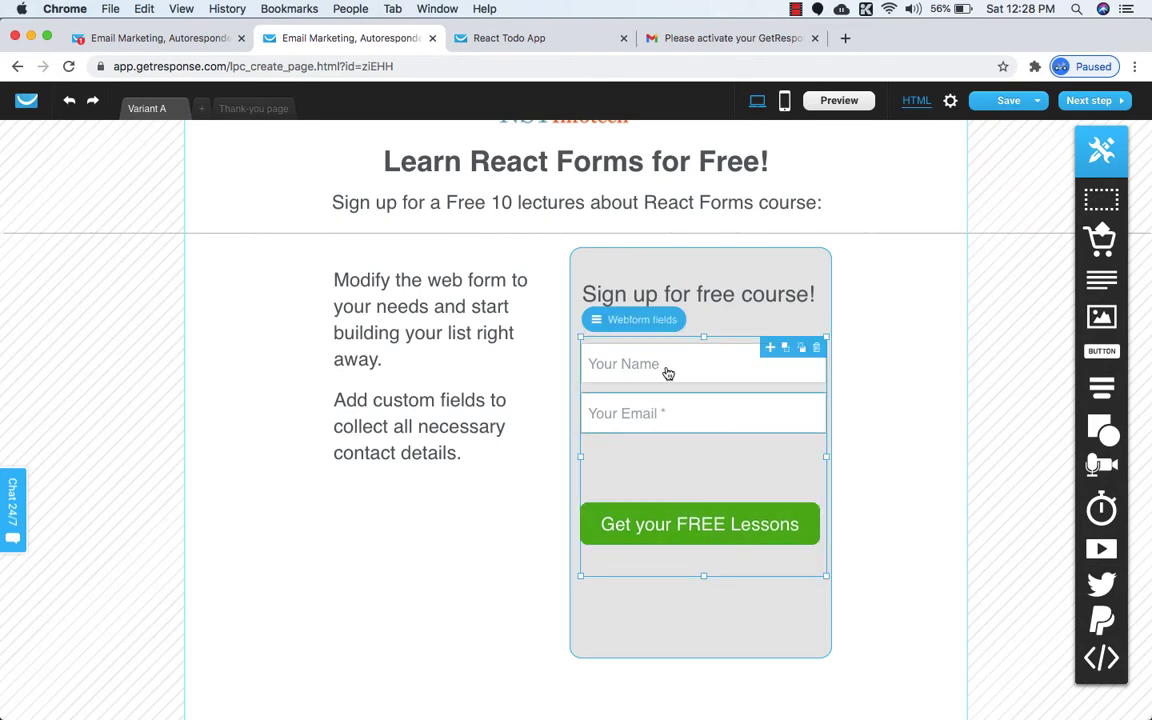
left_click(540, 37)
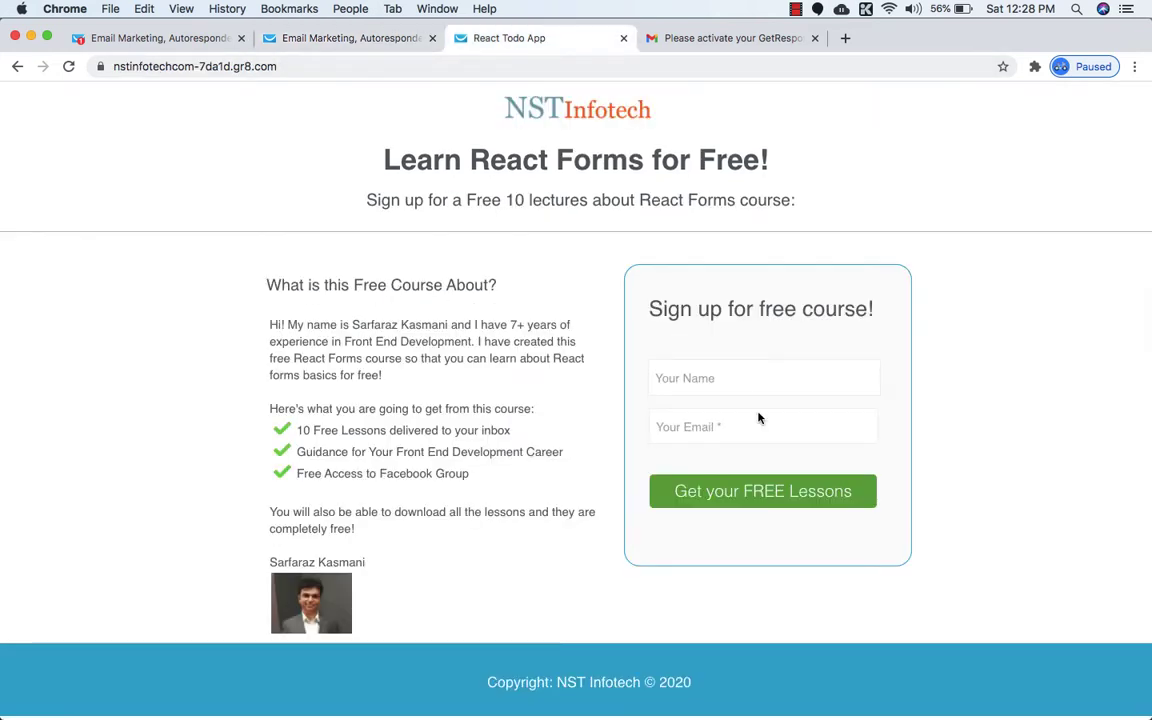
left_click(378, 40)
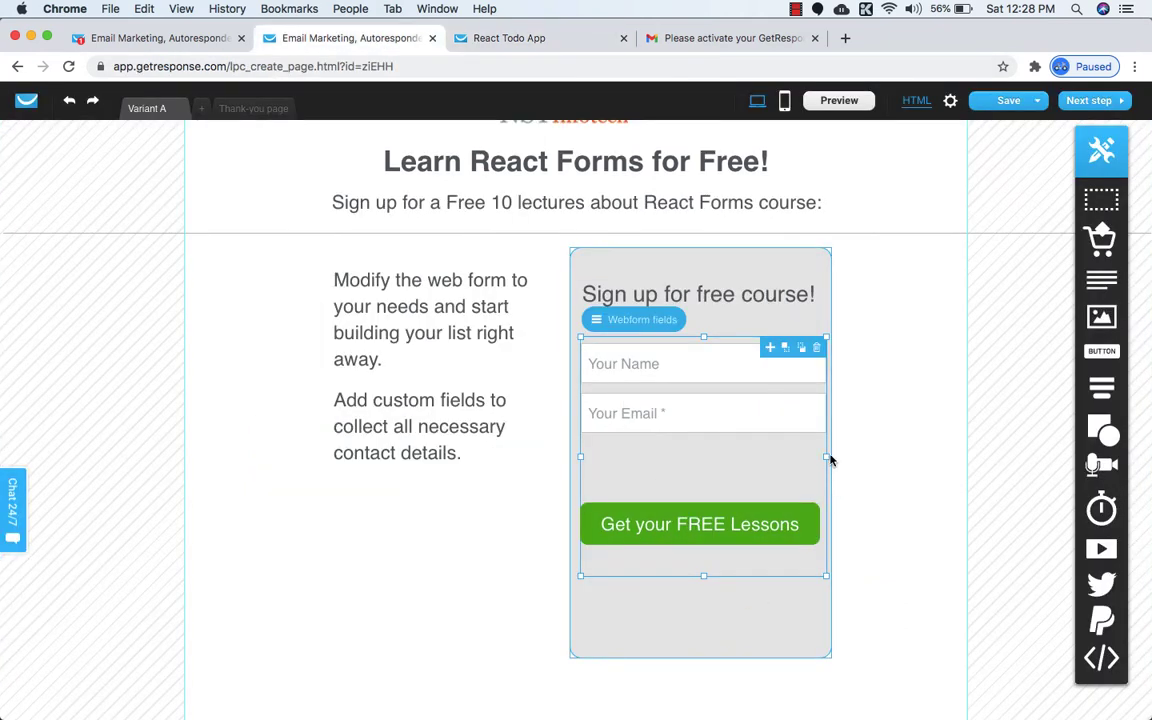
Widen the signup form box outward on both the left and right.
left_click(826, 599)
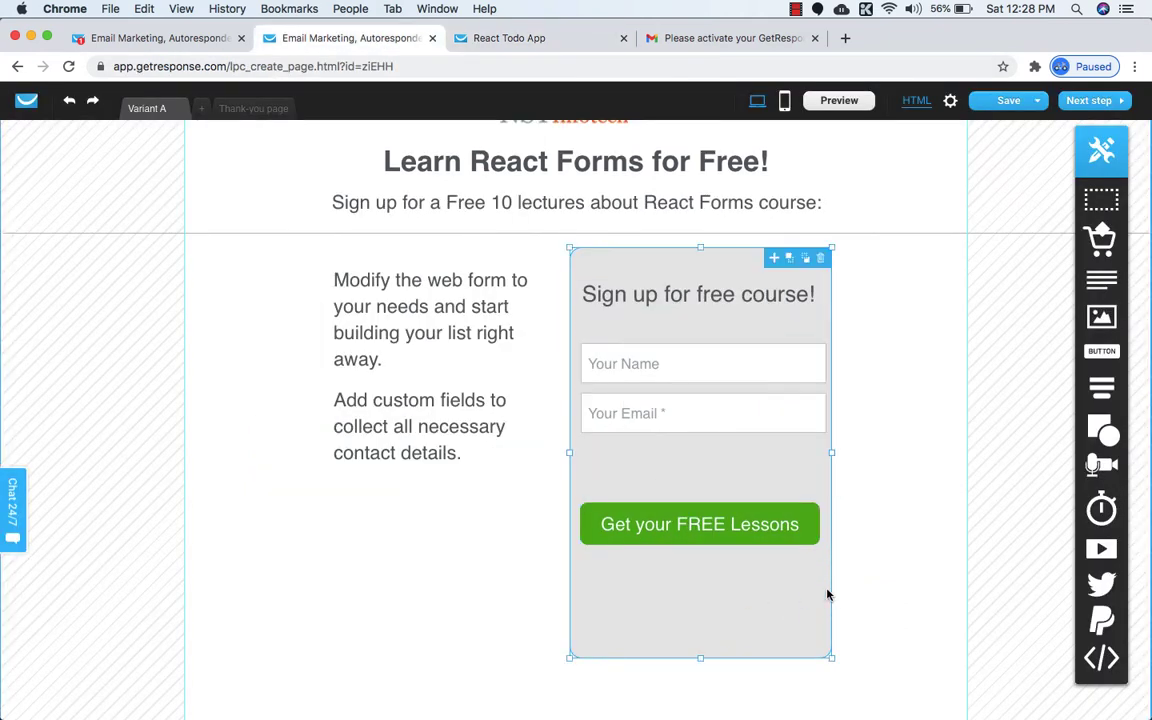
left_click_drag(569, 452, 548, 451)
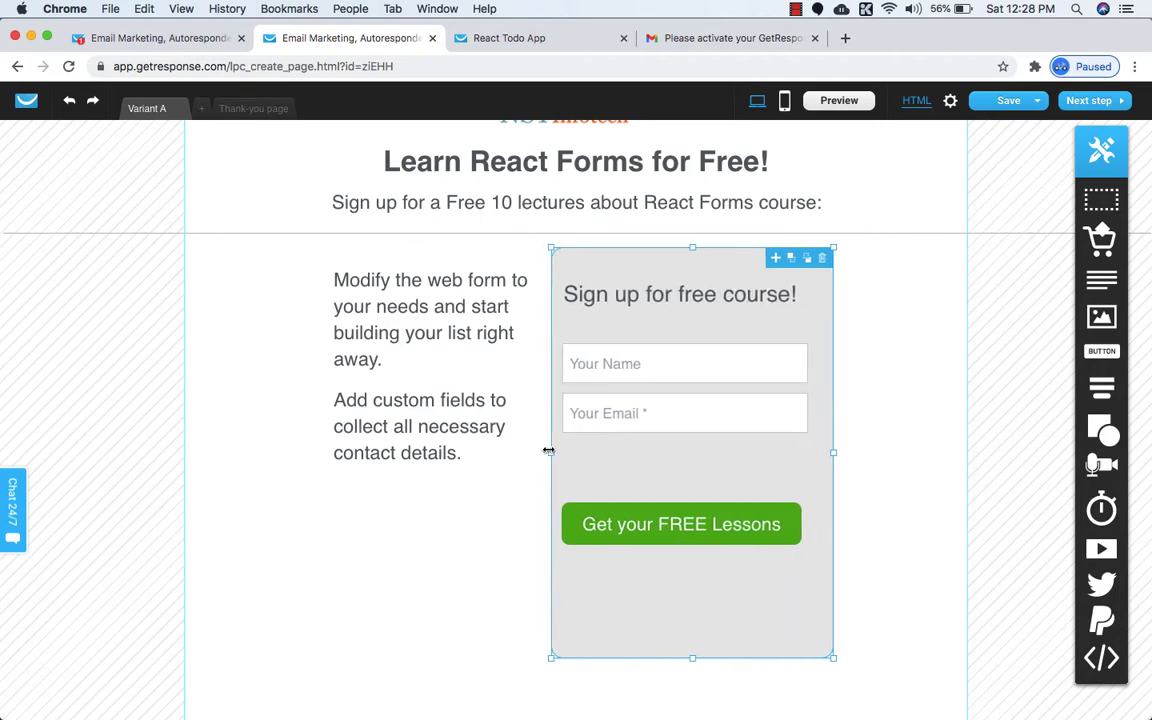
left_click_drag(832, 451, 849, 451)
left_click(684, 304)
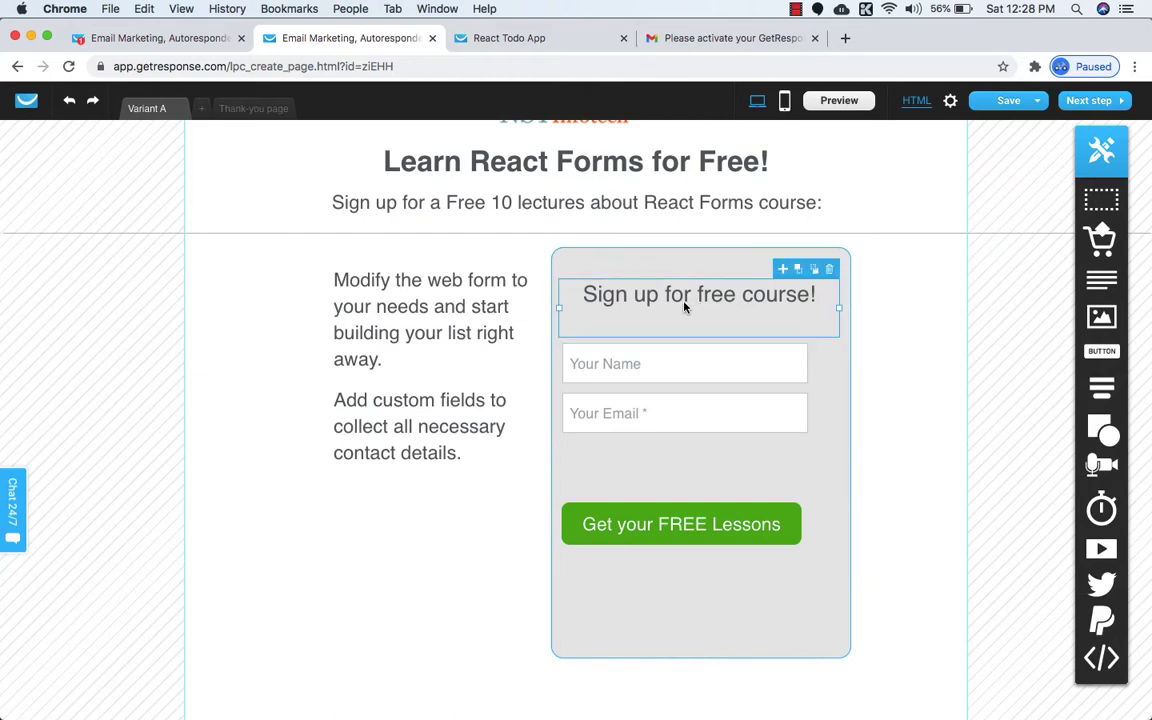
Align the name, email fields and button, then move the button up three notches.
left_click(720, 357)
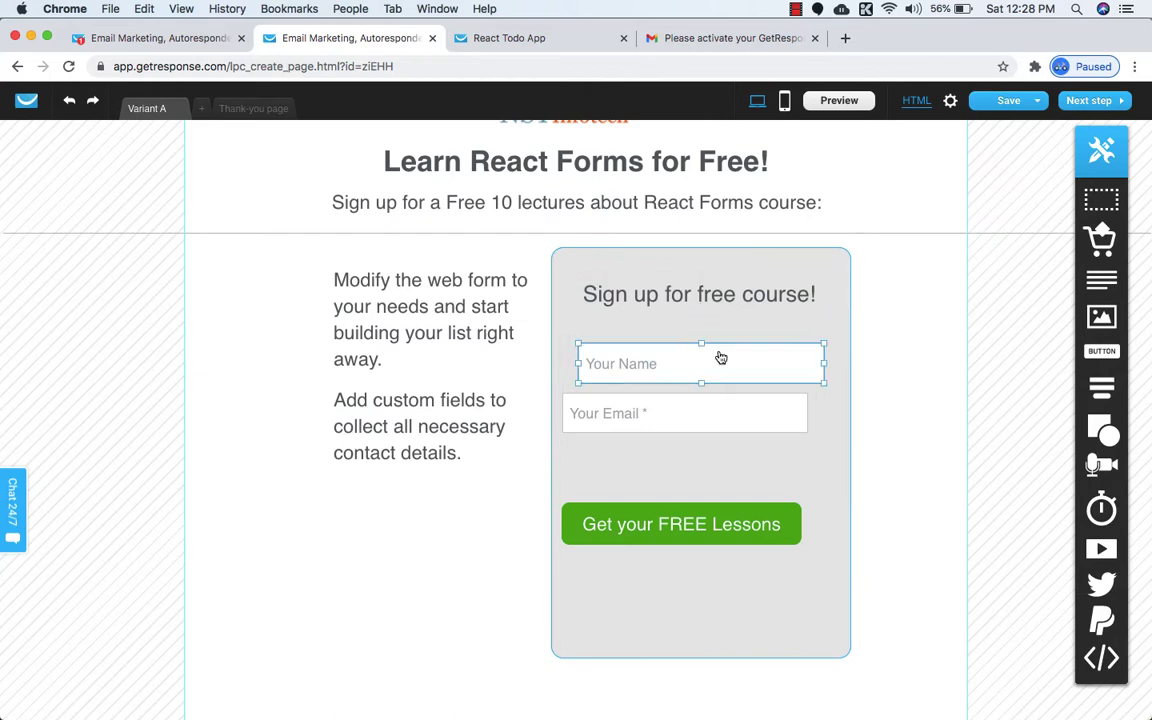
left_click(738, 406)
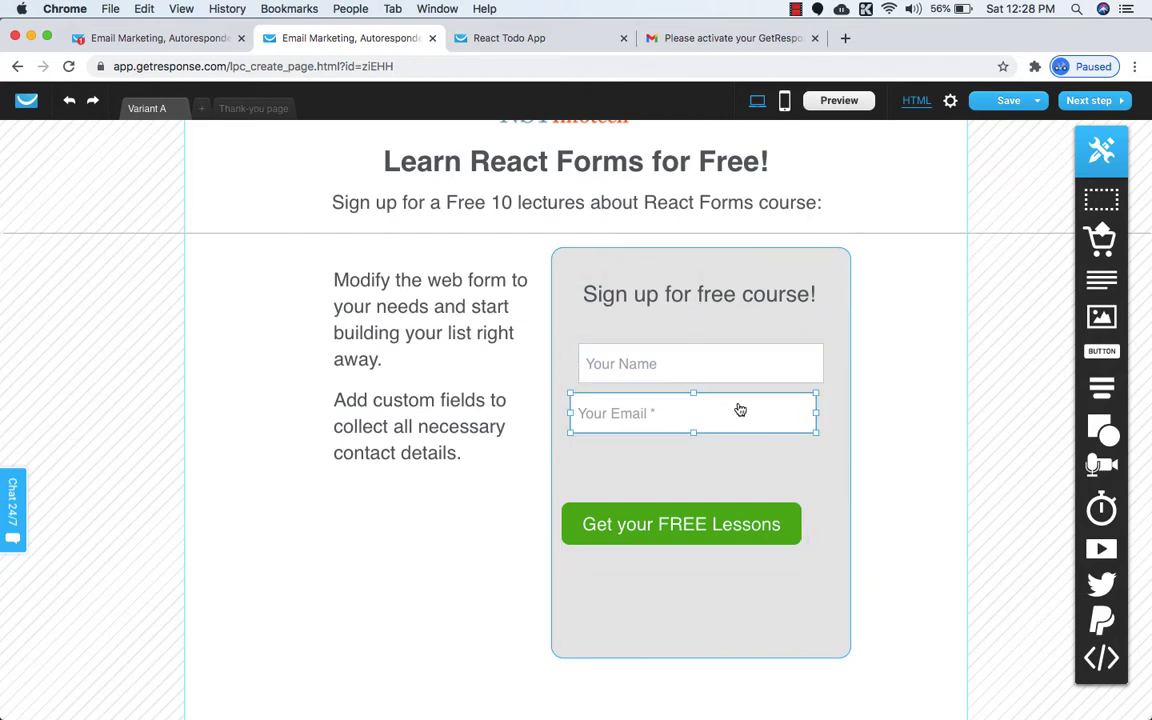
left_click(790, 527)
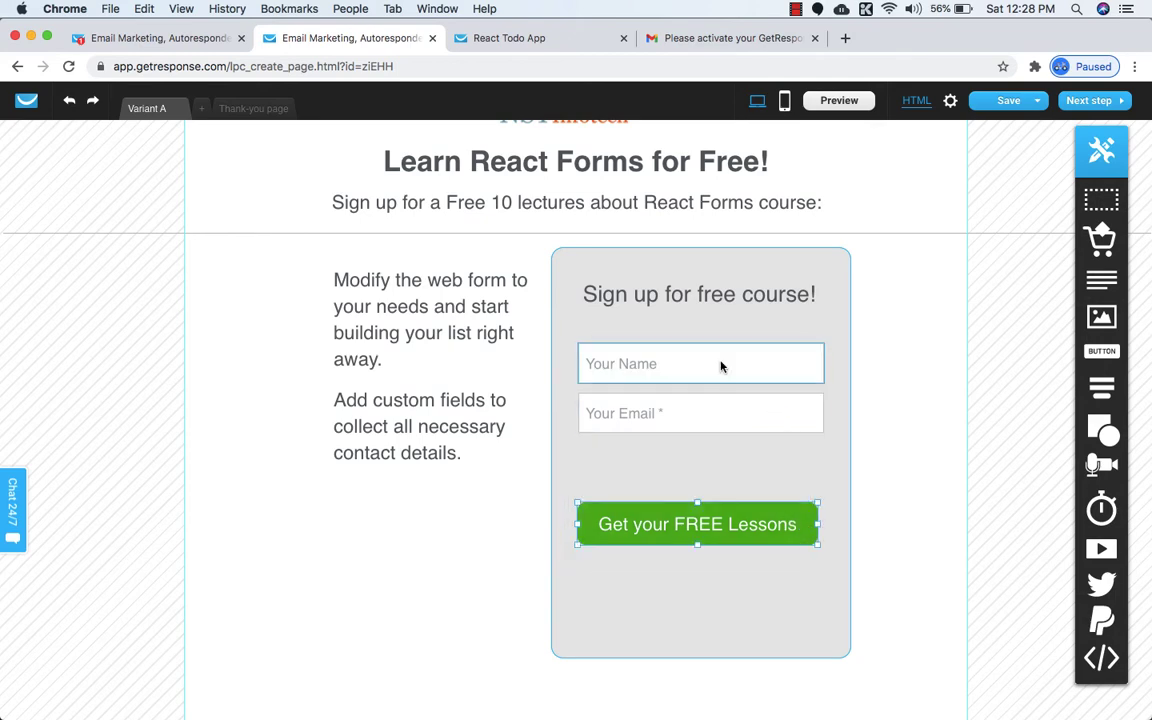
left_click(512, 38)
left_click(337, 38)
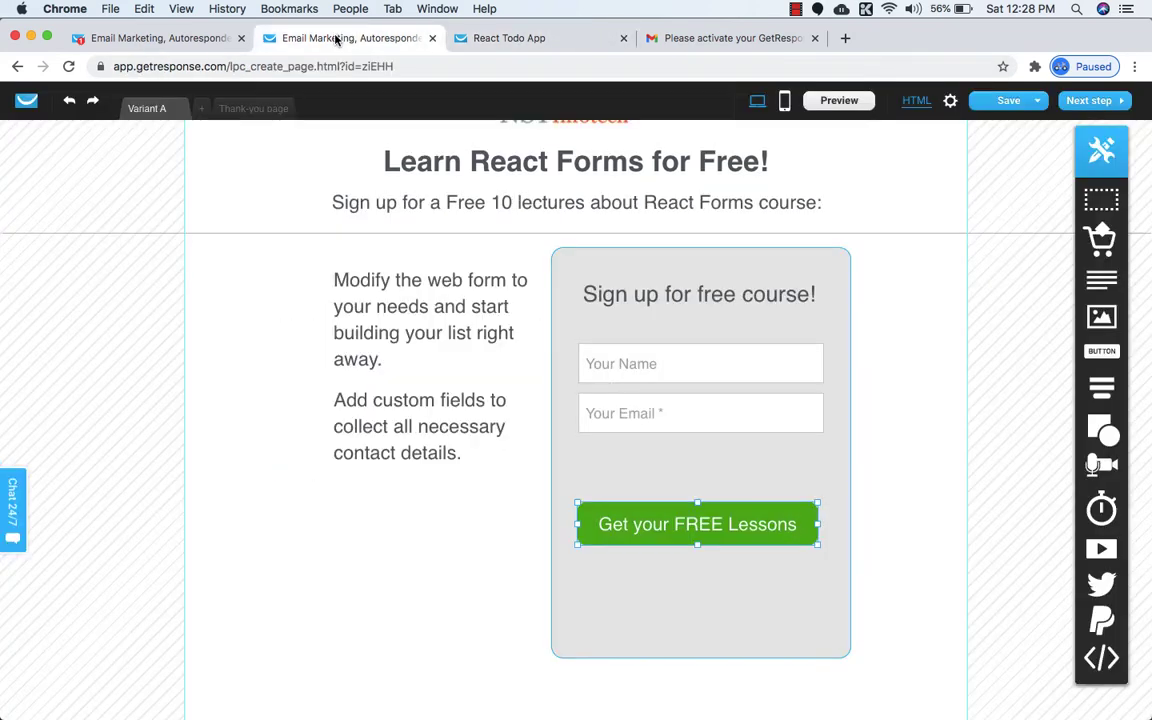
key("Up")
key("Up")
key("Up")
key("Up")
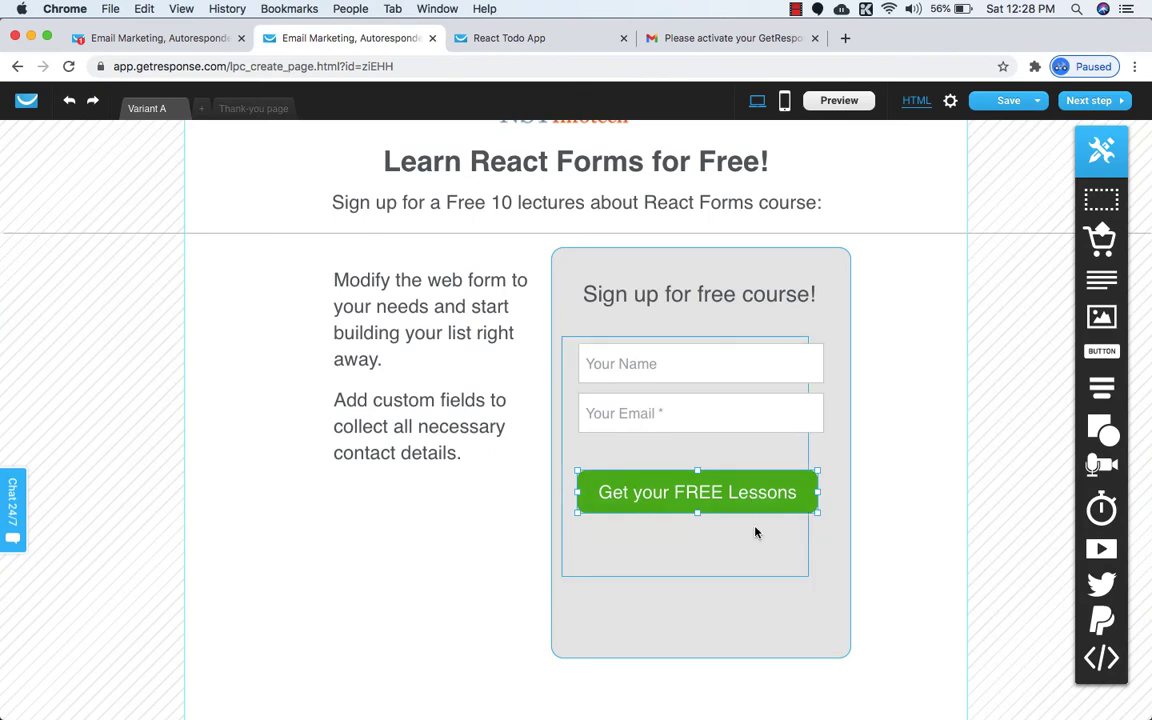
key("Up")
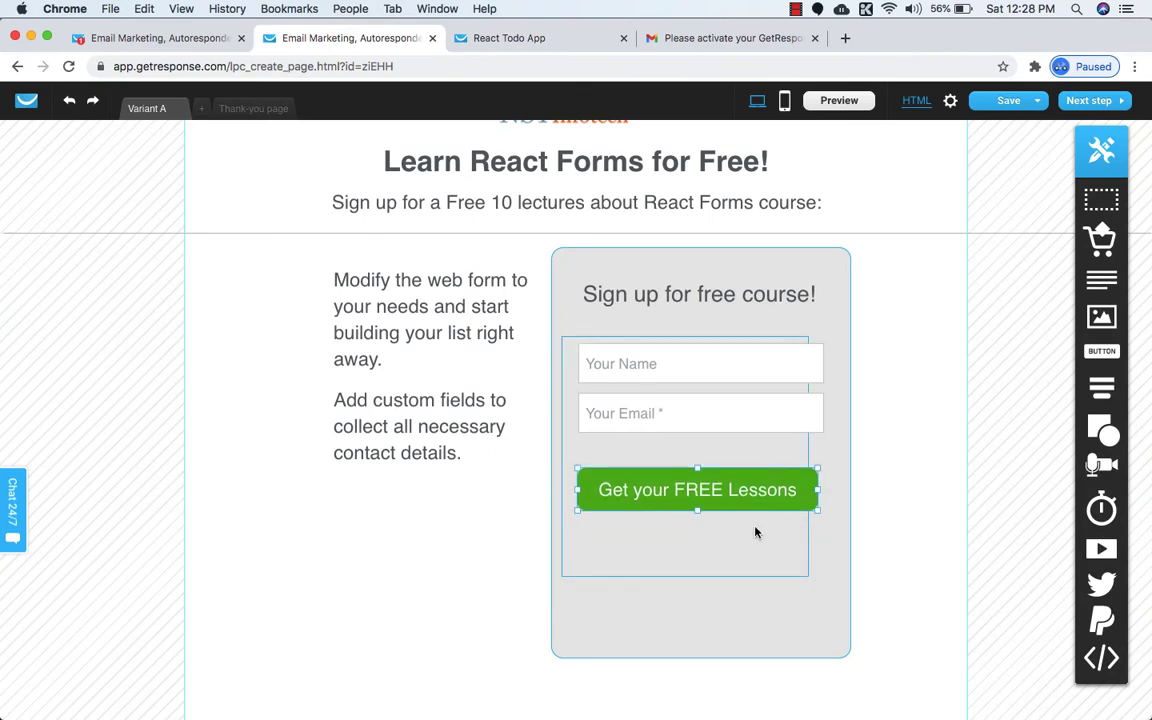
key("Up")
key("Up")
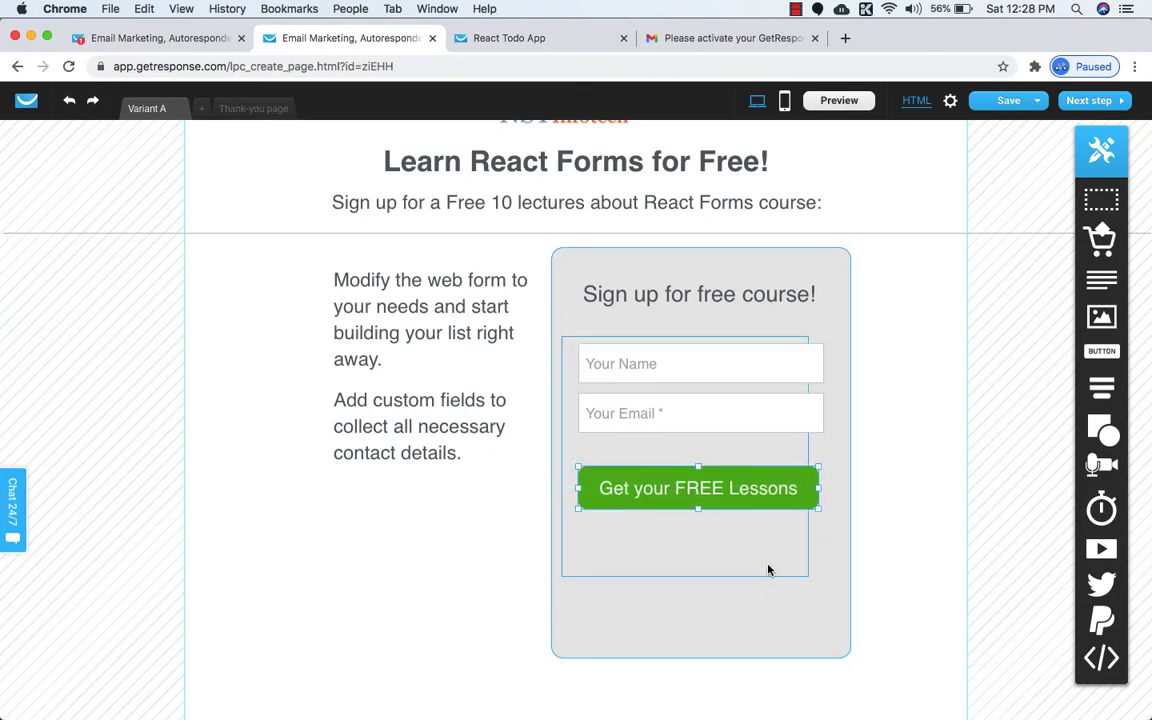
Widen the webform fields container and shorten the form box from the bottom.
left_click(808, 571)
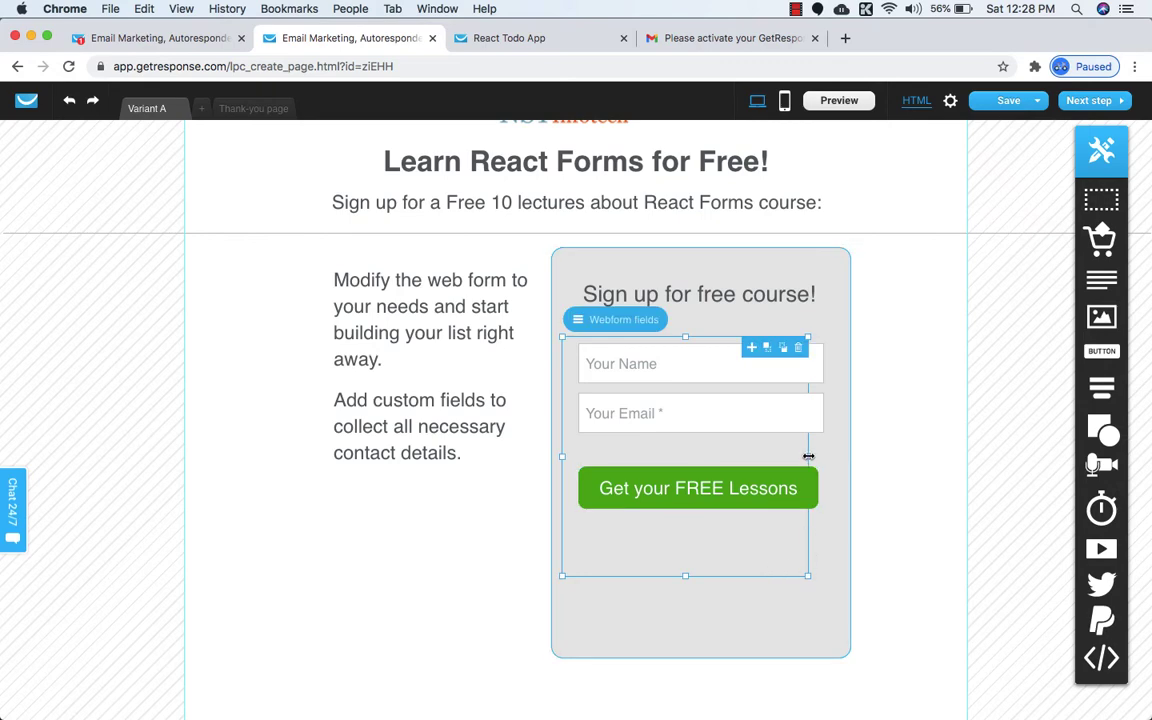
left_click_drag(808, 456, 836, 456)
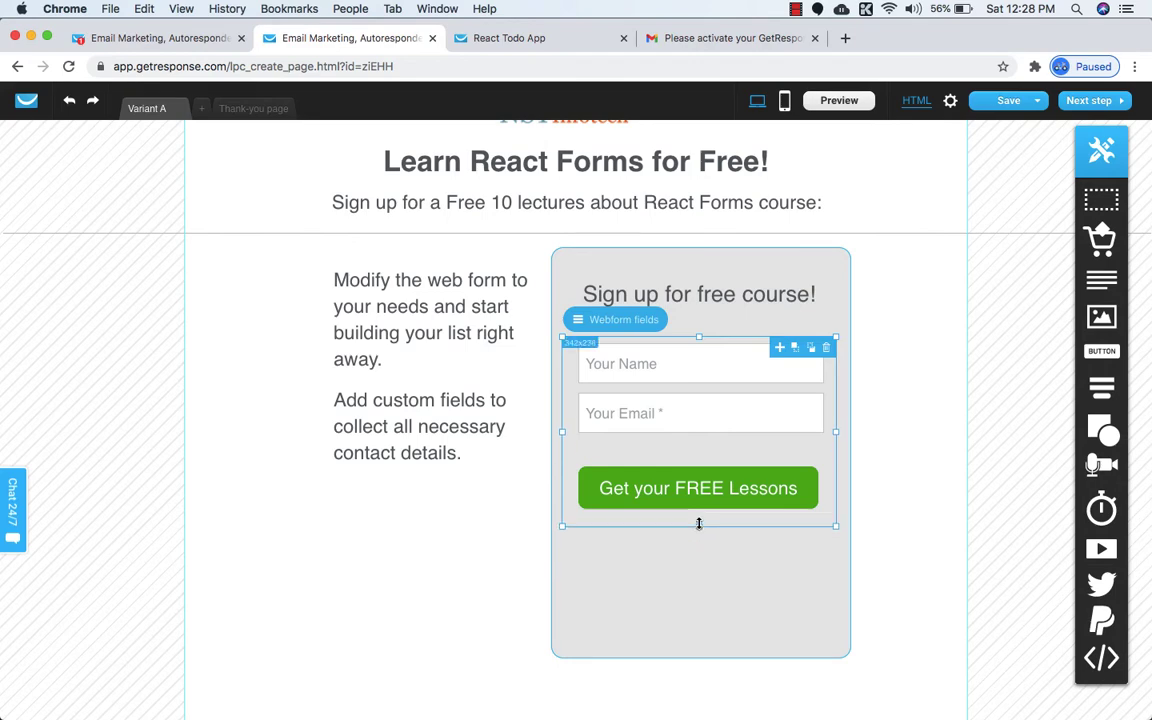
left_click(697, 588)
left_click_drag(703, 658, 705, 575)
left_click(535, 38)
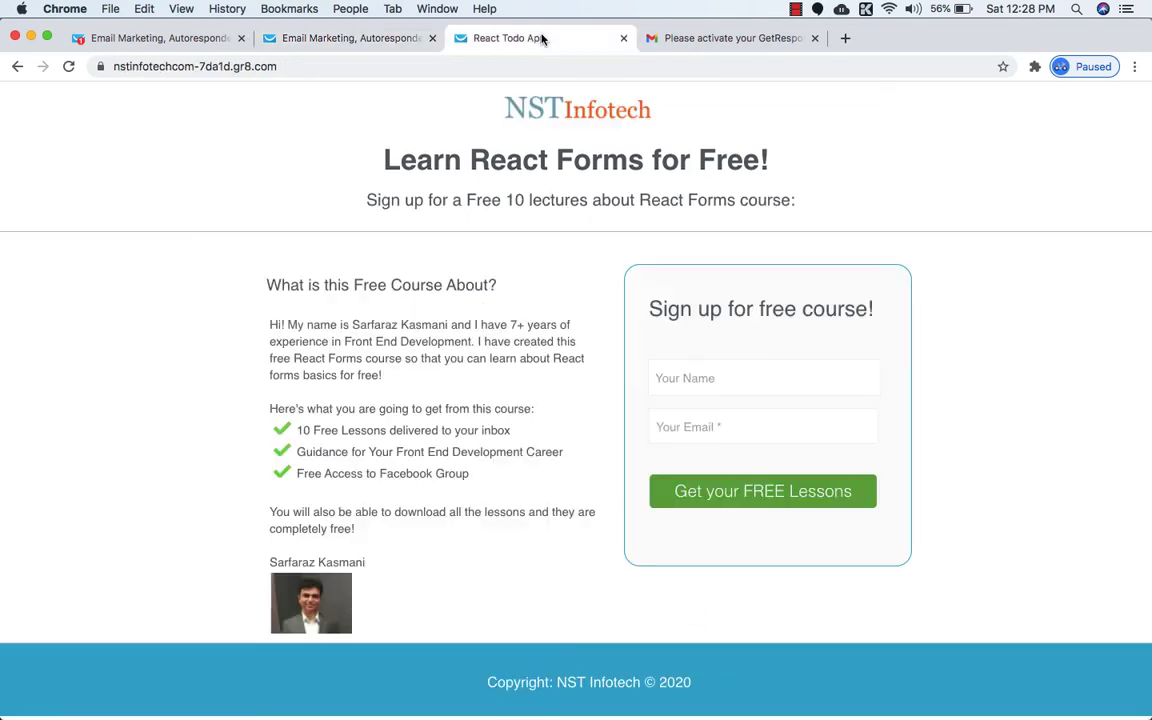
left_click(392, 38)
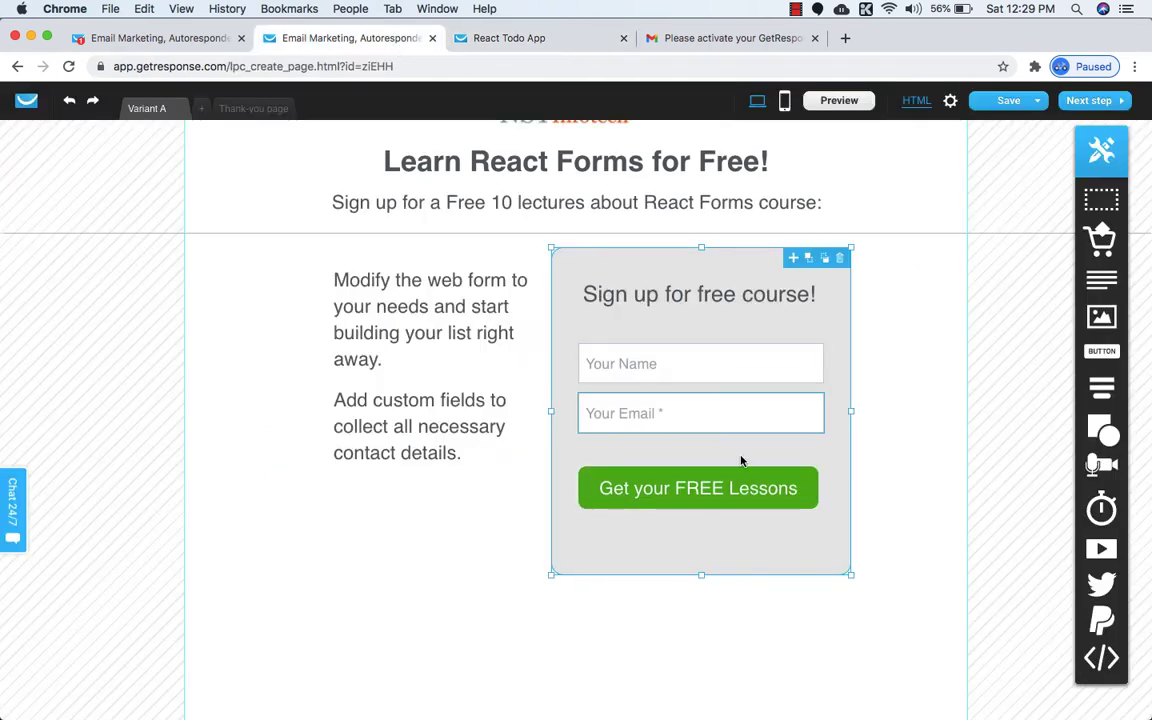
Change the signup form box background to a lighter grey, #EAEAEA.
left_click(709, 559)
left_click(706, 216)
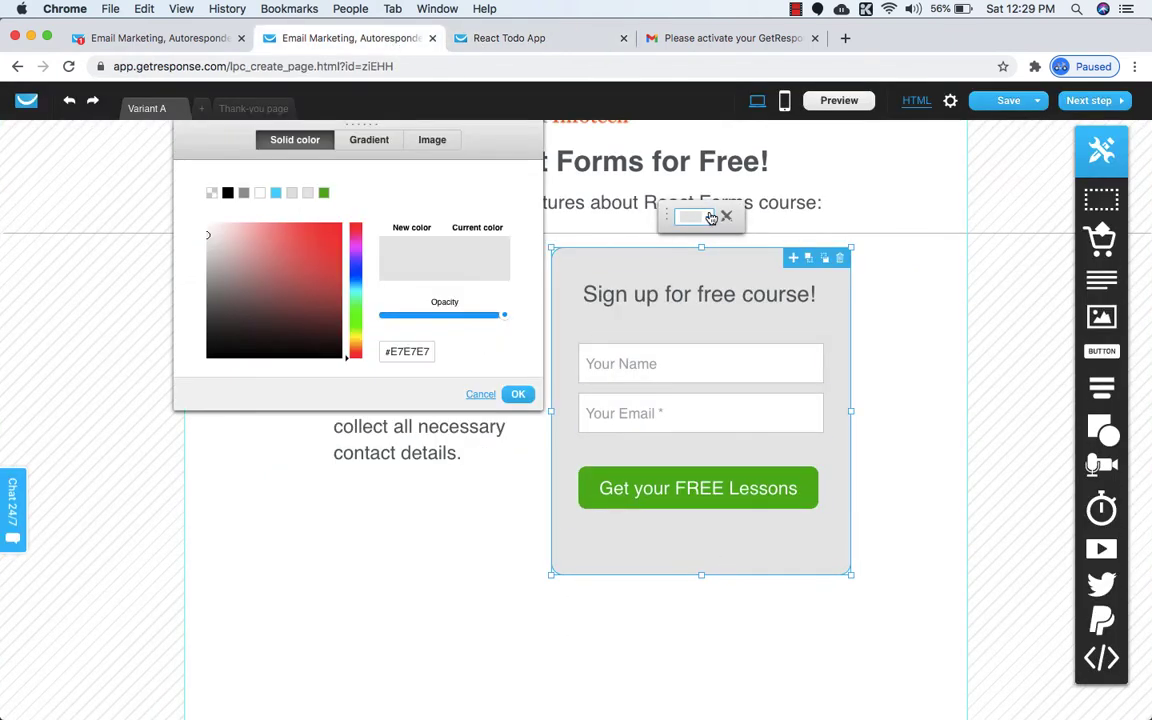
left_click_drag(206, 233, 196, 233)
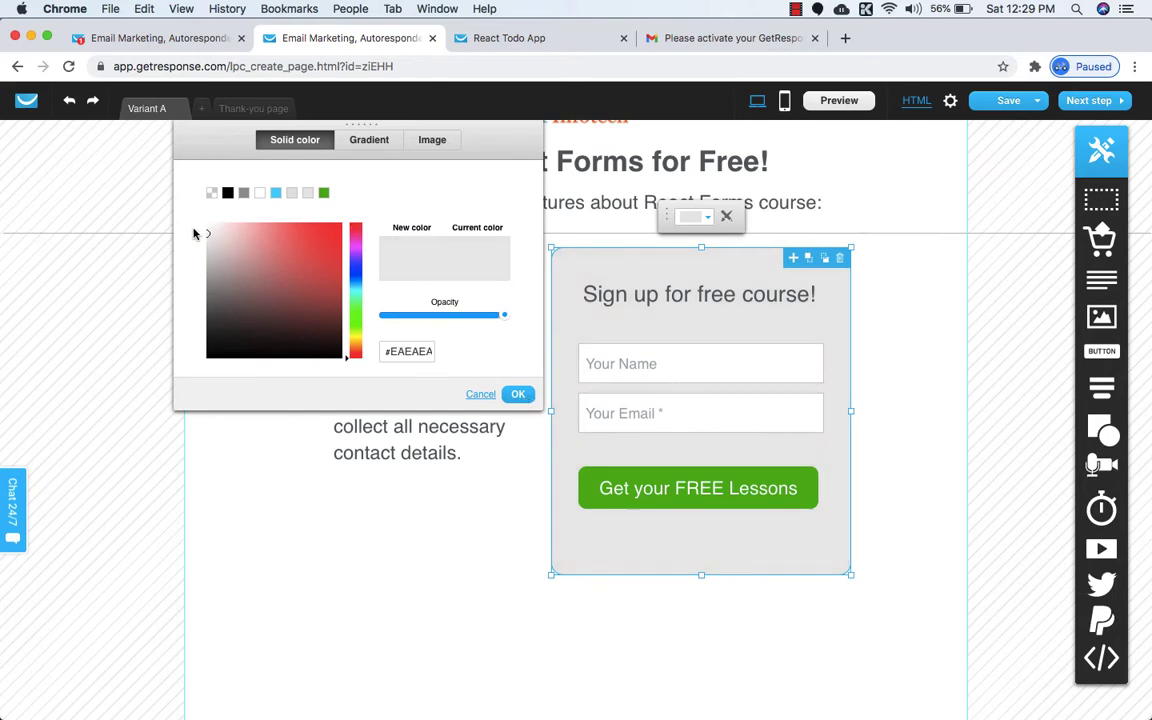
left_click(518, 396)
left_click(519, 519)
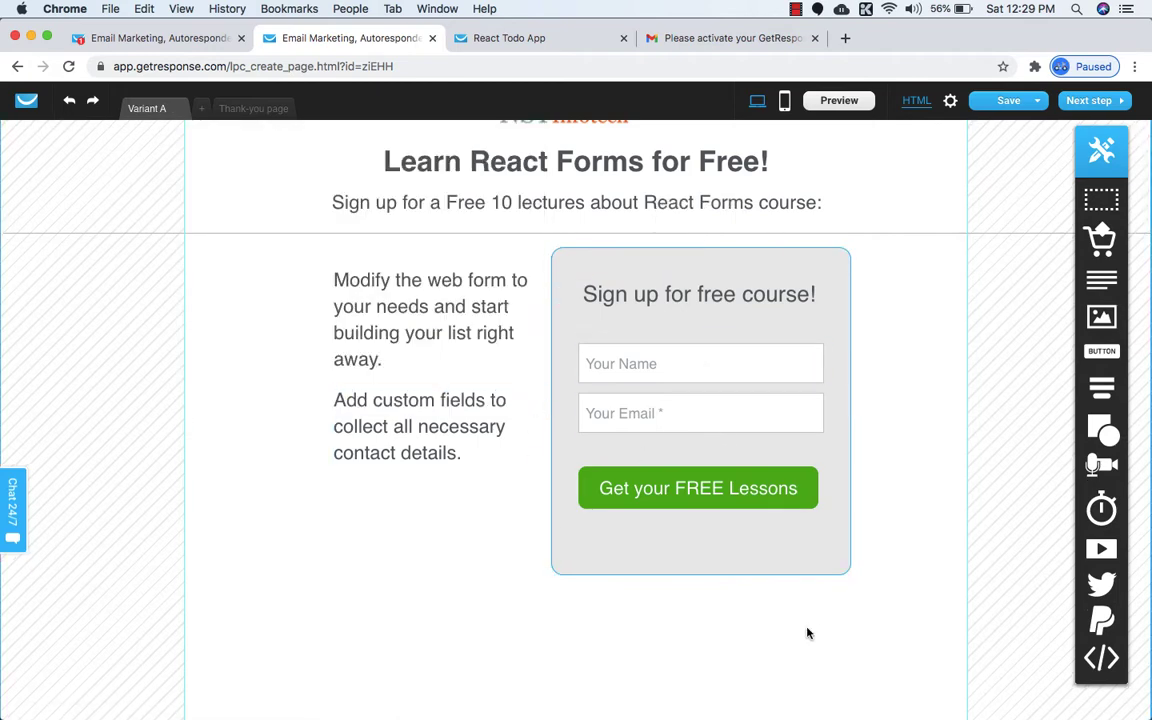
Replace the 'Modify the web form' paragraph with the heading 'What is this Free Course About?' copied from the published page.
scroll(925, 475, "down", 1)
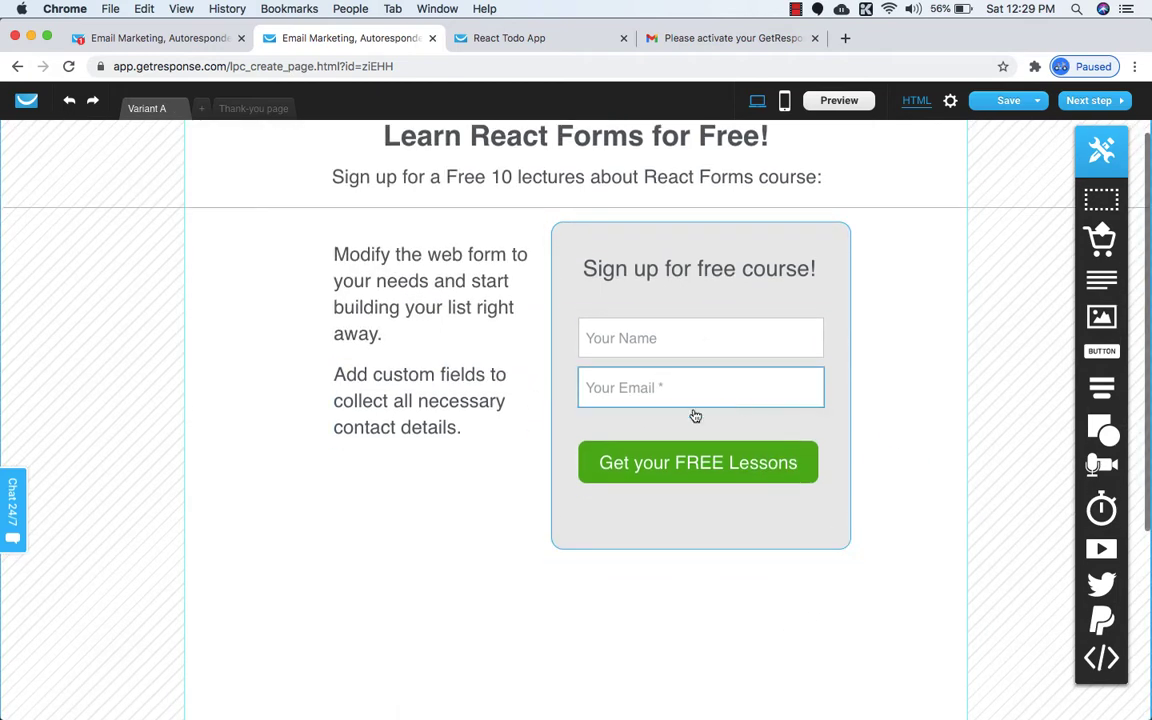
left_click(508, 40)
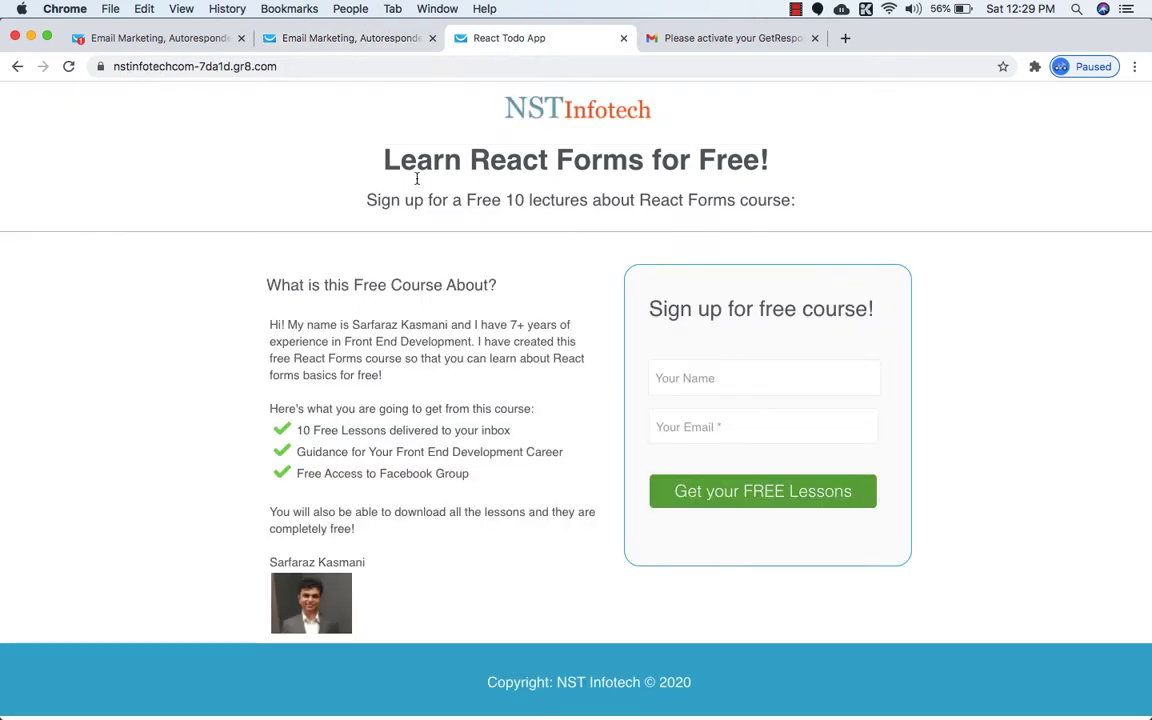
triple_click(316, 285)
key("cmd+c")
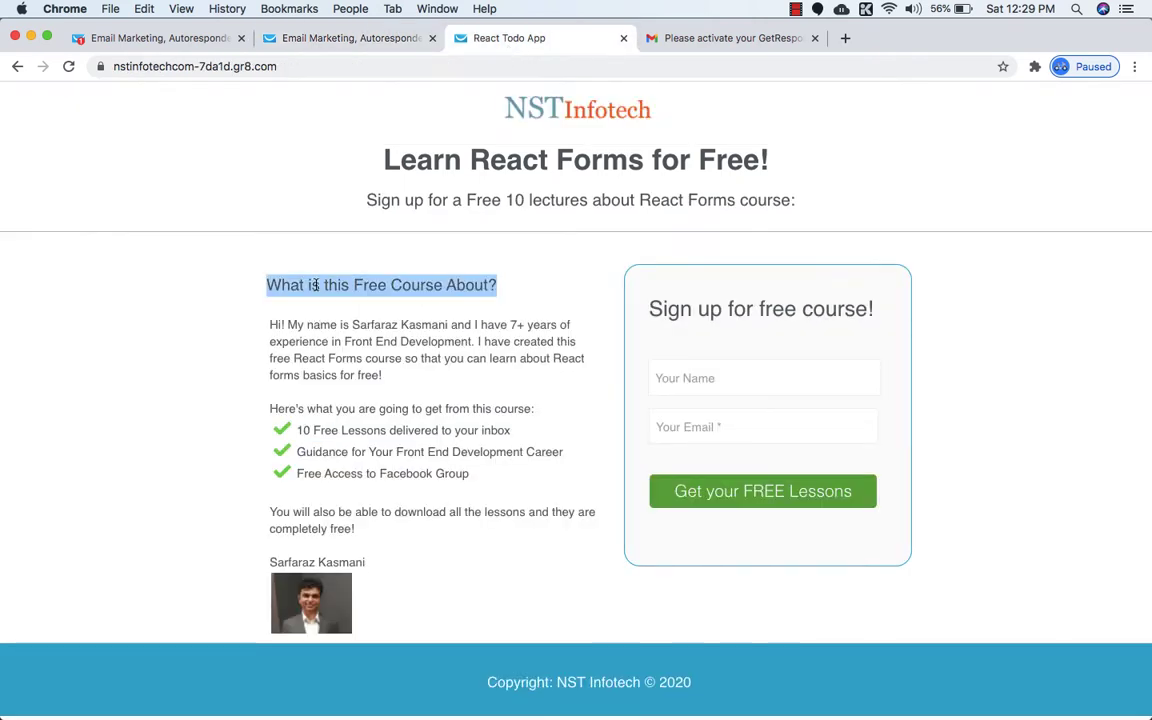
left_click(378, 42)
left_click(375, 272)
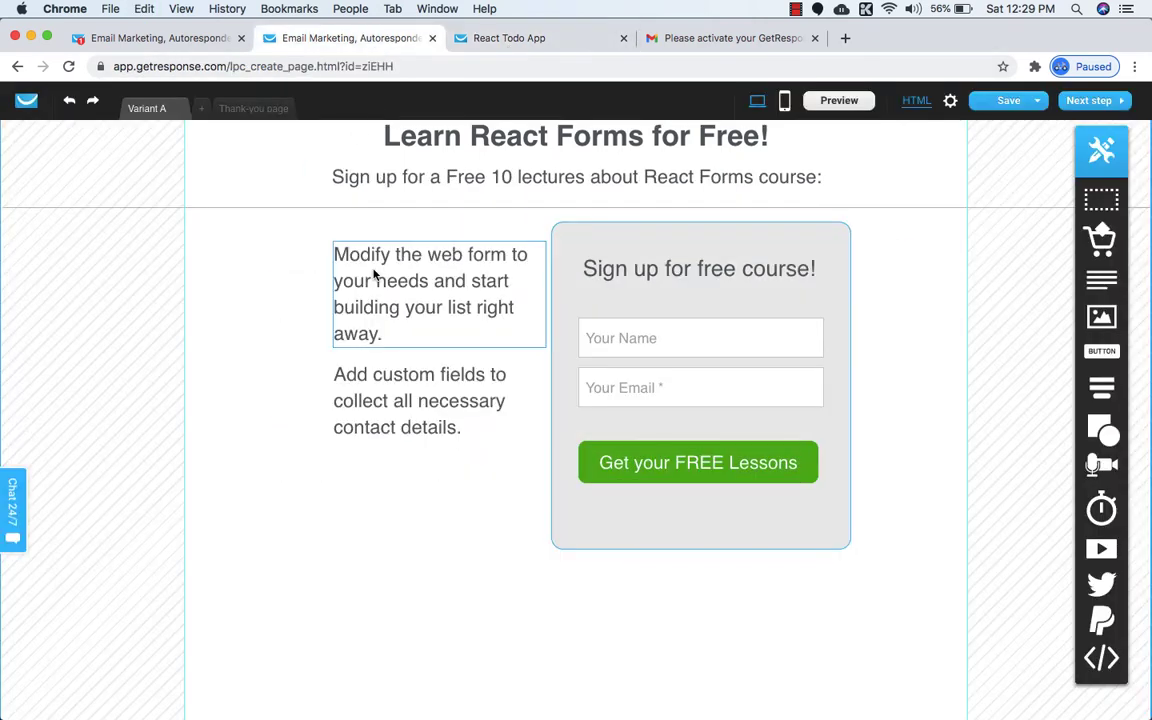
left_click(375, 272)
key("cmd+v")
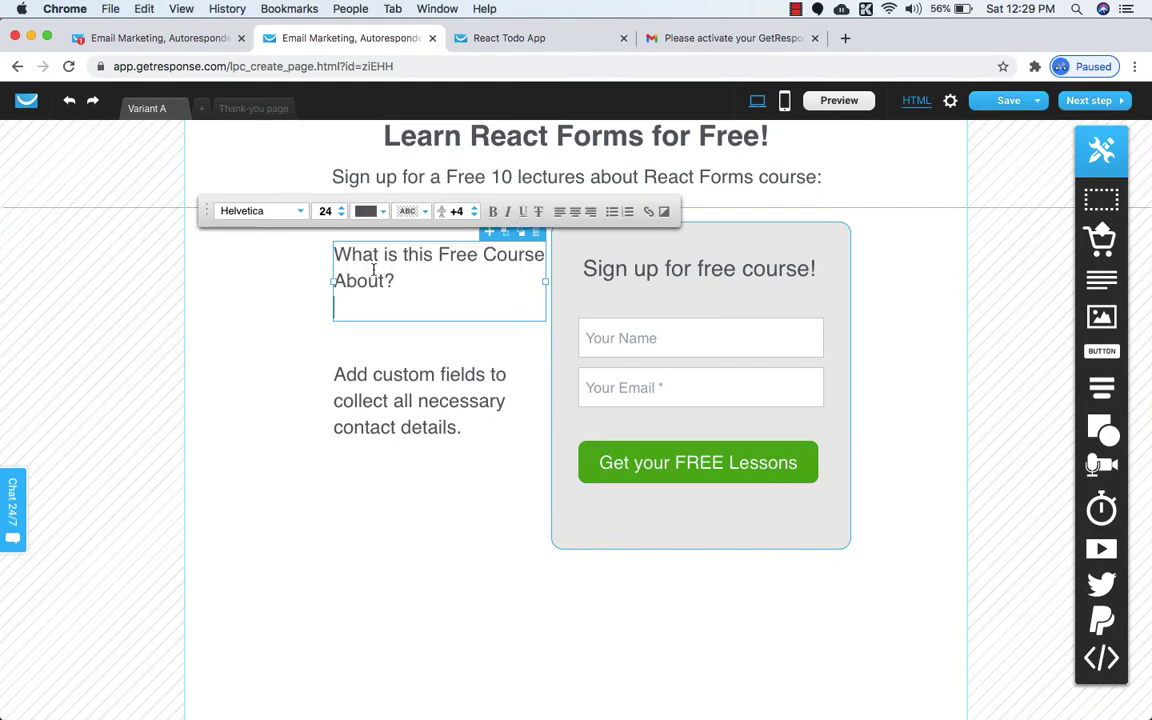
Widen the heading box leftward and set its font size to 22.
left_click_drag(330, 282, 279, 279)
double_click(314, 275)
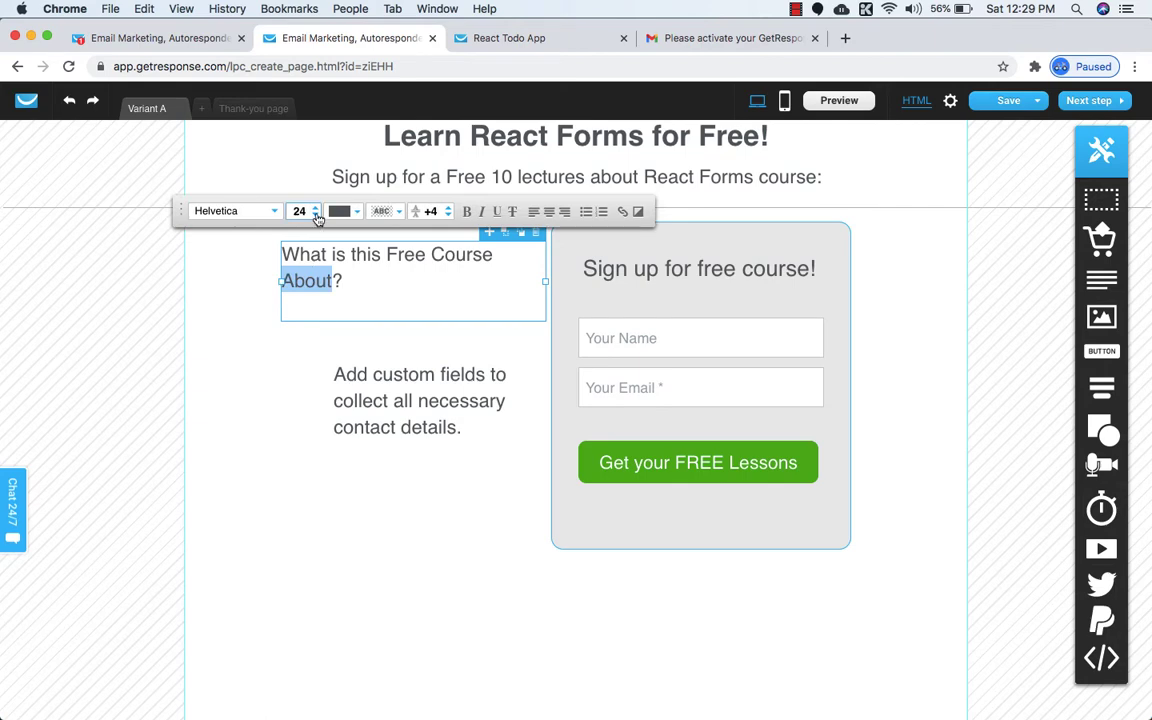
left_click(316, 216)
left_click(355, 342)
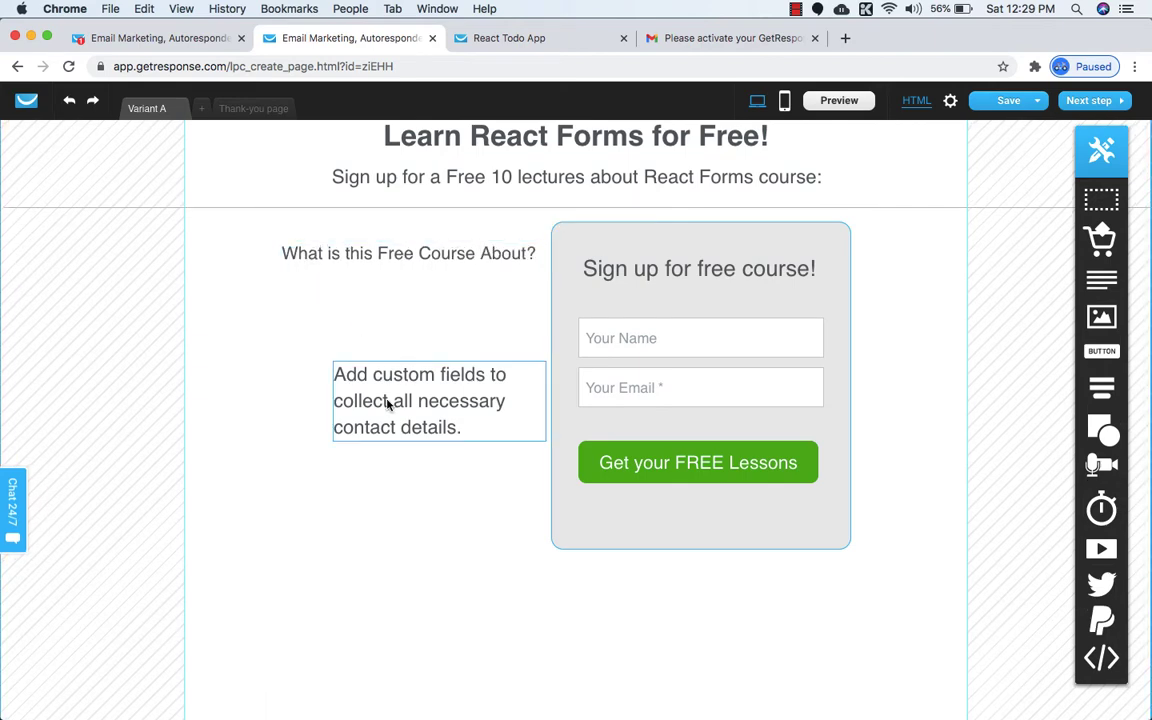
left_click(505, 40)
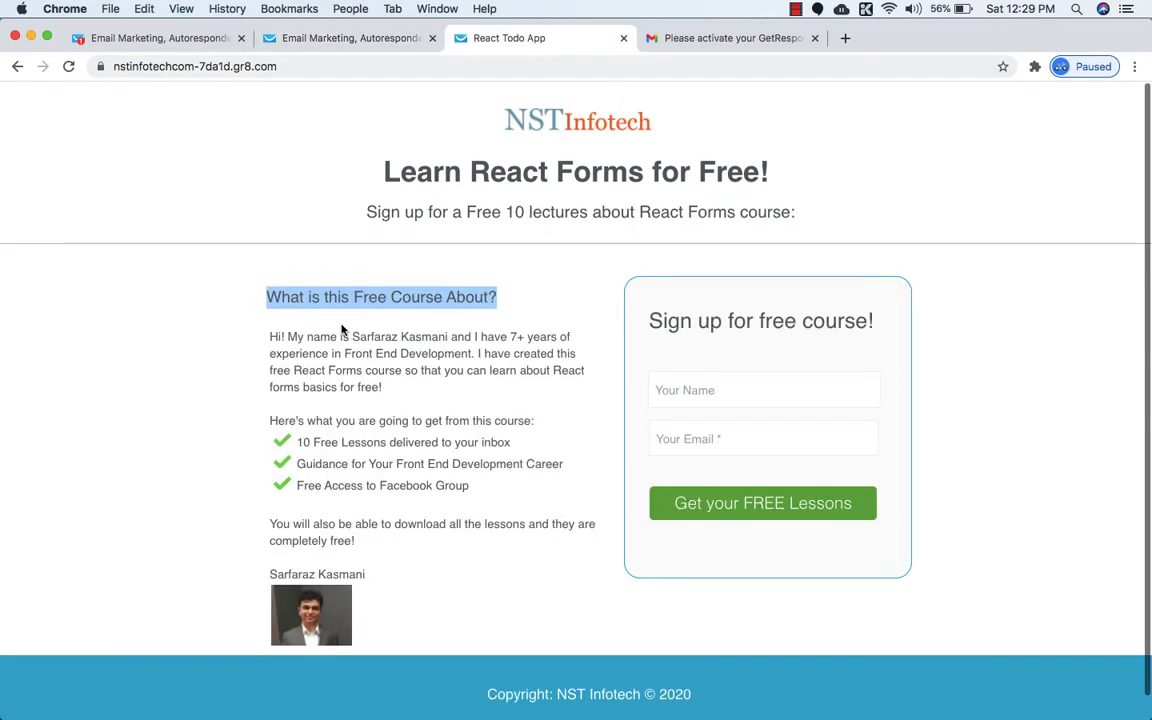
Replace the 'Add custom fields' paragraph with the author's intro paragraph from the published page and widen it leftward.
left_click_drag(270, 322, 391, 380)
key("super+c")
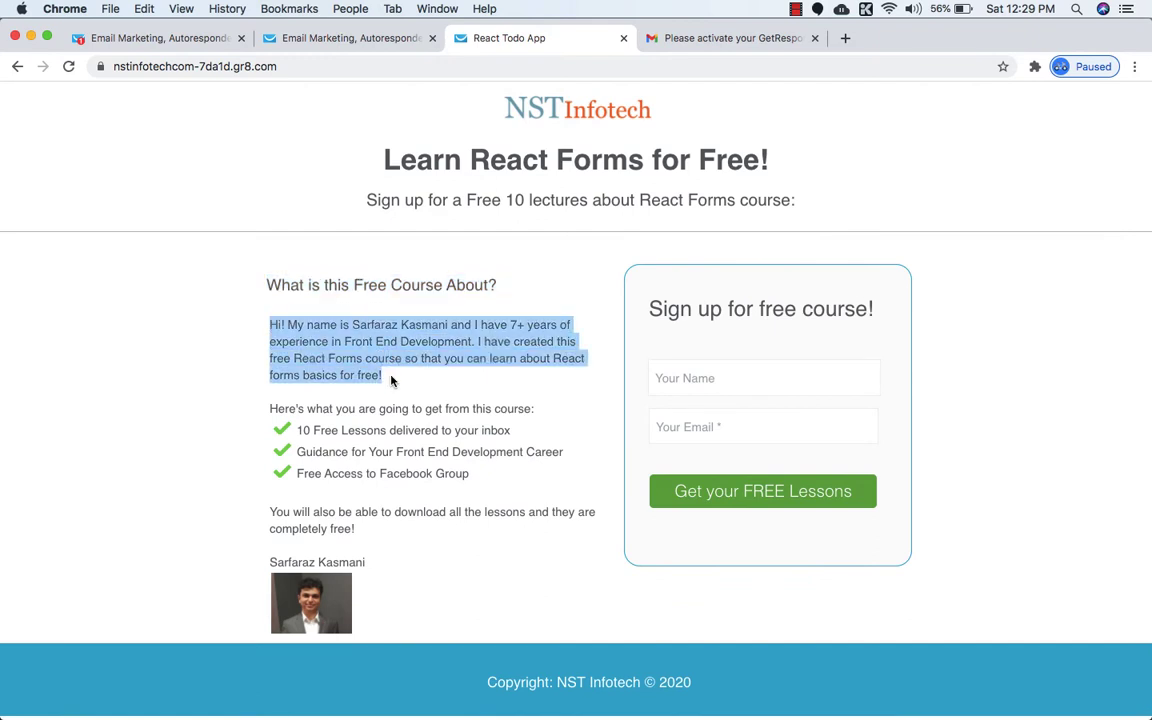
left_click(368, 38)
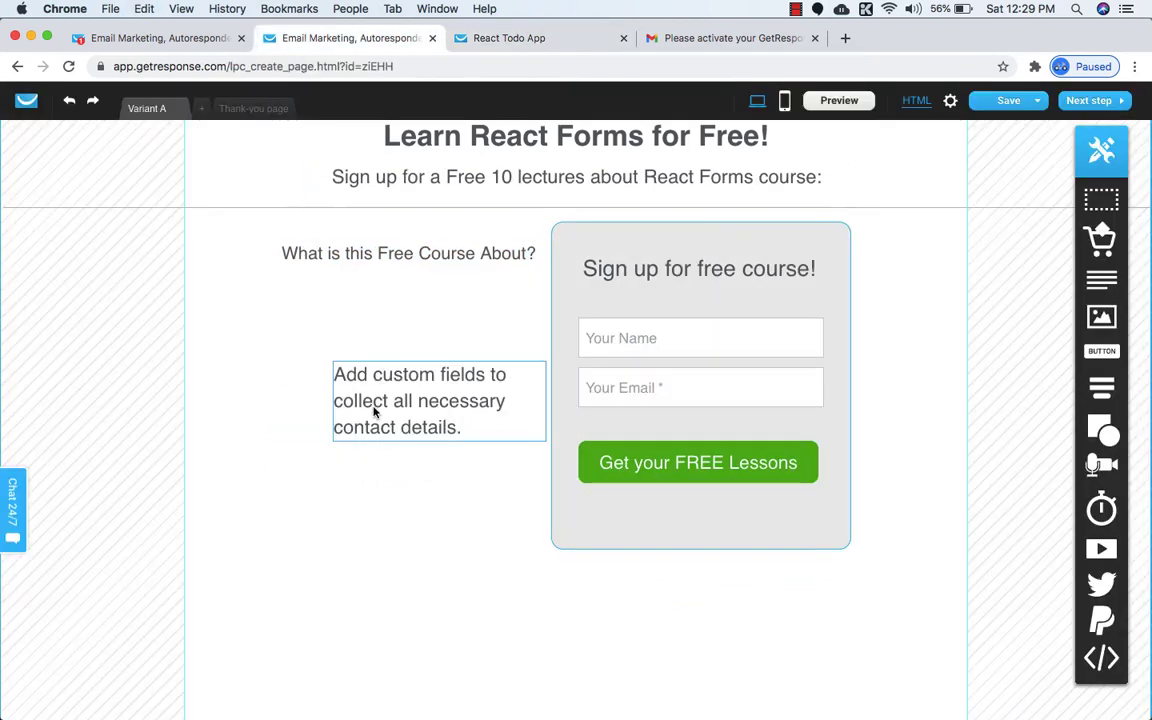
triple_click(374, 407)
key("super+v")
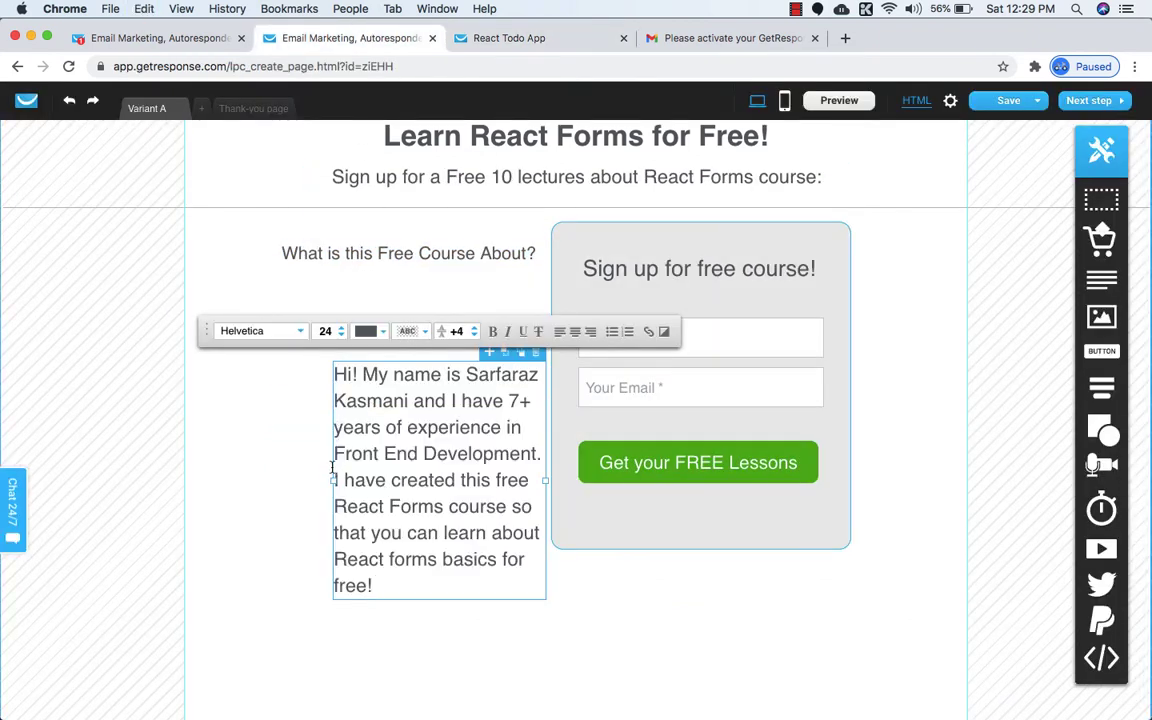
left_click_drag(303, 475, 271, 478)
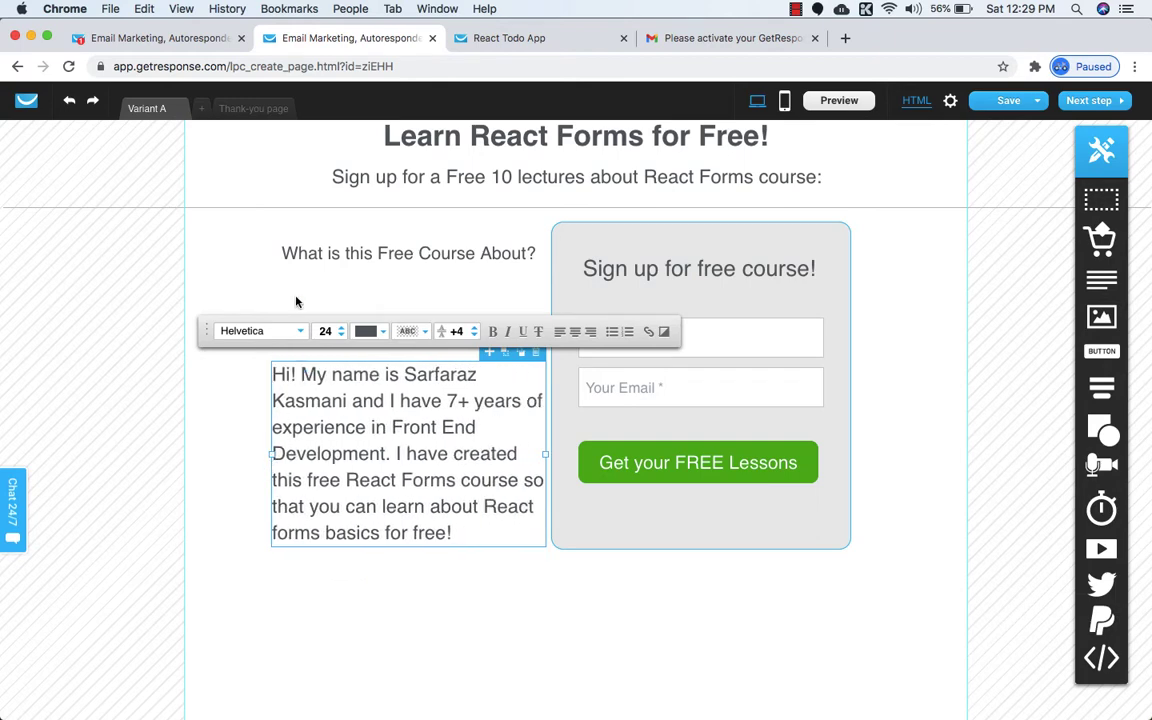
Extend the heading box leftward and align the intro paragraph's left edge with it.
left_click(283, 262)
left_click_drag(280, 263, 257, 257)
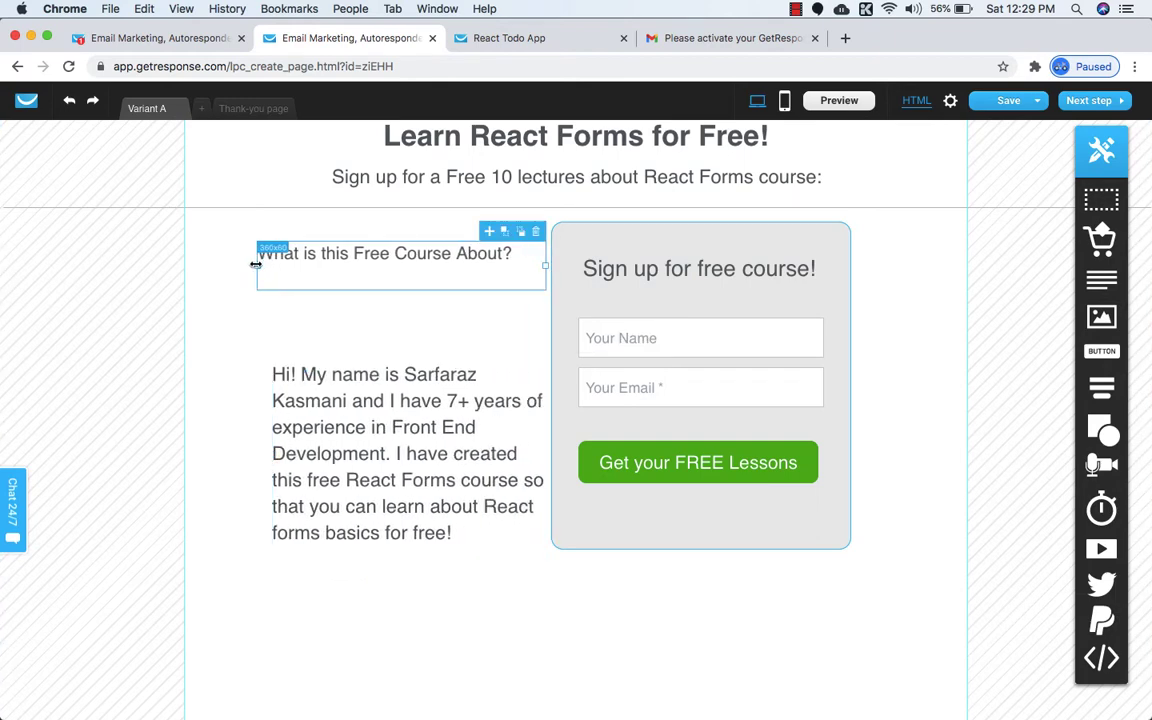
left_click(329, 411)
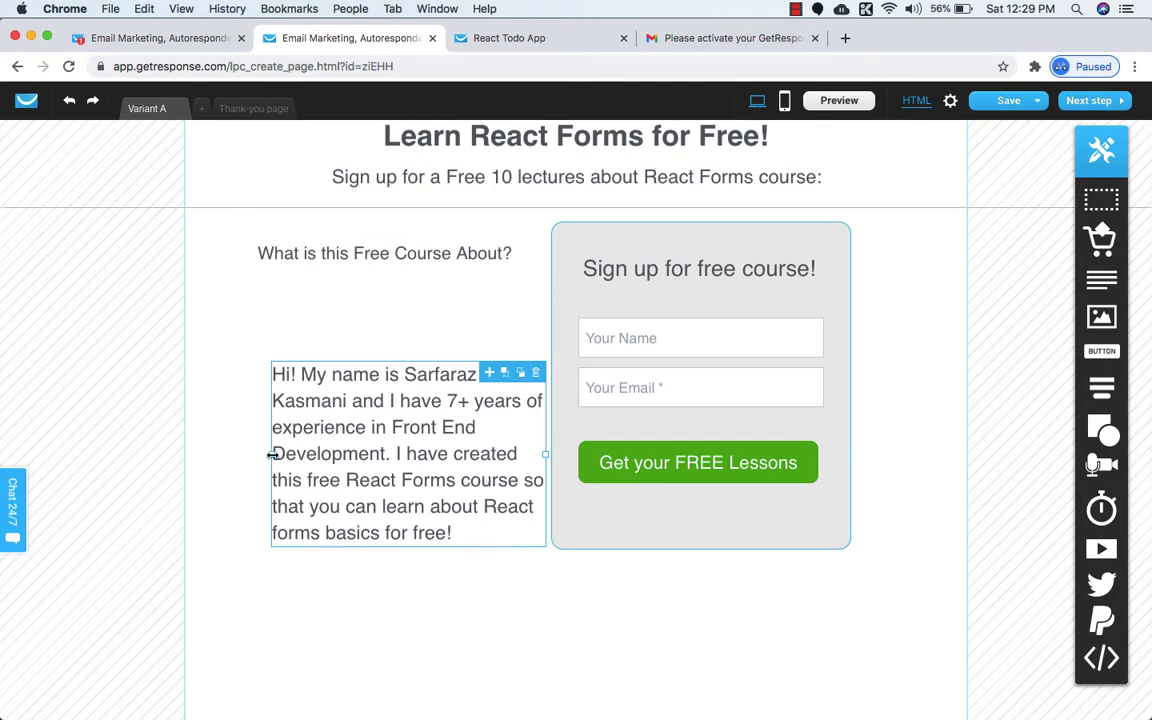
left_click_drag(270, 454, 259, 455)
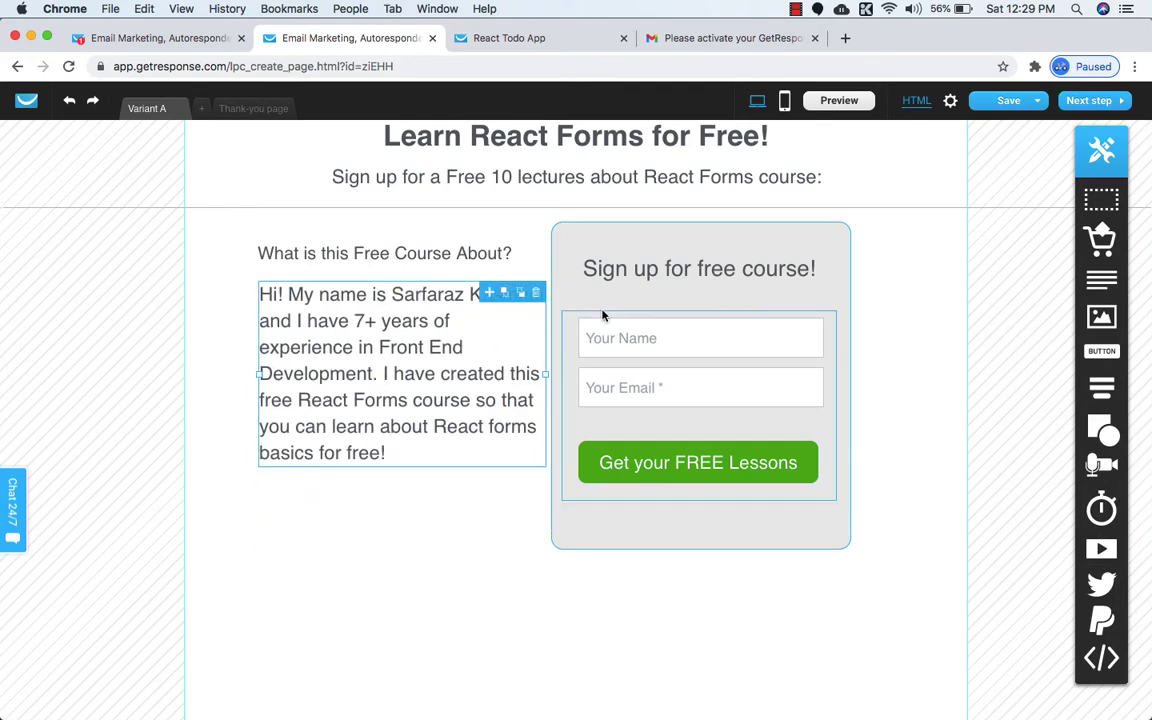
Shrink the intro paragraph's font step by step down to size 15.
double_click(432, 321)
left_click(305, 256)
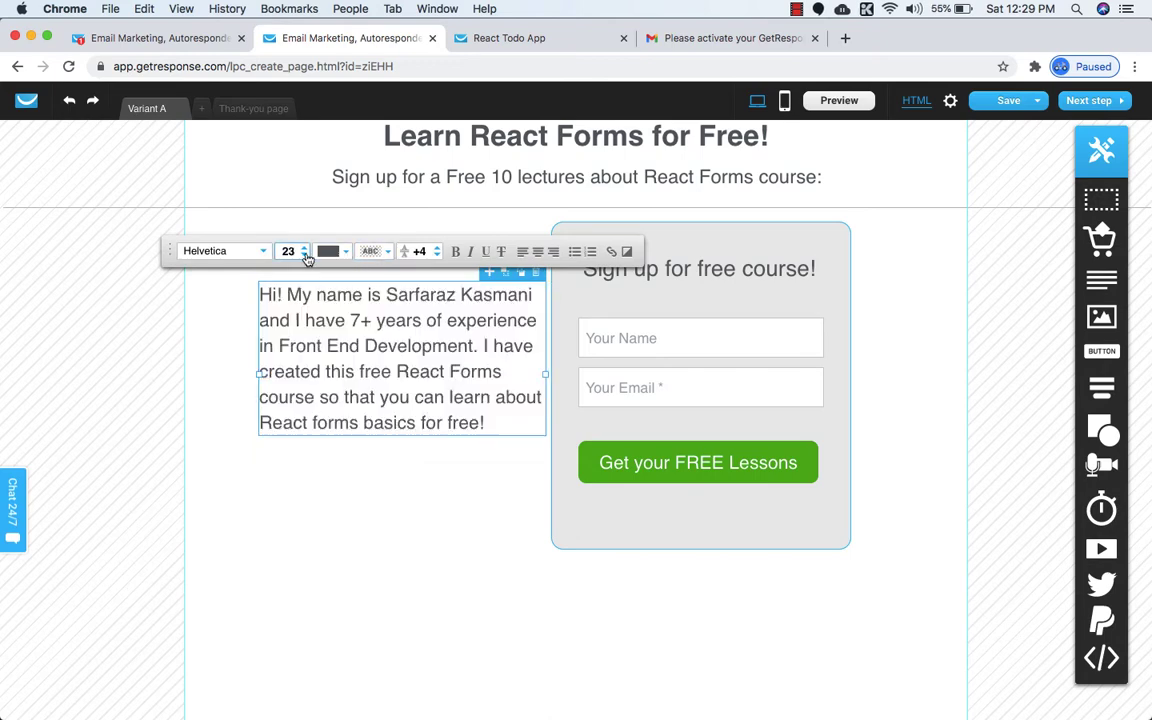
left_click(305, 256)
left_click(305, 256)
left_click(305, 256)
left_click(305, 256)
left_click(305, 256)
left_click(305, 256)
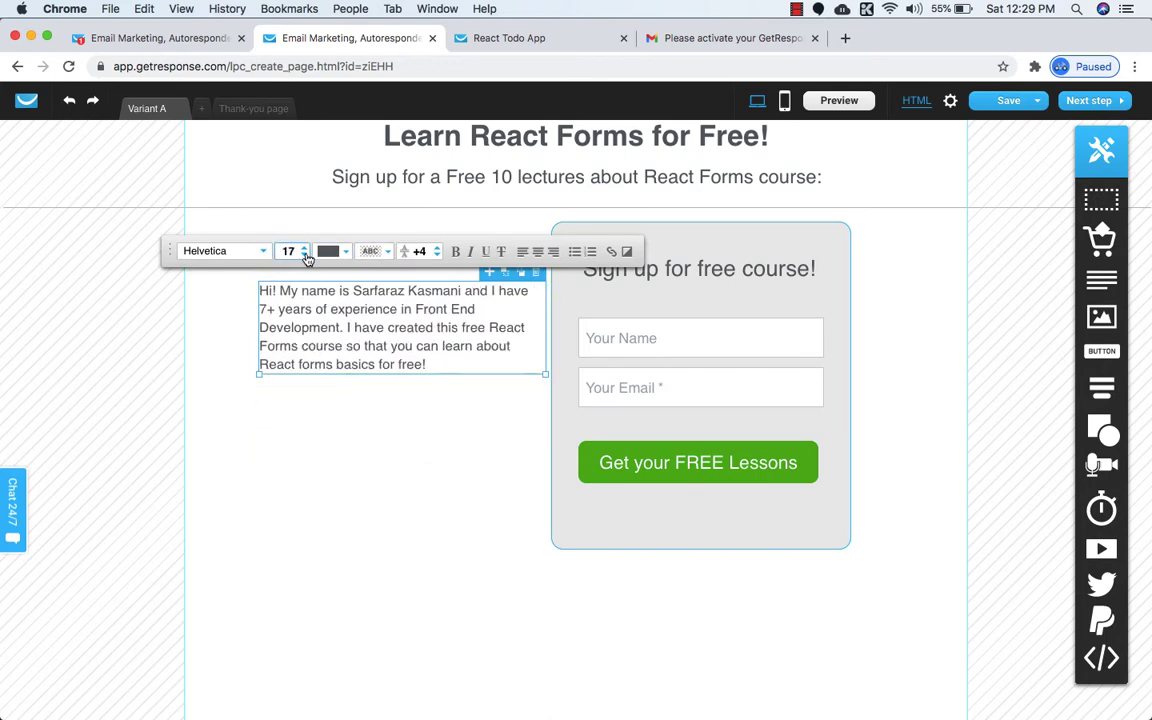
left_click(305, 256)
left_click(305, 256)
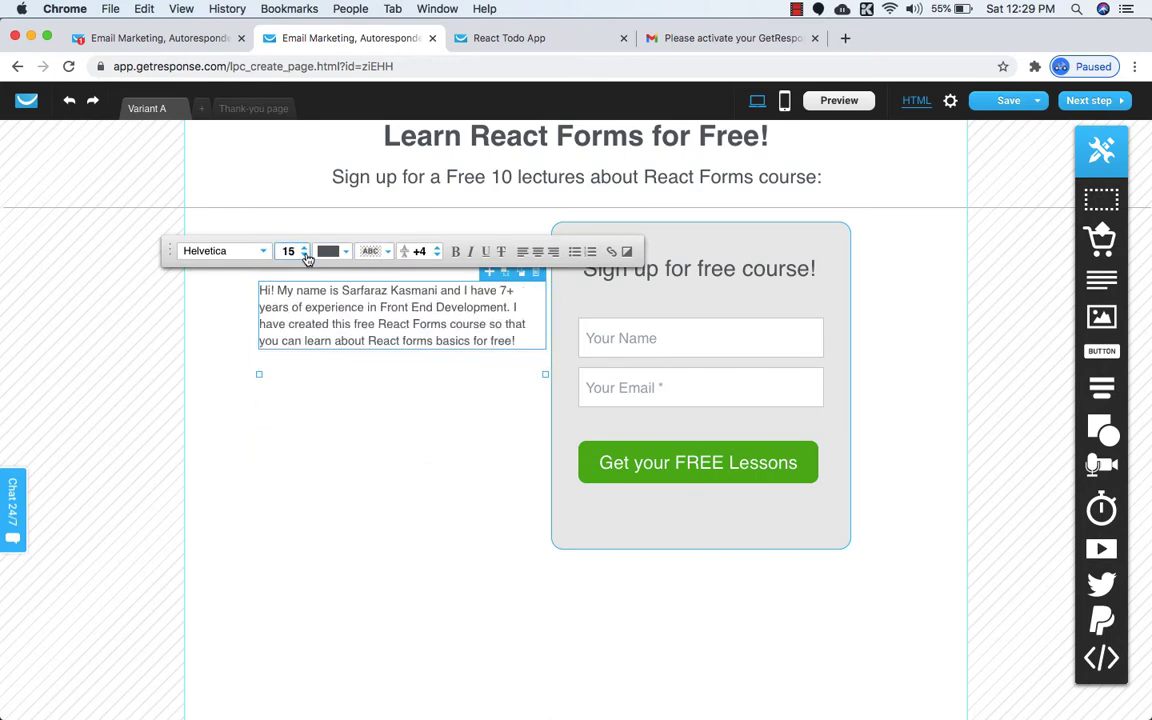
left_click(330, 398)
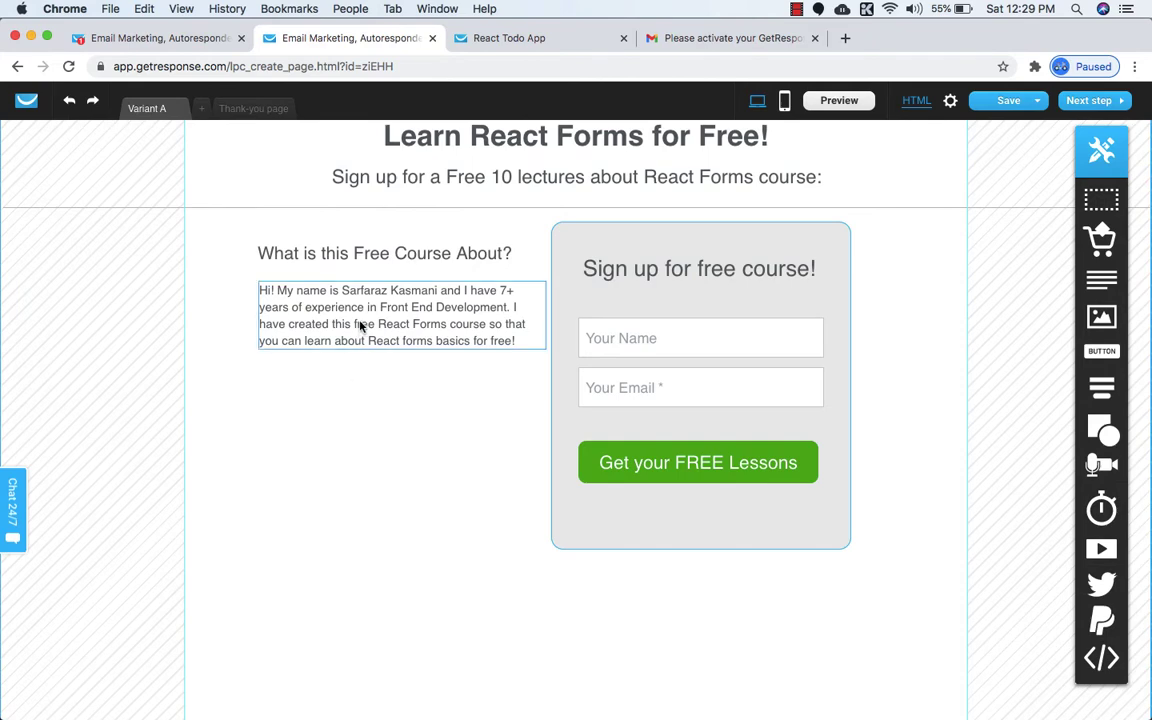
Copy 'Here's what you are going to get from this course:' and paste it into a new text block below the intro.
left_click(540, 42)
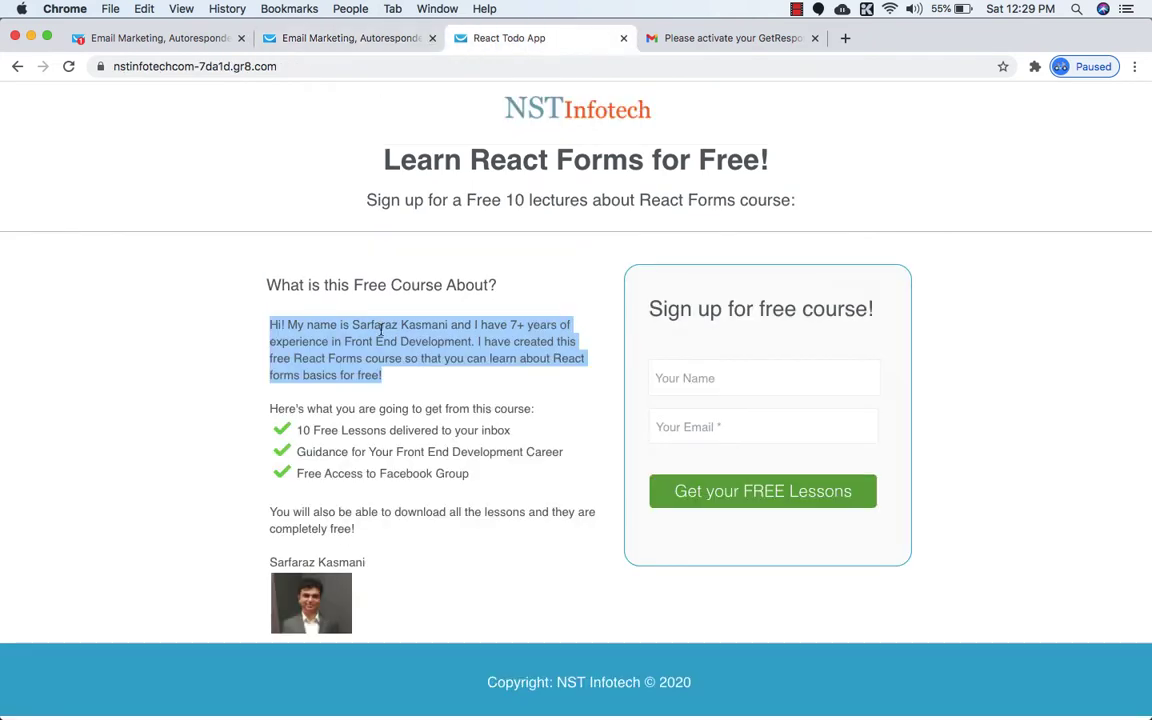
triple_click(356, 410)
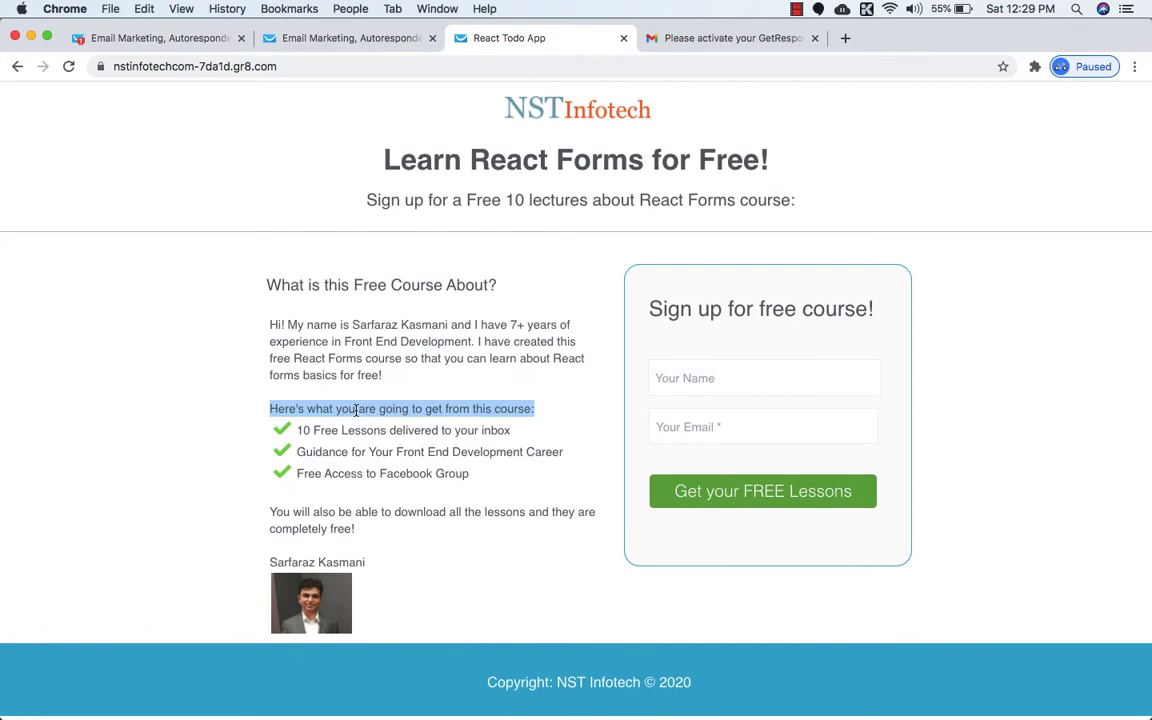
key("super+c")
left_click(345, 38)
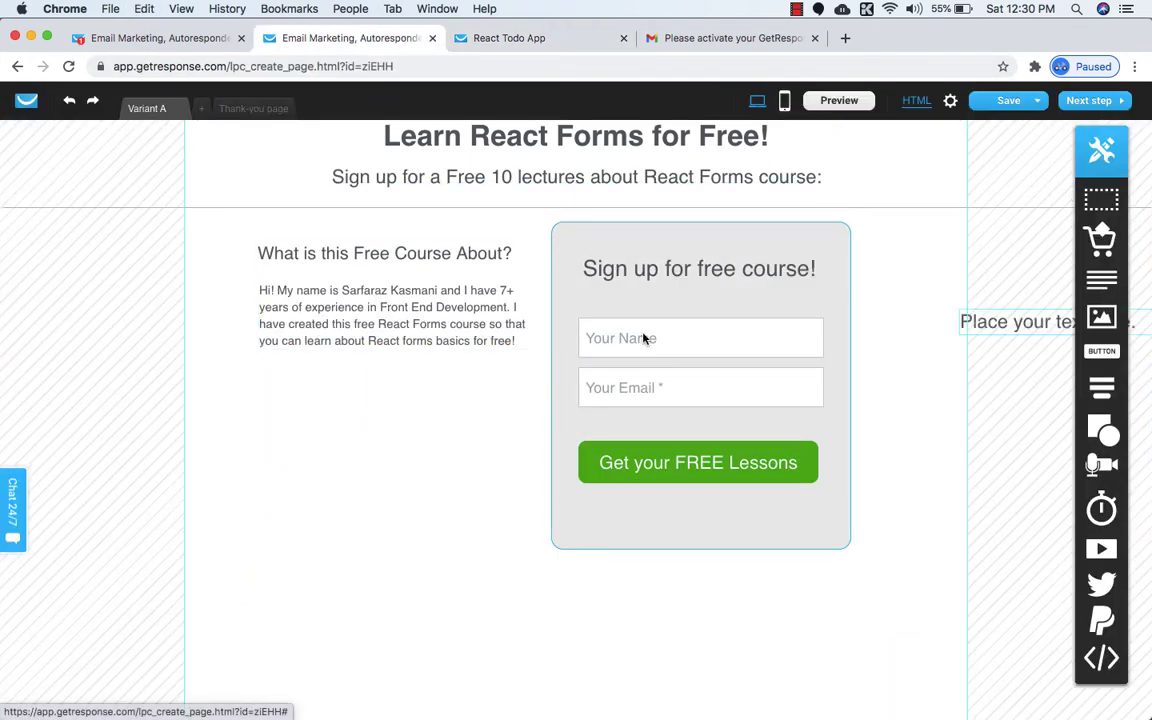
left_click_drag(645, 338, 399, 380)
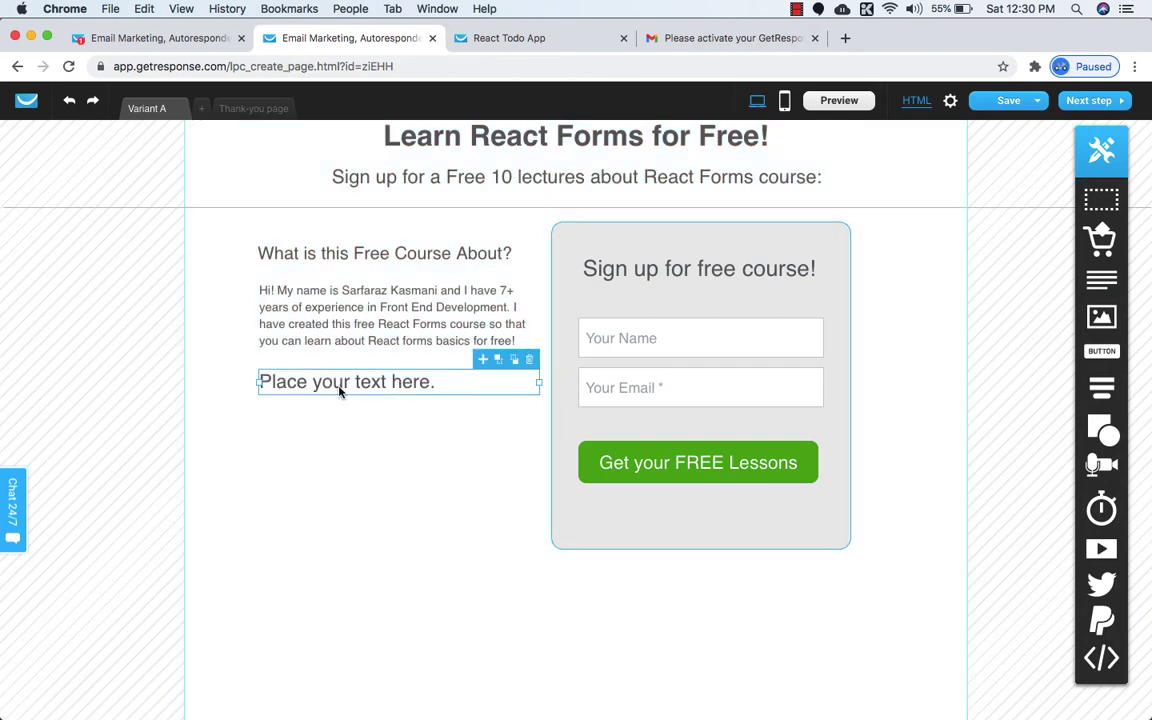
double_click(340, 386)
key("super+v")
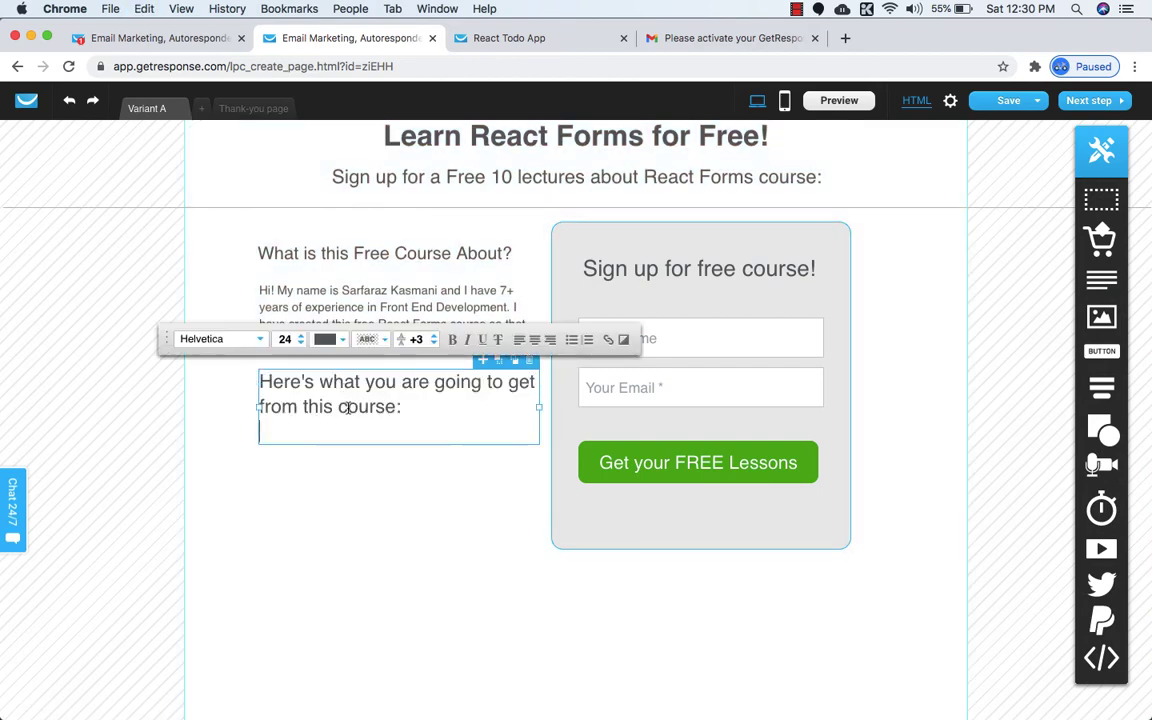
Reduce the what-you-get line's font size to 16, checking it against the published page.
left_click(301, 343)
left_click(301, 343)
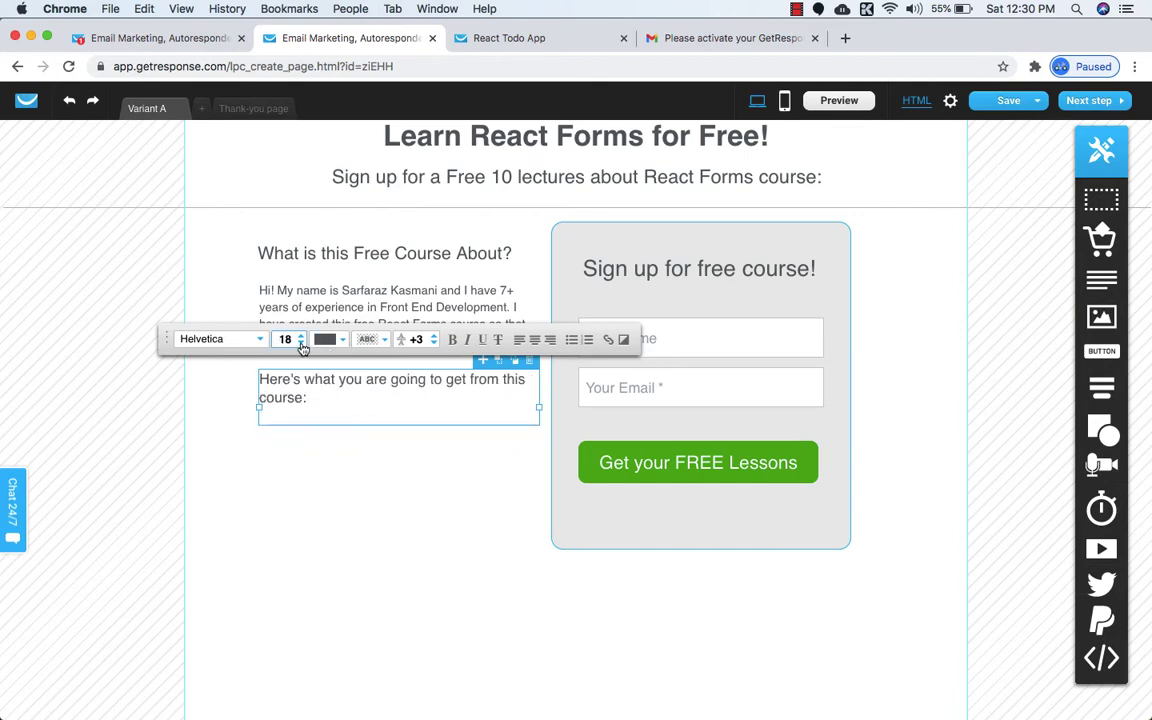
left_click(509, 38)
left_click(363, 40)
left_click(301, 343)
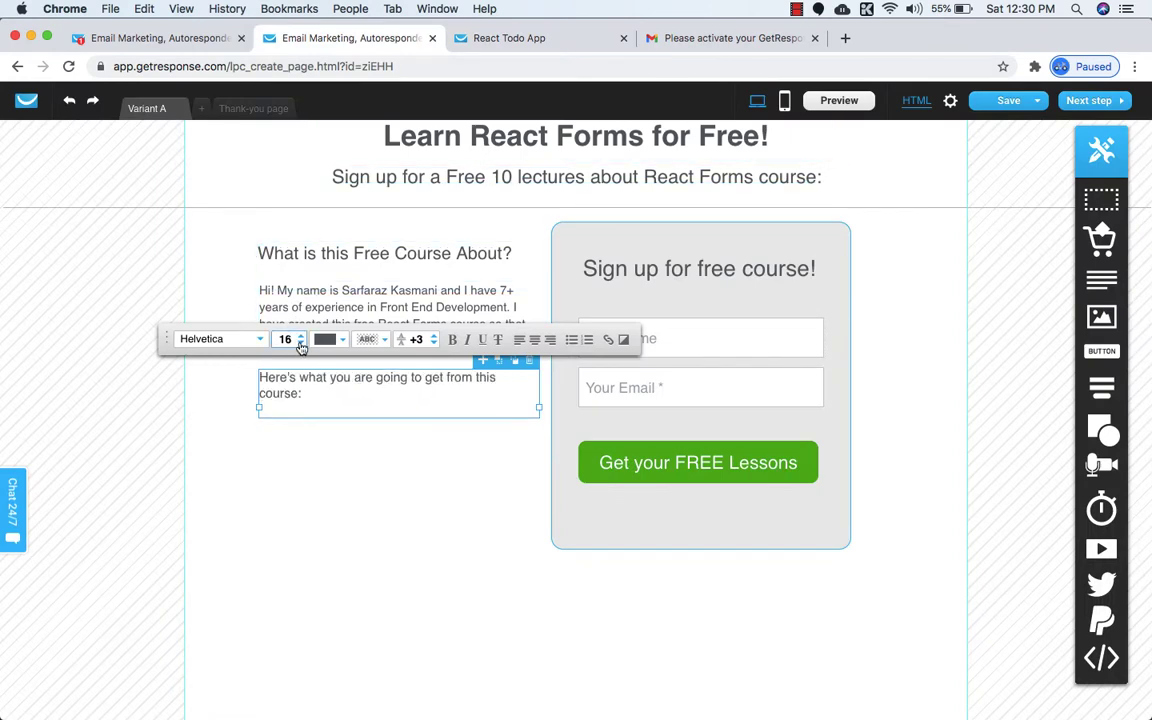
left_click(301, 343)
left_click(312, 436)
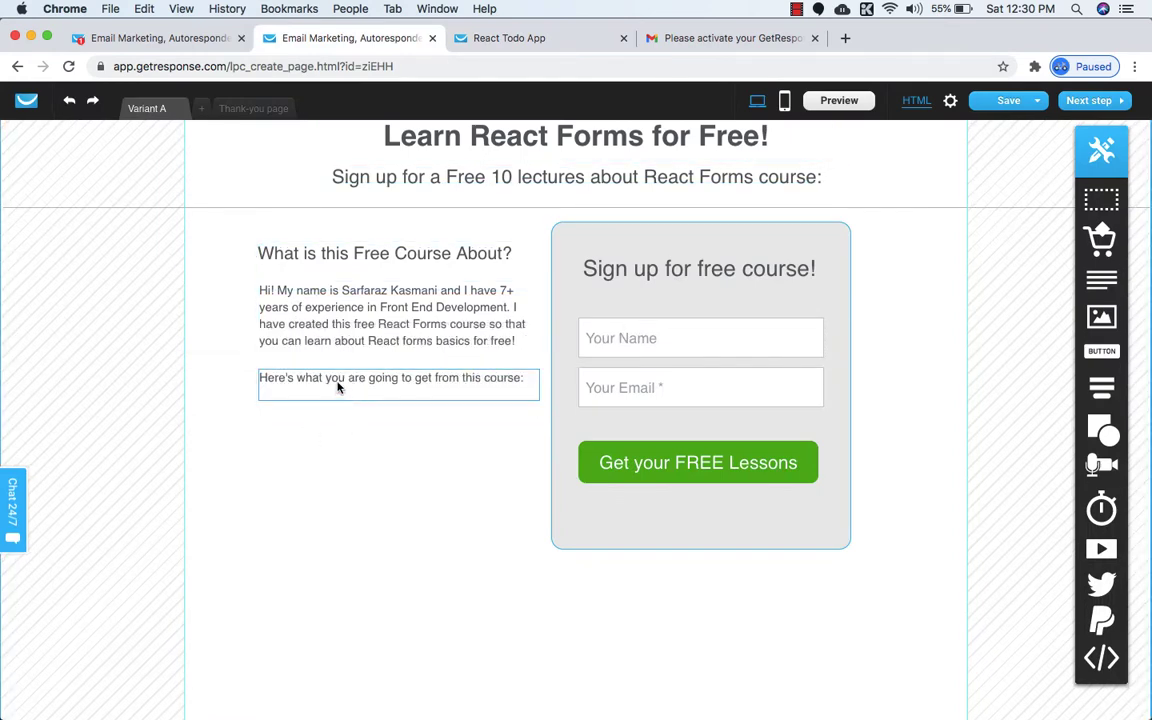
Select the three benefit lines on the published page for copying.
left_click(519, 42)
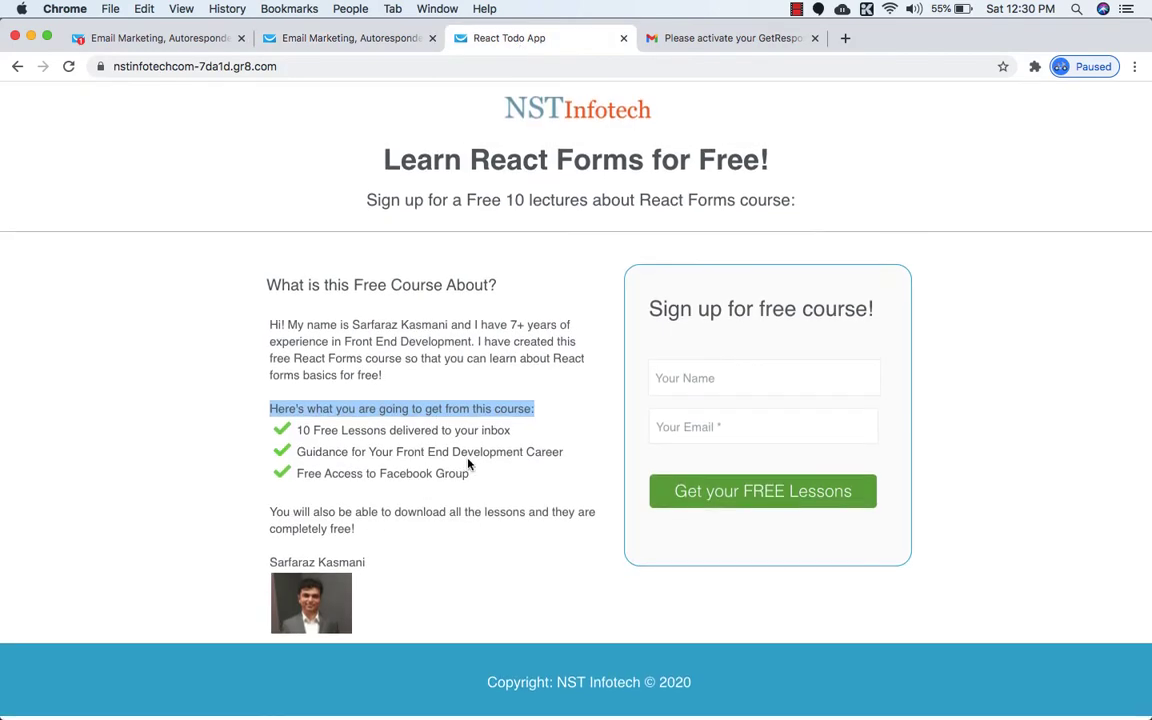
left_click_drag(470, 473, 297, 429)
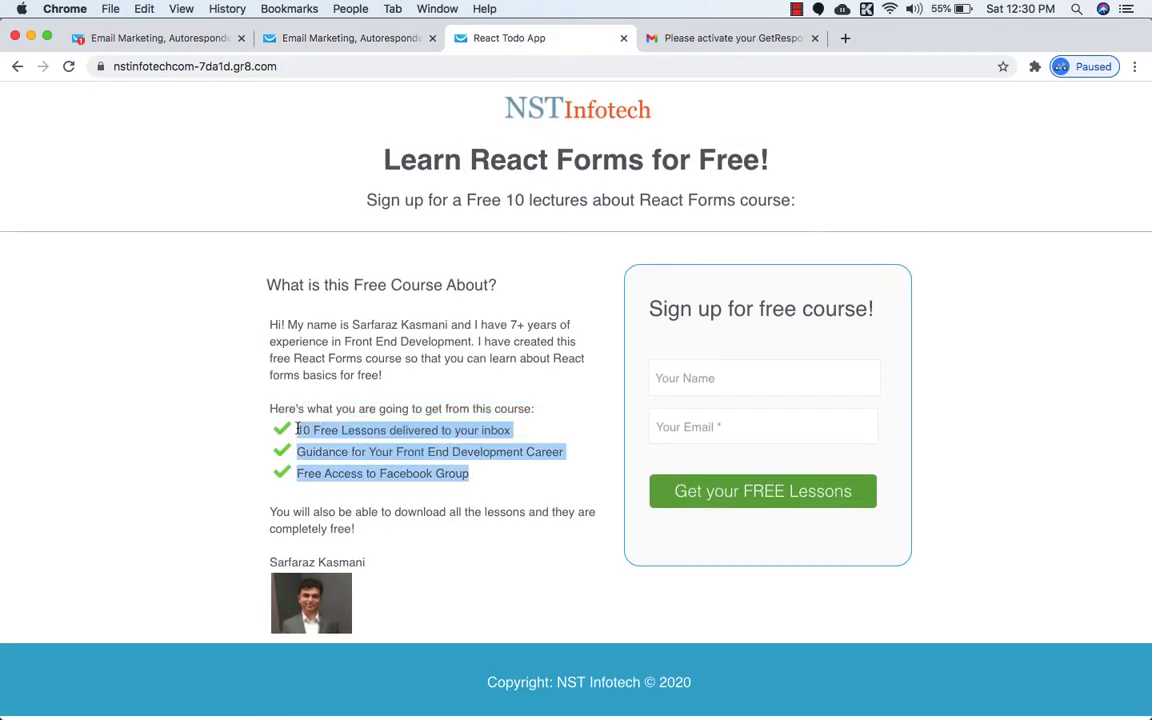
left_click(350, 39)
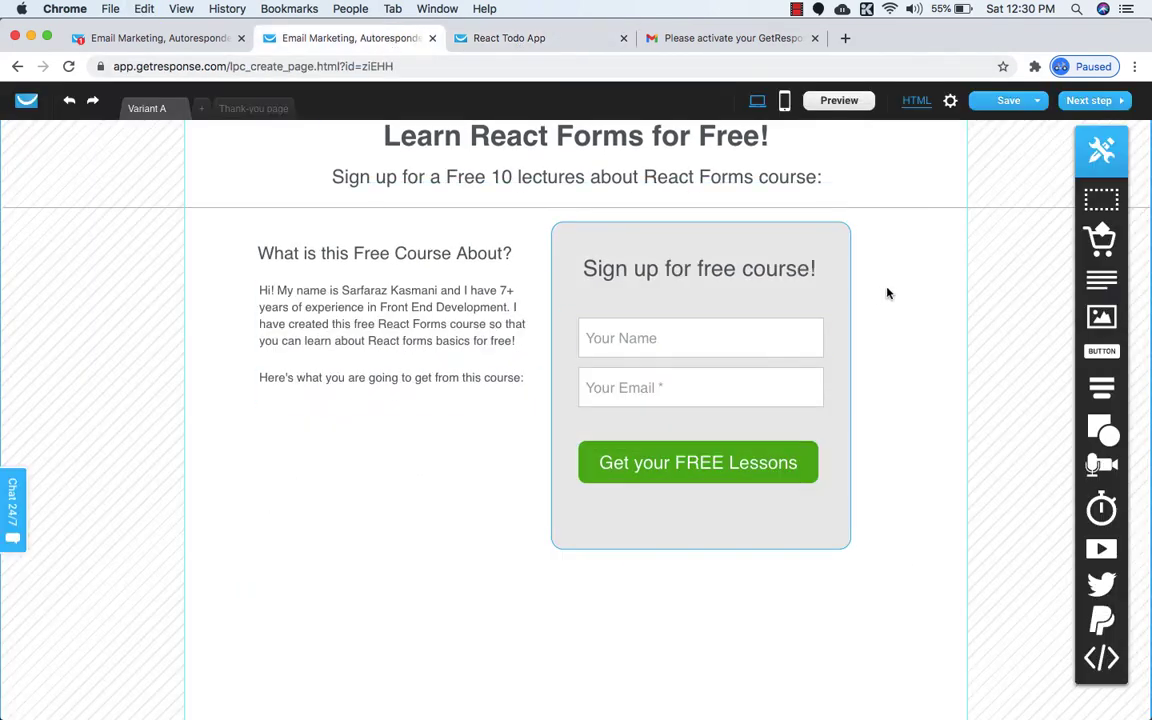
Paste the three benefit lines into a new text block below the what-you-get line at font size 15.
left_click_drag(1101, 280, 386, 427)
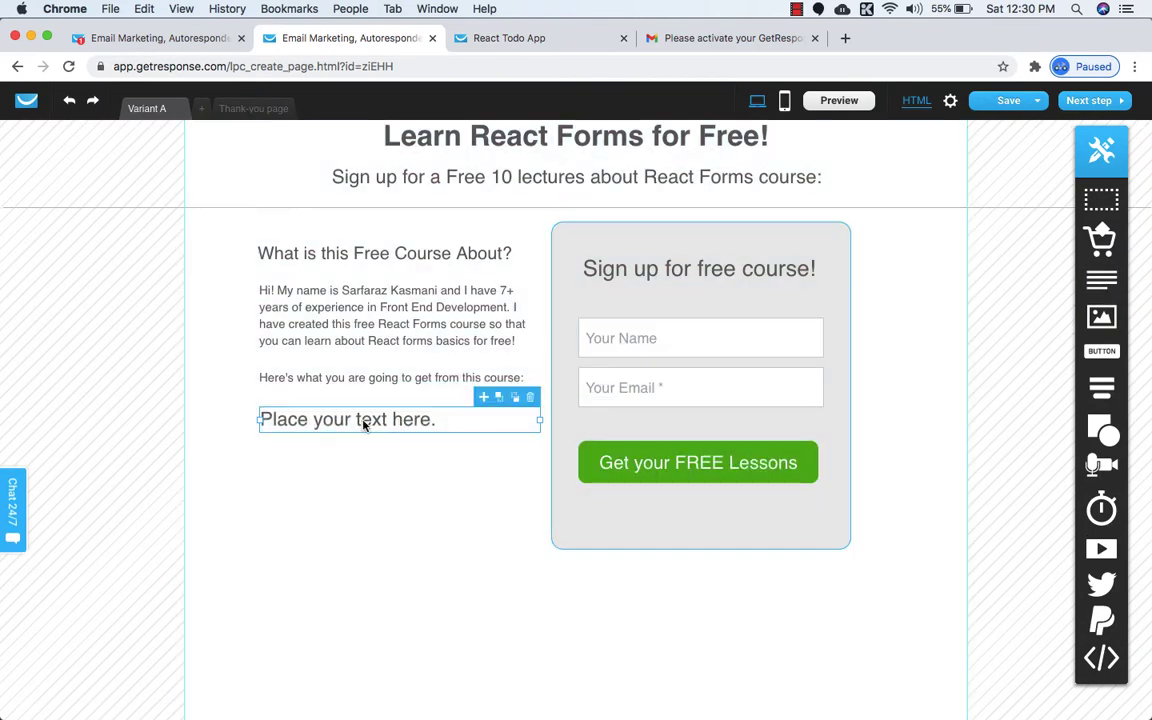
double_click(357, 421)
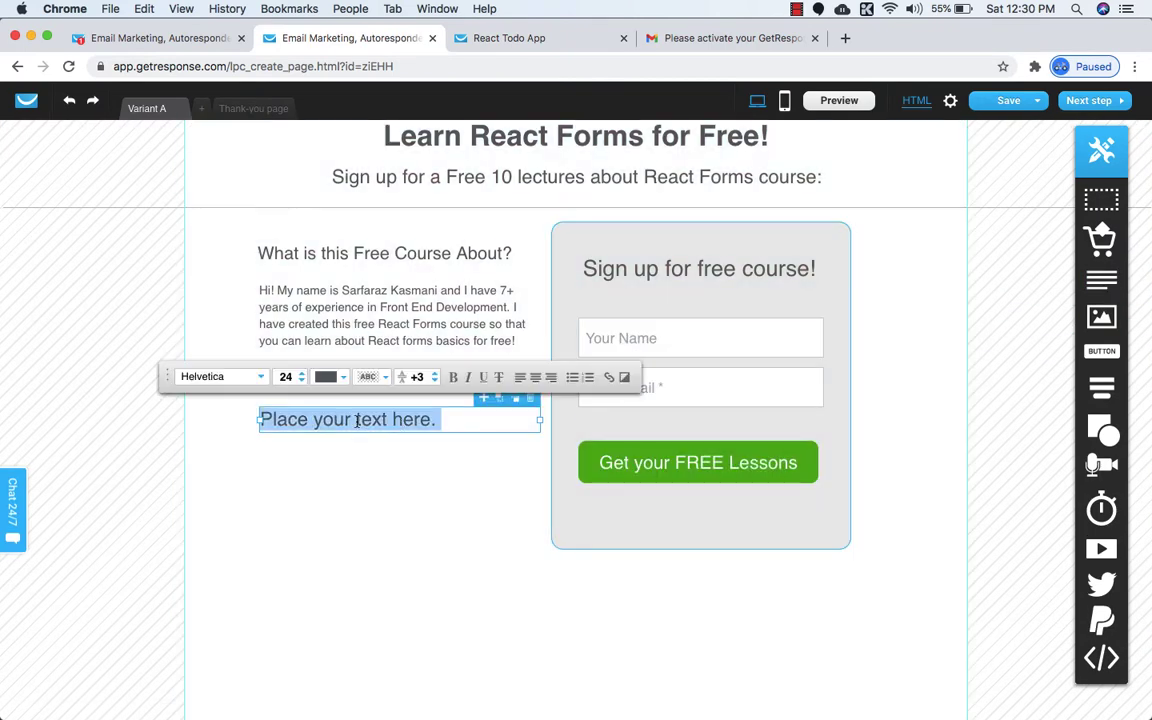
key("super+v")
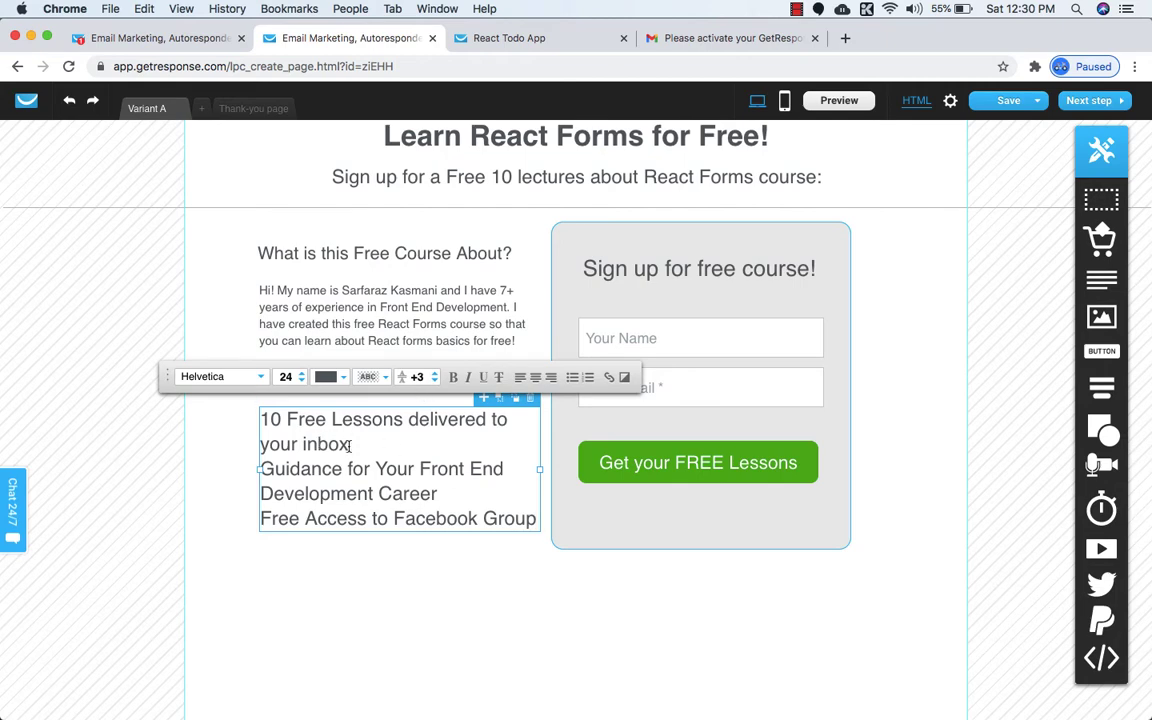
left_click(301, 381)
left_click(301, 381)
left_click(301, 381)
left_click(301, 381)
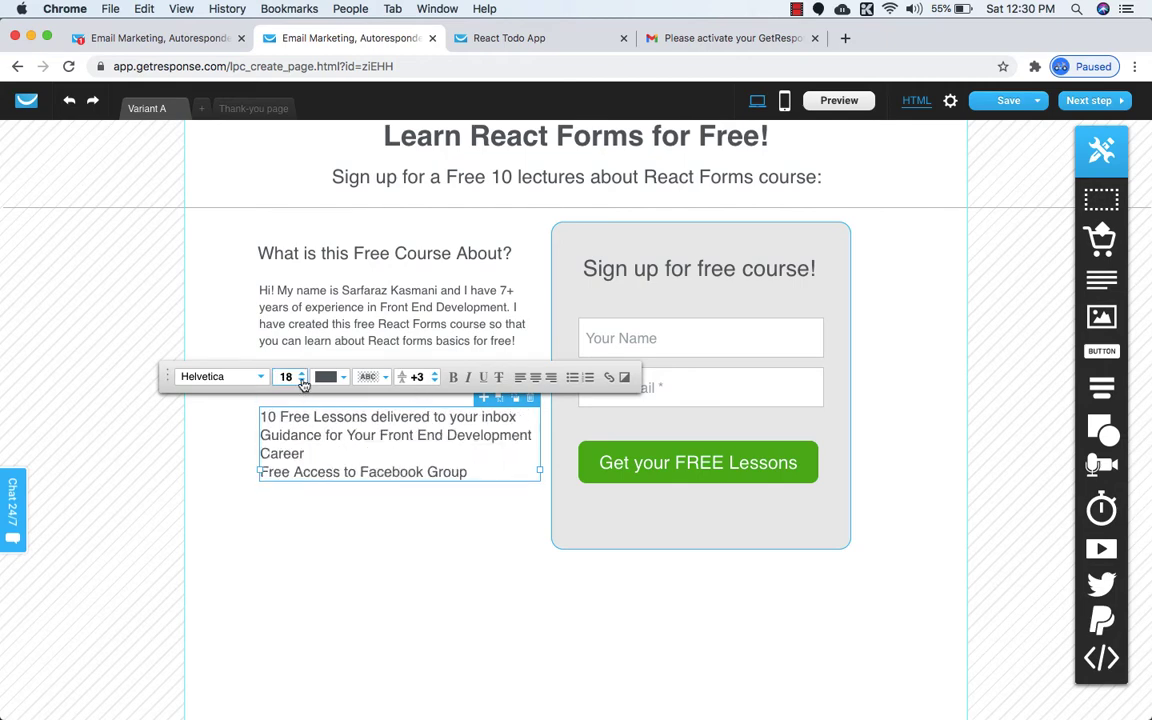
left_click(301, 381)
left_click(301, 381)
left_click(301, 381)
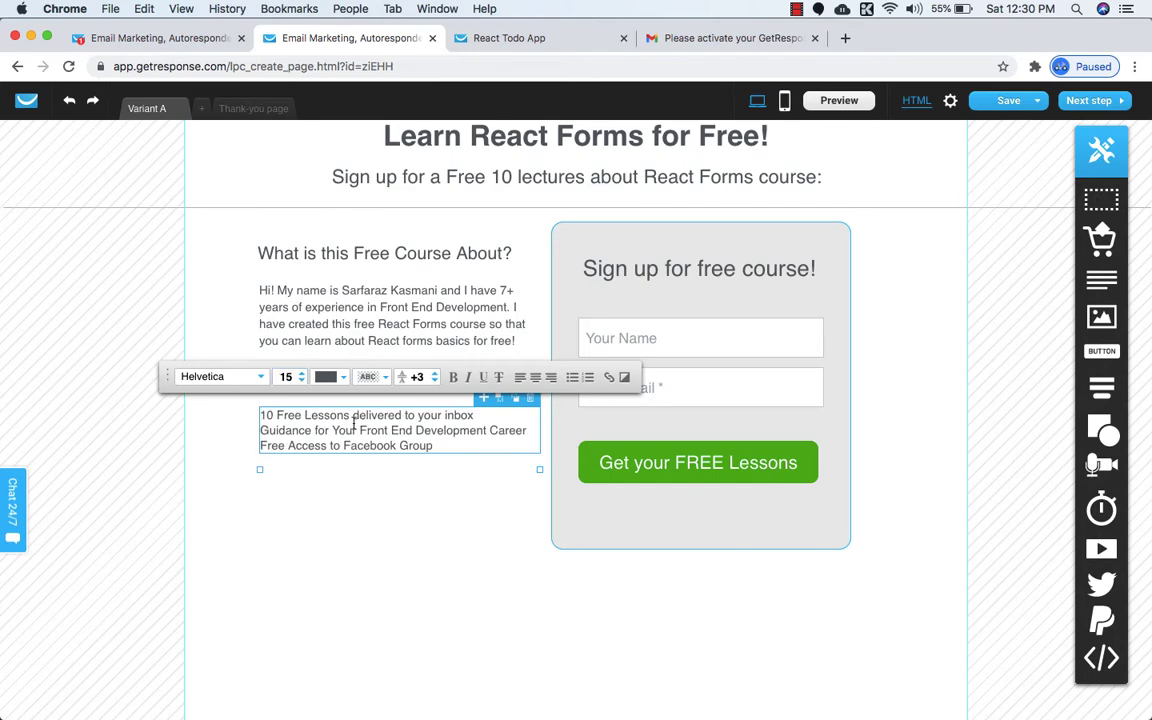
Turn the benefit lines into a check-mark bulleted list.
left_click(573, 384)
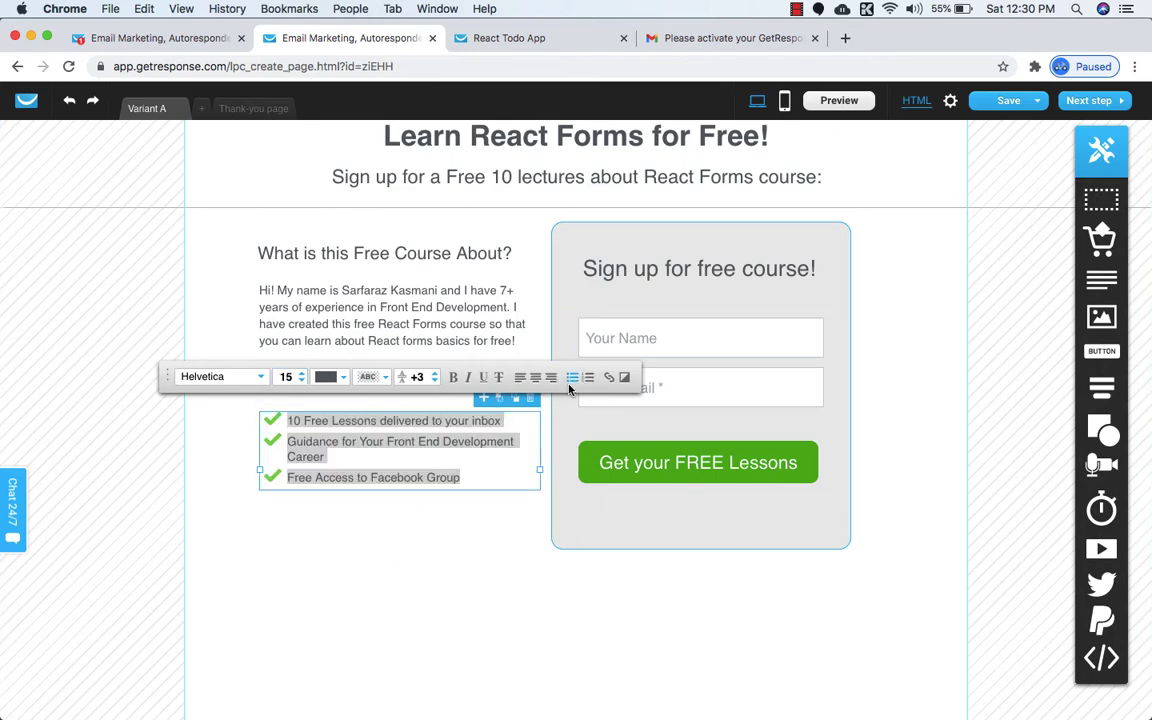
left_click(391, 522)
left_click(364, 437)
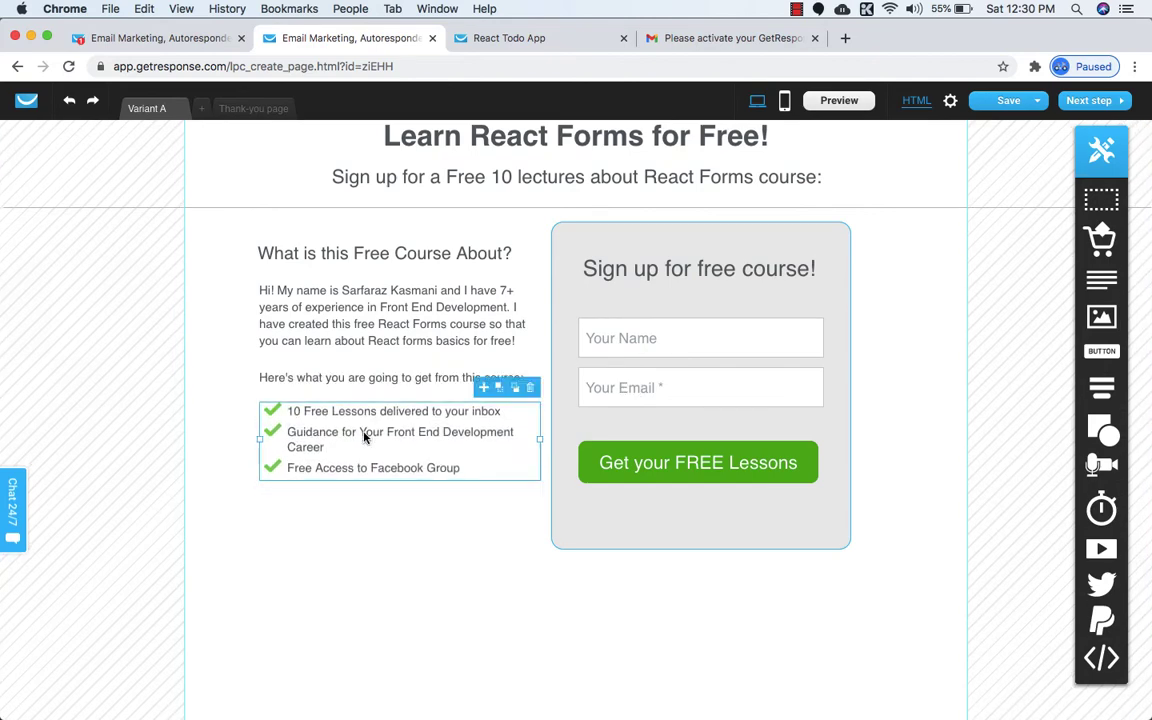
left_click(508, 38)
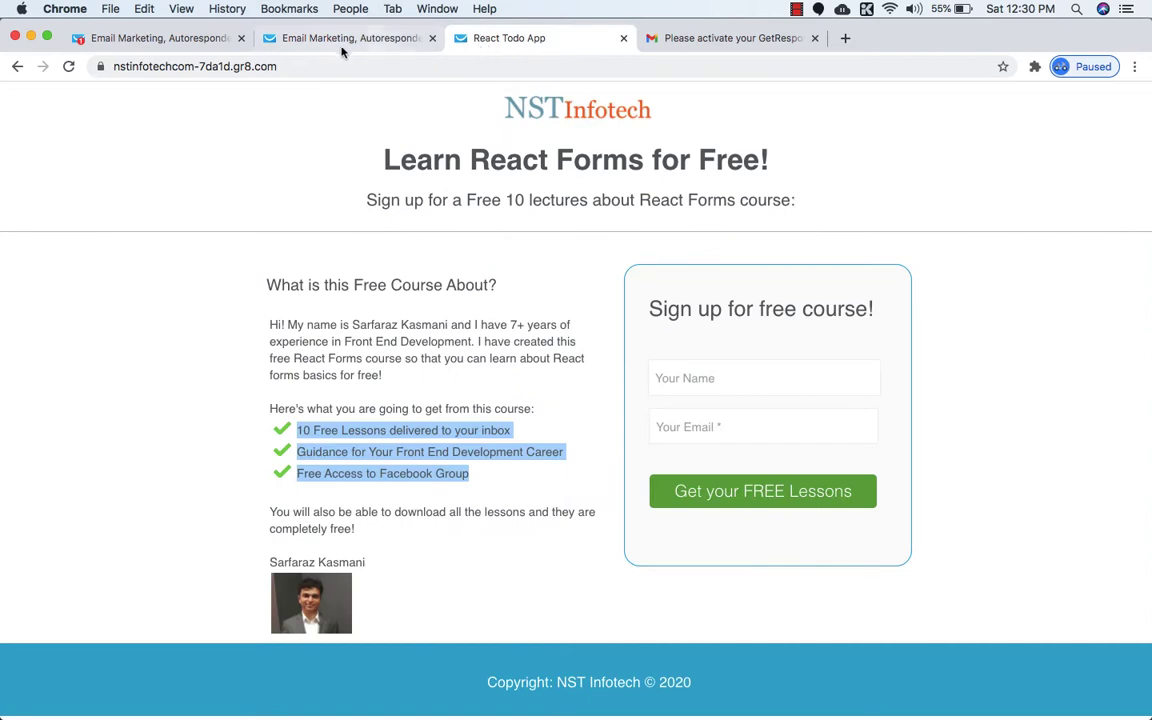
Extend the benefit list, what-you-get line, intro paragraph and heading leftward to one shared margin.
left_click(306, 40)
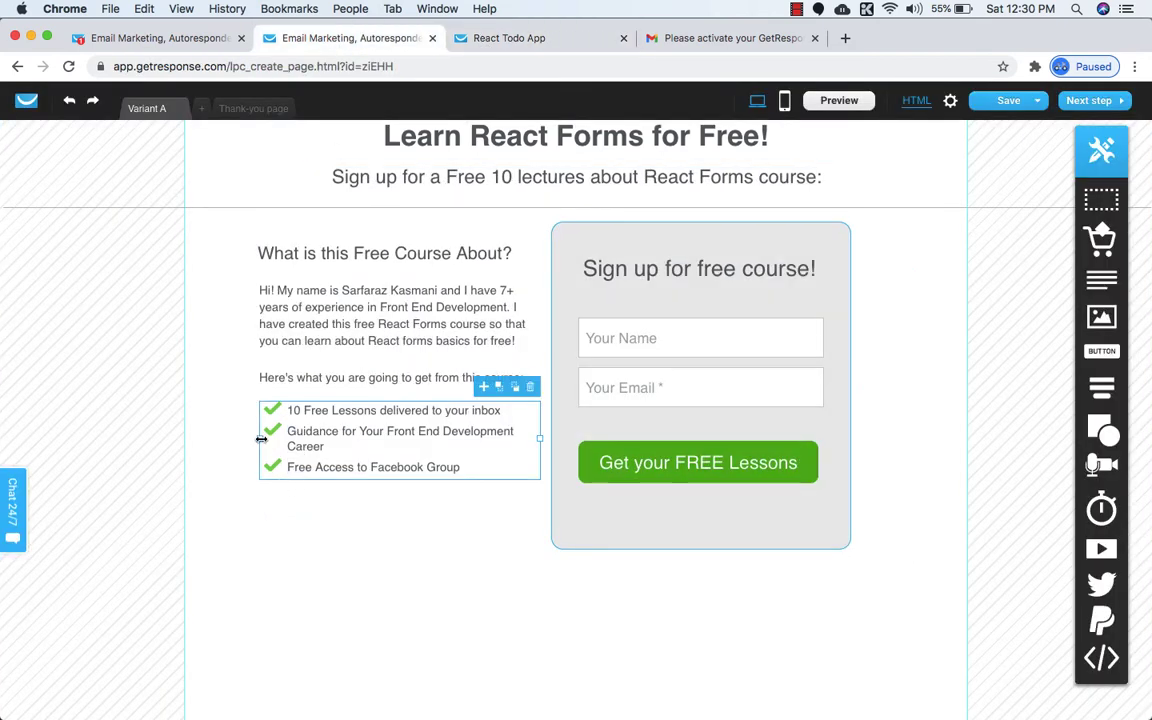
left_click_drag(260, 440, 245, 440)
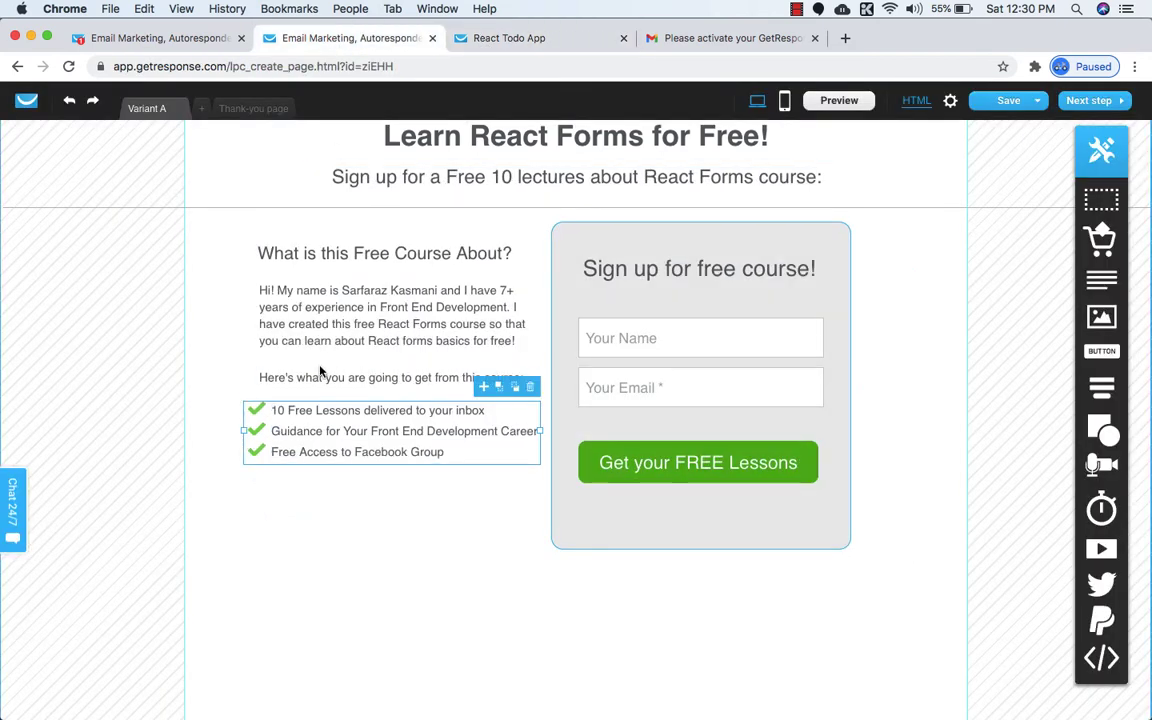
left_click(274, 382)
left_click_drag(258, 384, 248, 384)
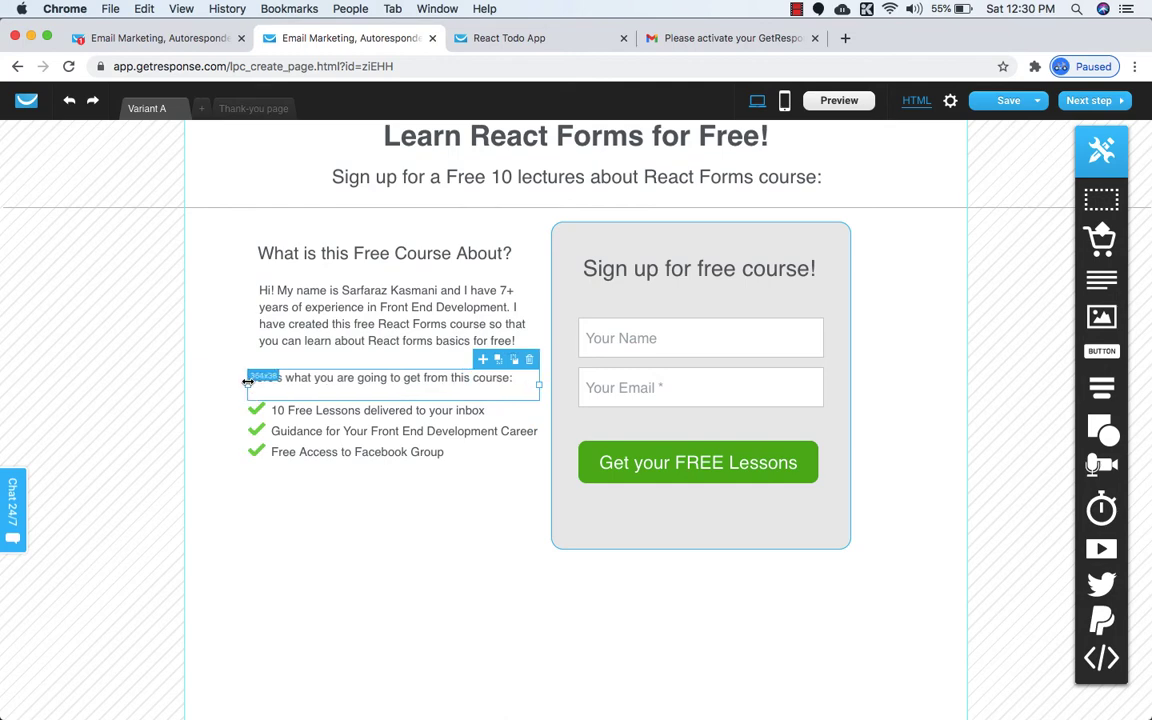
left_click(278, 322)
left_click_drag(259, 315, 249, 313)
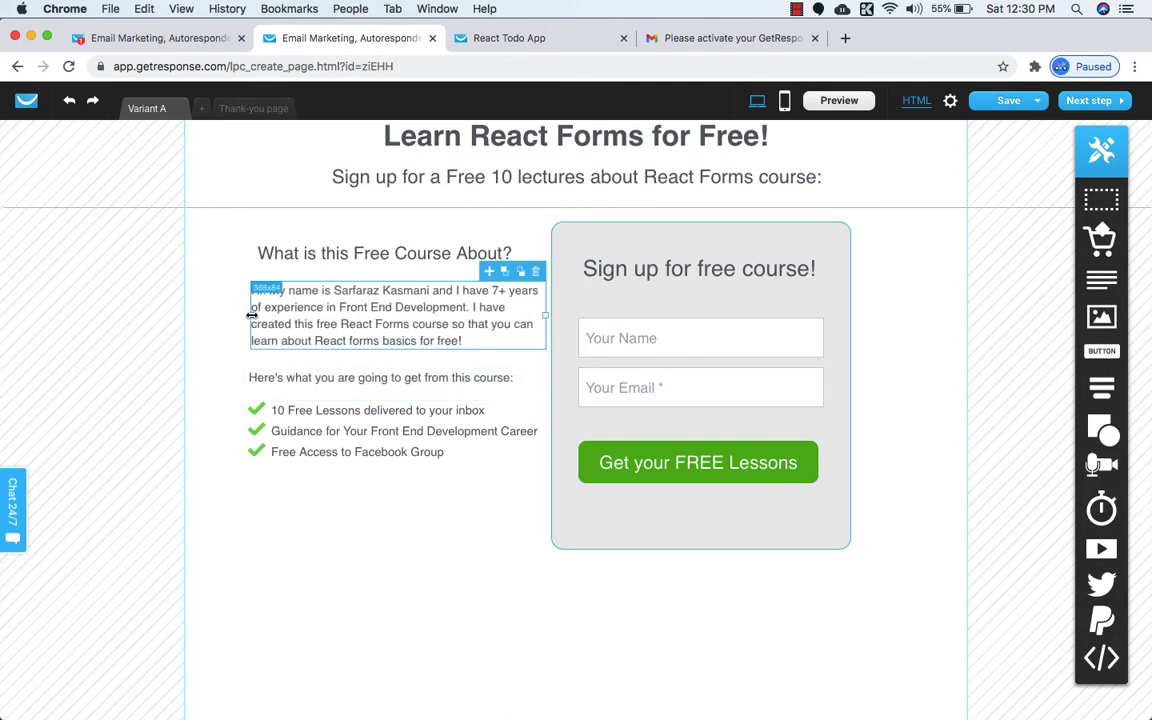
left_click(286, 256)
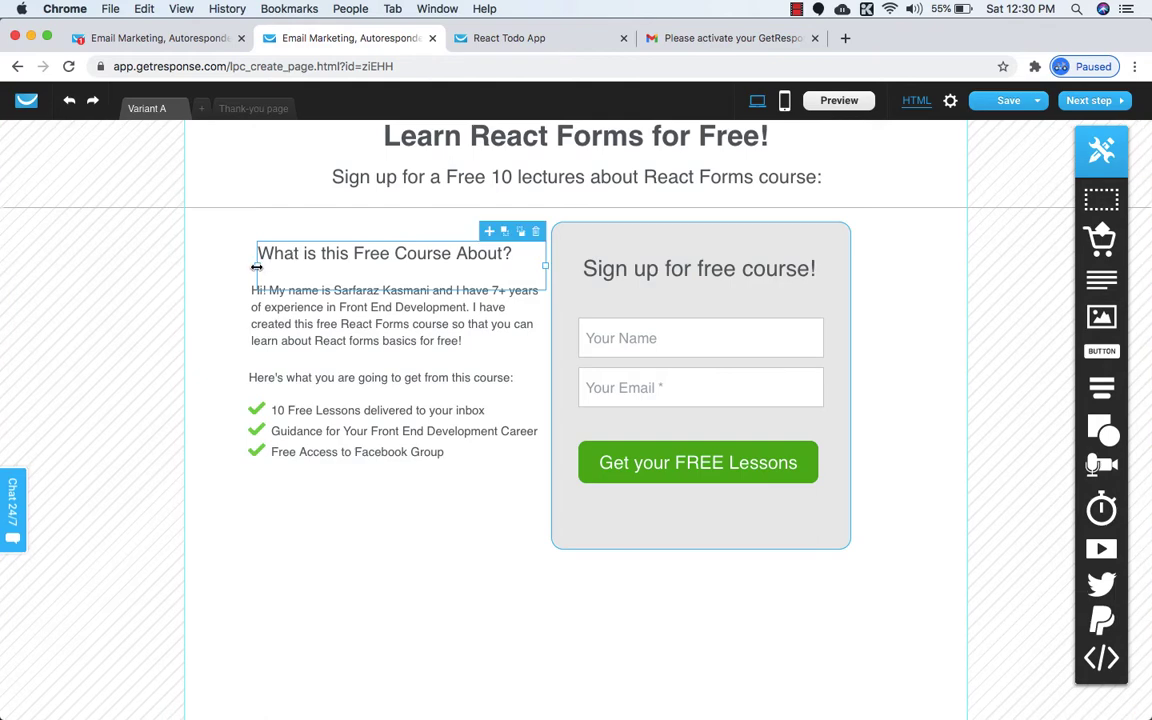
left_click_drag(257, 266, 251, 265)
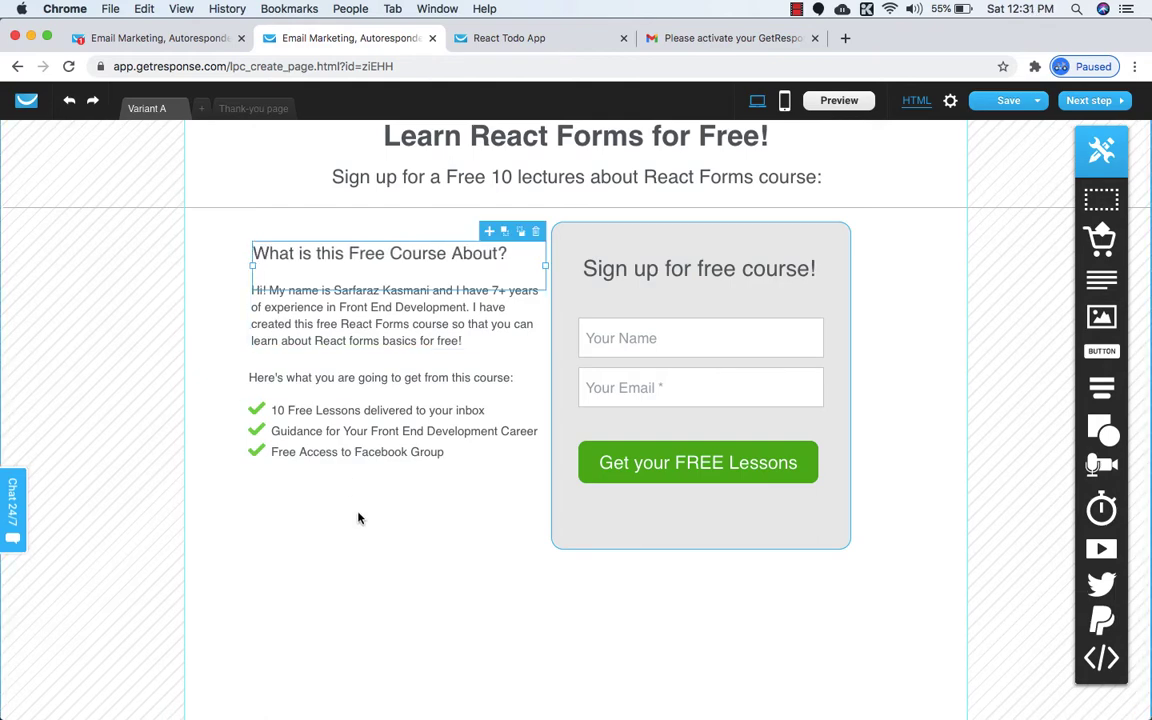
left_click(434, 517)
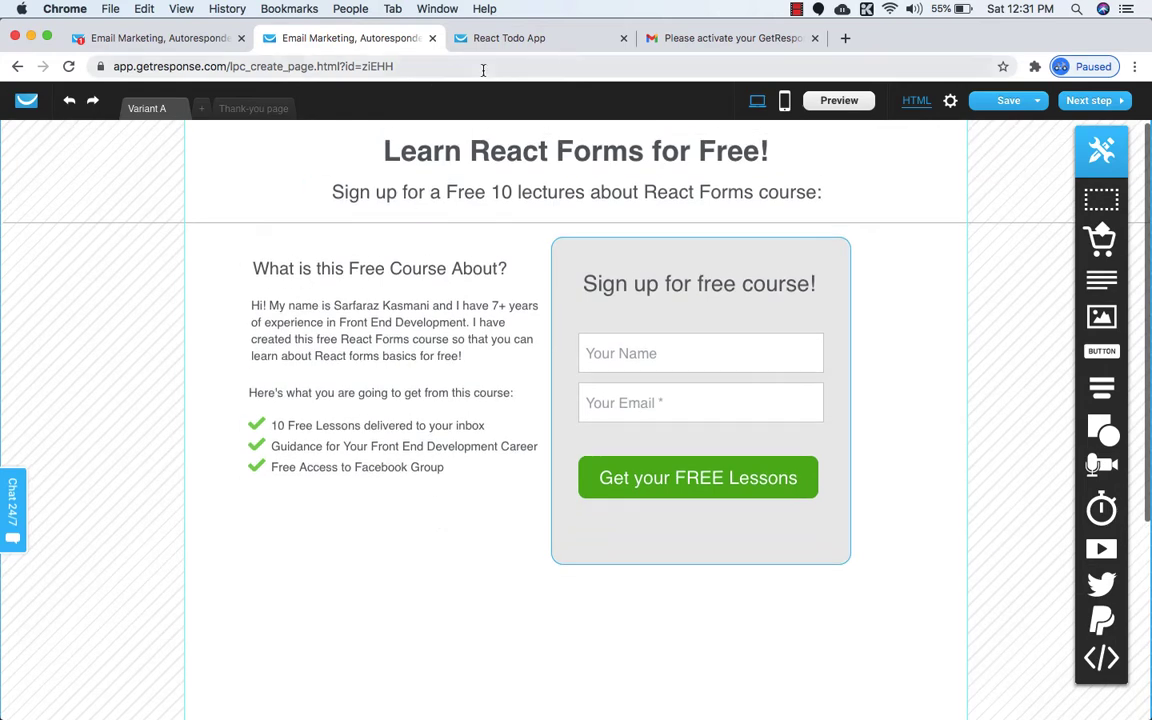
Paste the paragraph about downloading all lessons free into a new text block below the list.
left_click(522, 37)
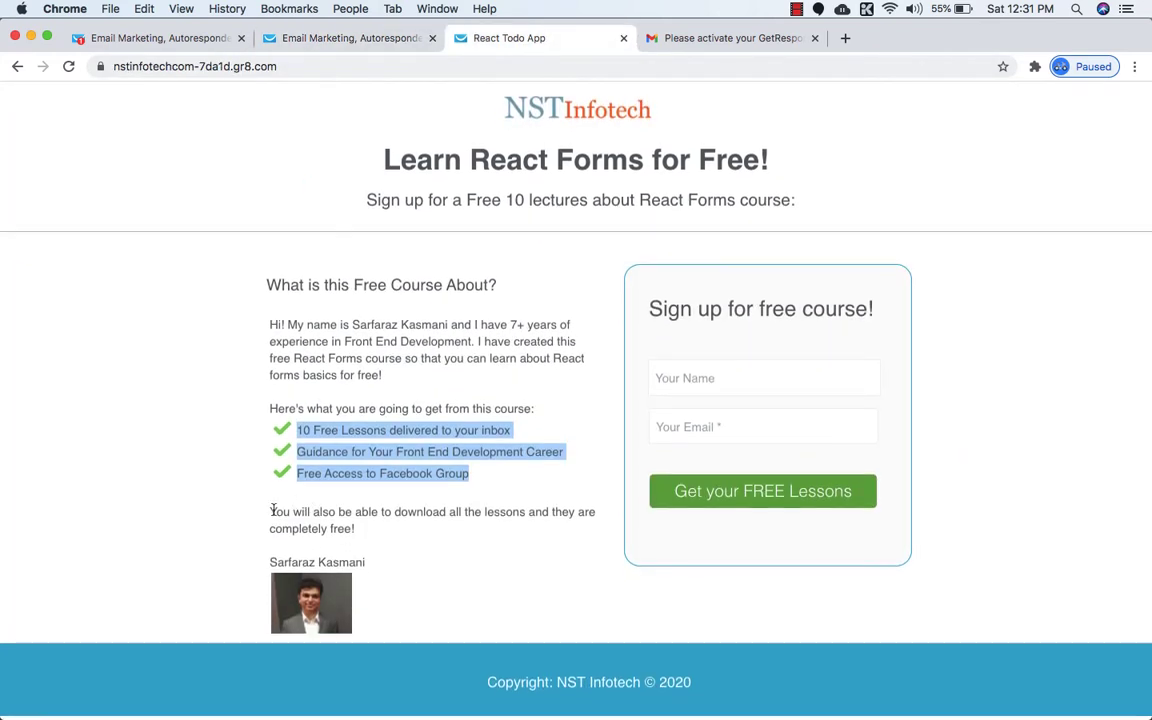
left_click_drag(270, 512, 352, 528)
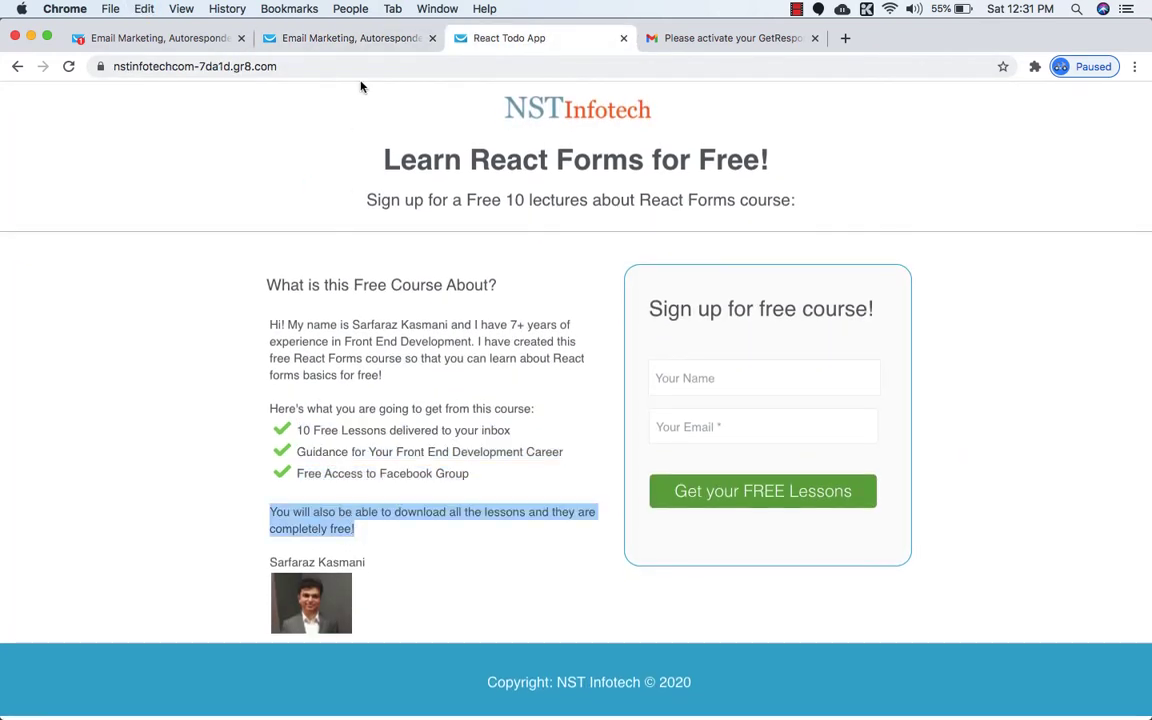
left_click(312, 33)
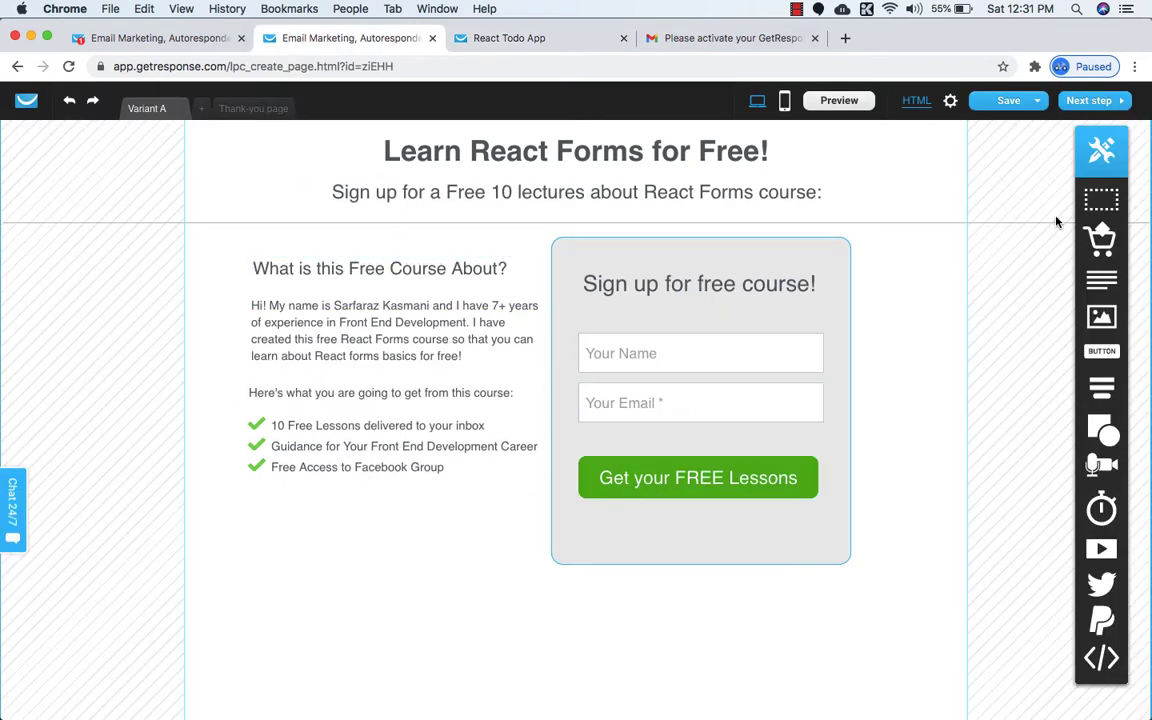
left_click_drag(1101, 279, 392, 507)
double_click(392, 507)
type("You will also be able to download all the lessons and they are completely free!")
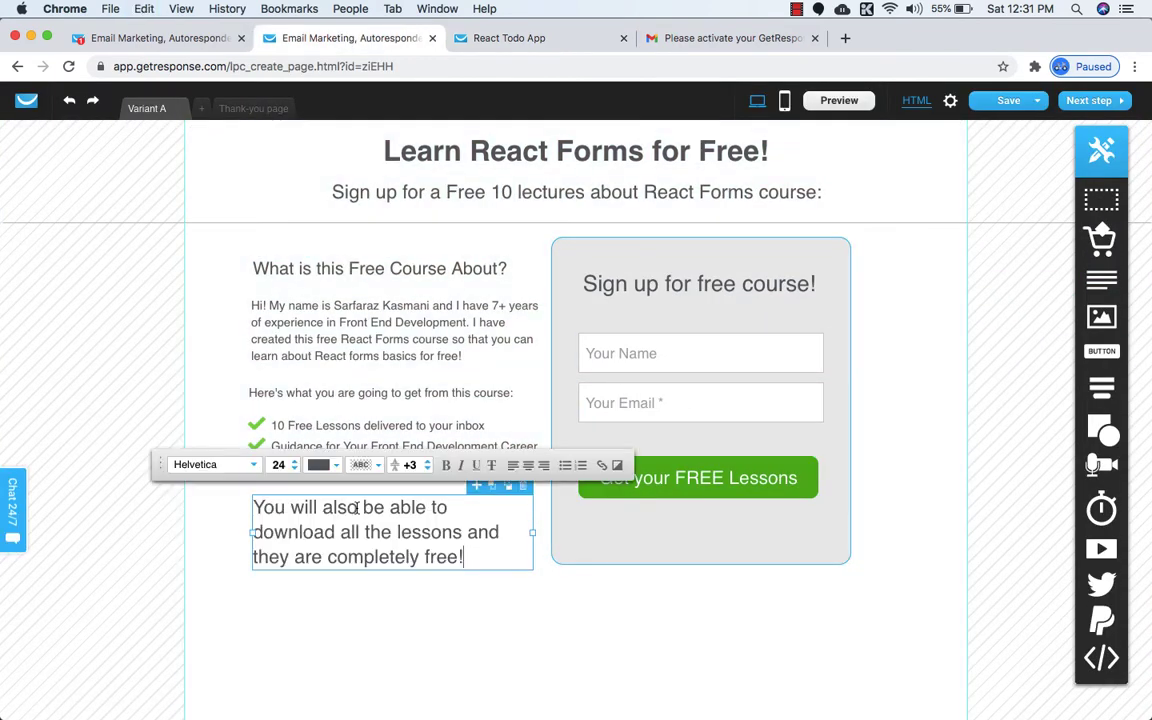
Set the free-lessons paragraph's font size to 16.
left_click(294, 469)
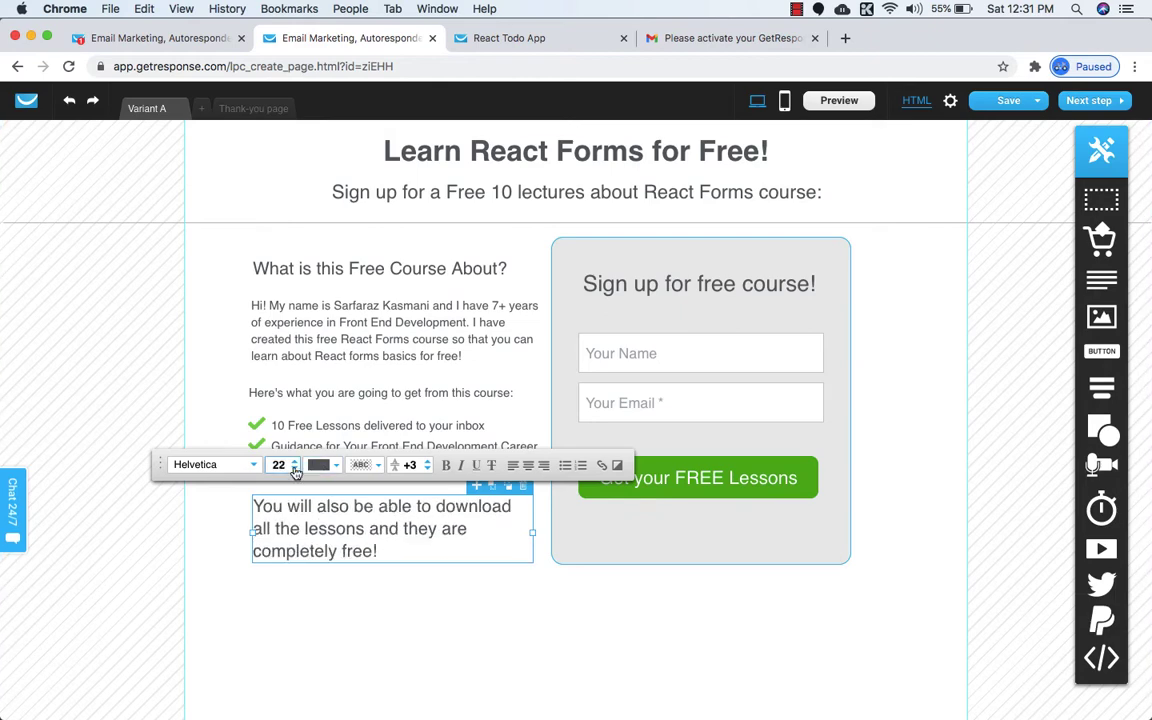
left_click(294, 469)
left_click(294, 469)
left_click(294, 469)
left_click(294, 469)
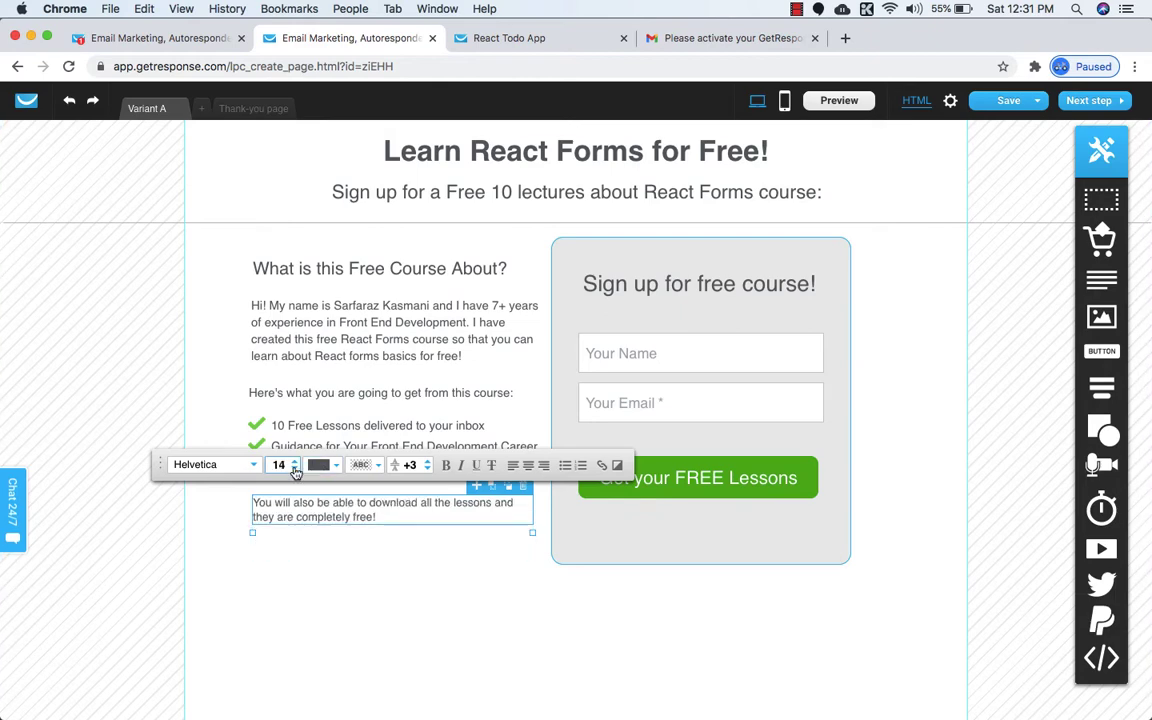
left_click(295, 470)
left_click(295, 461)
left_click(295, 461)
left_click(295, 461)
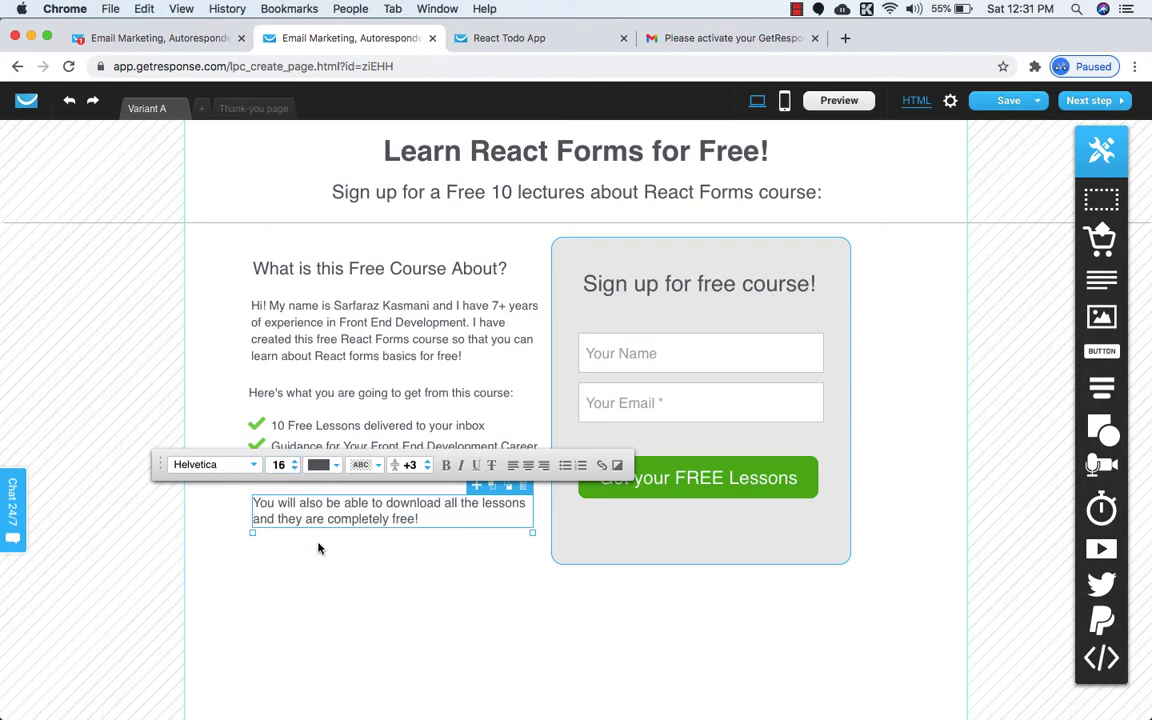
left_click(309, 566)
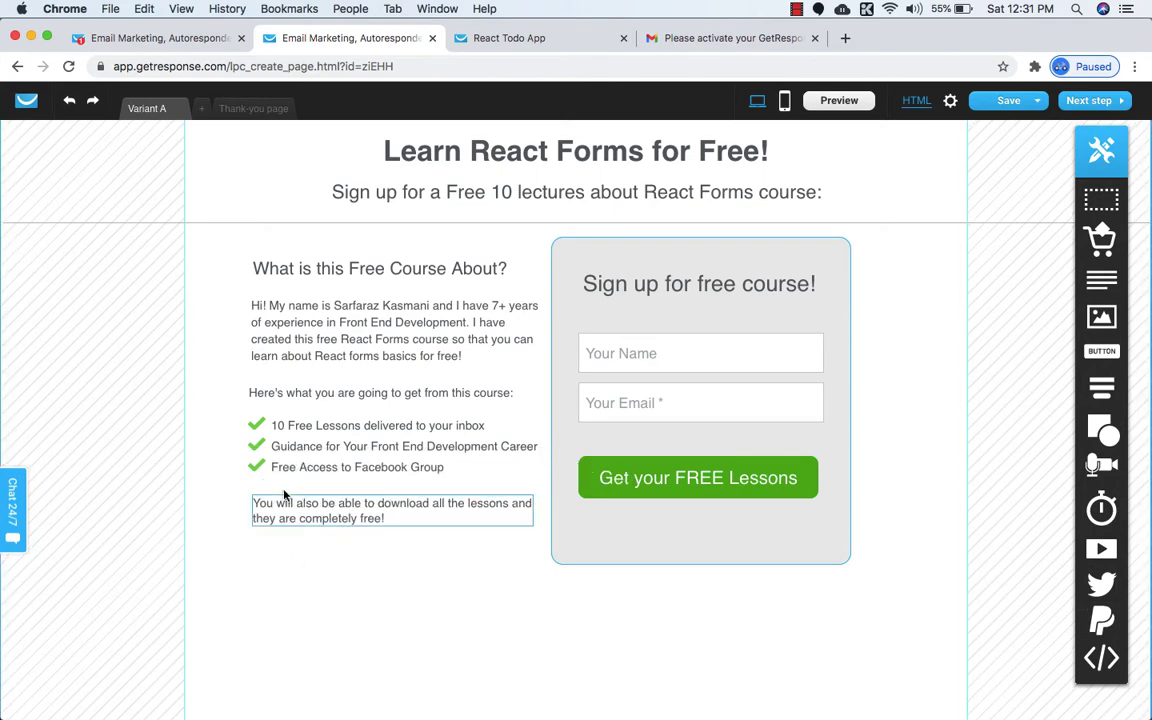
left_click(505, 38)
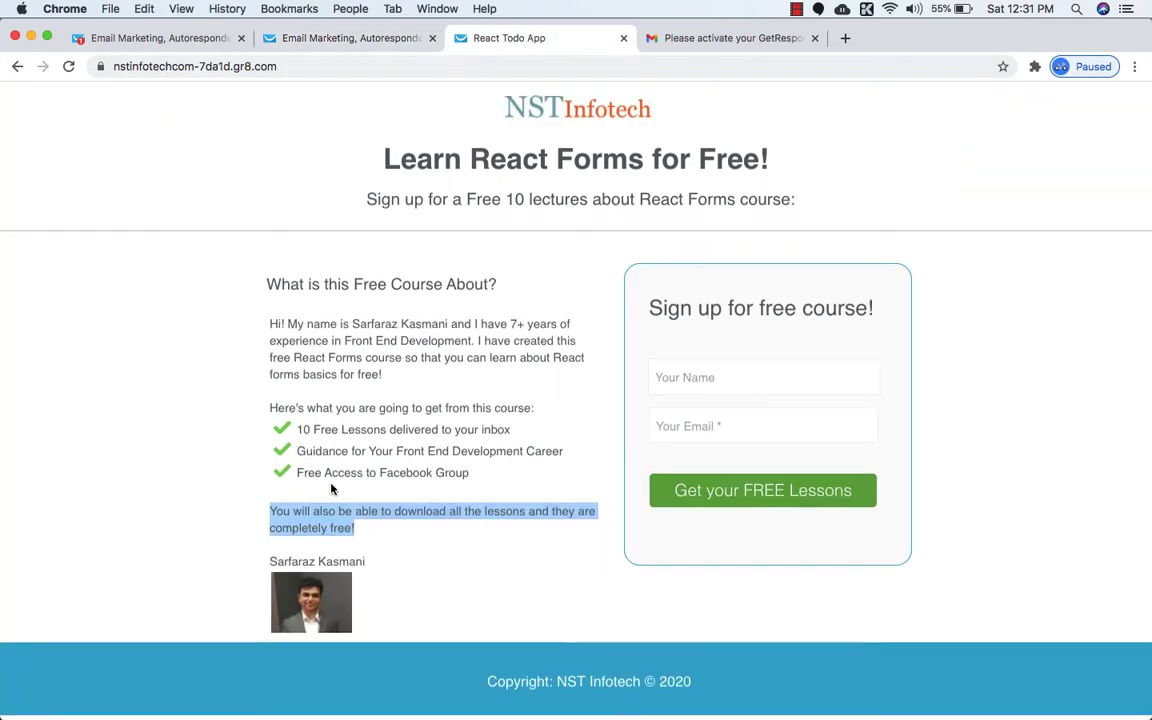
Select the author's name line on the published page.
left_click(300, 566)
triple_click(300, 566)
key("super+c")
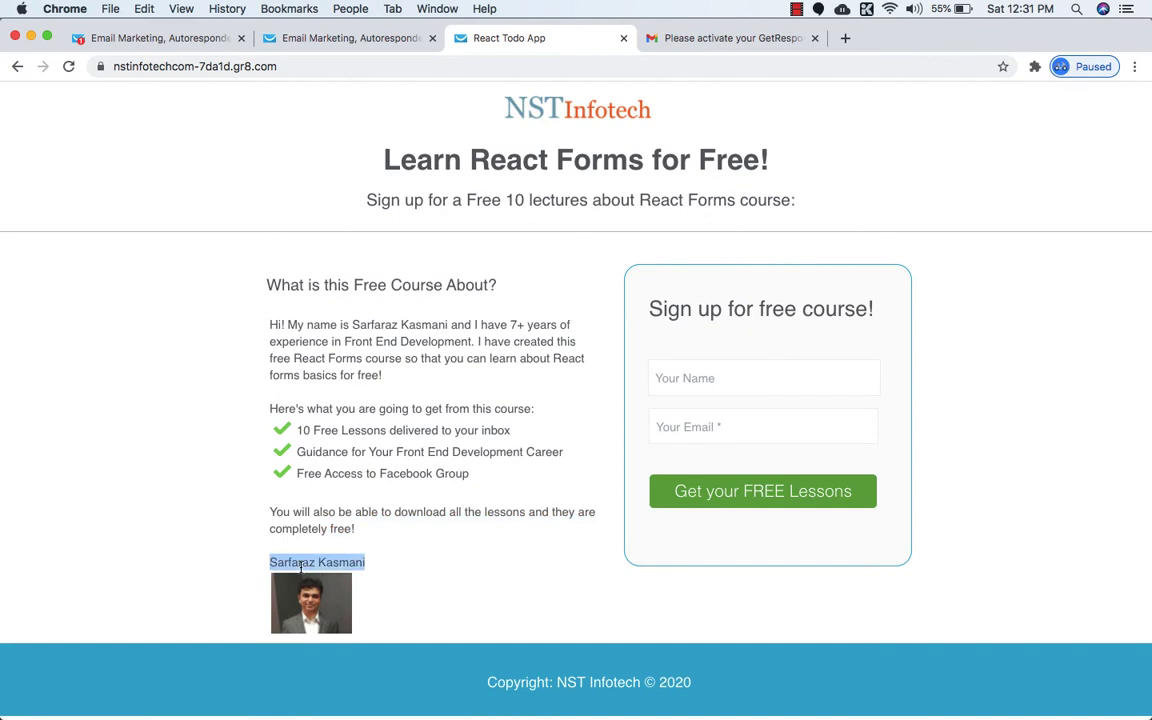
left_click(425, 530)
left_click(351, 38)
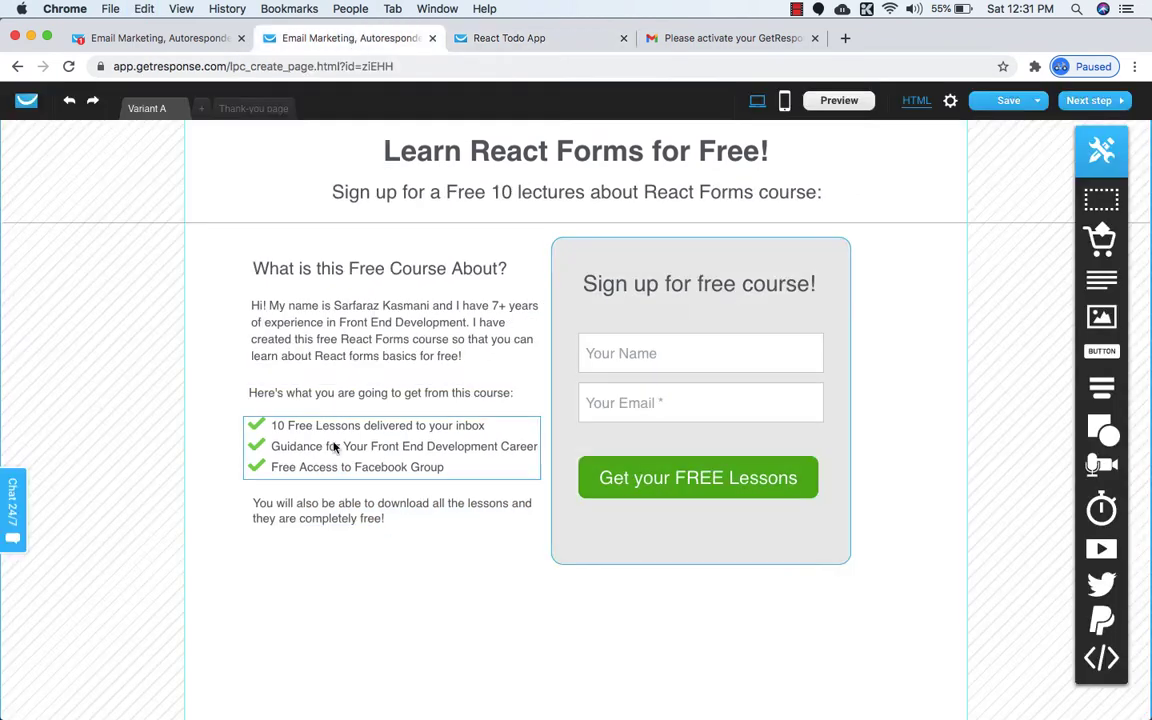
Duplicate the free-lessons paragraph below itself and replace its text with the author's name.
left_click(334, 514)
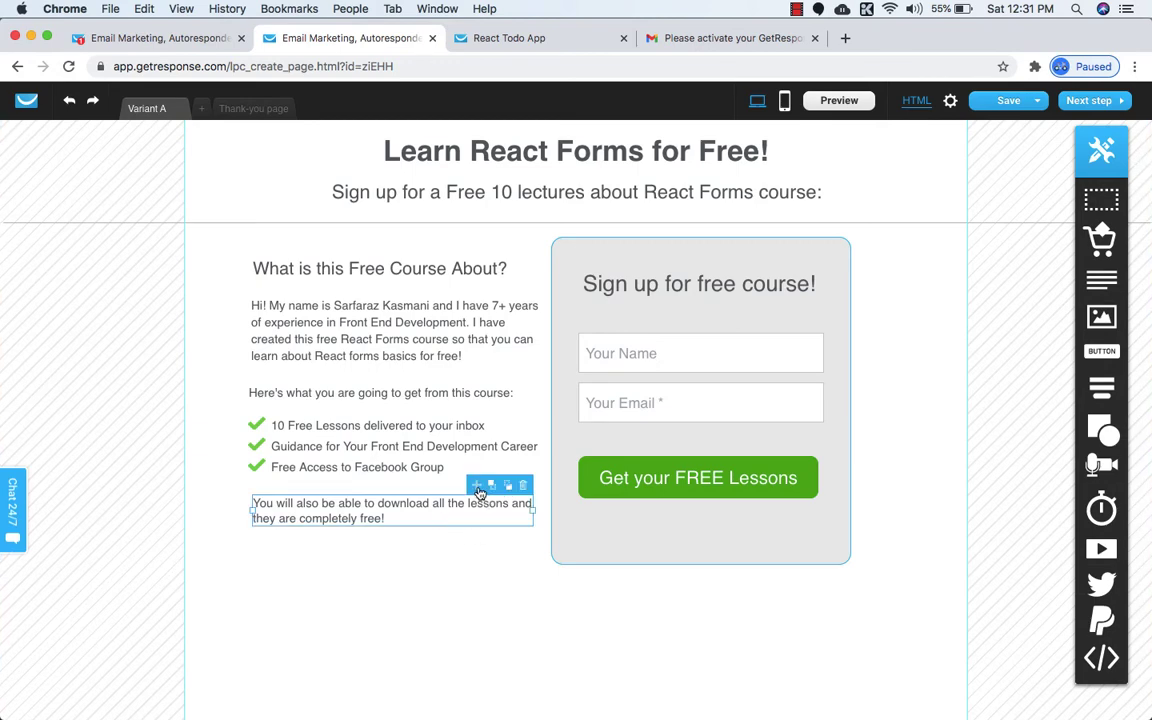
left_click_drag(479, 492, 422, 535)
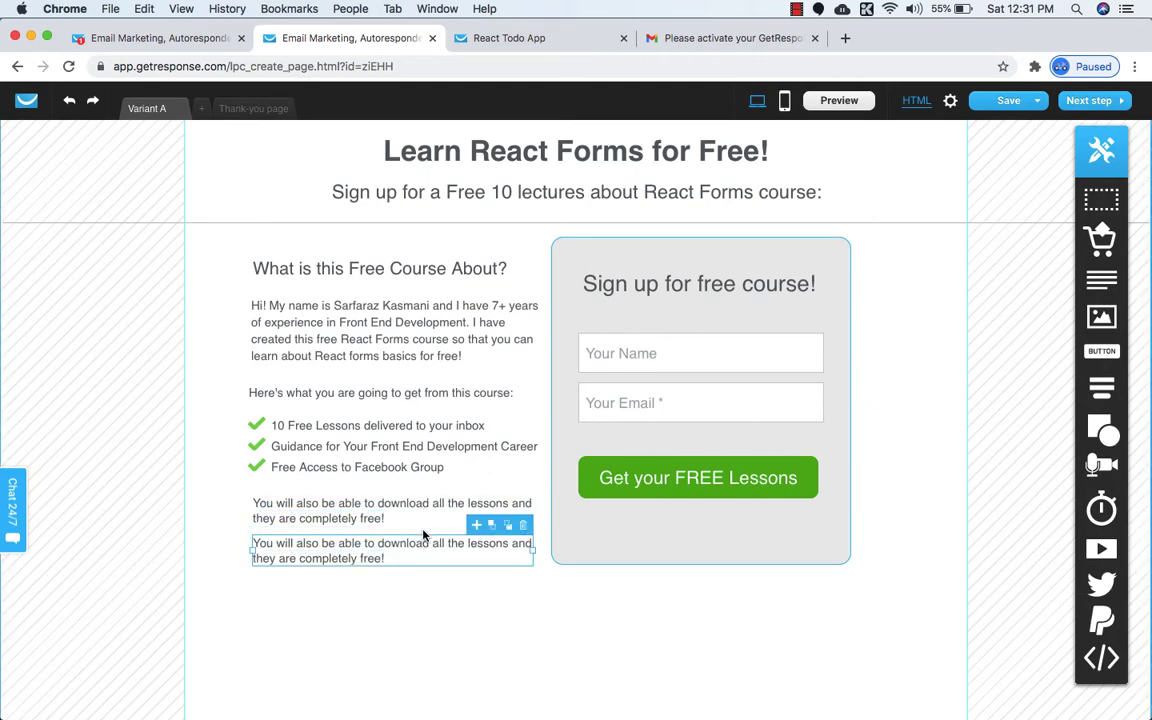
double_click(370, 554)
key("super+v")
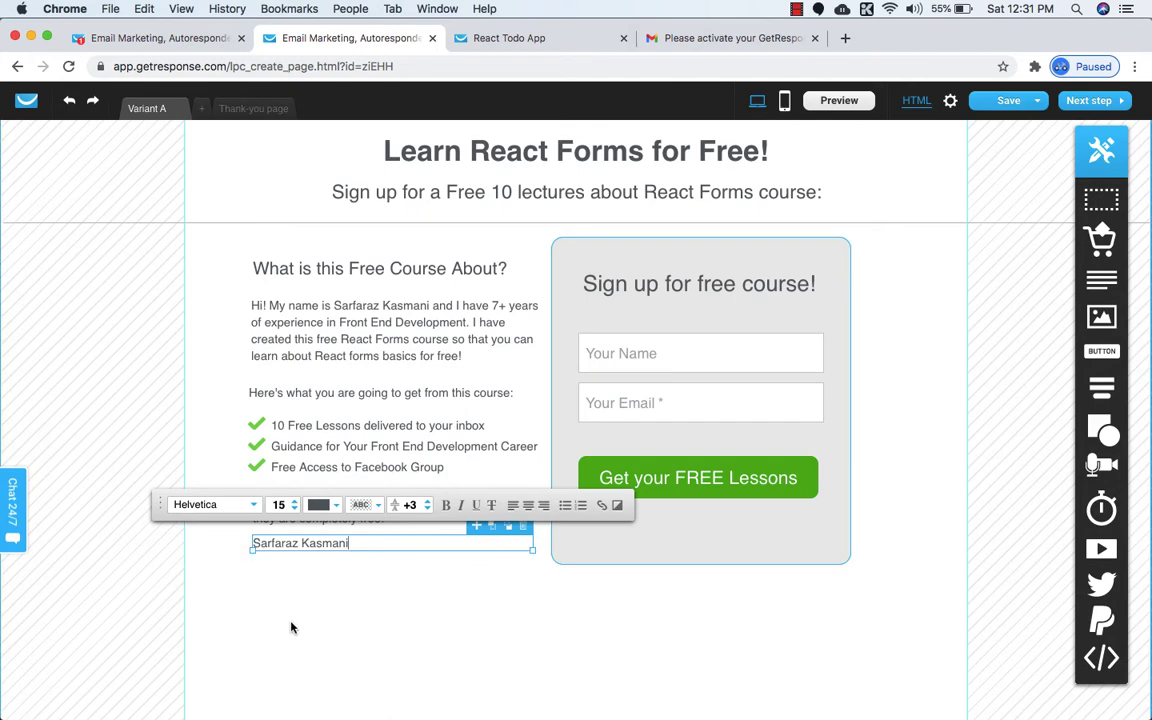
left_click(275, 623)
left_click(323, 546)
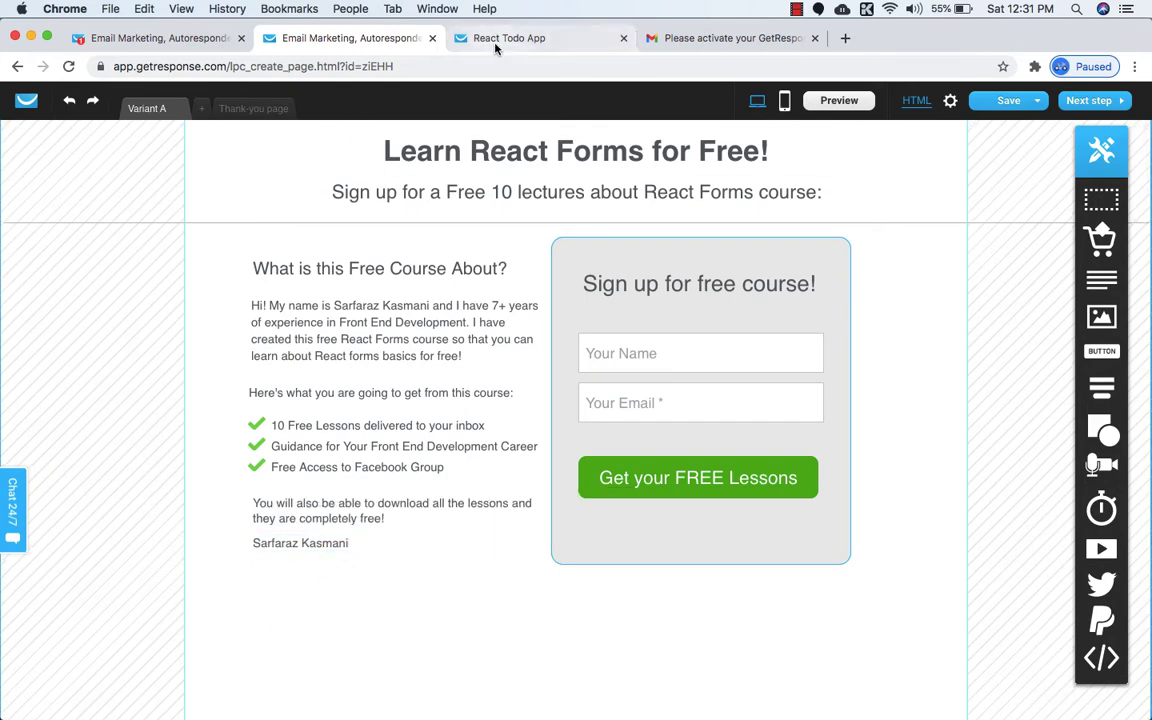
Add an image block below the author's name line.
left_click(460, 40)
left_click(262, 37)
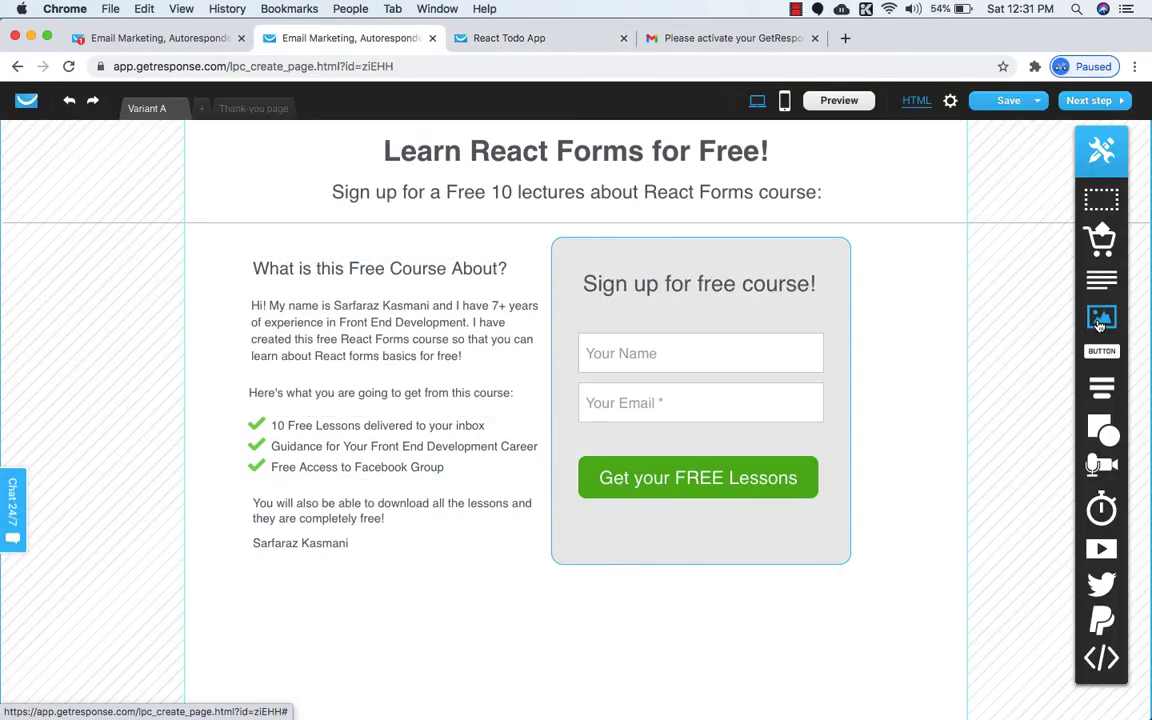
left_click_drag(1102, 318, 367, 629)
Upload the author's photo from the computer and use it to replace the placeholder image.
scroll(367, 629, "down", 2)
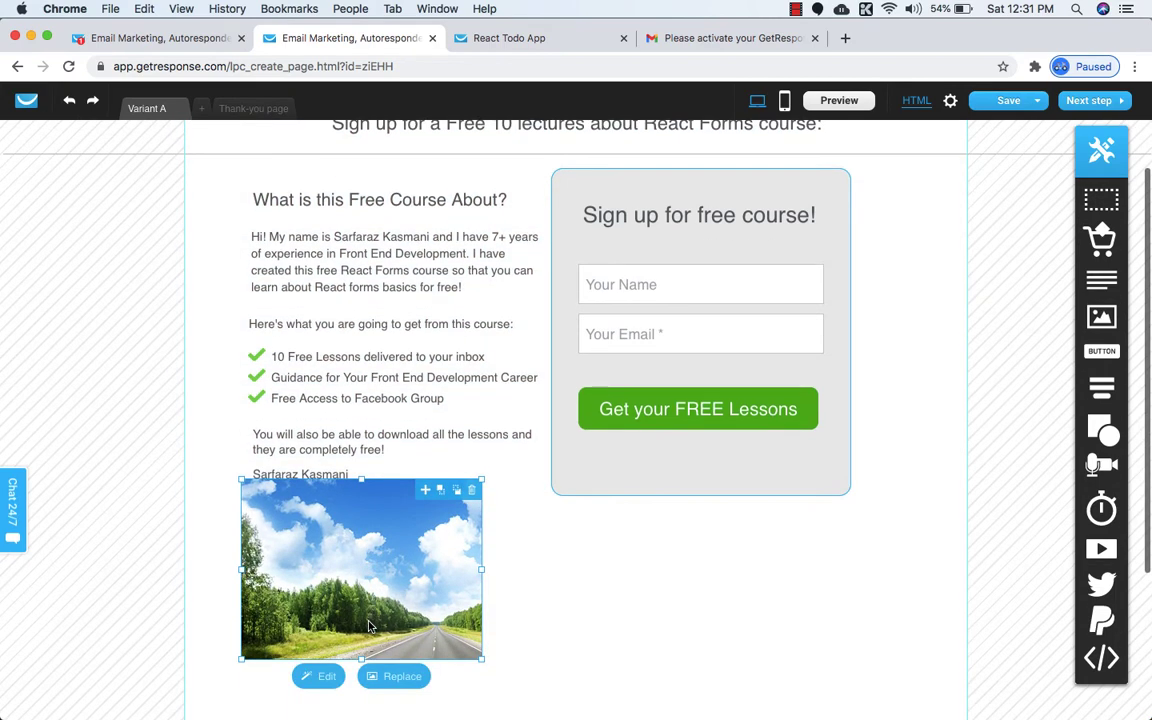
left_click(391, 677)
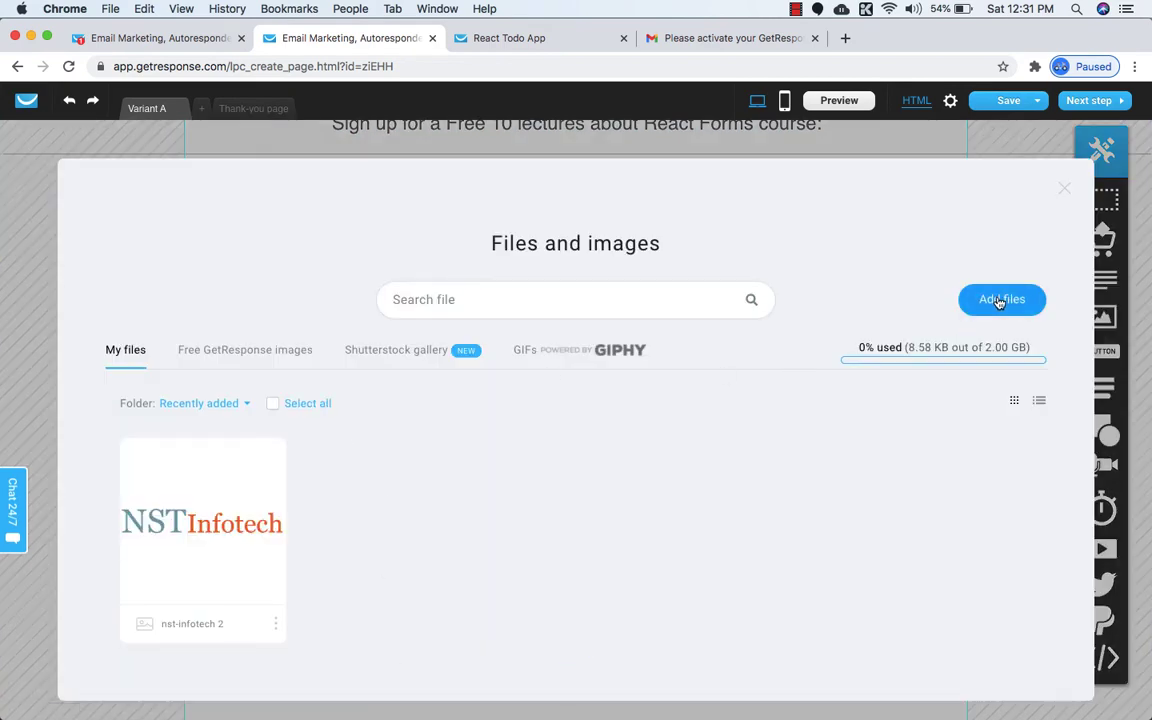
left_click(1002, 299)
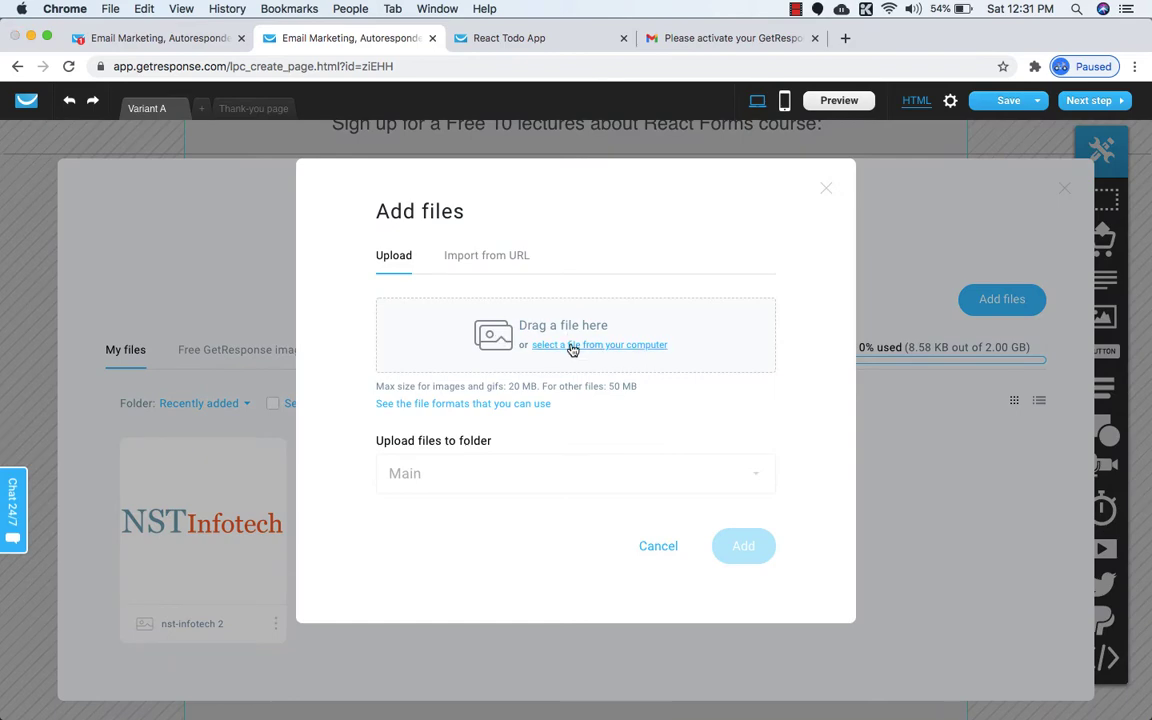
left_click(573, 346)
scroll(328, 298, "down", 2)
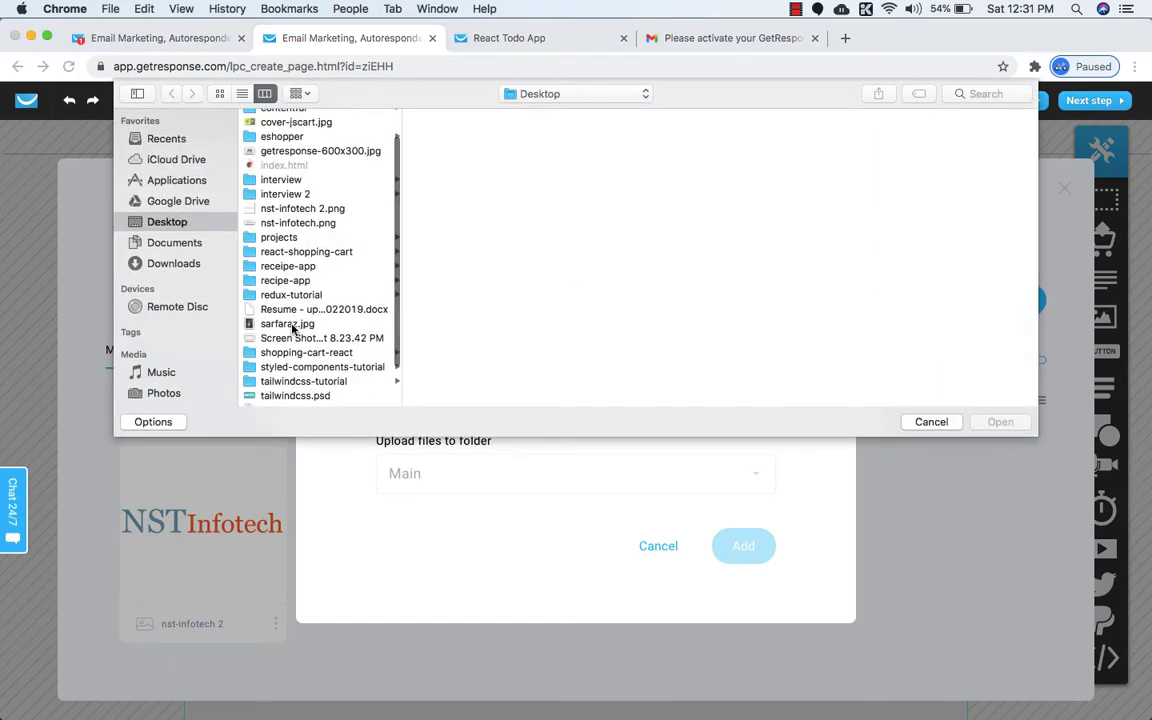
left_click(292, 325)
left_click(1000, 421)
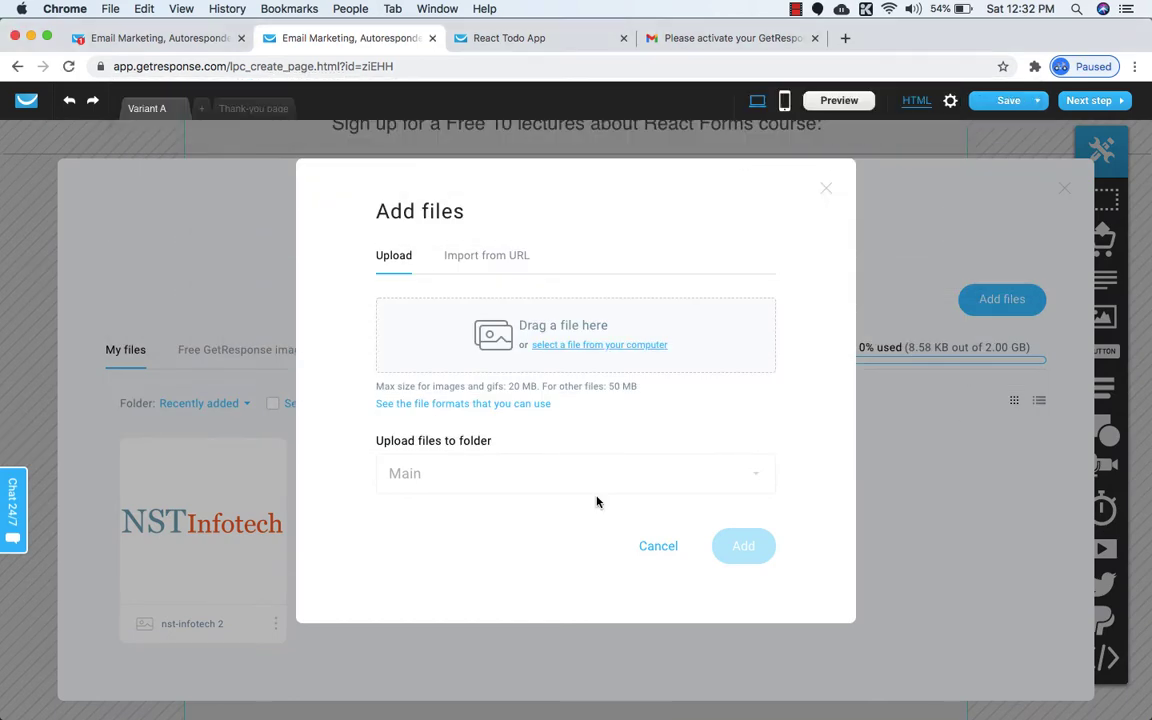
left_click(748, 565)
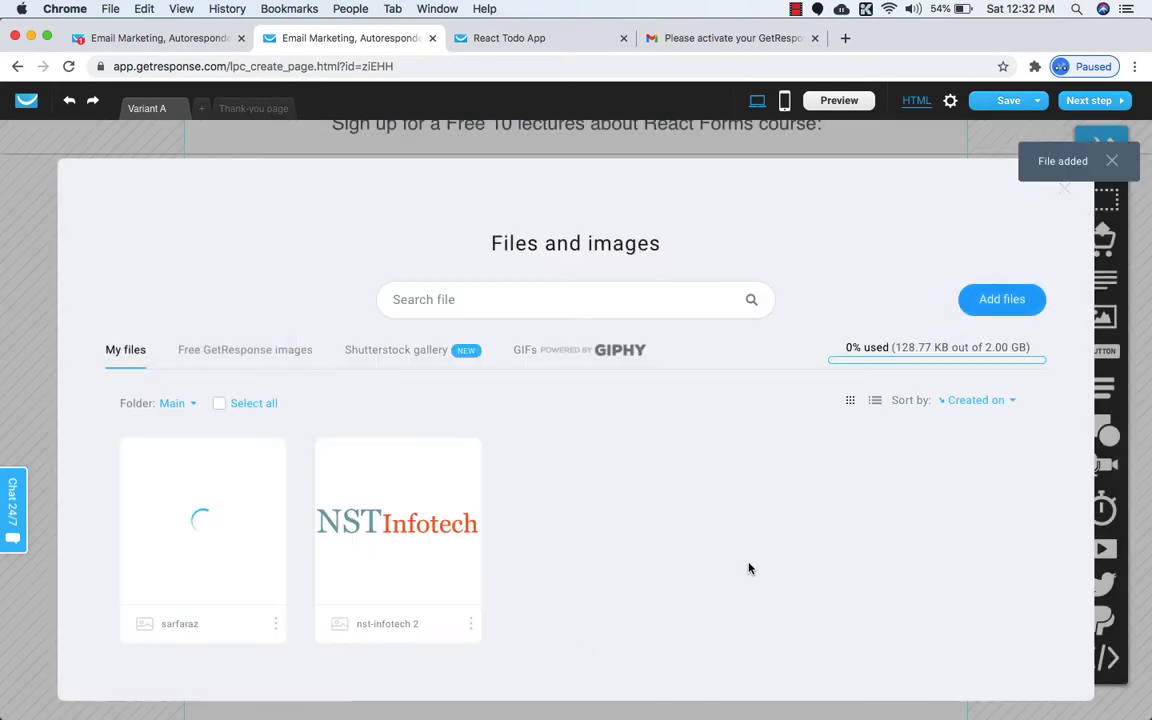
mouse_move(228, 543)
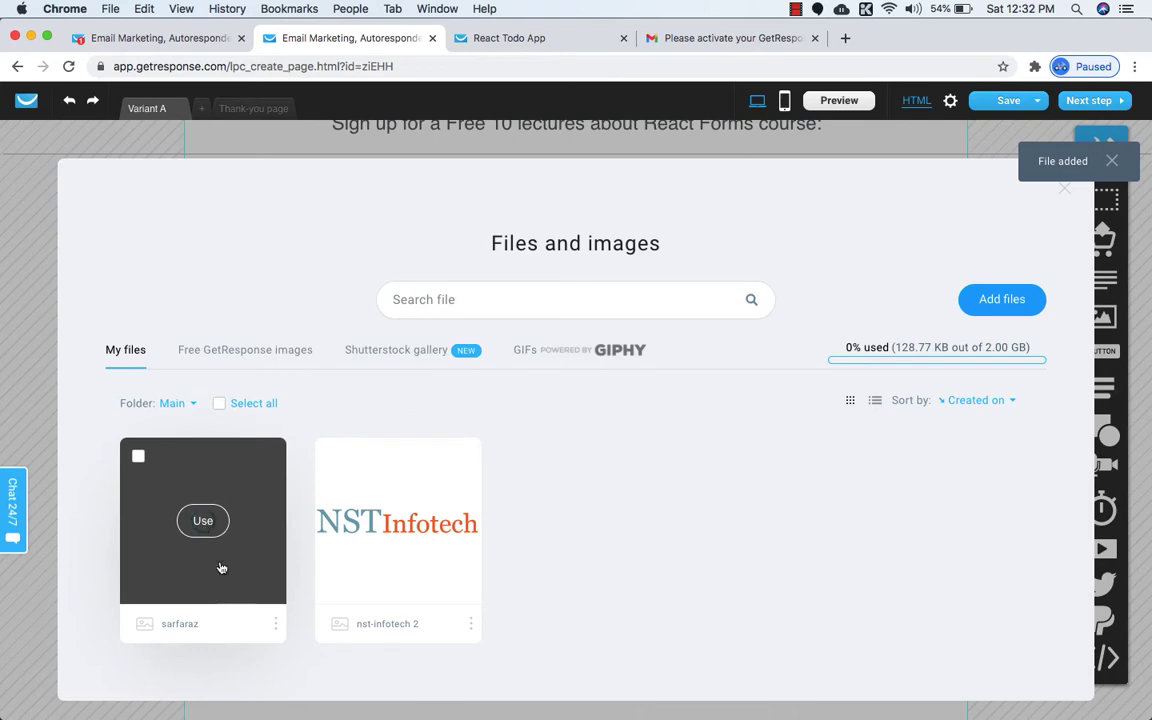
left_click(205, 522)
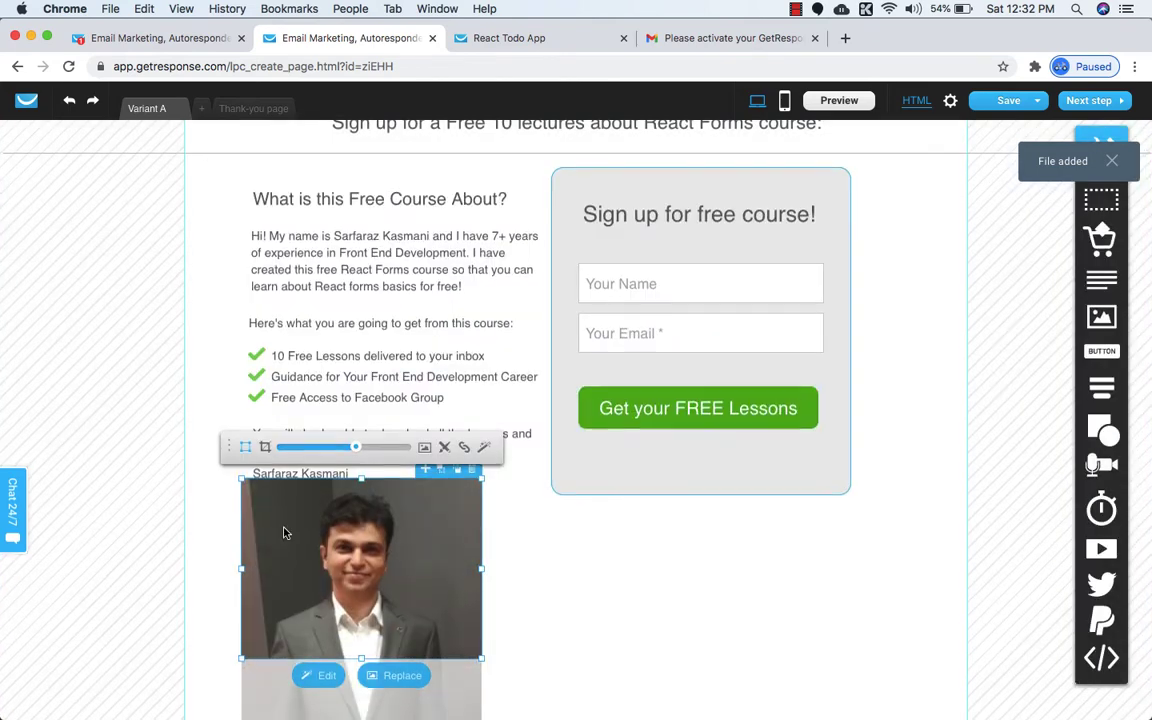
Resize the author's photo down to a roughly 70×55 px thumbnail under the name line.
scroll(288, 537, "down", 3)
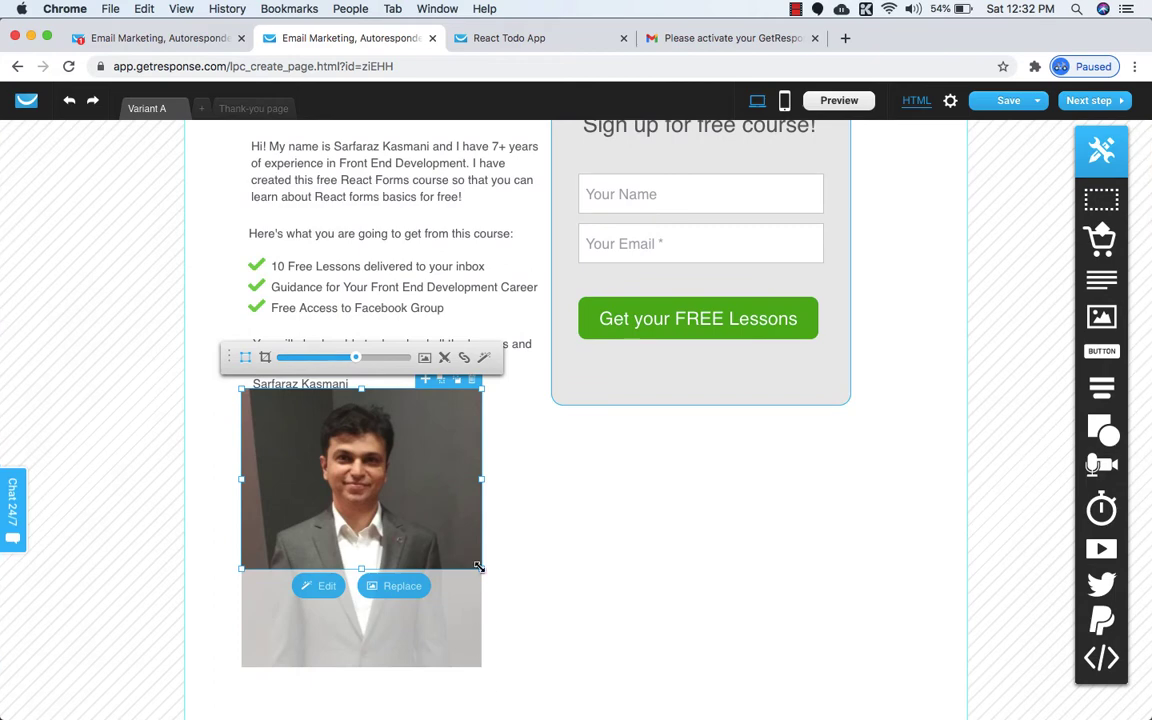
left_click_drag(479, 567, 389, 497)
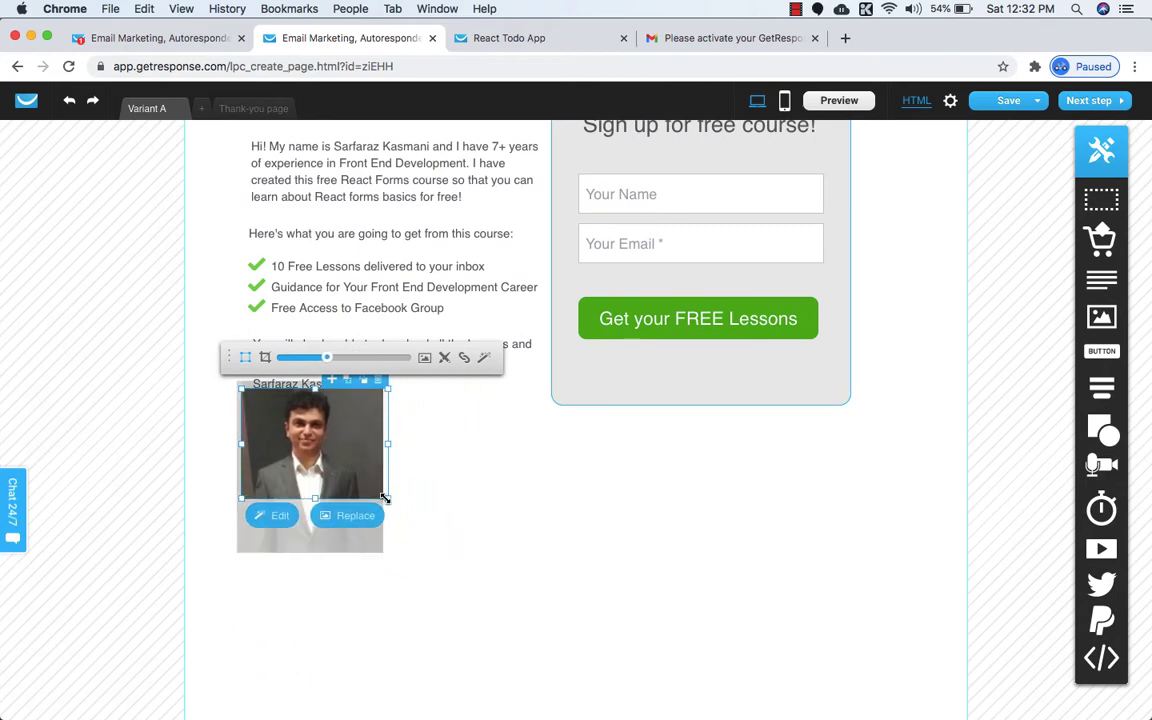
left_click_drag(385, 497, 296, 418)
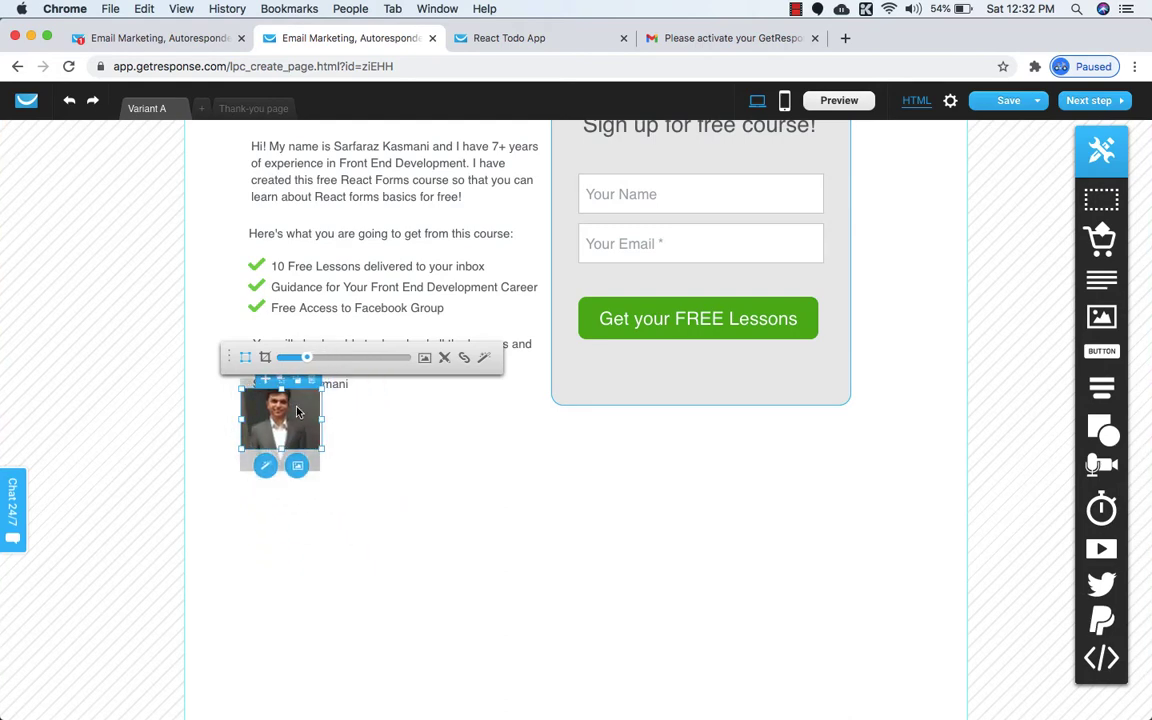
left_click(399, 476)
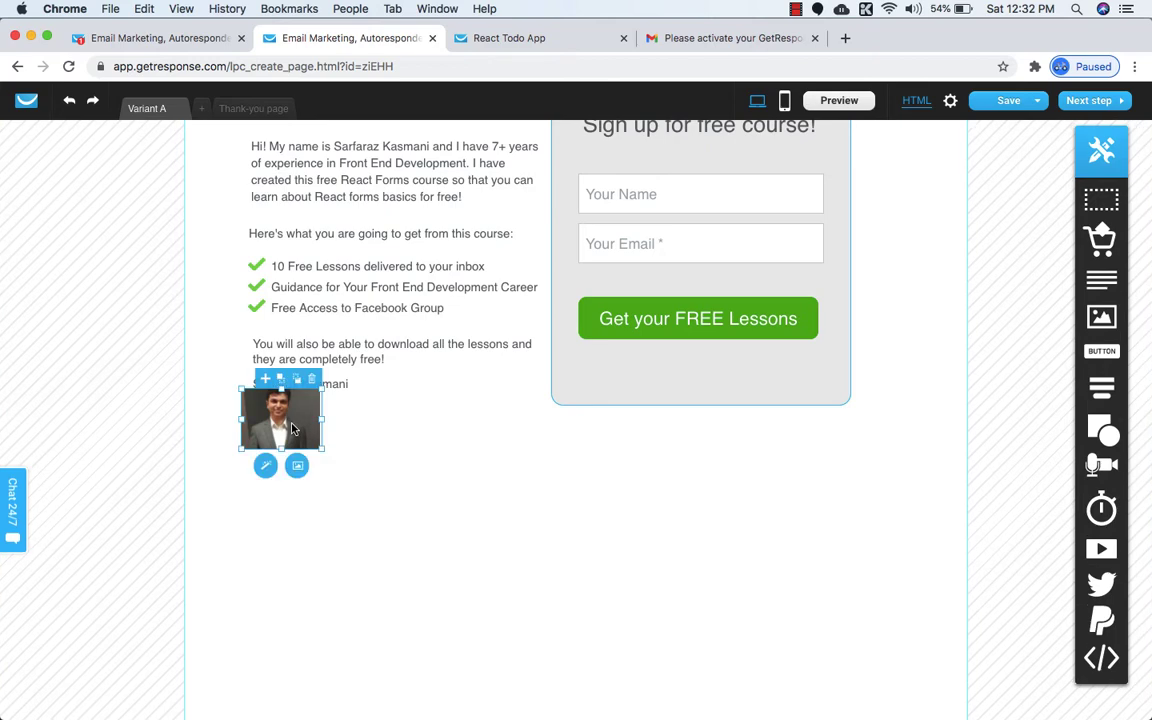
left_click(292, 428)
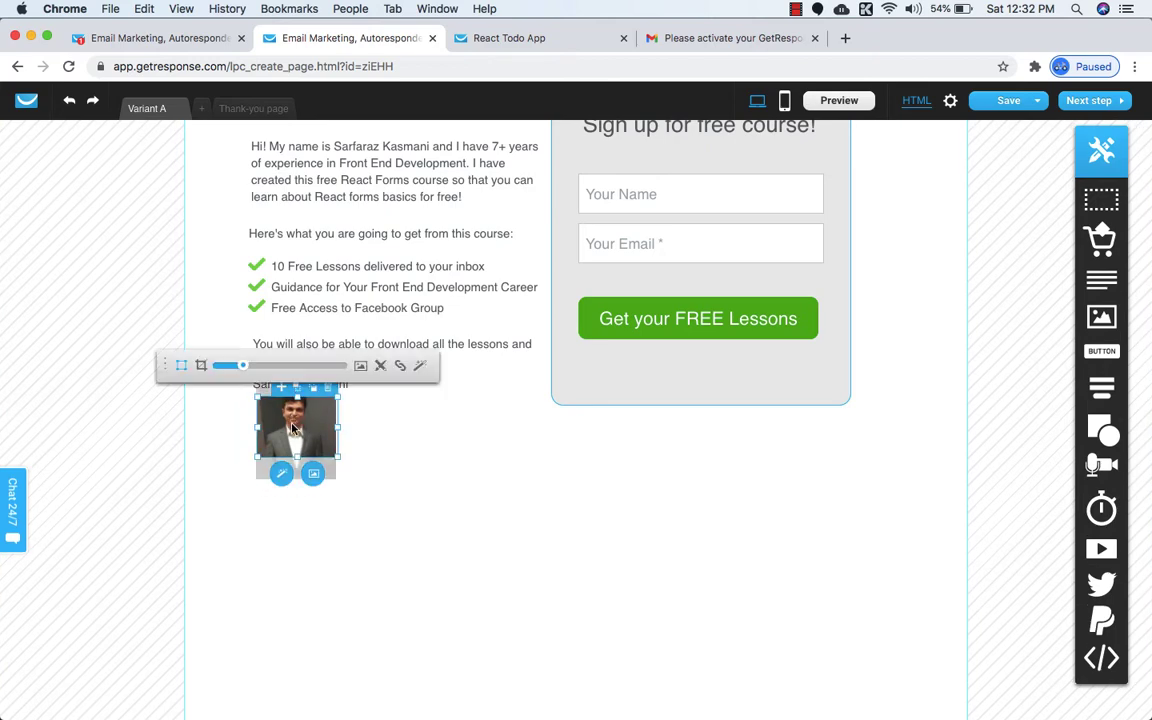
scroll(293, 430, "down", 2)
scroll(293, 430, "up", 2)
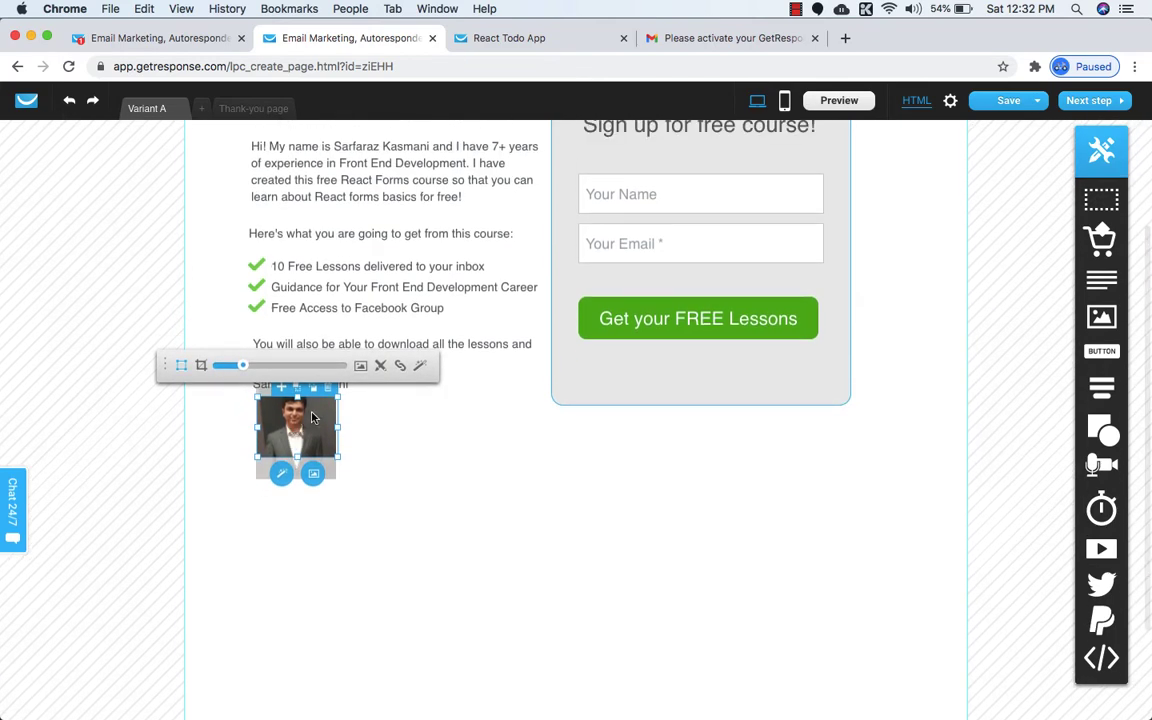
left_click(360, 465)
scroll(360, 465, "up", 1)
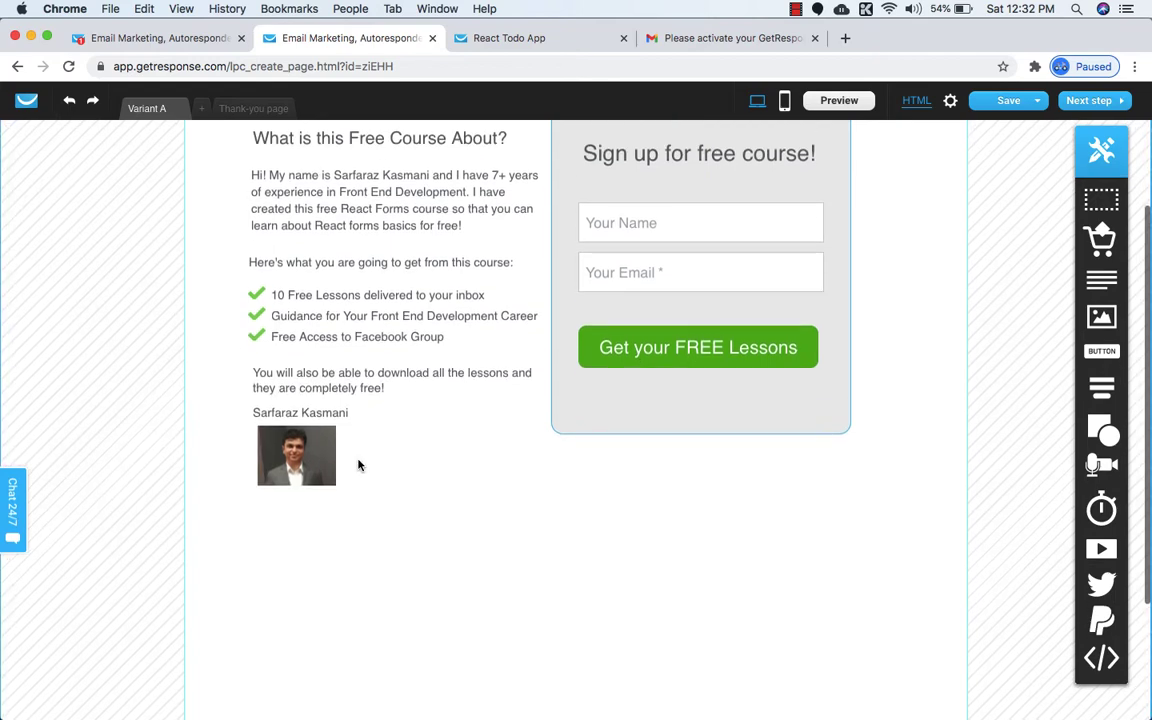
left_click(323, 465)
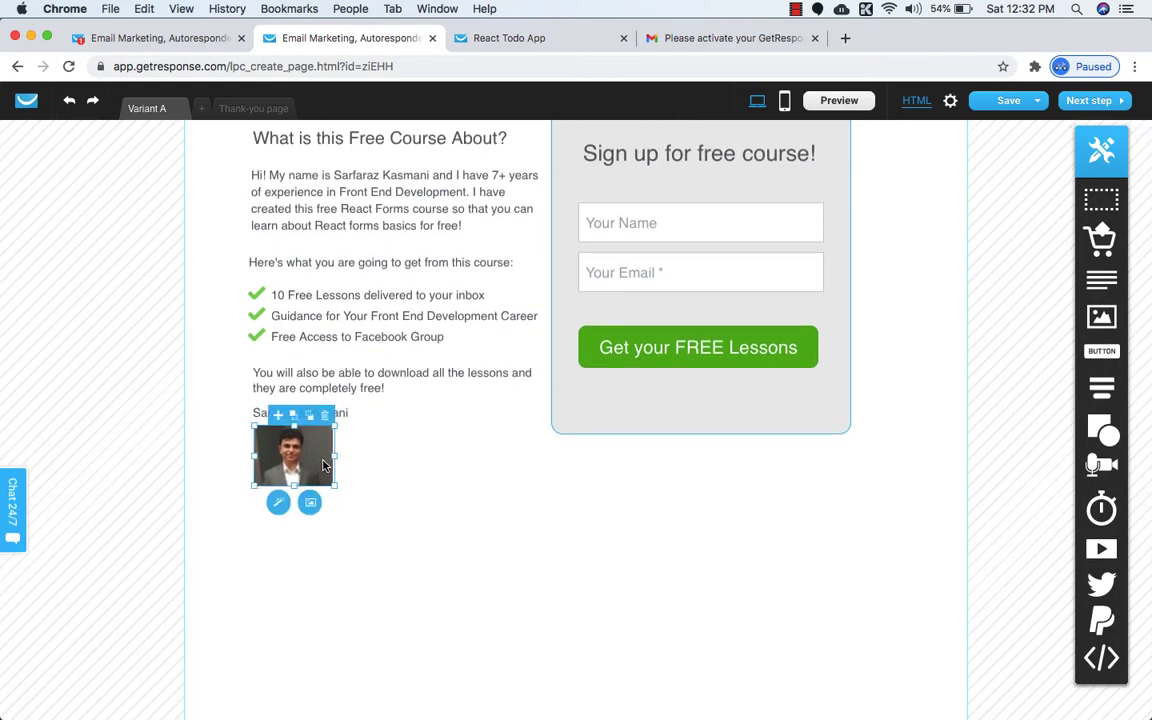
left_click(406, 515)
scroll(406, 515, "up", 6)
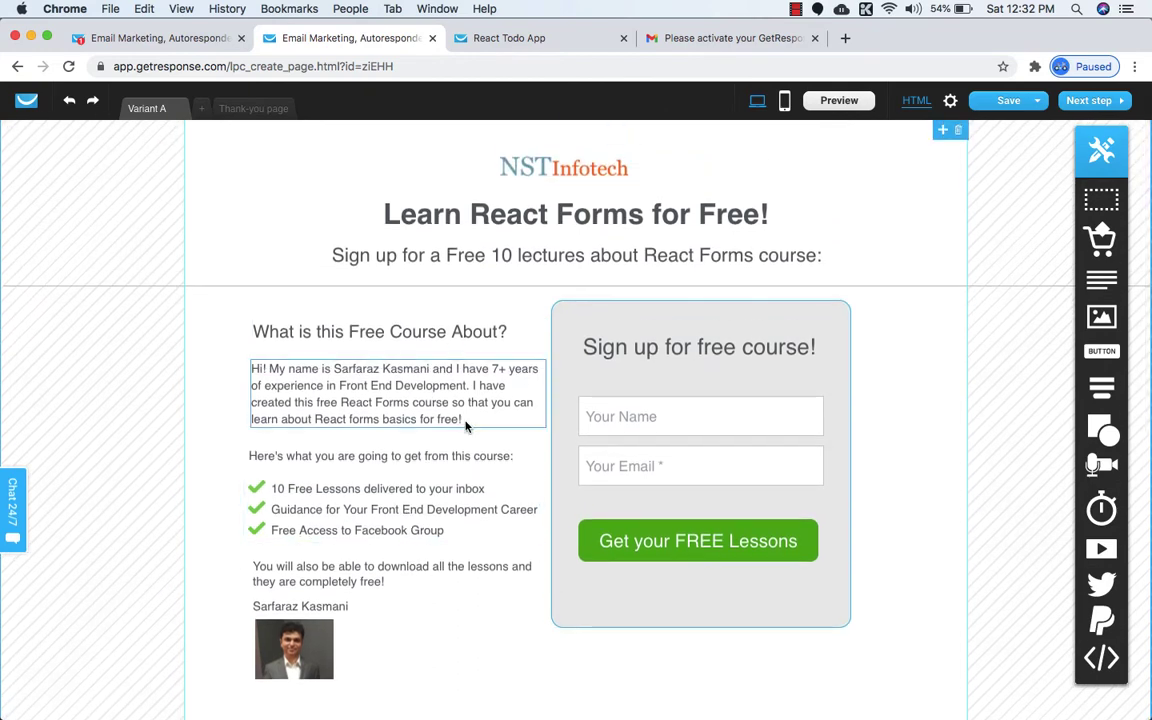
scroll(465, 424, "down", 10)
scroll(465, 427, "down", 2)
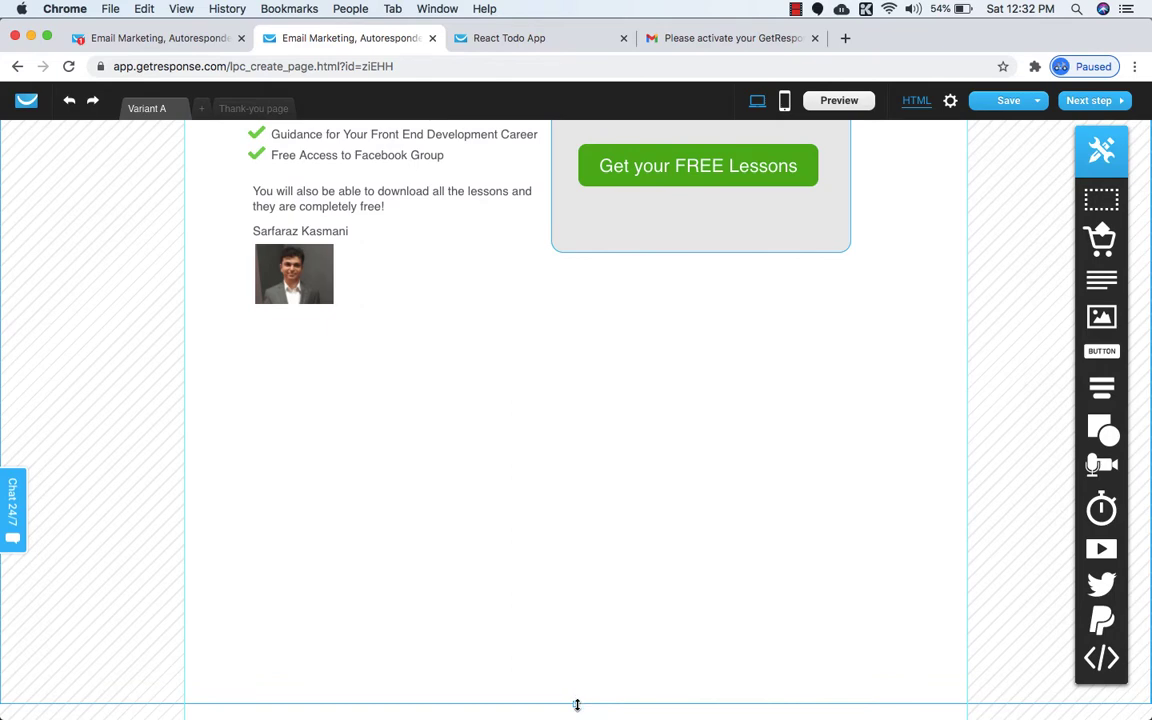
Drag the content section's bottom border up to end just below the photo thumbnail.
left_click_drag(577, 705, 561, 457)
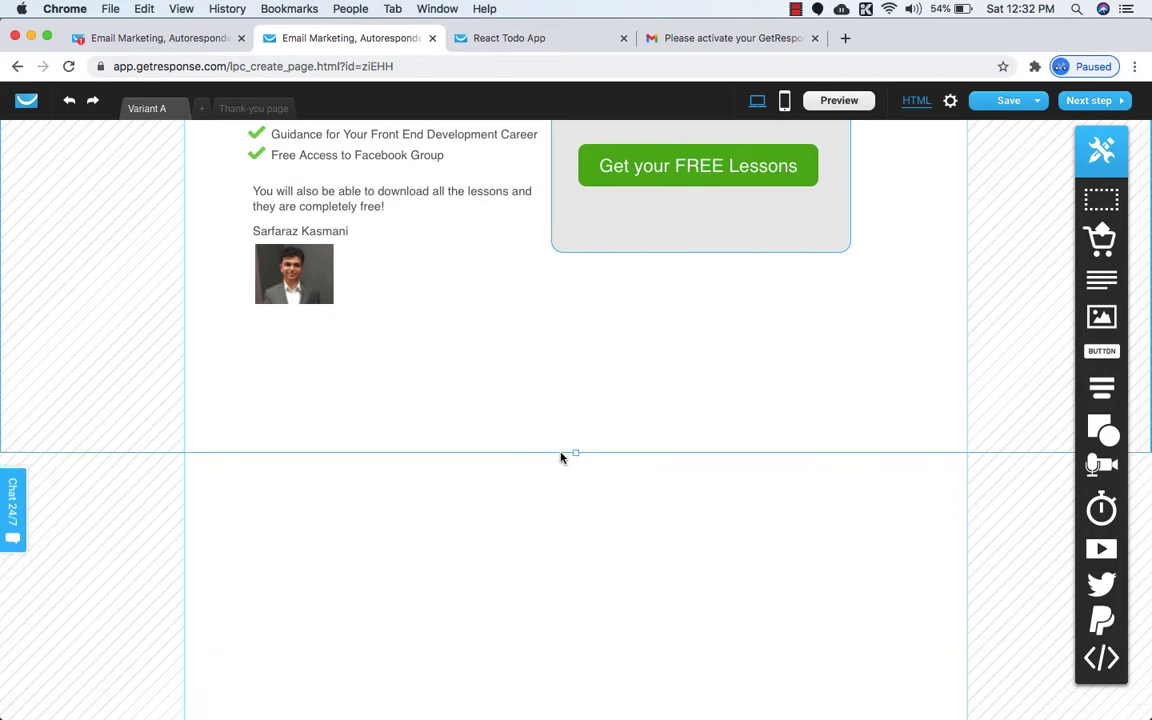
scroll(565, 500, "up", 8)
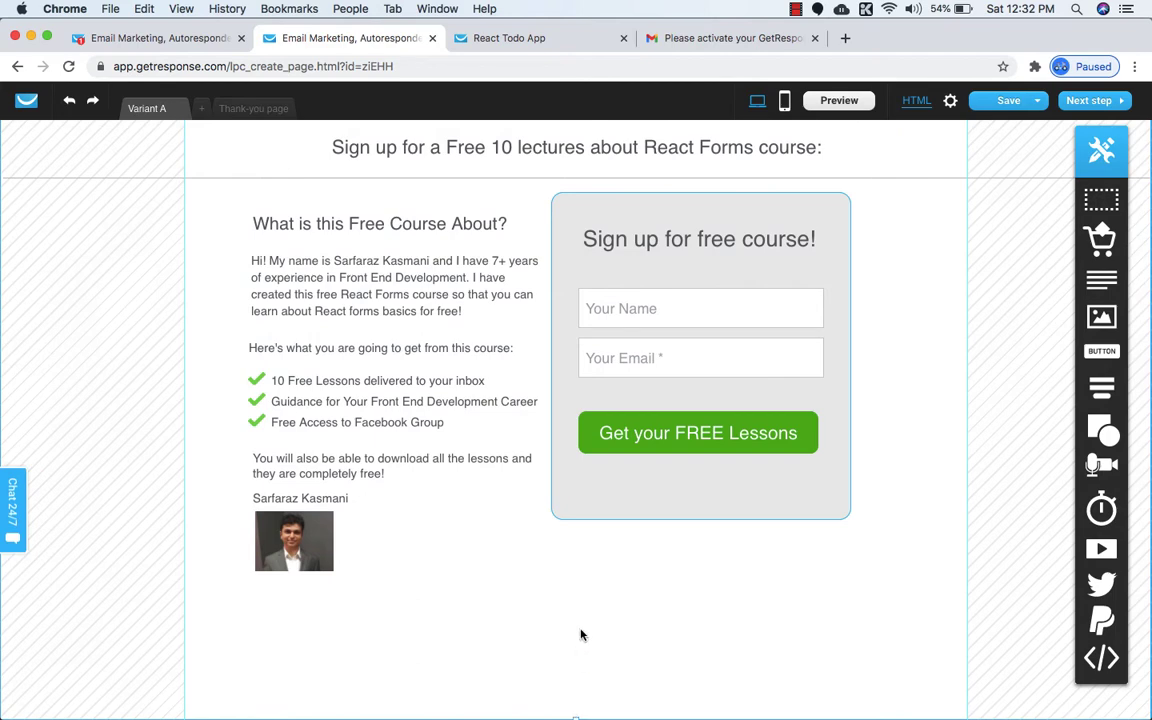
scroll(581, 633, "up", 3)
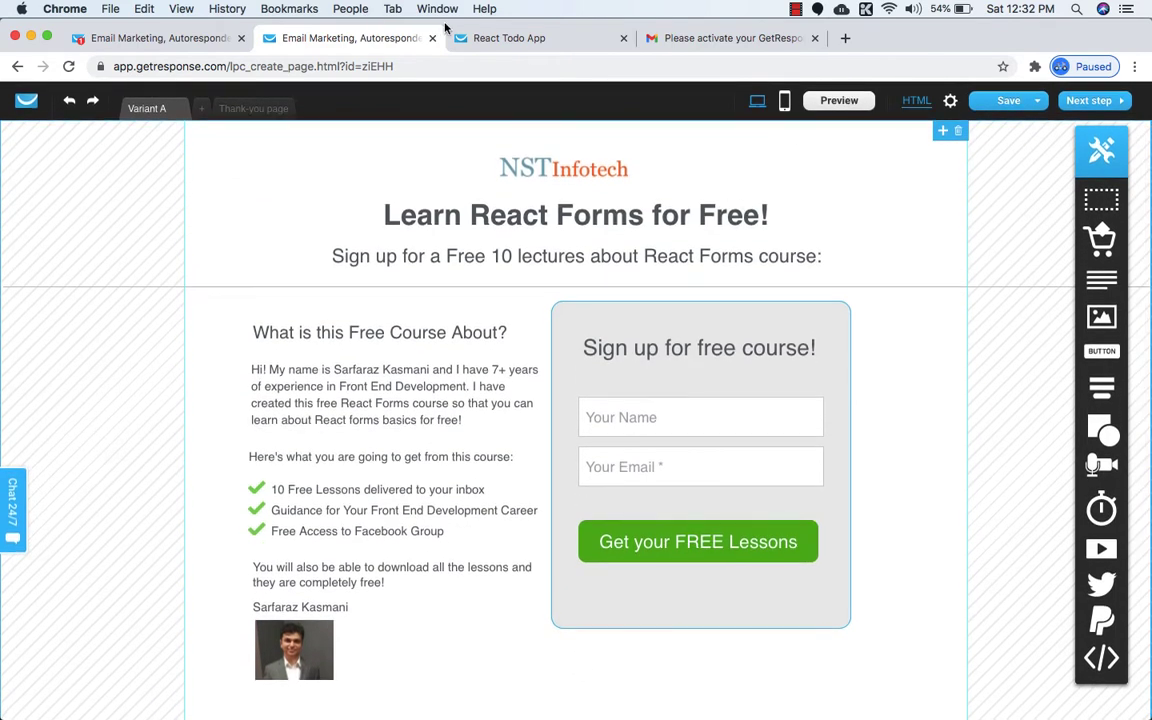
left_click(488, 38)
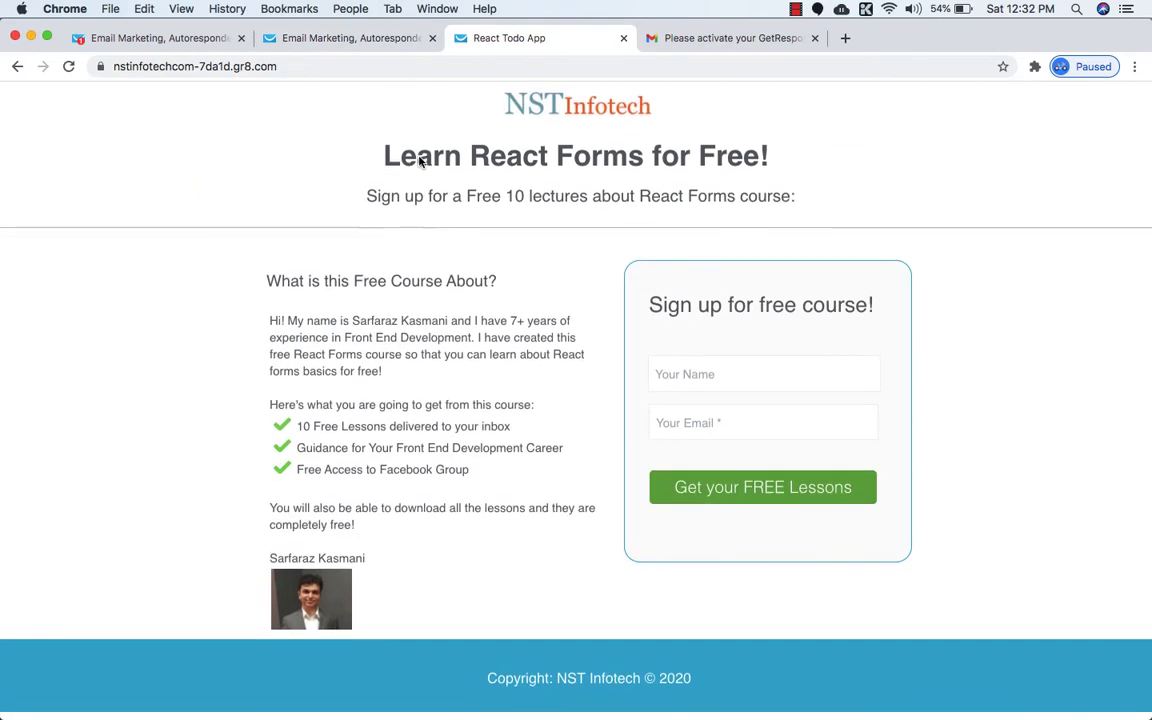
left_click(383, 45)
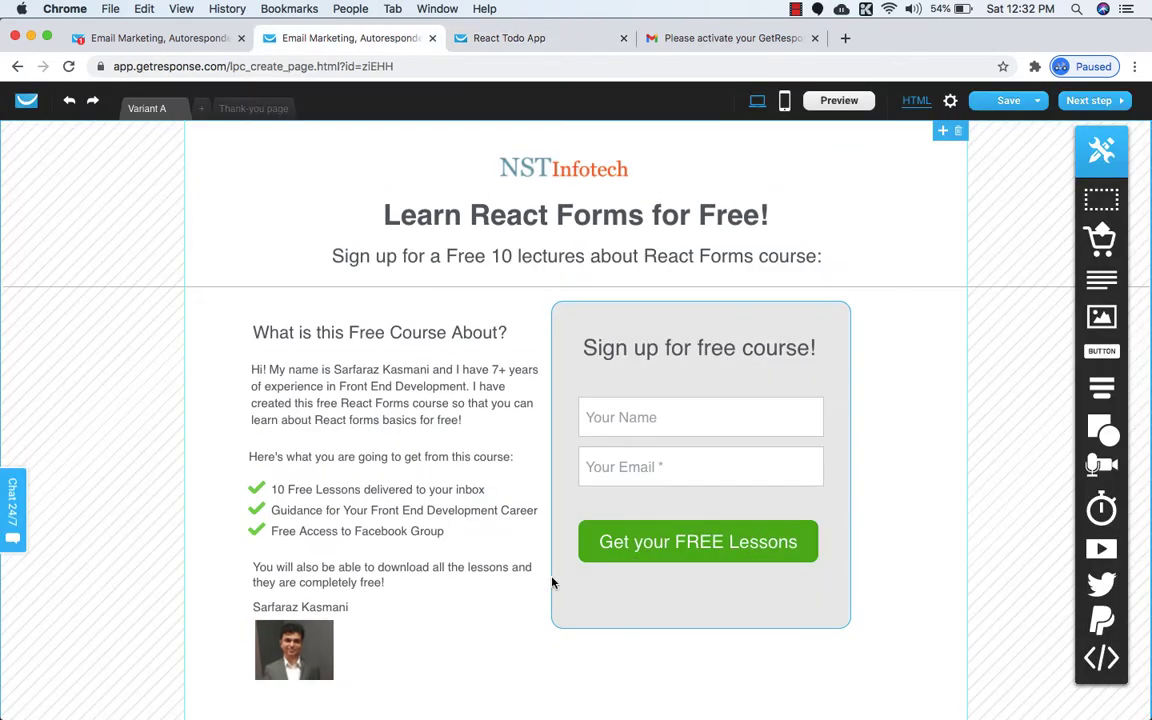
scroll(556, 600, "down", 3)
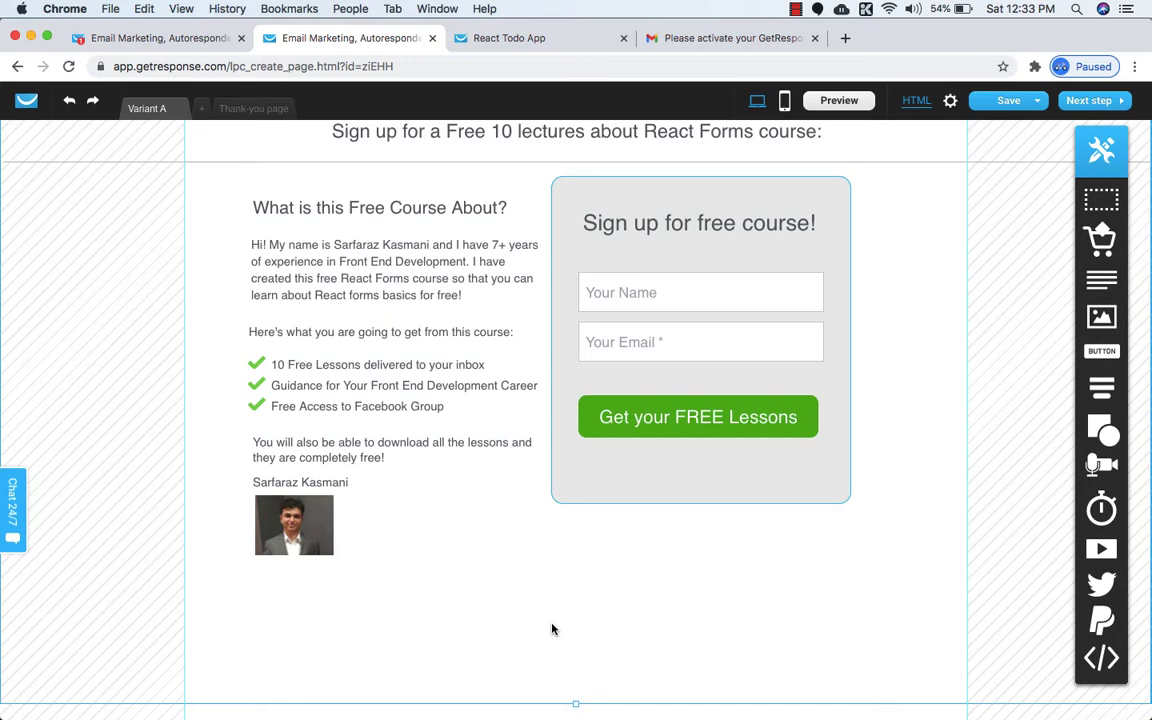
Zoom out and raise the content section's bottom edge closer to the author photo, checking the reference page.
key("super+minus")
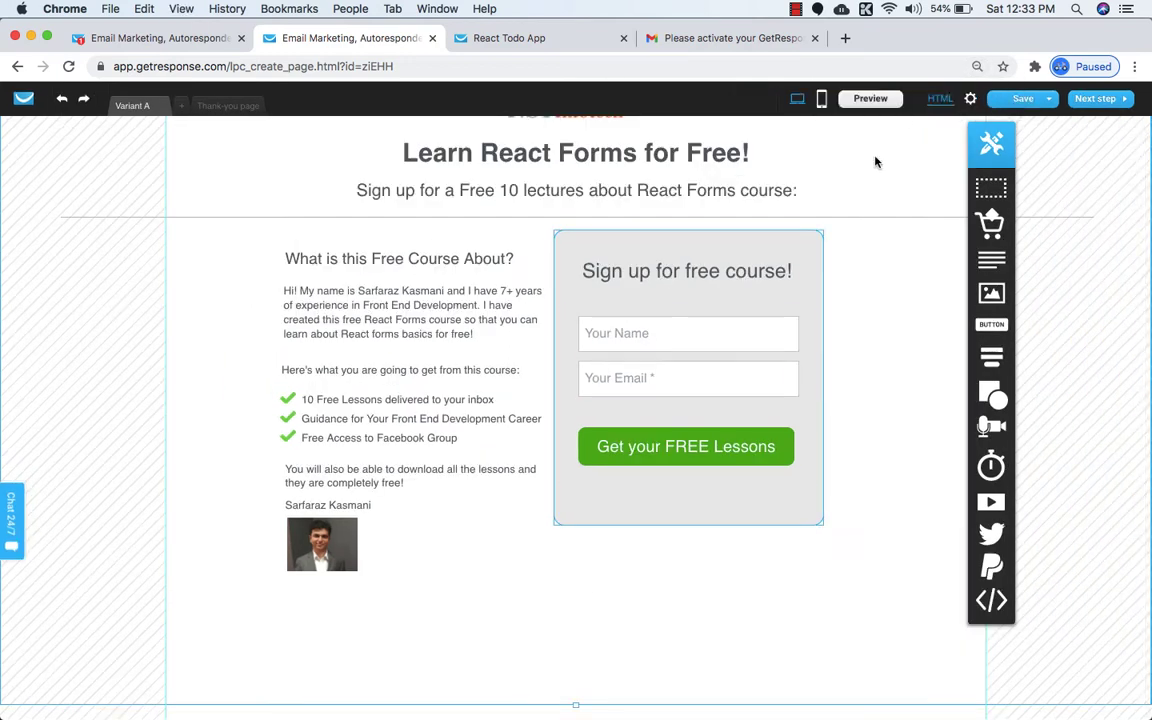
key("super+minus")
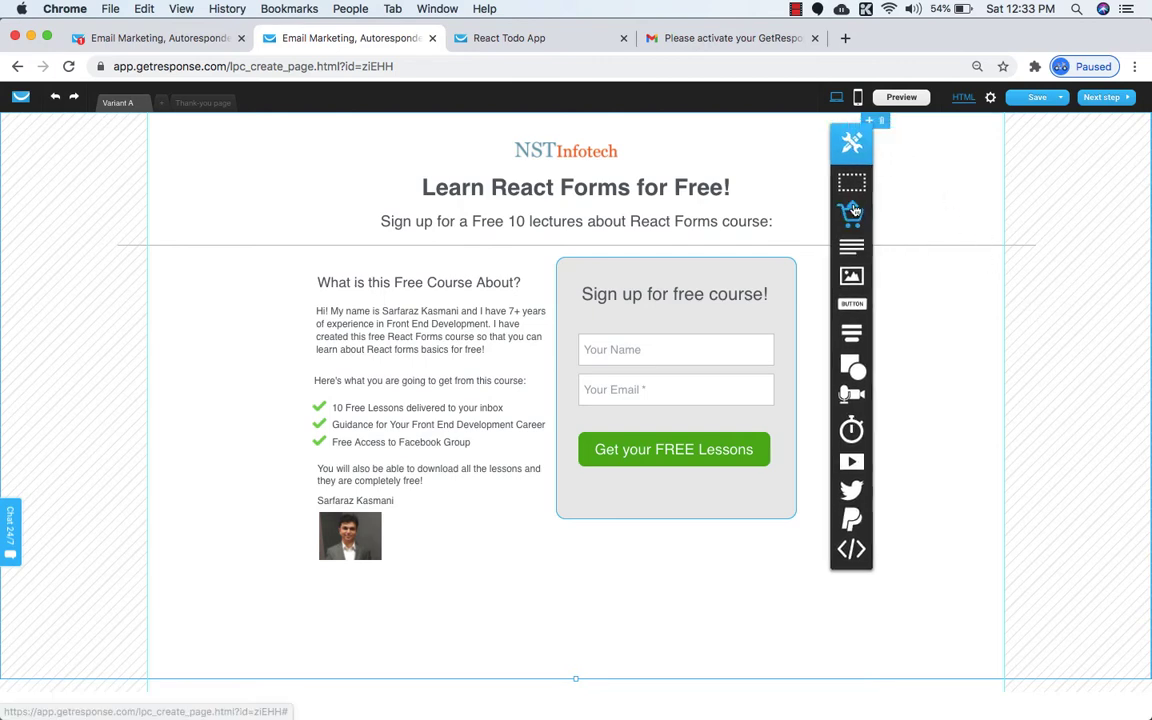
mouse_move(884, 378)
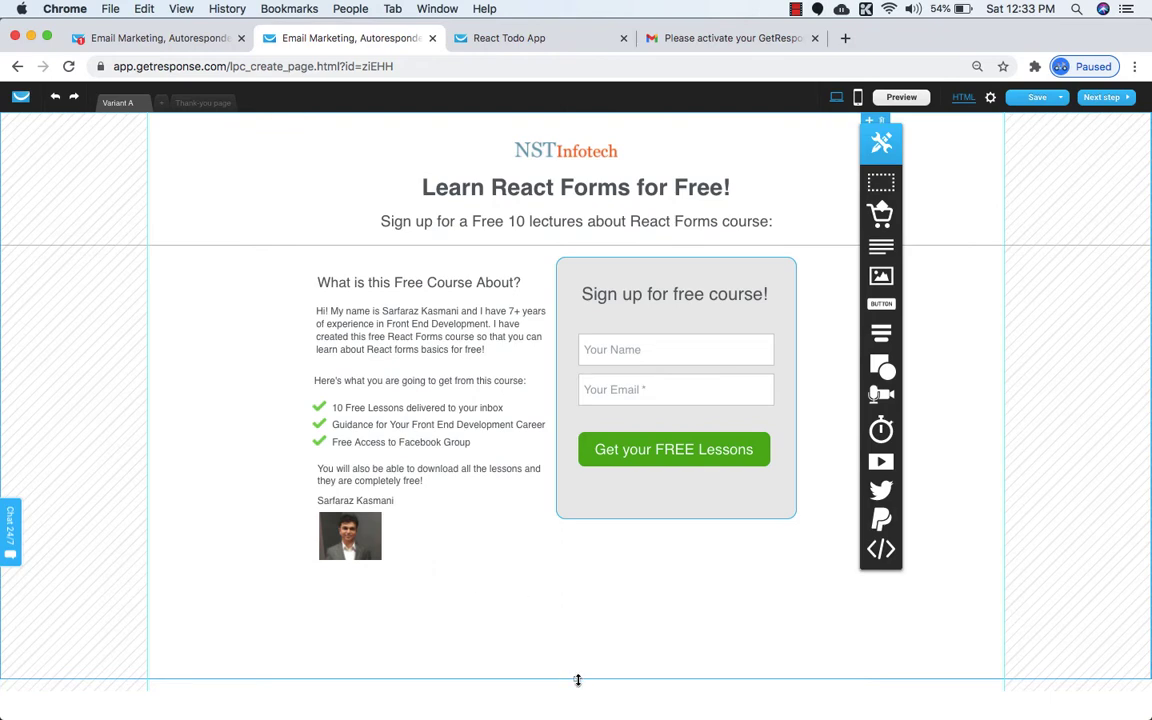
left_click_drag(577, 680, 577, 643)
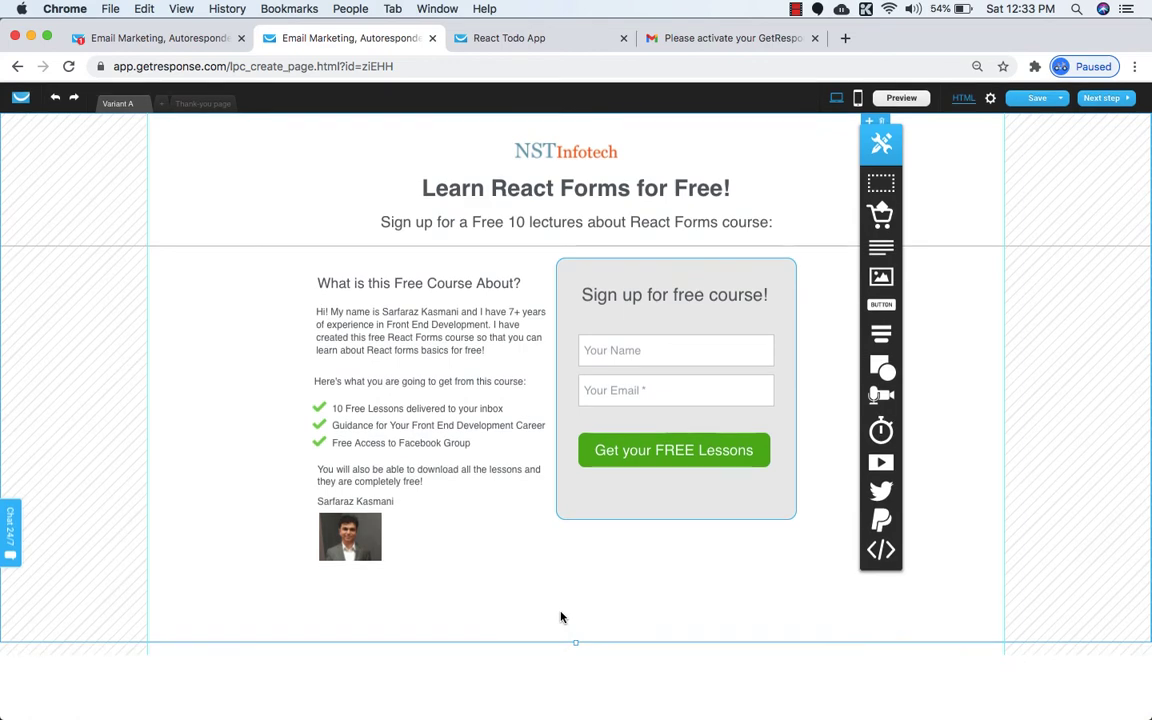
left_click(515, 39)
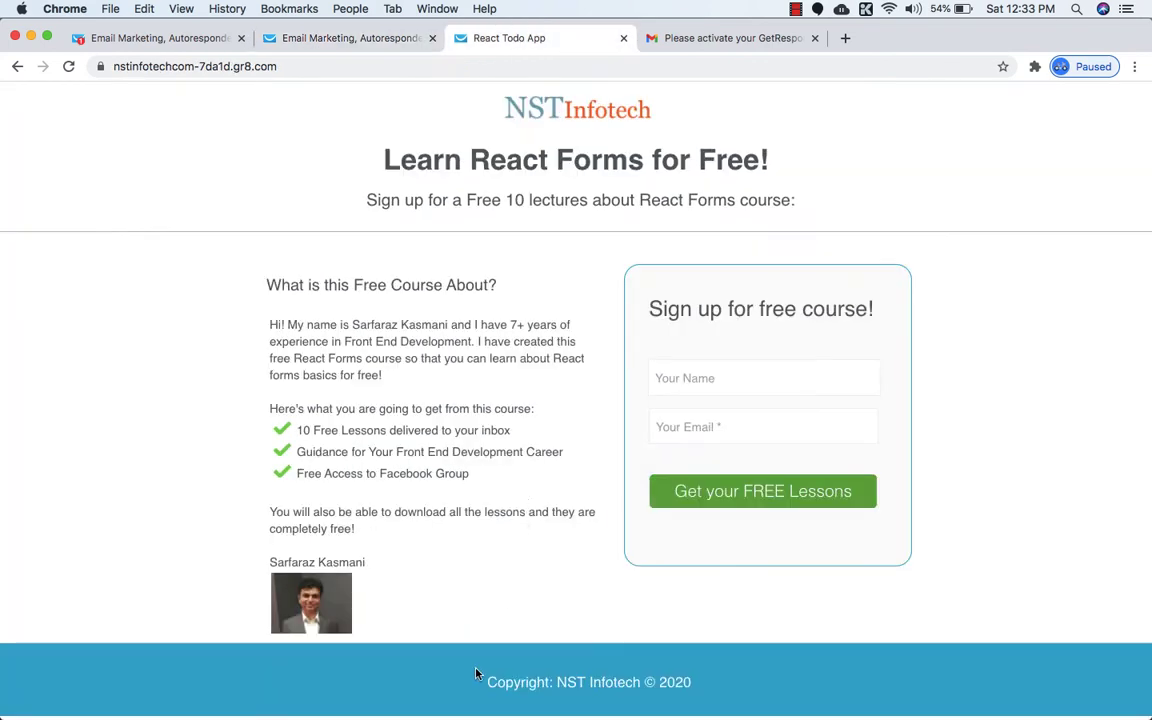
left_click(306, 35)
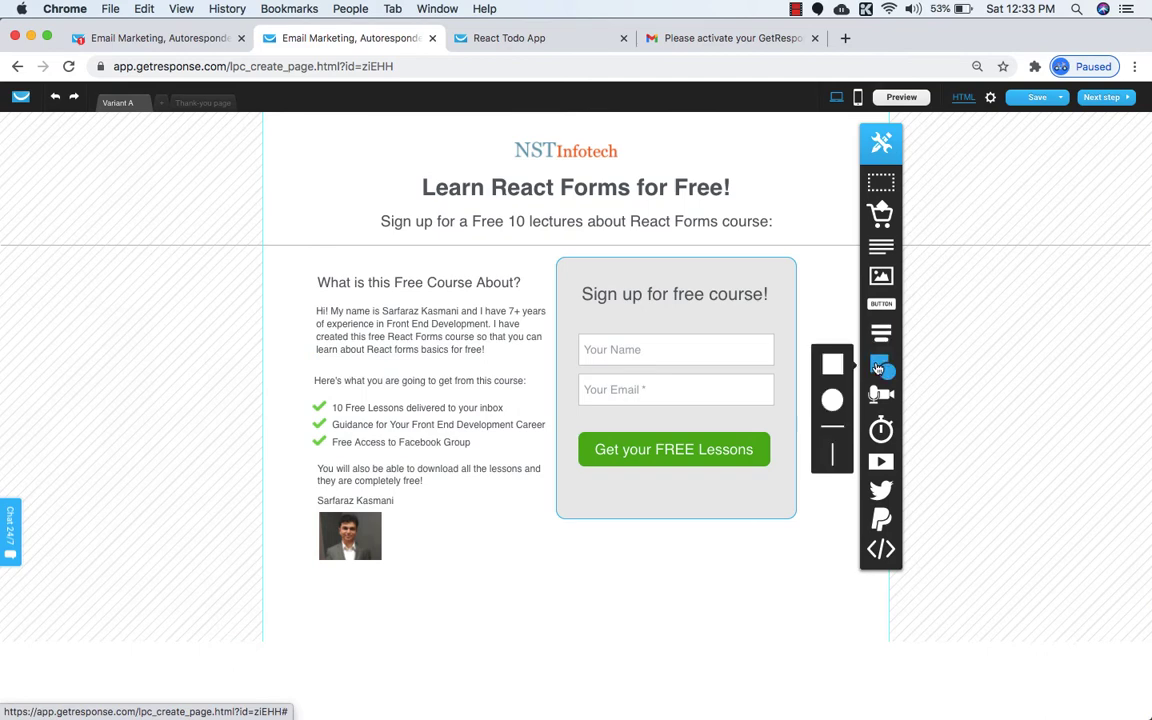
Place a square below the content and stretch it into a thin, full-width band.
left_click_drag(830, 367, 540, 680)
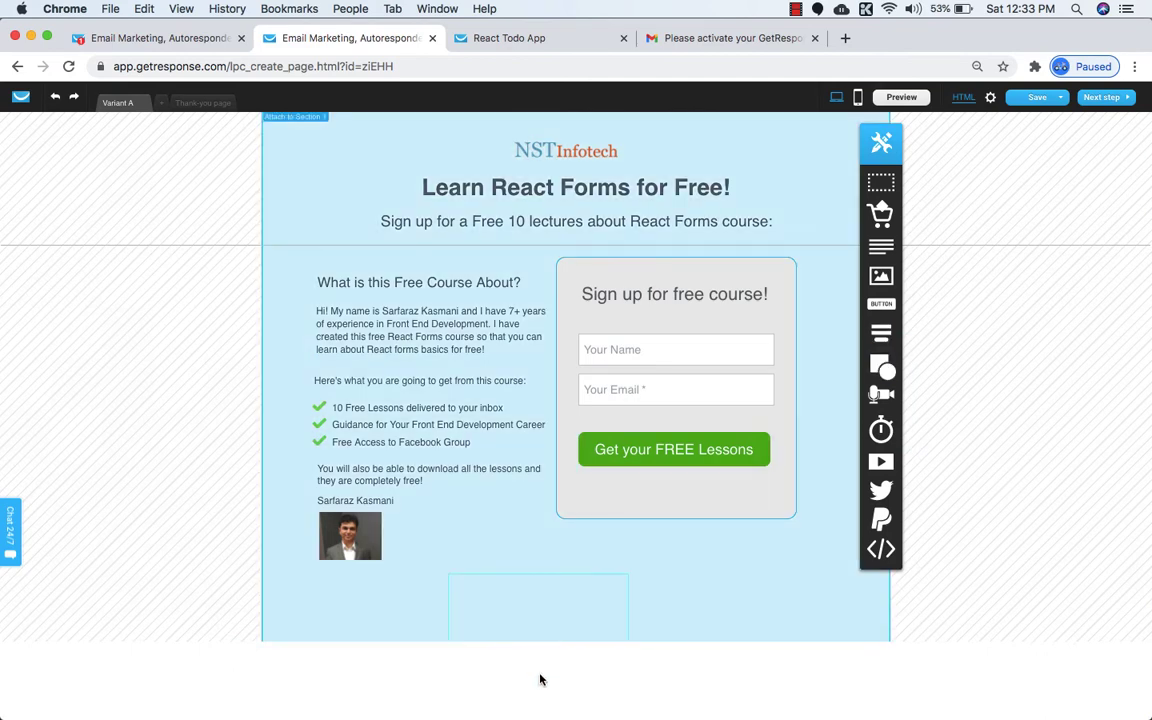
left_click_drag(541, 627, 571, 586)
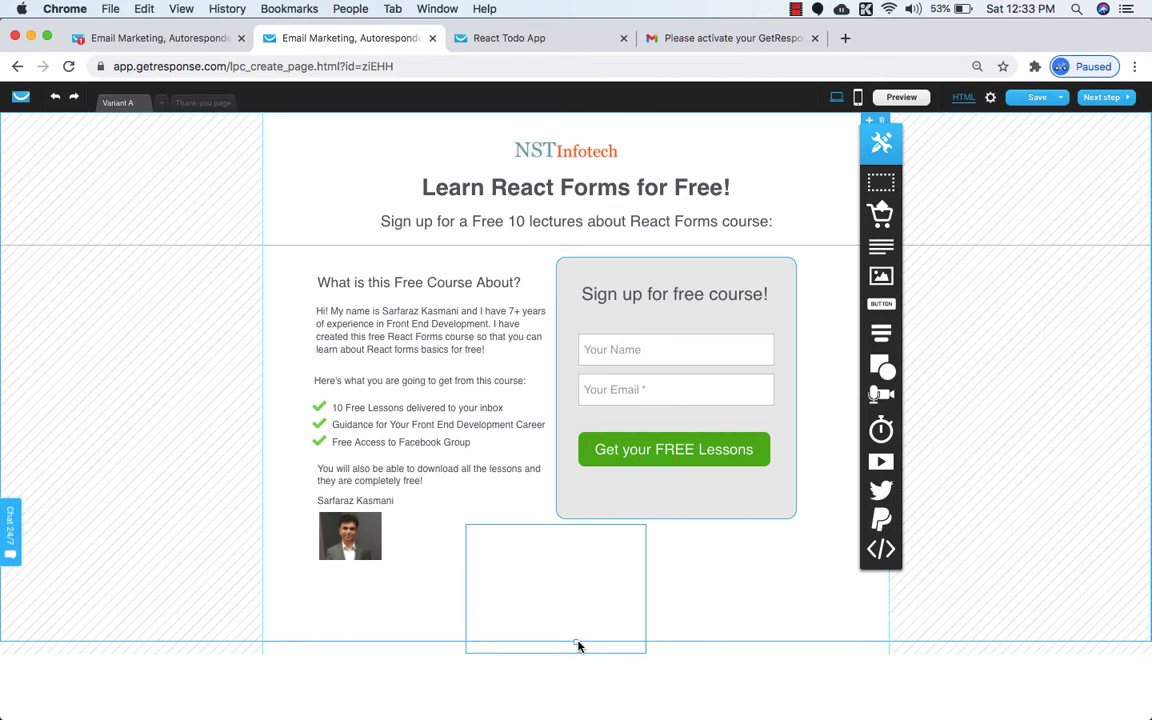
left_click_drag(578, 646, 576, 705)
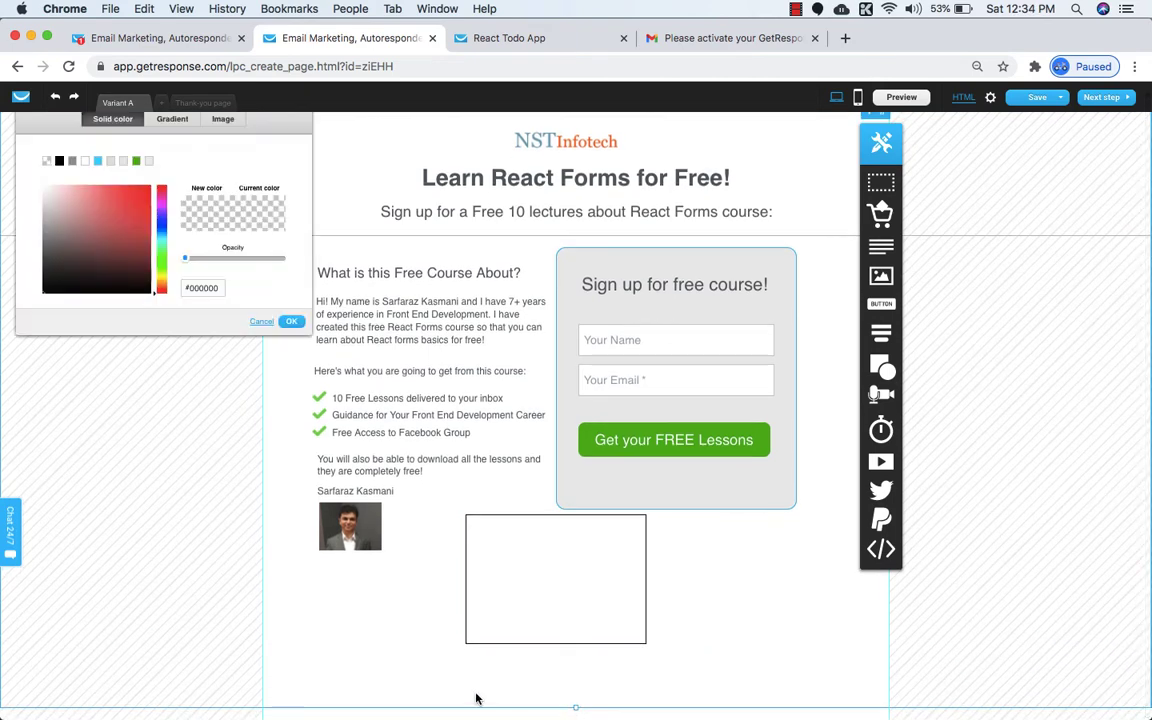
left_click(263, 322)
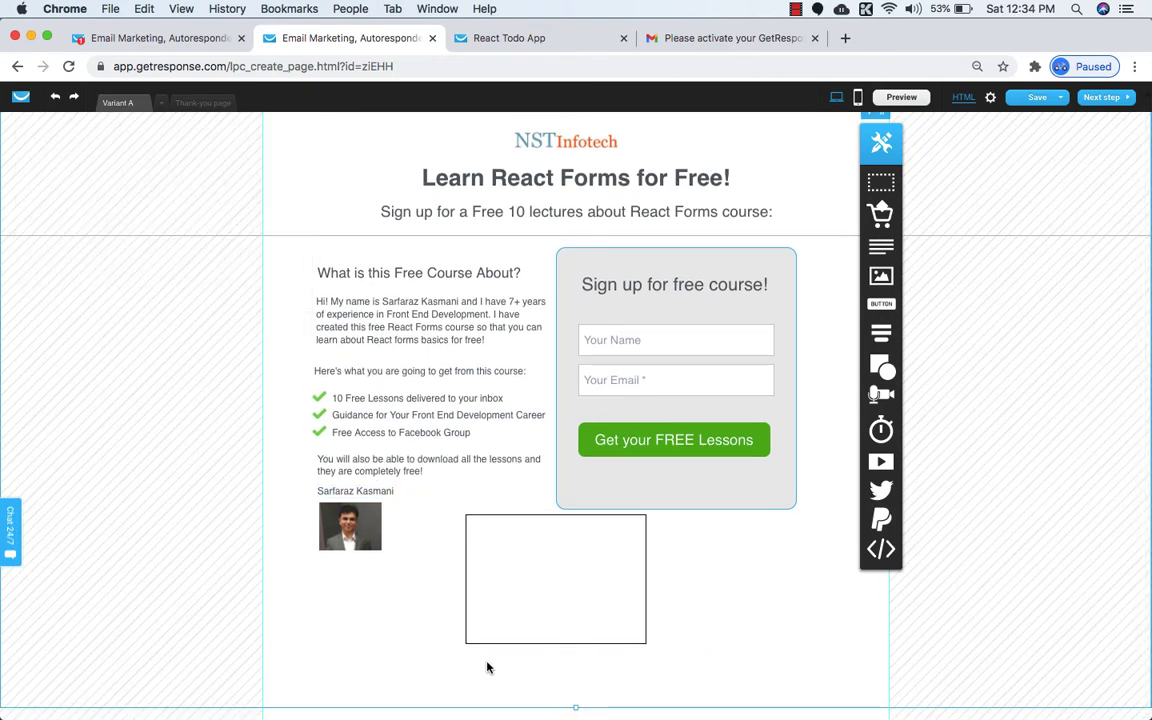
left_click_drag(563, 600, 570, 665)
left_click_drag(464, 653, 0, 658)
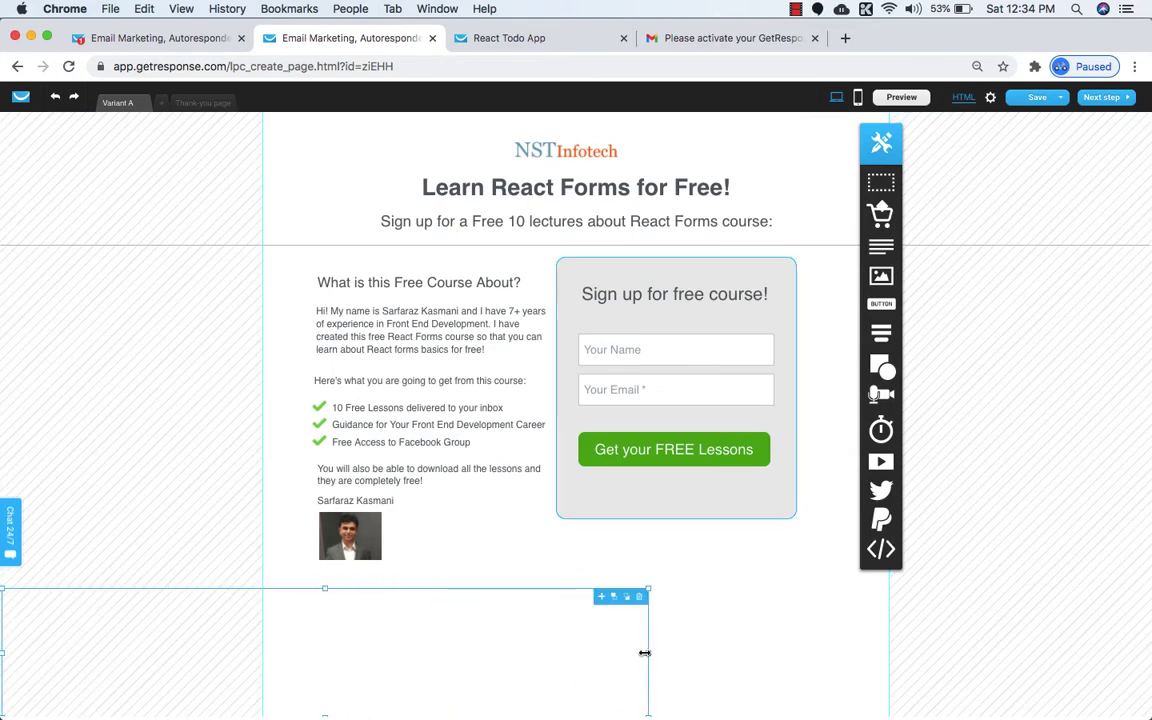
left_click_drag(648, 653, 1148, 652)
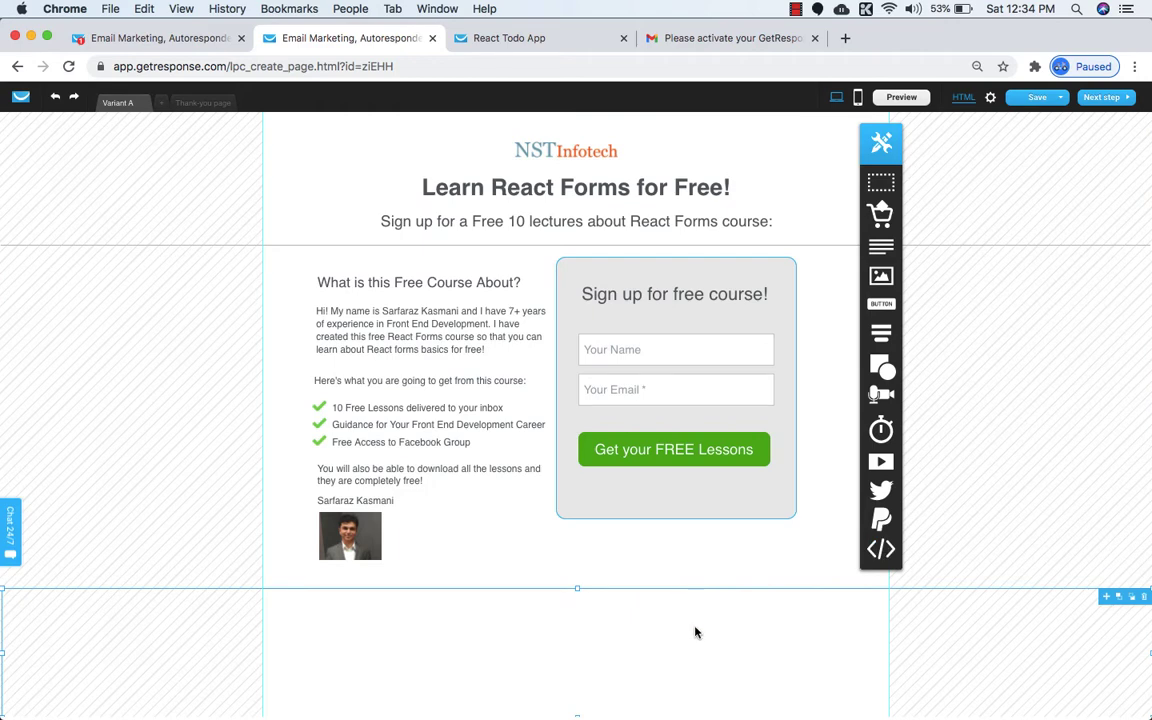
left_click_drag(577, 588, 575, 657)
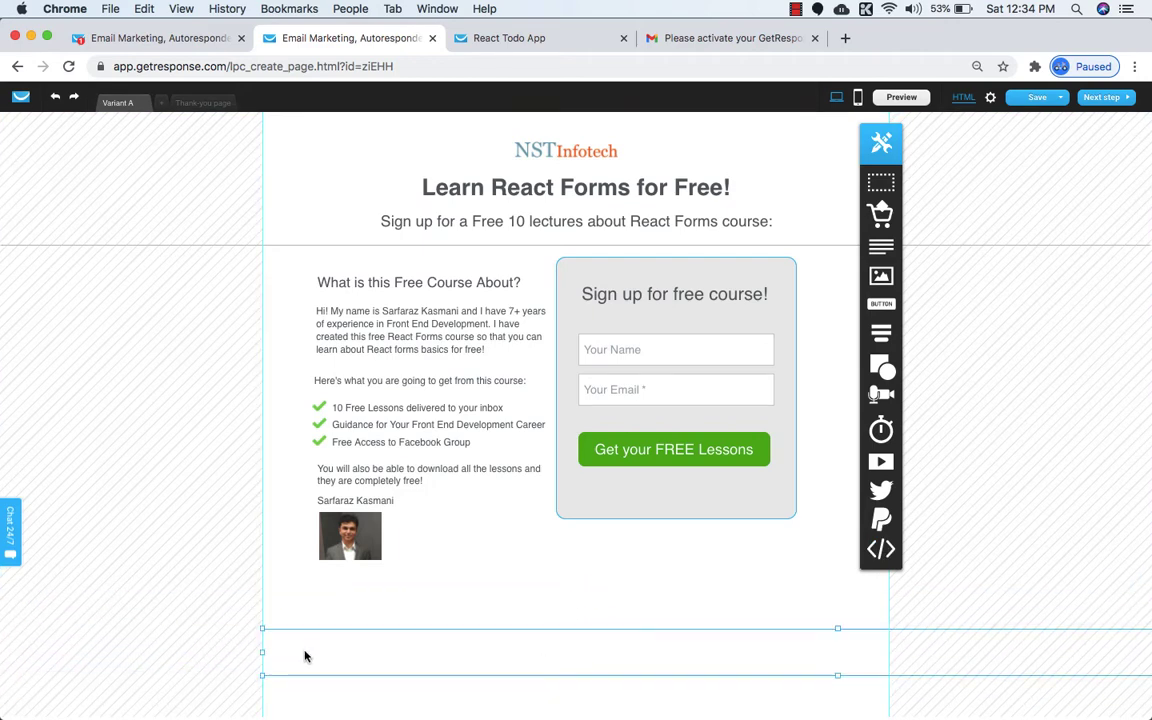
left_click_drag(259, 653, 2, 651)
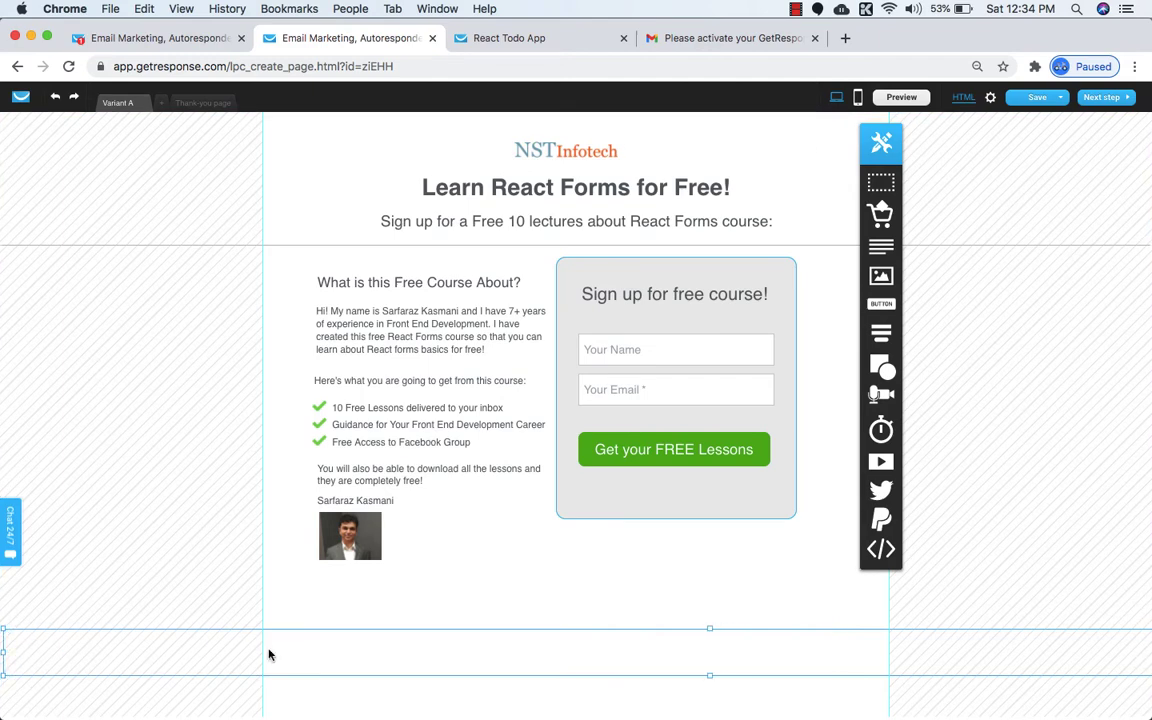
Fill the band with a darker blue matching the reference footer and reset the browser zoom.
left_click(716, 607)
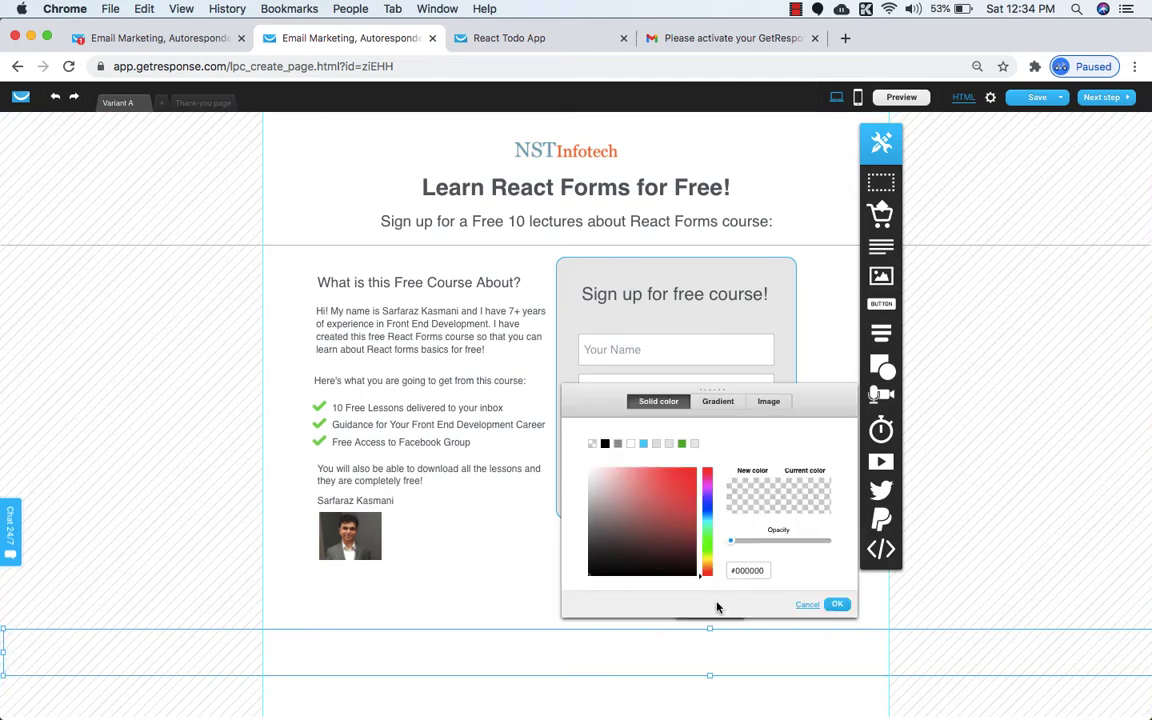
left_click(643, 444)
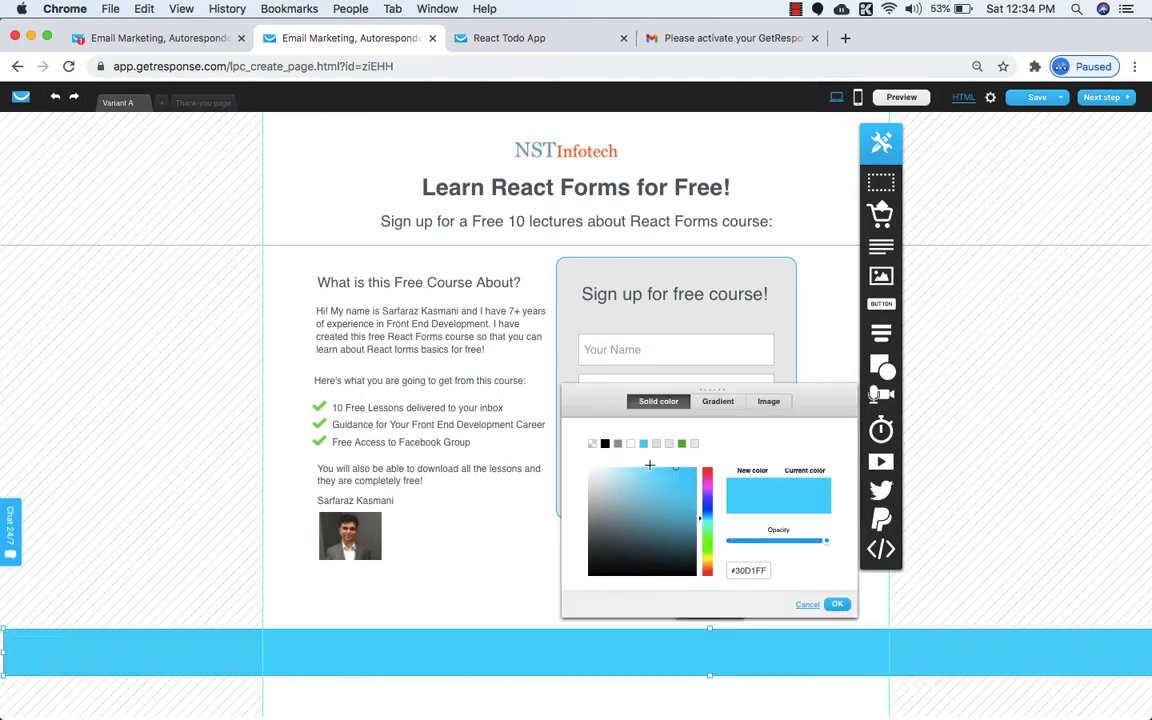
left_click(478, 37)
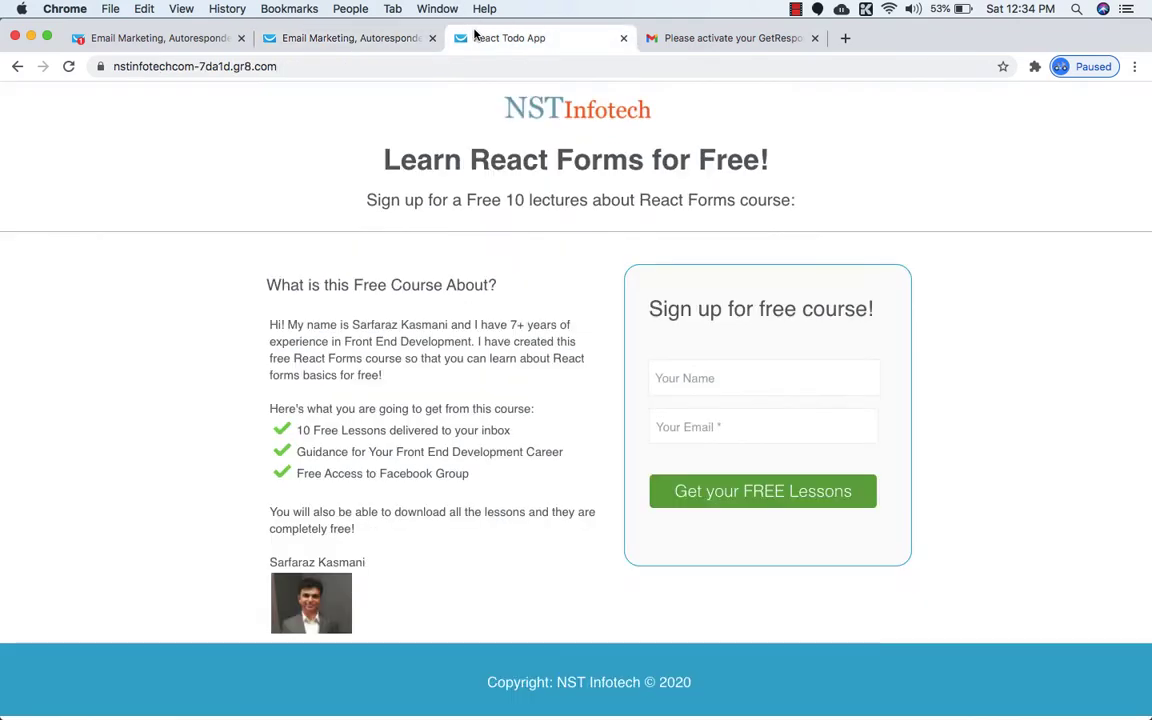
left_click(386, 38)
left_click(688, 482)
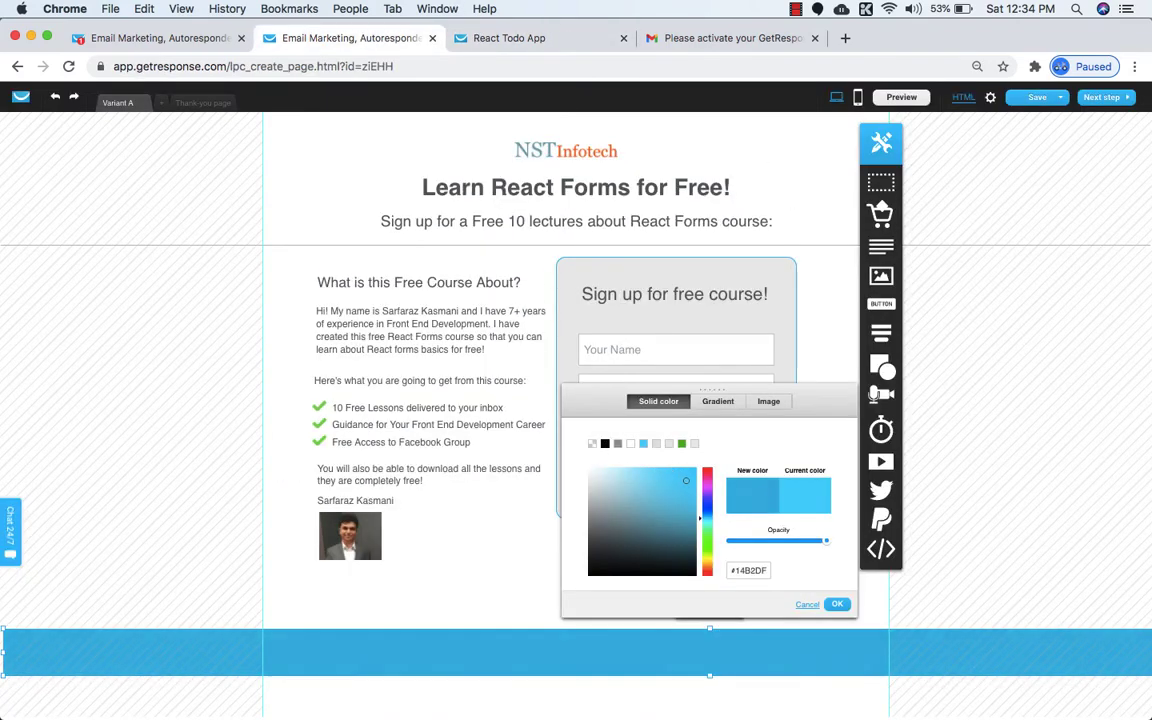
left_click(836, 604)
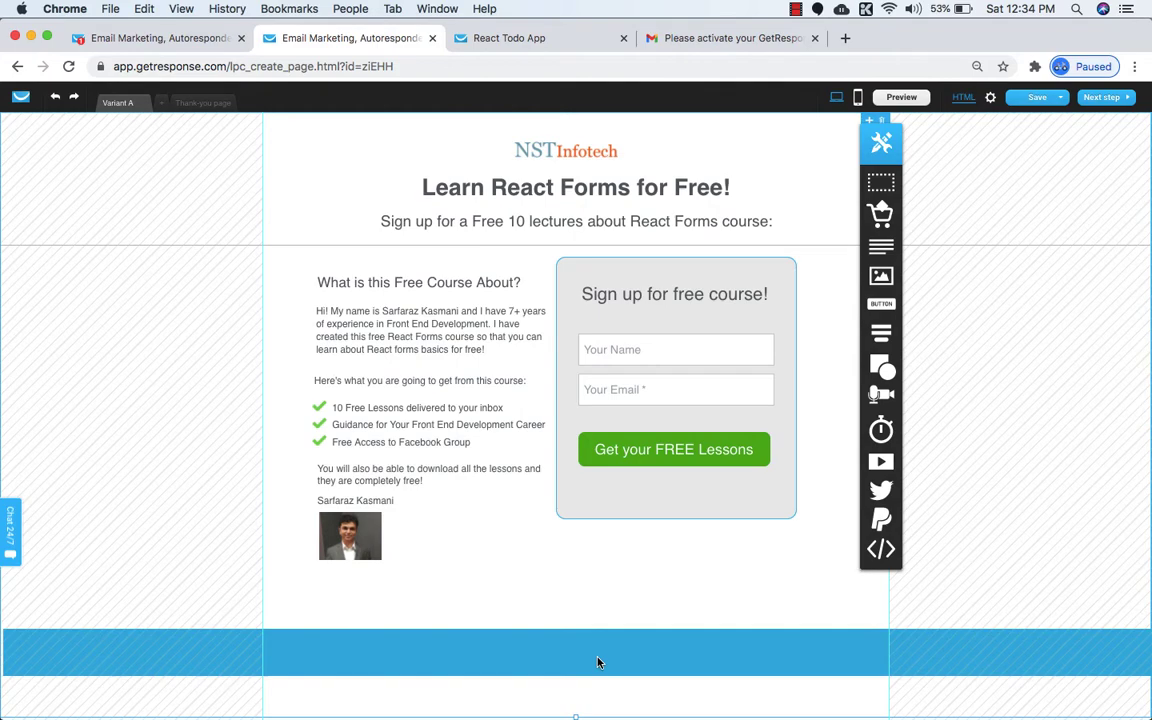
key("super+equal")
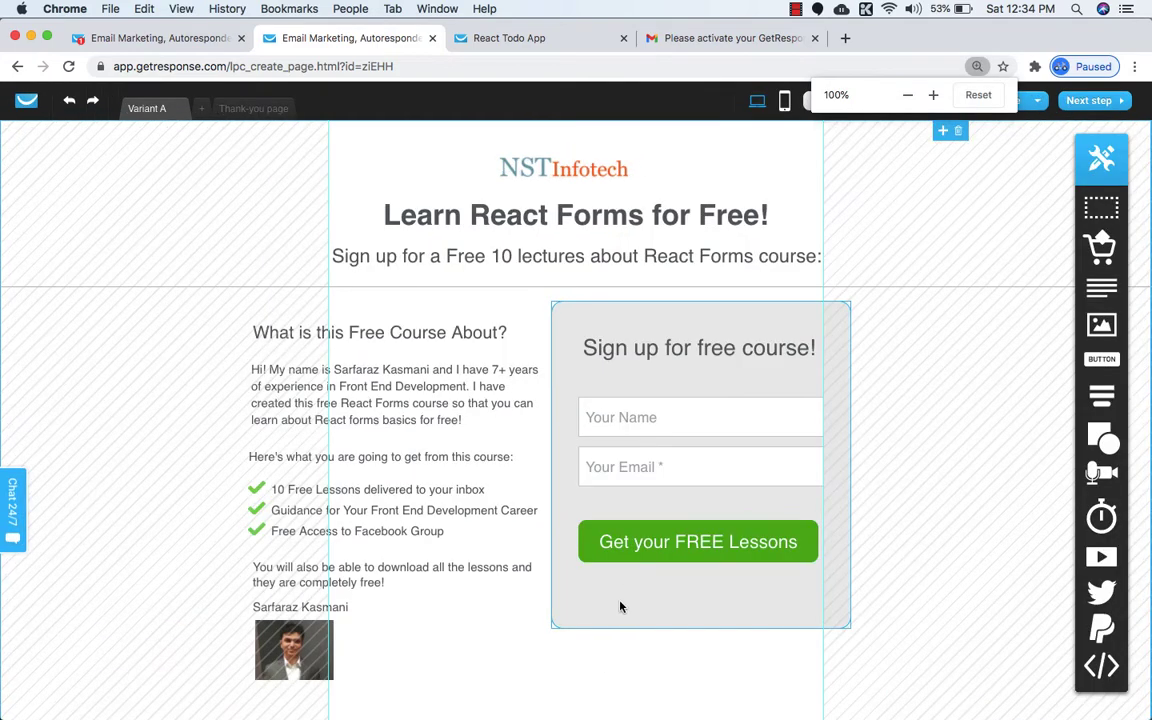
scroll(622, 600, "down", 4)
scroll(624, 643, "up", 2)
scroll(624, 643, "up", 3)
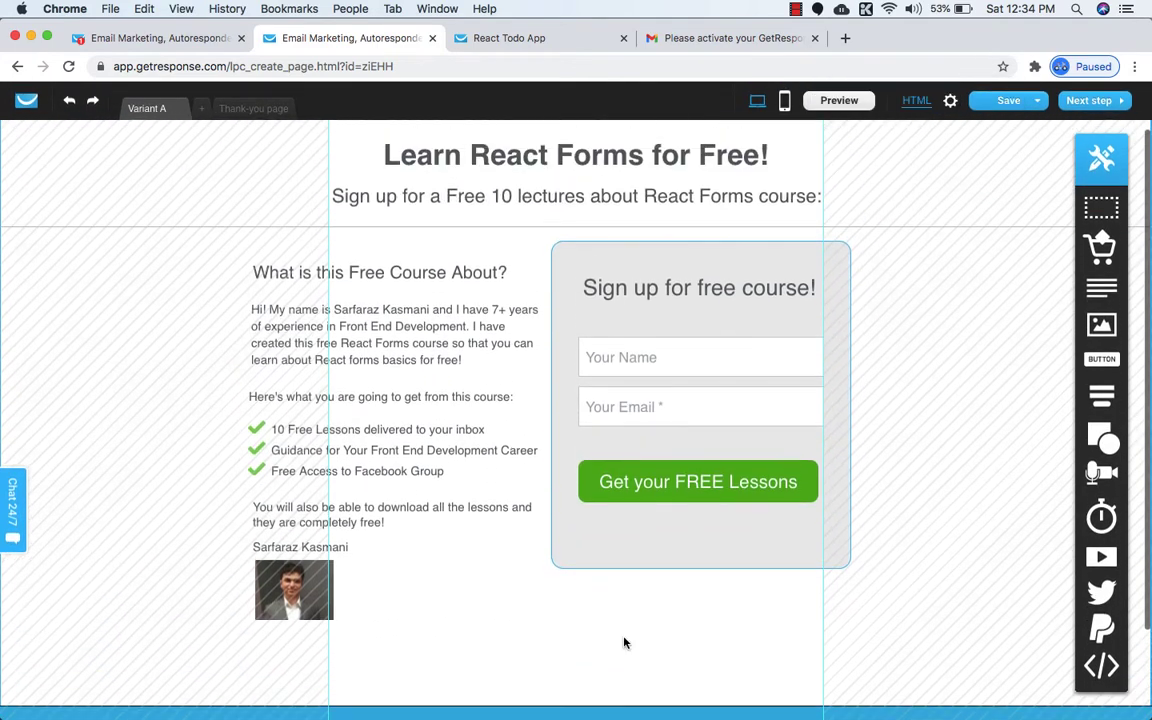
scroll(624, 643, "down", 1)
scroll(610, 630, "down", 1)
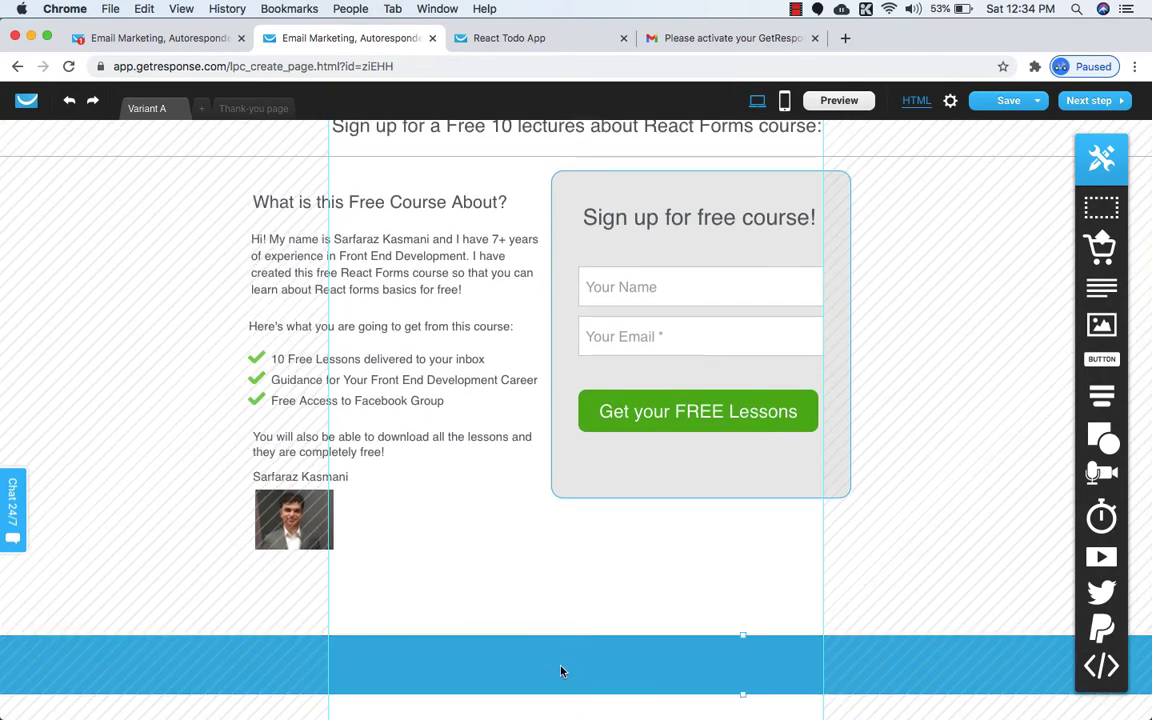
Copy the copyright line from the reference page into a new text element in the footer.
left_click(478, 38)
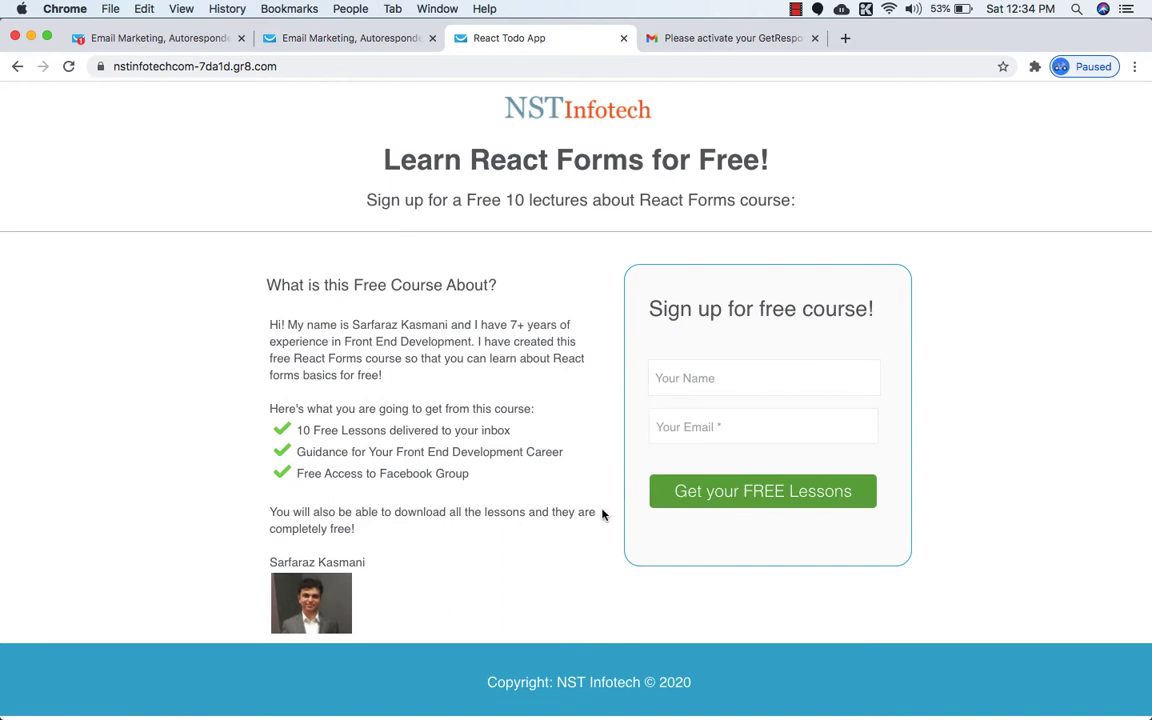
triple_click(561, 682)
key("super+c")
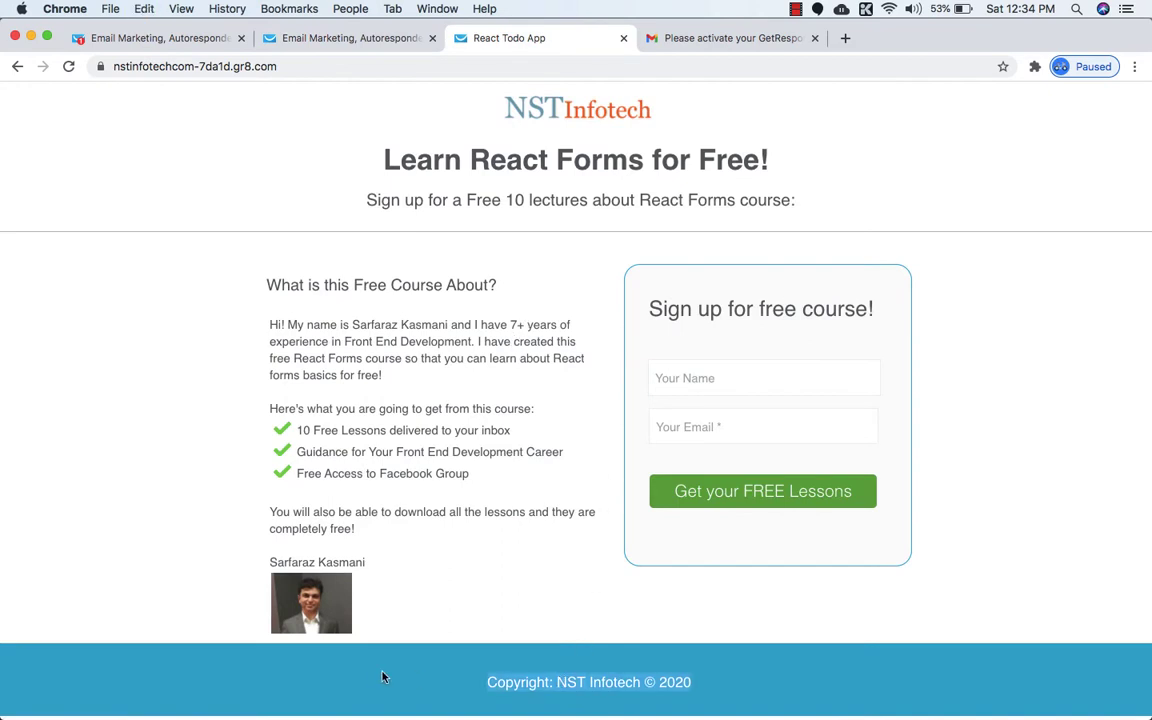
left_click(340, 38)
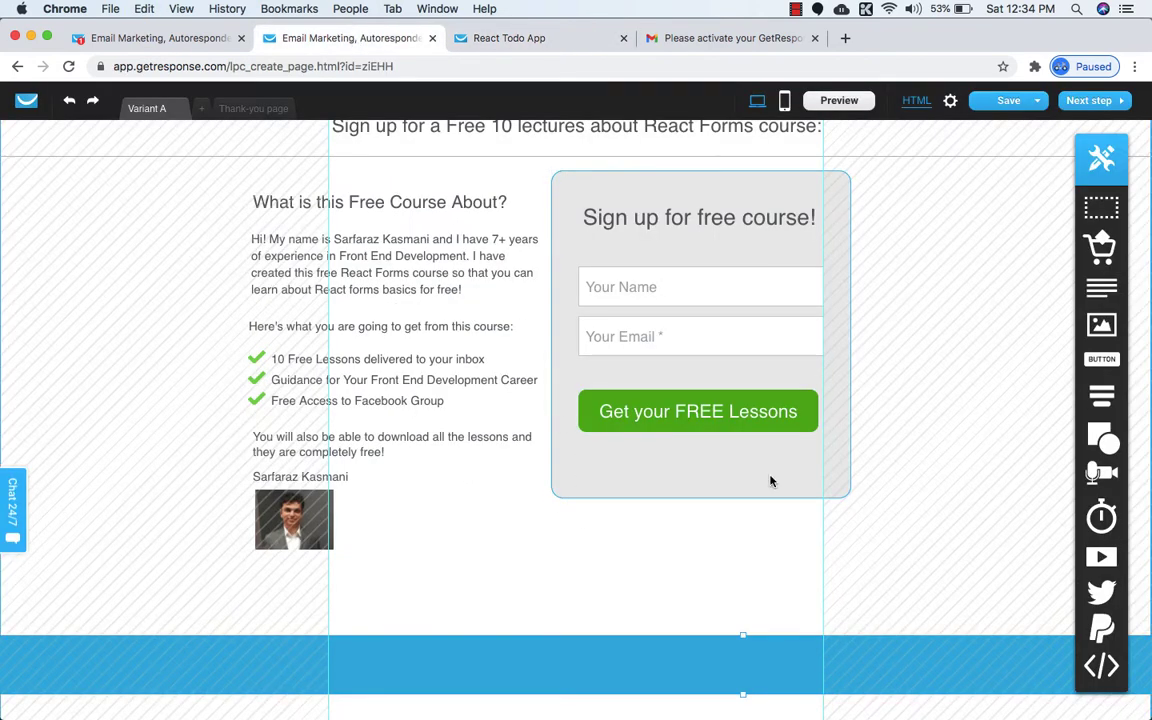
mouse_move(1102, 392)
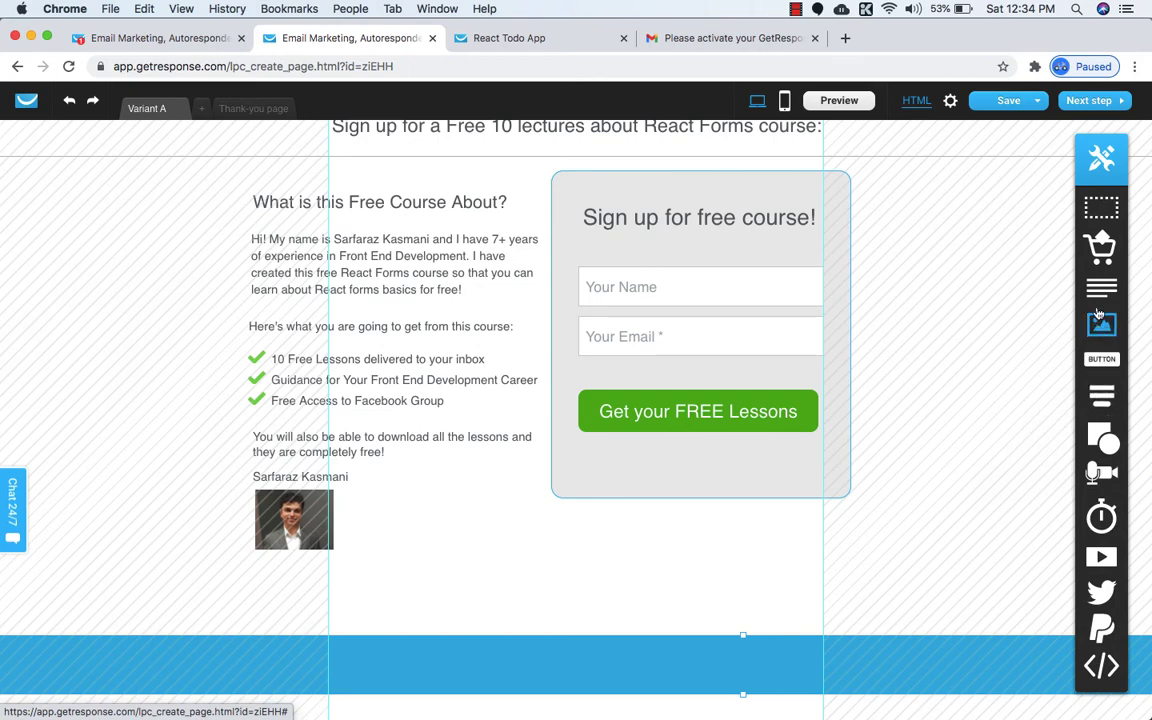
left_click_drag(1101, 288, 514, 670)
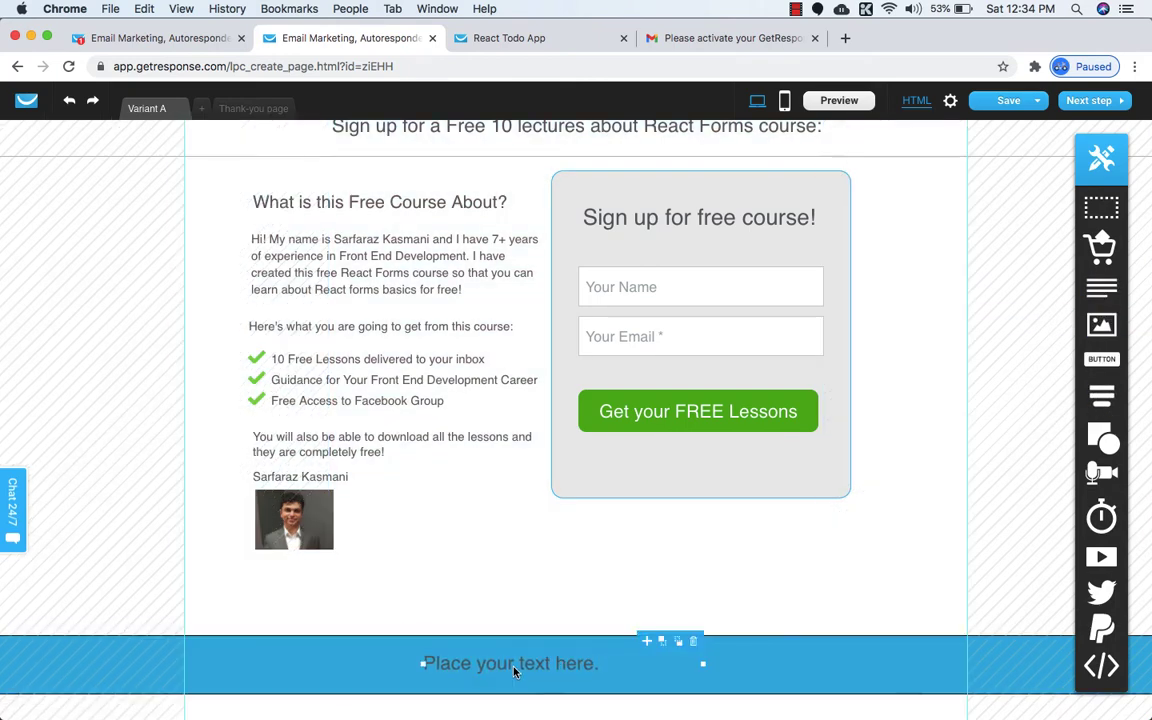
double_click(514, 668)
key("super+v")
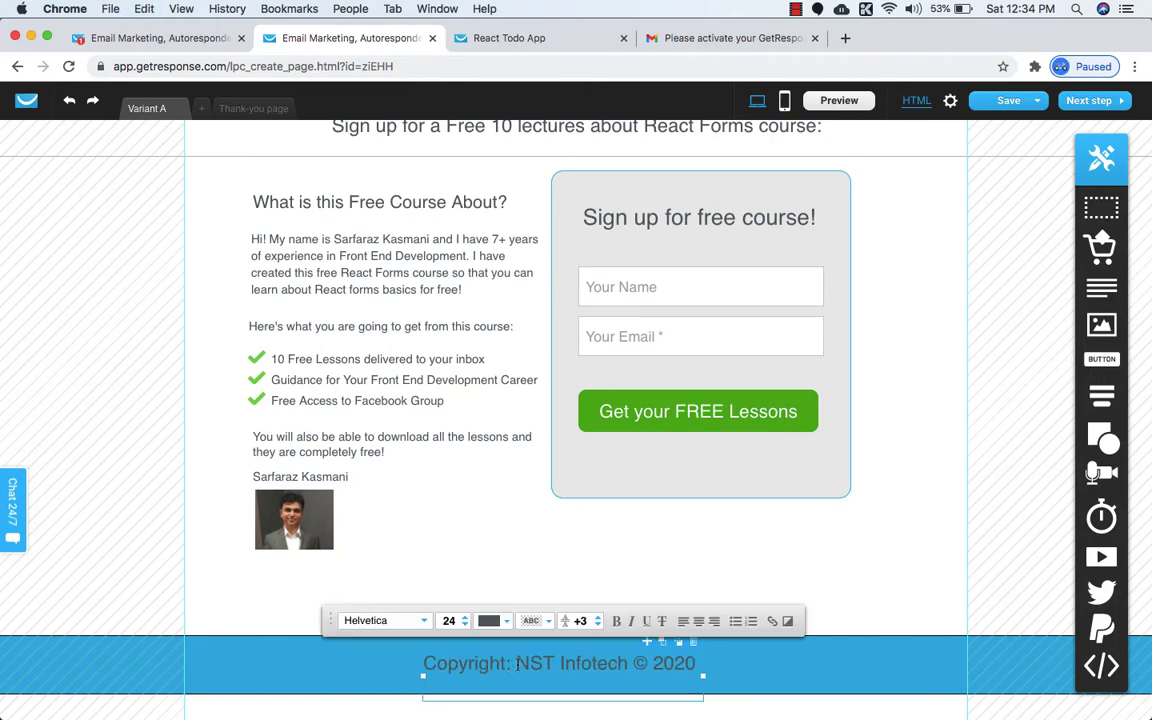
Format the copyright text at size 18, centred, in white (#FFFFFF).
left_click(464, 625)
left_click(464, 625)
left_click(464, 625)
left_click(464, 625)
left_click(464, 625)
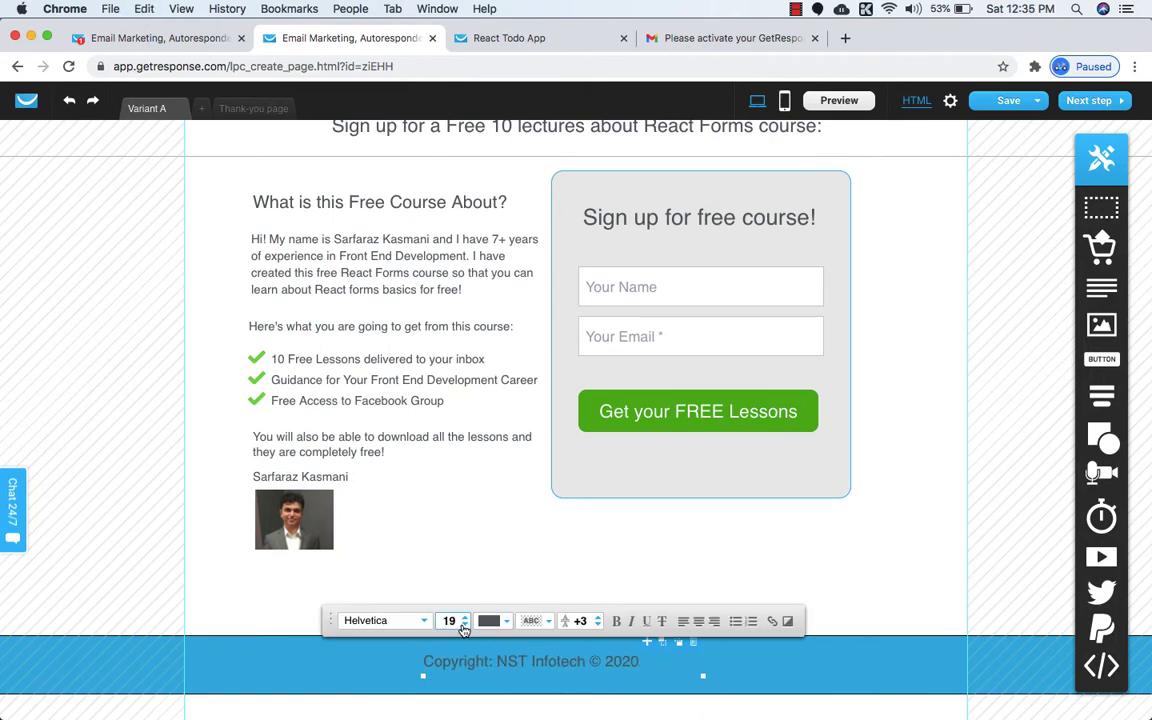
left_click(464, 625)
left_click(698, 622)
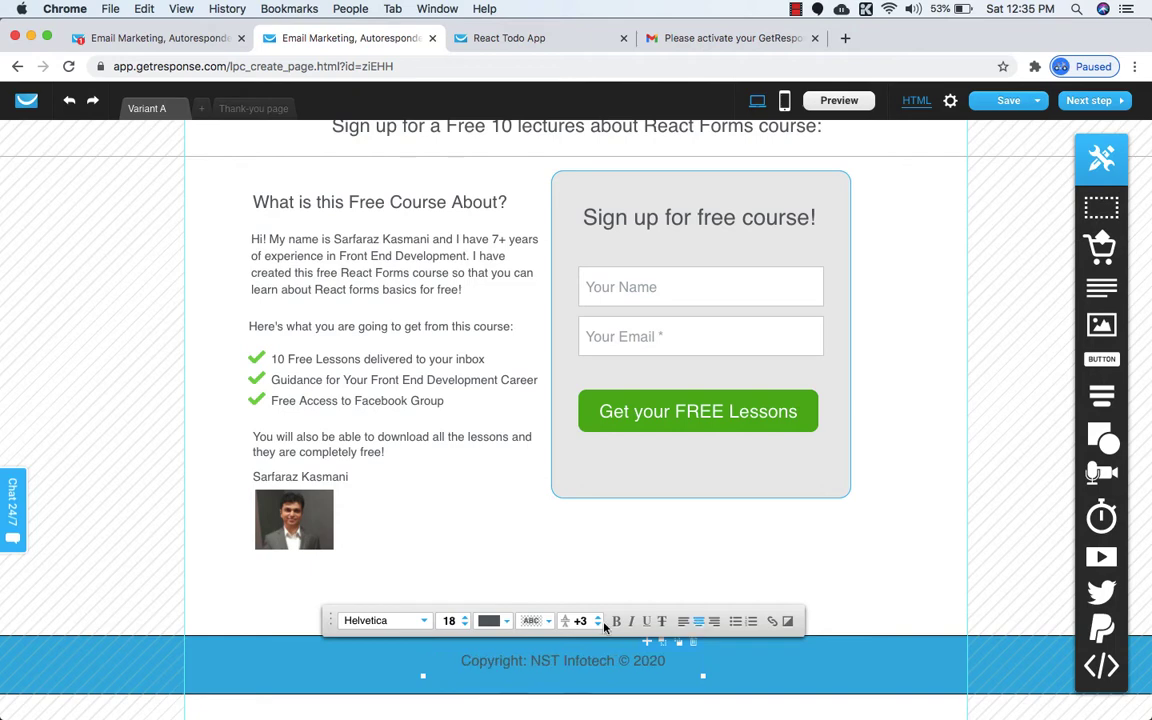
left_click(502, 623)
left_click_drag(422, 534, 377, 424)
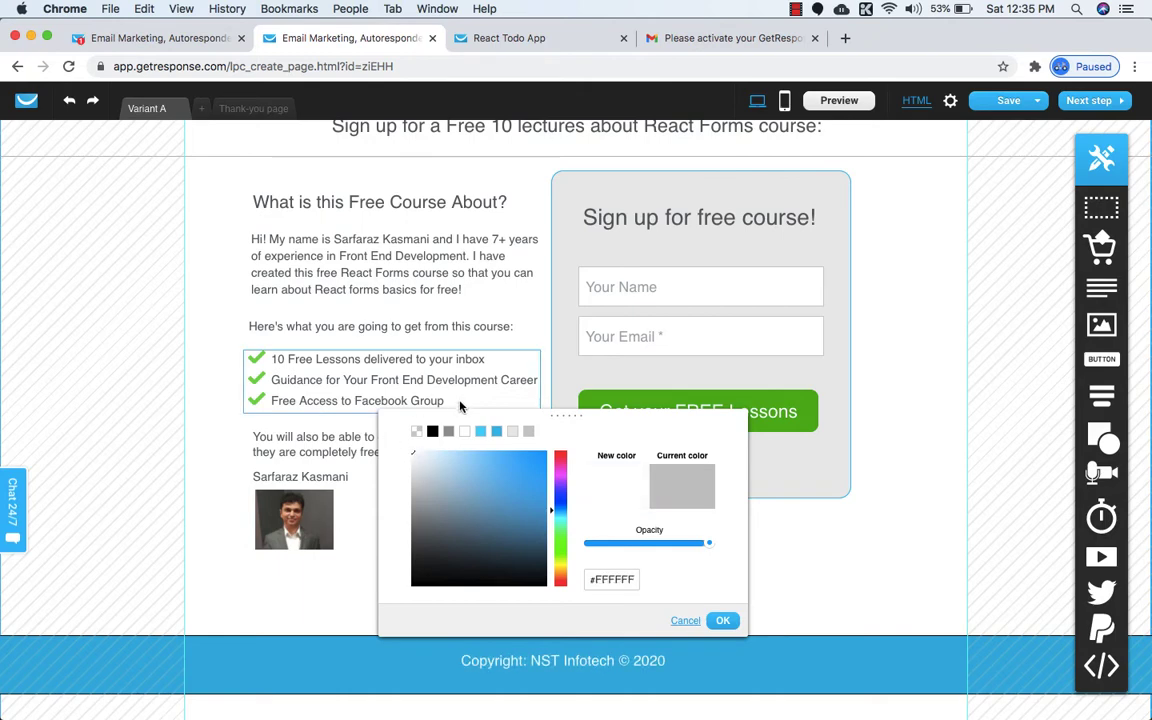
left_click(463, 434)
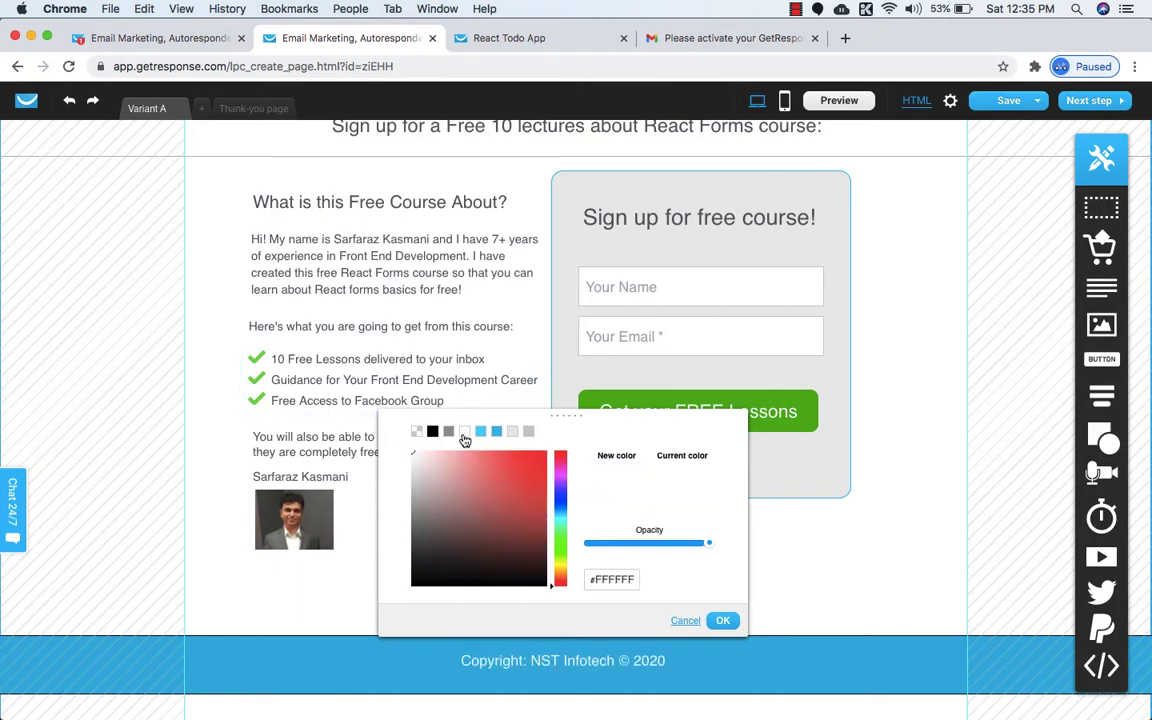
left_click(722, 622)
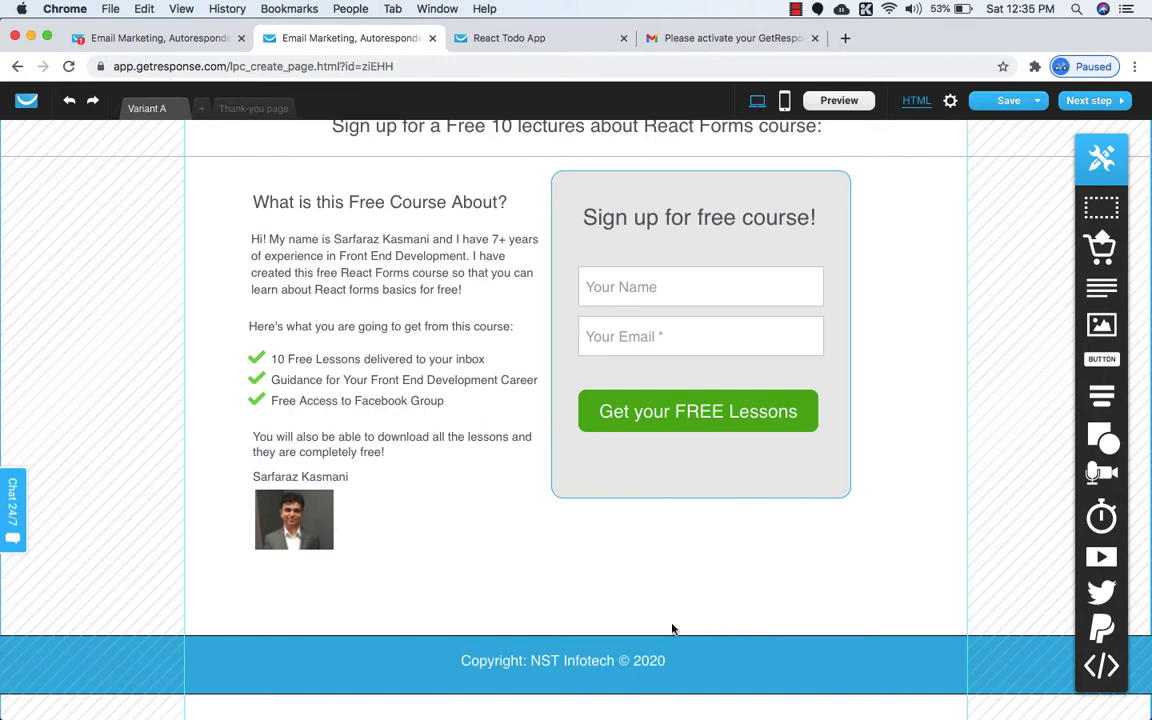
scroll(640, 680, "down", 1)
scroll(630, 676, "up", 3)
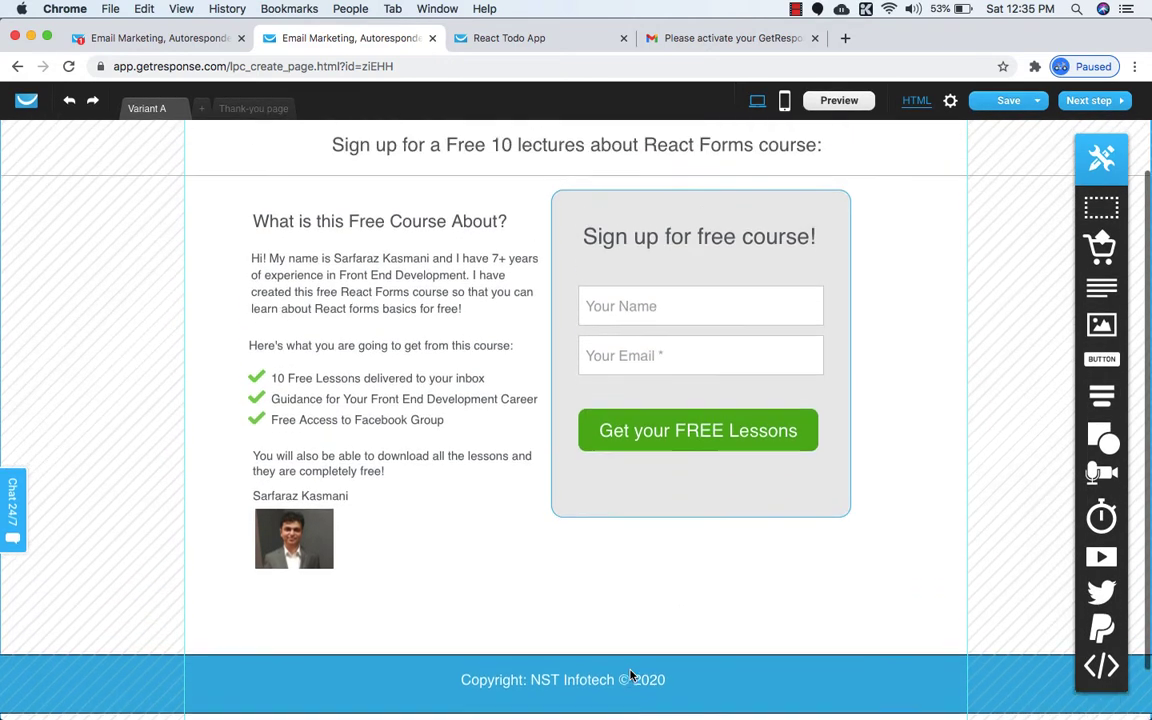
Save the landing page, scroll through its preview tab, and return to the editor.
left_click(1013, 120)
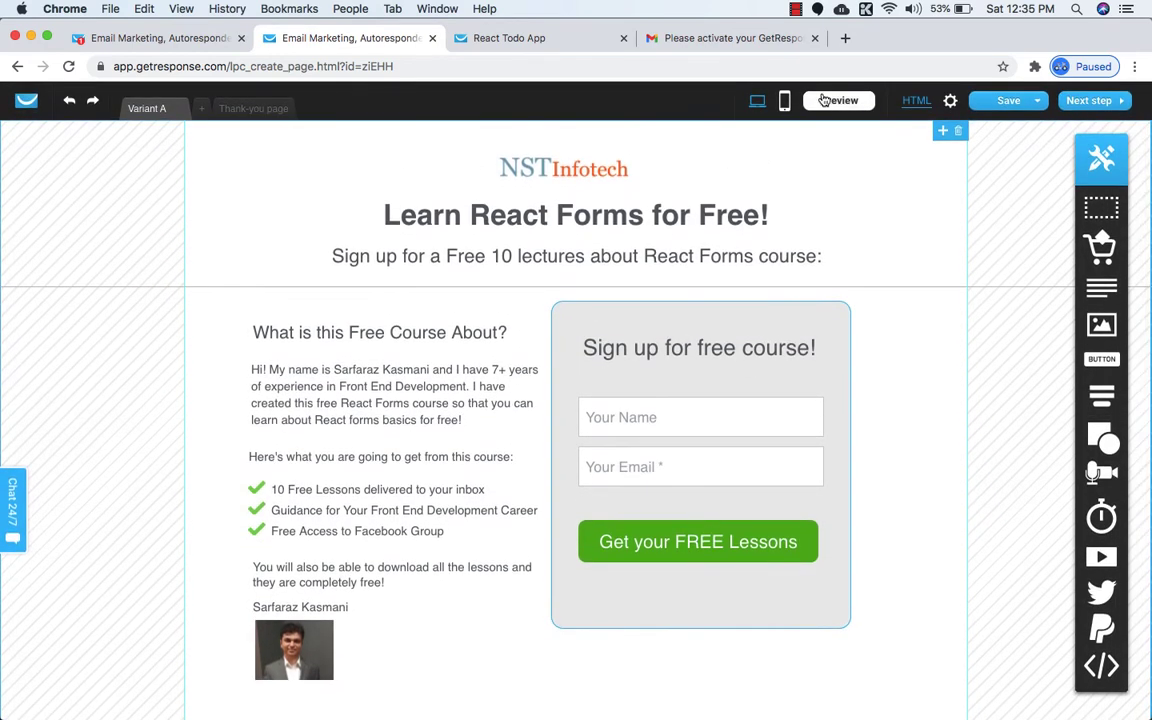
left_click(832, 105)
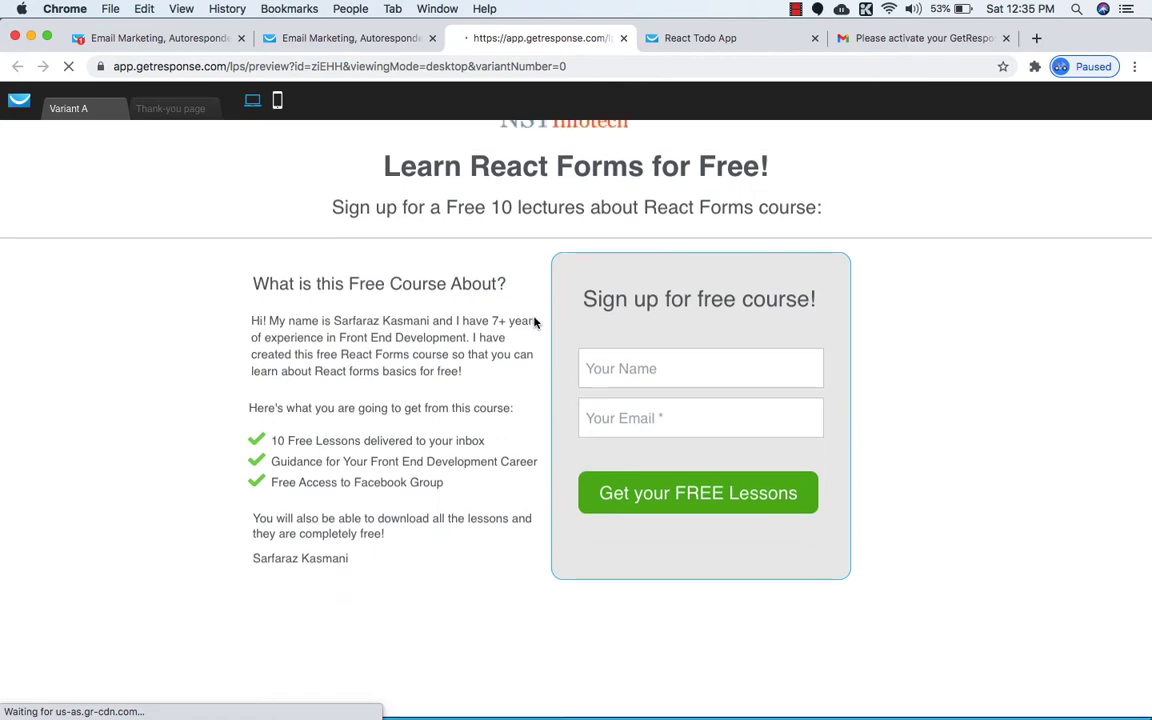
scroll(534, 323, "down", 2)
scroll(534, 323, "up", 2)
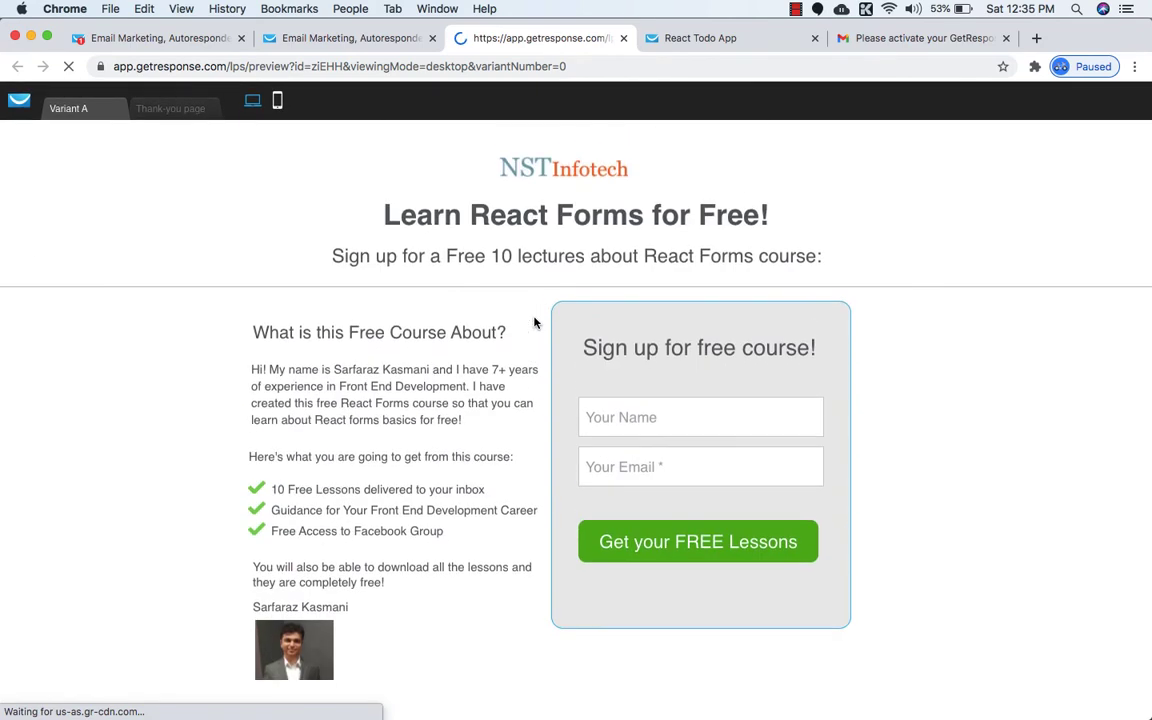
scroll(534, 323, "down", 2)
scroll(534, 323, "up", 2)
scroll(534, 323, "down", 2)
scroll(534, 323, "up", 2)
left_click(363, 45)
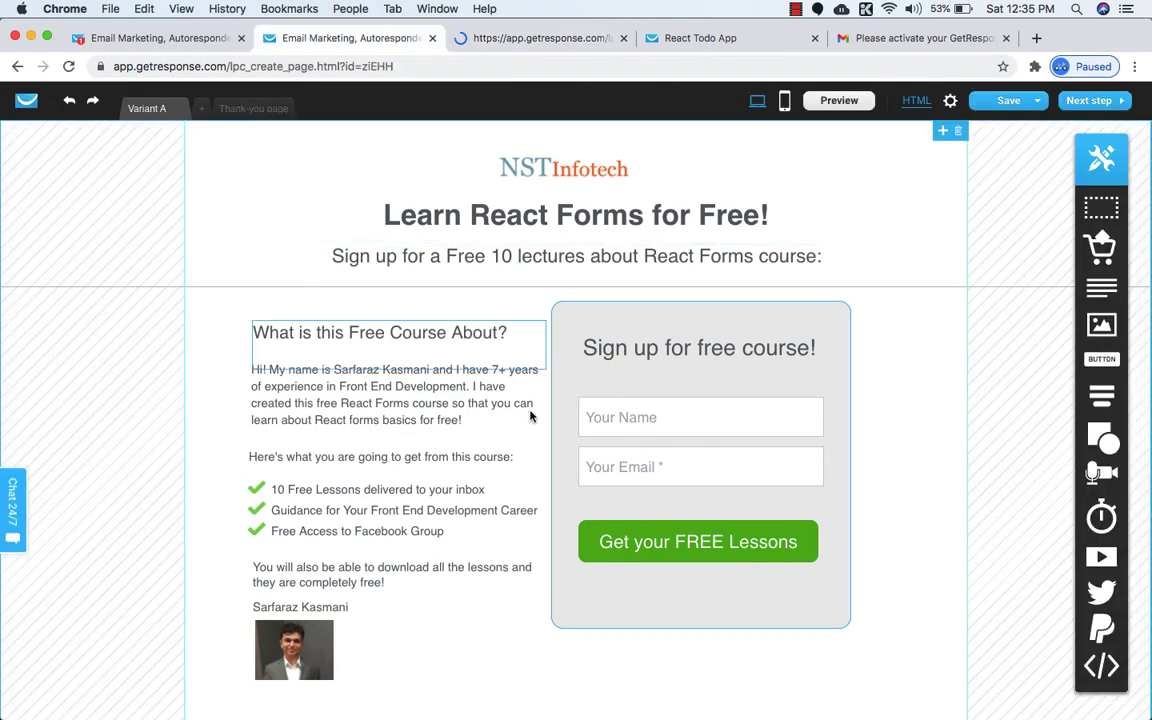
Nudge the sign-up box right and shrink the empty section below the footer.
left_click(843, 485)
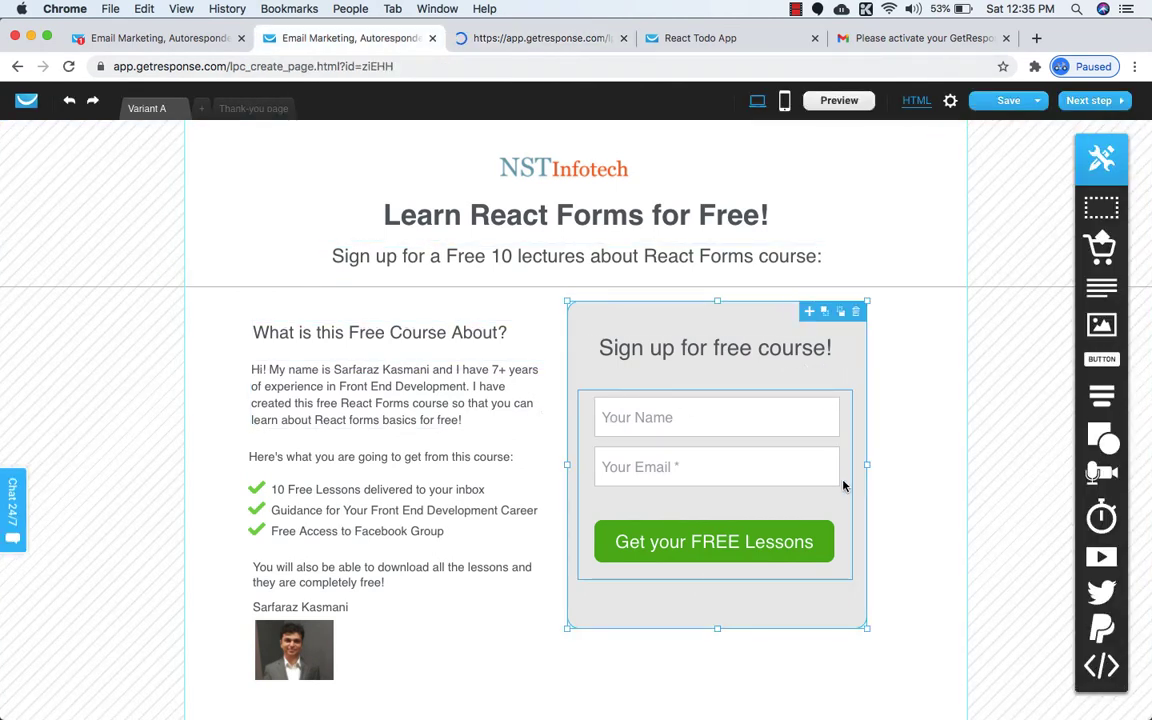
scroll(560, 530, "down", 3)
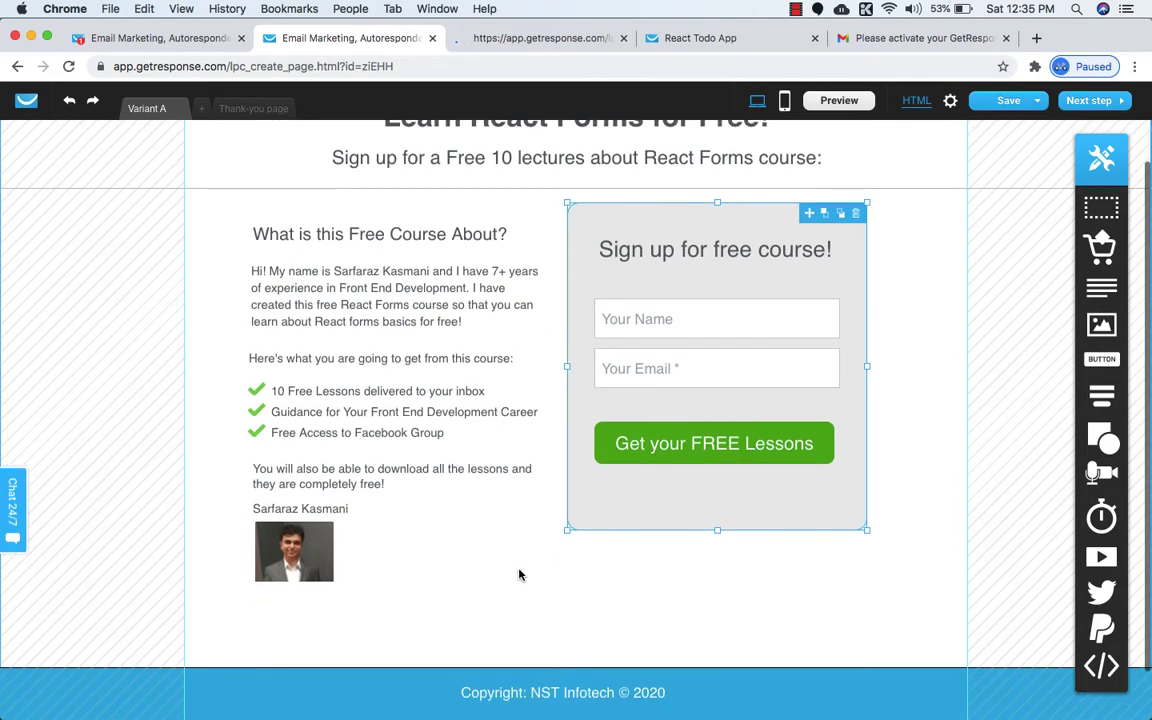
scroll(545, 620, "down", 2)
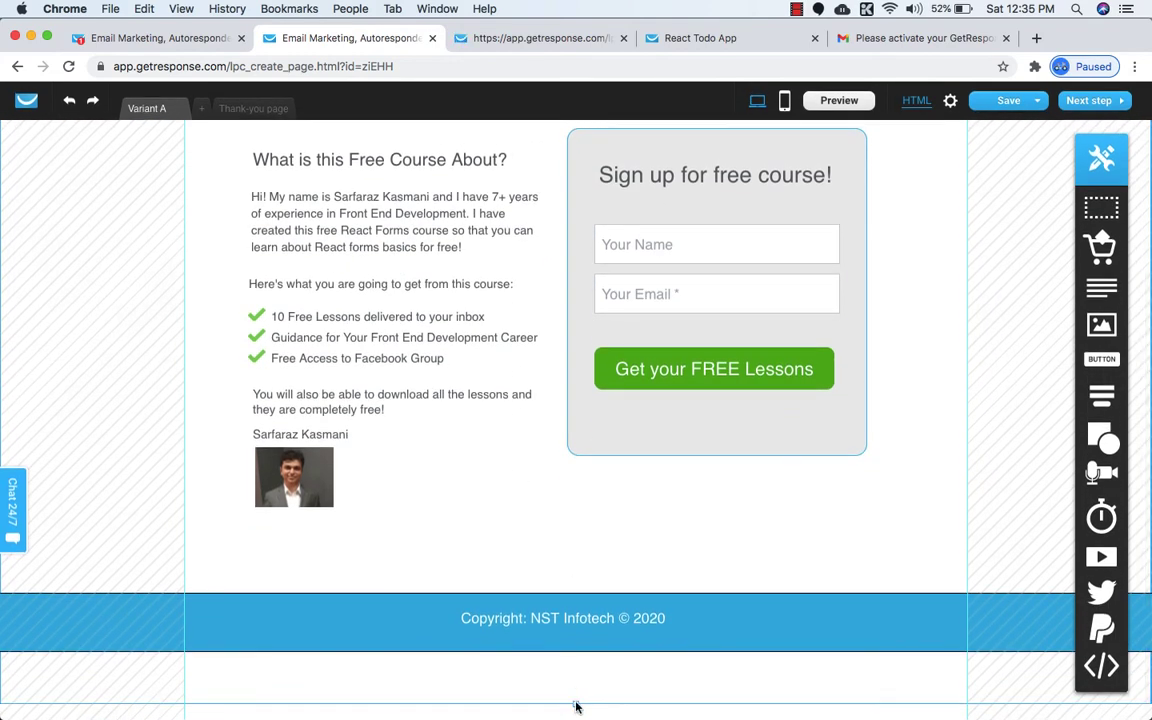
left_click_drag(576, 701, 576, 671)
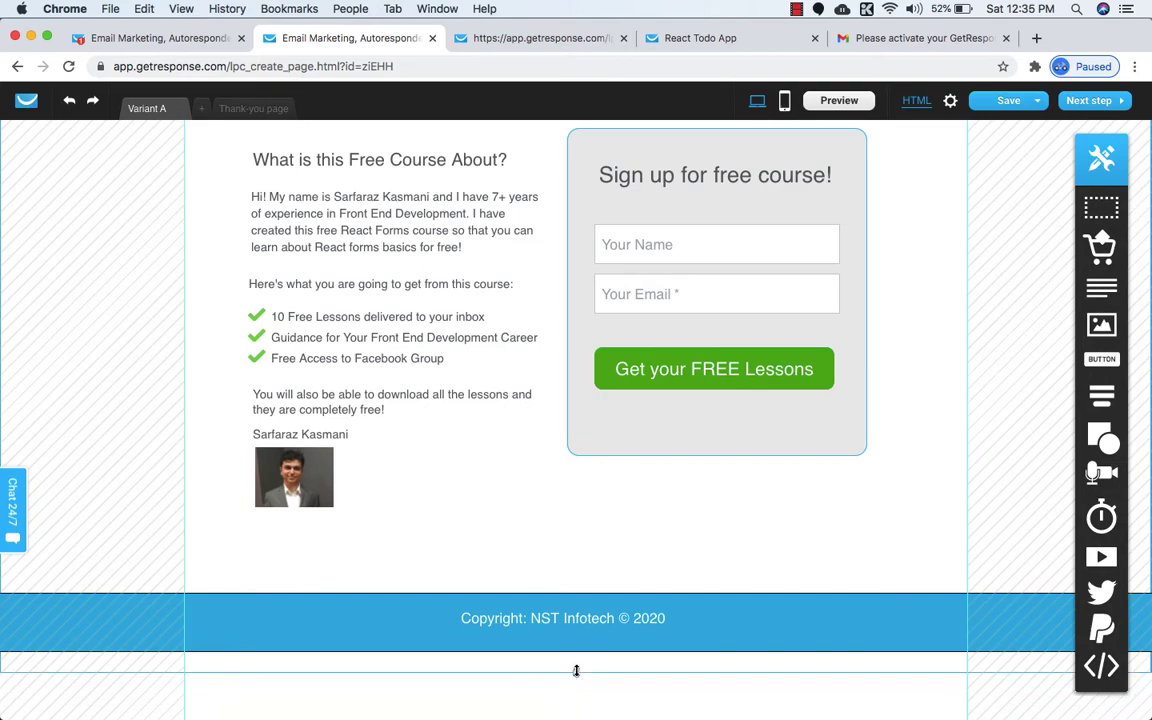
scroll(570, 571, "up", 3)
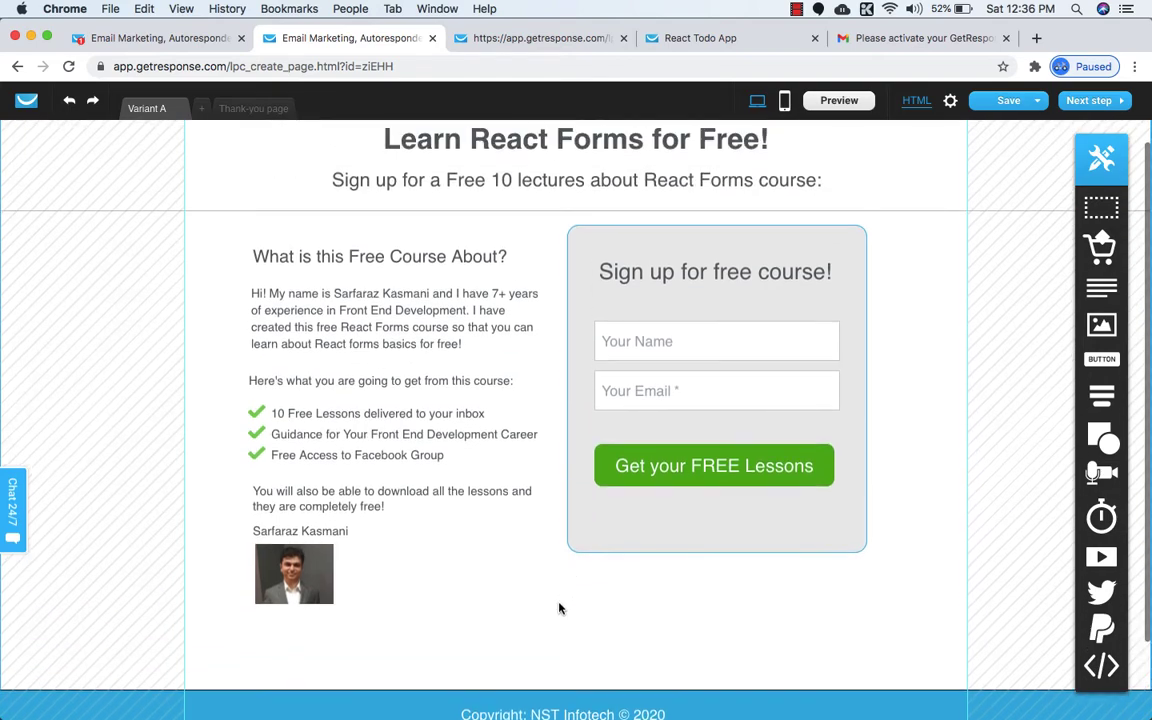
scroll(559, 608, "down", 3)
scroll(559, 608, "up", 5)
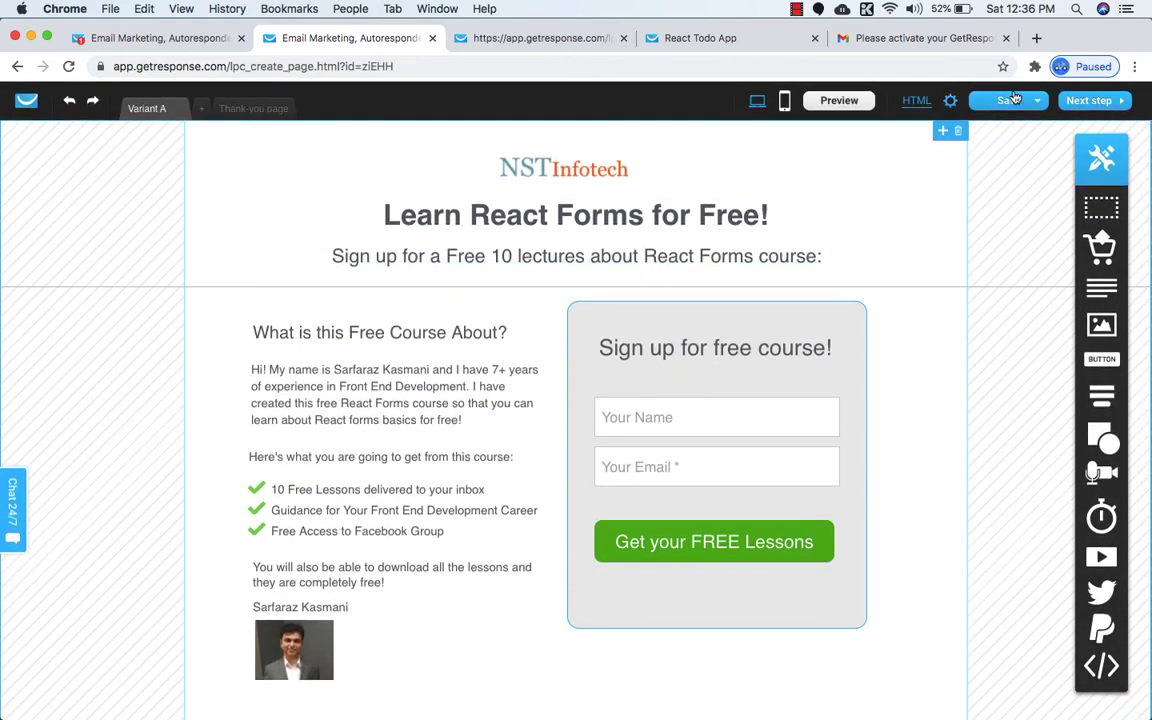
Save the page and reload the preview tab to confirm the changes.
left_click(1036, 102)
left_click(991, 123)
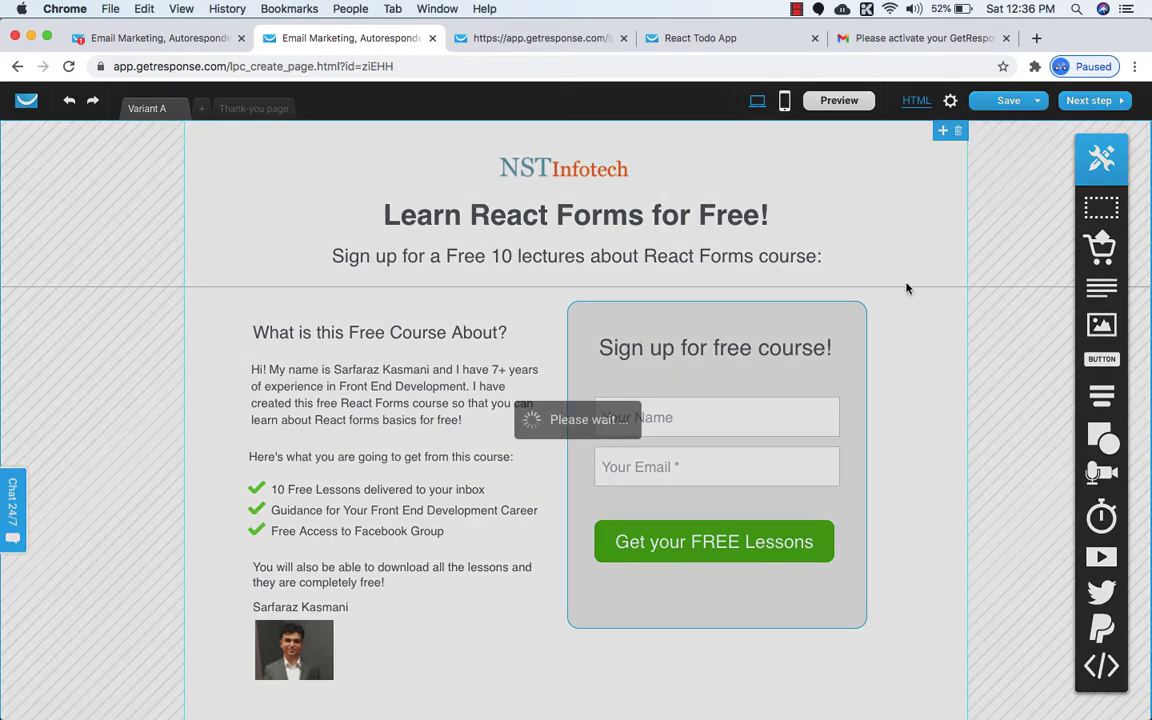
scroll(689, 216, "down", 3)
scroll(689, 216, "up", 3)
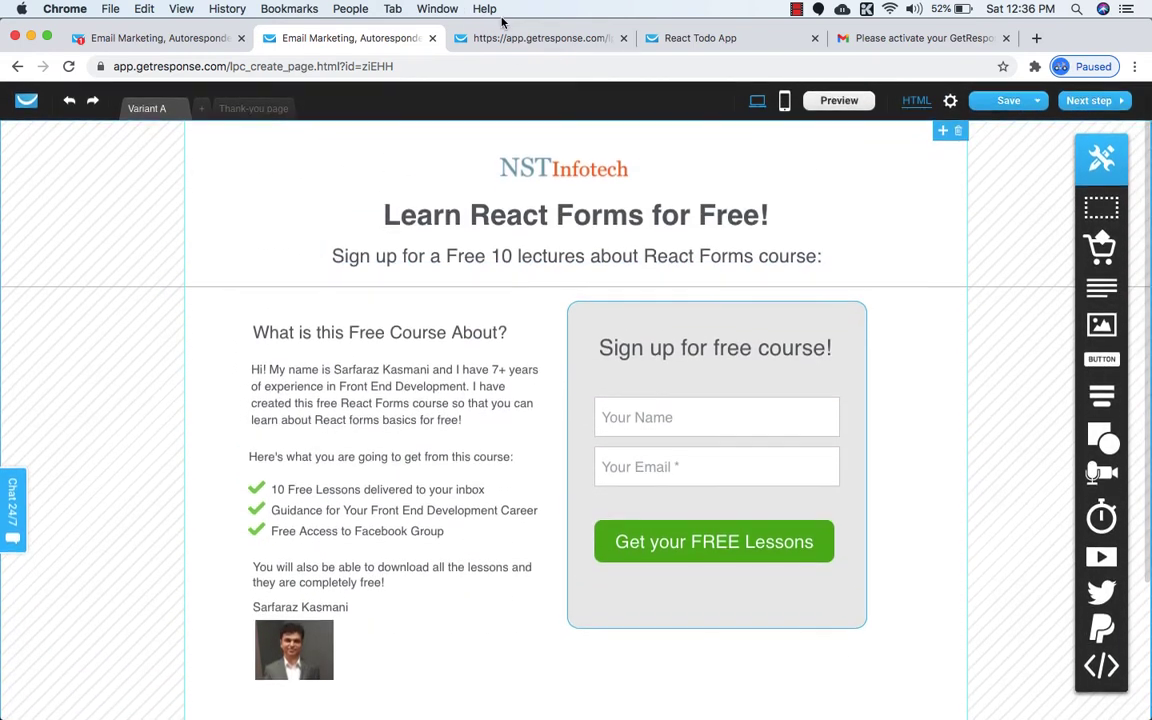
left_click(470, 40)
scroll(528, 122, "down", 3)
scroll(528, 122, "up", 3)
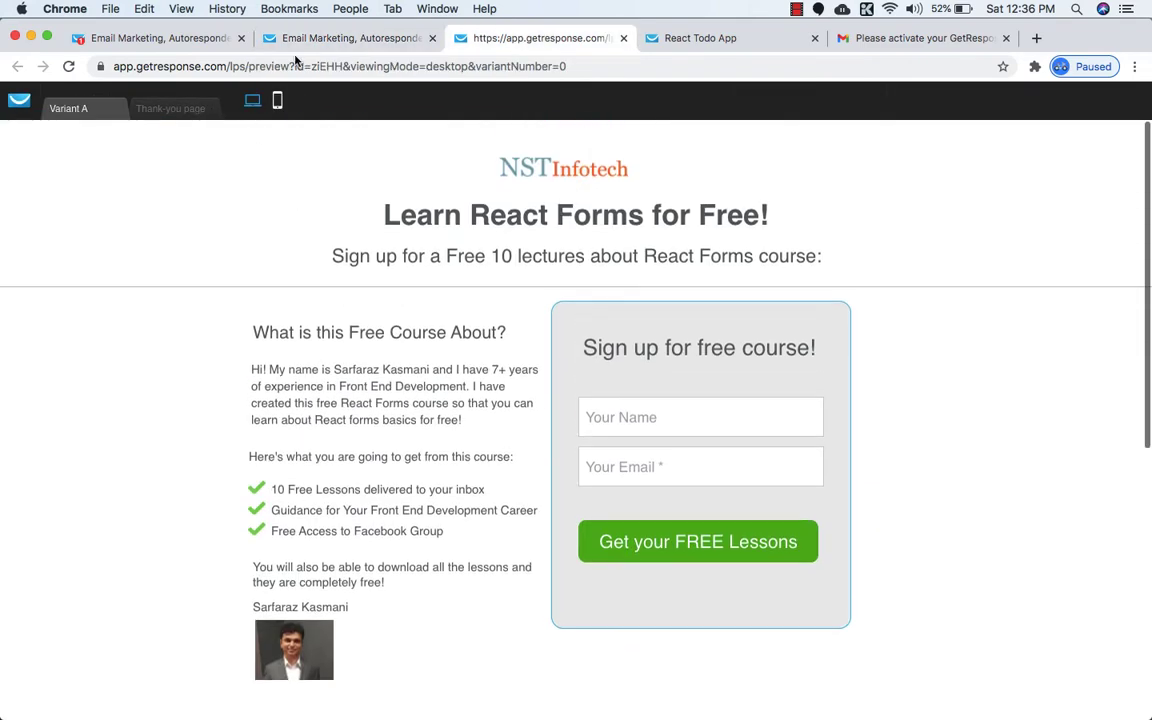
scroll(221, 213, "down", 5)
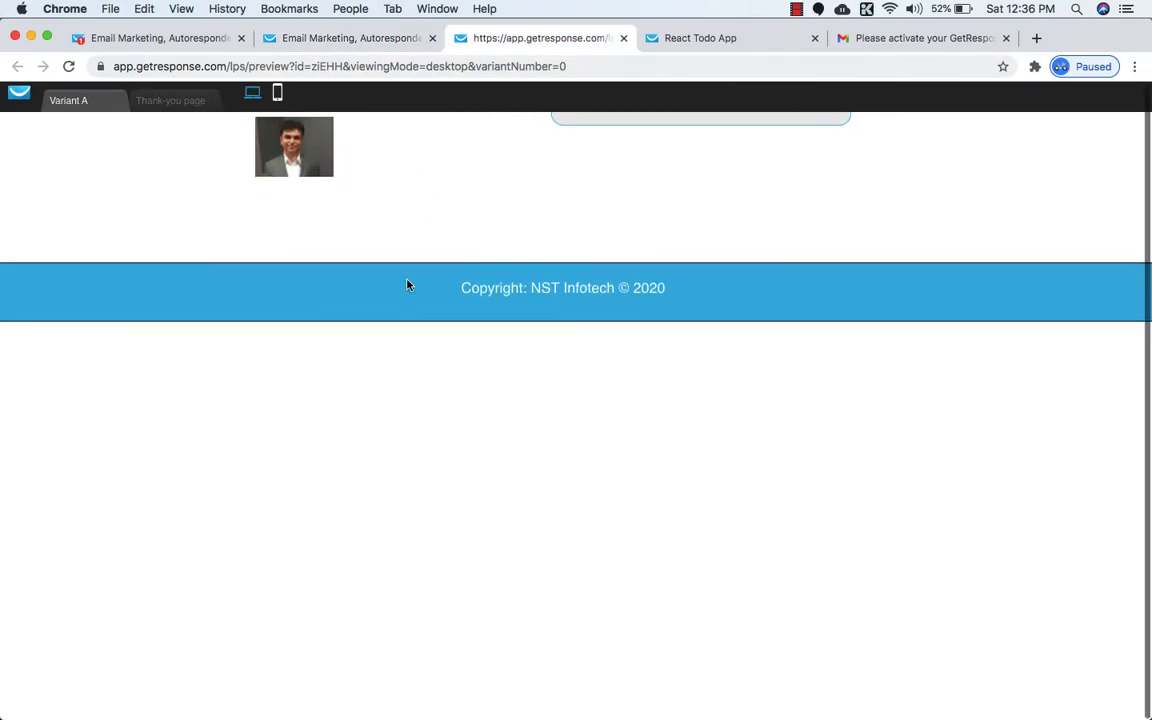
scroll(407, 285, "up", 5)
left_click(68, 66)
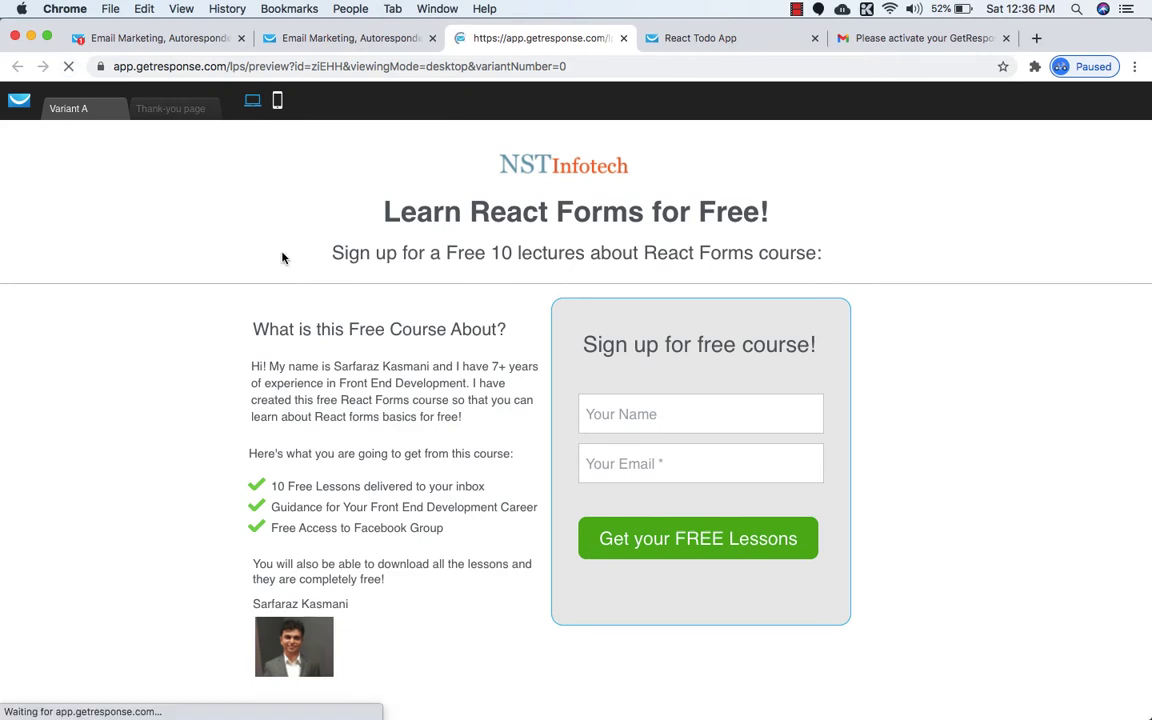
scroll(382, 369, "down", 5)
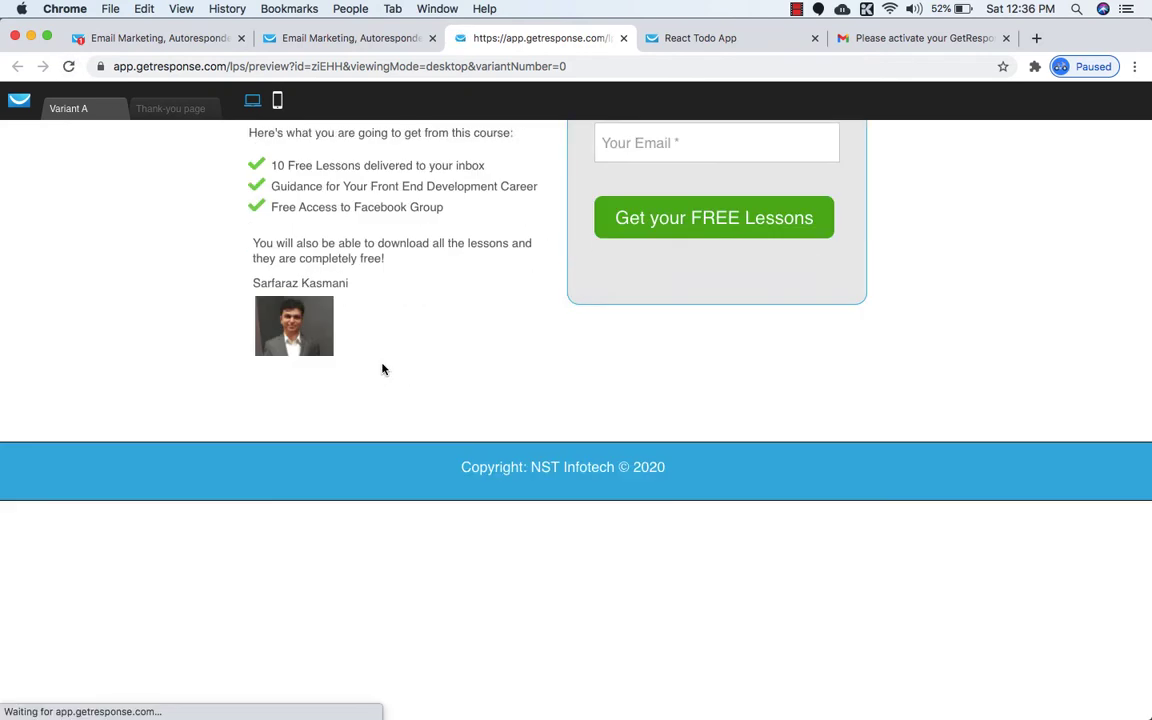
scroll(382, 369, "up", 5)
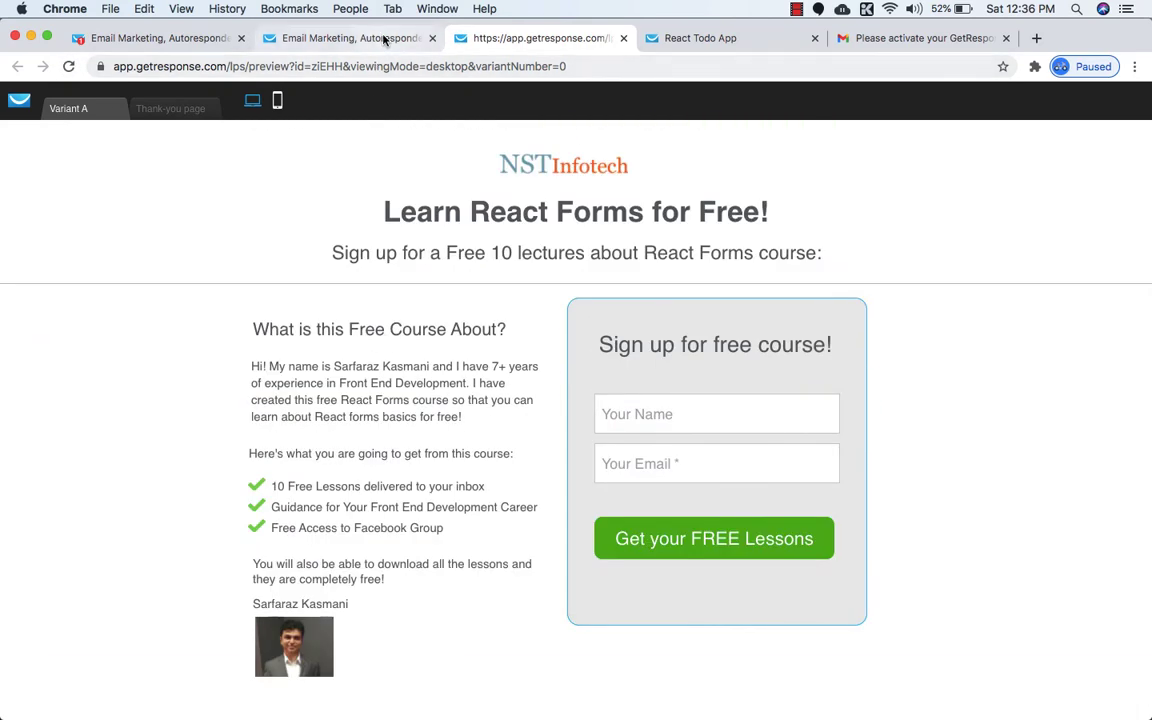
left_click(345, 38)
scroll(563, 713, "up", 1)
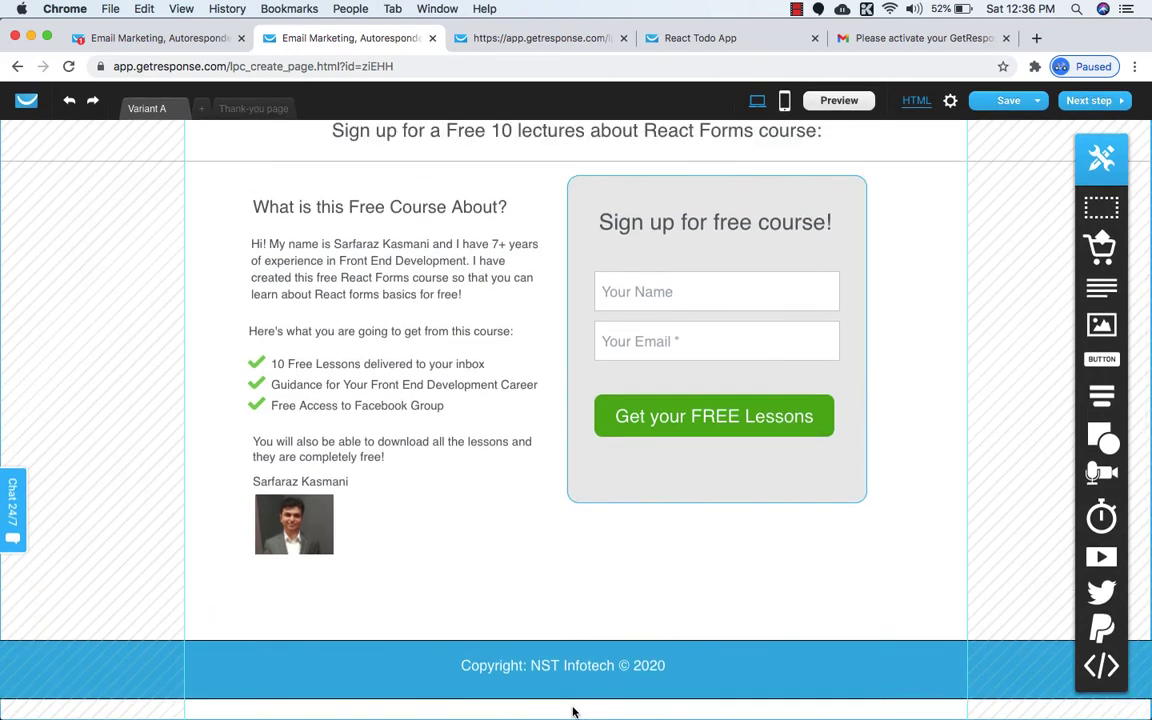
Zoom the editor to 75% and stretch the blue footer to the page's left edge.
key("super+minus")
key("super+minus")
key("super+minus")
key("super+minus")
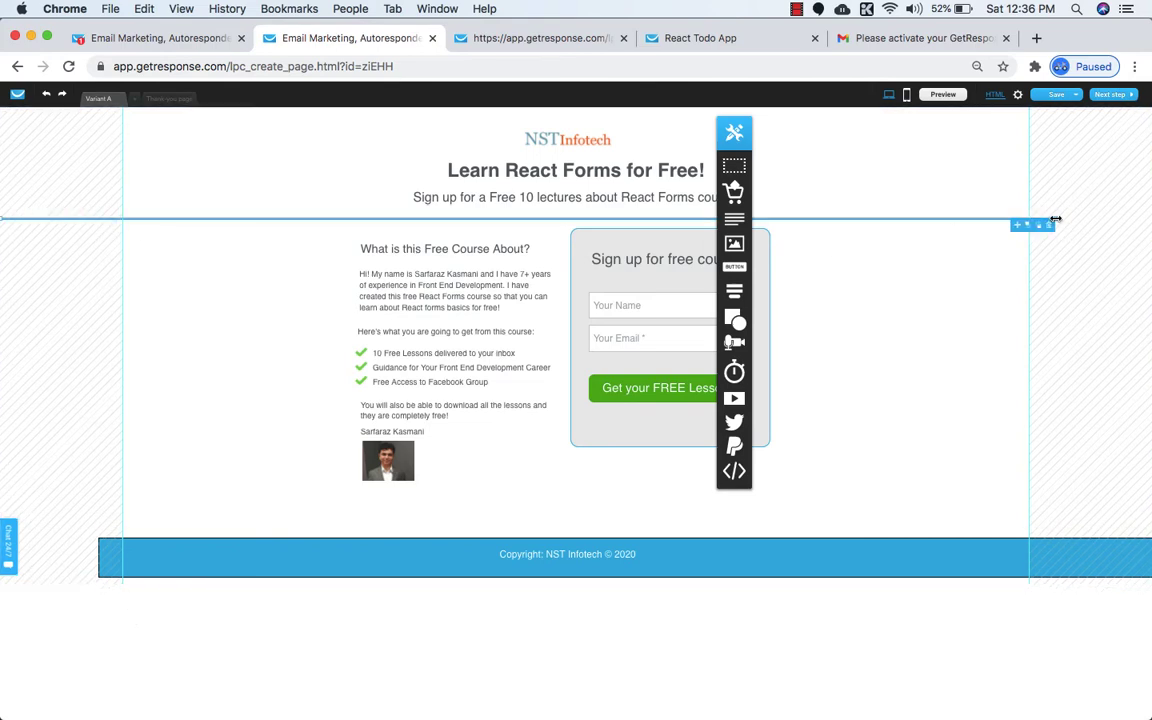
left_click(167, 568)
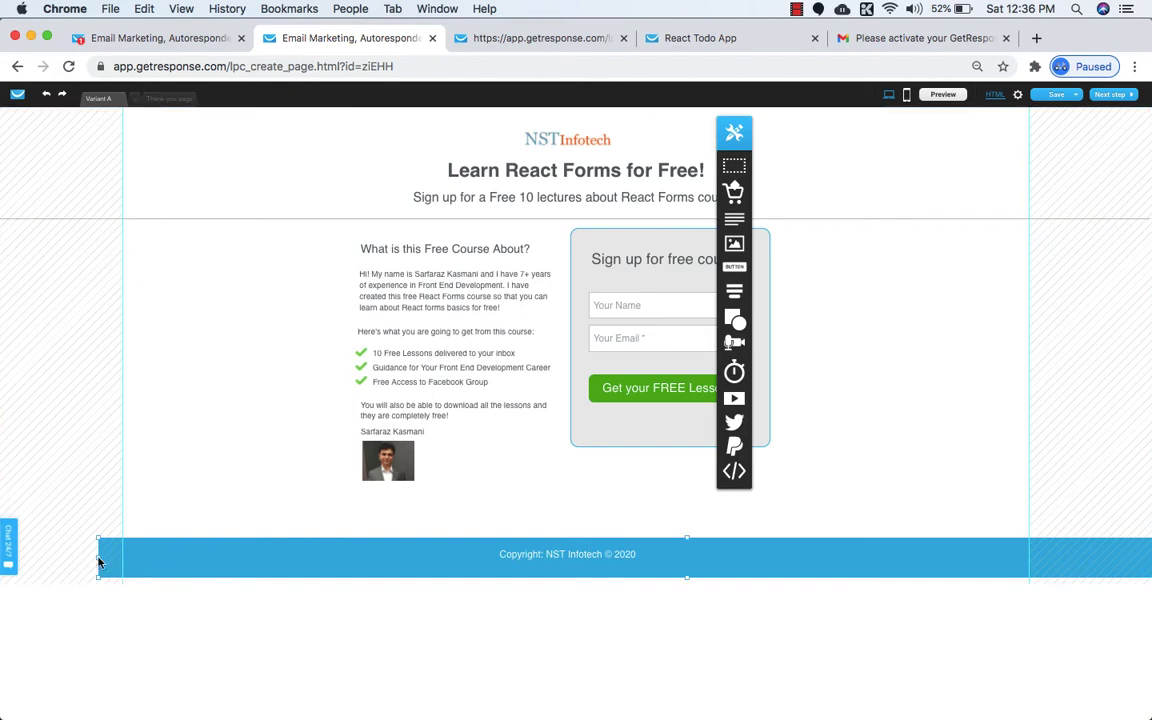
left_click_drag(97, 558, 2, 547)
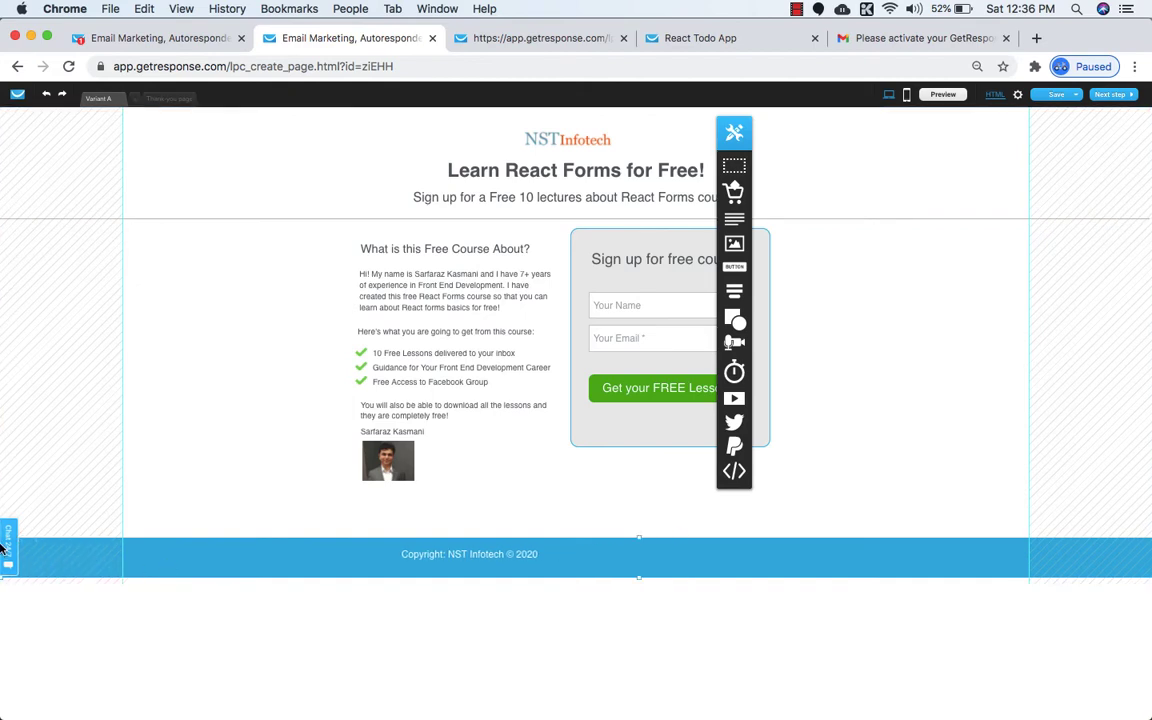
Change the footer's border colour from black to transparent.
left_click(499, 556)
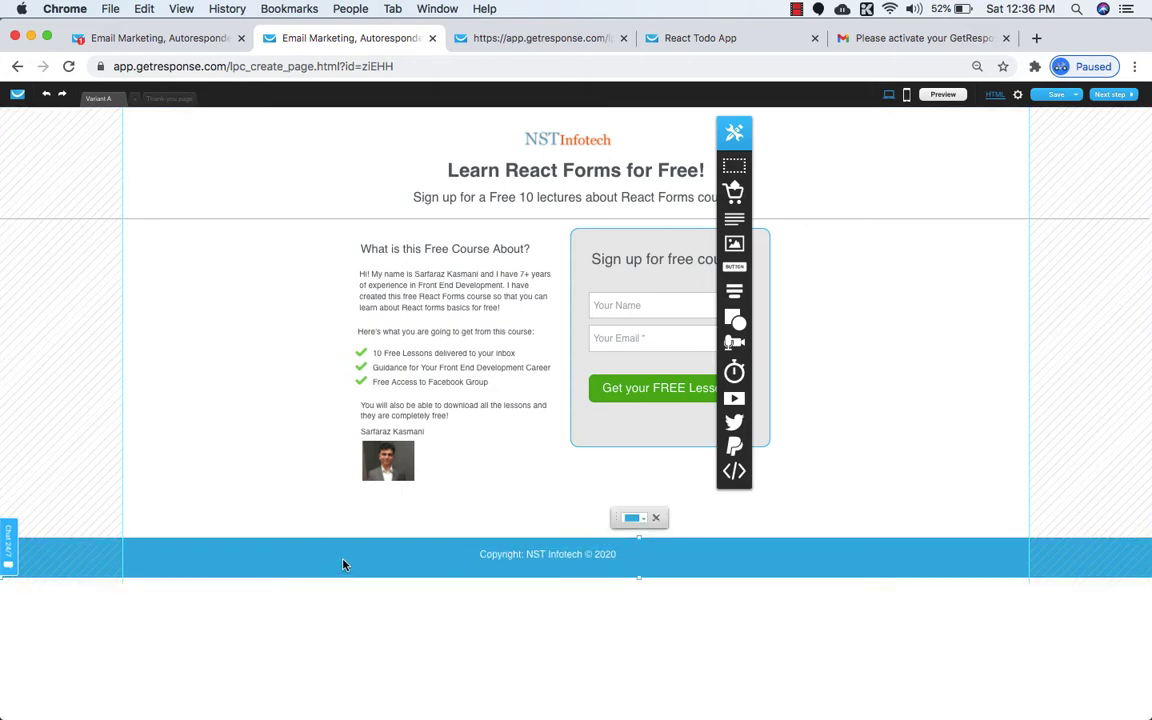
left_click(657, 519)
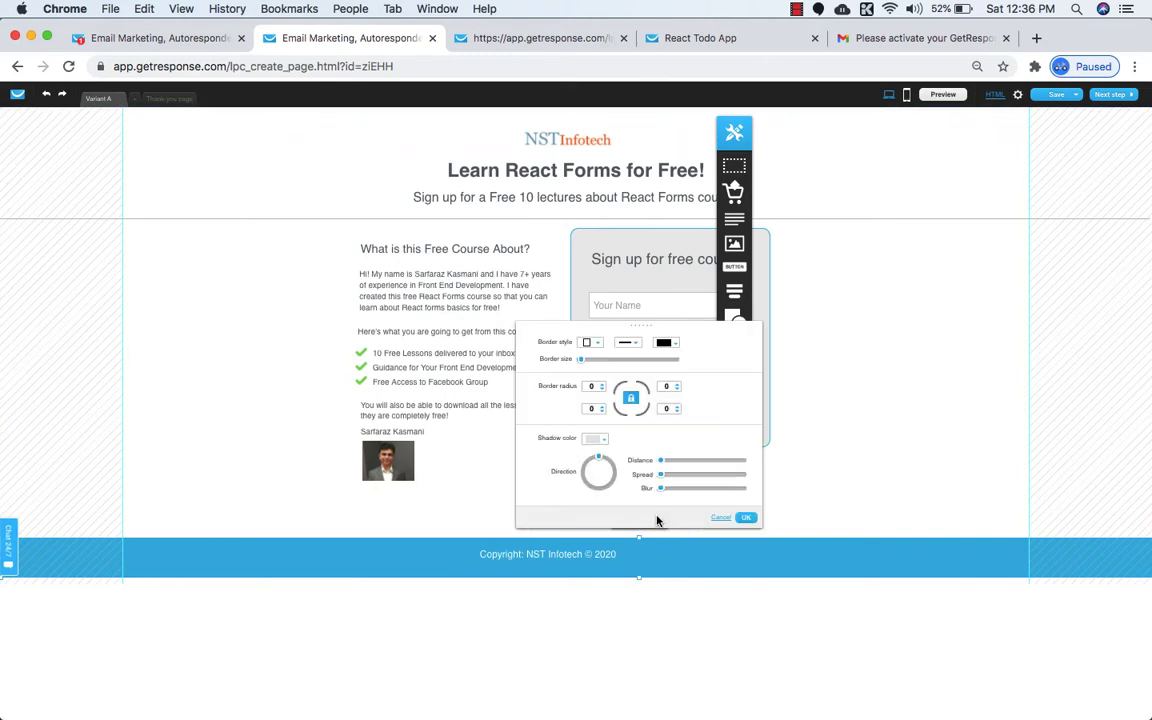
left_click(669, 343)
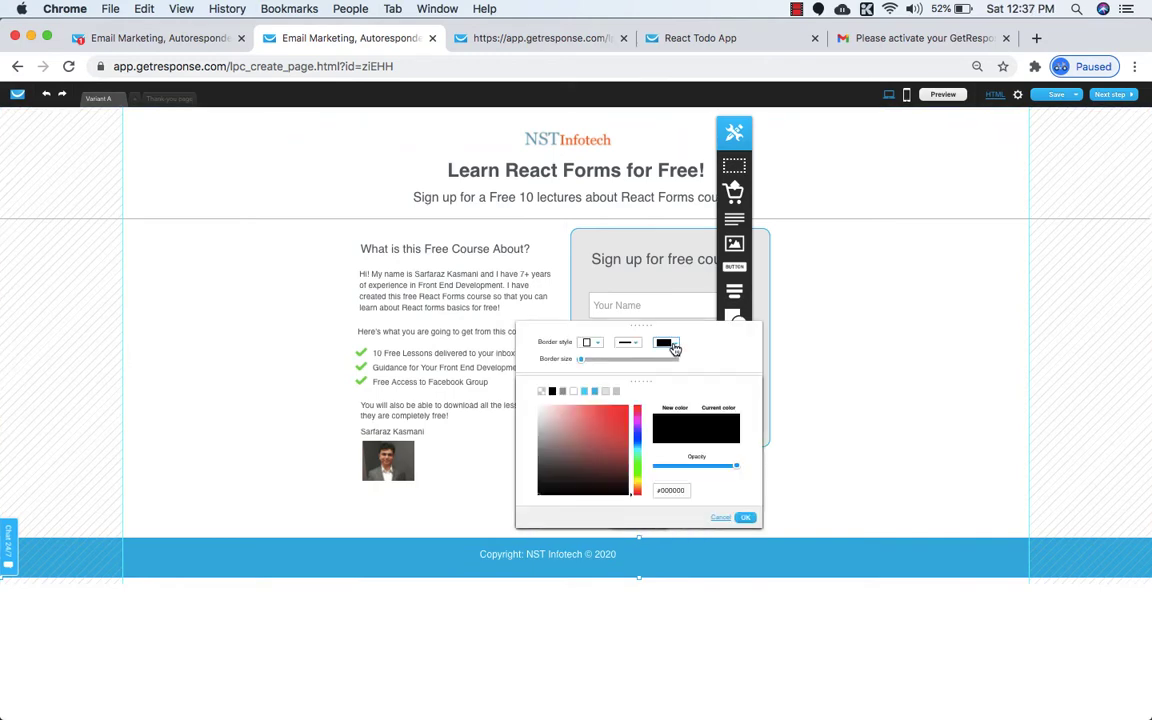
left_click(746, 517)
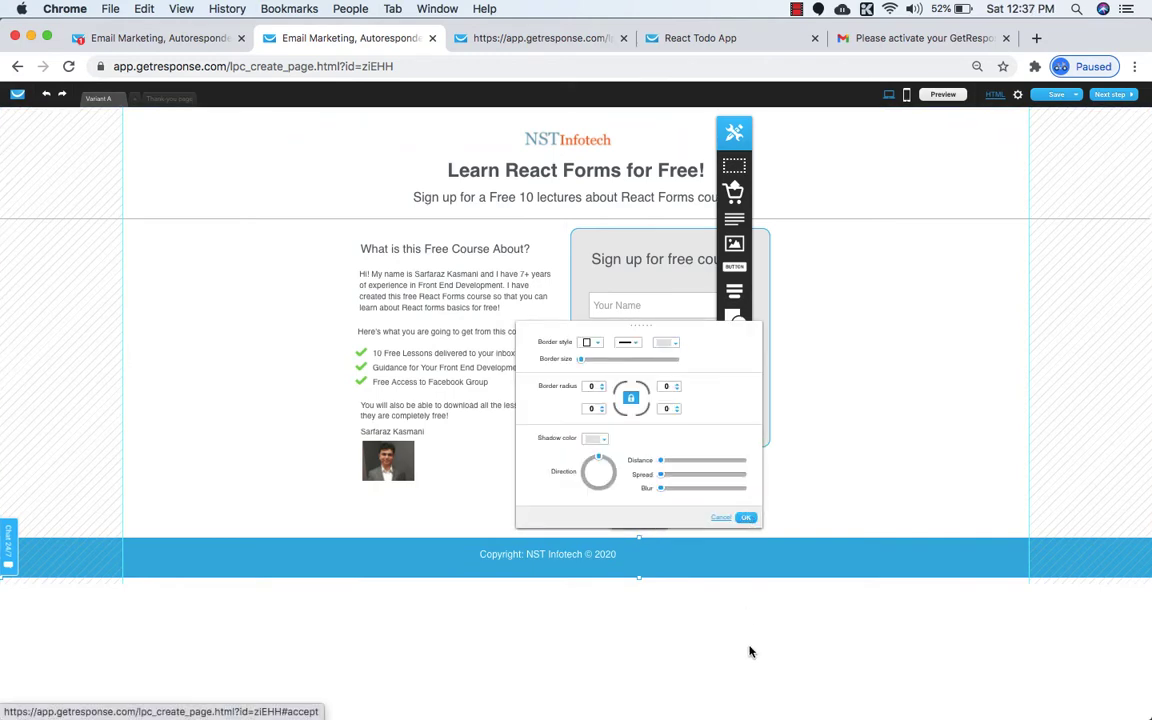
left_click(747, 518)
left_click(566, 558)
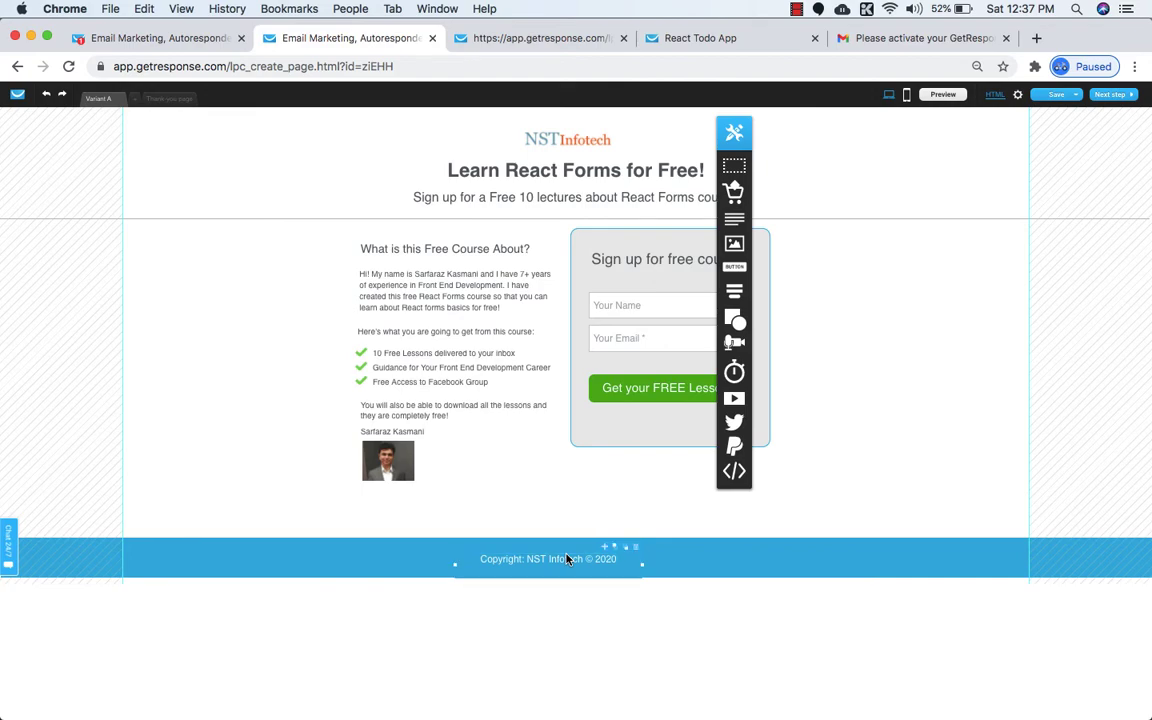
key("super+0")
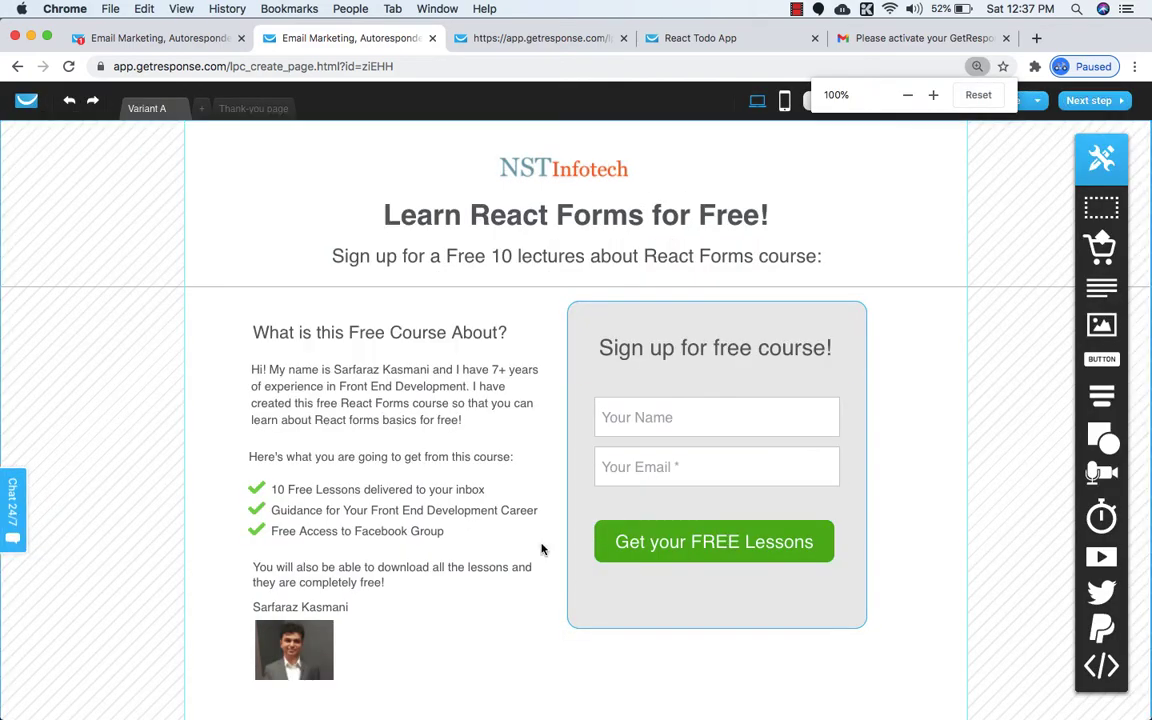
Save the page and review the preview with the copyright footer before returning to editing.
scroll(541, 549, "down", 2)
scroll(630, 680, "up", 3)
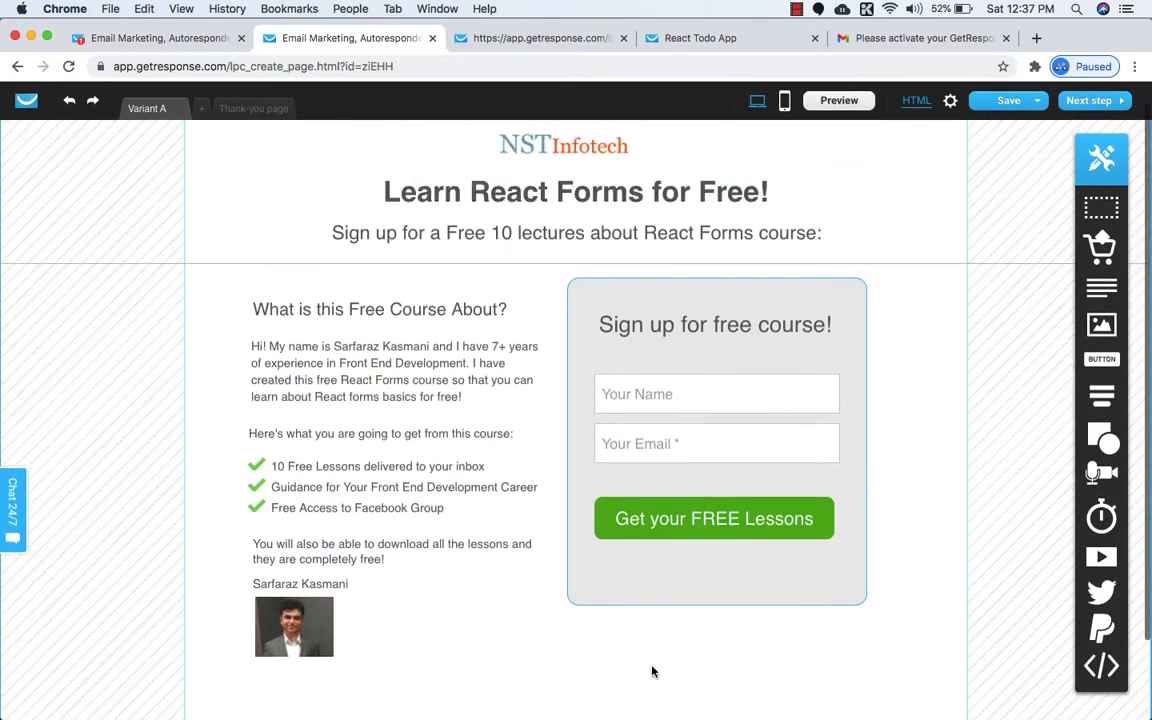
mouse_move(1010, 100)
left_click(995, 121)
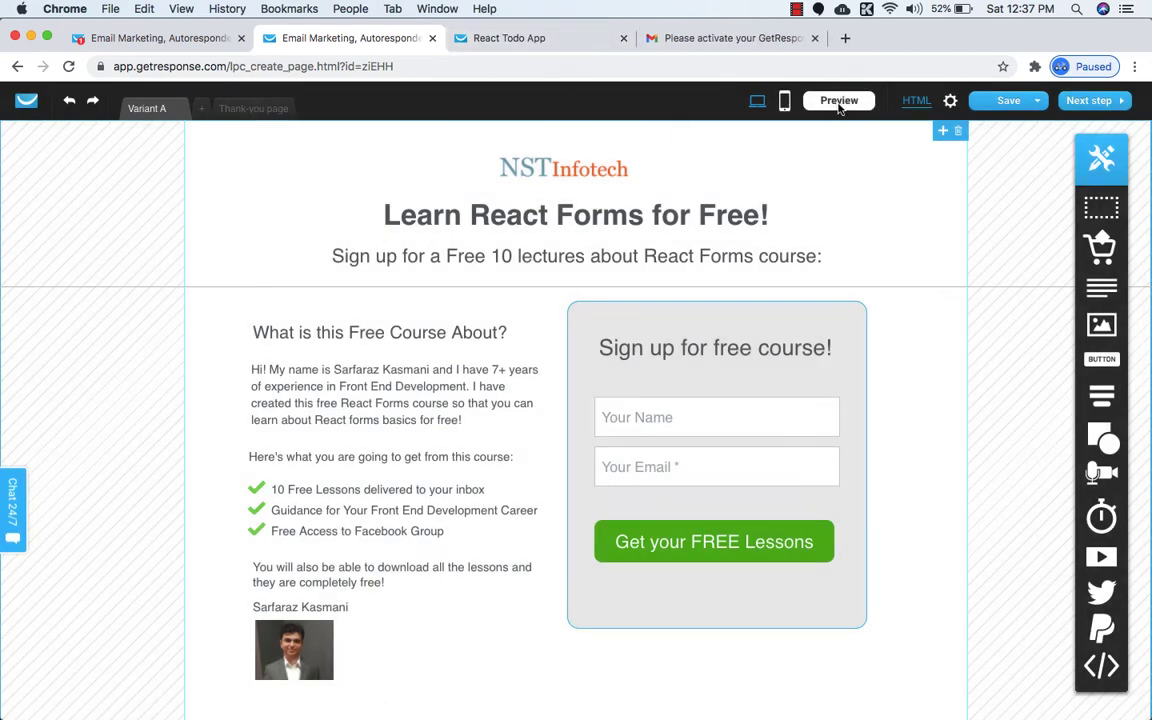
left_click(839, 102)
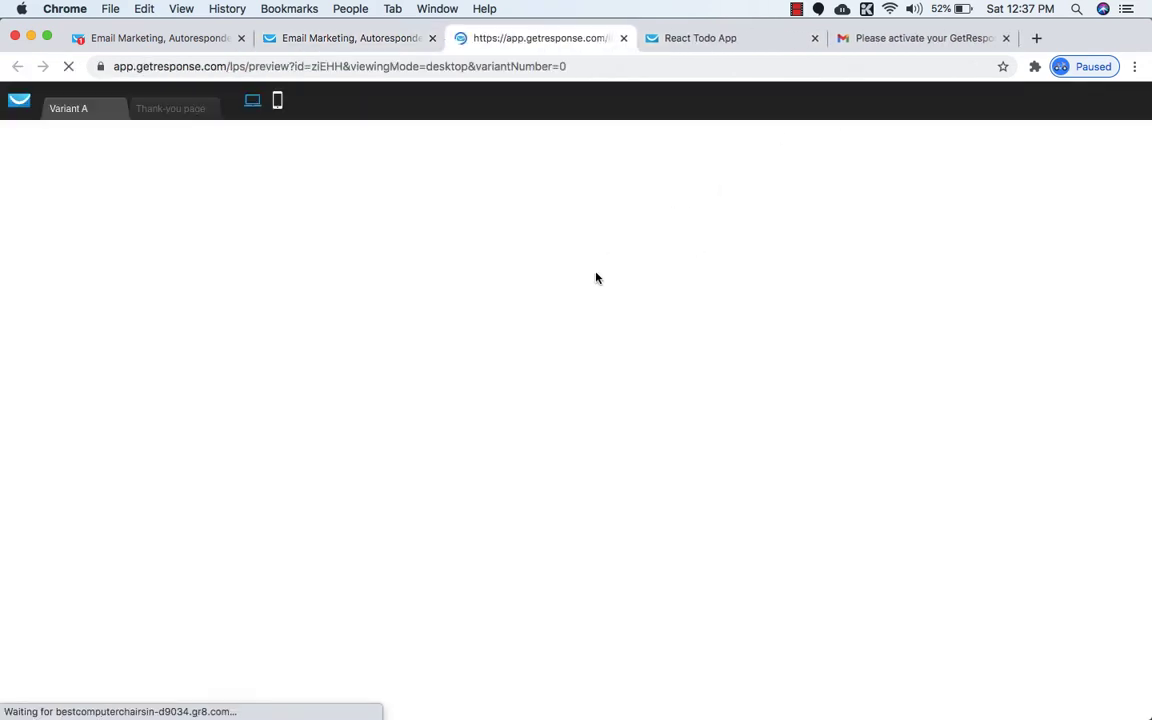
scroll(596, 278, "down", 10)
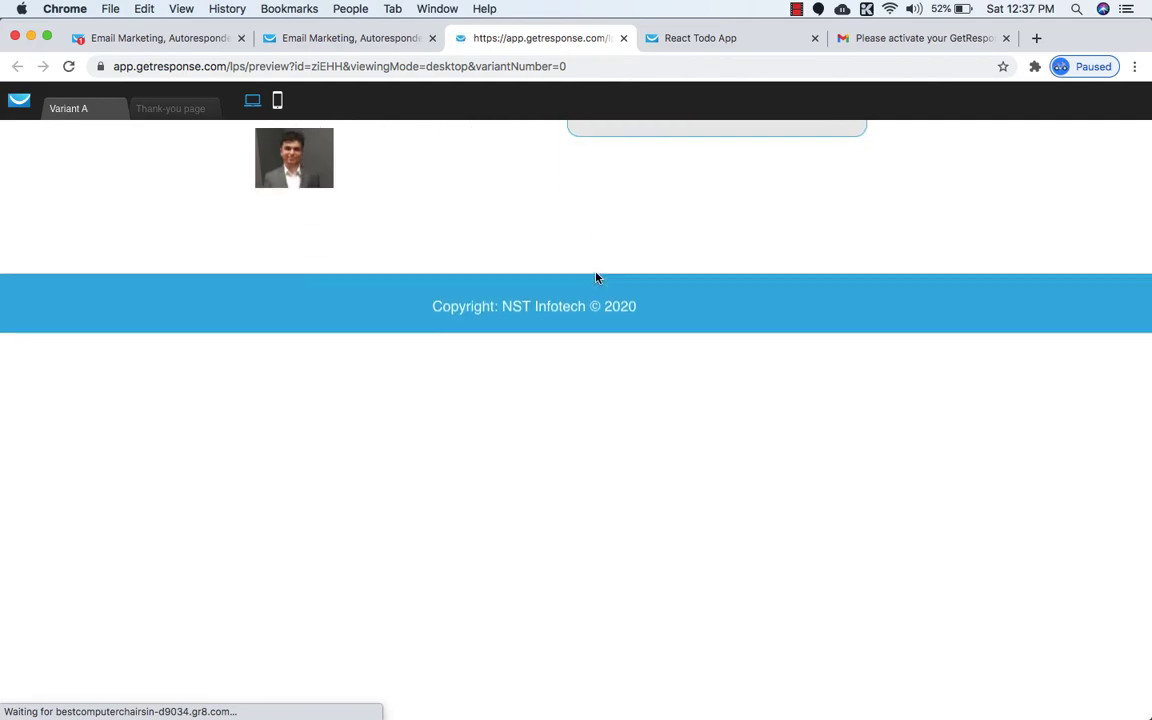
scroll(658, 478, "up", 10)
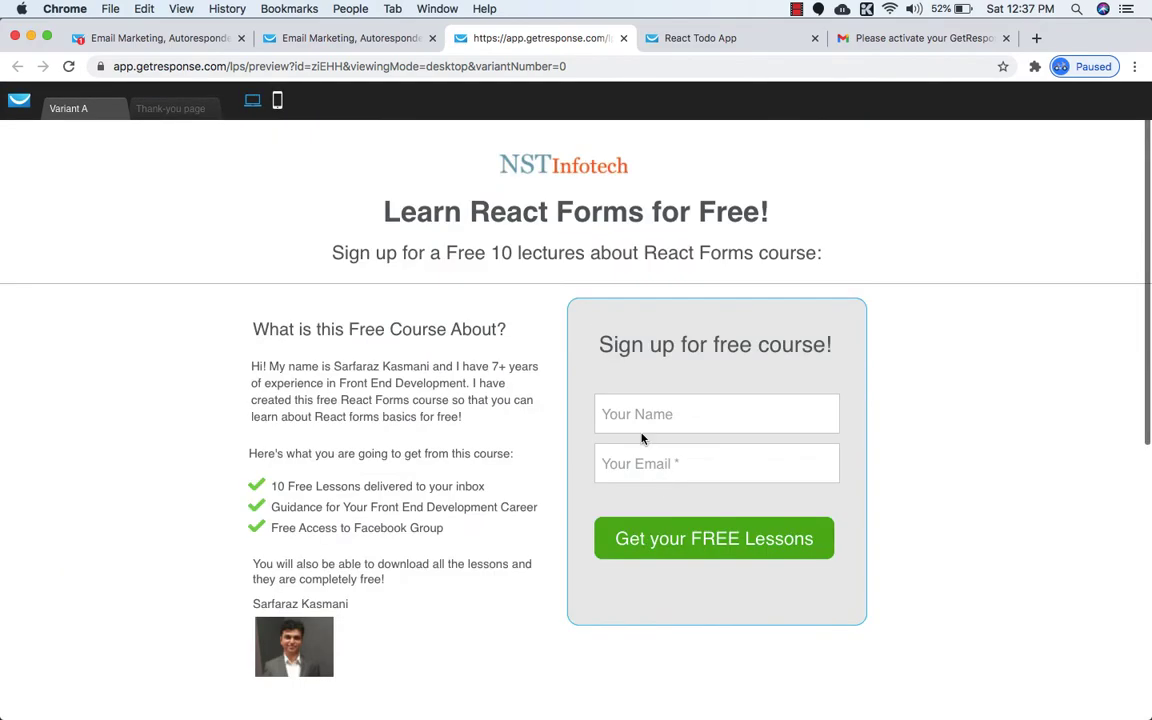
left_click(351, 38)
scroll(585, 690, "down", 5)
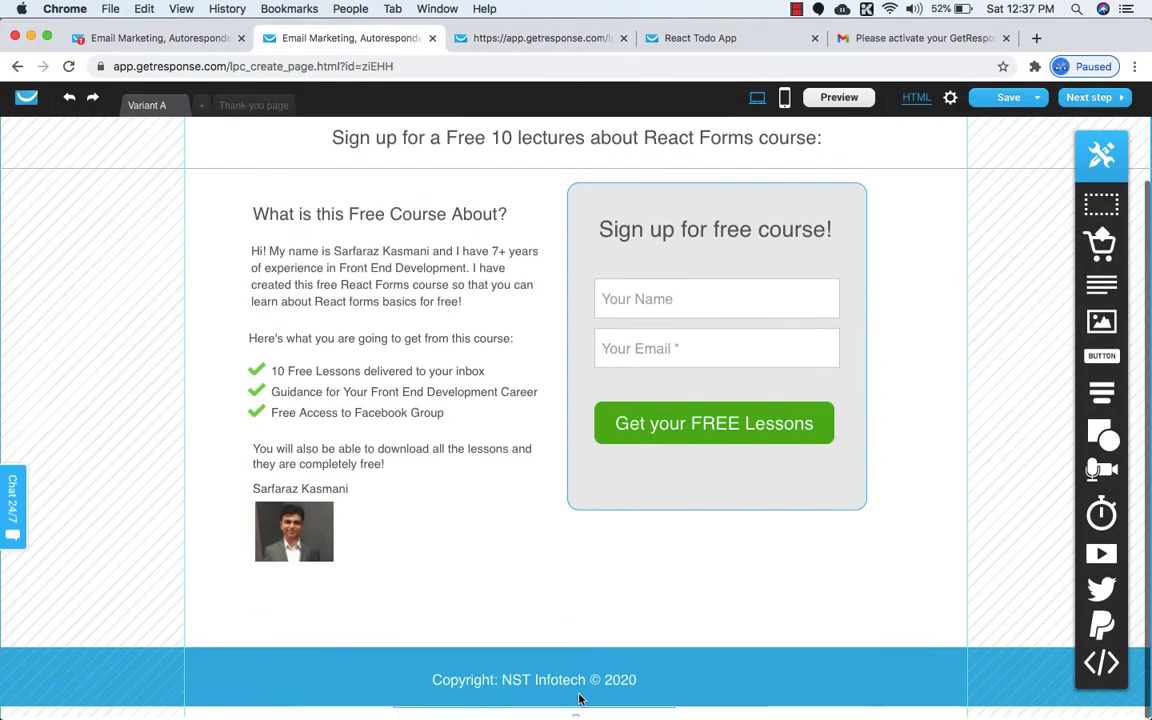
key("super+minus")
key("super+minus")
key("super+minus")
key("super+minus")
key("super+minus")
key("super+minus")
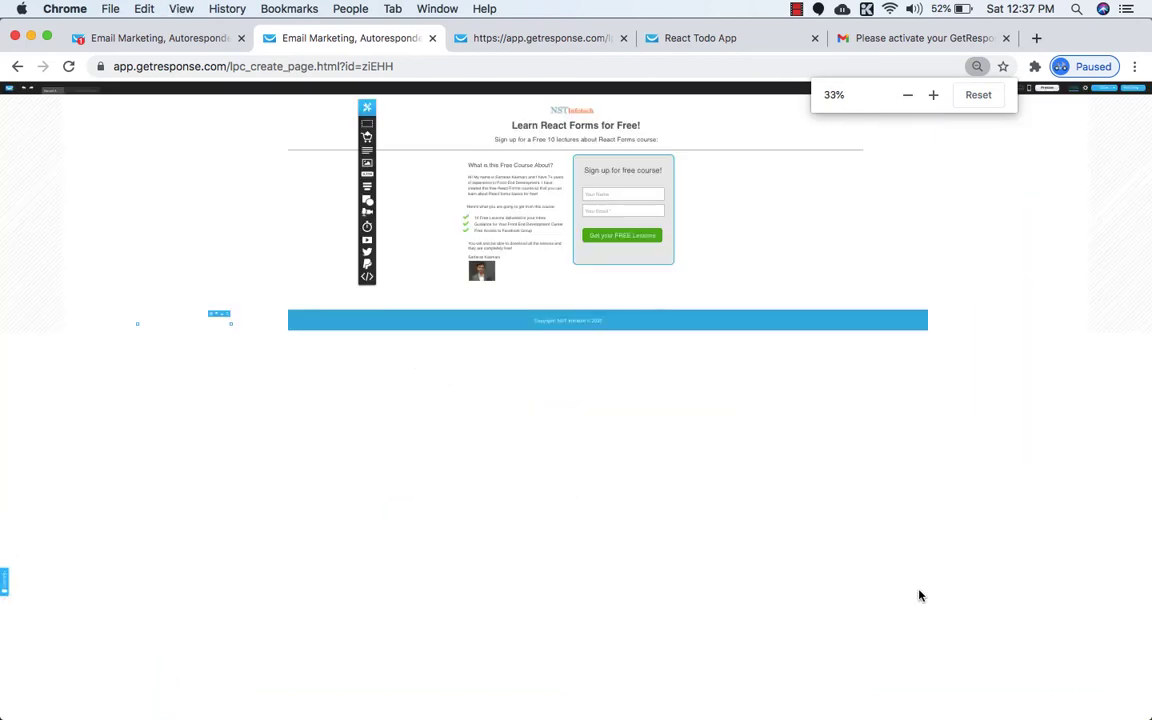
Drag the blue copyright footer bar's left edge out to the page's left edge.
left_click(262, 328)
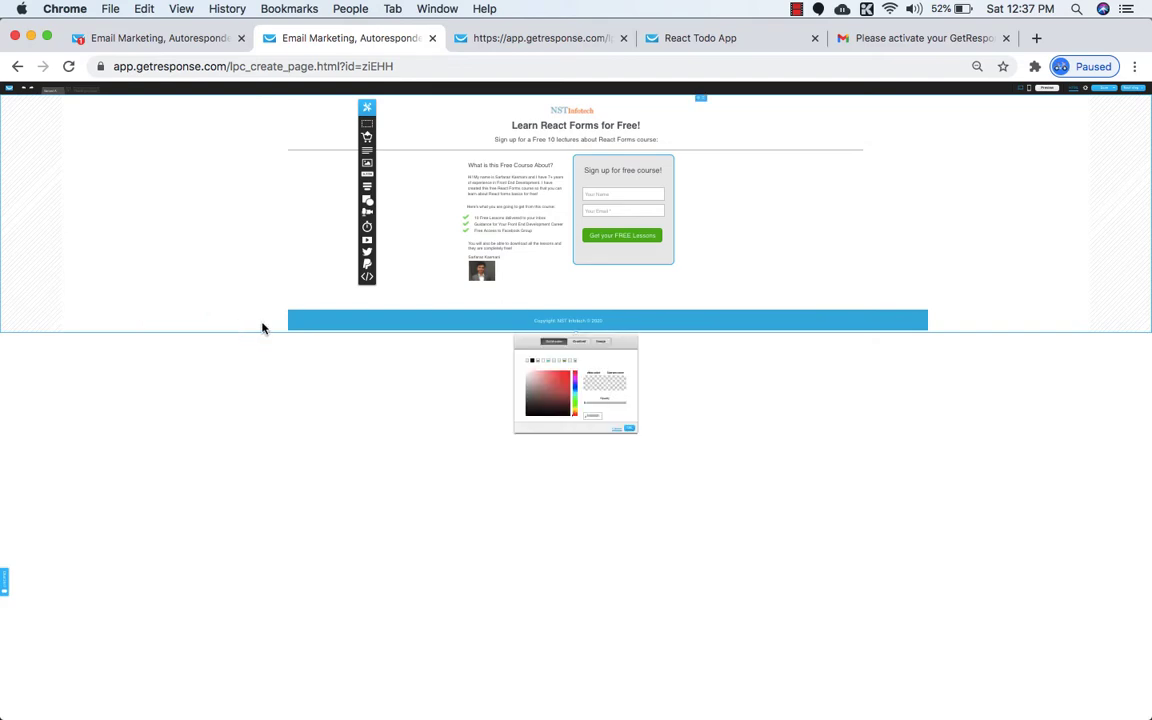
key("super+minus")
key("super+equal")
key("super+equal")
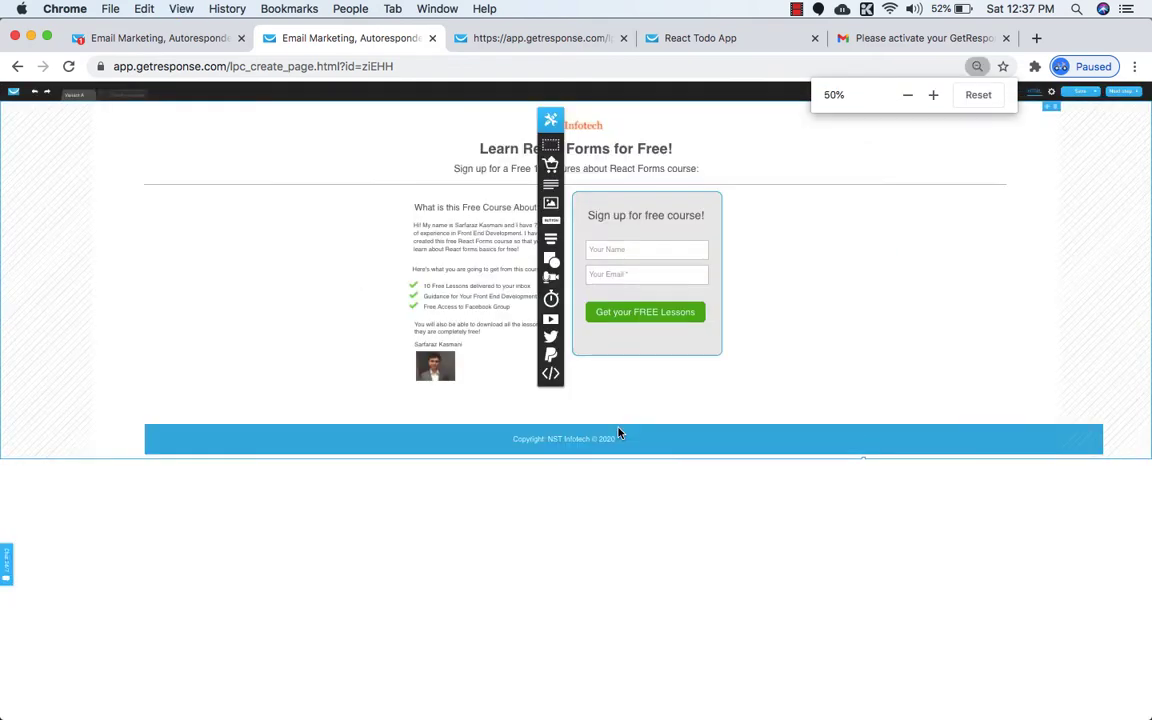
key("super+equal")
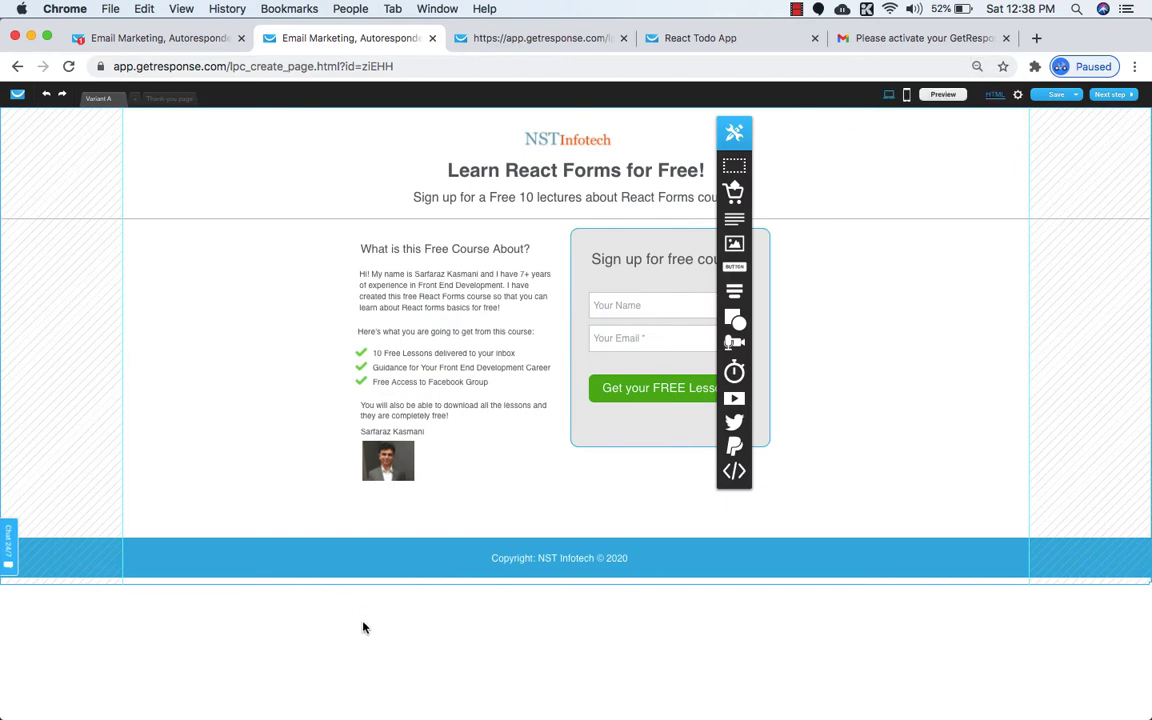
left_click(314, 544)
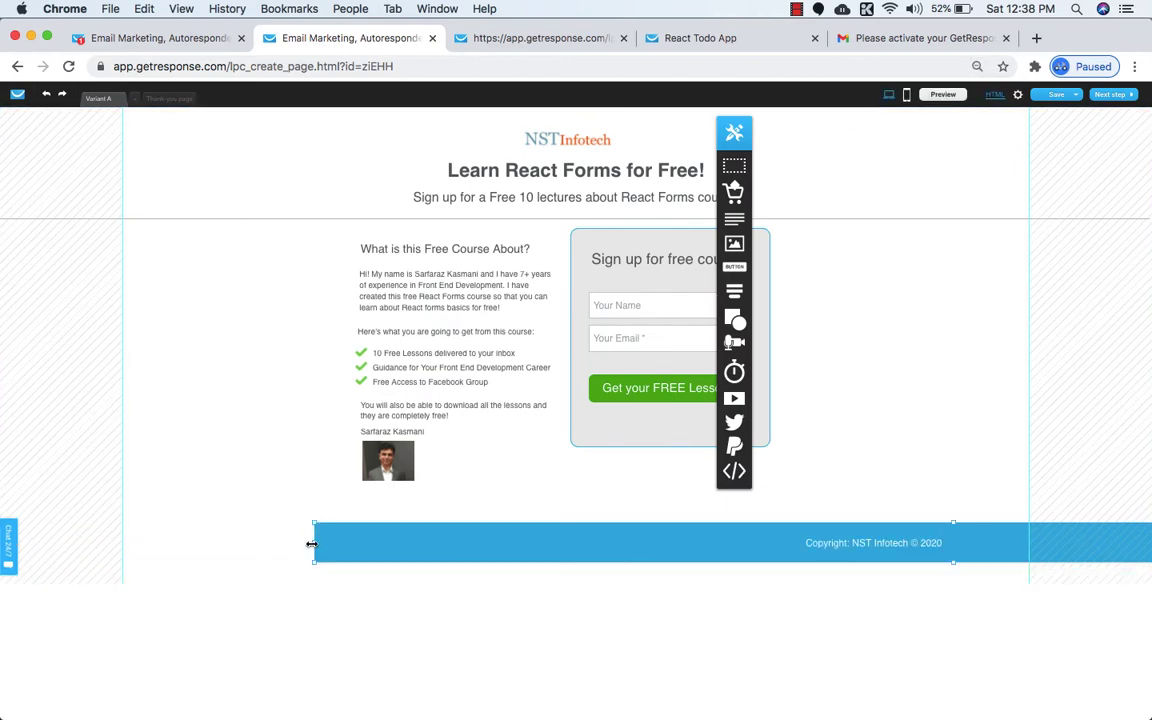
left_click_drag(311, 547, 8, 558)
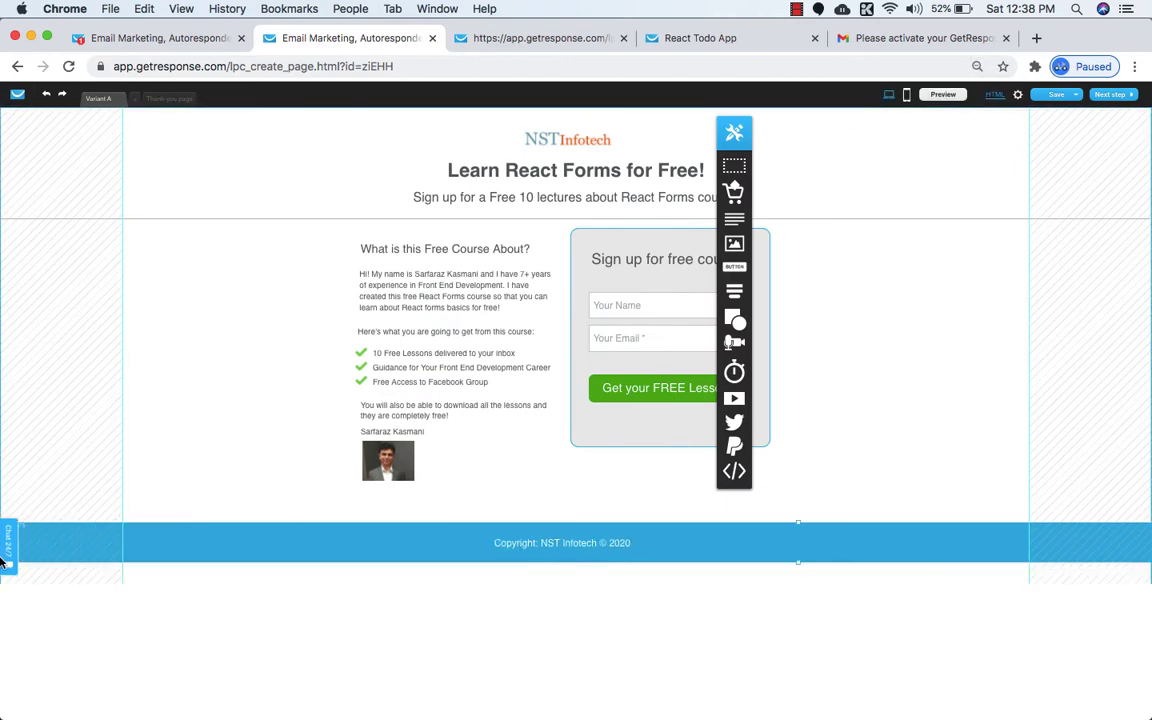
left_click(326, 584)
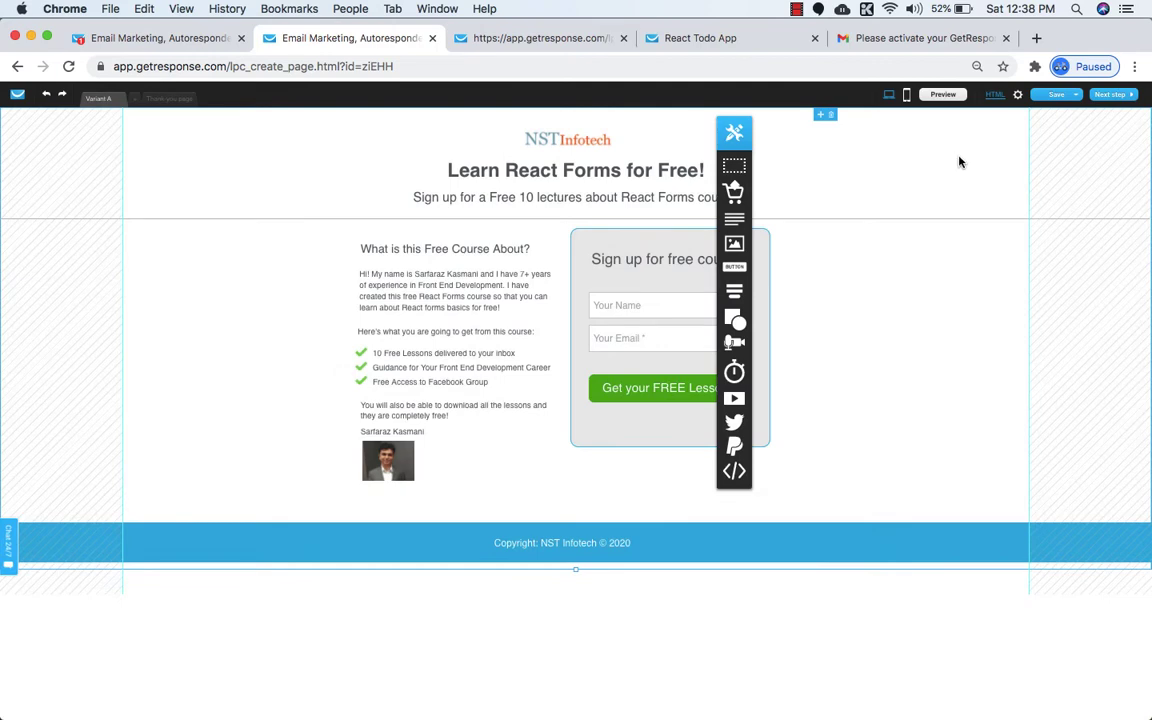
left_click(941, 95)
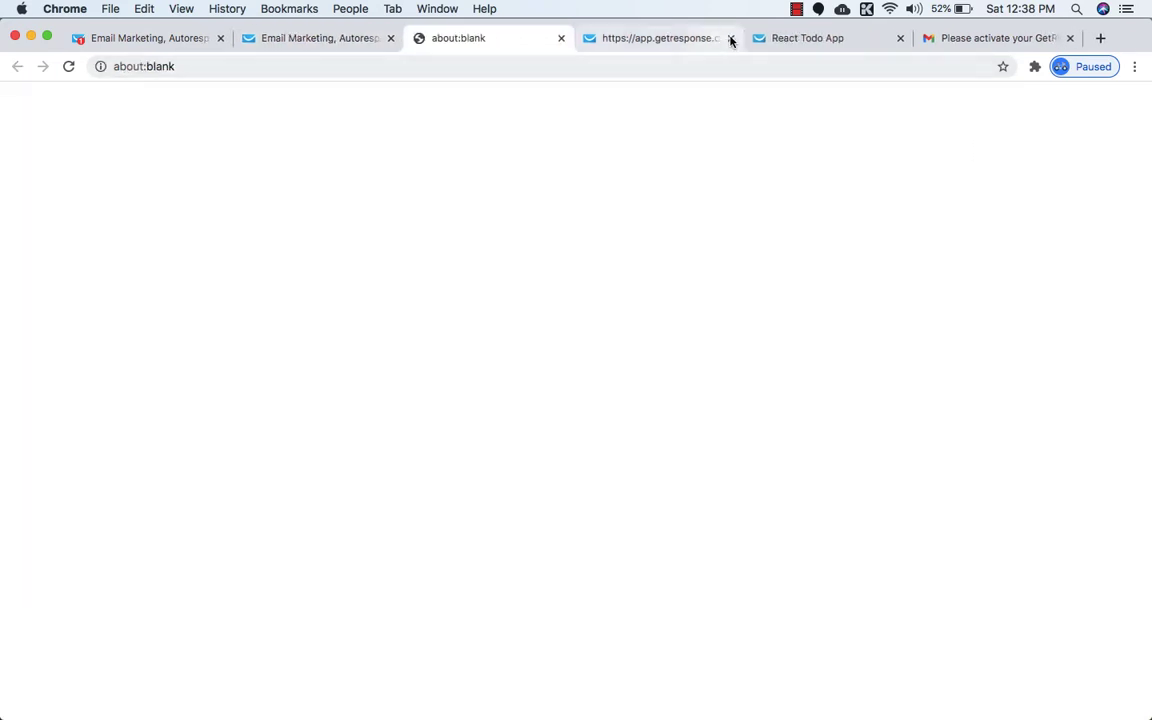
Close the outdated preview and scroll the new one down to its full-width footer.
left_click(730, 39)
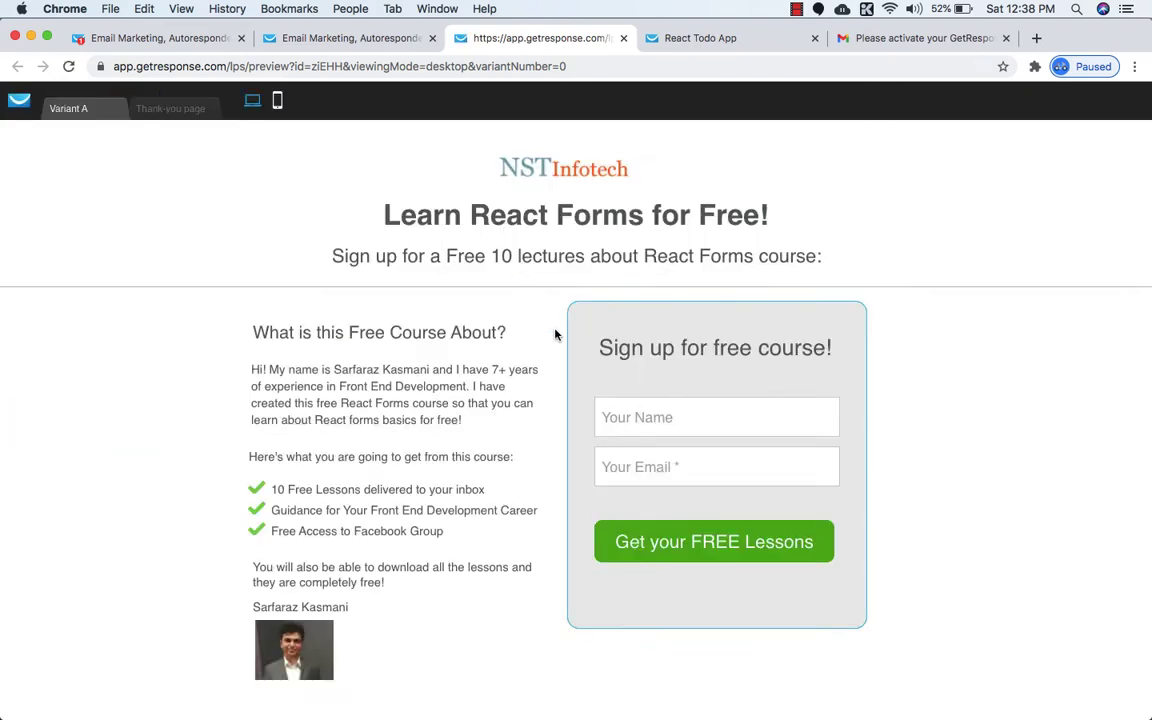
scroll(553, 330, "down", 3)
scroll(557, 332, "up", 3)
scroll(558, 329, "down", 2)
scroll(553, 320, "up", 2)
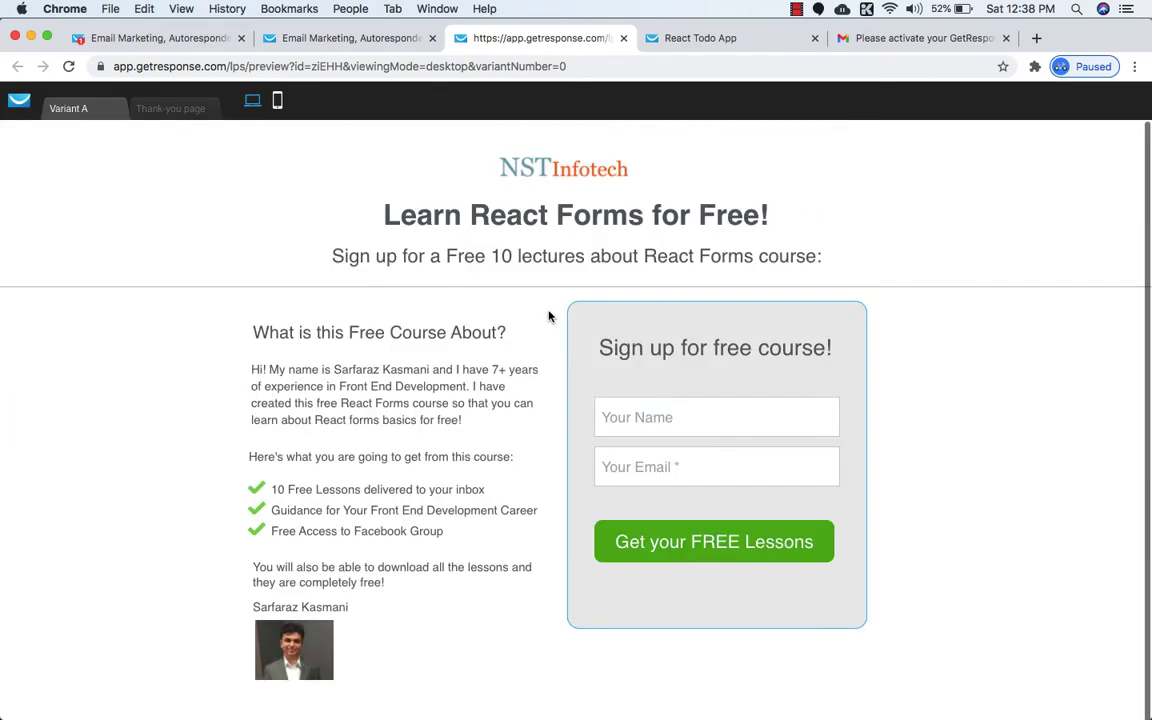
scroll(548, 314, "down", 3)
scroll(548, 576, "up", 3)
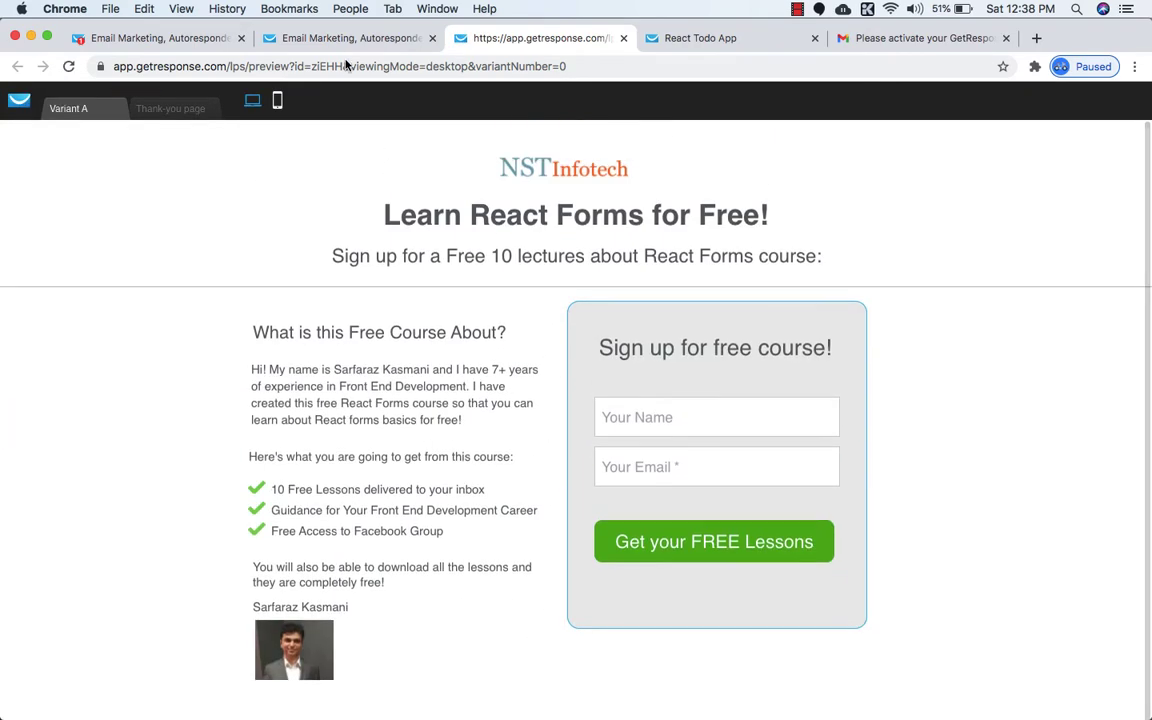
scroll(530, 442, "down", 5)
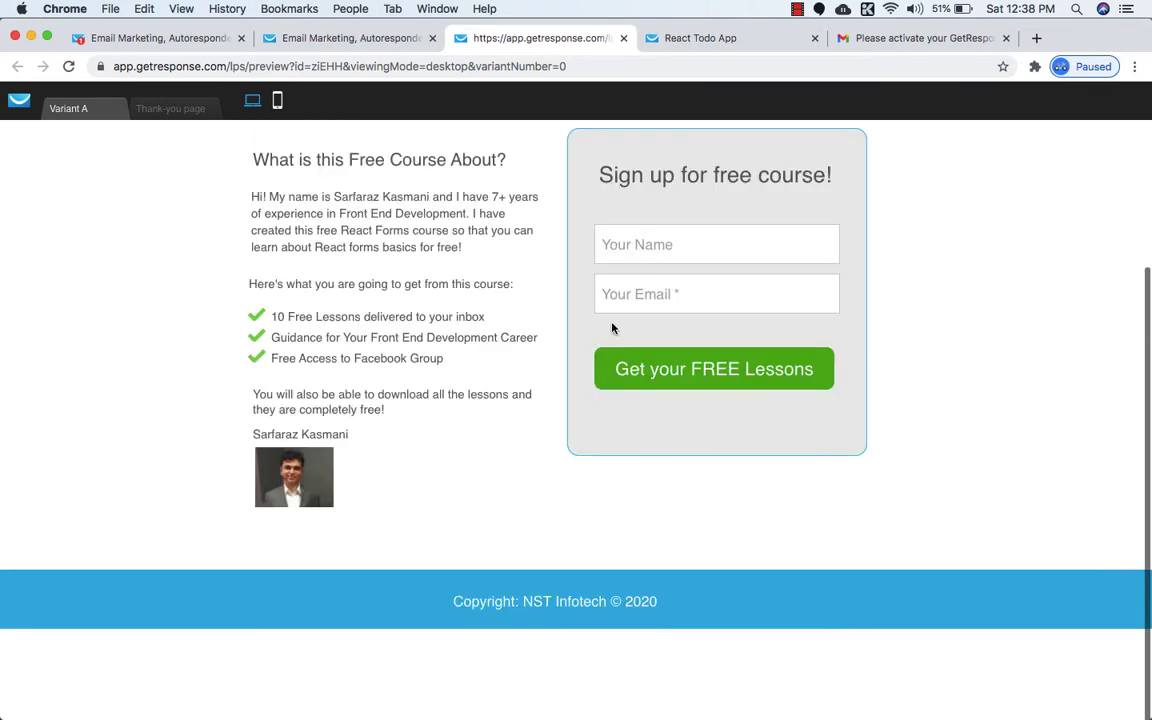
scroll(613, 328, "up", 3)
left_click(350, 37)
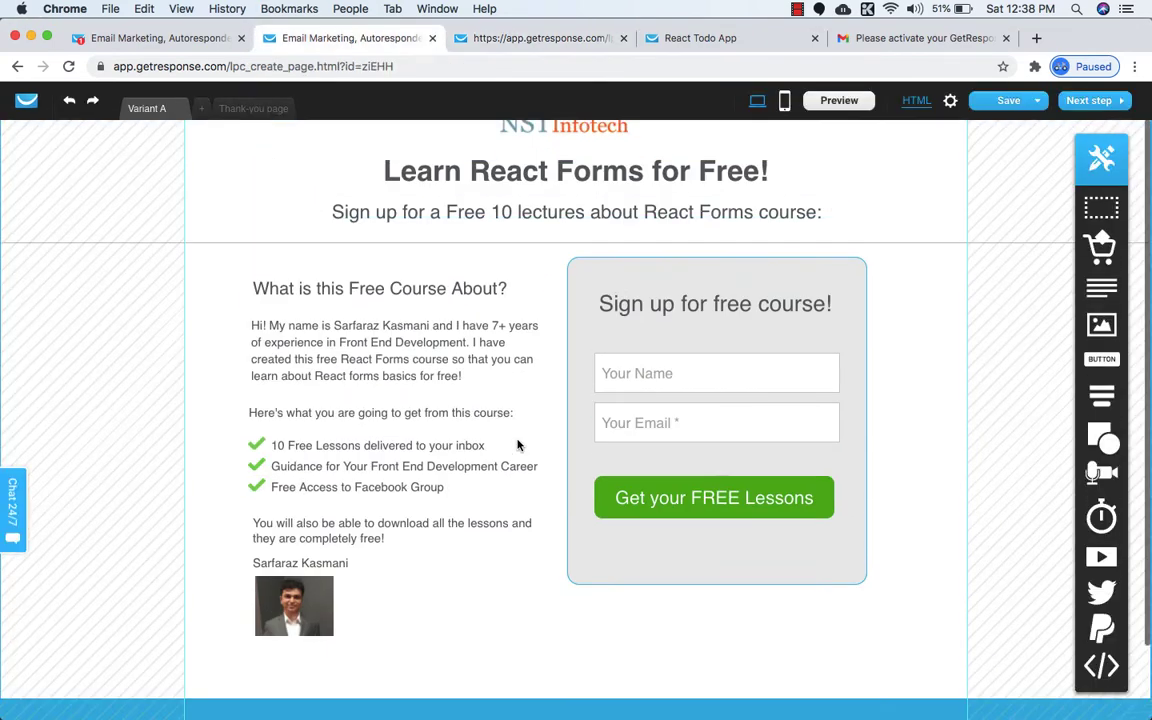
scroll(527, 650, "up", 2)
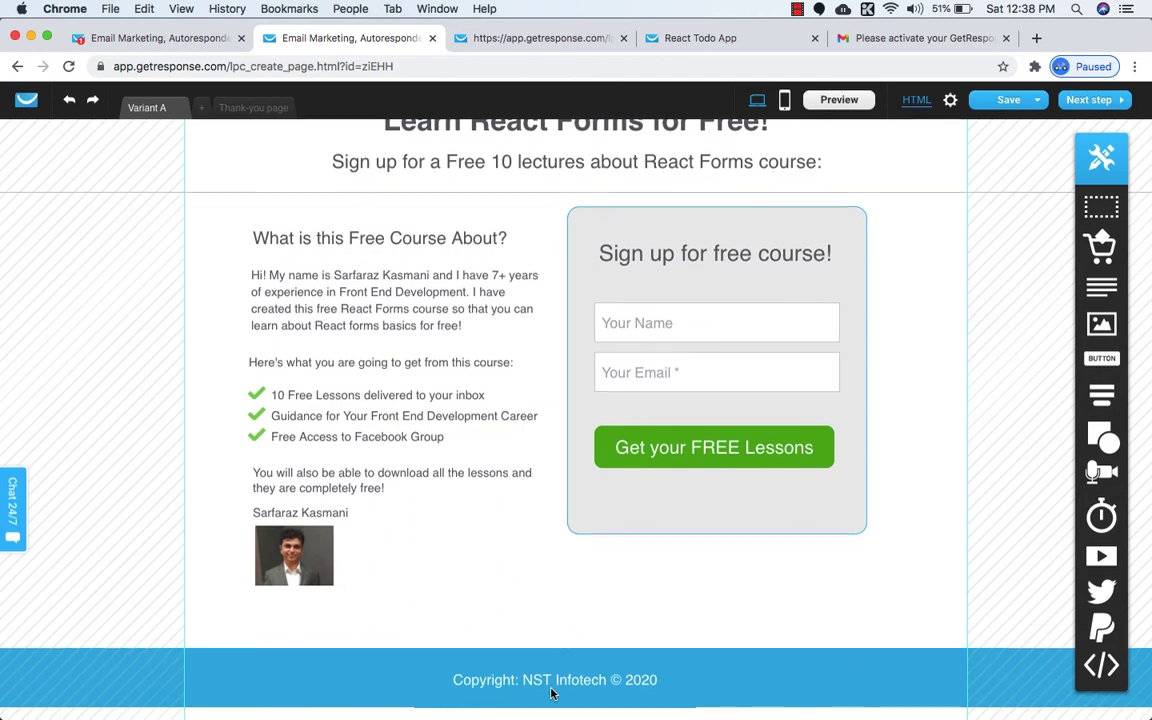
scroll(590, 548, "up", 2)
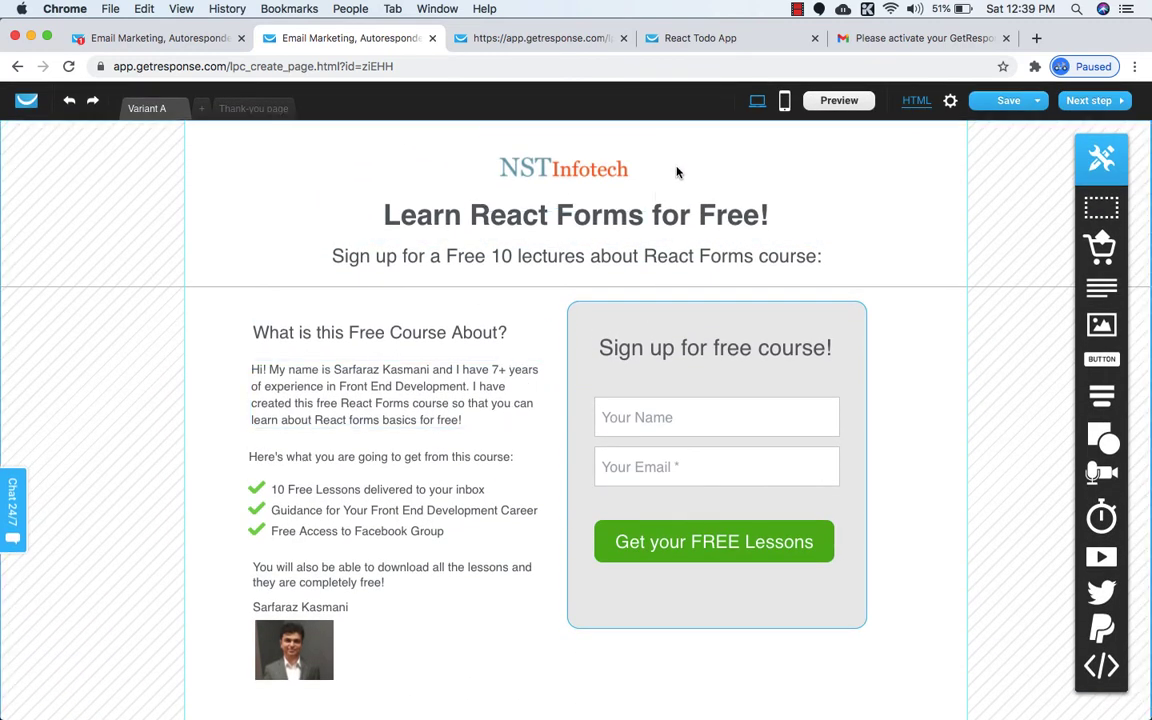
left_click(785, 102)
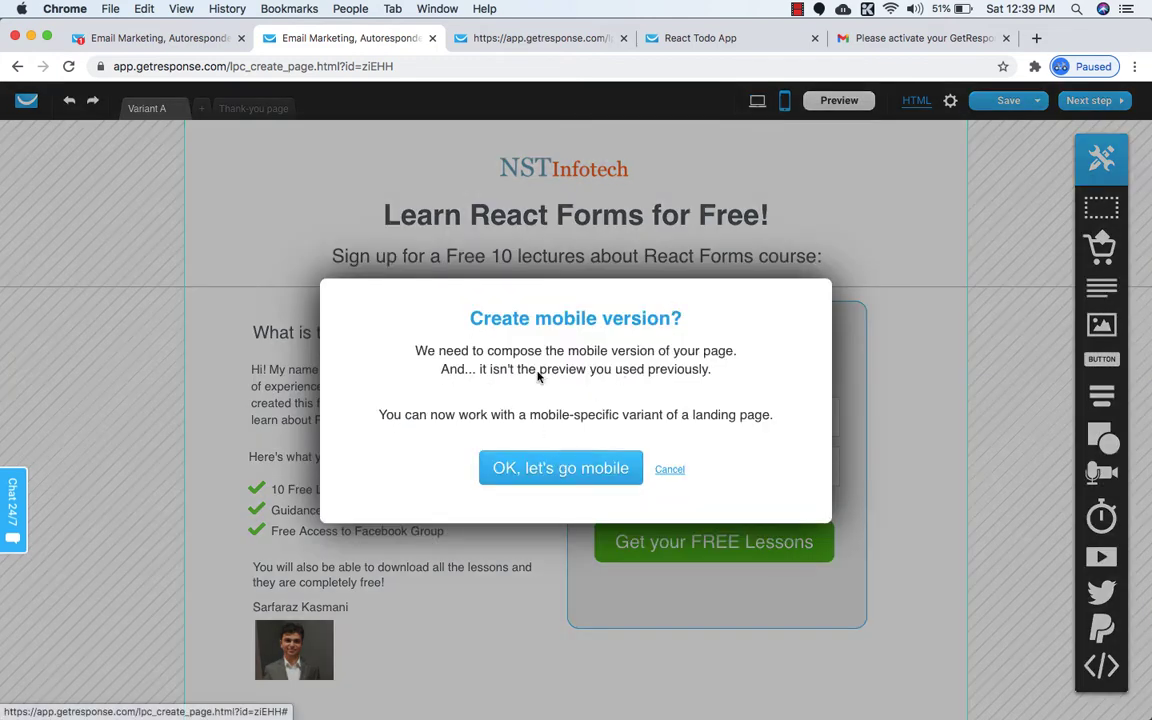
left_click(549, 474)
scroll(571, 401, "down", 3)
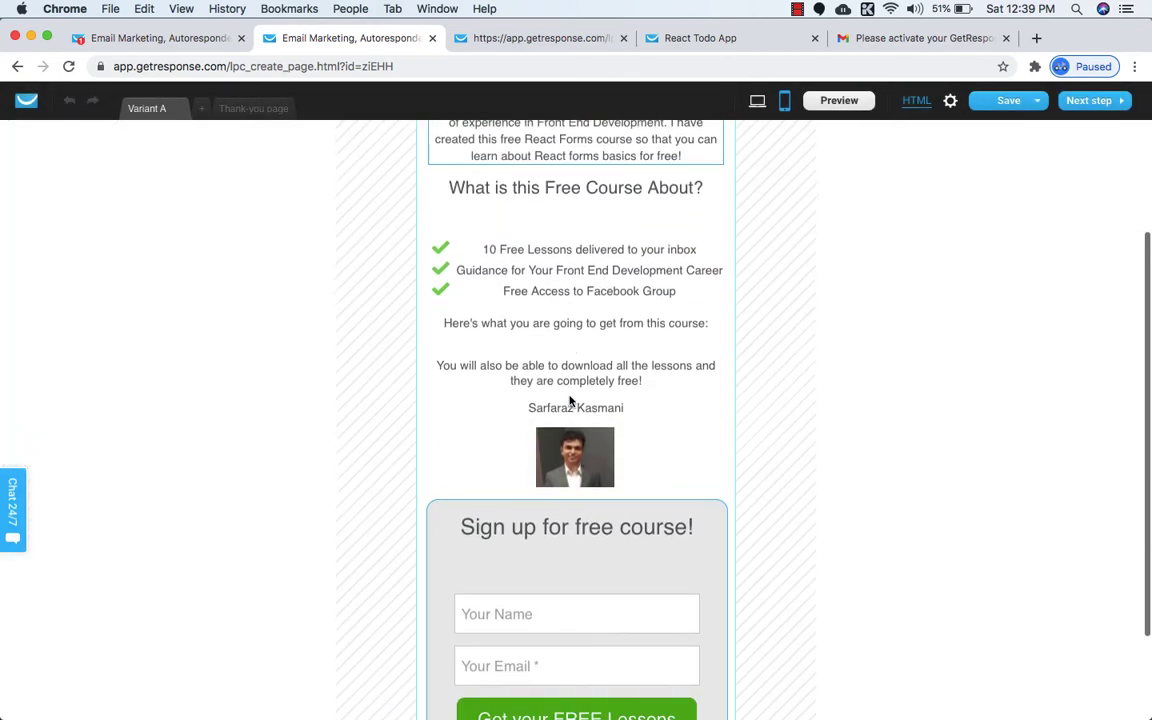
scroll(571, 401, "down", 3)
scroll(597, 472, "up", 5)
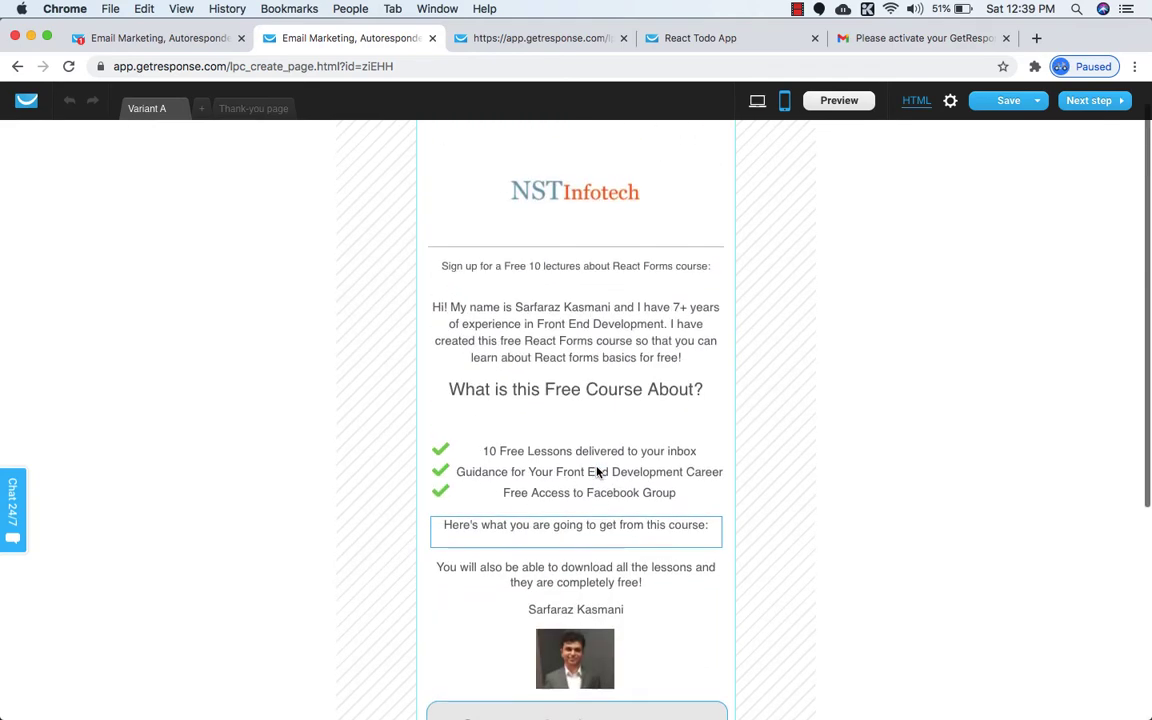
scroll(576, 357, "down", 5)
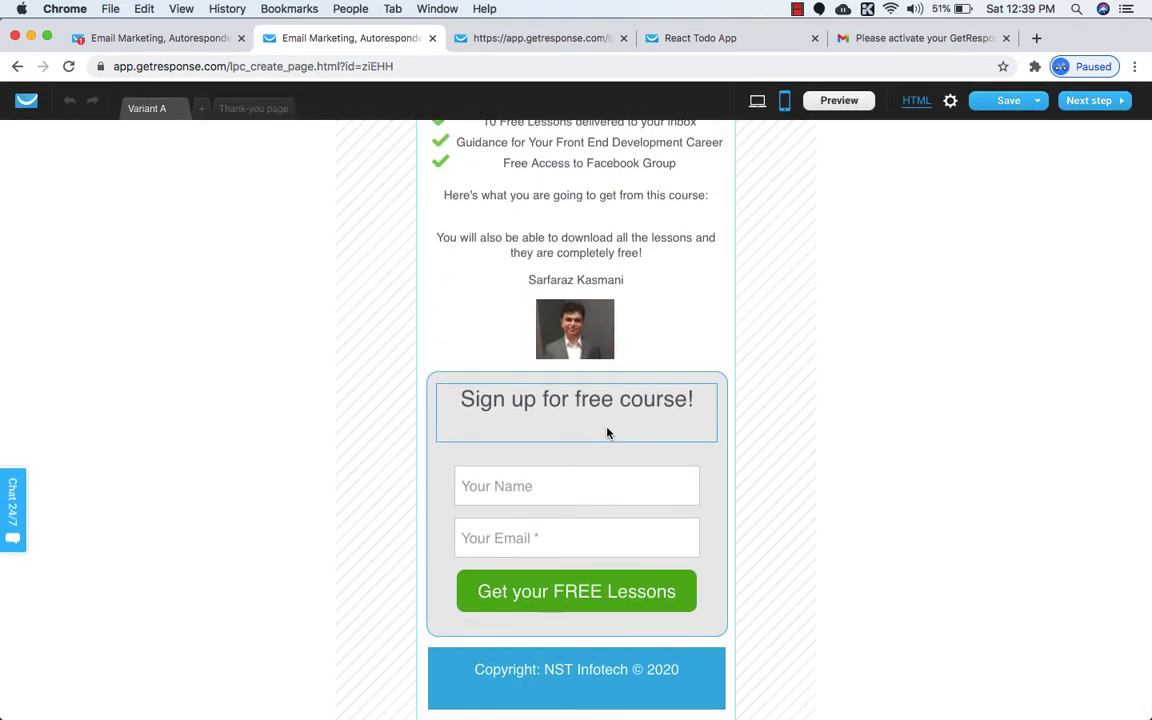
scroll(607, 432, "up", 2)
scroll(607, 432, "down", 2)
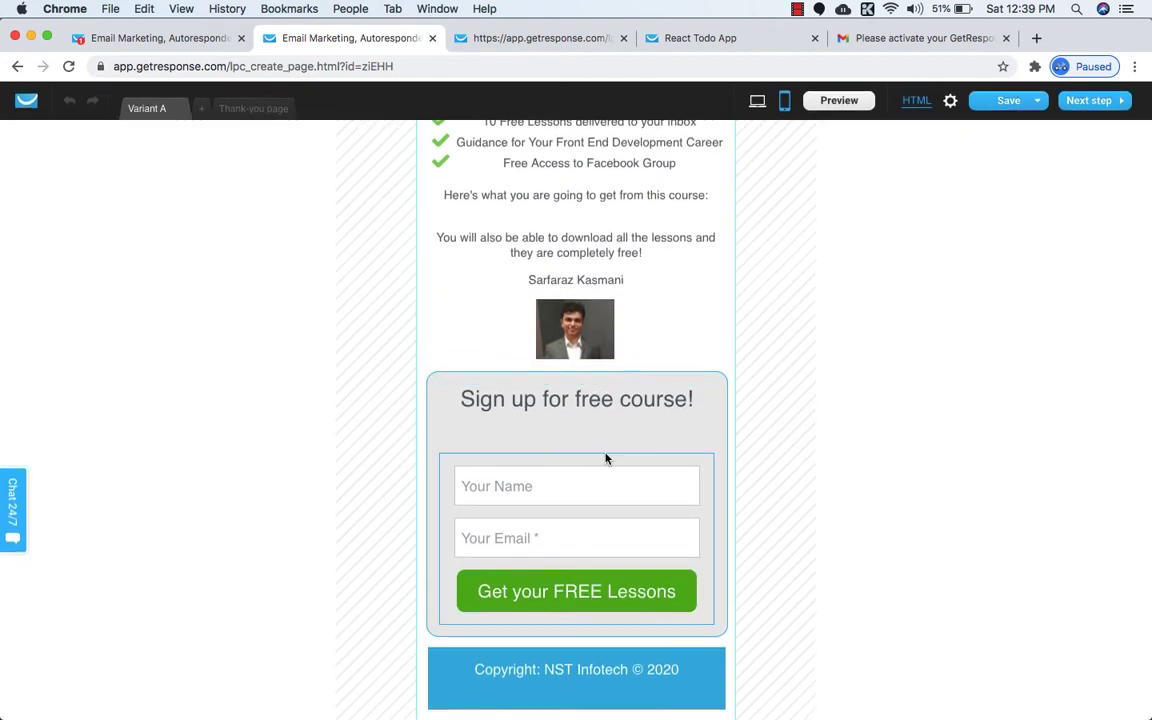
scroll(606, 447, "up", 4)
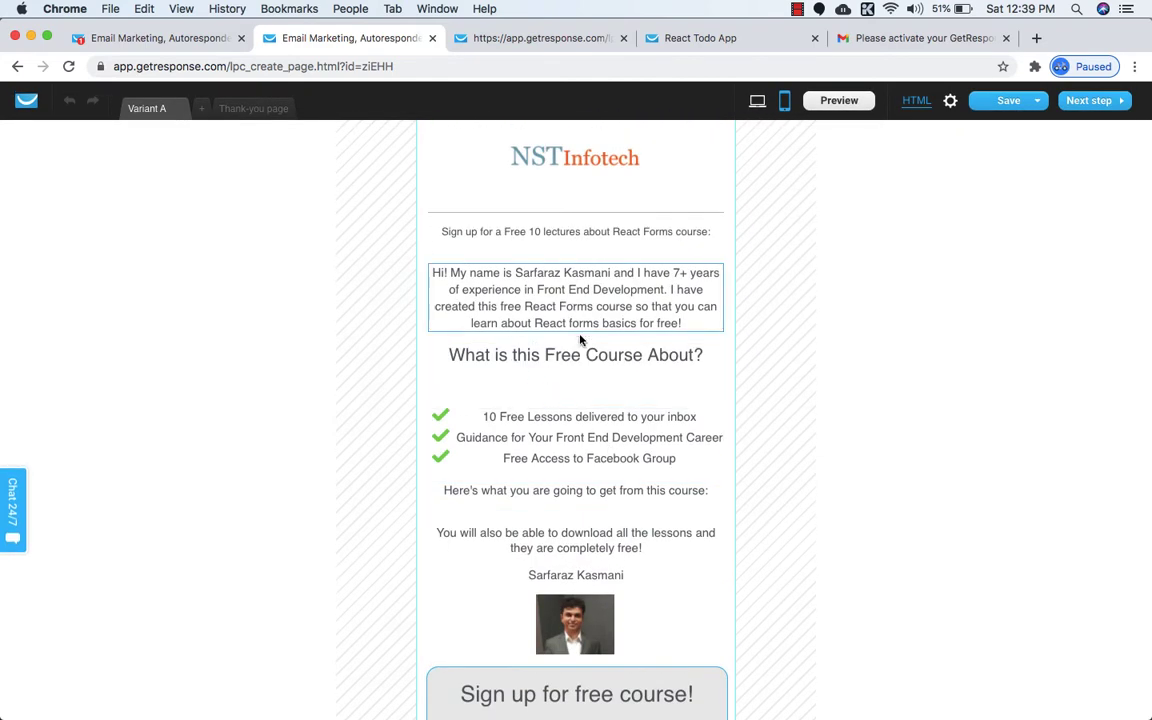
scroll(588, 340, "down", 1)
scroll(591, 375, "down", 4)
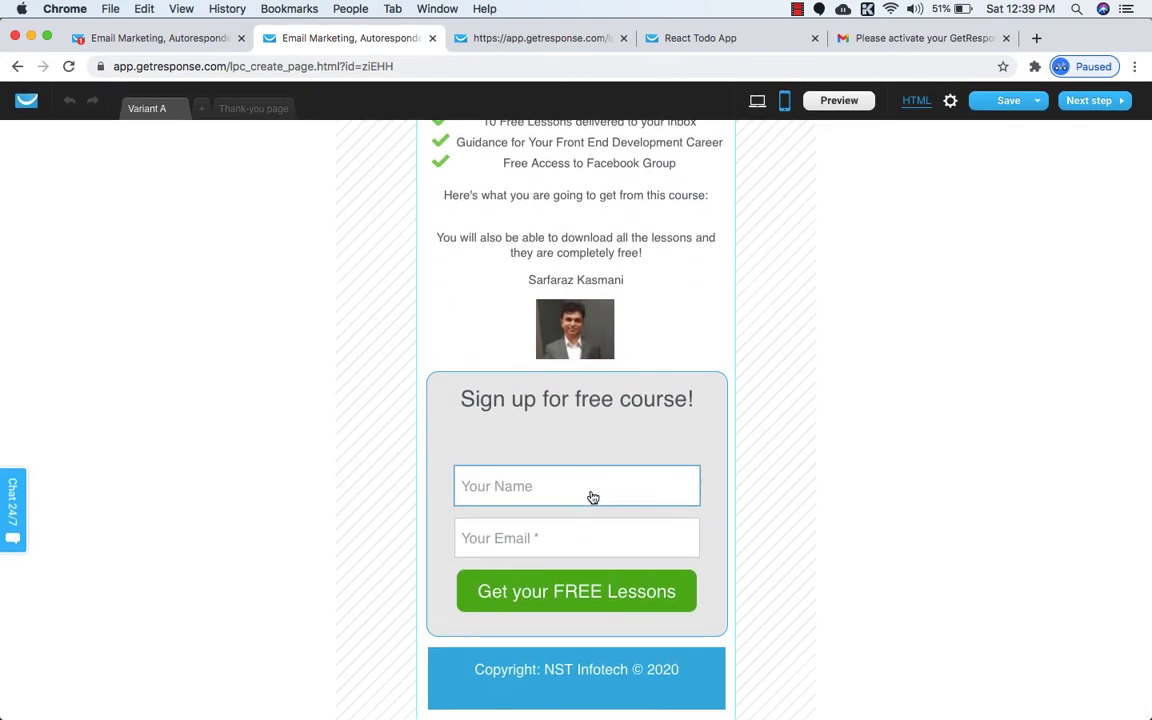
scroll(591, 496, "up", 5)
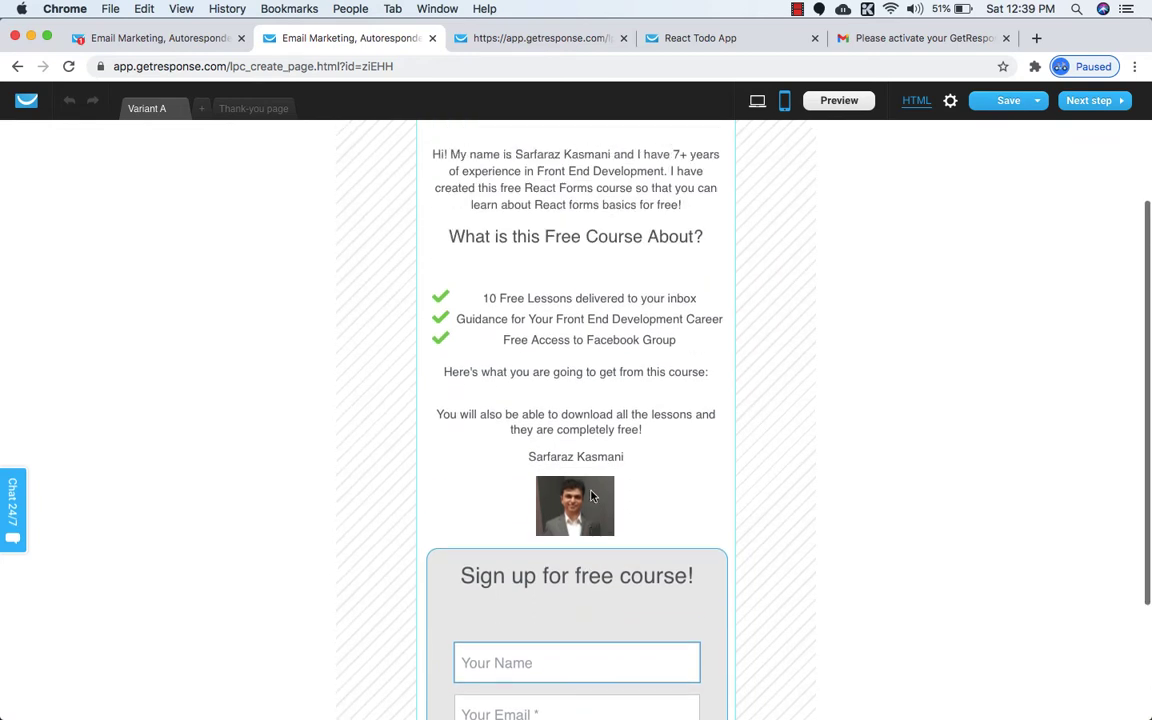
scroll(628, 660, "up", 4)
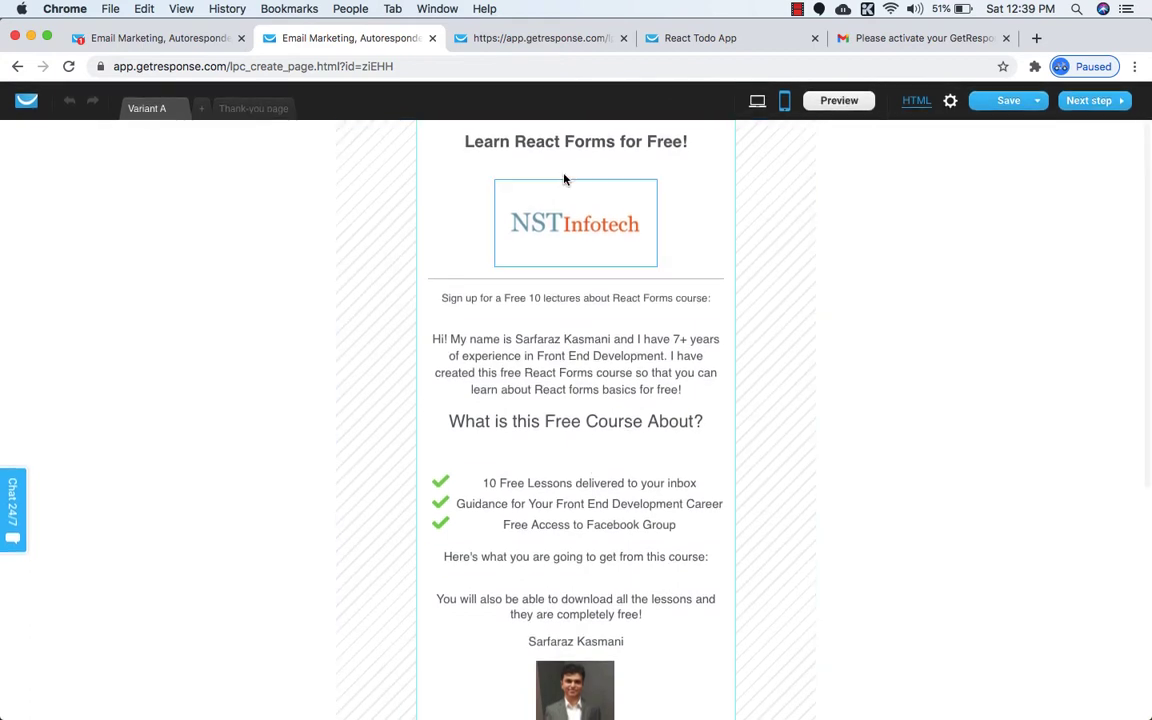
Place the course title directly under the NST Infotech logo and raise the divider line beneath it.
mouse_move(566, 143)
left_mouse_down()
mouse_move(540, 200)
mouse_move(590, 240)
mouse_move(571, 221)
mouse_move(571, 149)
left_mouse_up()
left_click(572, 224)
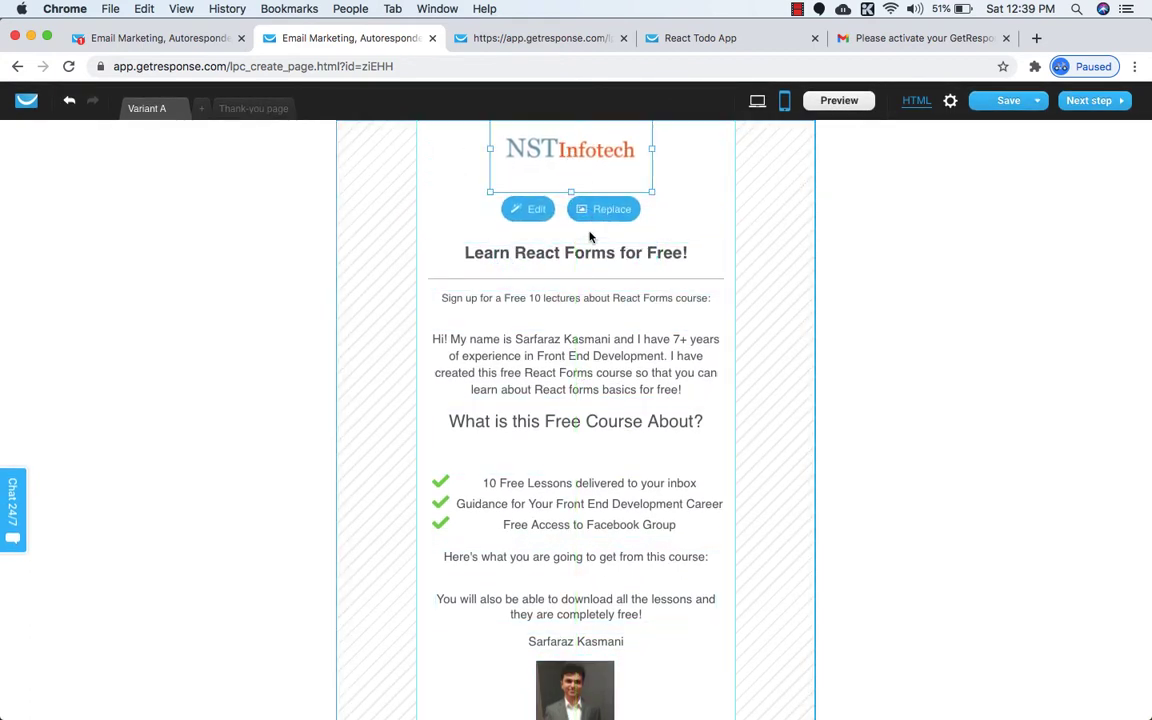
left_click_drag(590, 262, 589, 201)
left_click_drag(598, 278, 593, 283)
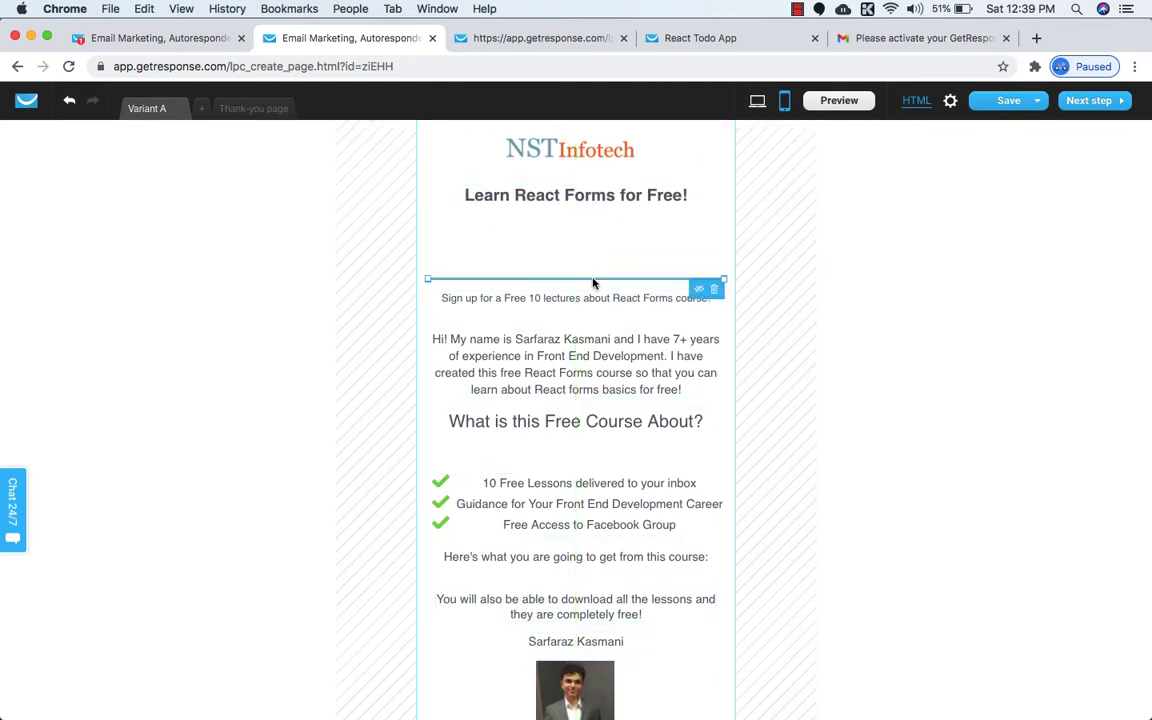
key("Up")
key("Up")
key("Up")
key("Up")
key("Up")
key("Up")
Nudge up the sign-up line, intro paragraph, course heading, benefits checklist and following text lines.
left_click(585, 311)
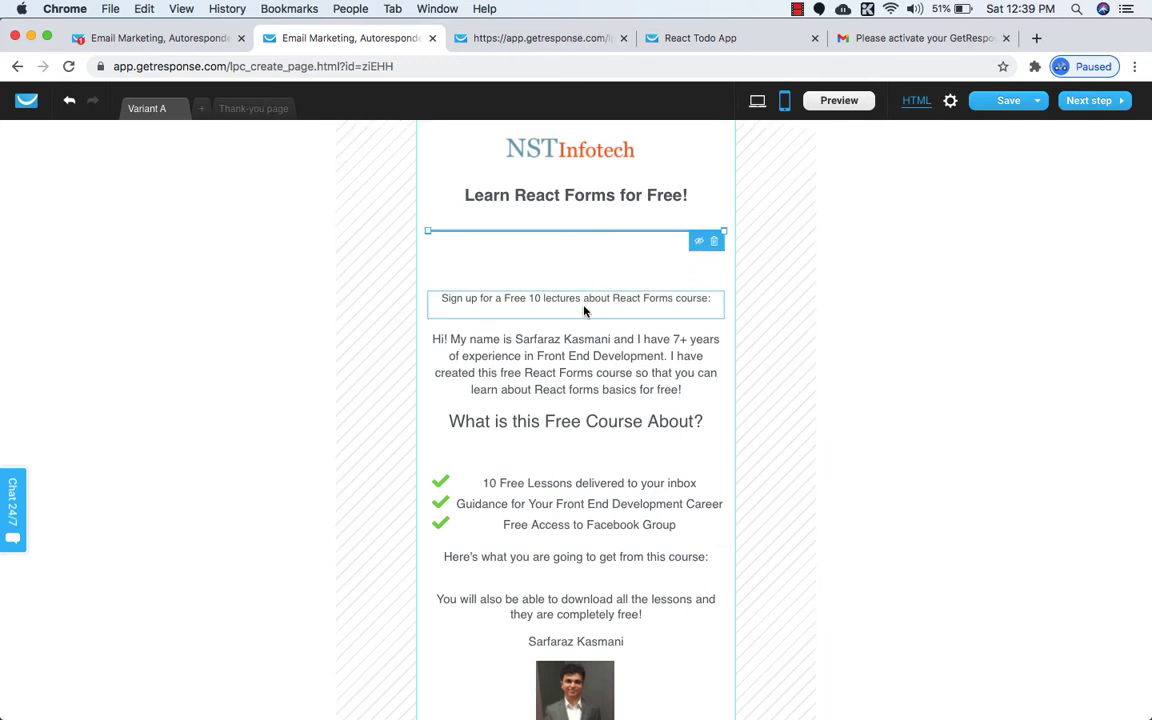
key("Up")
key("Up")
key("Up")
key("Up")
key("Up")
left_click(545, 362)
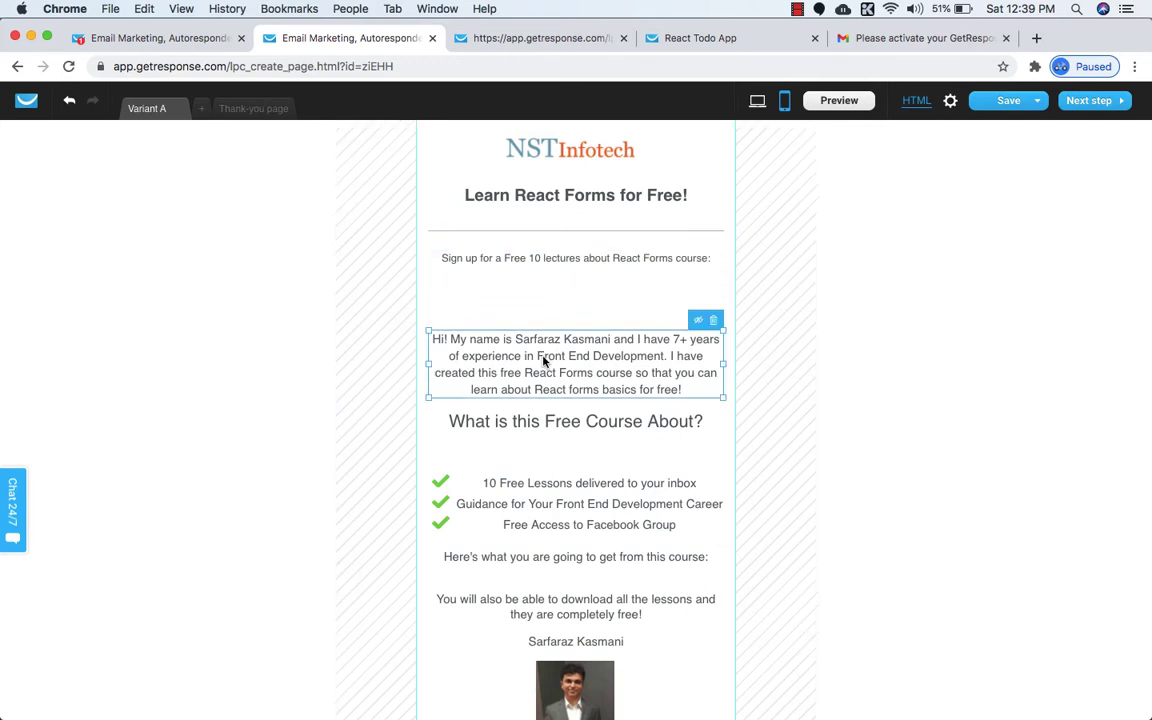
key("Up")
key("Up")
key("Up")
key("Up")
key("Up")
left_click(530, 423)
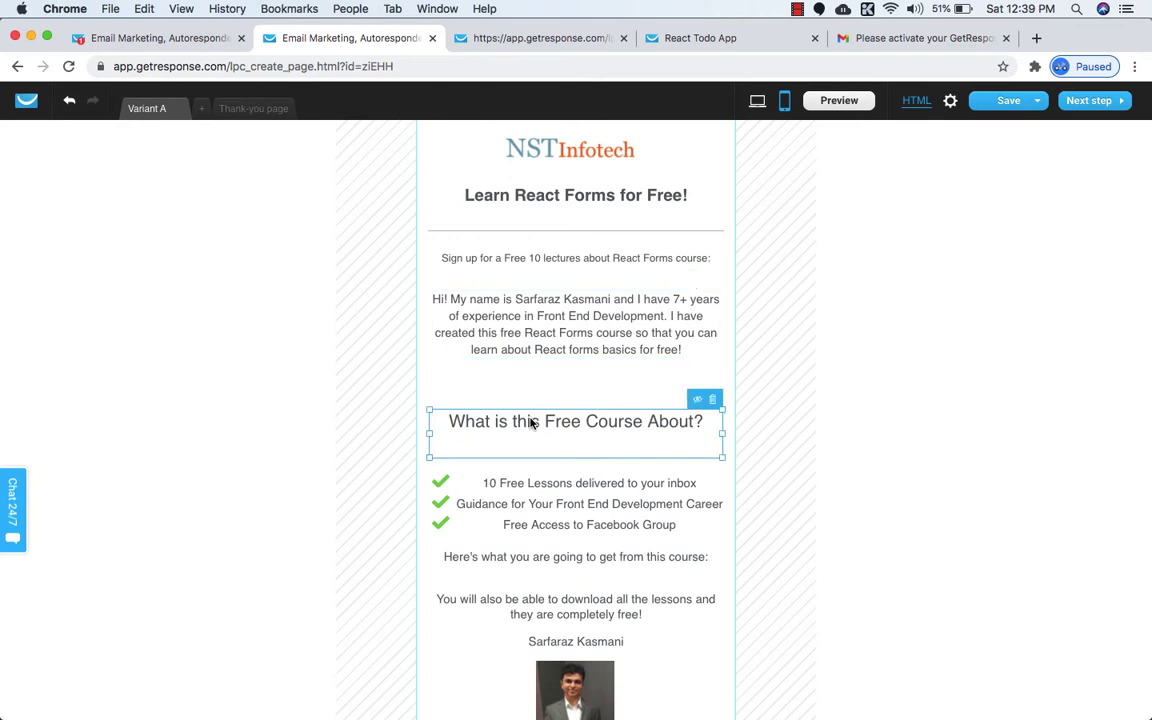
key("Up")
key("Up")
key("Up")
key("Up")
left_click(563, 513)
key("Up")
key("Up")
key("Up")
key("Up")
key("Up")
key("Up")
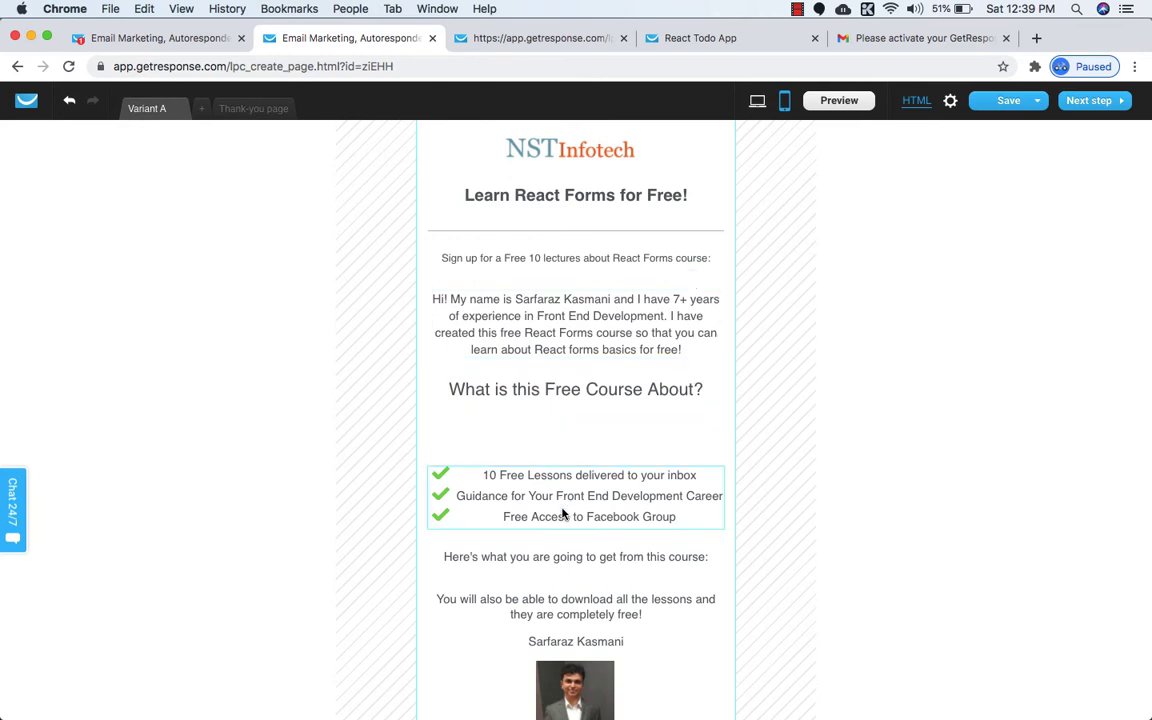
left_click(555, 574)
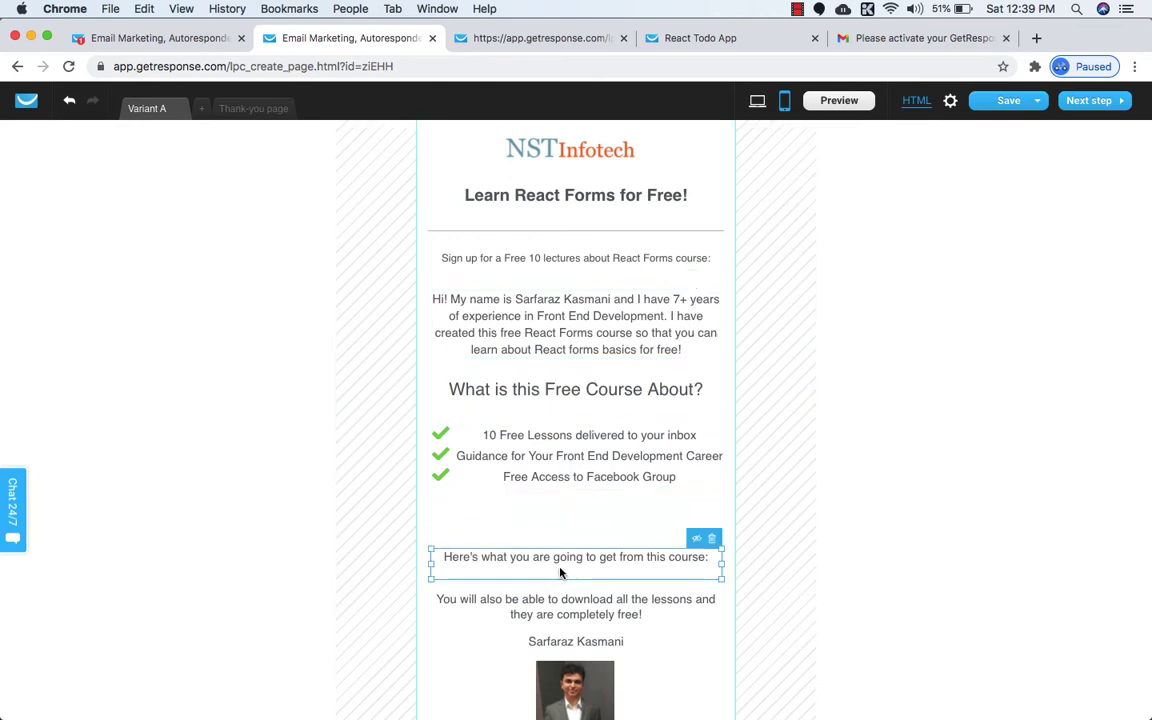
key("Up")
key("Up")
key("Up")
key("Up")
key("Up")
left_click(497, 614)
key("Up")
key("Up")
key("Up")
key("Up")
key("Up")
key("Up")
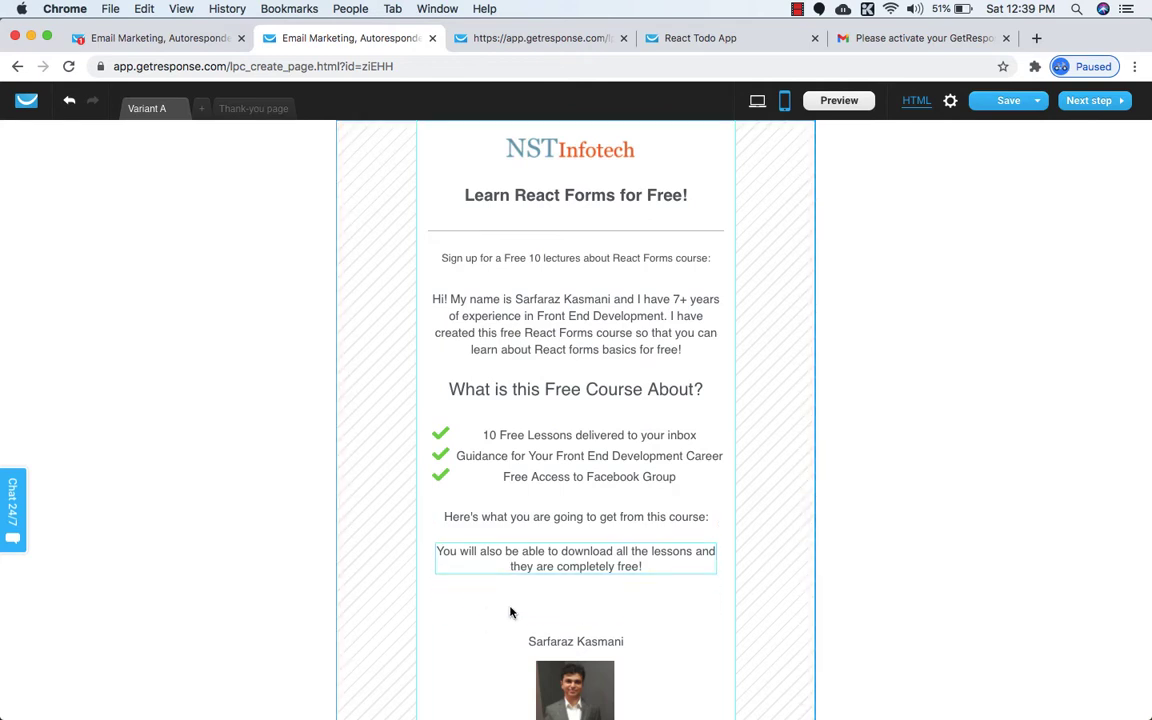
Pull up the author name, author photo, sign-up form and copyright footer to close the remaining gaps.
scroll(509, 609, "down", 3)
left_click(603, 520)
key("Up")
key("Up")
key("Up")
key("Up")
key("Up")
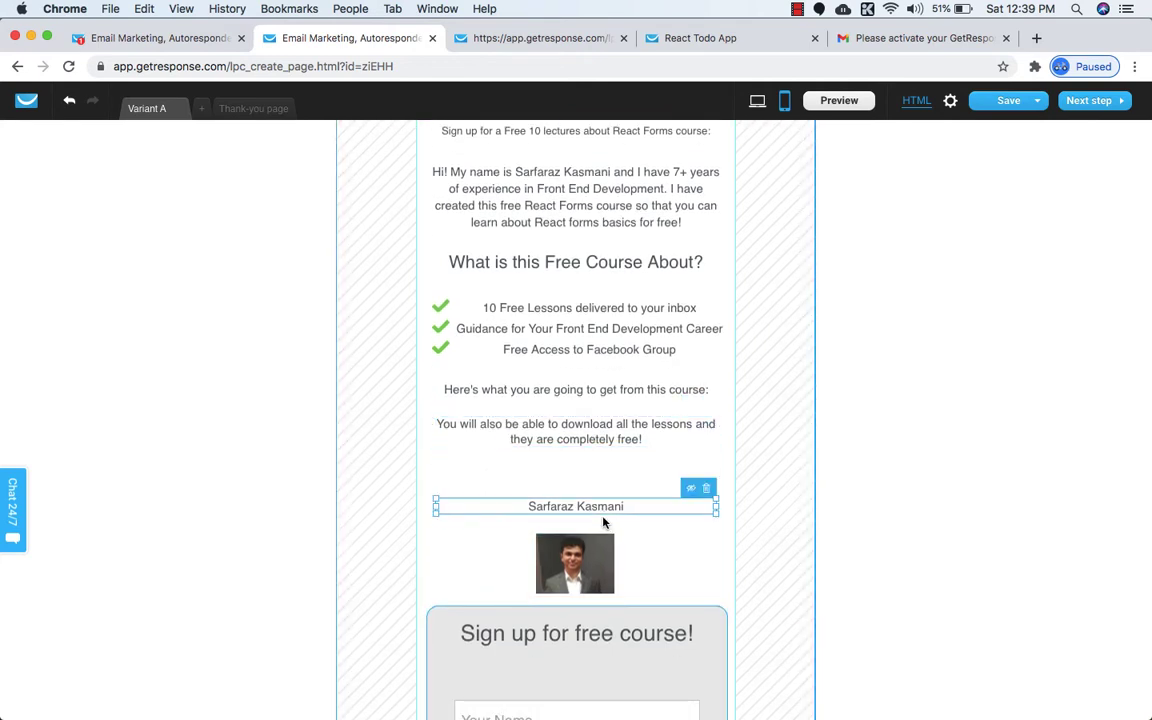
left_click(612, 557)
key("Up")
key("Up")
key("Up")
key("Up")
key("Up")
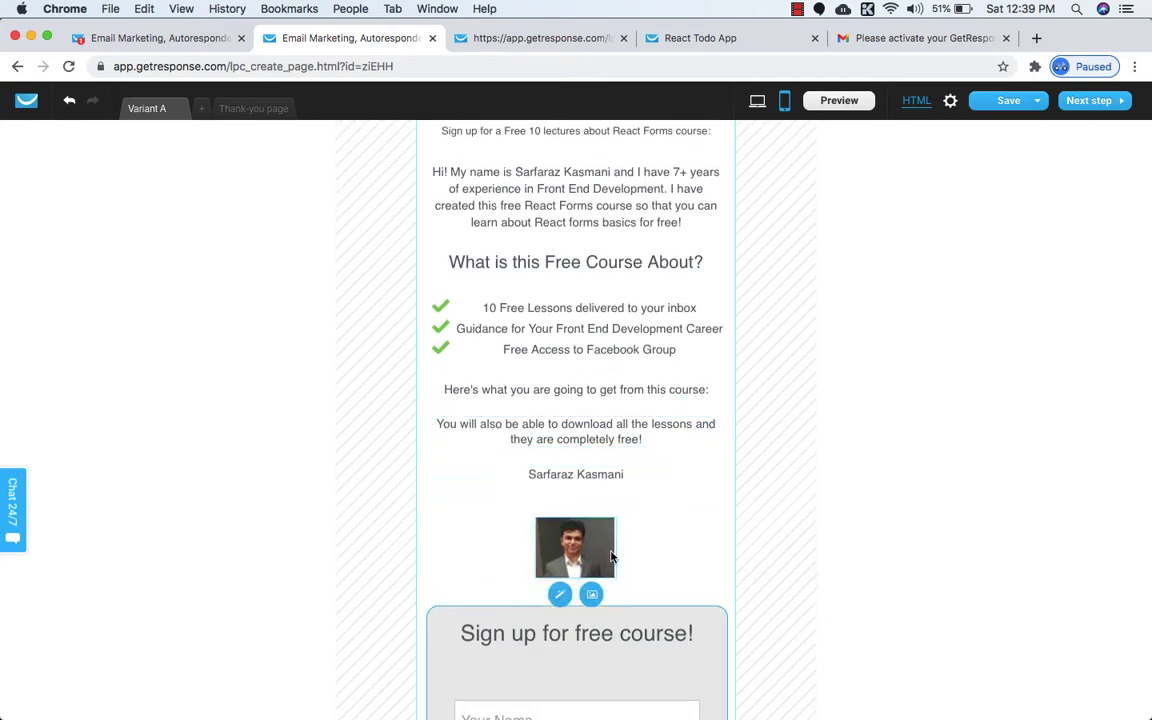
scroll(612, 555, "down", 3)
left_click(722, 520)
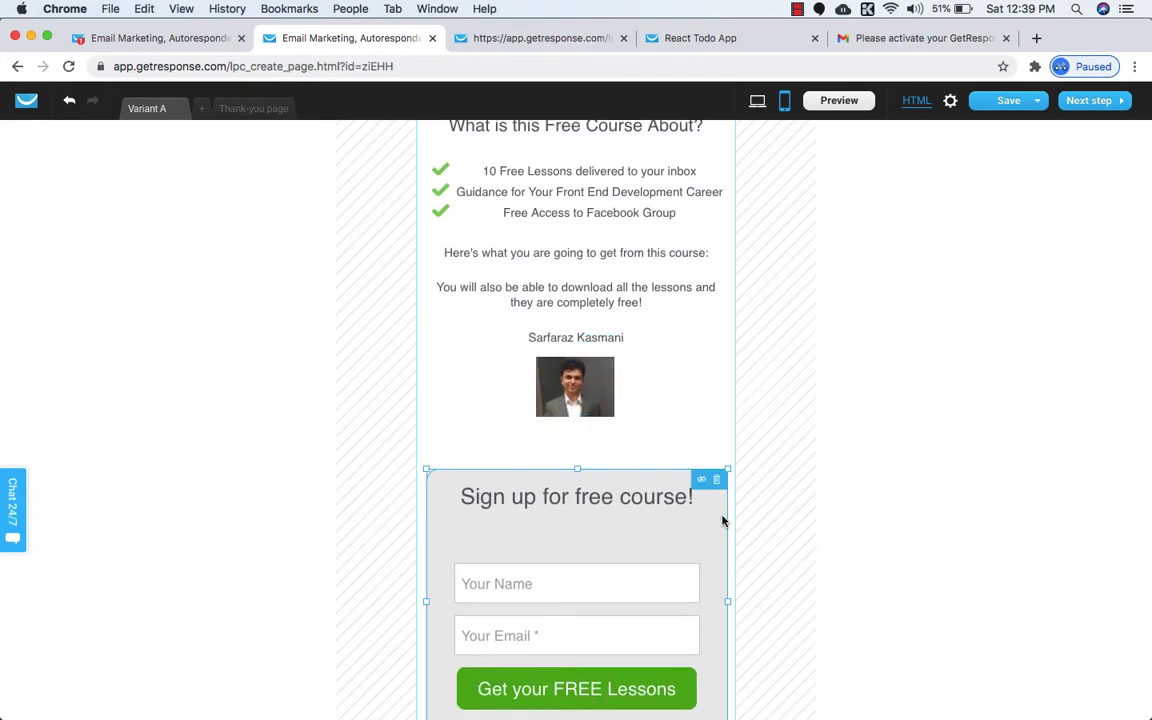
key("Up")
key("Up")
key("Up")
key("Up")
key("Up")
scroll(722, 520, "down", 1)
scroll(722, 520, "down", 2)
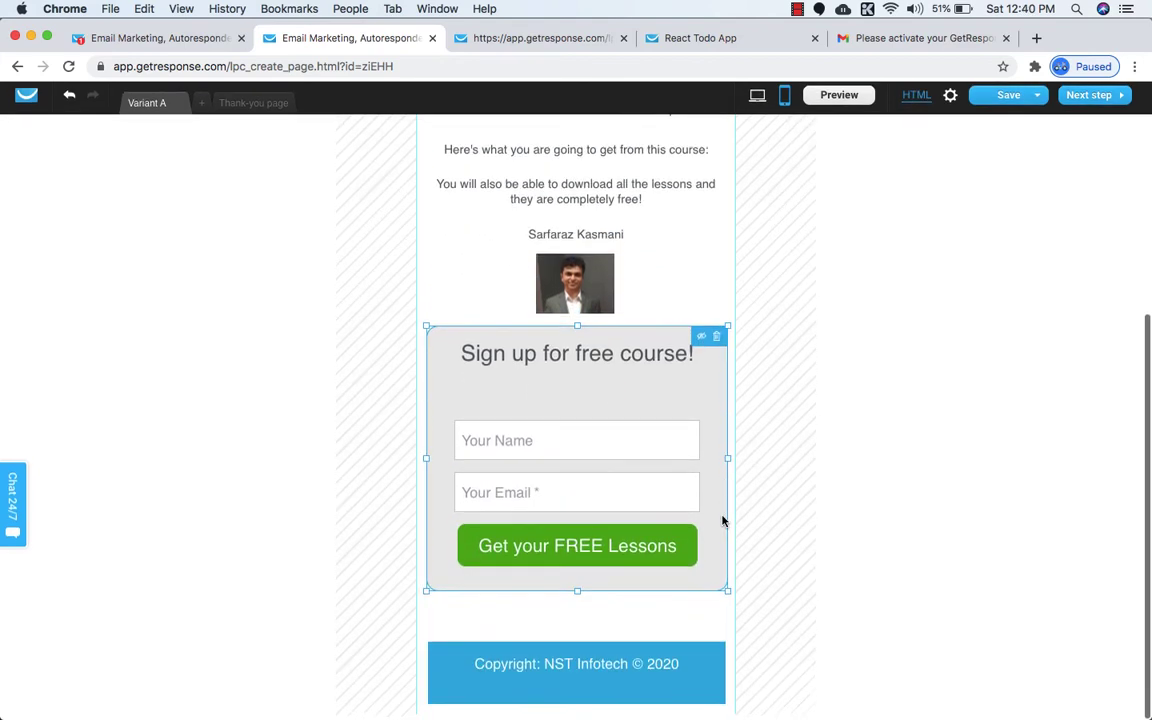
left_click(722, 680)
key("Up")
key("Up")
key("Up")
key("Up")
scroll(720, 678, "up", 6)
scroll(721, 678, "up", 1)
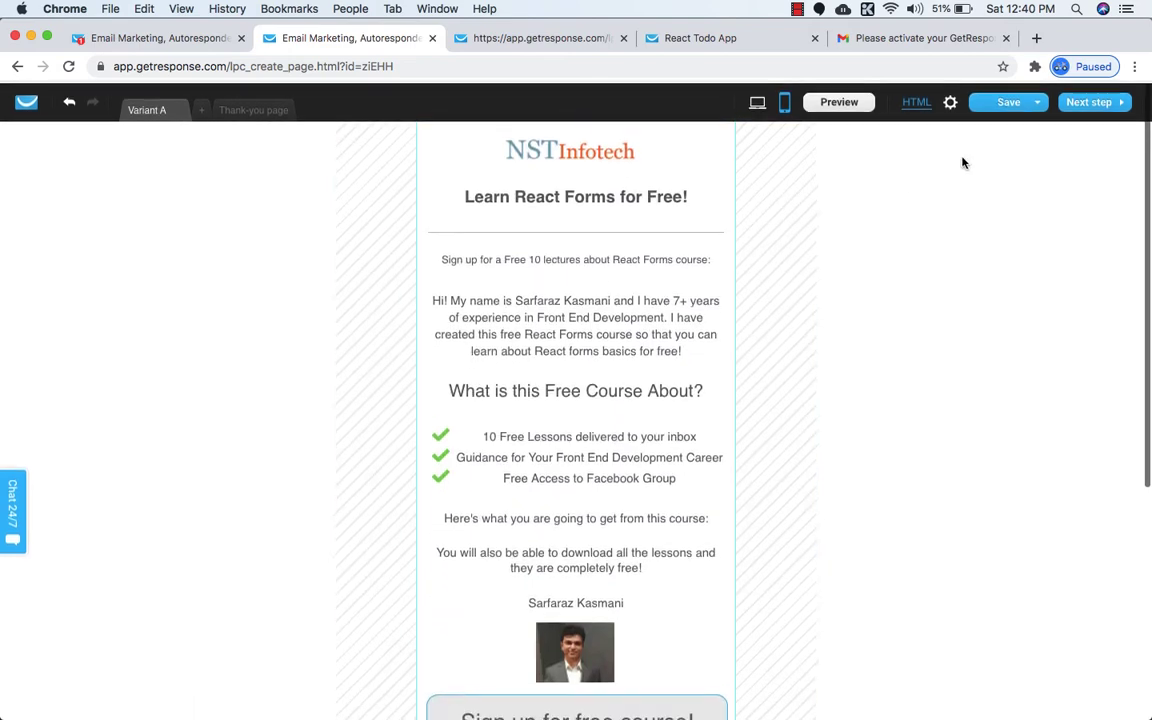
Save the landing page with the reordered mobile layout.
left_click(992, 122)
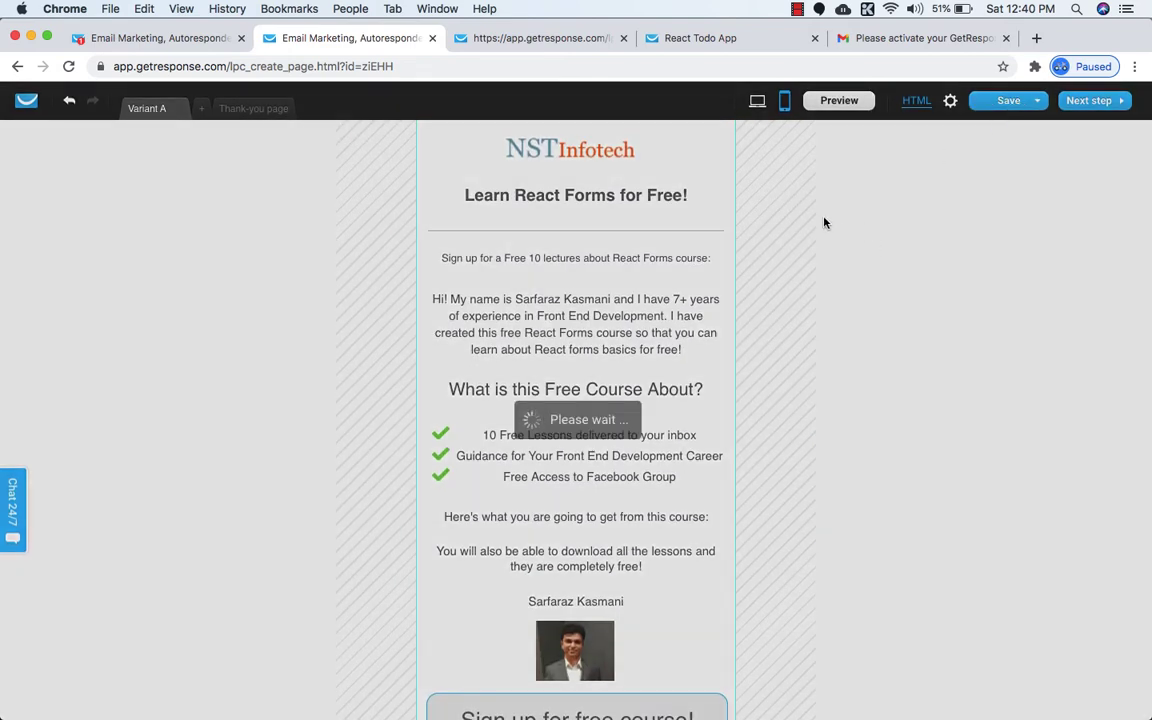
scroll(826, 343, "down", 5)
scroll(826, 343, "up", 5)
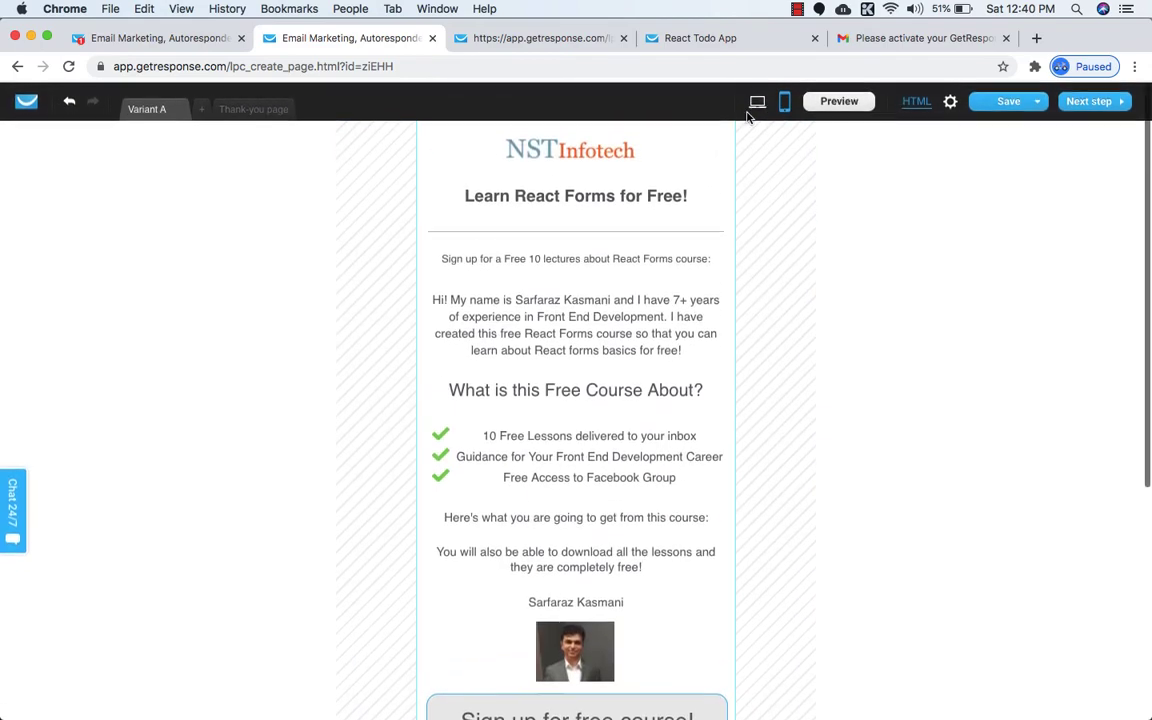
Compare the desktop and mobile layouts by switching between them, ending on desktop.
left_click(758, 102)
scroll(586, 378, "down", 3)
scroll(586, 378, "up", 3)
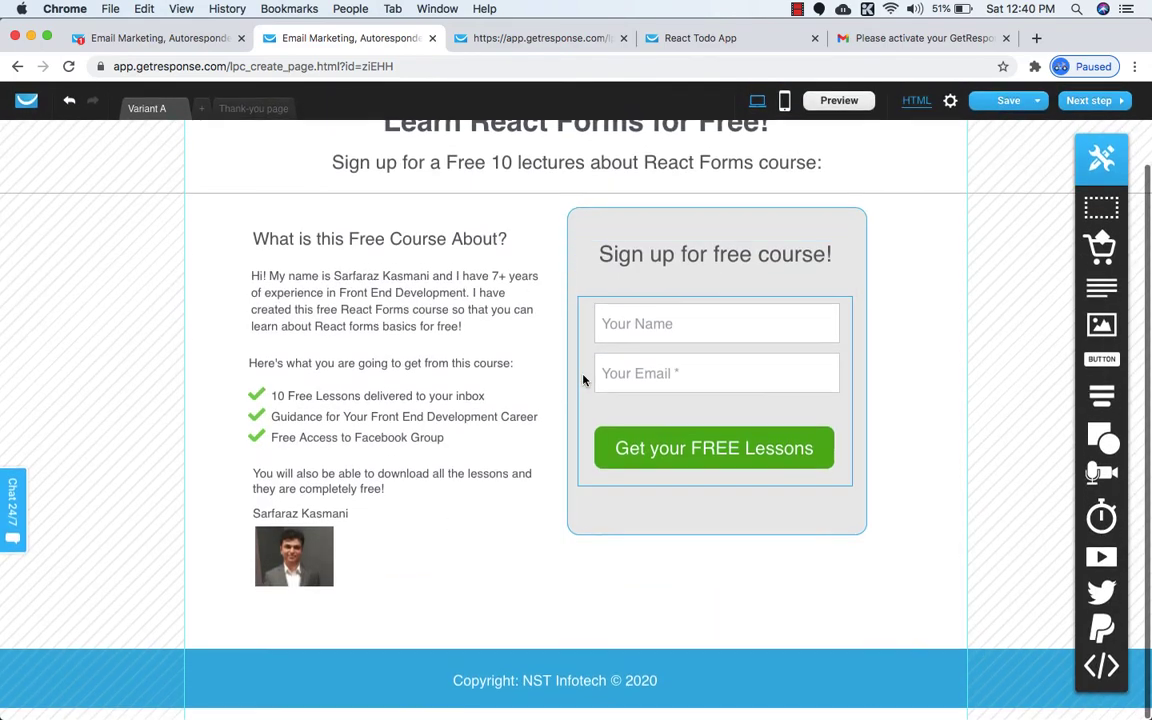
left_click(786, 104)
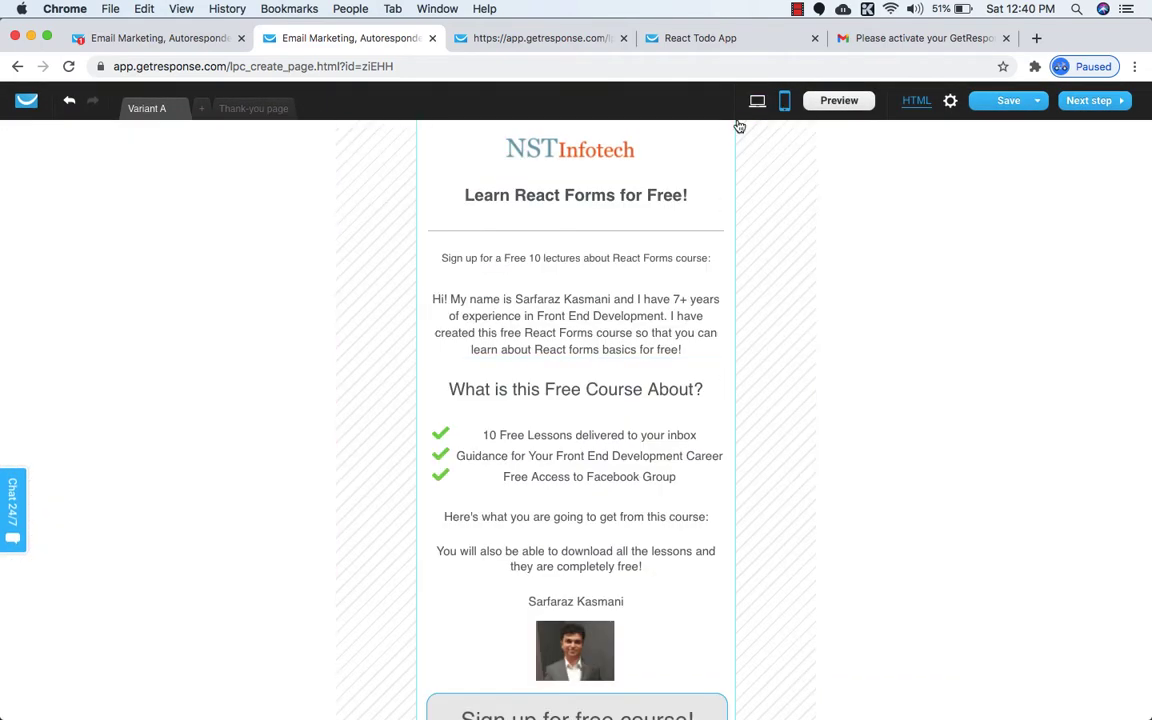
left_click(757, 102)
left_click(786, 104)
scroll(687, 434, "down", 3)
scroll(687, 436, "up", 3)
left_click(757, 101)
Close the outdated preview tab and launch a fresh preview of the landing page.
left_click(575, 42)
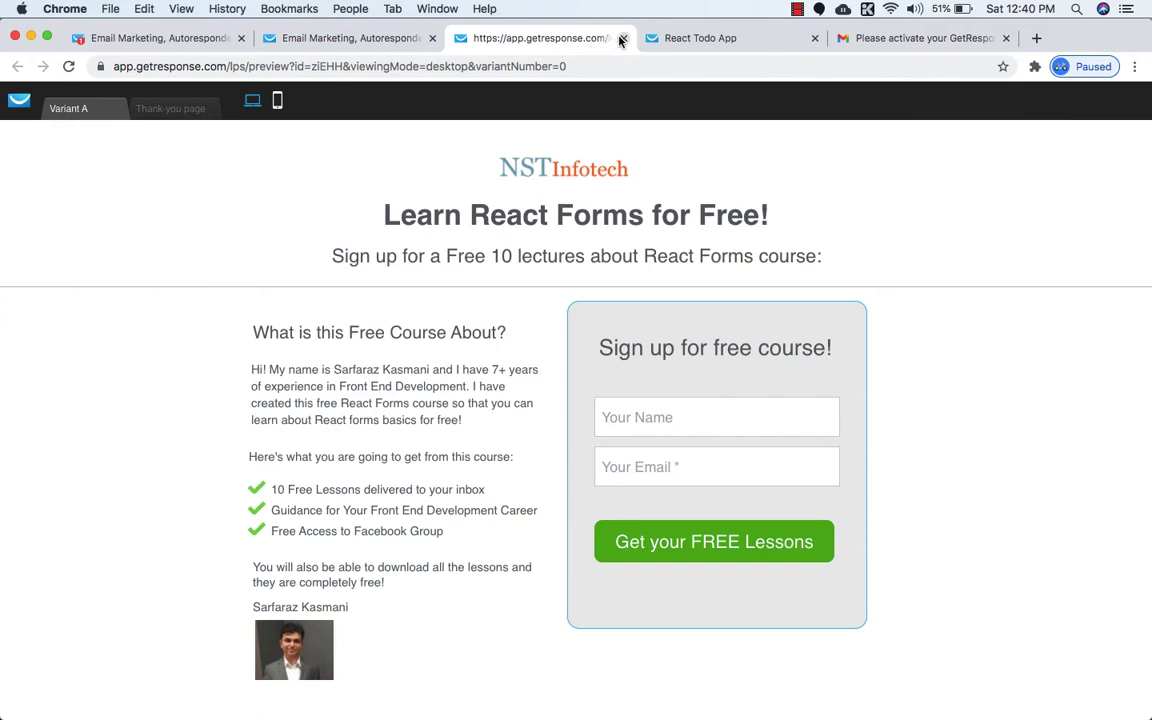
left_click(622, 38)
left_click(396, 37)
left_click(820, 103)
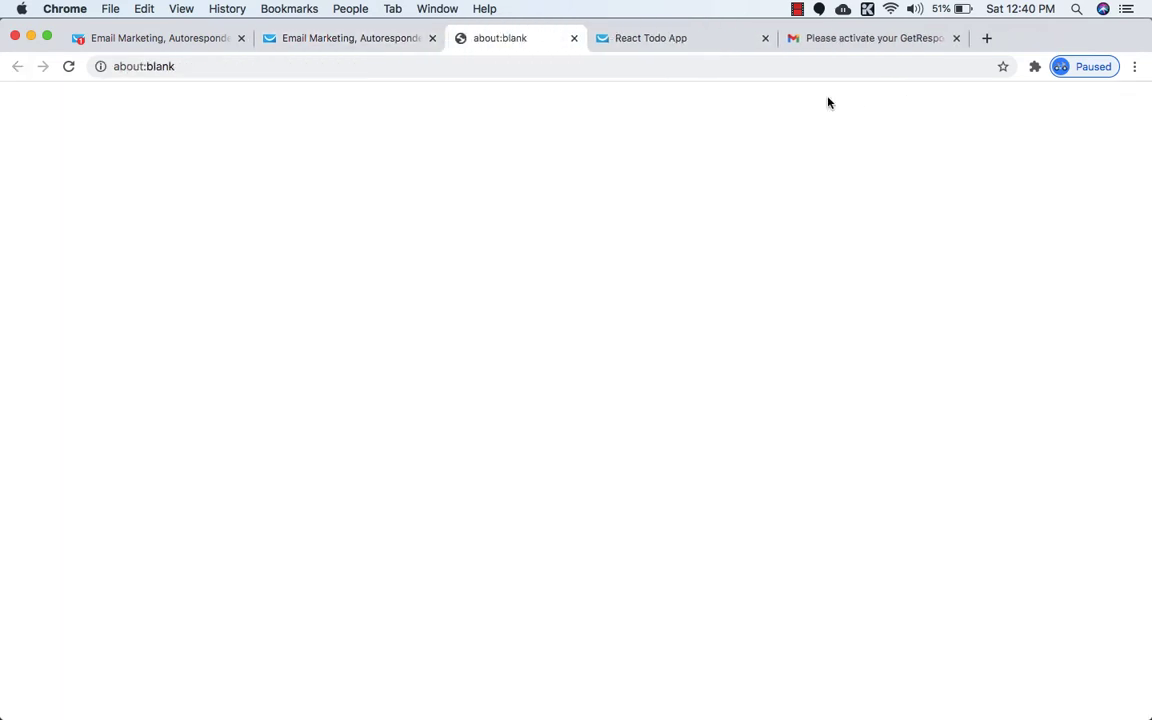
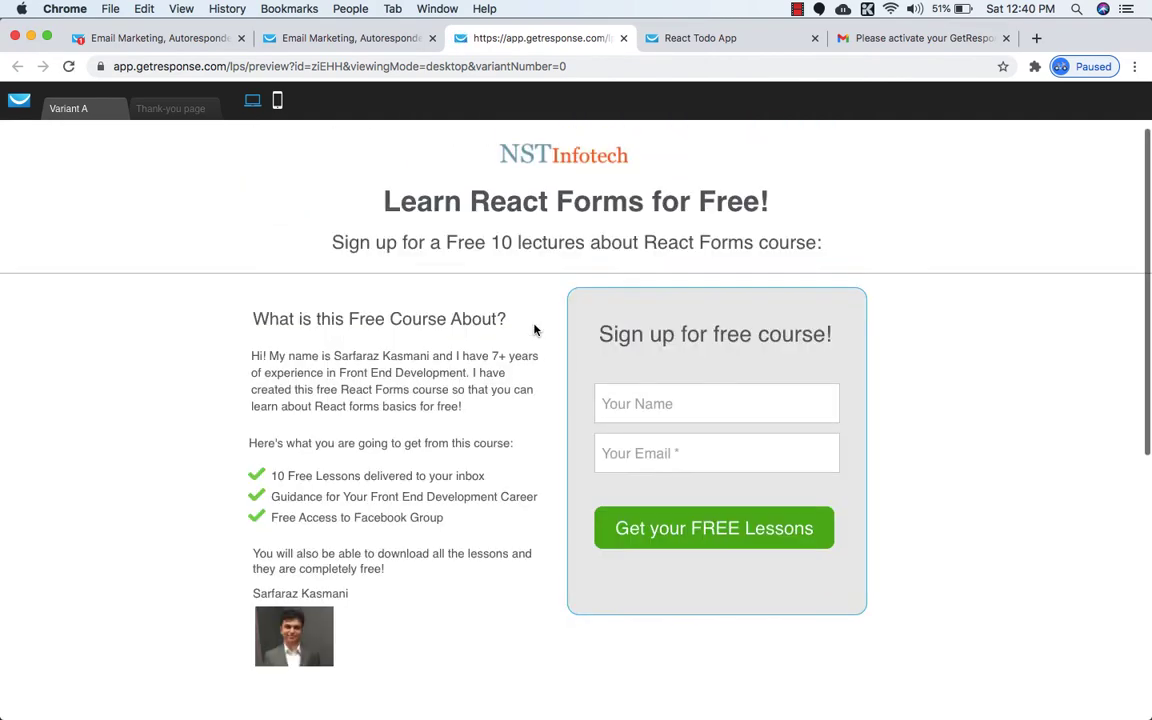
Scroll through the 'Learn React Forms for Free!' preview, then go back to the page editor tab.
scroll(558, 404, "down", 3)
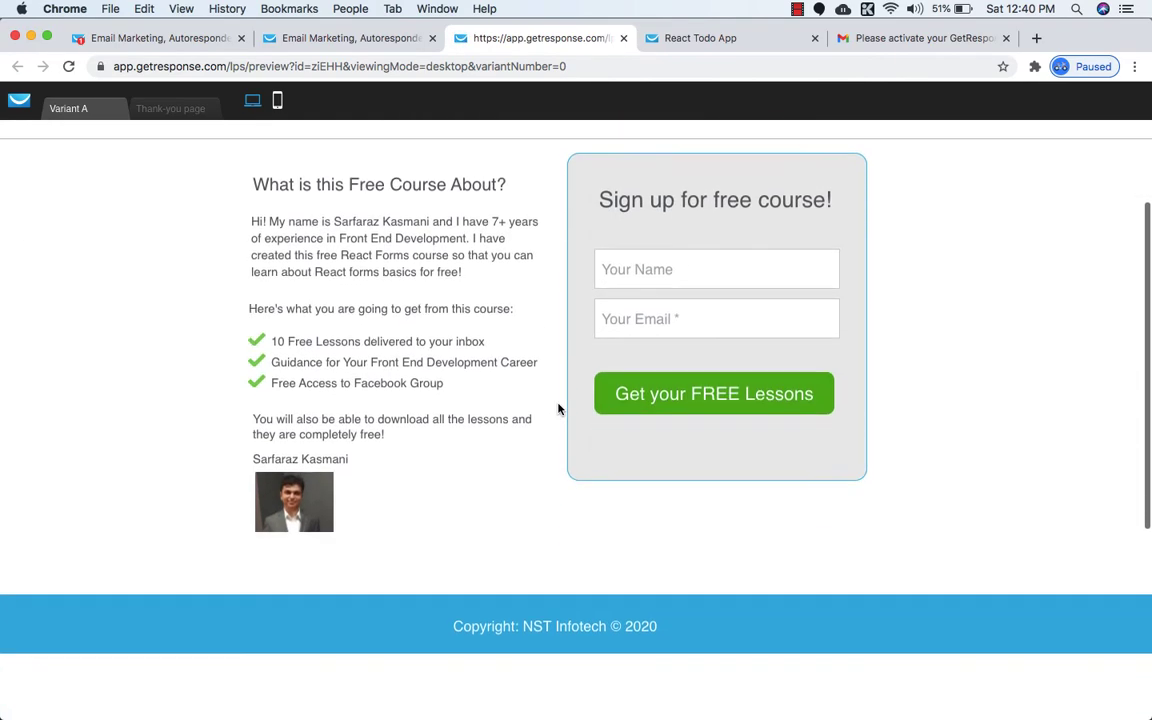
scroll(558, 408, "down", 5)
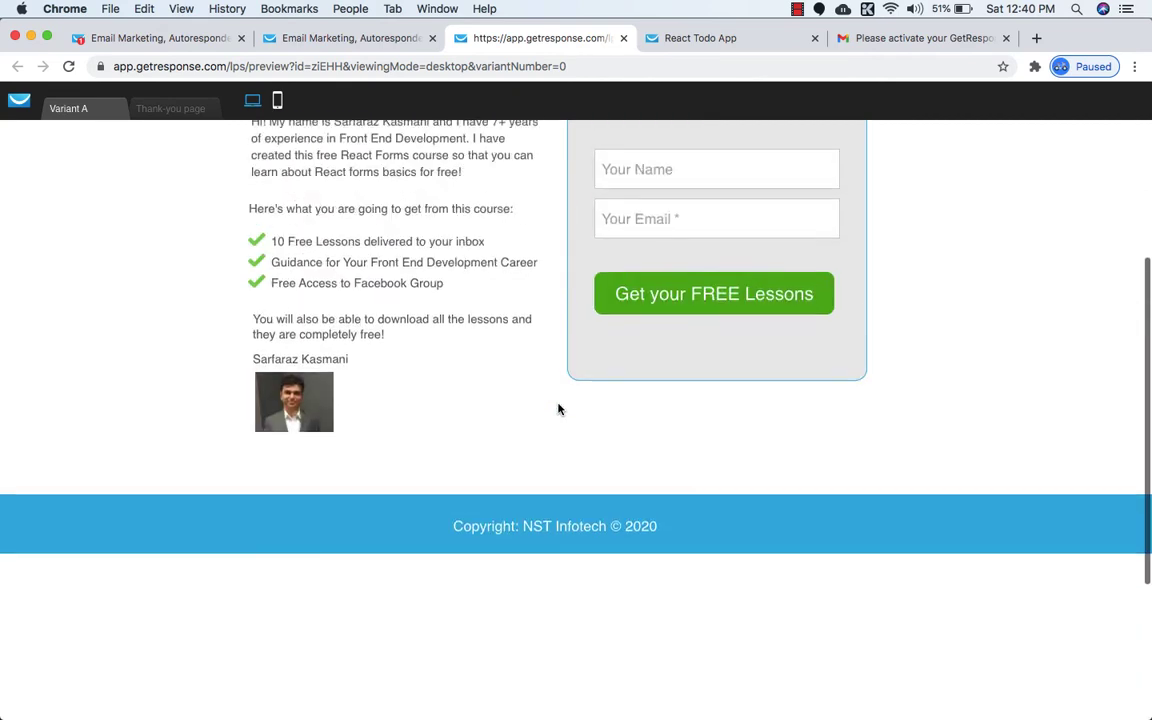
scroll(558, 408, "up", 5)
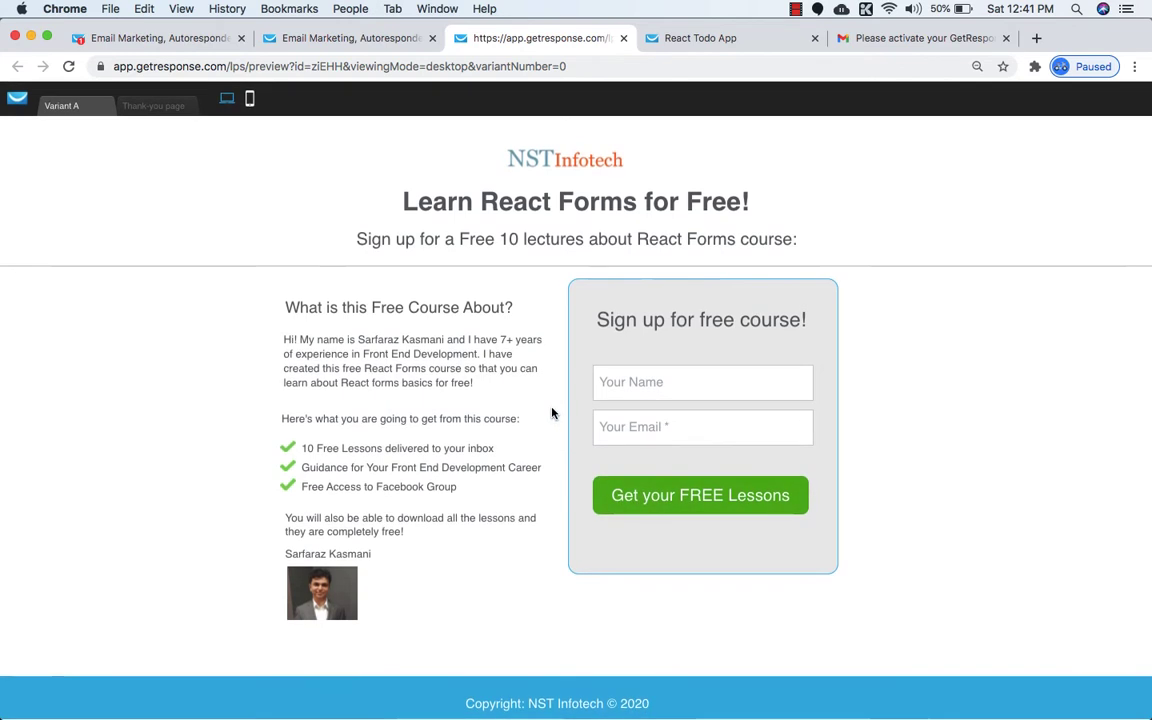
left_click(348, 40)
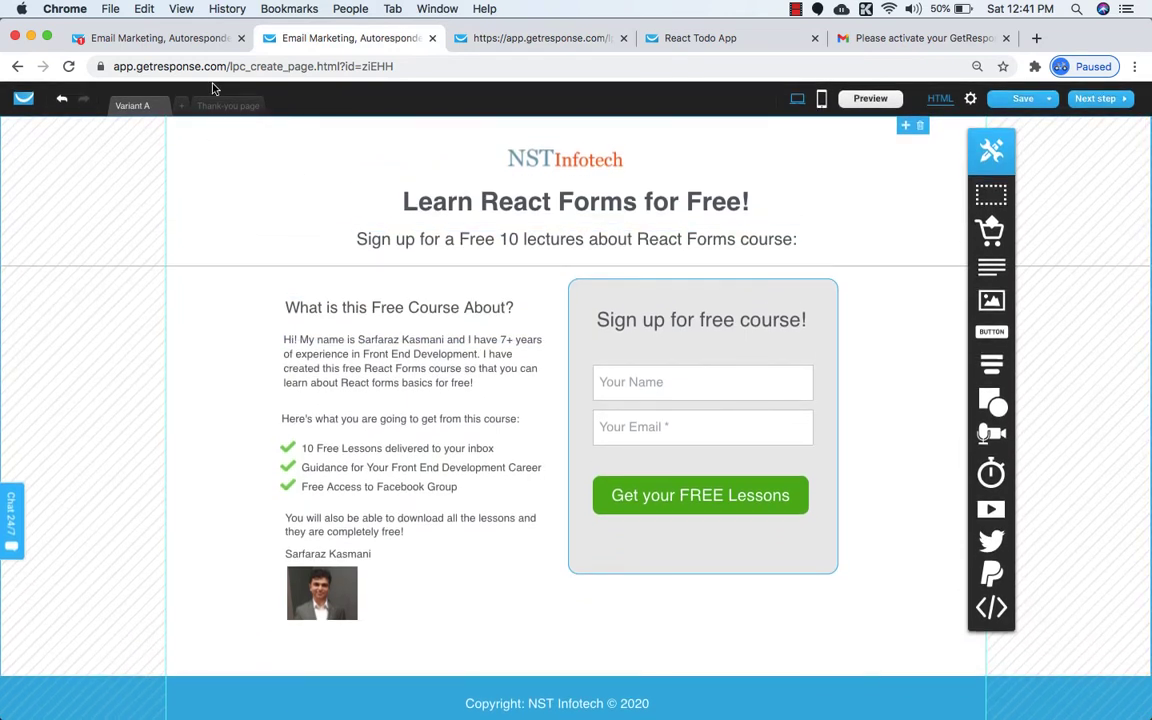
On the thank-you page, replace 'OUR BRAND weekly newsletter' in the subtitle with 'our FREE course'.
left_click(217, 107)
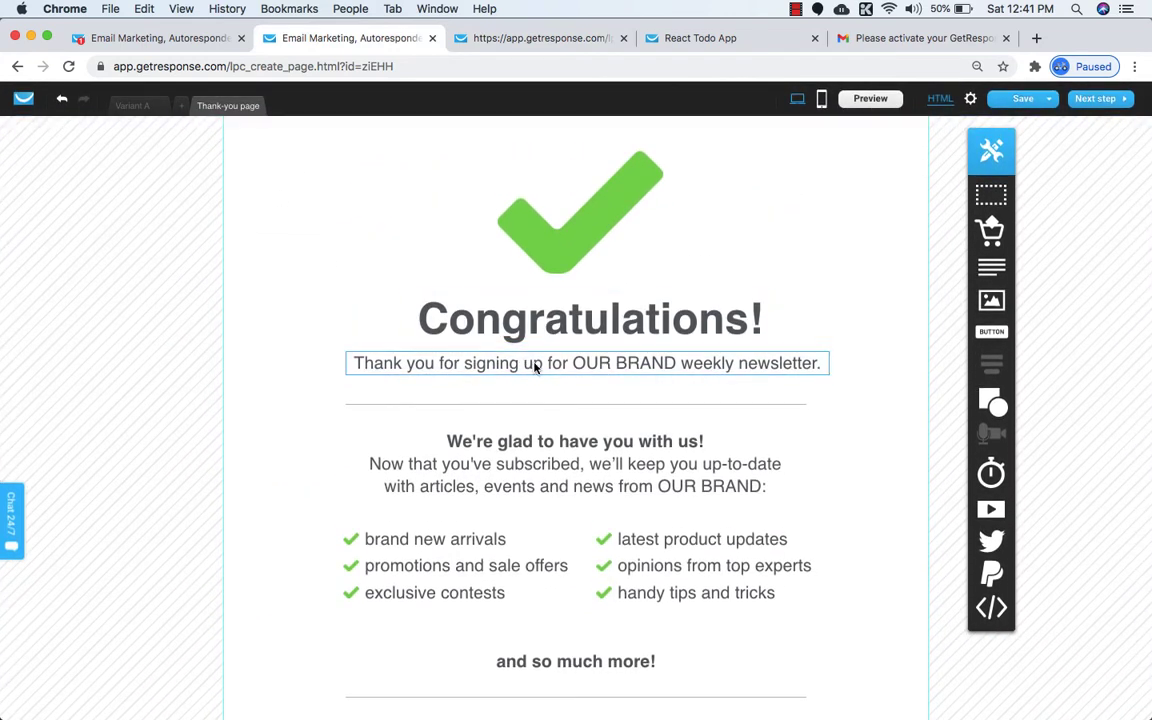
left_click(594, 368)
left_click(574, 362)
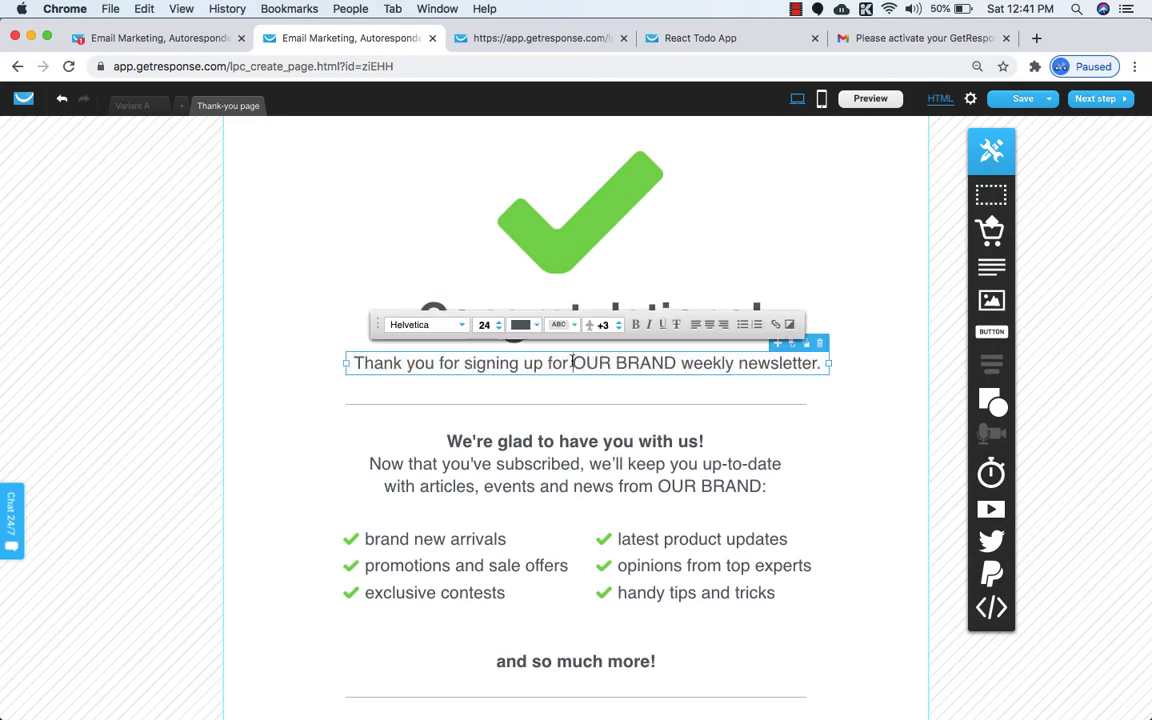
left_click_drag(573, 362, 809, 363)
type("ou")
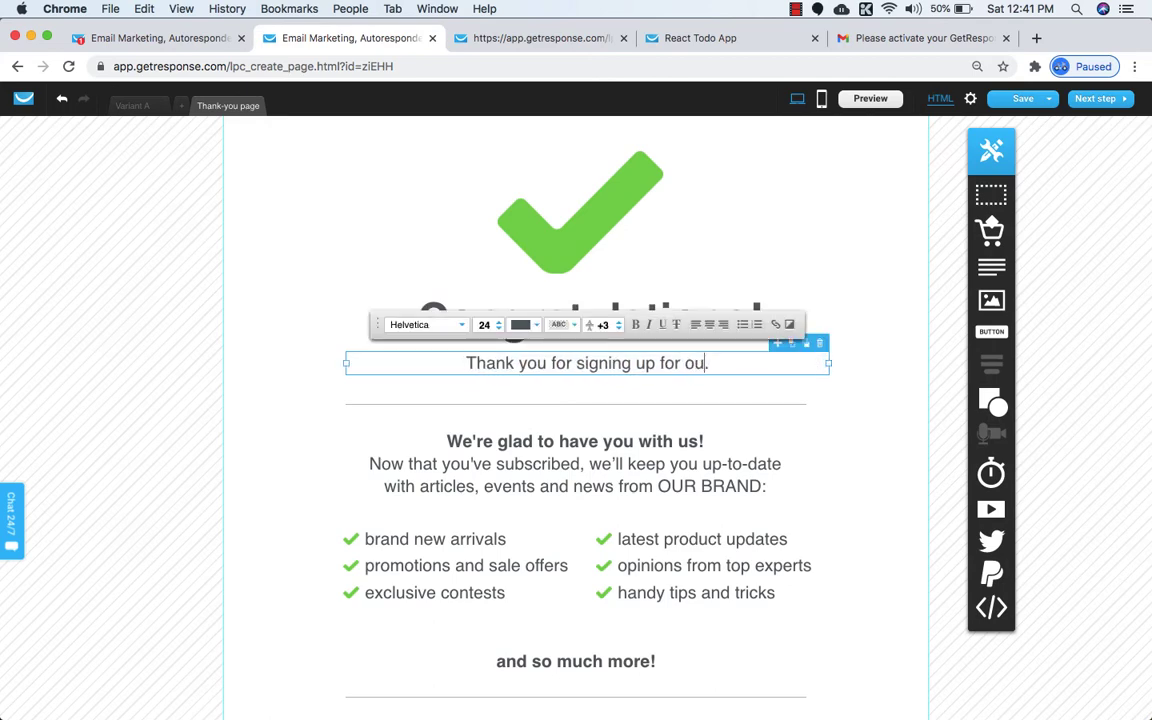
type("r FRE")
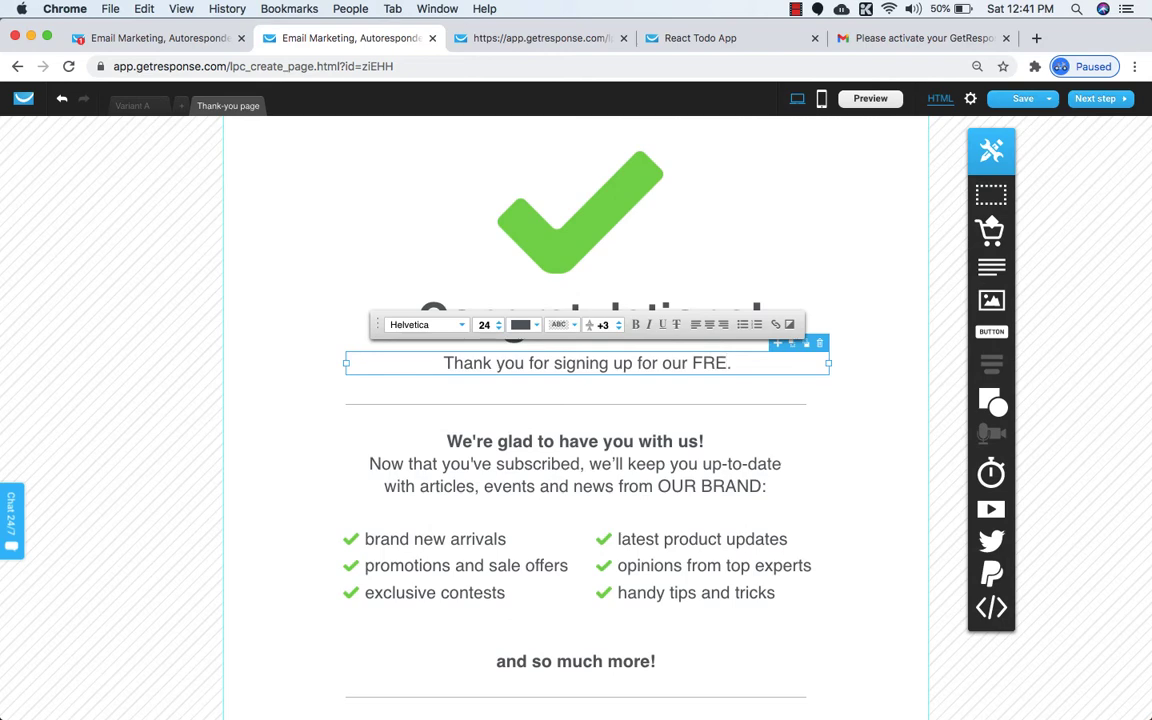
type("E course")
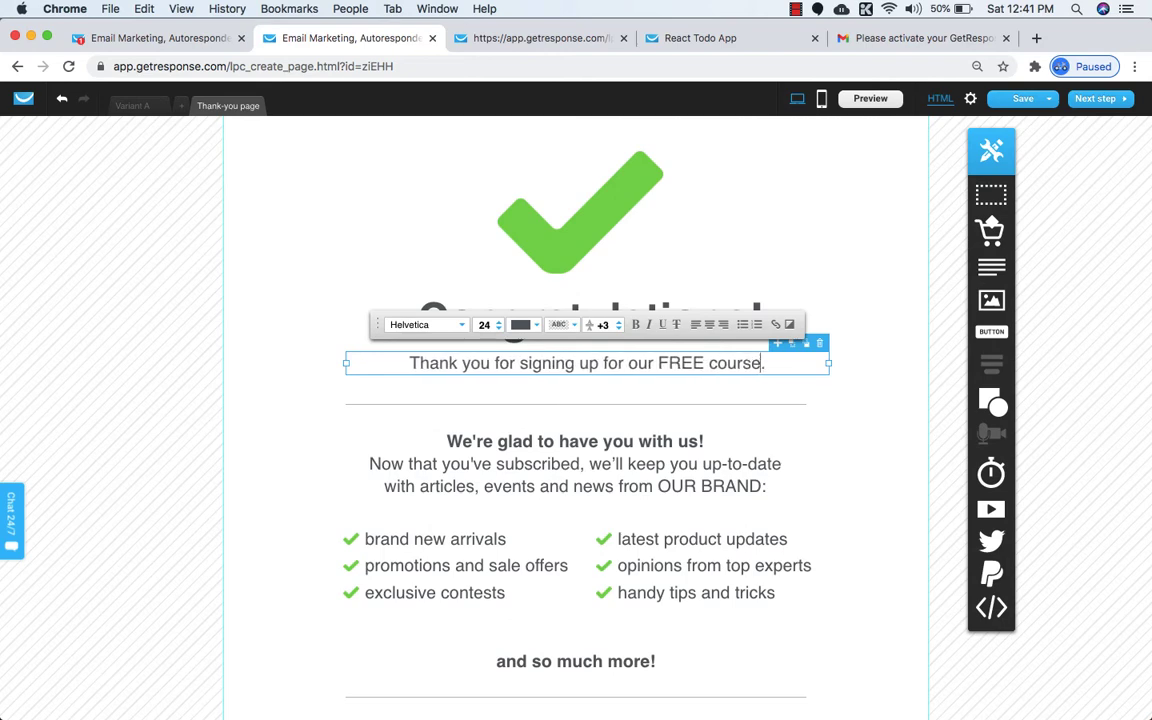
left_click(579, 467)
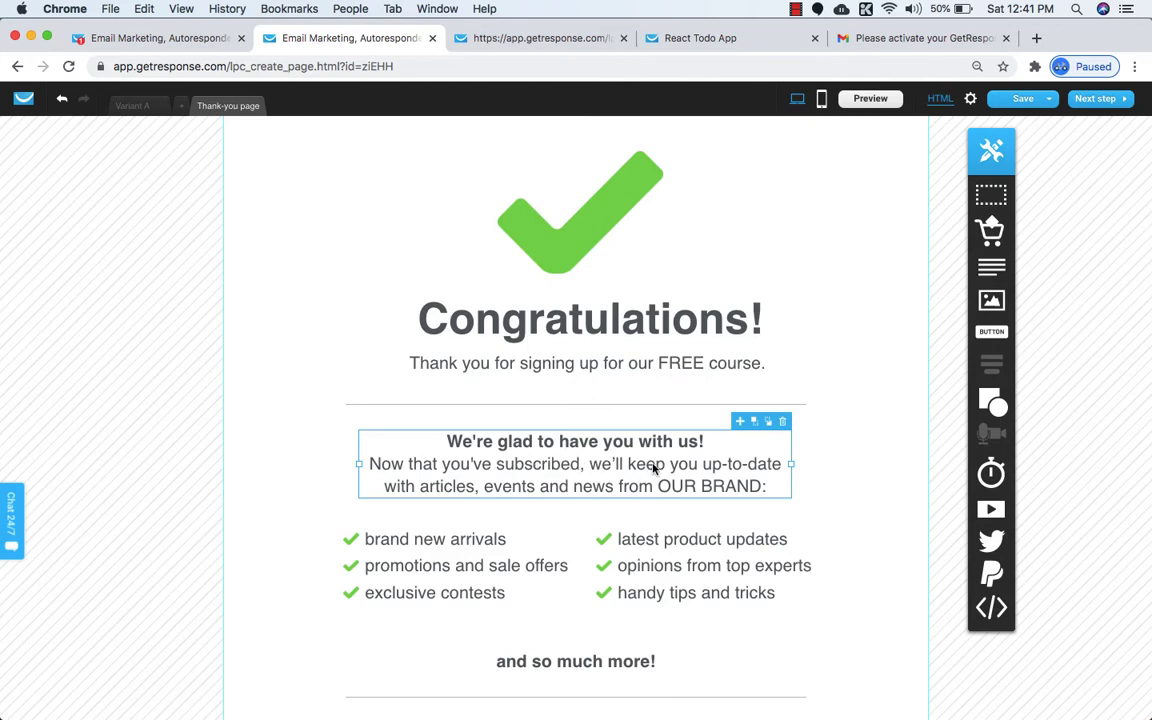
Delete the left and right checklist blocks and the 'and so much more!' line.
left_click(488, 566)
left_click(588, 515)
left_click(728, 548)
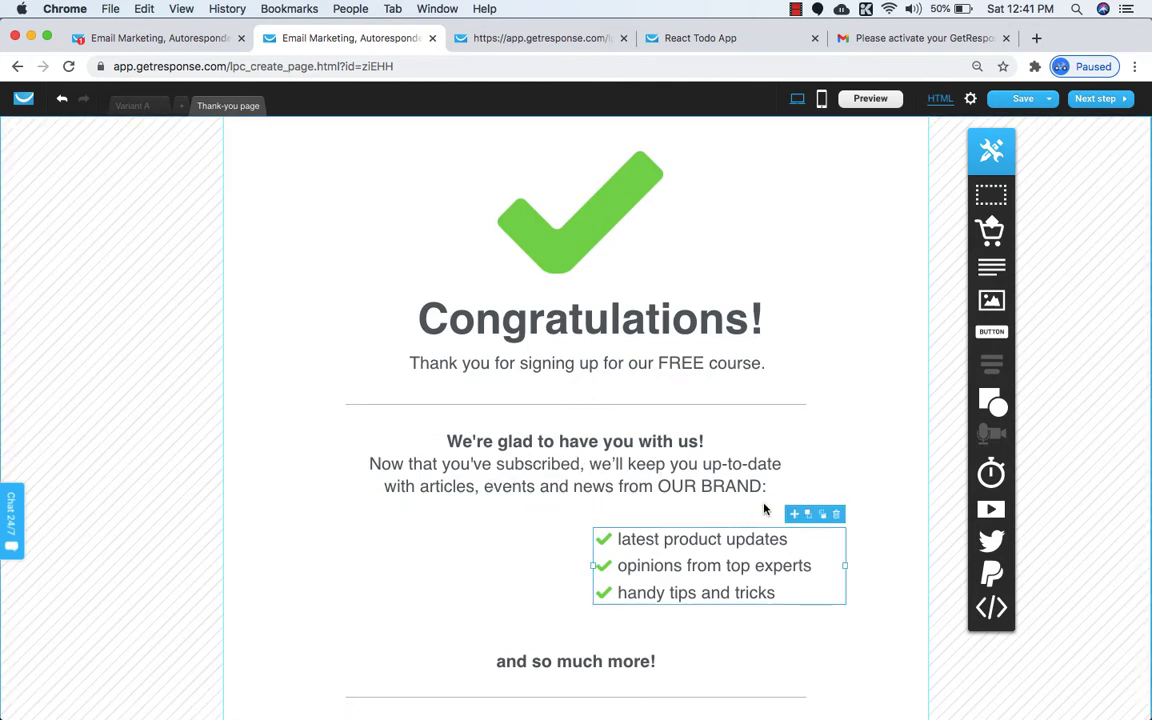
left_click(836, 515)
scroll(839, 518, "down", 3)
left_click(645, 546)
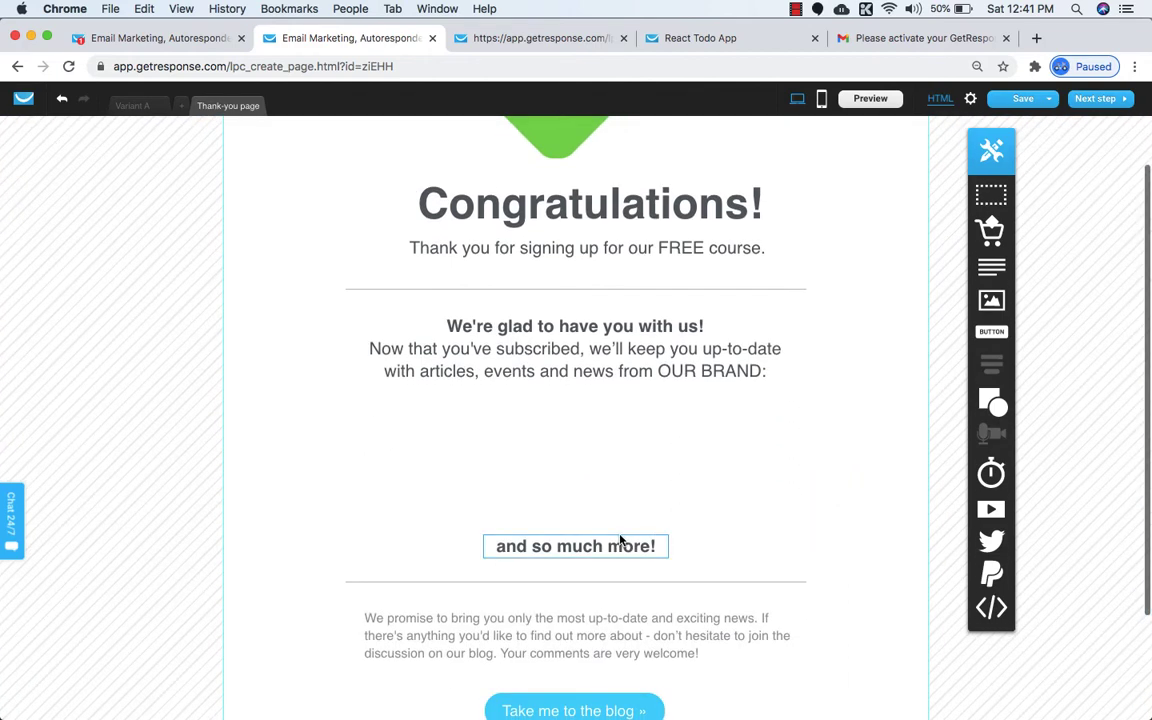
left_click(660, 528)
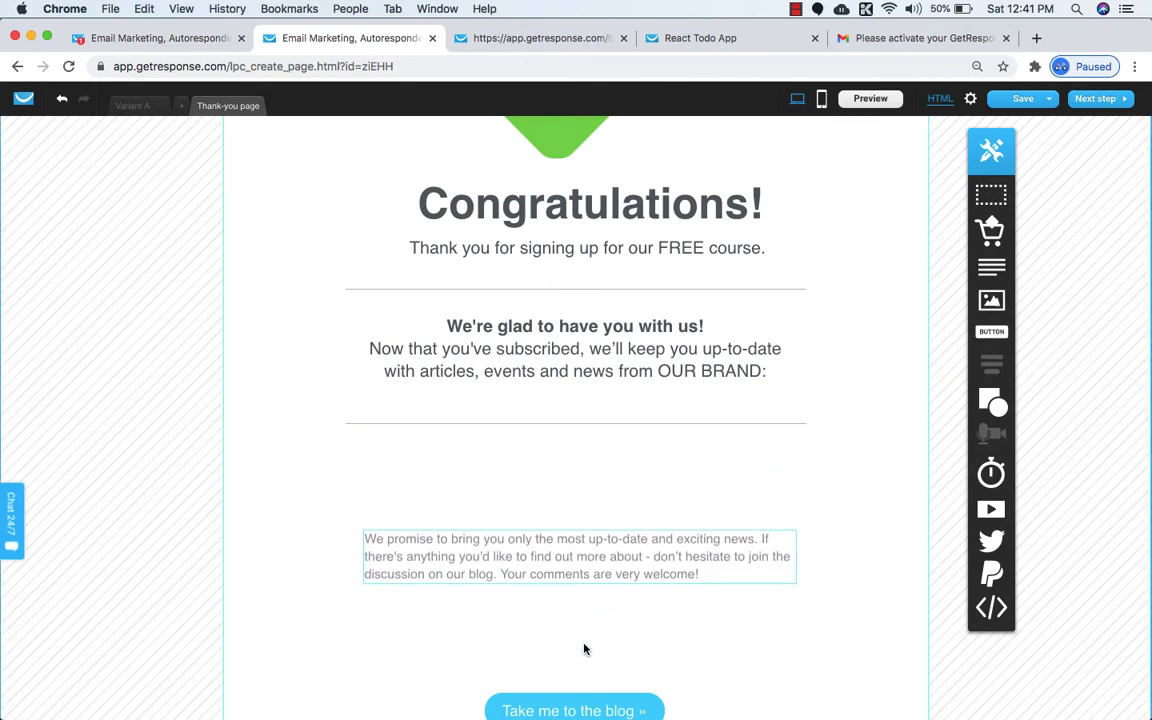
Delete the 'Show me new arrivals in store »' link from the thank-you page.
scroll(585, 650, "down", 2)
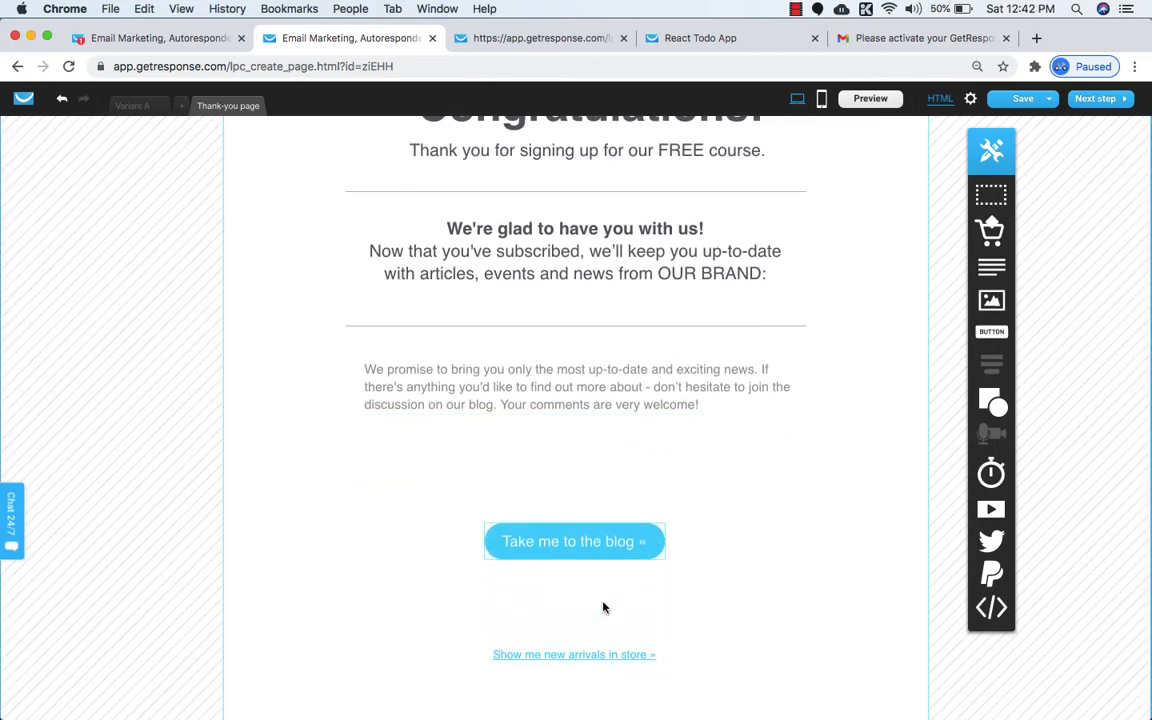
left_click(604, 662)
left_click(648, 576)
scroll(646, 620, "up", 1)
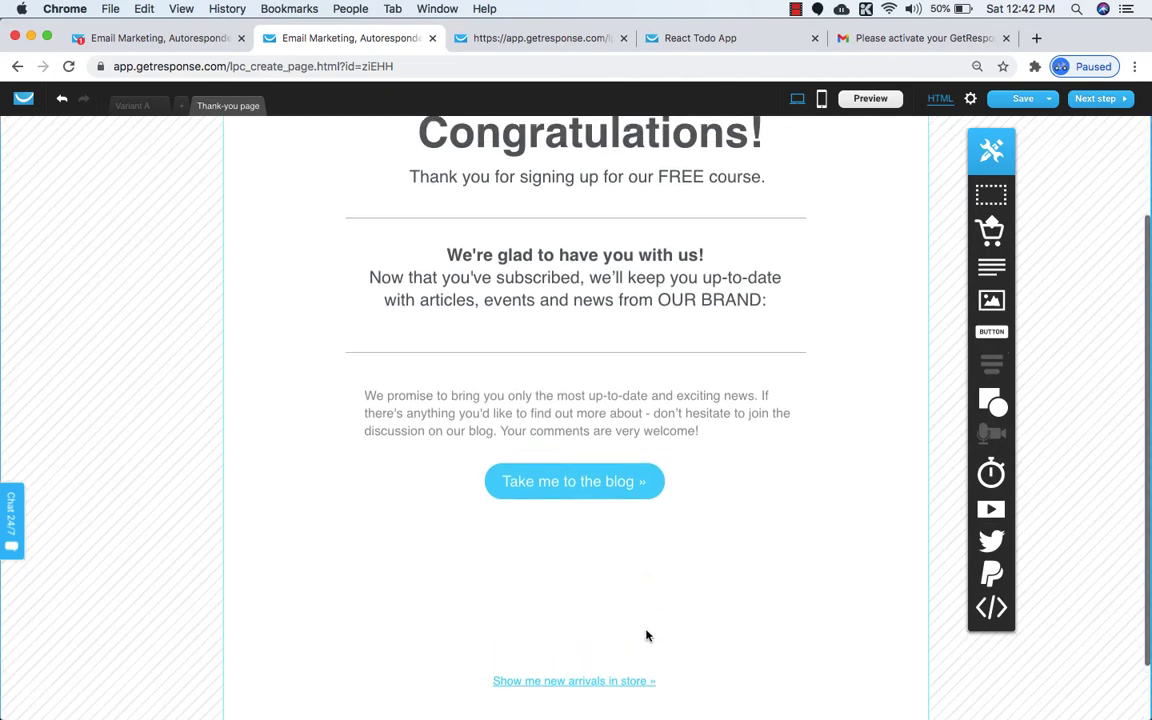
left_click(656, 665)
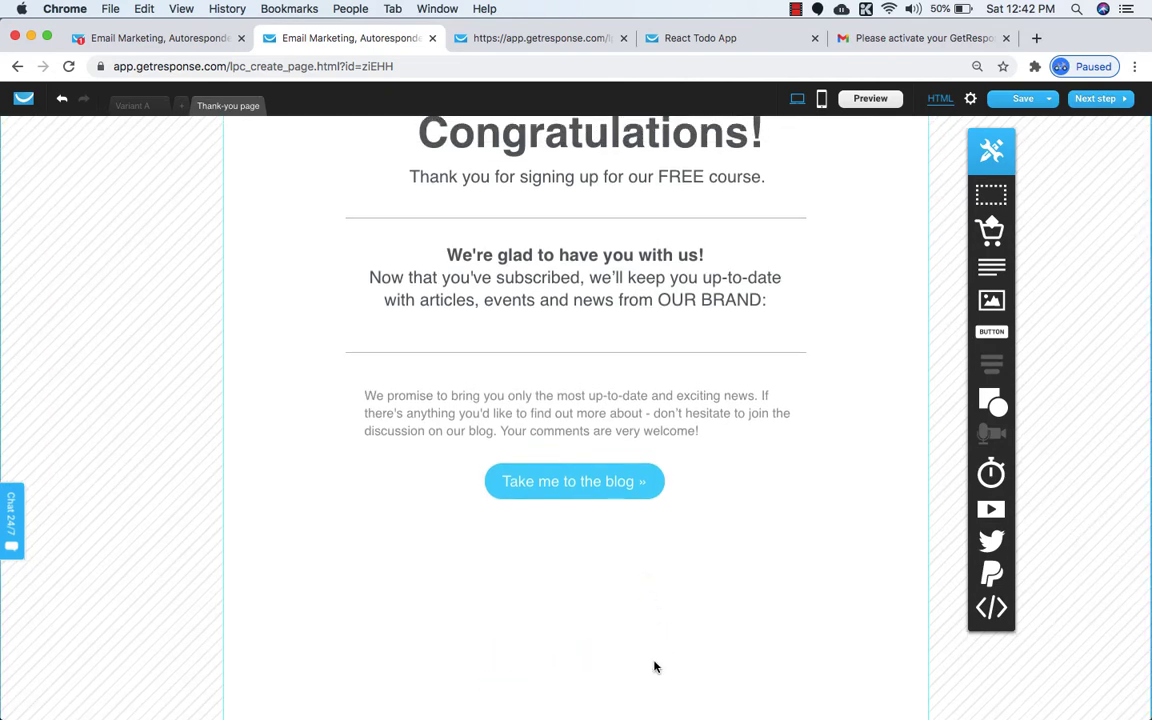
scroll(653, 663, "down", 2)
scroll(630, 640, "up", 3)
scroll(634, 600, "up", 2)
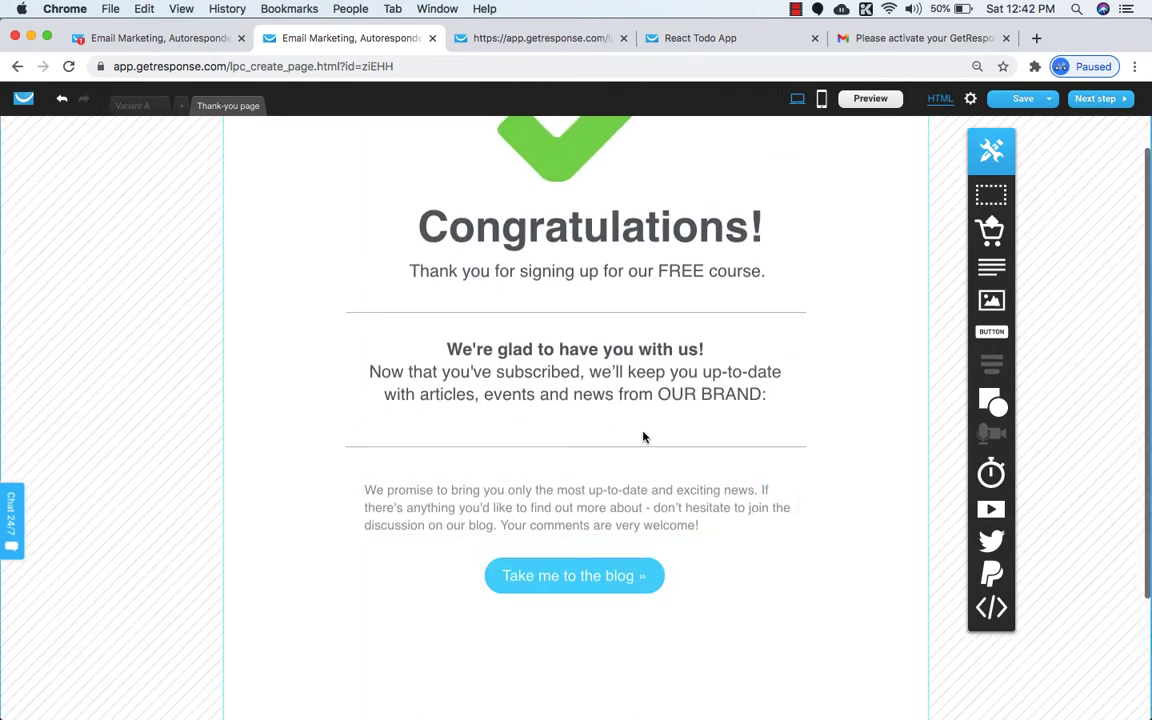
Load the NST Infotech website in a new tab and copy its address.
left_click(1036, 38)
type("nsti")
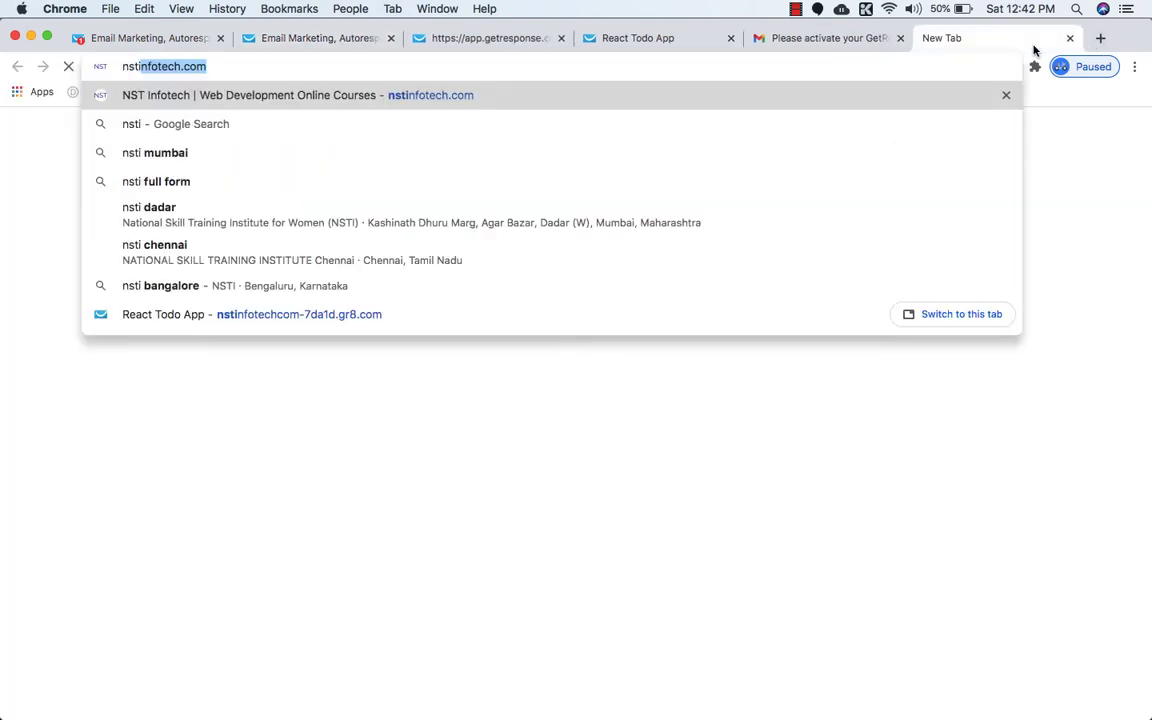
key("Return")
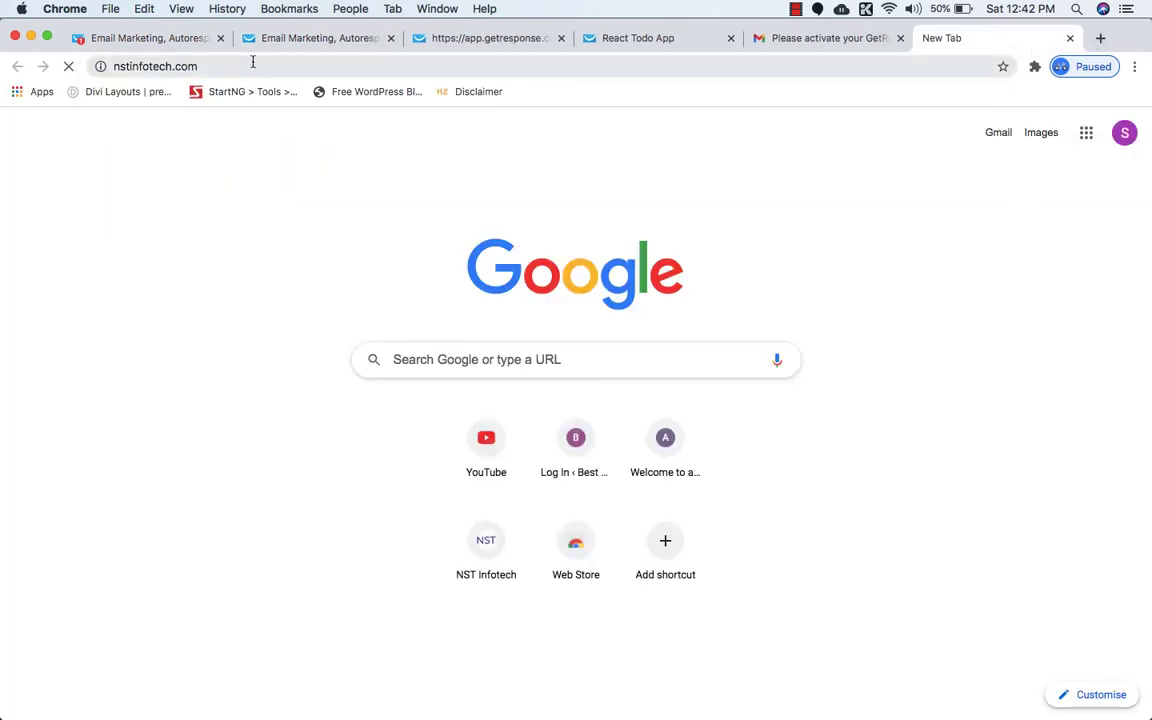
left_click(253, 62)
left_click(483, 42)
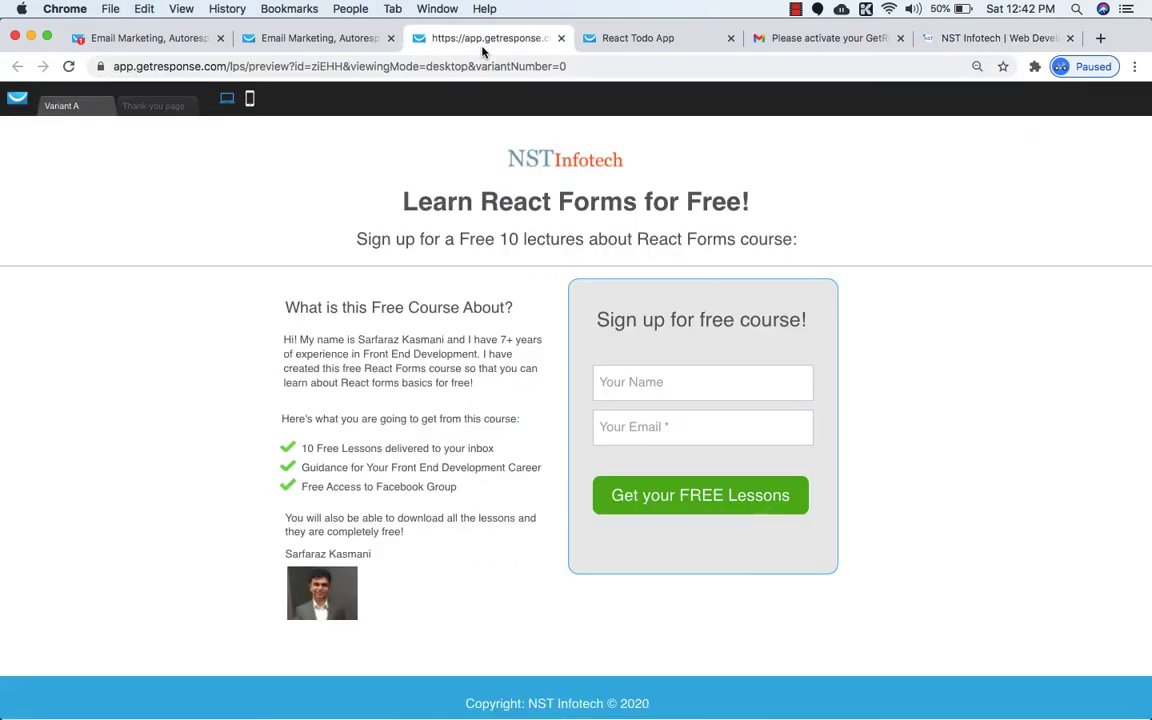
left_click(613, 40)
left_click(301, 38)
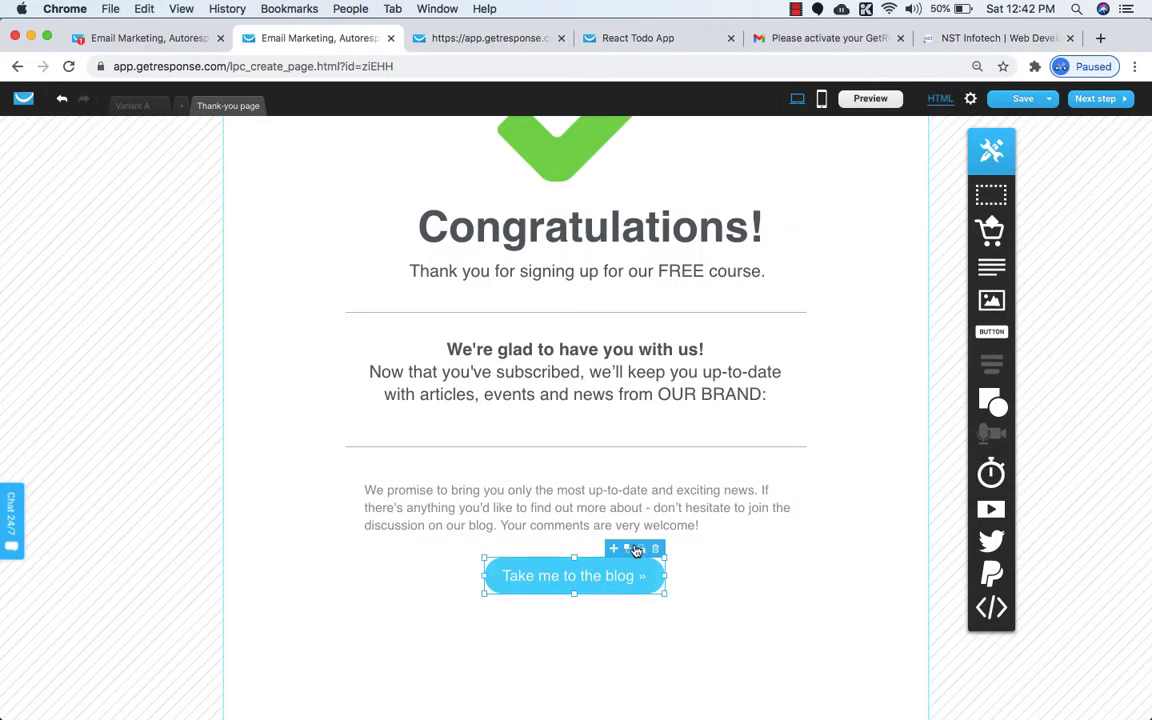
left_click(588, 584)
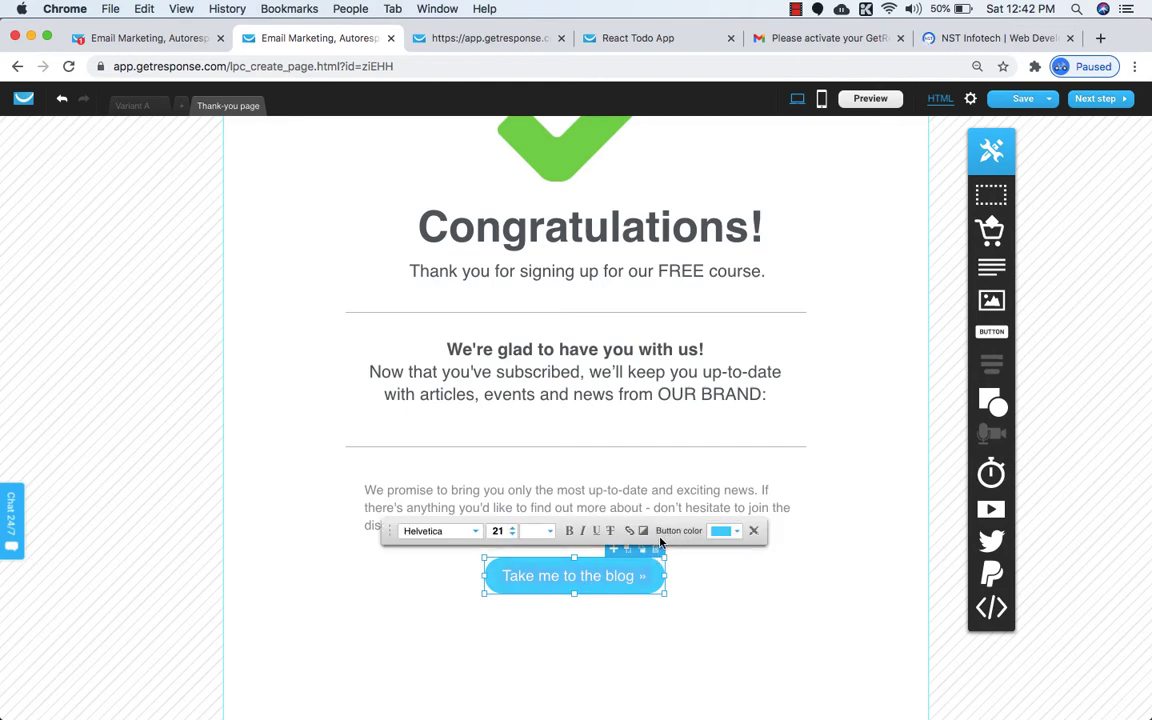
left_click(632, 533)
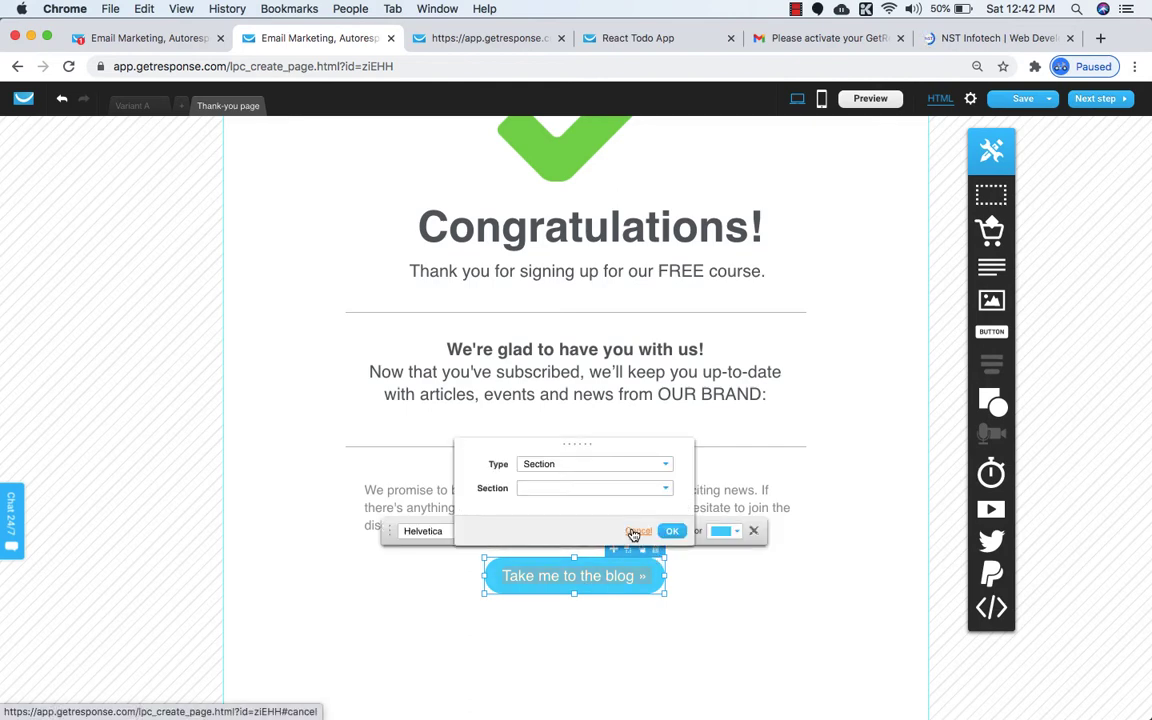
left_click(580, 465)
left_click(560, 481)
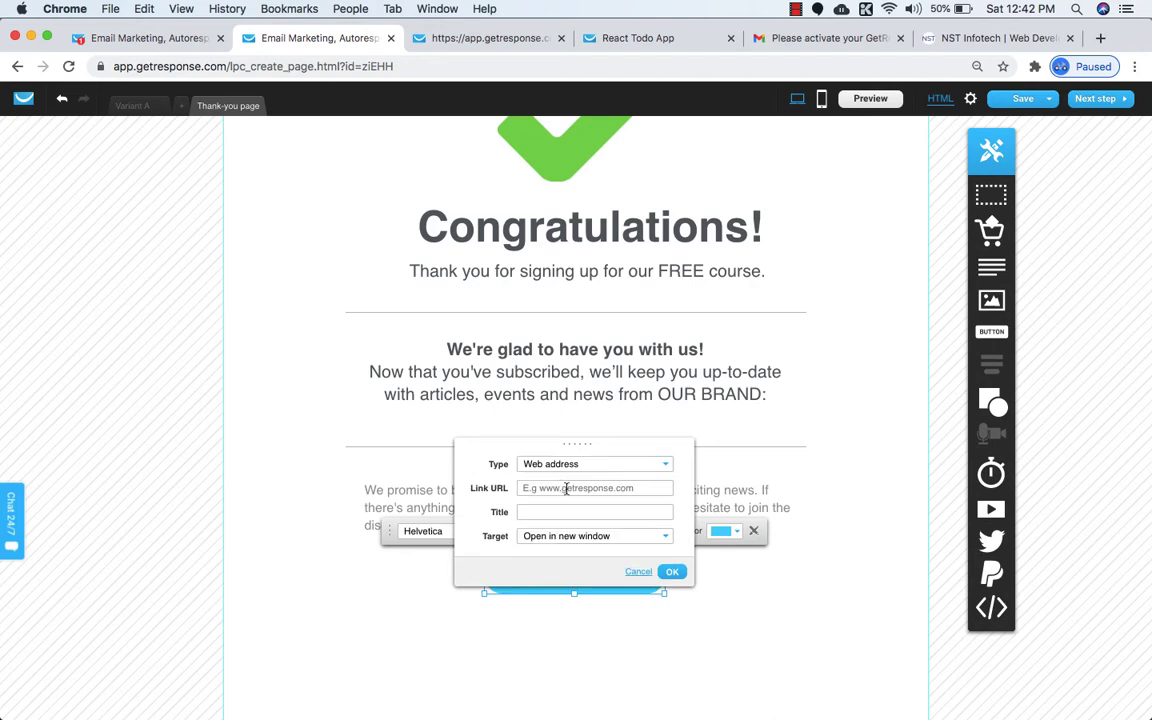
left_click(664, 573)
left_click(720, 593)
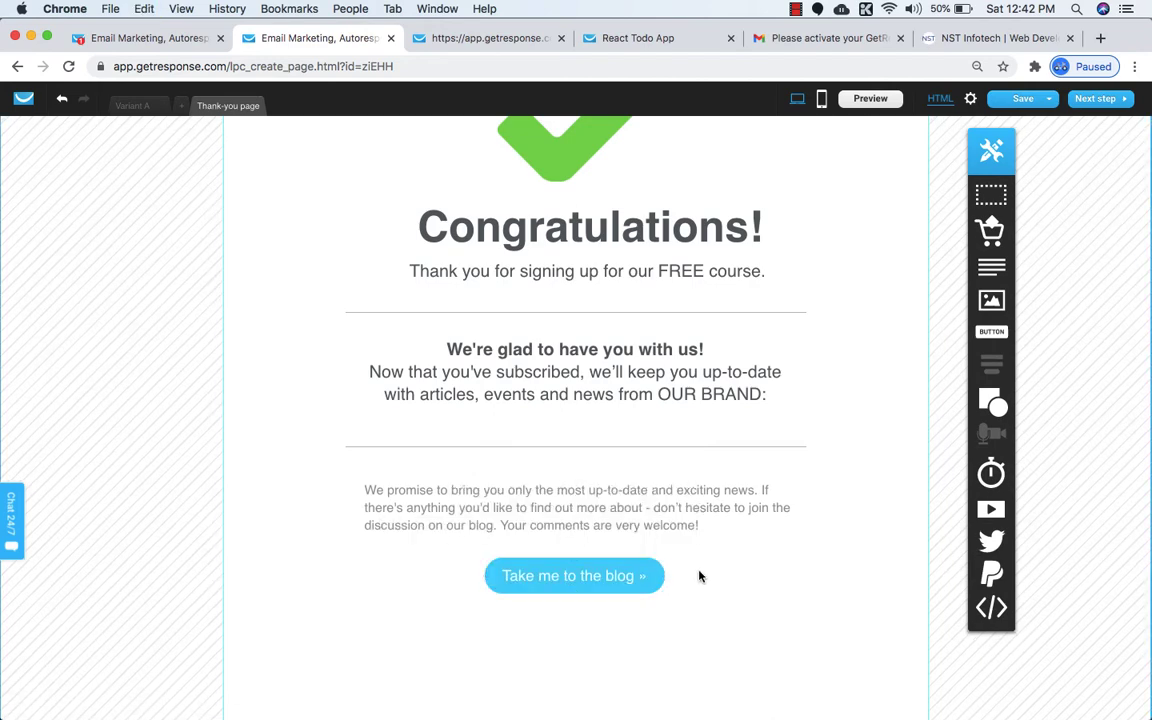
scroll(650, 570, "up", 2)
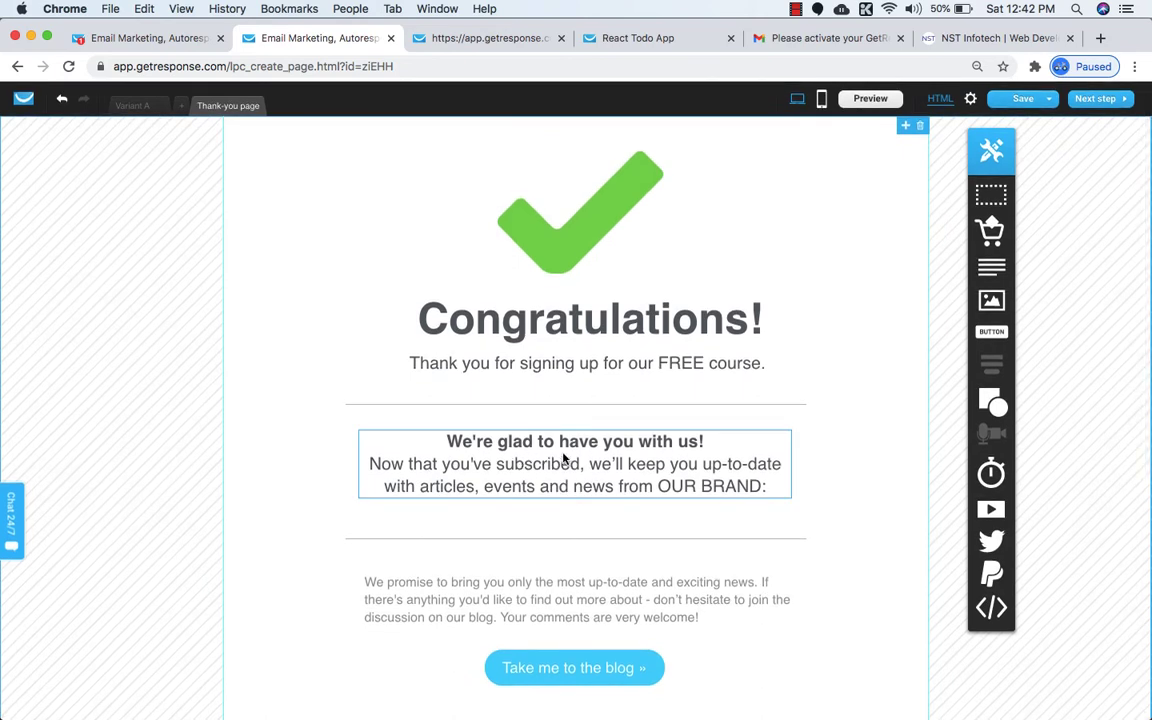
Rewrite the thank-you paragraph to read 'Please check your inbox for further instructions'.
double_click(527, 470)
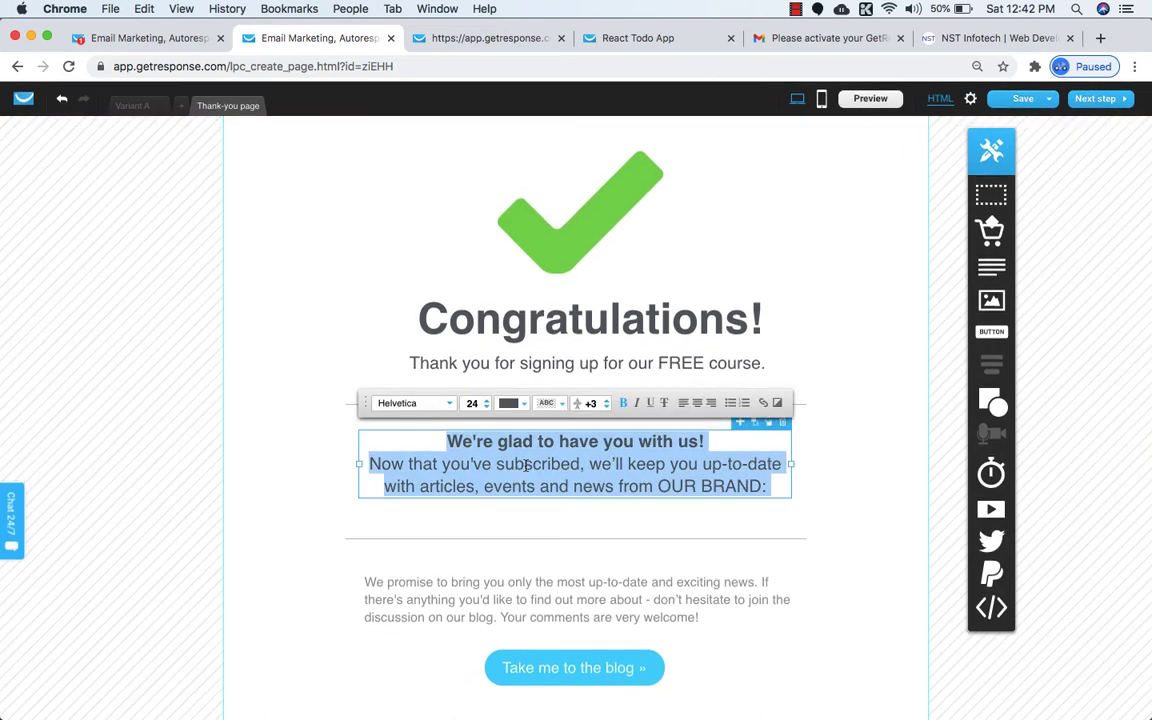
left_click(470, 465)
left_click_drag(370, 464, 794, 490)
type("Please check your inbox for fu")
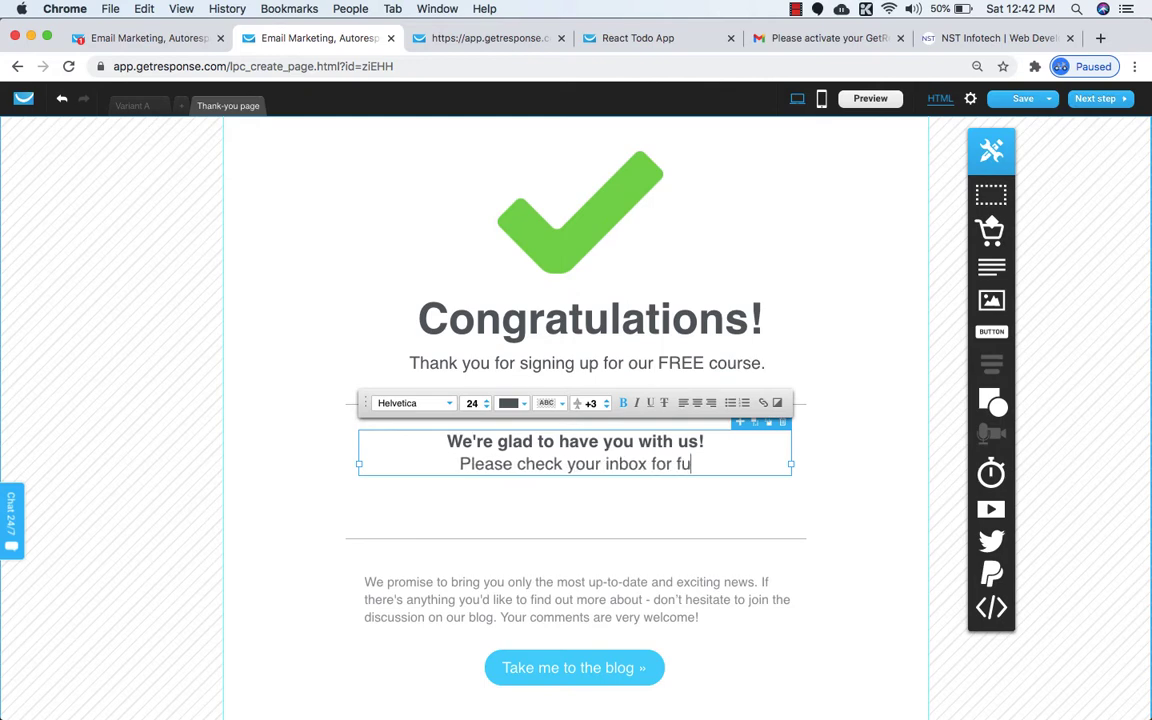
type("rther i")
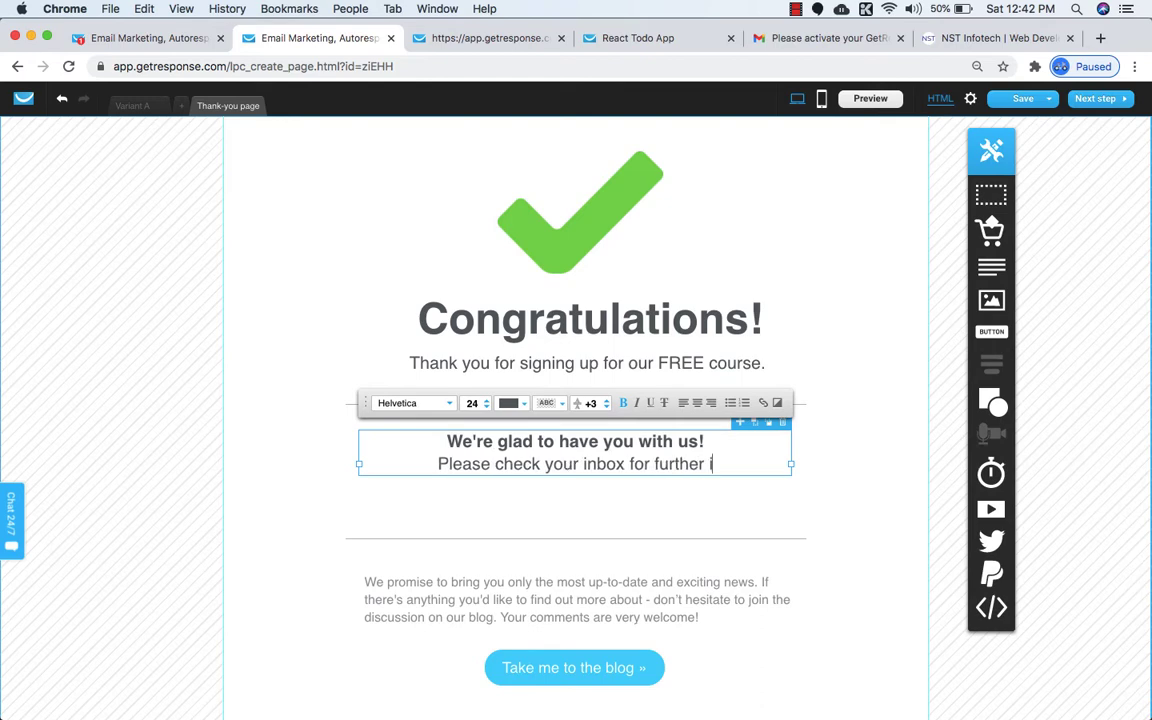
type("nstructions")
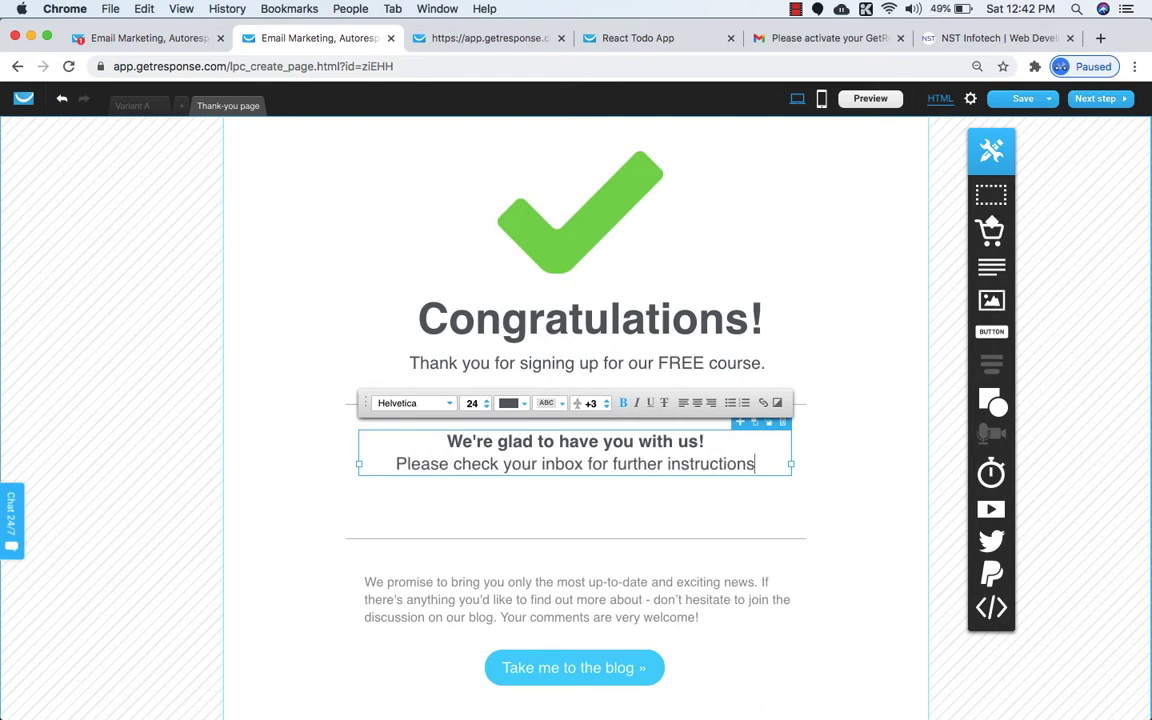
left_click(808, 535)
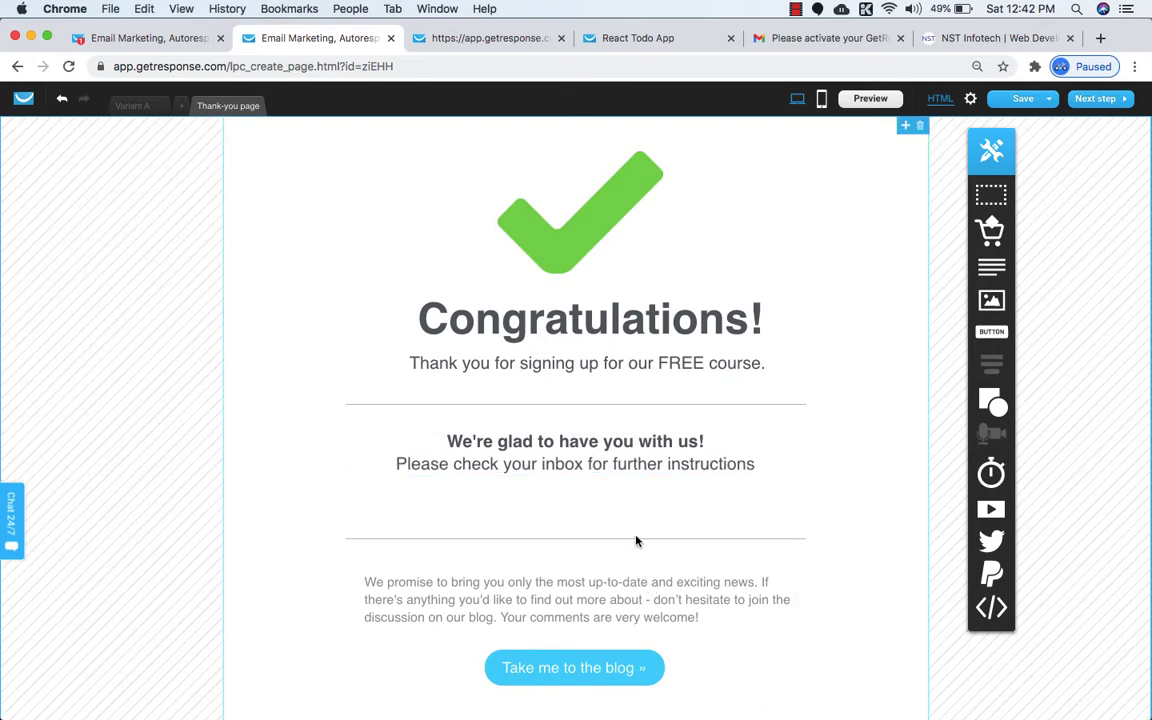
Nudge the divider, paragraph and blog button upward and shorten the section below the button.
left_click(630, 544)
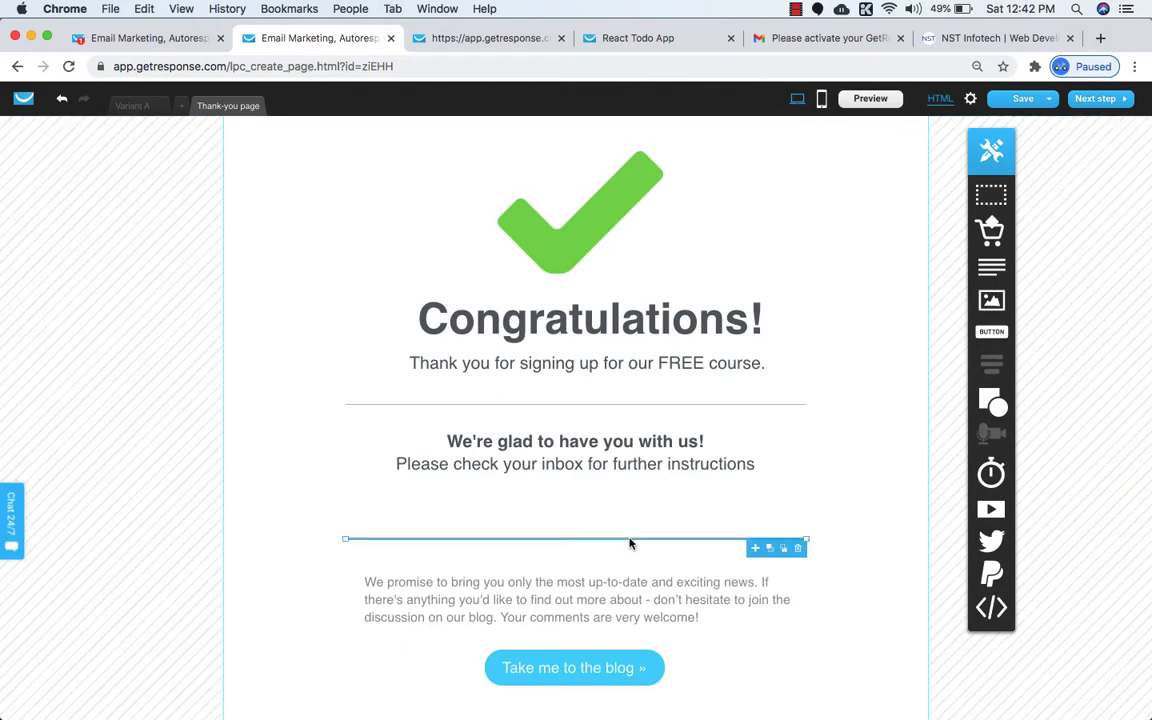
key("Up")
key("Up")
key("Up")
key("Up")
key("Up")
left_click(575, 590)
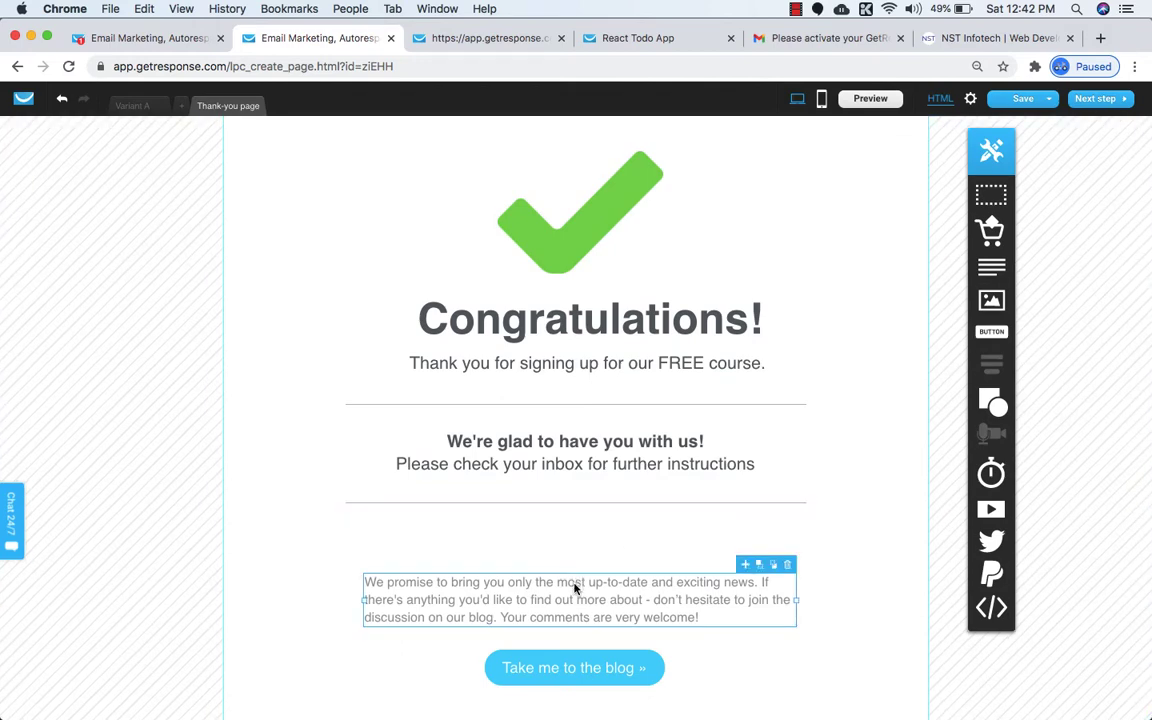
key("Up")
key("Up")
key("Up")
key("Up")
key("Up")
key("Up")
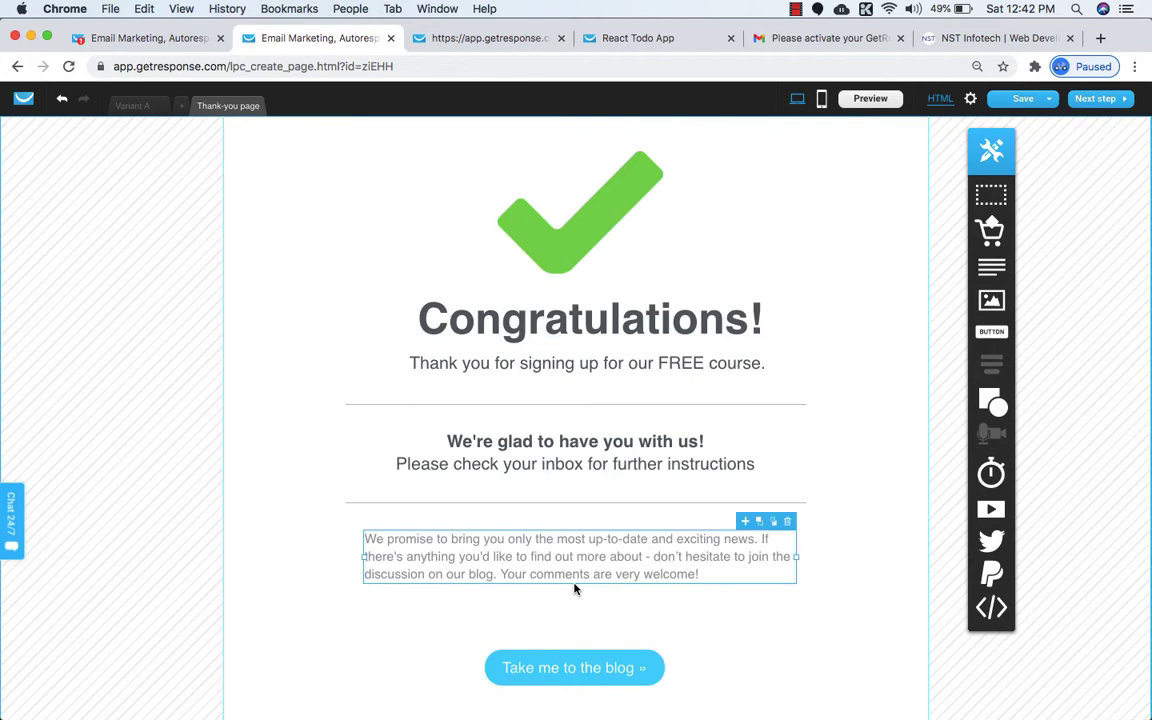
scroll(575, 590, "down", 2)
left_click(658, 584)
key("Up")
key("Up")
key("Up")
key("Up")
key("Up")
key("Up")
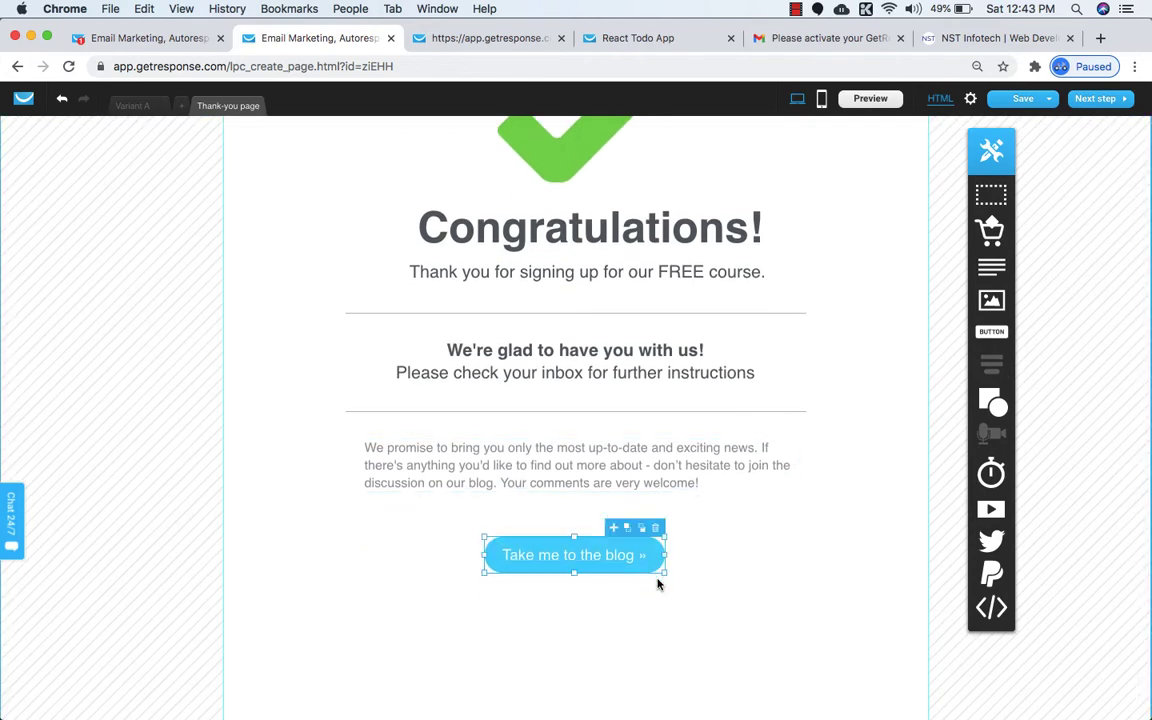
key("Down")
left_click(633, 650)
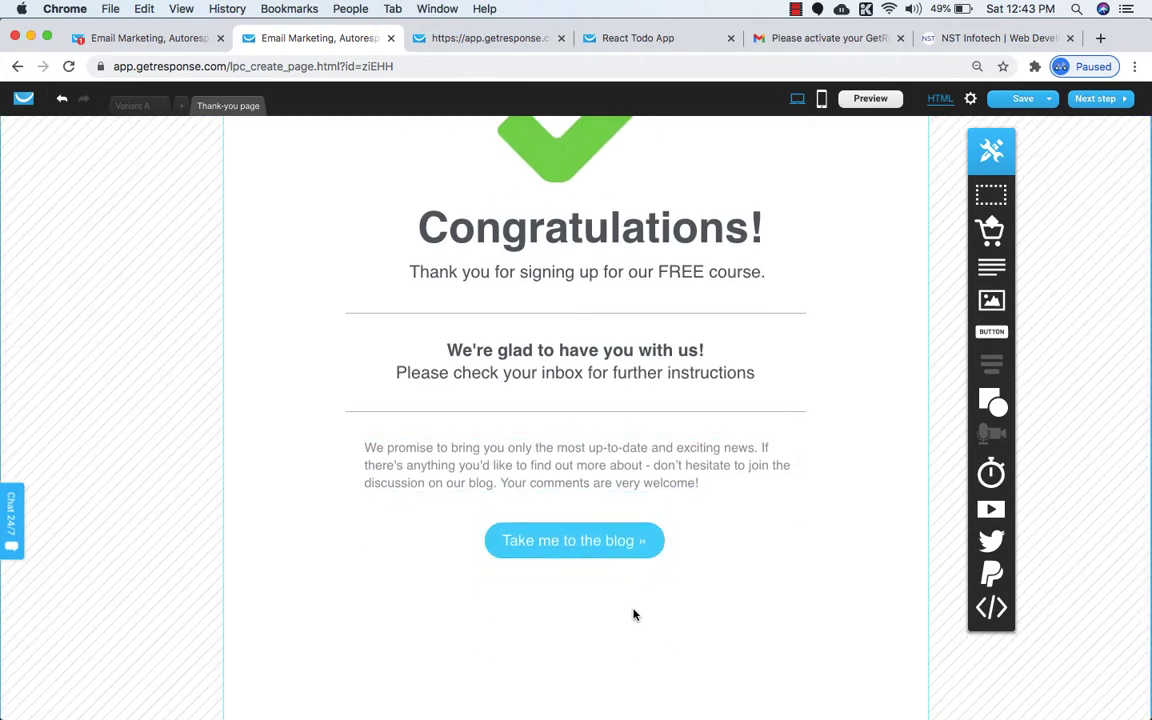
scroll(633, 615, "down", 4)
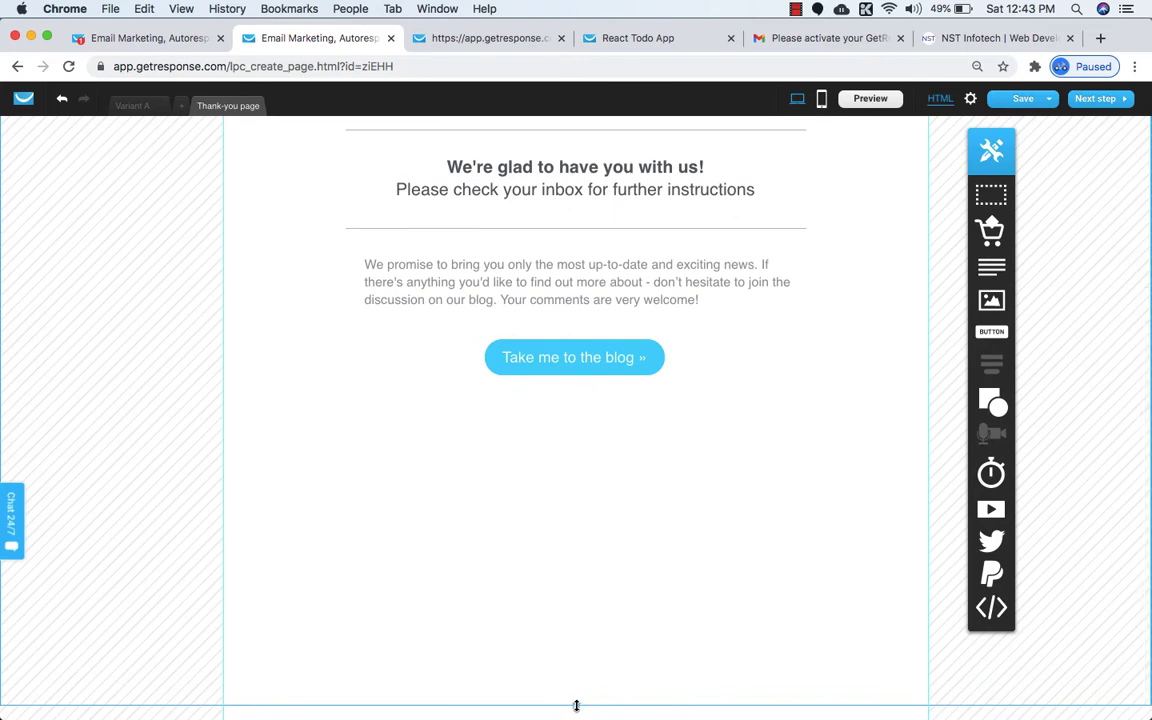
left_click_drag(576, 706, 576, 450)
scroll(584, 517, "up", 6)
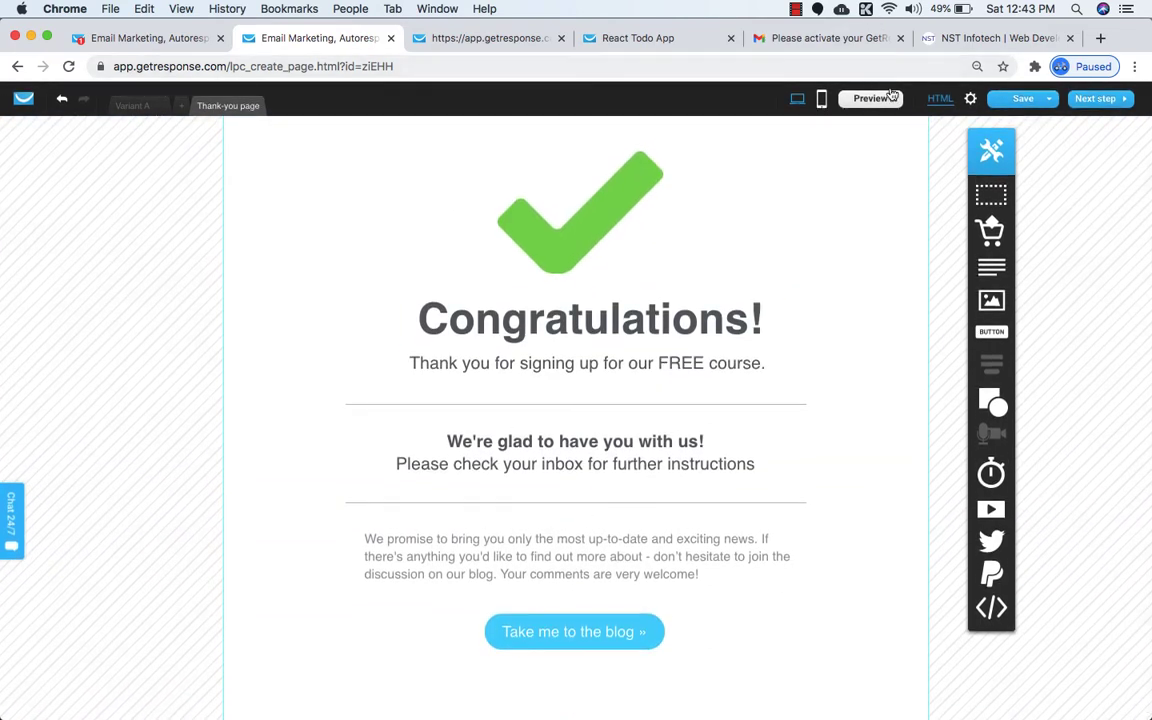
Save the page, preview it, and test the blog button link before closing the blog site.
left_click(1010, 119)
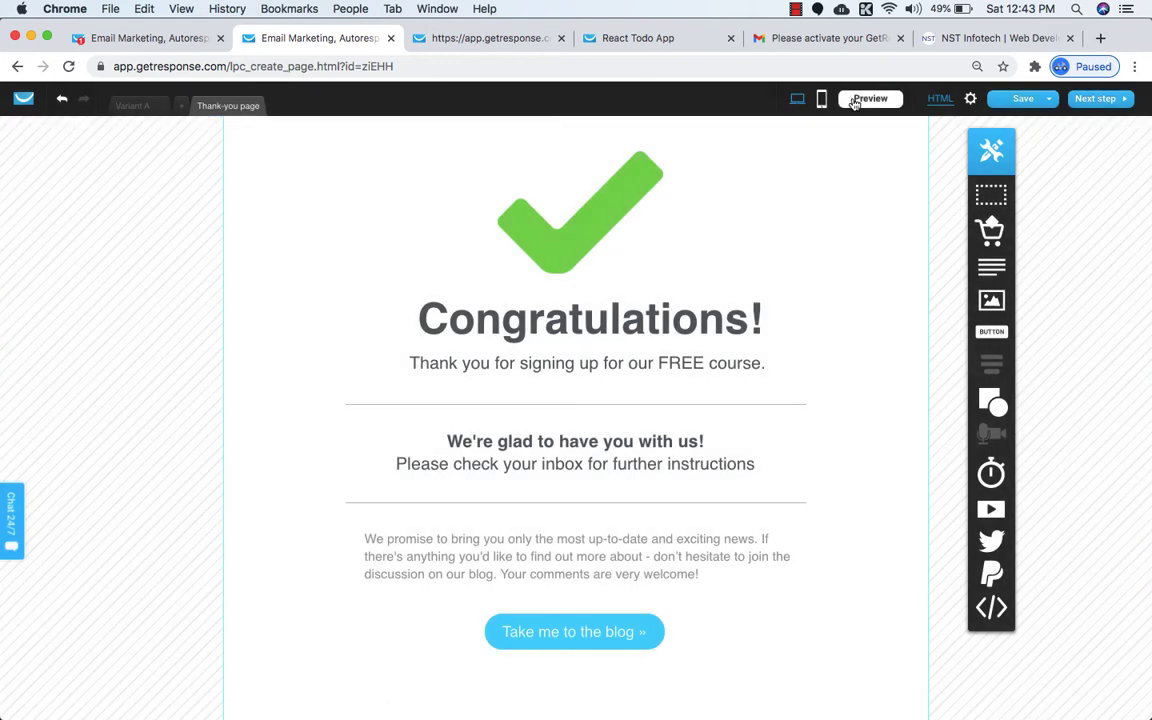
left_click(858, 100)
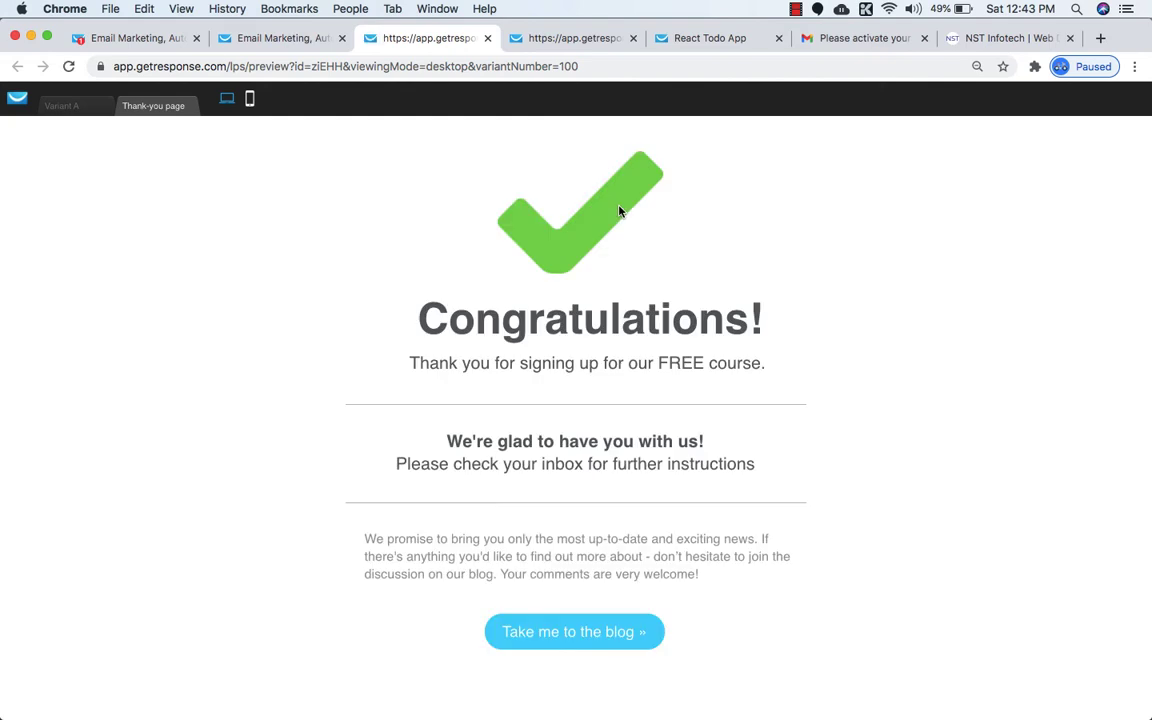
scroll(617, 211, "down", 4)
scroll(564, 261, "up", 2)
scroll(564, 260, "up", 5)
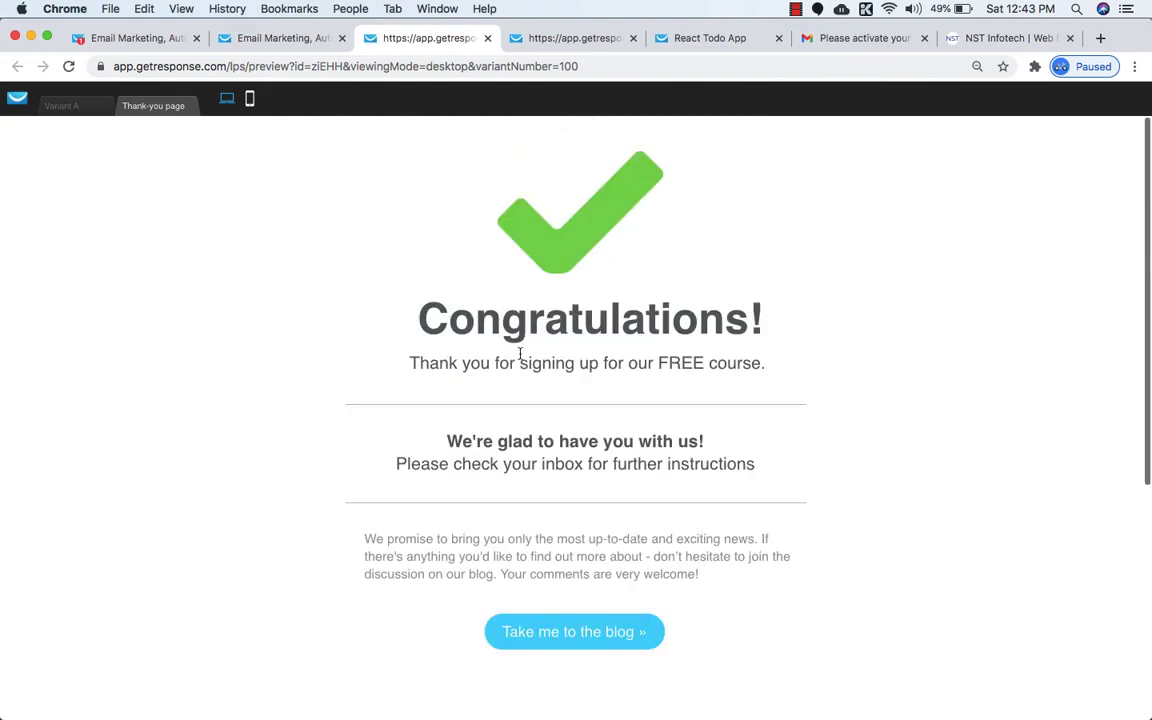
scroll(551, 474, "down", 1)
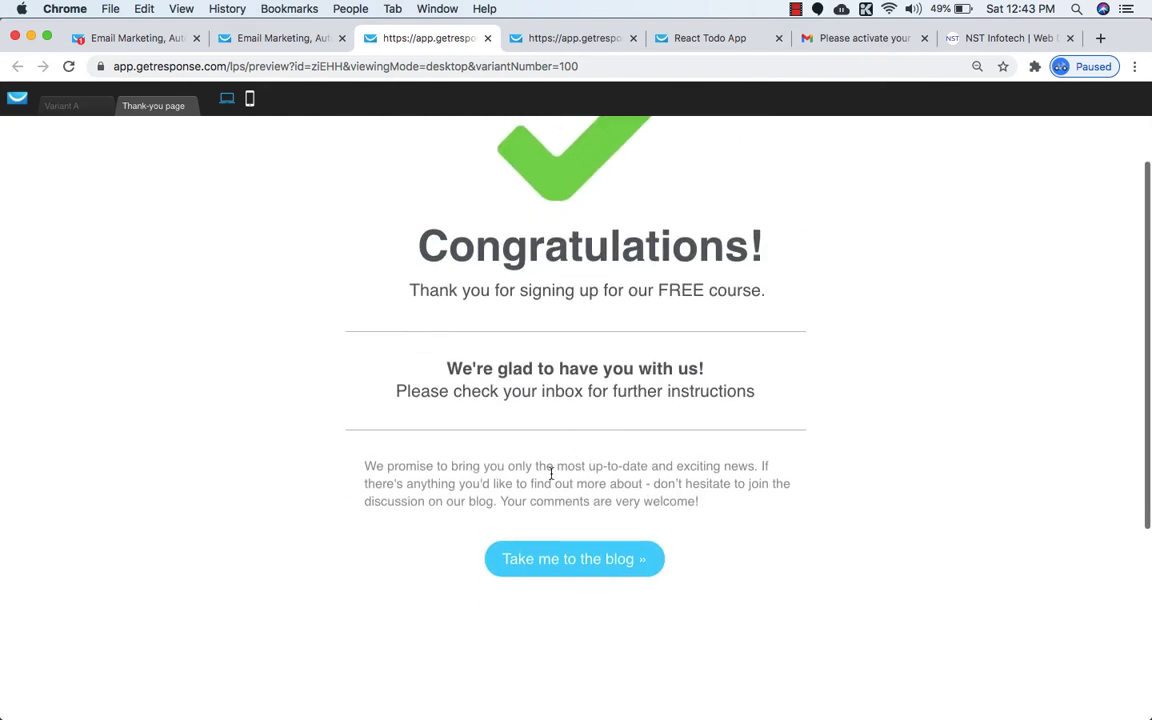
left_click(565, 558)
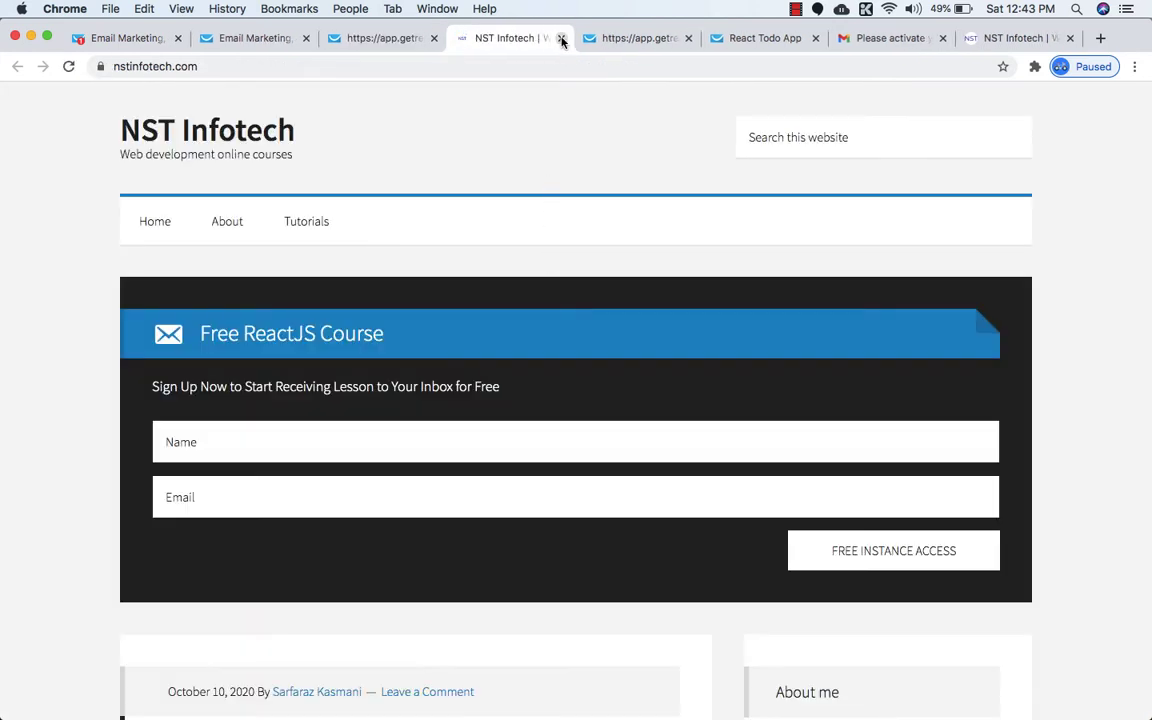
left_click(561, 39)
scroll(519, 224, "up", 1)
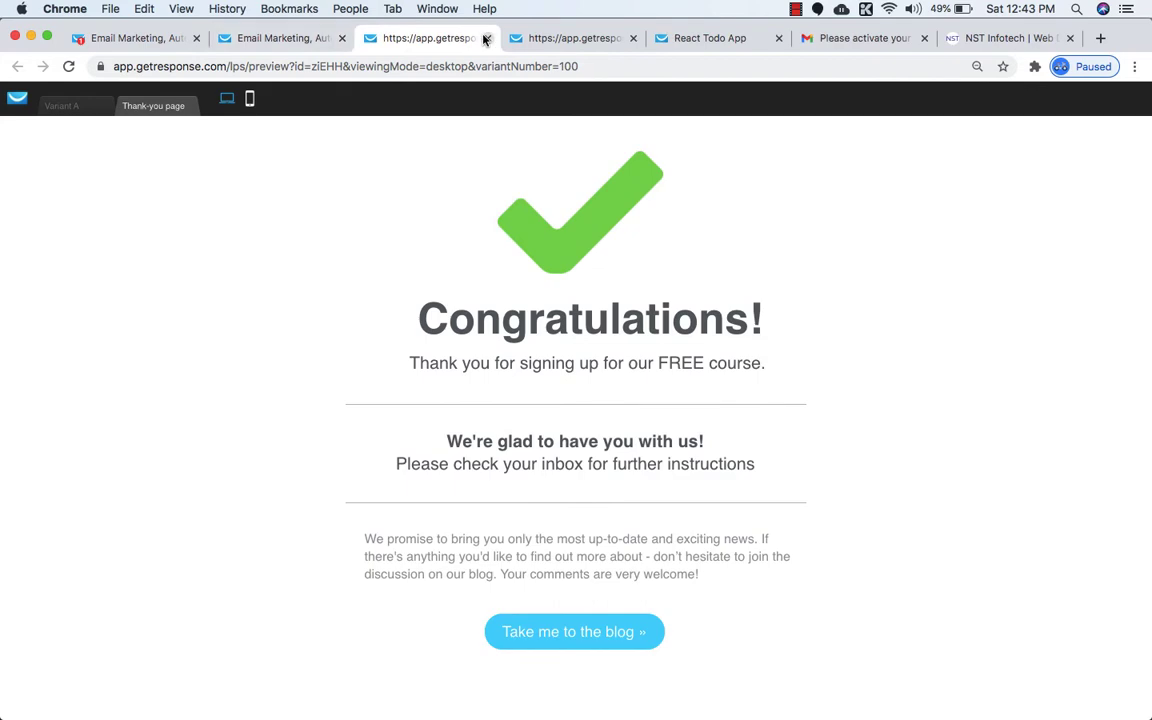
Close the leftover preview, switch to Variant A, and continue to the next setup step.
left_click(290, 40)
left_click(404, 42)
left_click(487, 38)
left_click(250, 37)
left_click(155, 106)
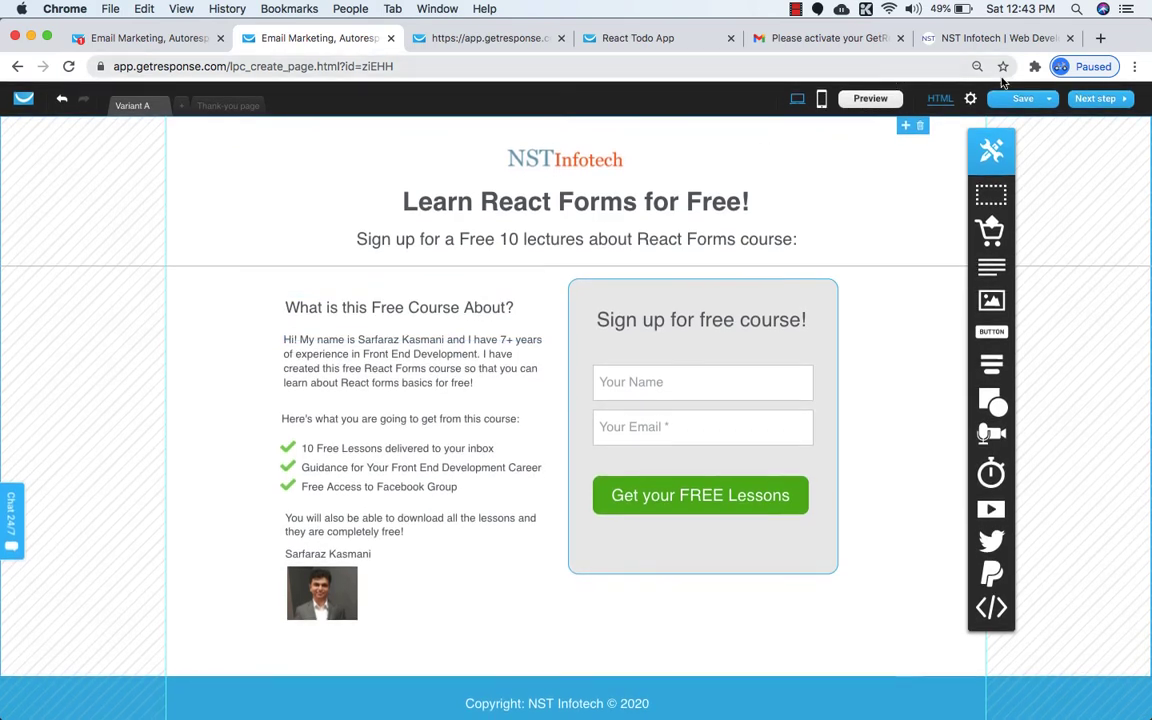
left_click(1093, 100)
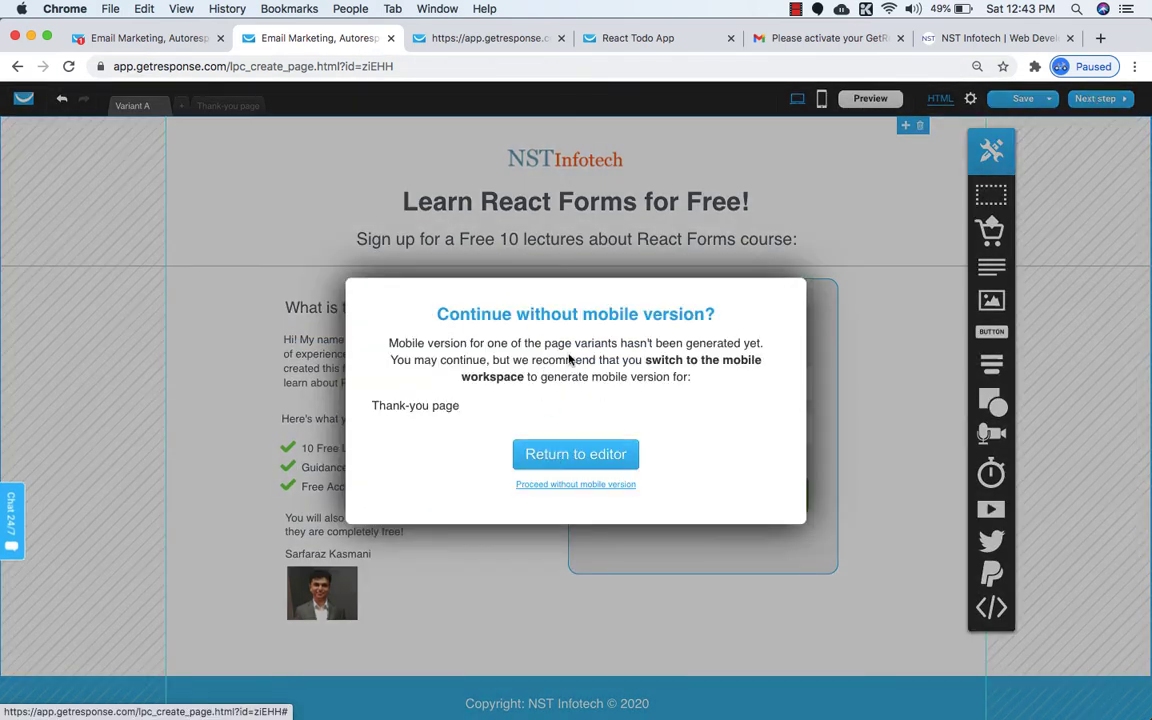
Proceed without a mobile version and paste the page title 'React Todo App' into the description.
left_click(574, 485)
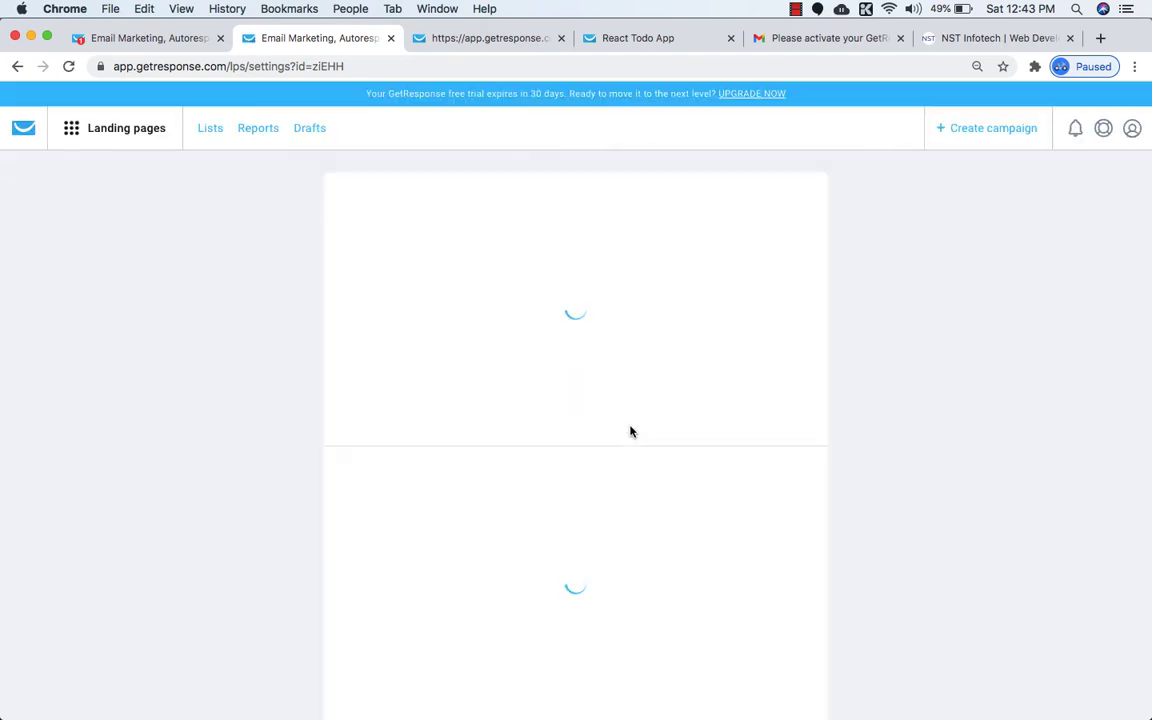
scroll(631, 427, "down", 1)
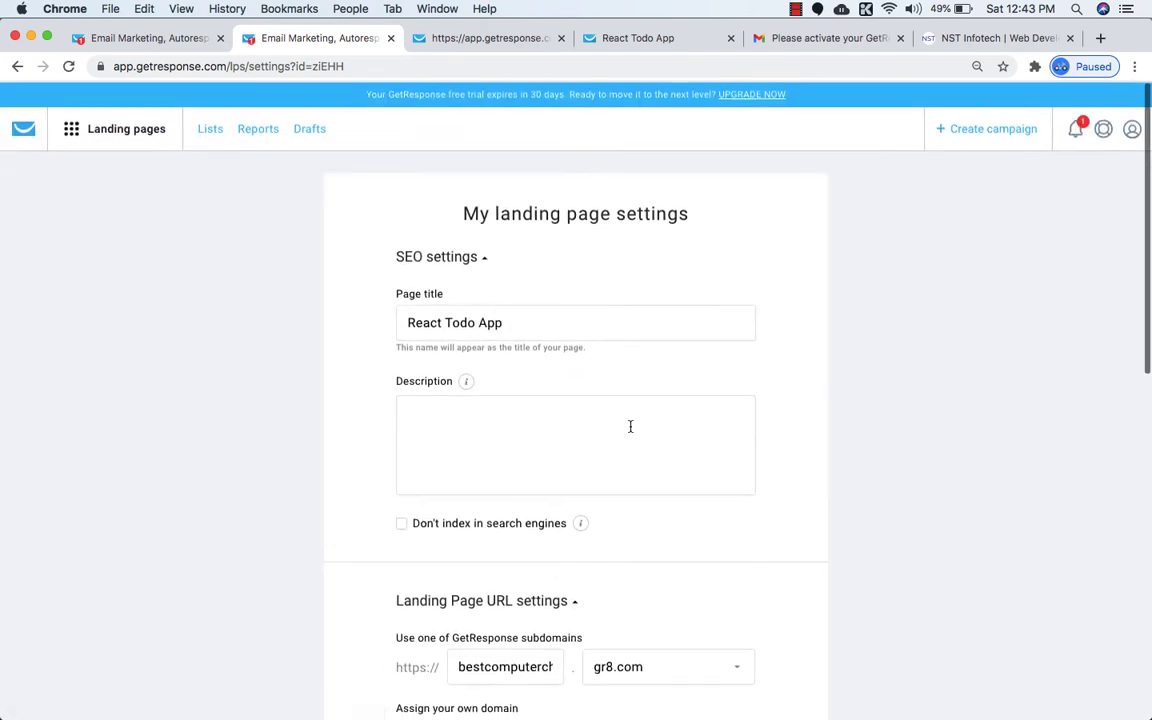
scroll(630, 429, "down", 3)
scroll(630, 432, "up", 5)
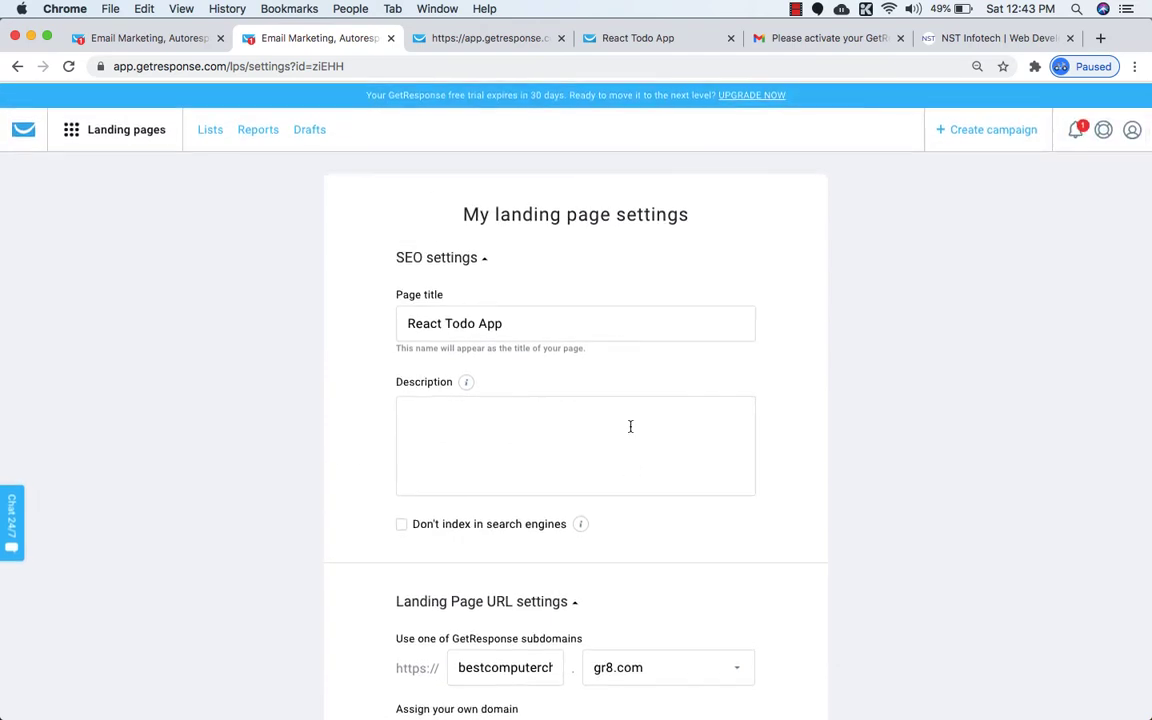
scroll(515, 334, "down", 2)
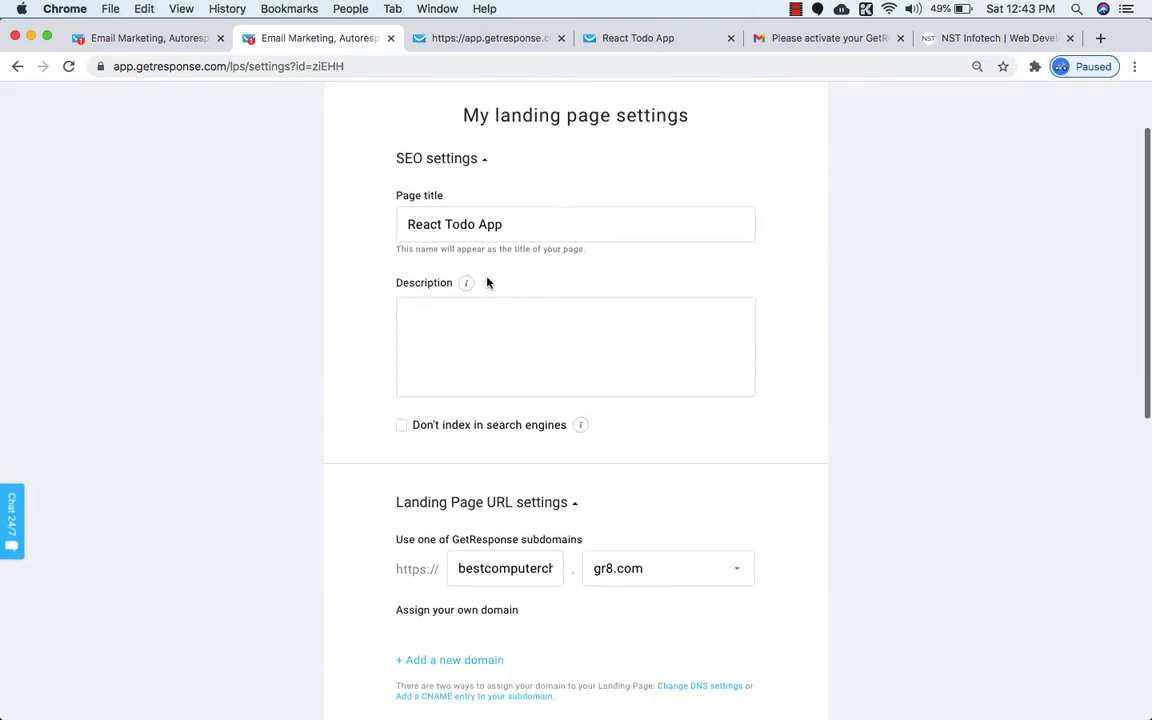
mouse_move(466, 283)
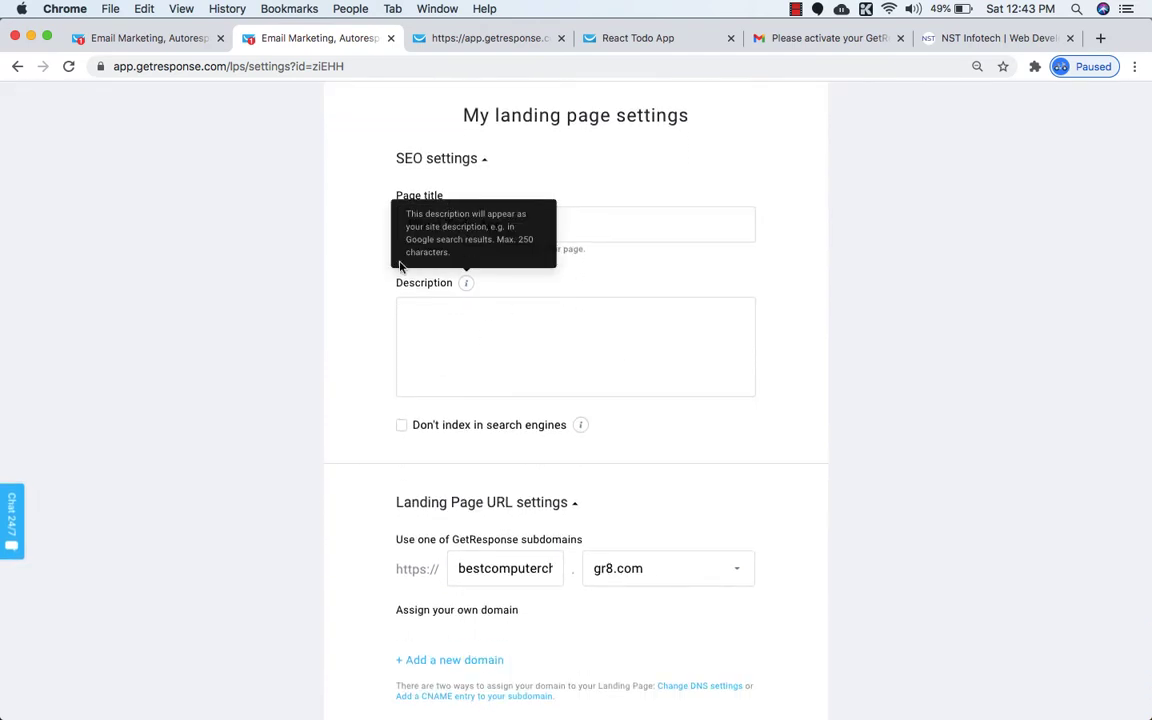
triple_click(444, 221)
key("super+c")
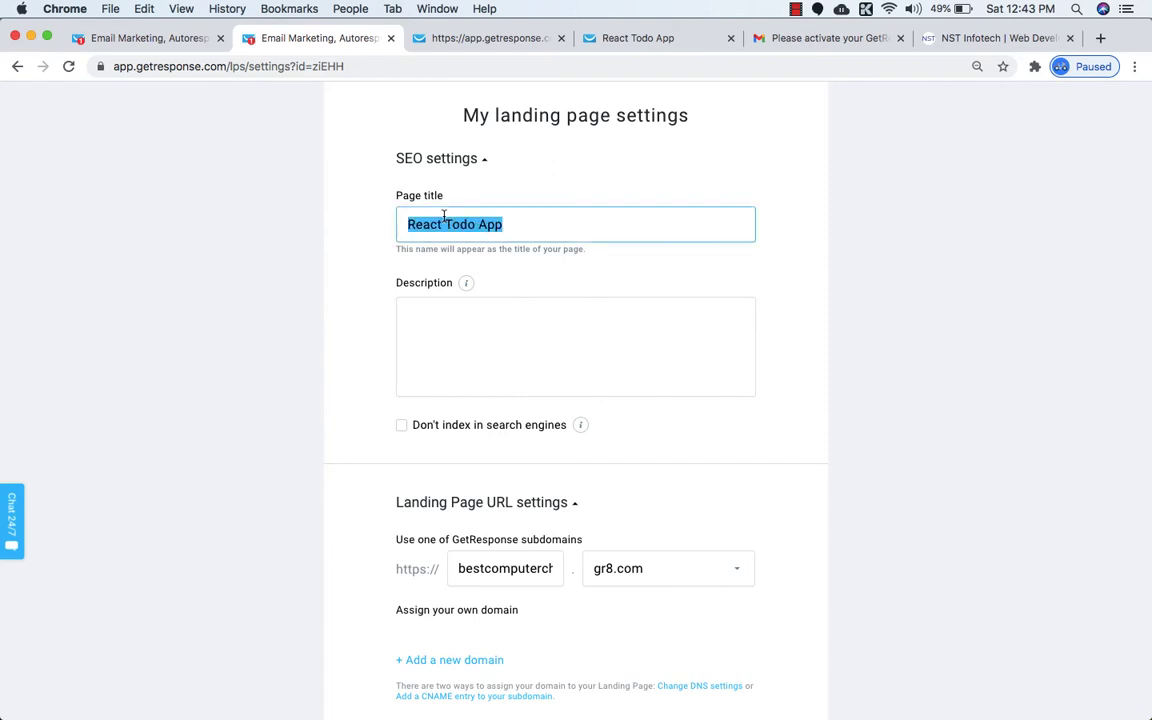
left_click(476, 317)
key("super+v")
scroll(476, 317, "down", 2)
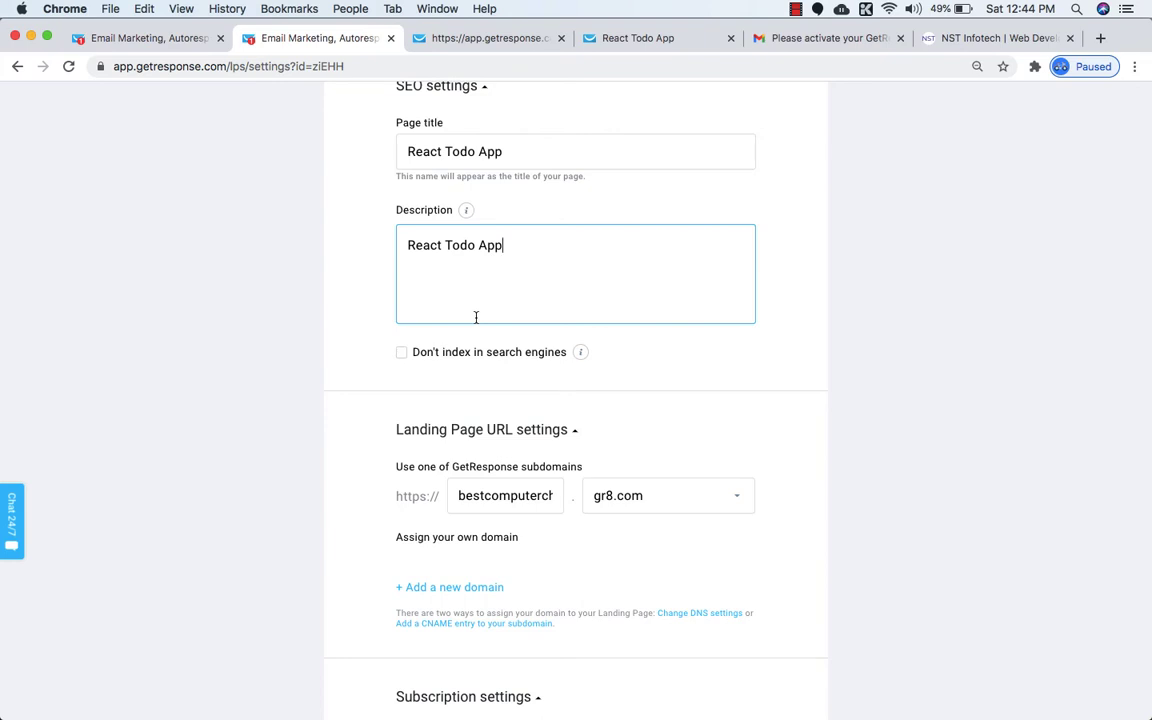
scroll(476, 317, "down", 3)
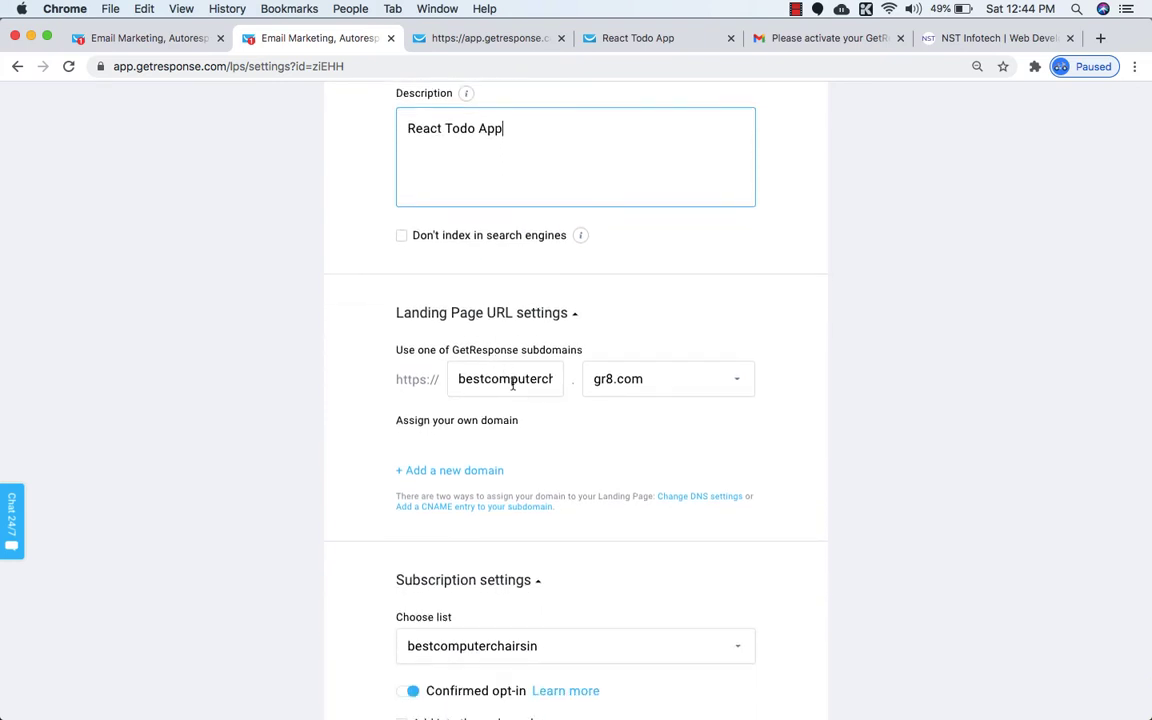
Keep gr8.com as the subdomain's domain, then open and cancel the Add new domain form.
double_click(514, 381)
left_click(513, 380)
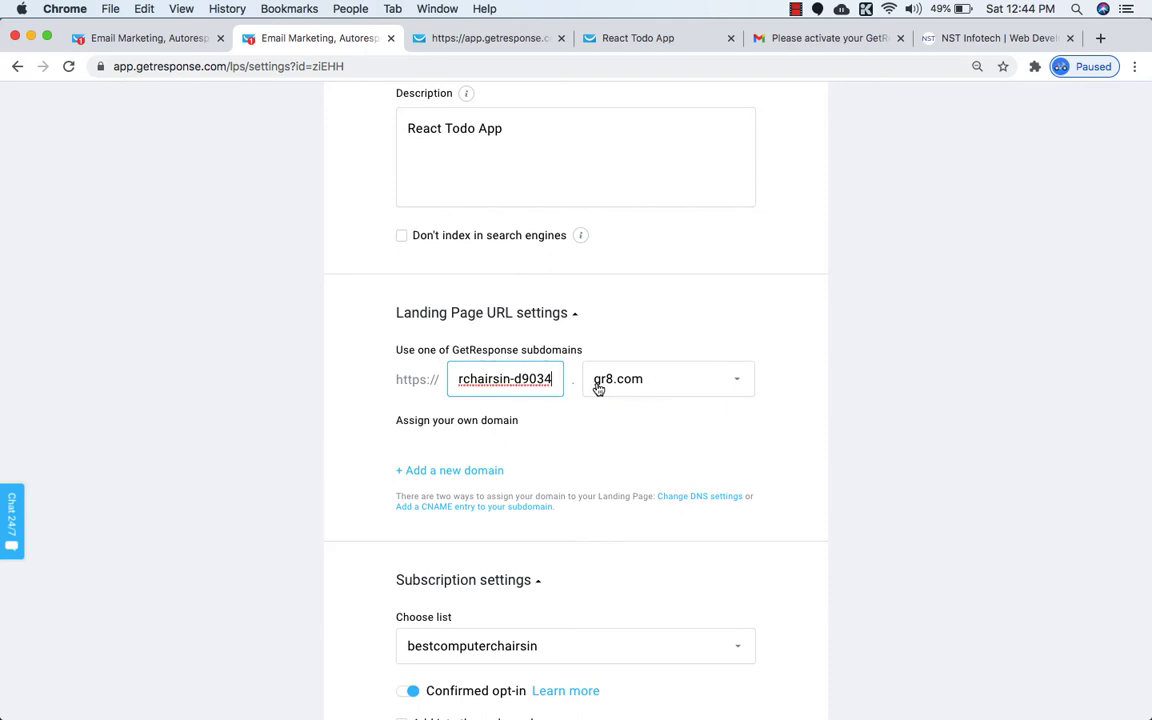
left_click(651, 387)
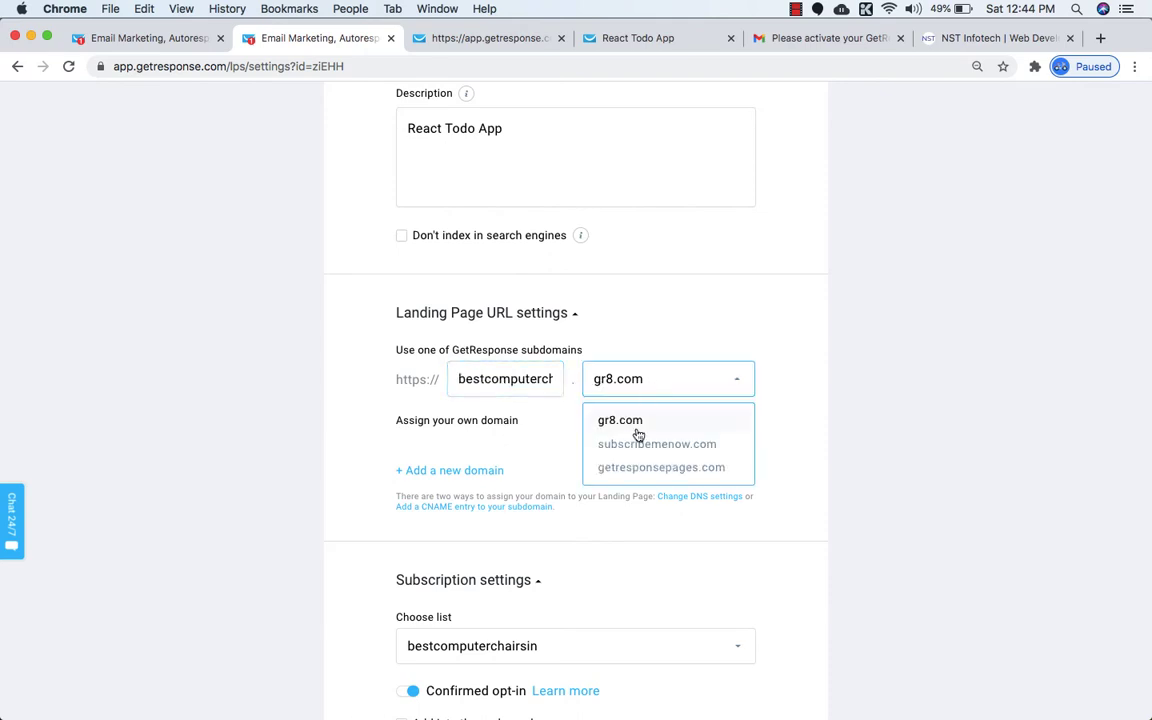
left_click(627, 432)
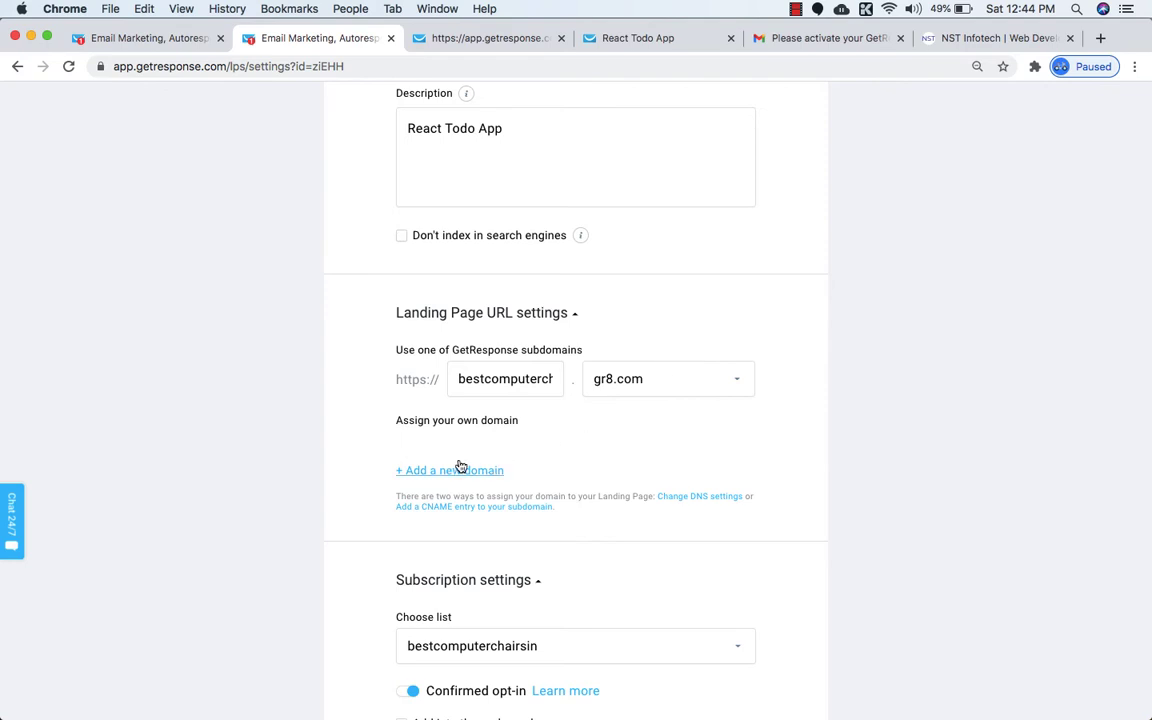
scroll(563, 468, "down", 1)
left_click(491, 438)
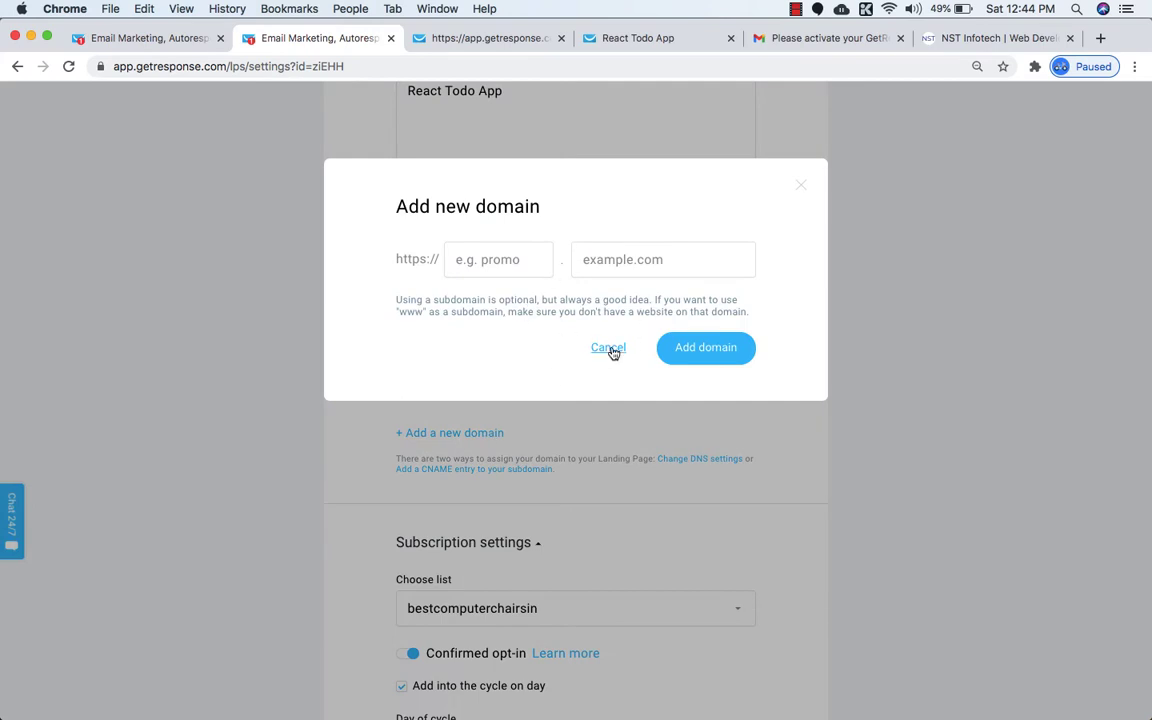
left_click(608, 349)
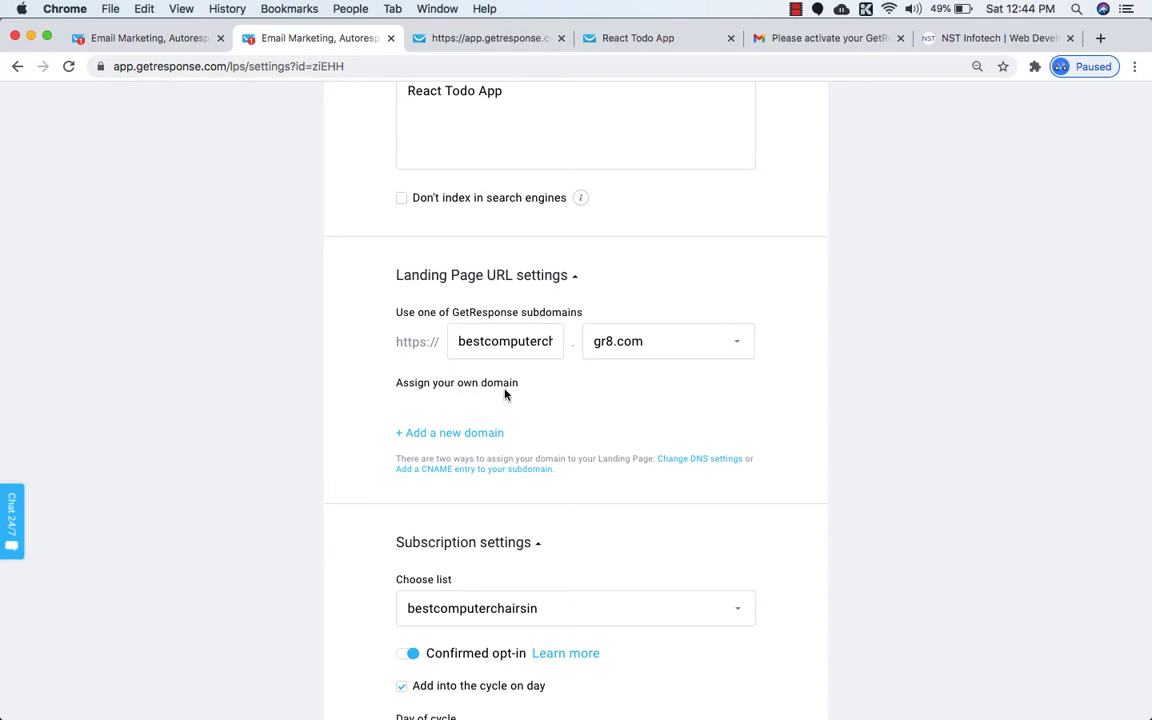
In Subscription settings, choose the react_free_course list for new signups.
scroll(521, 407, "down", 3)
scroll(521, 407, "up", 2)
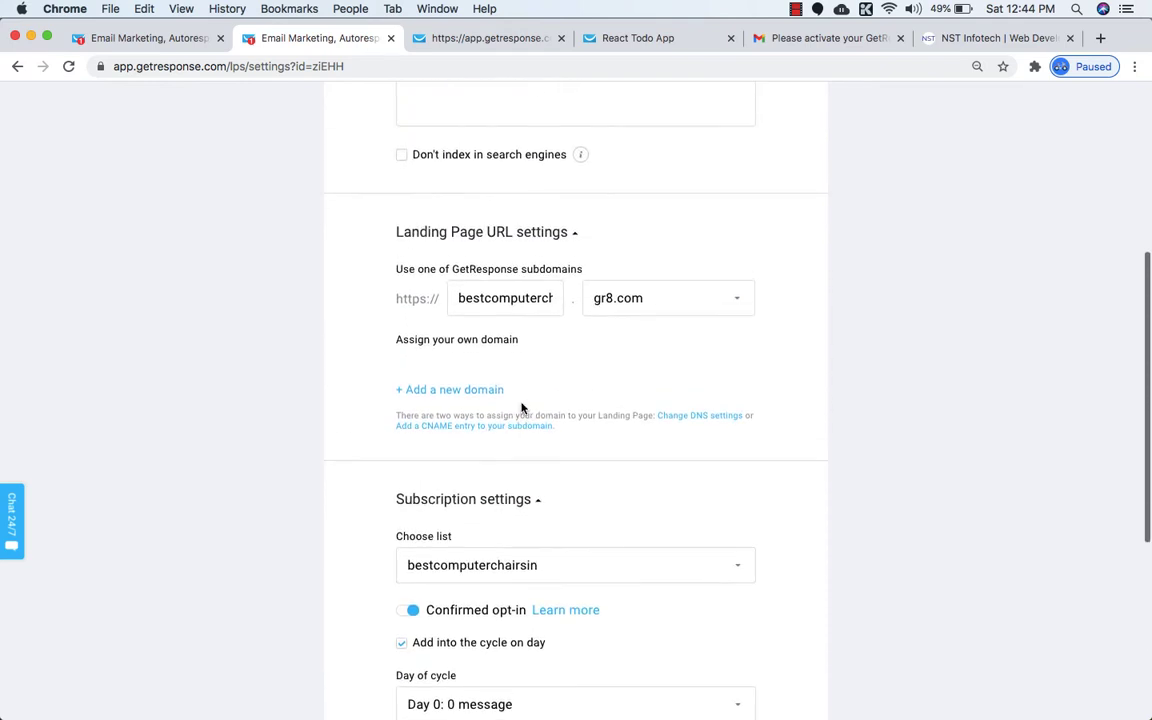
scroll(521, 407, "down", 3)
scroll(521, 407, "up", 1)
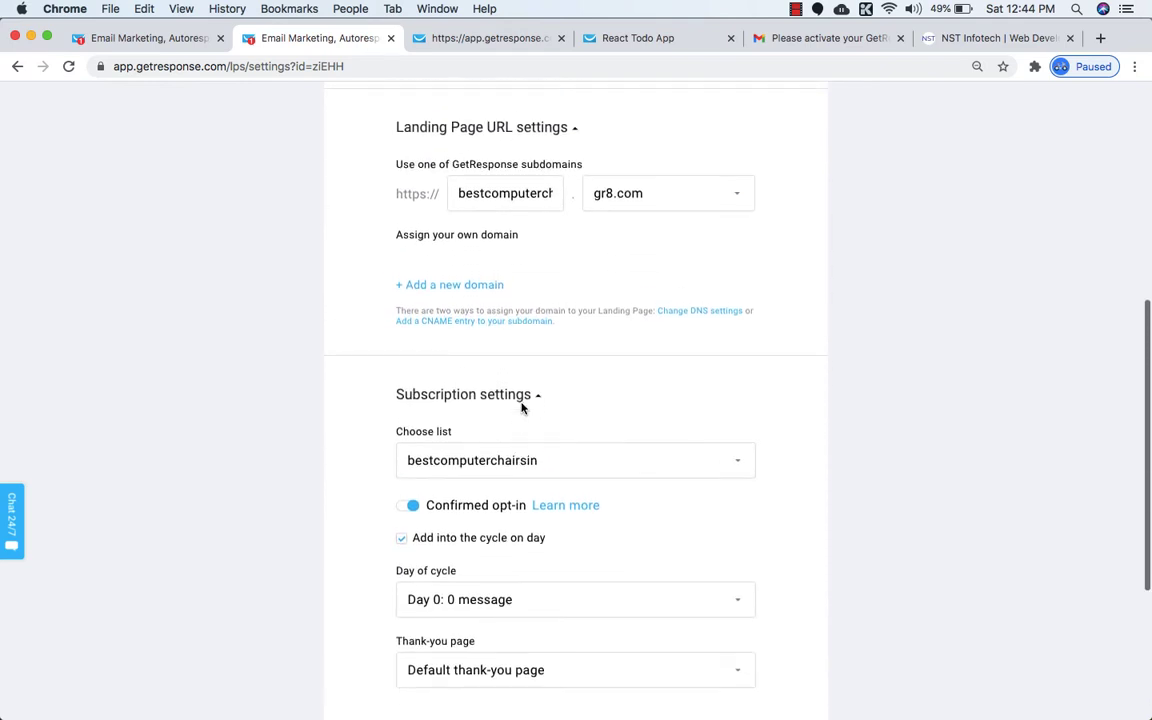
scroll(521, 407, "down", 3)
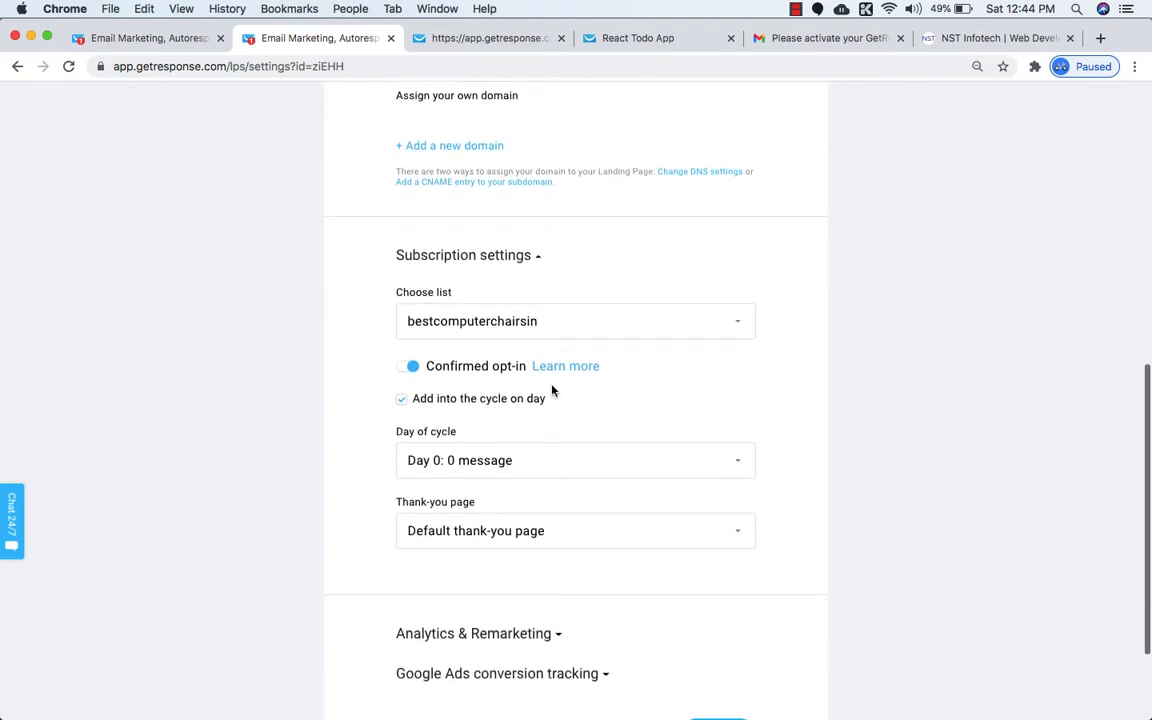
scroll(551, 390, "down", 1)
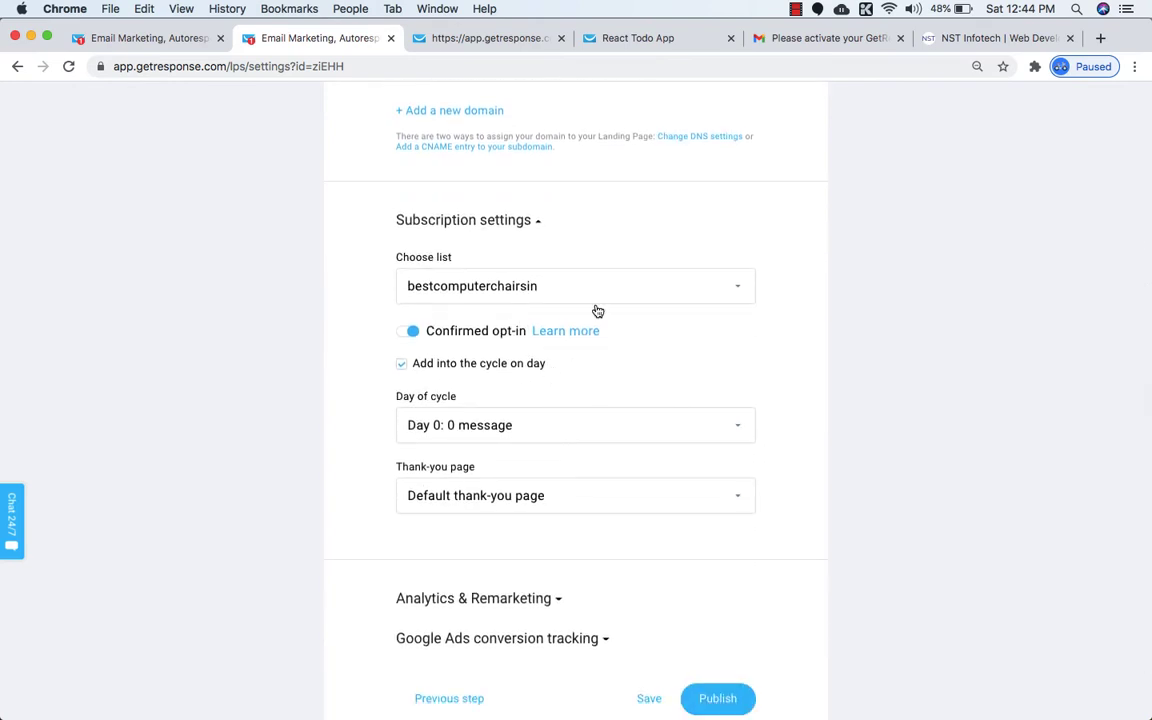
left_click(540, 286)
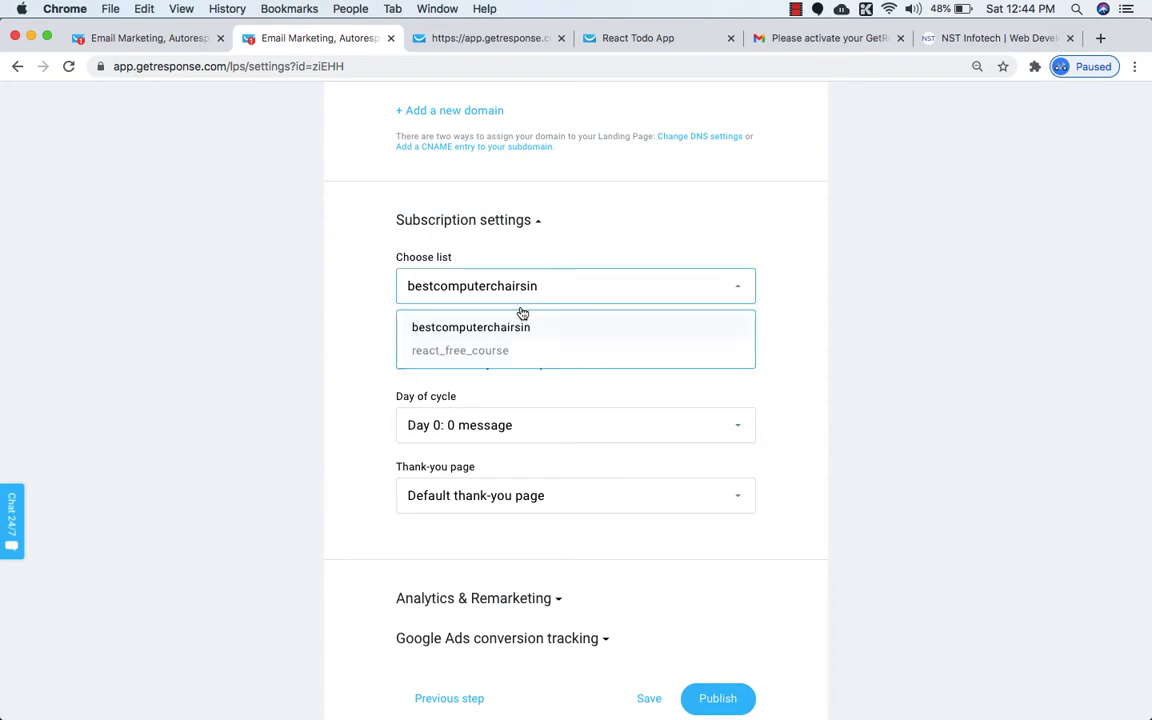
left_click(465, 359)
After checking the React Forms signup page tab, switch Confirmed opt-in off.
scroll(558, 378, "down", 1)
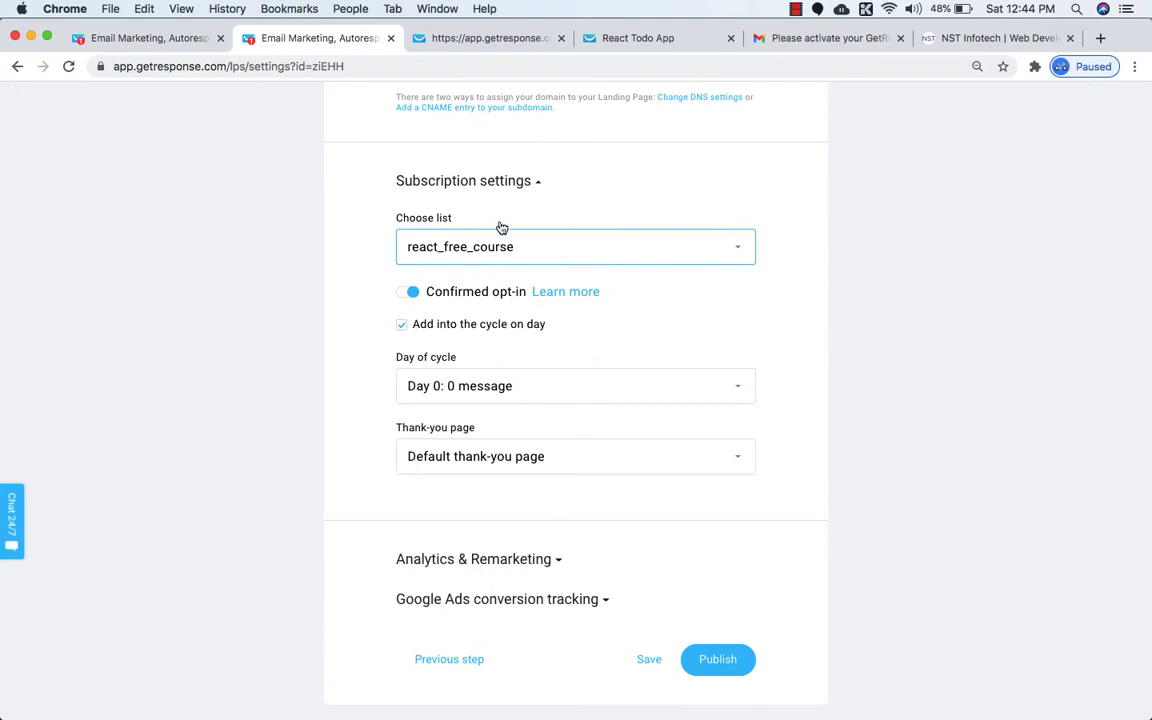
left_click(590, 38)
scroll(736, 430, "up", 1)
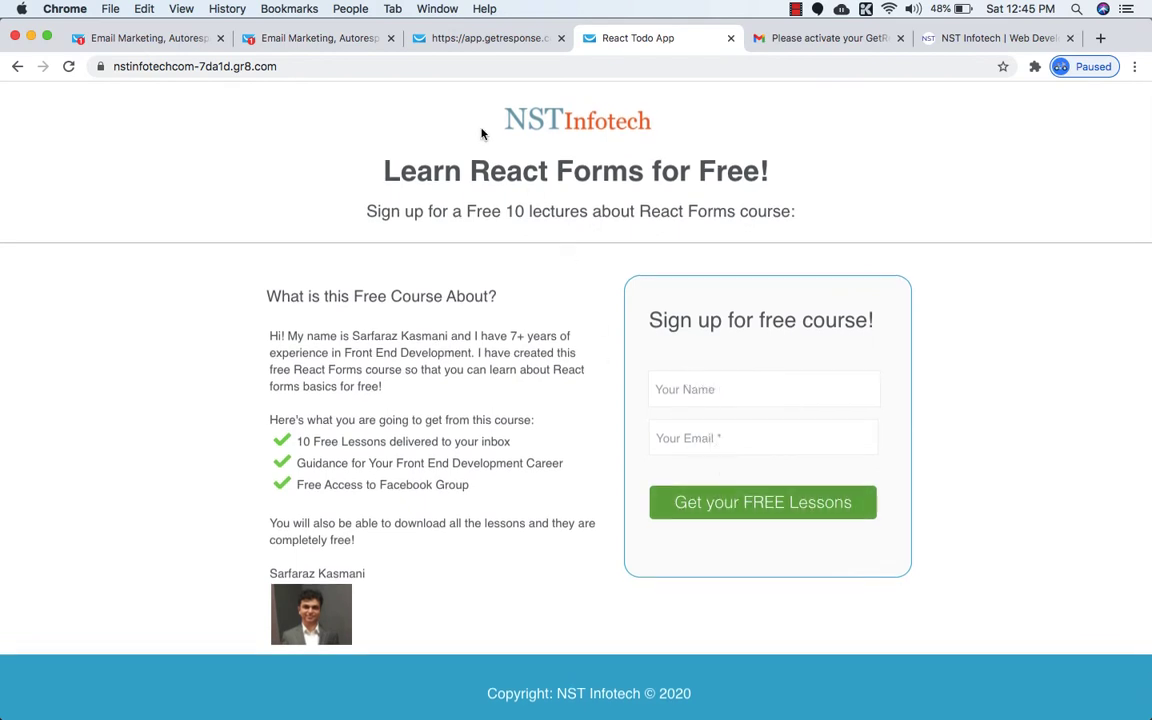
left_click(326, 38)
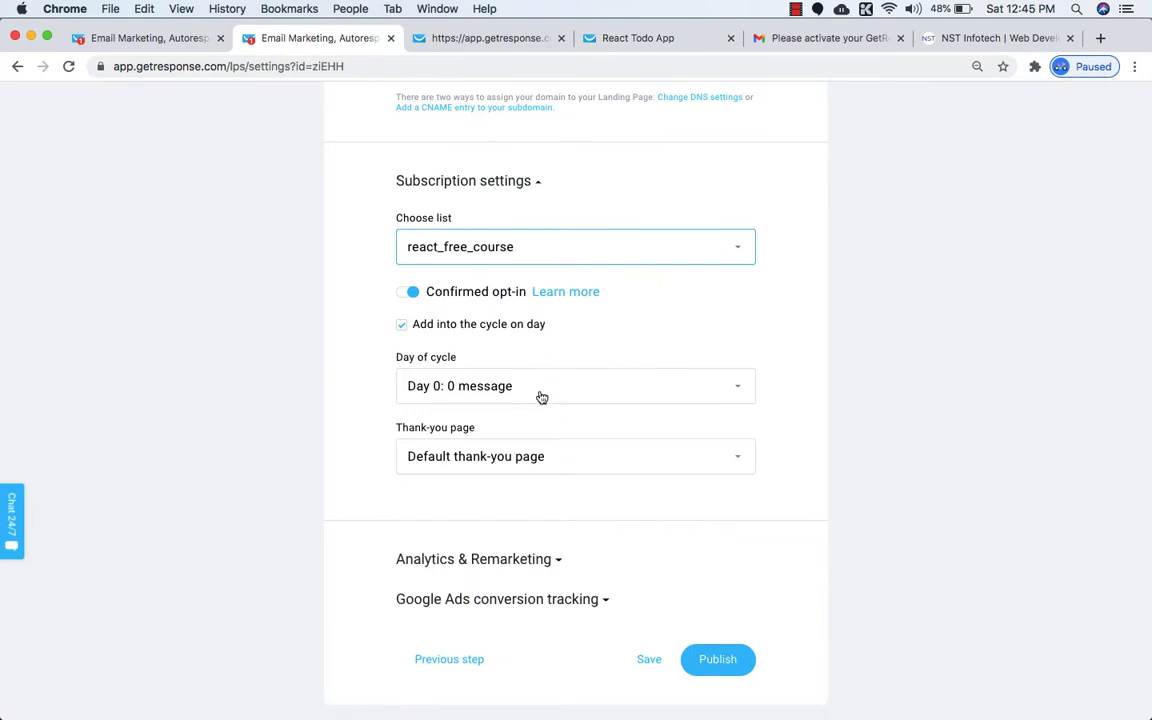
scroll(541, 397, "up", 1)
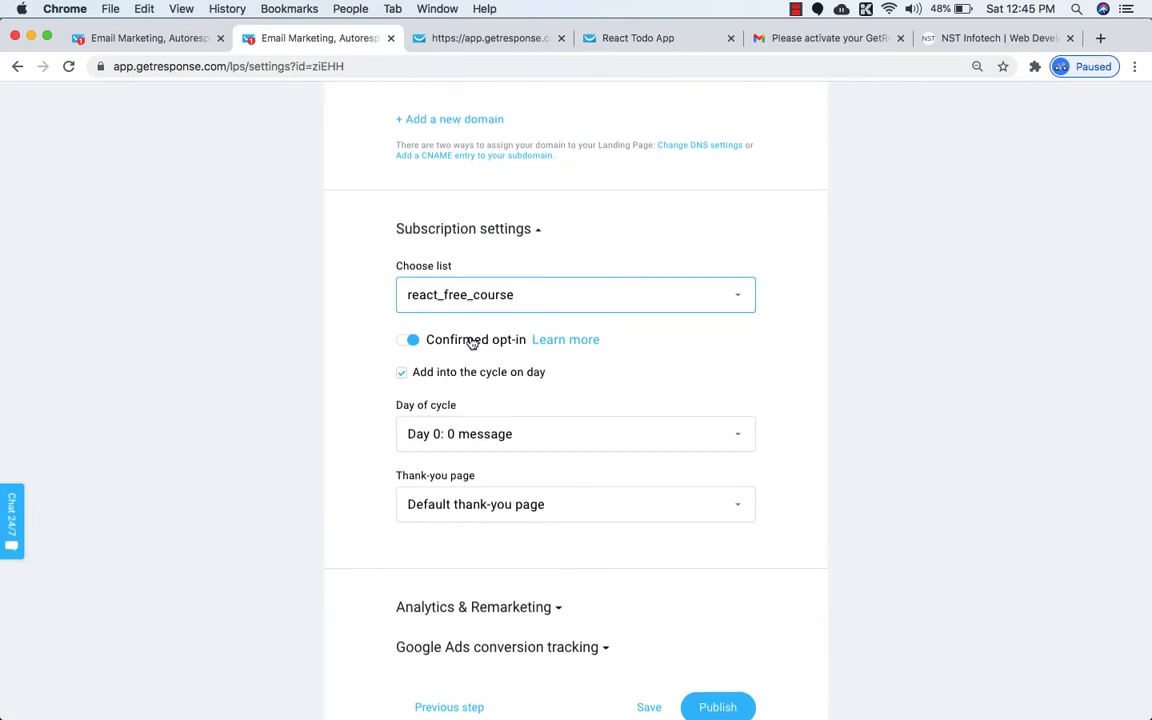
left_click(409, 340)
scroll(510, 387, "down", 1)
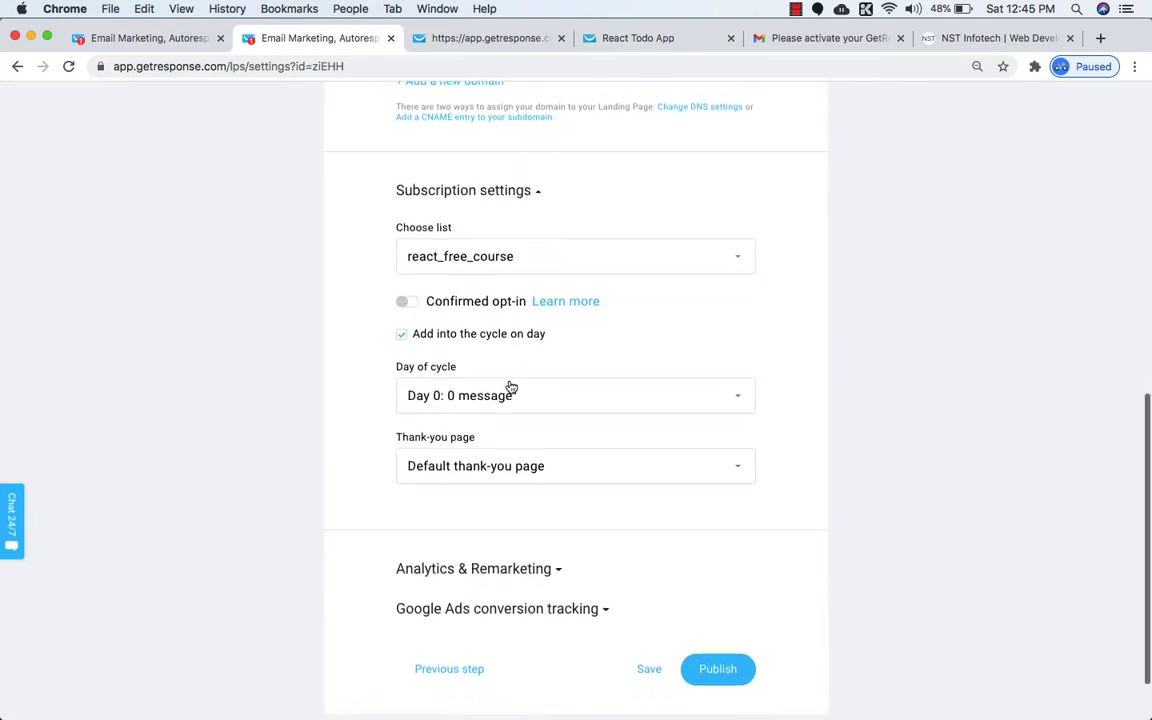
scroll(509, 386, "down", 1)
scroll(476, 373, "down", 1)
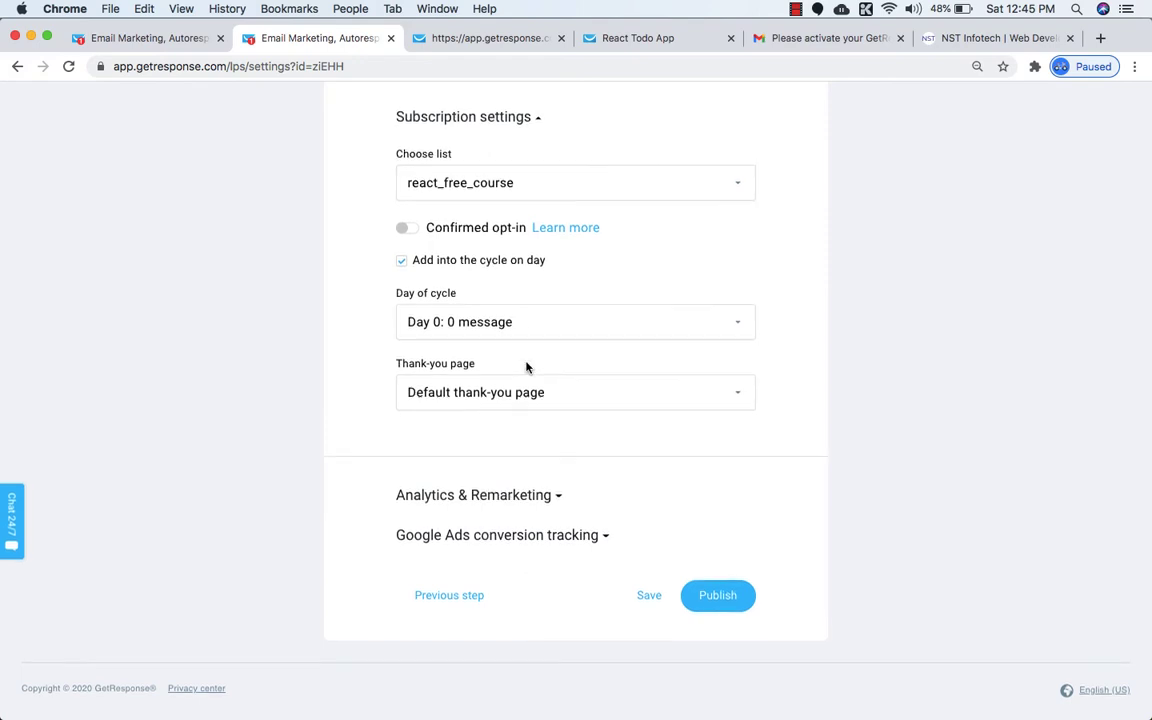
left_click(555, 392)
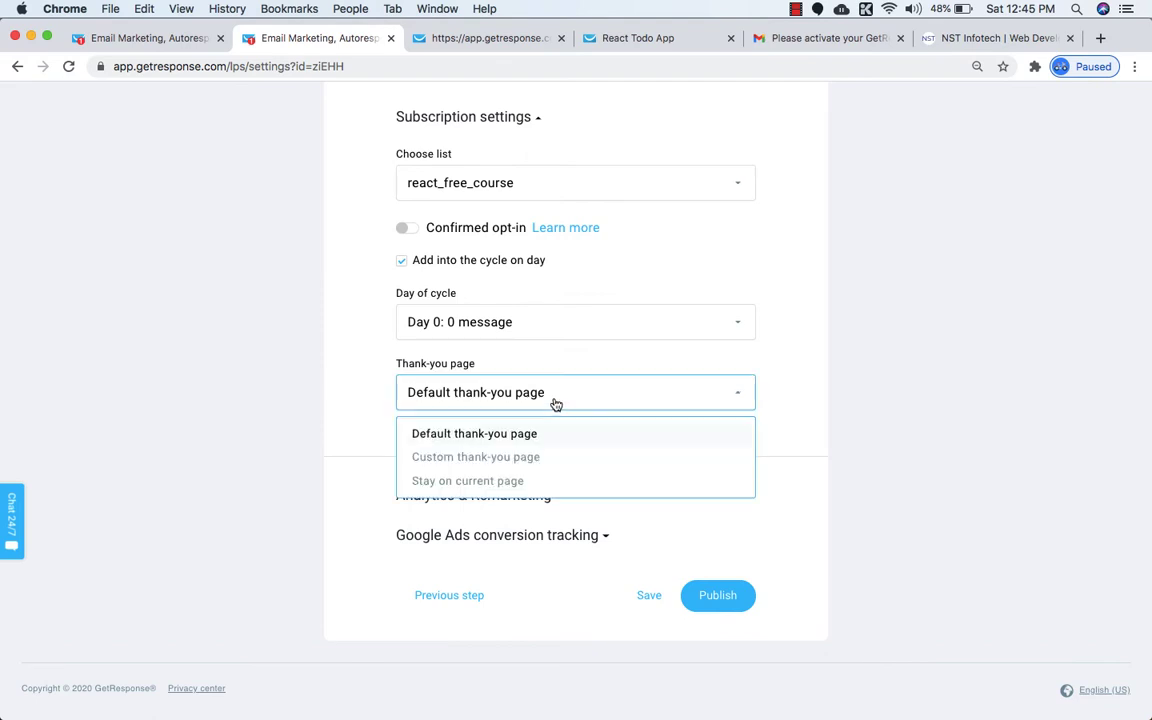
left_click(478, 457)
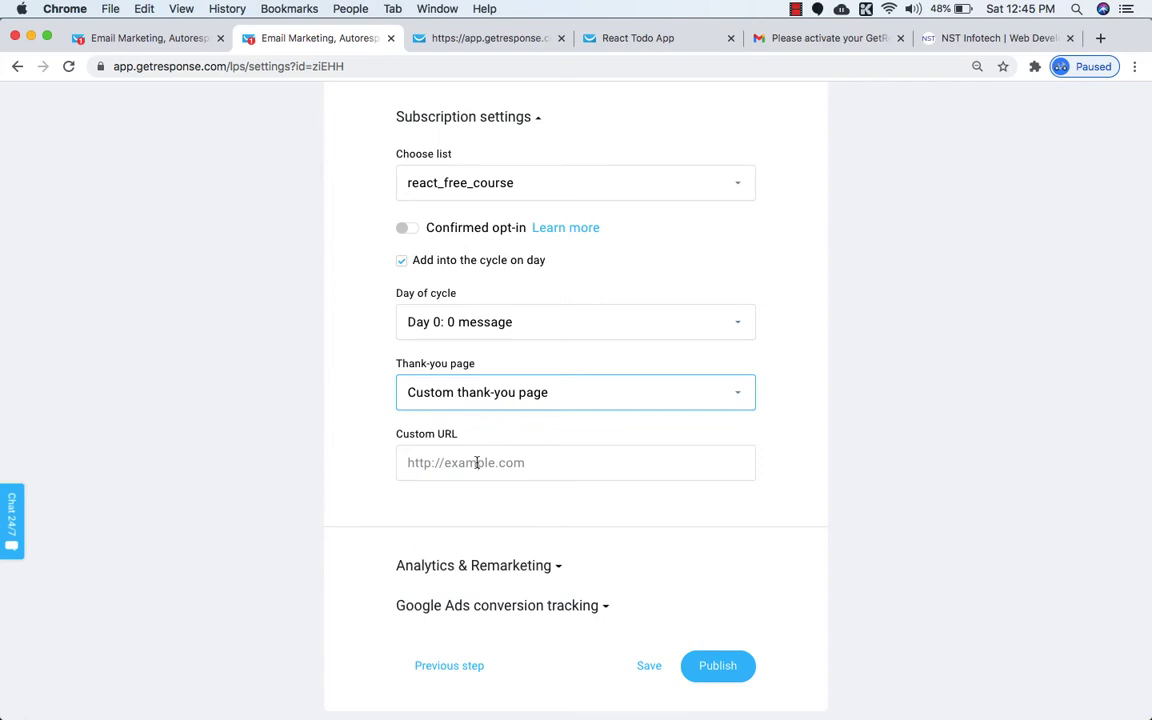
left_click(518, 404)
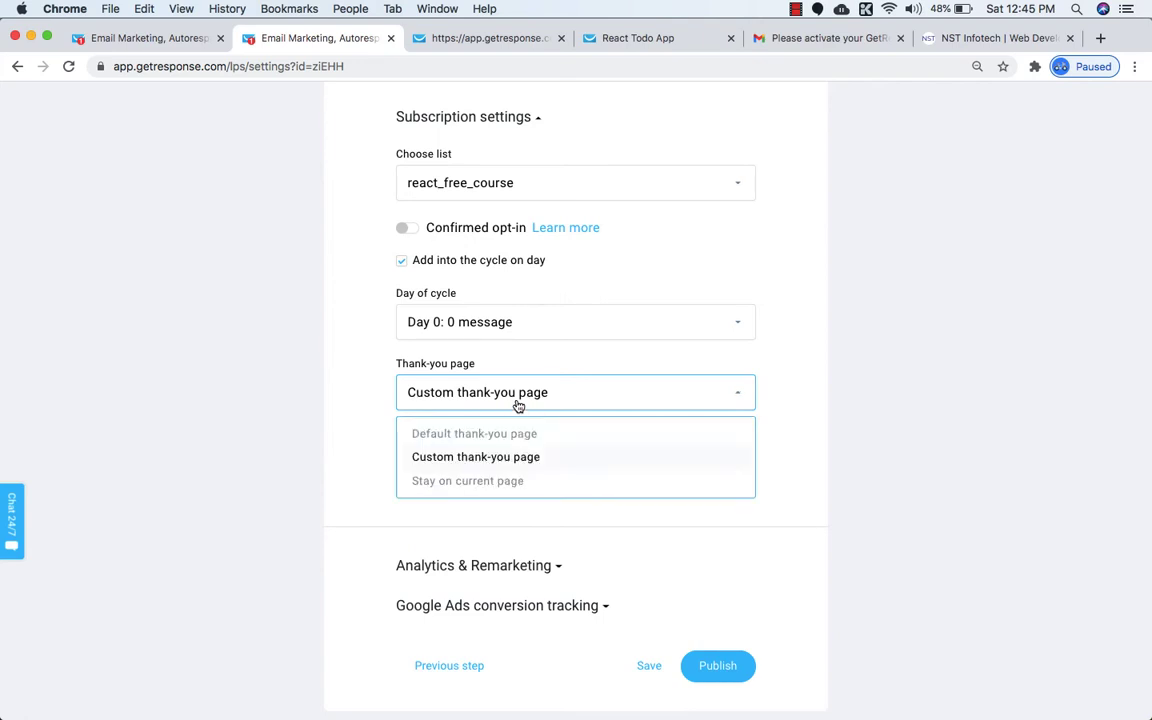
left_click(486, 483)
left_click(504, 393)
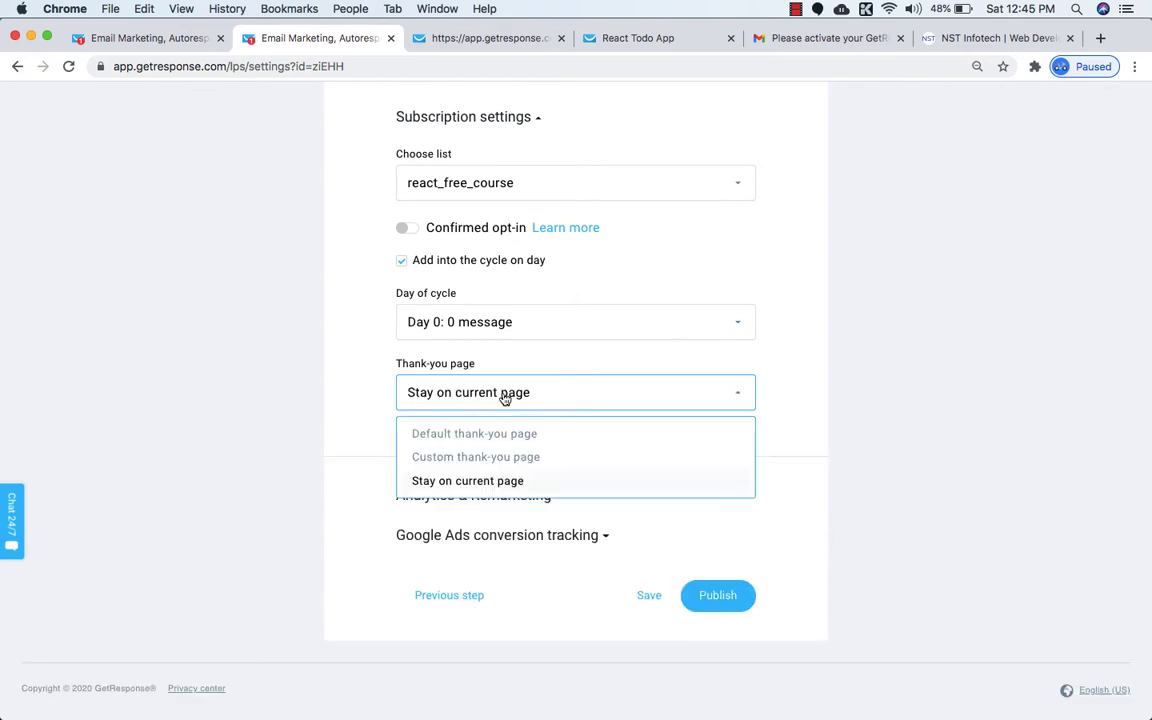
left_click(465, 433)
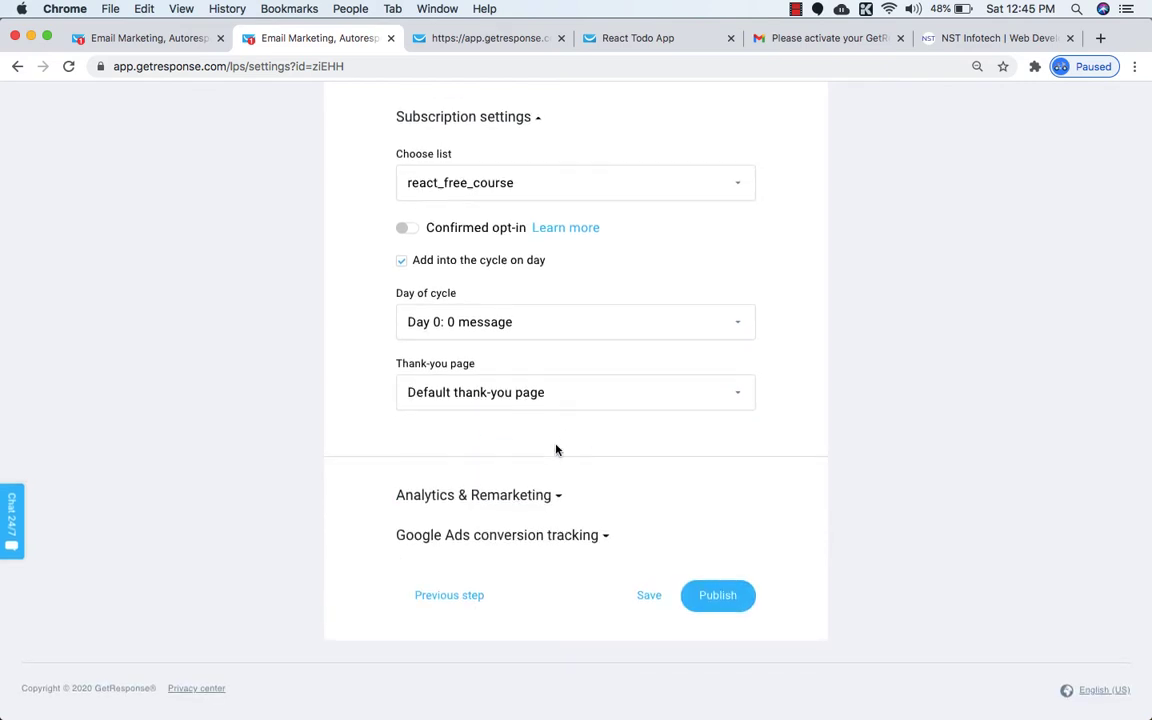
In Analytics & Remarketing, try Facebook Pixel, then remove it and expand/collapse the Google Ads fields.
left_click(555, 497)
scroll(535, 445, "down", 3)
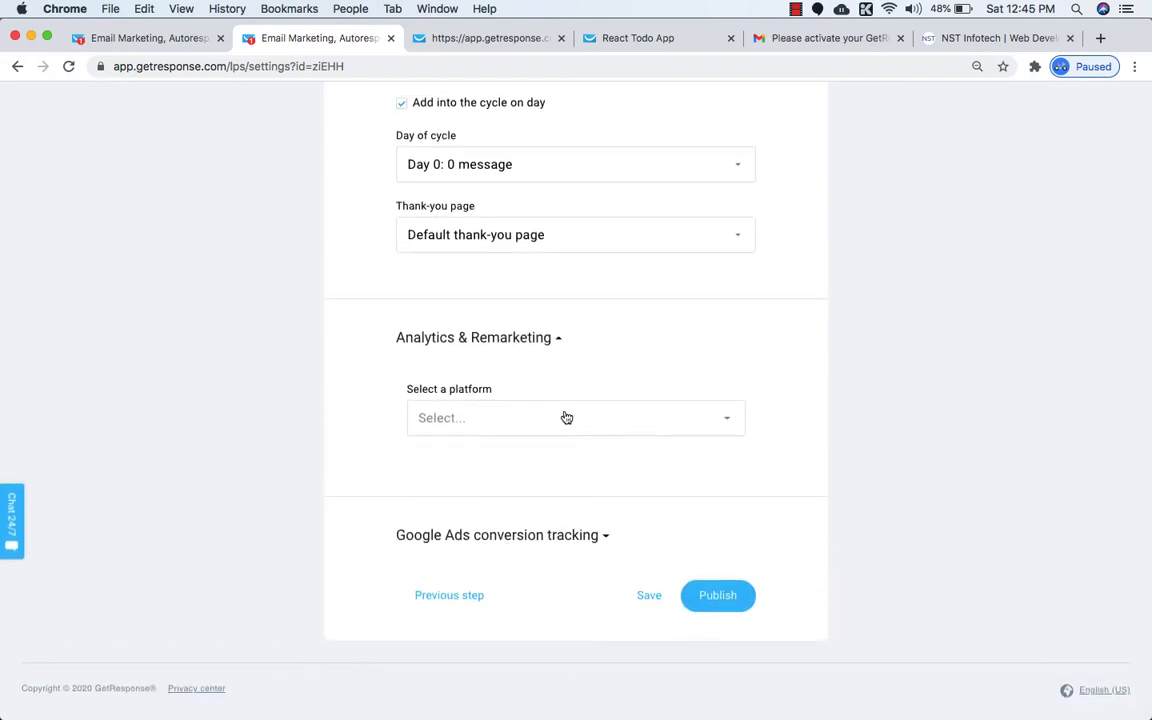
left_click(566, 417)
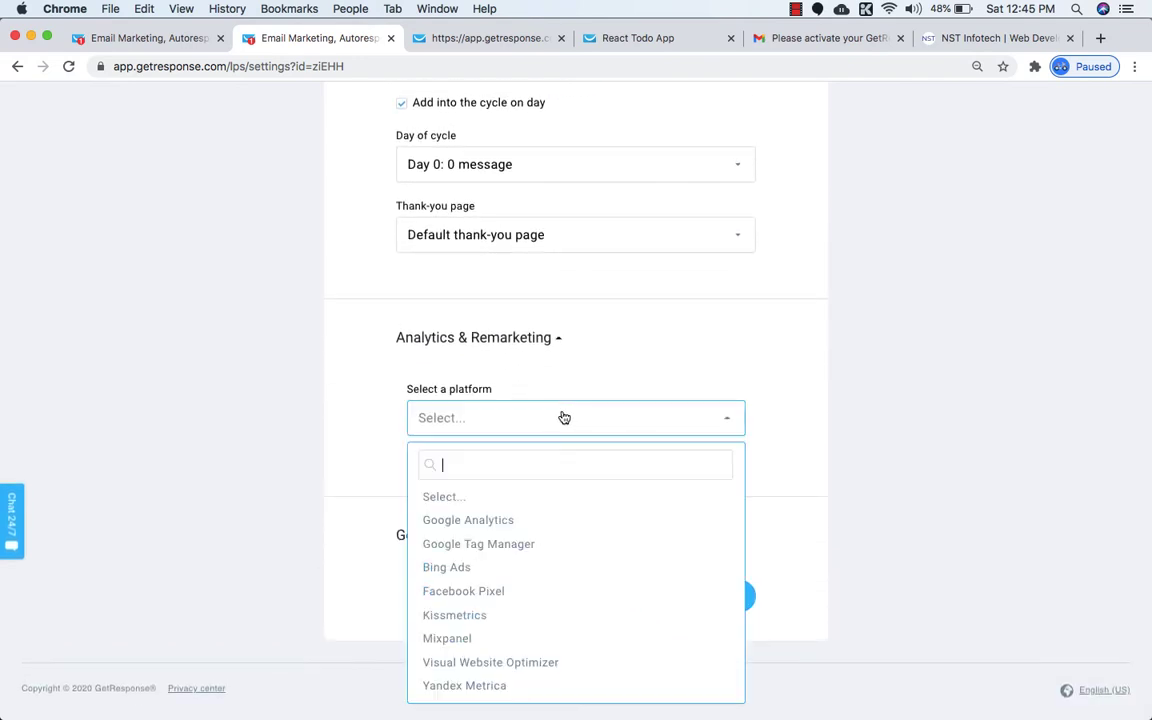
left_click(458, 589)
left_click(487, 494)
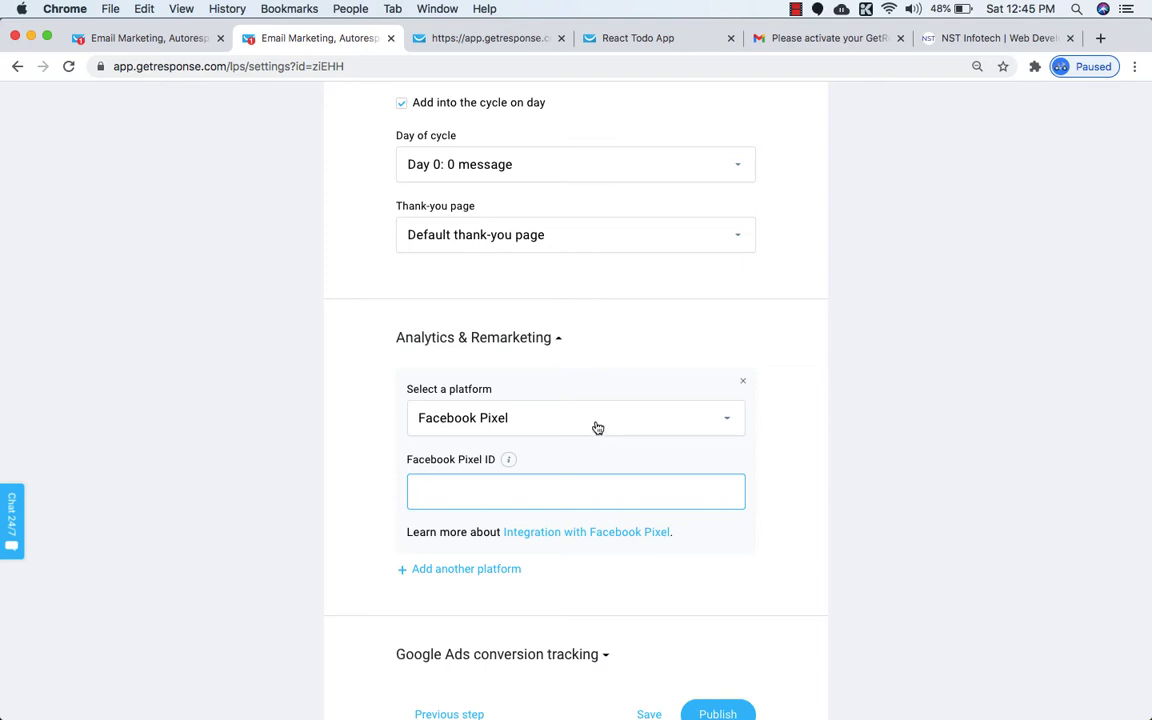
left_click(671, 419)
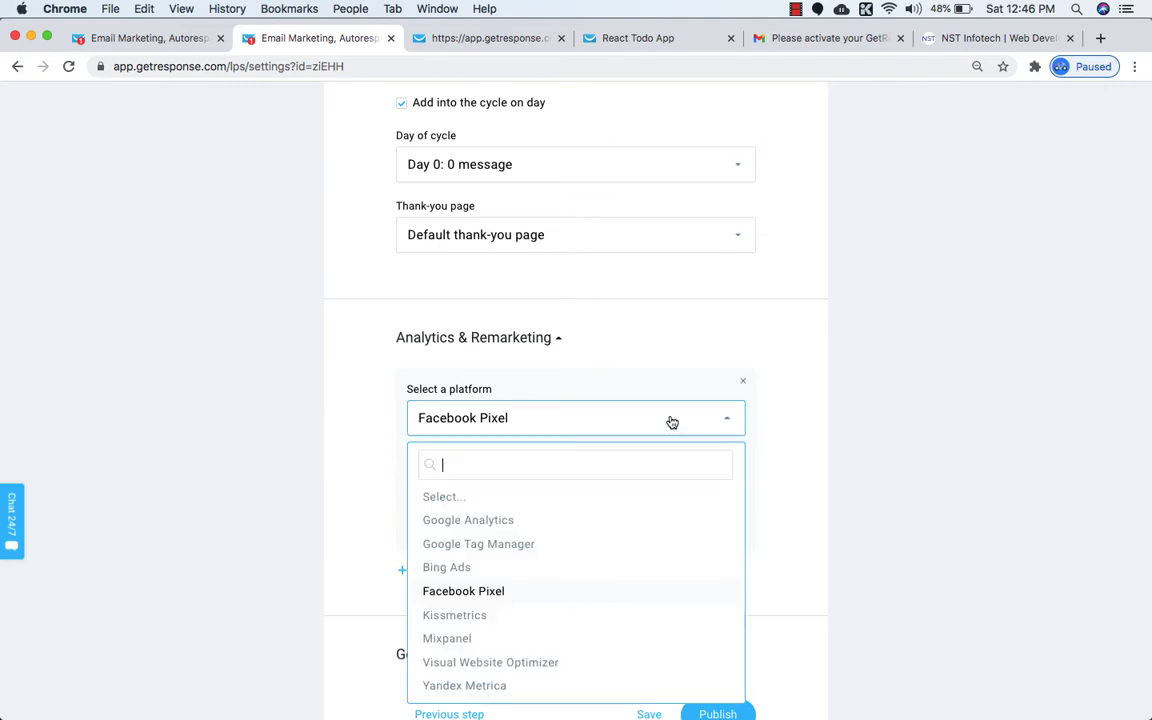
left_click(458, 505)
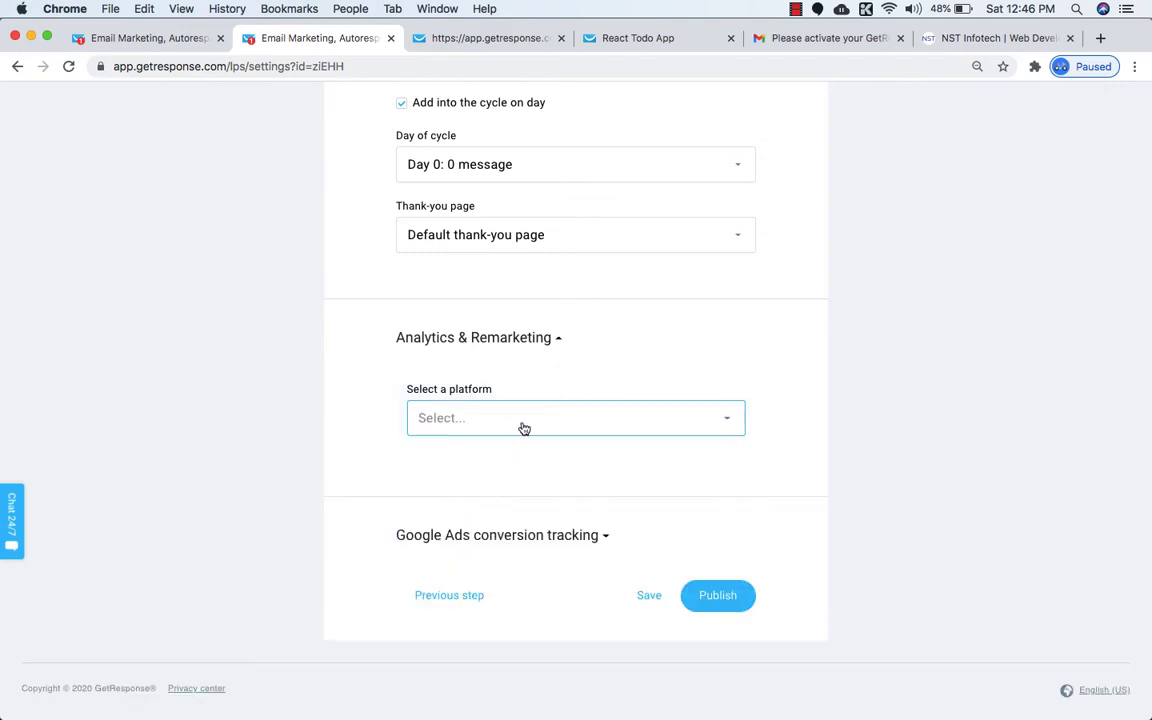
left_click(586, 535)
scroll(586, 540, "down", 4)
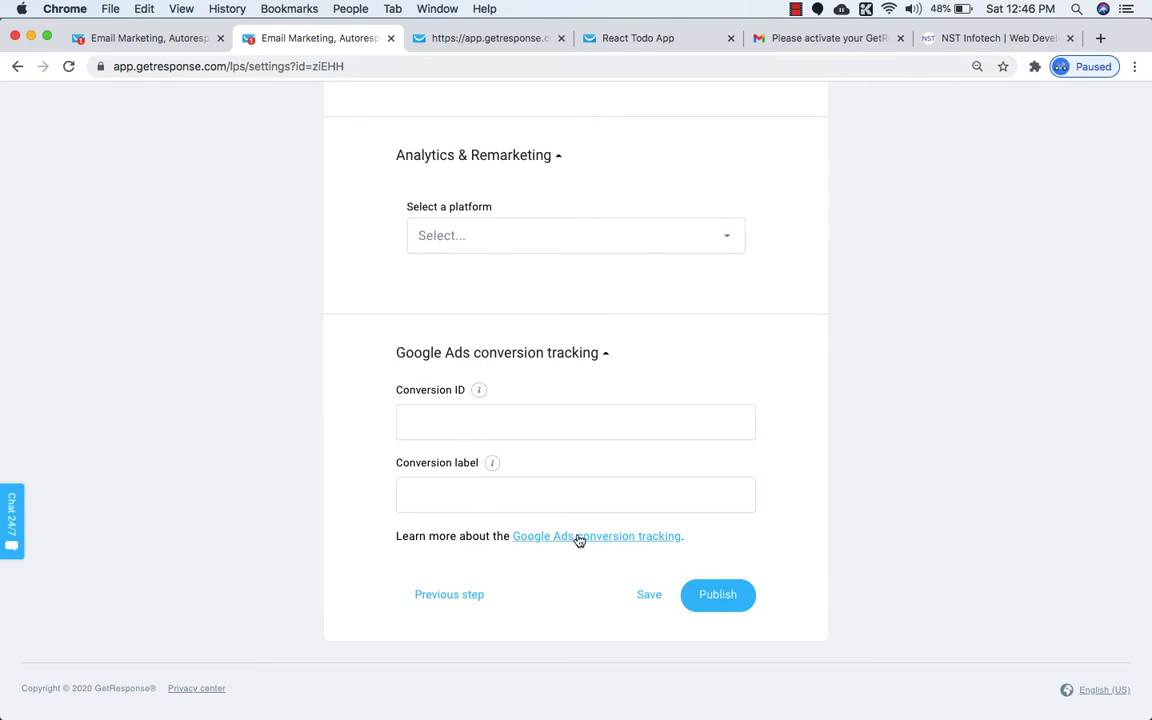
left_click(548, 354)
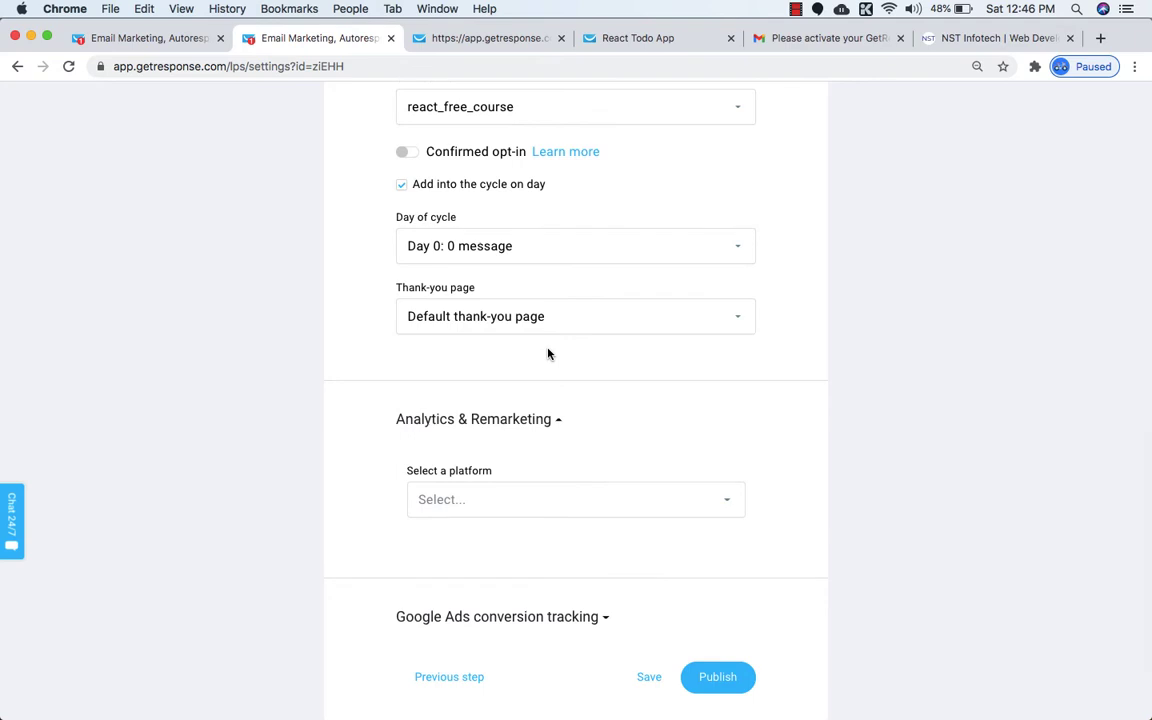
Pick Facebook Pixel as a tracking platform and add Google Analytics as a second one.
scroll(586, 453, "down", 2)
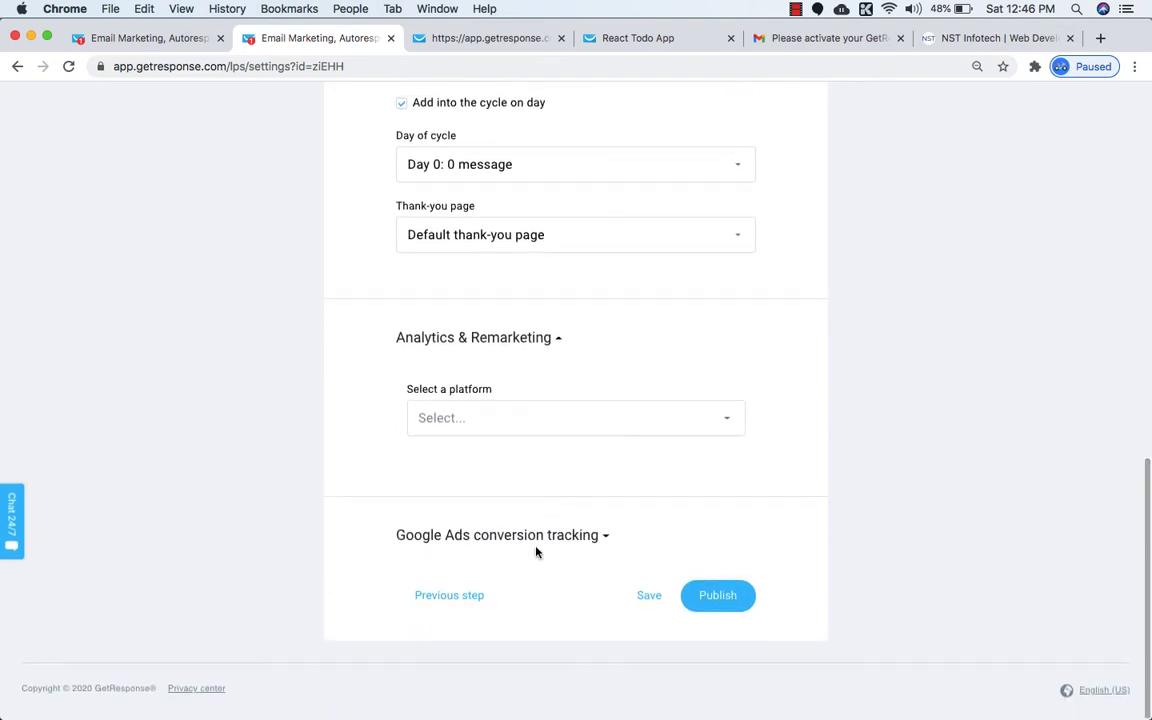
left_click(584, 429)
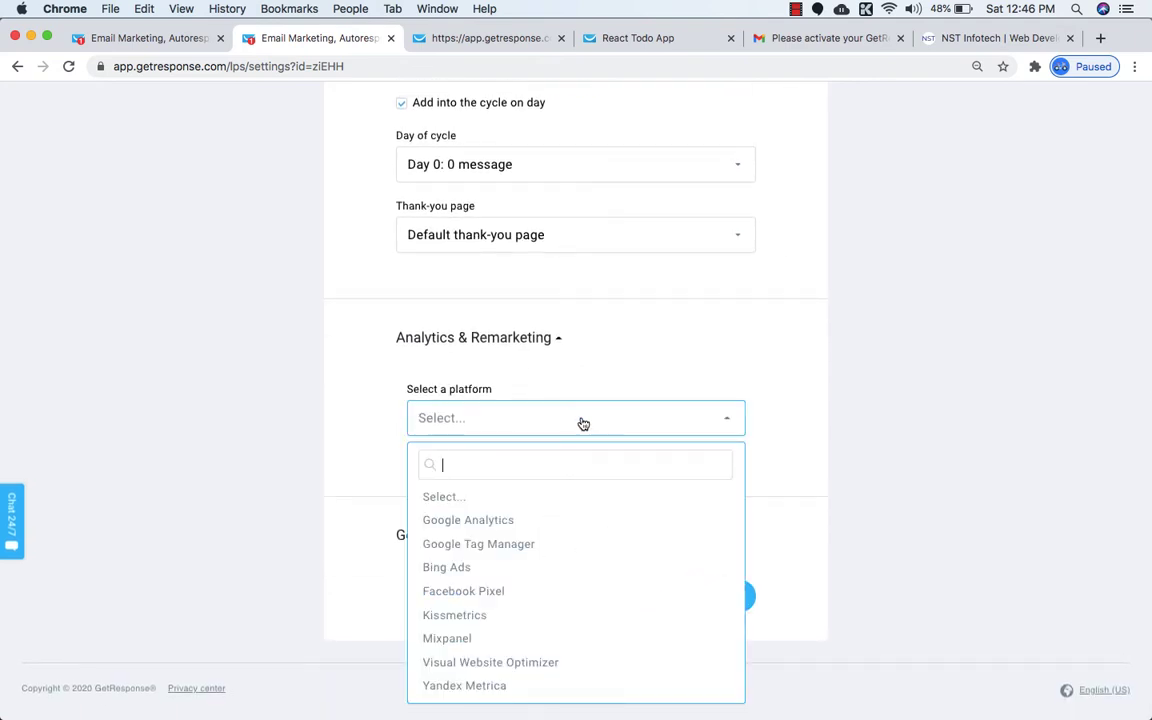
left_click(581, 424)
left_click(572, 427)
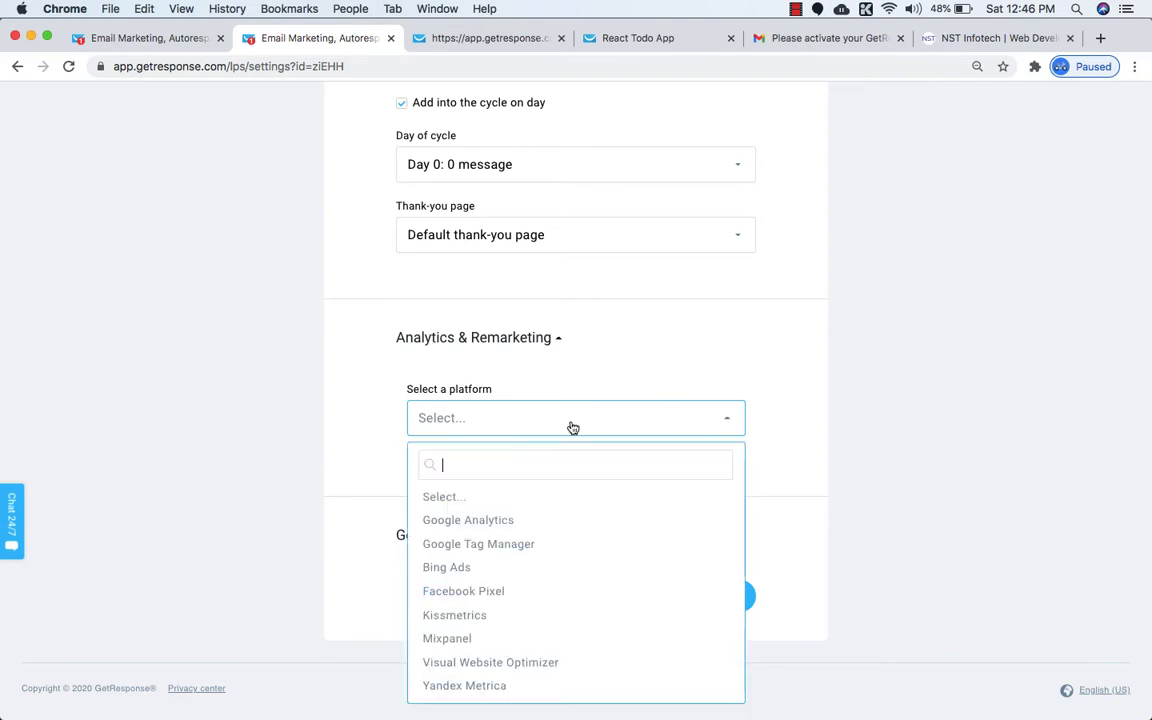
left_click(470, 591)
left_click(465, 570)
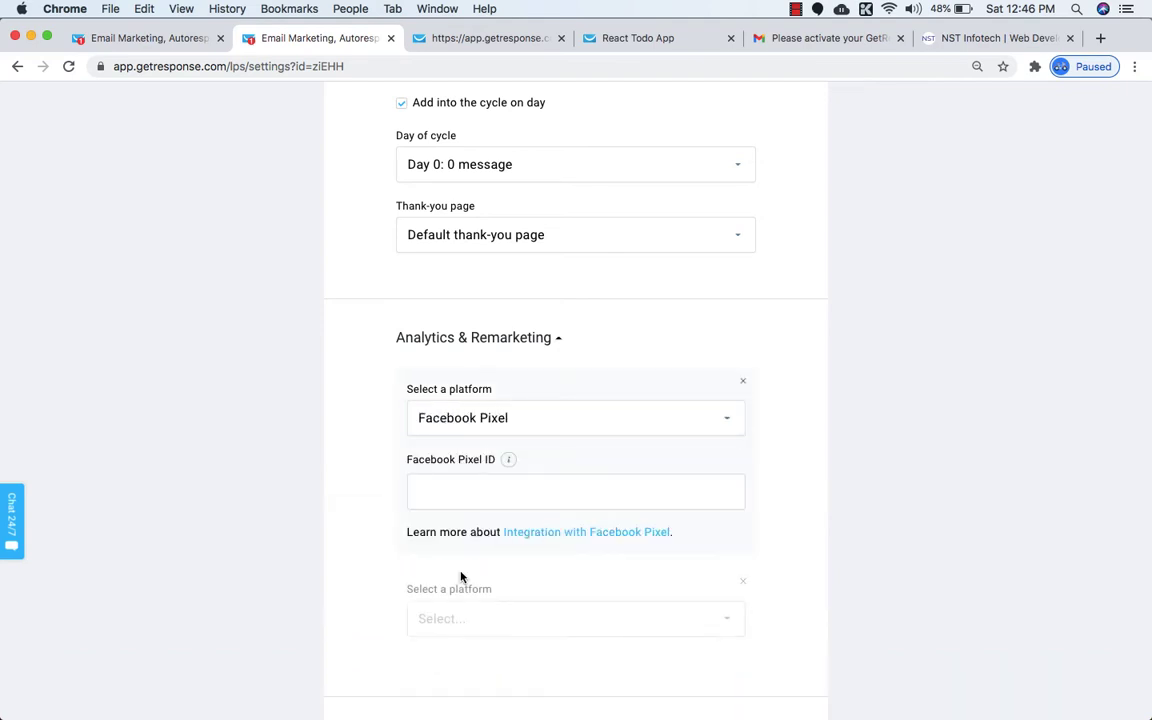
scroll(489, 586, "down", 3)
left_click(540, 470)
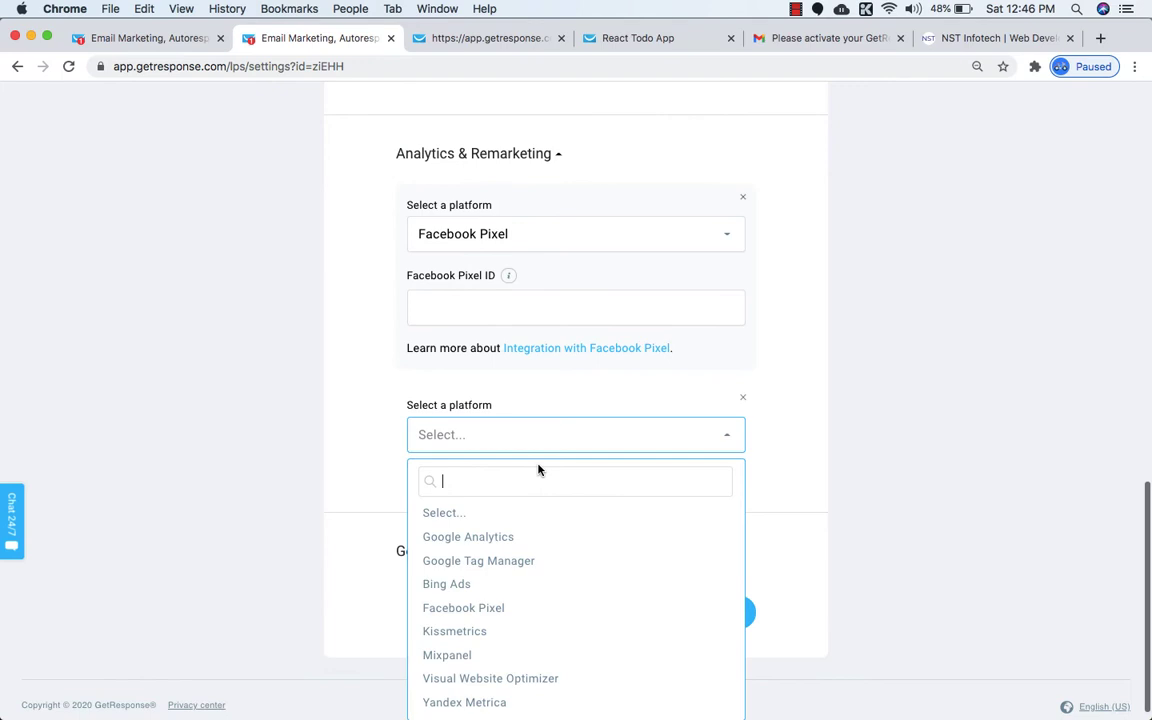
left_click(482, 536)
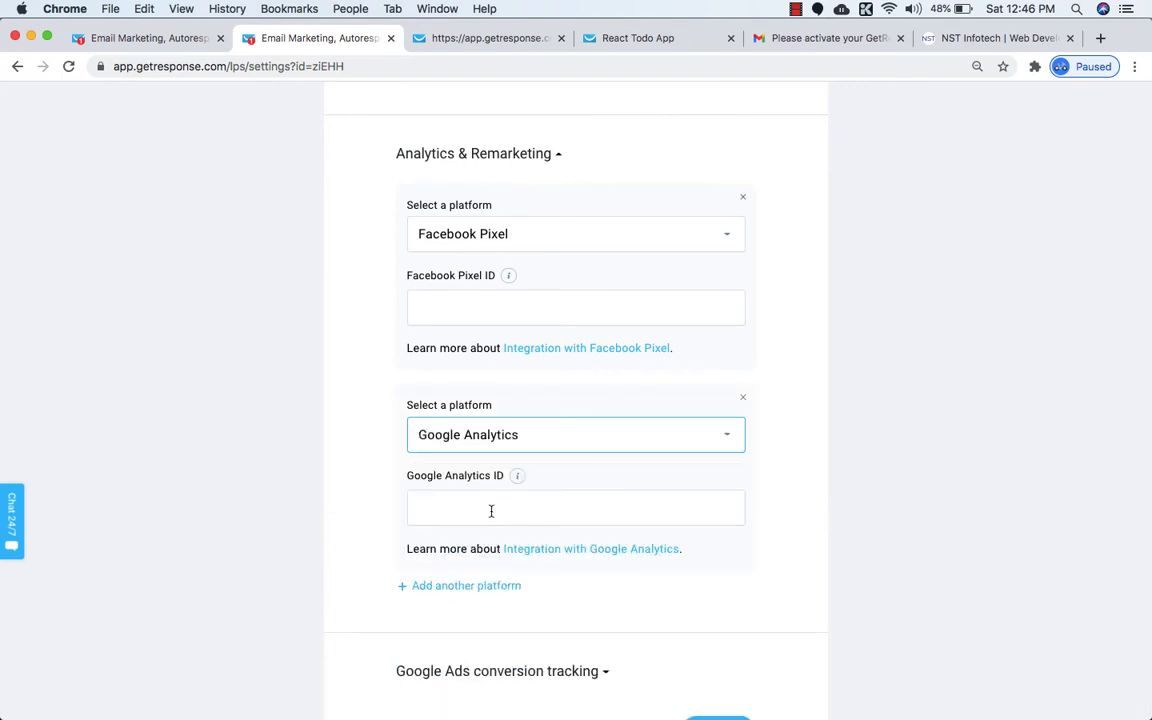
Remove the Google Analytics block and reset the Facebook Pixel platform to Select....
scroll(491, 511, "up", 1)
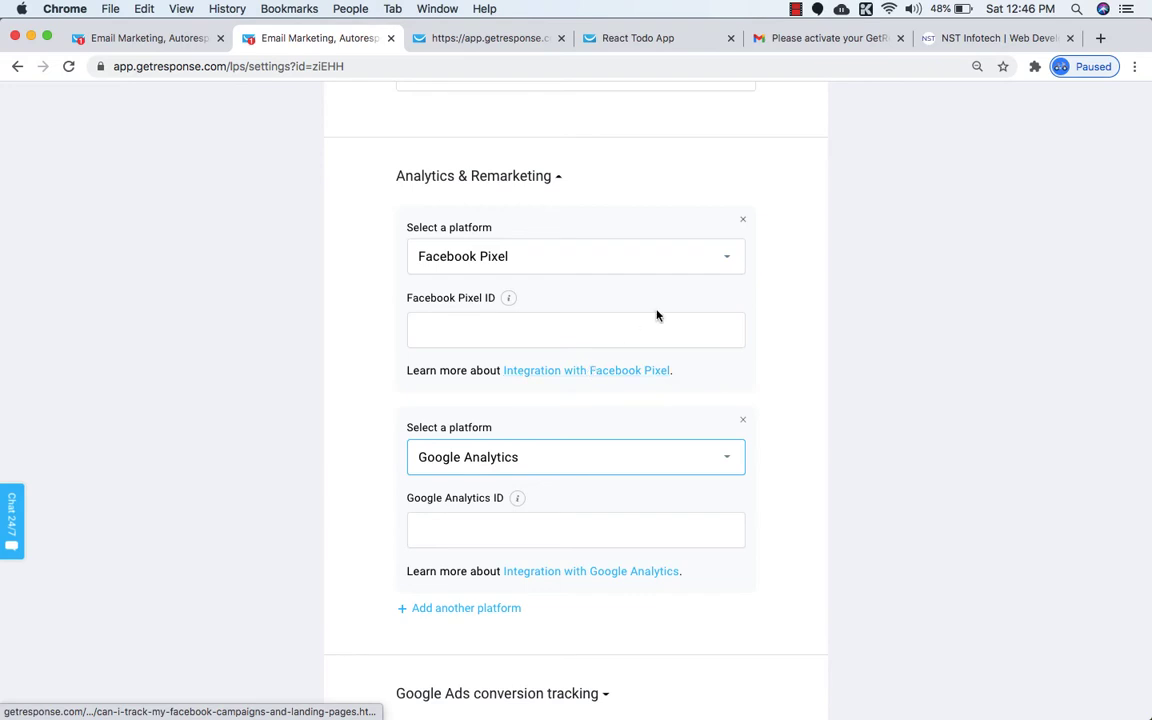
left_click(742, 419)
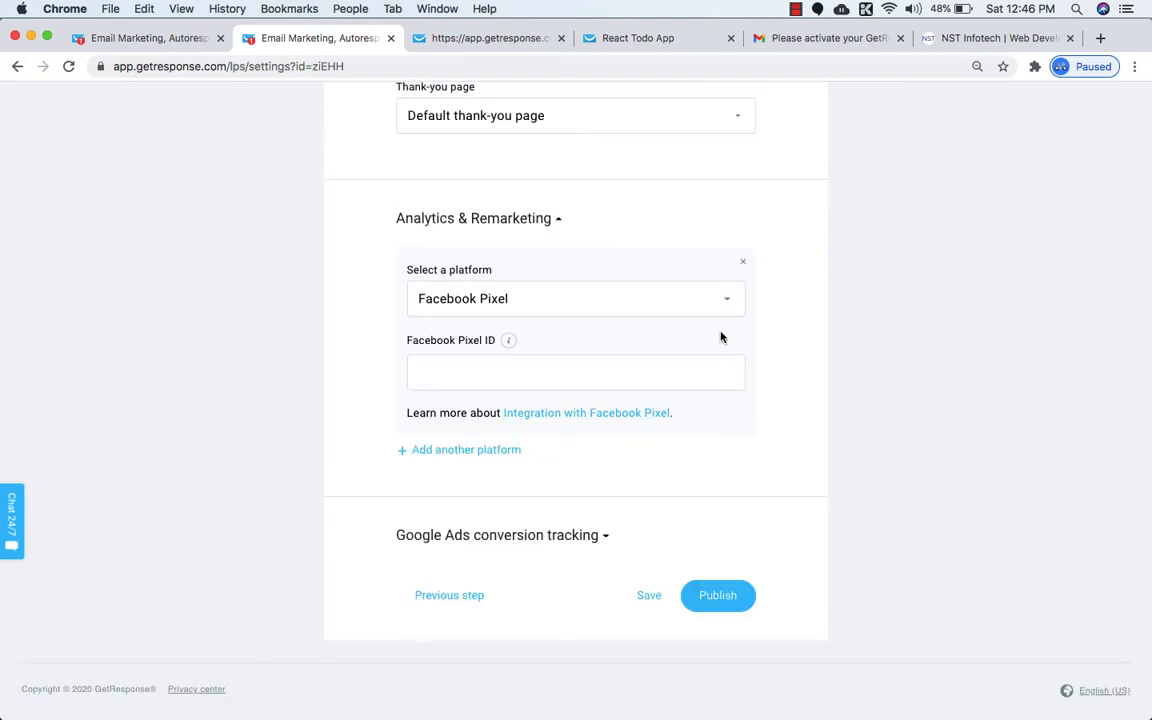
left_click(694, 309)
left_click(465, 377)
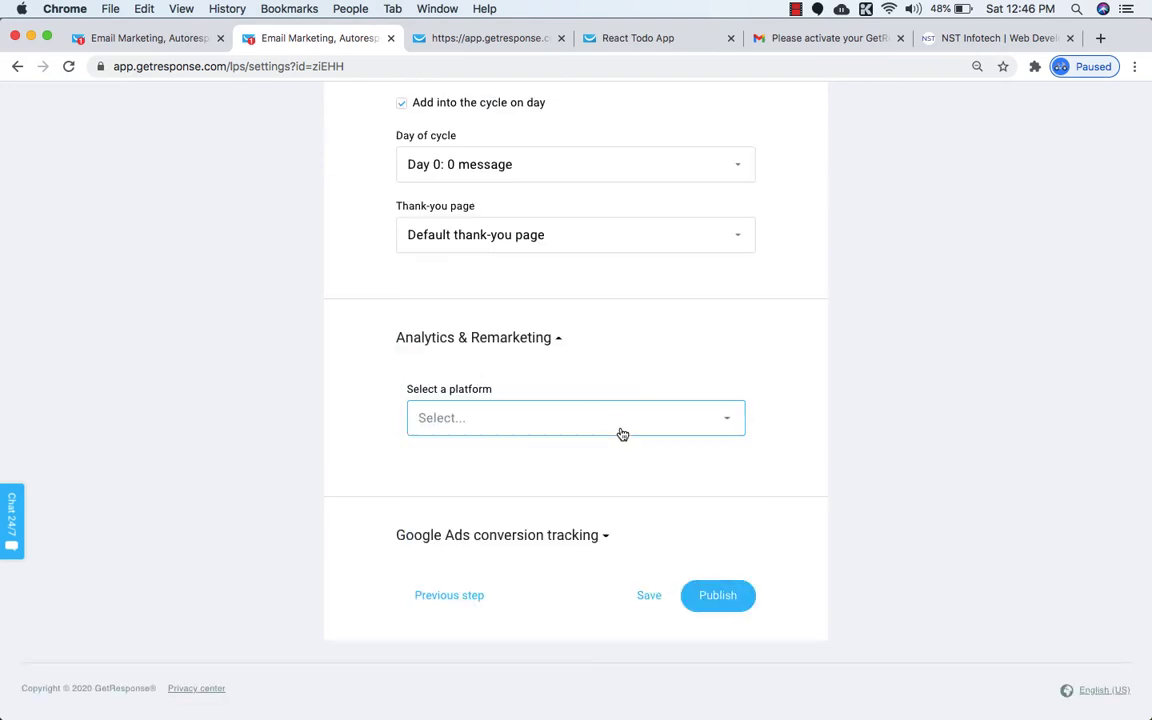
Review the landing page settings and publish the React Todo App landing page.
scroll(649, 463, "up", 10)
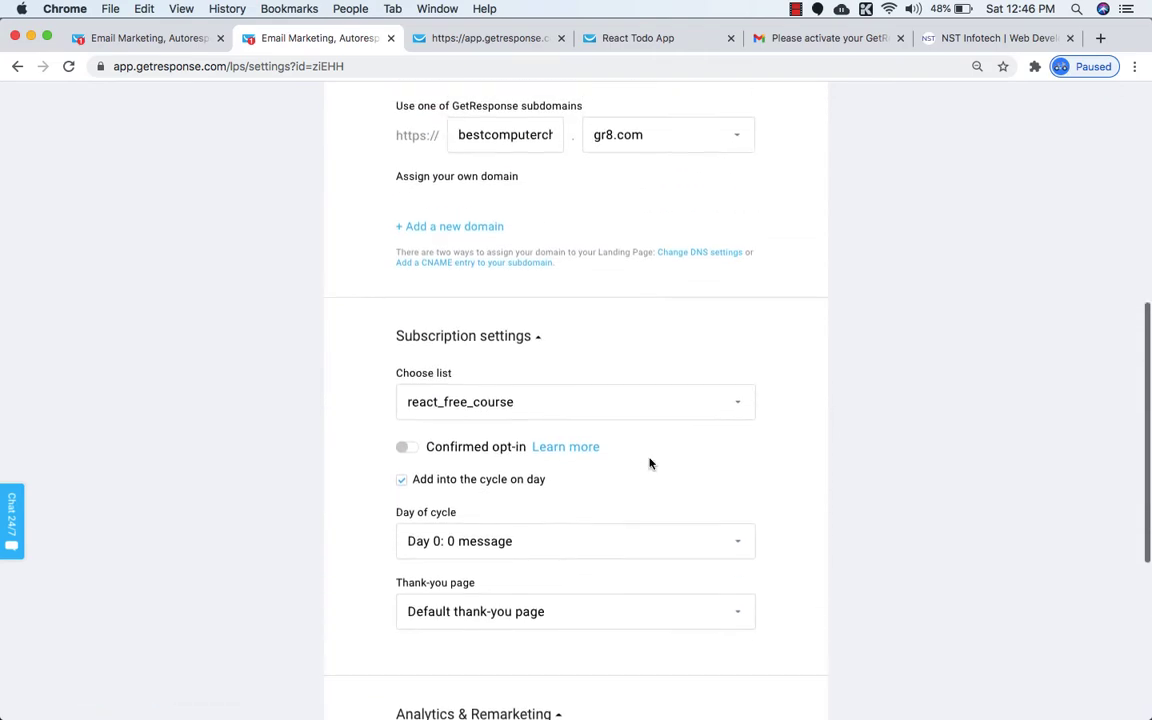
scroll(649, 463, "up", 3)
scroll(649, 463, "down", 15)
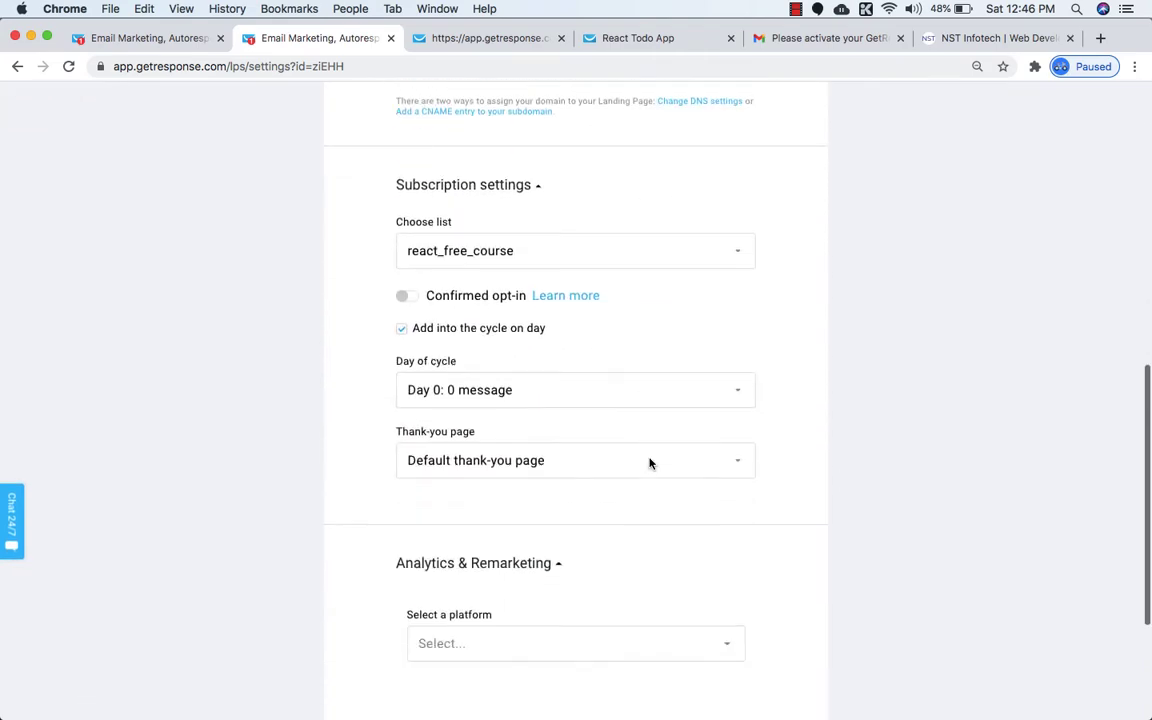
scroll(649, 463, "down", 1)
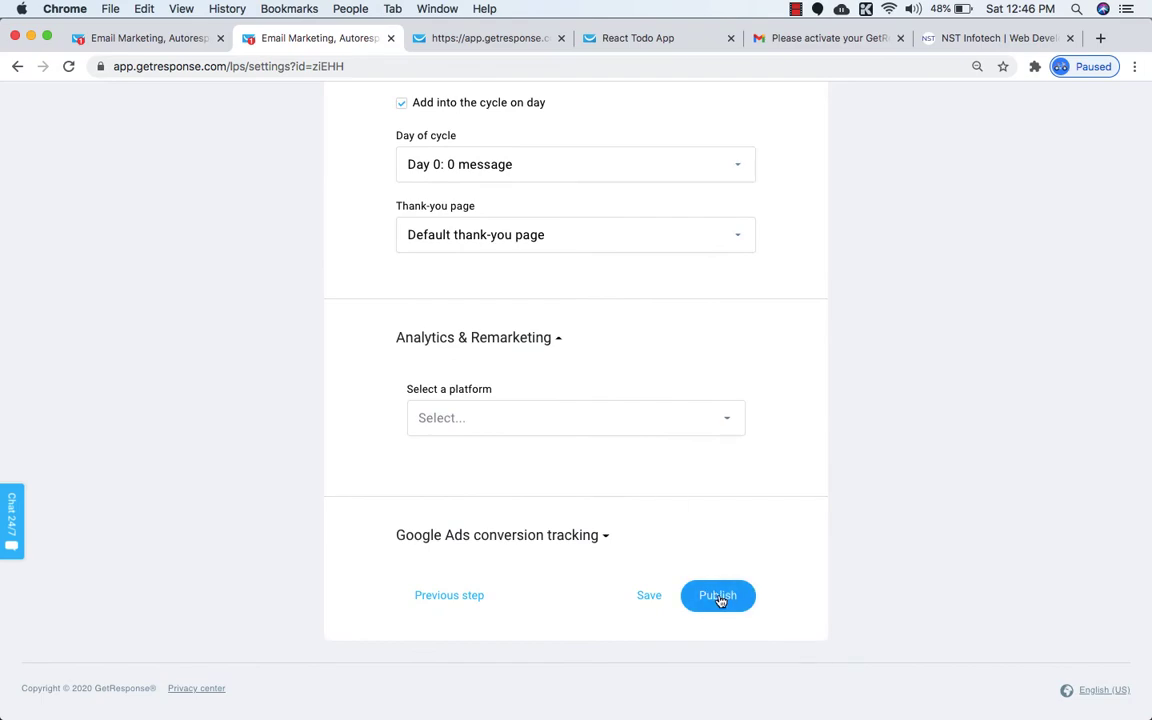
scroll(717, 591, "up", 15)
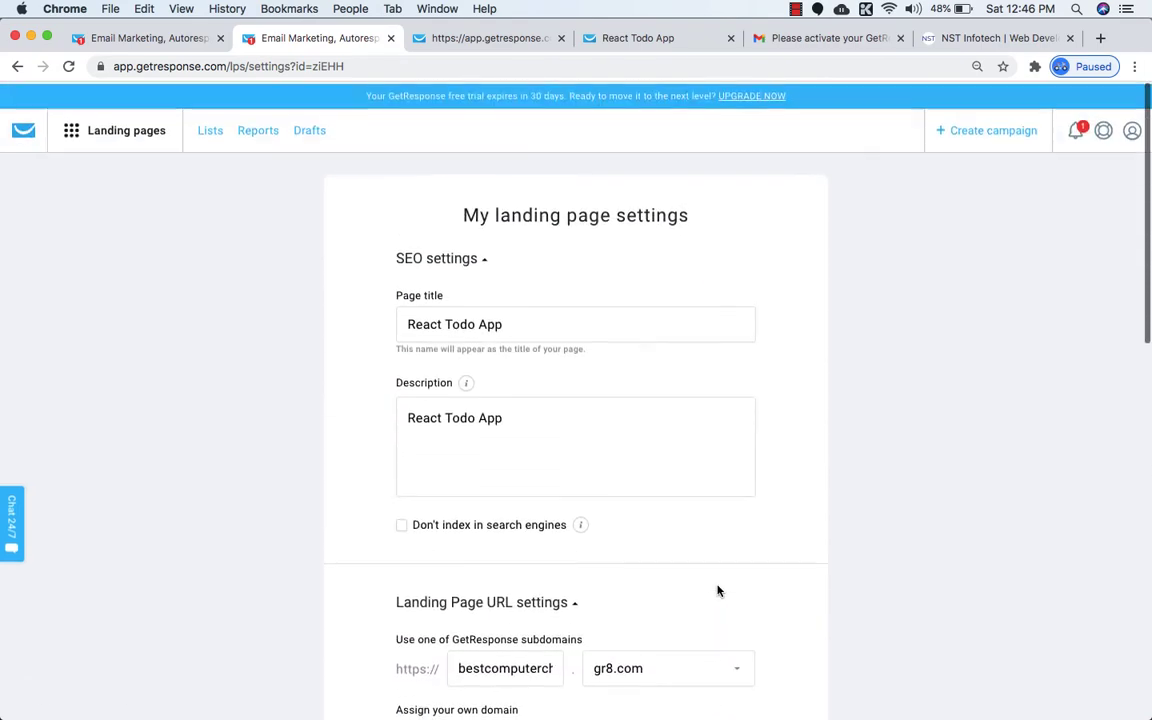
scroll(717, 591, "down", 3)
scroll(717, 591, "up", 1)
scroll(717, 591, "down", 5)
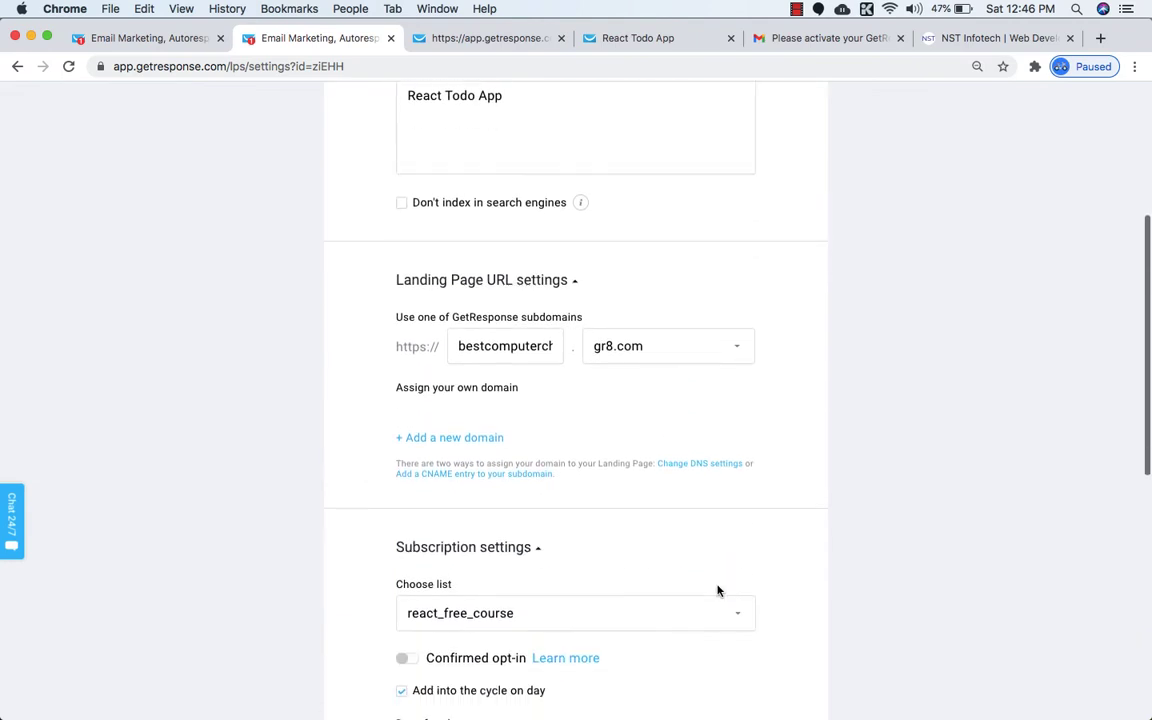
scroll(717, 591, "down", 6)
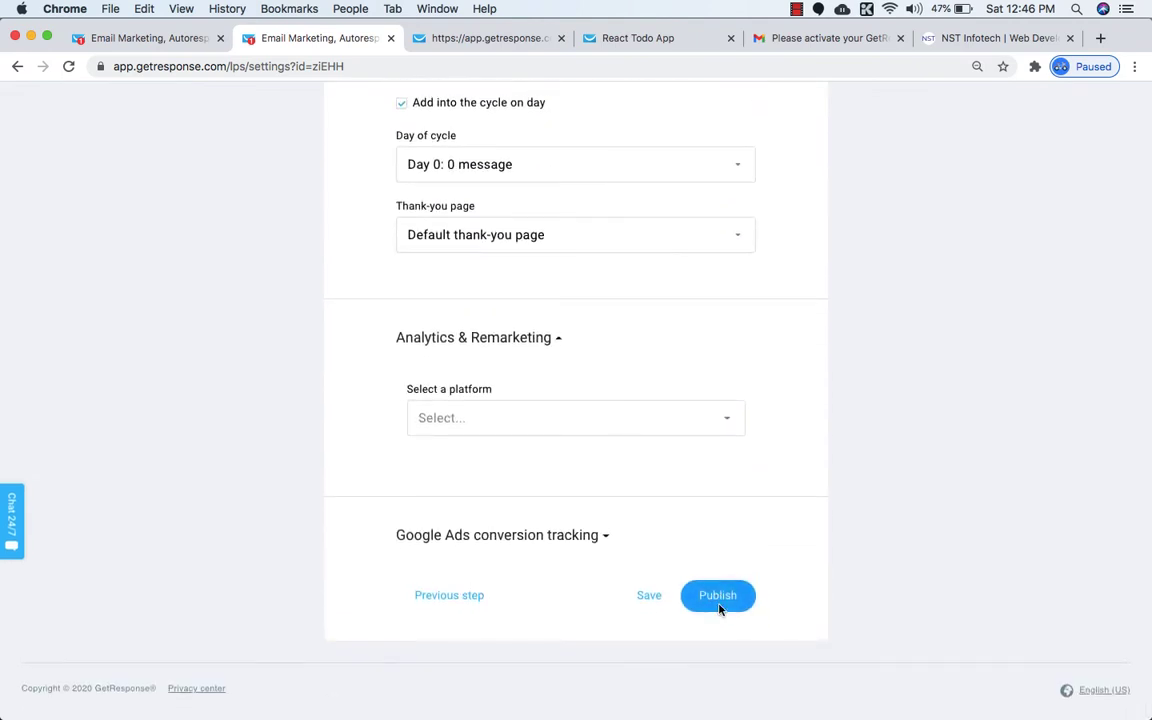
left_click(717, 596)
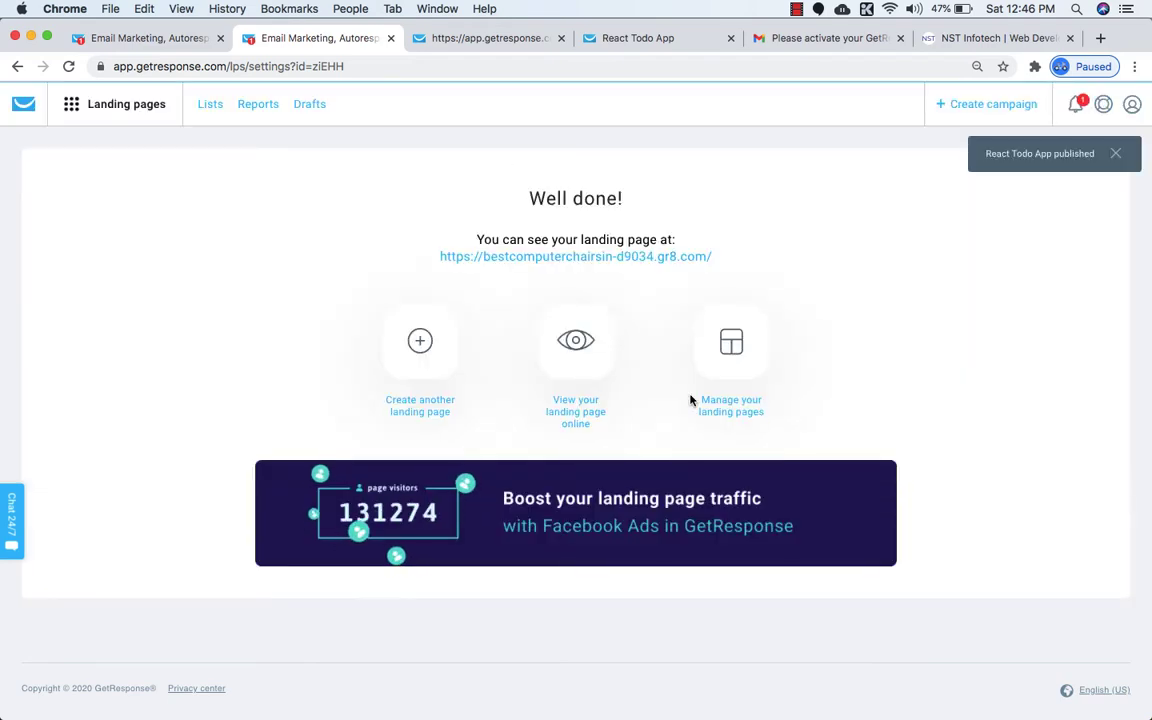
Open the published landing page link in a new browser tab.
right_click(580, 258)
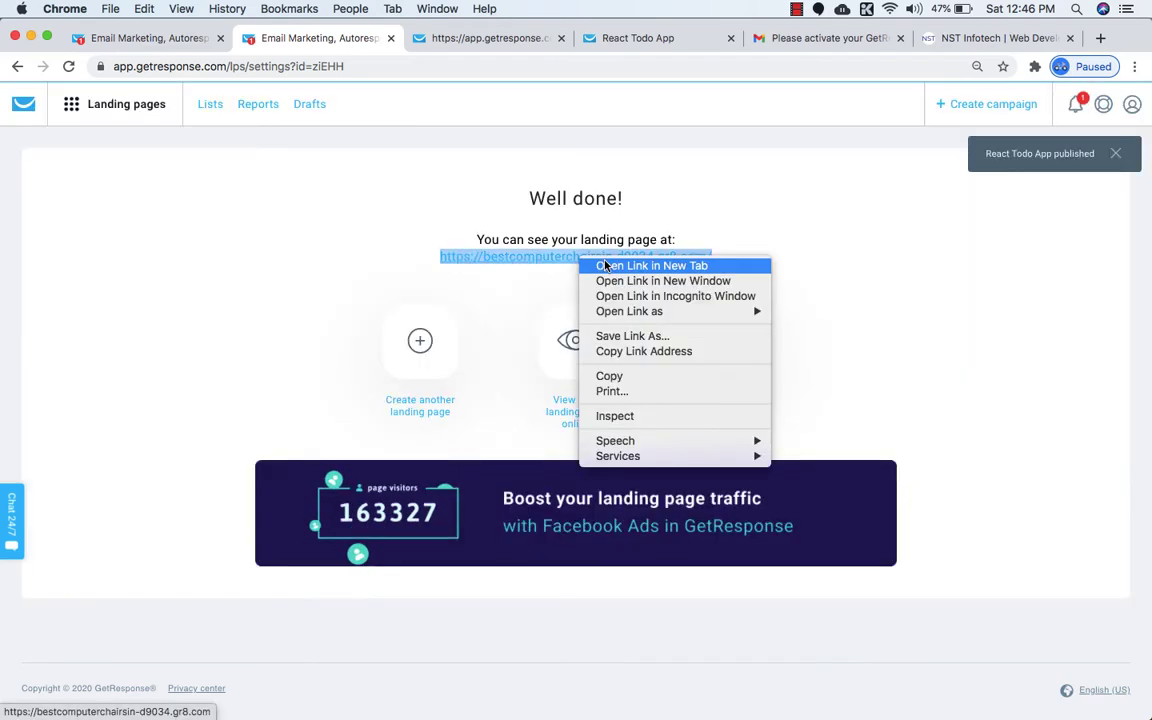
left_click(604, 265)
left_click(395, 40)
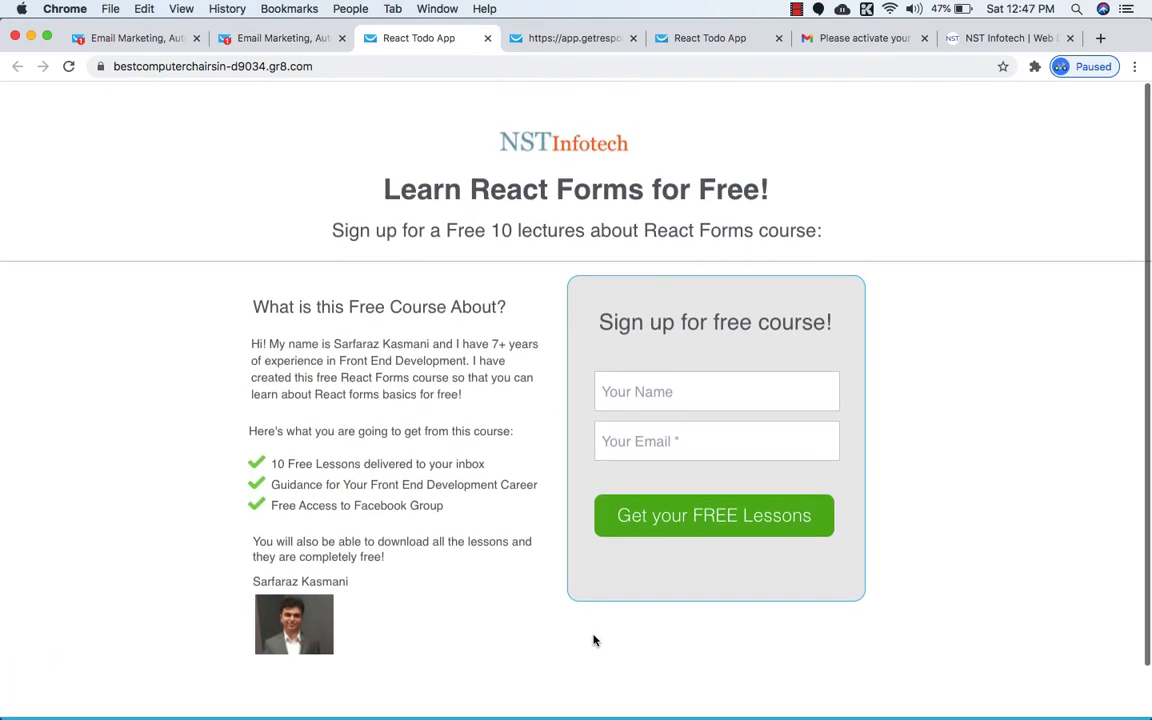
Submit the sign-up form empty to confirm it requires an email, then return to GetResponse.
scroll(593, 640, "down", 2)
scroll(593, 640, "up", 2)
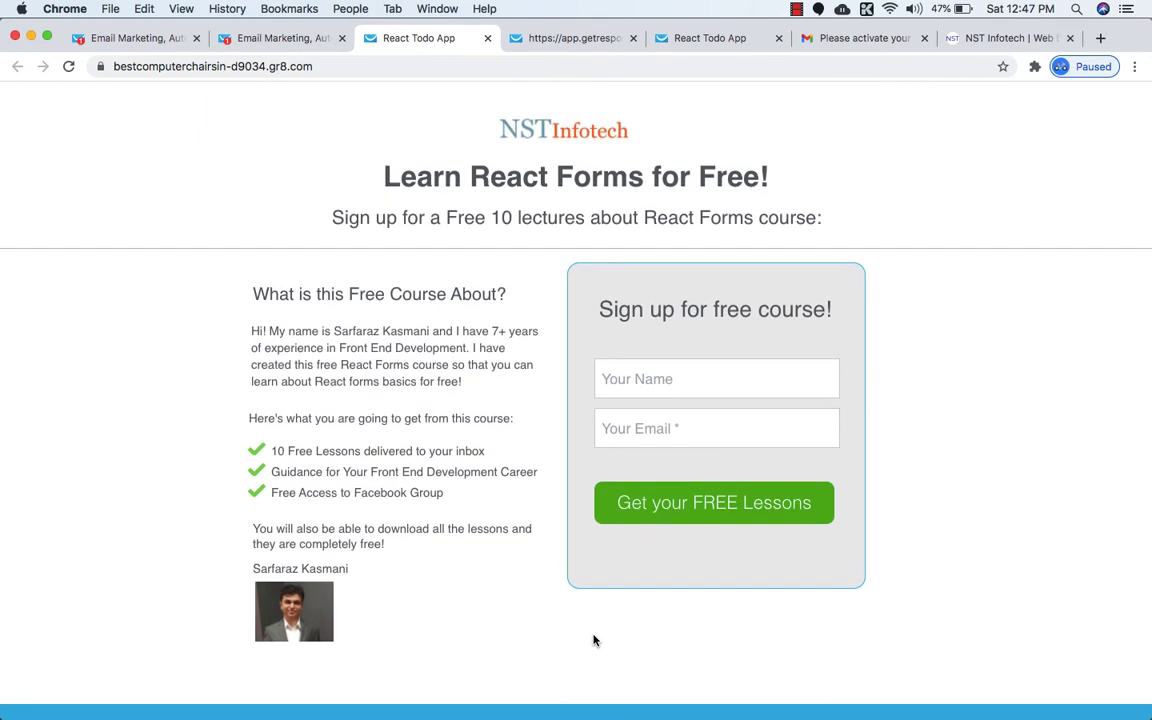
scroll(596, 676, "down", 2)
scroll(673, 660, "up", 2)
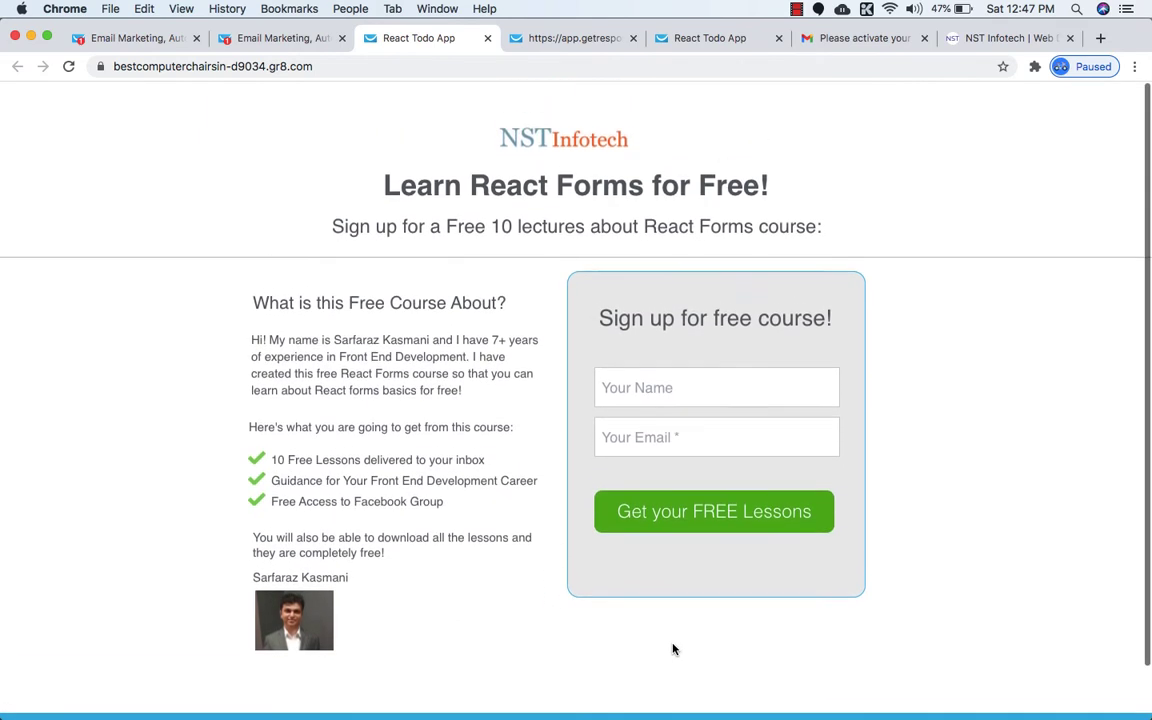
left_click(660, 506)
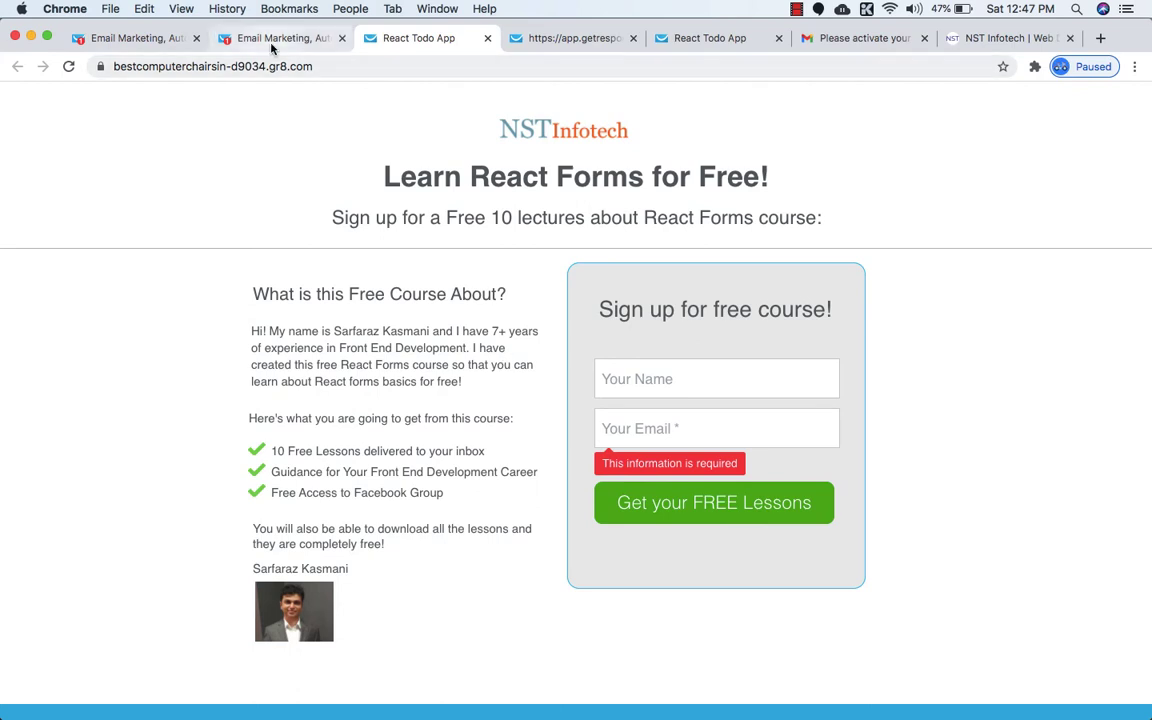
left_click(240, 39)
In Automation, create a new campaign and choose the Welcome email type.
left_click(72, 104)
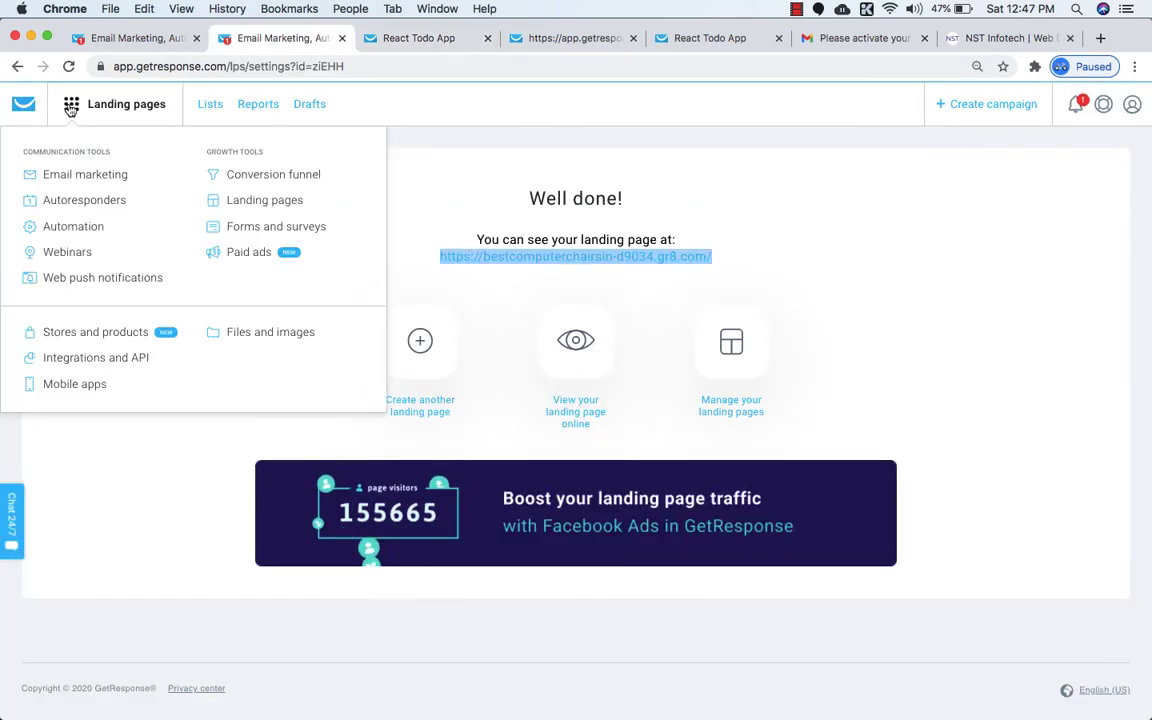
left_click(67, 226)
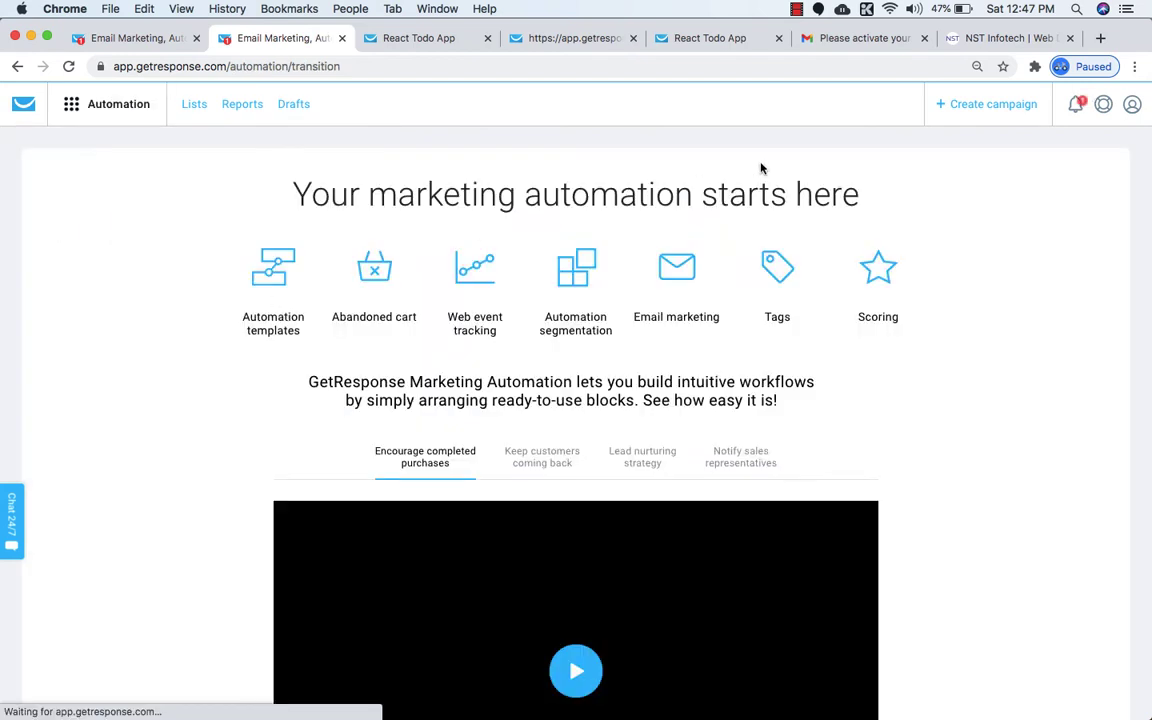
left_click(974, 107)
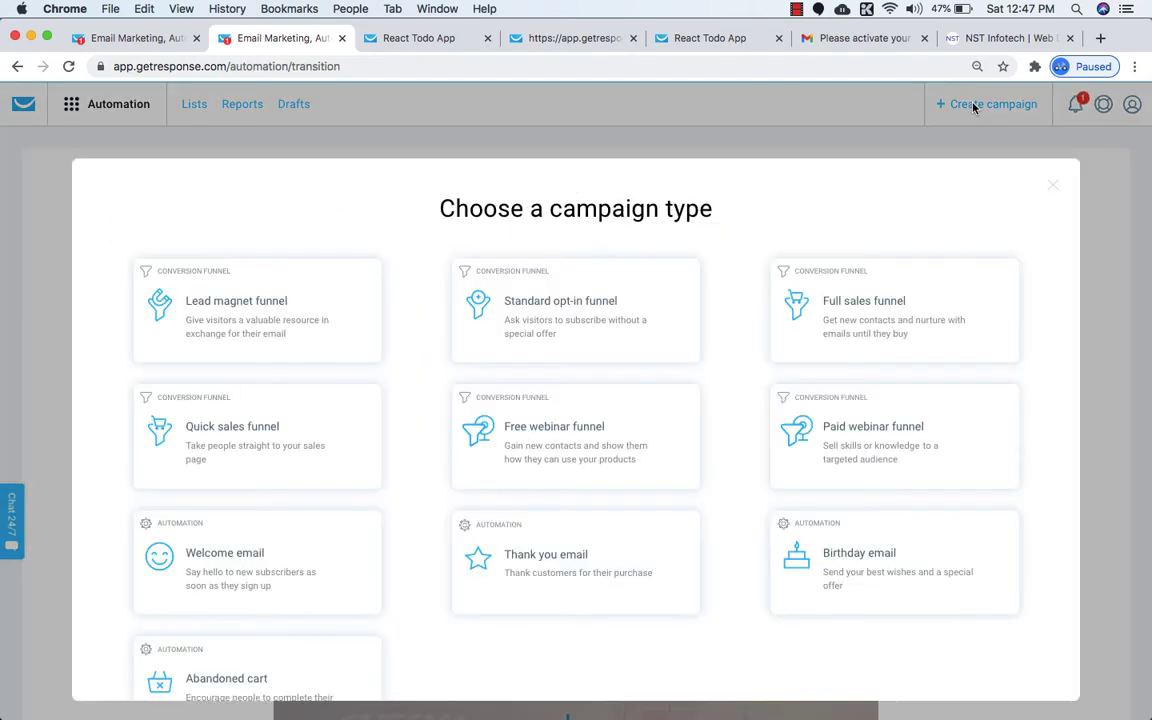
scroll(217, 513, "down", 2)
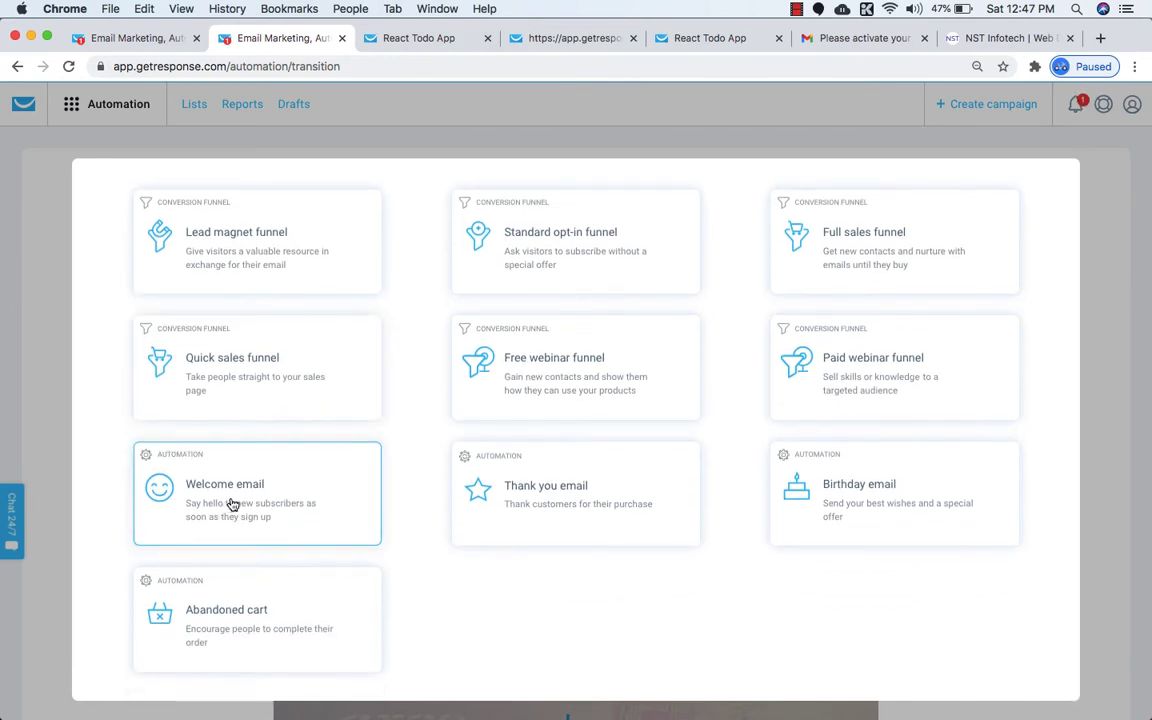
left_click(232, 504)
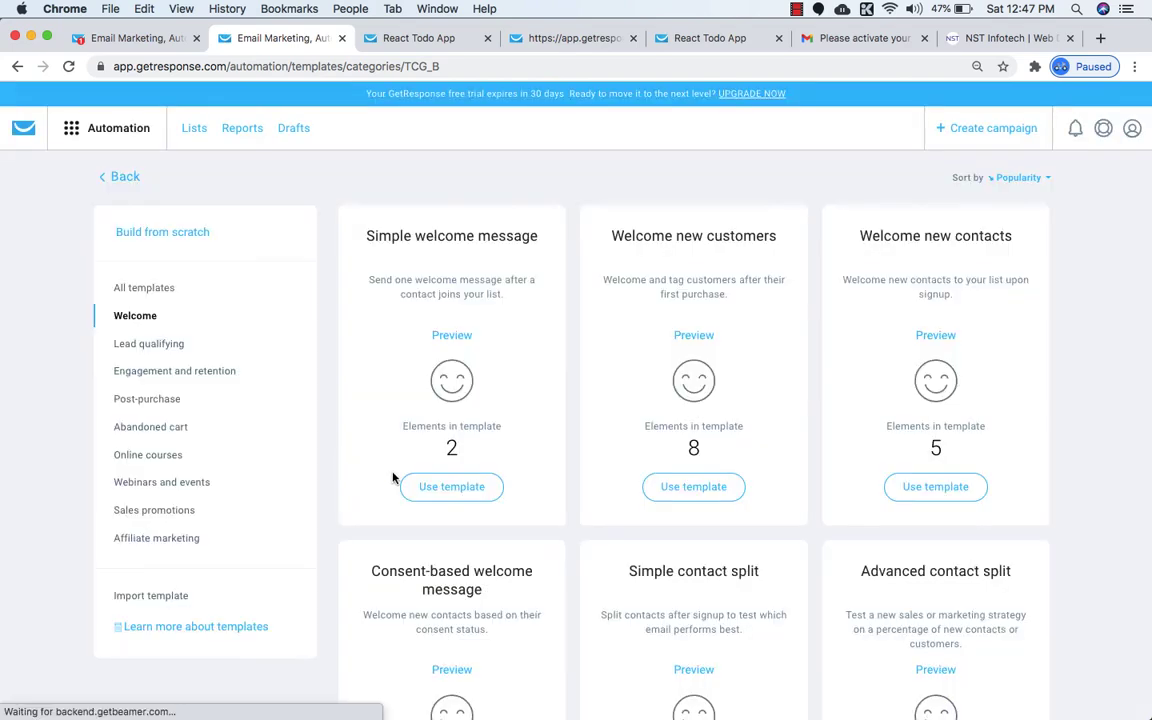
Preview the three welcome templates, then build the workflow from Simple welcome message.
scroll(393, 477, "down", 1)
left_click(443, 452)
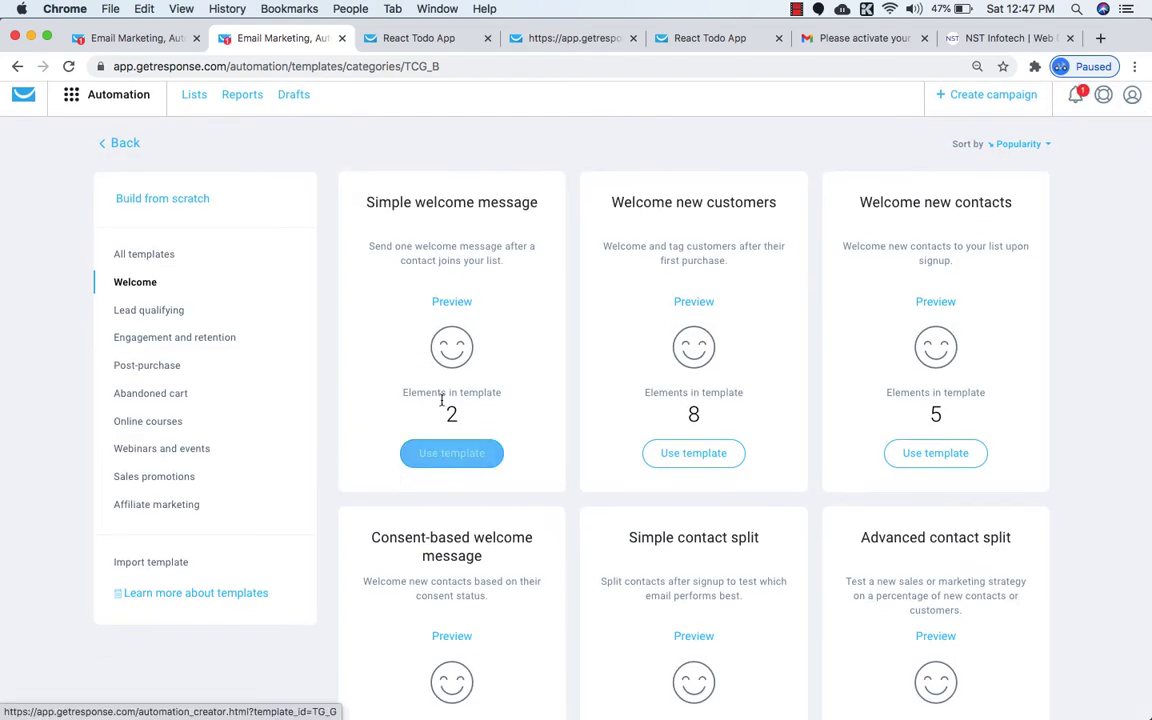
left_click(451, 301)
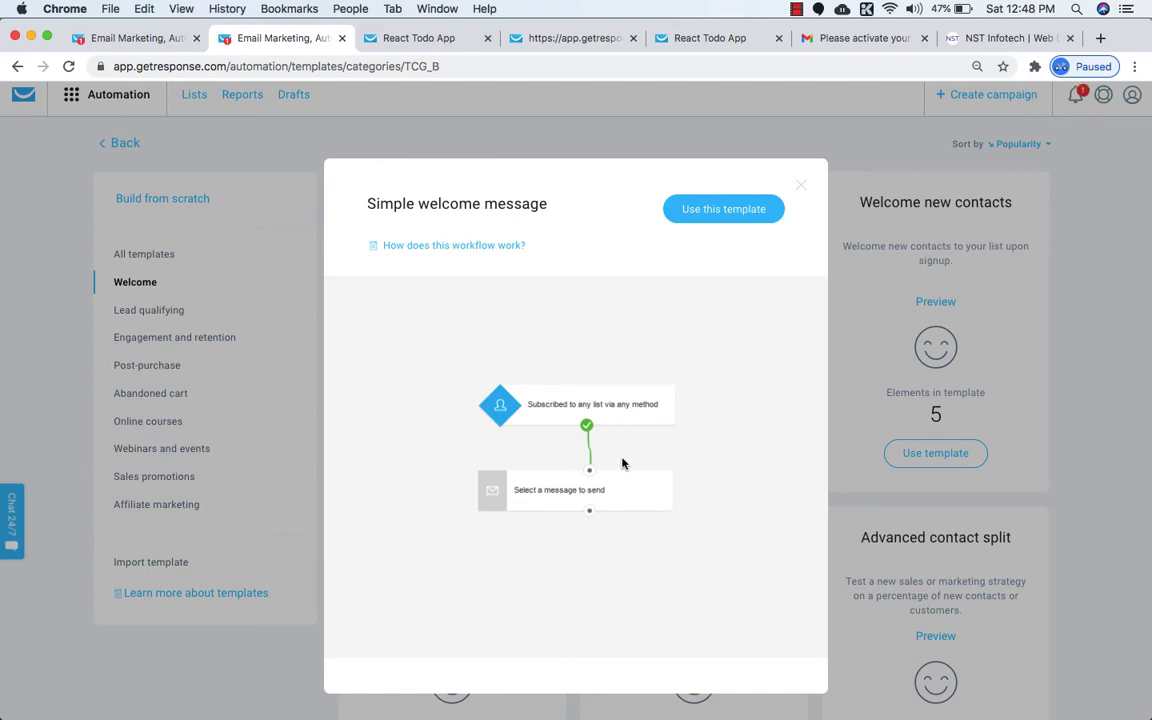
left_click(801, 186)
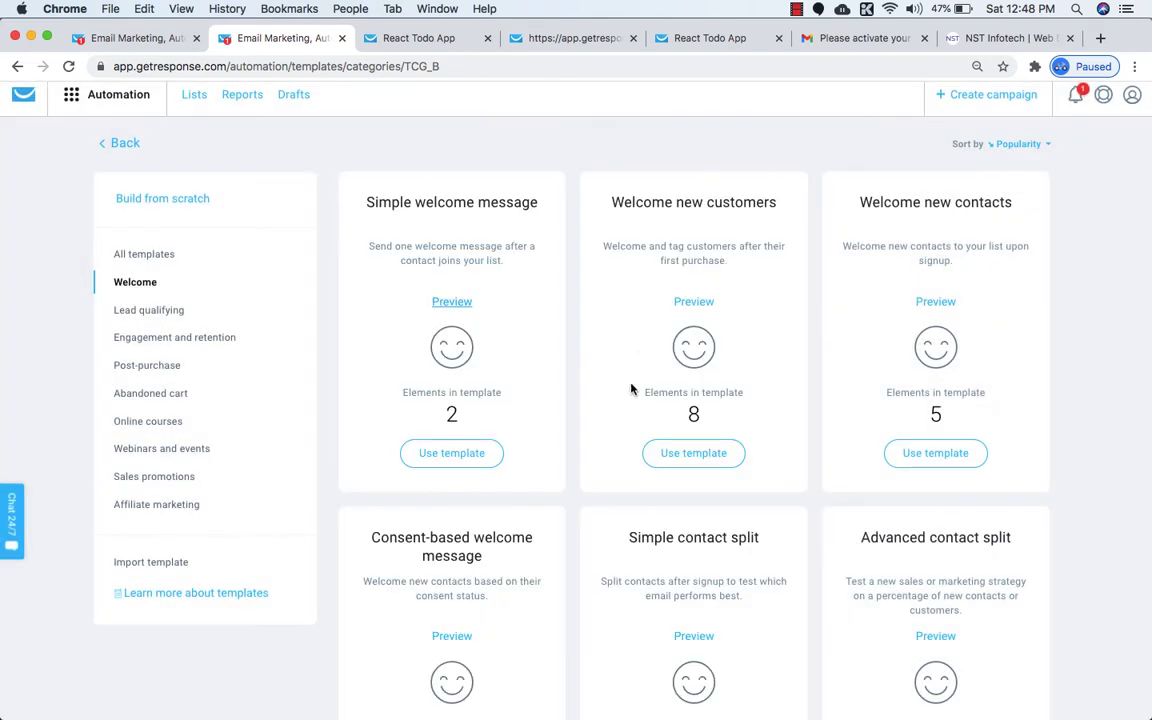
scroll(620, 420, "down", 2)
left_click(694, 196)
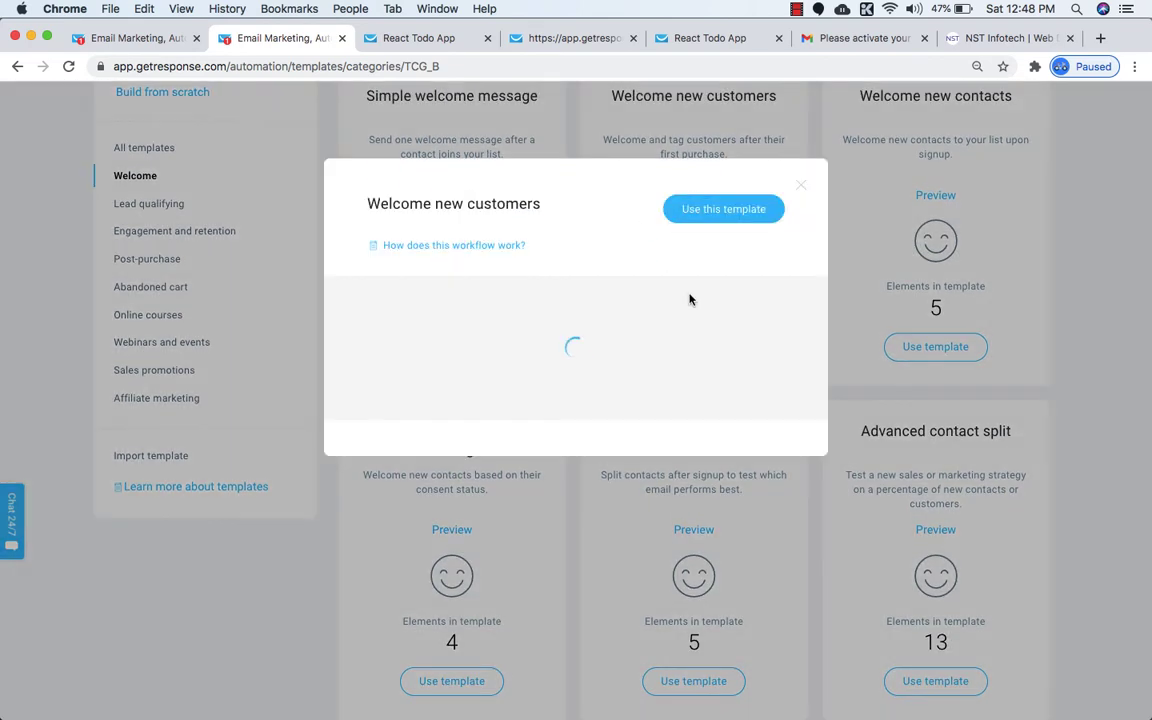
scroll(597, 536, "down", 3)
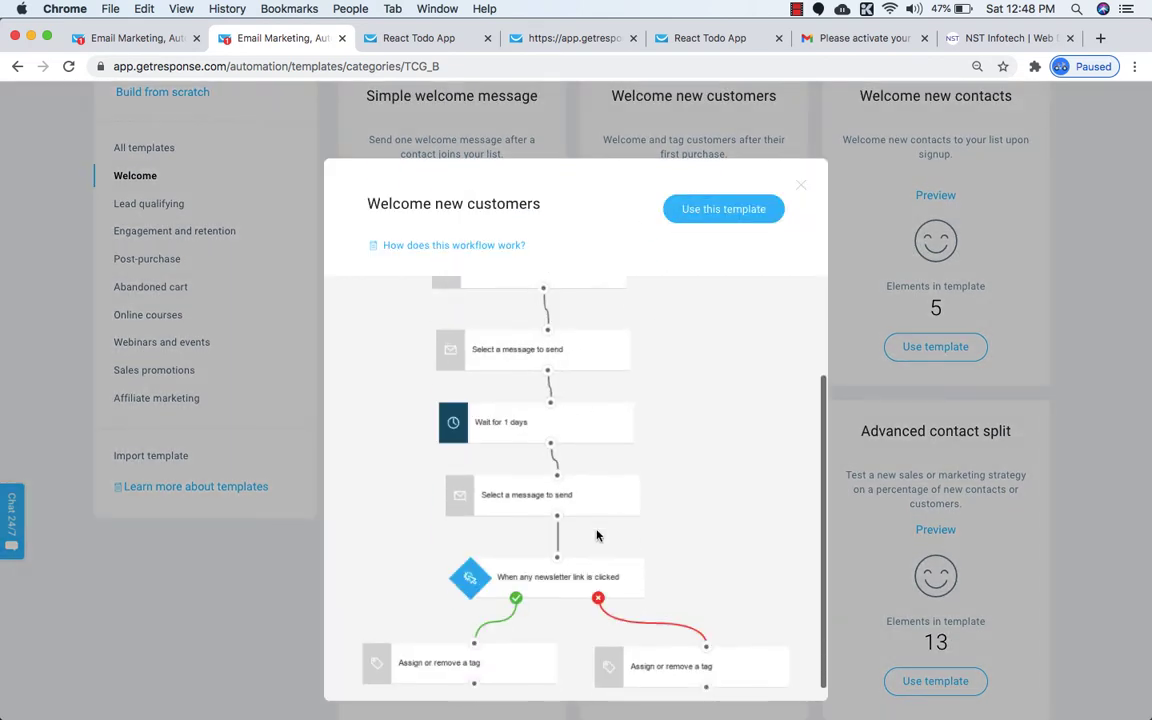
scroll(597, 536, "up", 3)
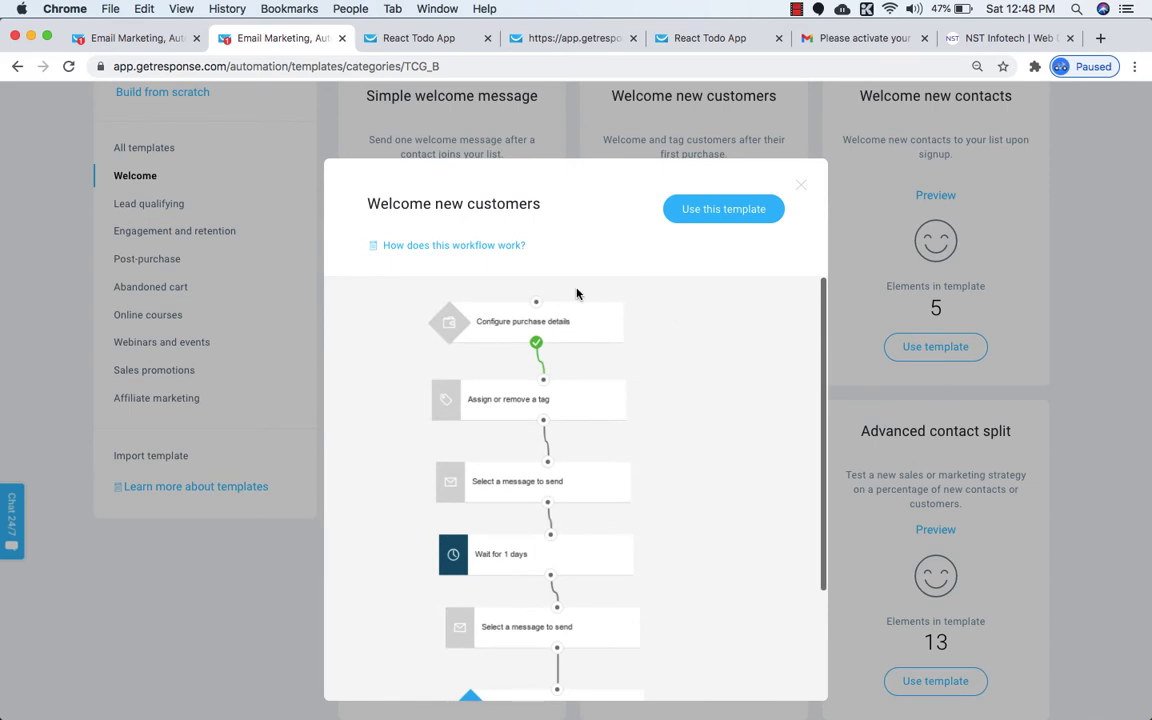
left_click(801, 185)
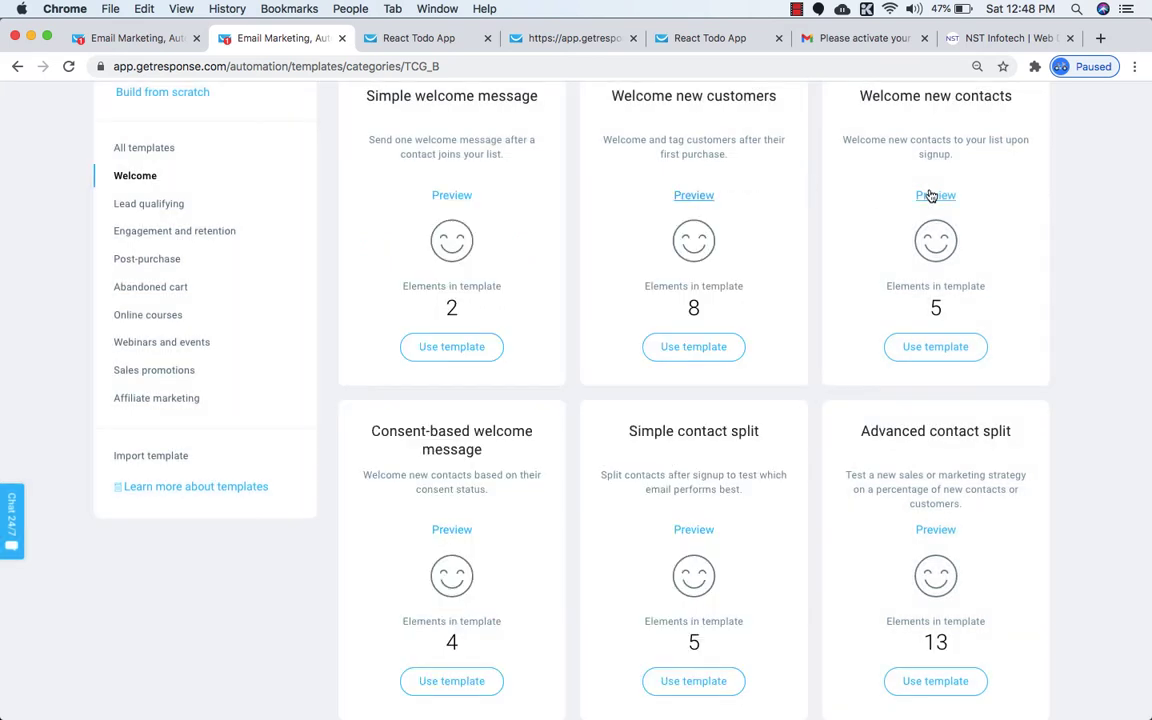
left_click(933, 196)
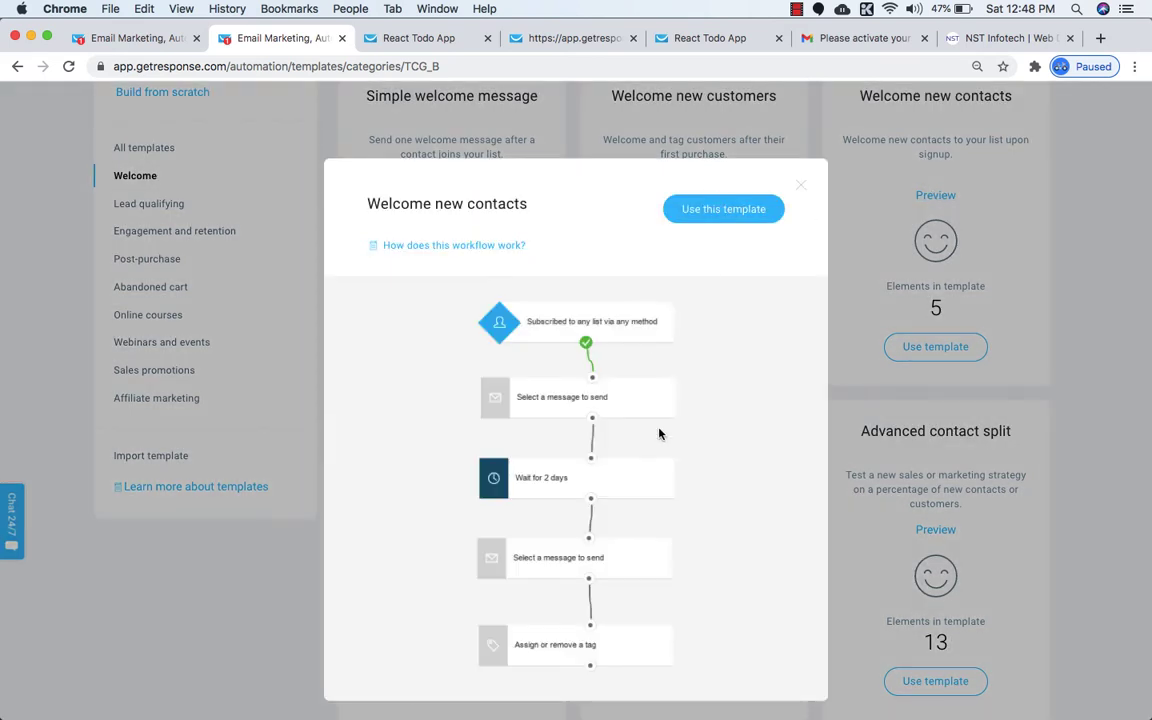
left_click(800, 185)
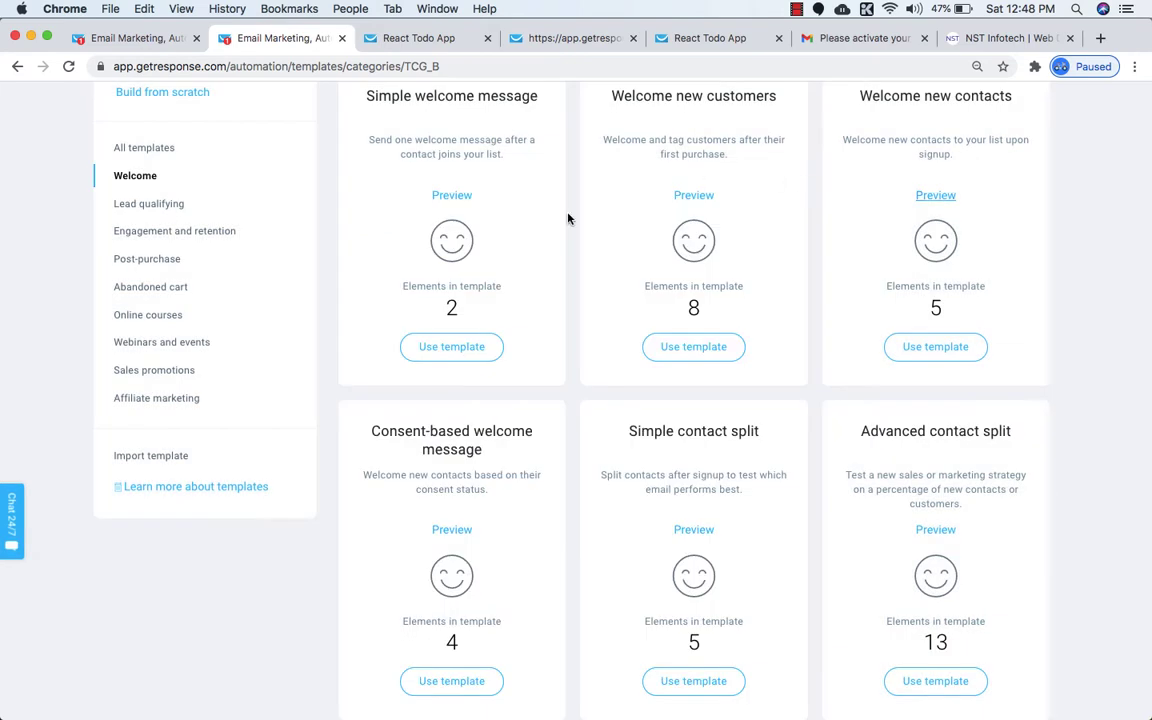
left_click(443, 351)
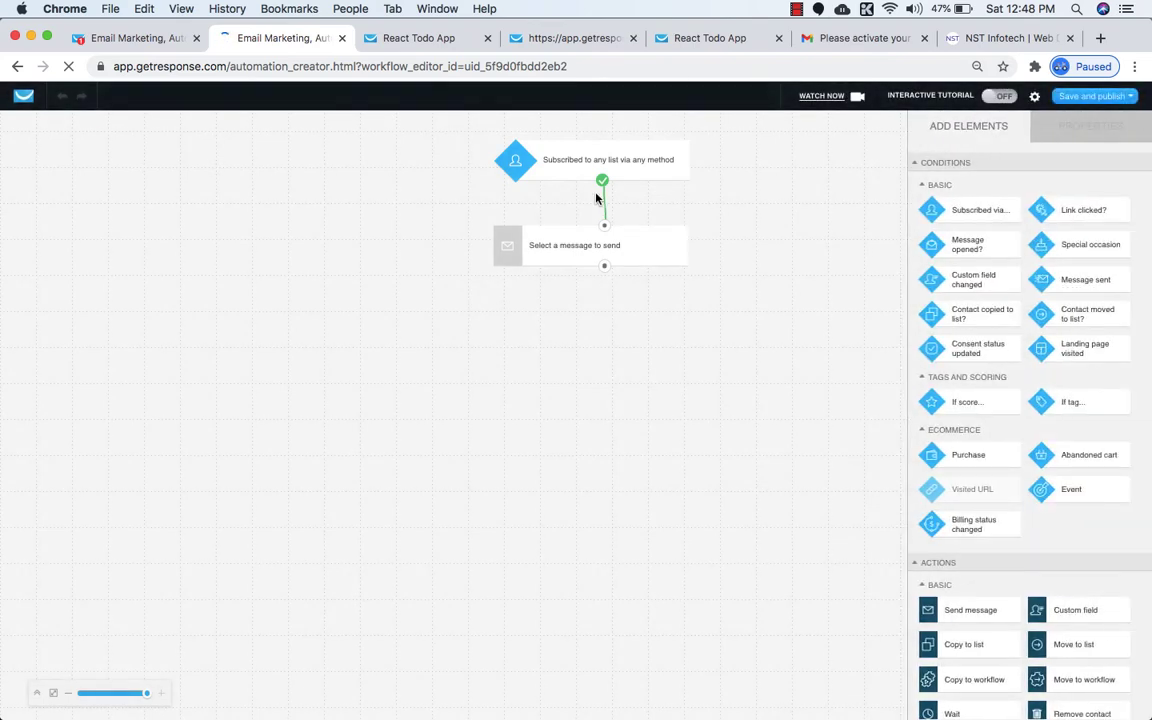
Set the Subscribed trigger to fire only for the react_free_course list.
left_click(598, 158)
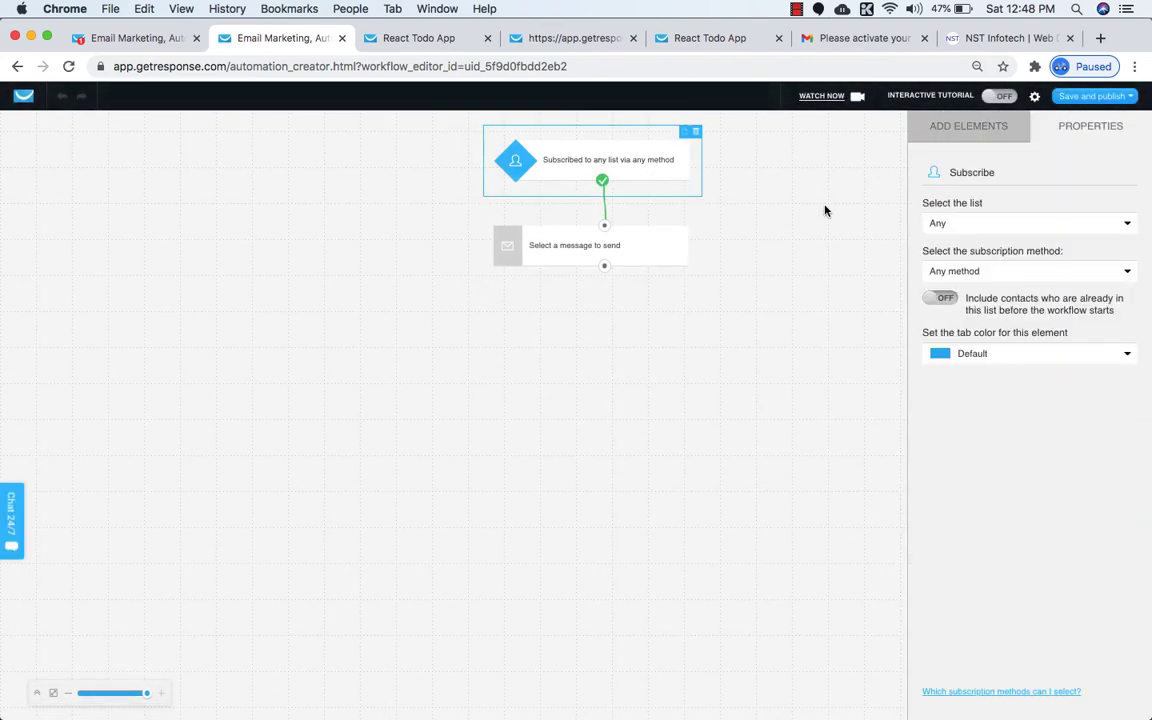
left_click(968, 225)
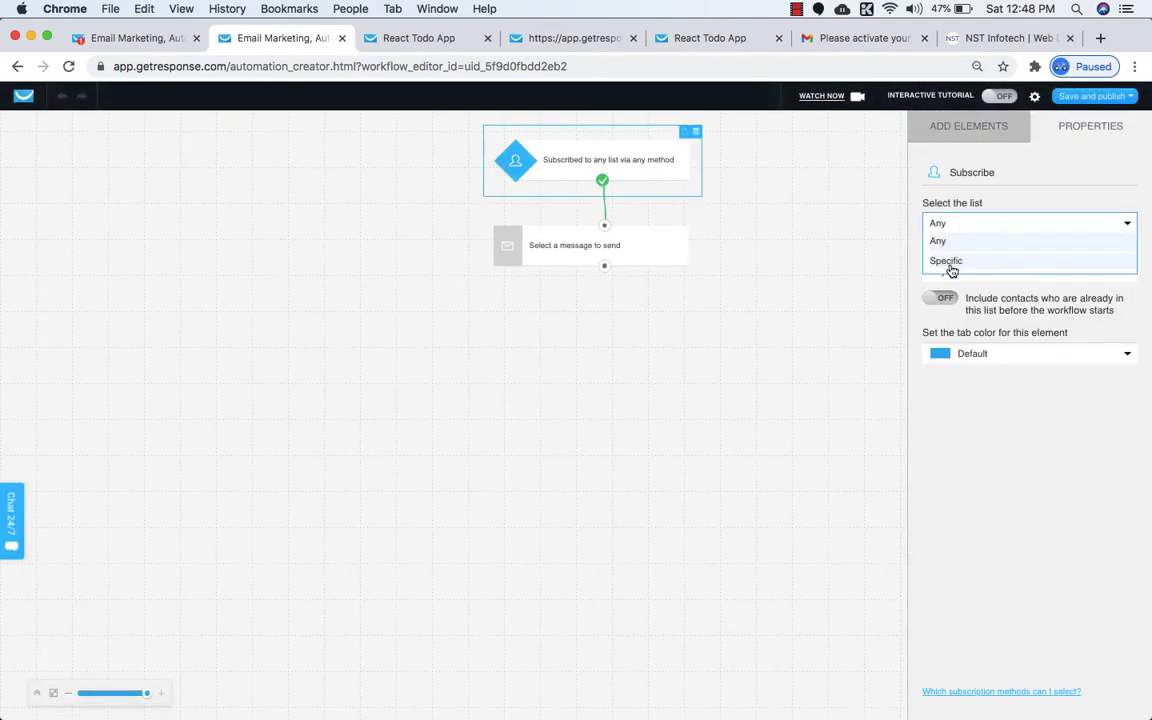
left_click(947, 261)
left_click(970, 262)
left_click(962, 316)
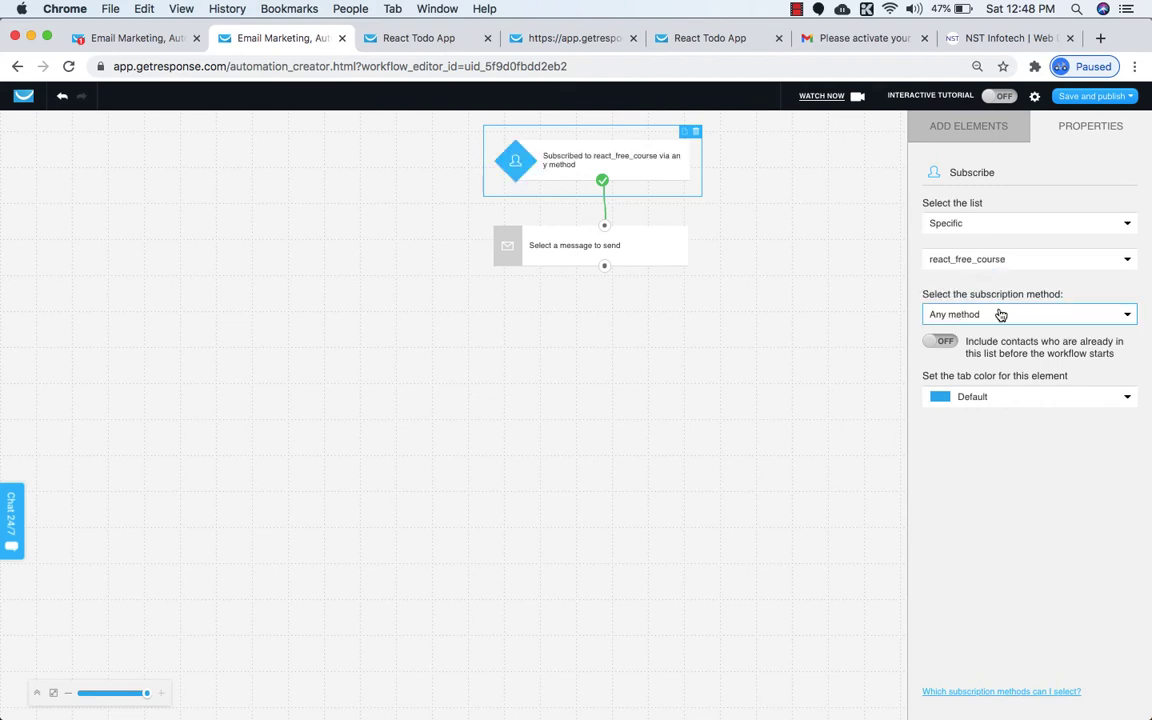
Restrict the trigger's subscription method to the React Todo App landing page.
left_click(1000, 315)
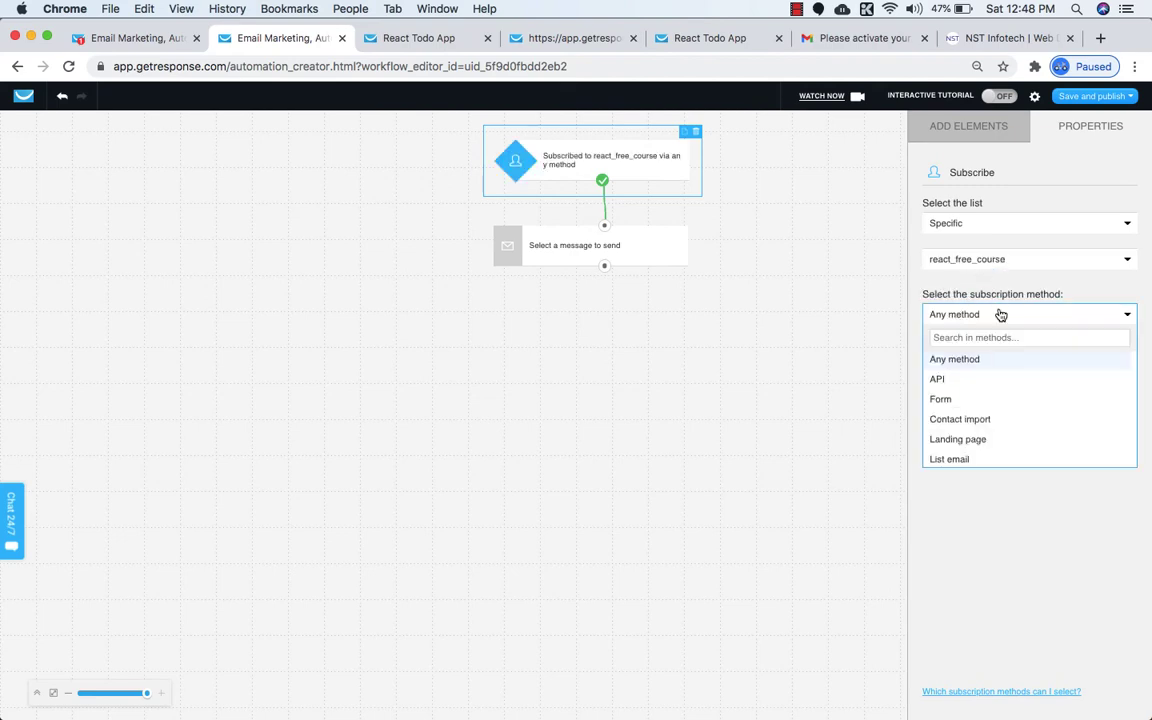
left_click(958, 439)
left_click(987, 350)
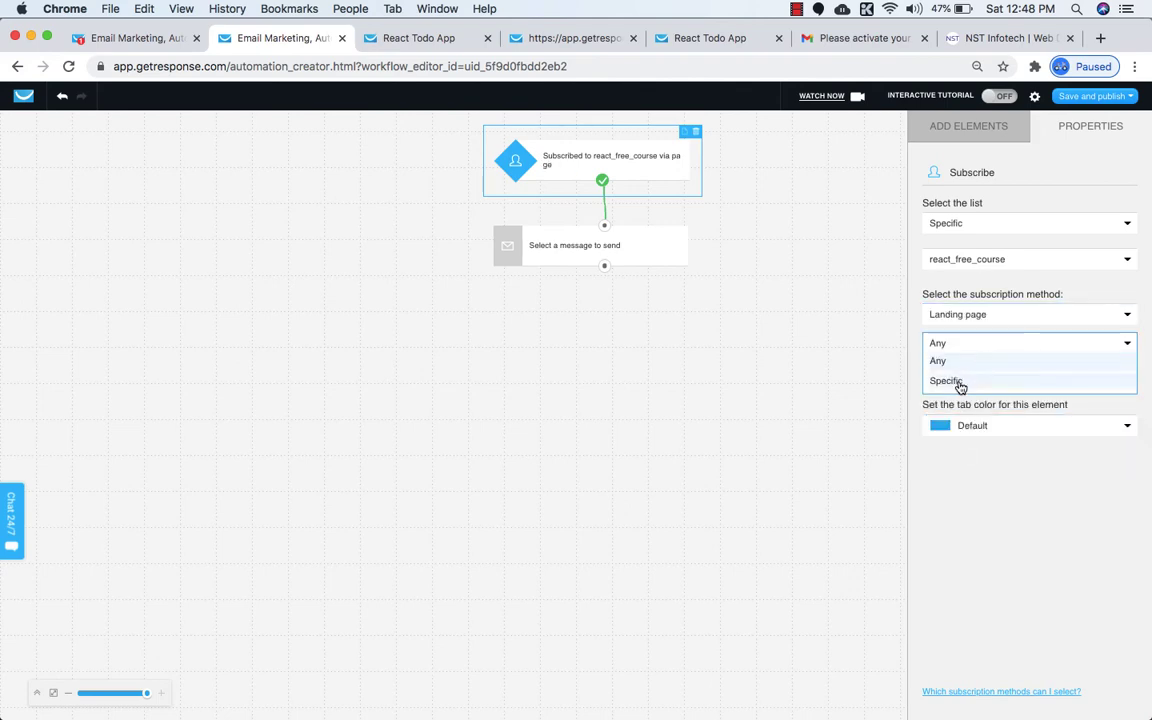
left_click(959, 383)
left_click(990, 373)
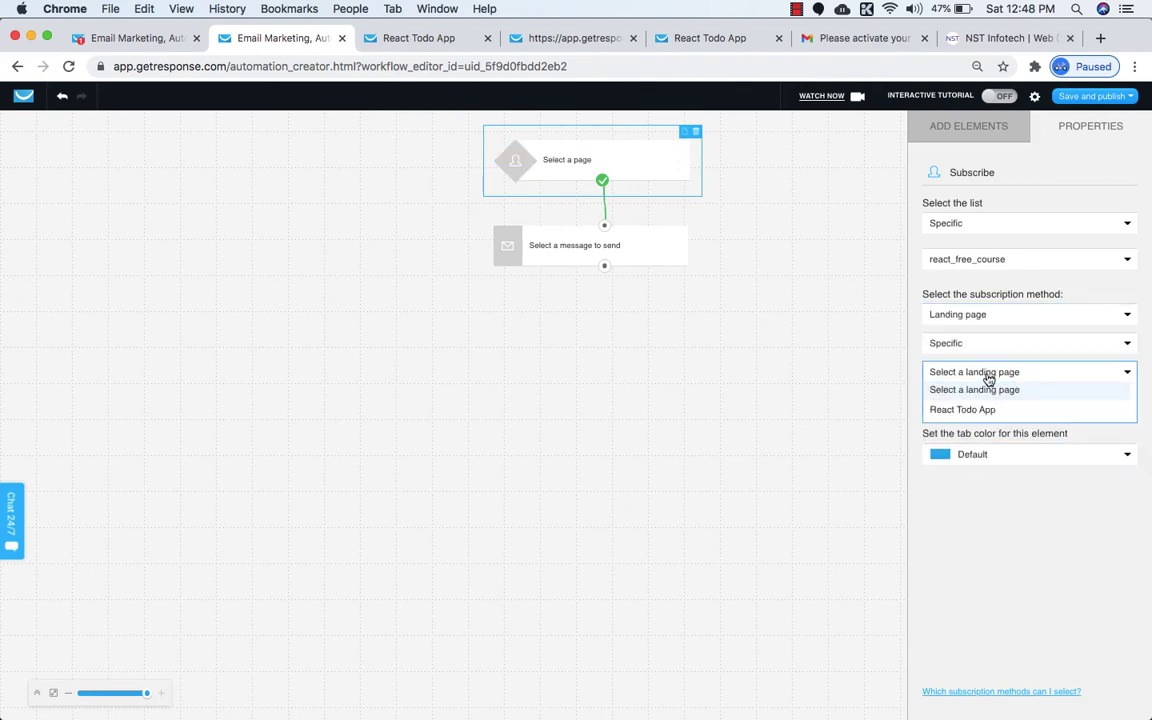
left_click(959, 411)
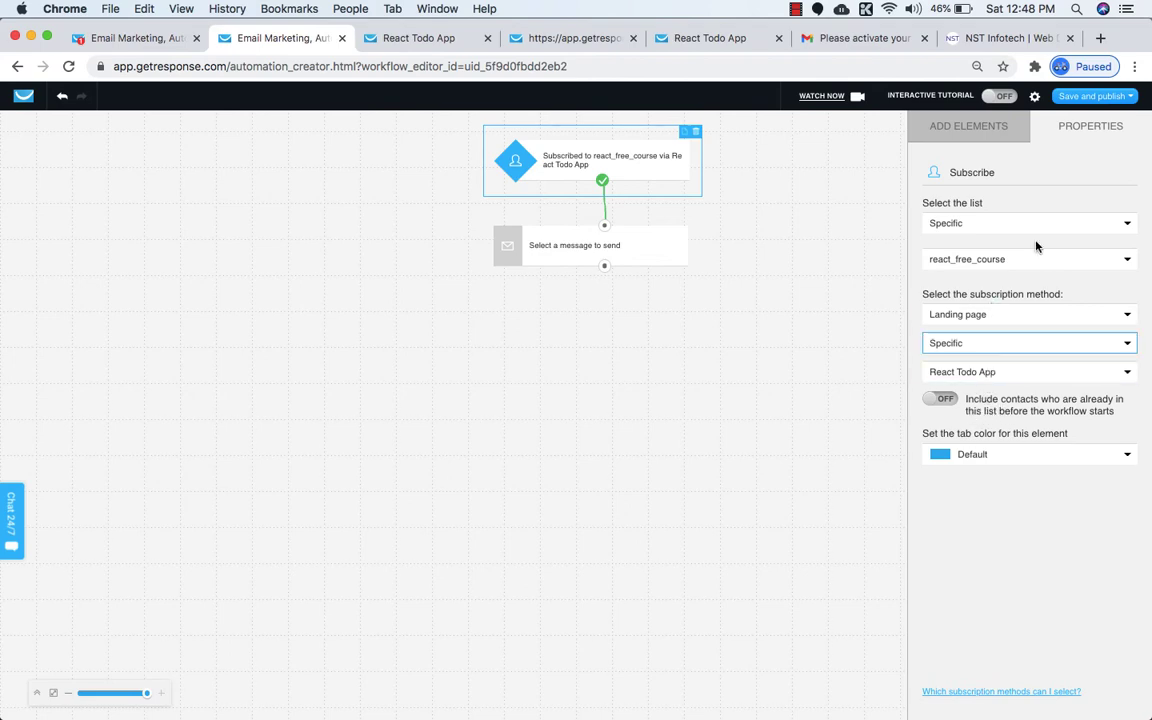
left_click(1085, 125)
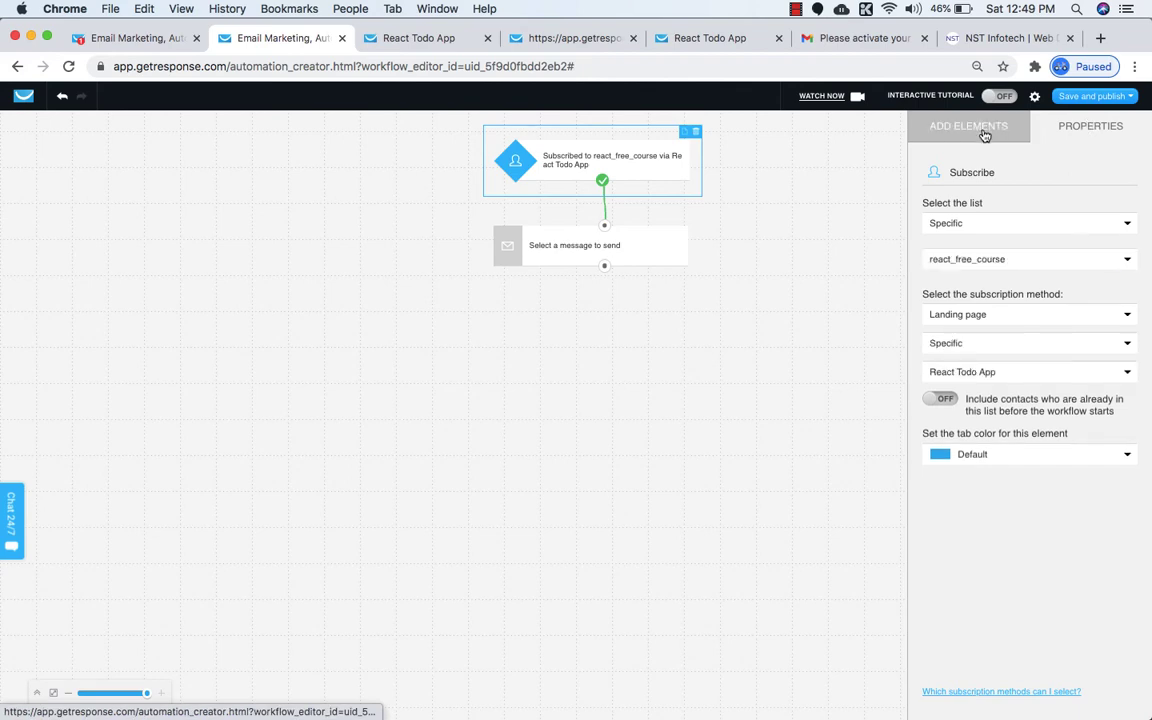
left_click(985, 133)
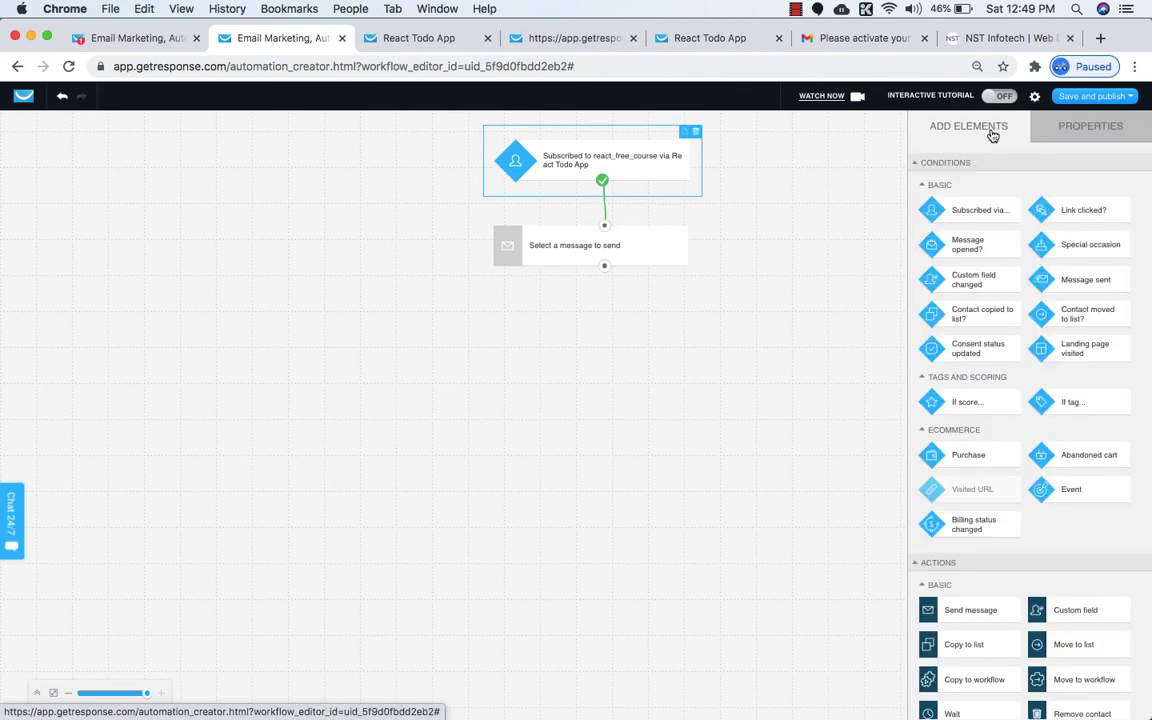
left_click(1067, 132)
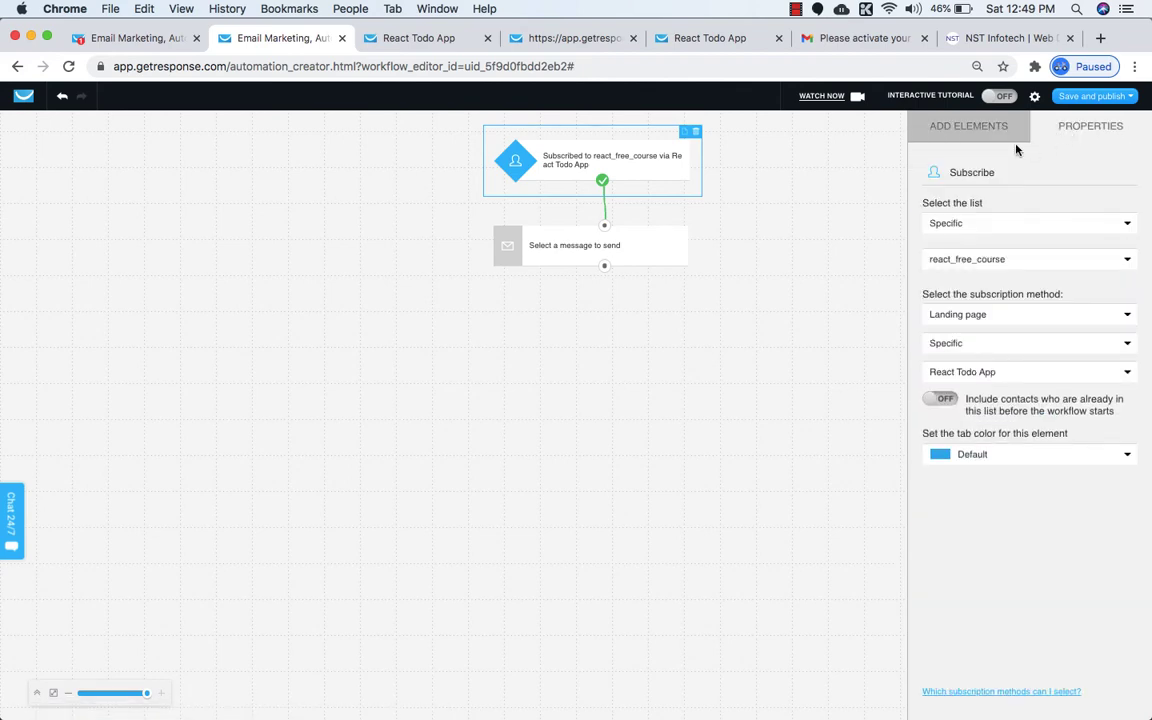
Give the send step a new Automation-layout message, then switch to the other browser profile's window.
left_click(631, 251)
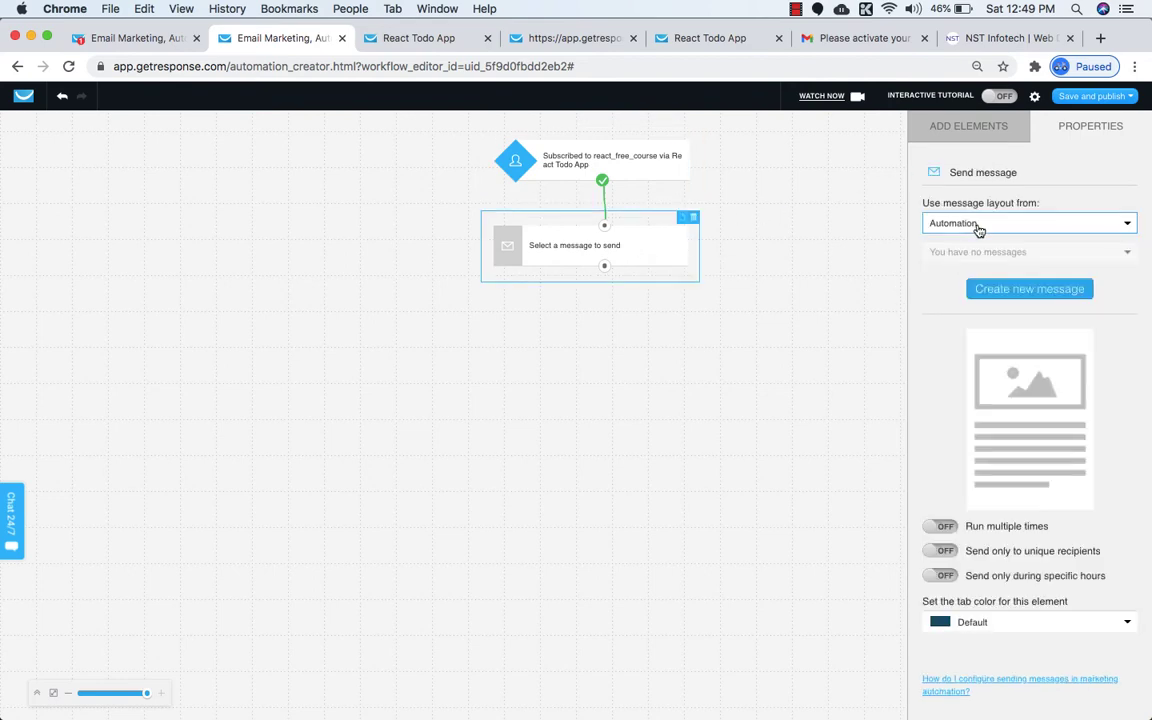
left_click(979, 228)
left_click(963, 229)
left_click(1008, 290)
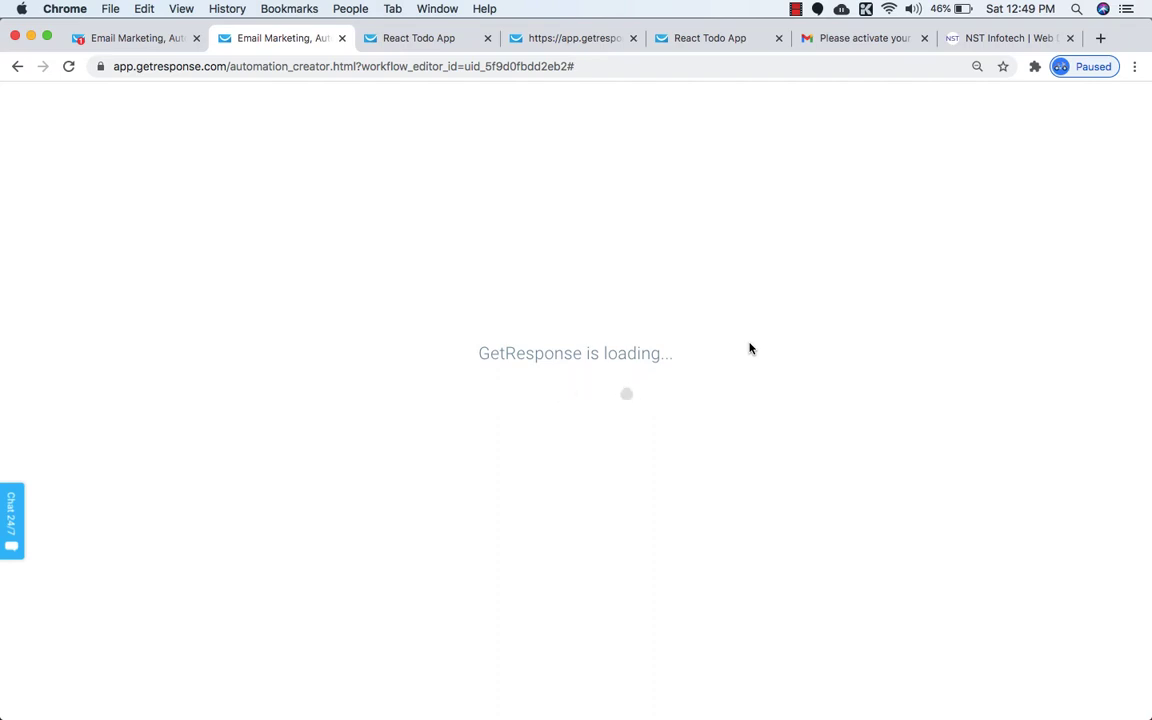
left_click(343, 8)
left_click(360, 137)
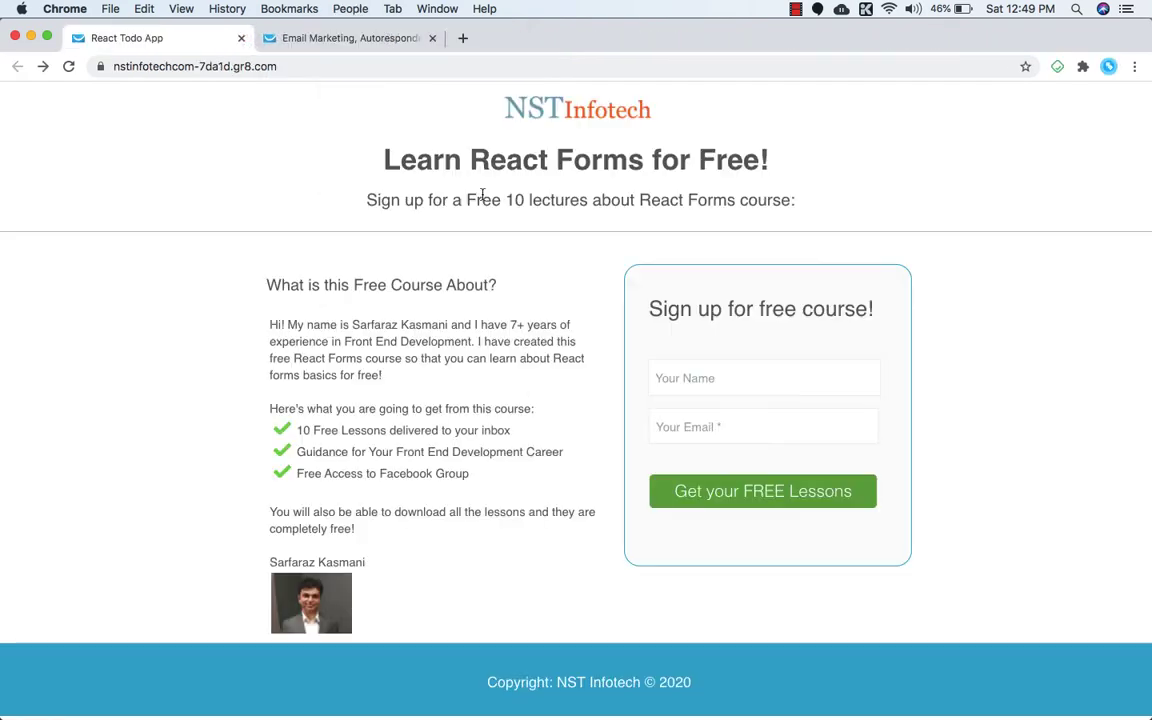
Open the existing draft workflow from the Automation overview.
left_click(345, 40)
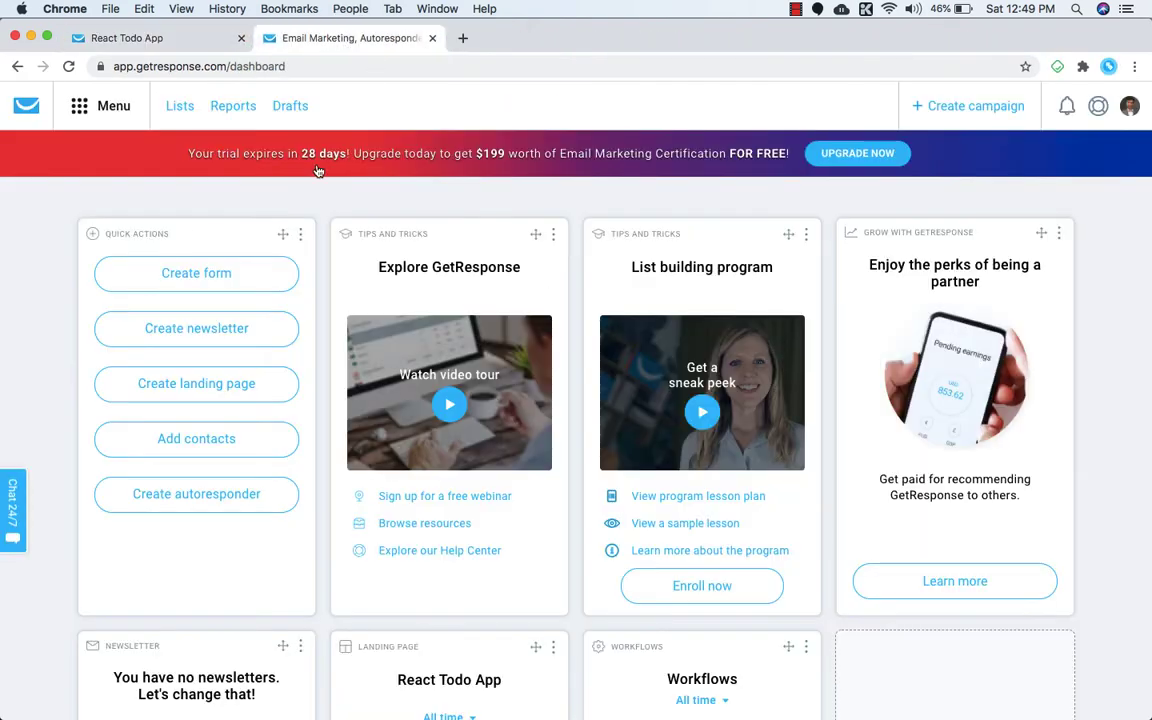
left_click(80, 110)
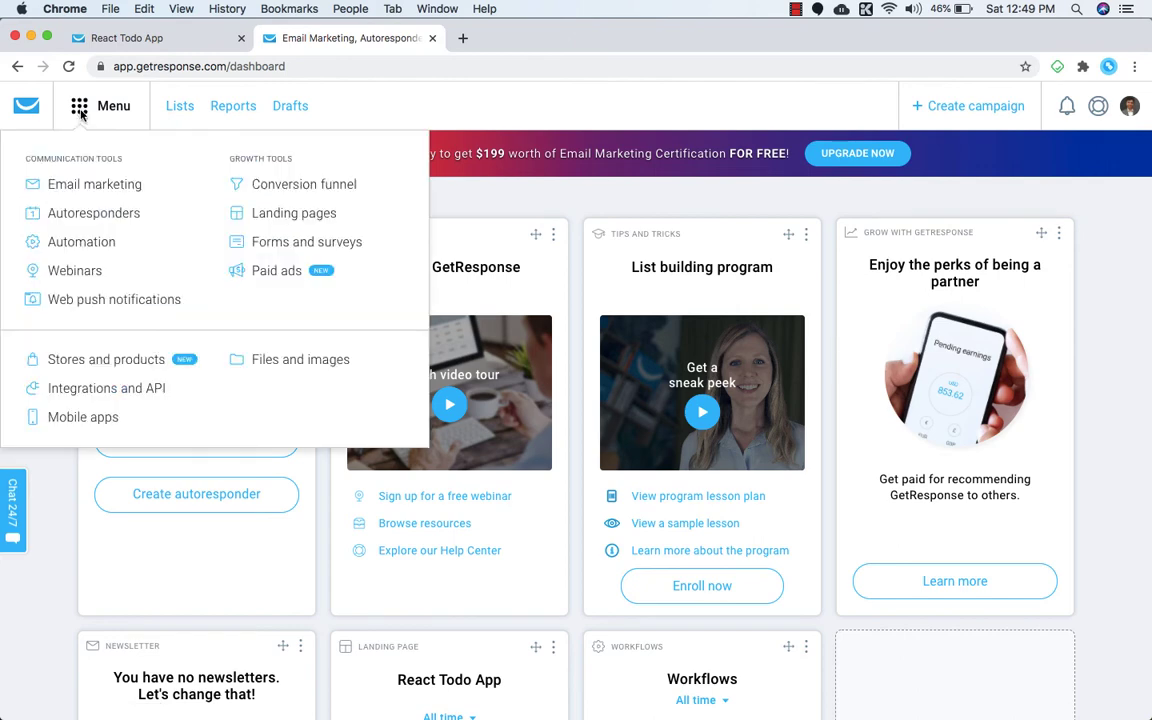
left_click(45, 243)
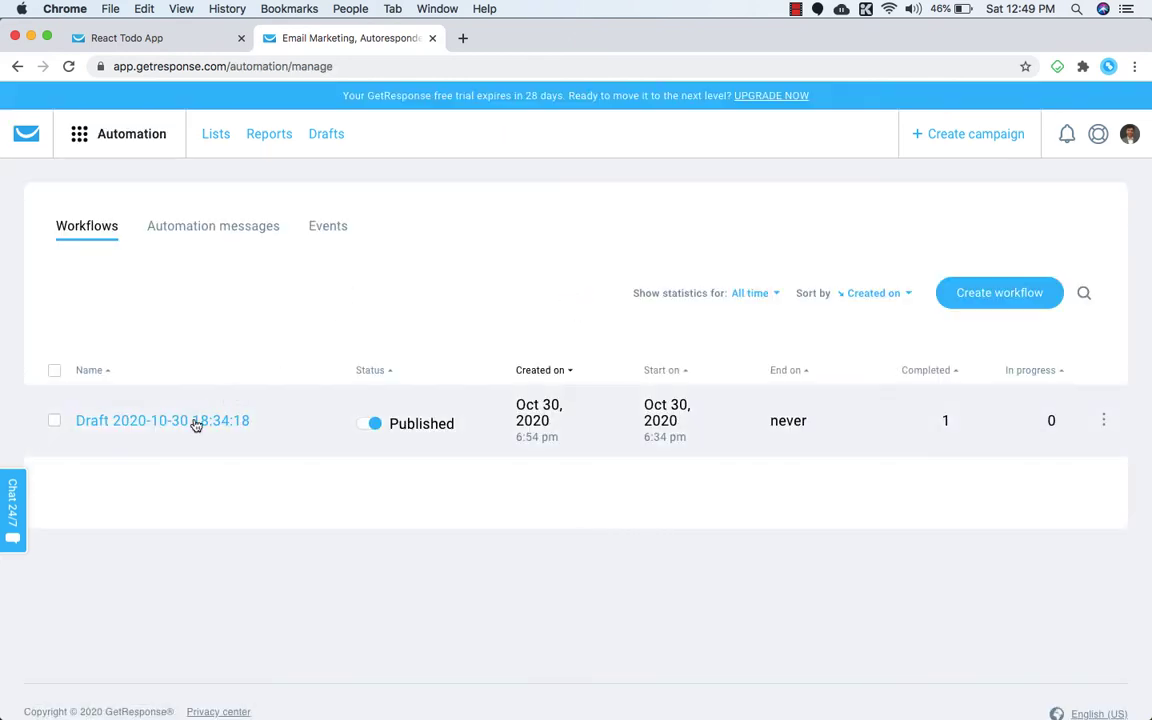
left_click(190, 423)
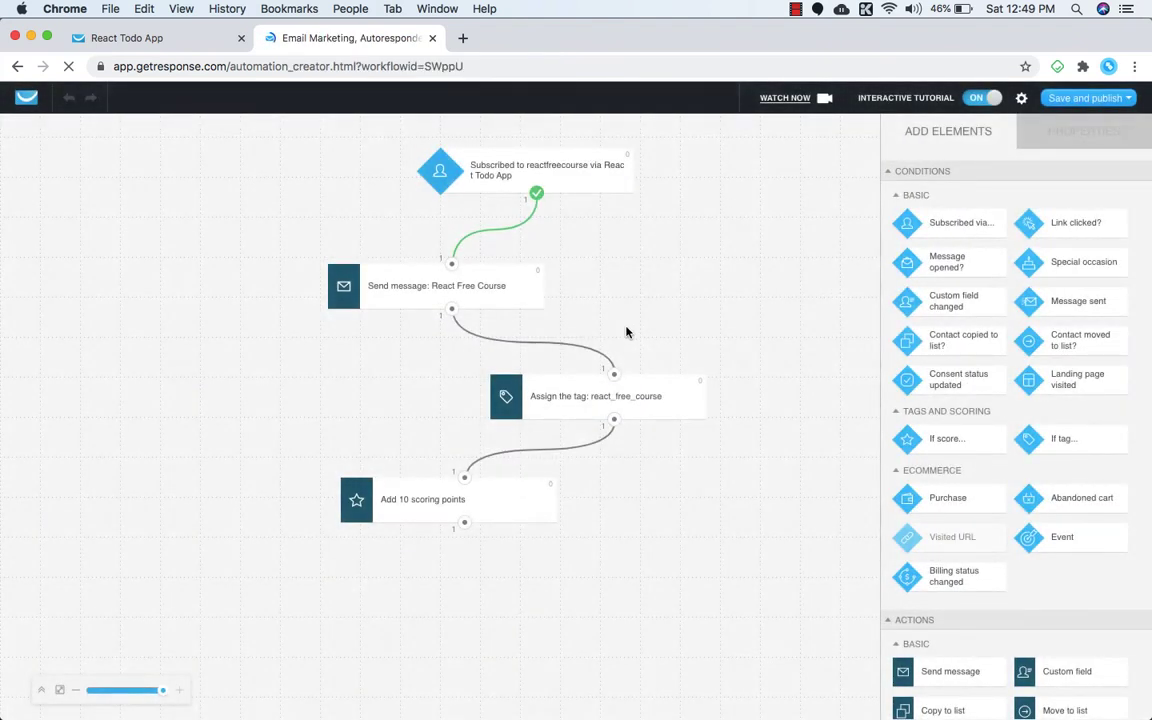
Inspect the React Free Course send step's settings, then leave the workflow editor.
left_click(500, 291)
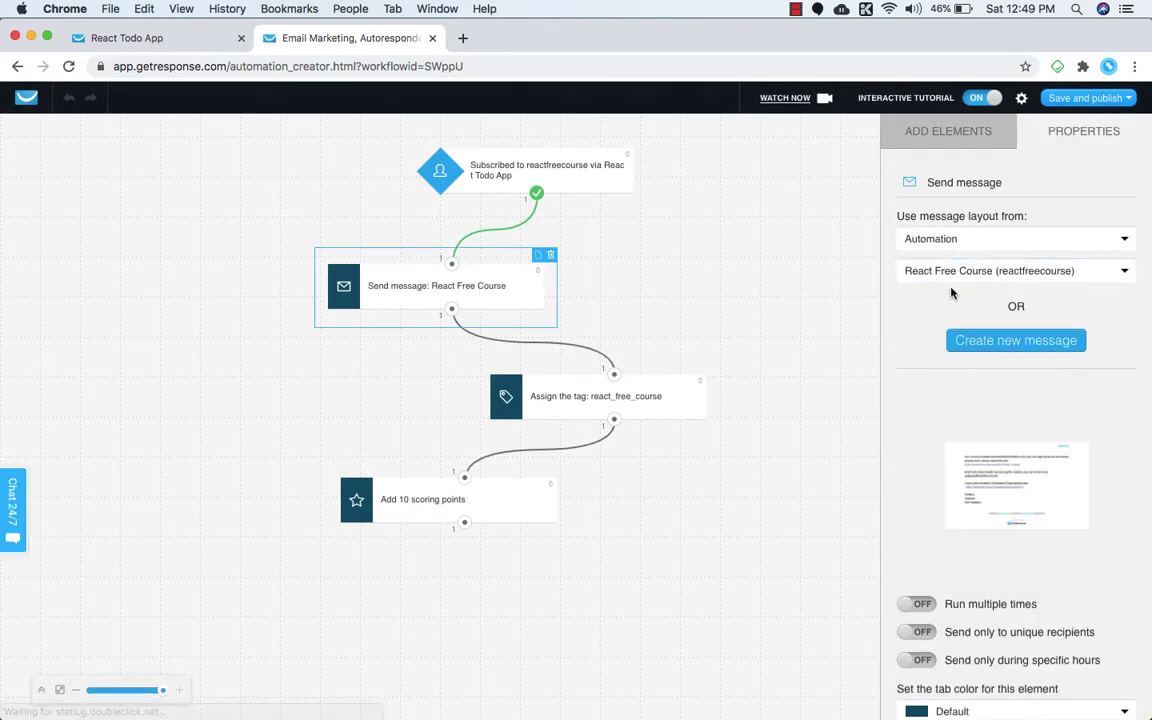
scroll(935, 350, "down", 2)
scroll(927, 393, "up", 1)
scroll(927, 390, "up", 1)
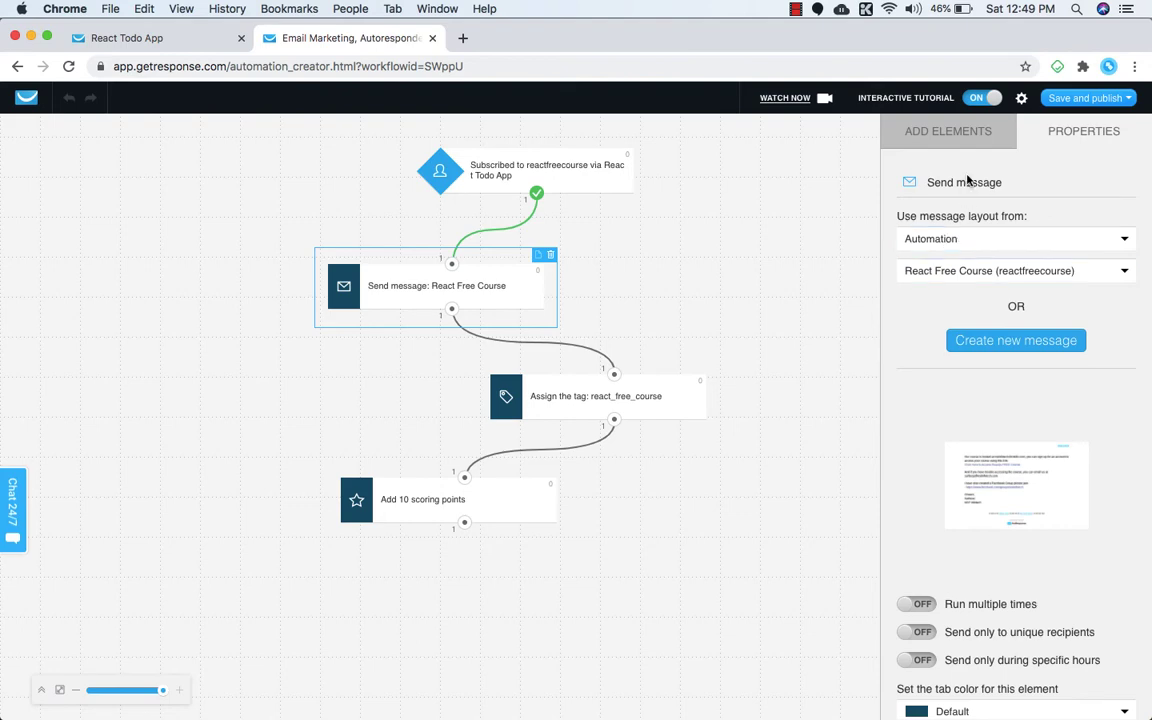
left_click(26, 97)
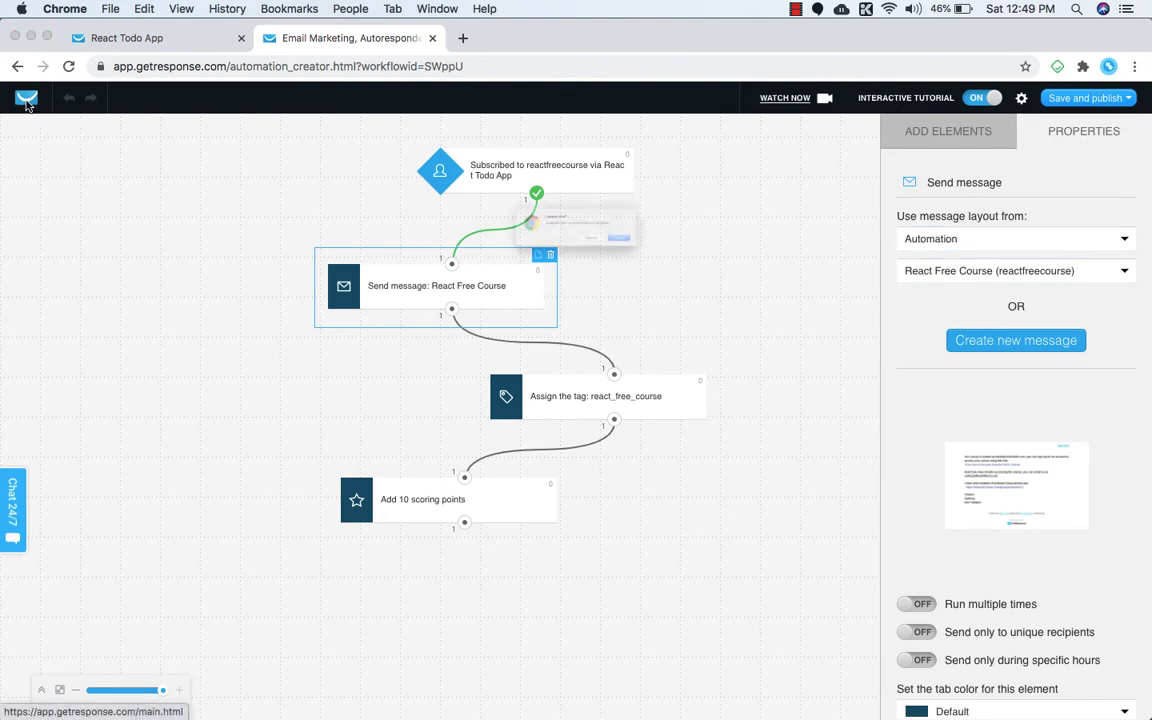
left_click(690, 262)
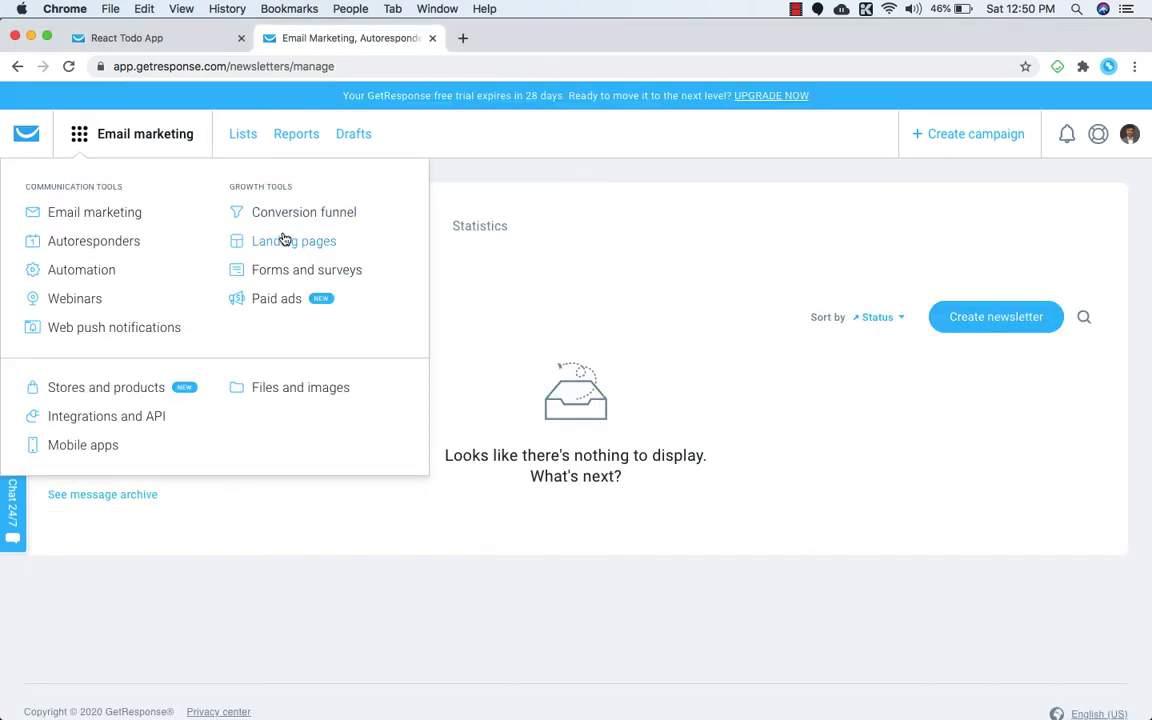
Open the React Free Course message from the Automation messages list.
left_click(89, 272)
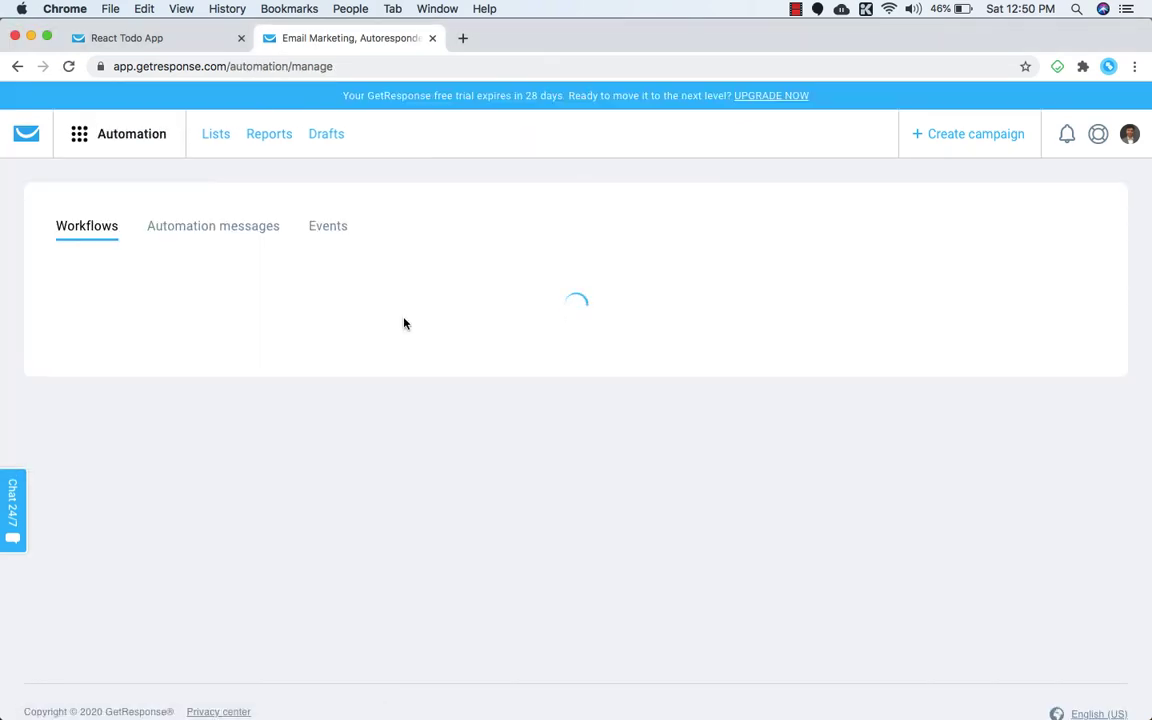
left_click(201, 229)
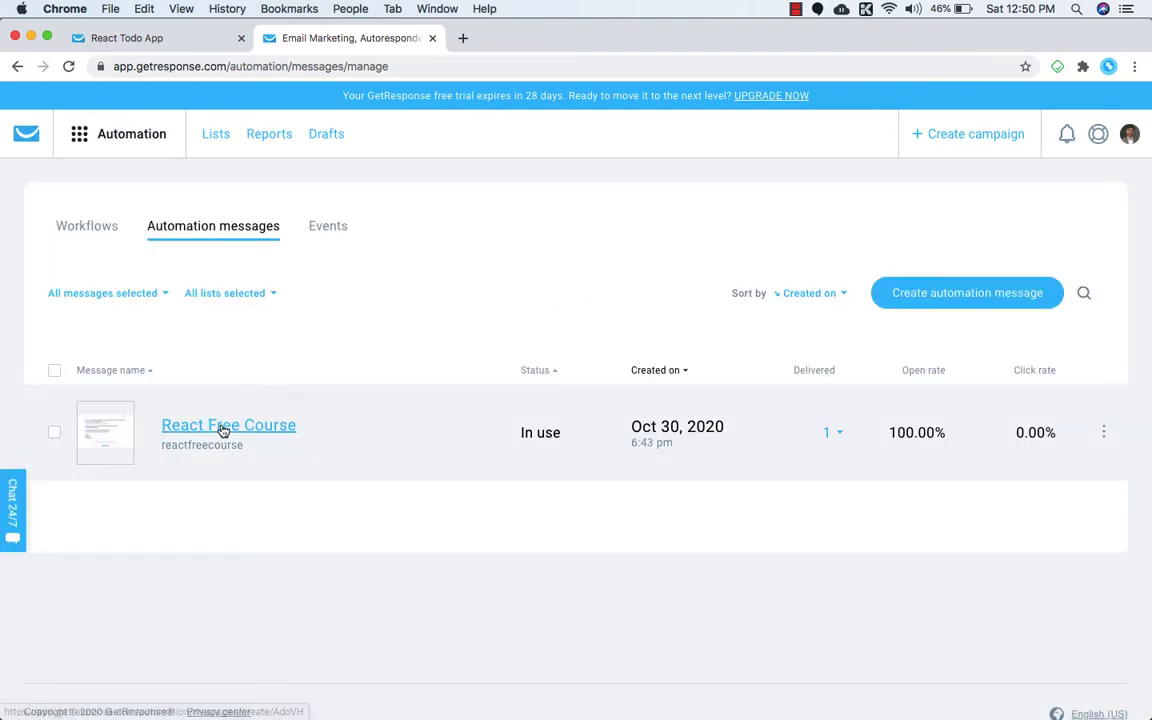
left_click(224, 430)
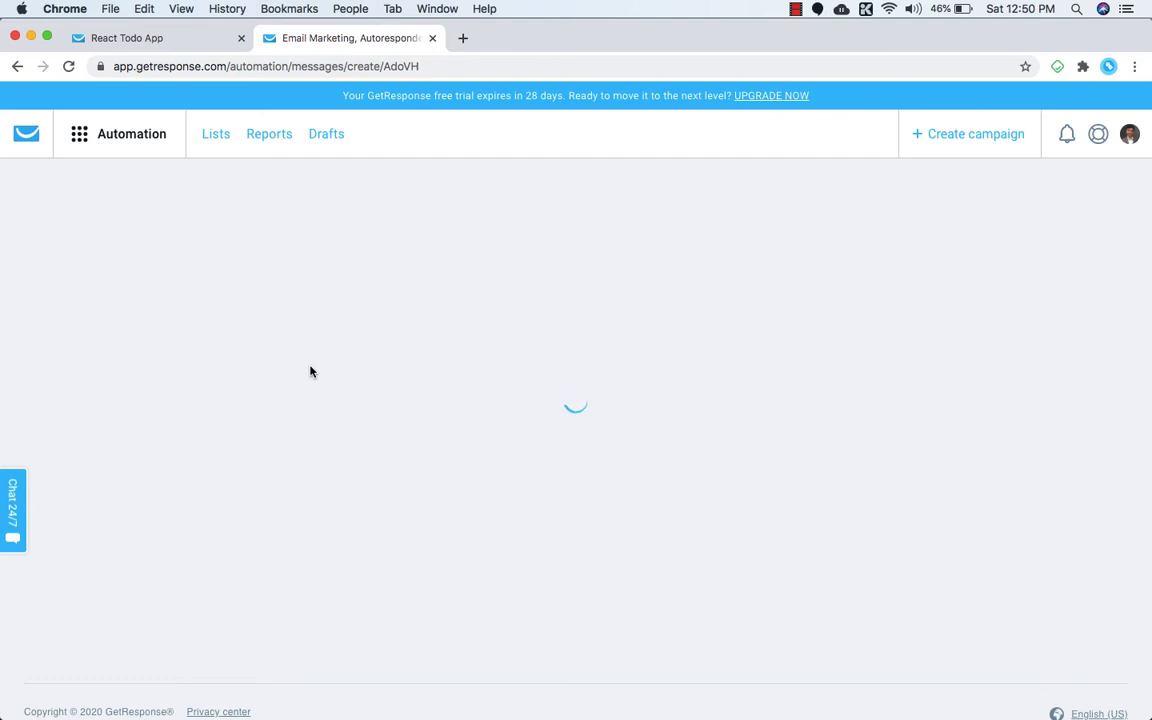
Copy the React Free Course email's body text, then switch to the new automation message window.
scroll(380, 443, "down", 5)
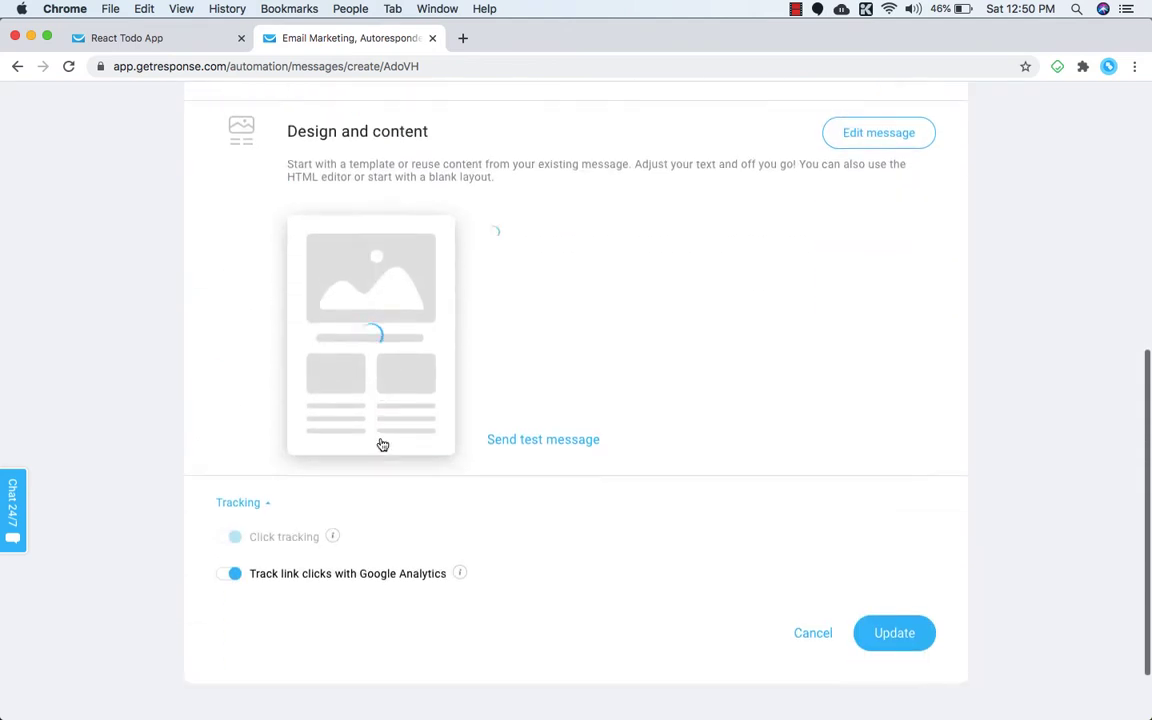
mouse_move(360, 278)
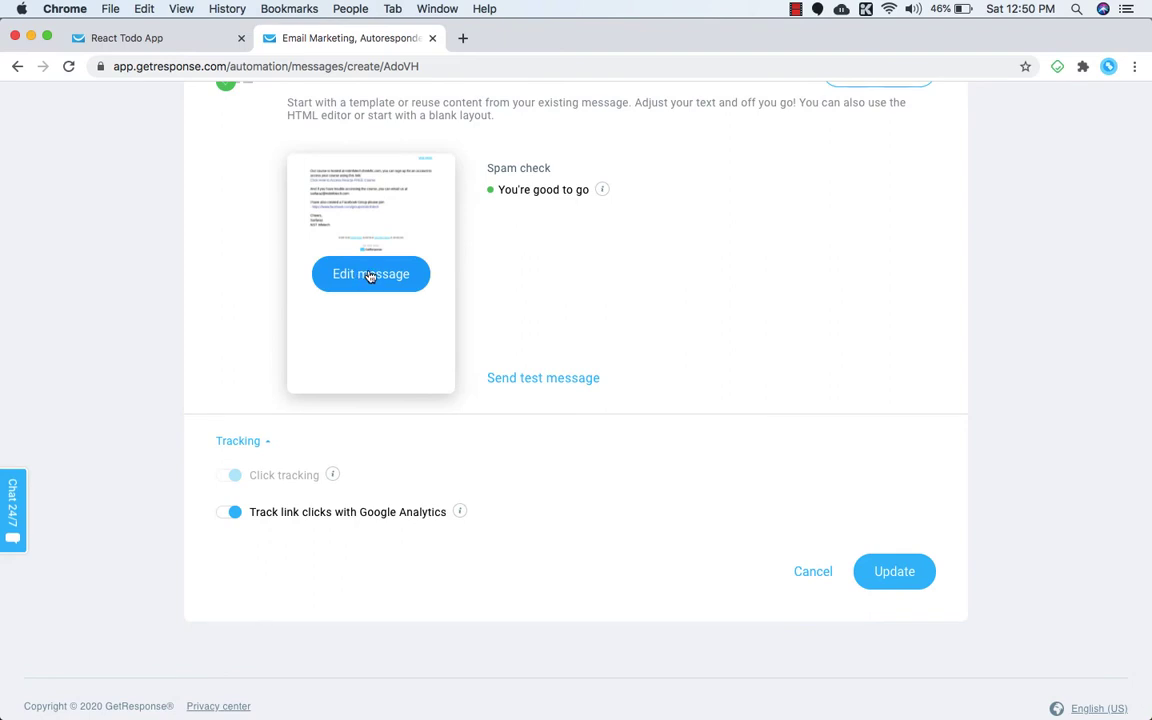
left_click(370, 274)
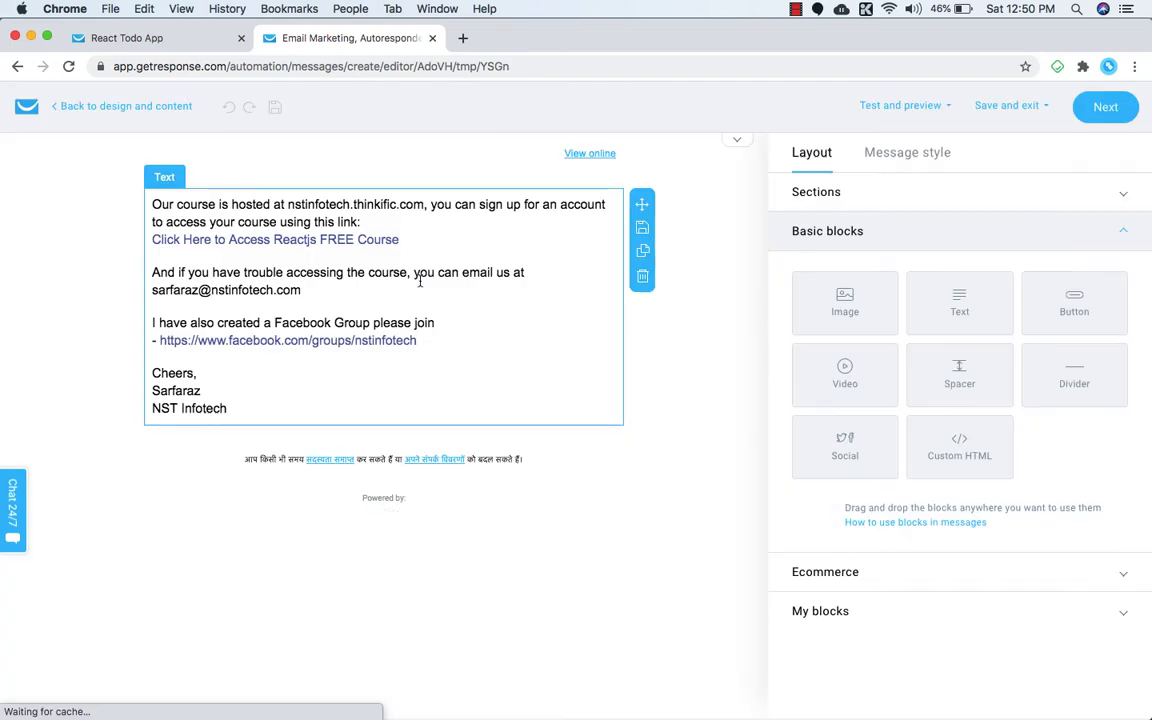
left_click(248, 407)
left_click_drag(244, 450, 140, 248)
key("super+c")
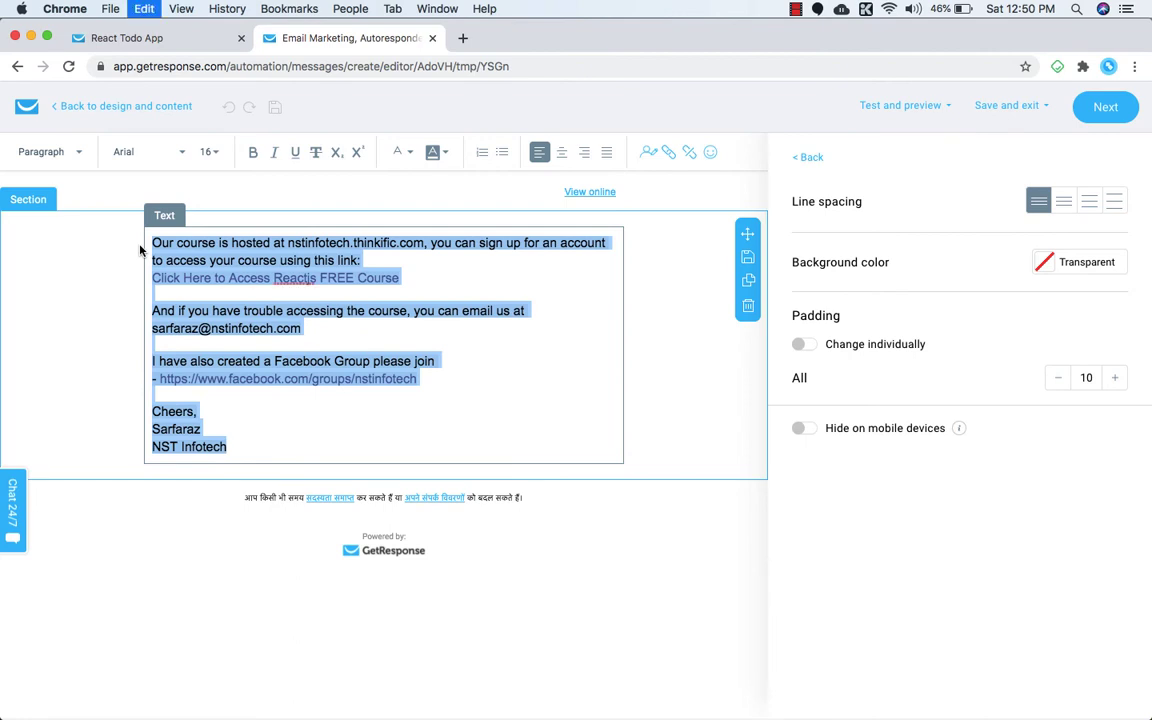
left_click(350, 8)
left_click(423, 205)
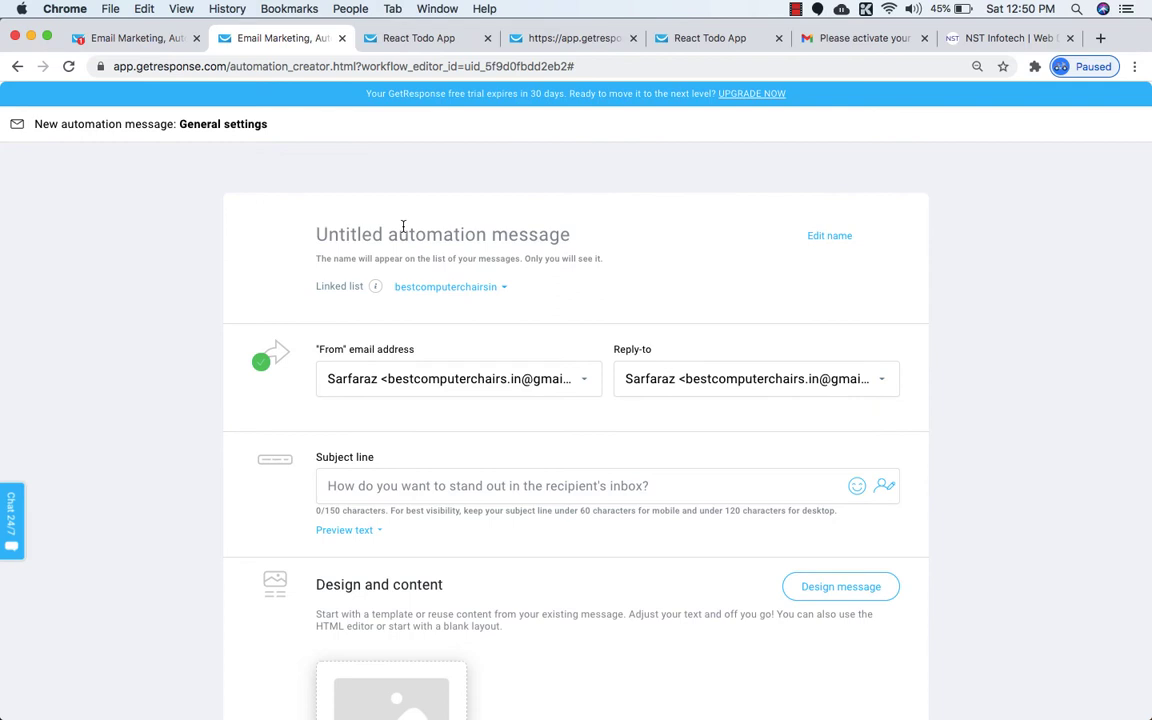
Name the message 'React Free Course', review the sender options, and move to the subject line.
type("R")
type("aec")
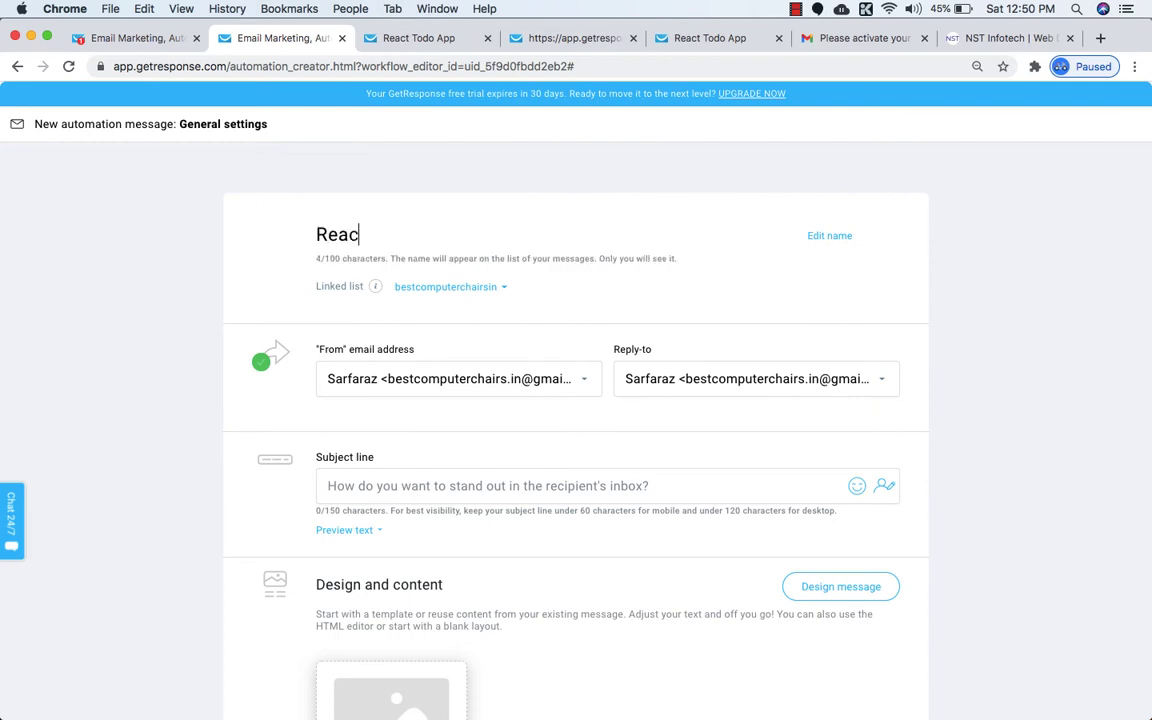
type("t Free Curous")
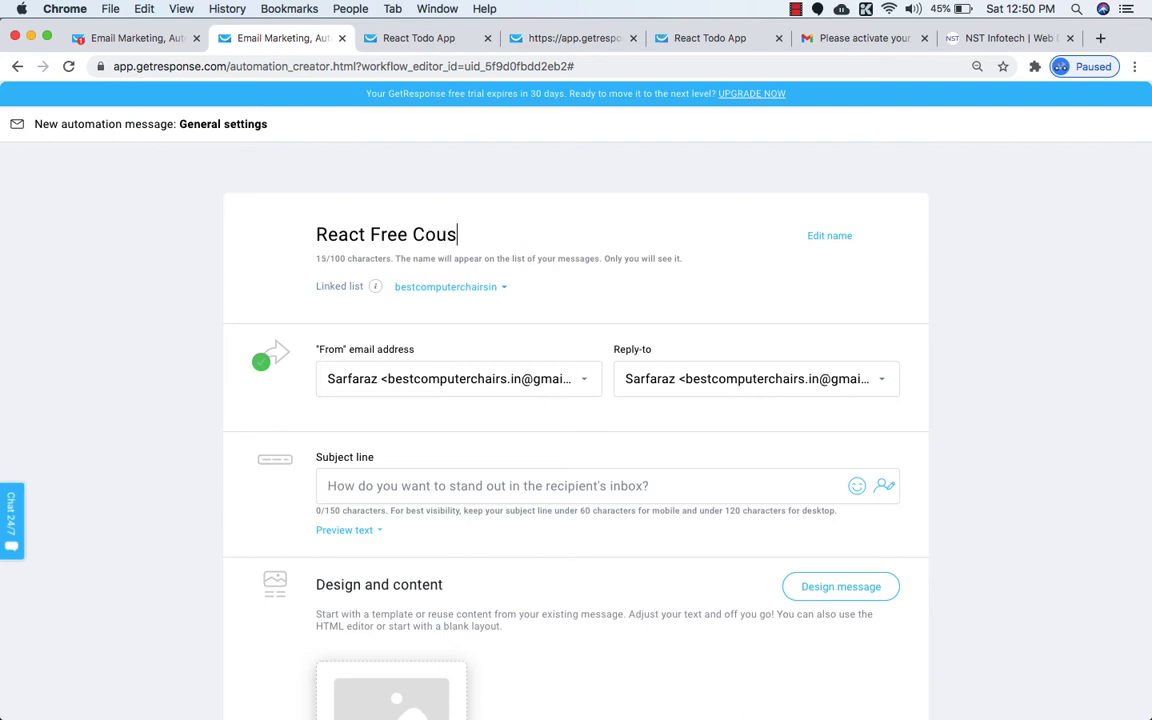
key("BackSpace")
scroll(470, 286, "down", 2)
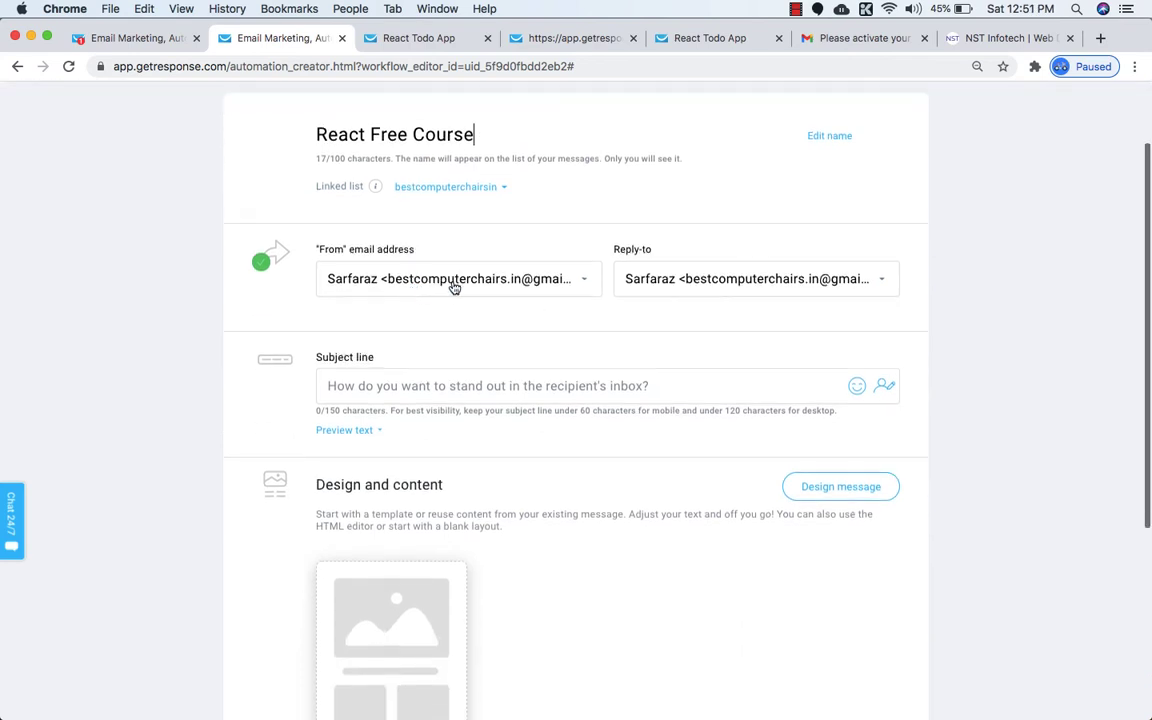
left_click(577, 290)
left_click(628, 322)
scroll(628, 322, "up", 1)
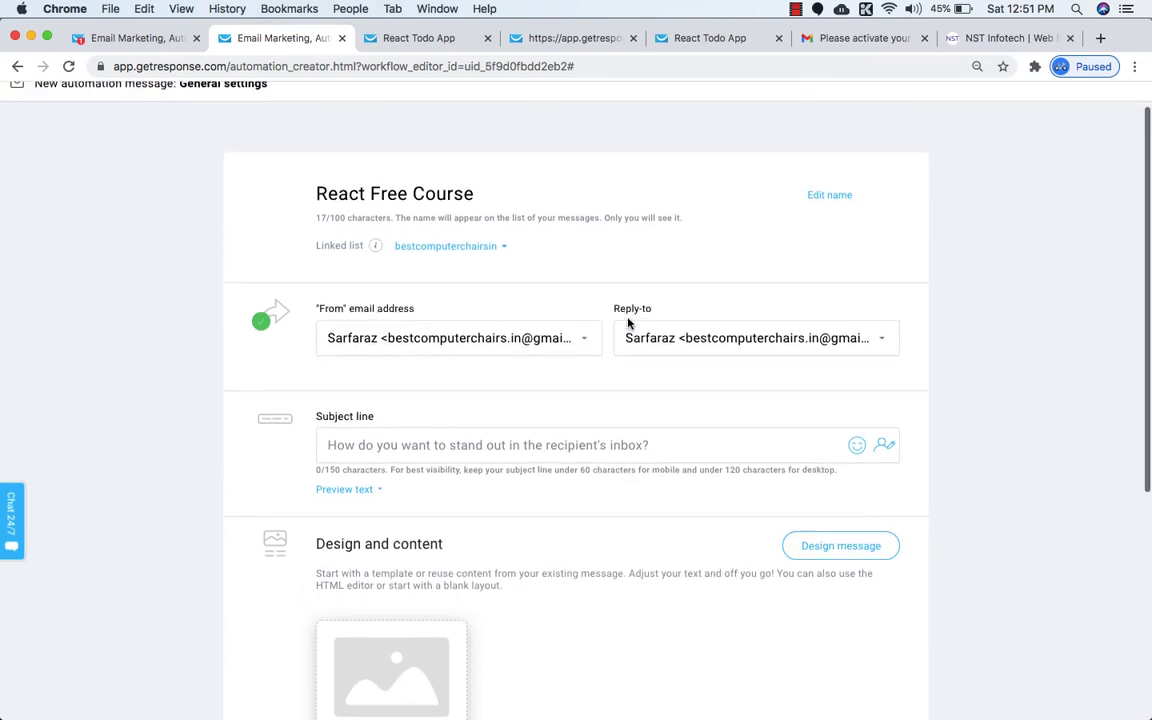
scroll(590, 345, "up", 1)
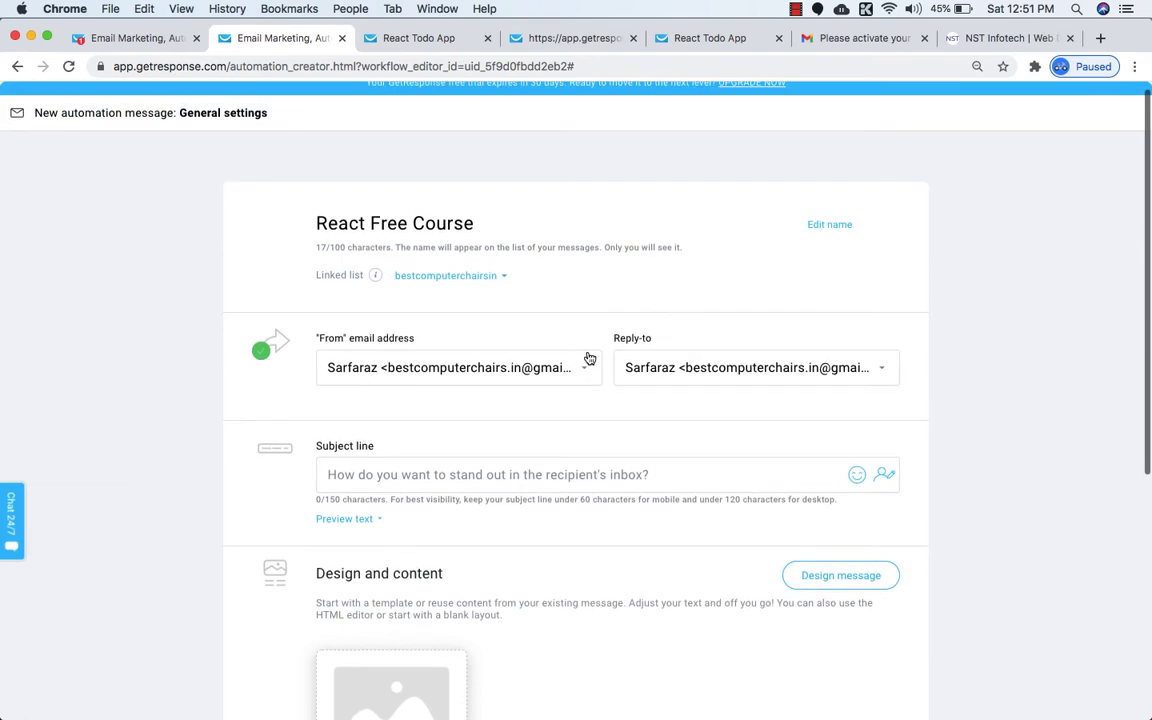
scroll(595, 370, "up", 1)
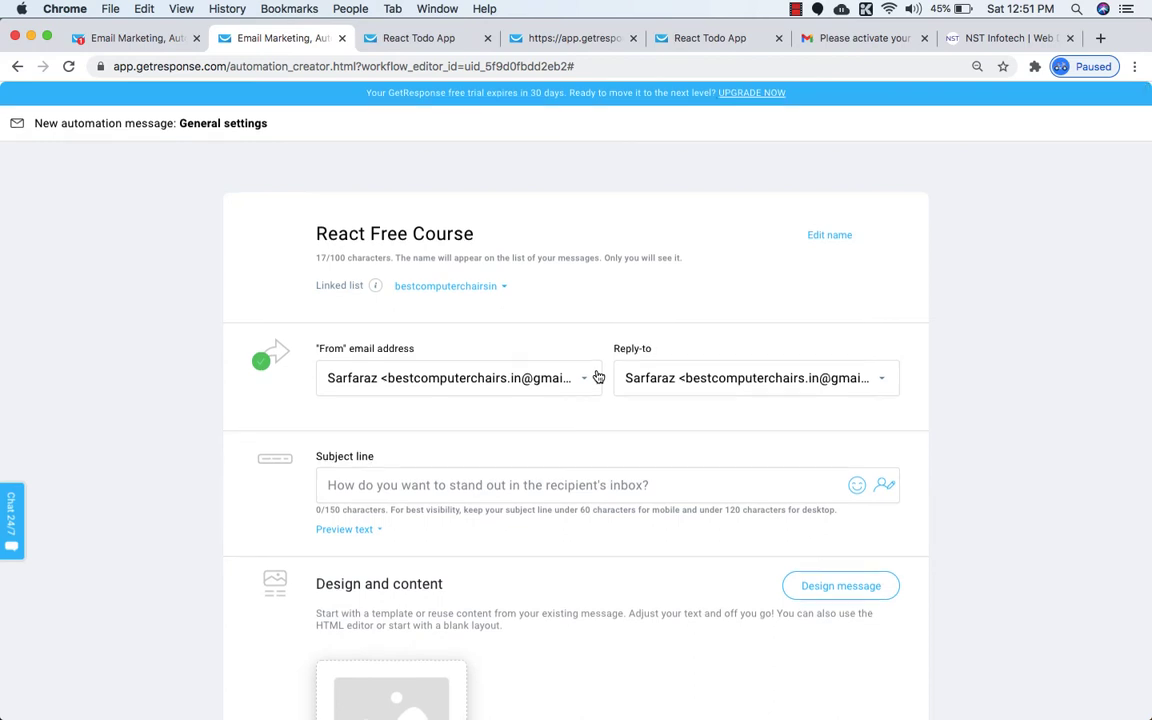
scroll(597, 378, "down", 3)
left_click(433, 350)
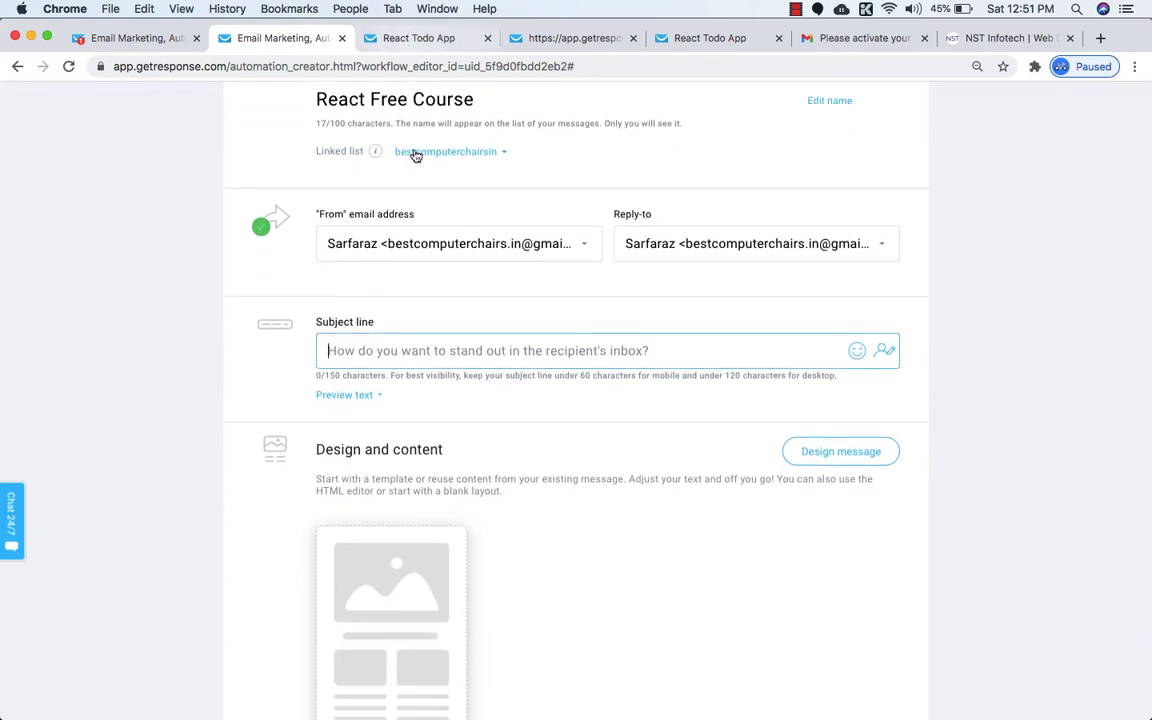
Switch to the finished email's window and deselect its body text.
left_click(350, 8)
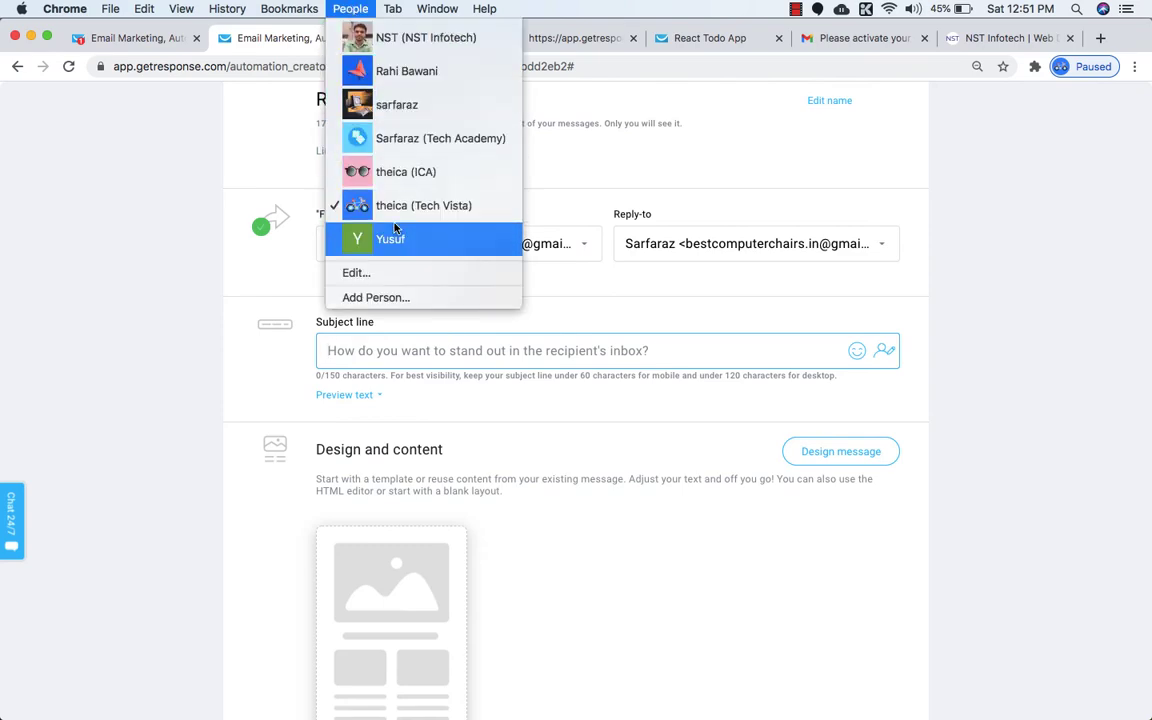
left_click(368, 140)
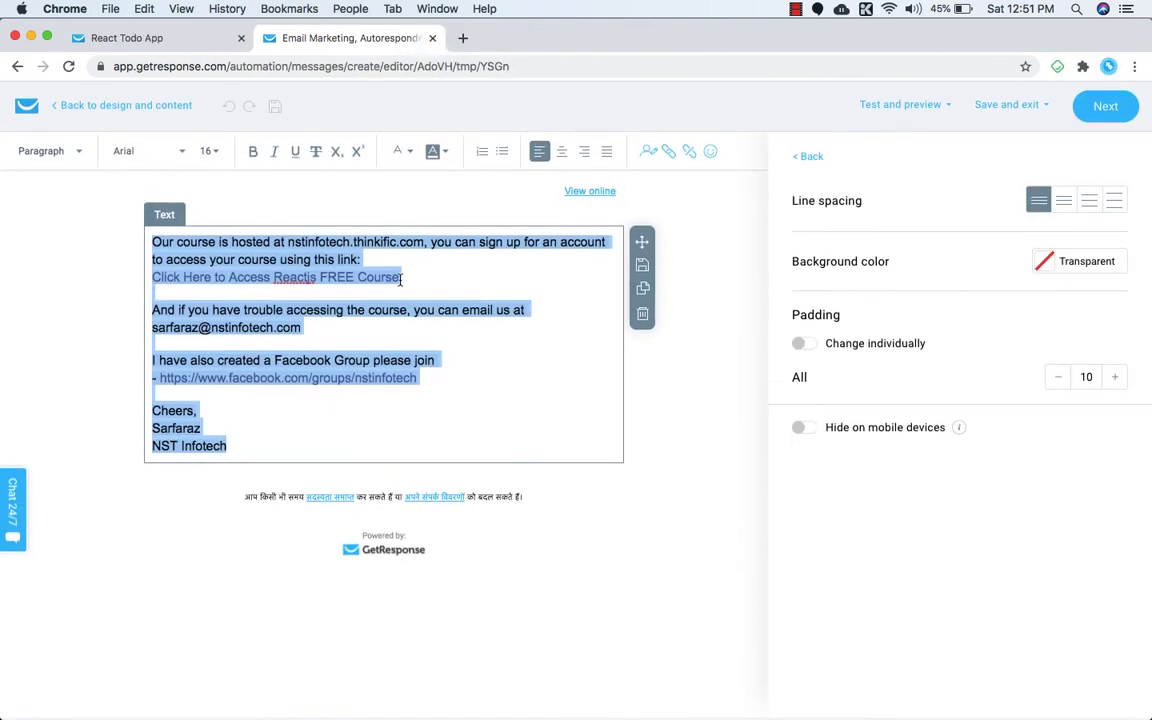
left_click(405, 440)
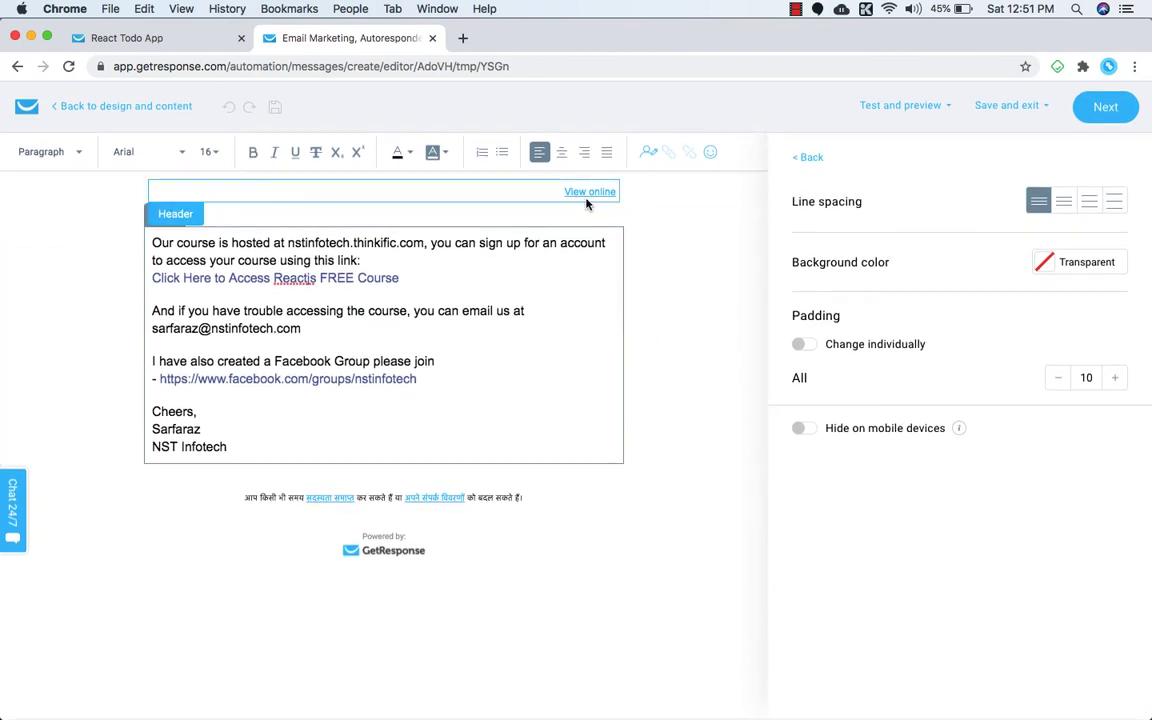
Browse My templates, Blank templates and Existing messages, then return to the new message window.
left_click(75, 108)
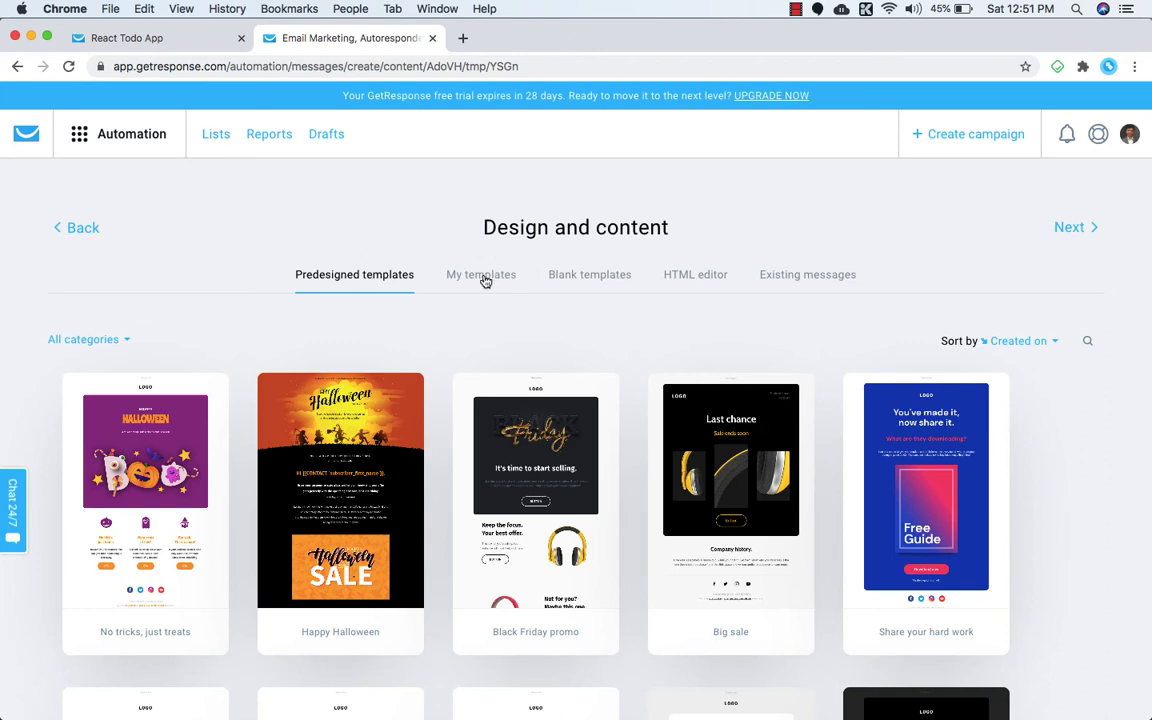
left_click(483, 276)
left_click(574, 286)
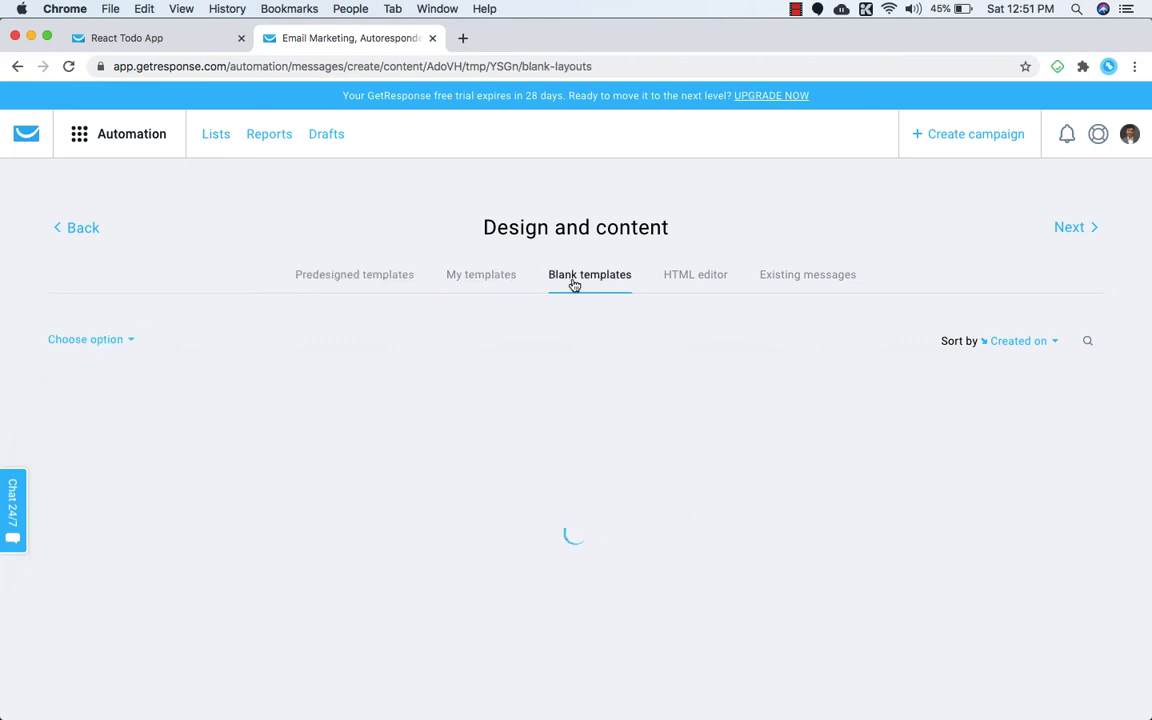
left_click(818, 283)
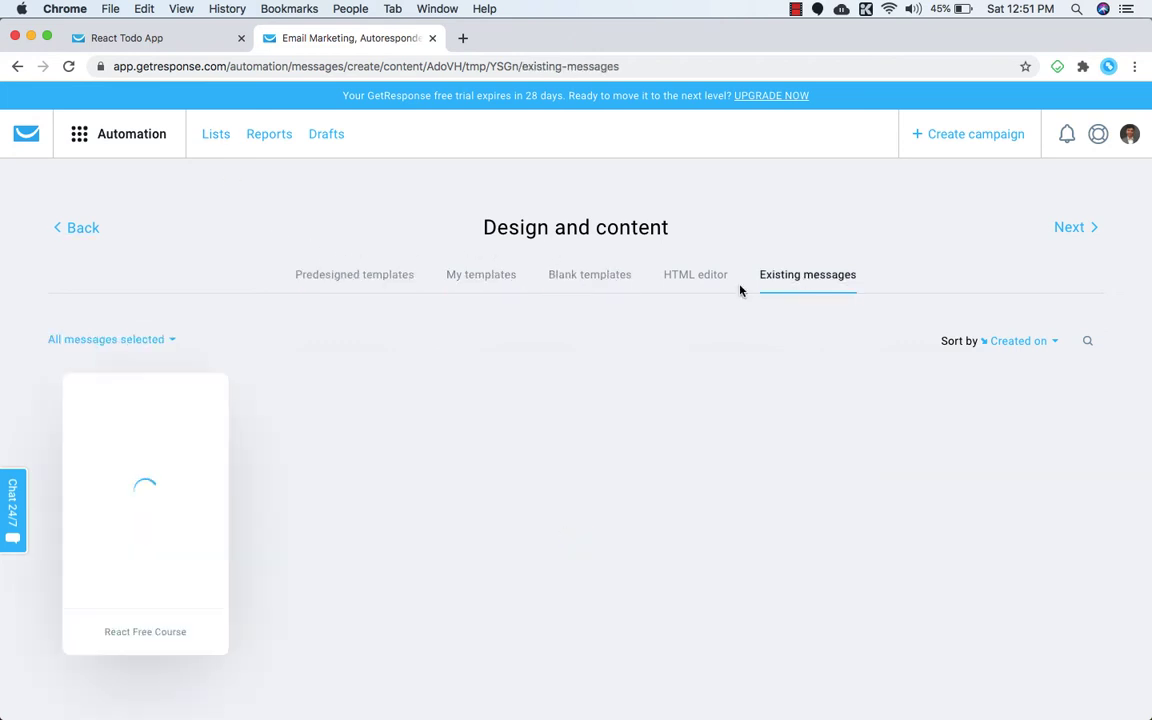
mouse_move(194, 435)
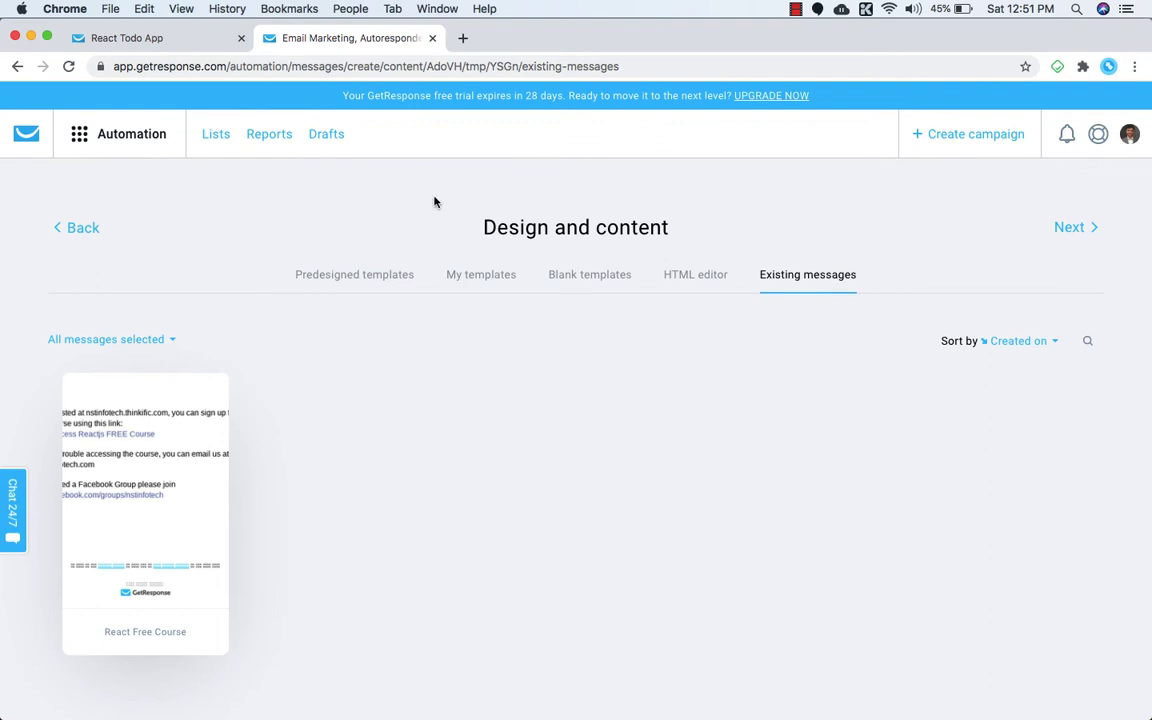
left_click(350, 9)
left_click(393, 201)
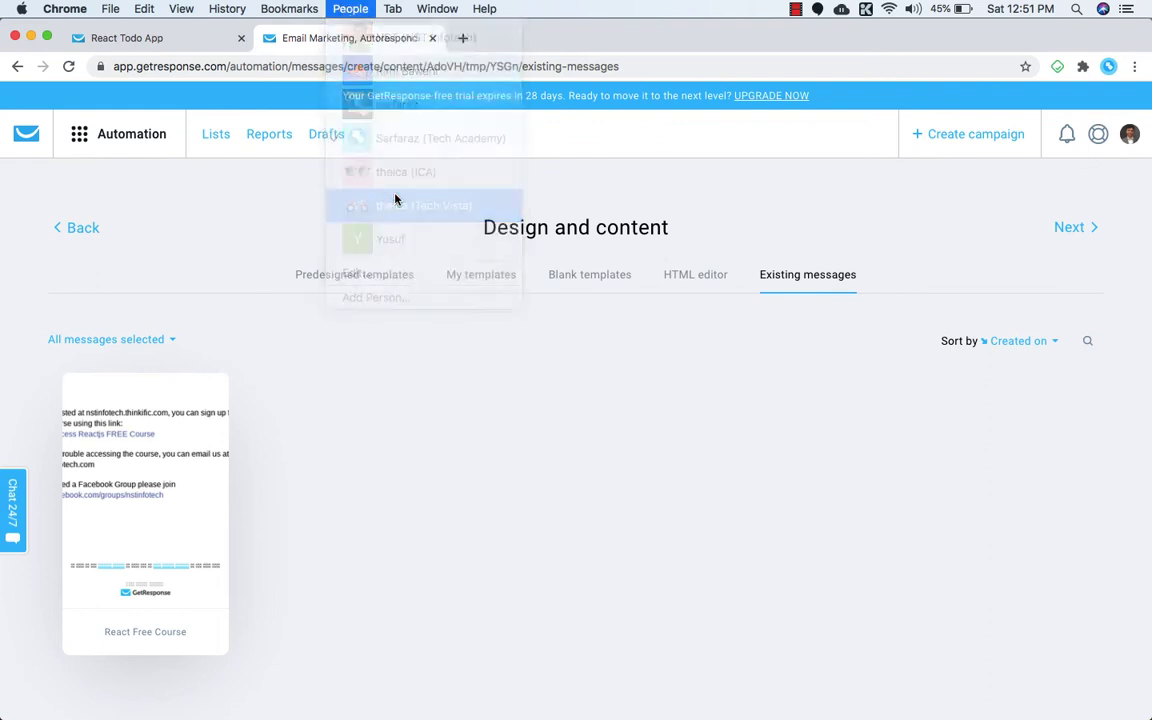
Enter the subject 'Welcome to React Todo App free course' and append a grinning emoji.
type("Welco")
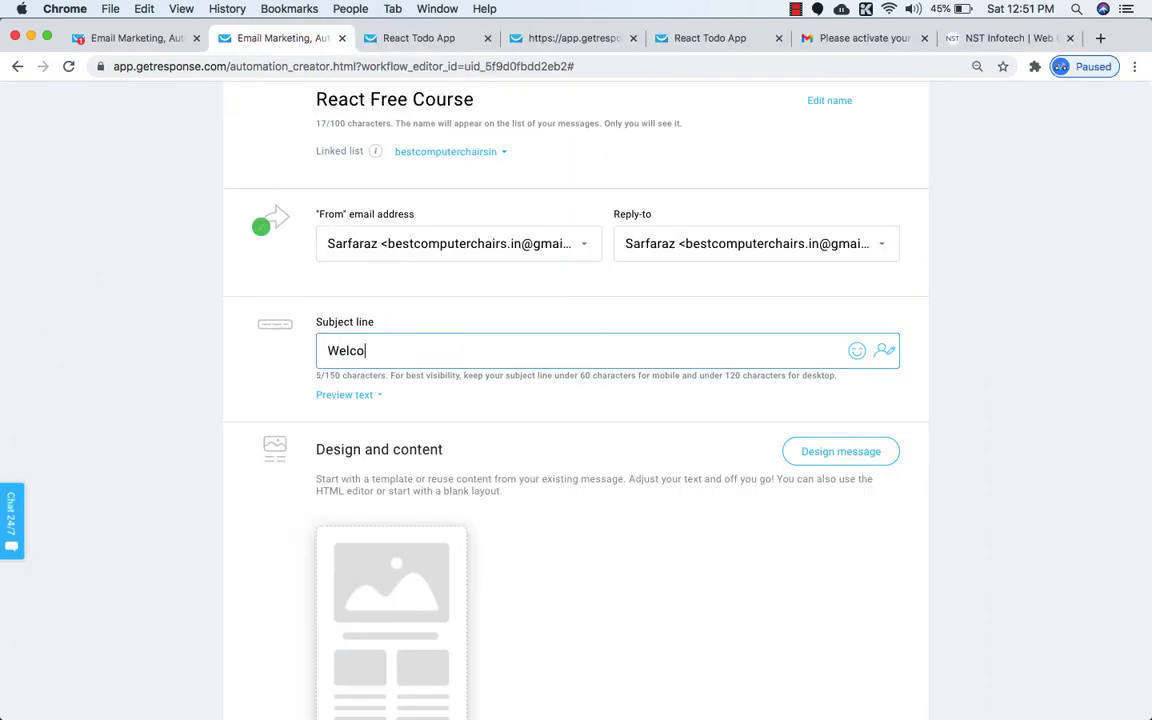
type("me to React Todo App course")
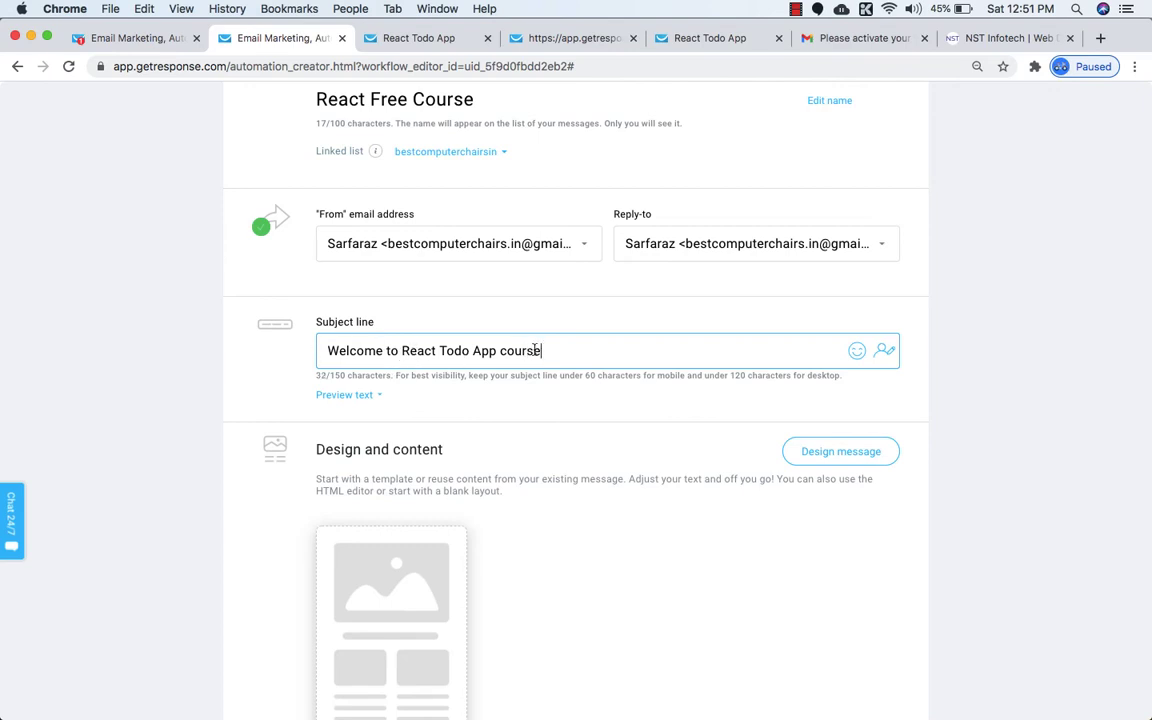
type("free")
scroll(547, 361, "down", 1)
left_click(691, 309)
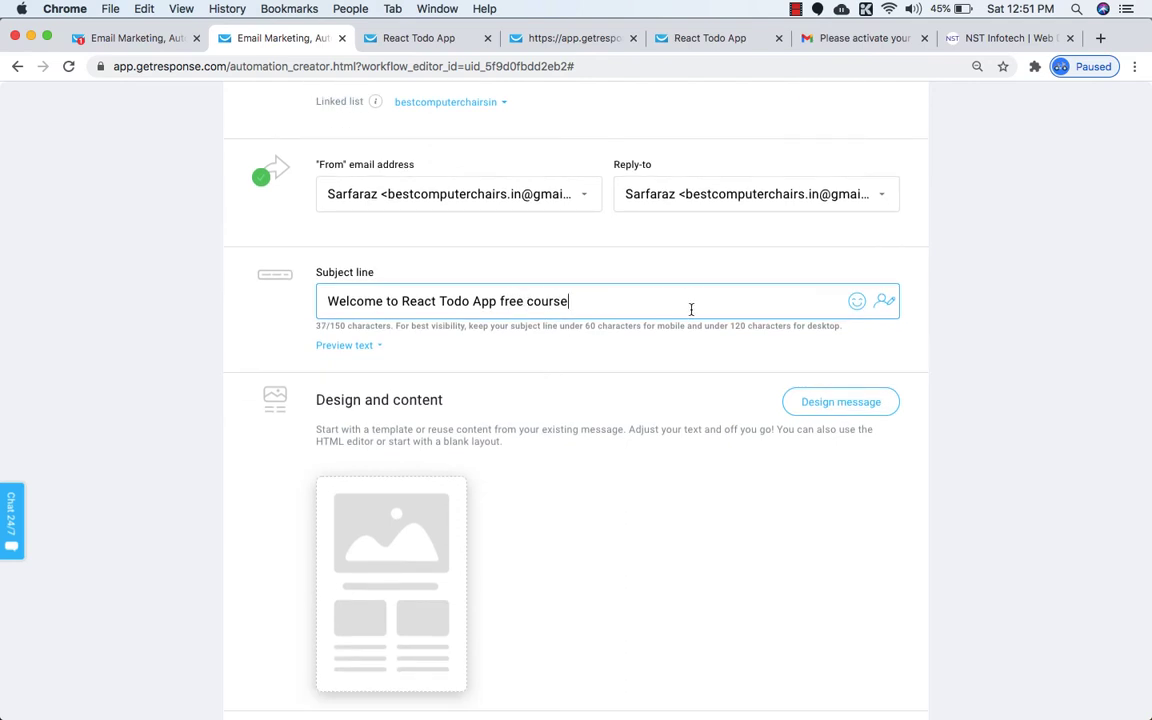
left_click(856, 304)
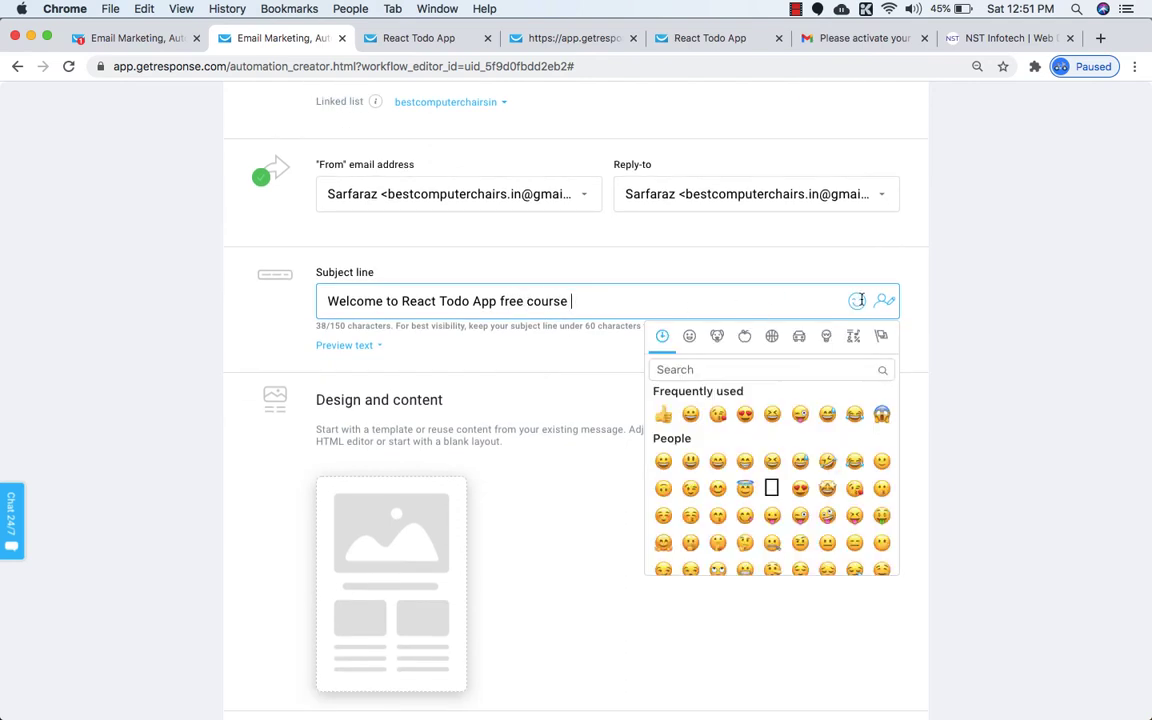
left_click(689, 415)
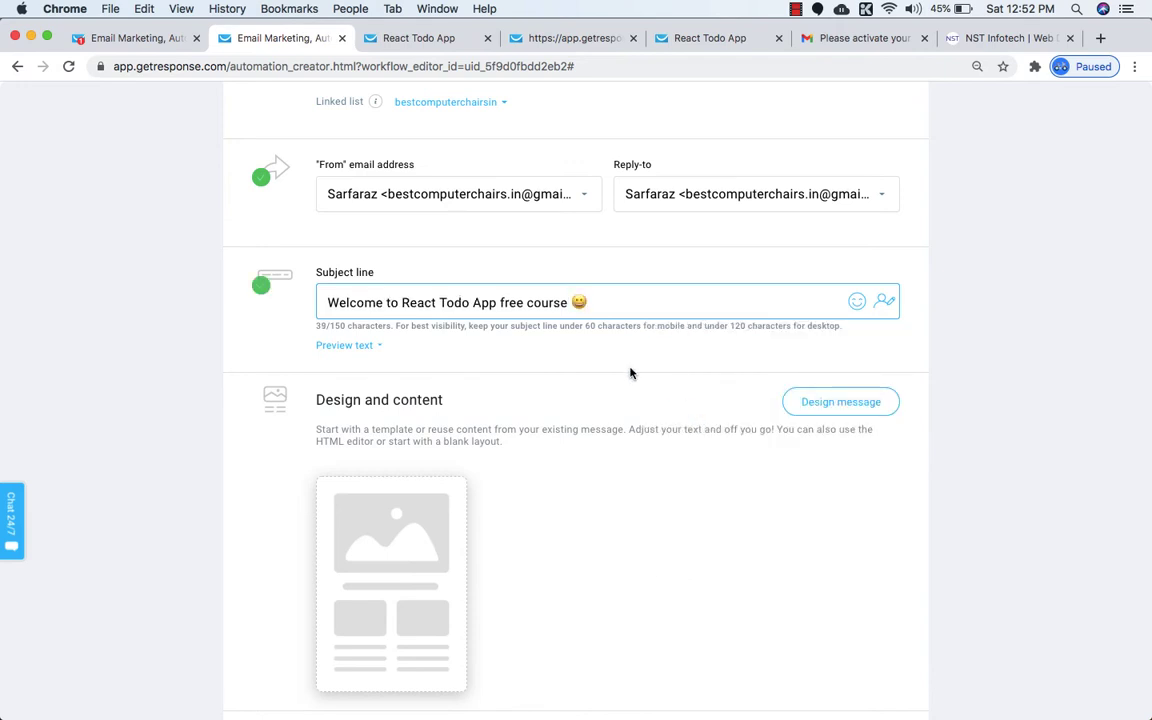
scroll(563, 409, "down", 2)
scroll(420, 450, "down", 3)
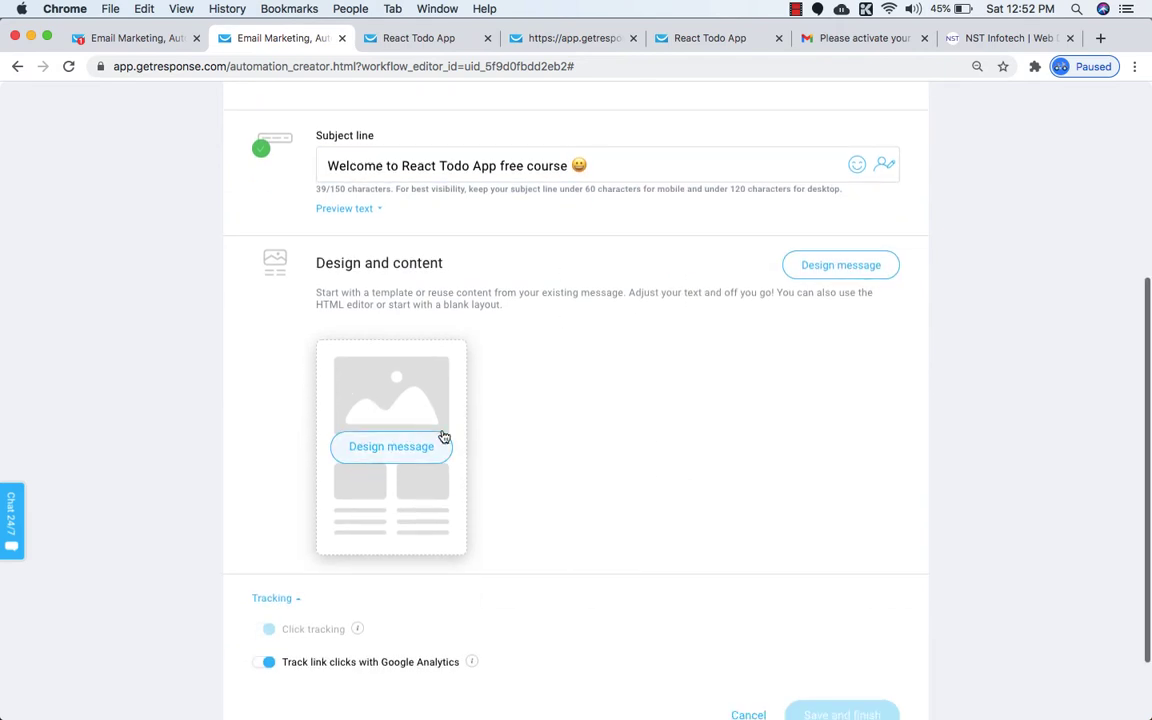
Open the message design and view the Blank template layouts.
left_click(375, 457)
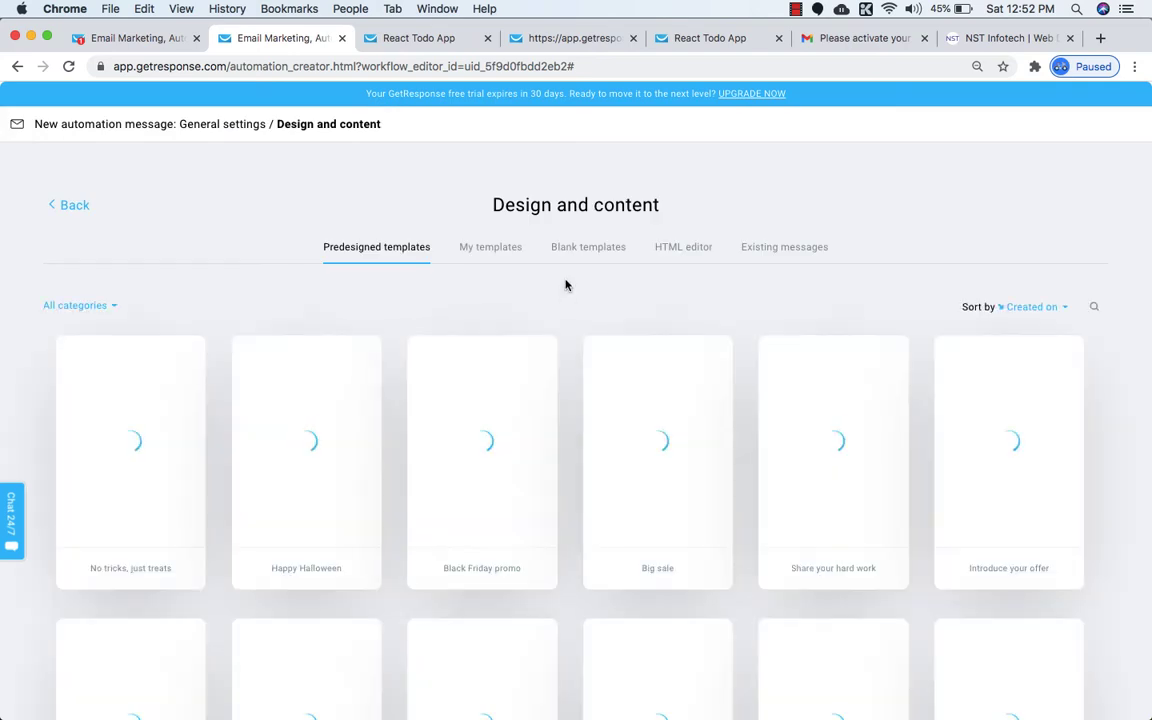
left_click(584, 255)
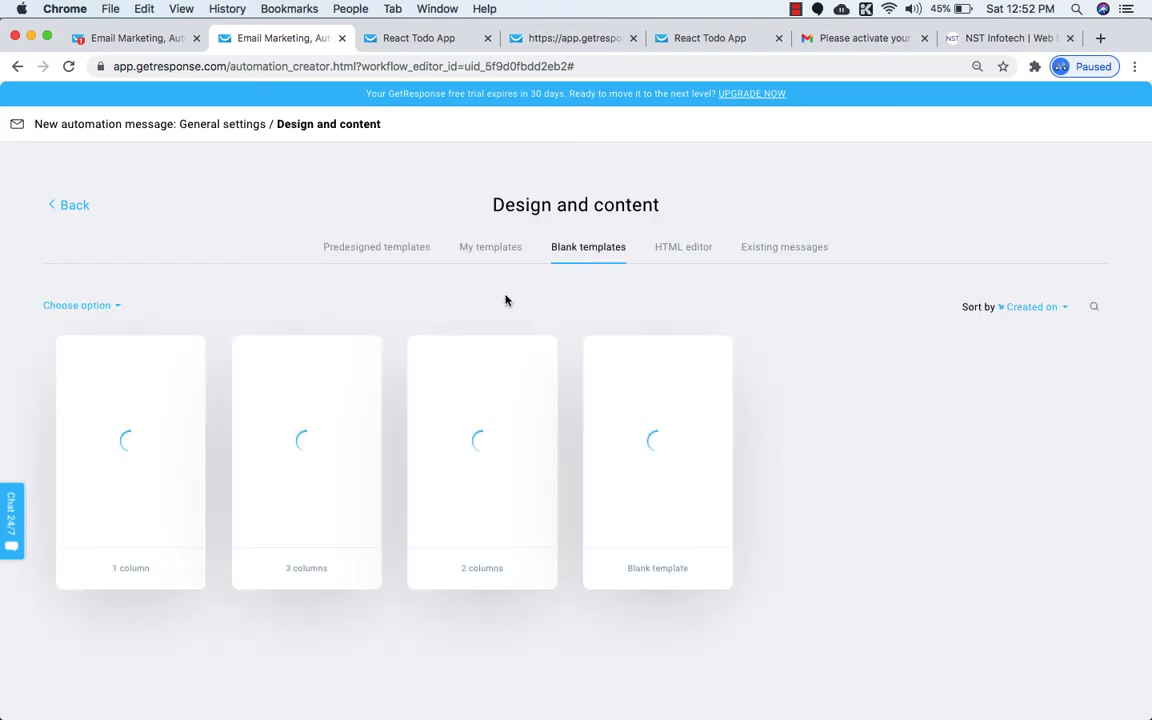
scroll(600, 400, "down", 2)
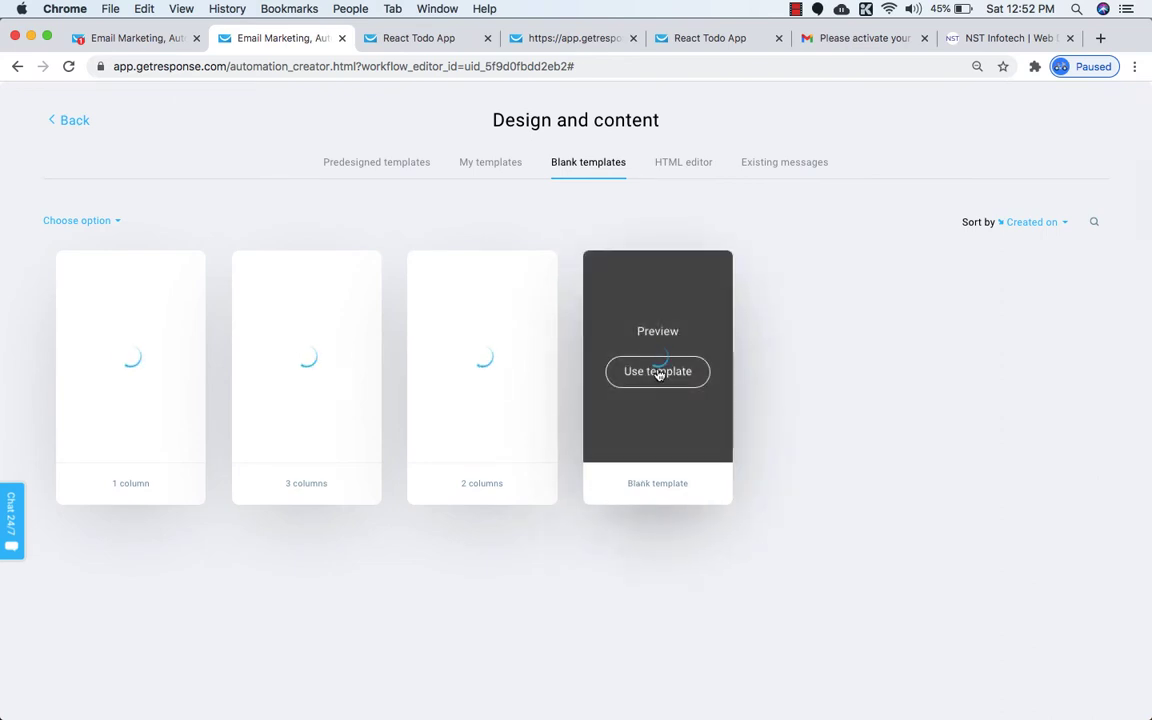
scroll(676, 411, "up", 2)
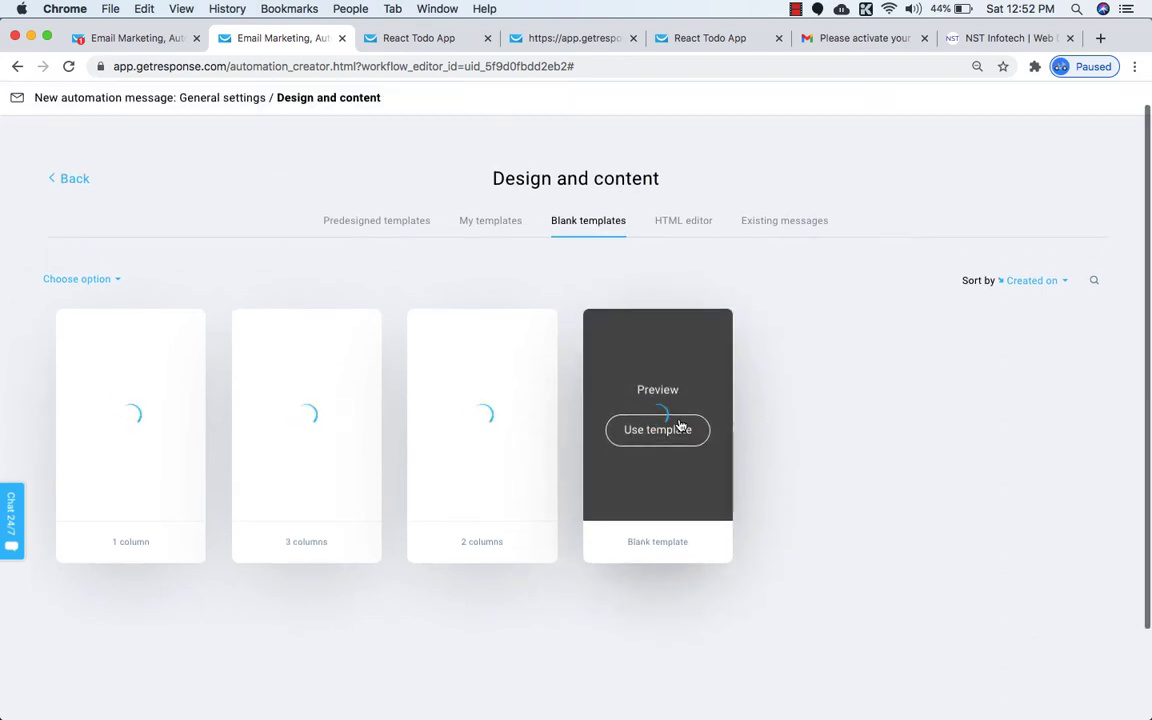
Go back to general settings, reopen the Blank layouts, and reload the stuck page.
left_click(73, 179)
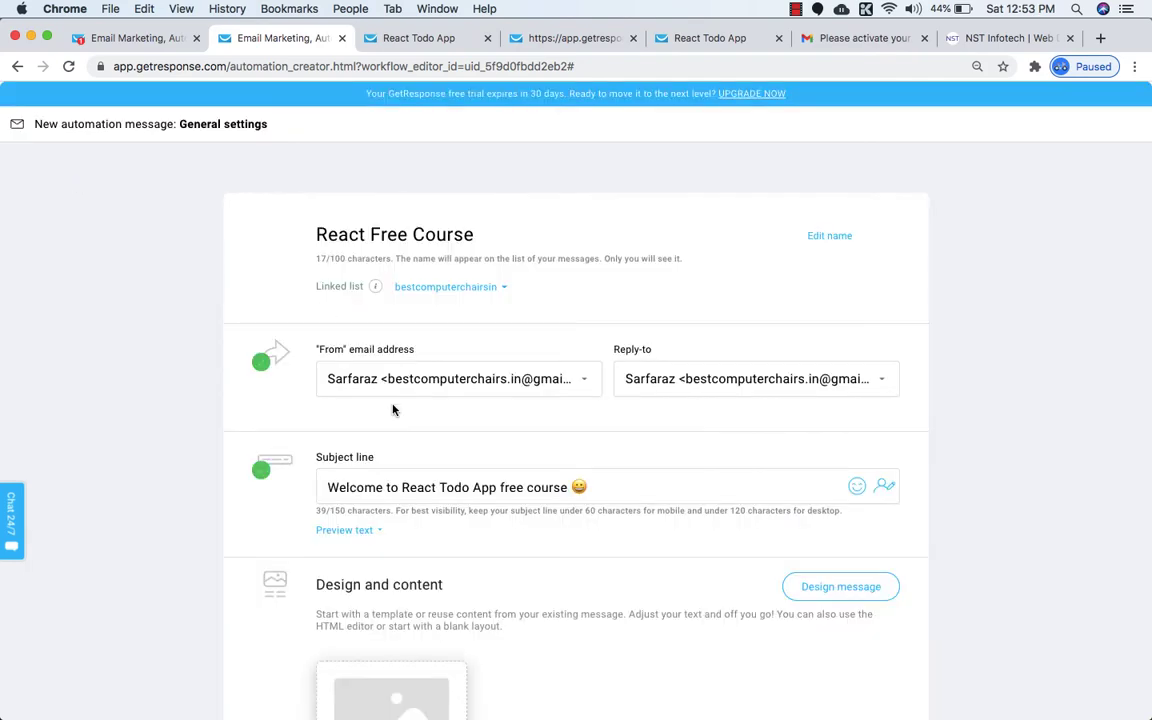
scroll(393, 410, "down", 5)
left_click(393, 360)
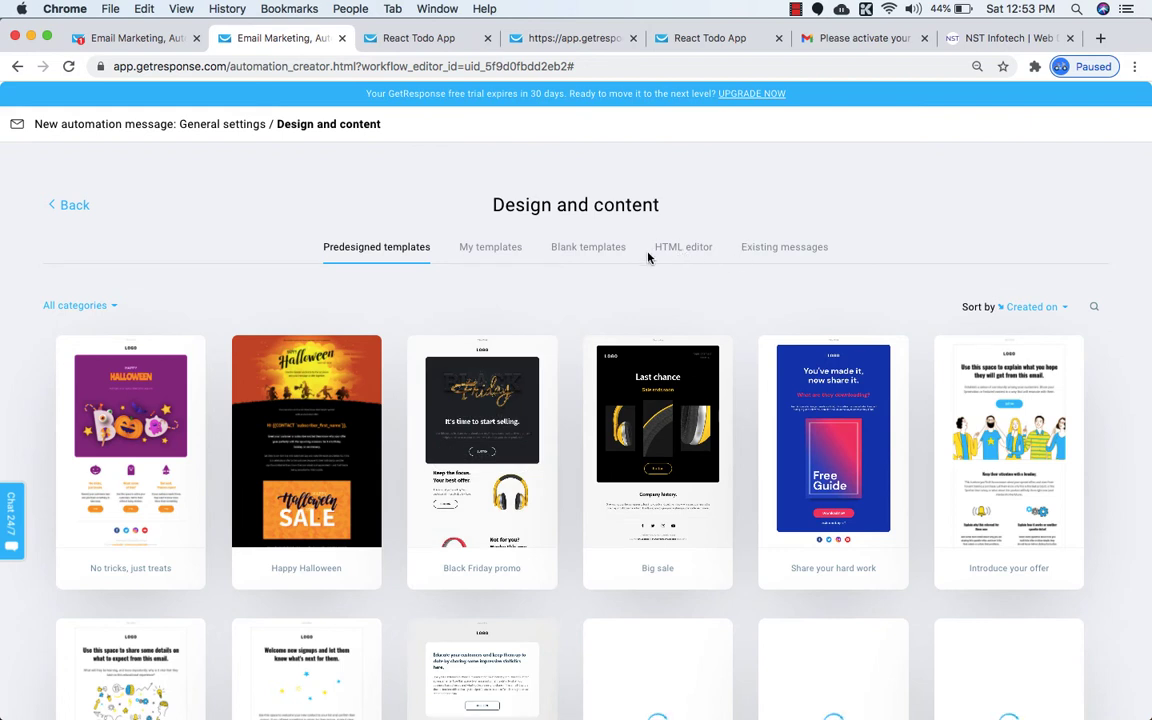
left_click(583, 247)
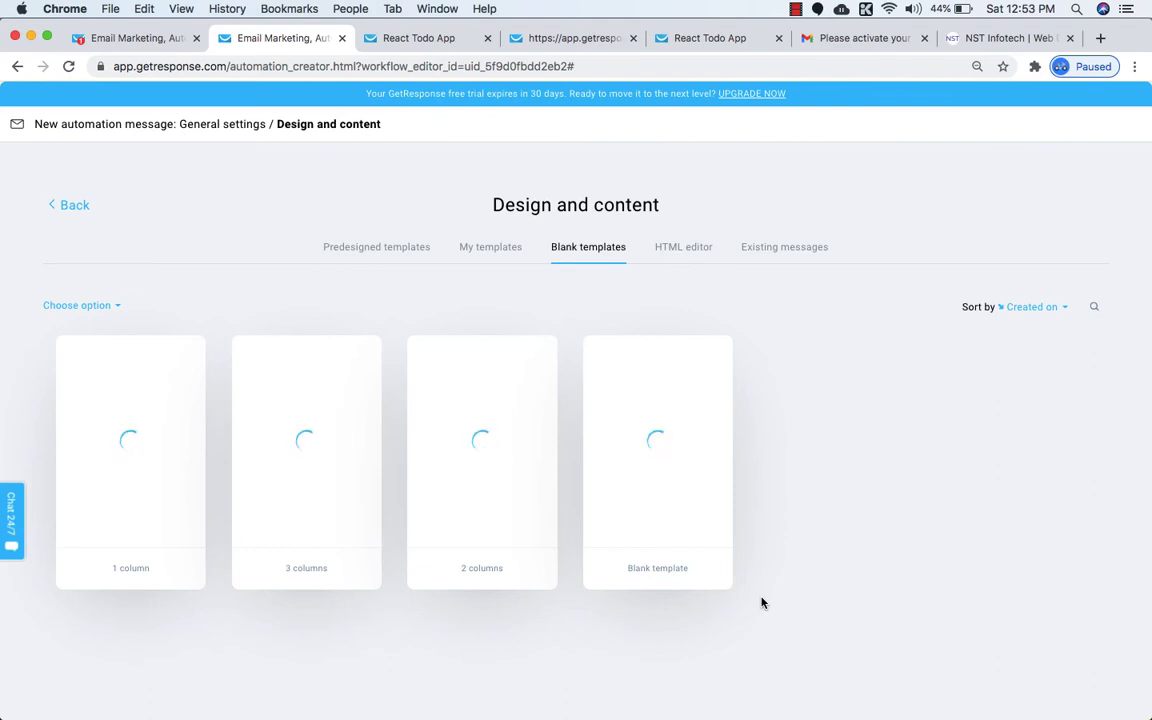
left_click(68, 66)
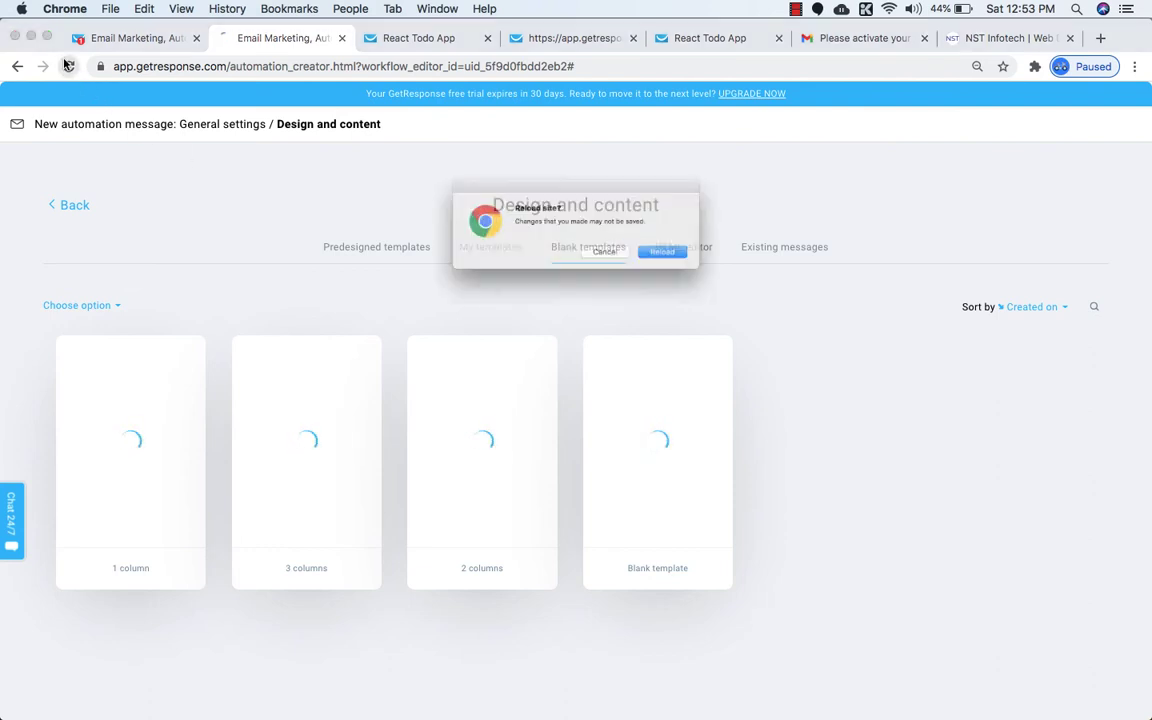
Cancel the reload and reopen the message's Design and content templates.
left_click(612, 259)
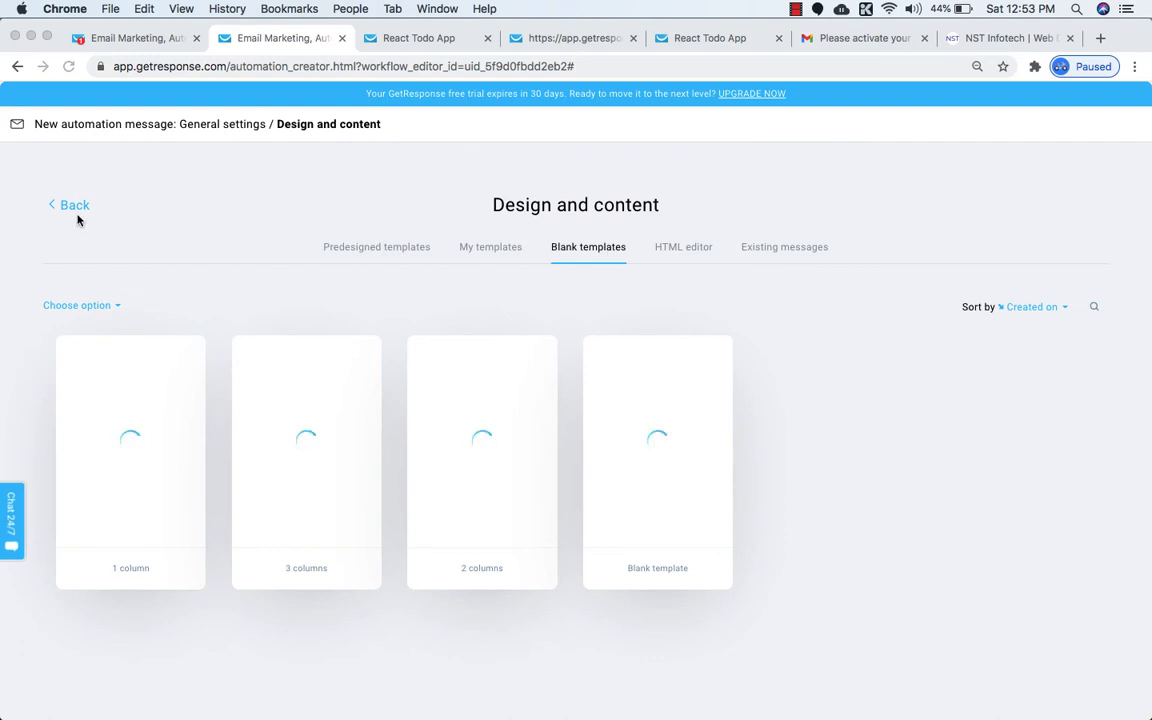
left_click(63, 210)
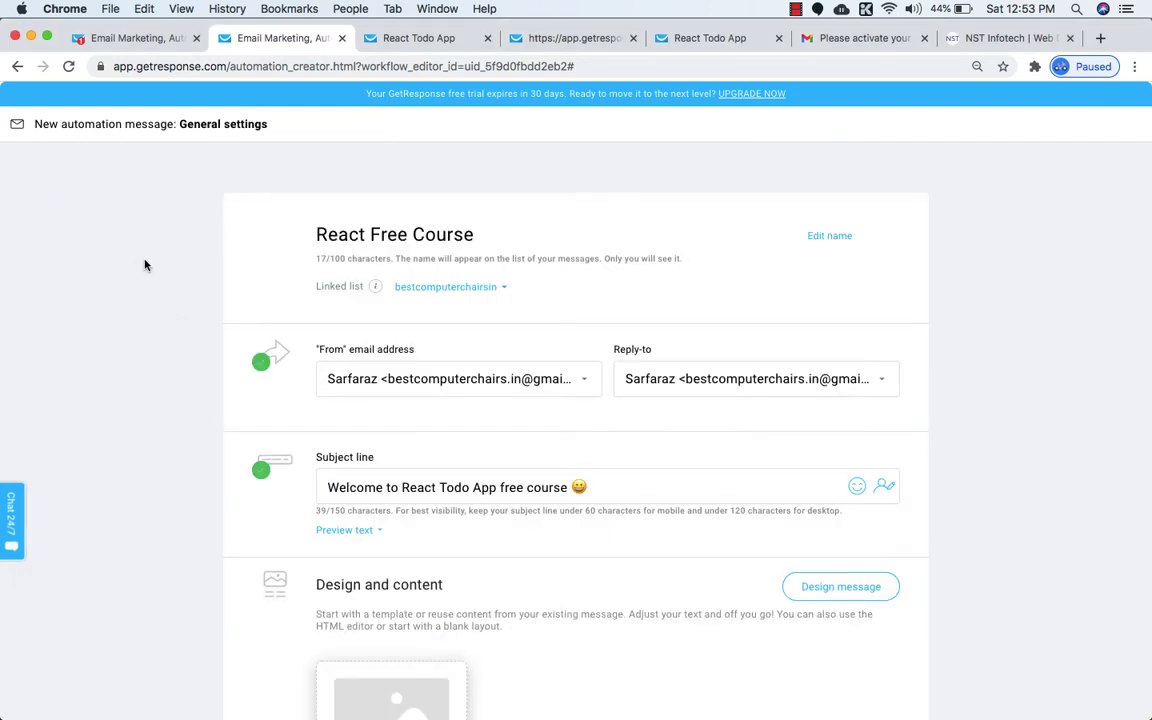
scroll(213, 329, "down", 2)
scroll(213, 329, "up", 1)
scroll(214, 331, "down", 3)
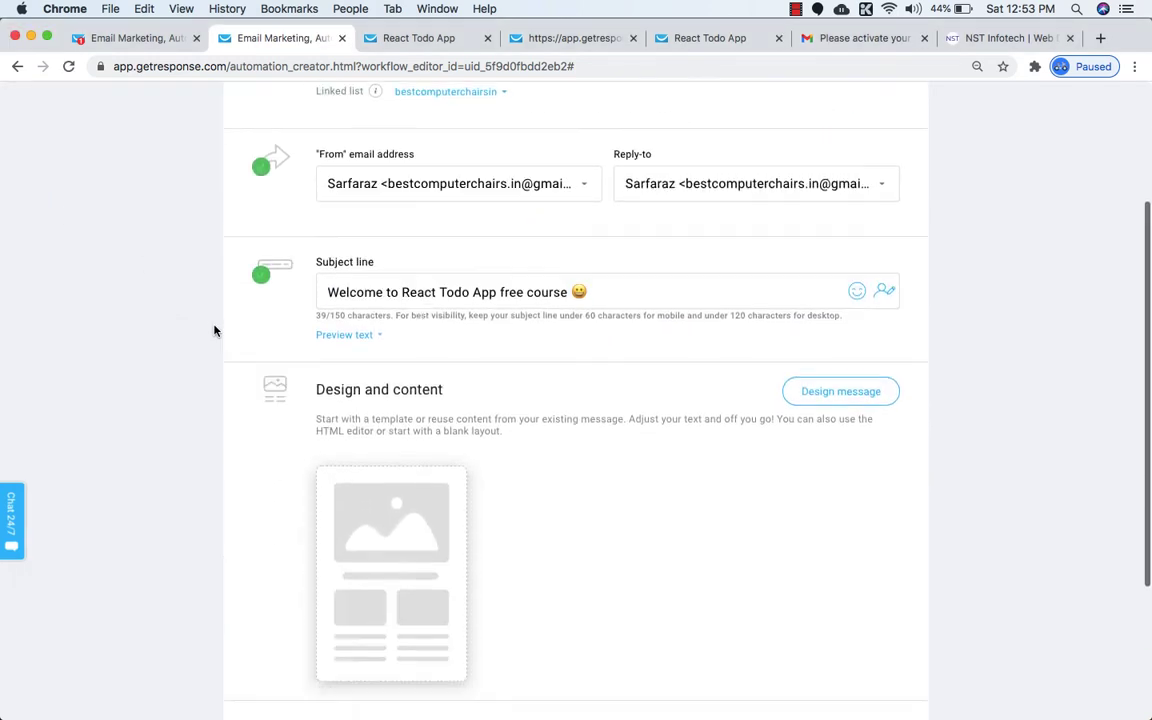
scroll(362, 391, "up", 3)
scroll(388, 404, "down", 3)
mouse_move(393, 494)
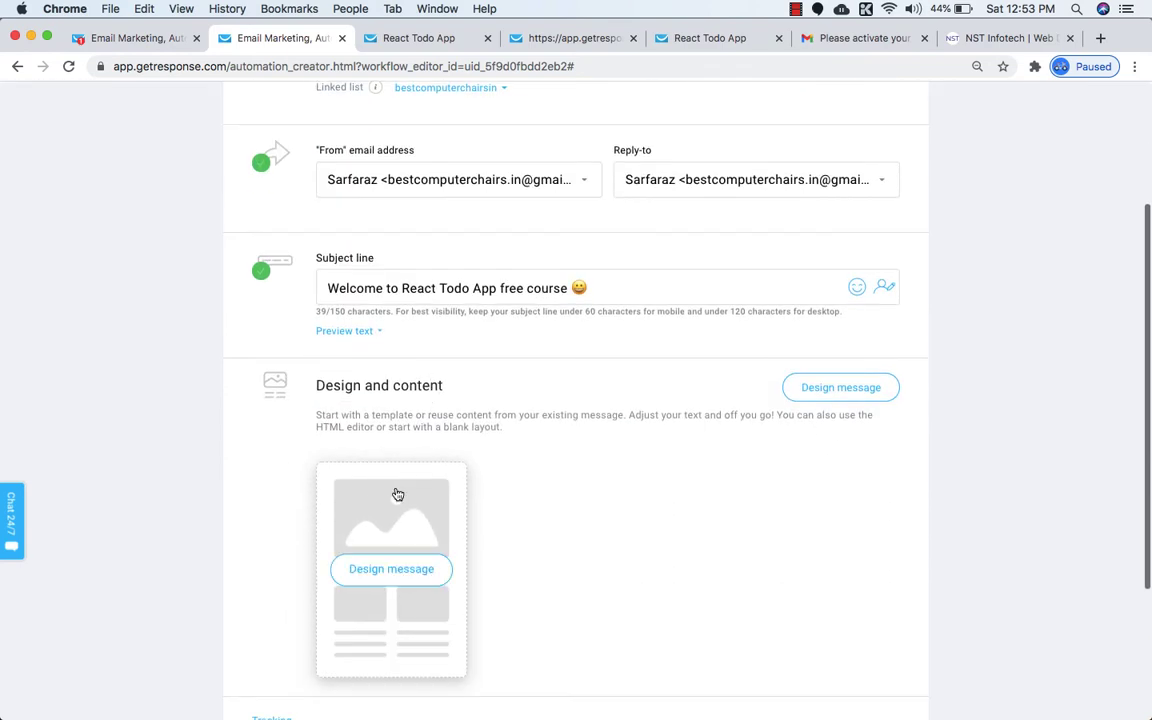
left_click(383, 578)
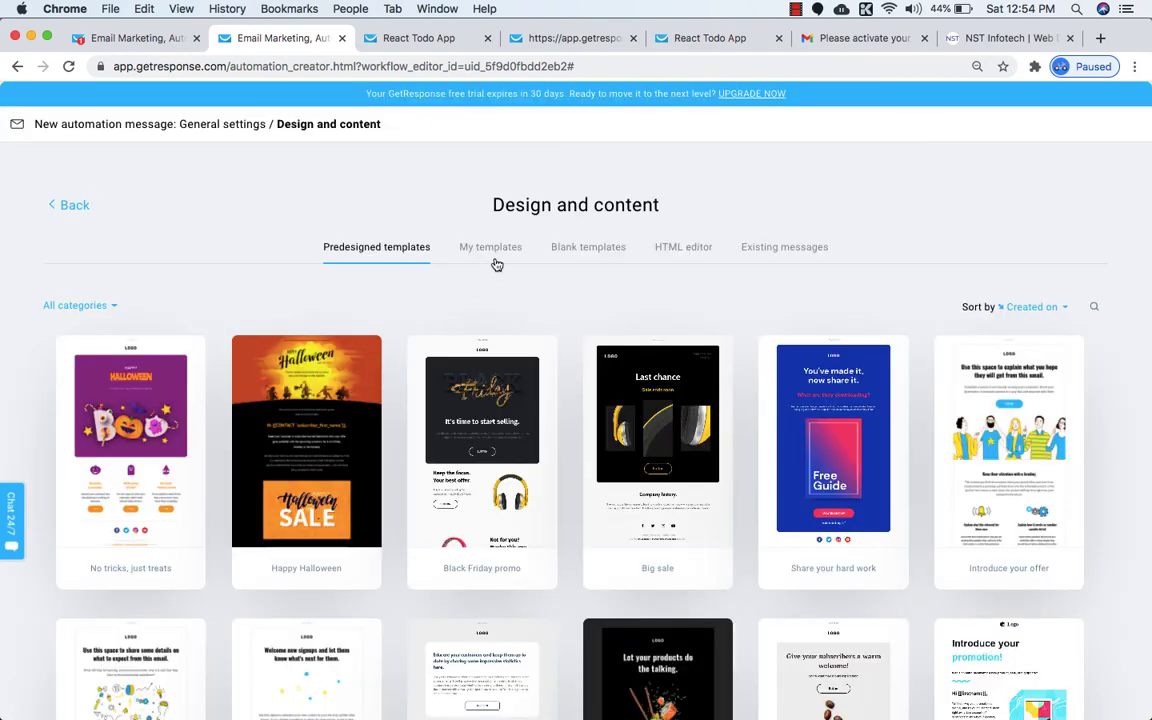
Try starting the message from a blank template, then back out of the stalled editor.
left_click(495, 252)
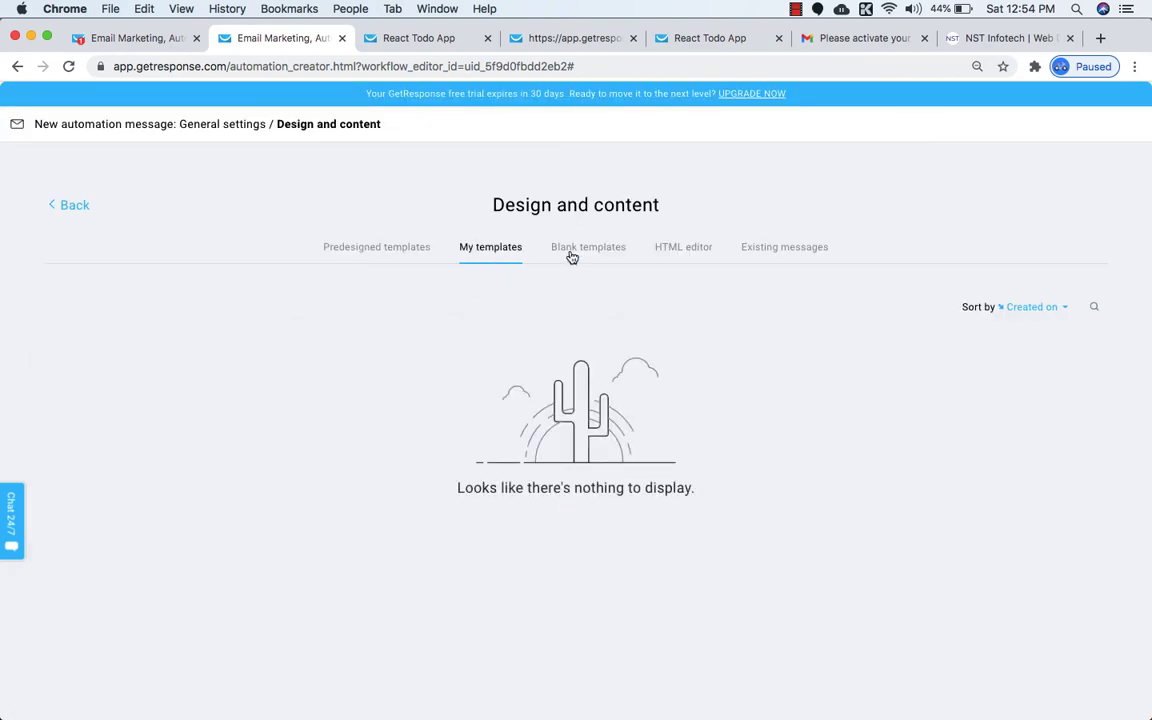
left_click(571, 256)
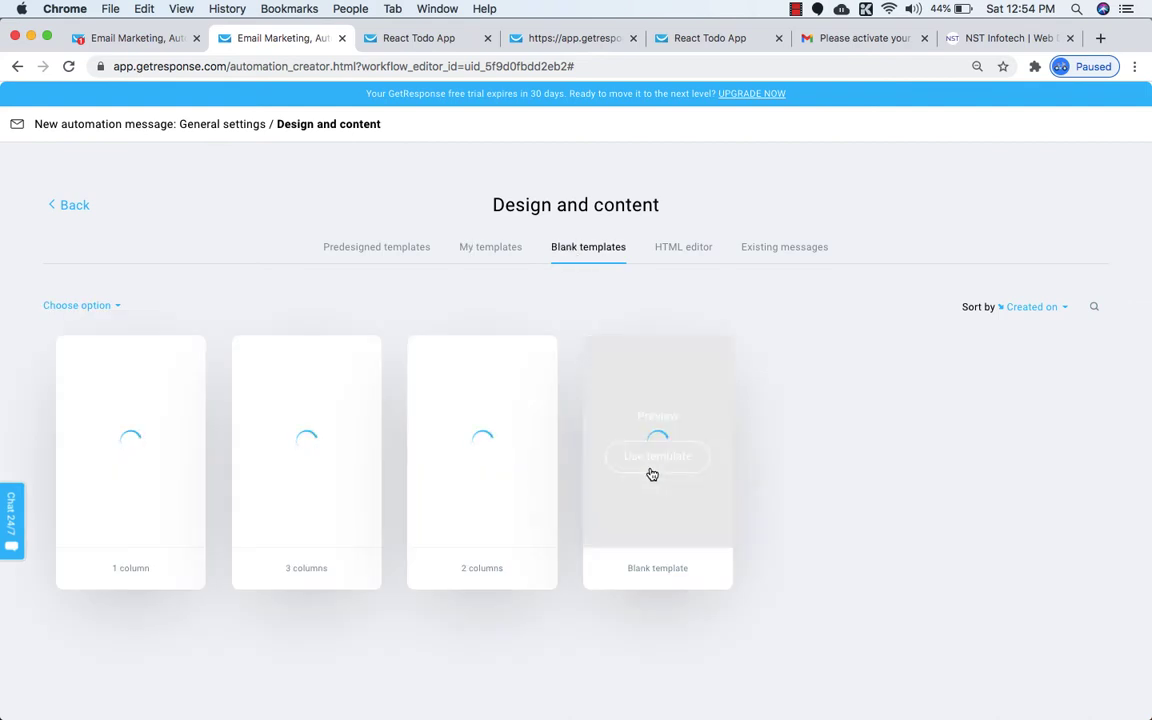
left_click(656, 457)
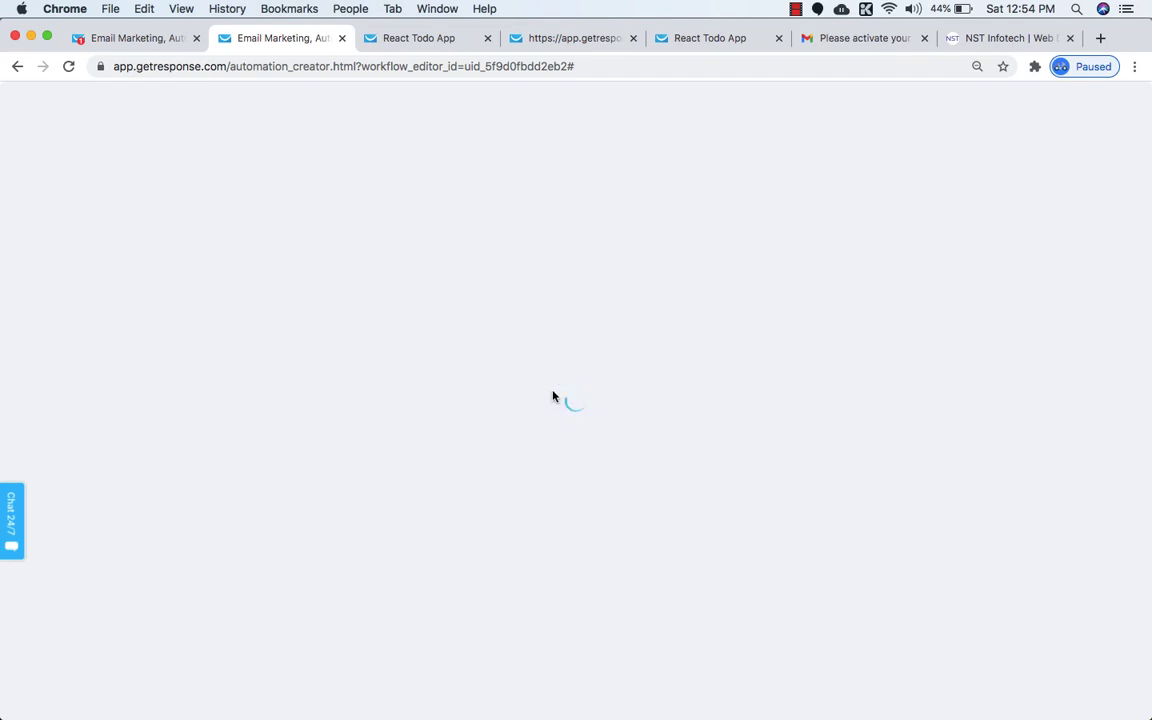
left_click(17, 66)
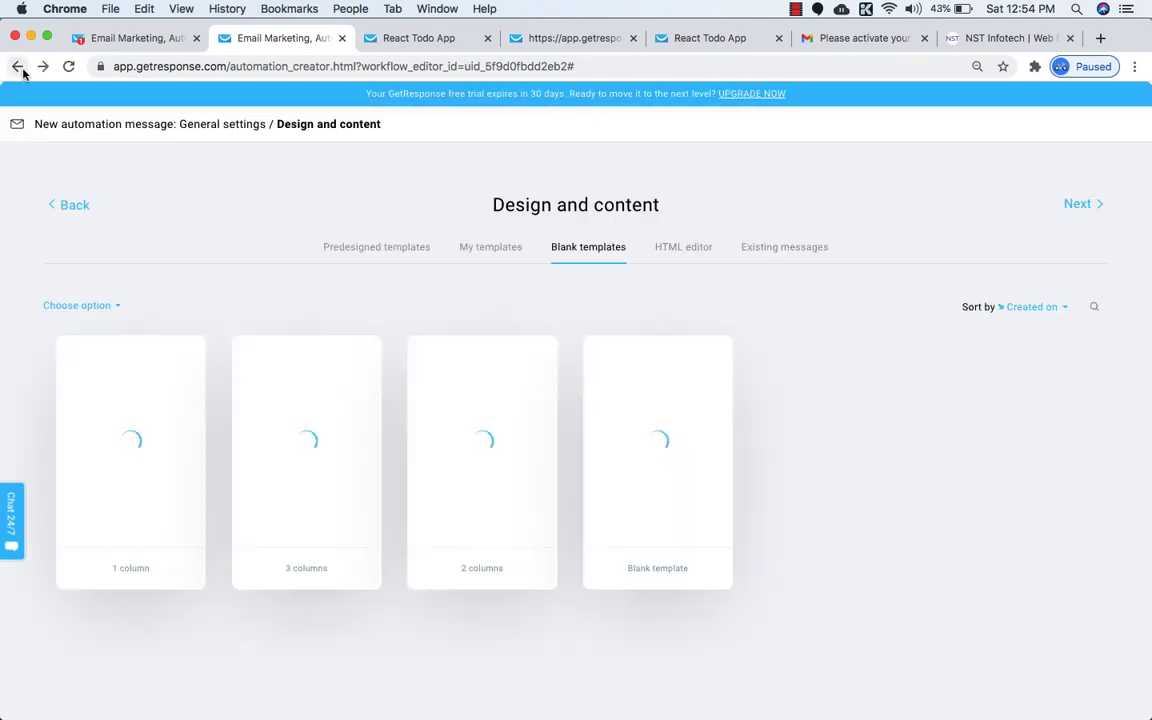
Return to the message's general settings and reload the page.
left_click(70, 205)
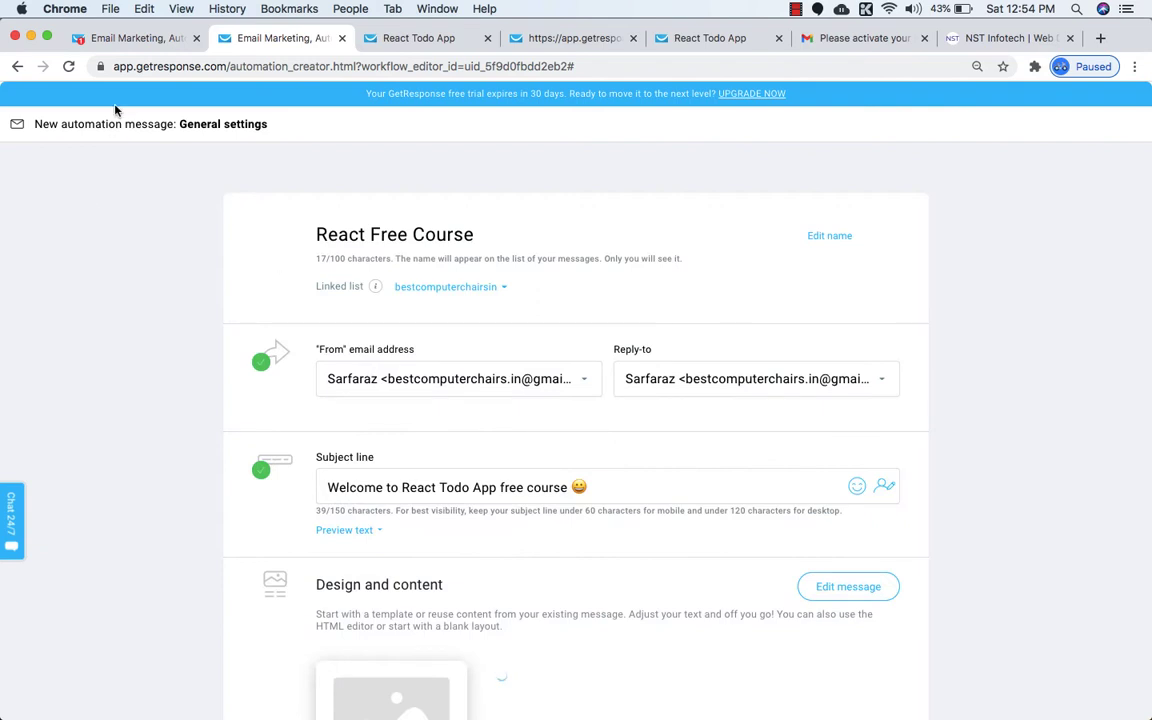
left_click(68, 66)
left_click(712, 265)
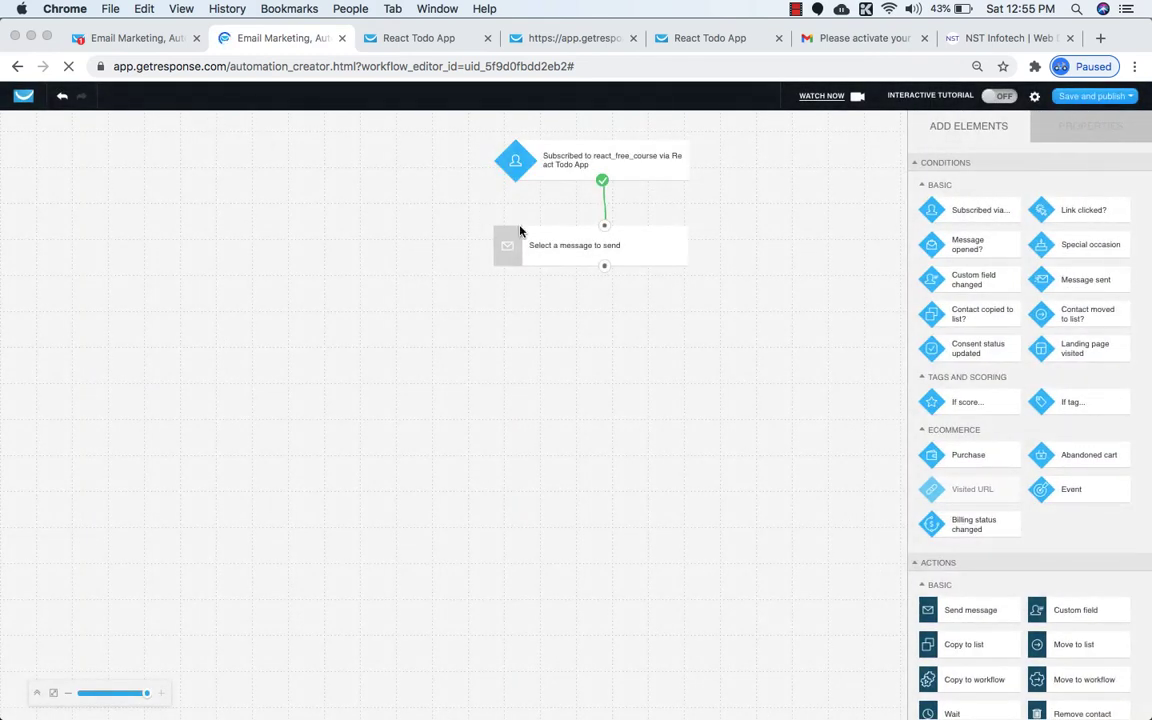
Create a new message for the workflow's send-message step.
left_click(568, 255)
left_click(975, 254)
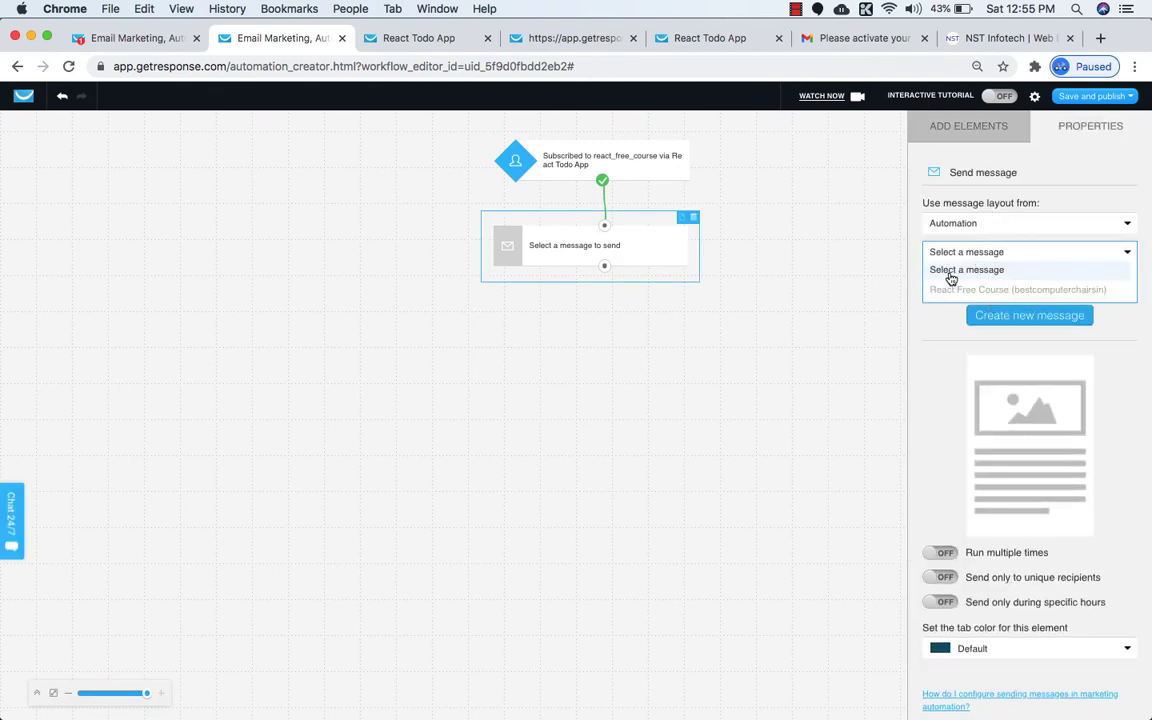
left_click(1023, 318)
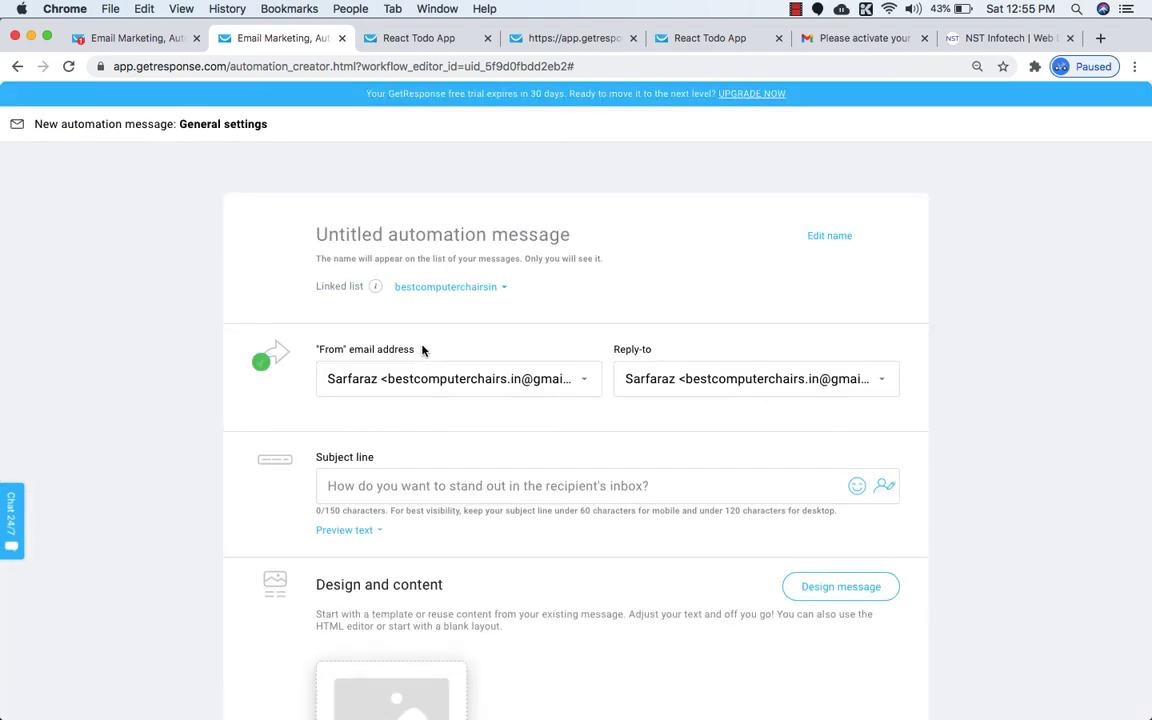
Name the message 'React Free Course'.
left_click(437, 236)
type("Rea")
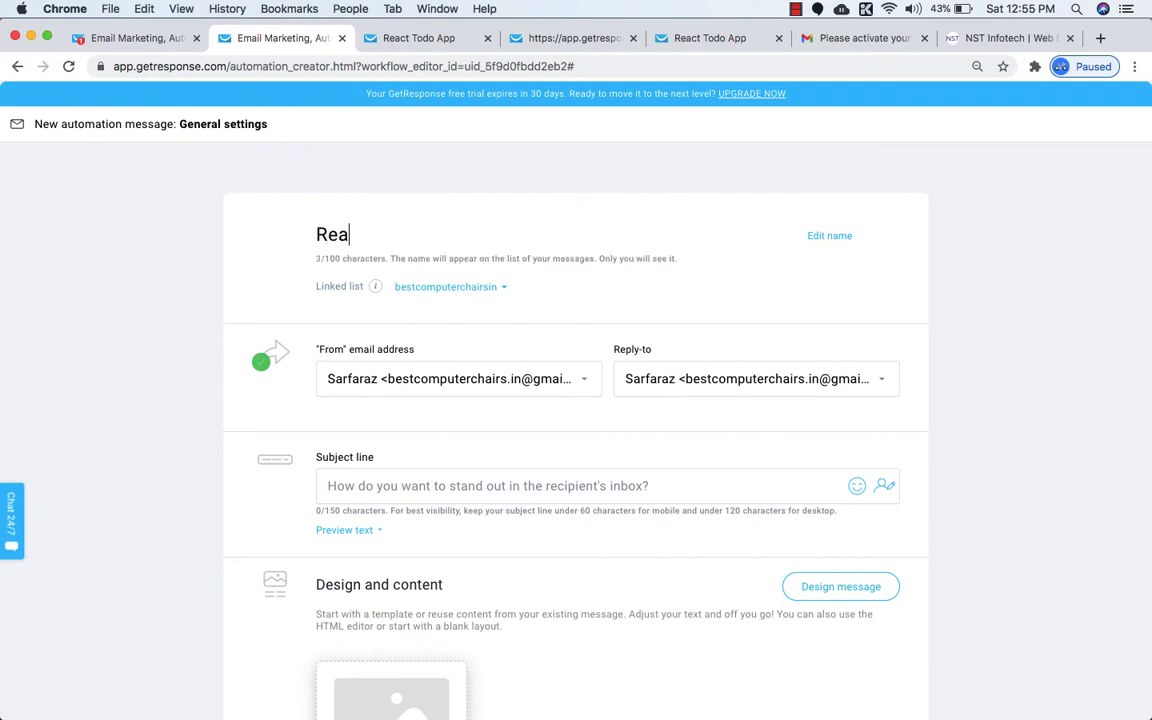
type("ct Free Course")
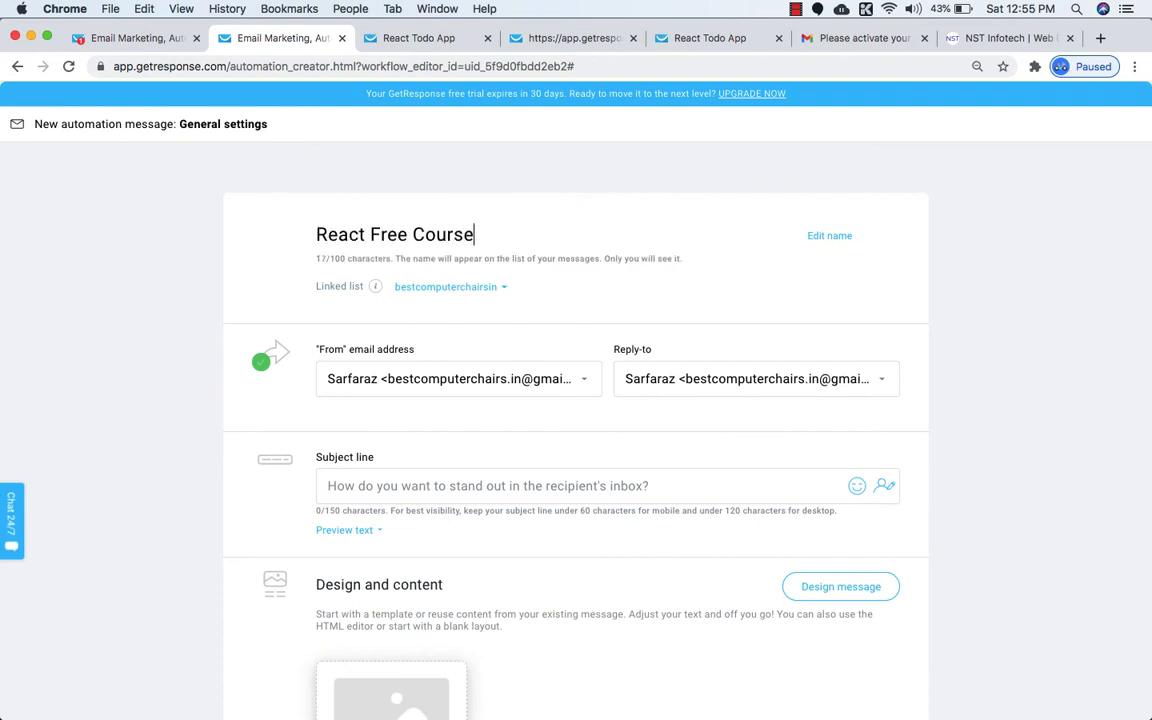
scroll(420, 330, "down", 3)
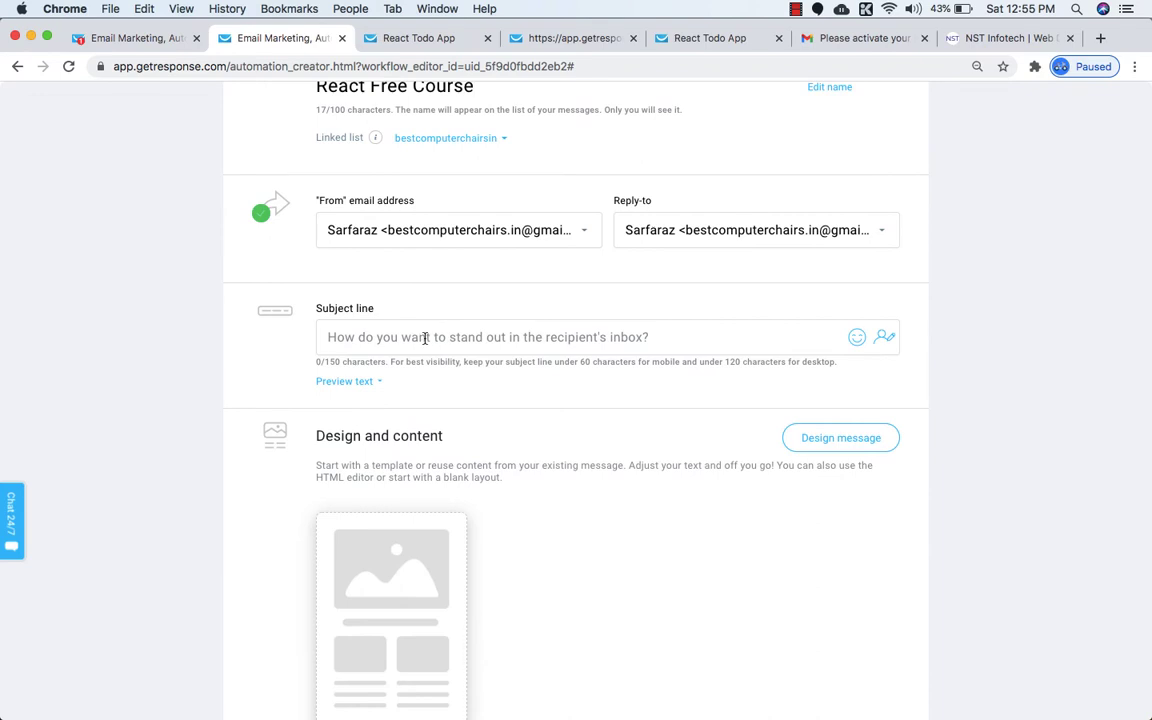
Set the subject to 'Welcome to React Todo App FREE Course' with an emoji, then design the message.
left_click(425, 338)
type("Welcom")
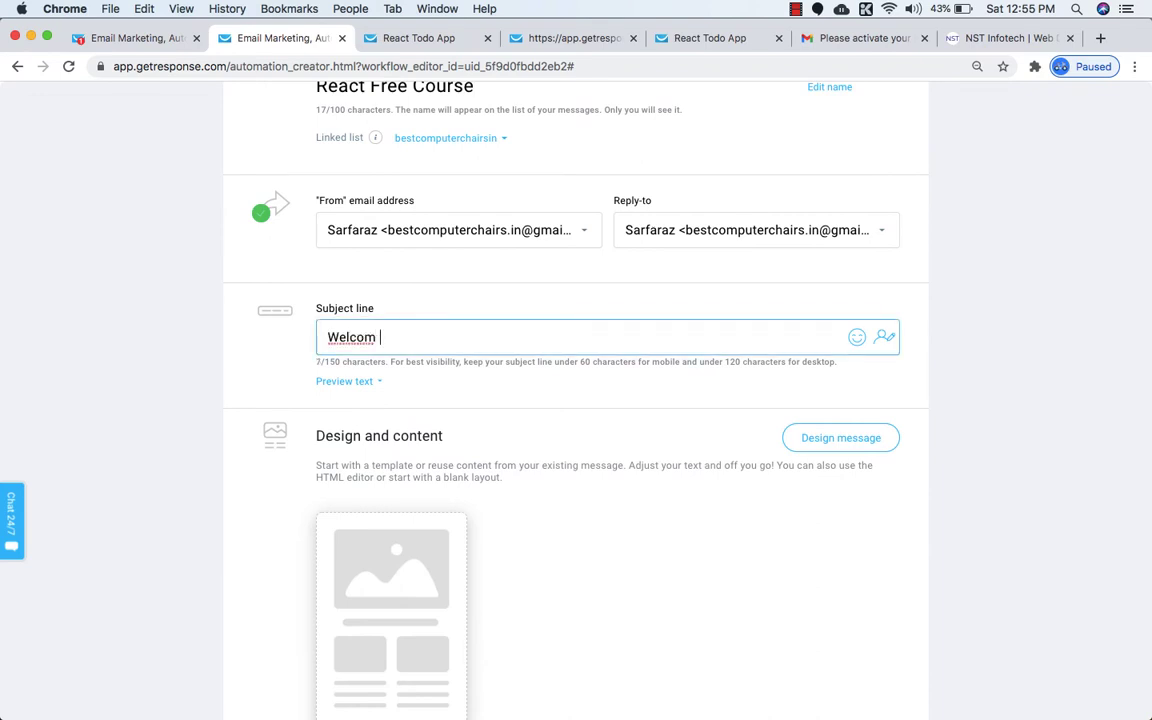
key("BackSpace")
type("e to React Todo App FREE Course")
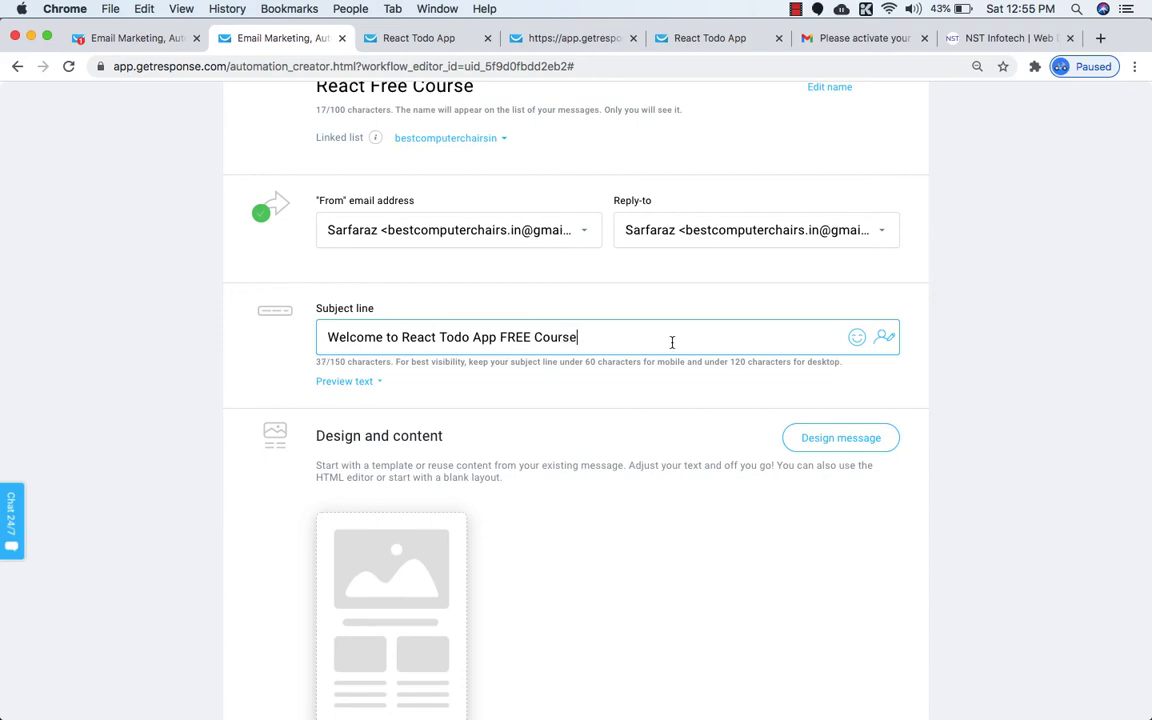
left_click(856, 338)
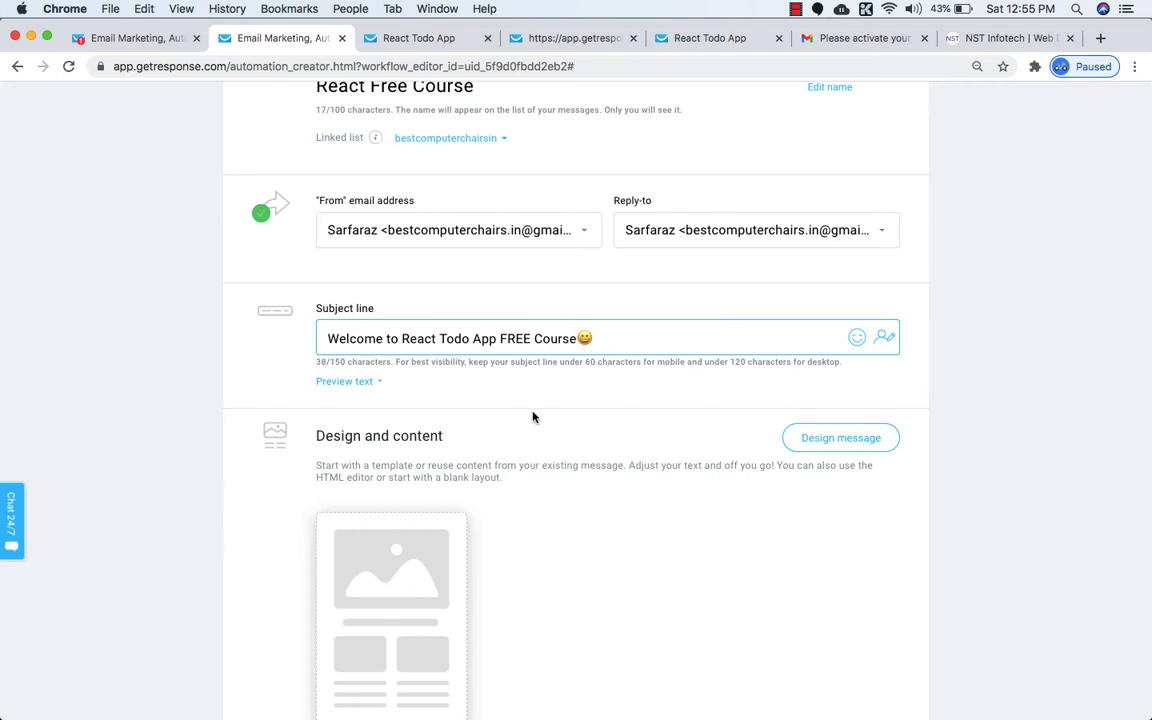
scroll(413, 394, "down", 3)
left_click(400, 475)
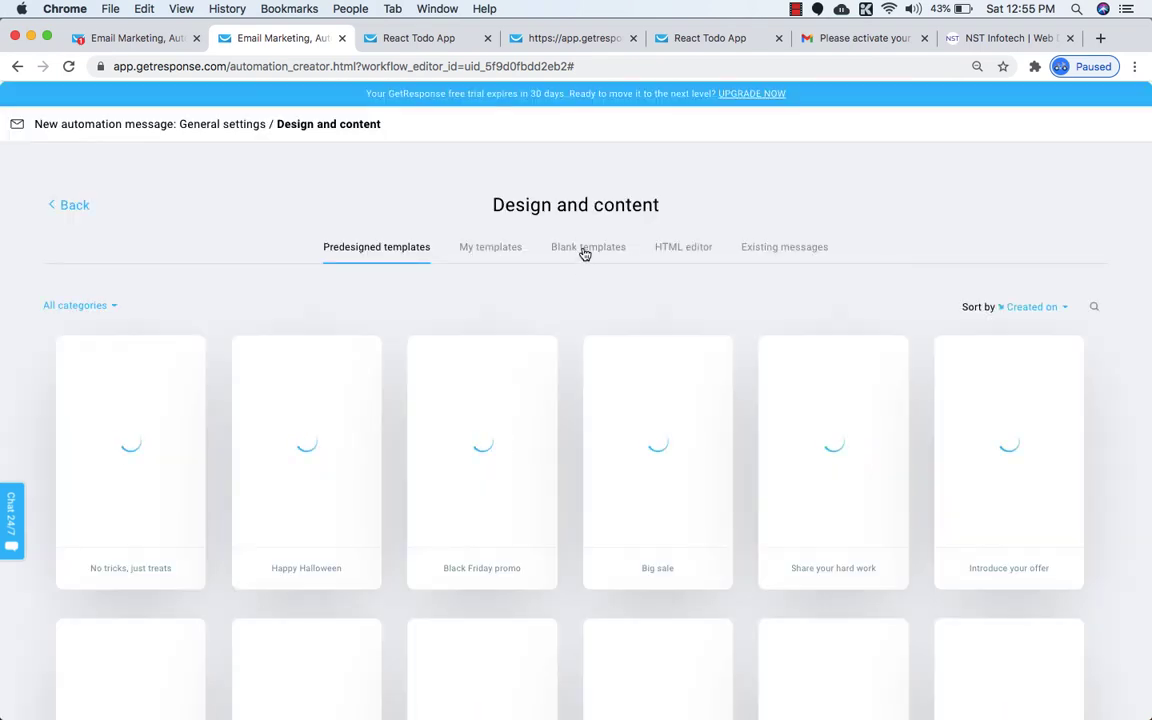
Show the Blank template layouts and check the React Forms signup tab.
left_click(586, 250)
mouse_move(621, 488)
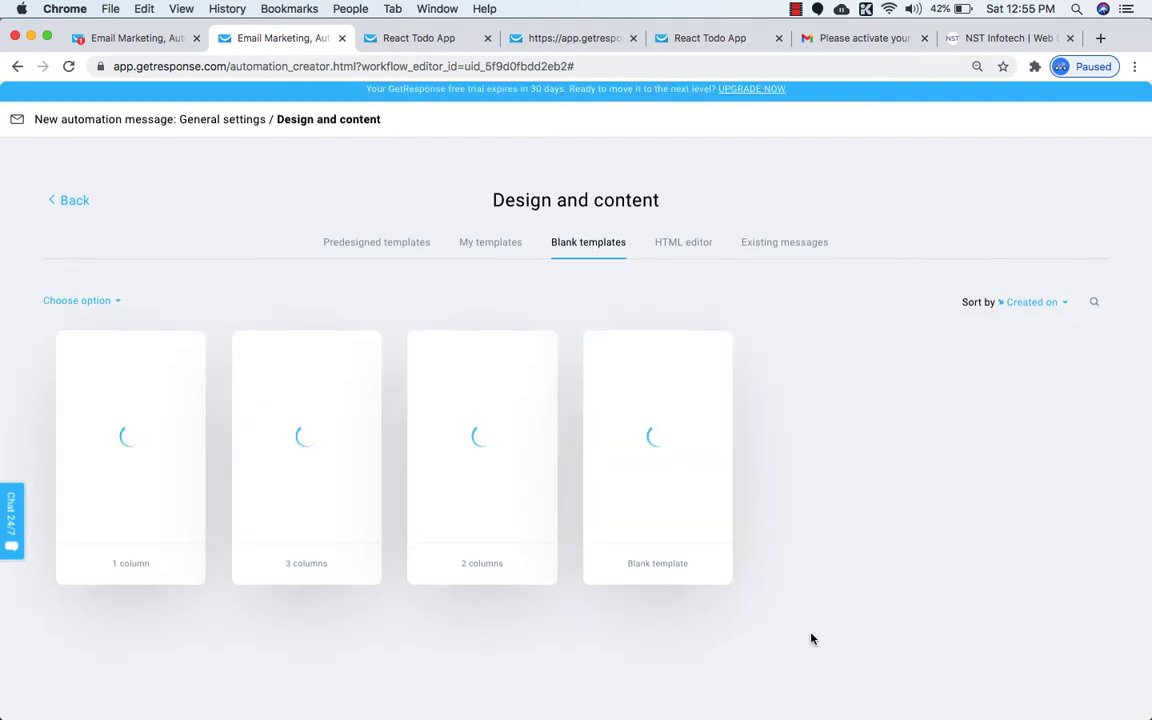
left_click(368, 46)
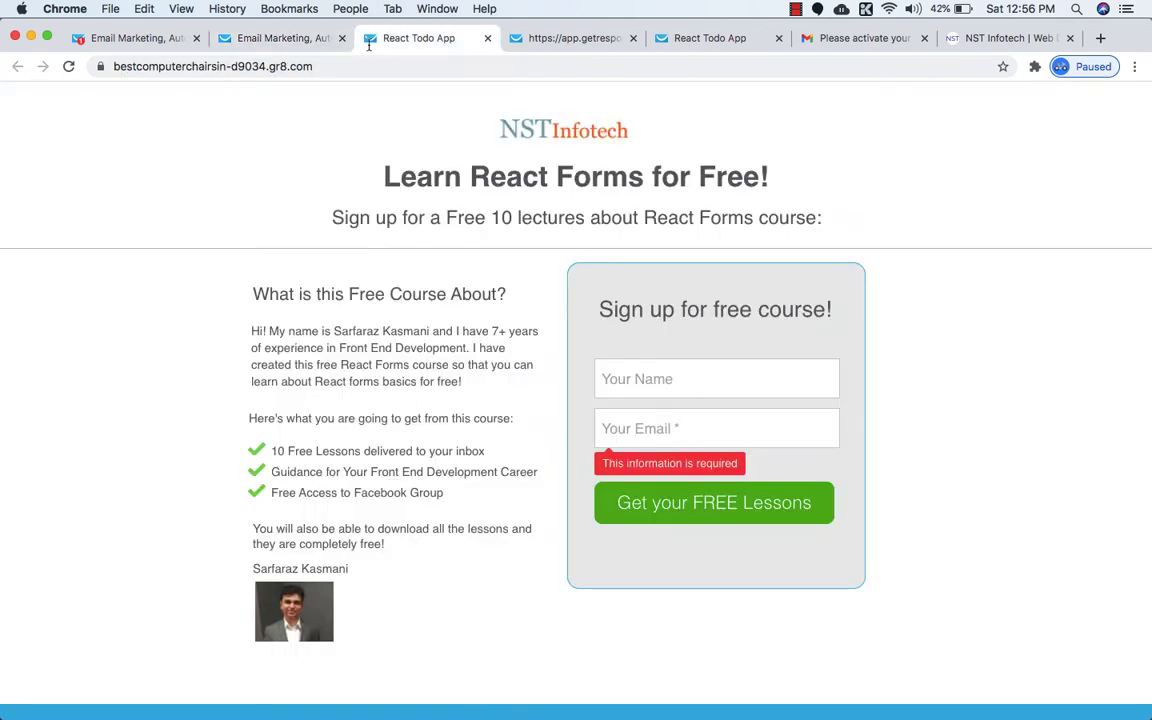
scroll(368, 211, "down", 3)
scroll(504, 442, "up", 3)
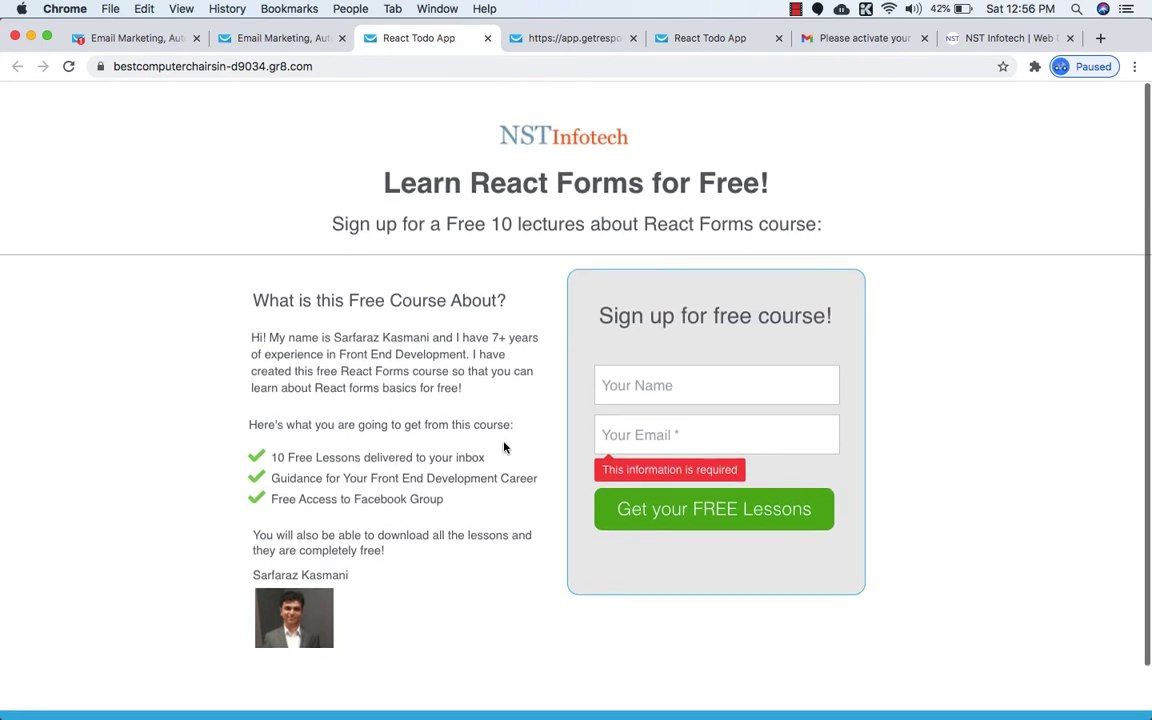
Close the landing-page preview and NST Infotech tabs and return to GetResponse.
left_click(540, 40)
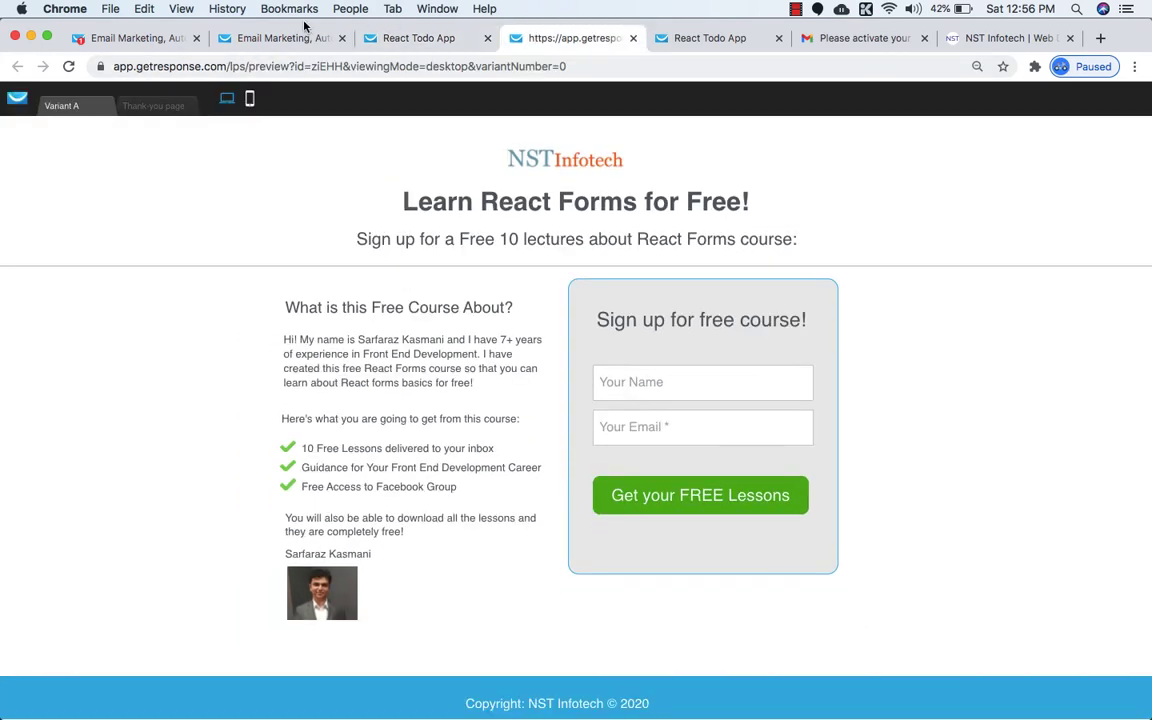
left_click(633, 39)
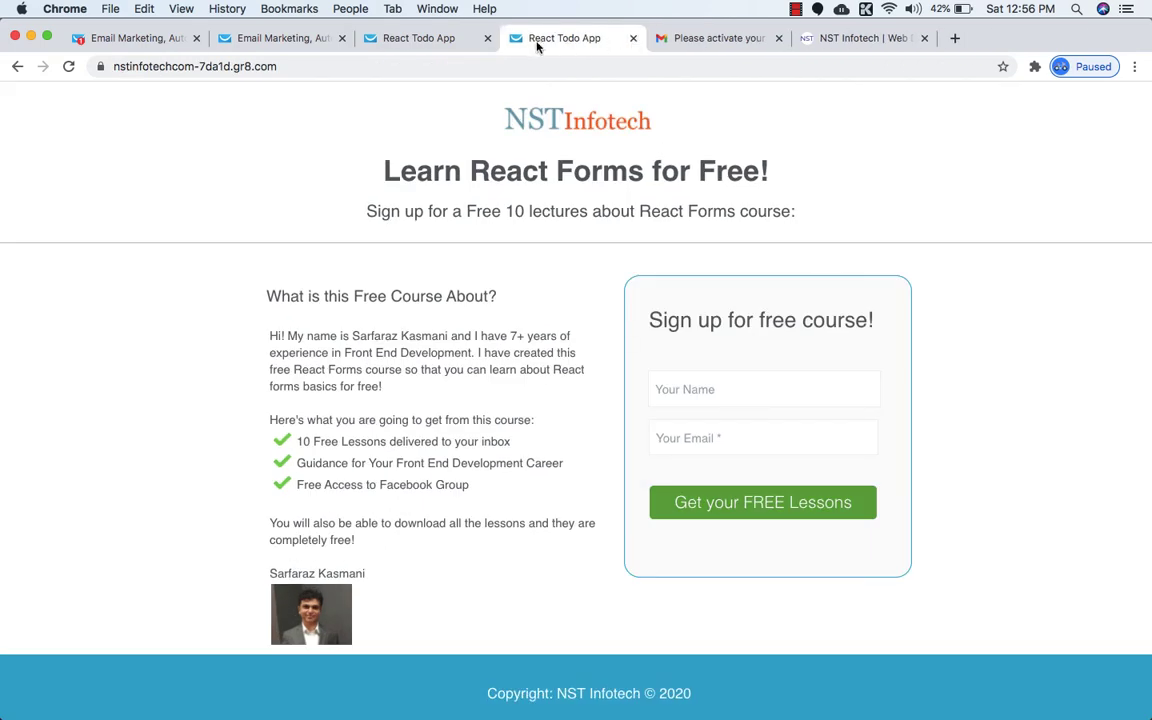
left_click(905, 39)
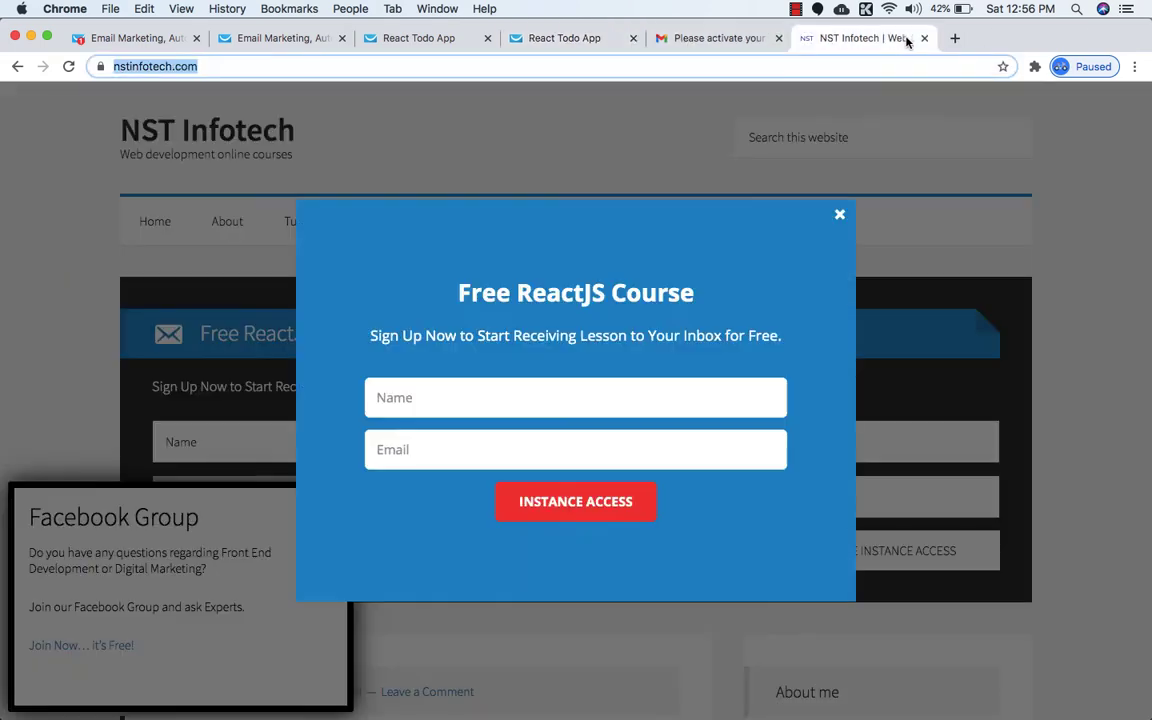
left_click(927, 38)
left_click(301, 42)
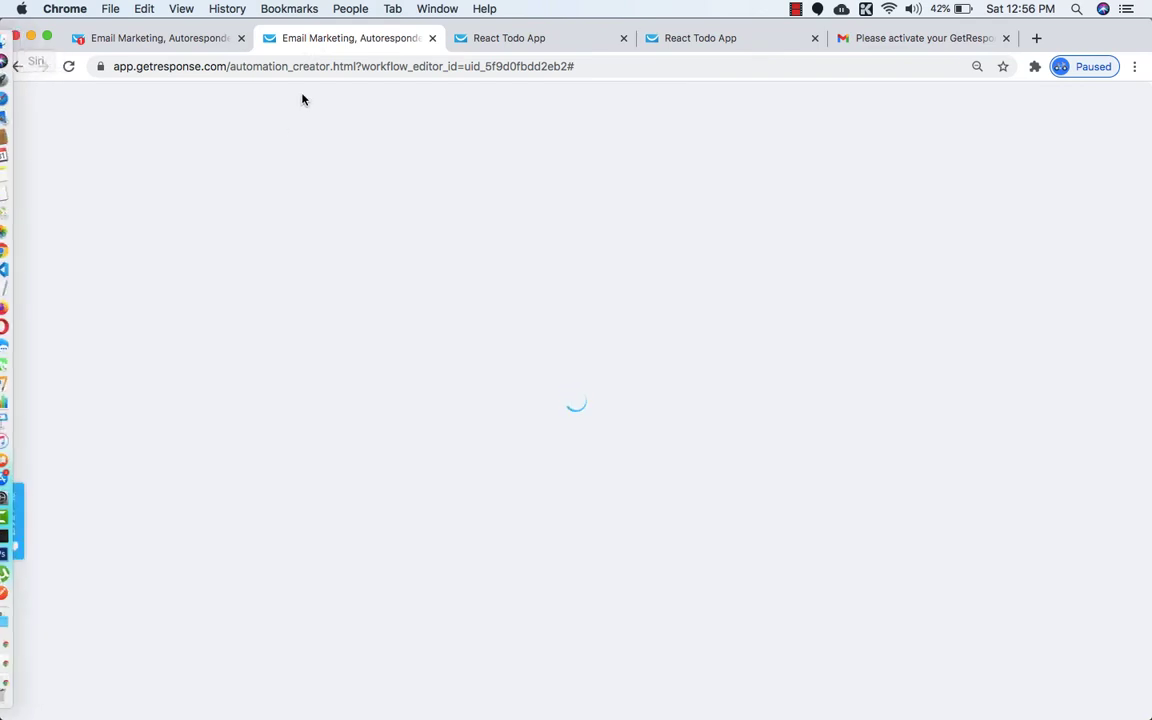
Reload the automation workflow editor.
left_click(430, 64)
key("Return")
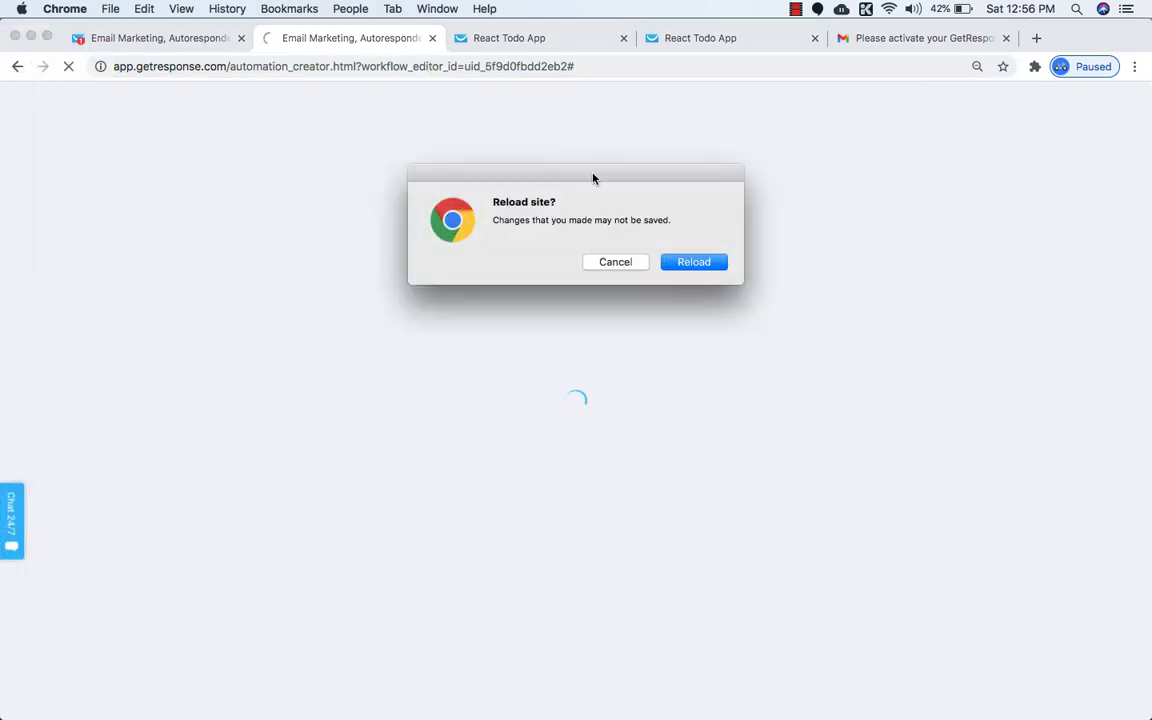
left_click(694, 262)
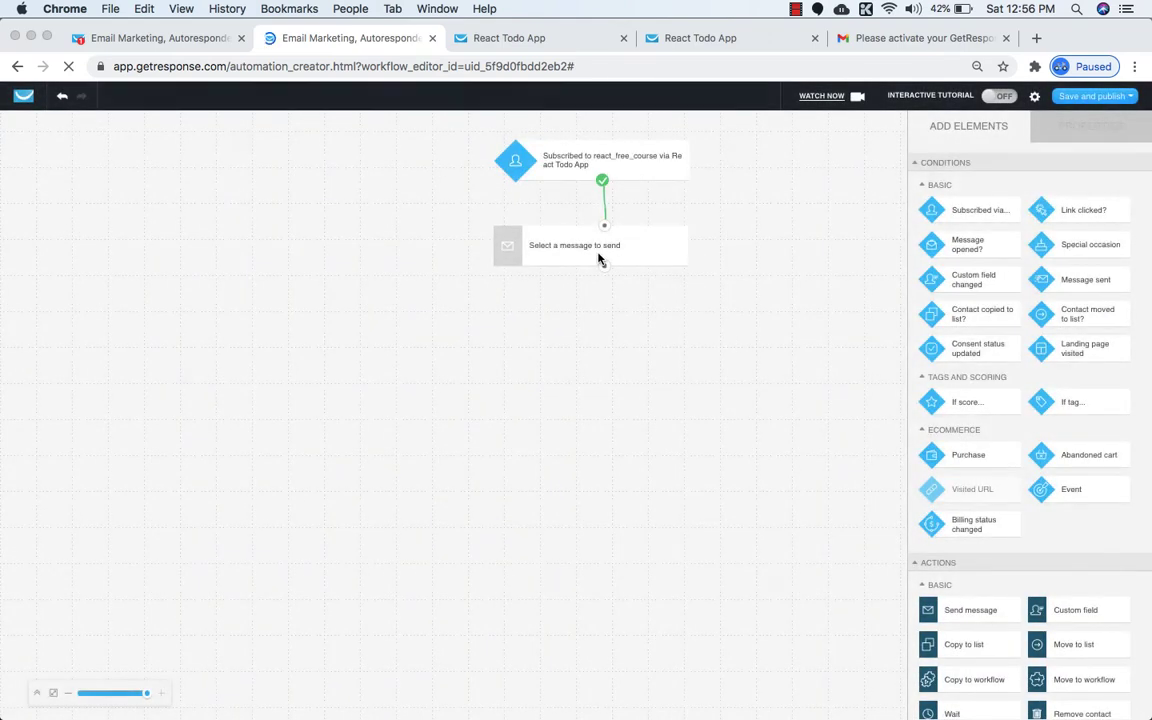
Check the send step's message list without choosing one, then leave the editor for the dashboard.
left_click(600, 260)
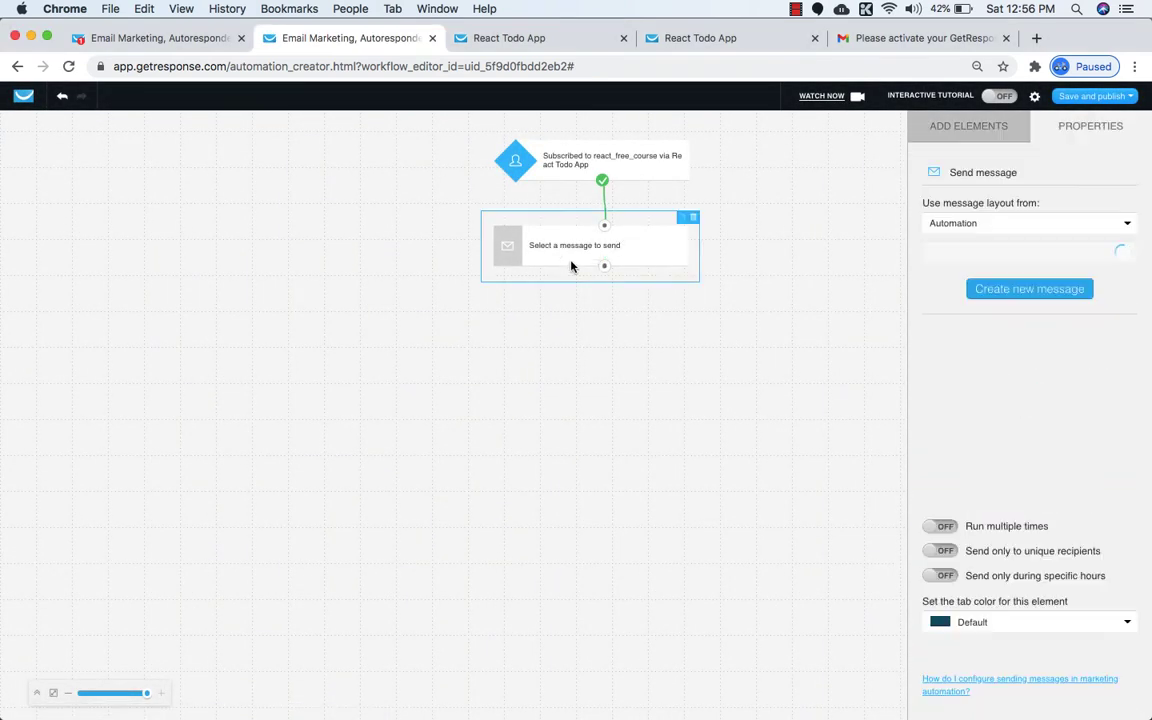
left_click(998, 256)
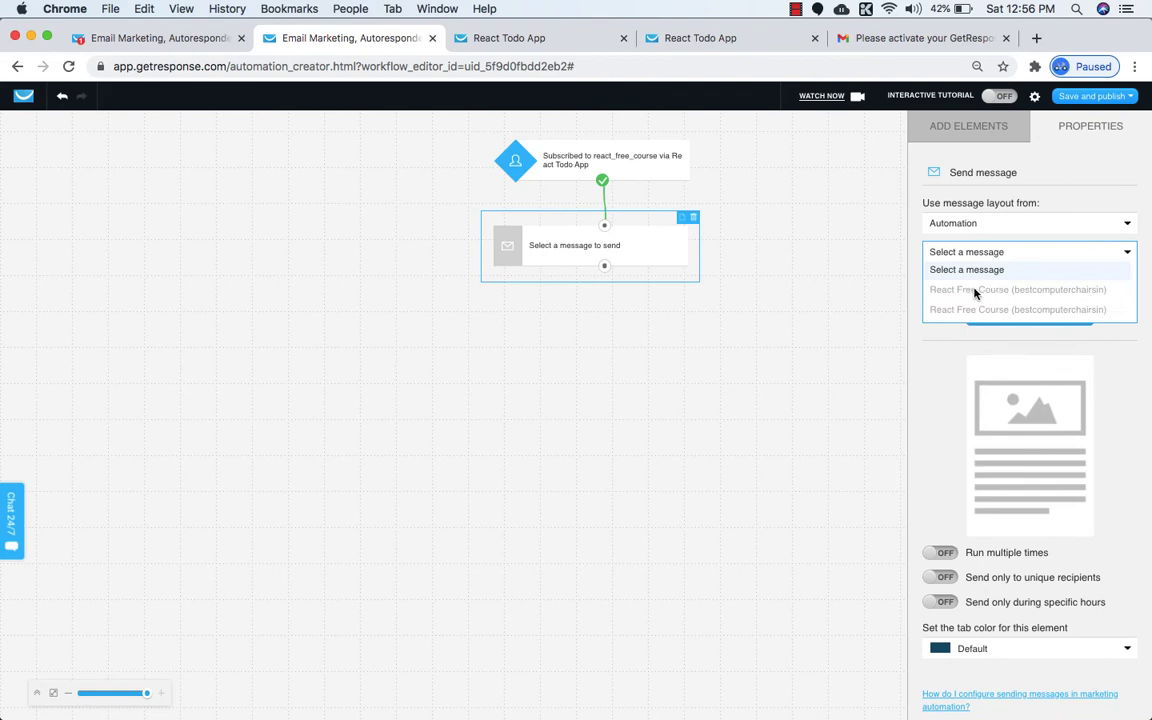
left_click(925, 369)
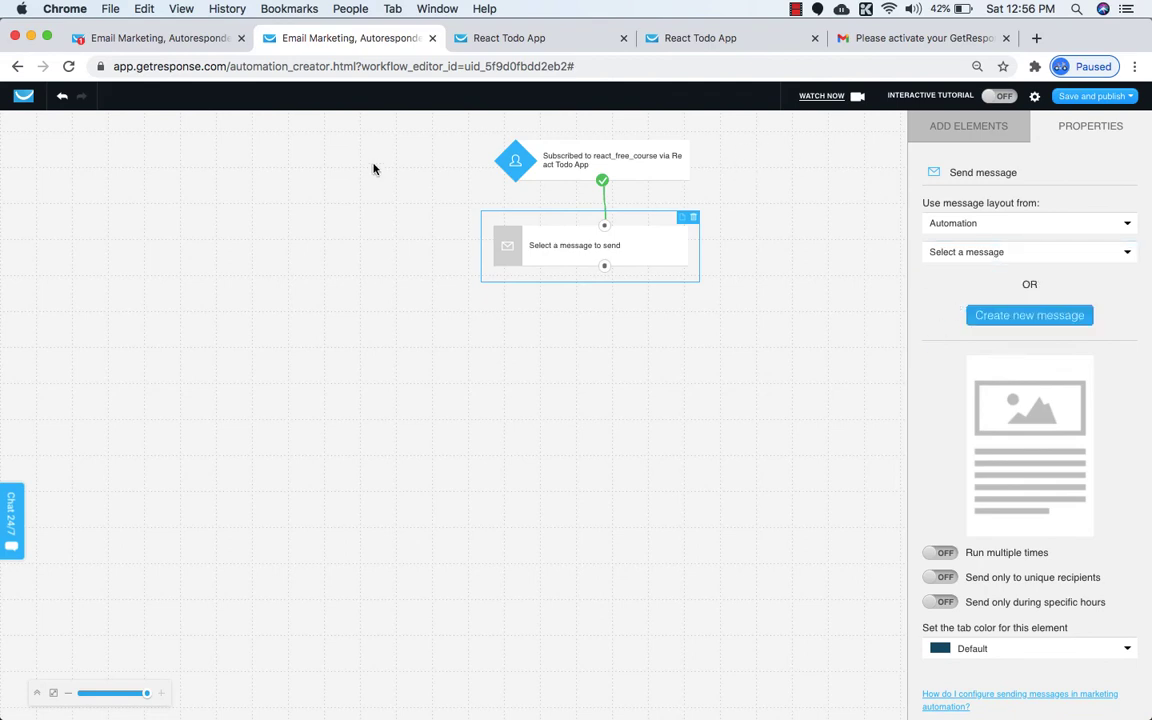
left_click(22, 100)
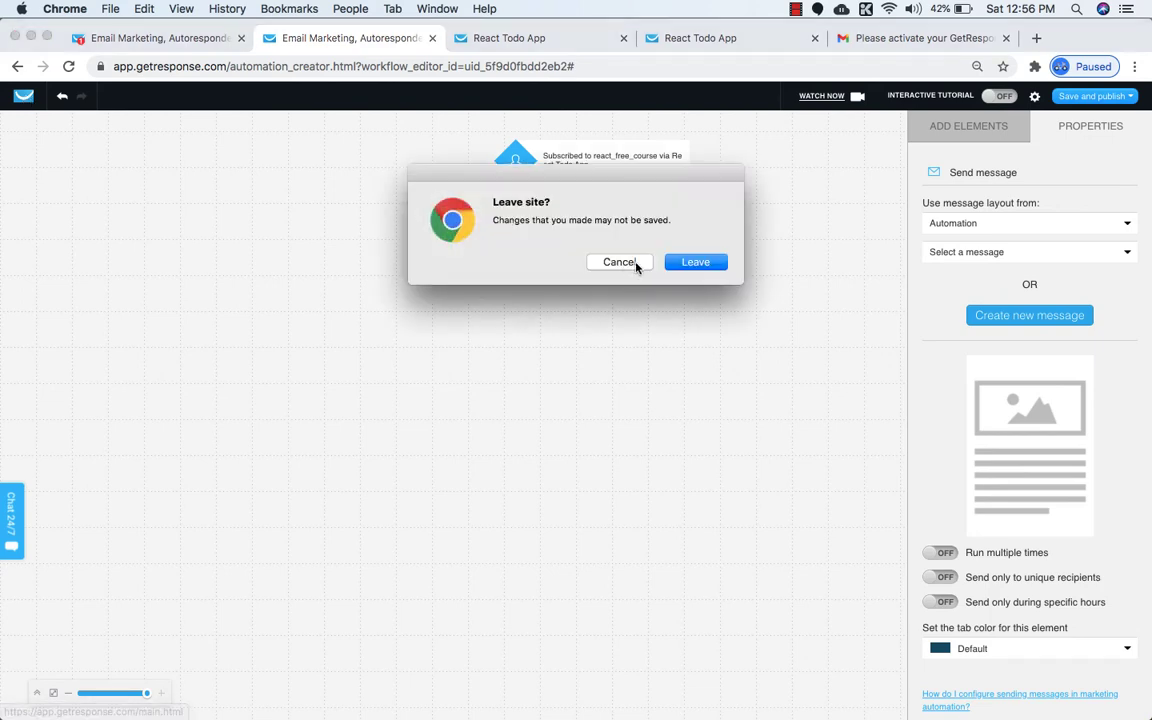
left_click(676, 261)
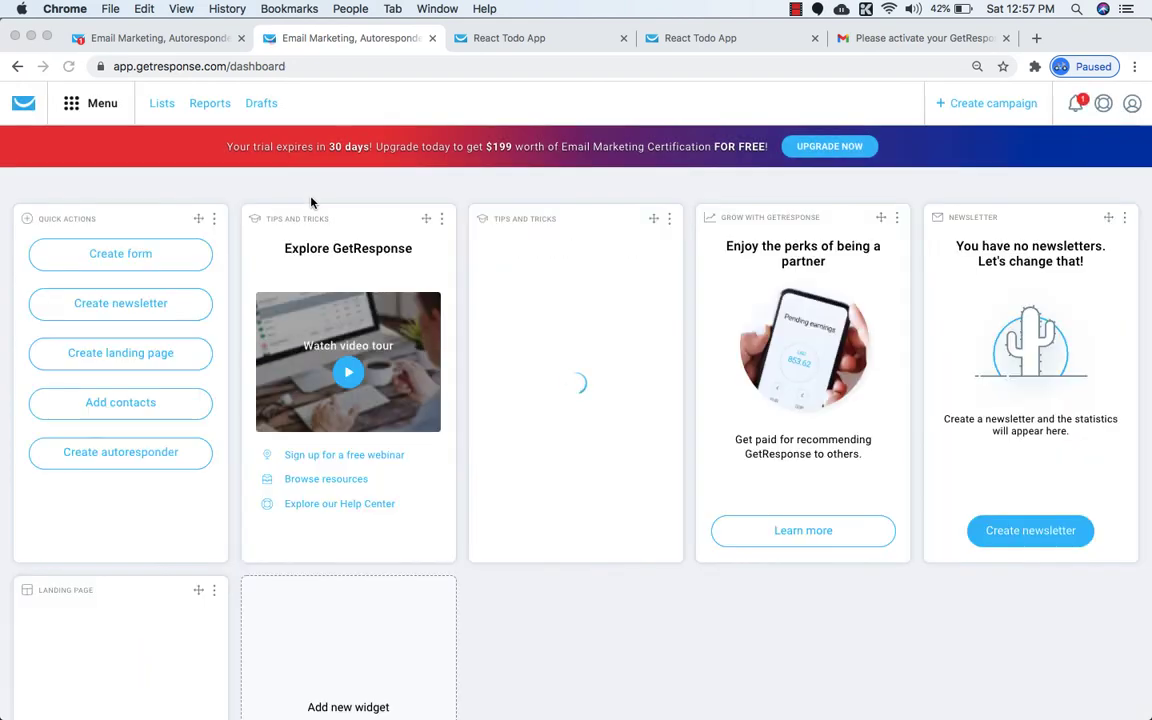
Create a Welcome email automation from the Simple welcome message template.
left_click(78, 106)
left_click(75, 226)
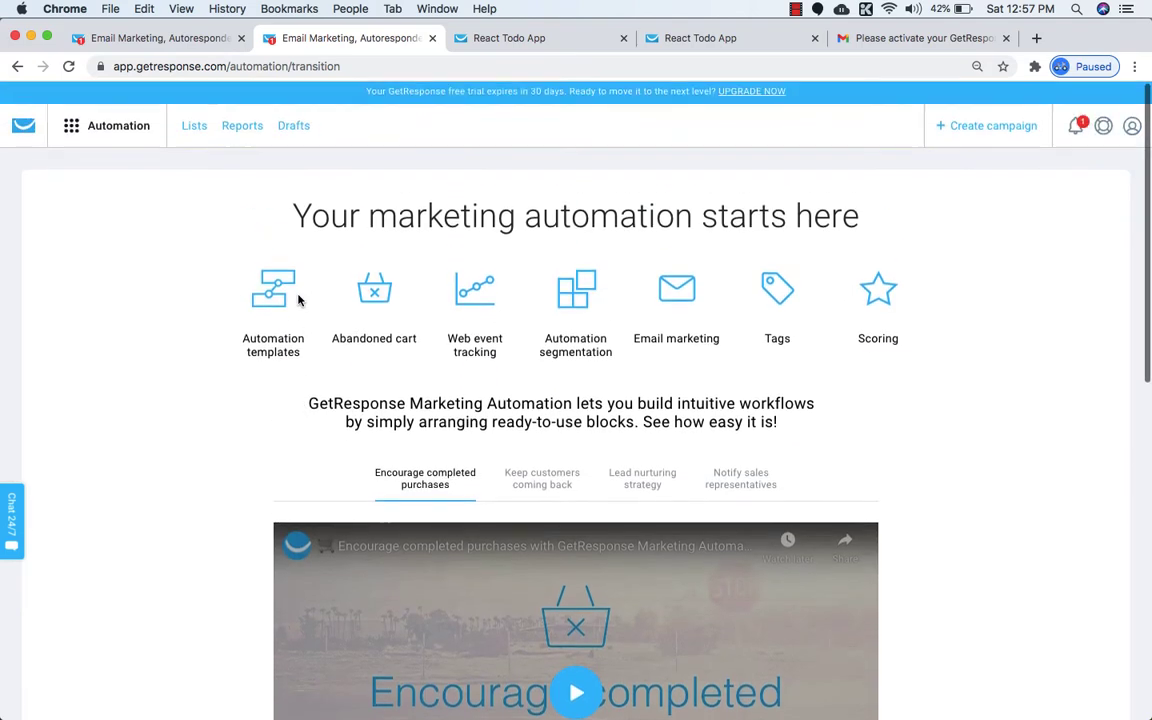
left_click(1000, 125)
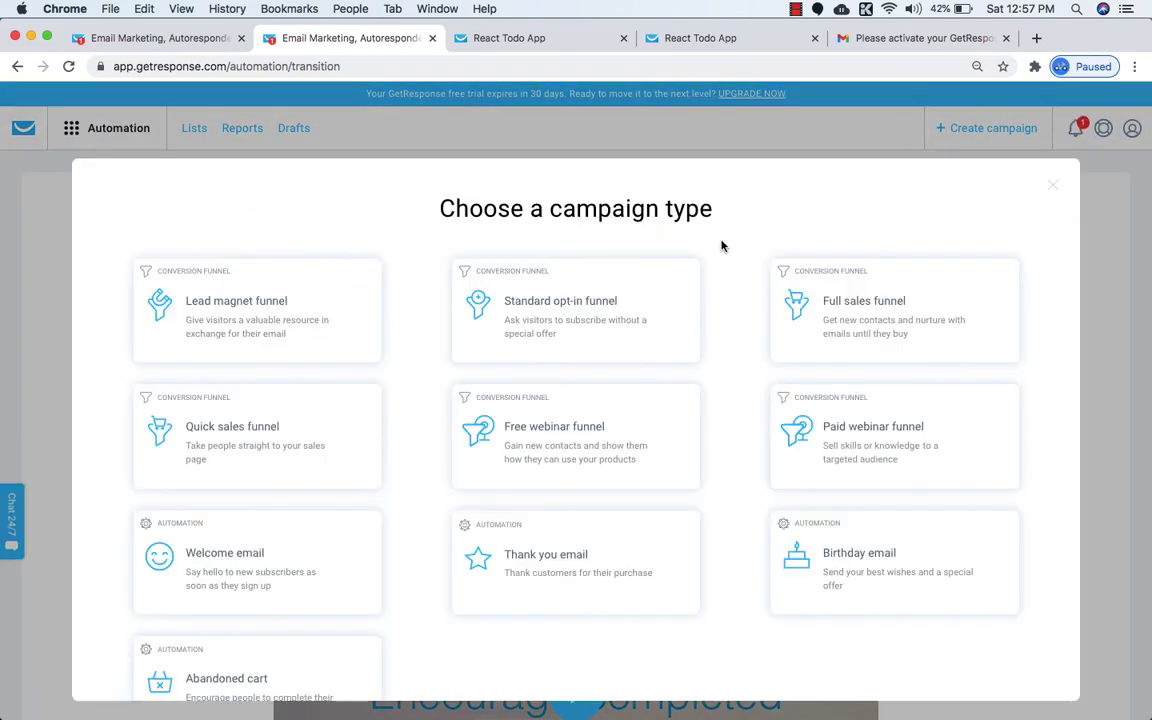
left_click(250, 562)
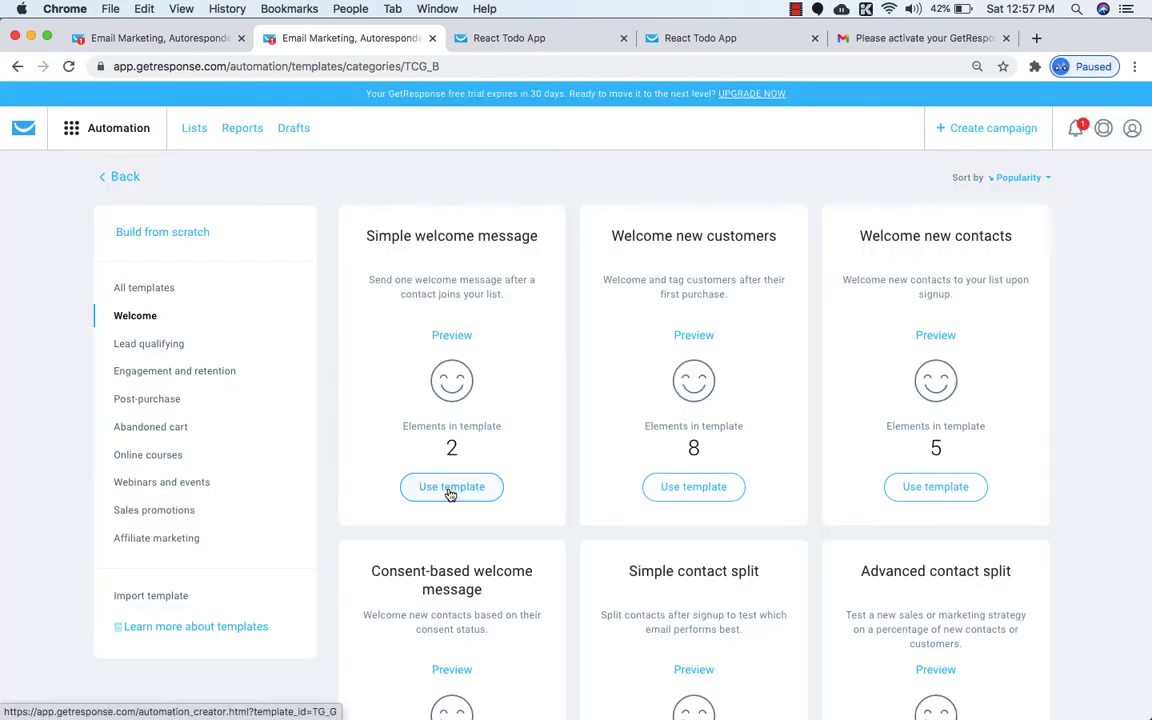
left_click(451, 488)
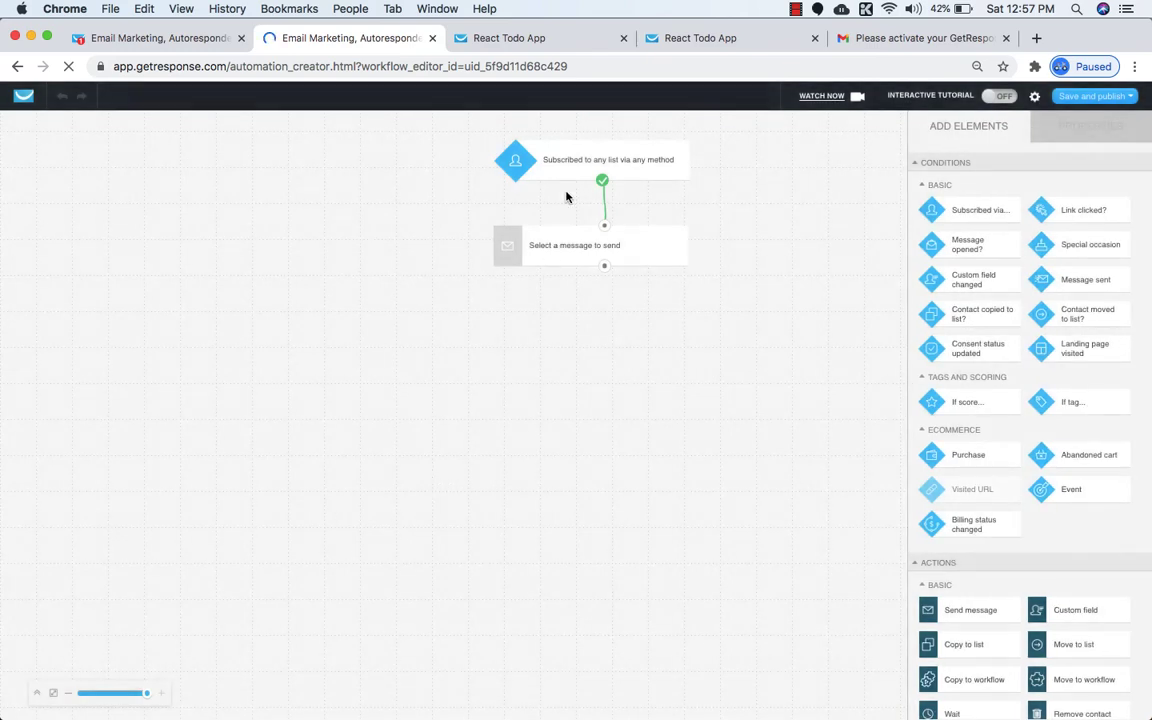
Set the Subscribe trigger to the specific list react_free_course.
left_click(637, 161)
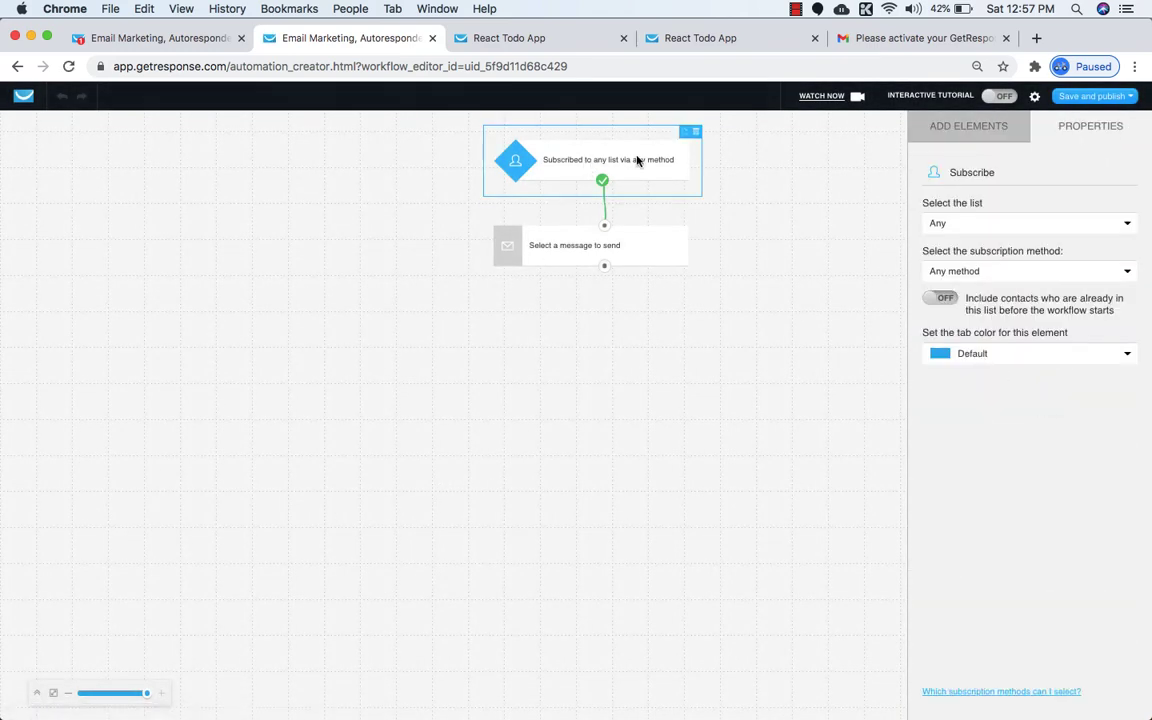
left_click(985, 222)
left_click(958, 260)
left_click(976, 259)
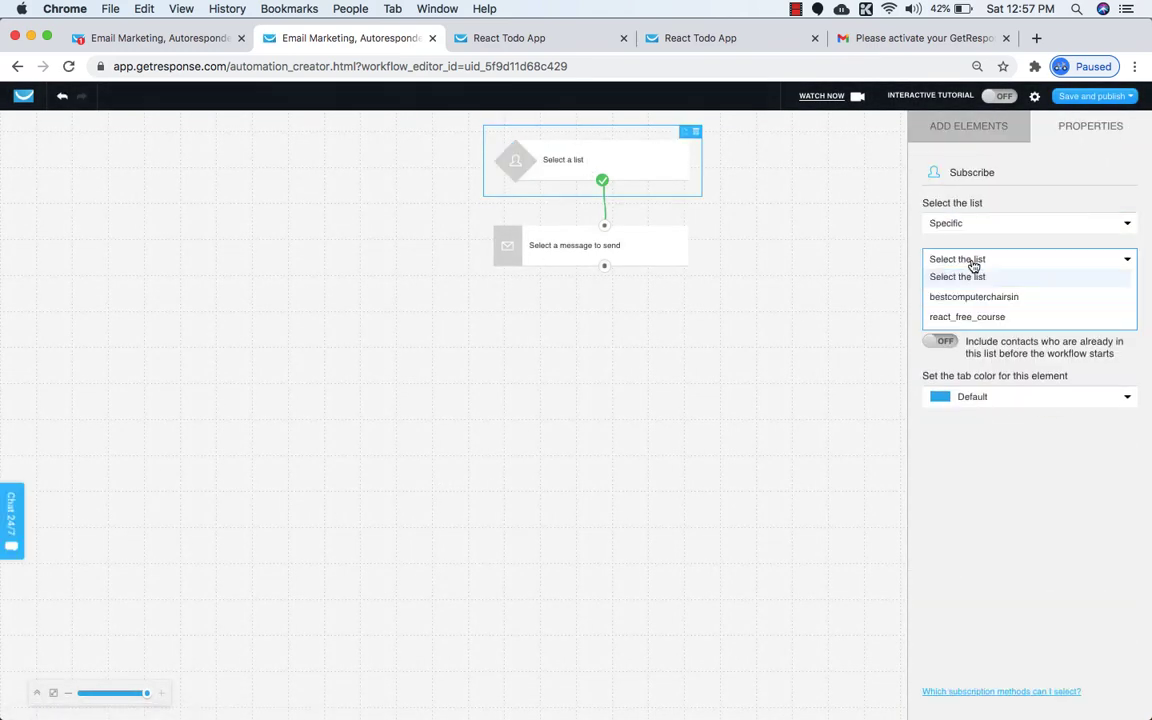
left_click(964, 318)
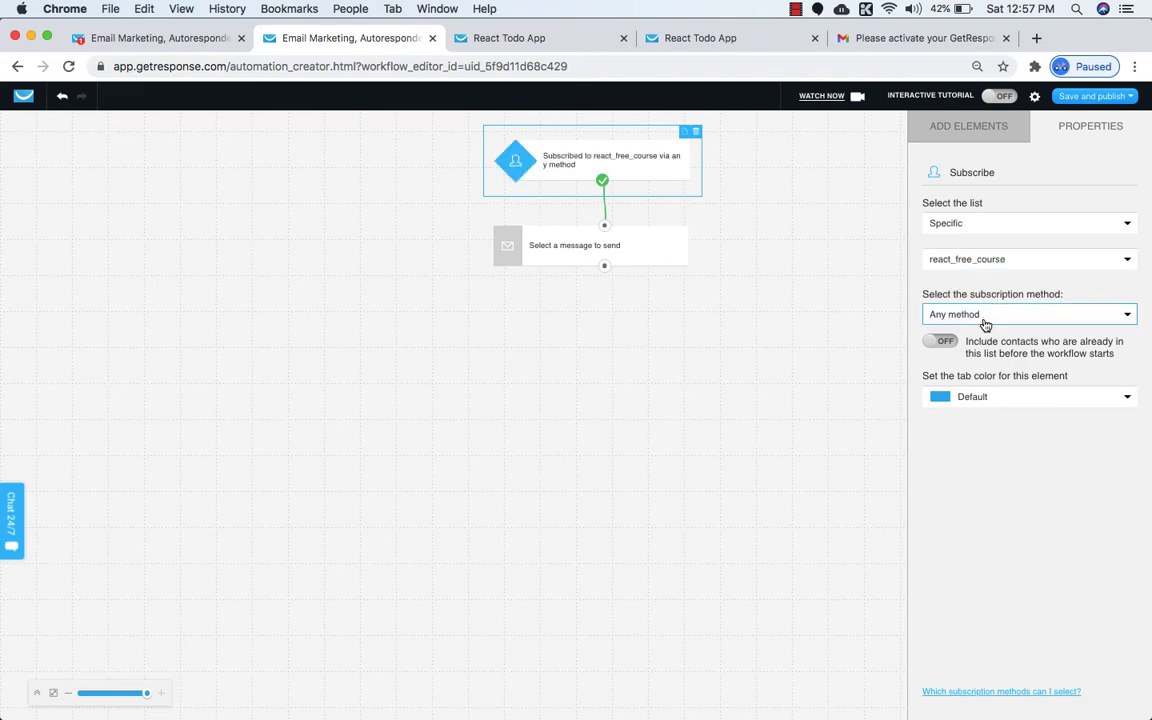
Limit subscriptions to the React Todo App landing page and save the workflow.
left_click(984, 318)
left_click(953, 440)
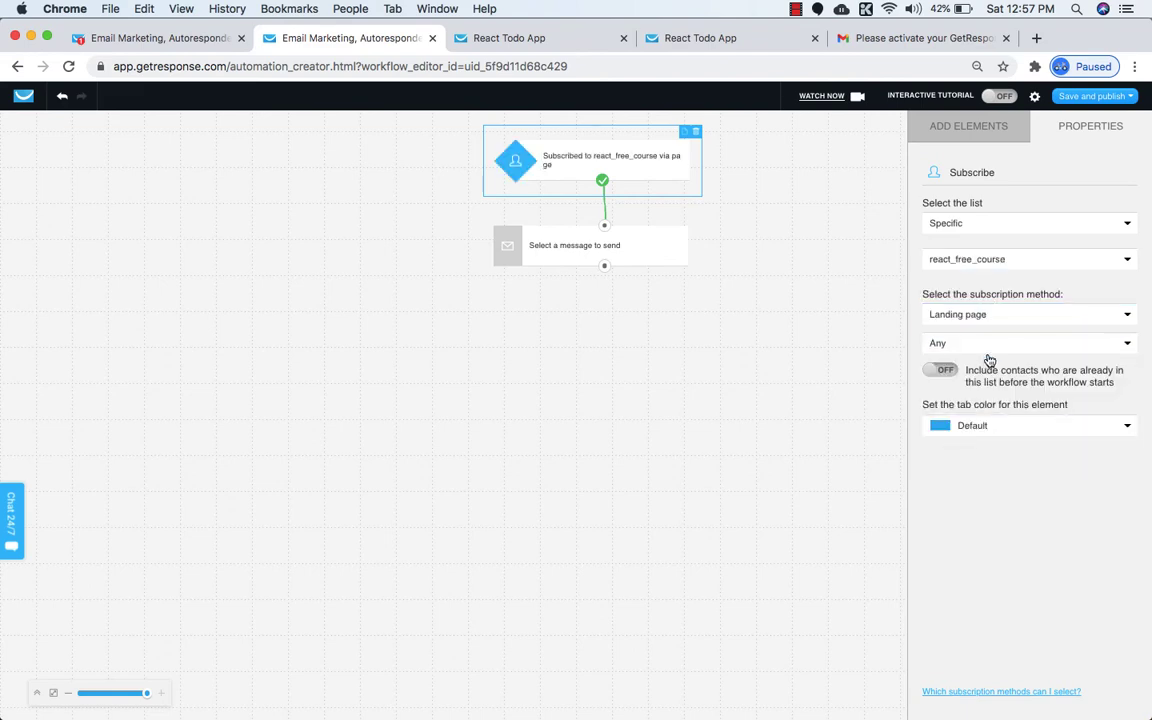
left_click(990, 345)
left_click(980, 382)
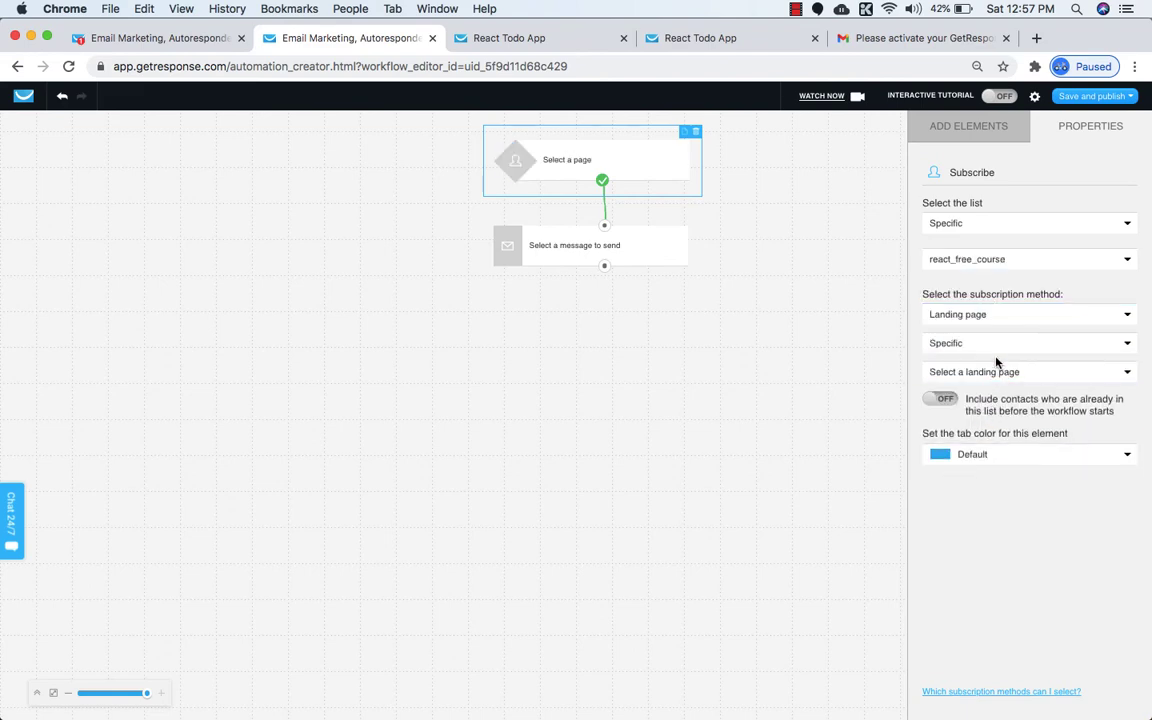
left_click(995, 373)
left_click(969, 411)
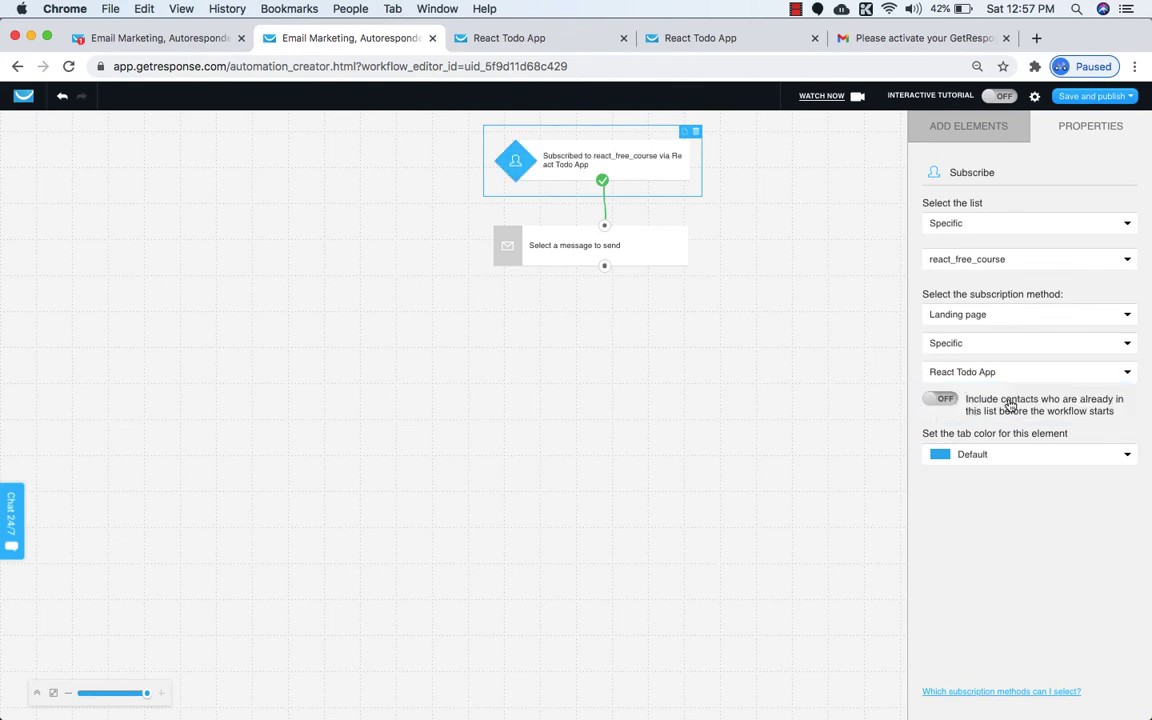
left_click(1094, 96)
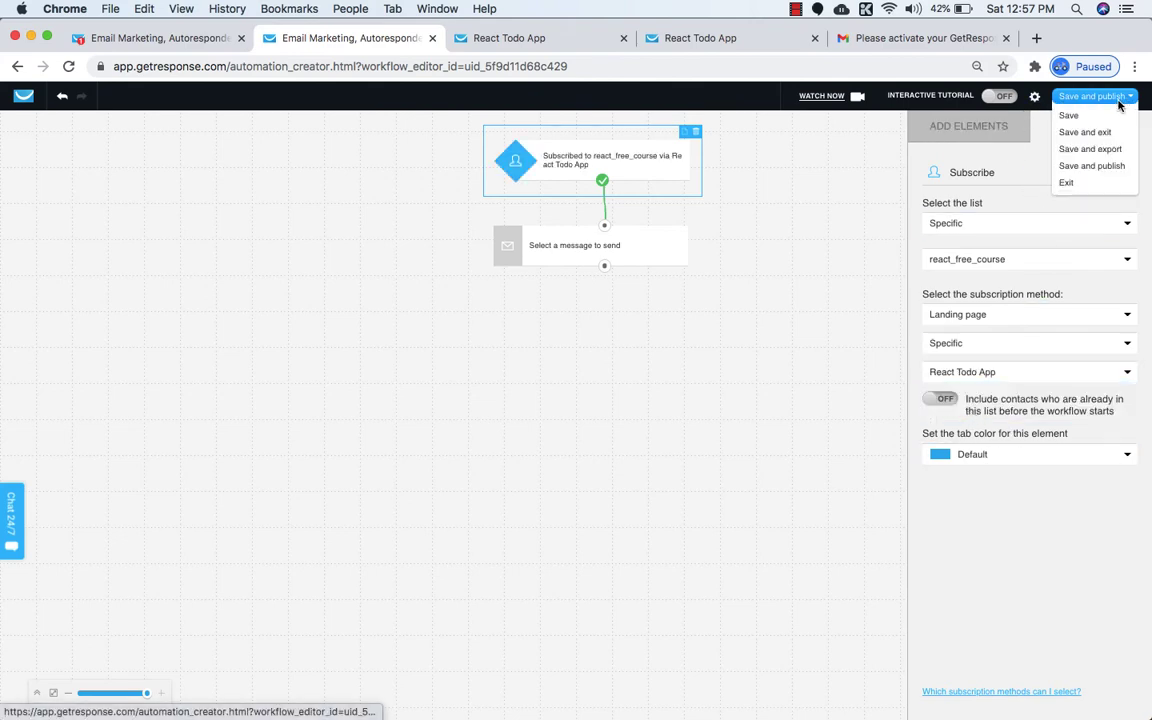
left_click(1069, 117)
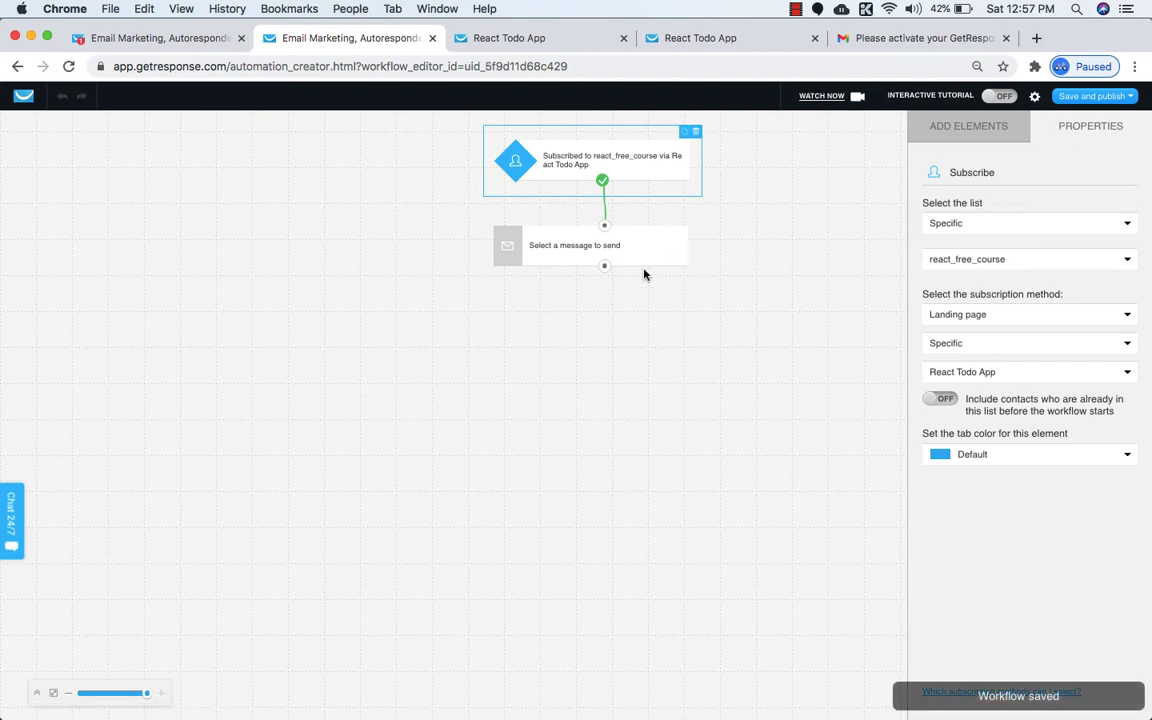
left_click(585, 248)
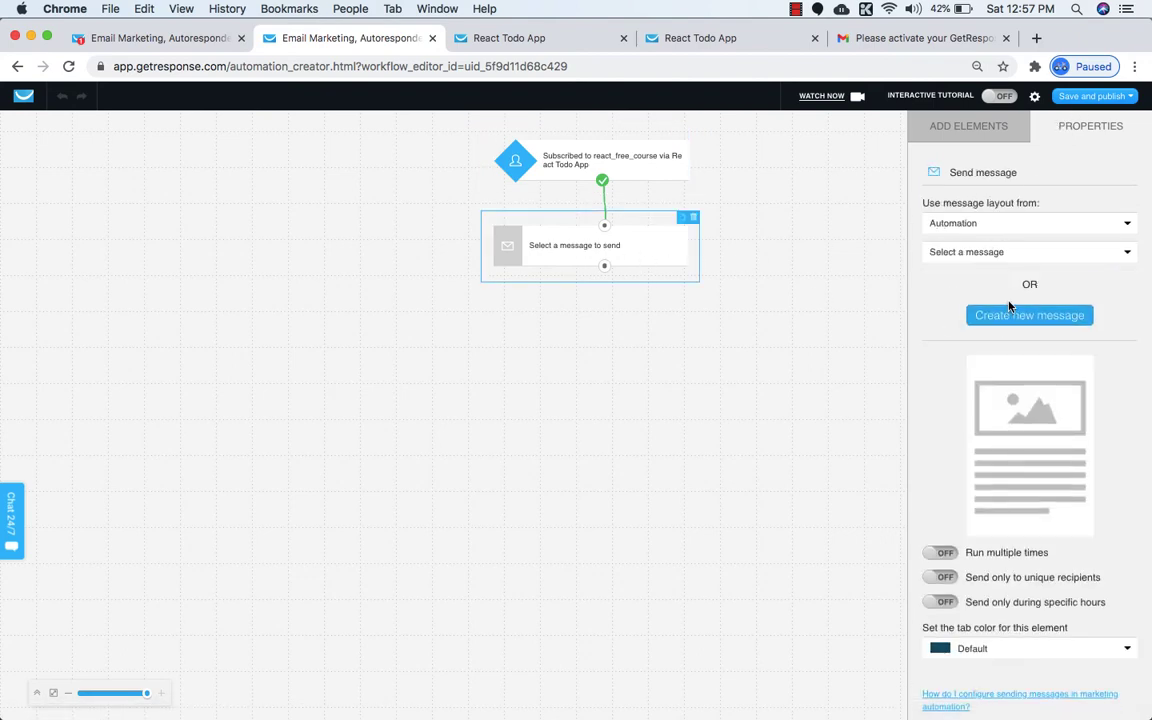
Create a new message for the send-message step.
left_click(1016, 253)
left_click(1005, 254)
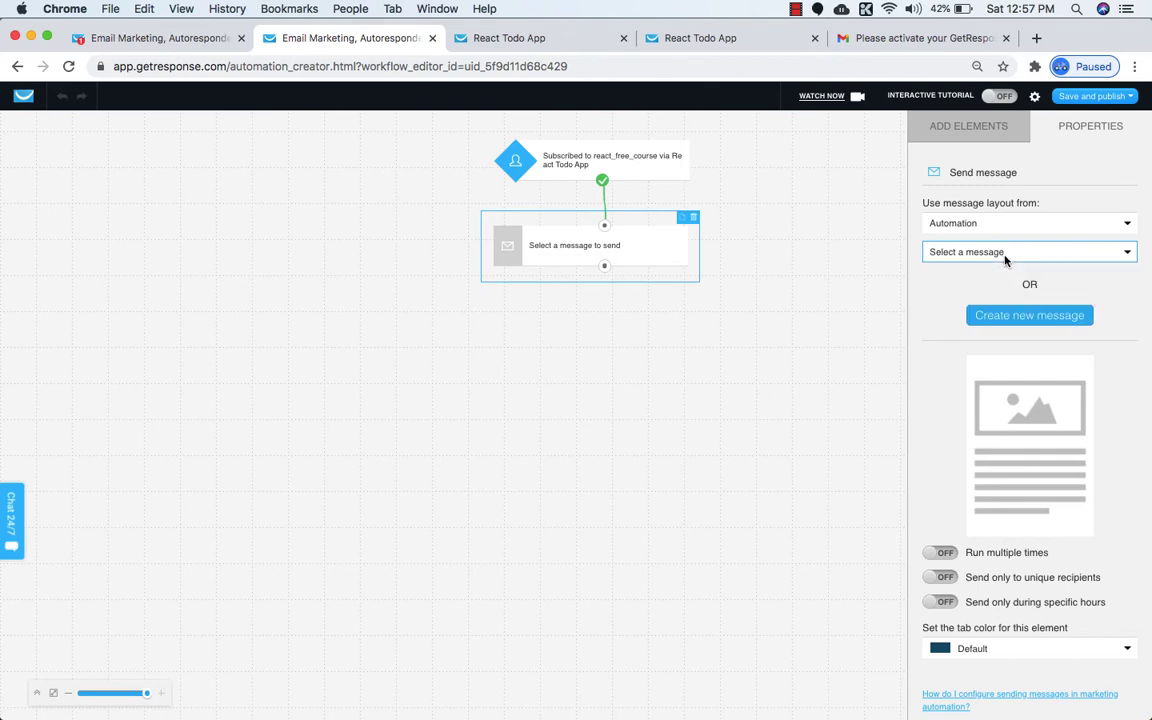
left_click(1010, 315)
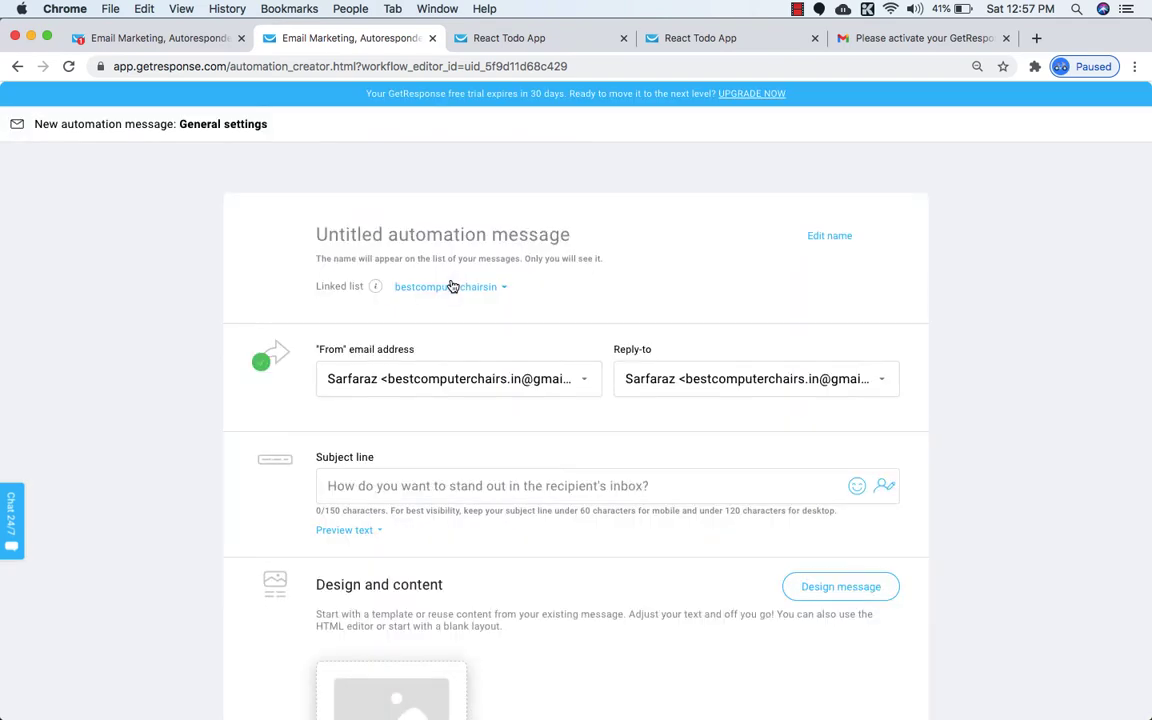
Name the message 'React Free Course' and begin the subject with 'Welcome to'.
left_click(420, 235)
type("REa")
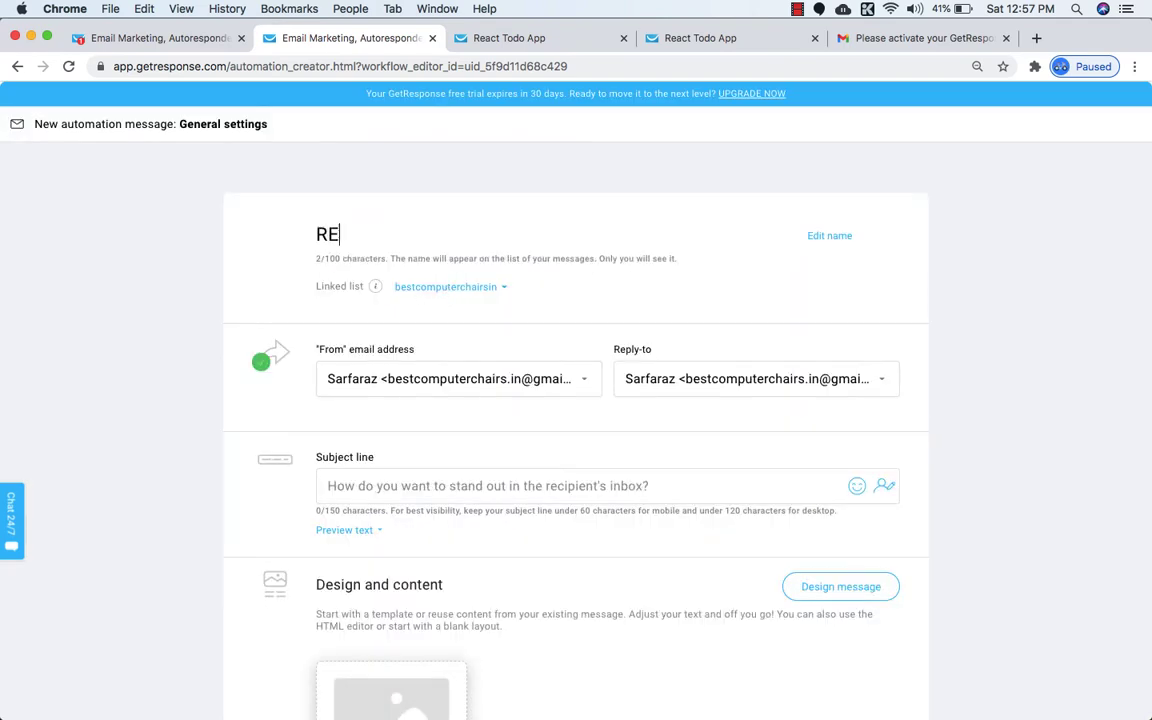
key("BackSpace")
type("eact Free Clu")
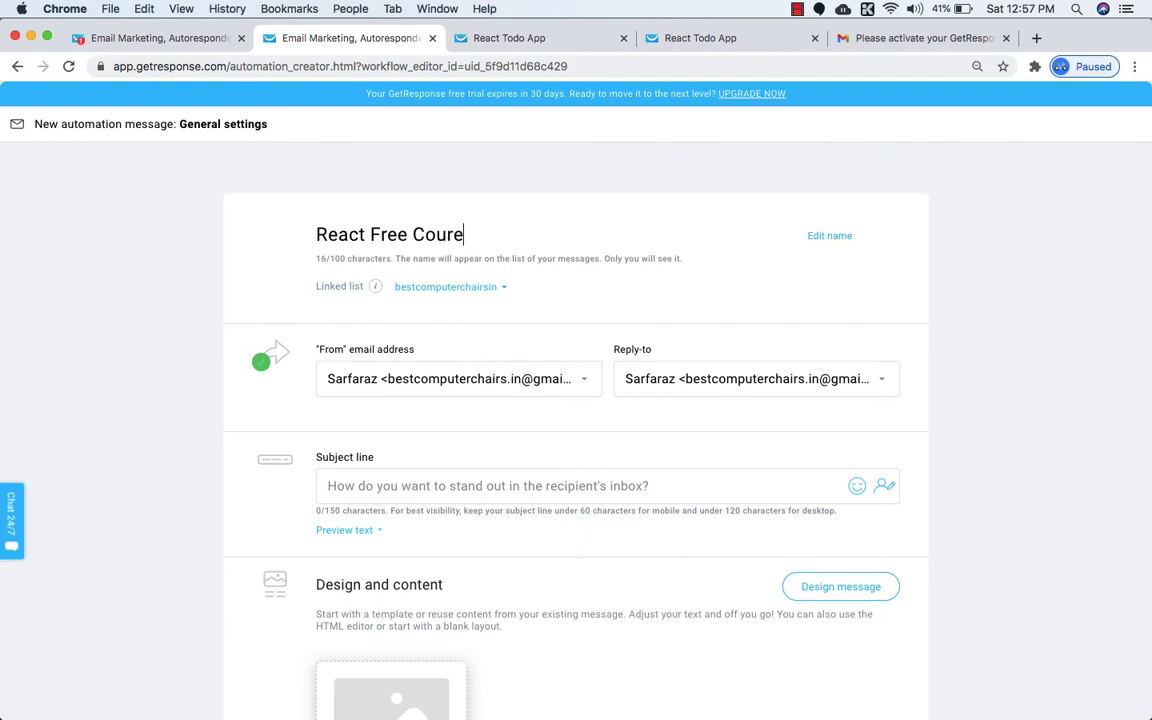
key("BackSpace")
type("se")
scroll(400, 360, "down", 3)
left_click(407, 319)
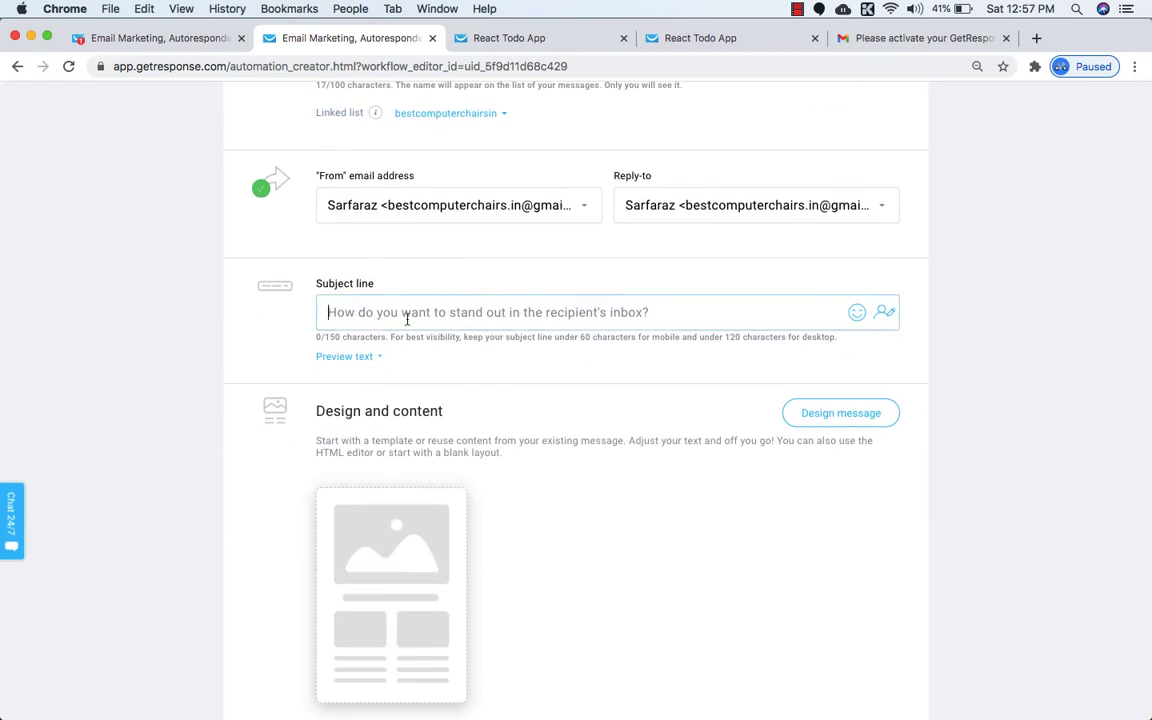
type("Welcome ")
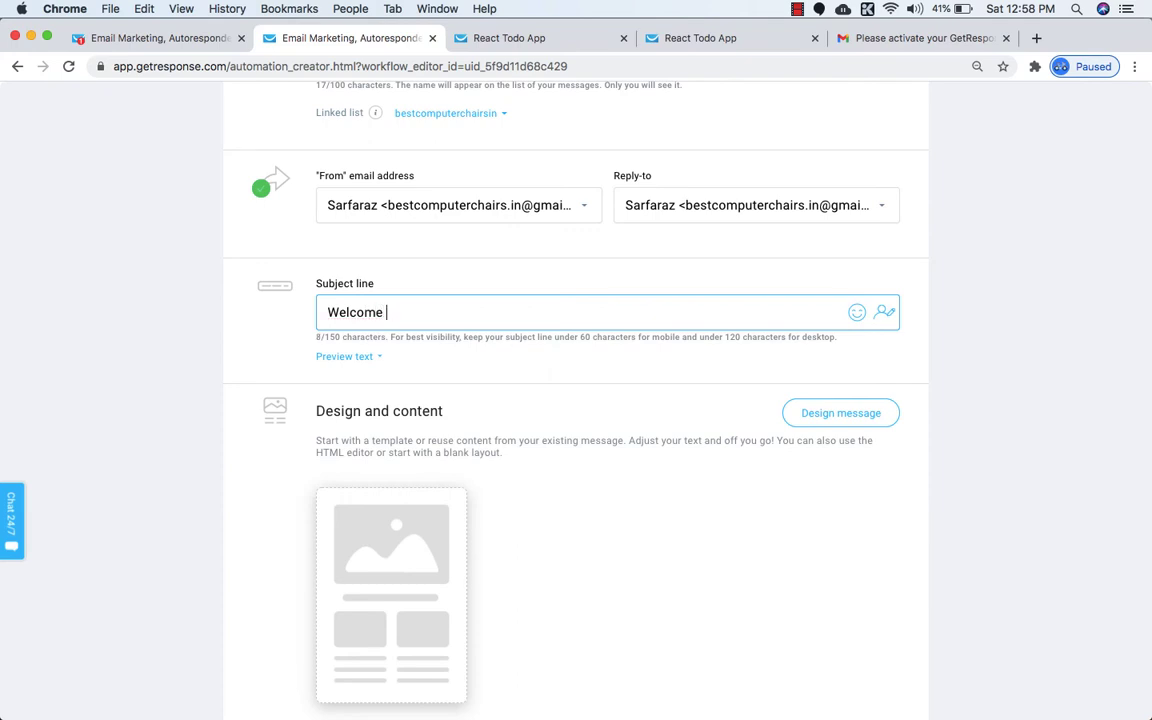
type("to React Todo App FREE Course")
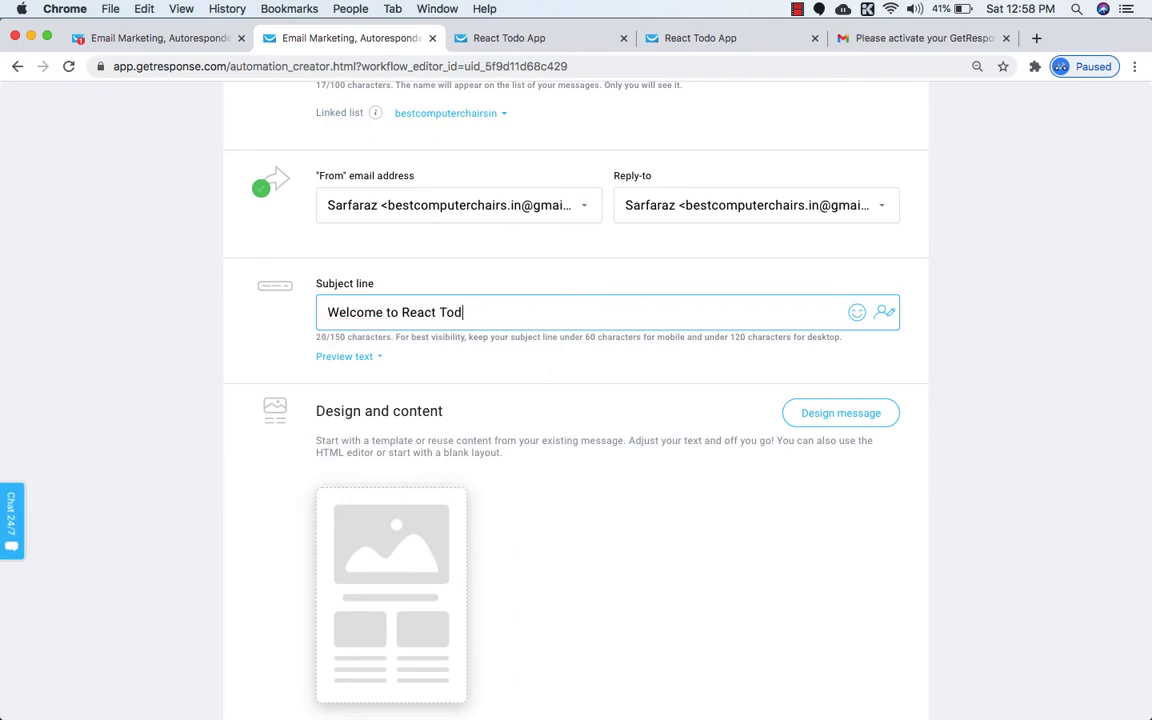
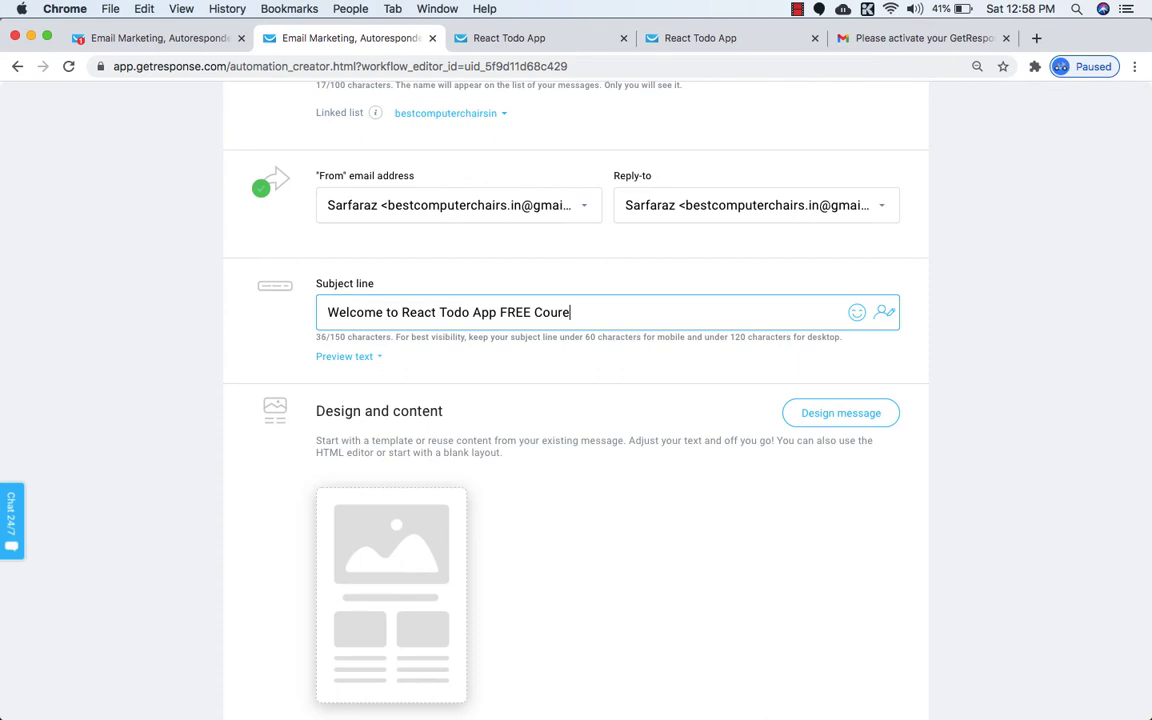
Append a grinning emoji to the subject line and go on to design the message.
left_click(856, 314)
left_click(662, 426)
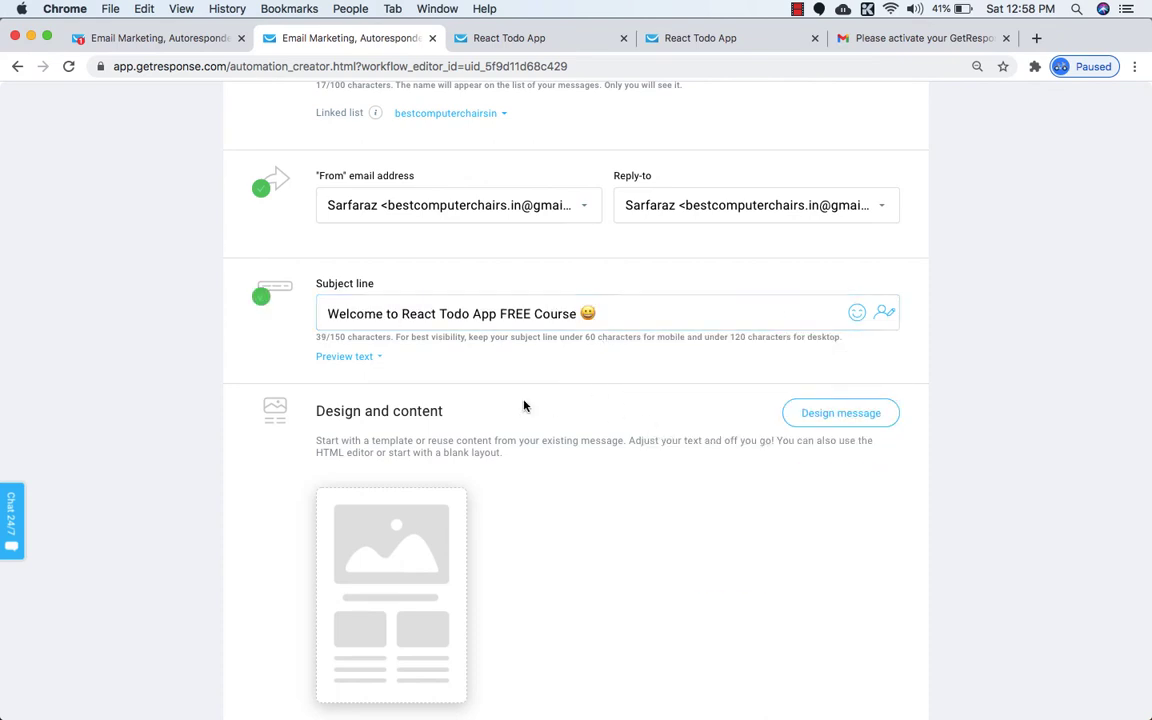
scroll(470, 432, "down", 3)
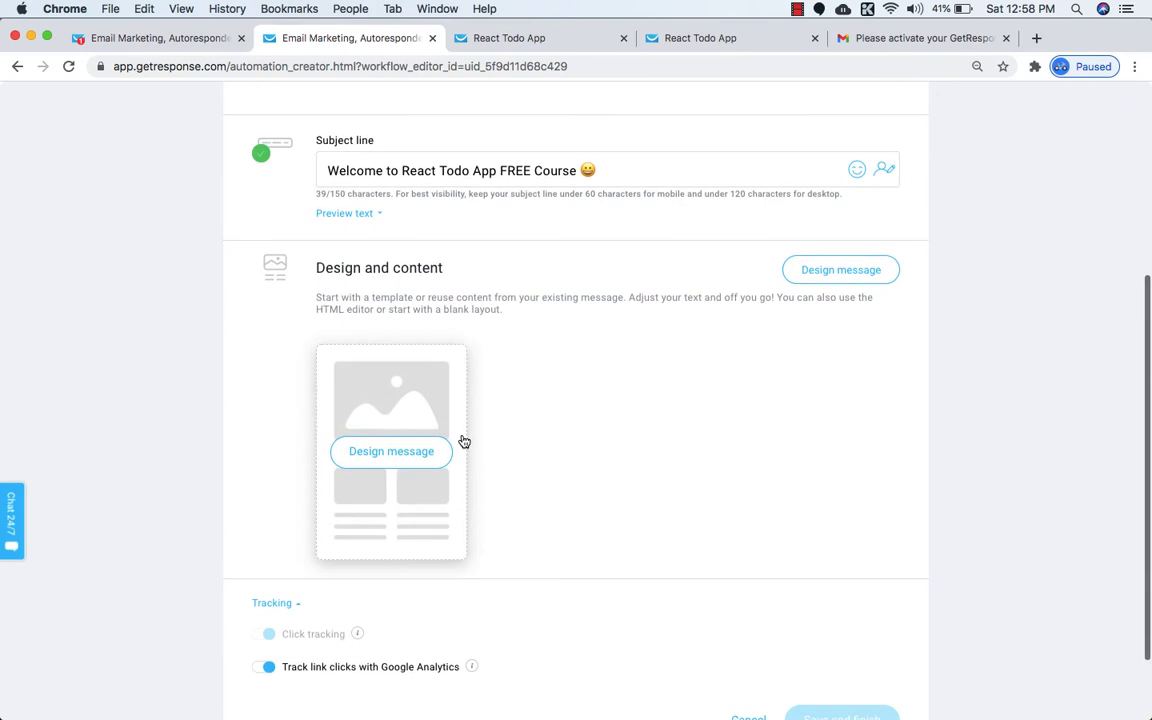
left_click(379, 450)
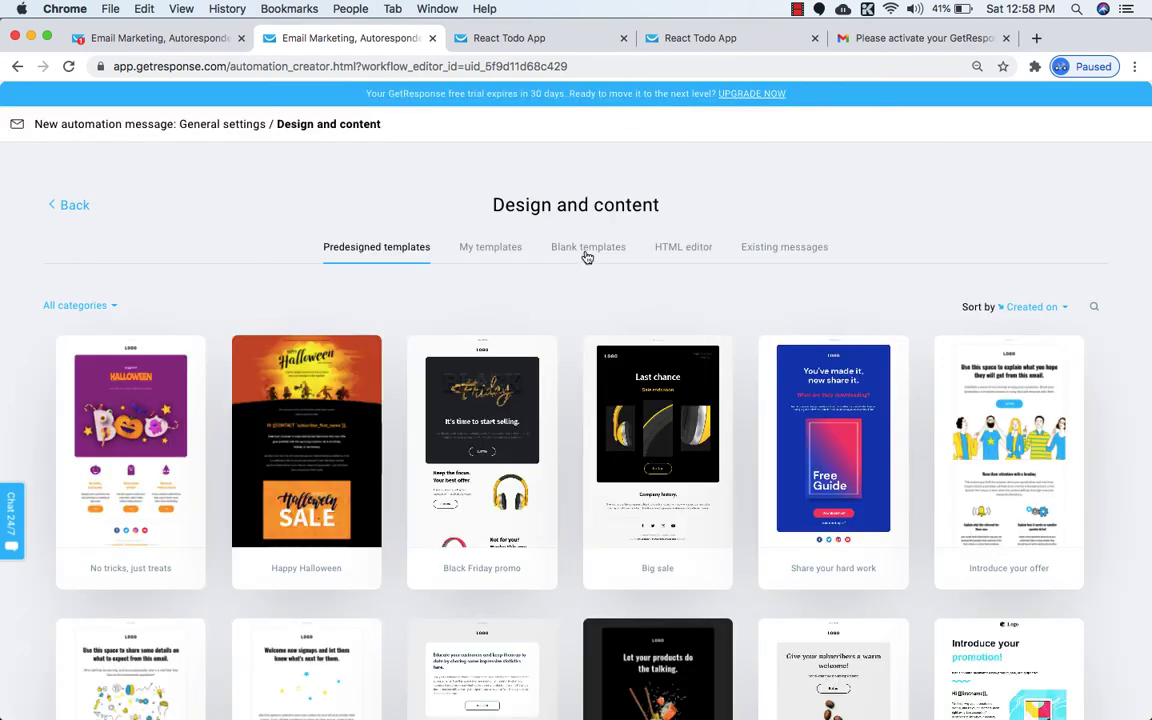
Compare Blank templates with Existing messages, then use the empty blank template.
left_click(587, 250)
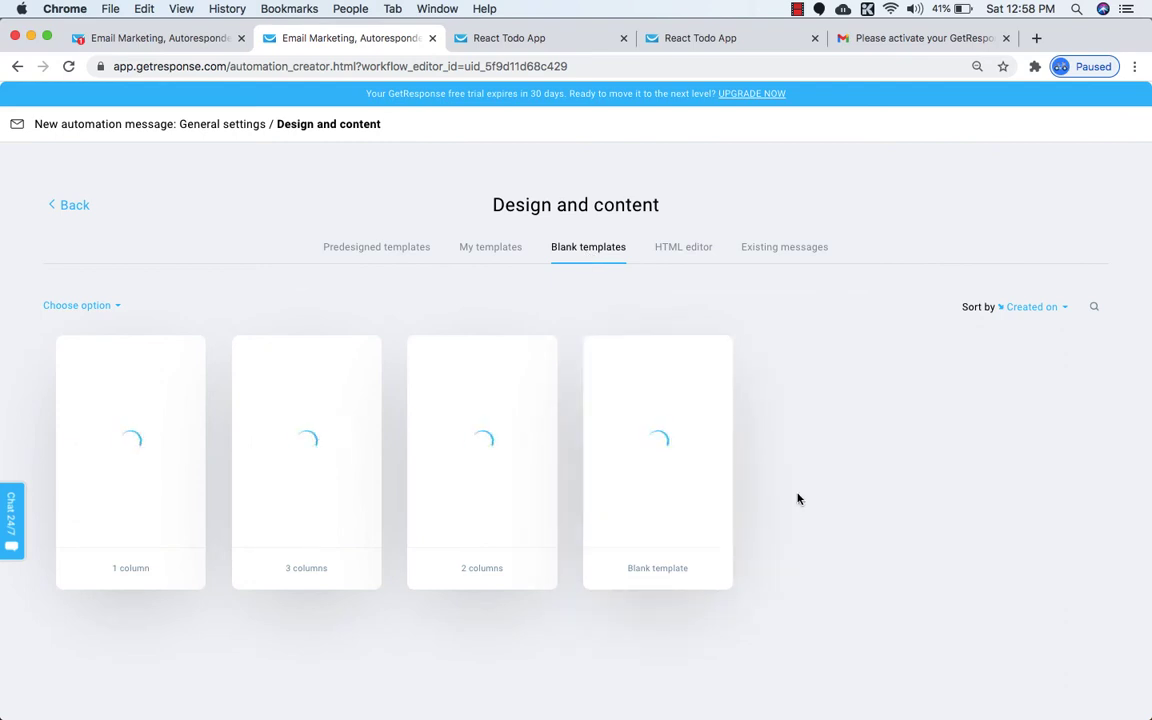
left_click(766, 254)
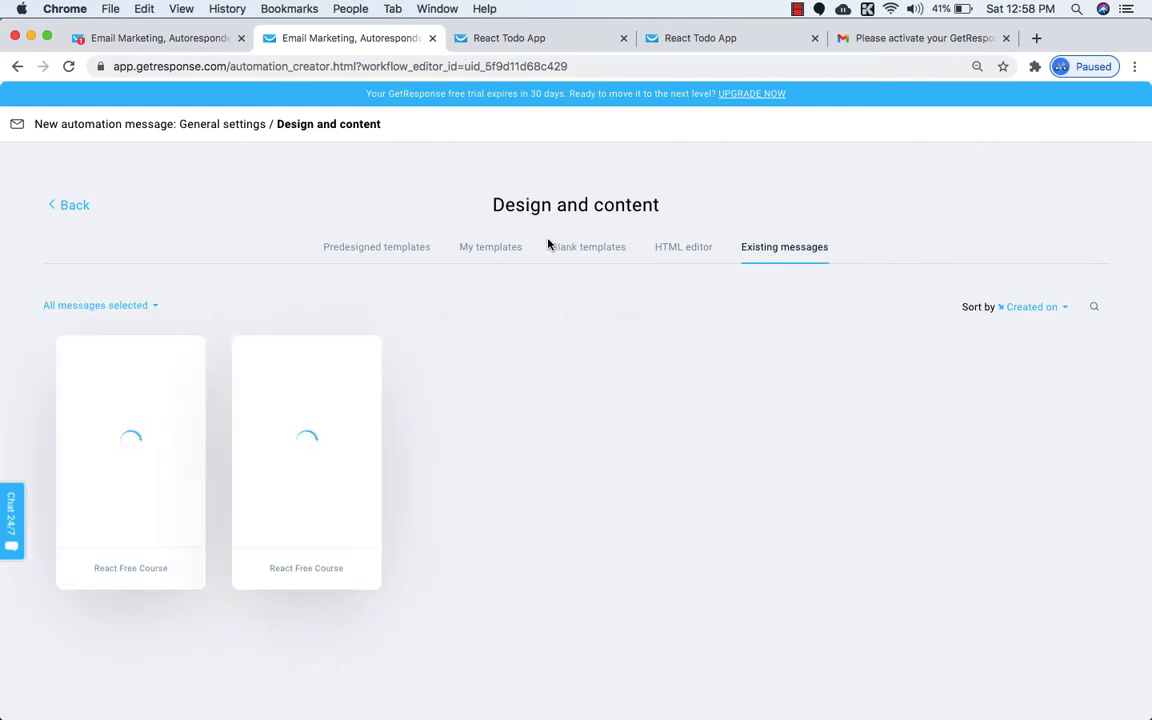
left_click(582, 254)
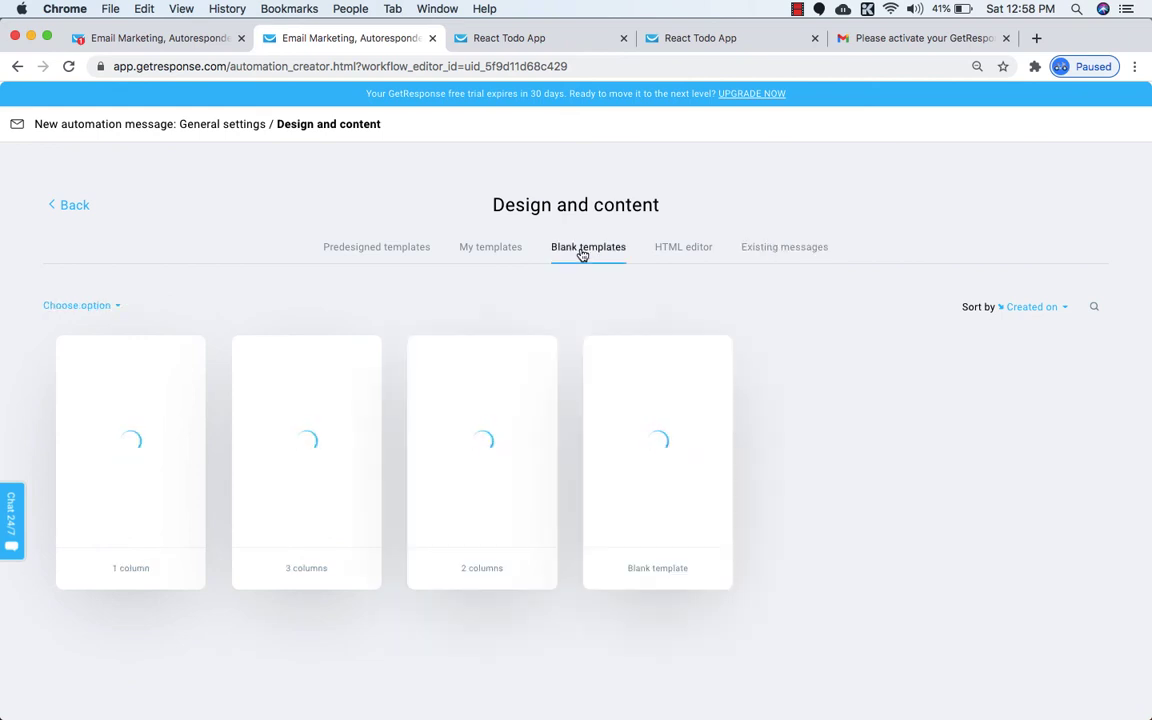
left_click(778, 252)
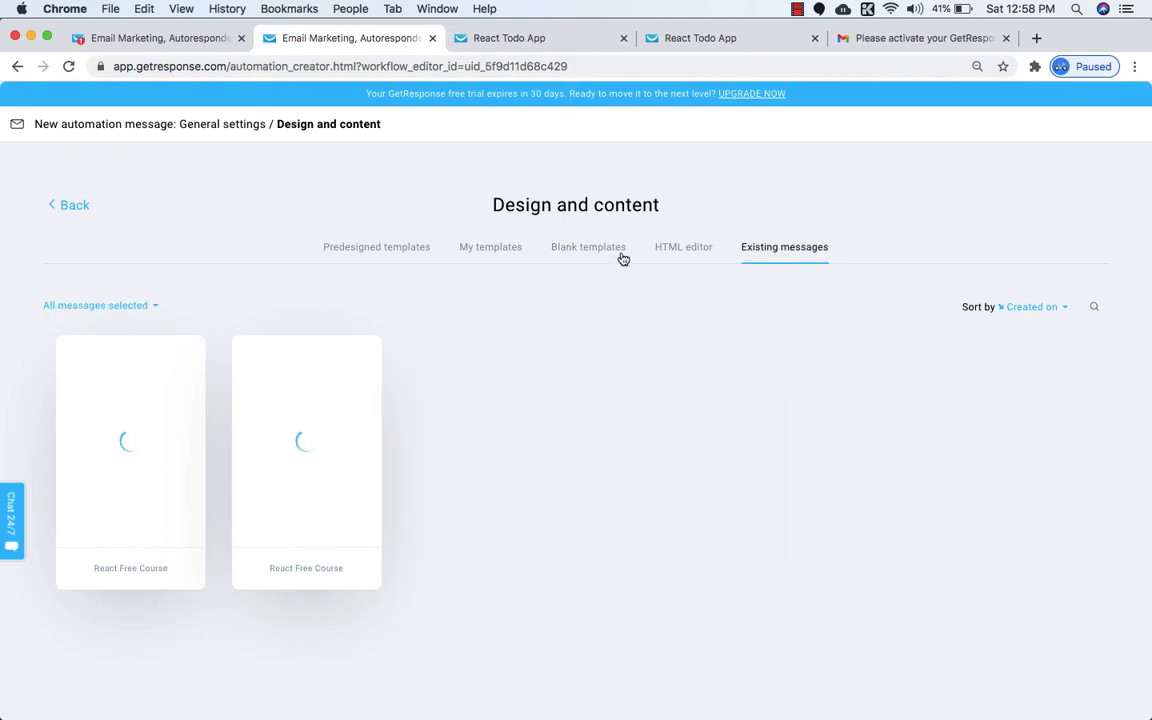
left_click(581, 255)
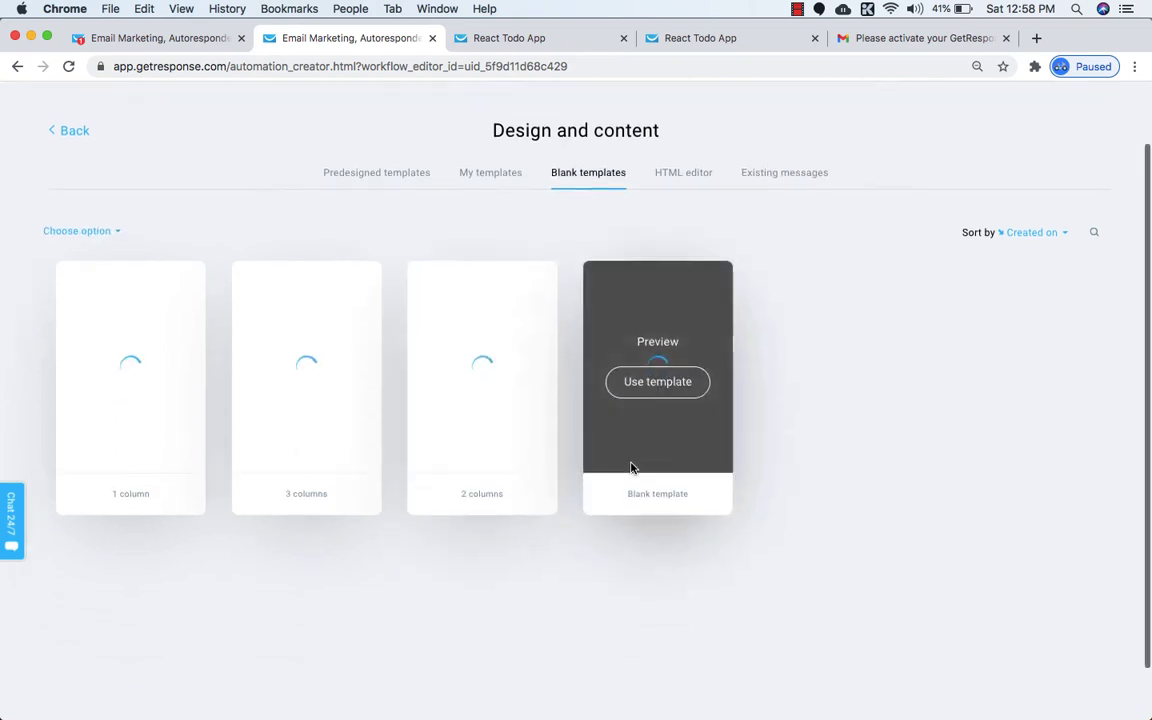
scroll(650, 410, "down", 3)
scroll(697, 439, "up", 3)
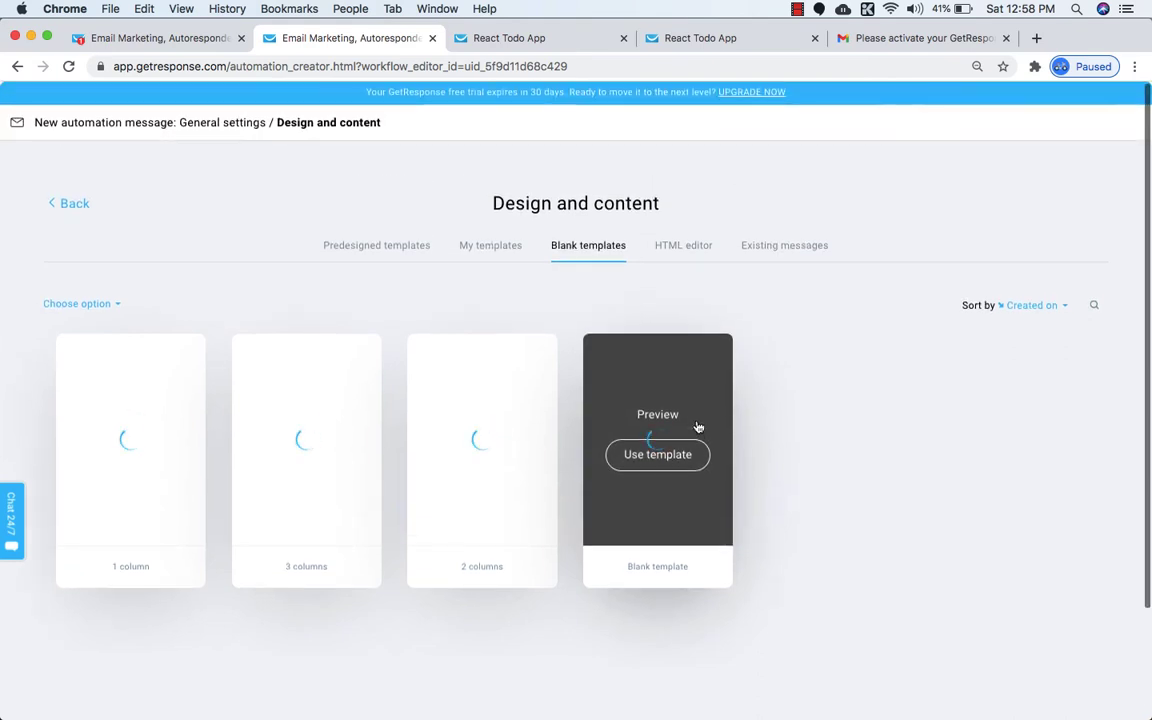
left_click(650, 459)
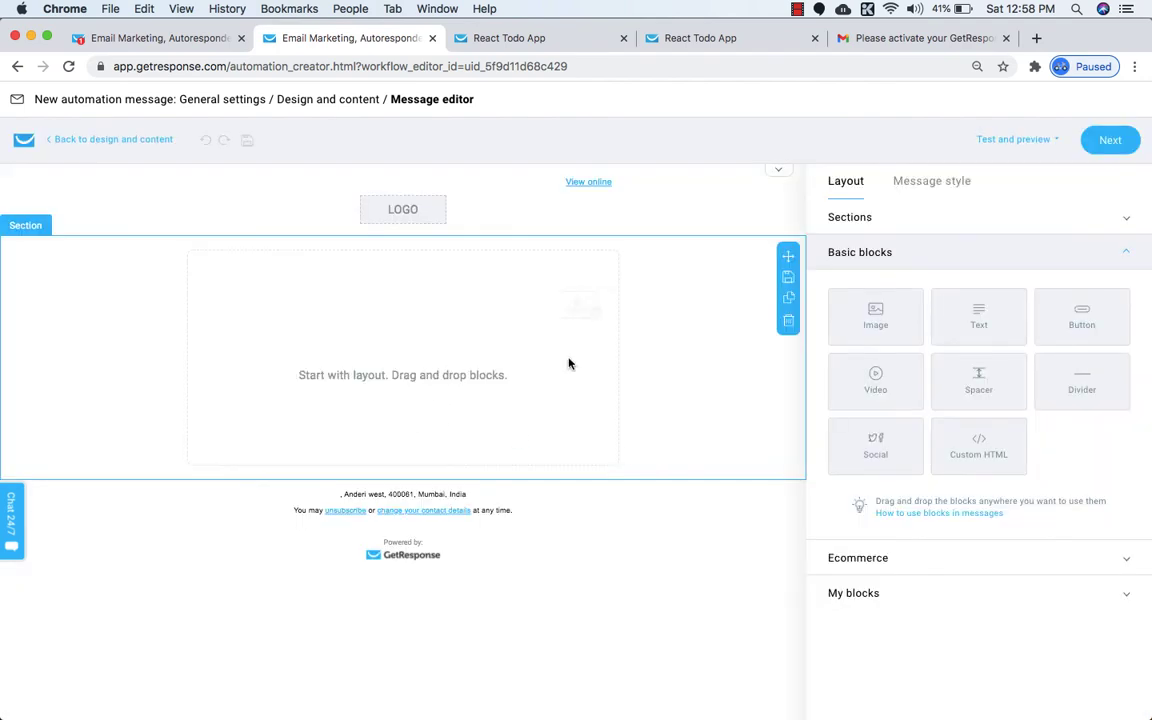
Paste the course-access message into a Text block, turn off the header logo, and save.
left_click_drag(977, 314, 429, 360)
key("super+v")
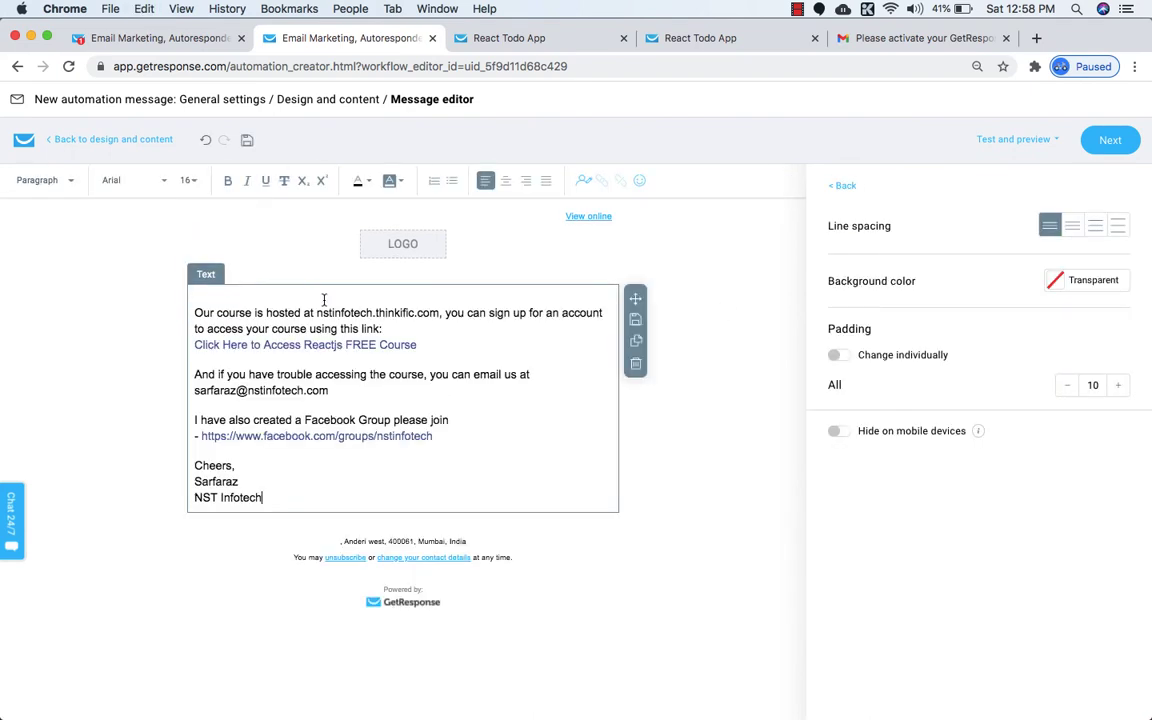
left_click(418, 261)
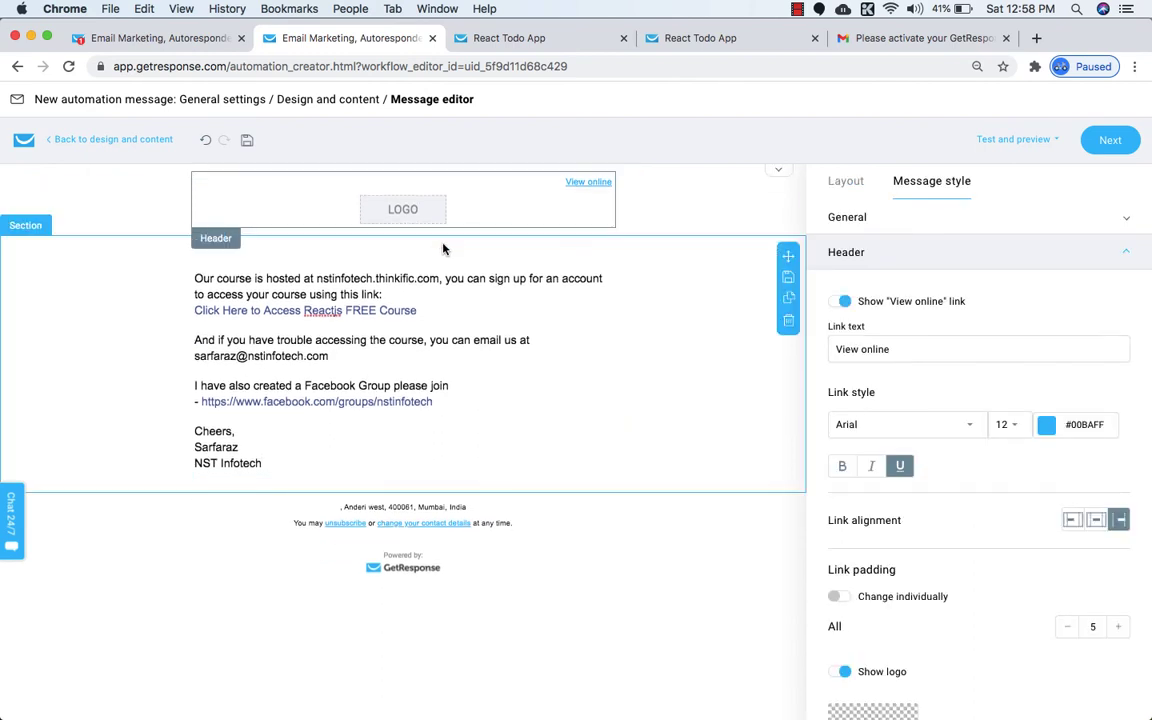
left_click(840, 672)
scroll(866, 677, "down", 1)
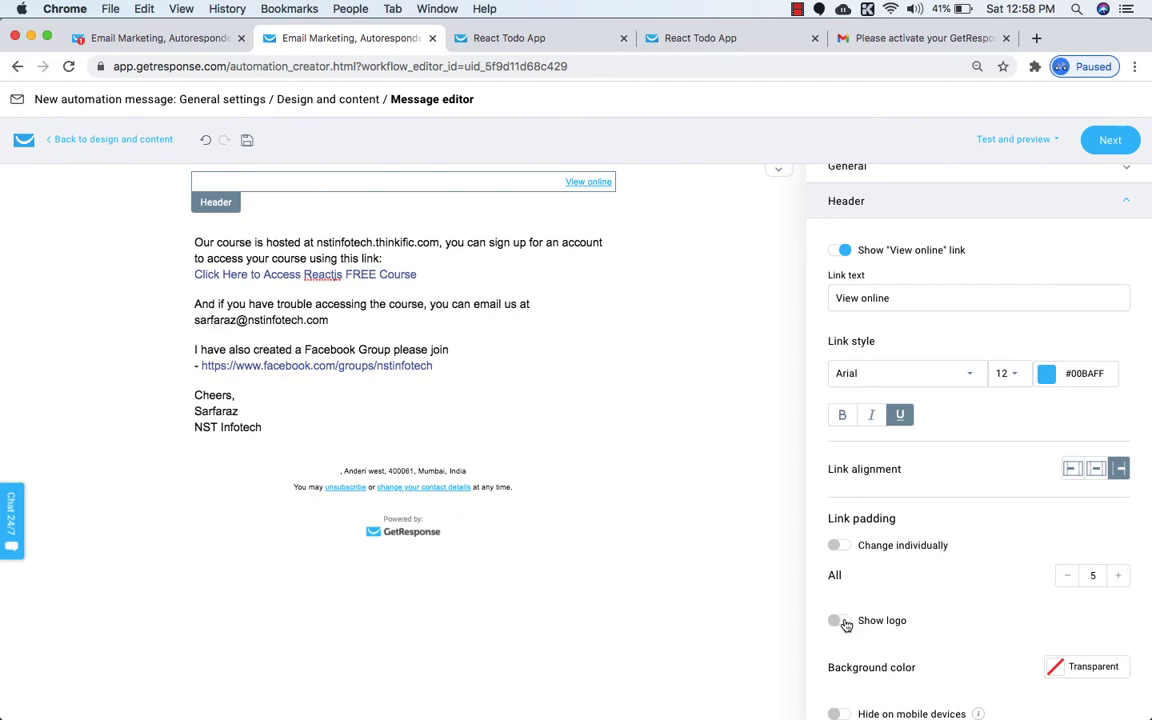
left_click(836, 622)
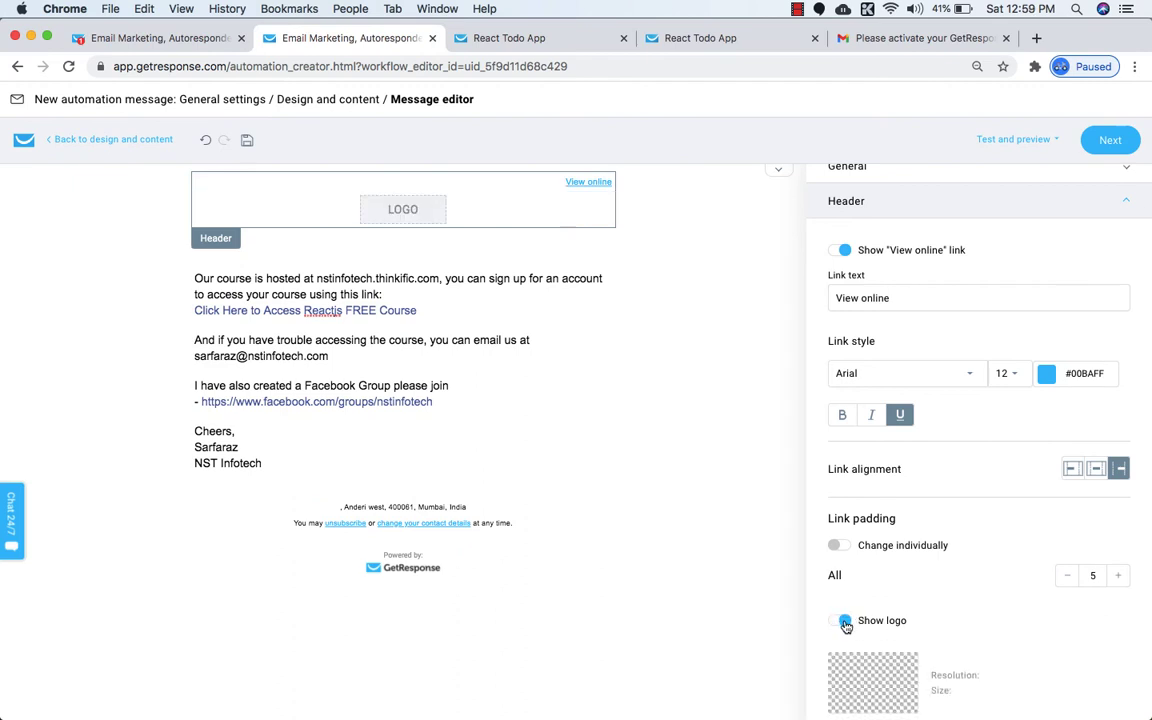
scroll(845, 626, "down", 2)
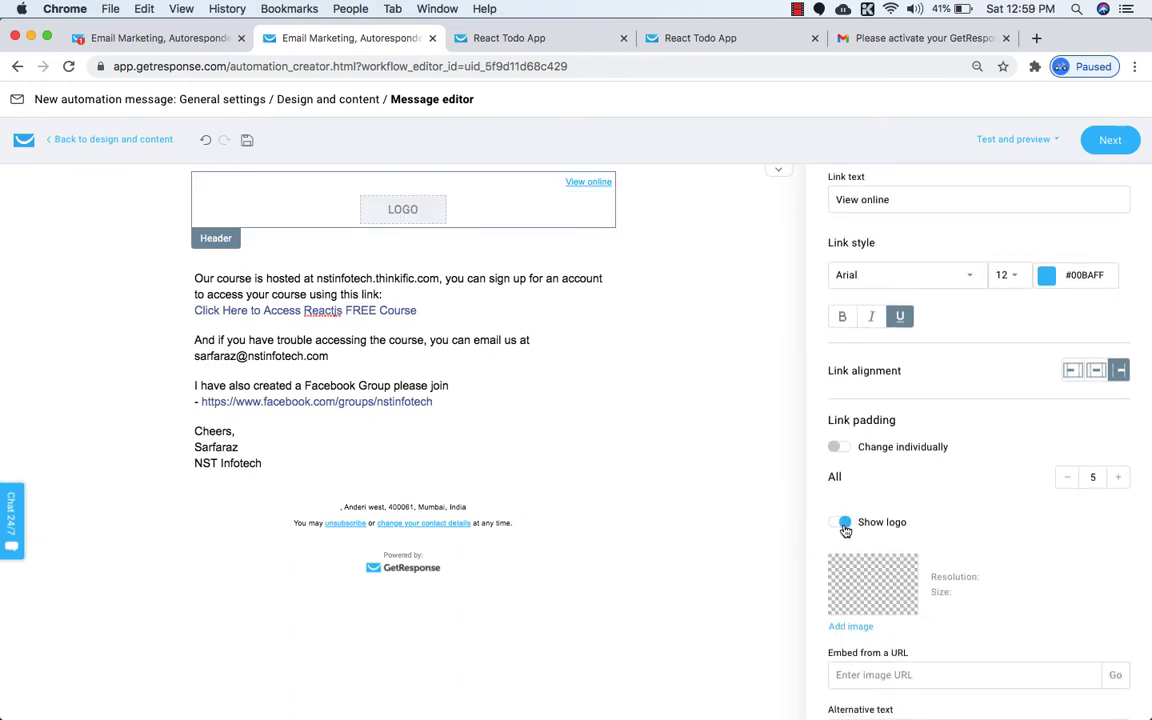
left_click(845, 524)
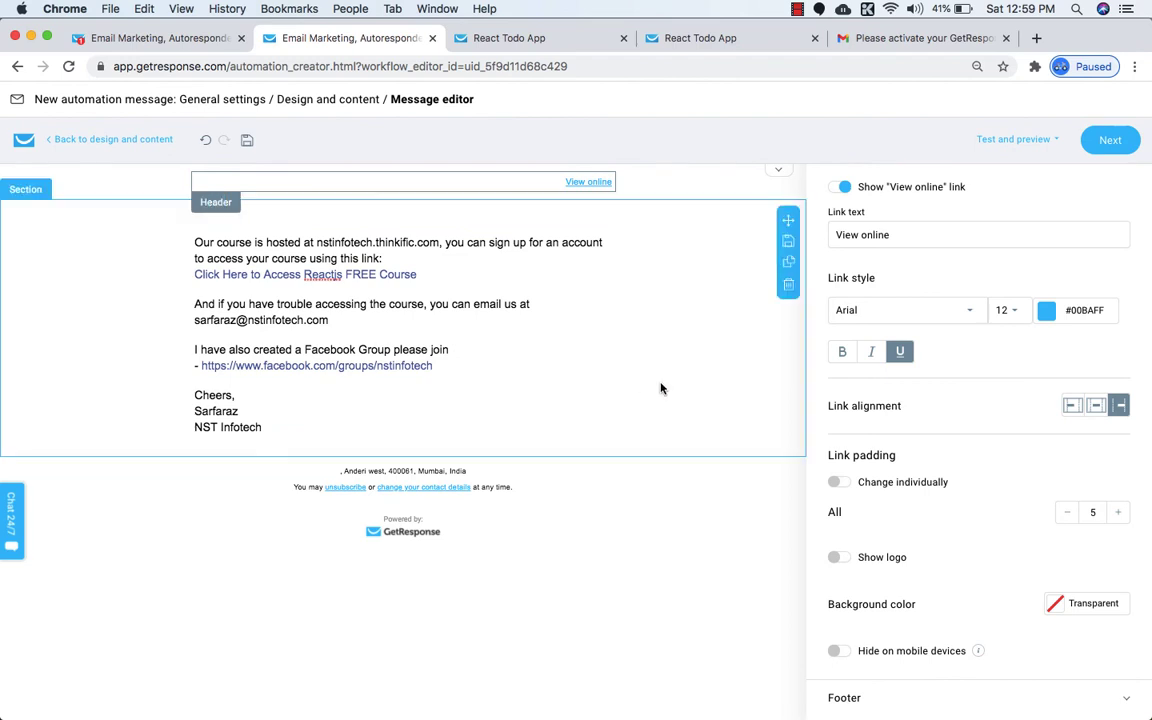
scroll(676, 391, "down", 1)
left_click(1098, 140)
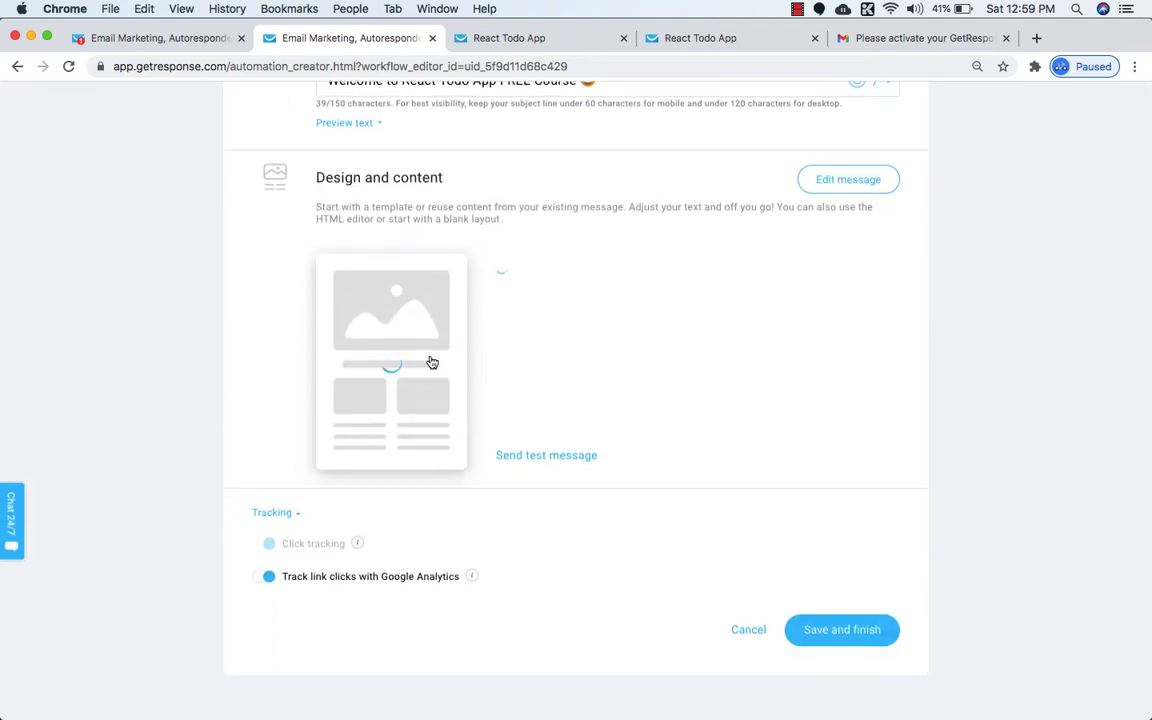
Disable 'Track link clicks with Google Analytics' and save the React Free Course message.
mouse_move(361, 333)
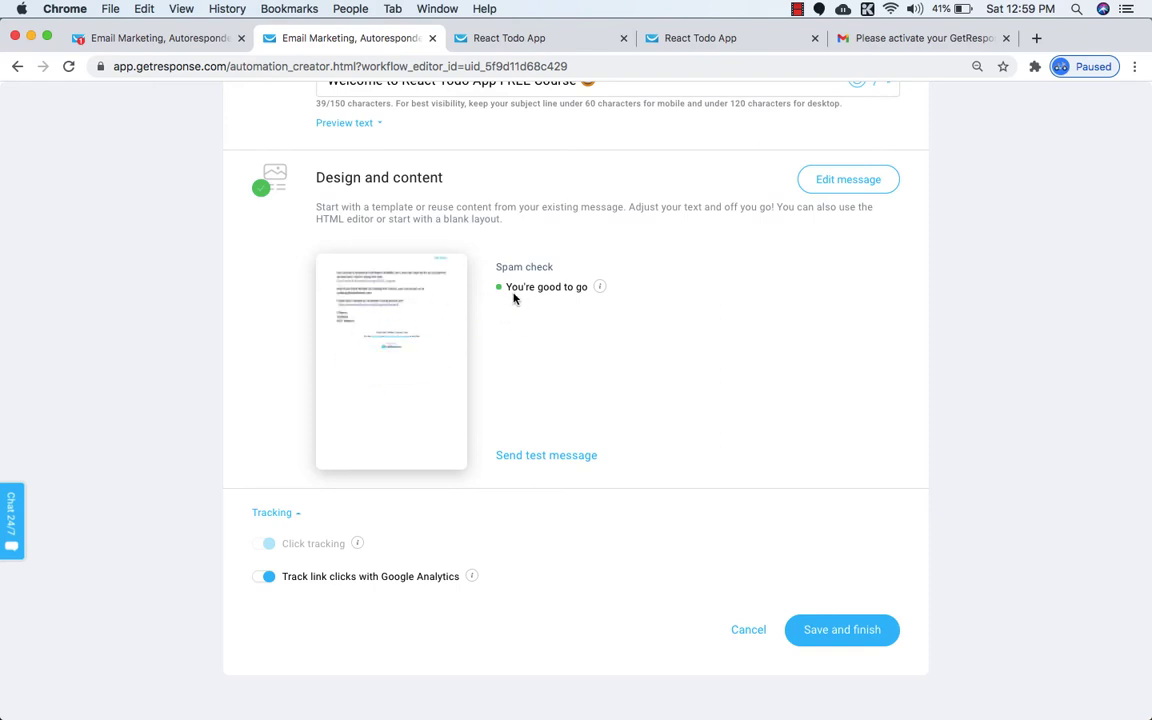
scroll(535, 325, "up", 1)
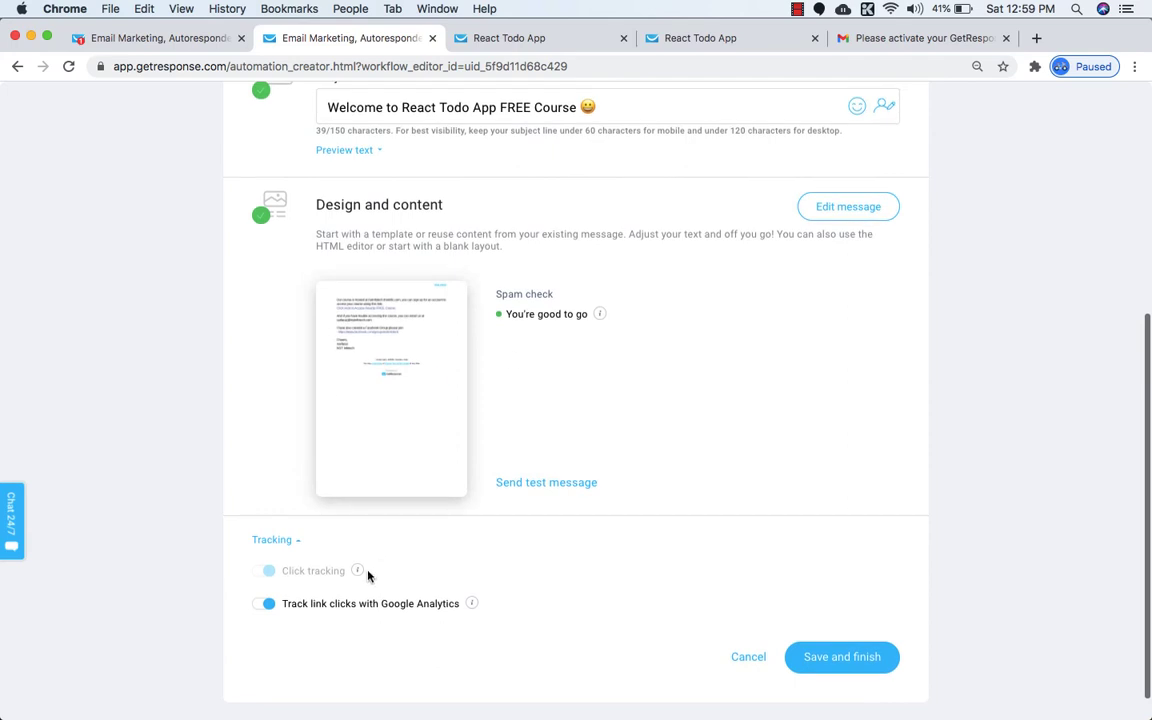
scroll(360, 590, "down", 1)
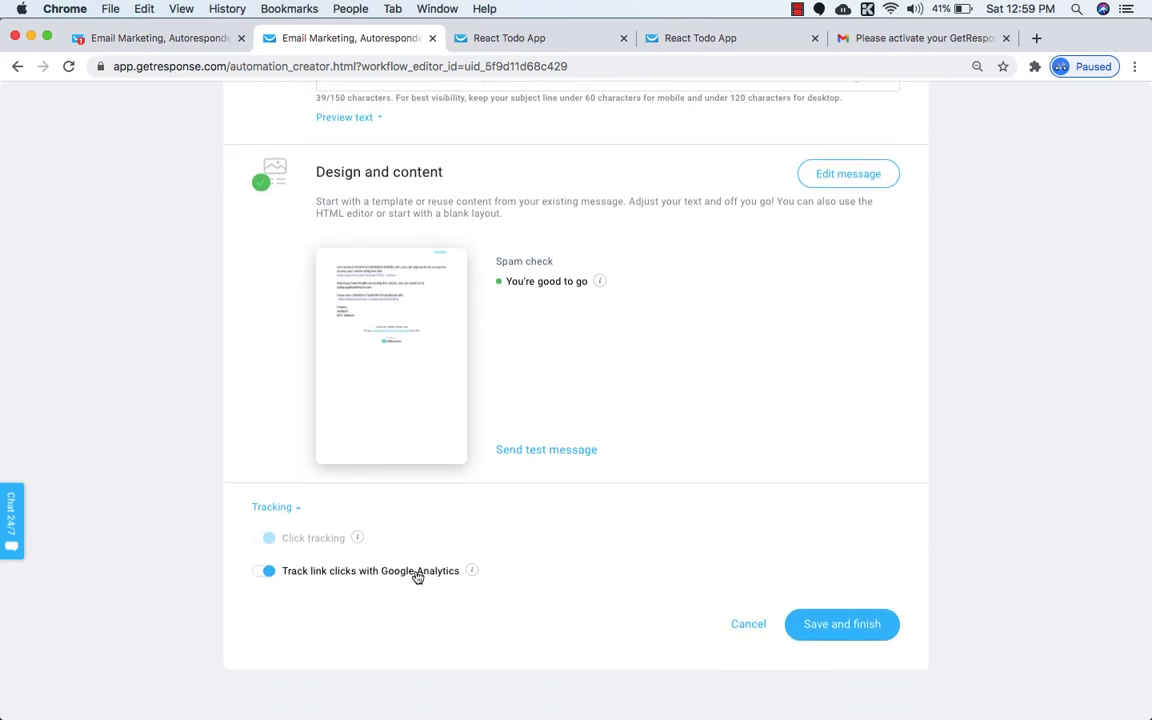
mouse_move(471, 574)
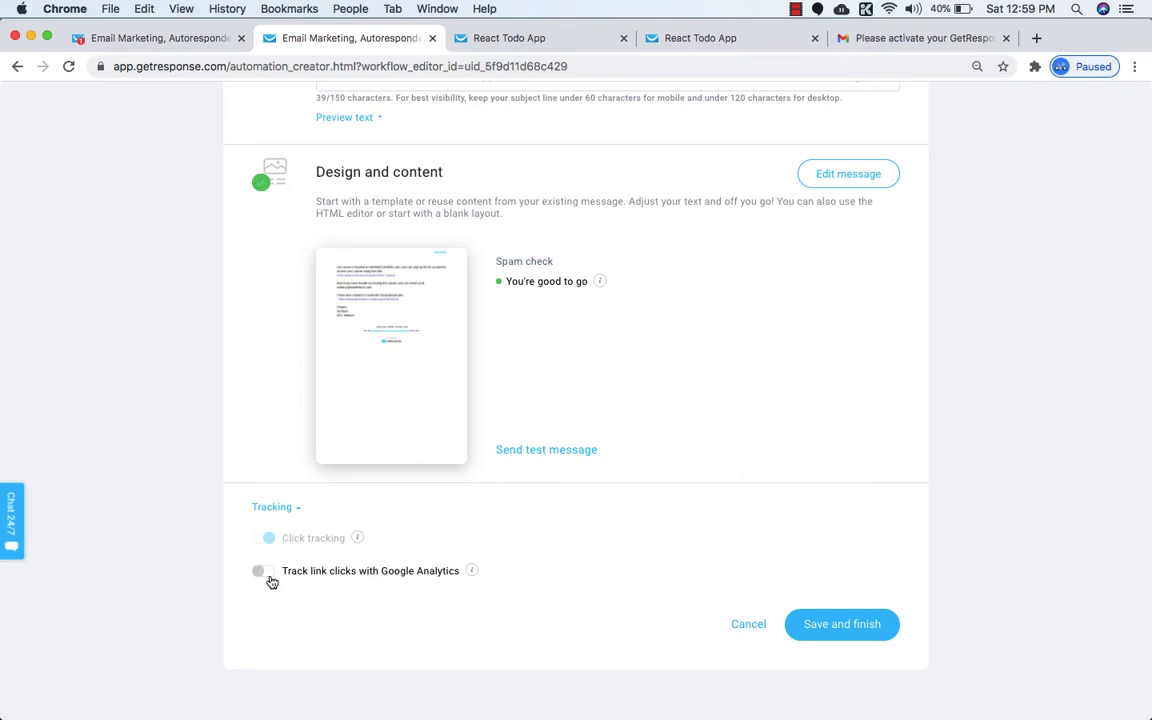
scroll(453, 573, "up", 2)
scroll(452, 572, "down", 5)
left_click(818, 623)
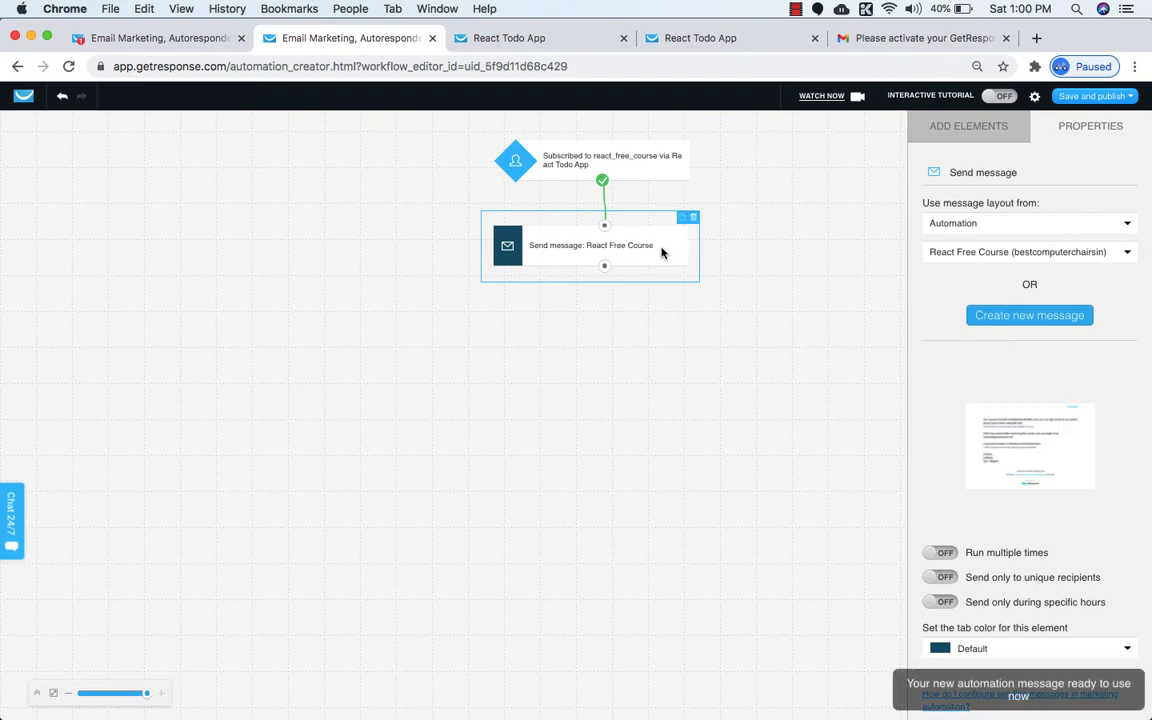
Add a Tag step below Send message and create the react_free_course tag.
left_click_drag(661, 253, 589, 253)
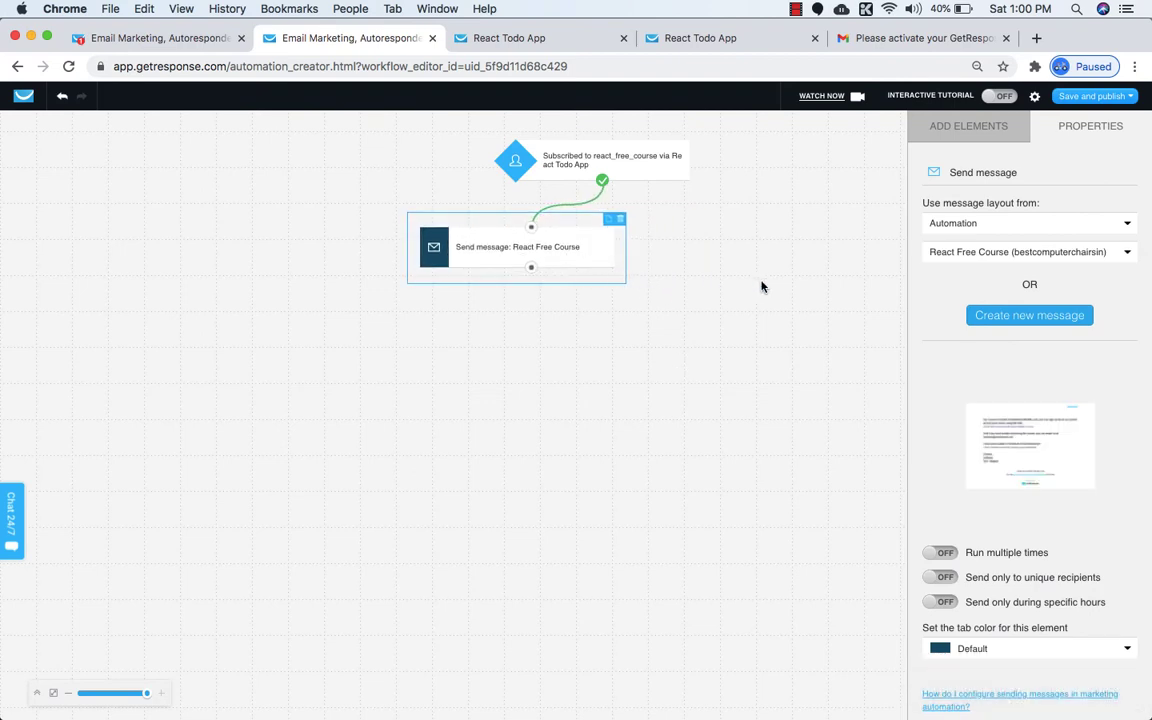
left_click(978, 126)
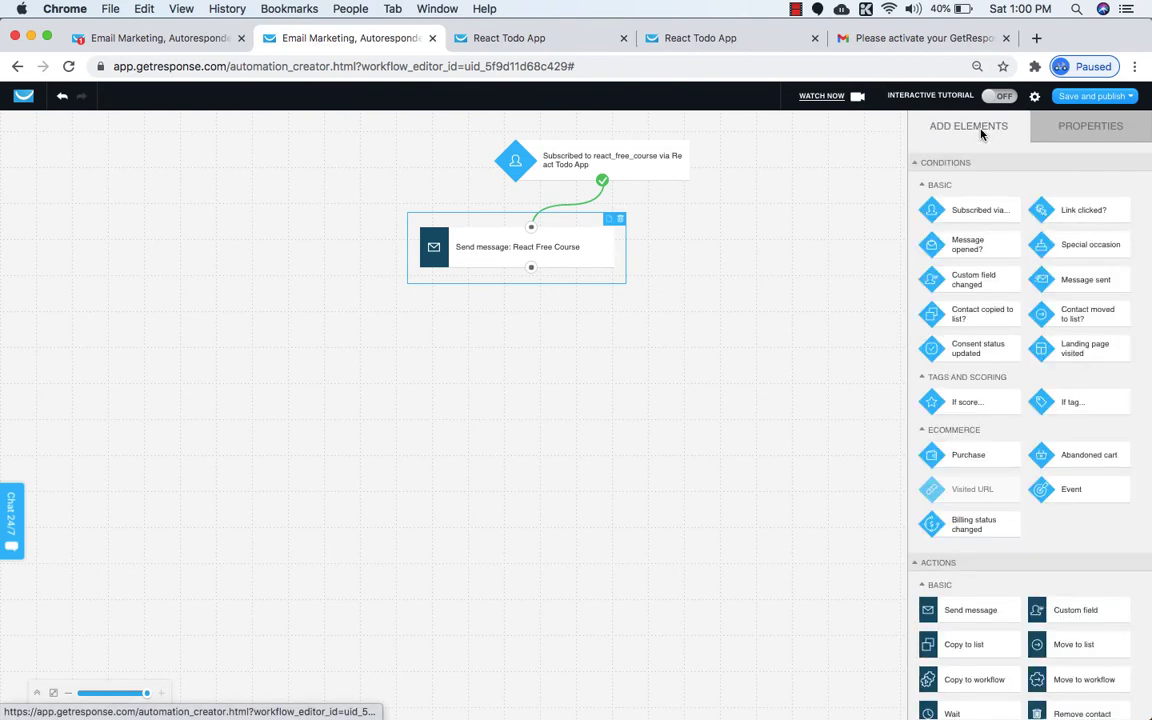
scroll(990, 360, "down", 4)
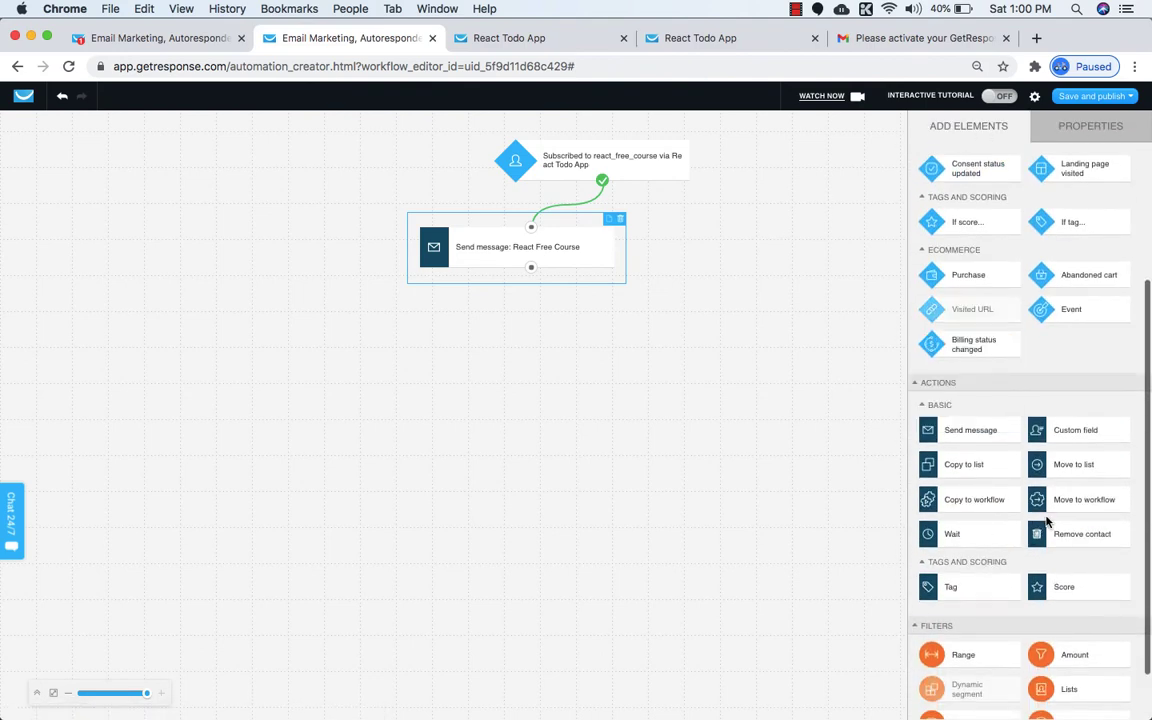
left_click_drag(977, 591, 609, 363)
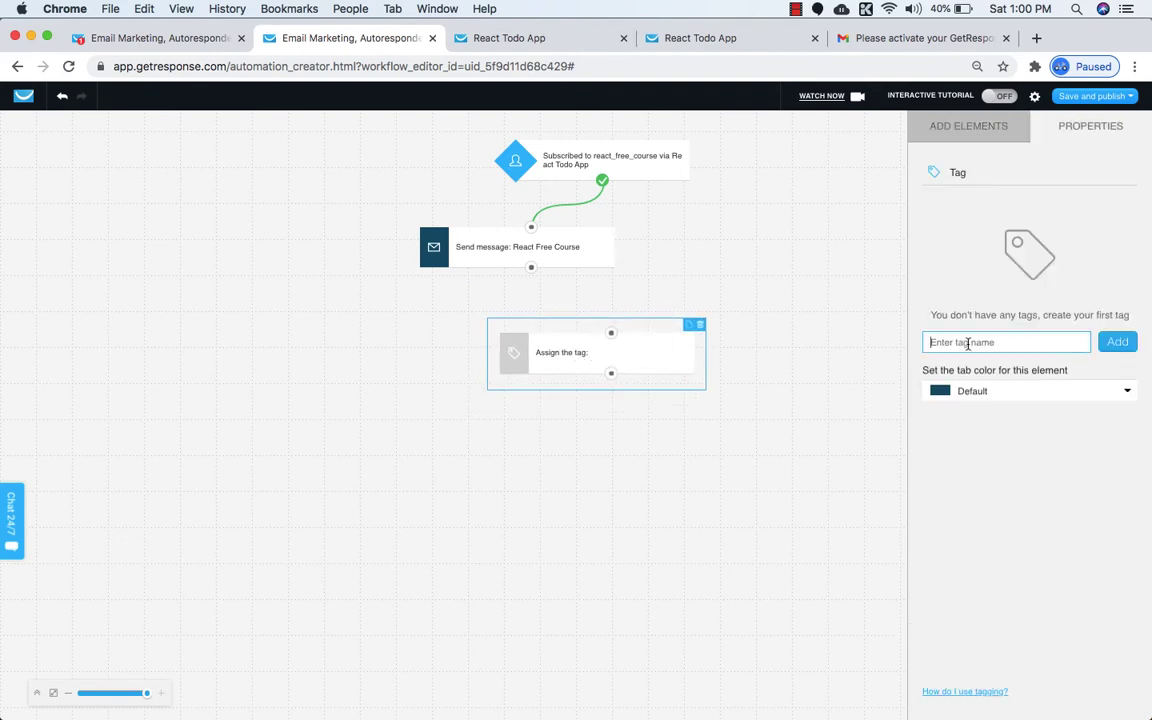
type("RE")
key("BackSpace")
type("react_free_course")
left_click(1120, 341)
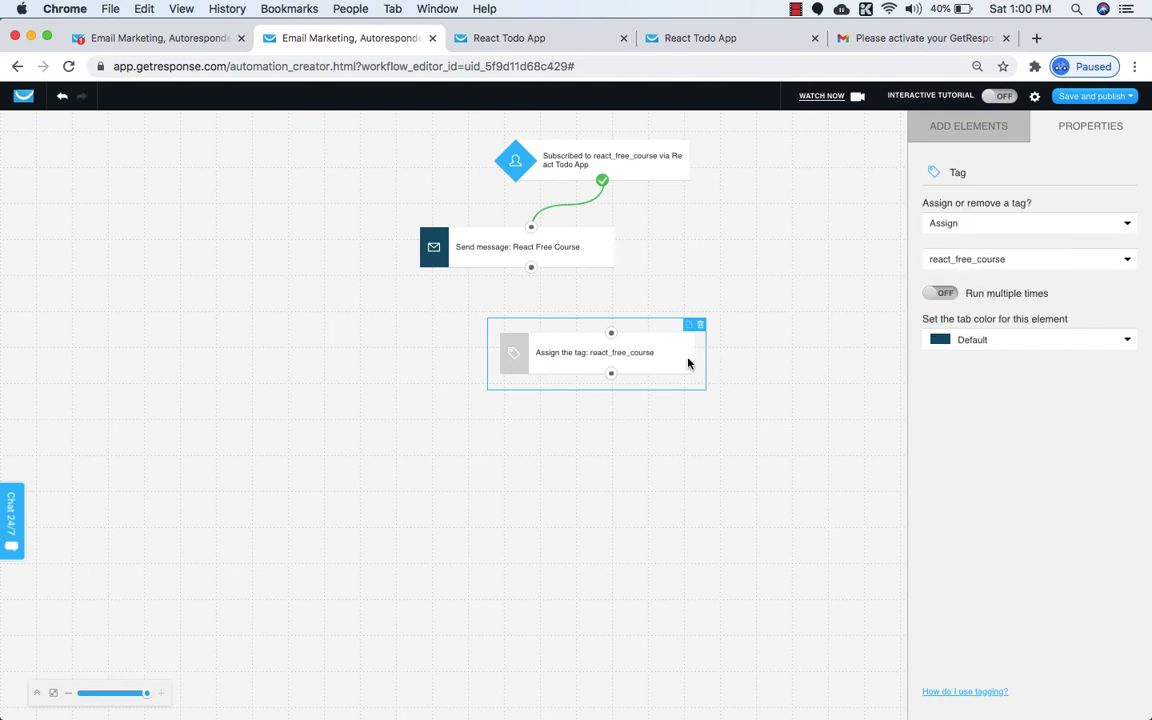
Connect Send message to the Tag step and assign it the react_free_course tag.
left_click(970, 258)
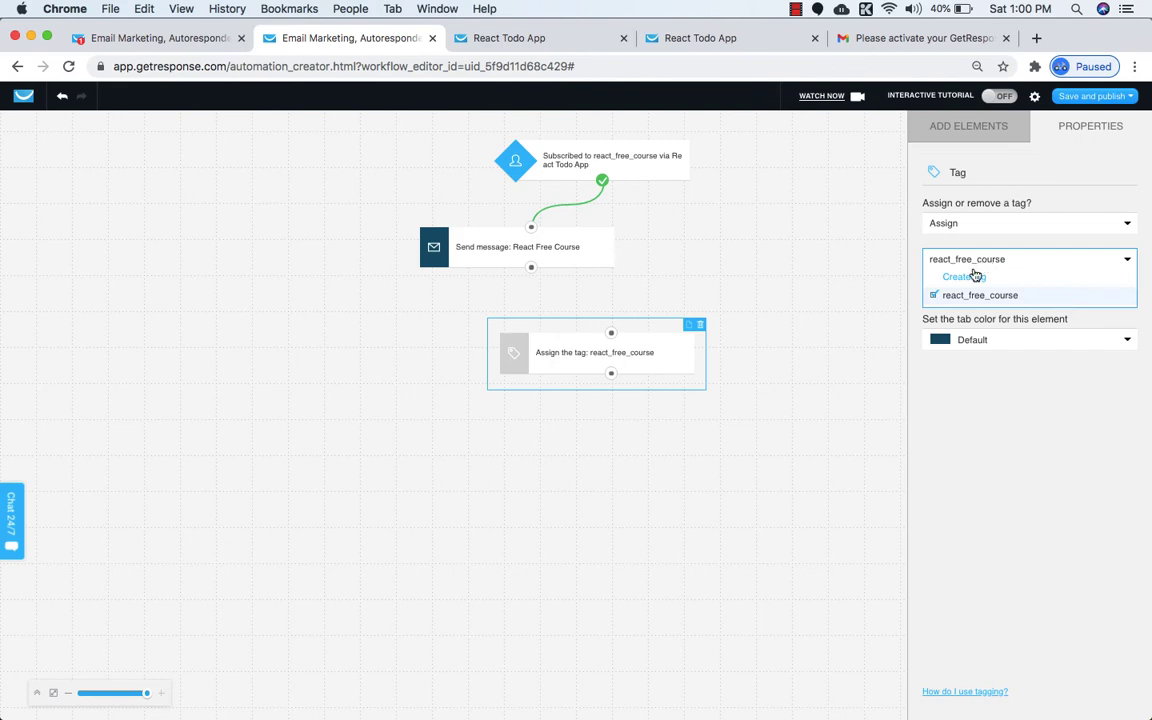
left_click(966, 296)
left_click(753, 391)
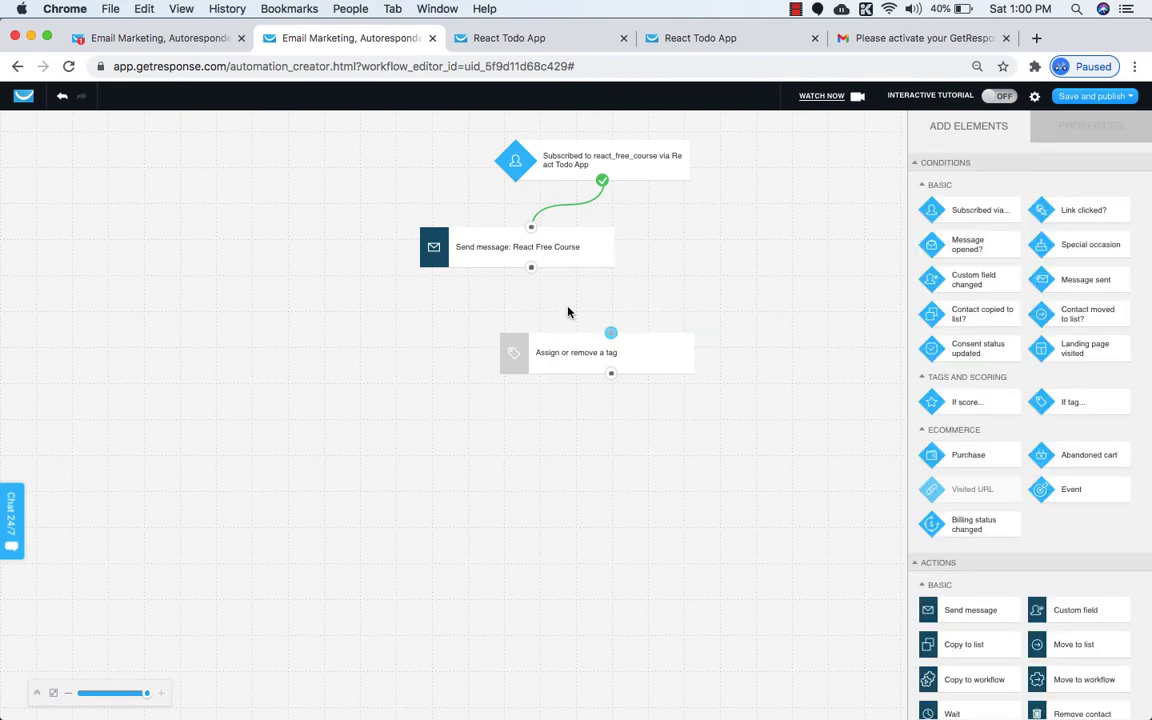
left_click_drag(532, 270, 623, 360)
left_click(623, 360)
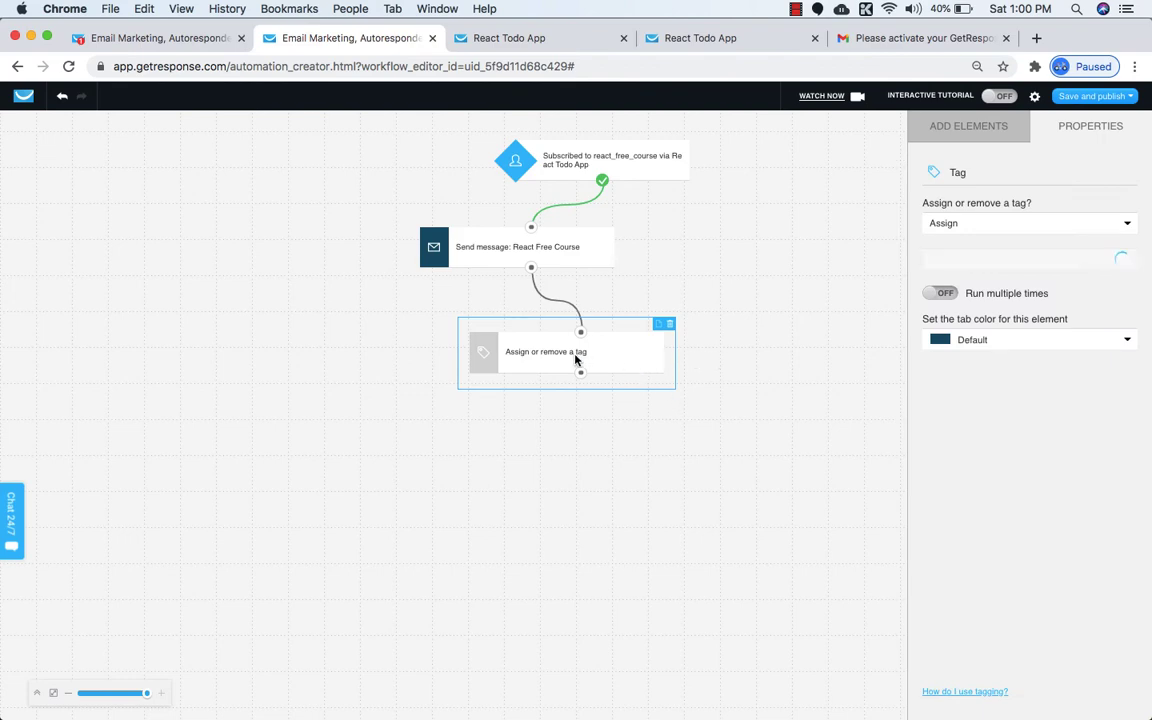
left_click(1004, 264)
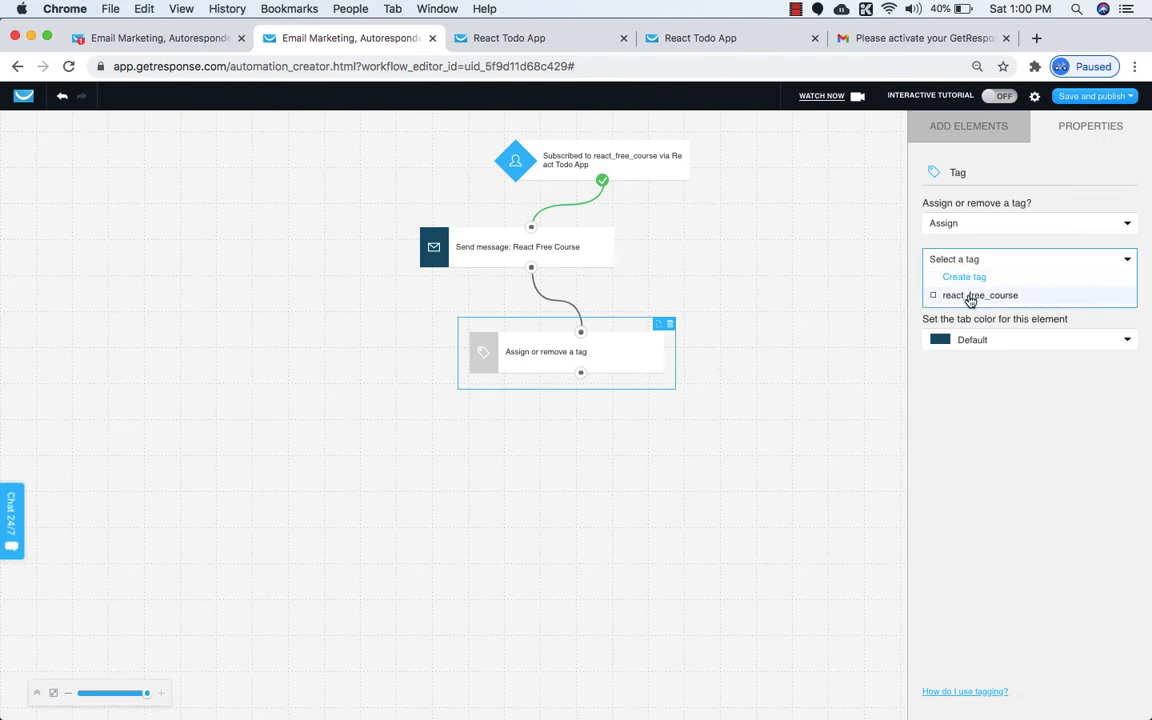
left_click(972, 297)
left_click(833, 350)
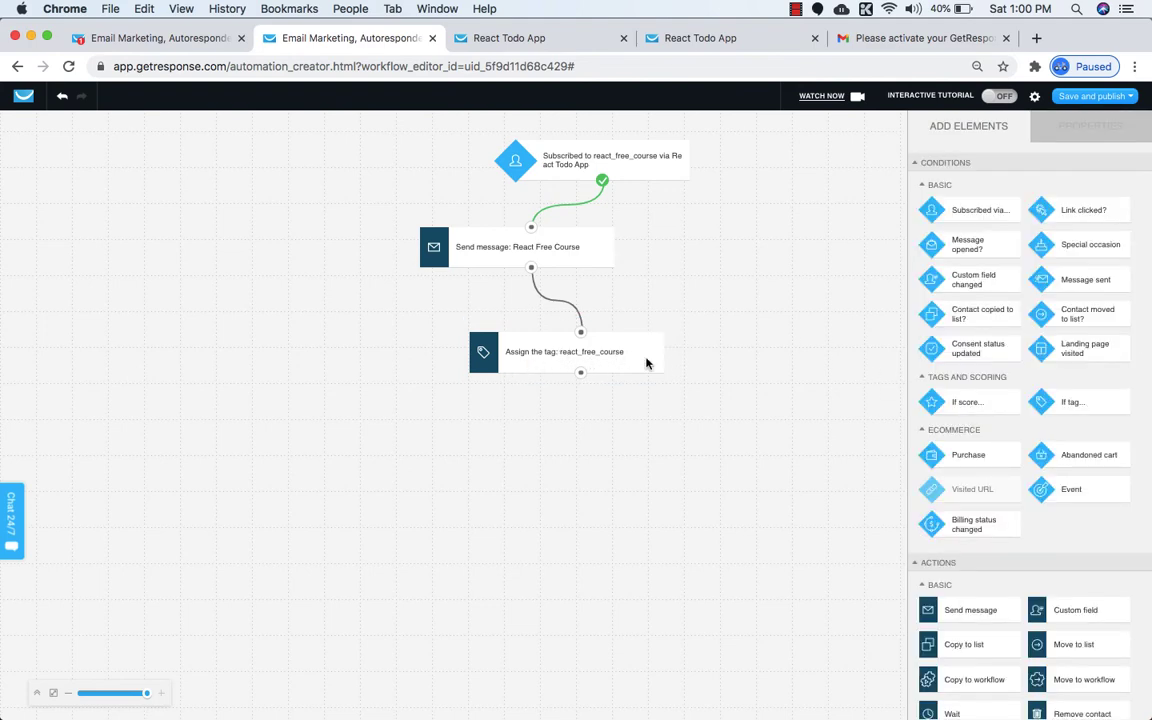
scroll(1005, 436, "down", 2)
scroll(1005, 436, "down", 4)
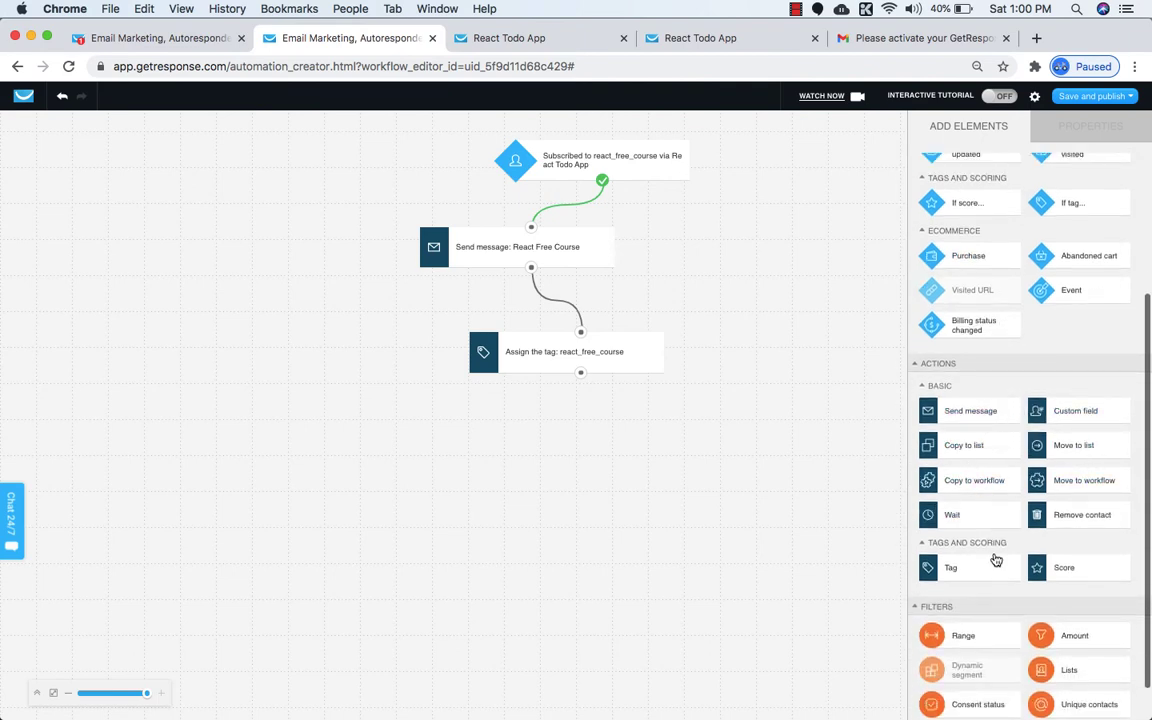
Add a Score step after the tag step set to Add 10 points.
left_click_drag(1059, 567, 663, 458)
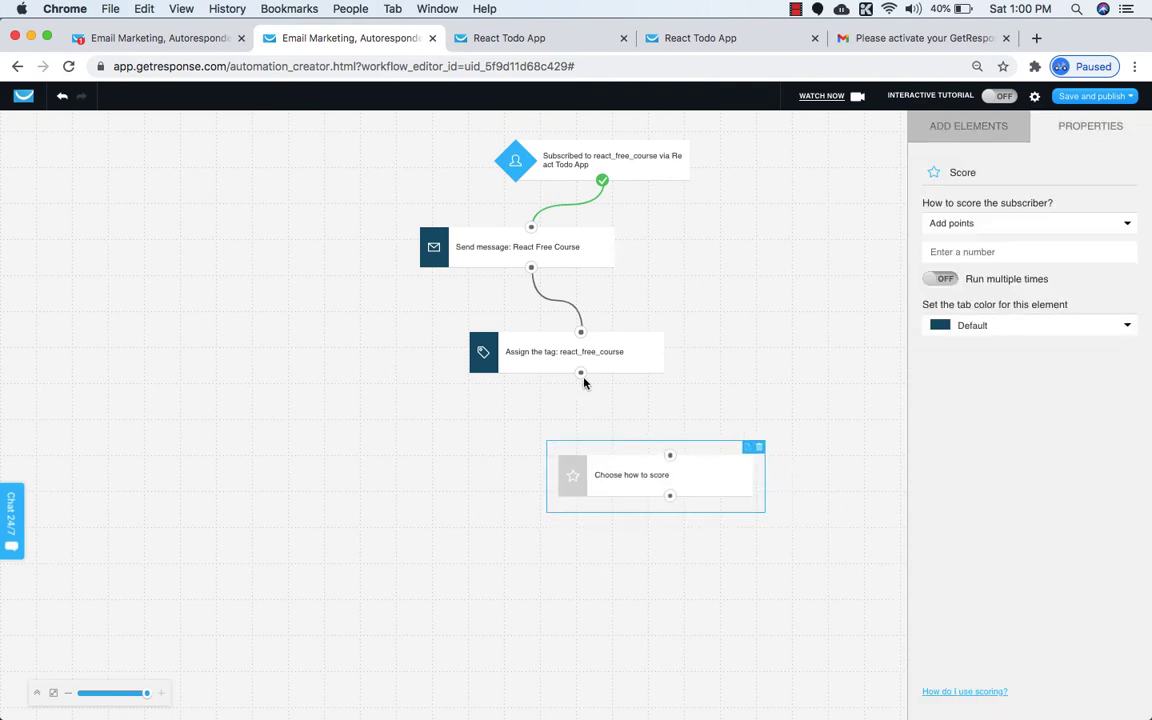
left_click_drag(581, 373, 669, 452)
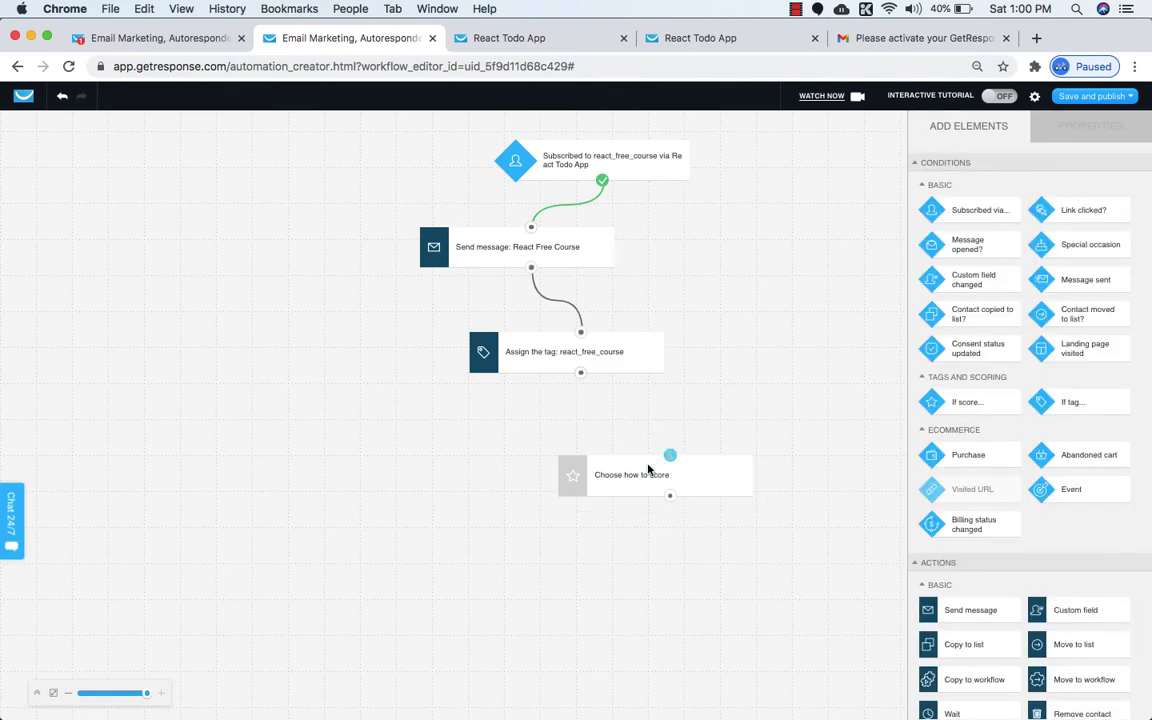
left_click(643, 473)
left_click(1000, 225)
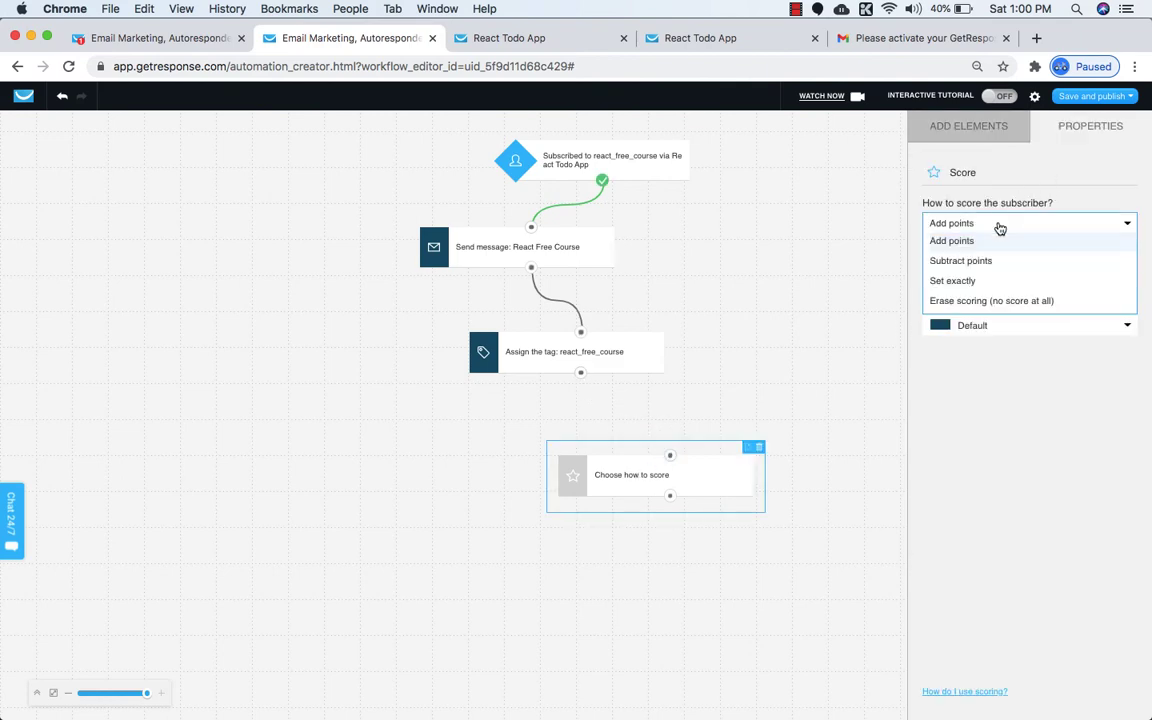
left_click(1002, 240)
left_click(987, 253)
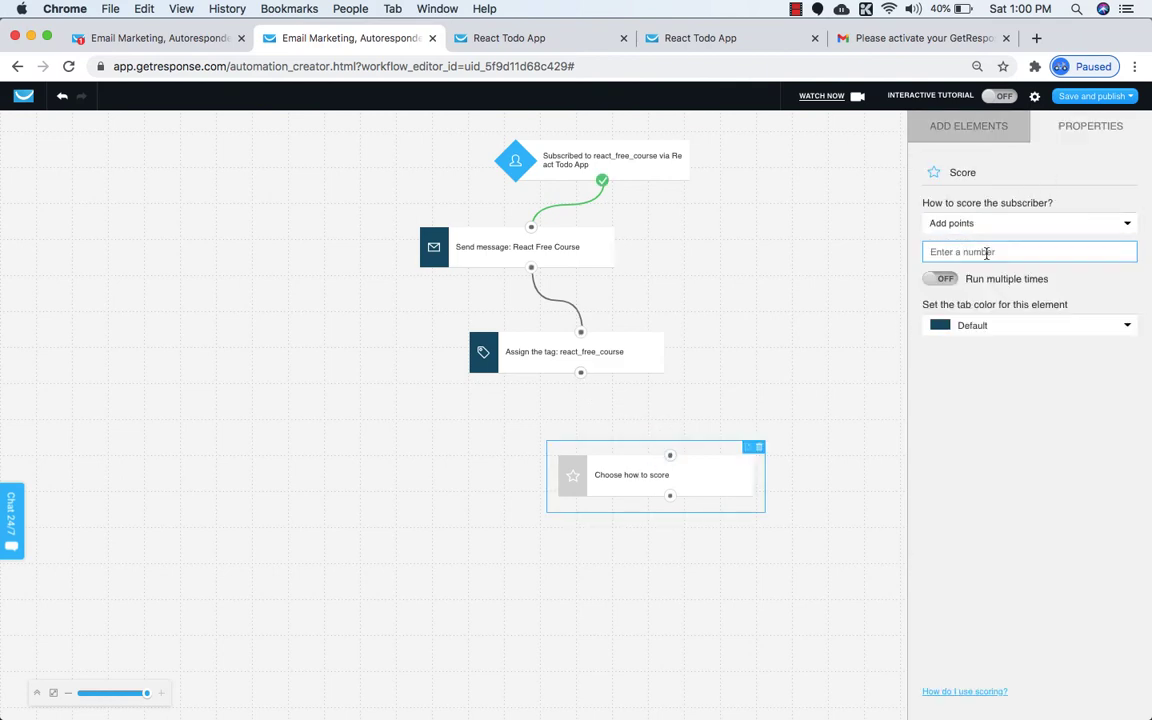
type("10")
left_click(990, 400)
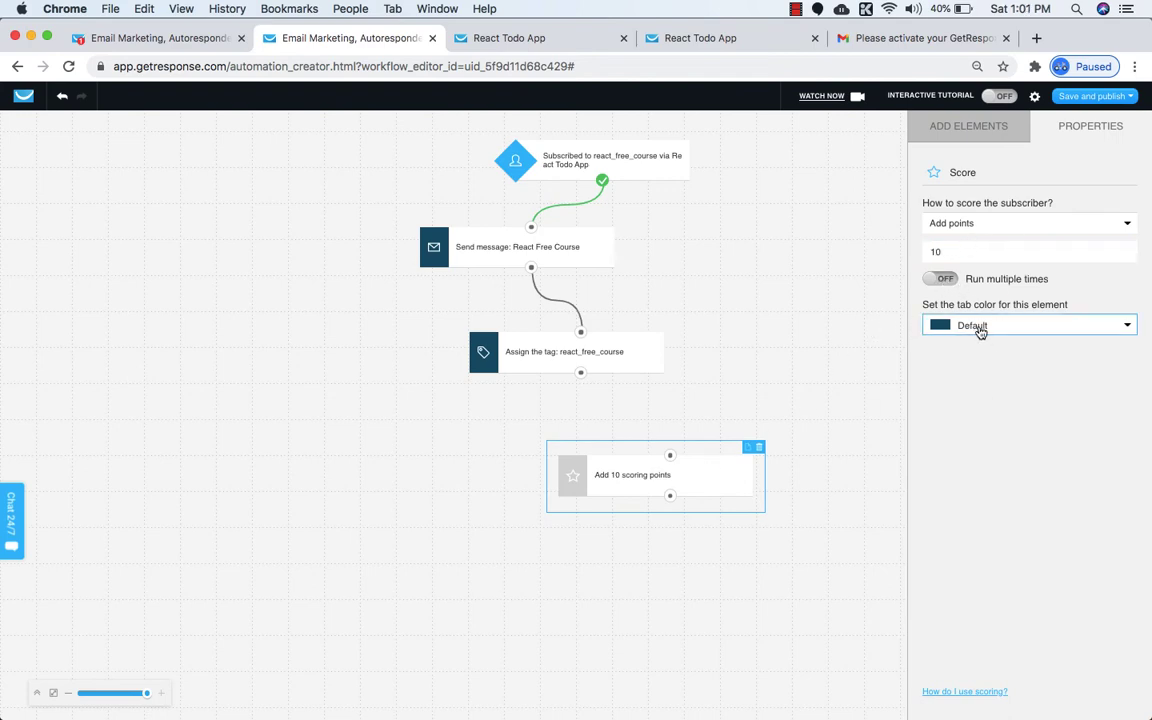
Reconnect the Score step to the tag step and shift the subscription start step left.
left_click(843, 406)
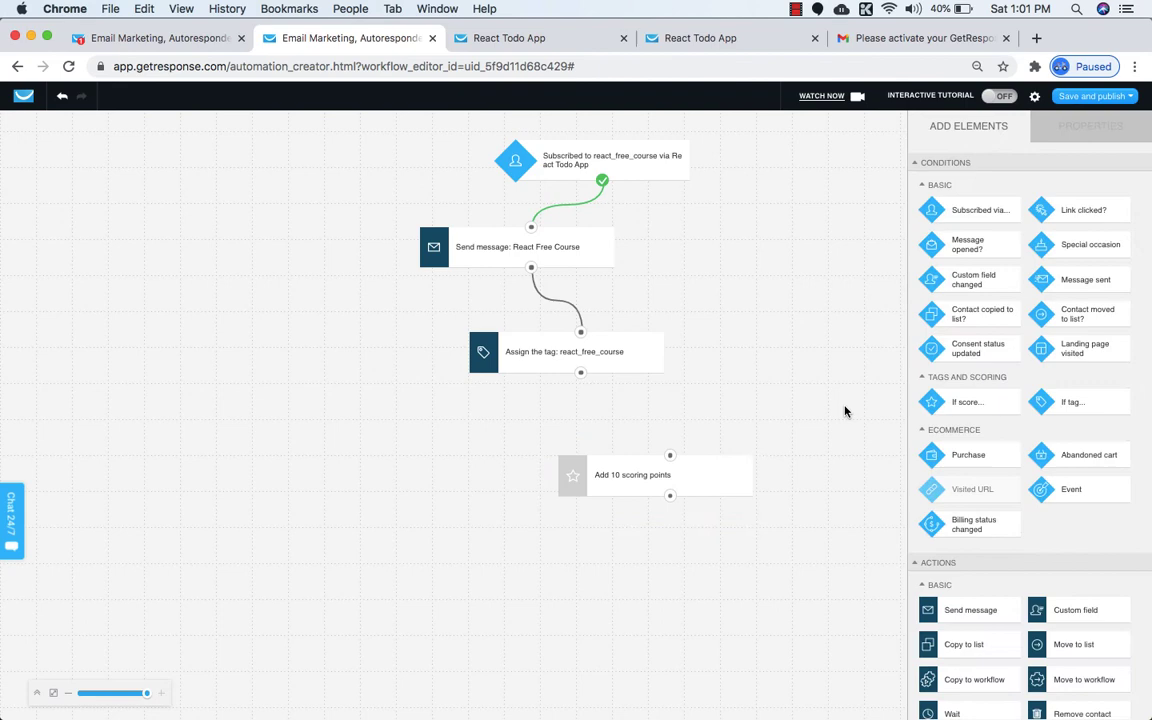
left_click(684, 481)
mouse_move(670, 456)
left_mouse_down()
mouse_move(578, 369)
mouse_move(670, 455)
left_mouse_up()
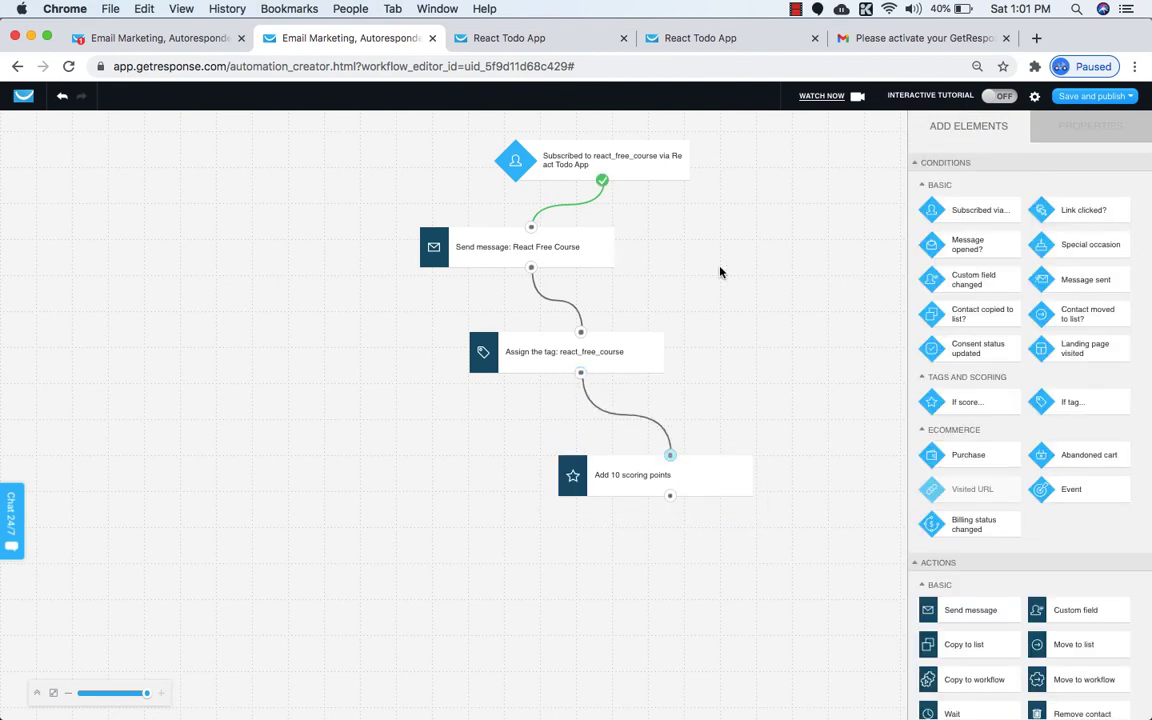
left_click_drag(580, 164, 558, 160)
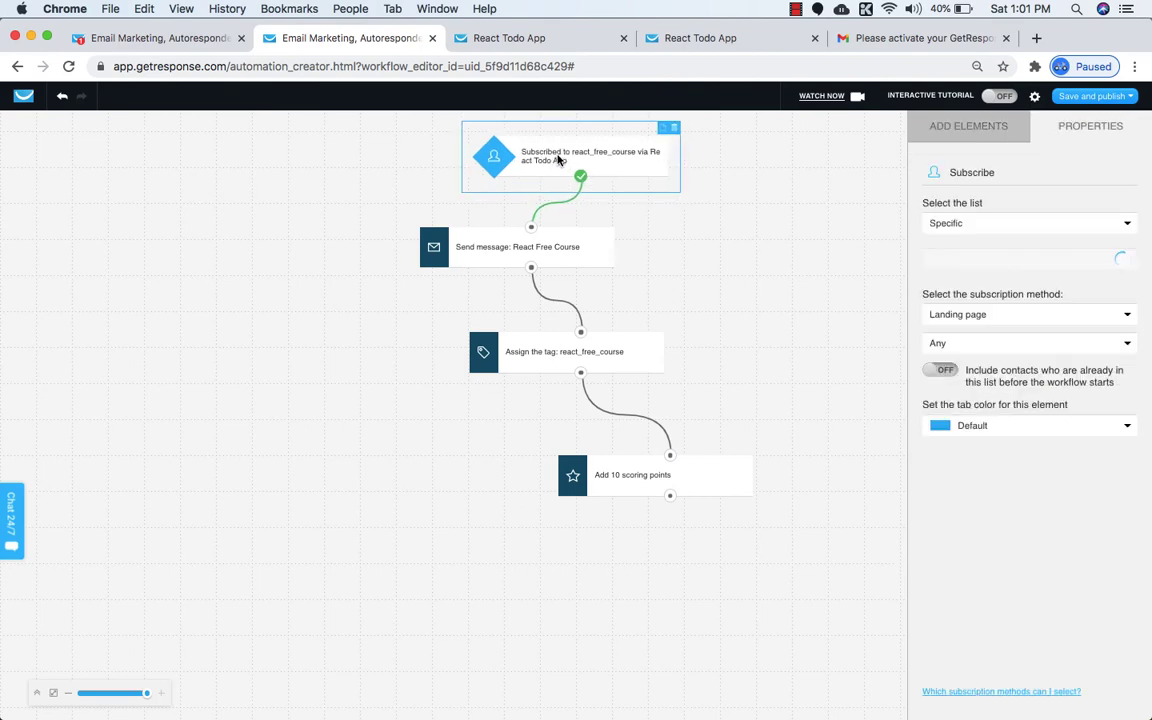
left_click(536, 256)
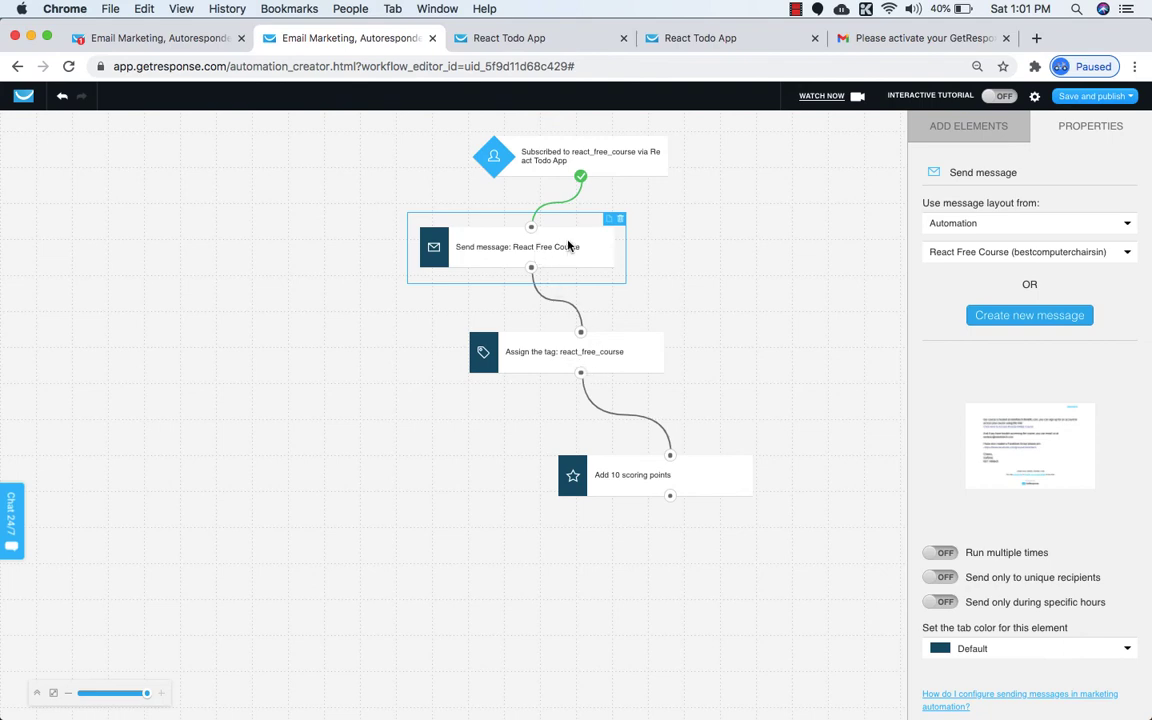
Align the tag and score steps, then save and publish the workflow.
left_click_drag(580, 356, 582, 348)
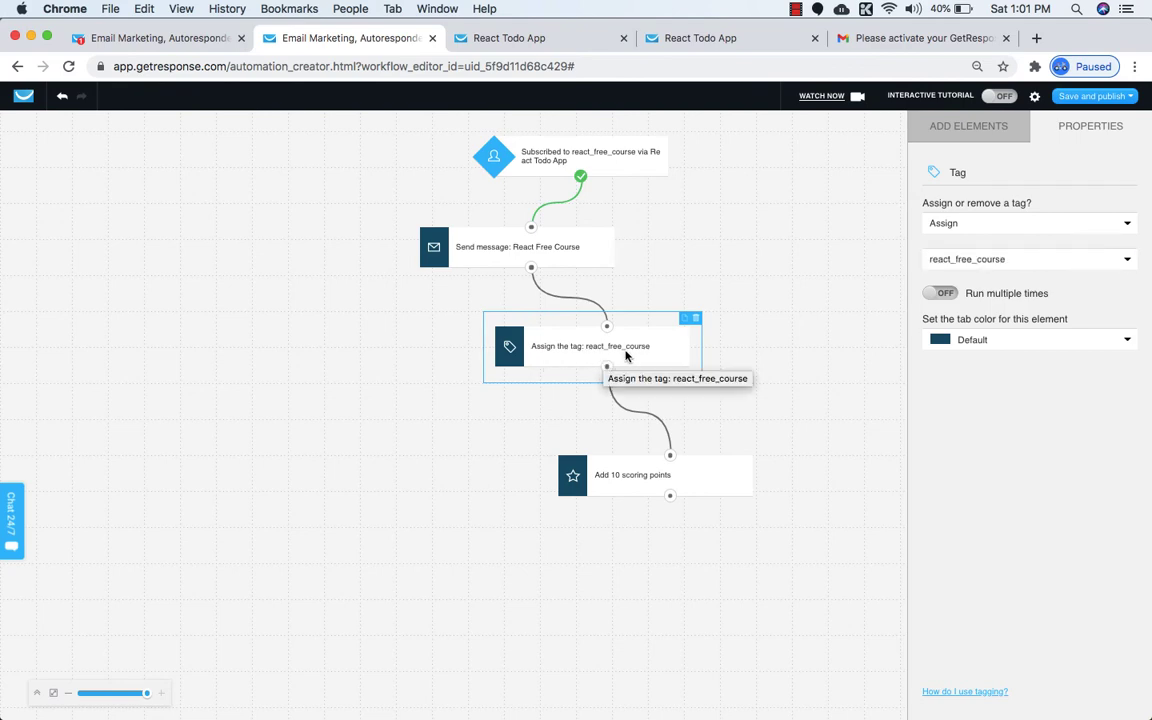
left_click_drag(609, 483, 518, 470)
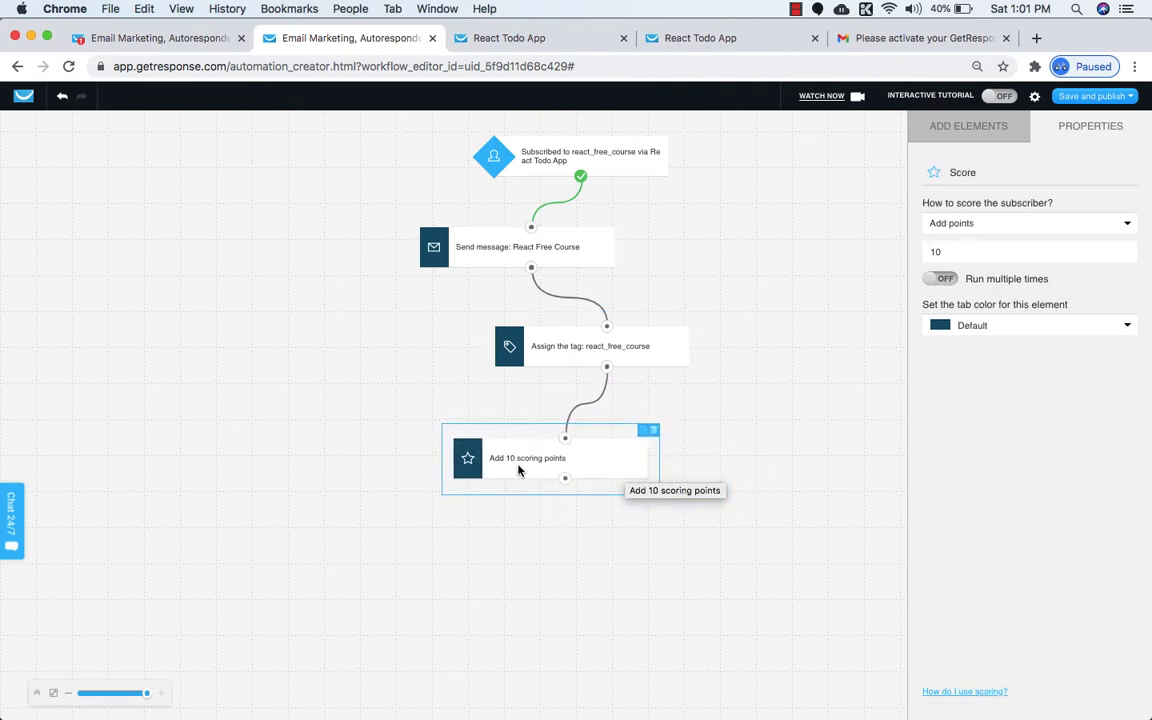
left_click(1110, 96)
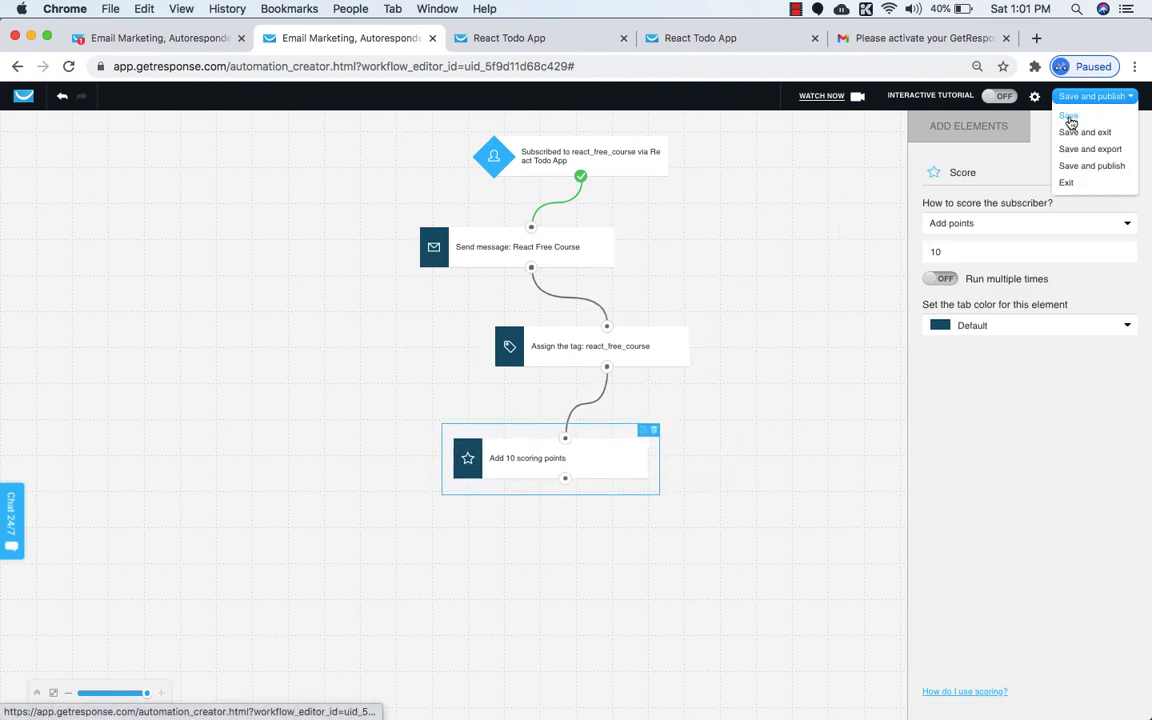
left_click(1072, 168)
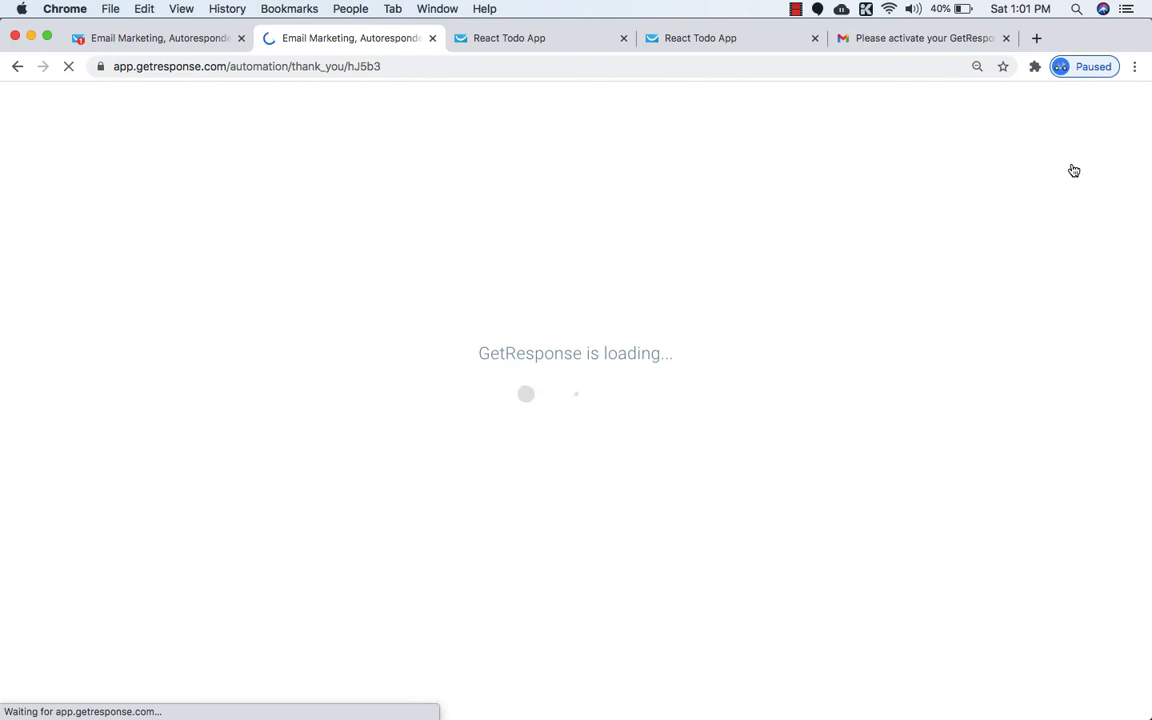
Reload the React Todo App landing page and submit the sign-up form with a name and e-mail.
left_click(537, 38)
left_click(68, 66)
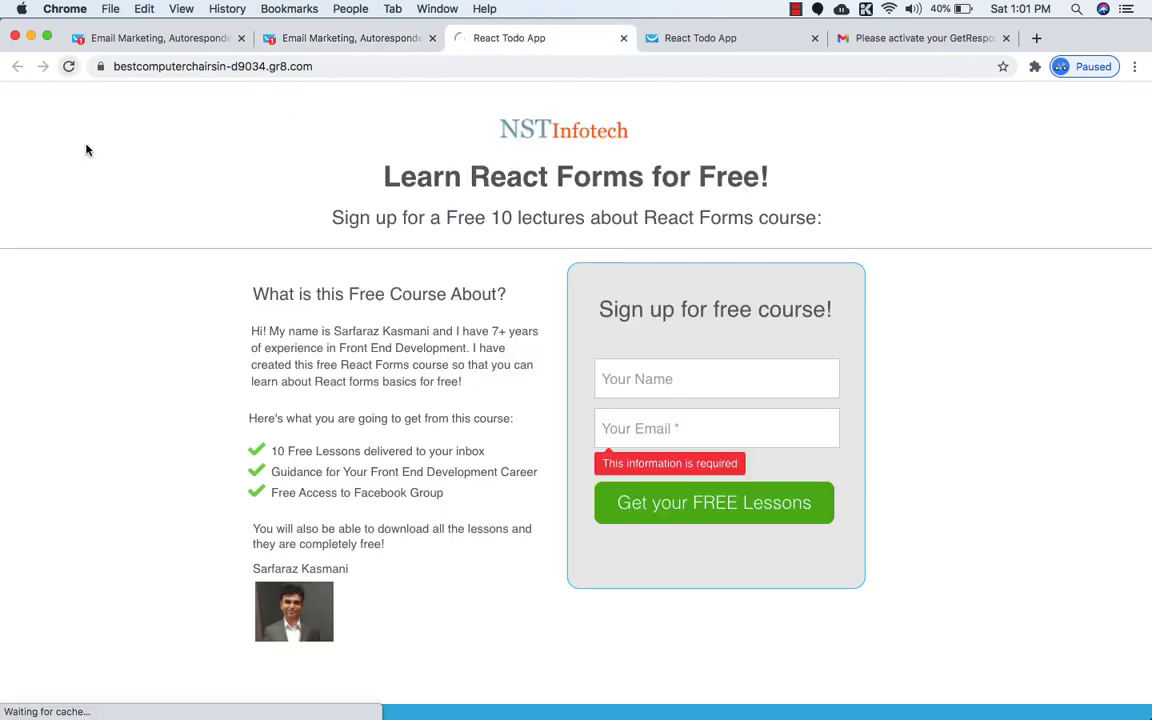
scroll(197, 237, "down", 2)
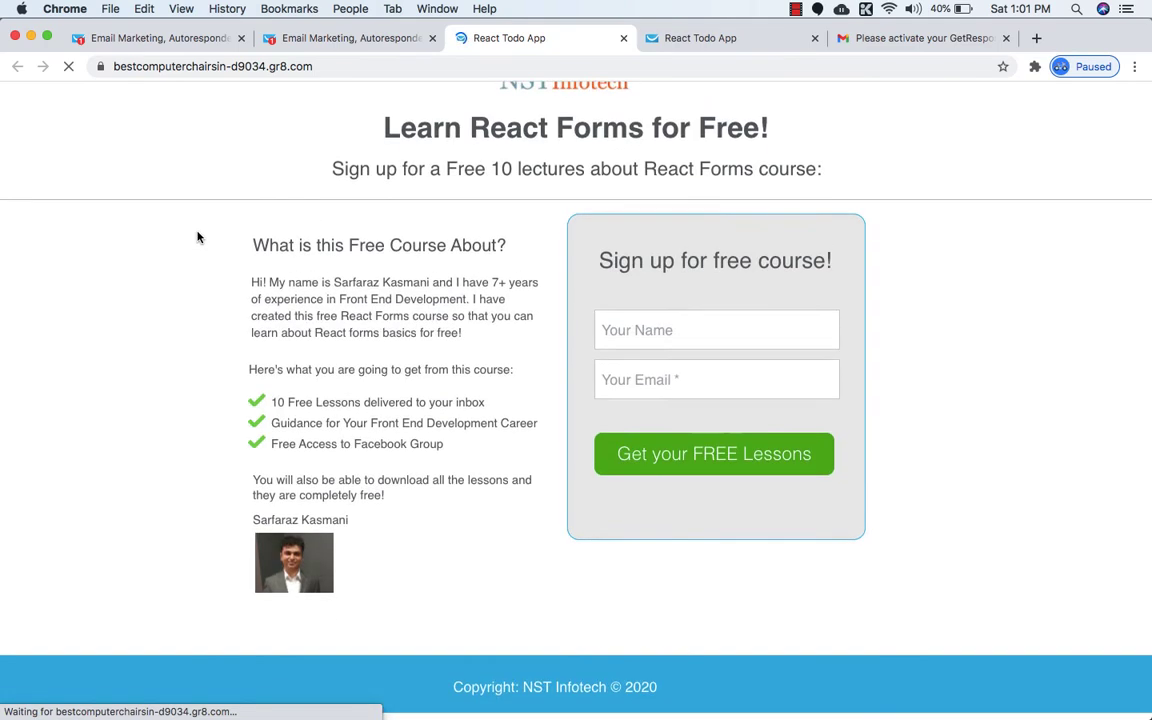
left_click(618, 373)
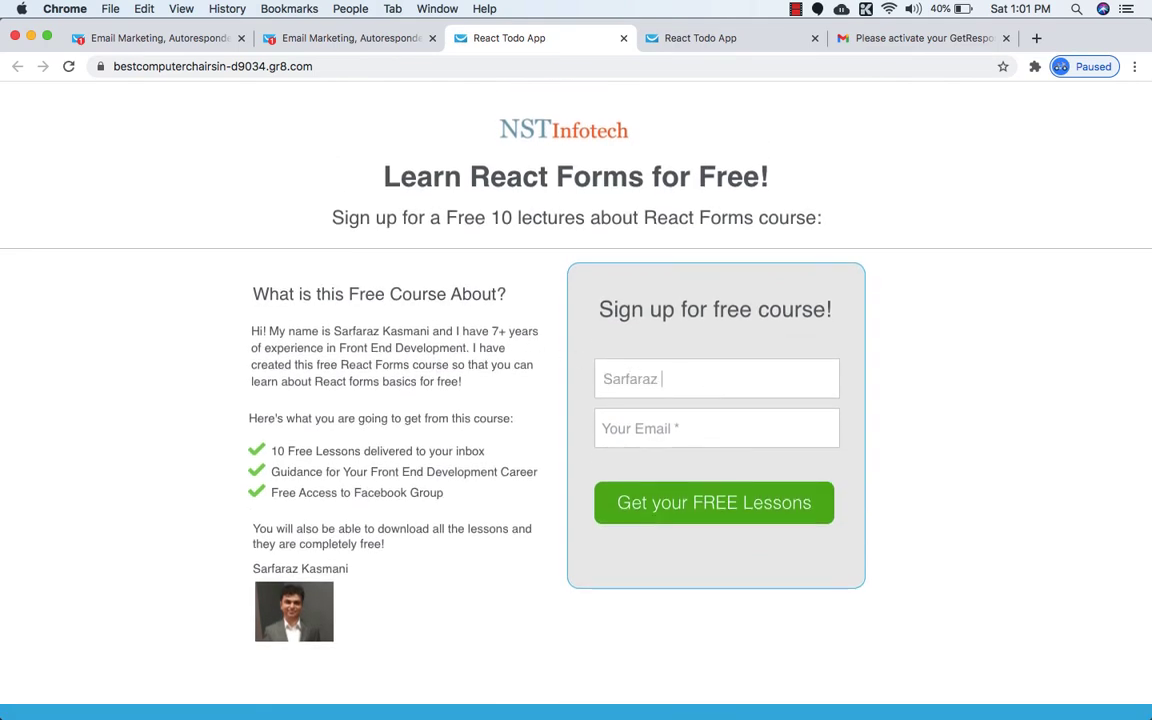
left_click(632, 435)
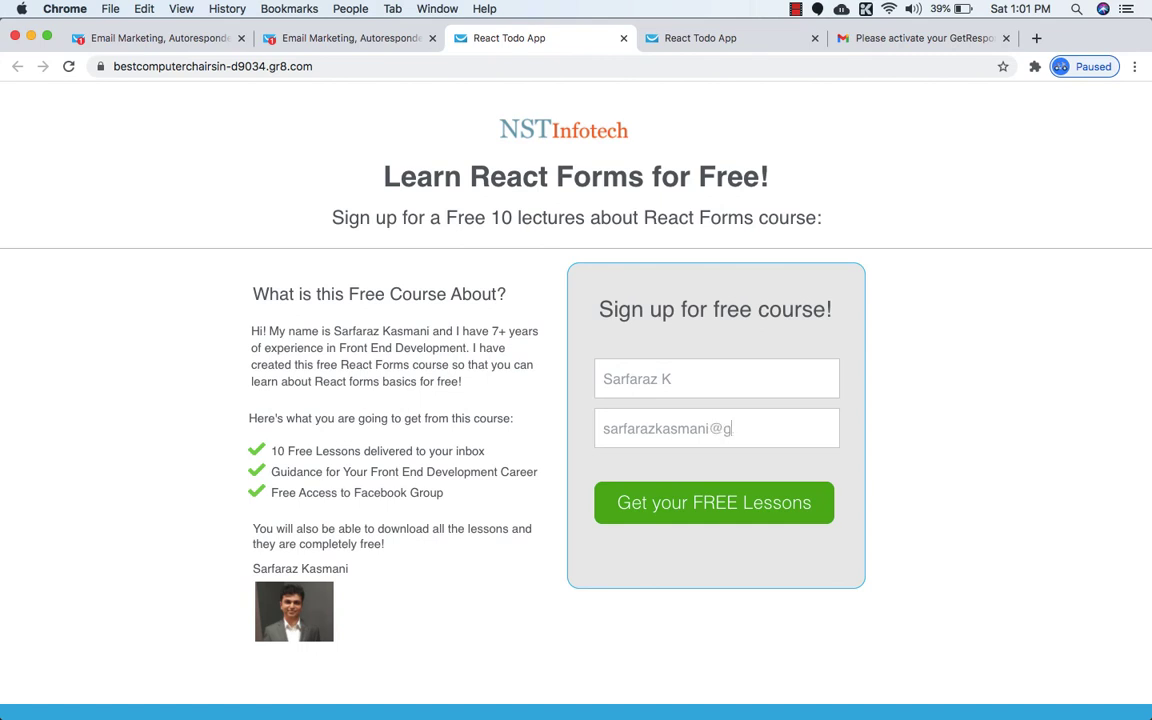
left_click(679, 510)
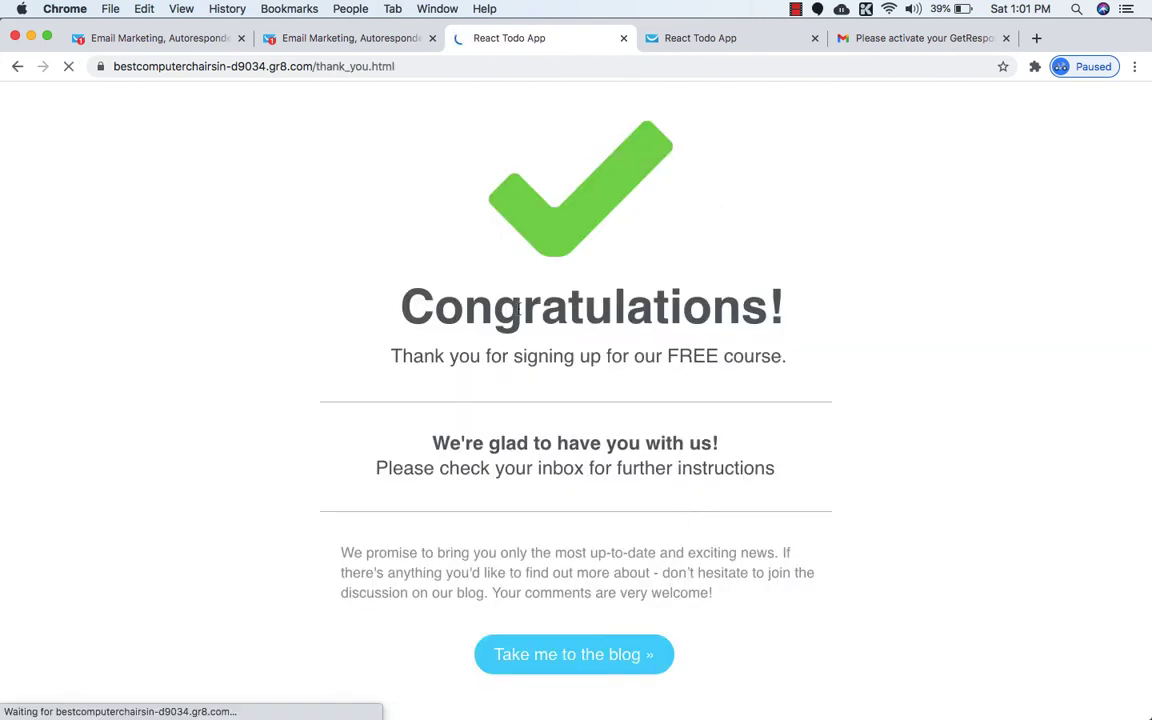
scroll(552, 320, "down", 1)
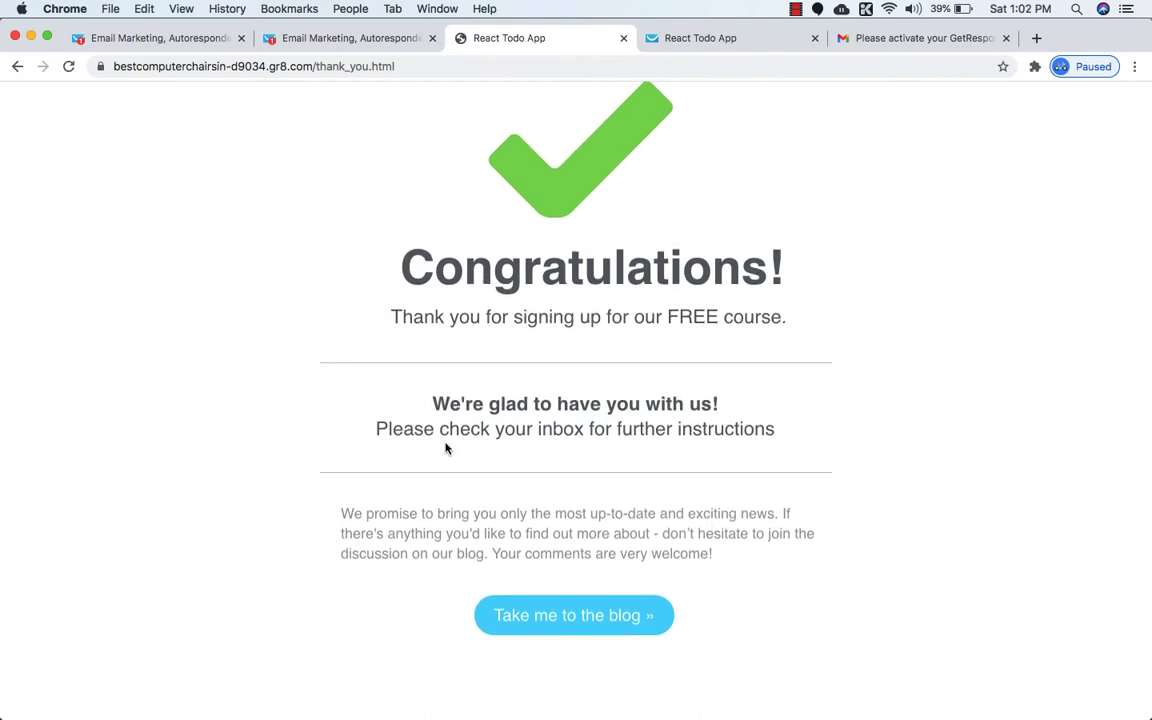
scroll(615, 448, "up", 1)
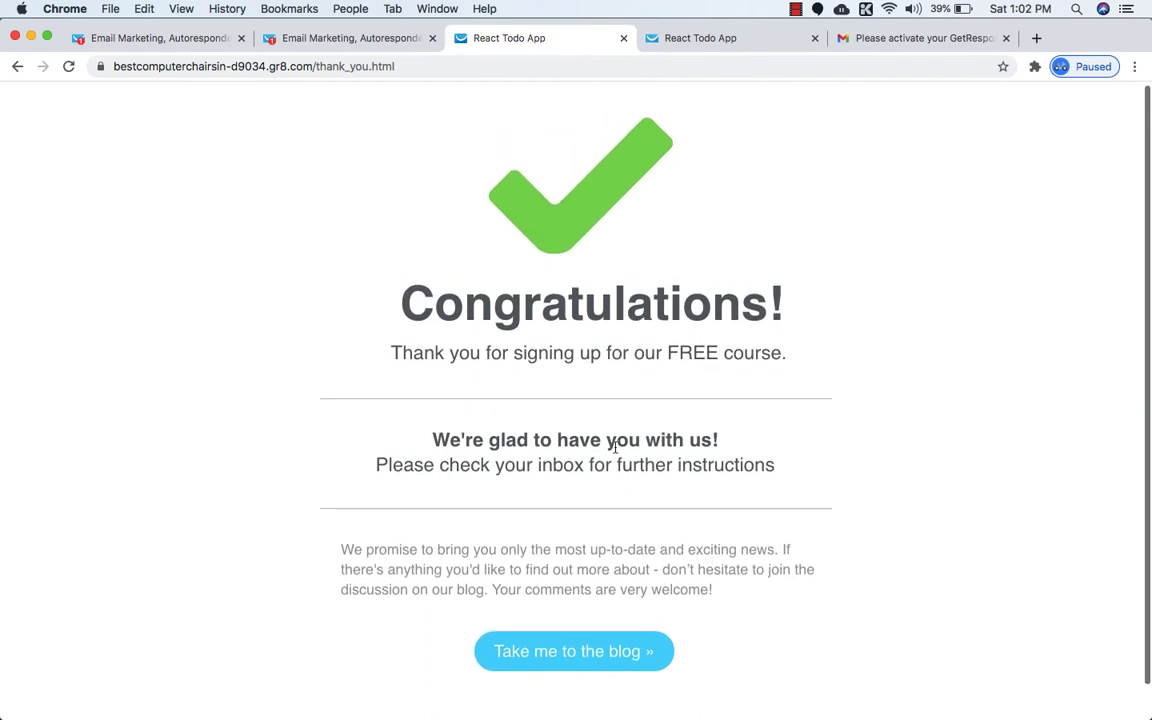
left_click(350, 9)
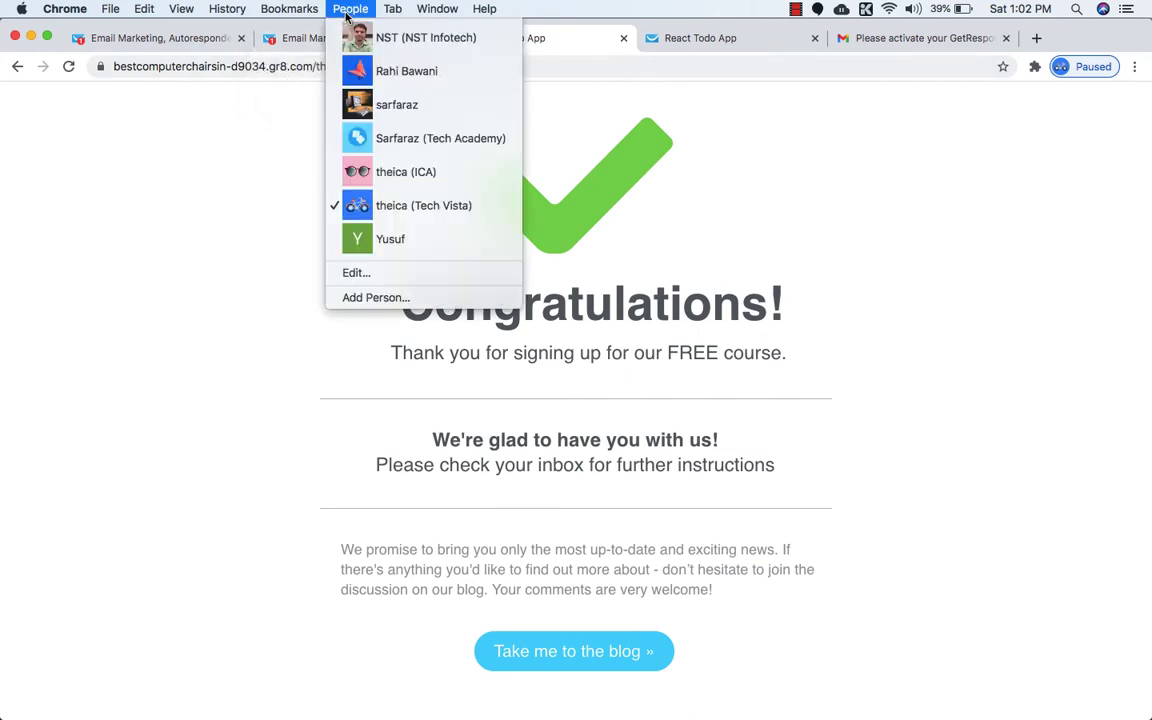
Read the 'Welcome to React Todo App FREE Course' email in Gmail Promotions, then return to the thank-you profile.
left_click(350, 103)
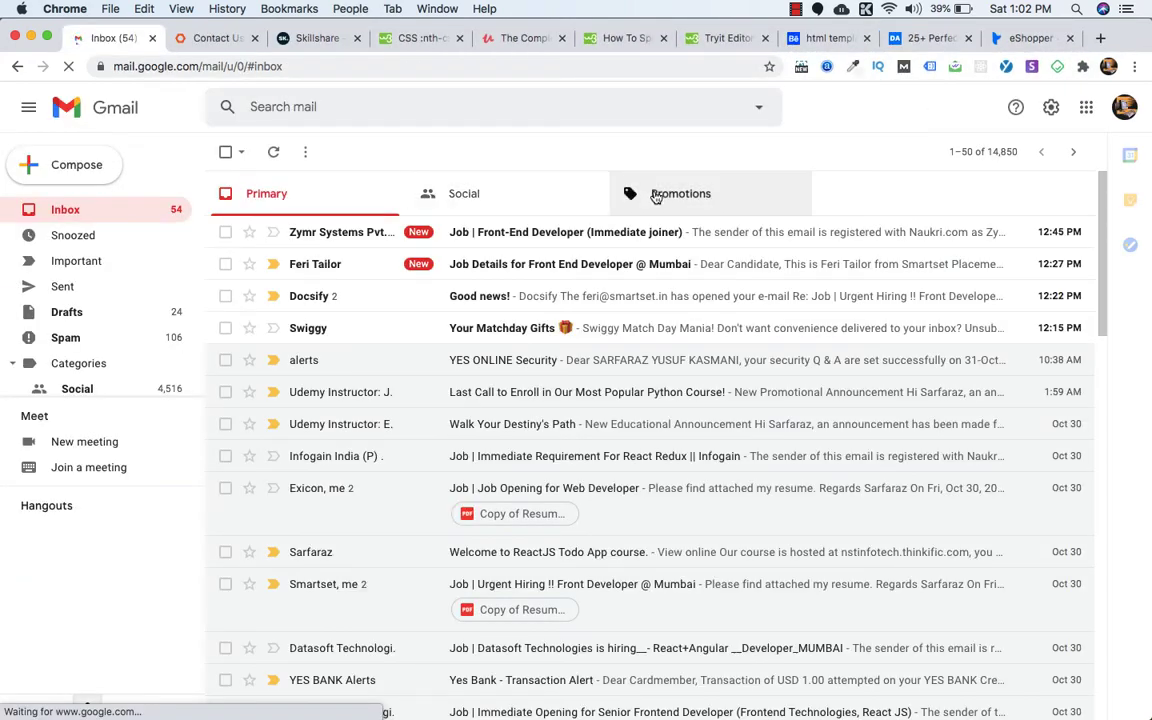
left_click(655, 197)
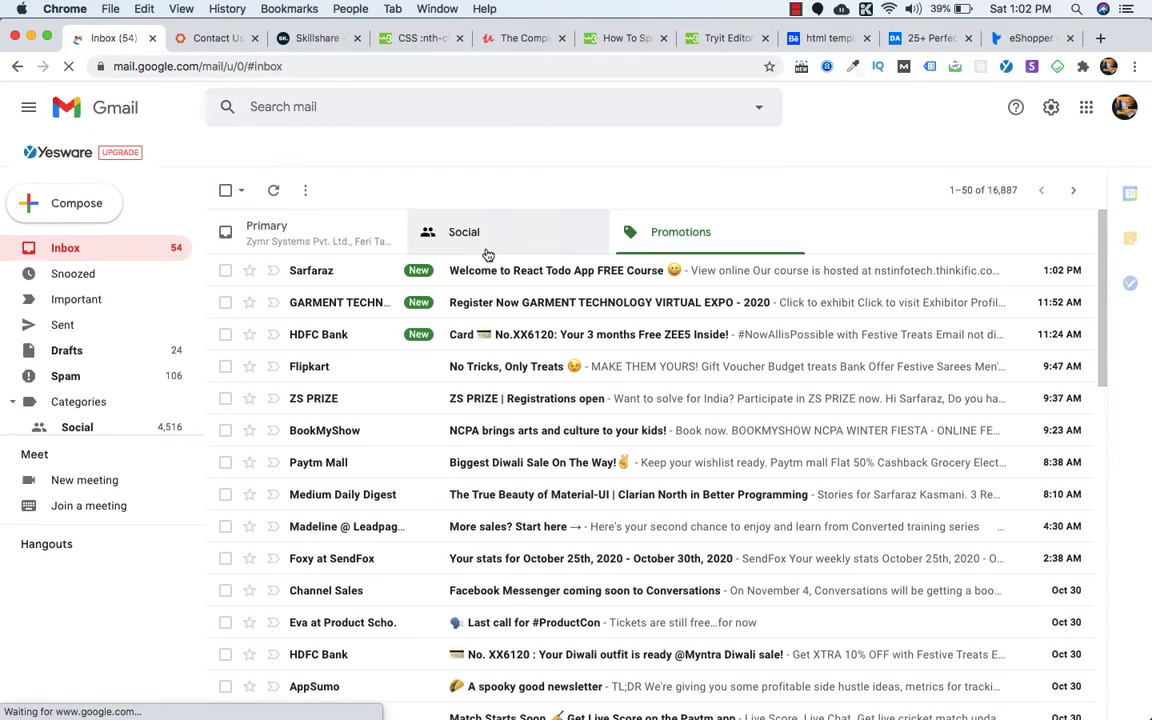
left_click(502, 279)
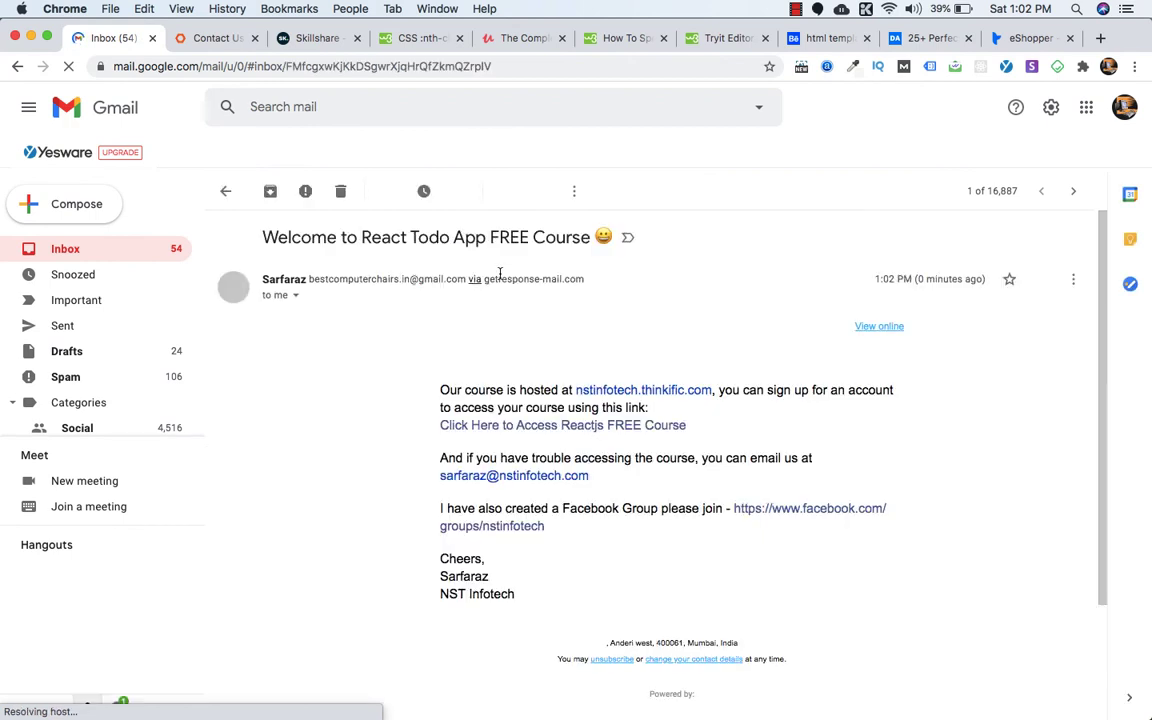
scroll(479, 338, "down", 1)
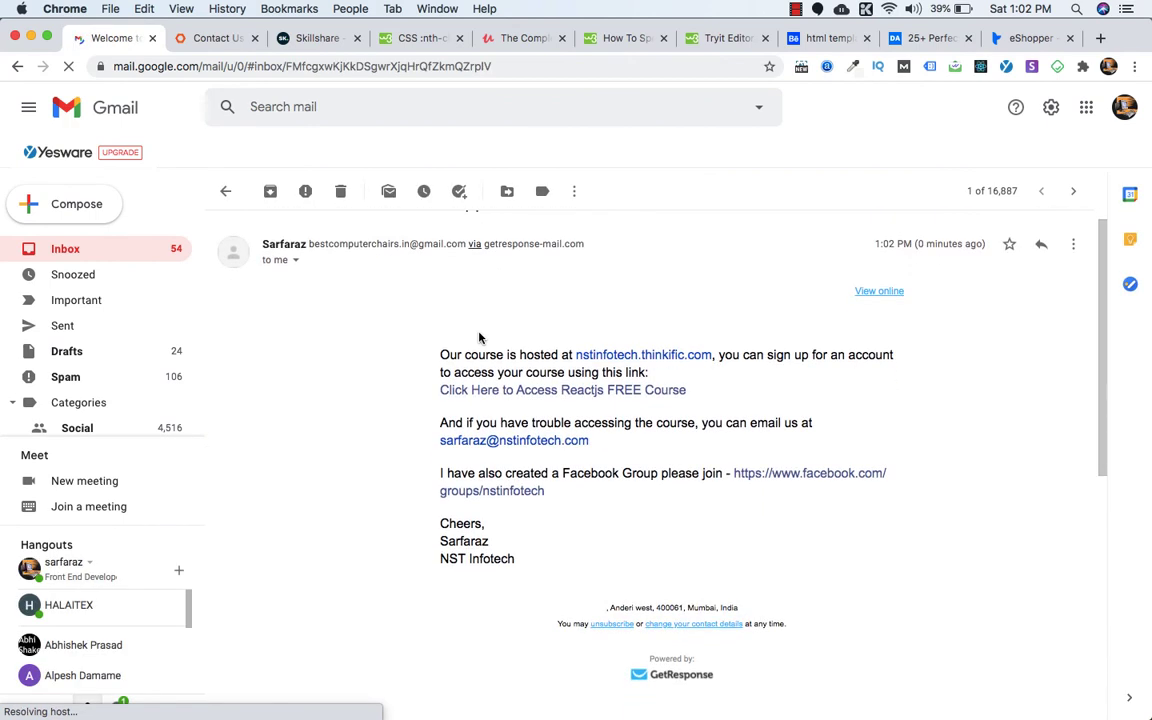
scroll(427, 318, "down", 1)
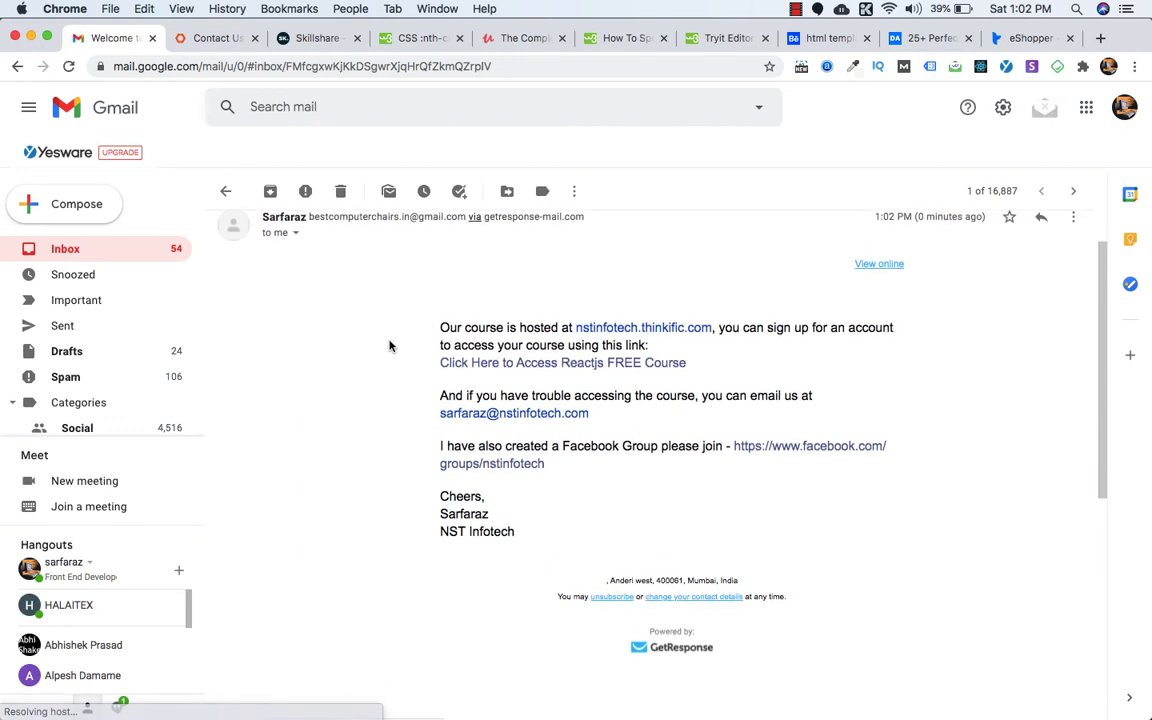
scroll(390, 346, "up", 1)
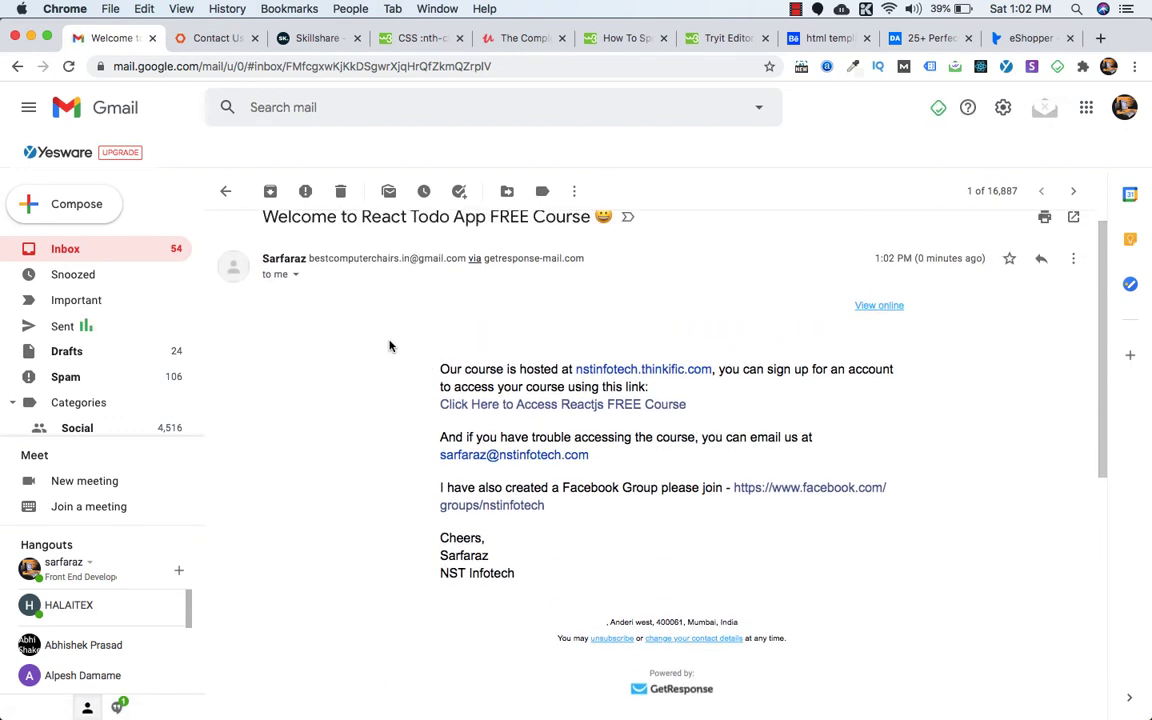
left_click(350, 8)
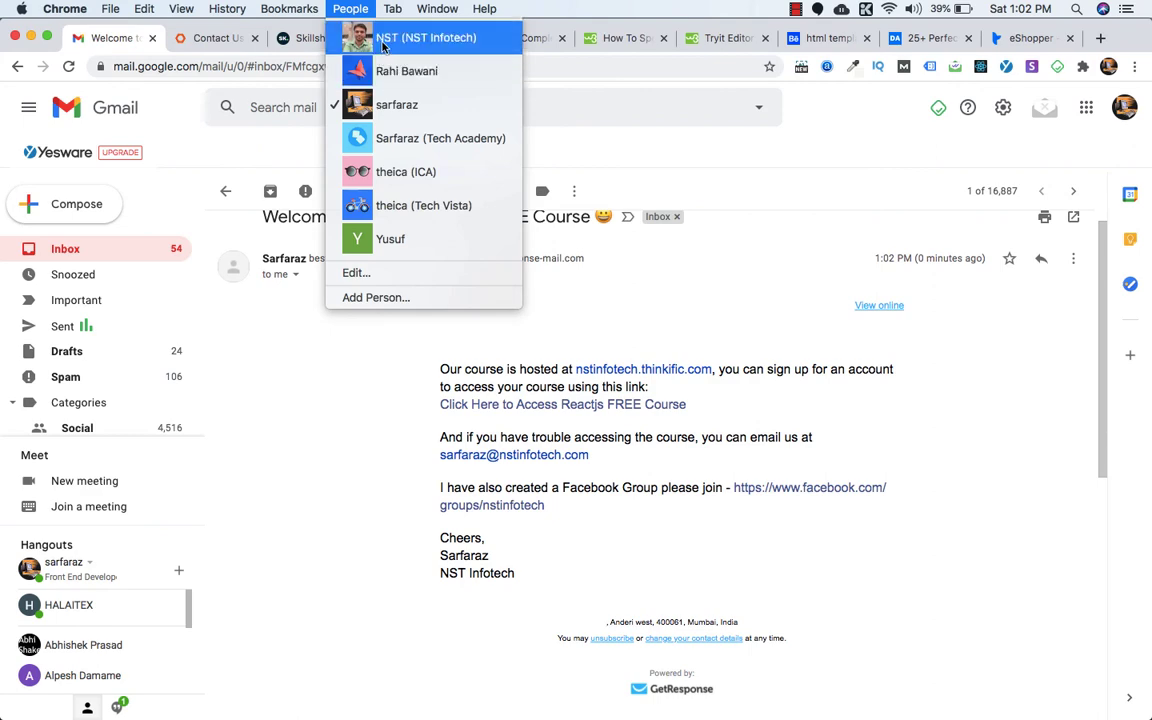
left_click(410, 208)
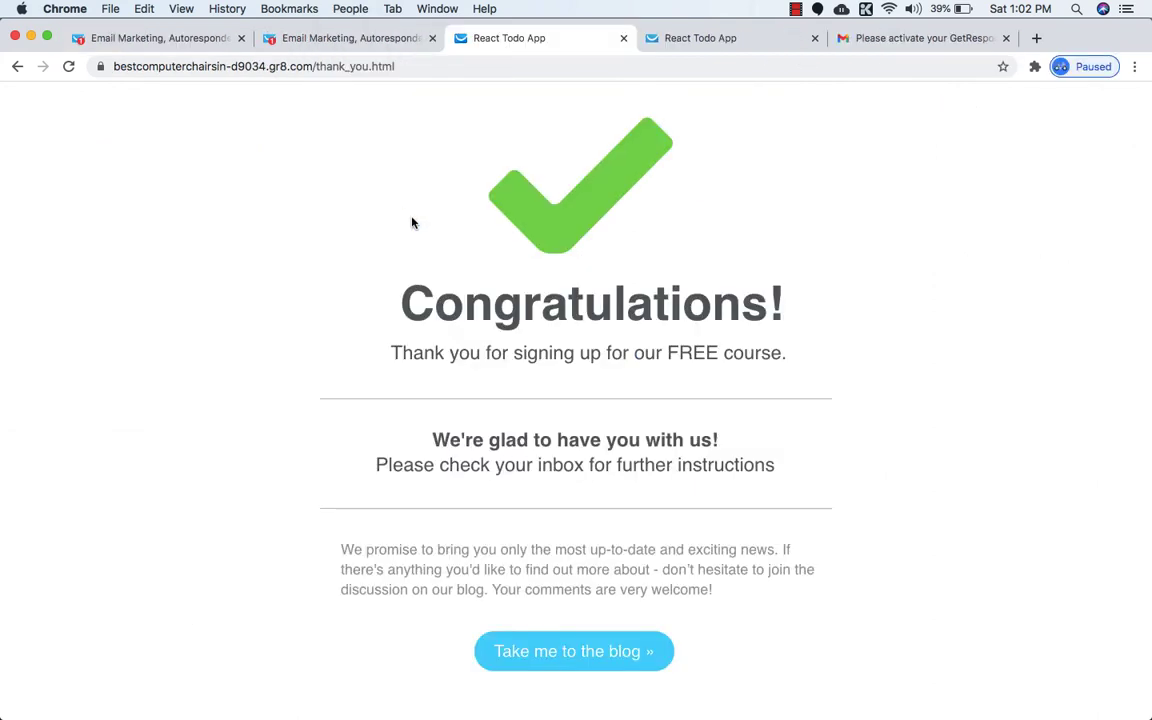
Open Manage account from the GetResponse account menu and check the address details.
left_click(280, 40)
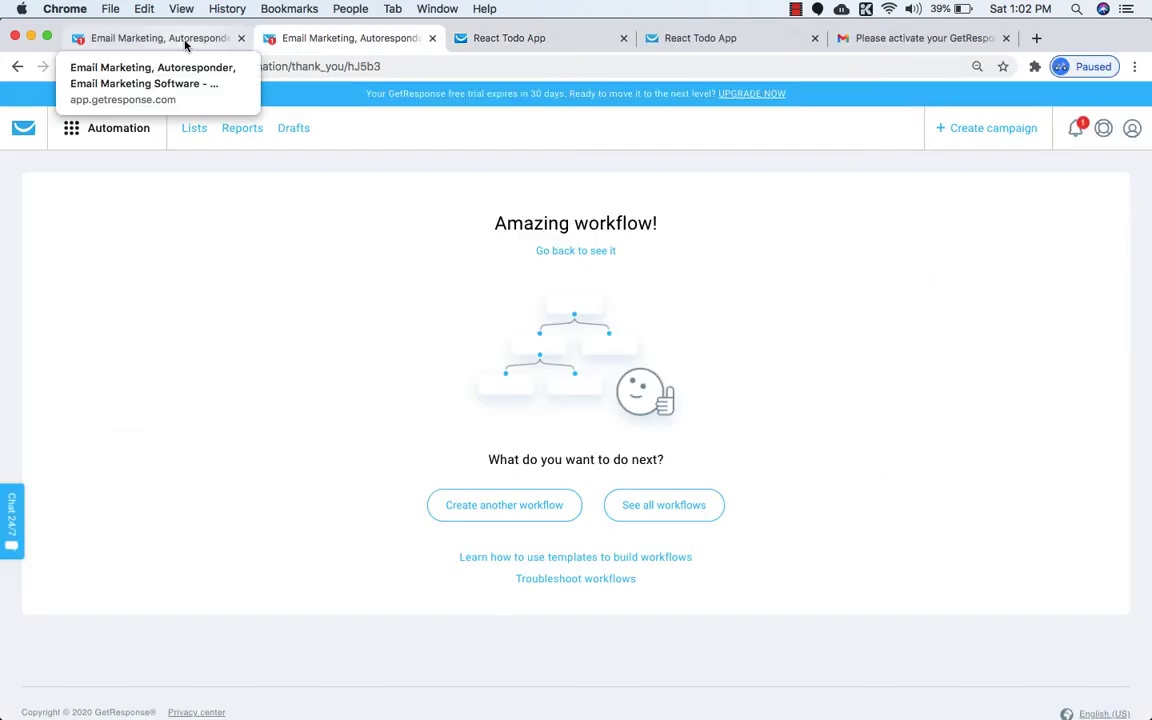
left_click(1132, 129)
left_click(1075, 177)
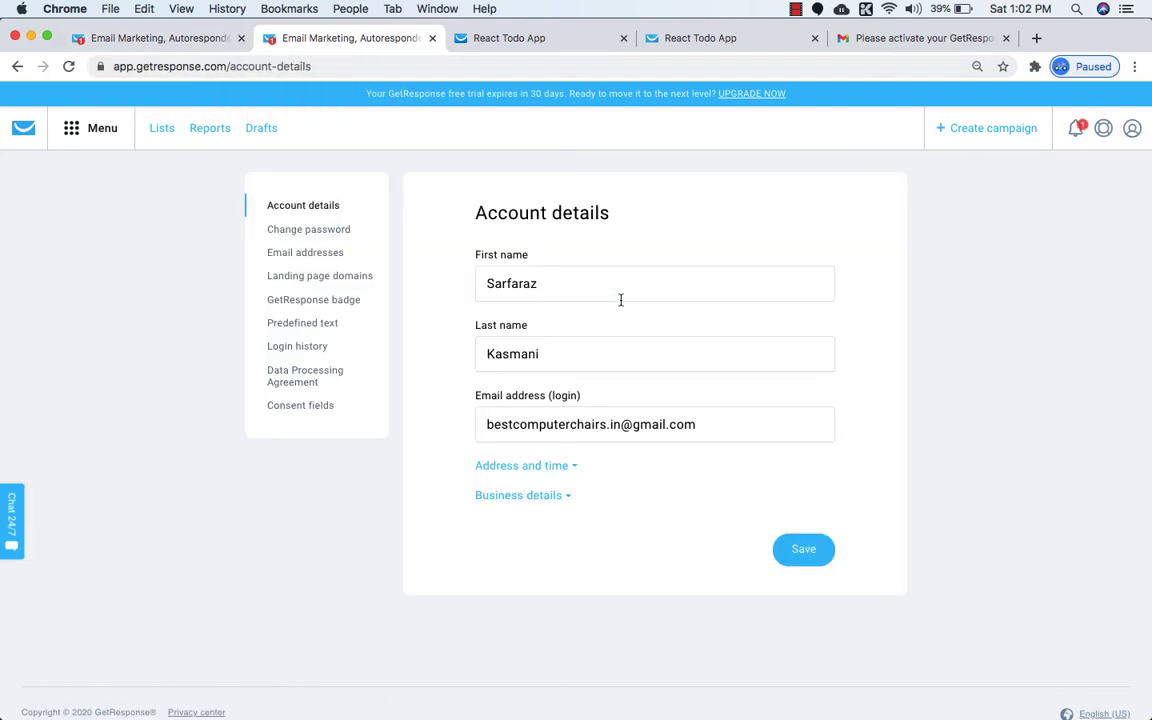
left_click(548, 466)
triple_click(548, 466)
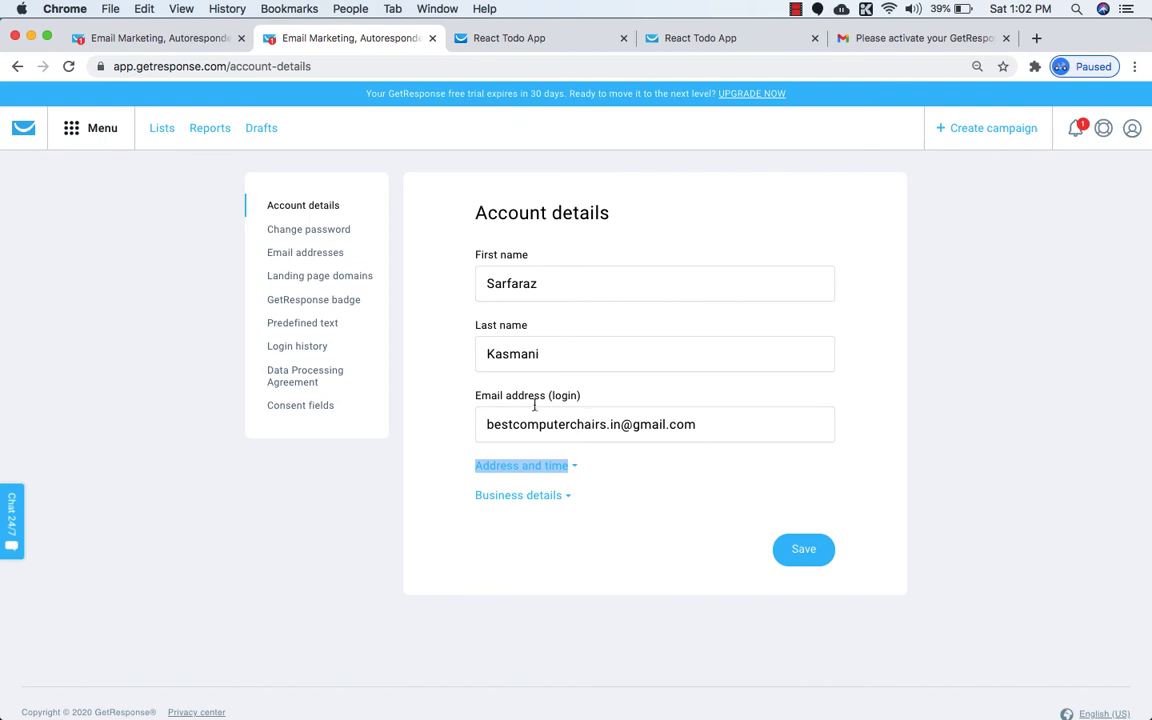
Show the Email addresses settings, view the Add email form, and close it unsaved.
left_click(293, 252)
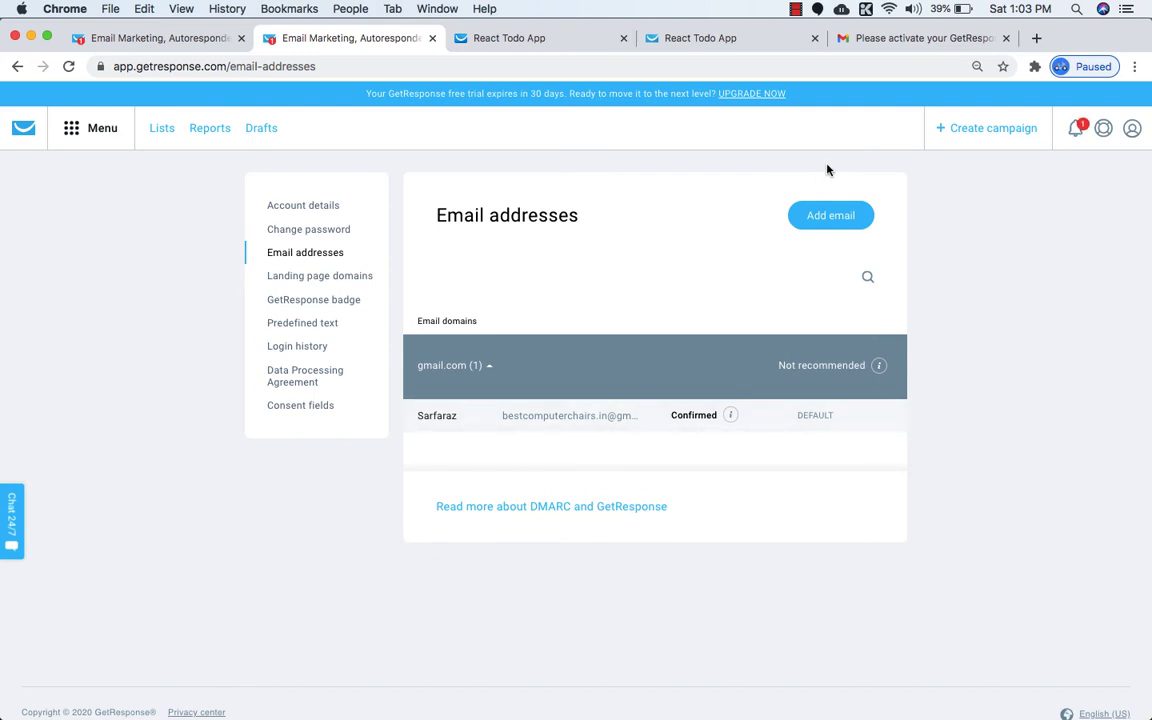
left_click(833, 215)
left_click(470, 280)
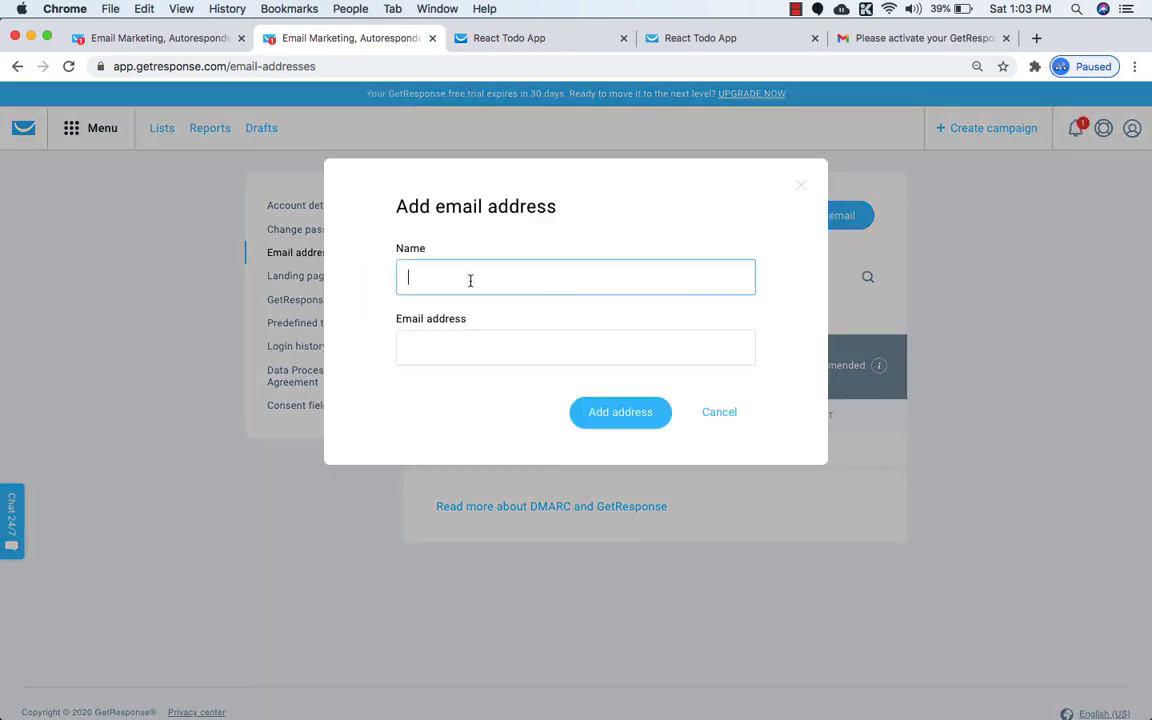
left_click(443, 362)
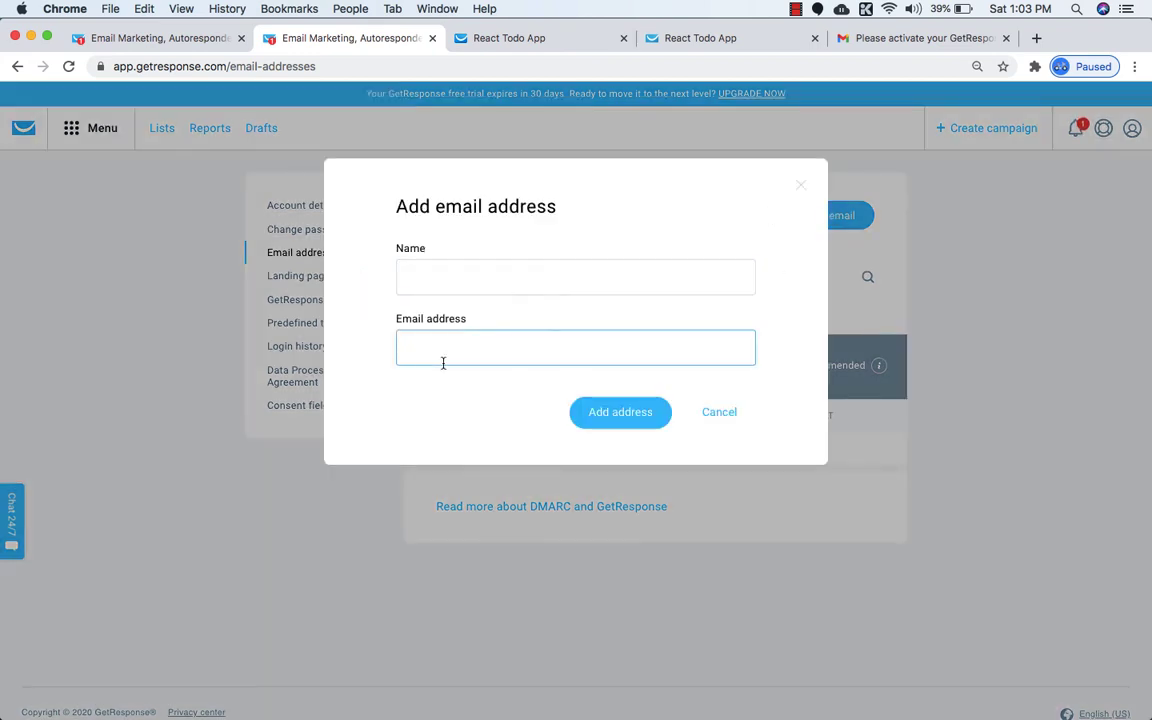
left_click(801, 184)
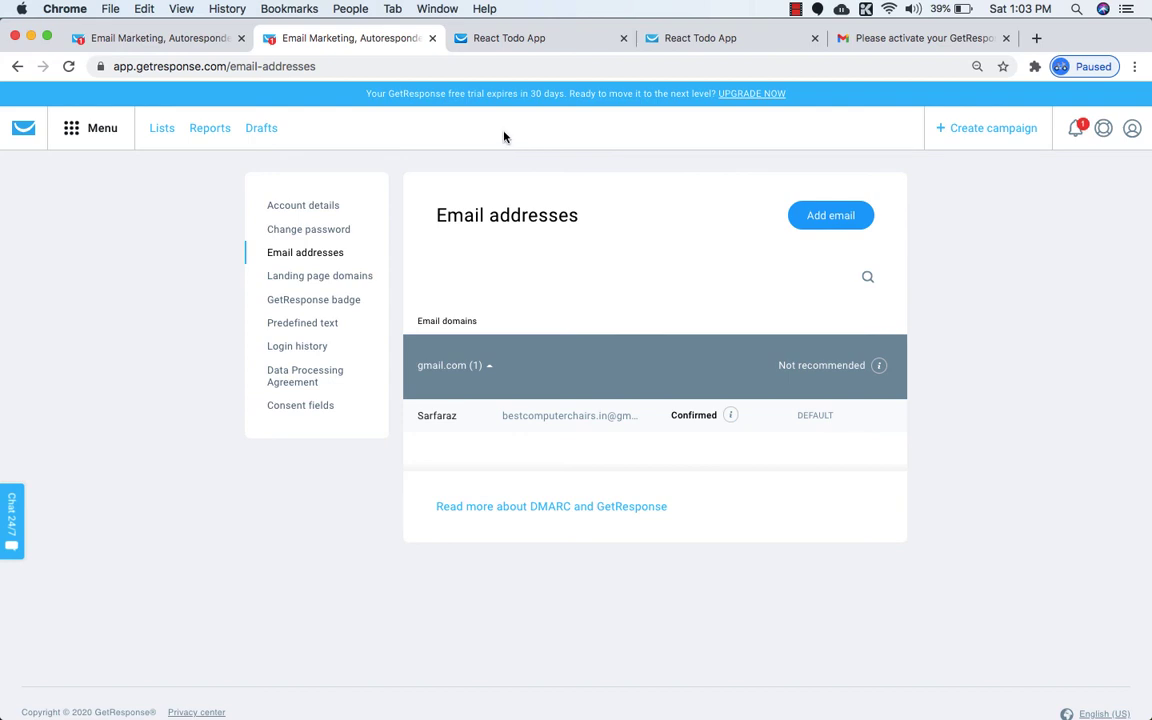
left_click(352, 9)
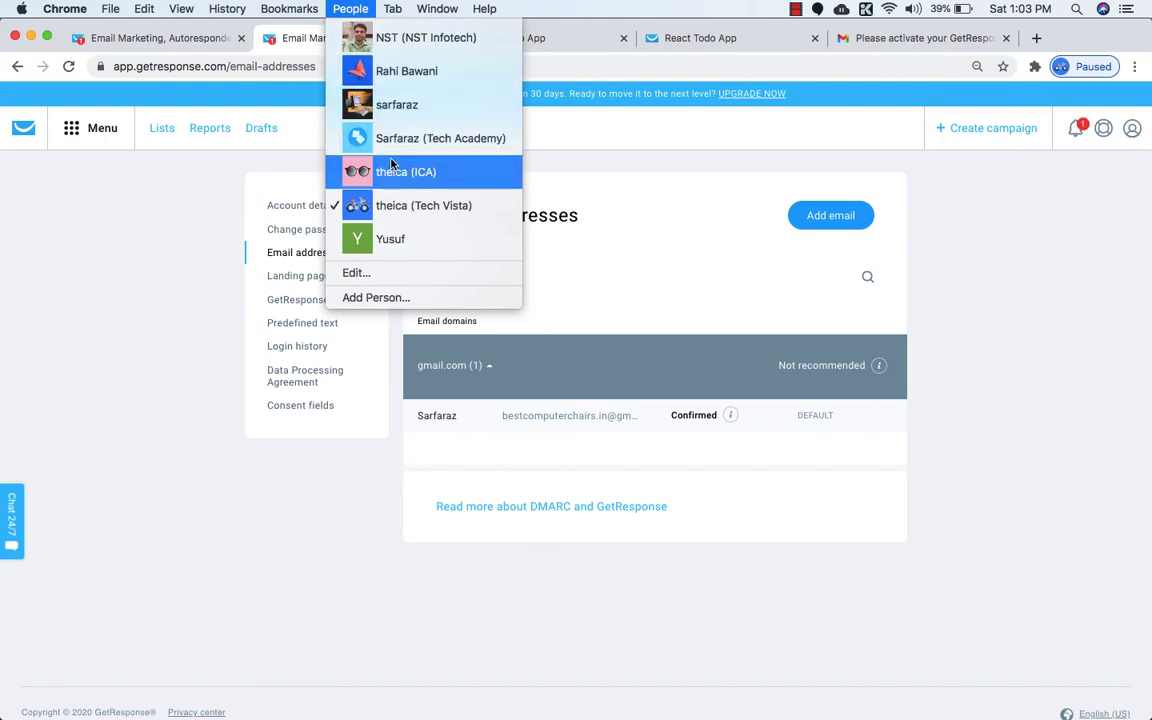
left_click(392, 104)
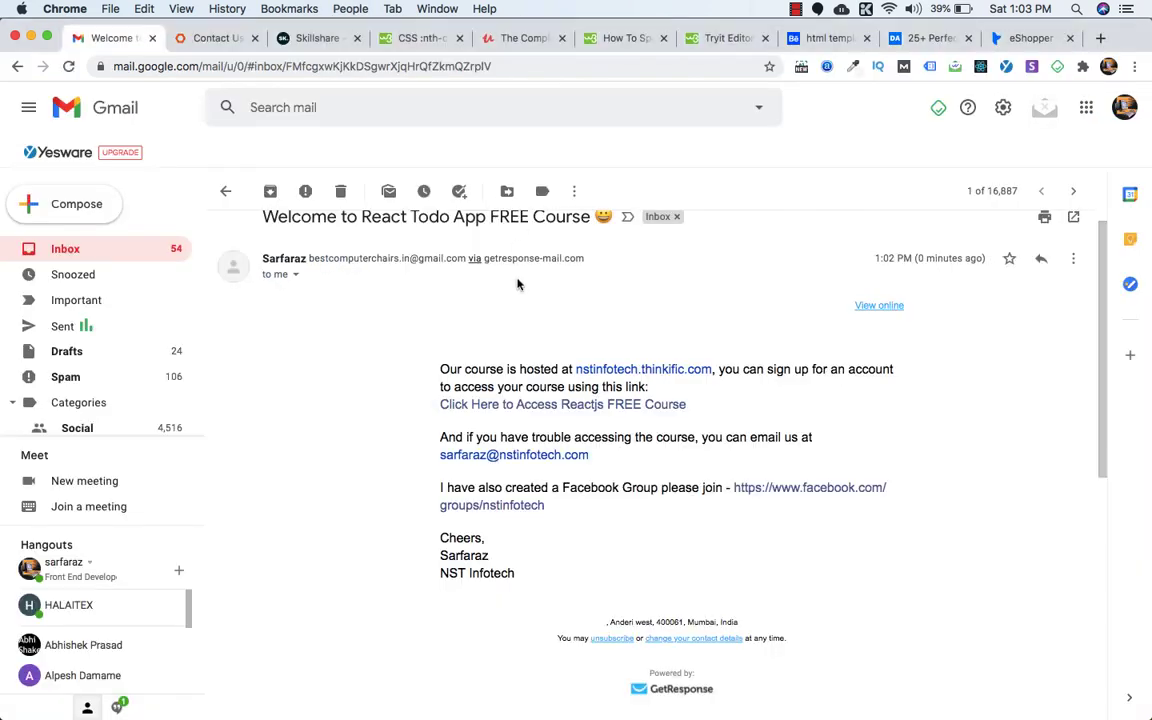
scroll(543, 342, "down", 1)
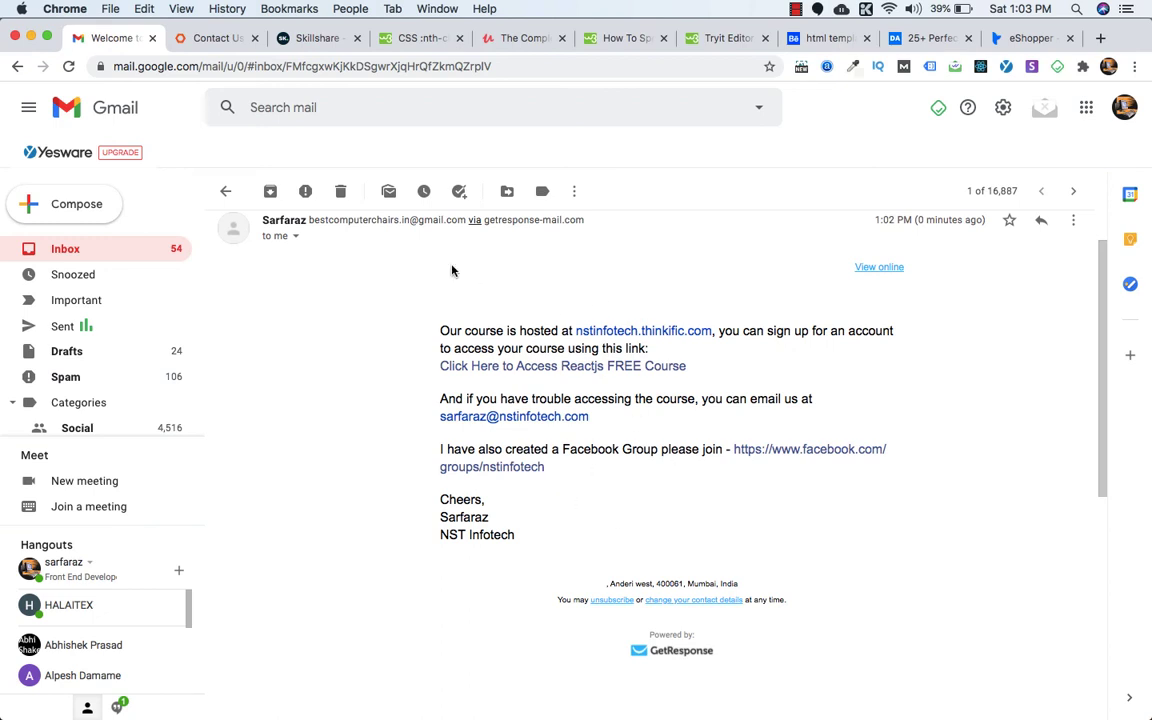
left_click(343, 9)
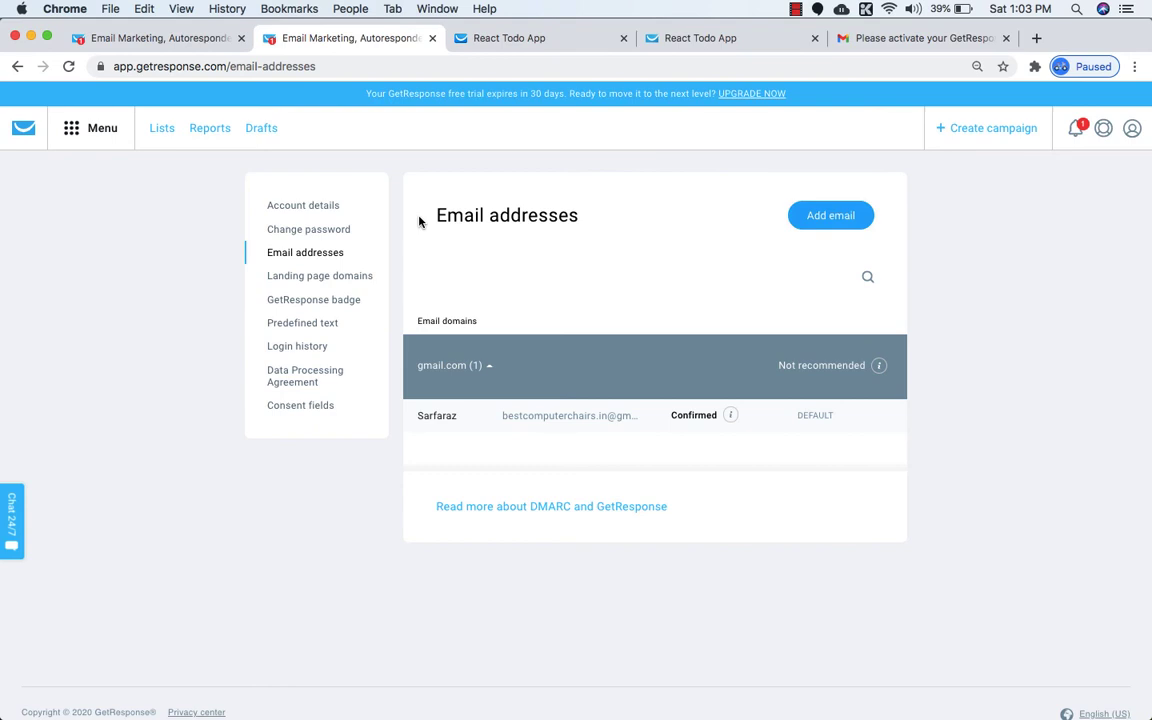
Open the react_free_course list's contacts and reload until both subscribers appear.
left_click(228, 42)
left_click(302, 44)
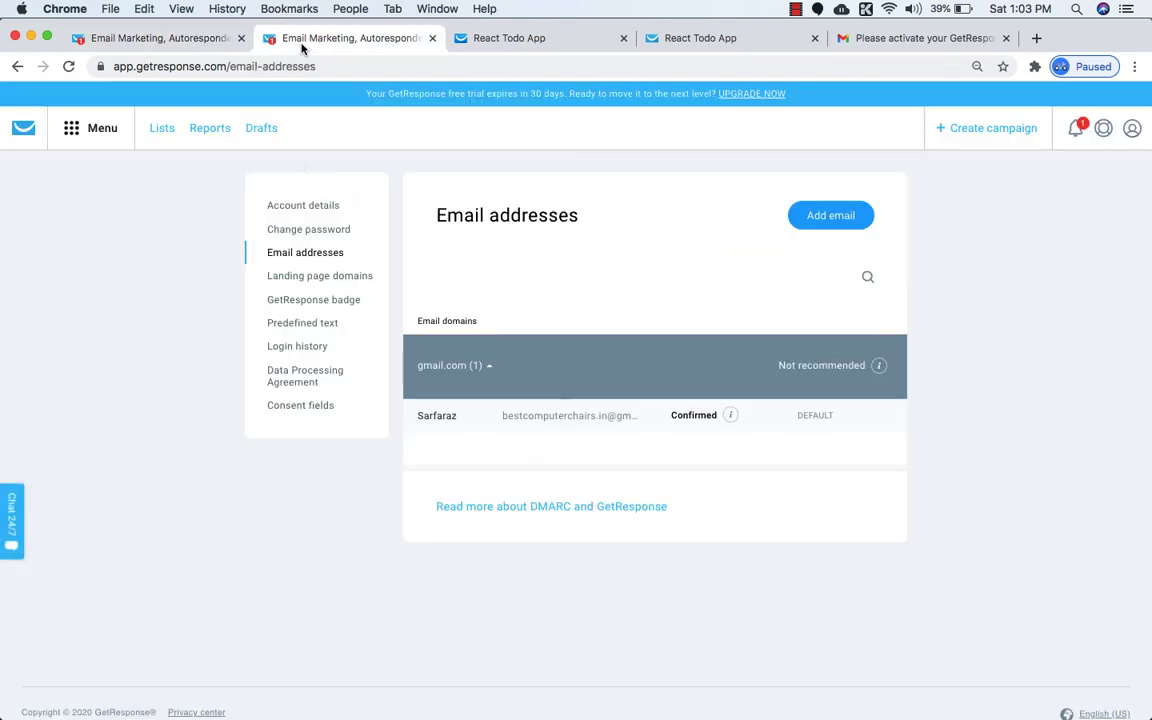
left_click(161, 130)
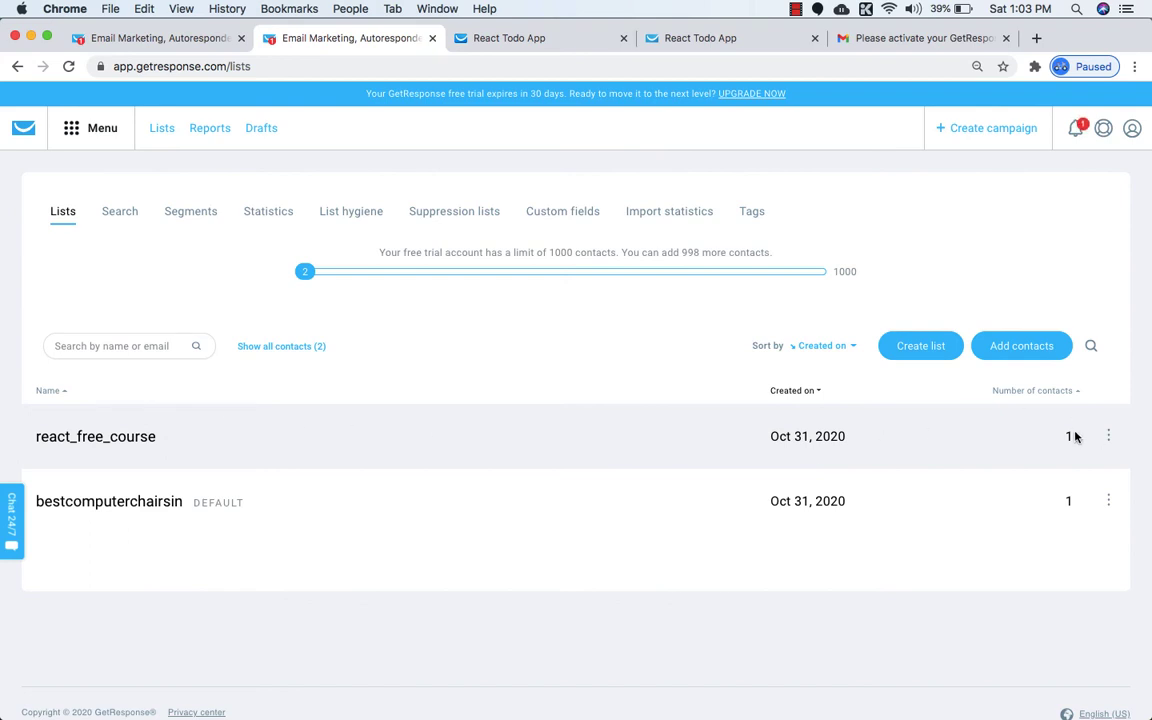
left_click(108, 438)
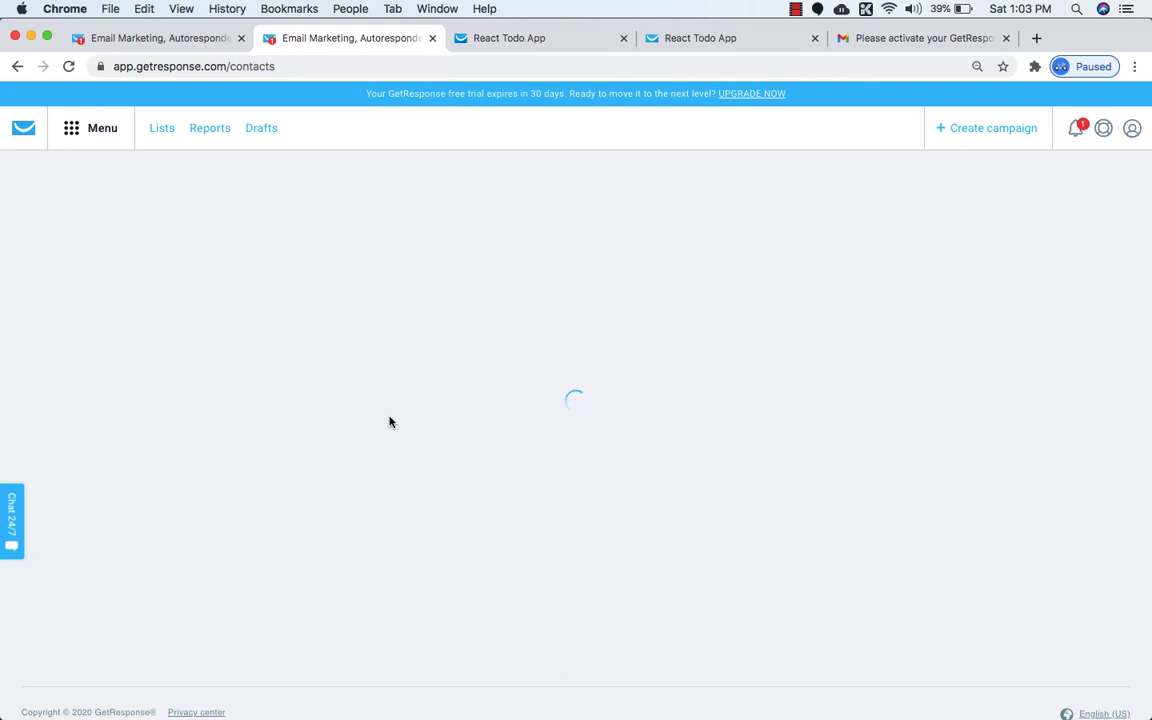
left_click(68, 66)
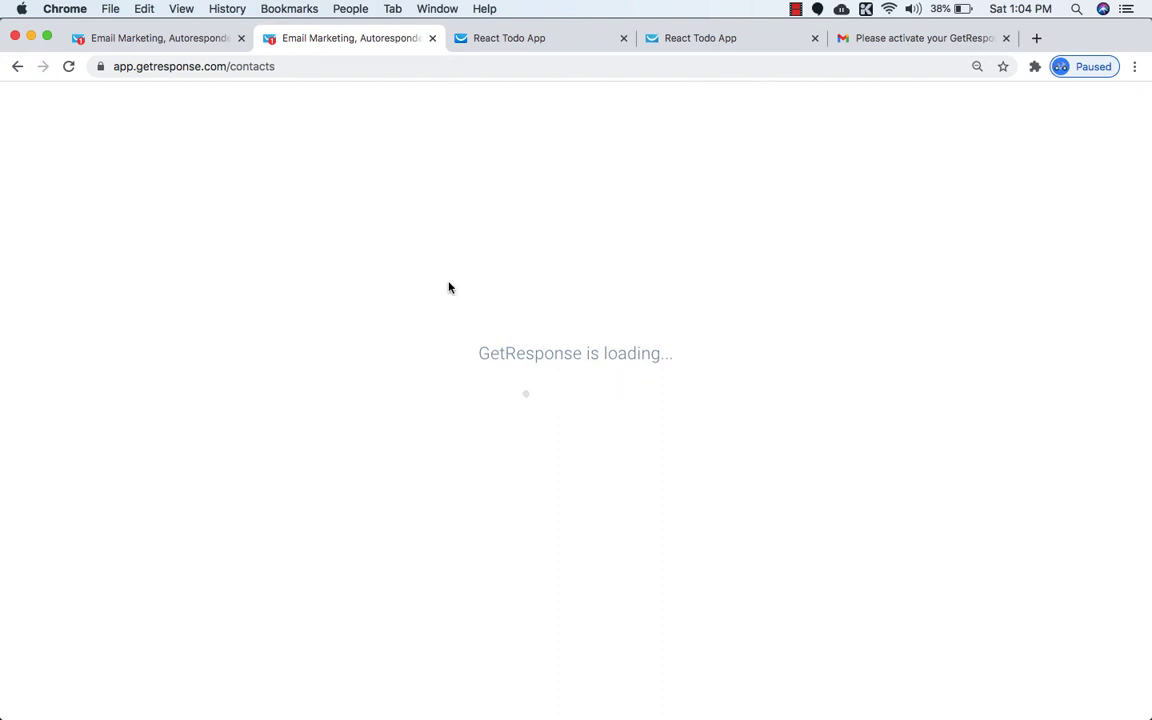
left_click(301, 64)
key("Return")
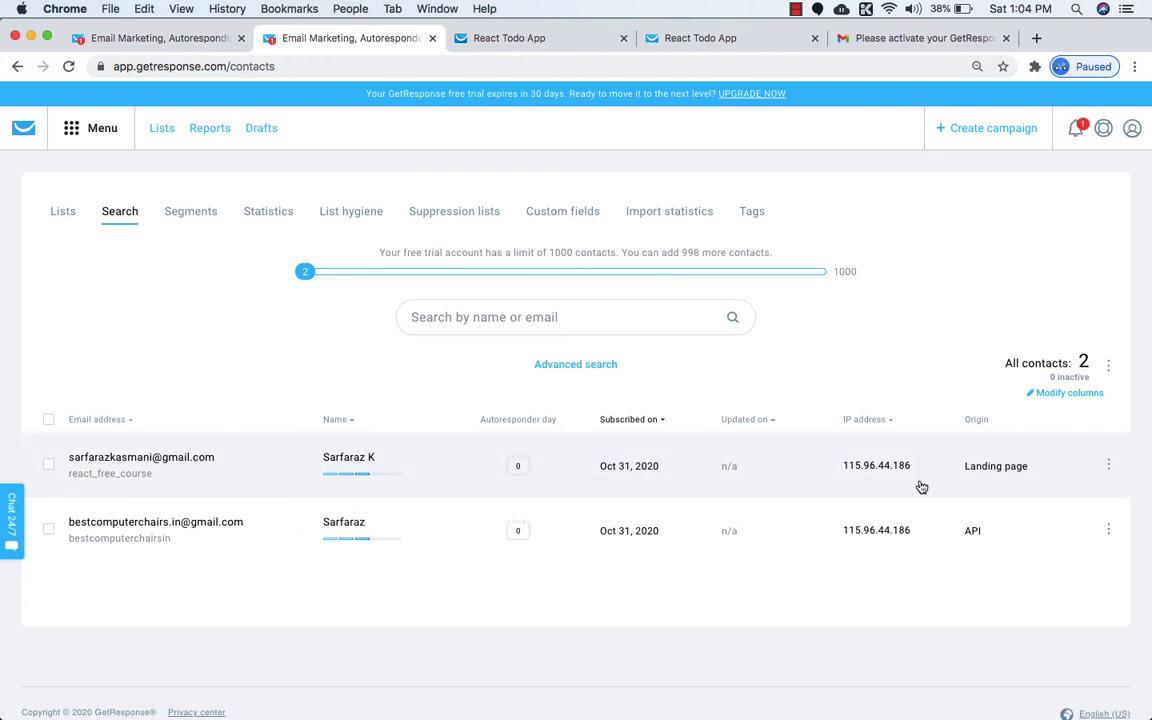
Review the new subscriber's contact record, confirming score 10 and the react_free_course tag.
left_click(126, 460)
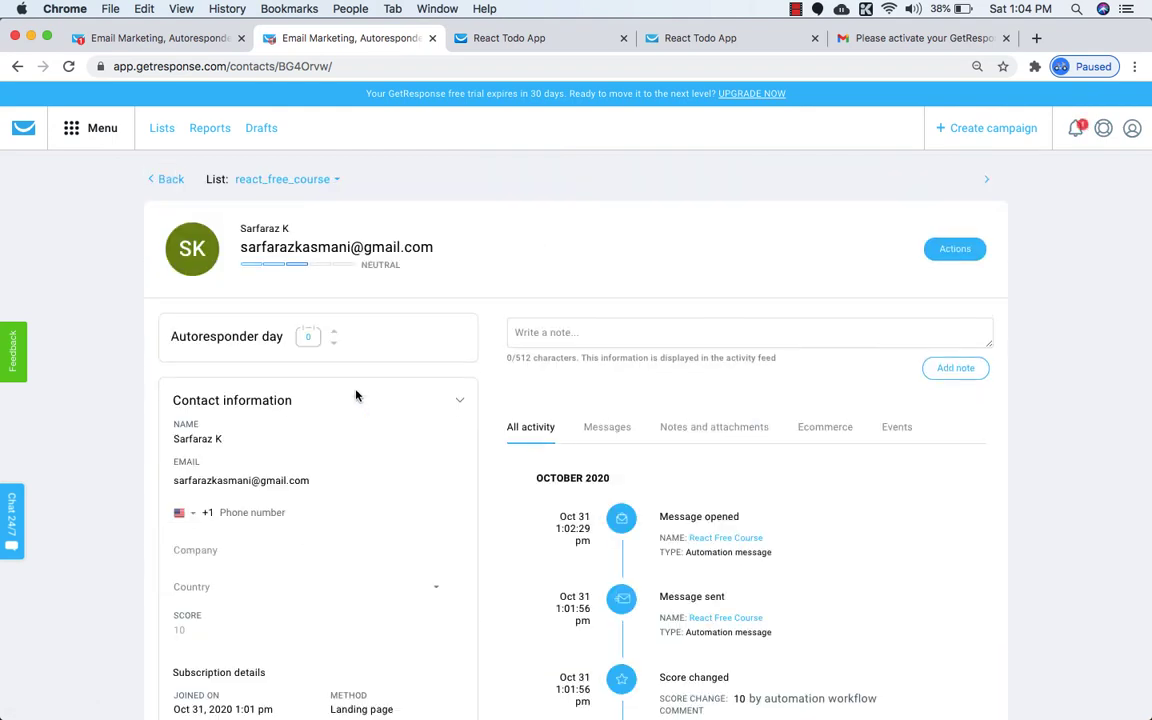
scroll(356, 396, "down", 3)
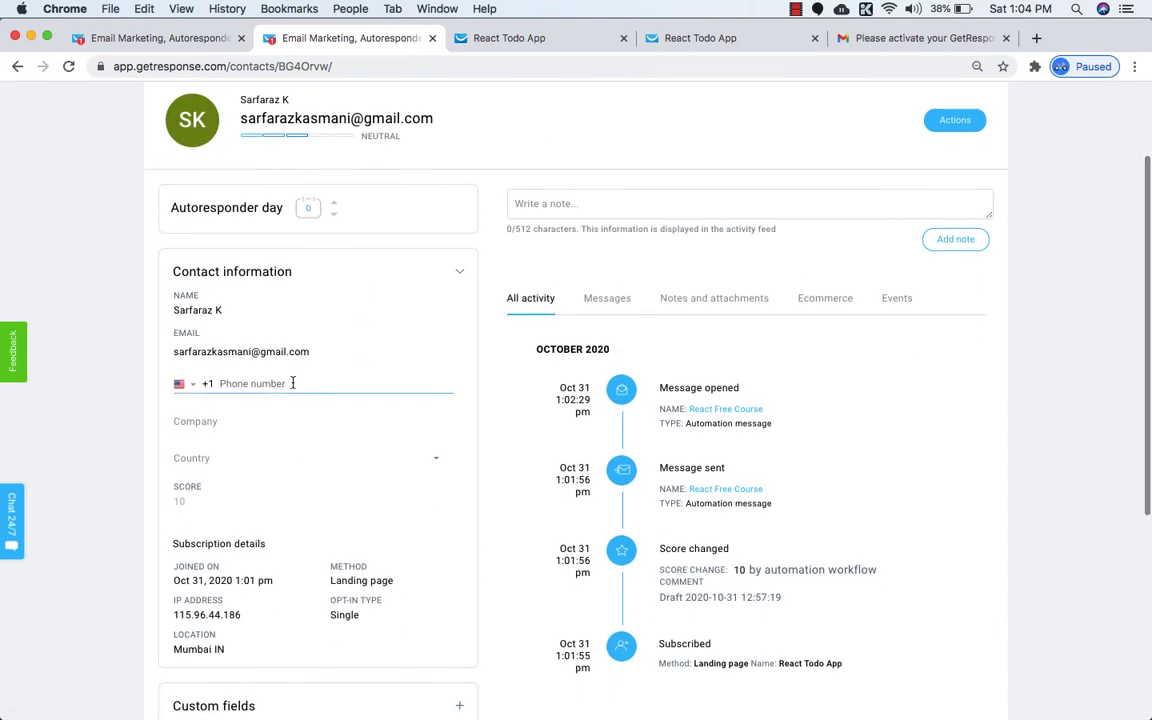
scroll(298, 480, "down", 2)
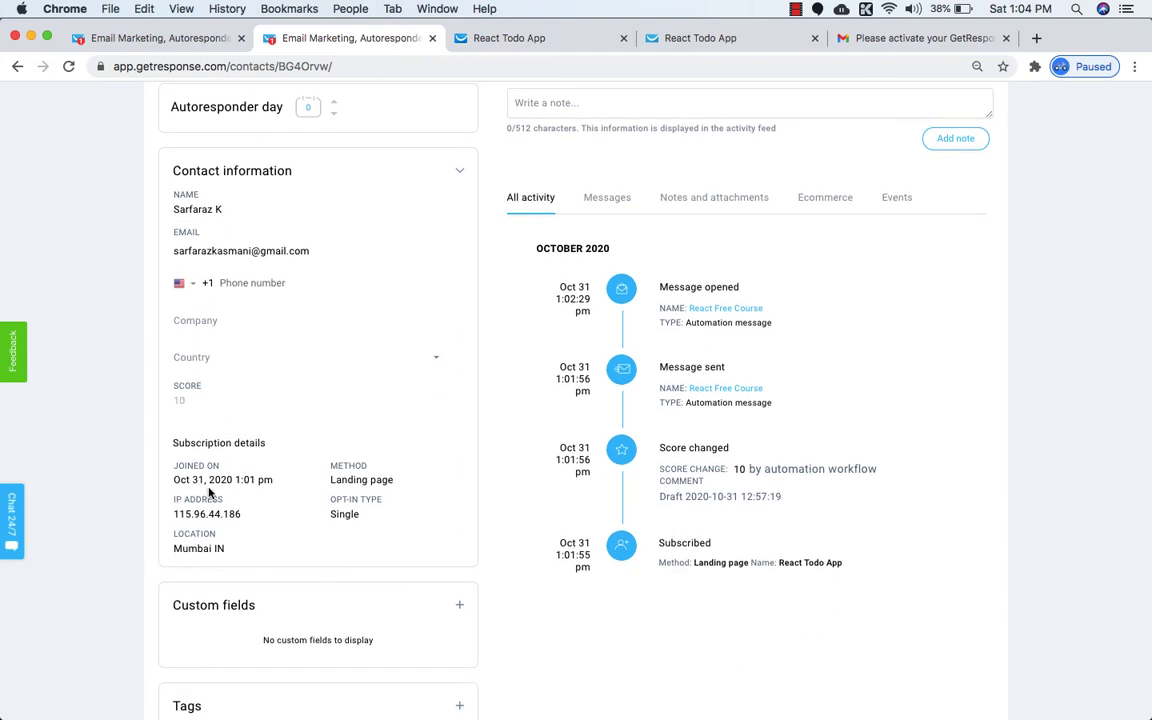
scroll(244, 480, "down", 1)
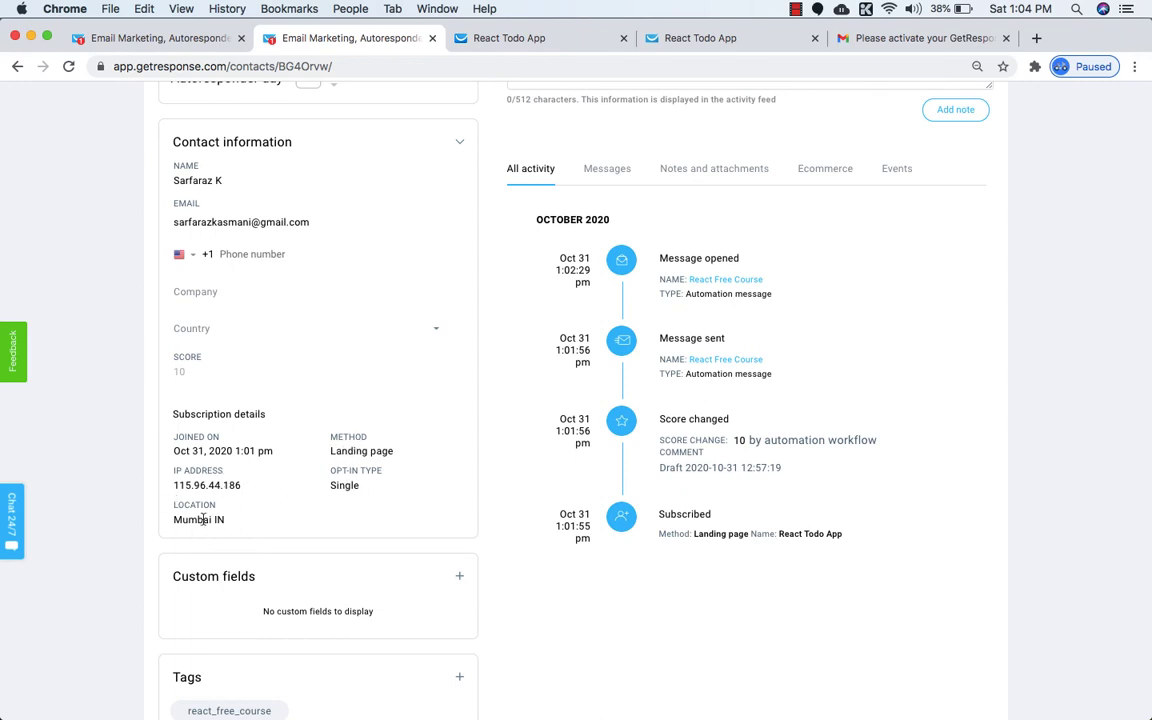
scroll(232, 525, "down", 2)
scroll(232, 525, "up", 3)
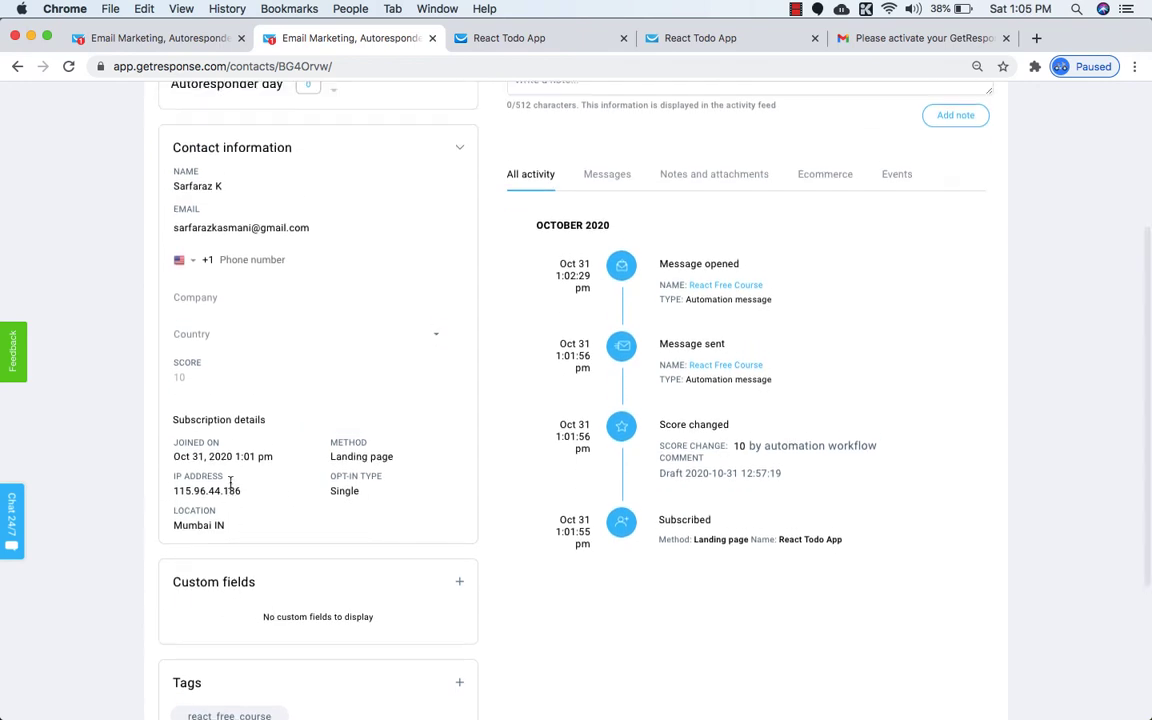
scroll(268, 314, "up", 3)
scroll(334, 405, "down", 2)
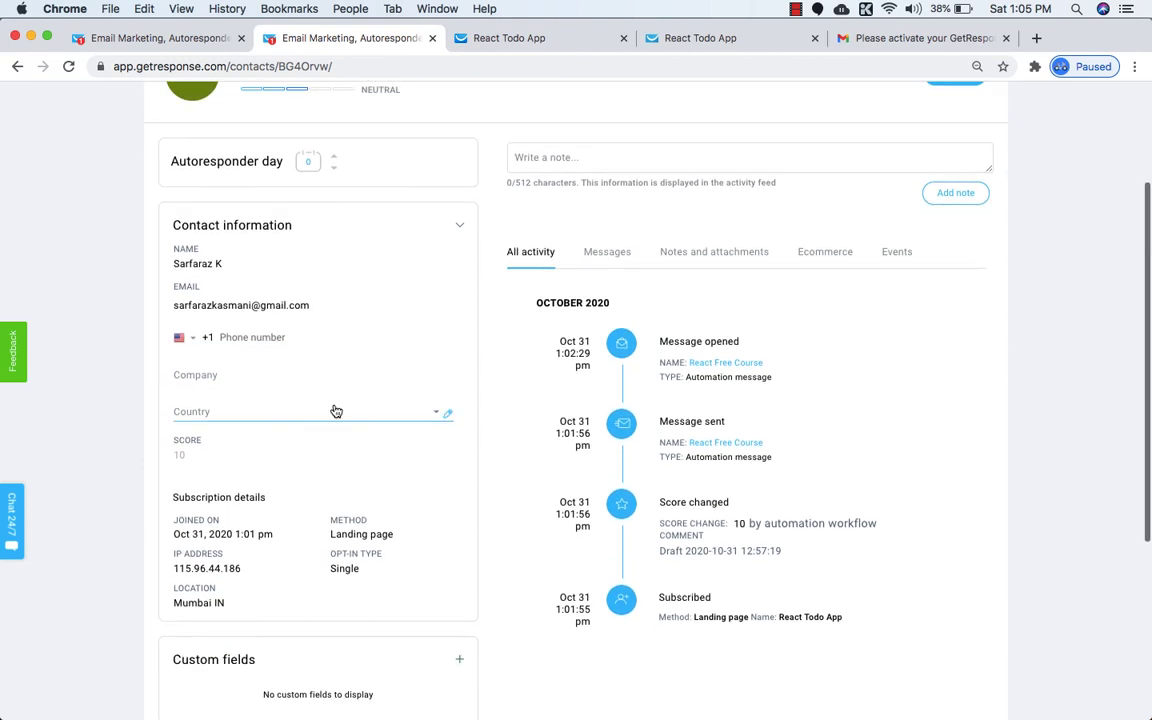
scroll(334, 399, "up", 1)
left_click(527, 38)
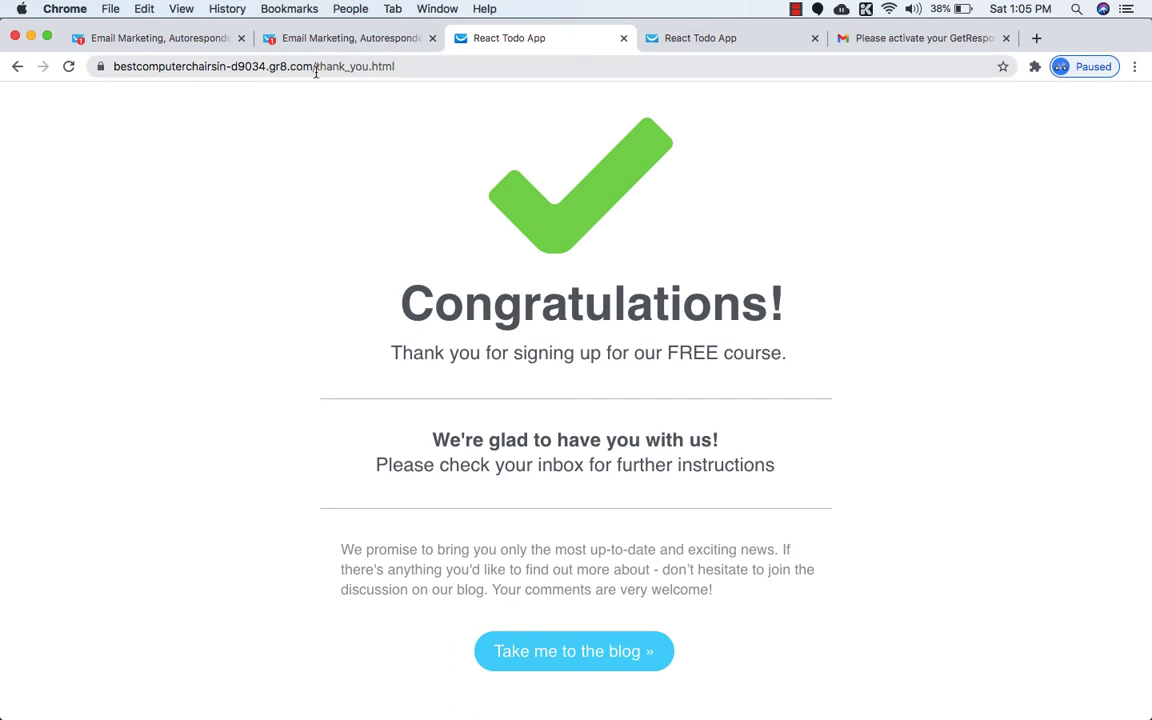
Remove thank_you.html from the address to load the empty sign-up landing page.
left_click_drag(316, 72, 491, 64)
key("BackSpace")
key("Return")
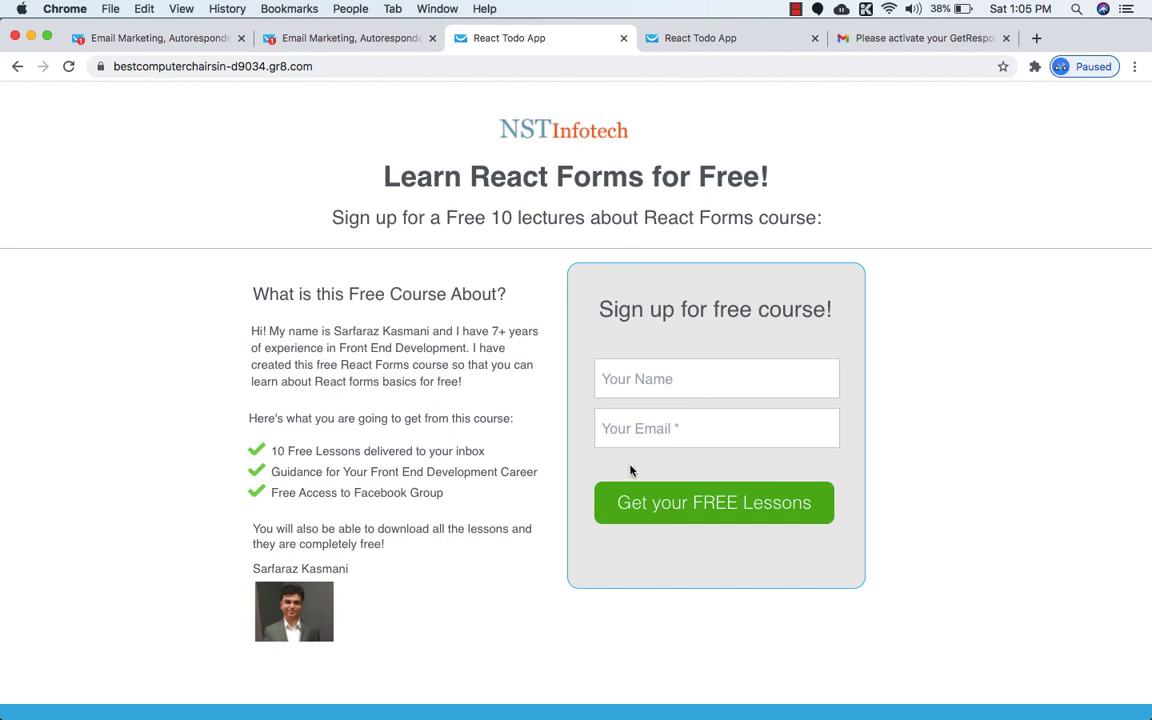
Compare the sign-up landing page with the subscriber's contact record, ending on the contact.
left_click(322, 38)
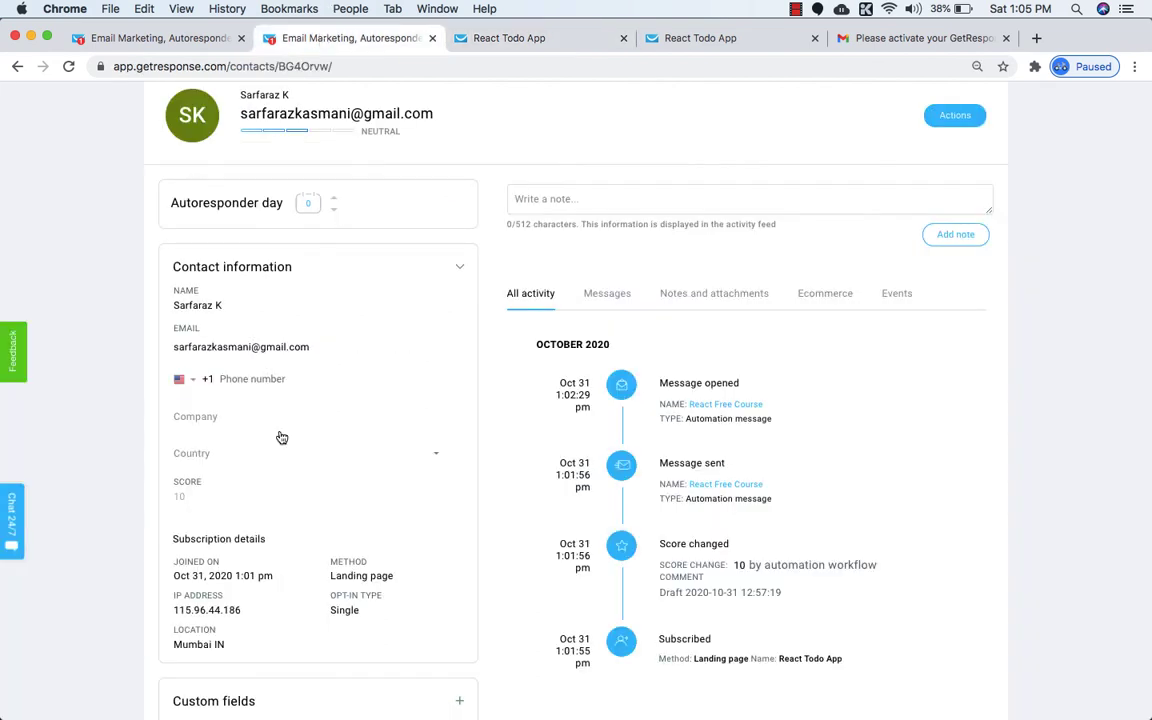
scroll(347, 373, "down", 1)
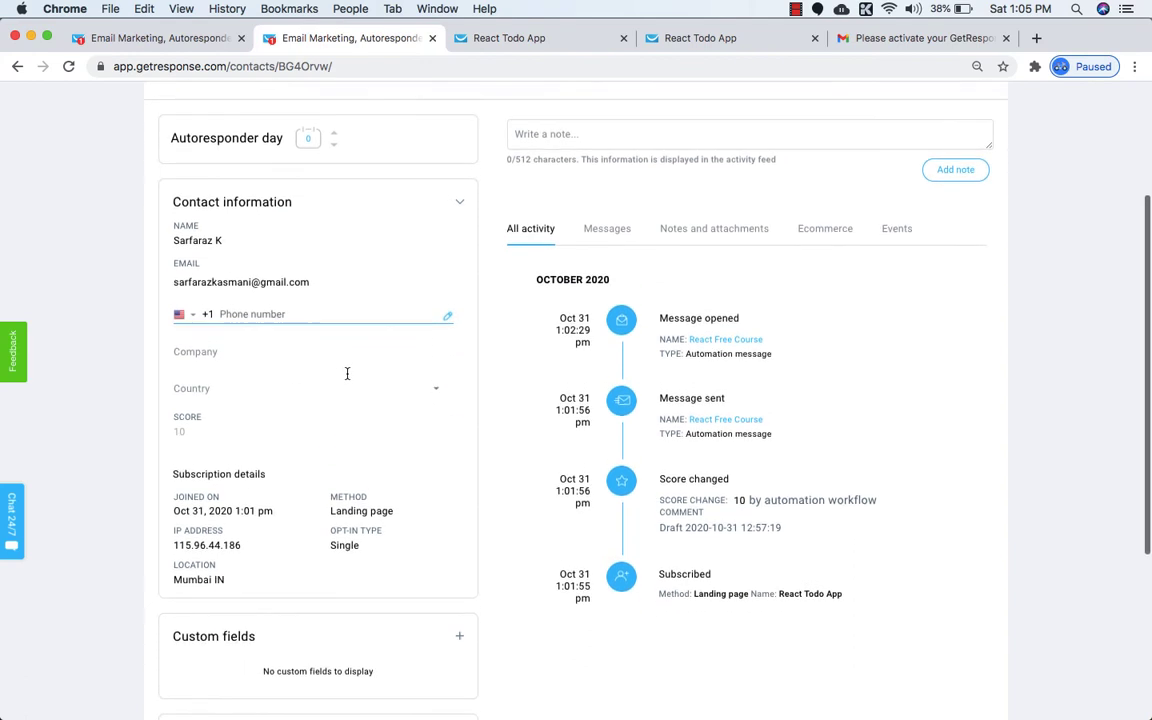
scroll(347, 373, "up", 2)
left_click(497, 40)
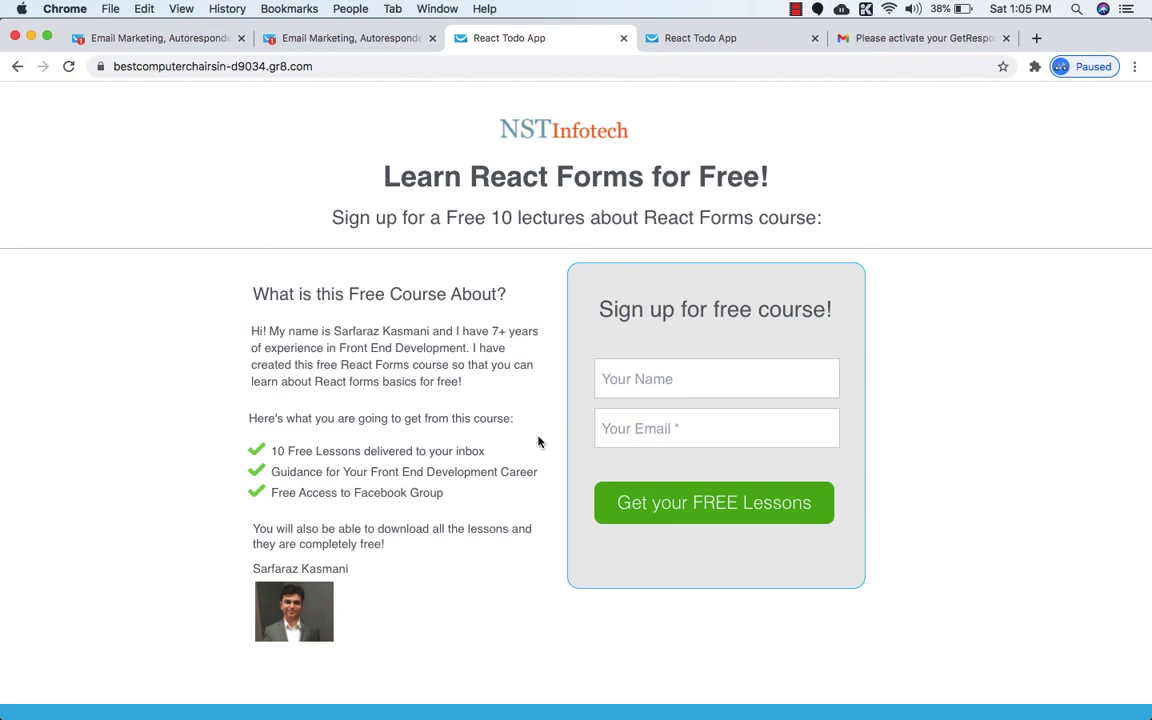
scroll(538, 442, "down", 1)
scroll(538, 442, "up", 1)
left_click(341, 40)
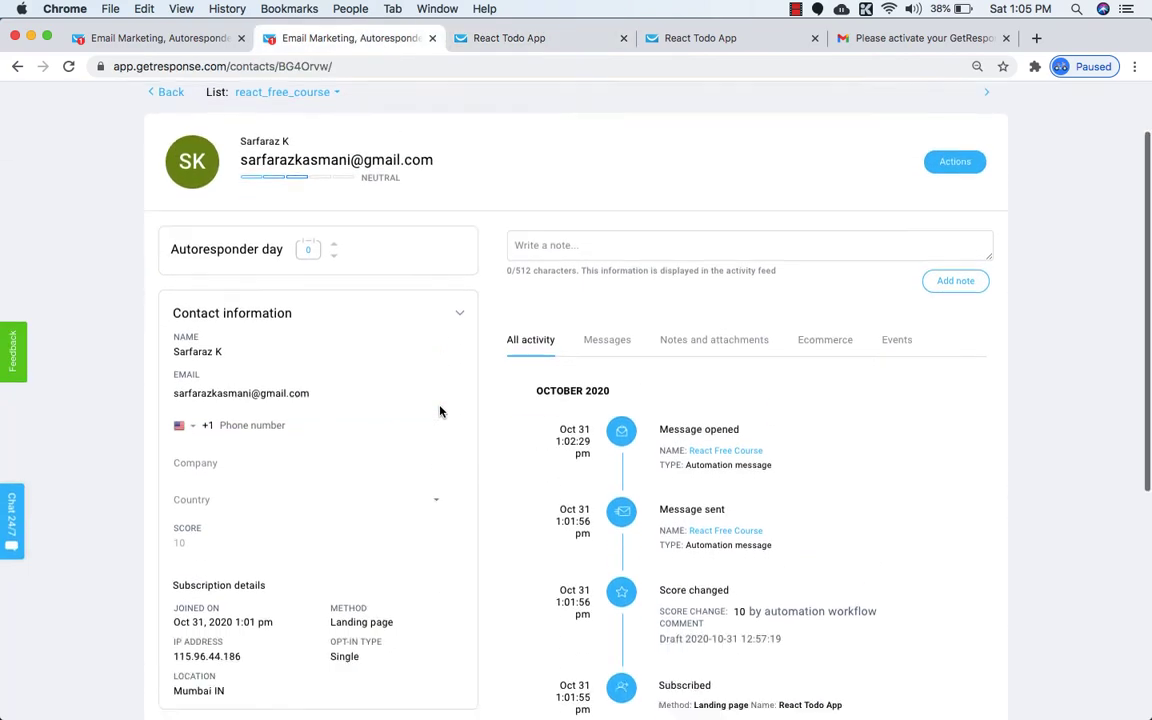
scroll(440, 411, "down", 5)
scroll(440, 411, "up", 1)
scroll(400, 440, "down", 3)
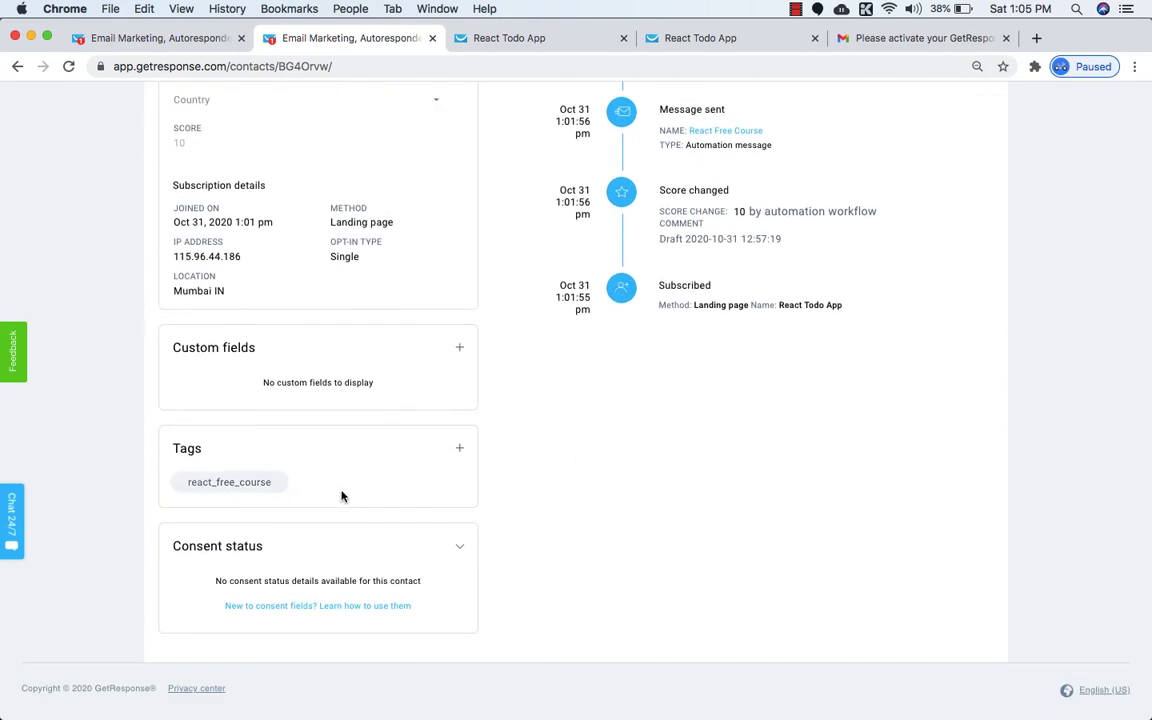
scroll(342, 494, "up", 3)
key("ctrl+Tab")
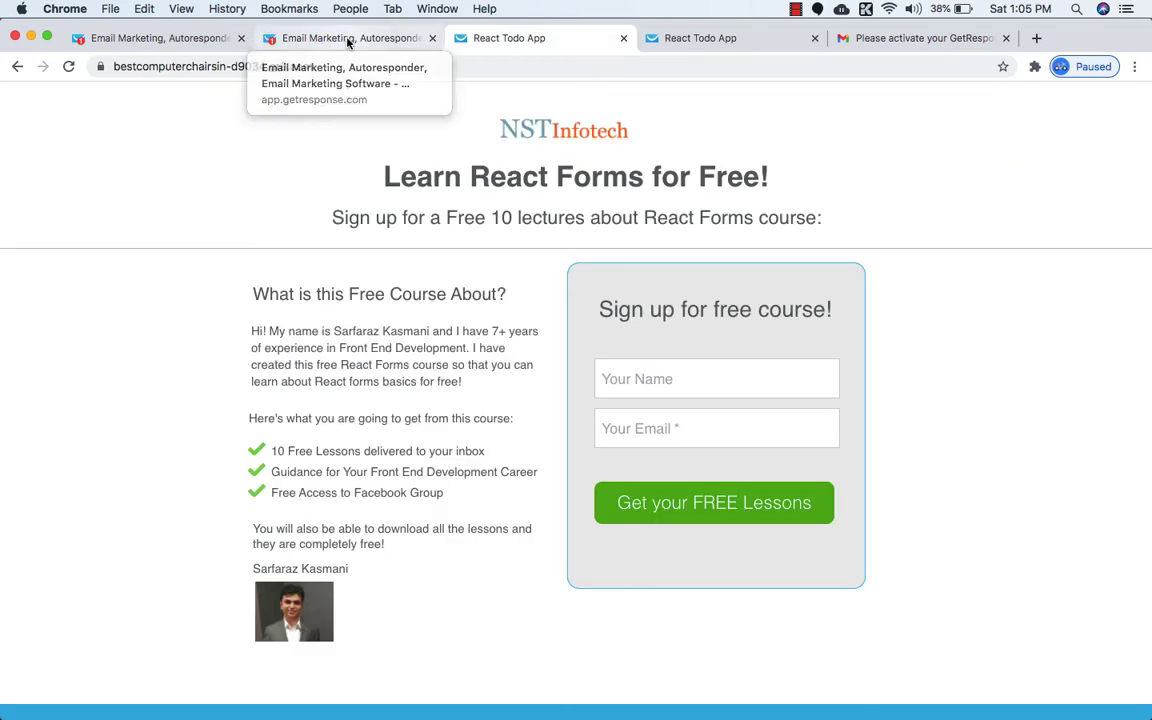
left_click(330, 38)
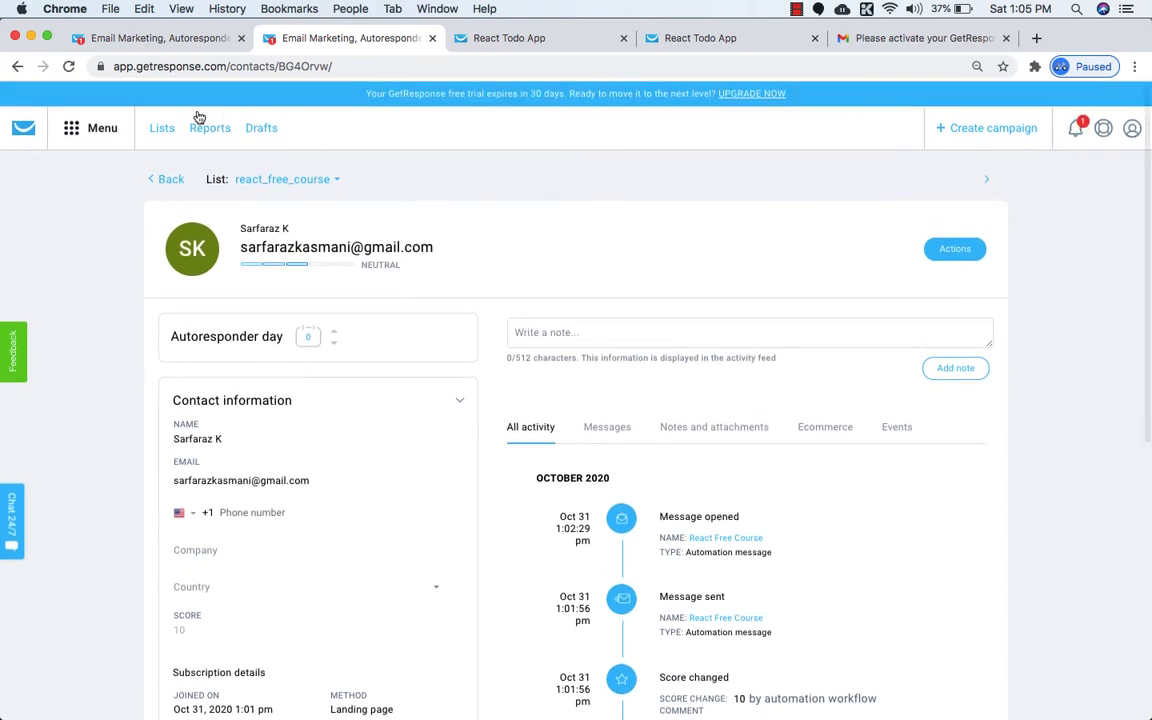
Open the Landing pages overview showing React Todo App published with 1 visit and 1 contact.
left_click(77, 128)
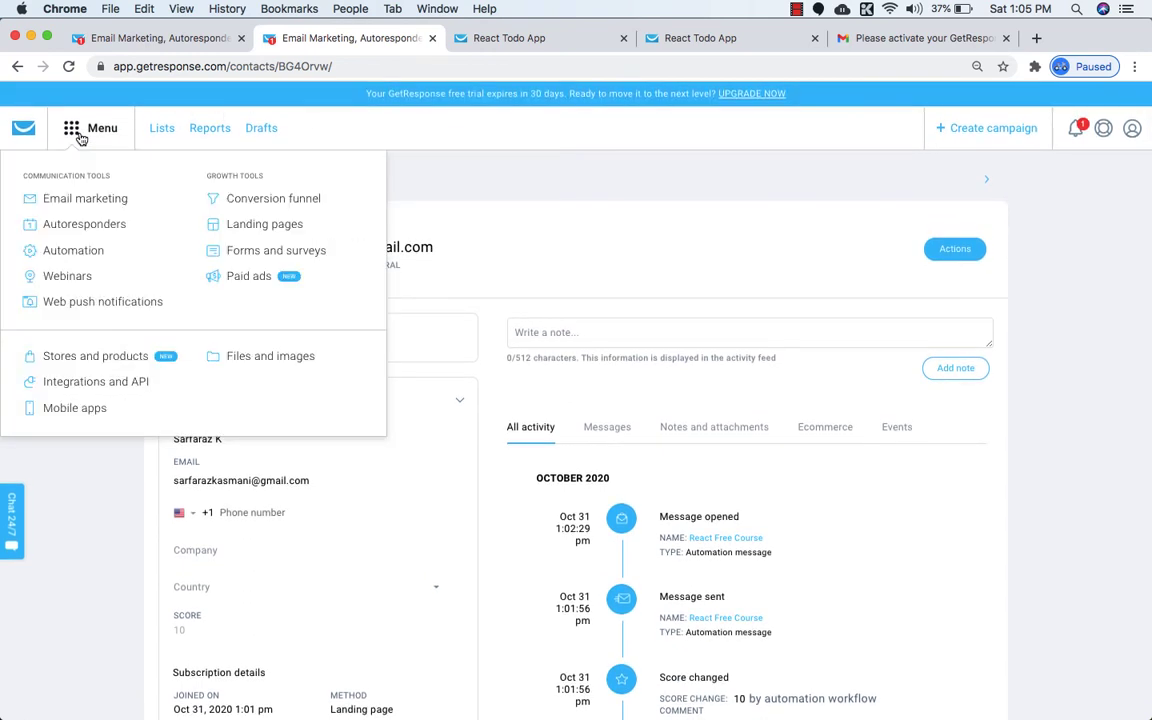
left_click(264, 224)
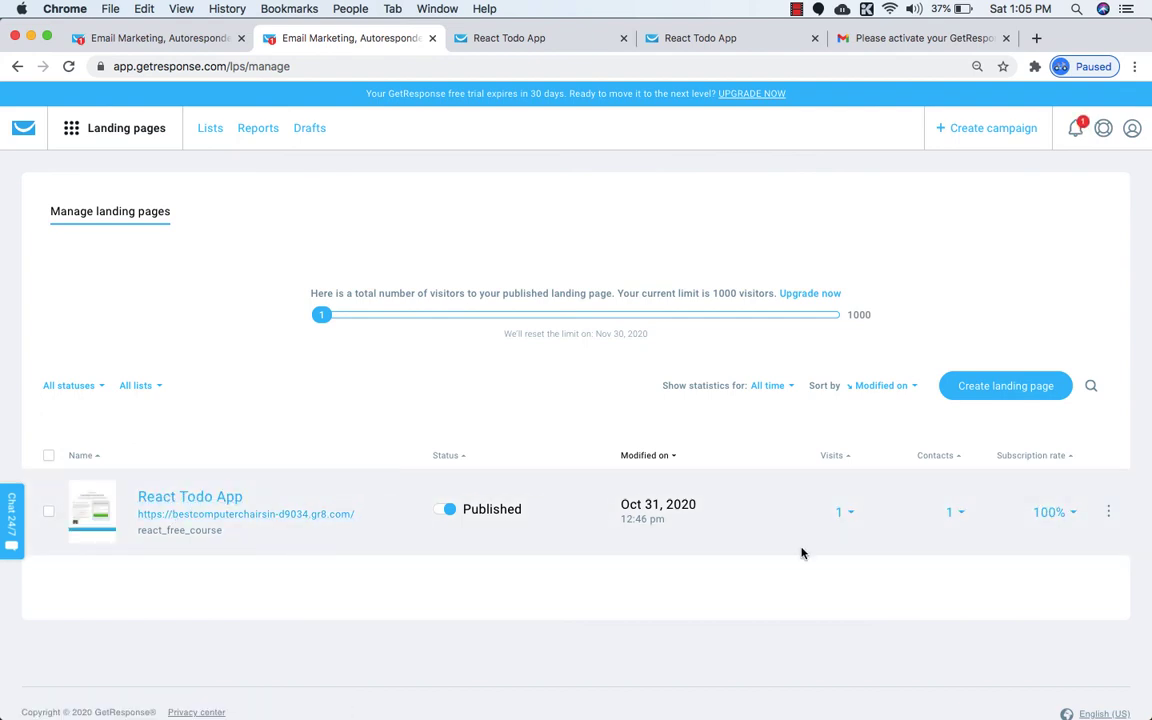
left_click(1108, 511)
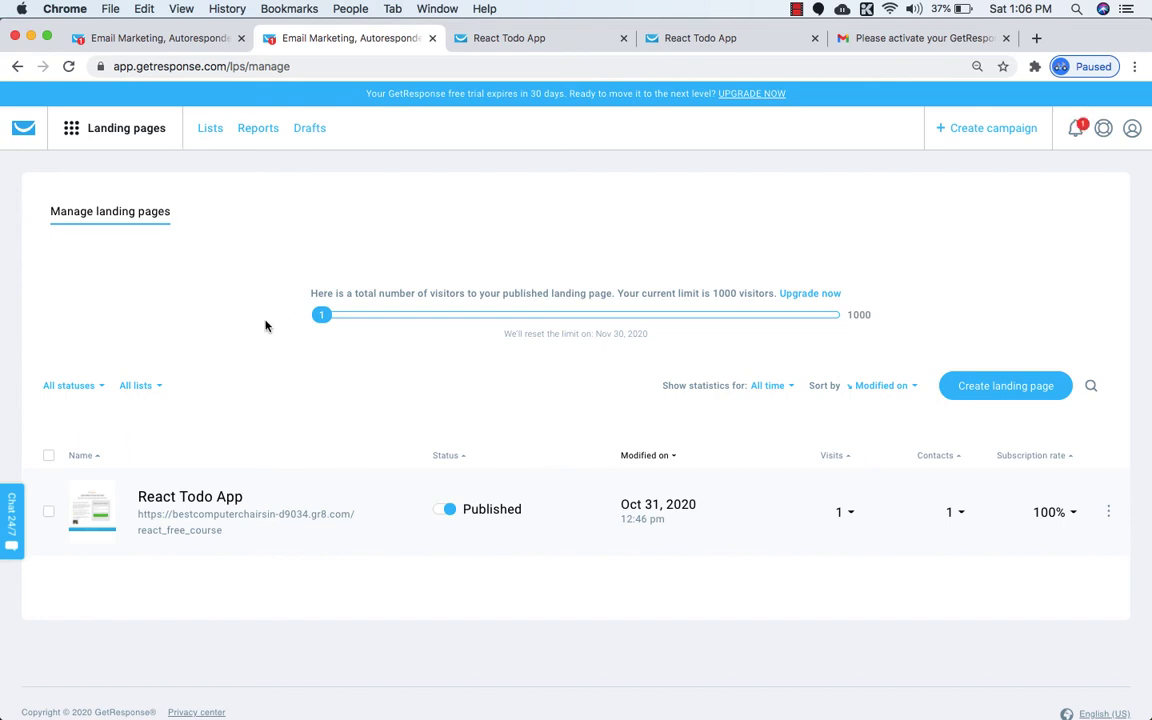
scroll(265, 326, "down", 2)
left_click(71, 131)
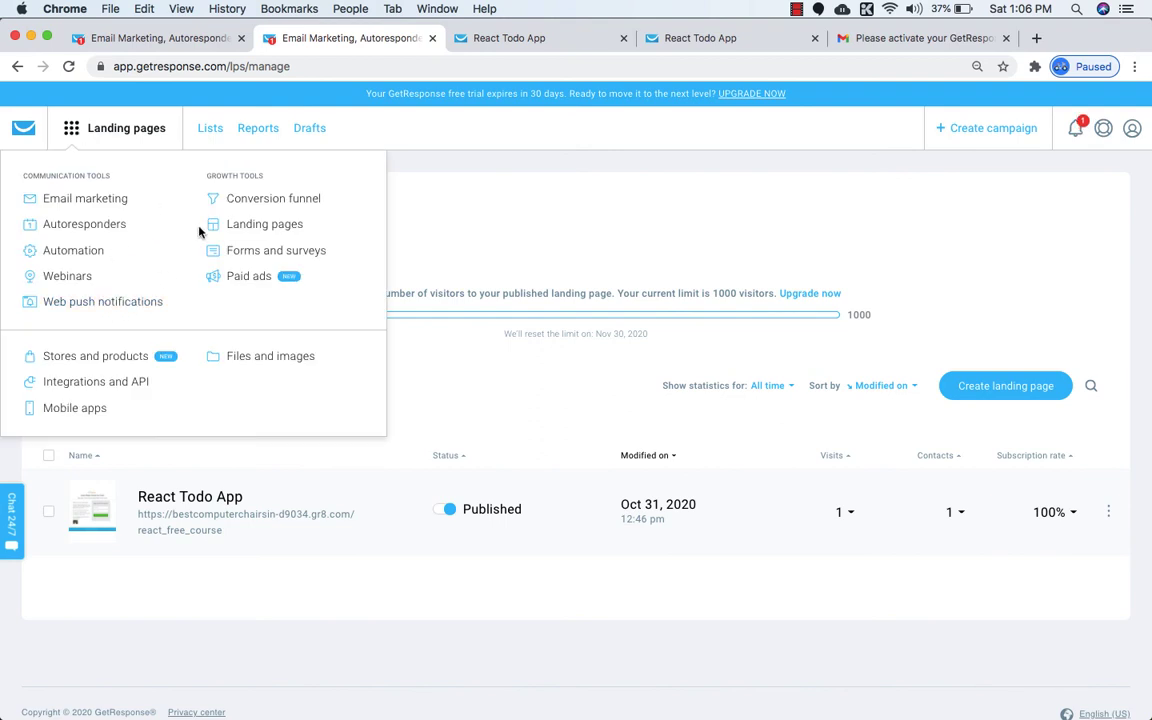
left_click(422, 253)
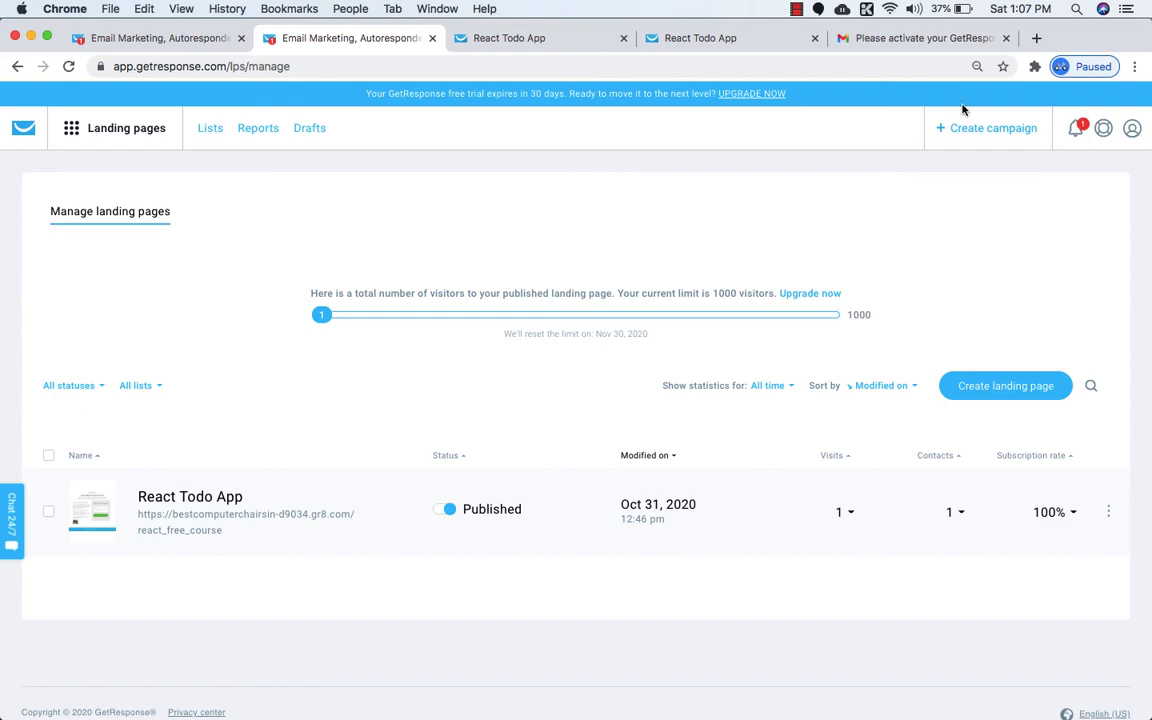
left_click(1036, 38)
Search Udemy for 'mautic' and open the Mautic and Amazon SES Installation course.
type("u")
key("Return")
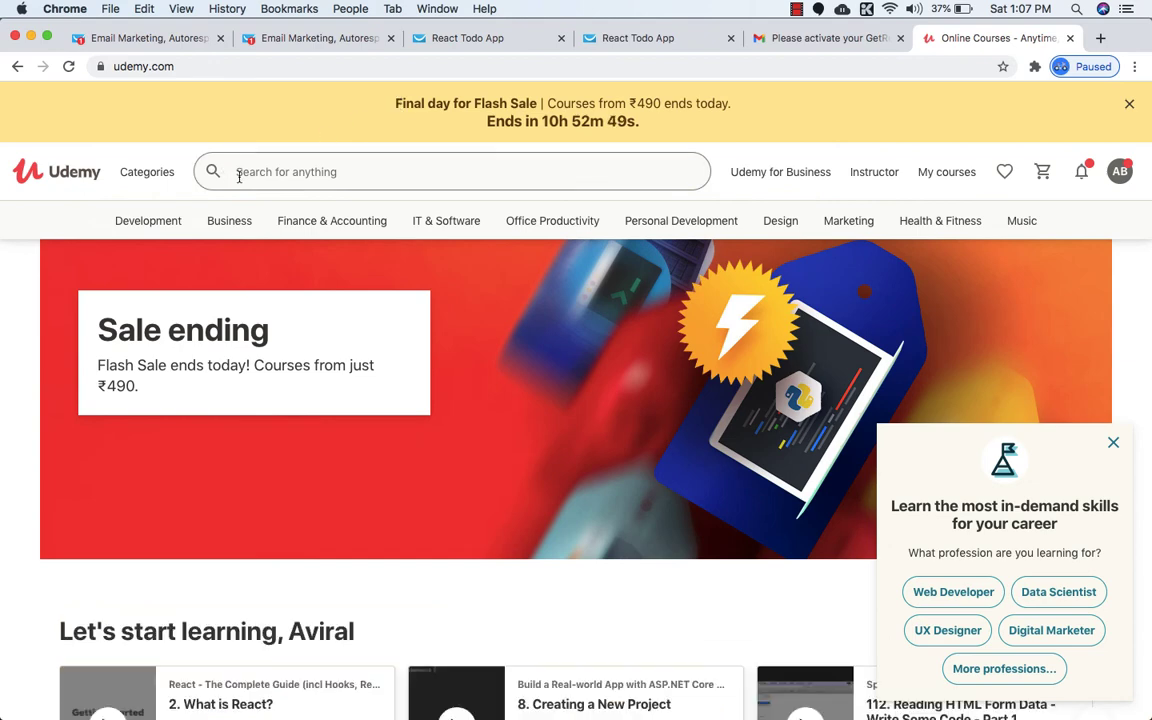
left_click(238, 175)
type("mautic")
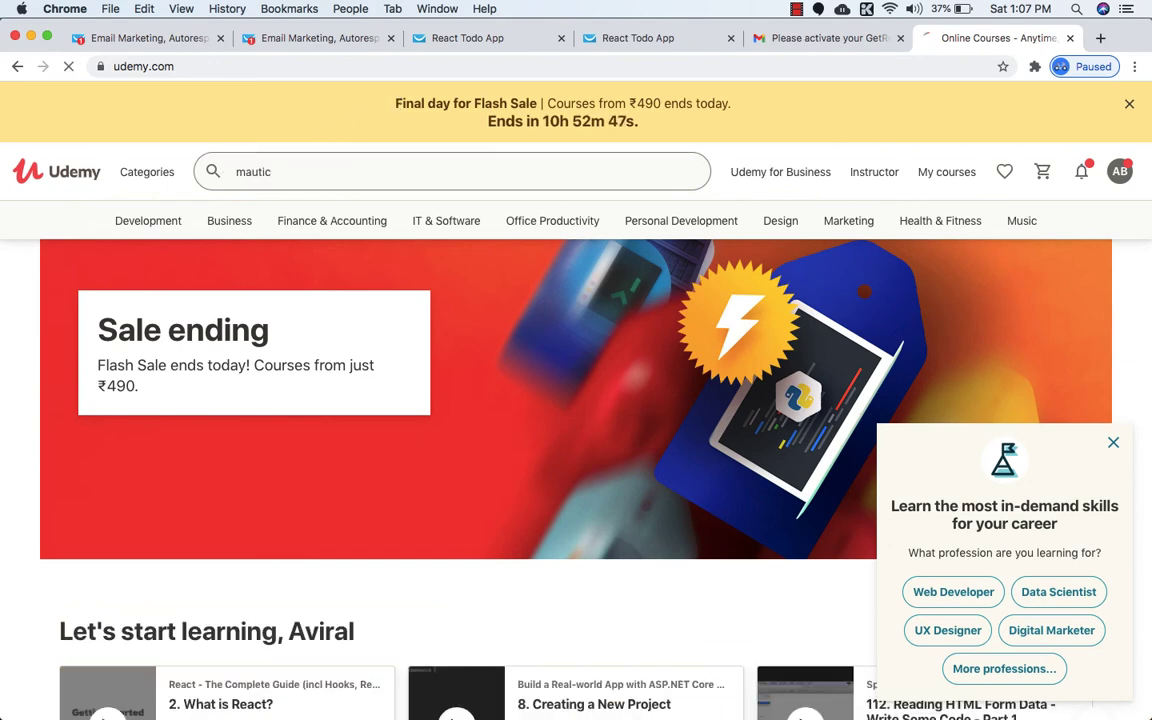
key("Return")
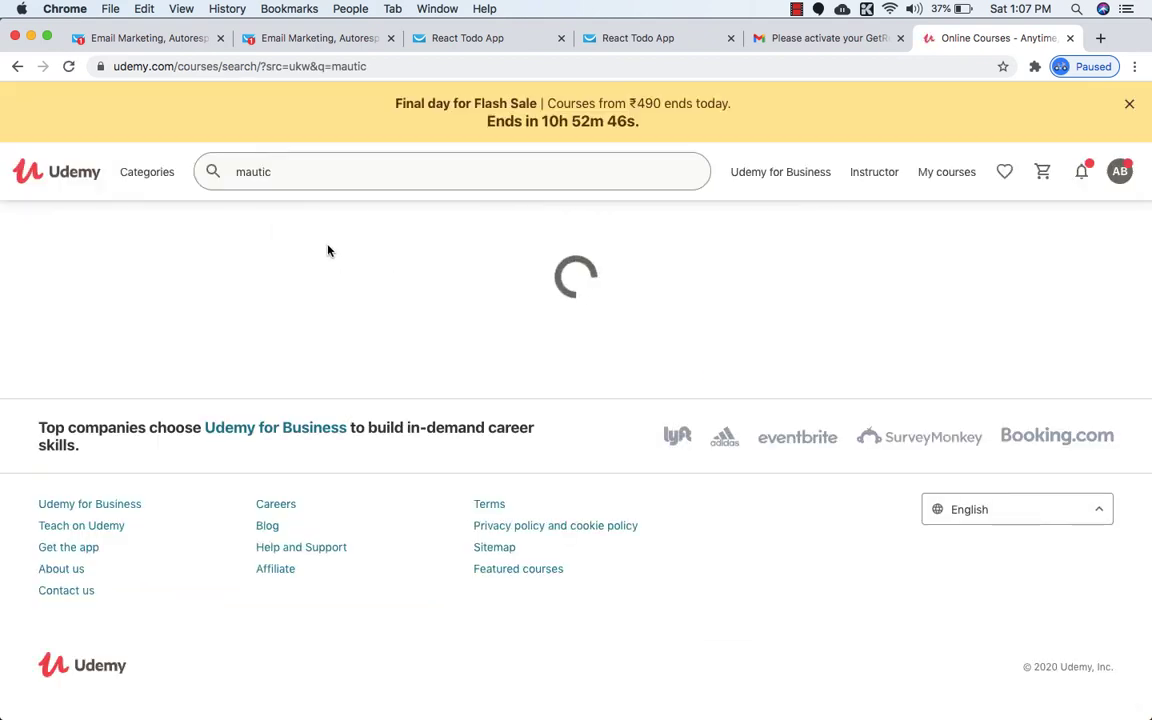
scroll(380, 310, "down", 2)
scroll(400, 322, "down", 3)
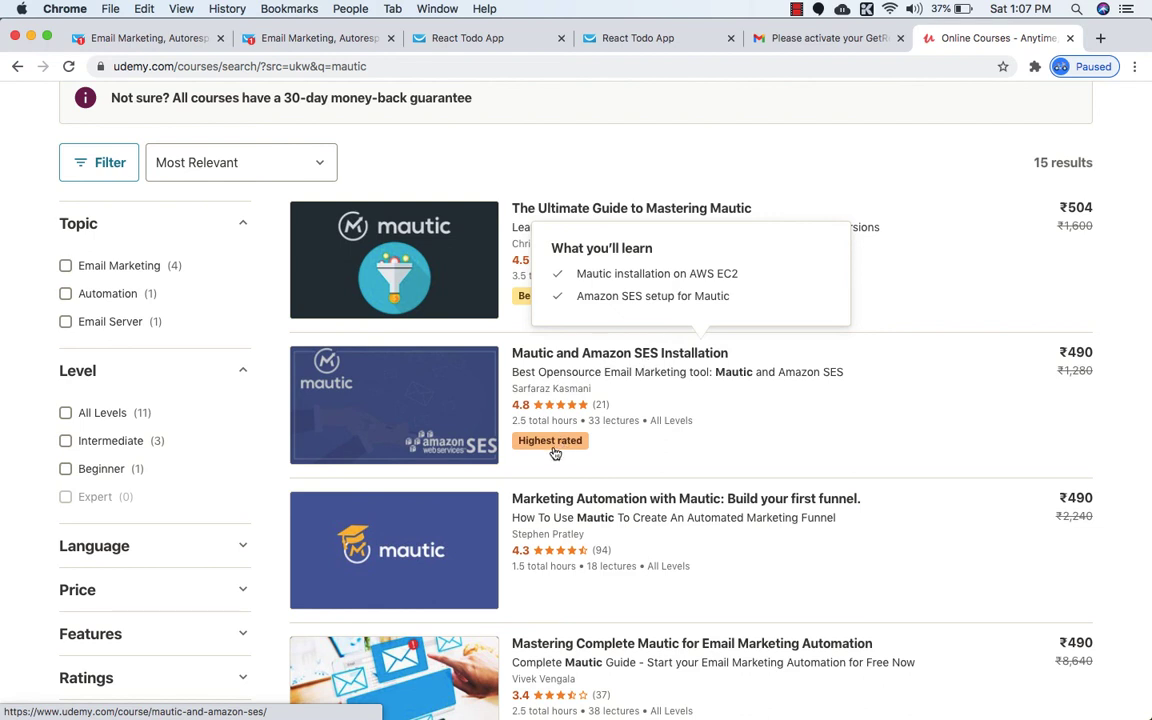
left_click(587, 358)
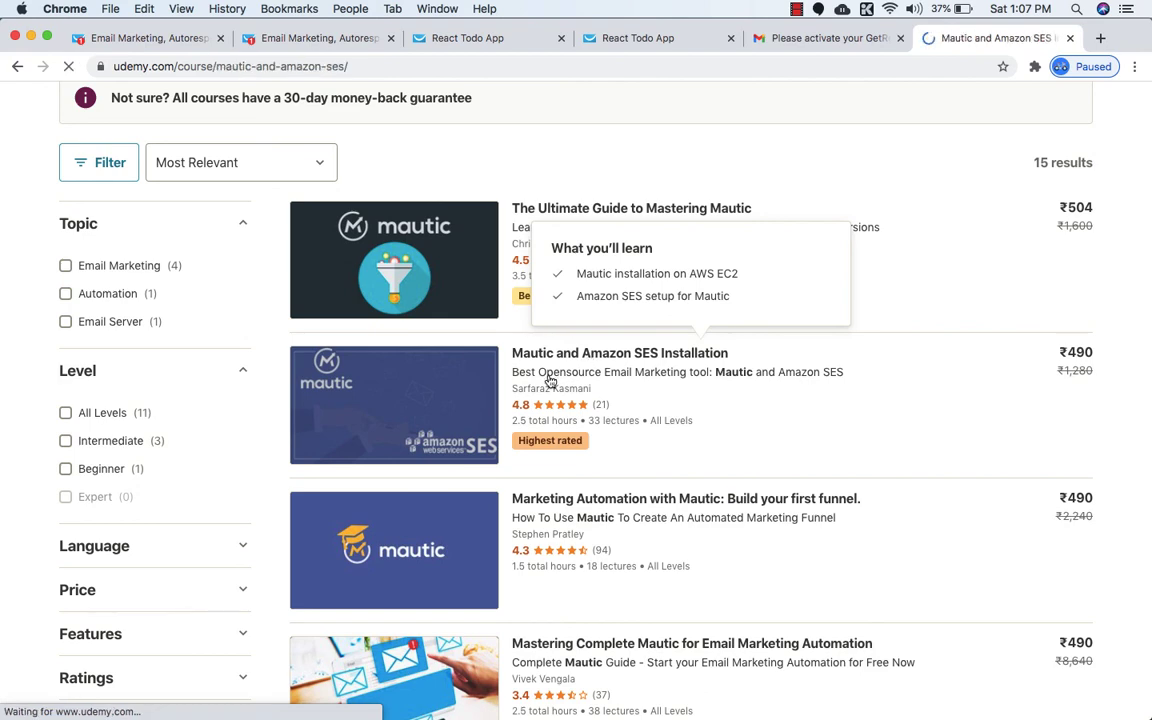
Expand the Mautic Installation on AWS and Amazon SES sections to review their lectures.
scroll(549, 381, "down", 10)
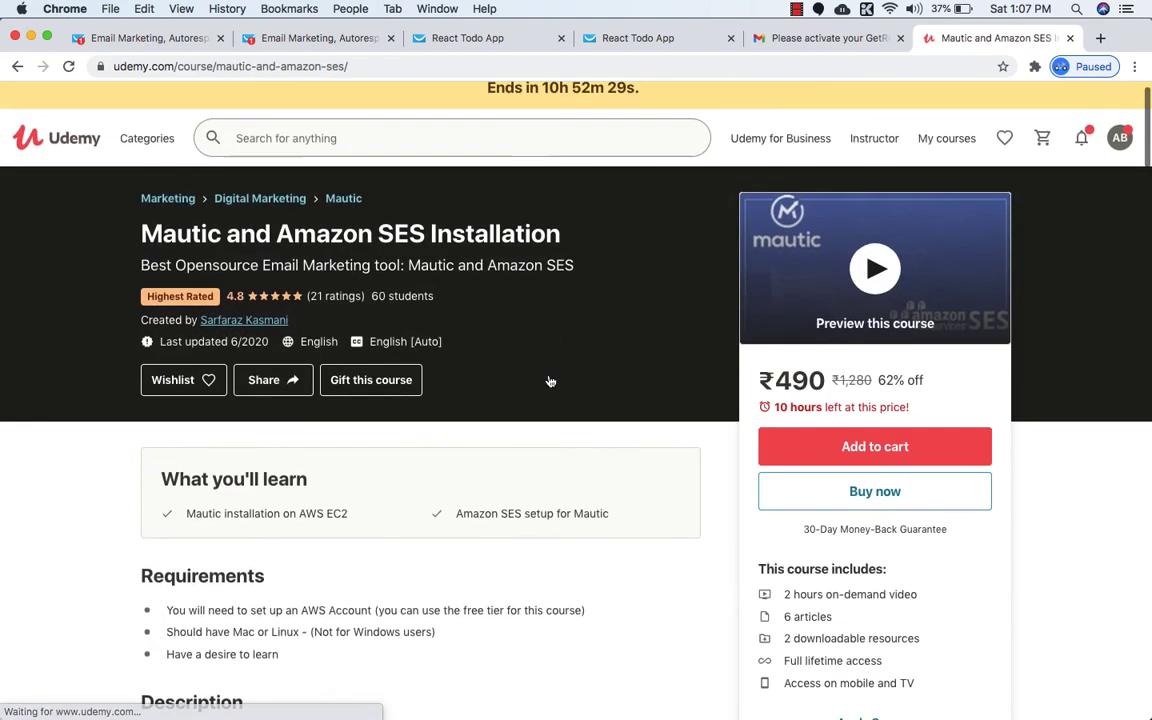
scroll(549, 381, "down", 7)
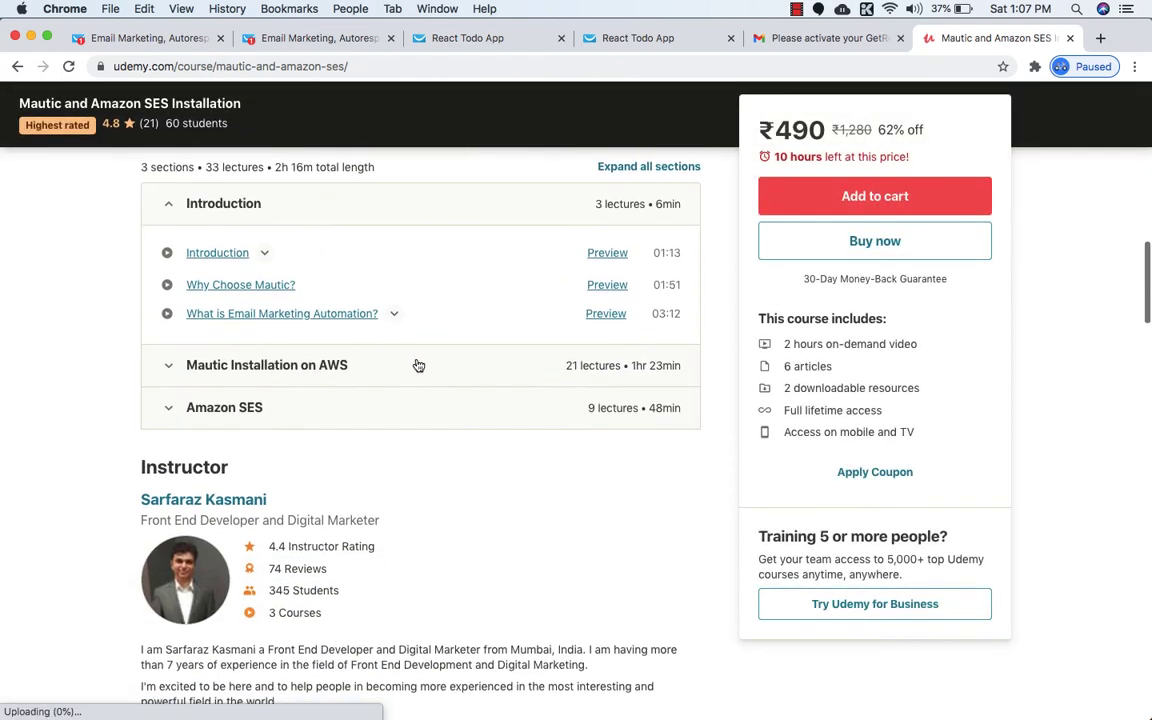
left_click(417, 365)
scroll(417, 365, "down", 5)
scroll(417, 365, "down", 2)
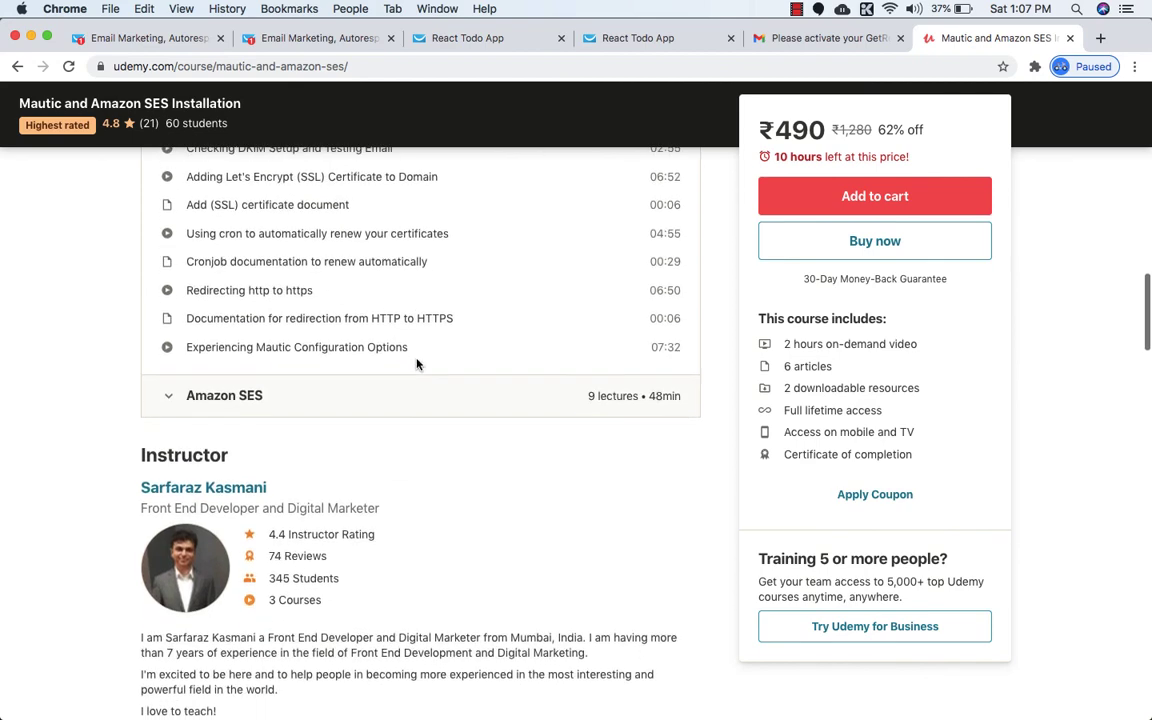
left_click(393, 400)
scroll(393, 404, "down", 3)
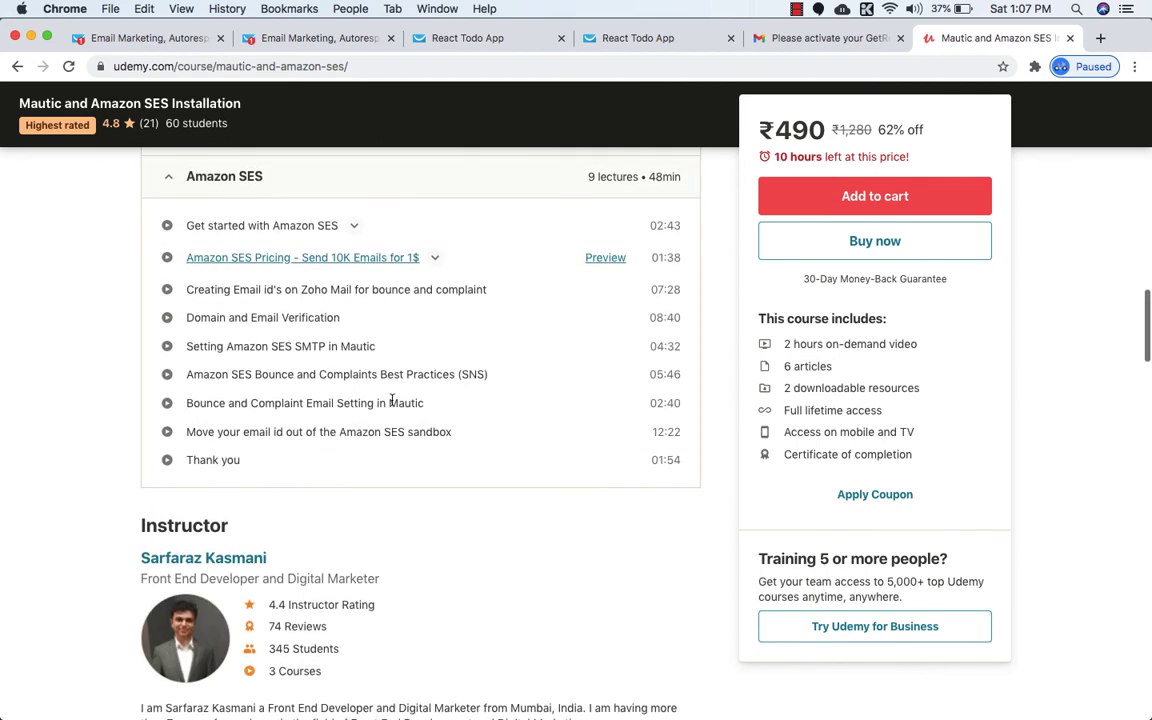
scroll(392, 404, "up", 4)
scroll(392, 404, "down", 3)
scroll(390, 404, "down", 3)
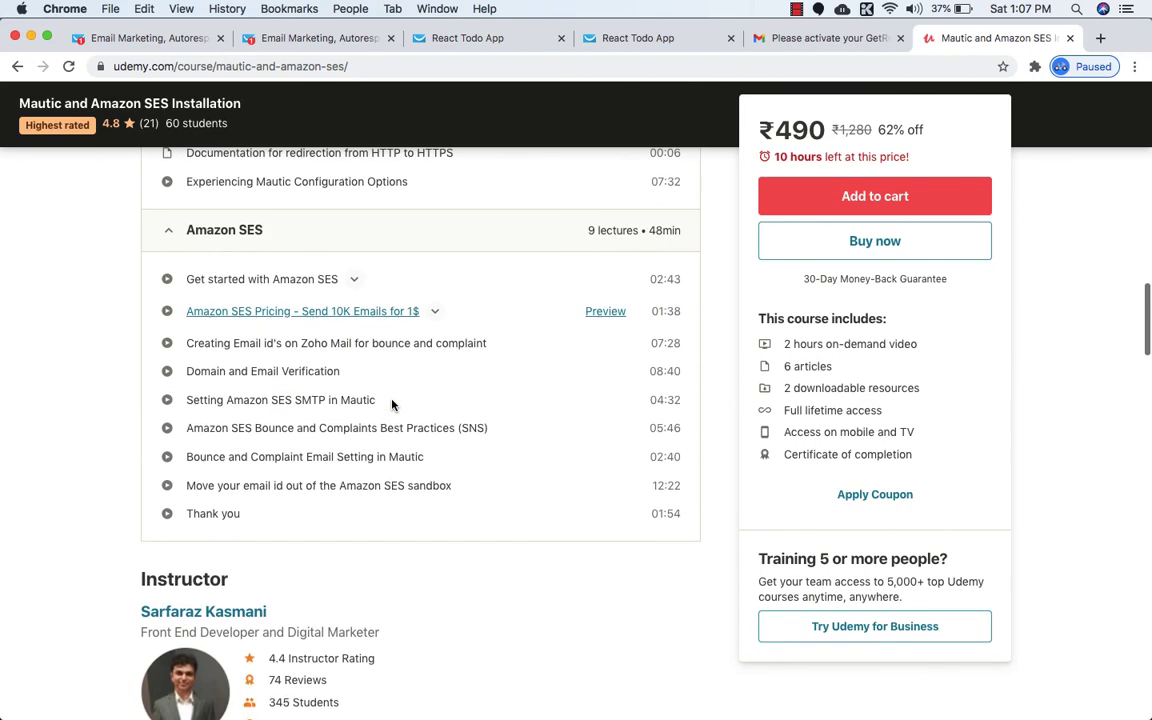
scroll(374, 402, "down", 4)
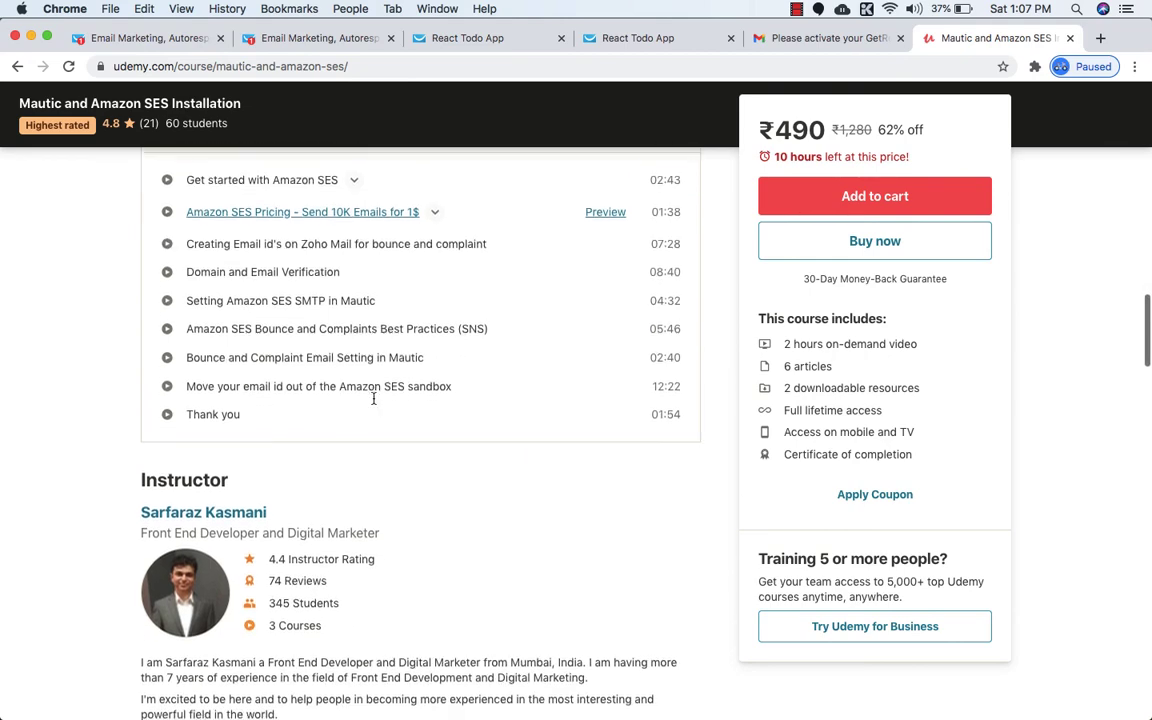
scroll(374, 400, "up", 1)
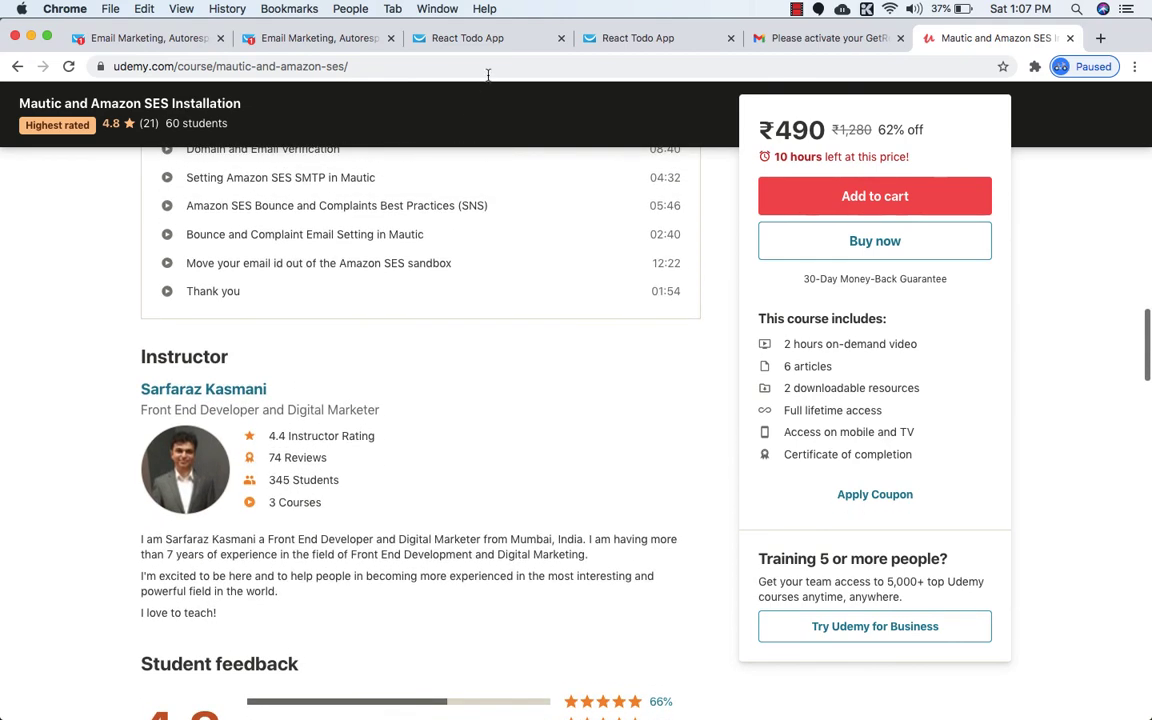
left_click(284, 42)
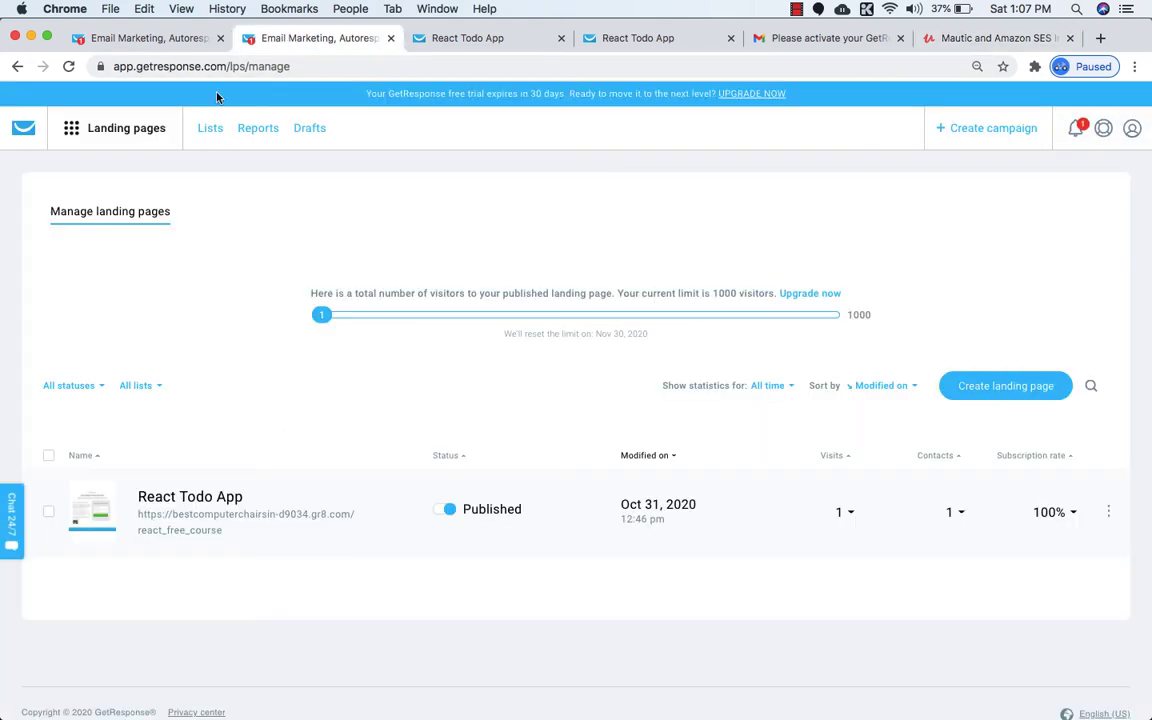
Enter hi.nstinfotech.com/getresponse in a new tab's address bar without opening it.
left_click(965, 42)
left_click(1100, 39)
type("hi")
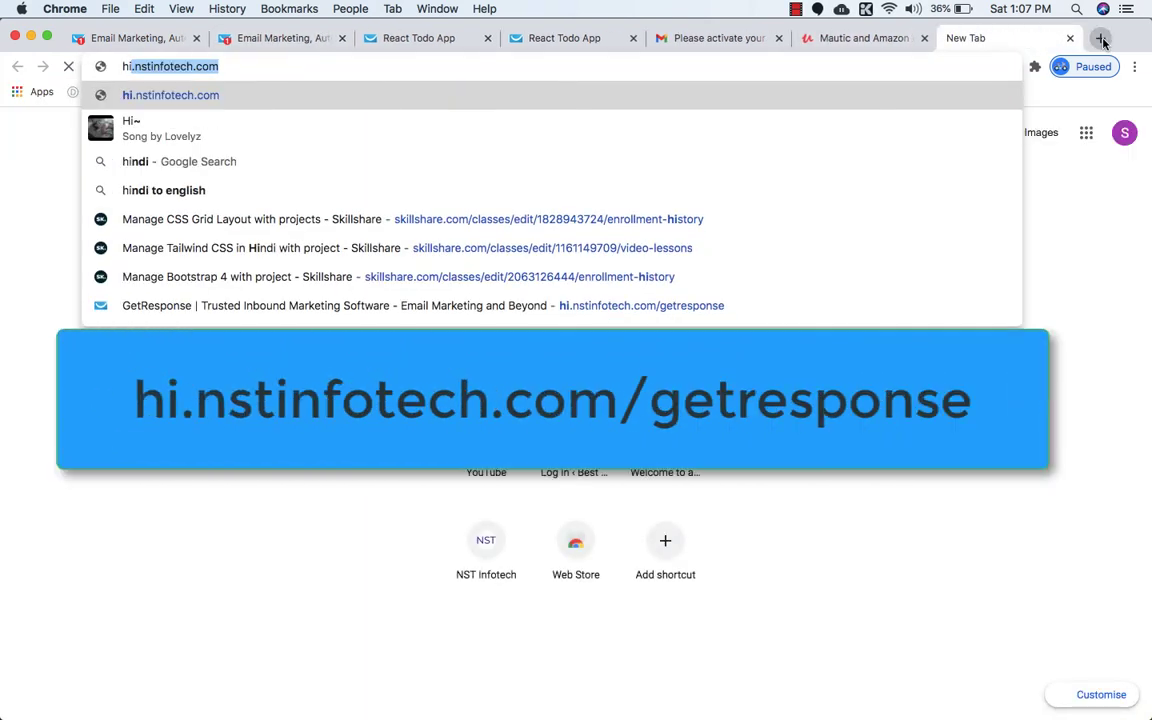
key("Right")
type("/")
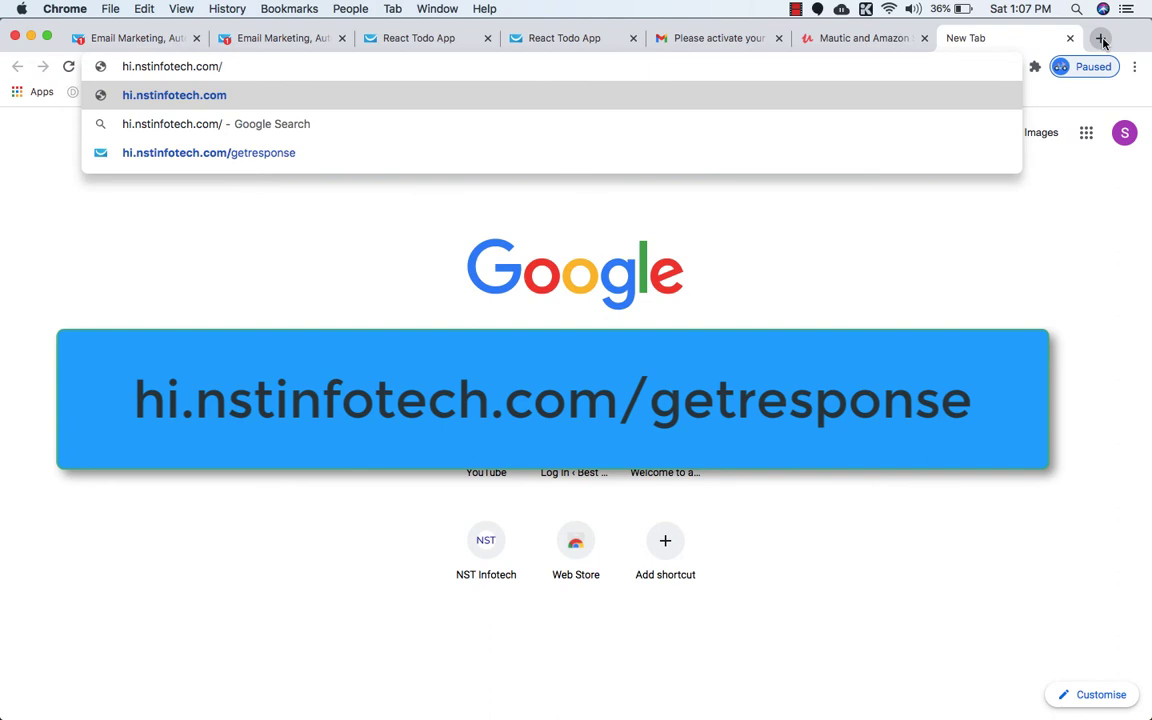
type("get")
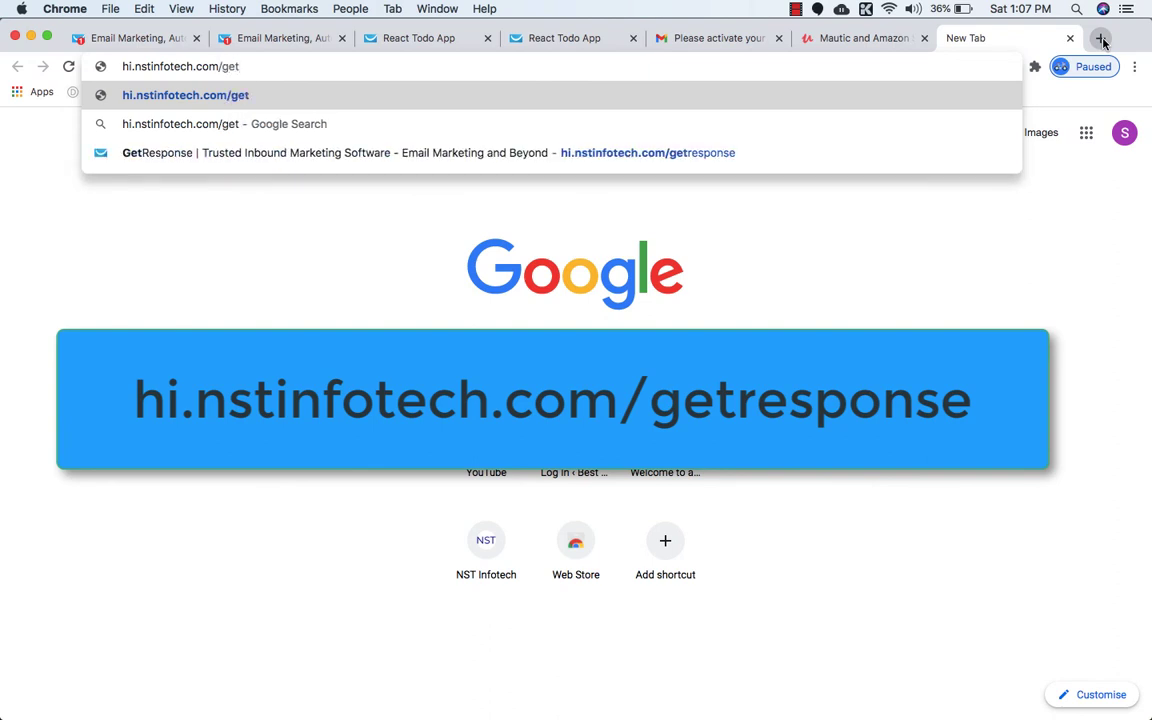
type("resopn")
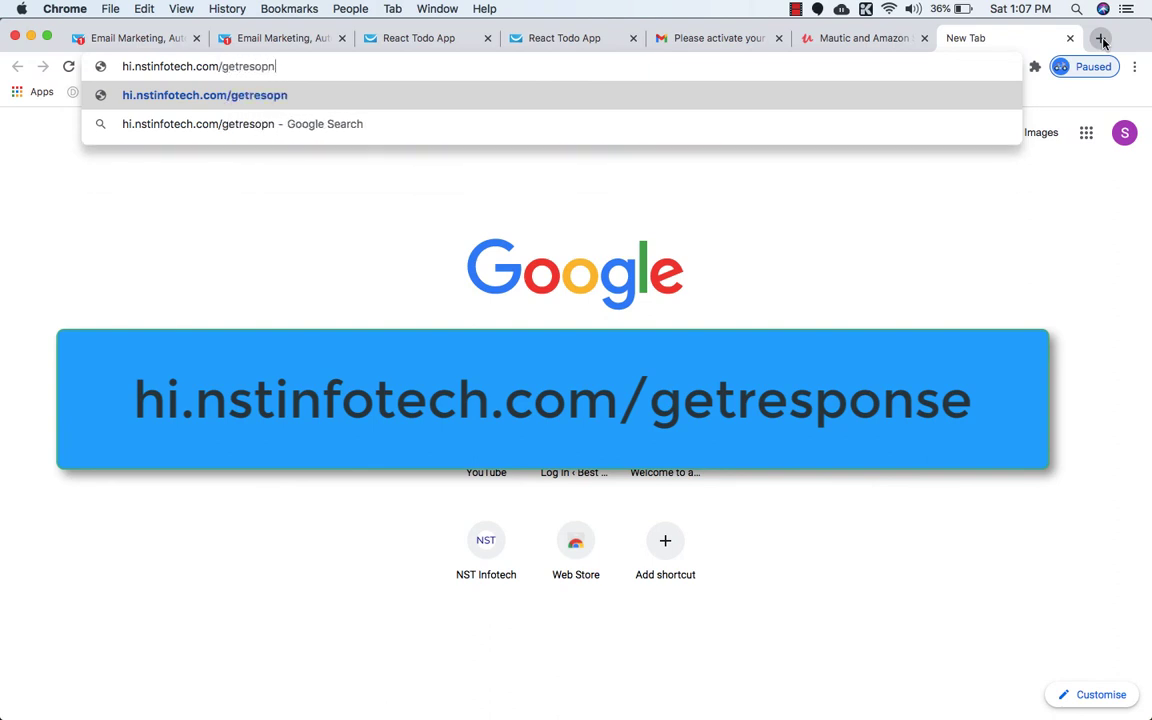
key("BackSpace")
key("BackSpace")
key("BackSpace")
type("ponse")
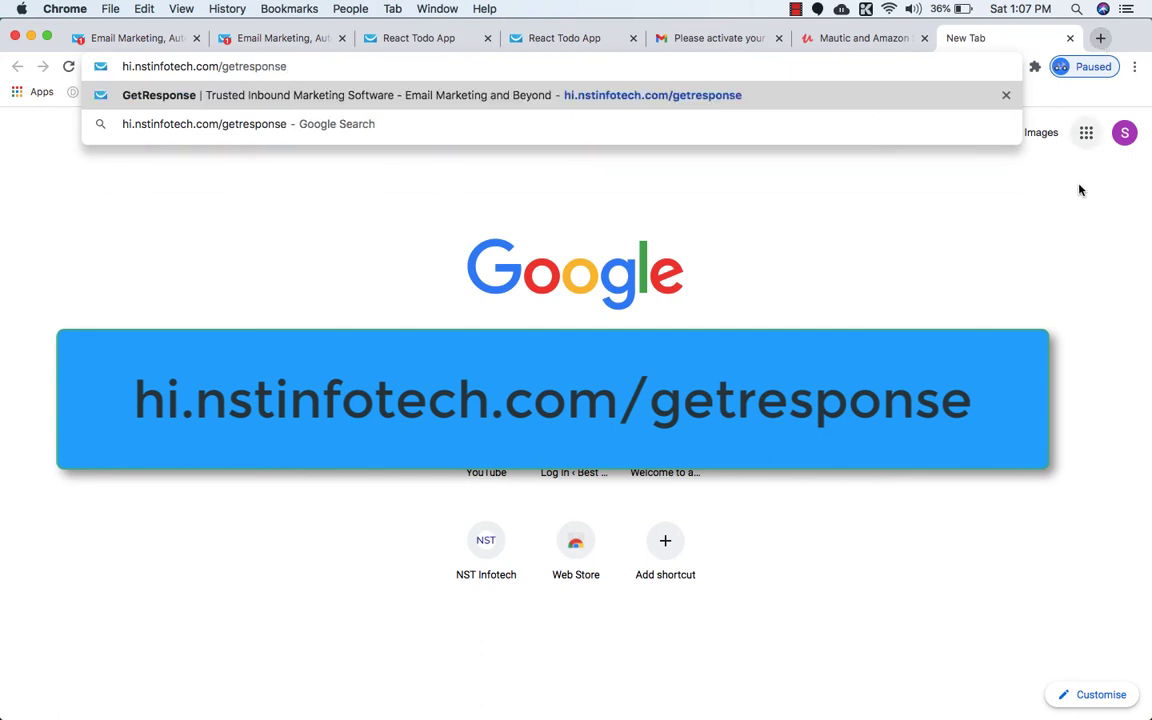
left_click(799, 195)
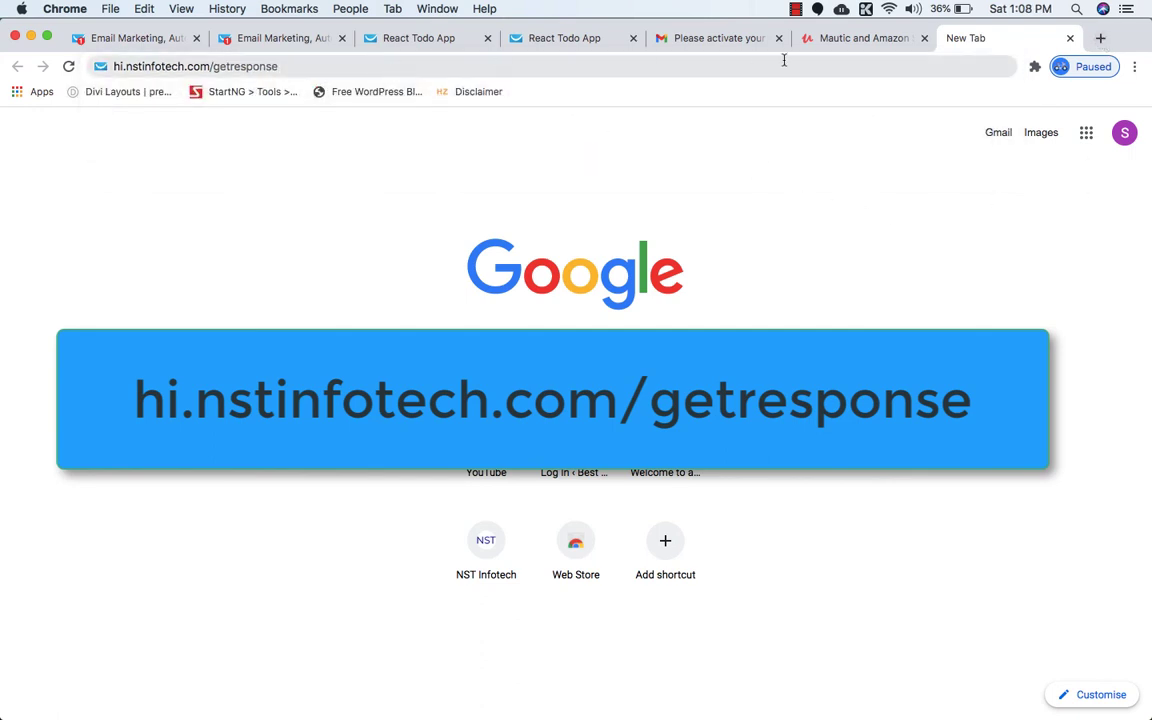
left_click(856, 40)
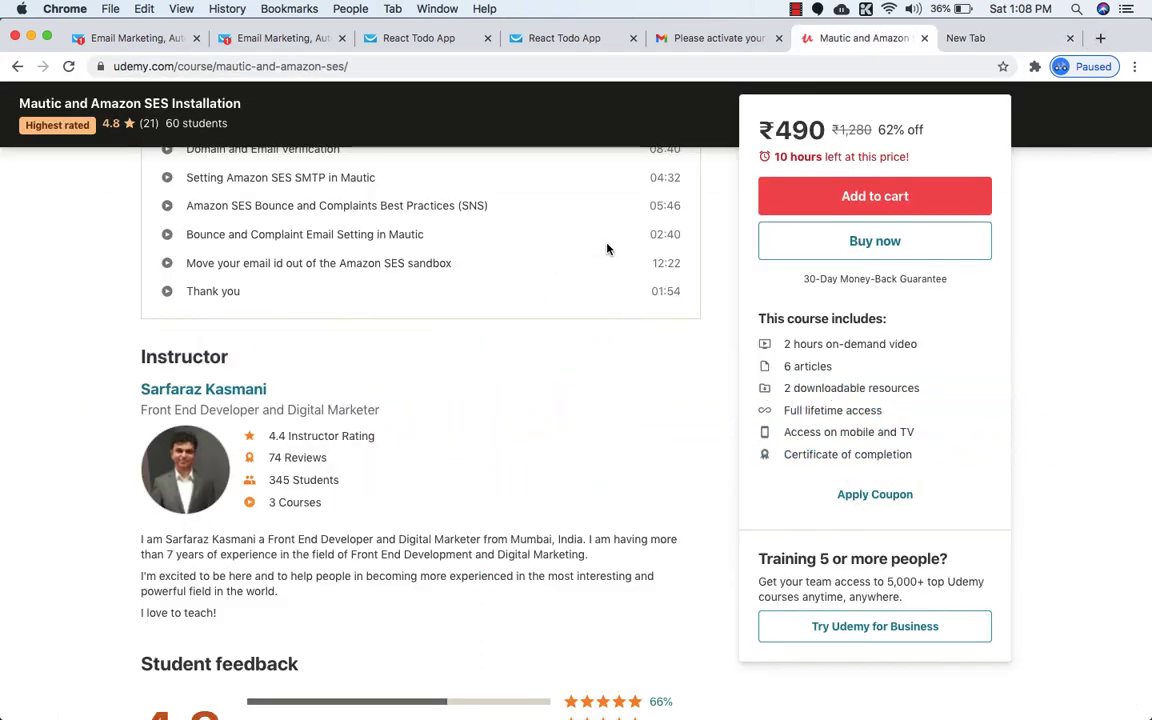
Scroll through the Mautic and Amazon SES course's student reviews and back to the top.
scroll(607, 249, "down", 10)
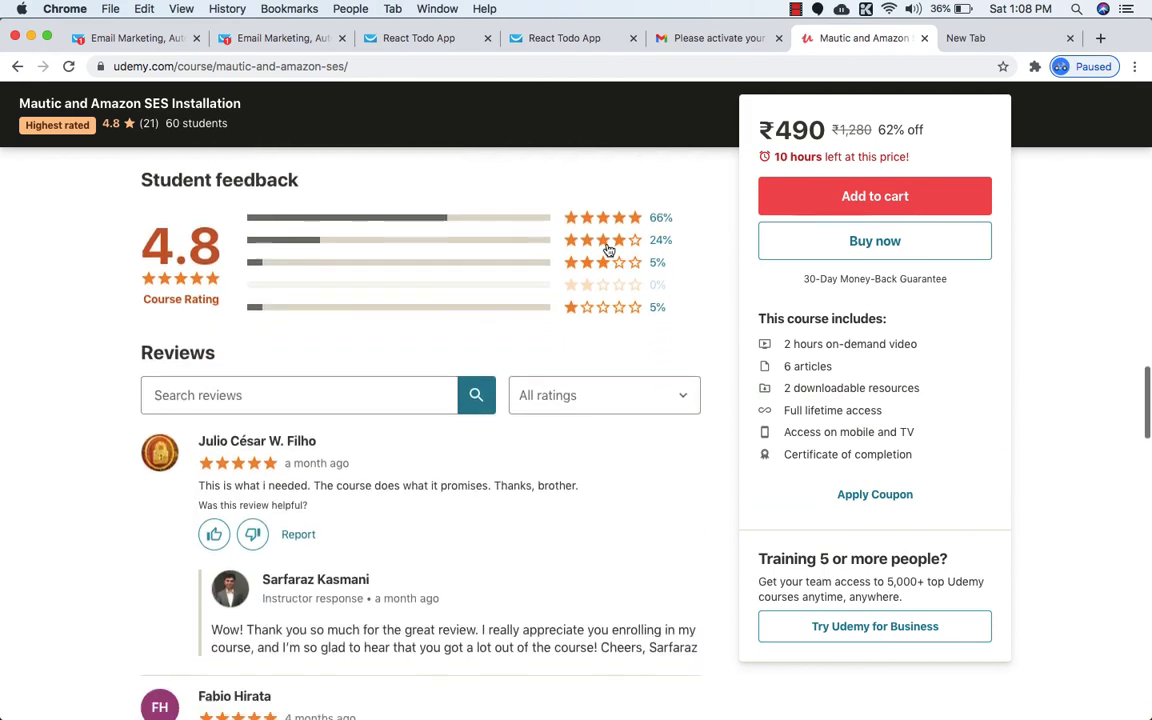
scroll(607, 249, "down", 6)
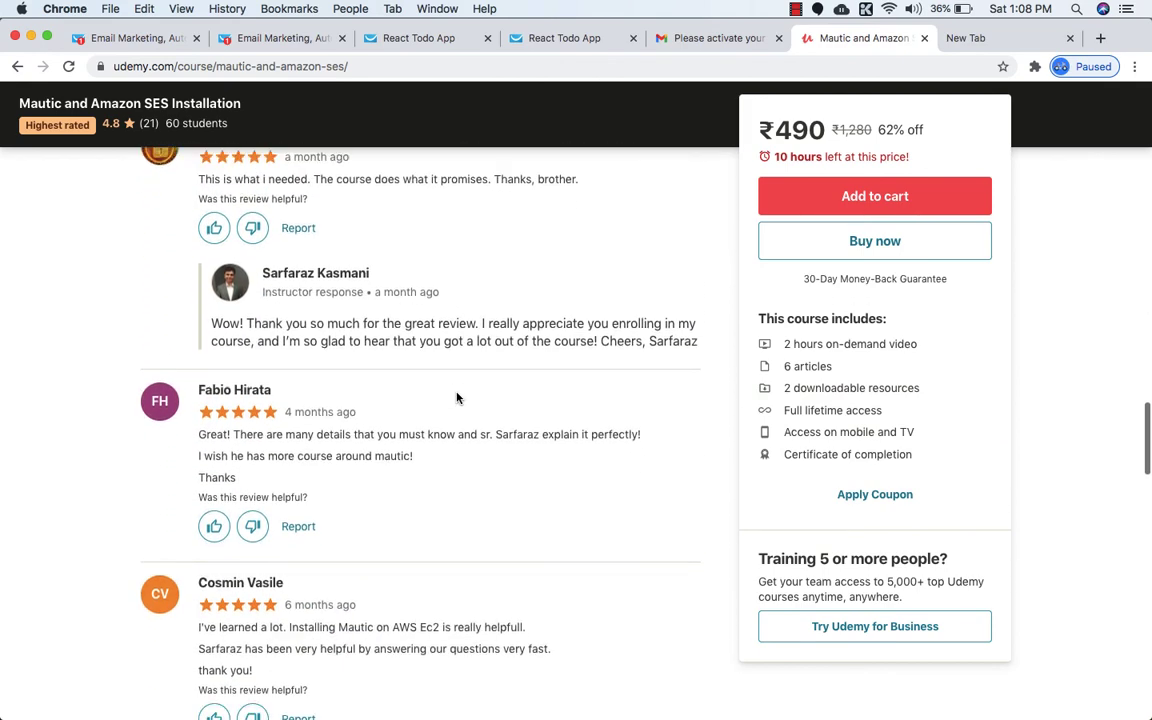
scroll(456, 398, "down", 5)
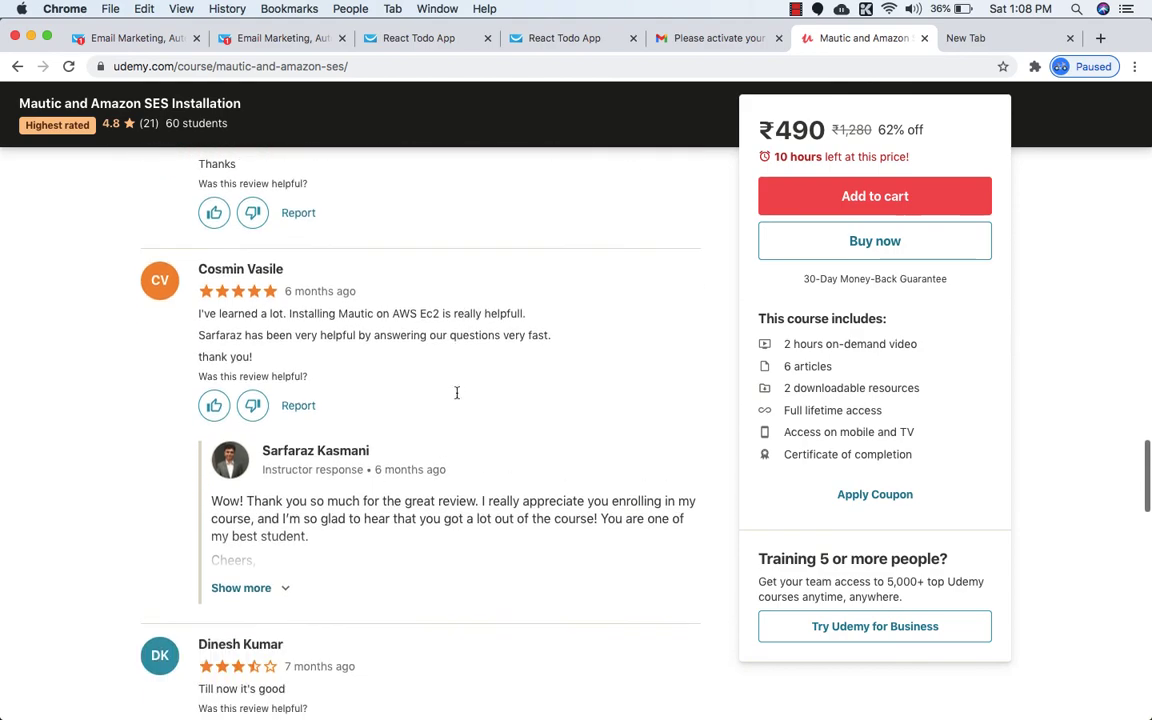
scroll(456, 395, "down", 5)
scroll(457, 398, "up", 3)
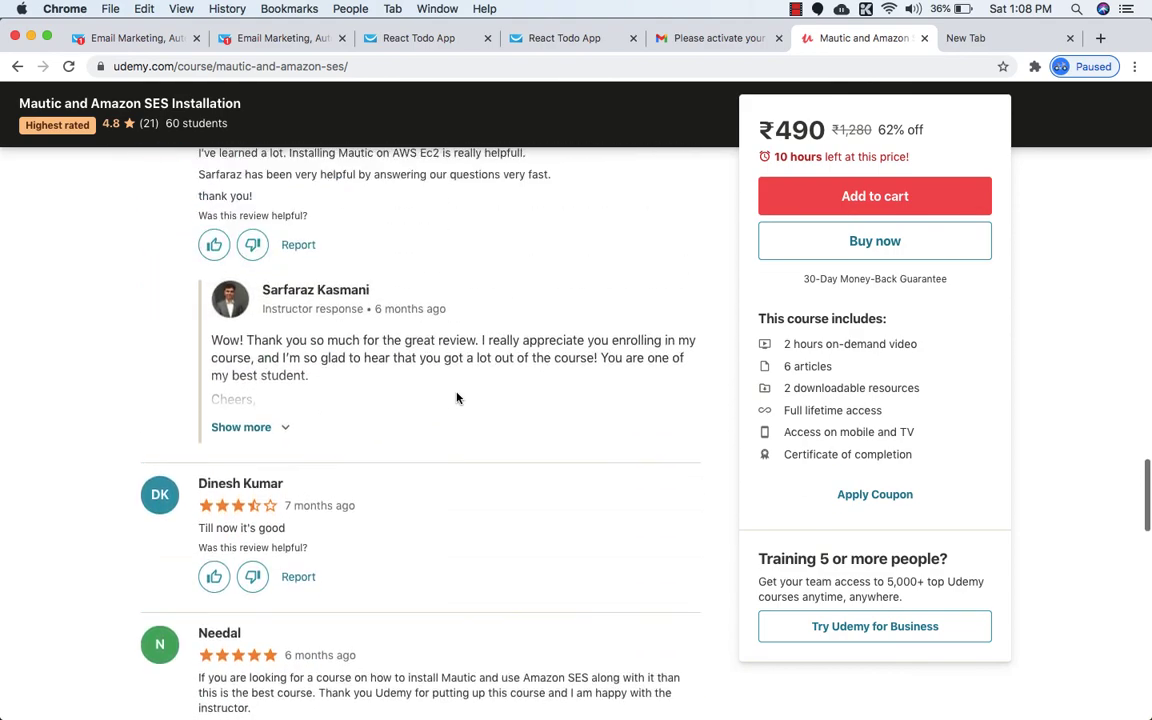
scroll(456, 398, "up", 15)
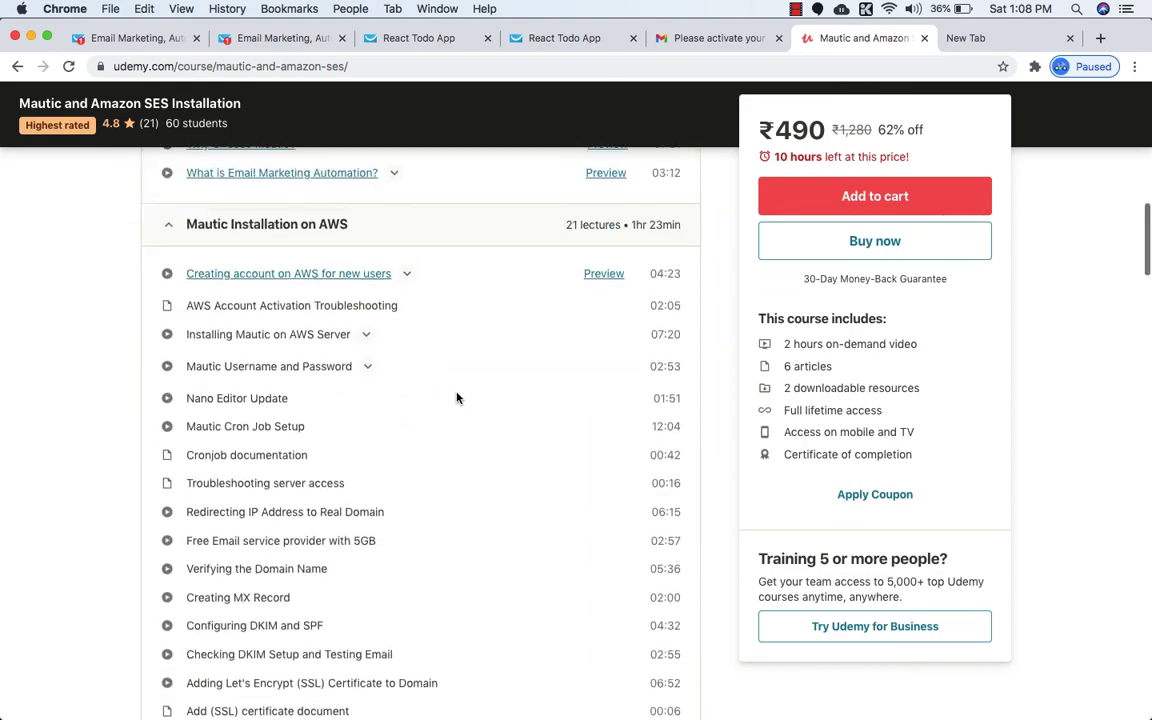
scroll(456, 398, "up", 15)
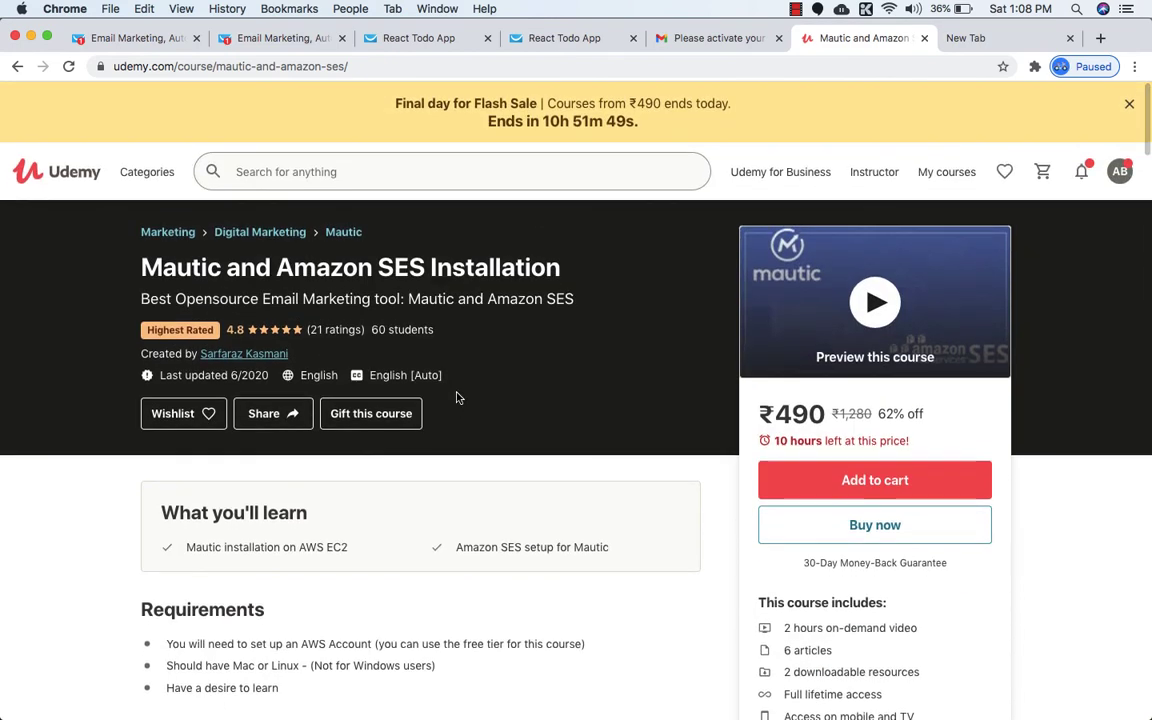
double_click(428, 298)
left_click(486, 349)
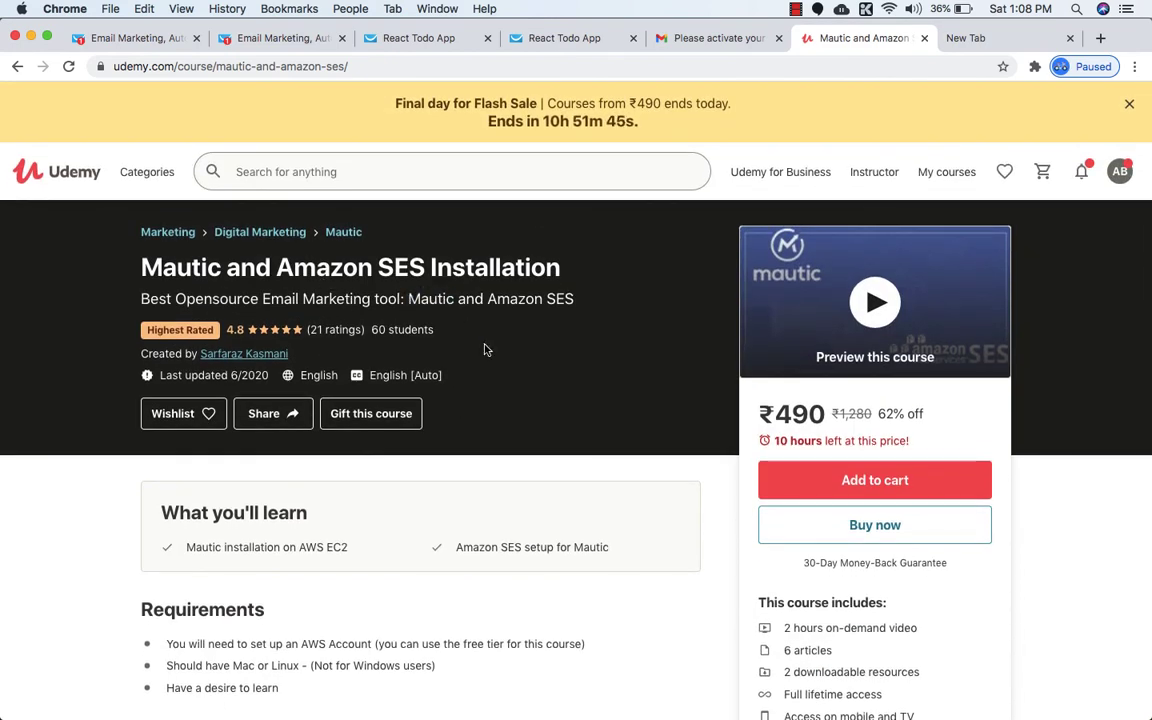
Flip between the Udemy course and GetResponse landing pages list, ending on React Todo App's stats.
left_click(379, 44)
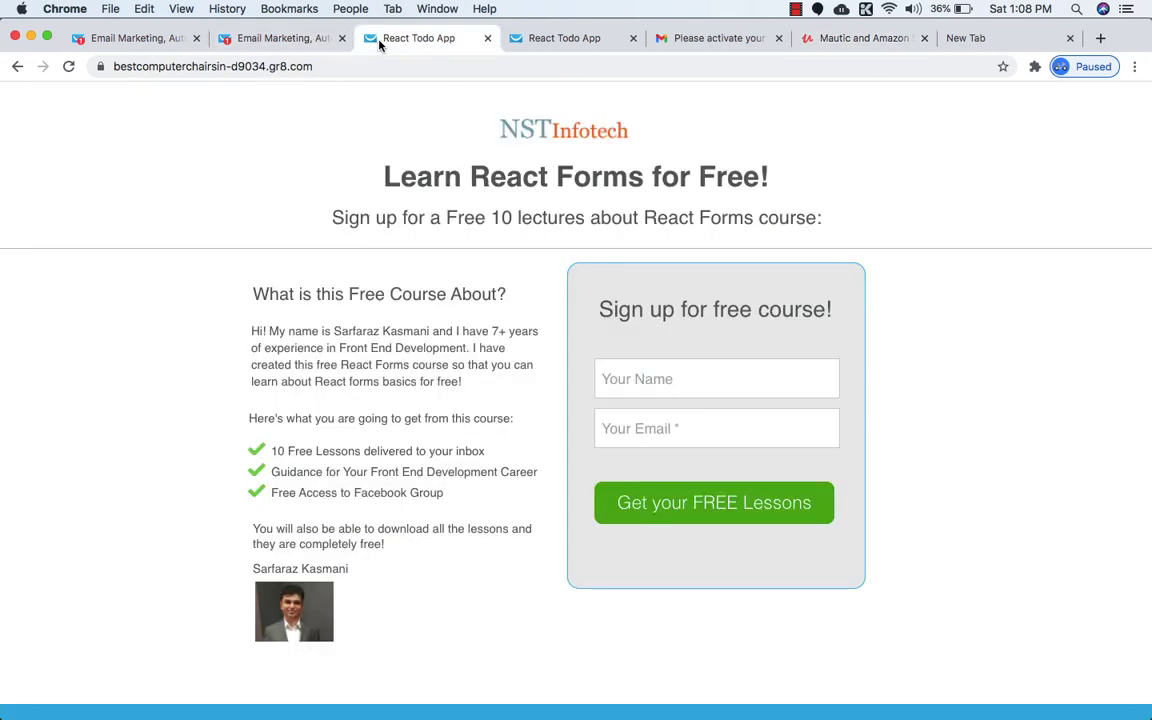
left_click(300, 38)
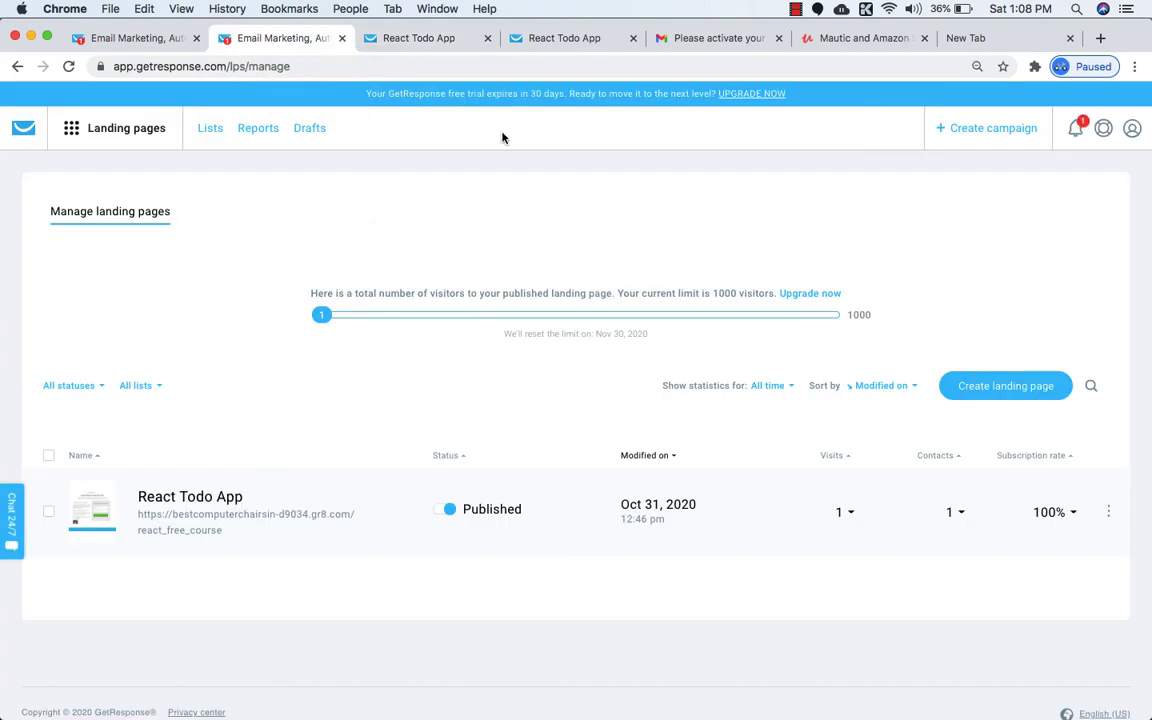
left_click(857, 40)
scroll(640, 300, "down", 1)
scroll(640, 309, "up", 1)
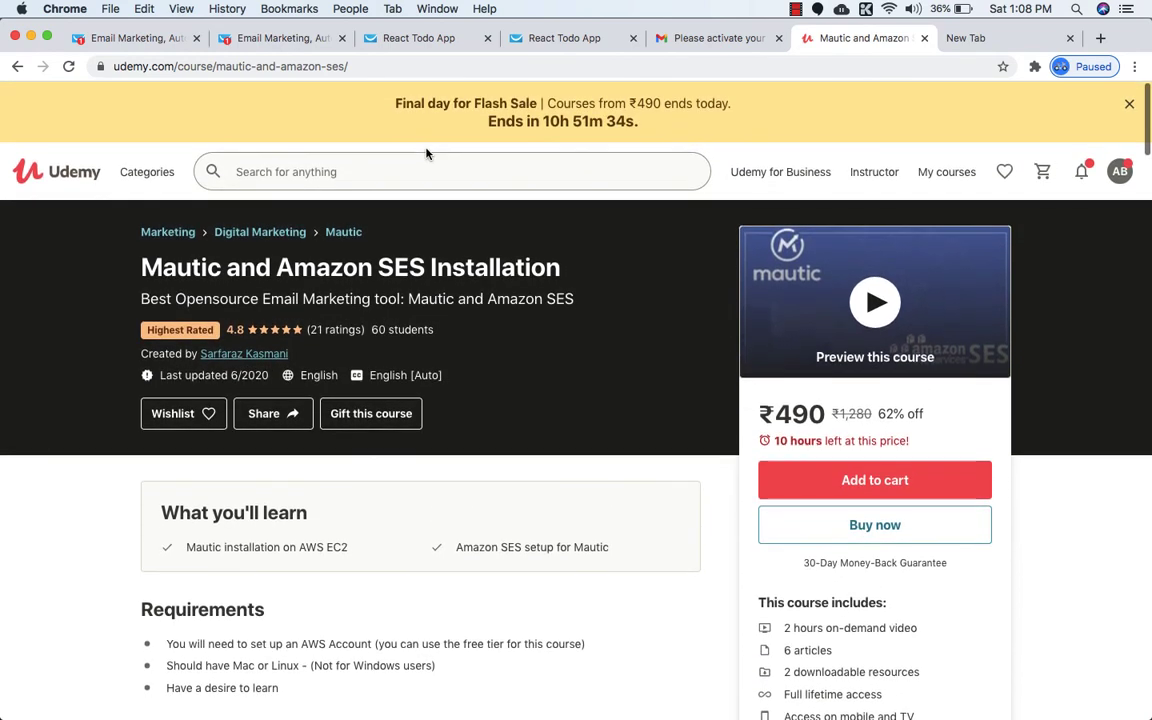
left_click(272, 39)
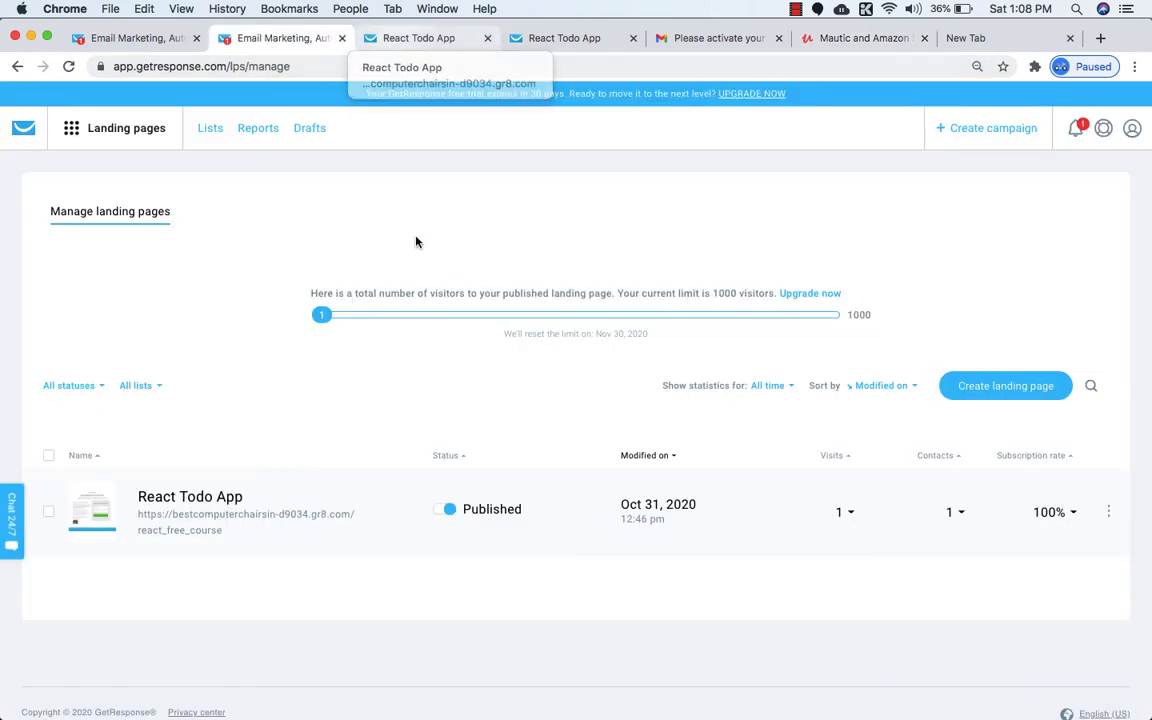
scroll(420, 262, "down", 1)
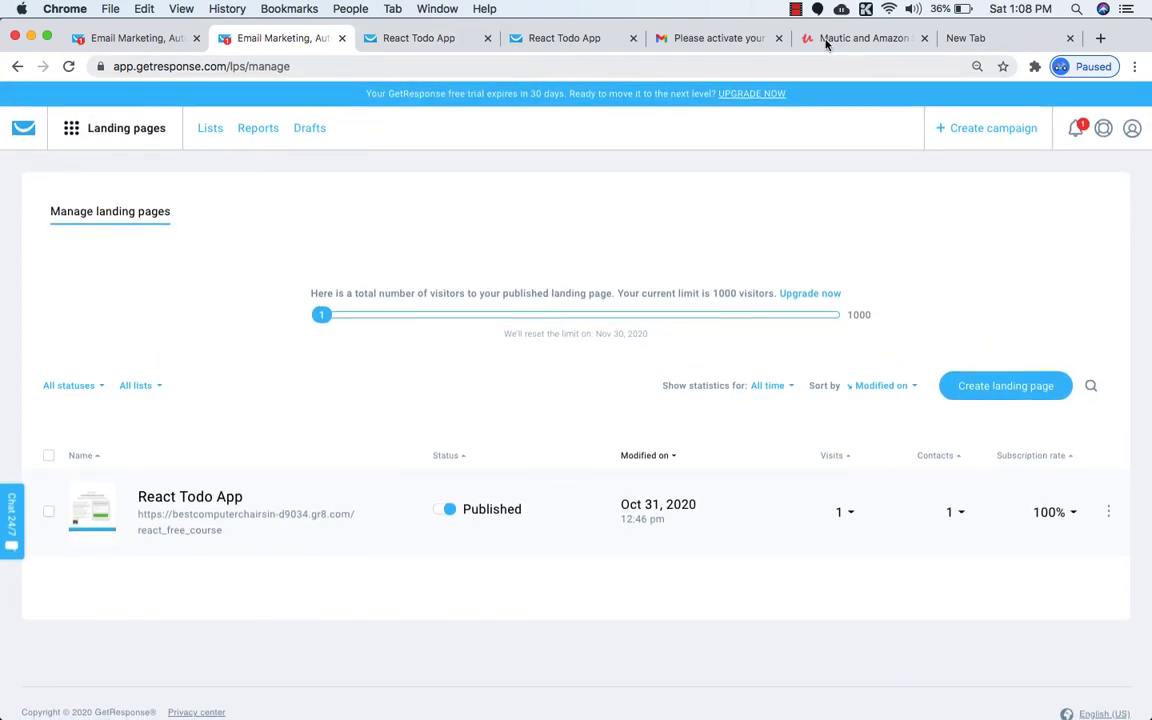
left_click(829, 40)
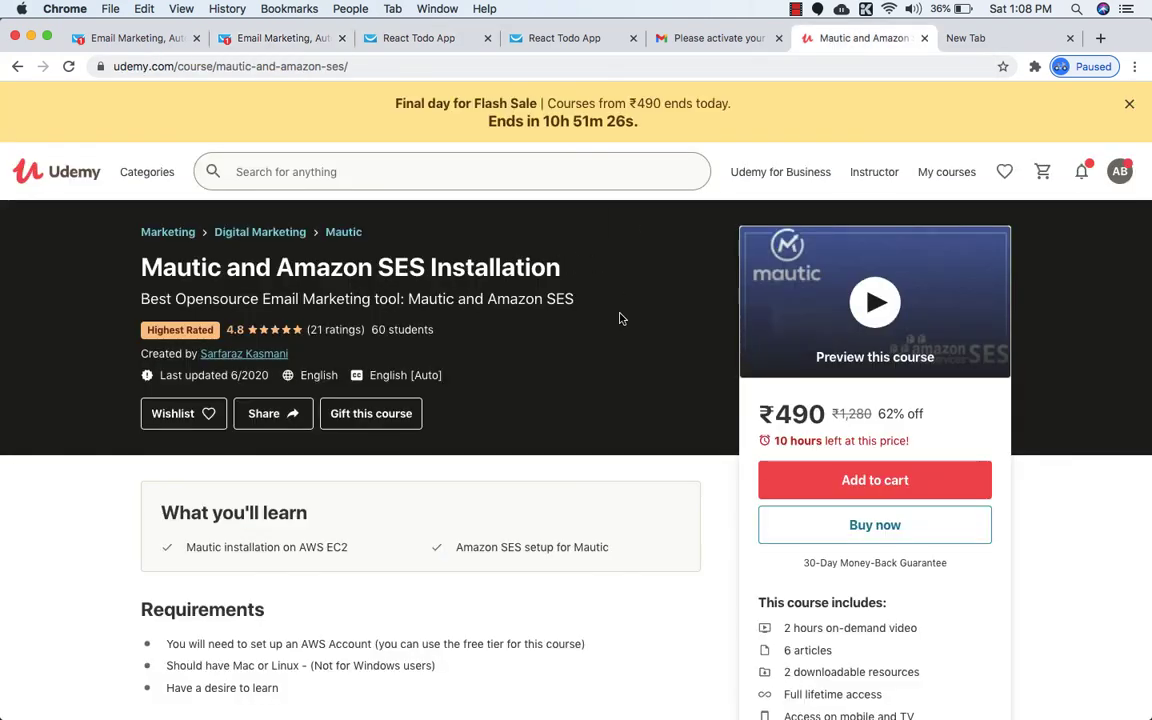
scroll(608, 338, "down", 3)
scroll(608, 340, "down", 5)
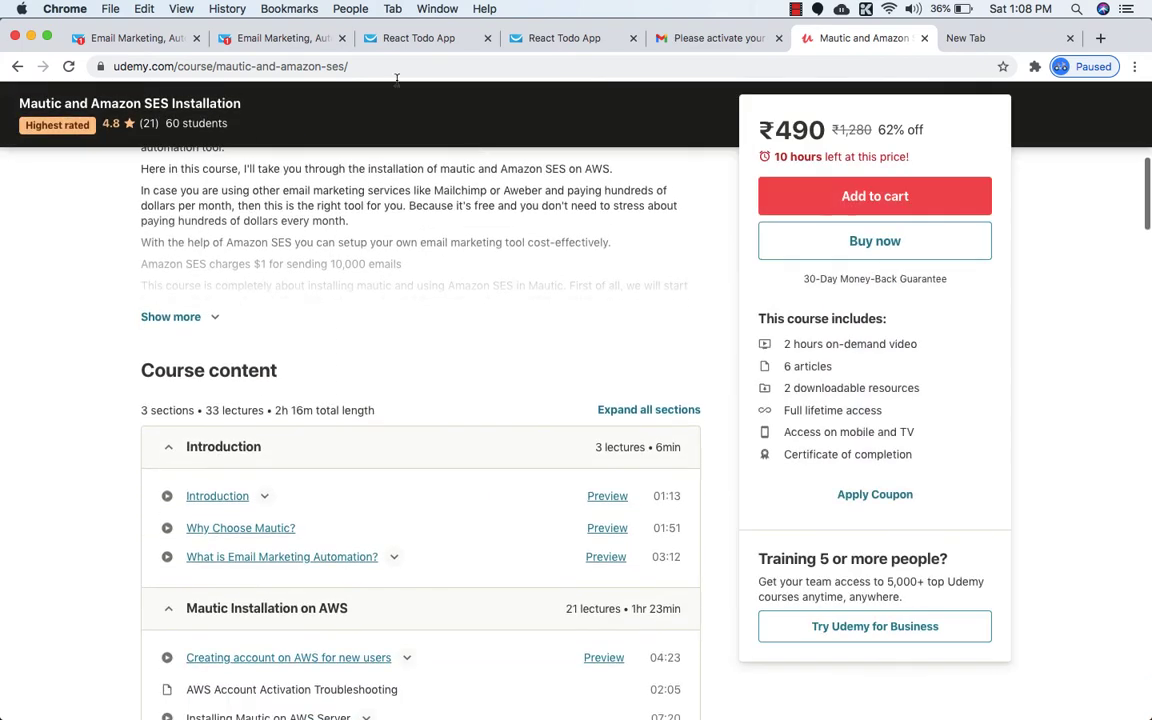
left_click(272, 40)
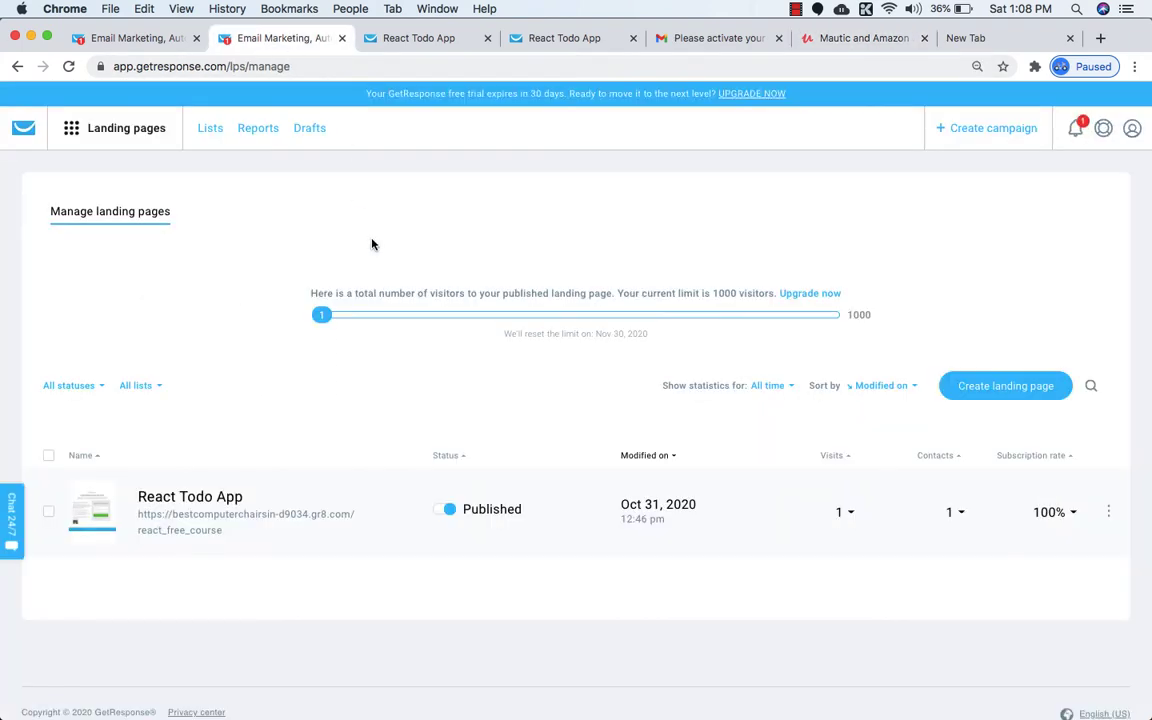
left_click(828, 40)
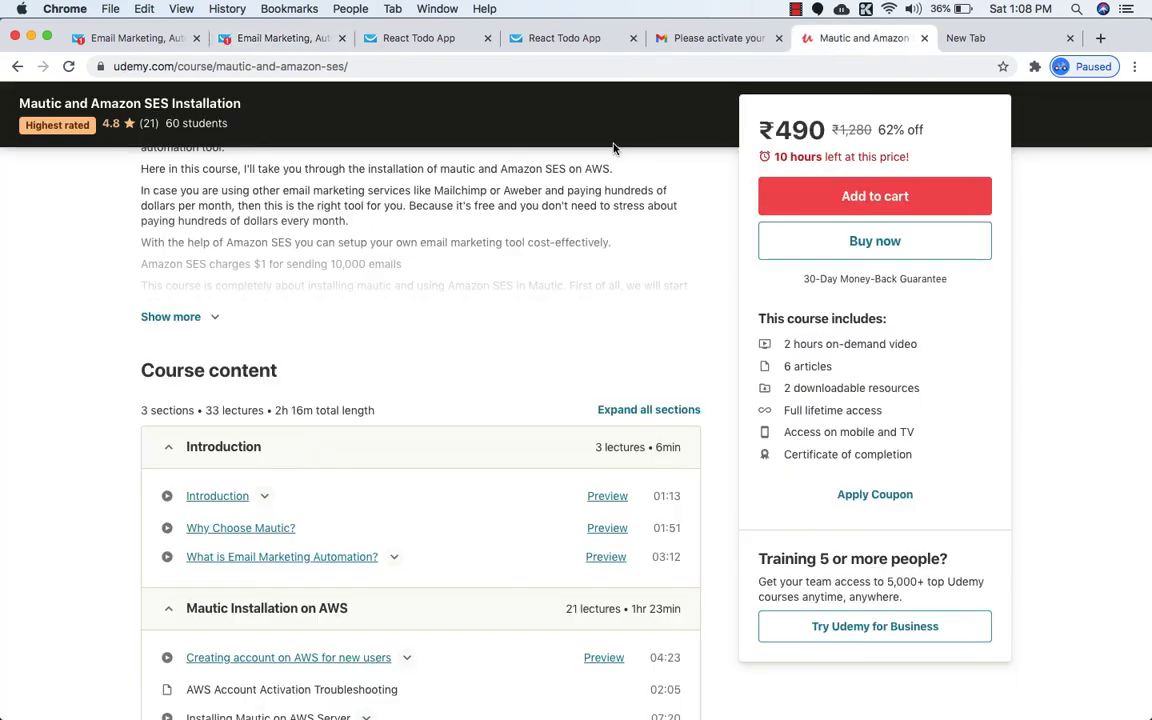
left_click(256, 38)
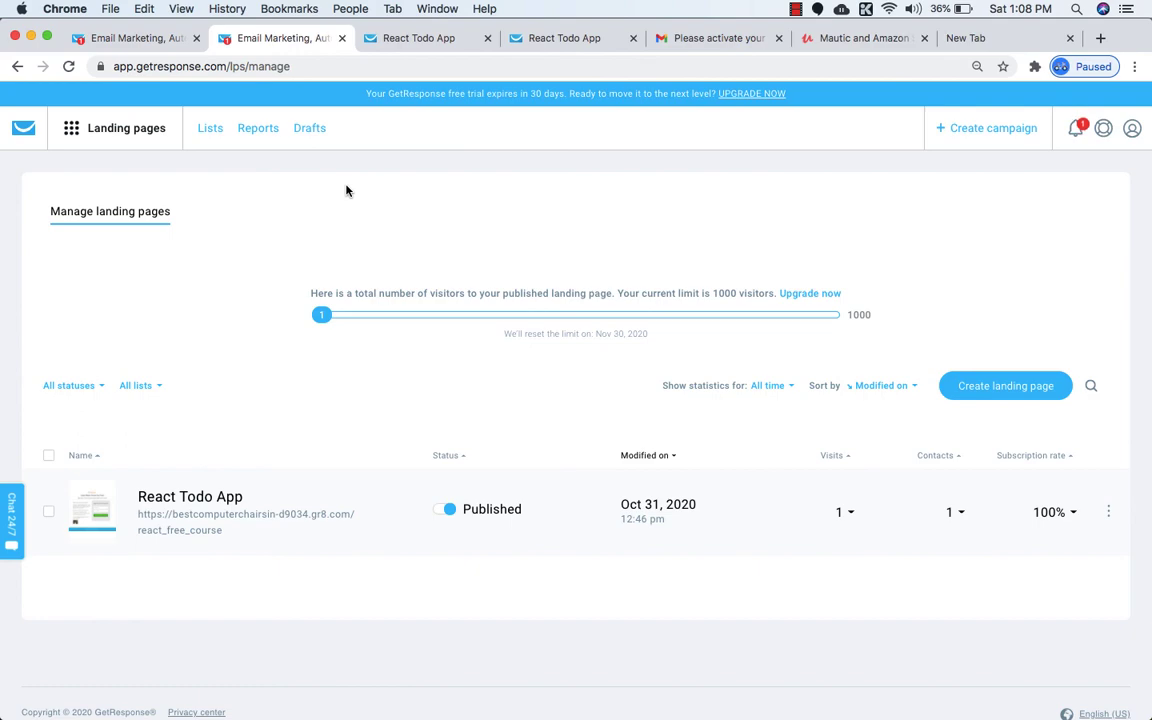
left_click(835, 38)
scroll(612, 262, "up", 3)
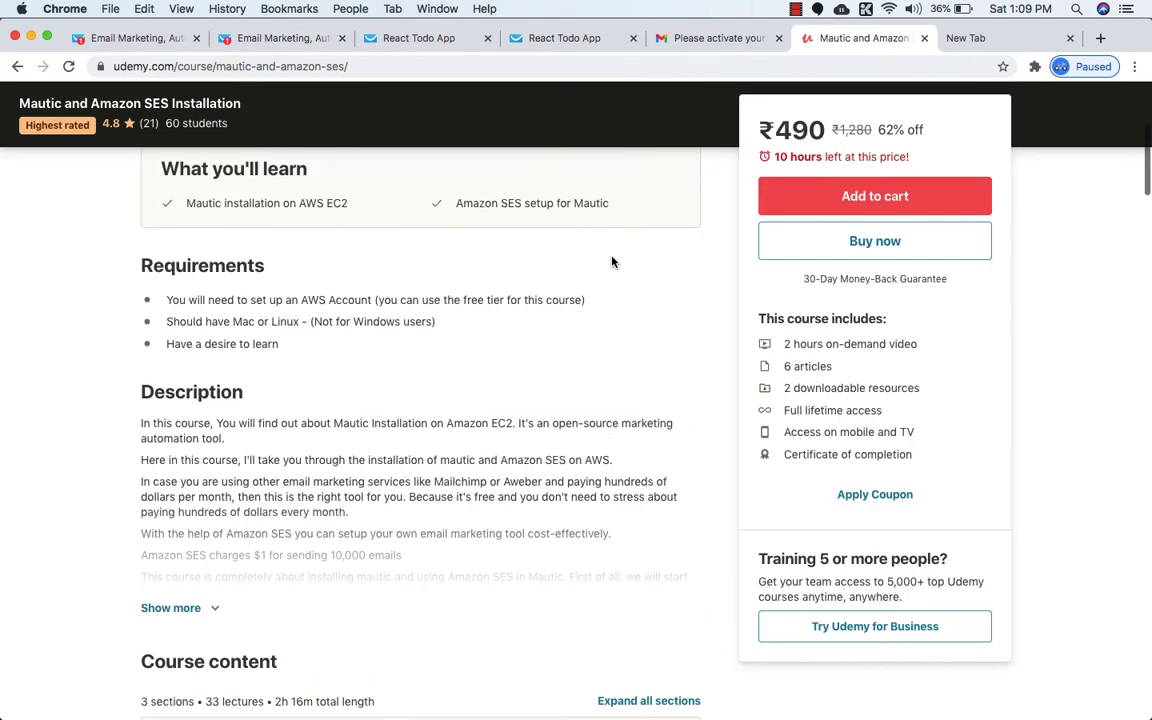
scroll(612, 262, "up", 5)
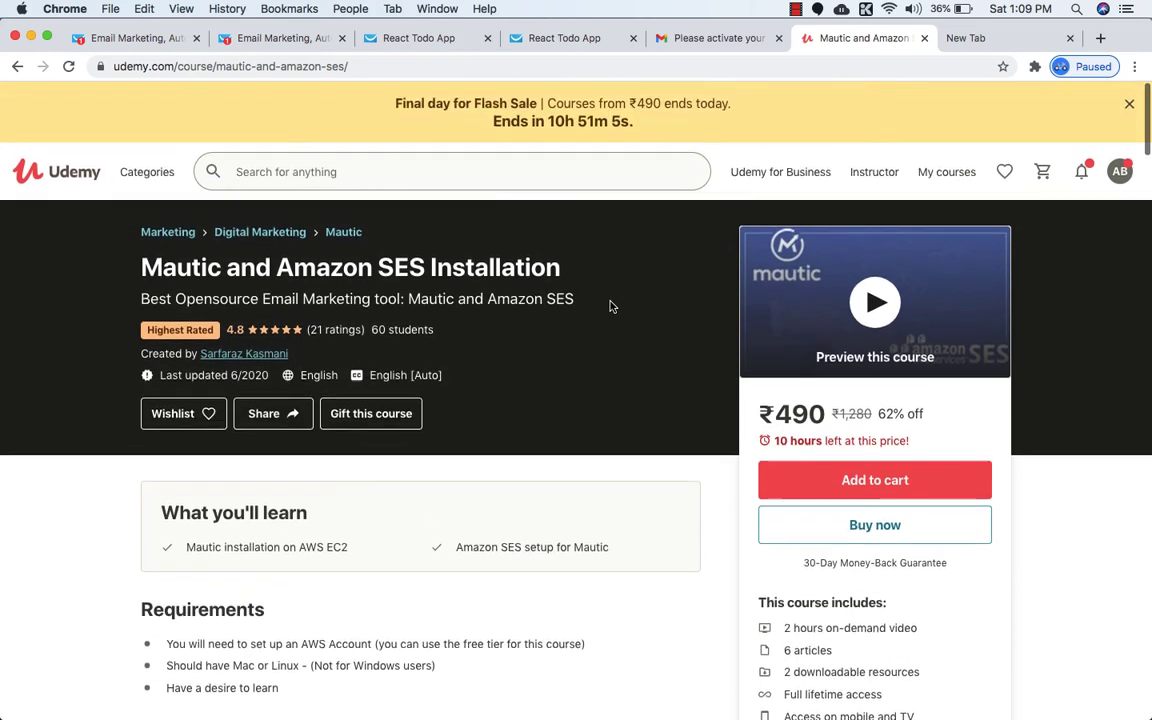
left_click(266, 38)
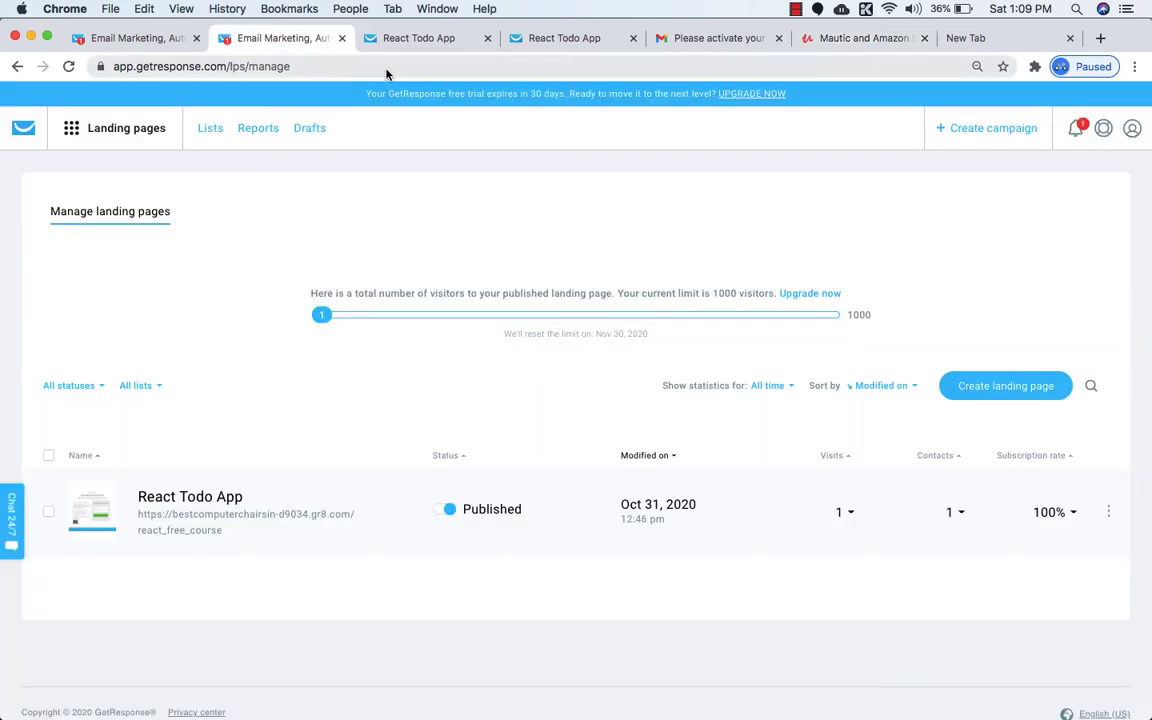
Open the GetResponse account details and expand the business details section.
left_click(1132, 128)
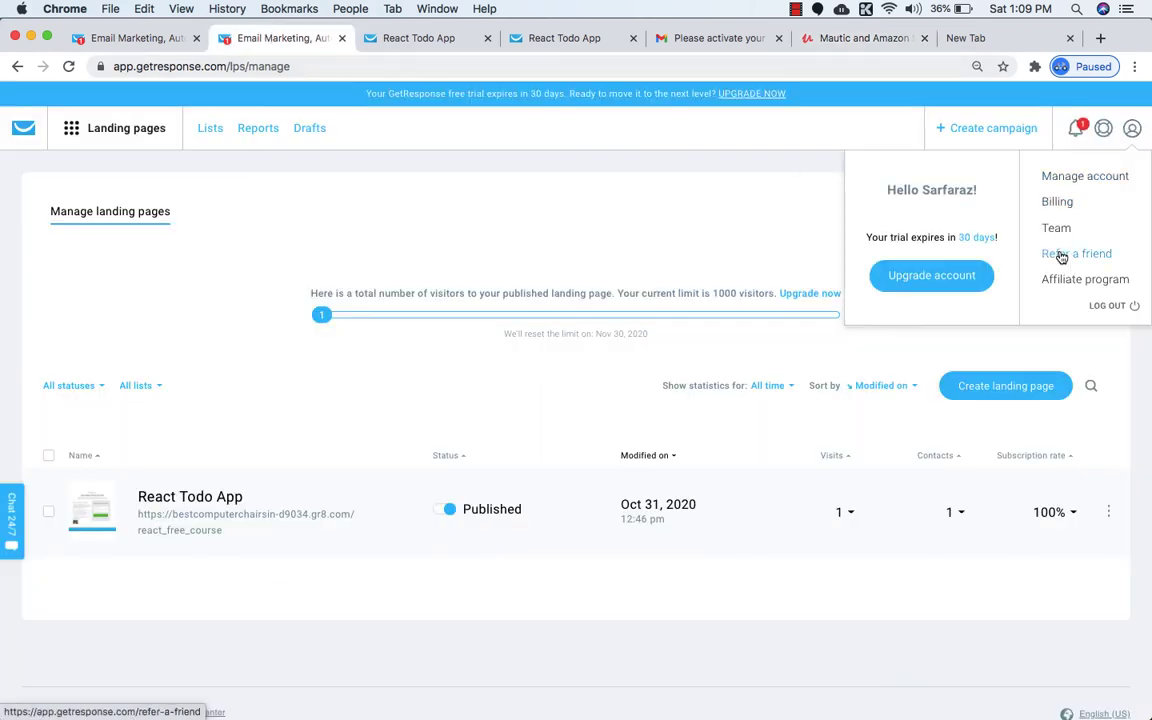
left_click(1085, 176)
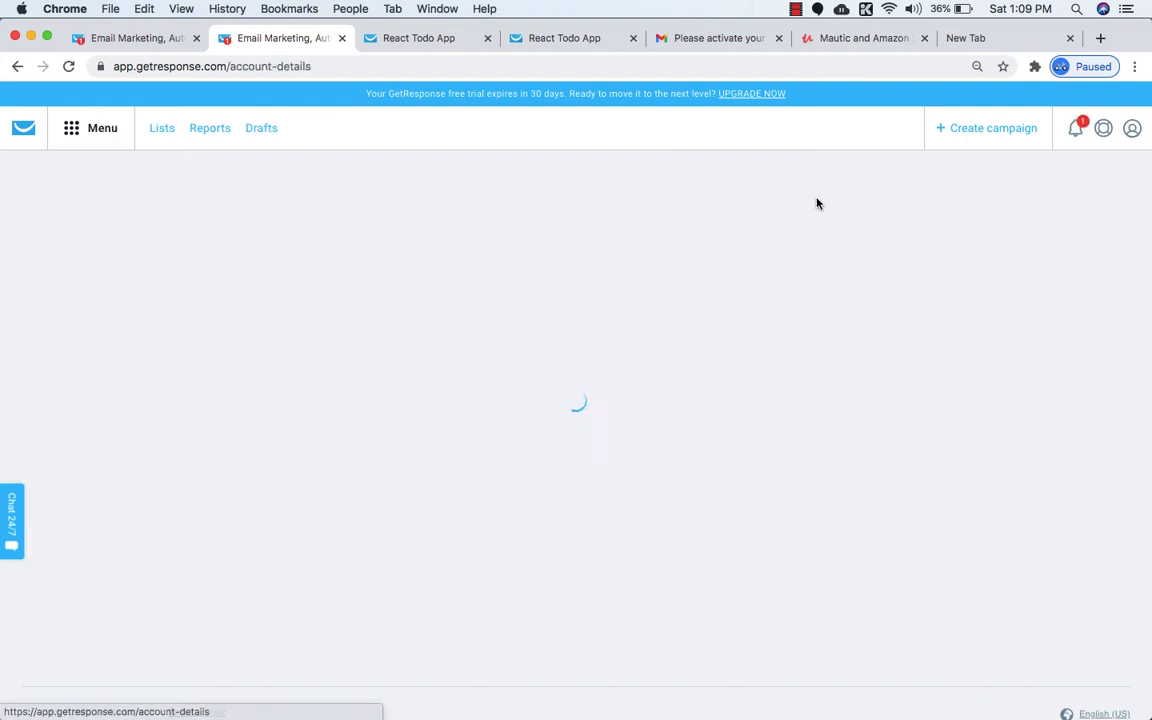
scroll(565, 341, "down", 1)
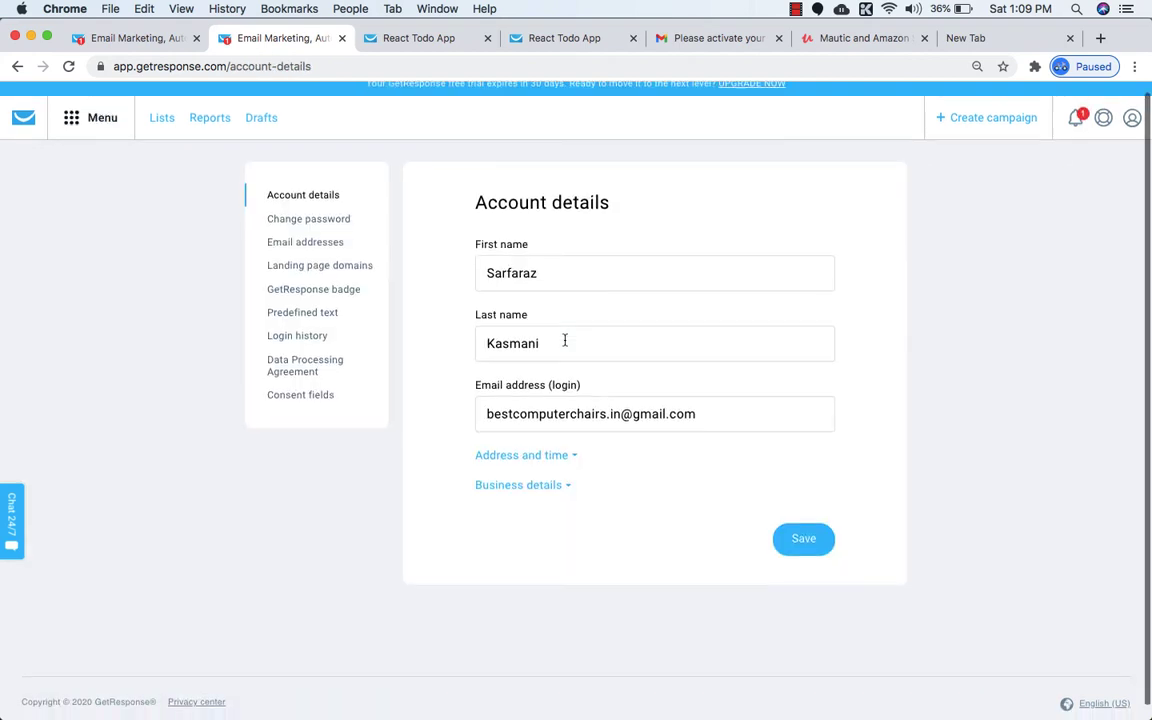
left_click(506, 486)
scroll(505, 486, "down", 5)
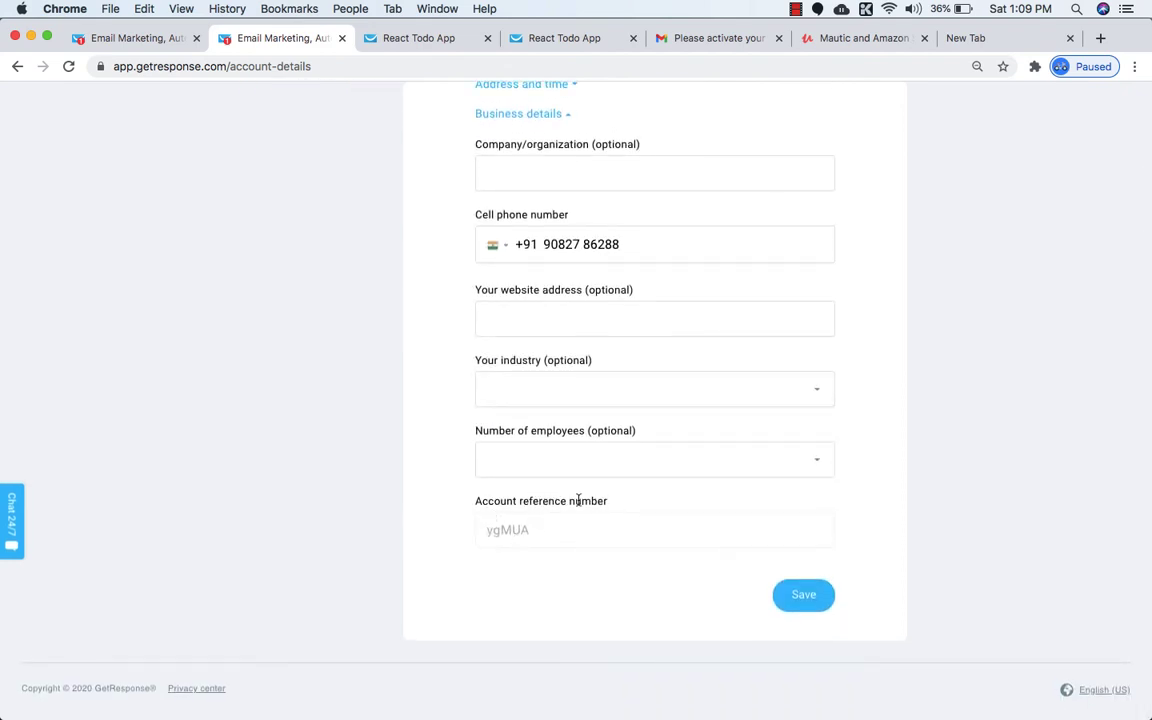
Highlight the account reference number and its label in the business details.
left_click_drag(489, 537, 528, 541)
scroll(375, 194, "up", 1)
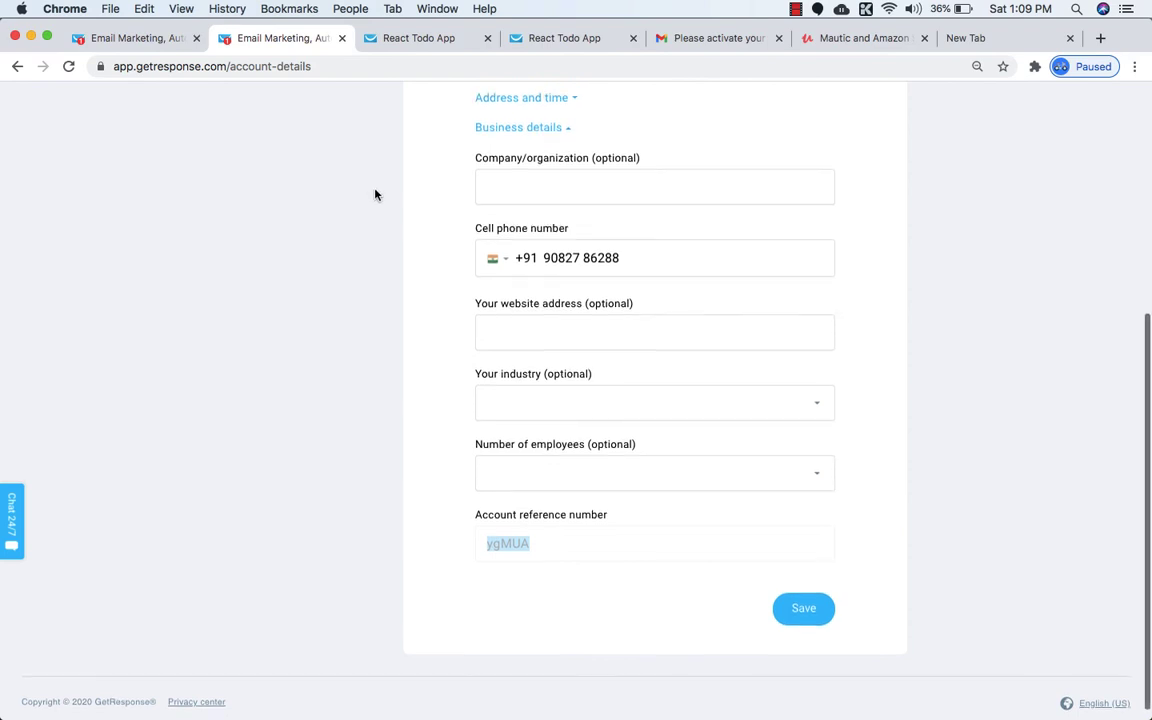
triple_click(501, 515)
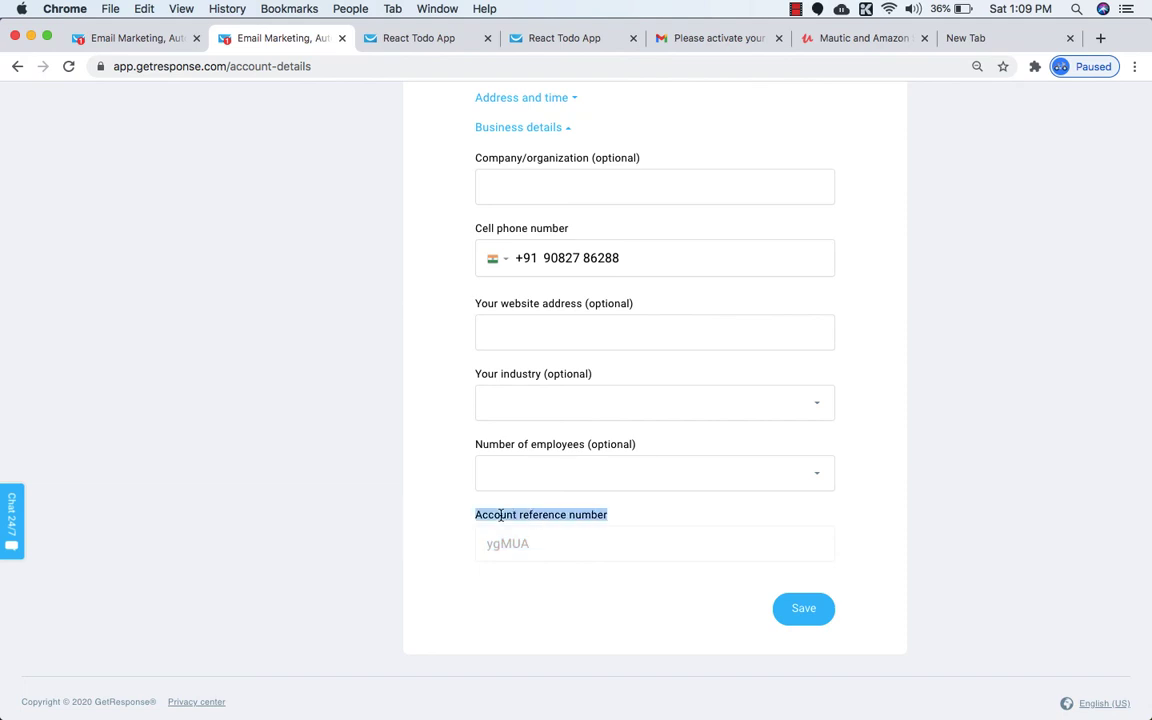
double_click(513, 545)
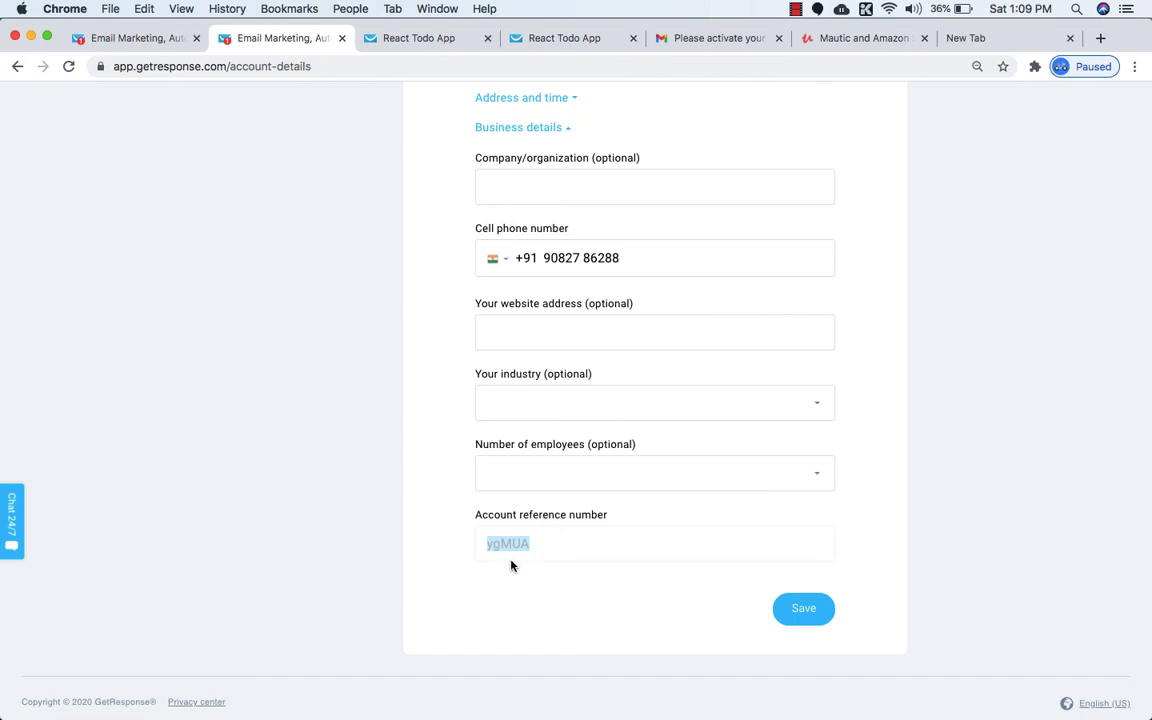
left_click(840, 38)
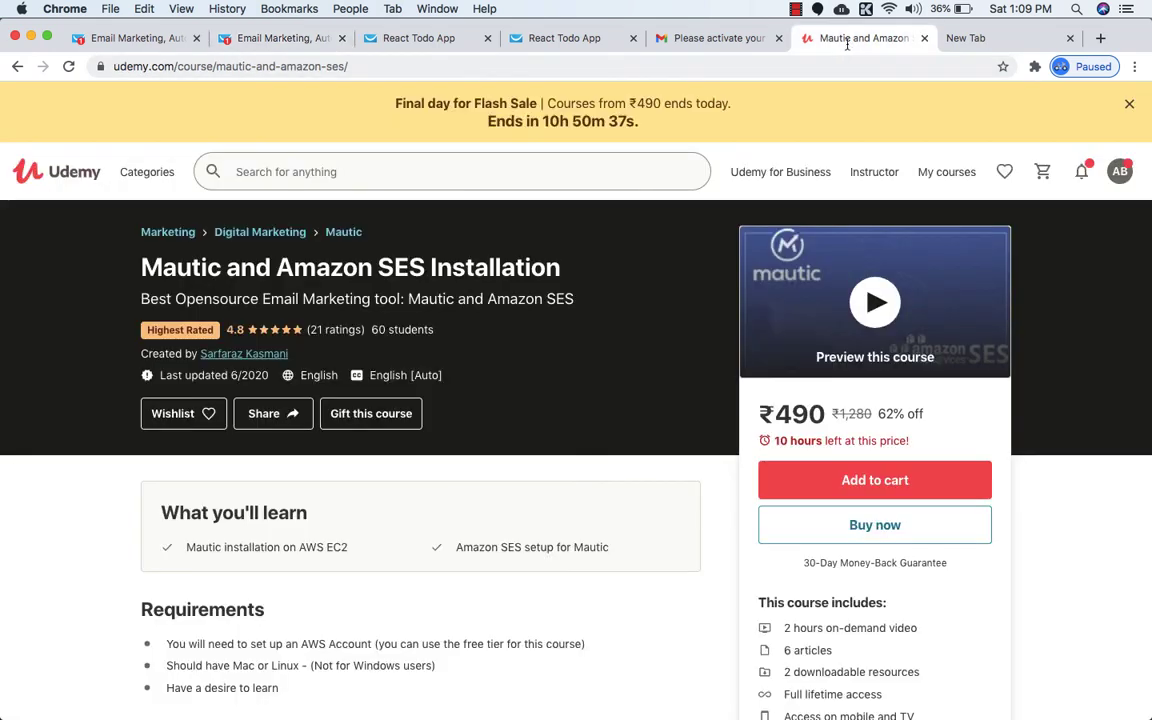
Return to the GetResponse account details and highlight the account reference number again.
left_click(284, 40)
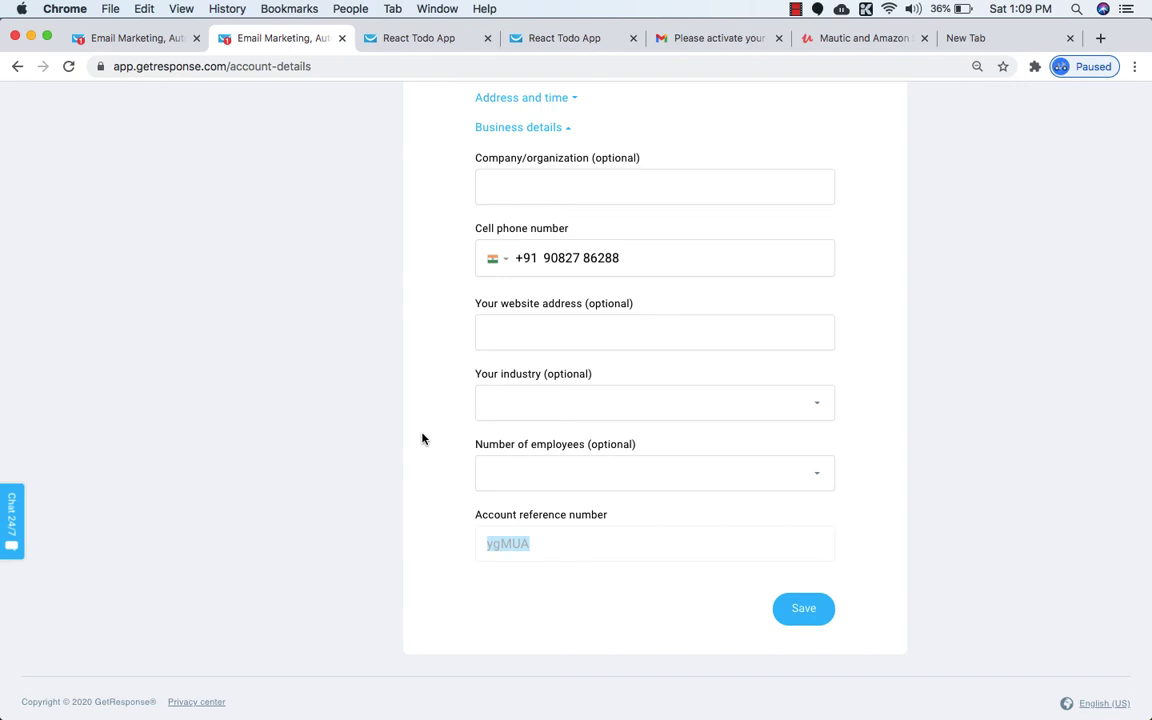
double_click(517, 547)
scroll(537, 556, "up", 5)
left_click(1132, 130)
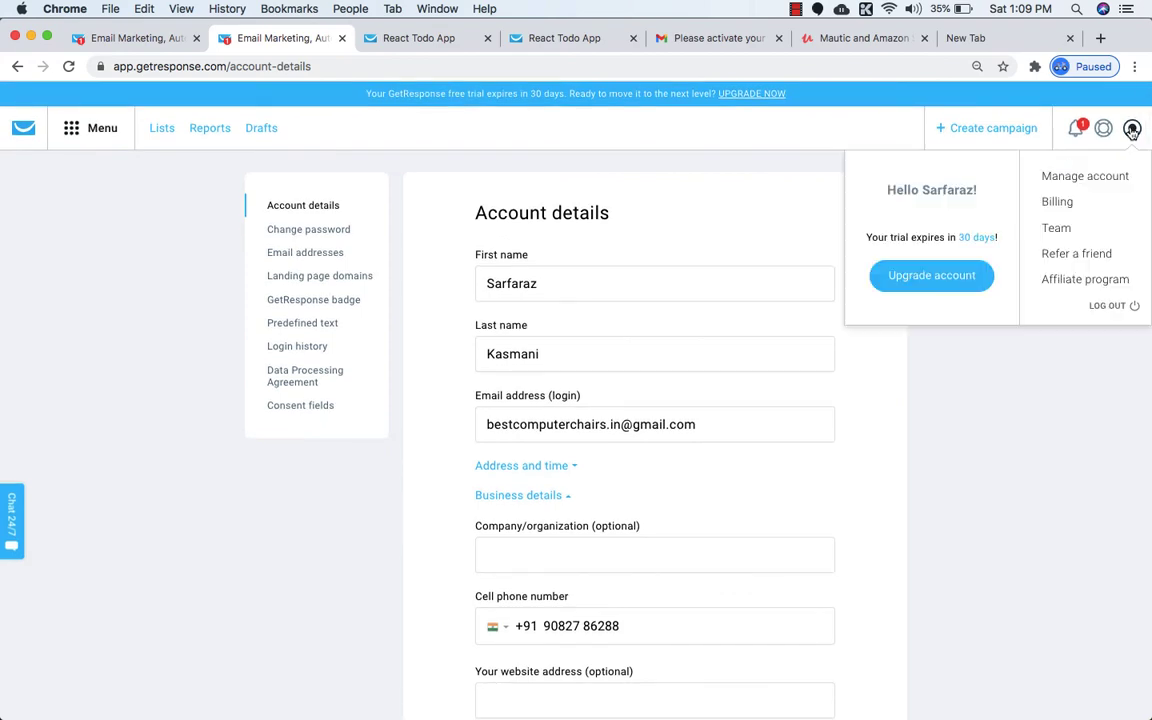
left_click(1070, 177)
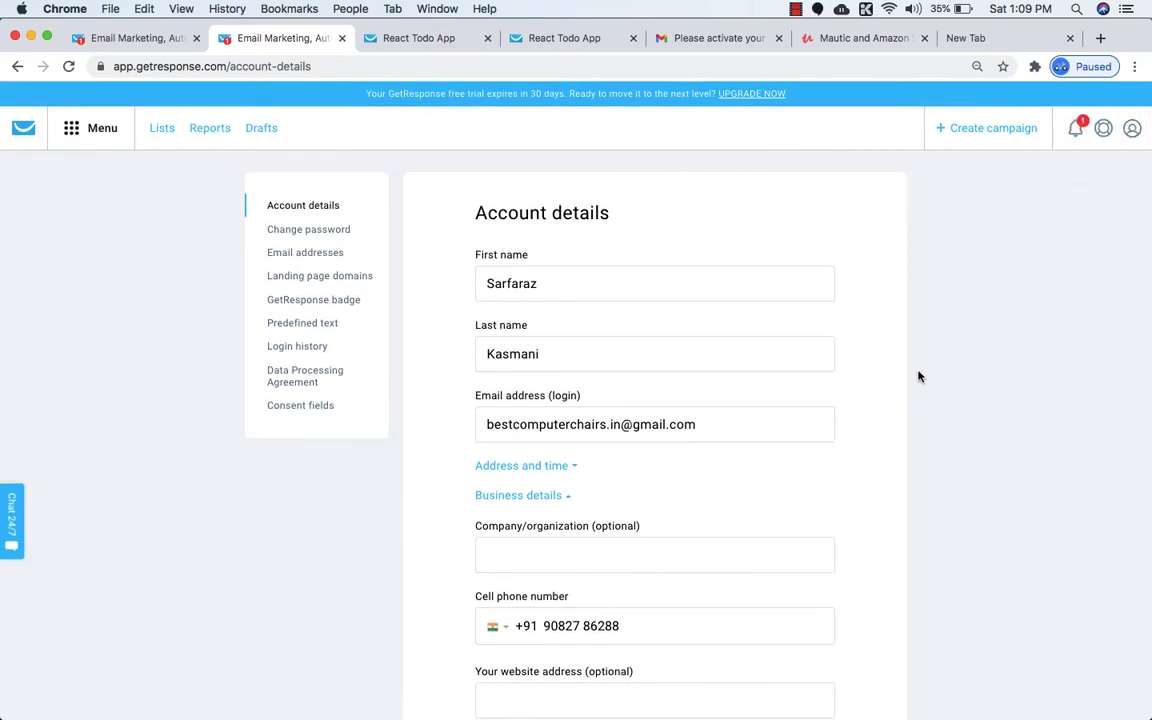
scroll(900, 378, "down", 5)
scroll(900, 378, "up", 4)
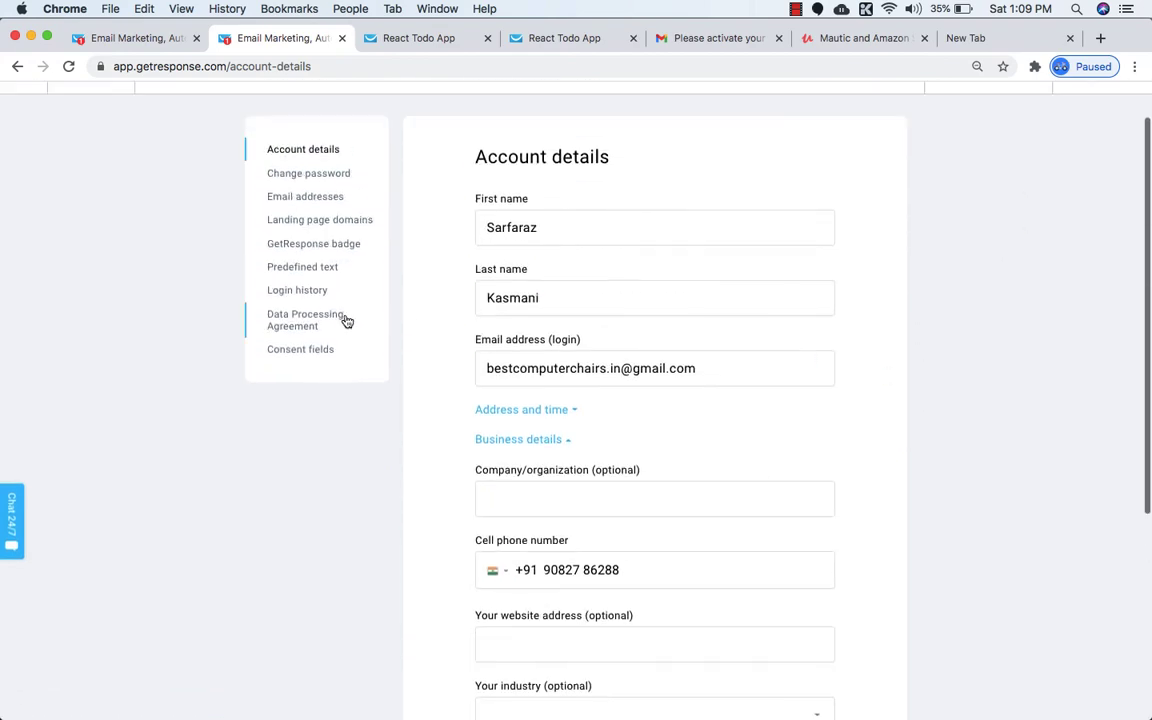
scroll(419, 404, "down", 3)
Collapse and re-expand the business details, then highlight and deselect the reference number.
left_click(540, 349)
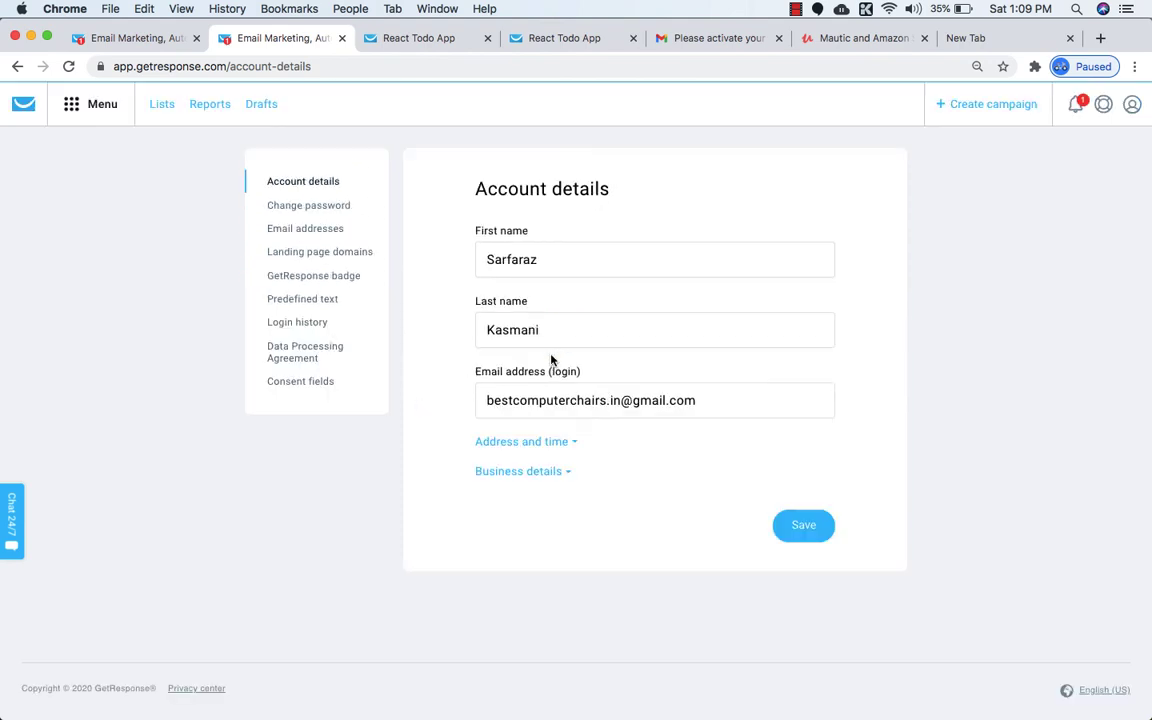
left_click(535, 470)
scroll(535, 470, "down", 7)
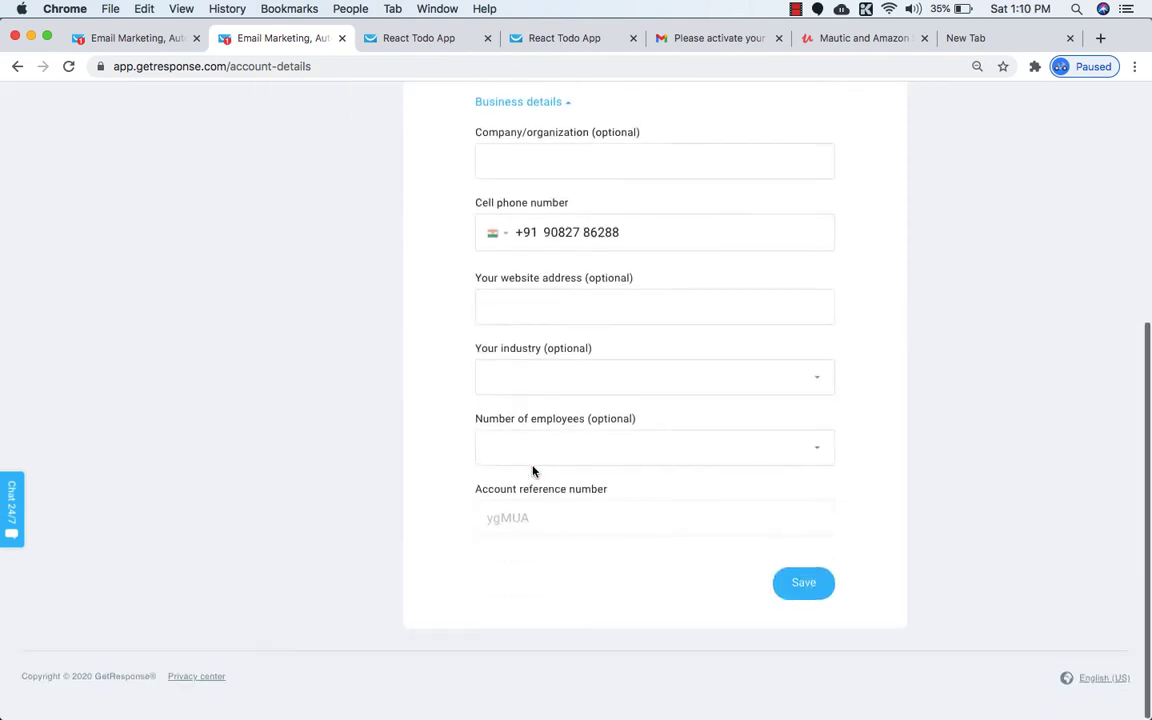
double_click(507, 533)
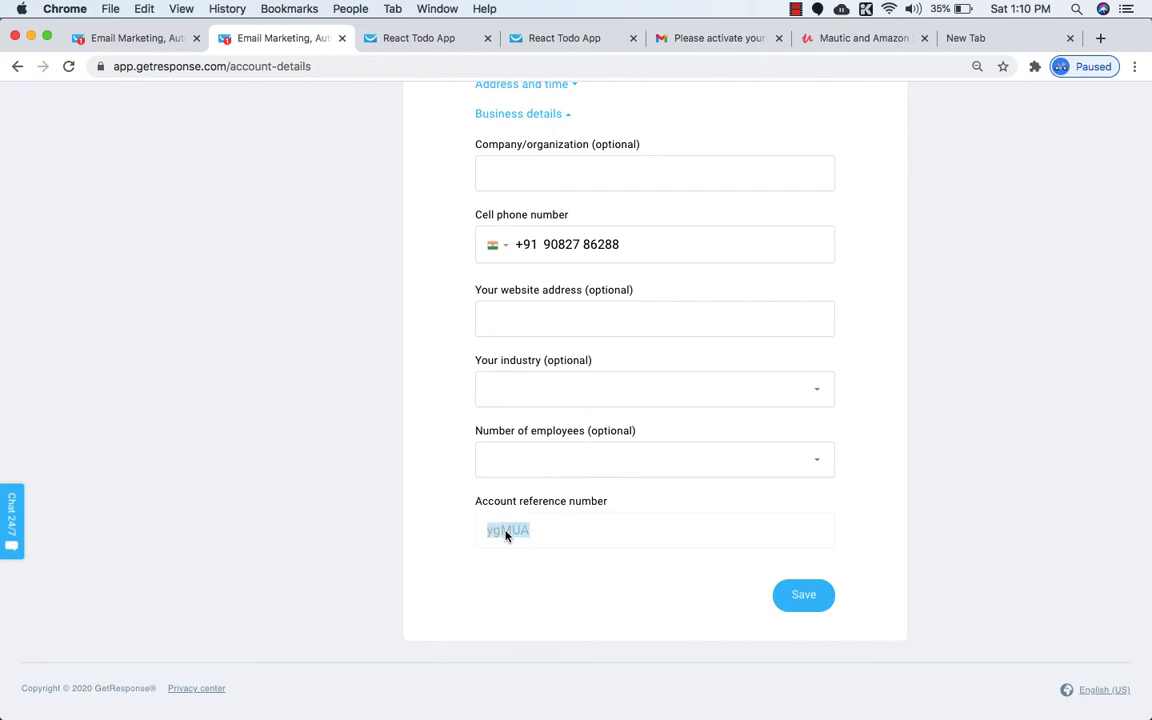
left_click(414, 536)
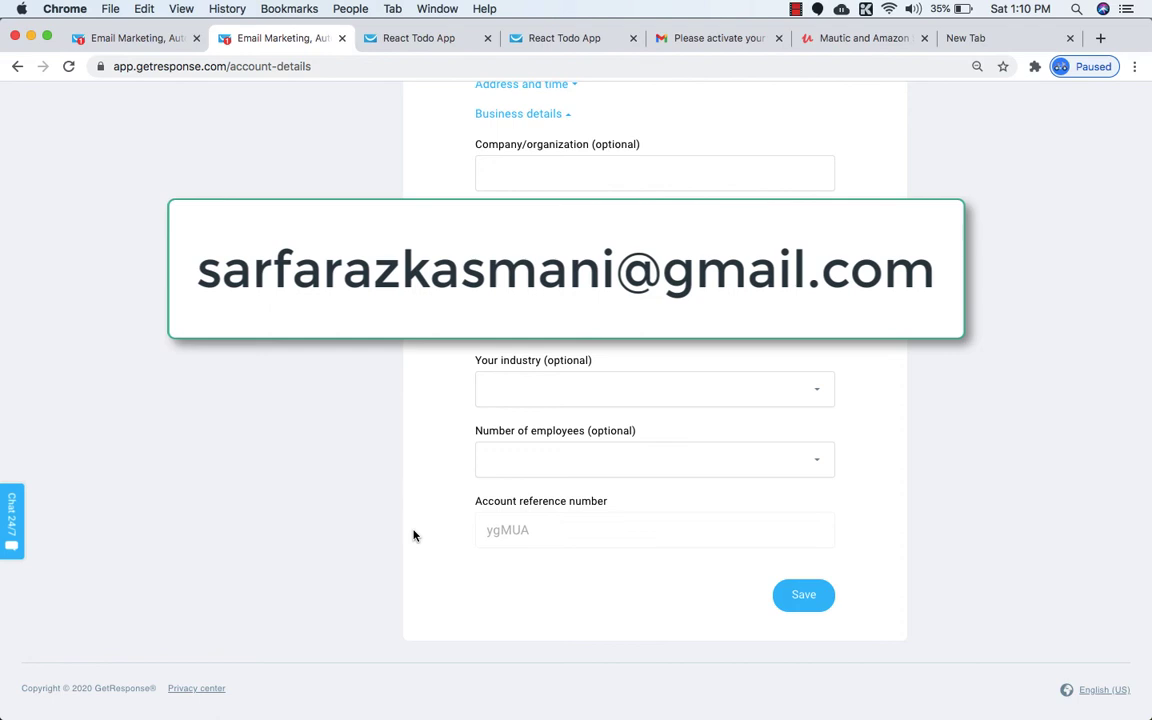
Show the affiliate link page, GetResponse account details, React Forms landing page and Mautic course in turn.
left_click(973, 38)
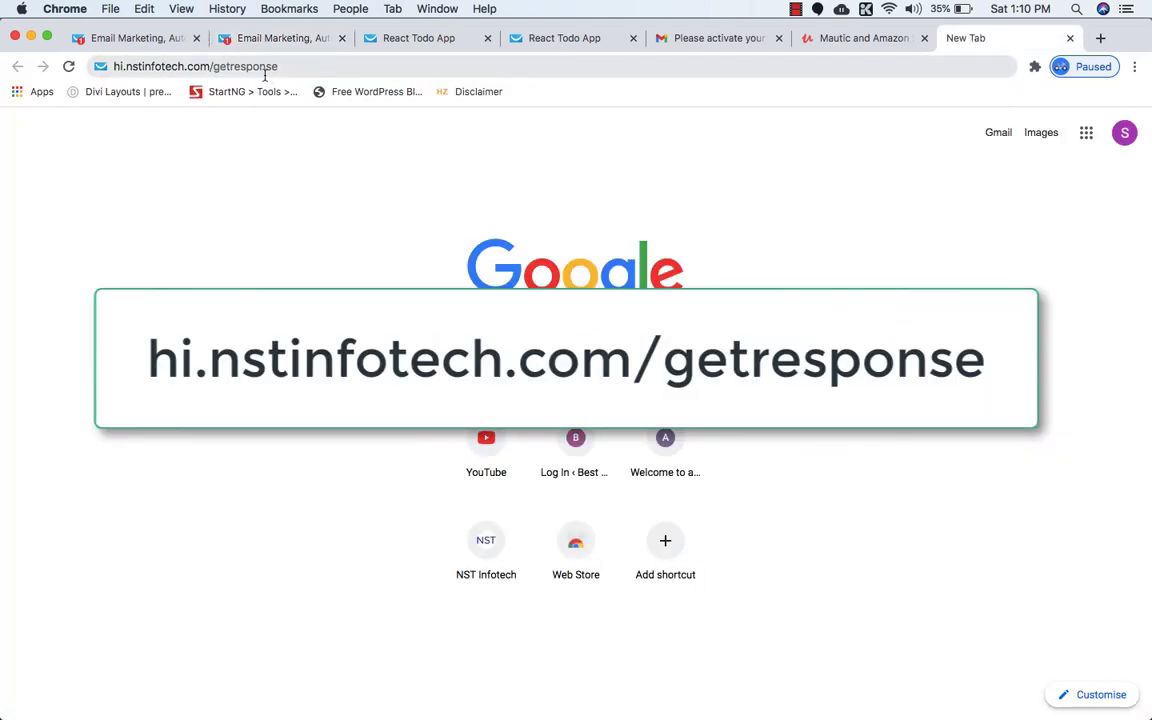
left_click(308, 38)
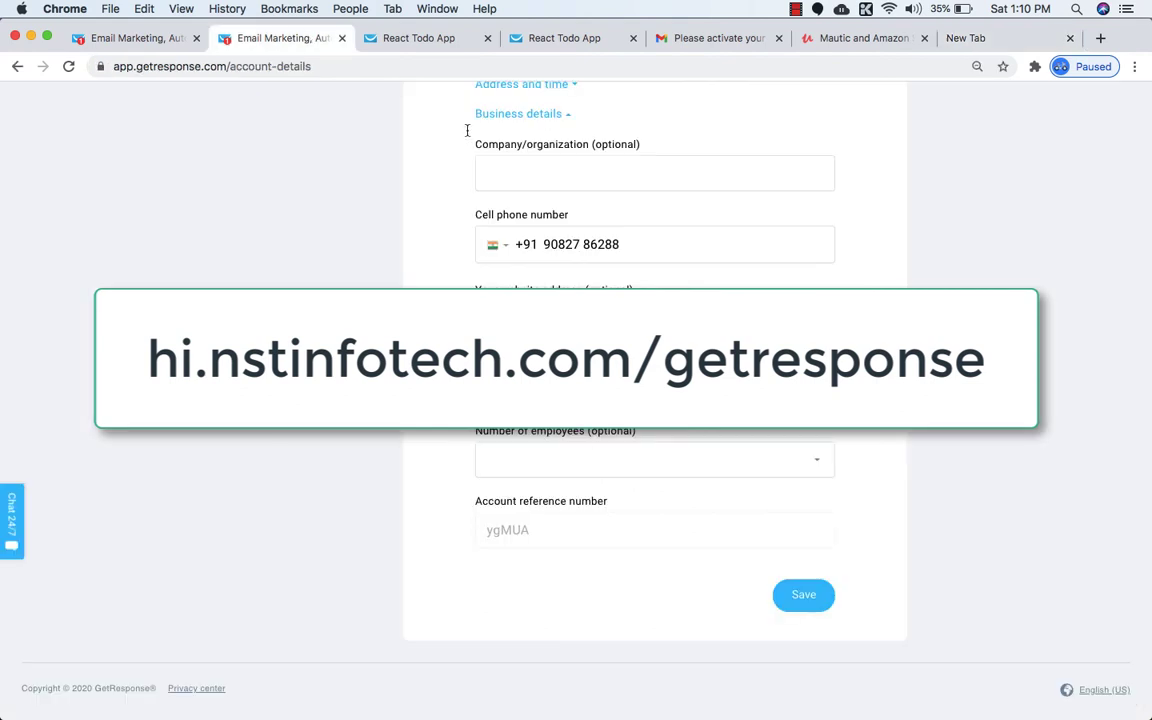
left_click(428, 38)
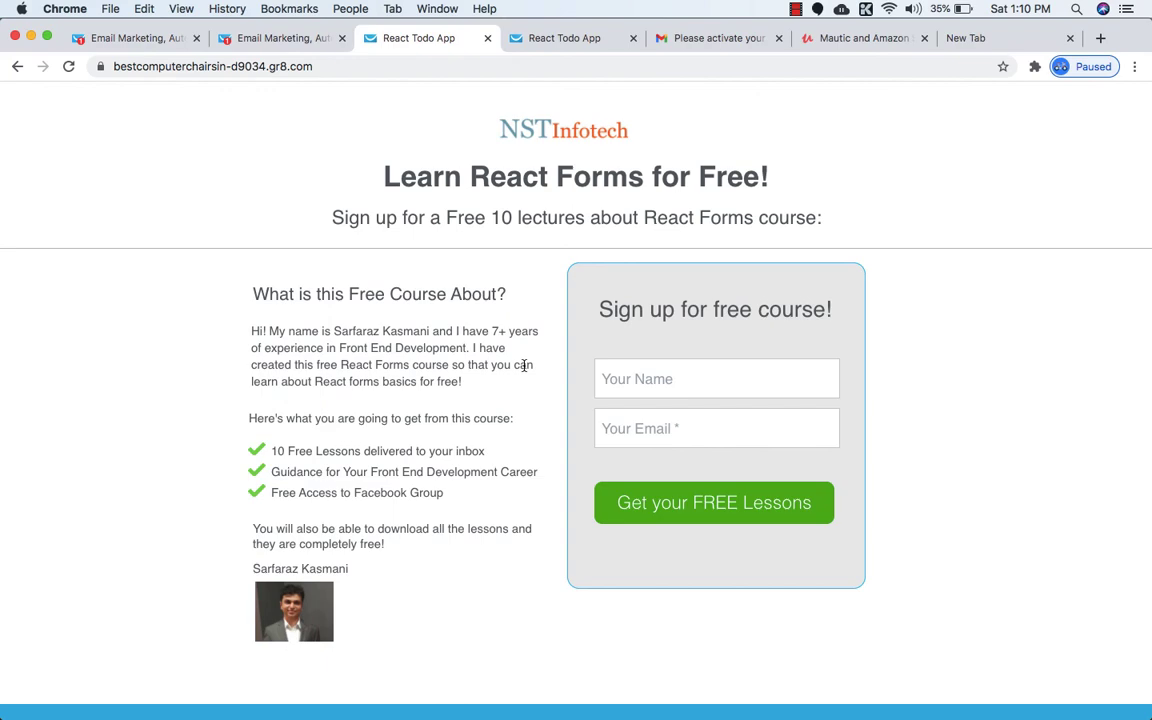
left_click(870, 38)
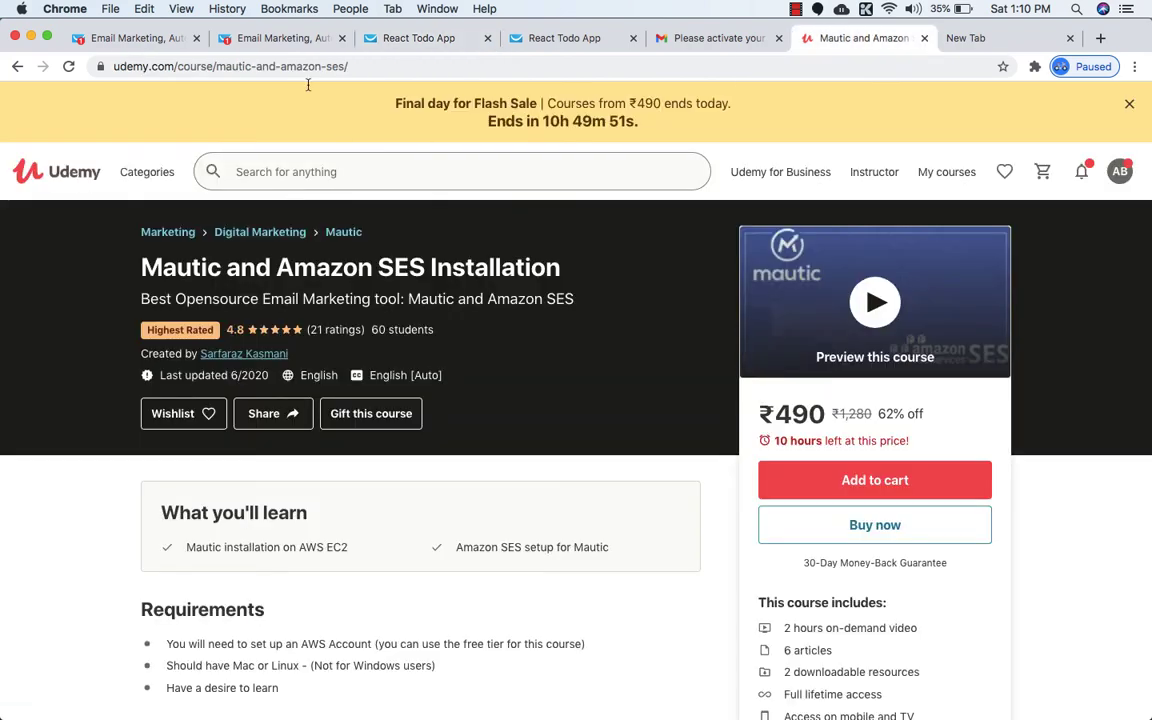
left_click(275, 40)
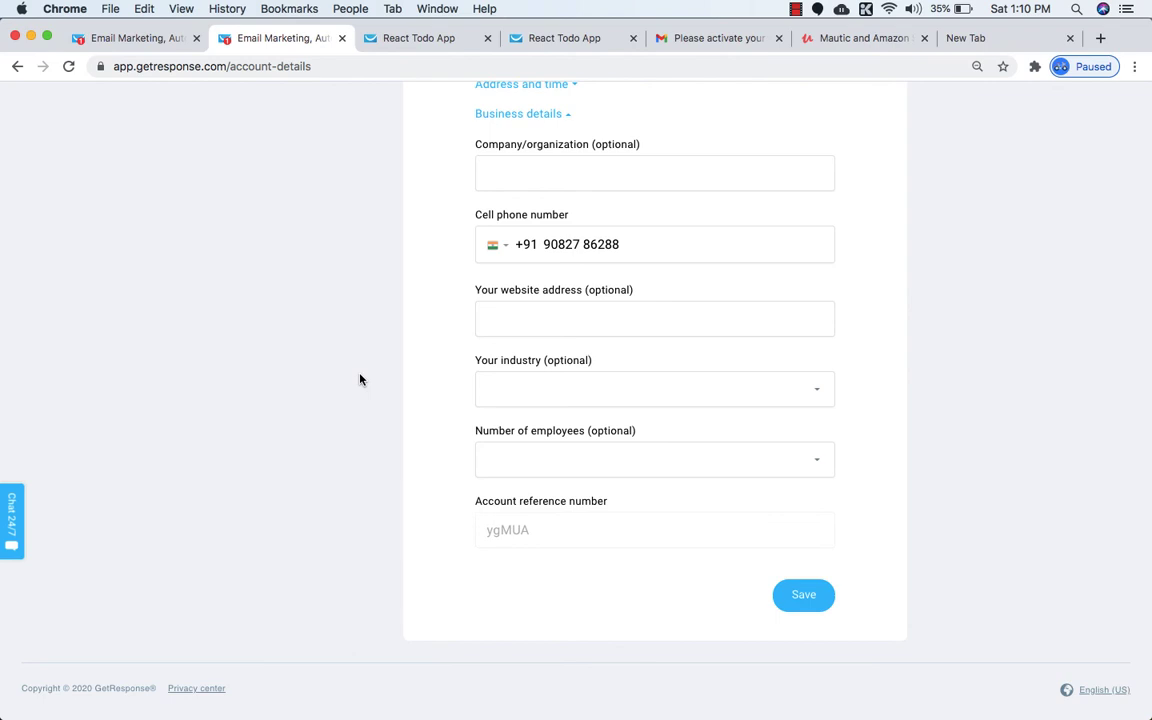
Review the account details and affiliate link again, ending on the empty Learn React Forms for Free page.
scroll(360, 380, "up", 6)
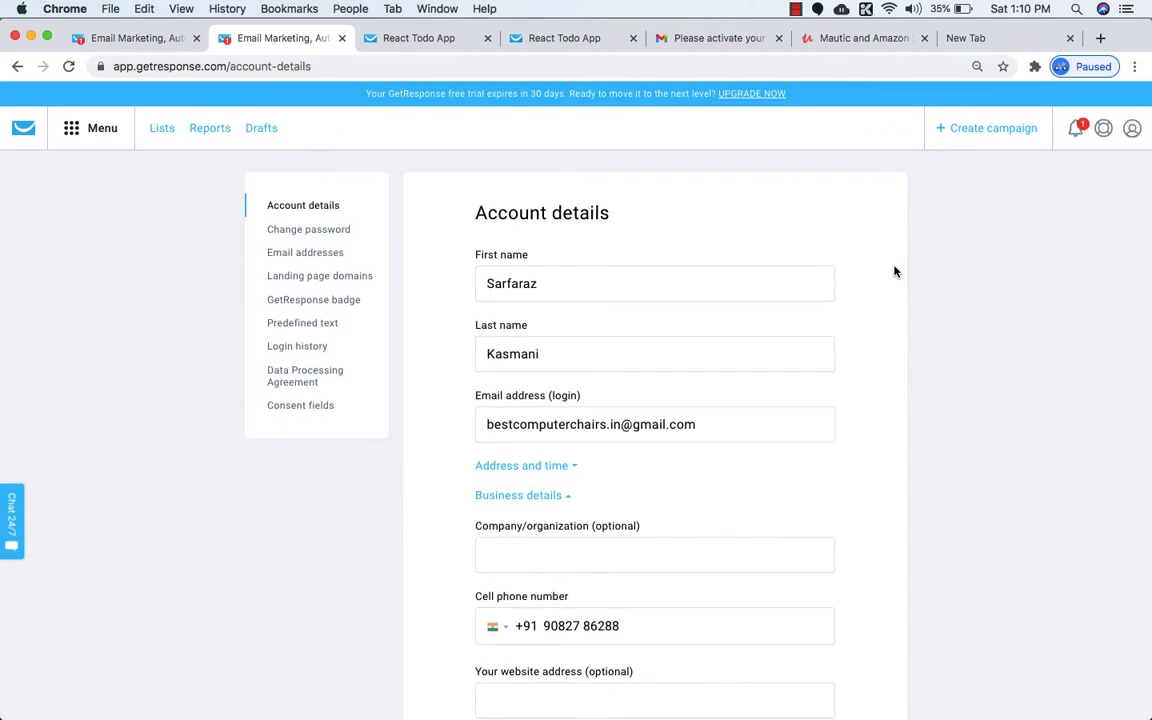
scroll(895, 272, "down", 1)
scroll(895, 272, "up", 1)
scroll(895, 272, "down", 2)
scroll(895, 272, "up", 2)
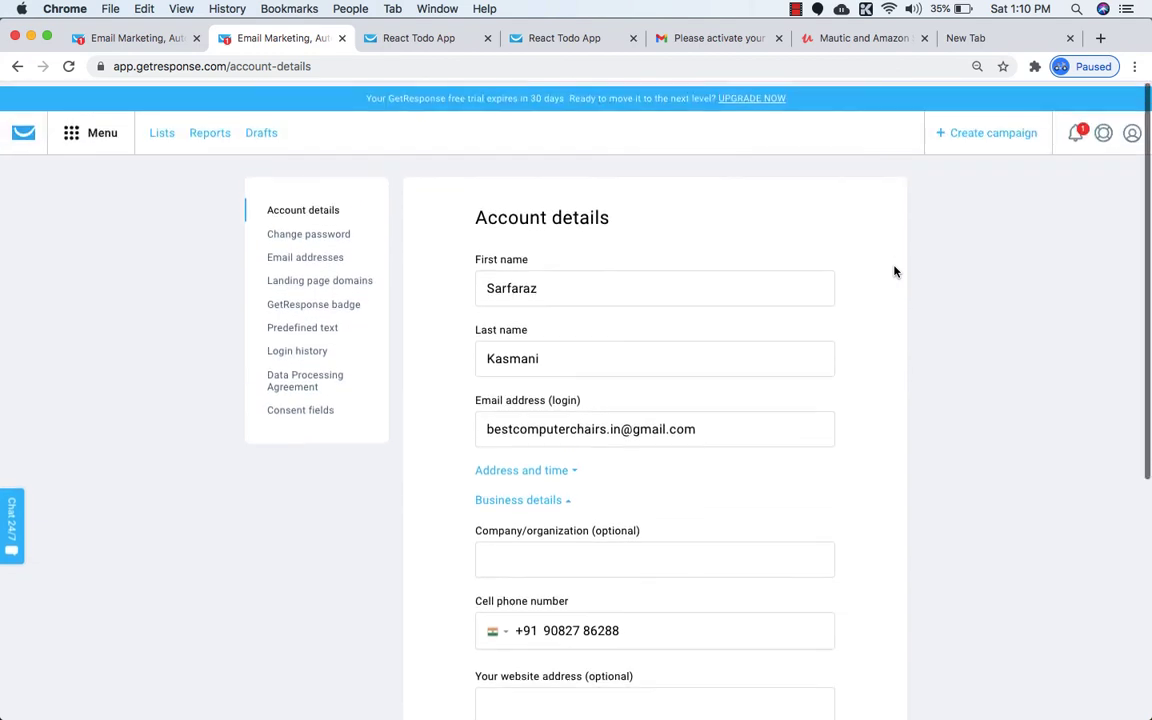
scroll(895, 272, "down", 1)
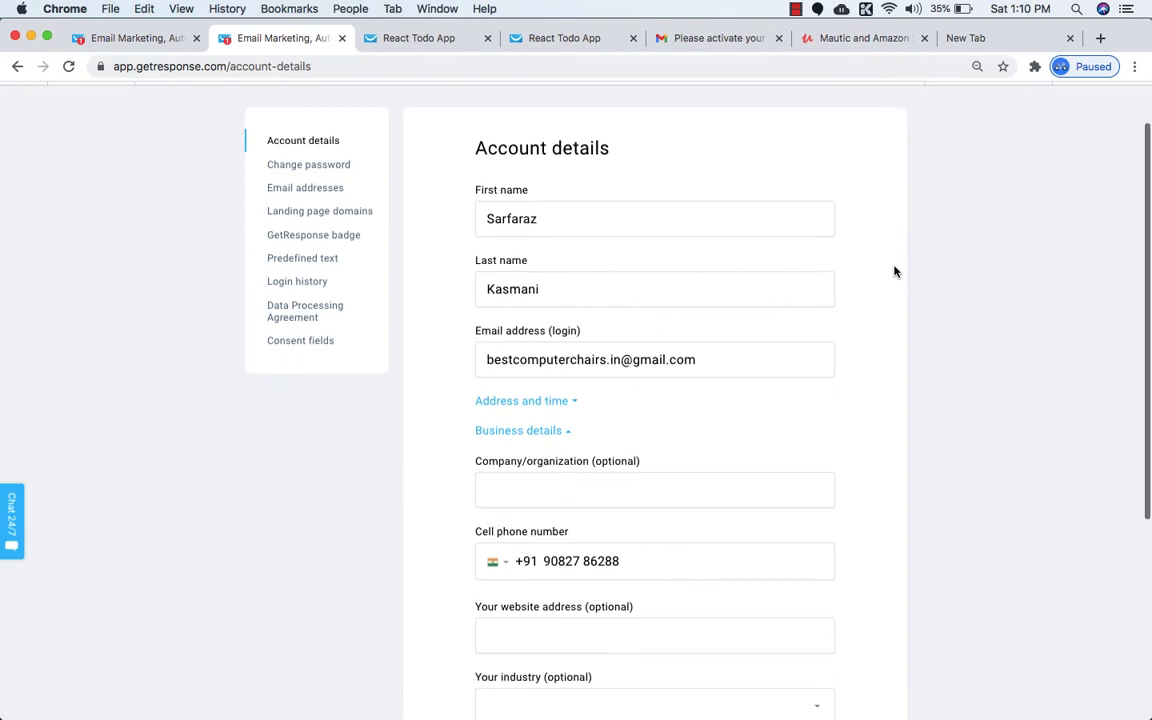
scroll(890, 265, "up", 1)
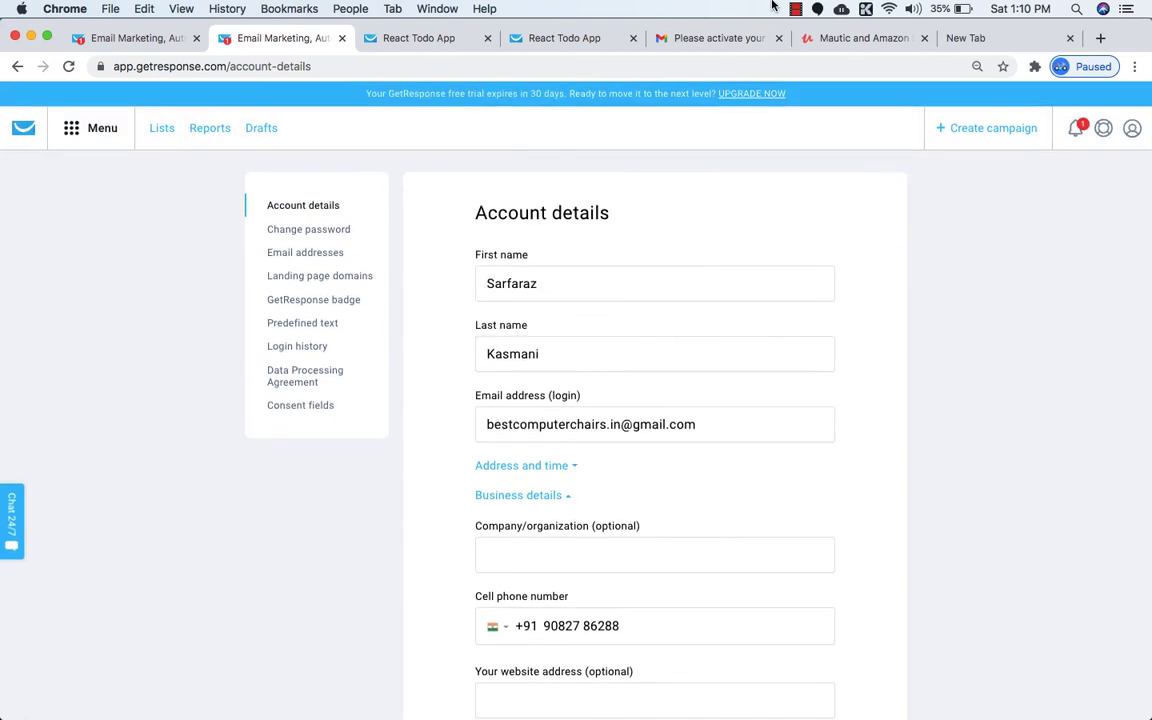
left_click(955, 38)
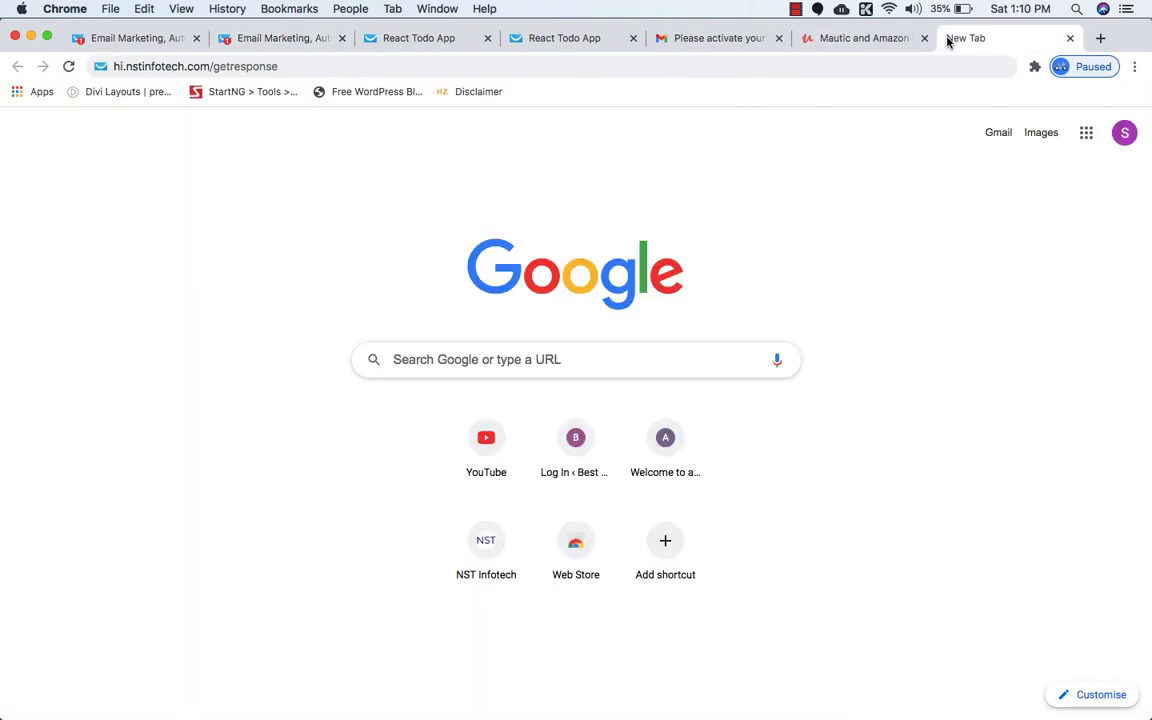
left_click(282, 37)
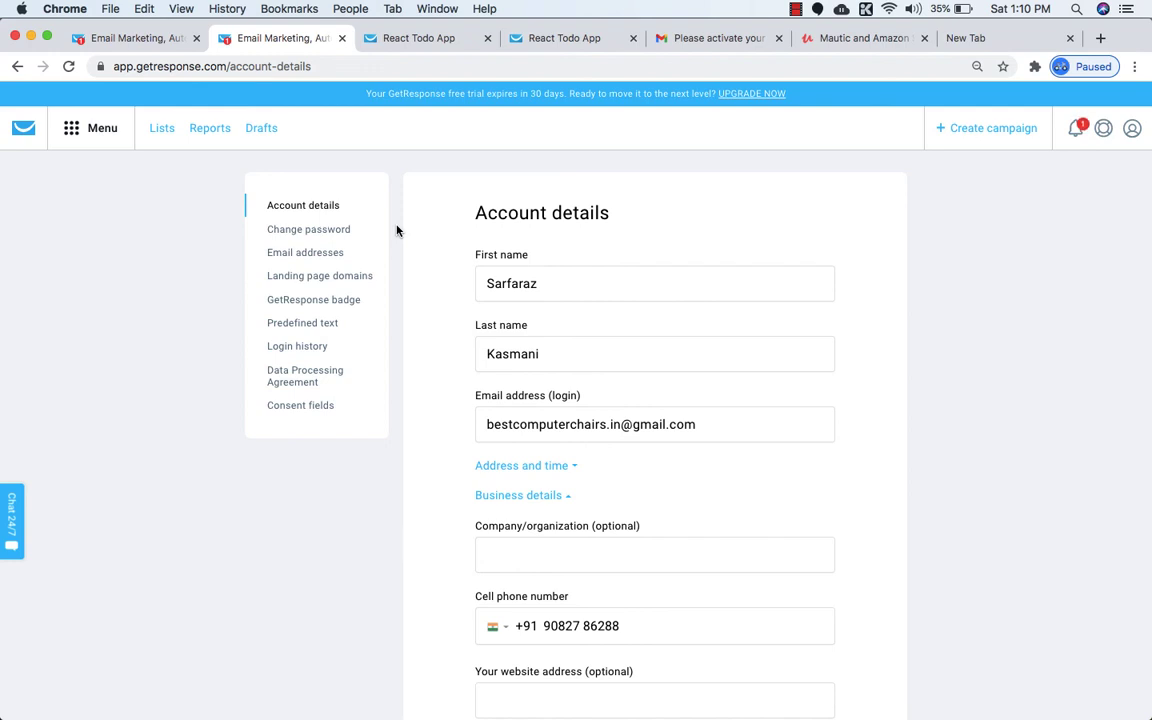
left_click(395, 32)
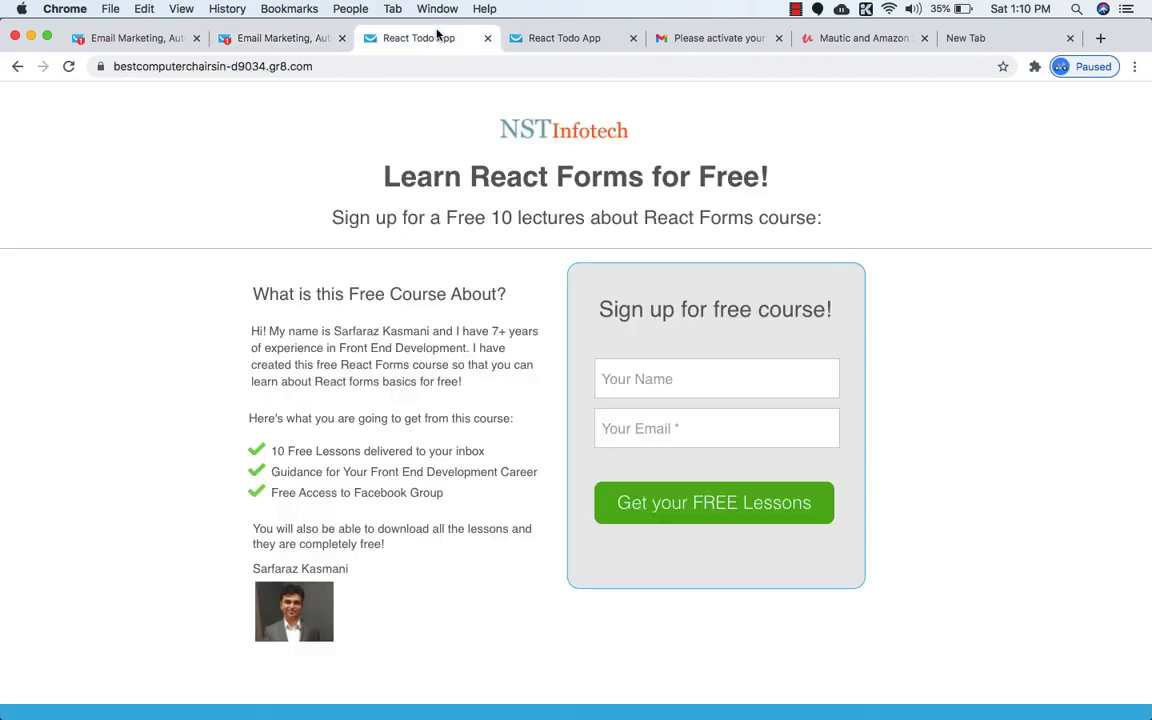